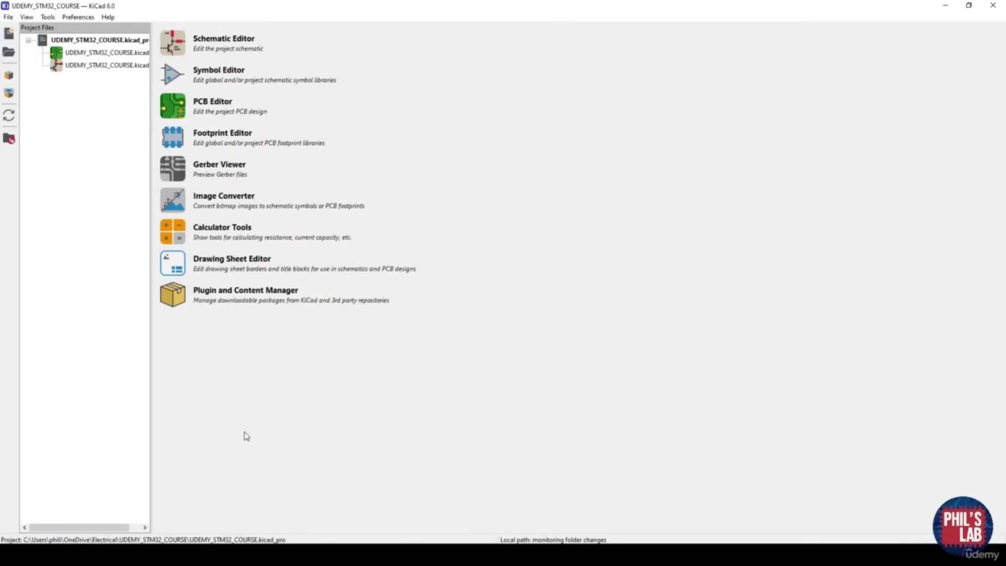
Open the UDEMY_STM32_COURSE project's schematic in the Schematic Editor
left_click(8, 17)
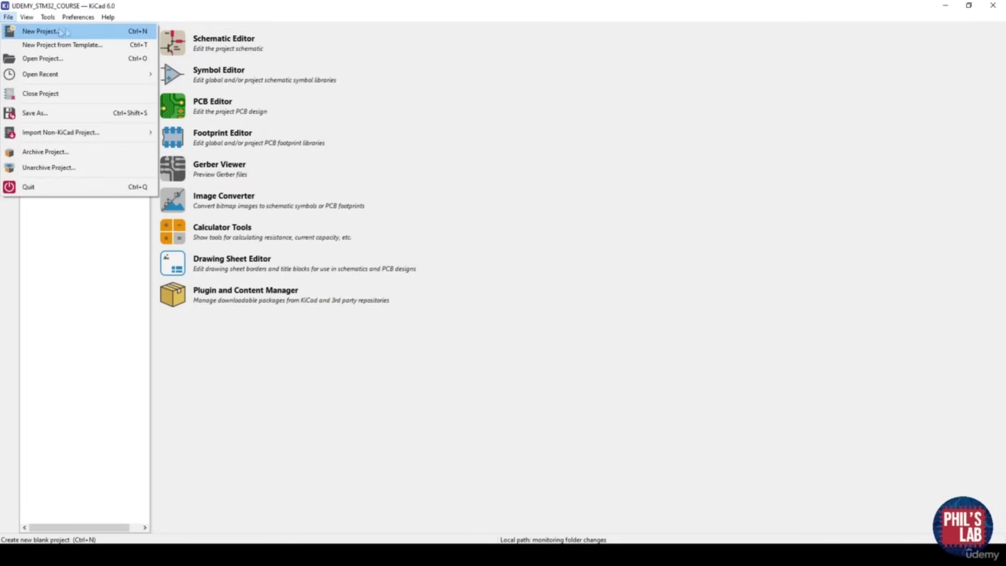
left_click(277, 23)
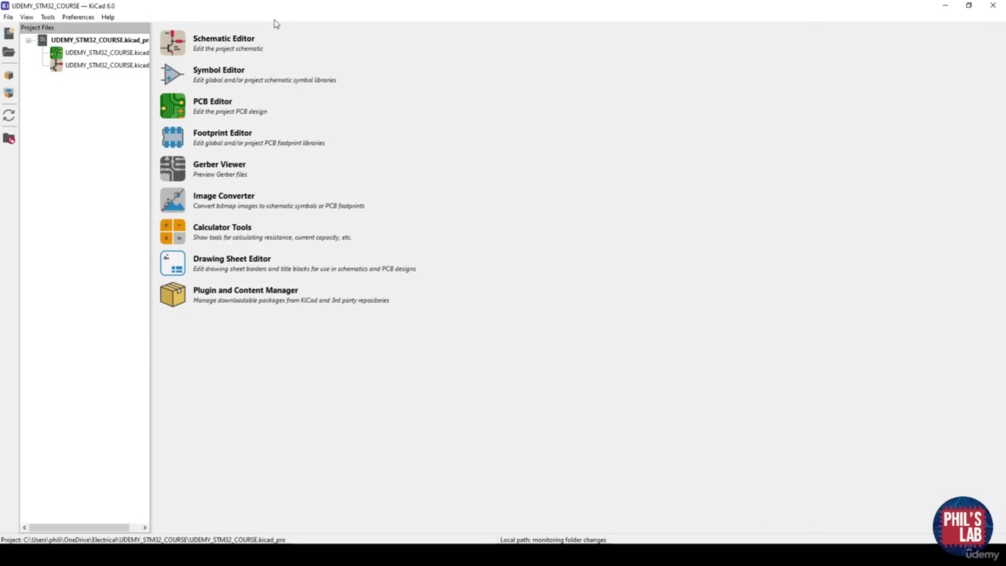
left_click(173, 46)
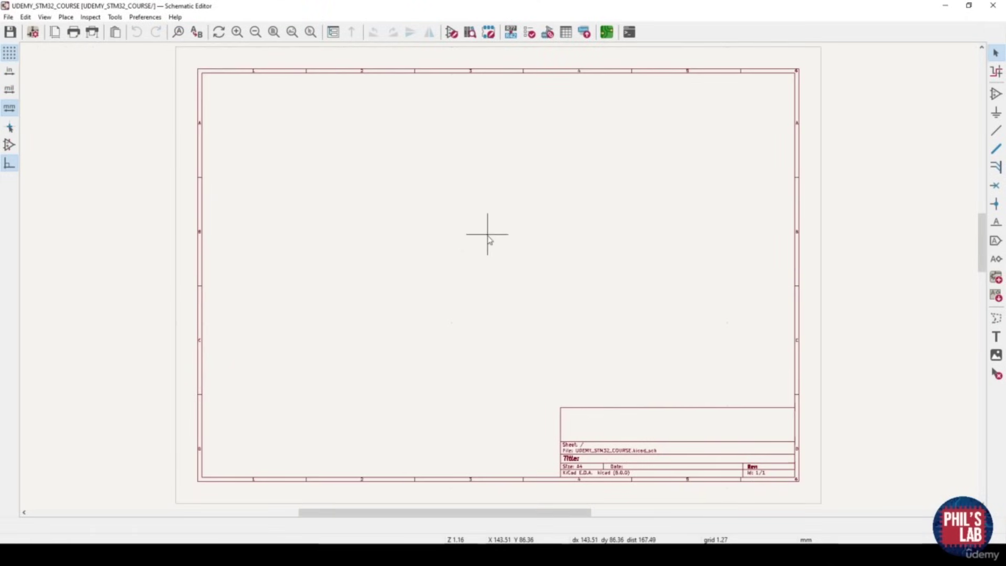
middle_click_drag(485, 238, 497, 274)
scroll(498, 276, "down", 2)
scroll(498, 275, "up", 2)
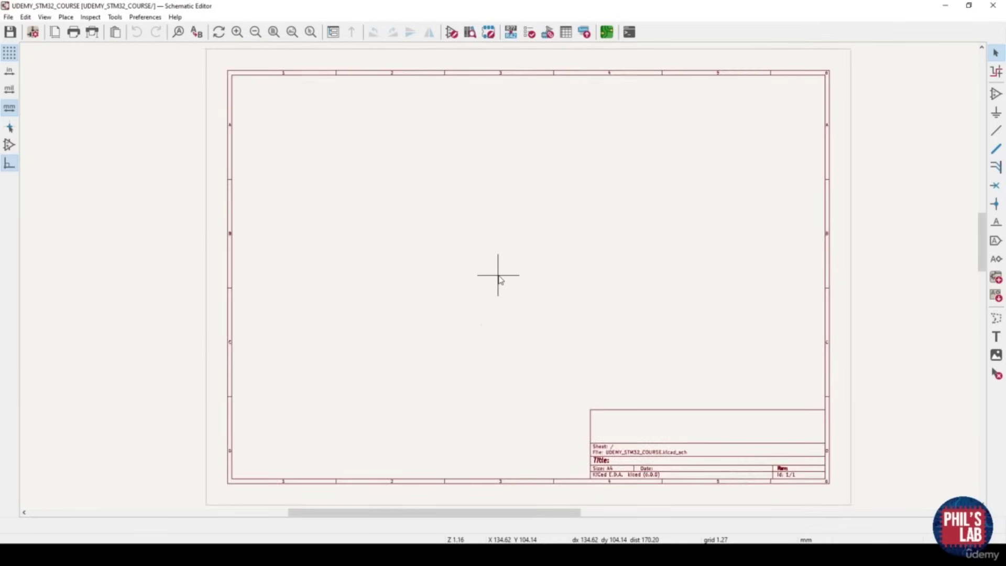
right_click(479, 250)
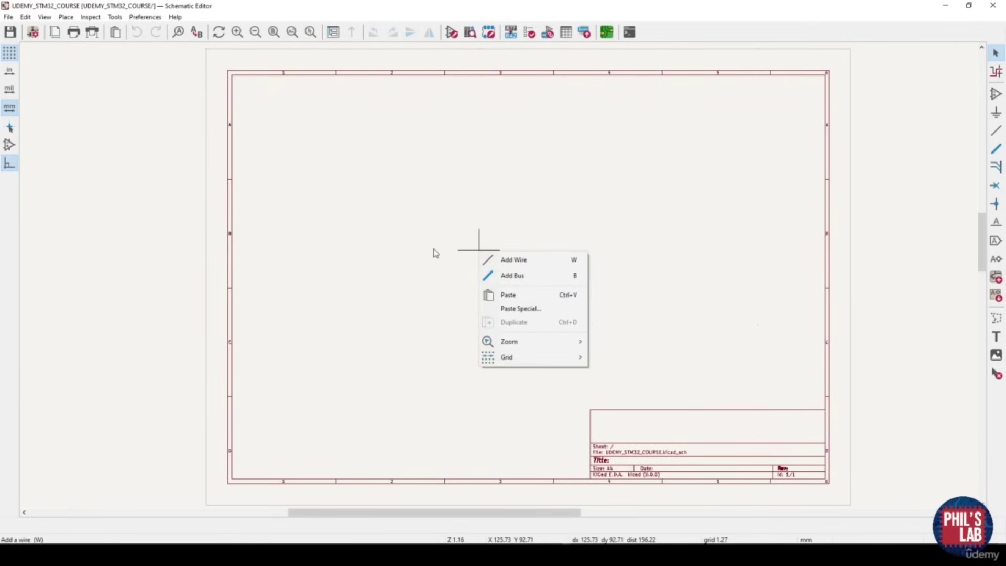
left_click(414, 250)
left_click_drag(486, 254, 702, 401)
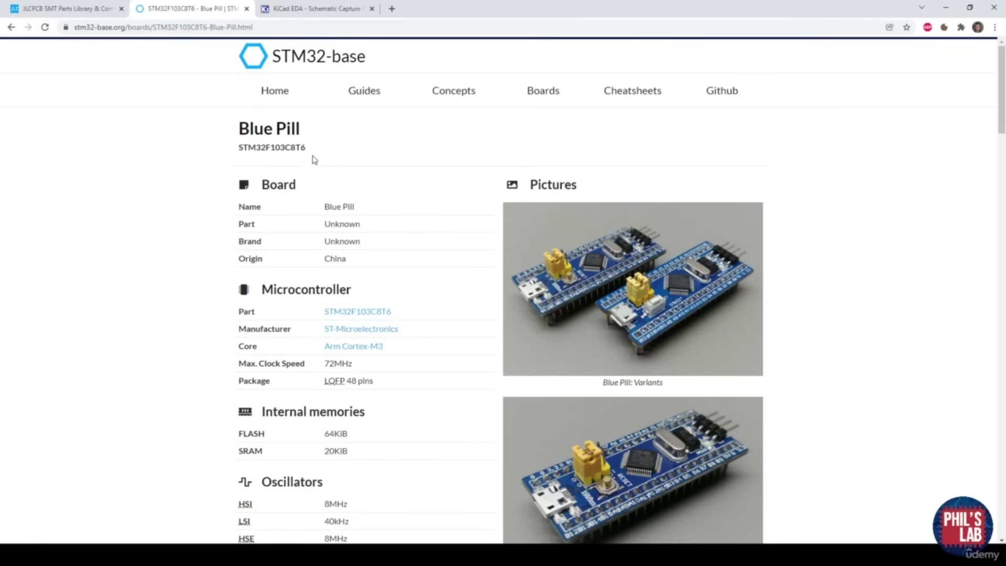
Examine the STM32F103C8T6 part number and the board pictures on the STM32-base Blue Pill page in the browser
left_click_drag(314, 149, 239, 147)
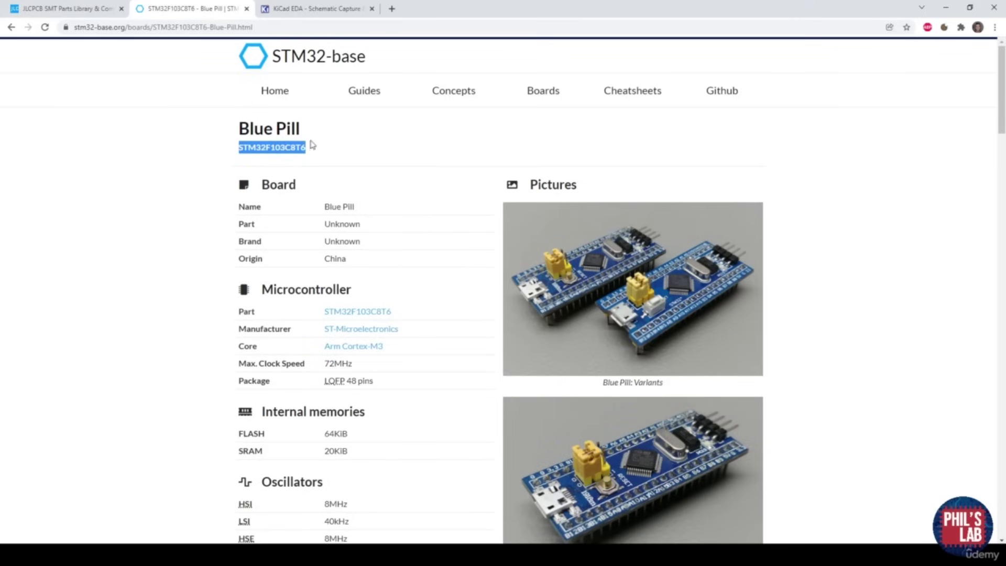
left_click(329, 150)
scroll(329, 149, "up", 4, "ctrl")
left_click_drag(41, 230, 91, 230)
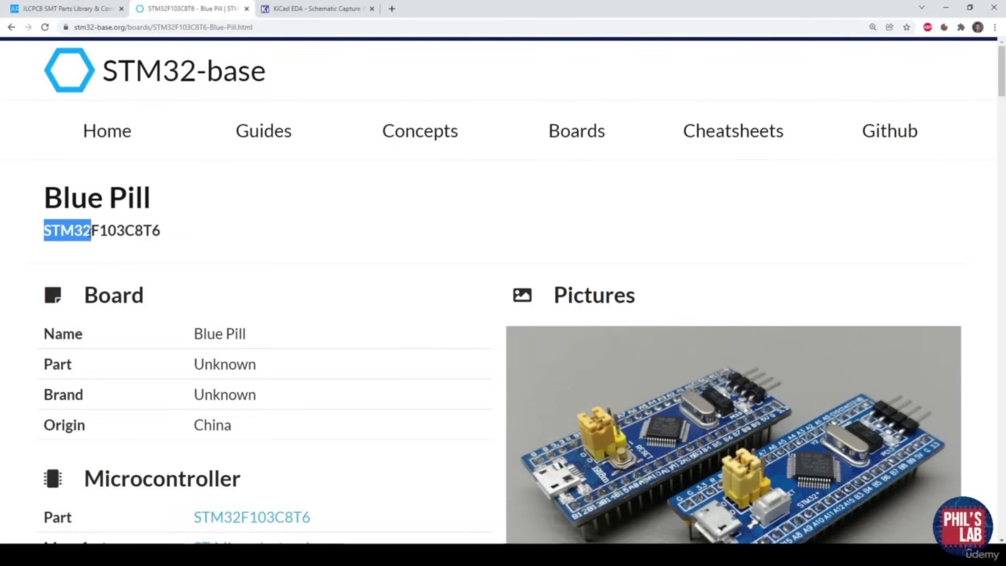
double_click(106, 231)
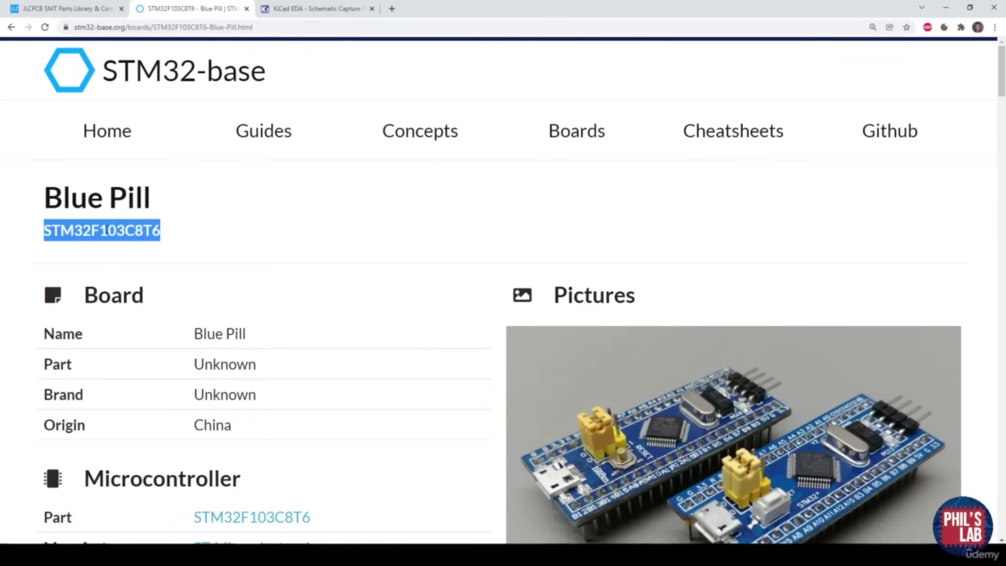
left_click(107, 234)
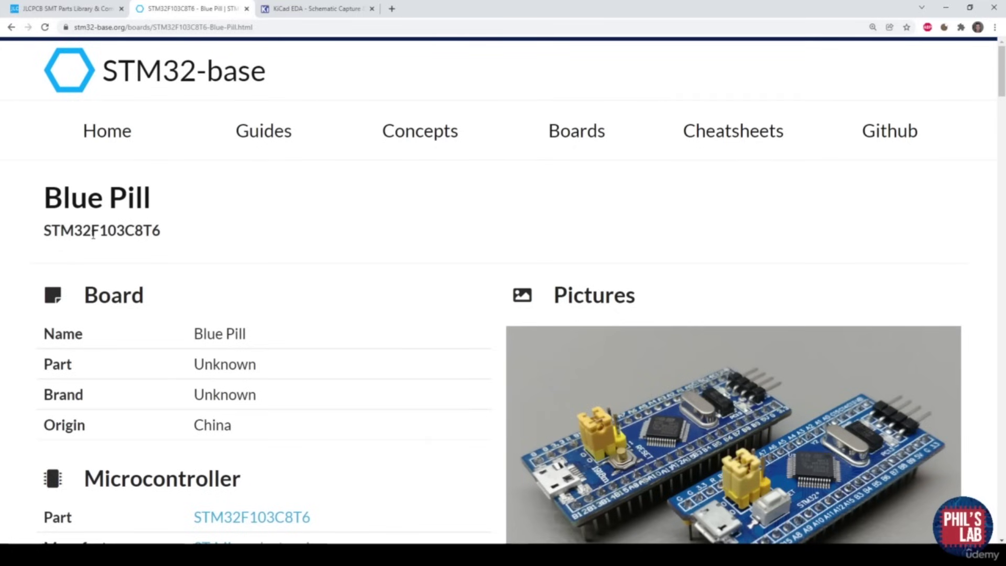
left_click_drag(93, 234, 104, 231)
left_click(105, 232)
left_click_drag(161, 231, 111, 233)
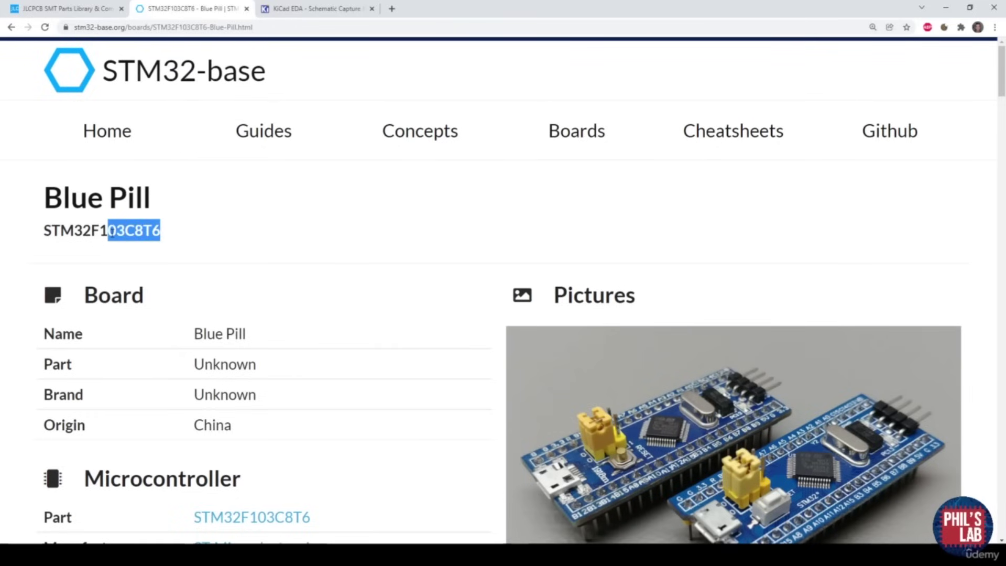
left_click(269, 274)
scroll(681, 367, "down", 1)
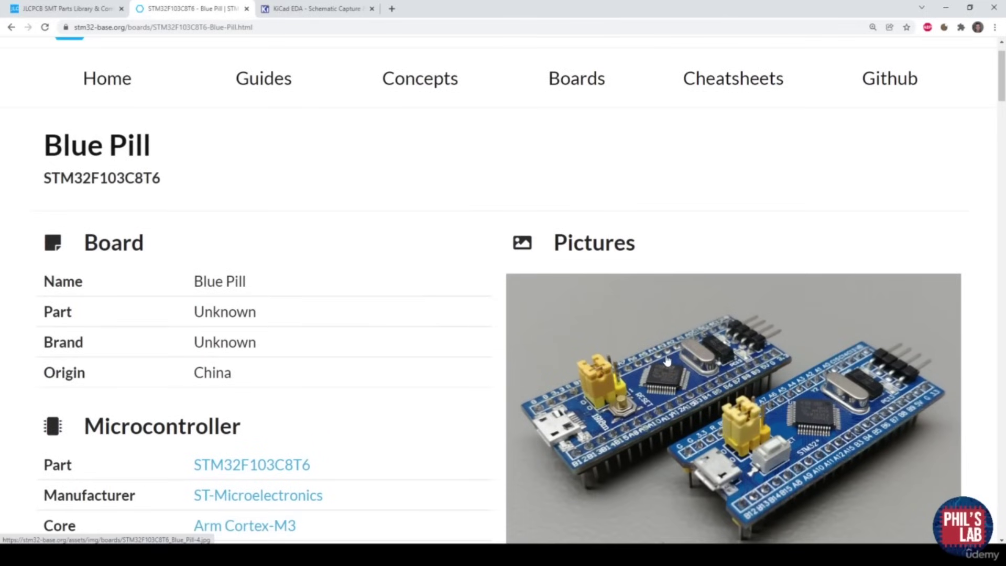
scroll(240, 355, "up", 1)
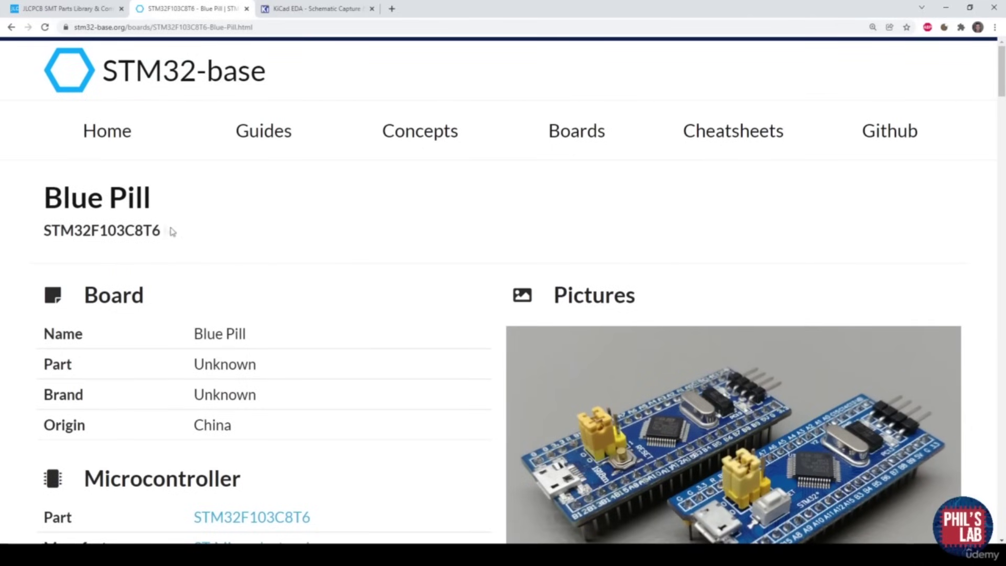
Copy the part number STM32F103C8T6 from the Blue Pill page and switch back to the KiCad Schematic Editor
left_click_drag(171, 230, 53, 231)
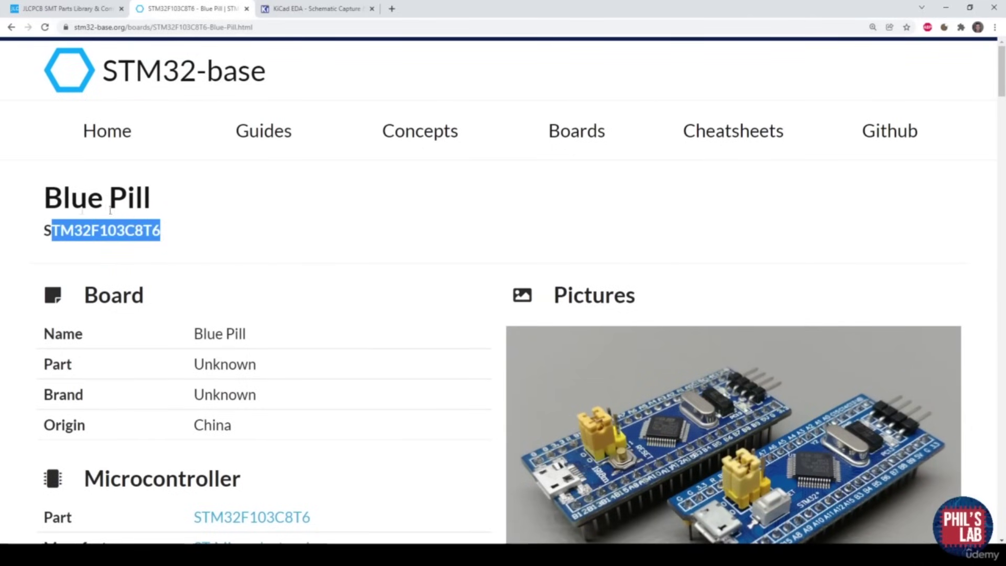
left_click(173, 243)
left_click_drag(174, 242, 46, 234)
key("ctrl+c")
left_click(168, 554)
left_click(226, 511)
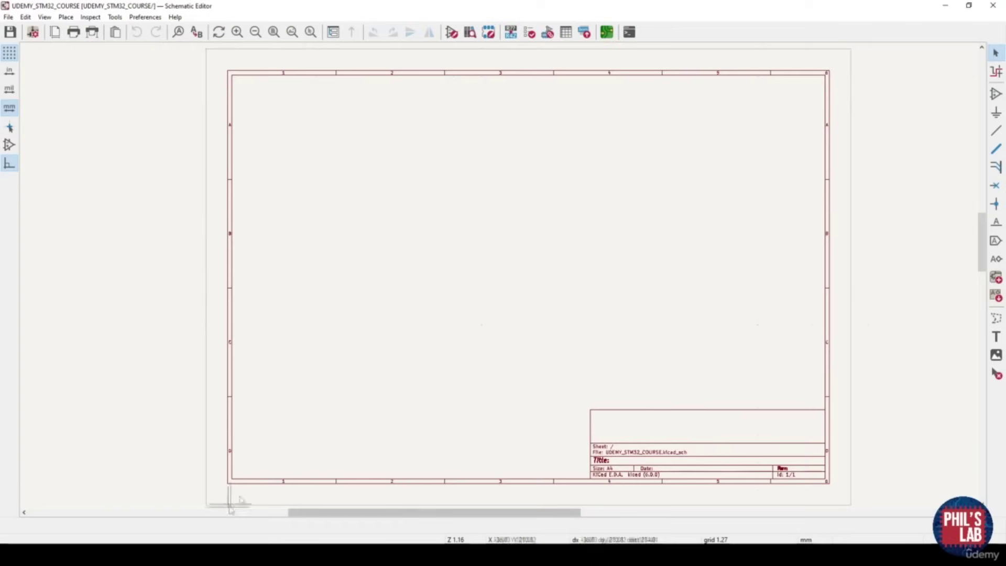
Start adding a symbol to the sheet and browse the list of available symbol libraries
left_click(996, 95)
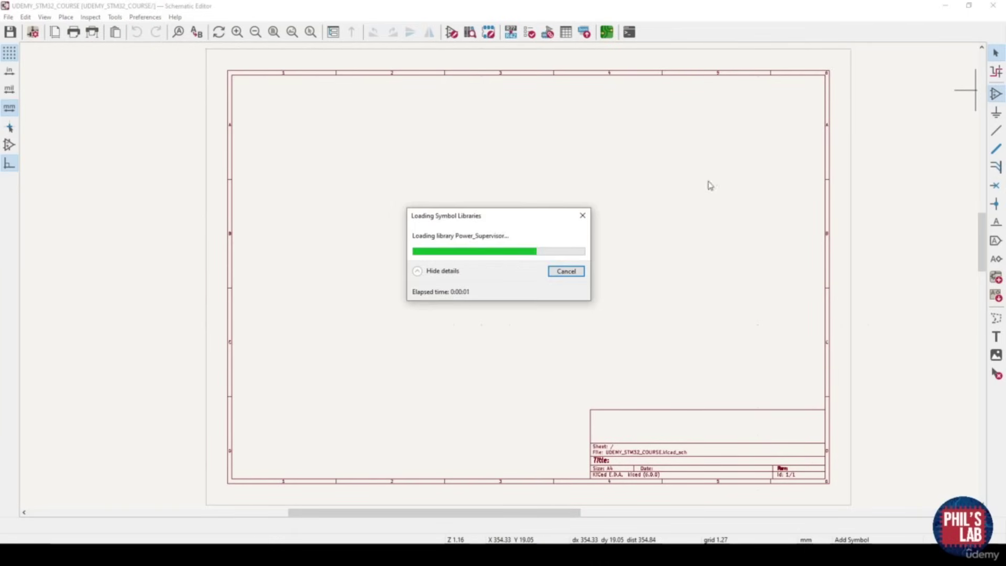
left_click(551, 186)
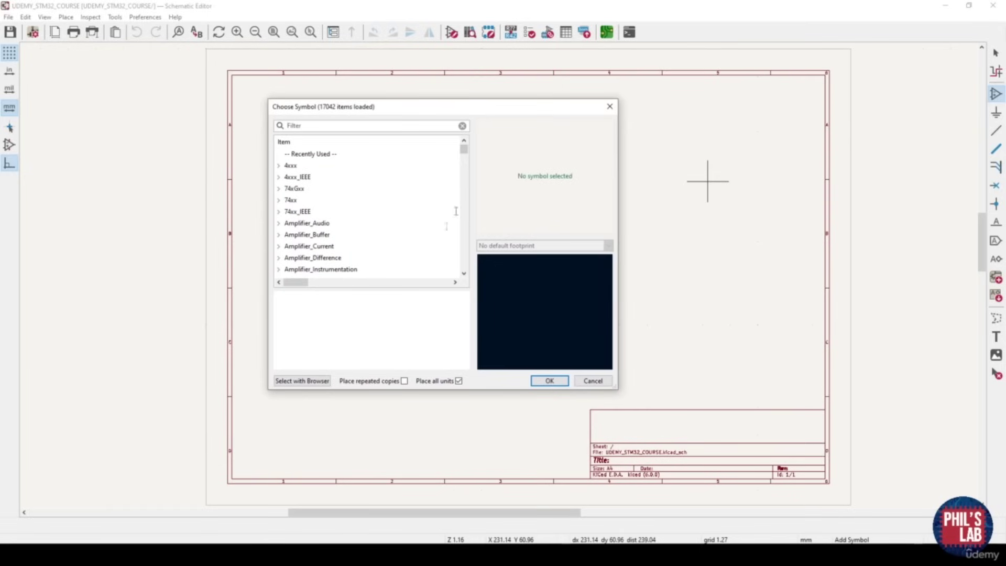
left_click_drag(464, 153, 427, 169)
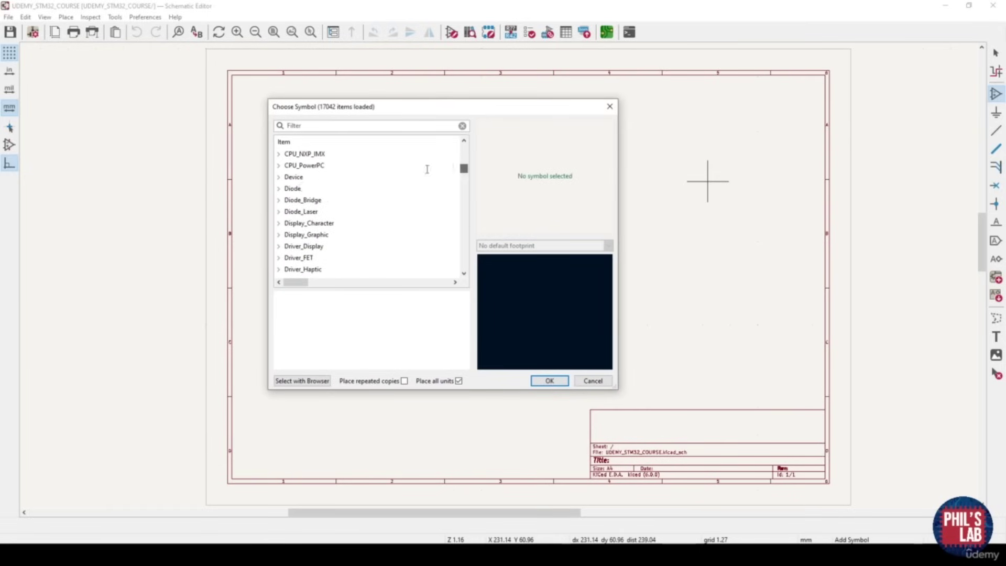
left_click(278, 189)
scroll(305, 230, "down", 1)
scroll(305, 231, "up", 4)
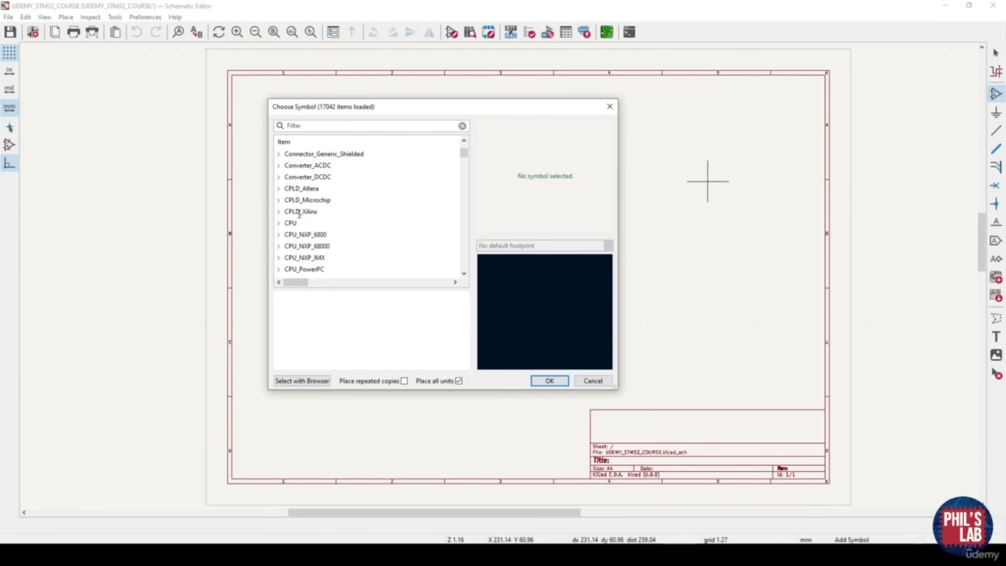
scroll(340, 226, "up", 6)
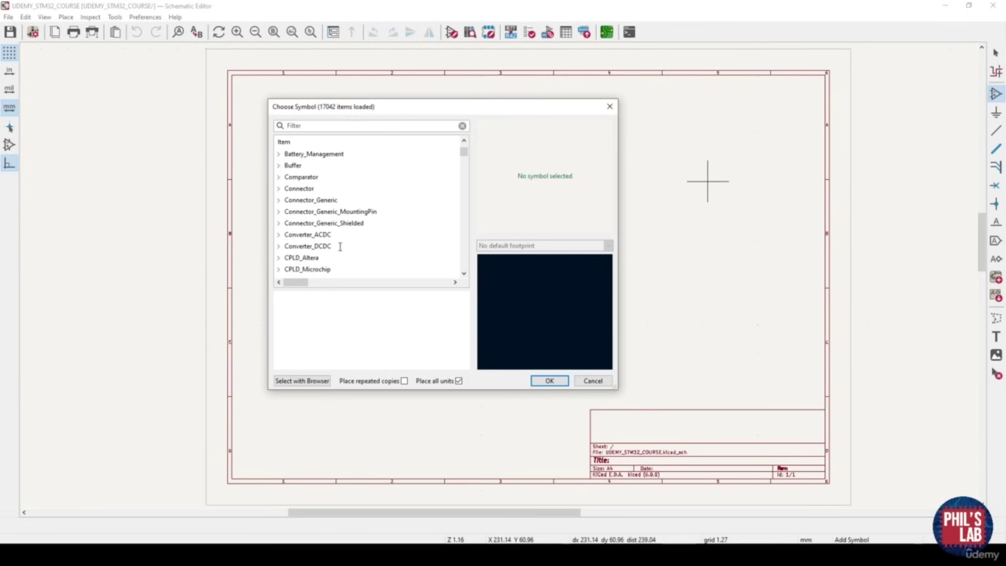
scroll(346, 220, "up", 3)
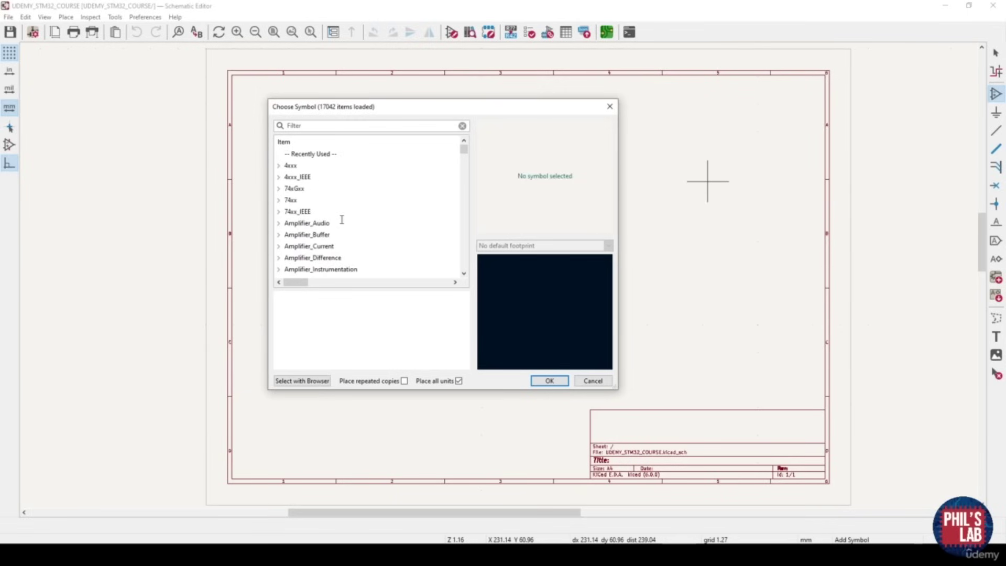
Filter the symbols by STM32F103C8 and place the STM32F103C8Tx microcontroller slightly left of the sheet's centre
left_click(323, 128)
key("ctrl+v")
key("BackSpace")
key("BackSpace")
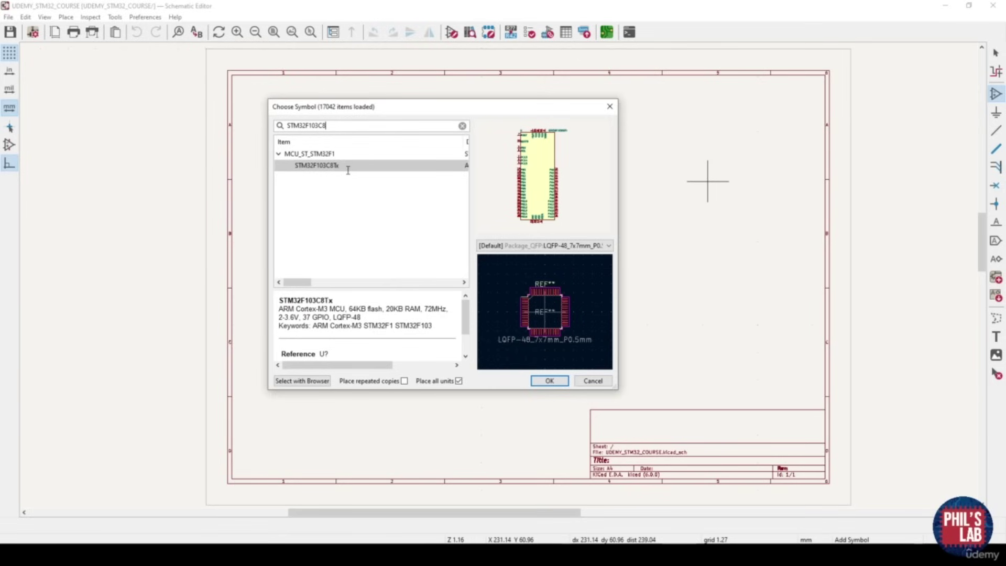
double_click(344, 167)
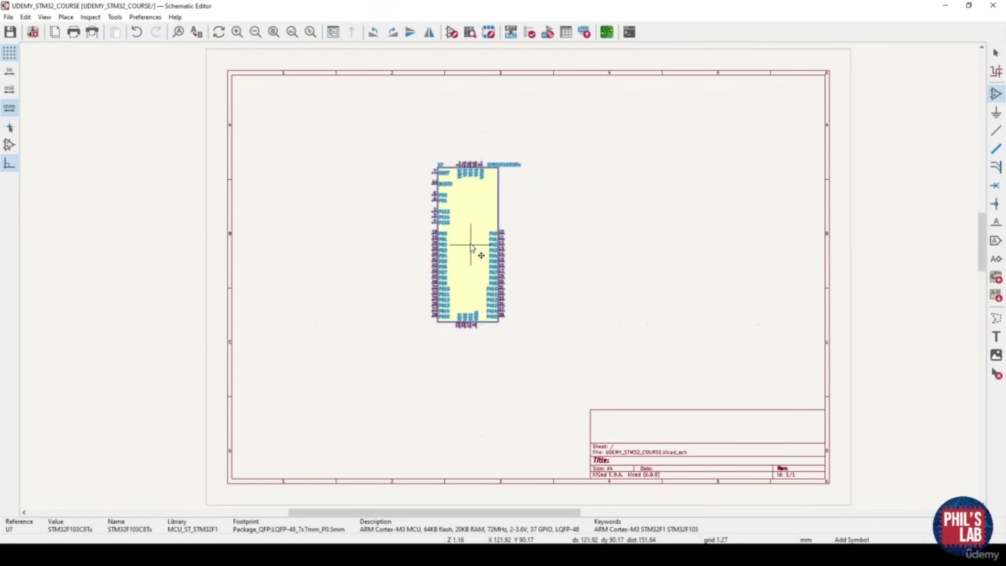
left_click(472, 246)
middle_click_drag(521, 301, 493, 332)
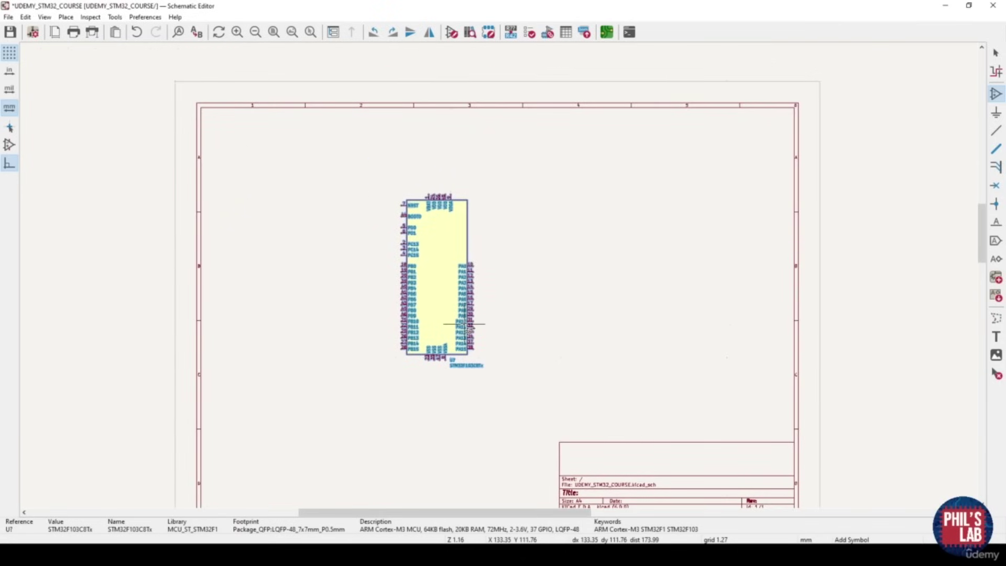
scroll(464, 324, "up", 4)
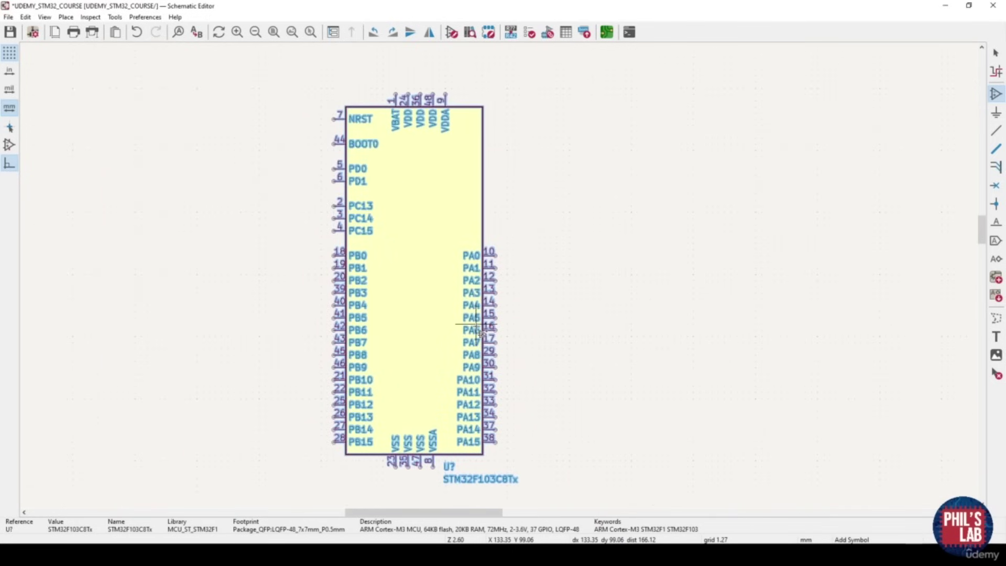
key("Escape")
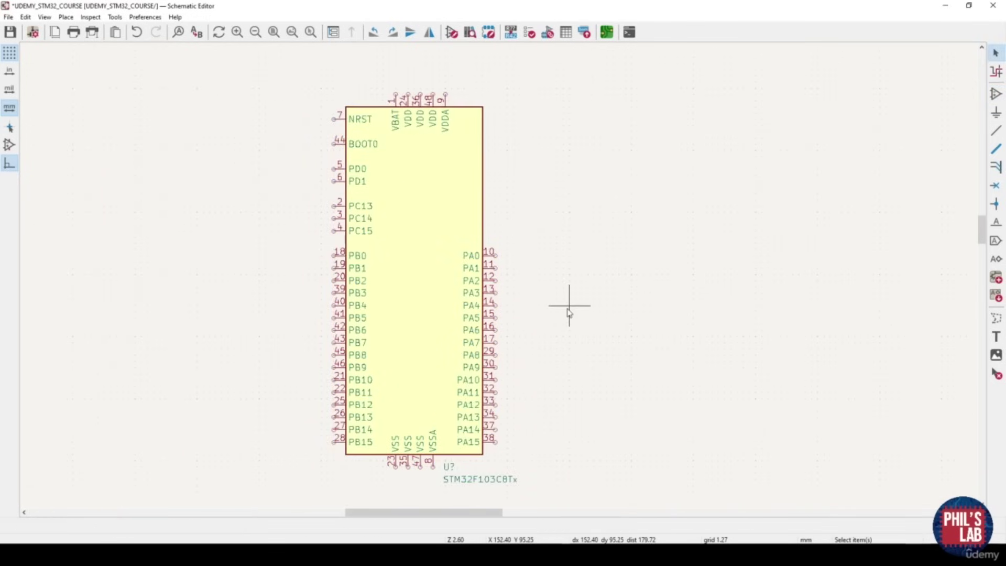
Move the microcontroller's reference above its upper-right corner and its value label just below the bottom edge, beside pin 8
middle_click_drag(569, 313, 587, 313)
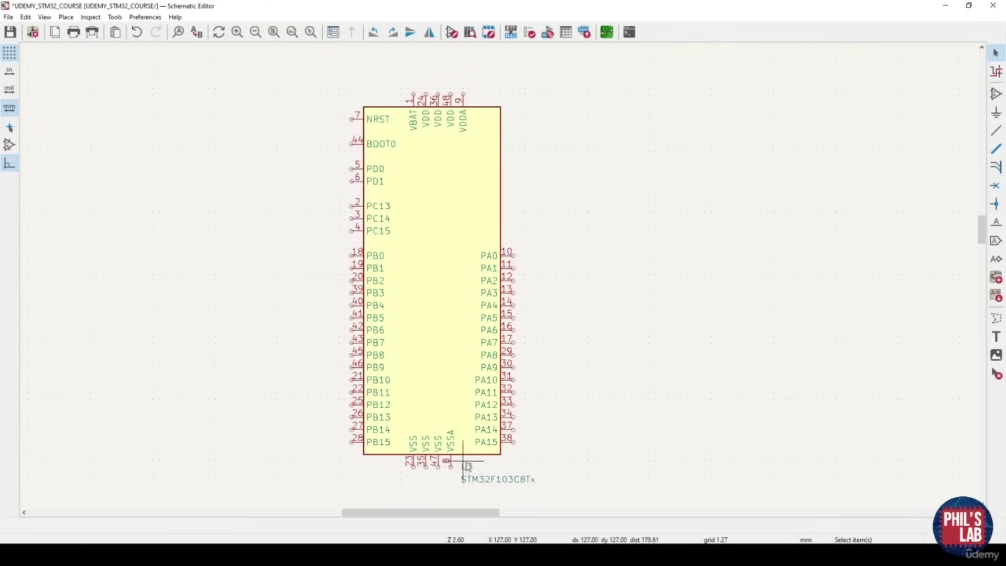
key("m")
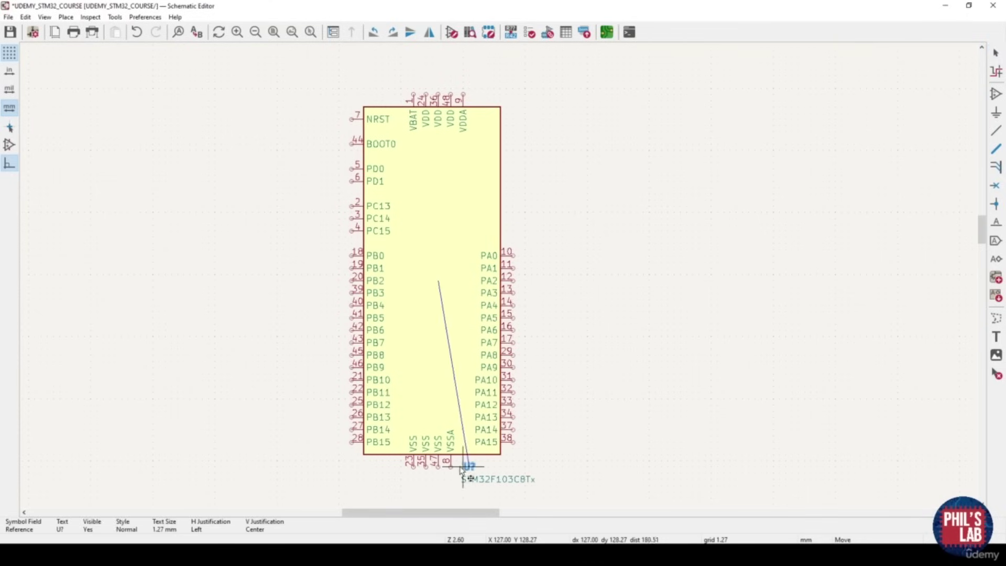
left_click(487, 103)
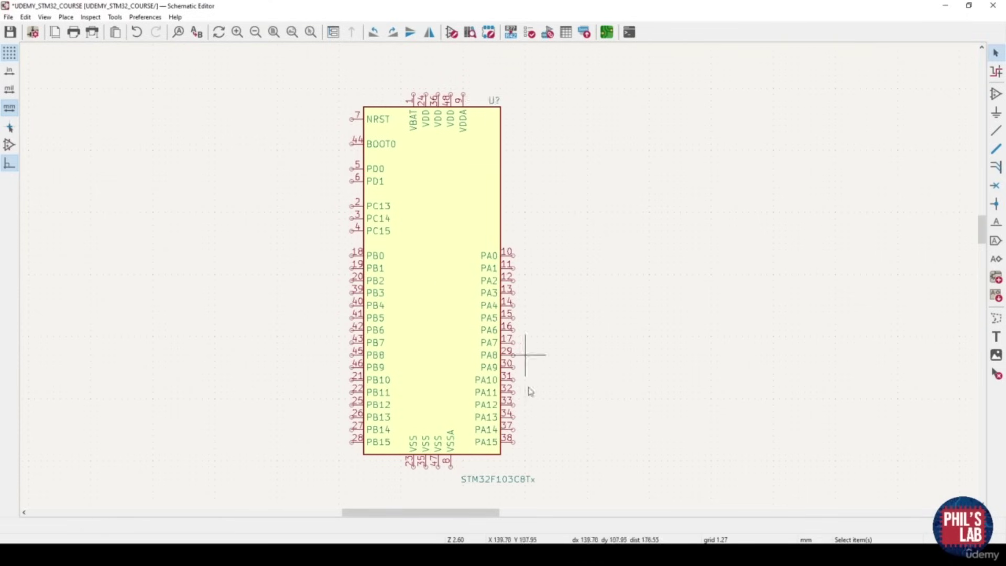
key("m")
left_click(454, 462)
Change the microcontroller's value field to STM32F103C8T6
key("e")
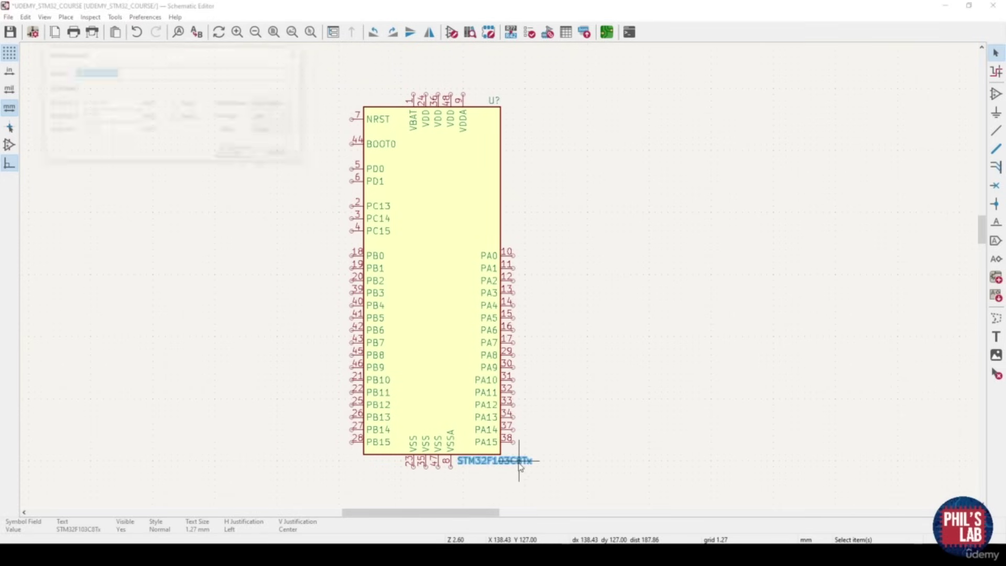
left_click(118, 74)
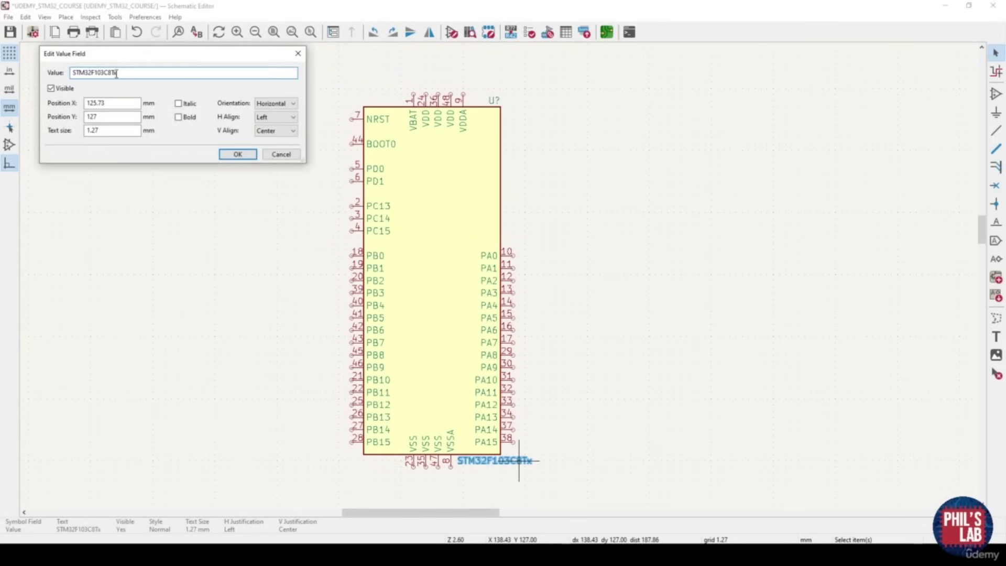
key("BackSpace")
type("6")
left_click(238, 154)
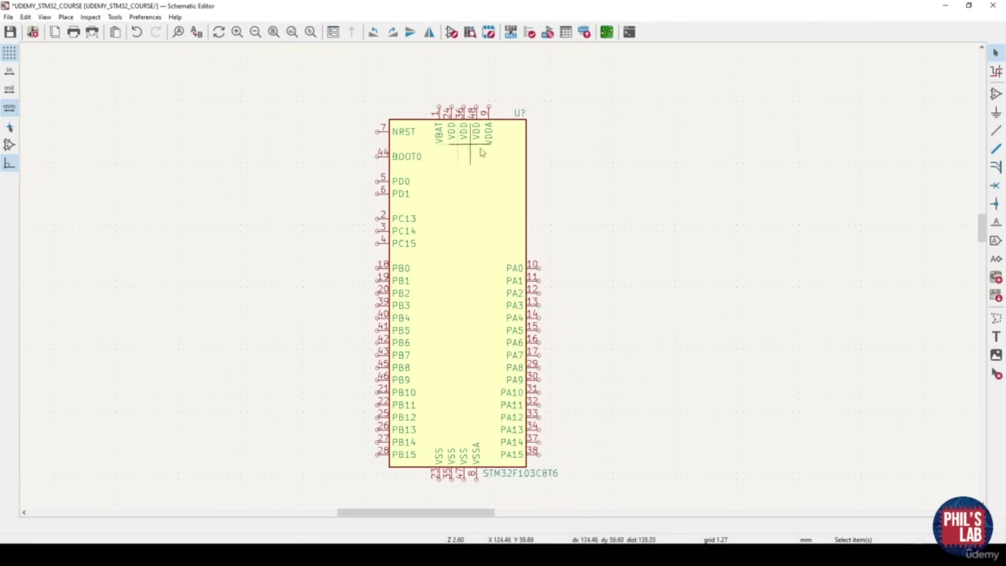
Examine the microcontroller symbol's supply, reset, boot and port pins from top to bottom
scroll(477, 93, "up", 3)
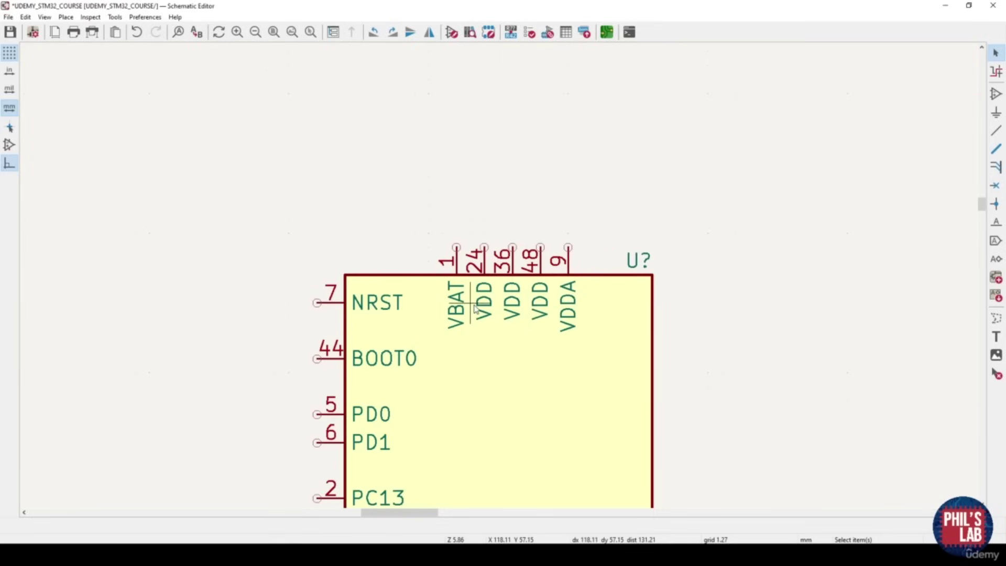
scroll(475, 307, "down", 2)
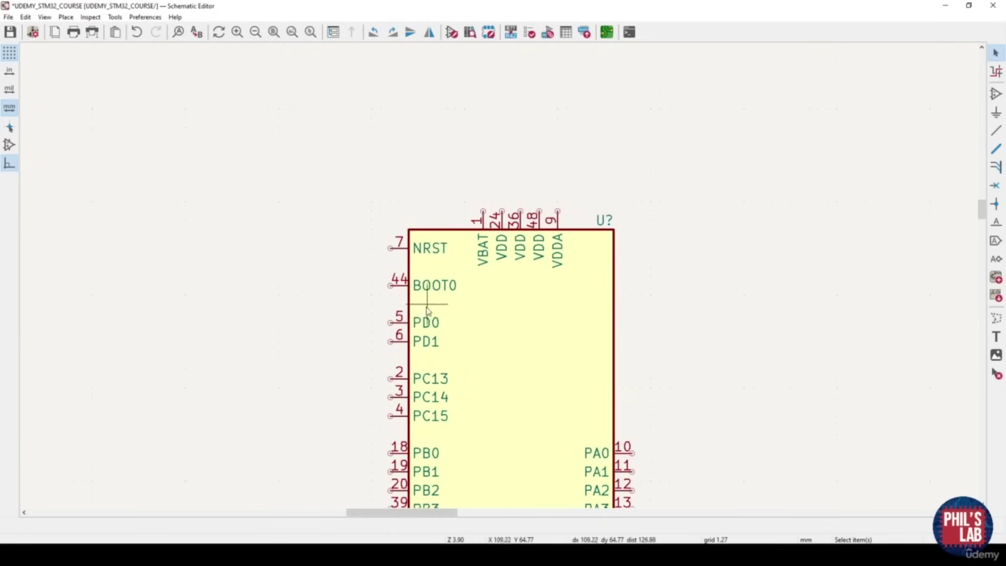
scroll(522, 443, "down", 3)
scroll(546, 332, "down", 1)
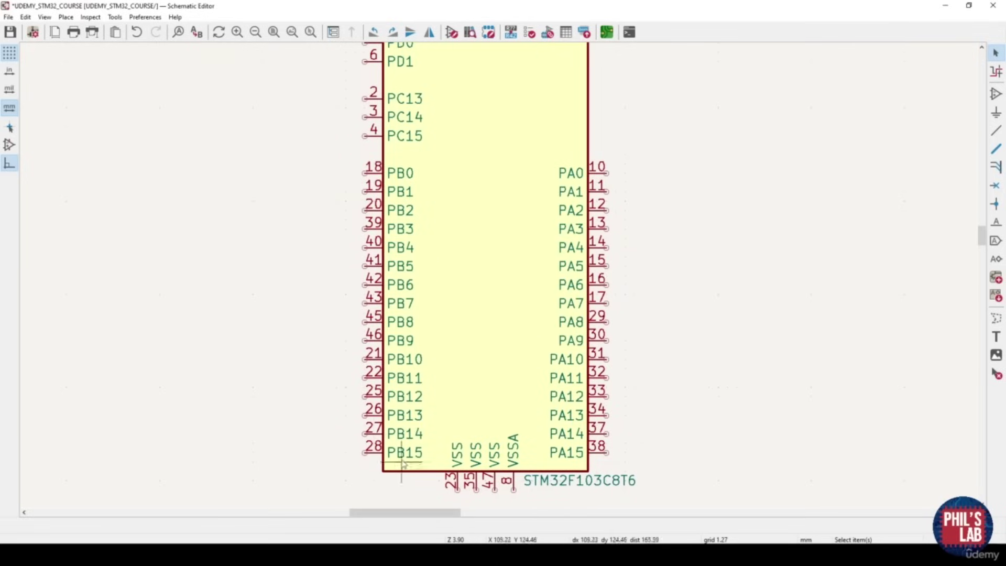
Browse the power symbol library's positive and negative supply symbols, down to -BATT and -VDC
scroll(407, 119, "up", 1)
scroll(490, 367, "down", 1)
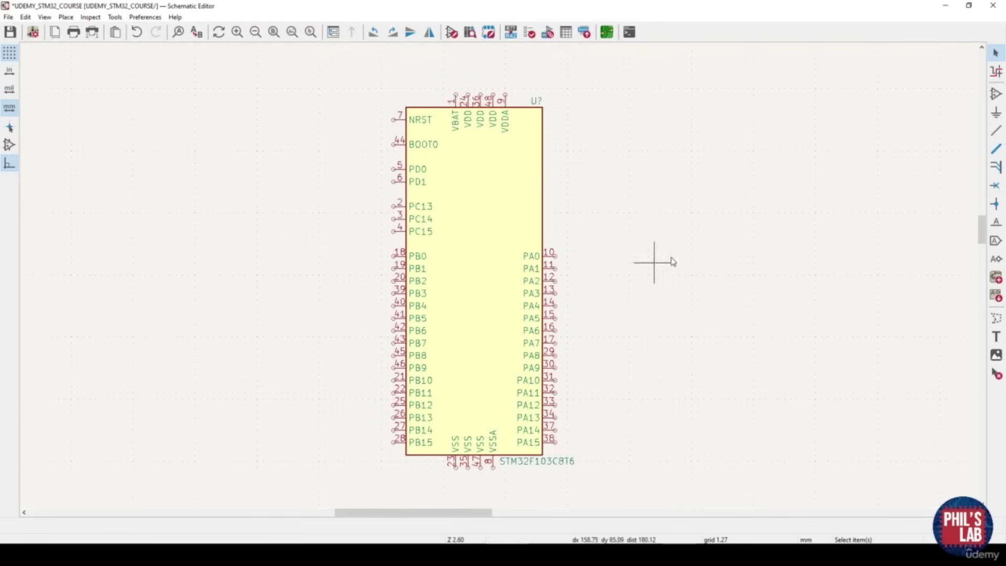
left_click(997, 113)
left_click(918, 135)
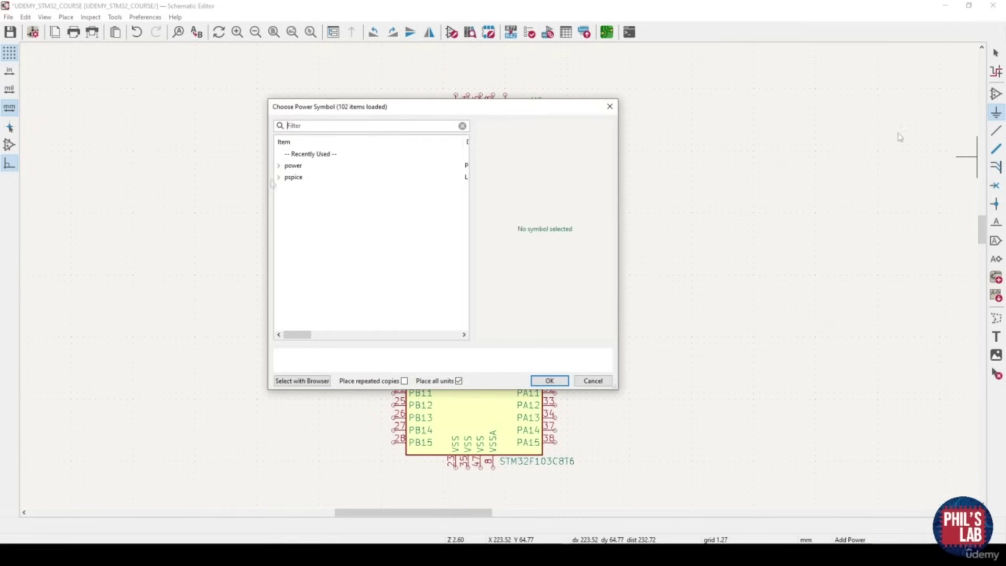
left_click(279, 166)
left_click(322, 182)
left_click(315, 234)
scroll(329, 306, "down", 6)
scroll(327, 304, "down", 5)
left_click(304, 281)
left_click(309, 292)
Filter the power symbols by GND and place a GND symbol just below pin 23 of the microcontroller
left_click(317, 129)
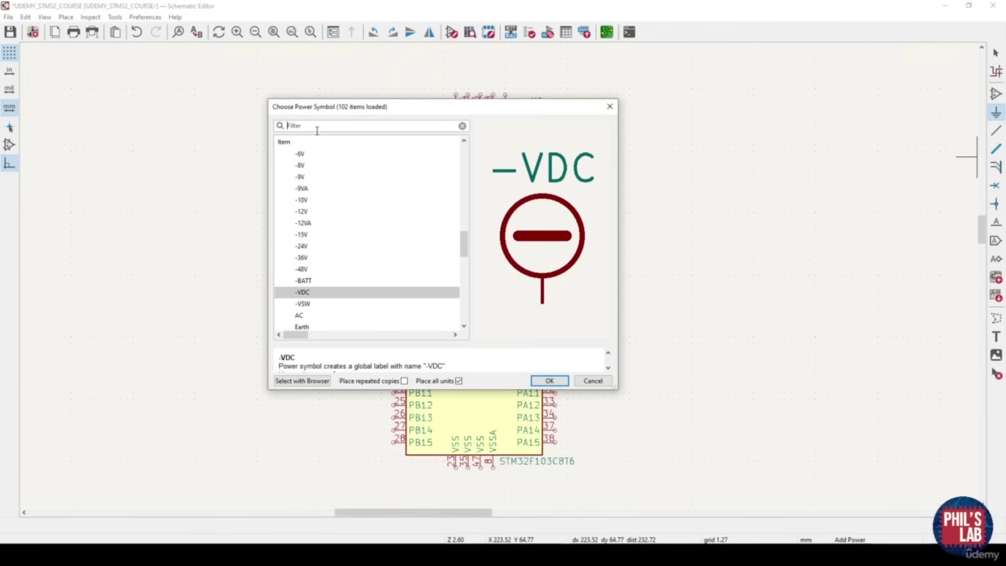
type("GND")
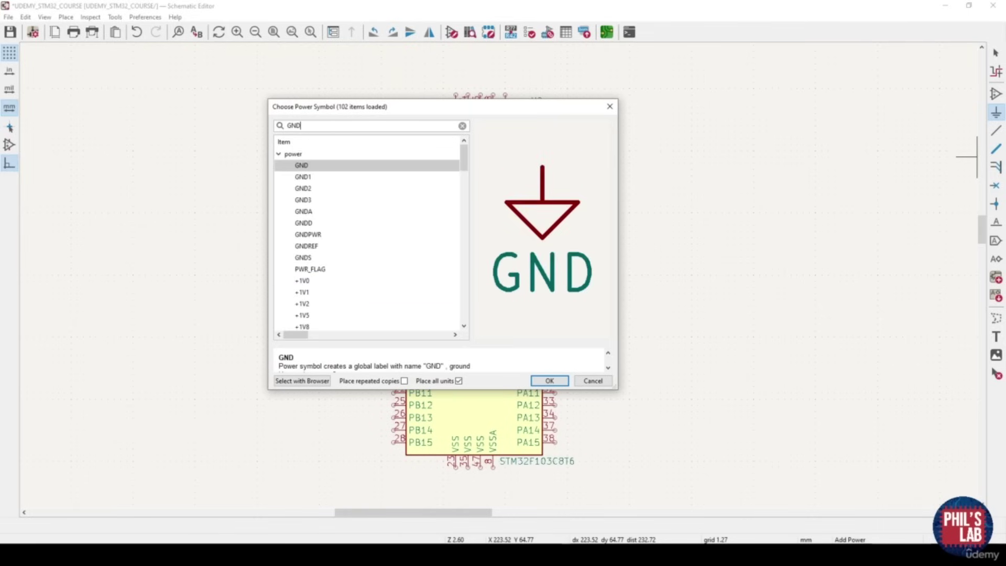
left_click(557, 381)
middle_click_drag(598, 437, 613, 330)
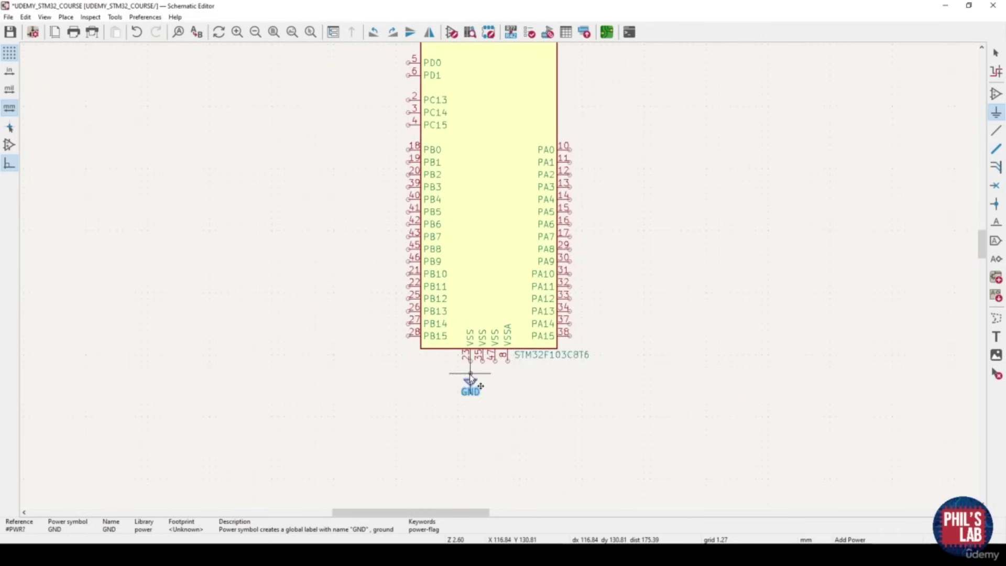
scroll(470, 379, "up", 3)
left_click(499, 275)
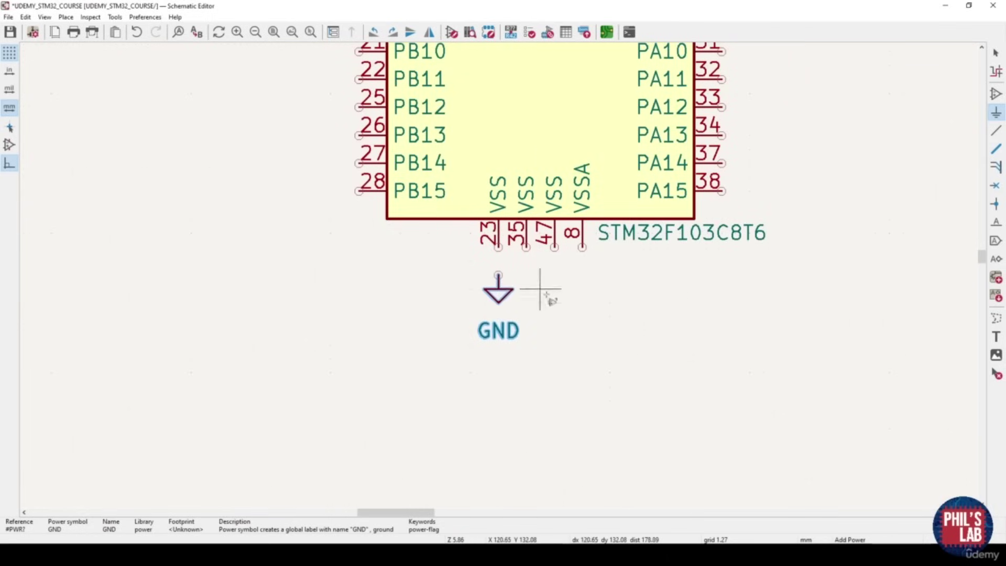
Hide the value text of the GND symbol below pin 23
scroll(525, 299, "up", 3)
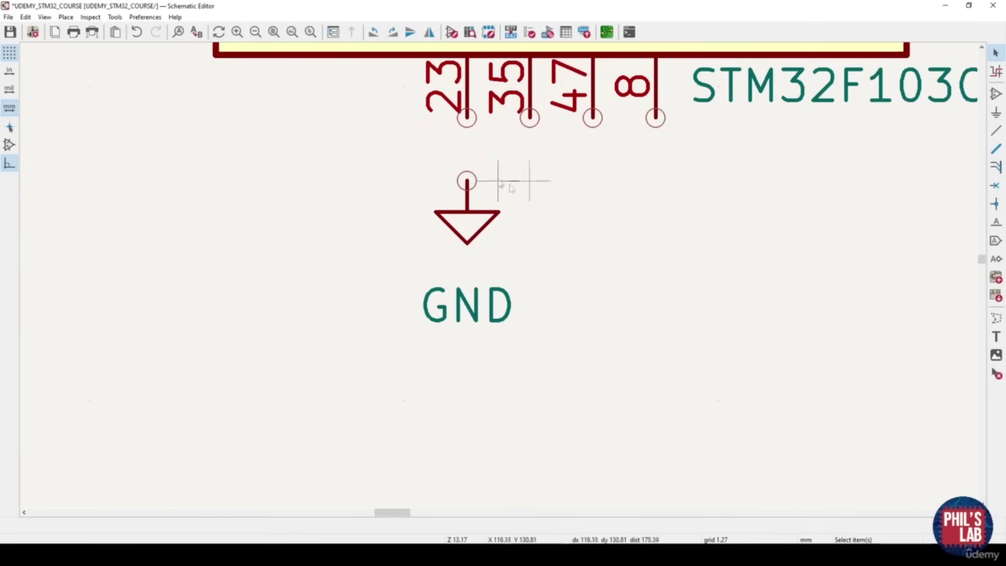
middle_click_drag(512, 229, 486, 272)
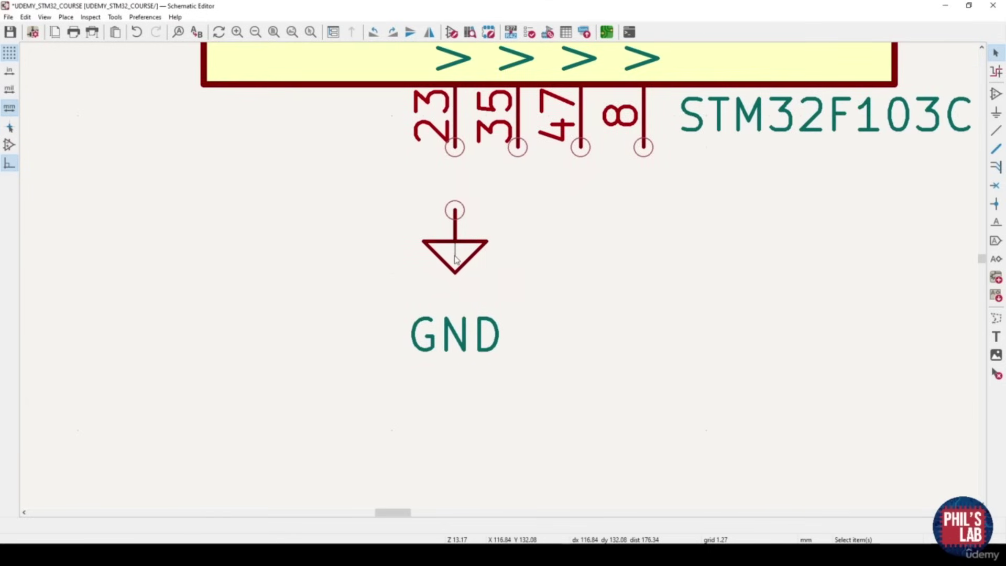
double_click(455, 259)
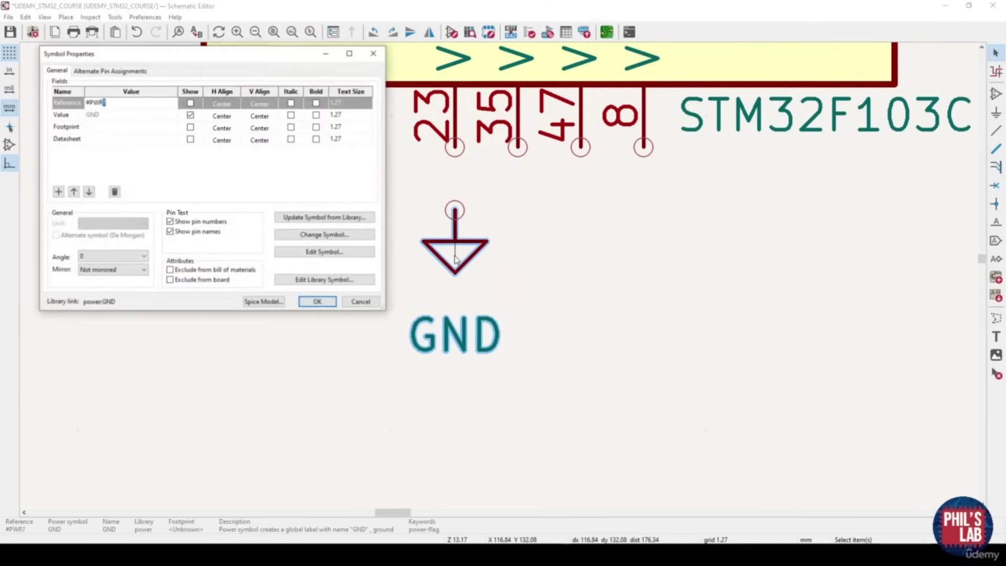
left_click(190, 115)
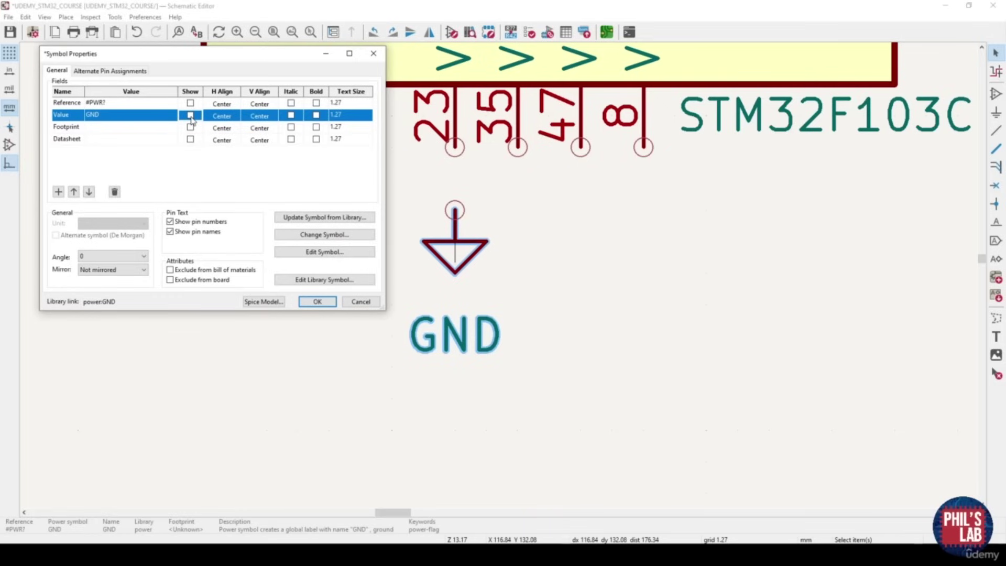
left_click(323, 303)
scroll(498, 269, "down", 3)
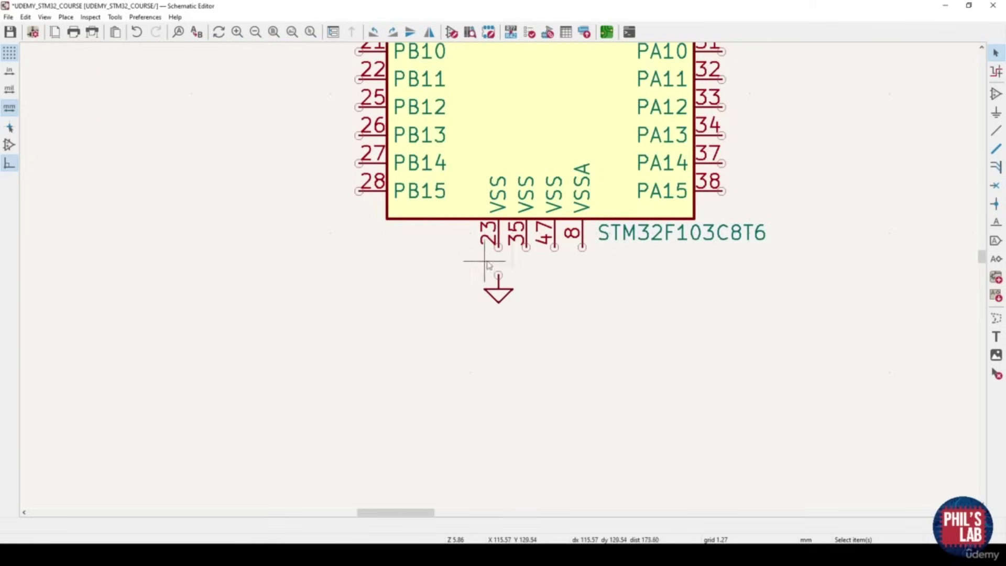
Wire the GND symbol straight up to VSS pin 23
middle_click_drag(499, 273, 494, 283)
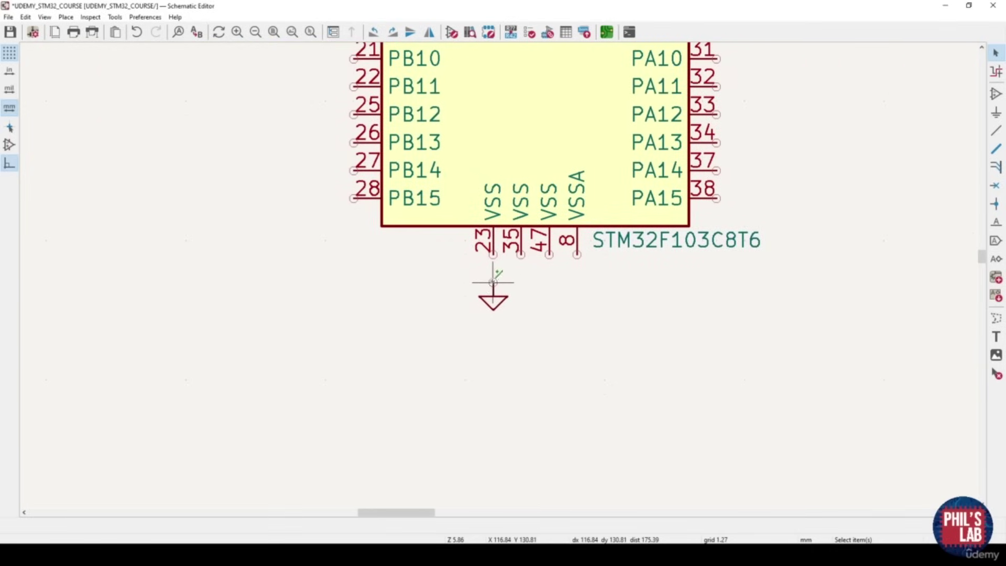
scroll(493, 282, "up", 2)
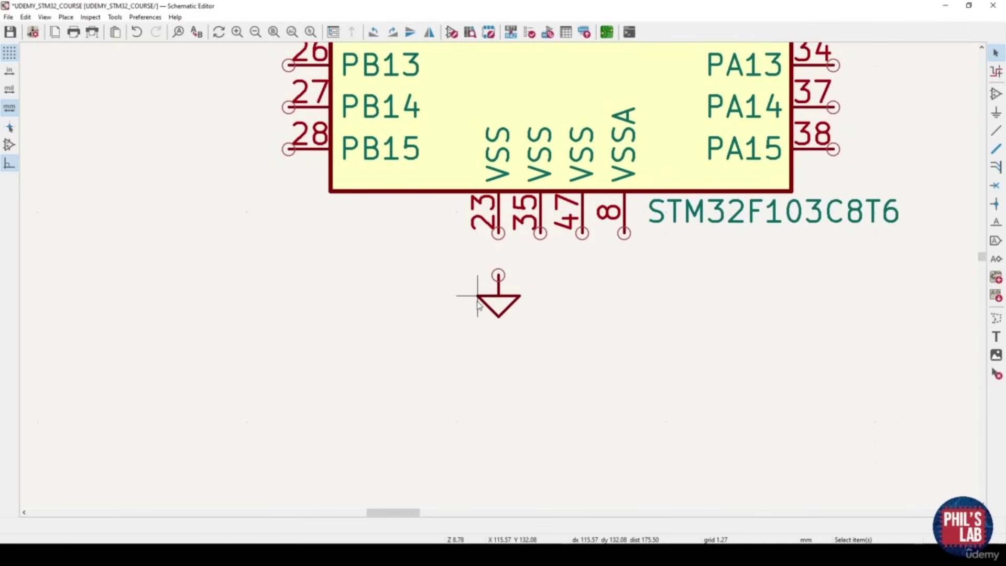
middle_click_drag(515, 280, 482, 317)
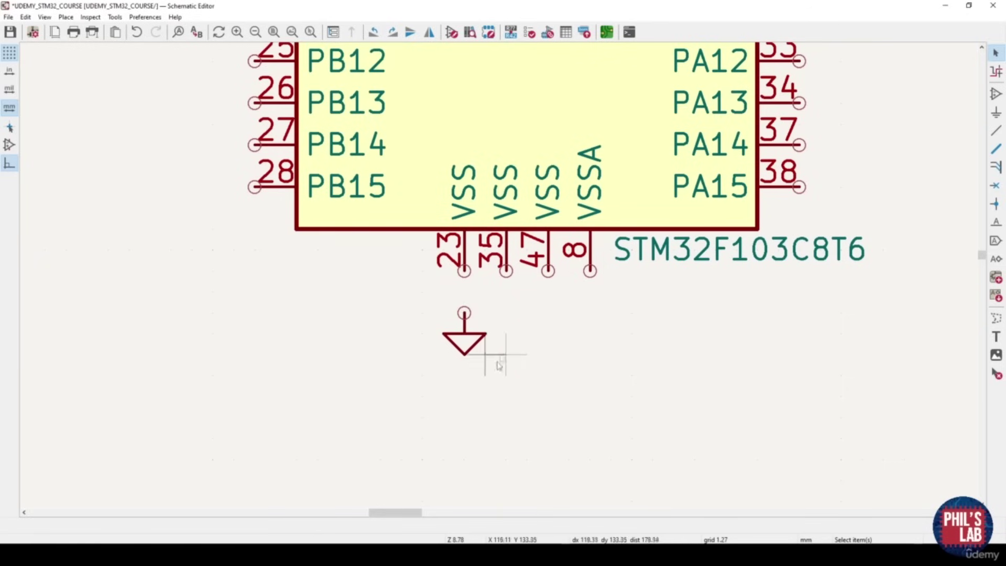
middle_click_drag(506, 313, 485, 331)
scroll(444, 330, "up", 3)
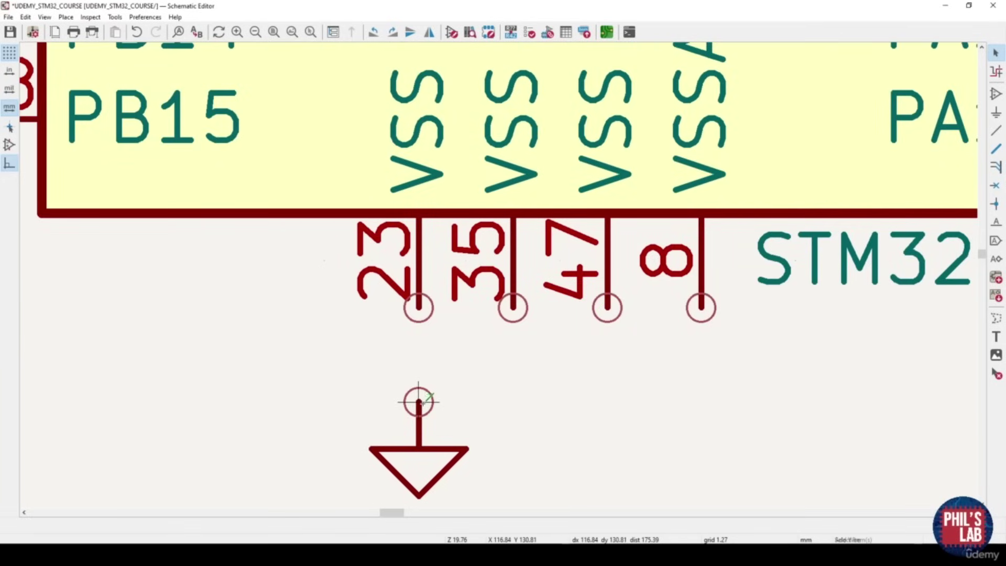
key("w")
left_click(419, 309)
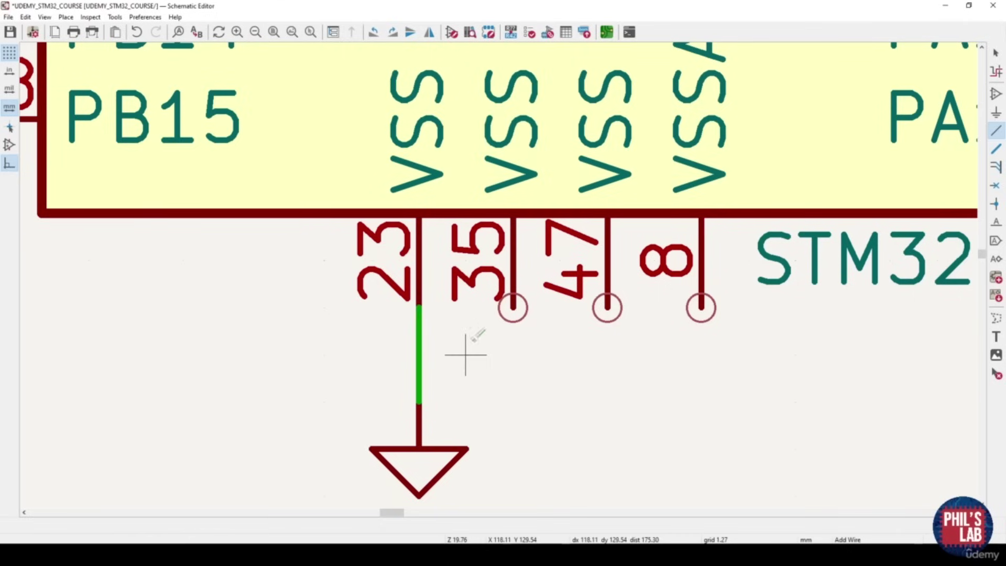
Wire VSSA pin 8 and VSS pins 47 and 35 to the ground wire under pin 23
left_click(419, 355)
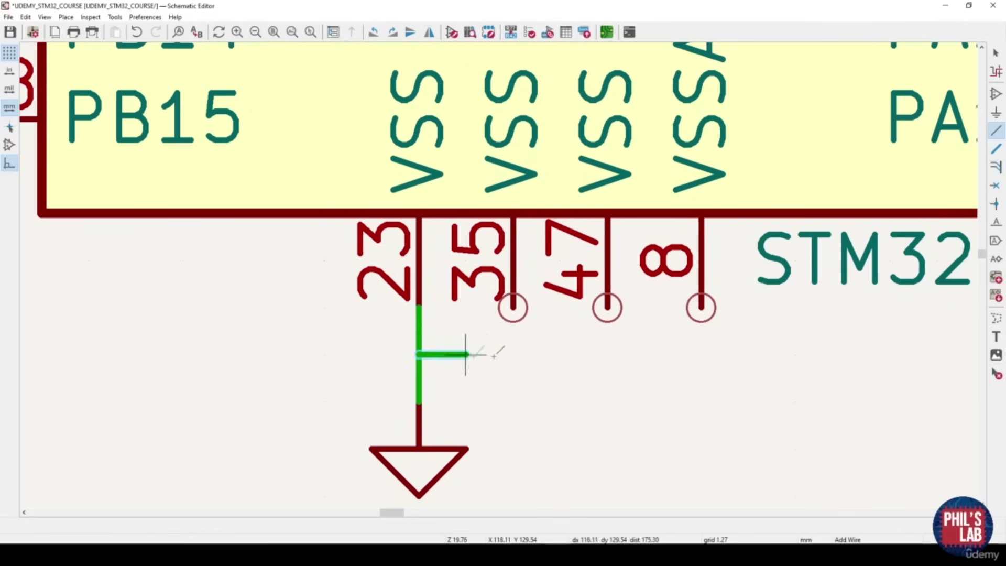
left_click(701, 308)
left_click(607, 355)
left_click(607, 308)
left_click(513, 355)
left_click(513, 308)
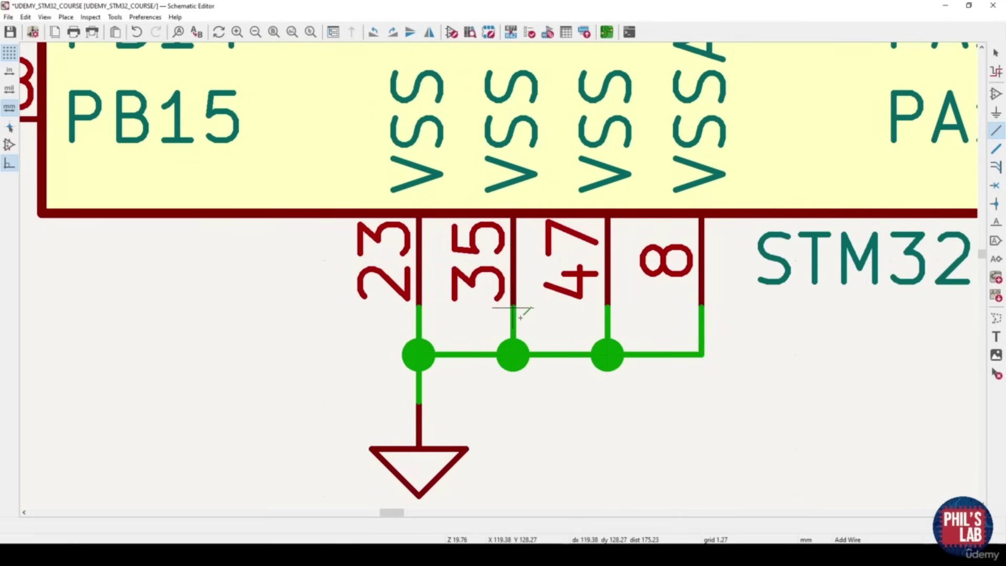
key("Escape")
Try giving pins 35, 47 and 8 their own grounds by duplicating the GND symbol beneath each of them
scroll(516, 330, "down", 3)
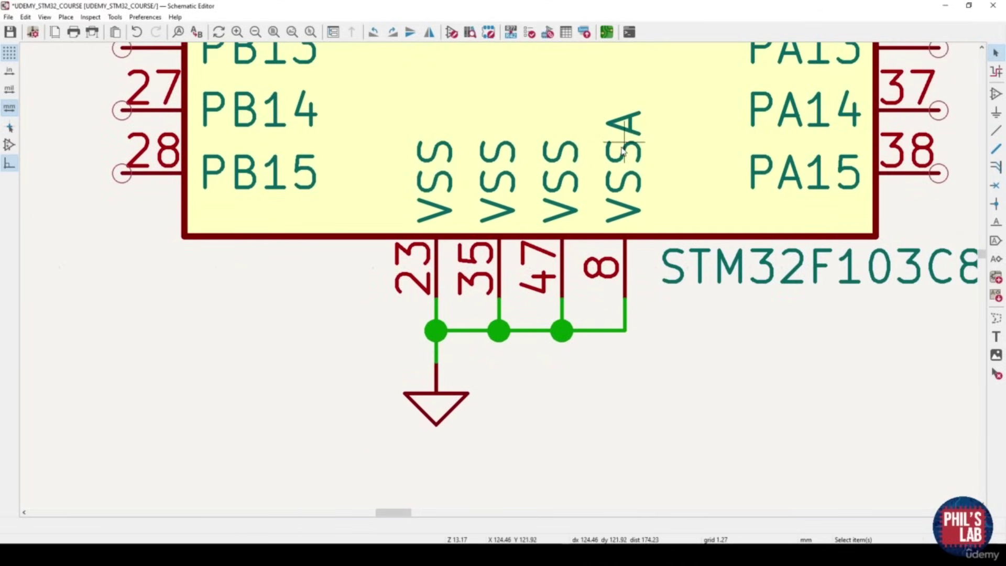
middle_click_drag(620, 149, 613, 165)
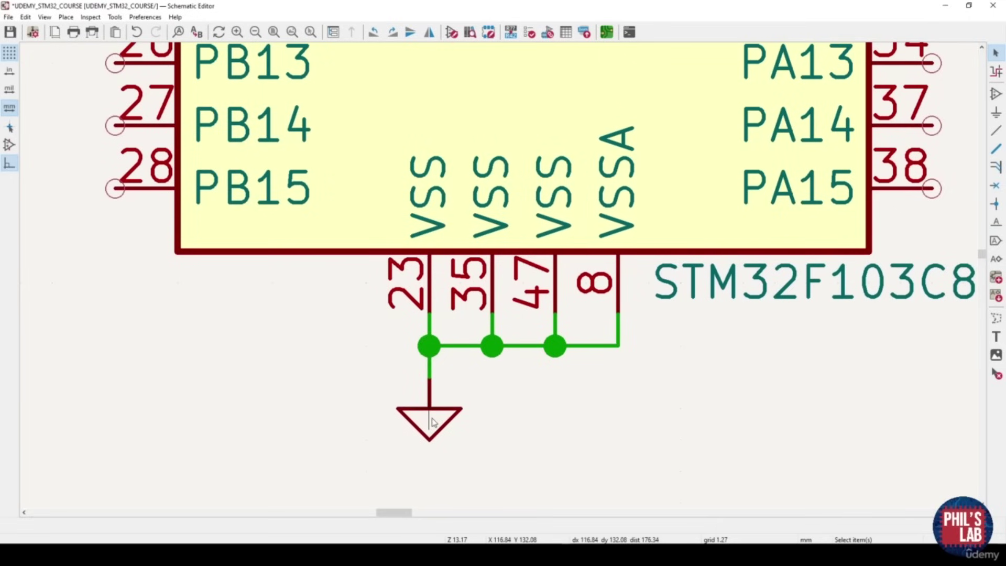
key("ctrl+d")
left_click(494, 380)
key("ctrl+d")
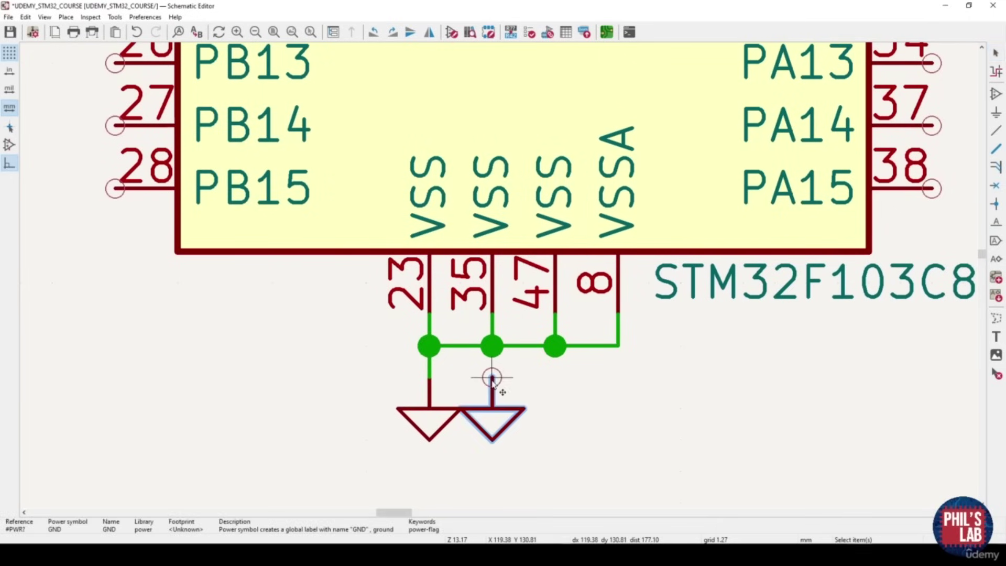
left_click(572, 382)
key("ctrl+d")
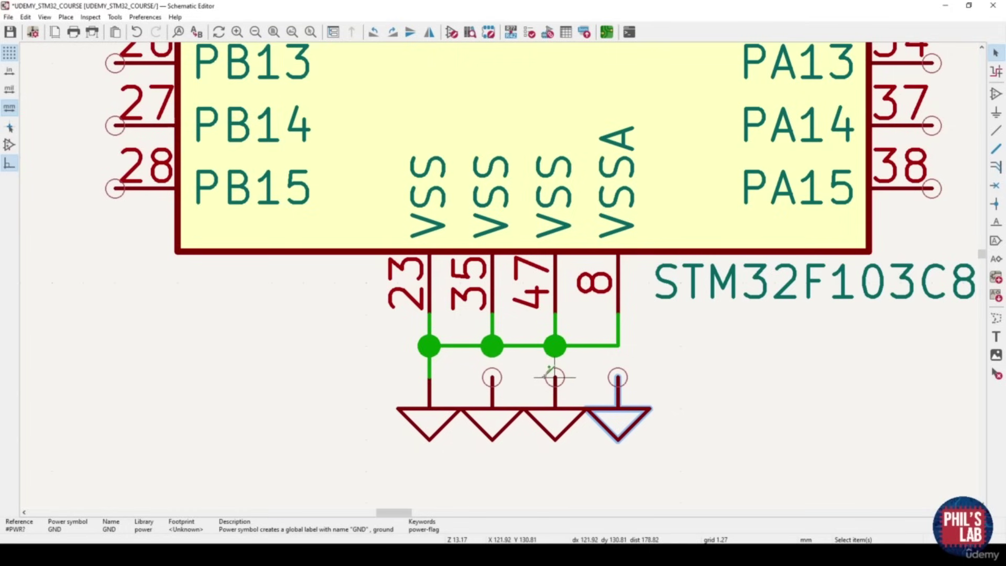
Undo the three duplicated GND symbols
key("ctrl+z")
key("ctrl+z")
key("ctrl+z")
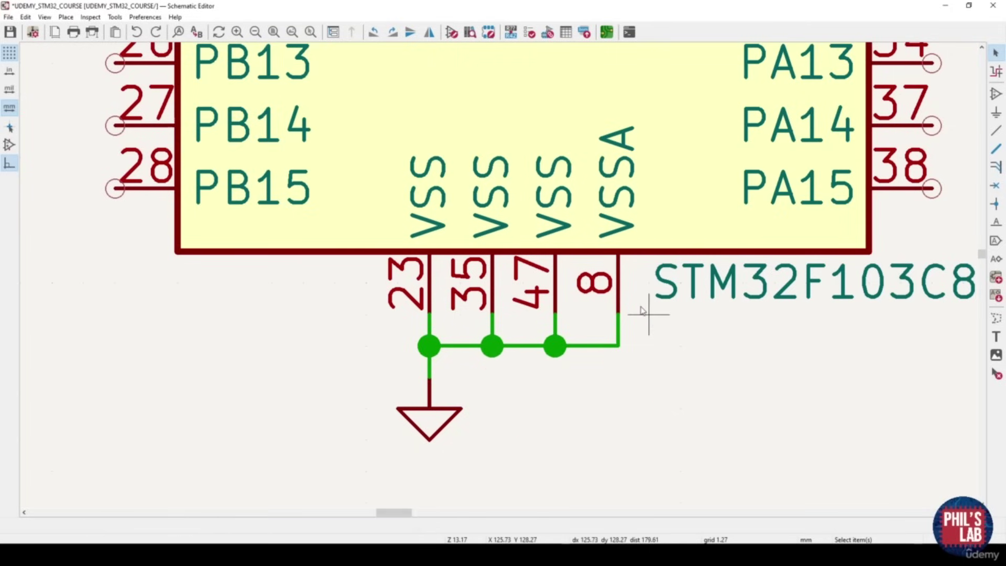
Examine the microcontroller's ground wiring, port pins and the VBAT, VDD and VDDA supply pins
middle_click_drag(458, 407, 451, 418)
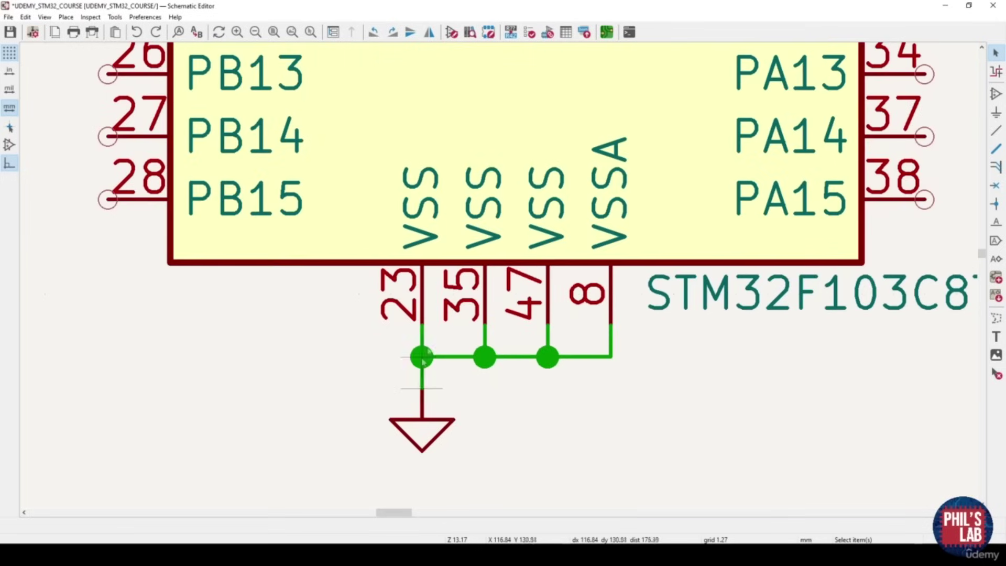
middle_click_drag(582, 342, 530, 400)
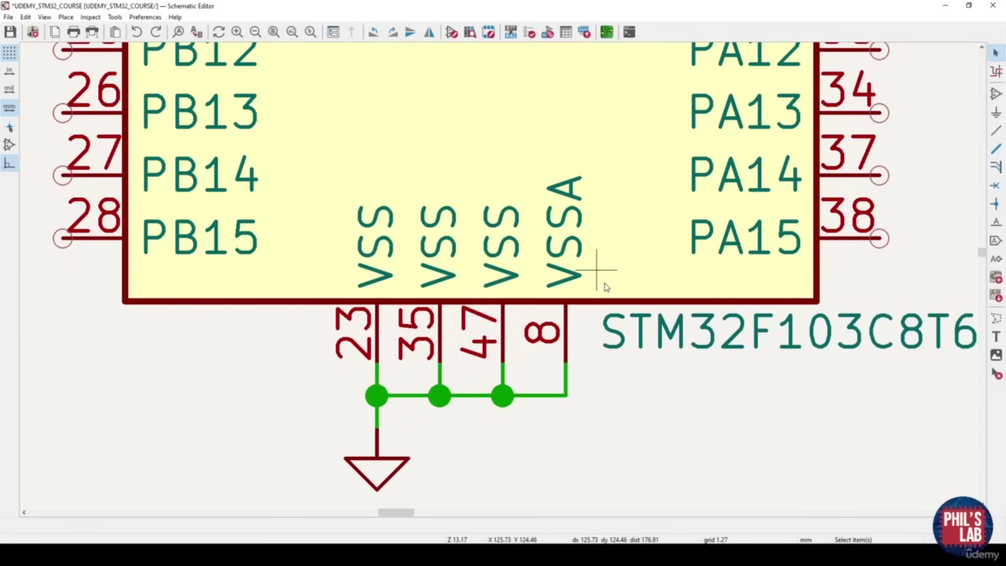
scroll(606, 286, "down", 5)
middle_click_drag(478, 224, 457, 358)
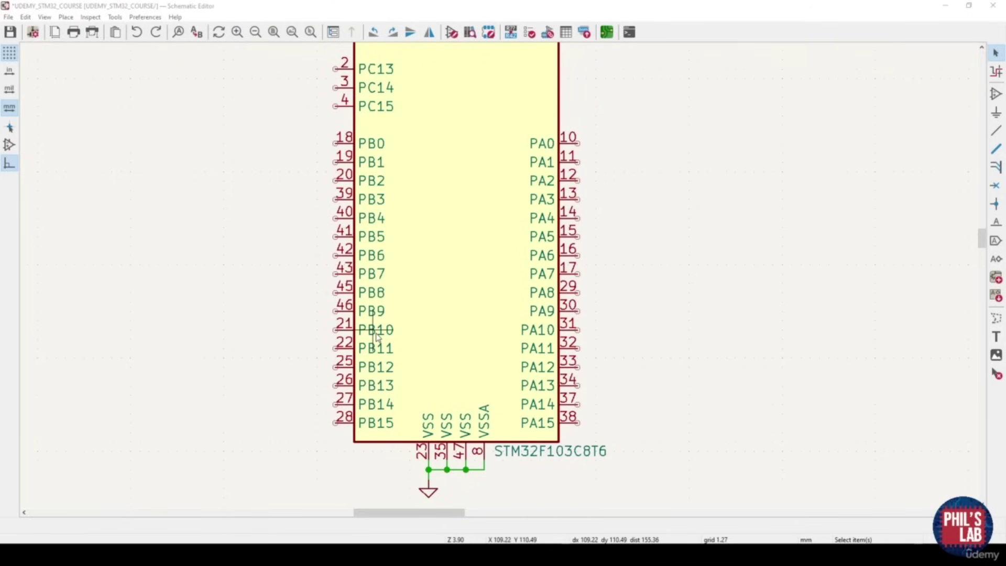
middle_click_drag(391, 322, 382, 326)
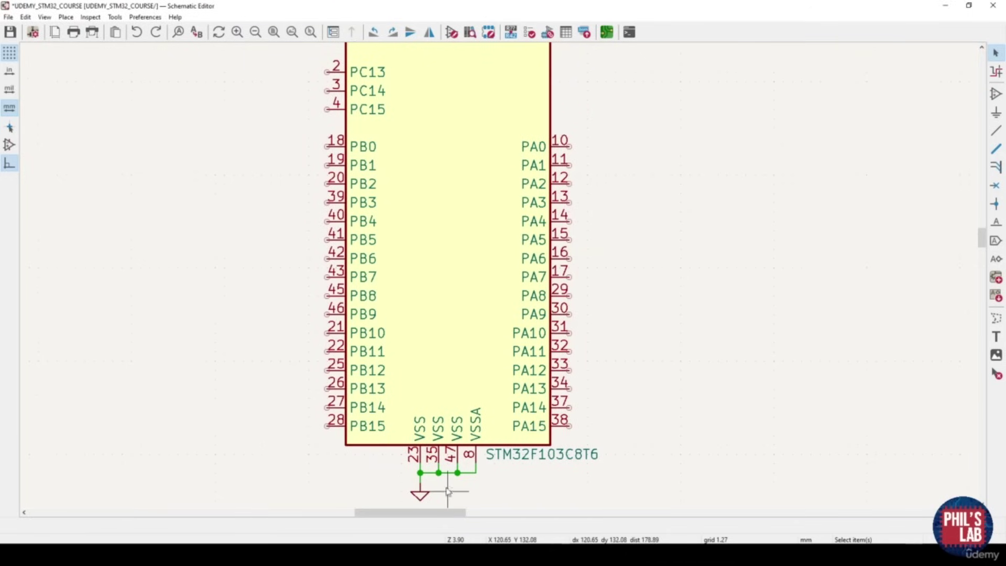
scroll(512, 135, "down", 2)
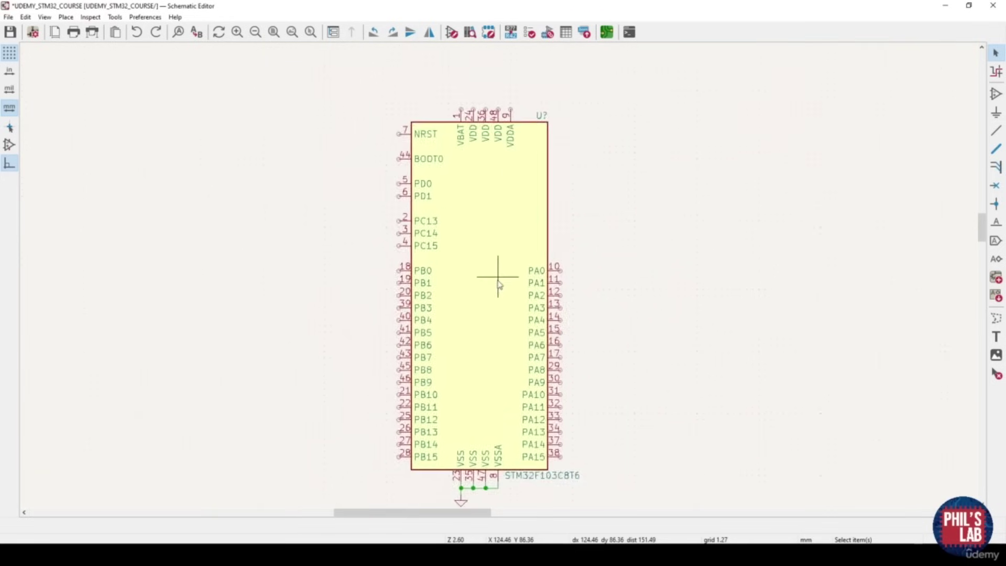
middle_click_drag(498, 280, 494, 307)
middle_click_drag(515, 141, 492, 180)
scroll(472, 188, "up", 5)
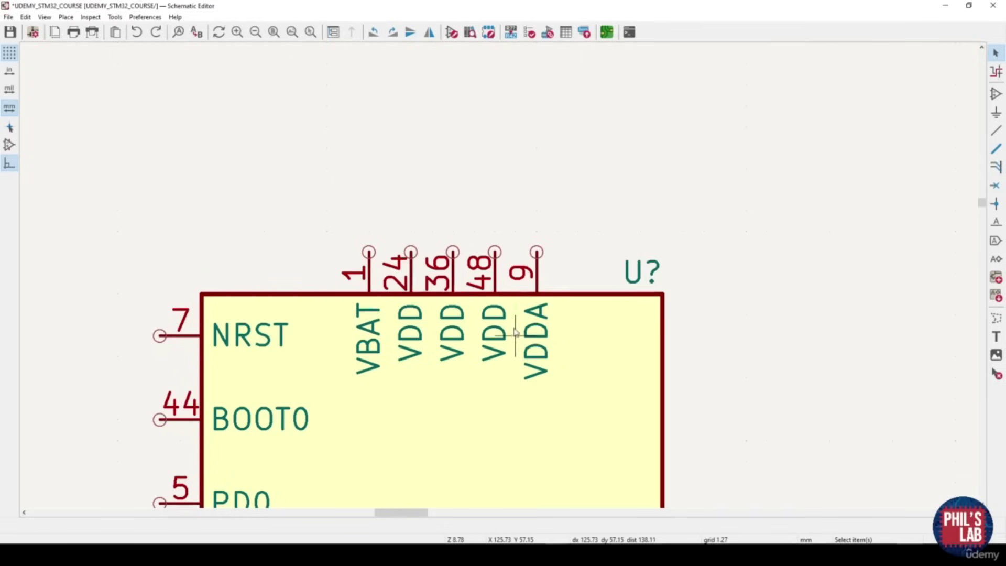
Place a +3.3V power symbol above VBAT pin 1 and move its label down closer to the arrow
left_click(996, 112)
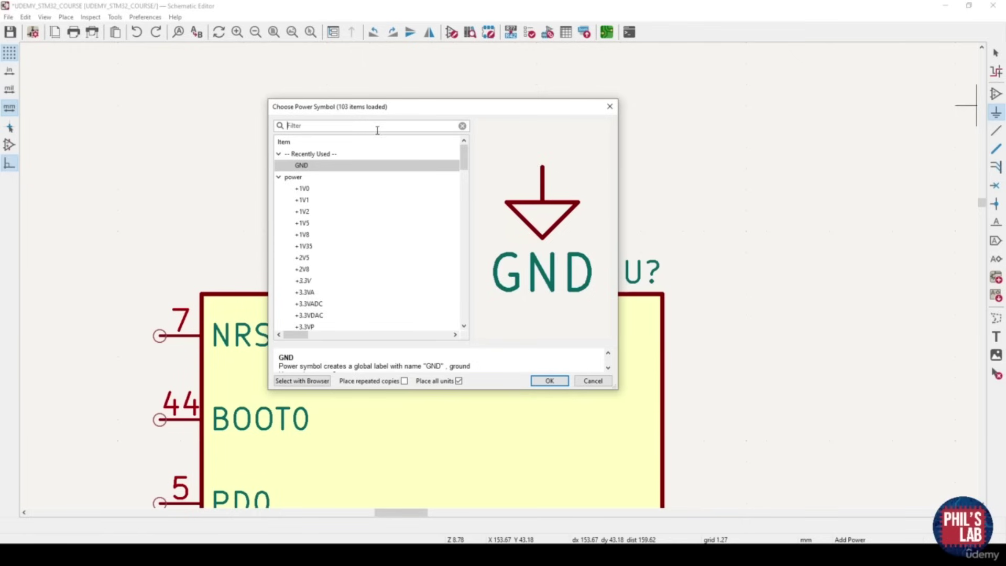
type("+3.3")
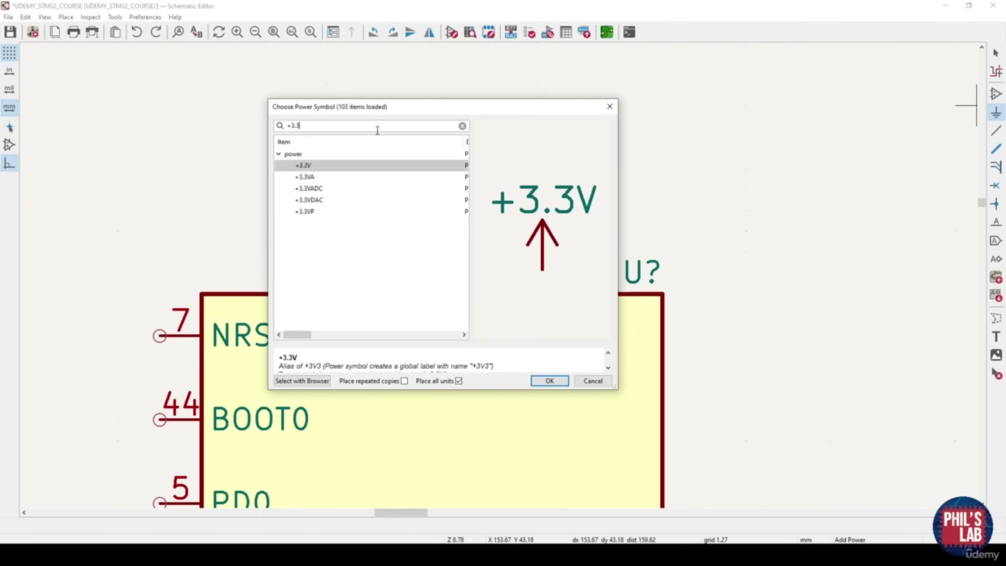
double_click(357, 166)
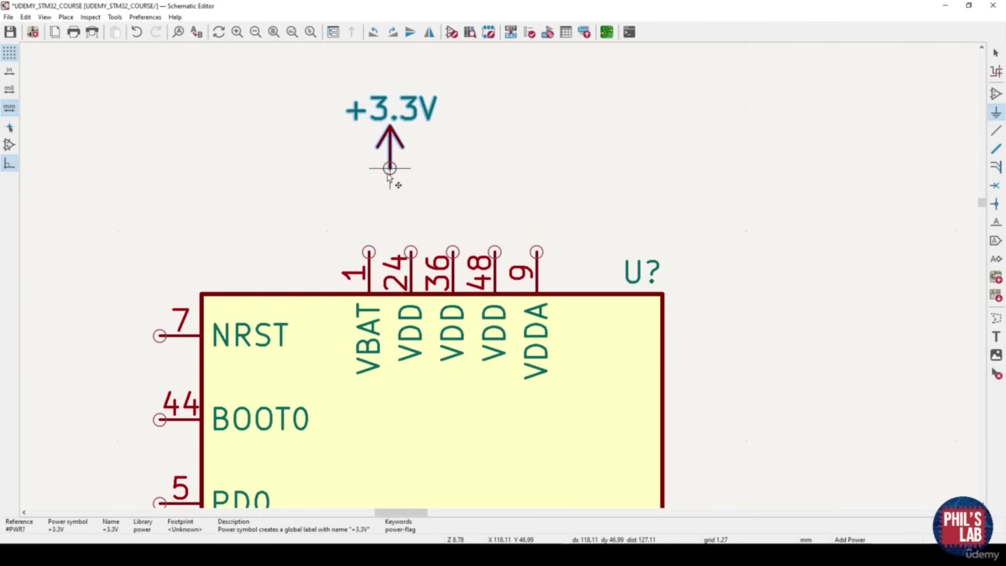
left_click(369, 189)
key("Escape")
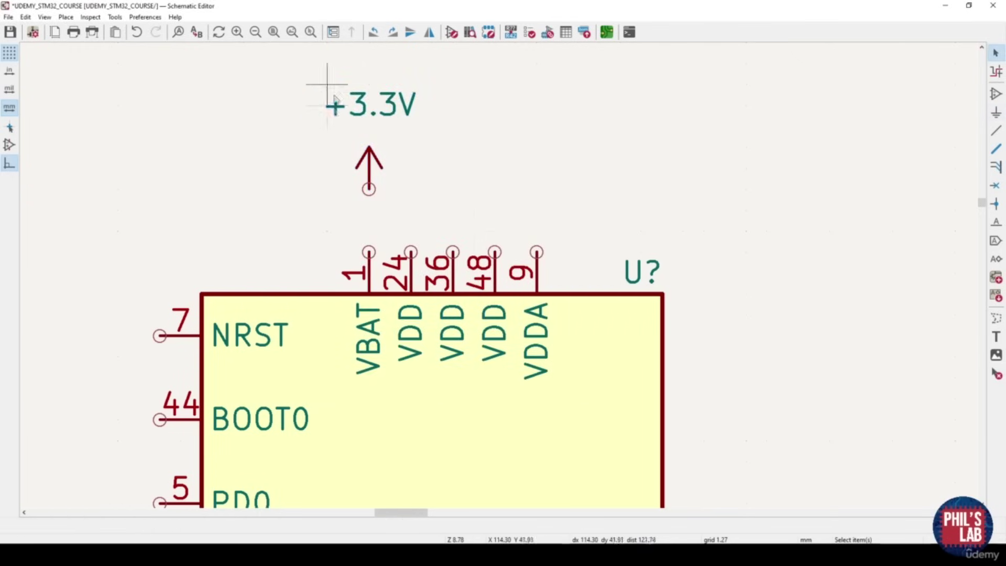
middle_click_drag(387, 103, 366, 121)
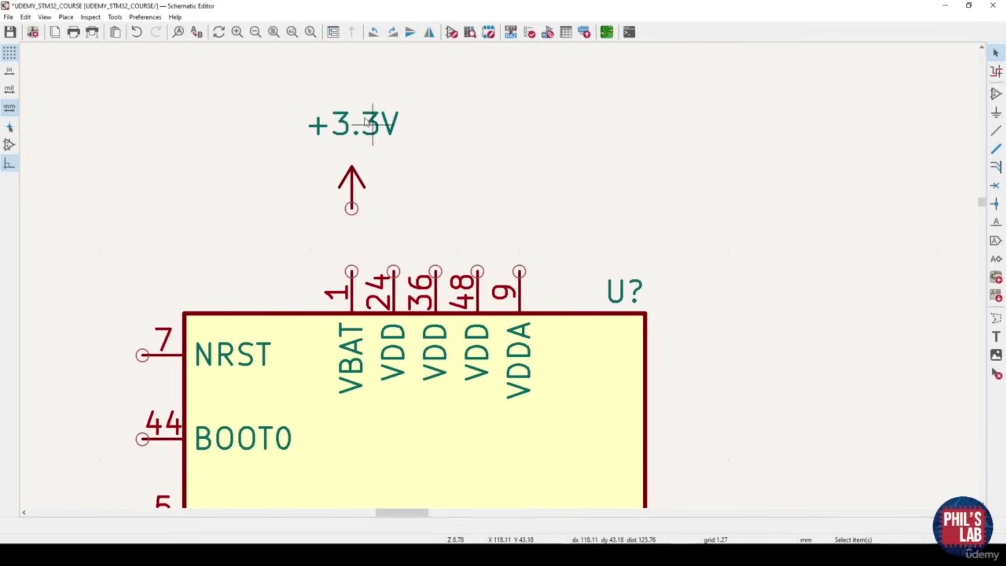
left_click_drag(373, 125, 373, 146)
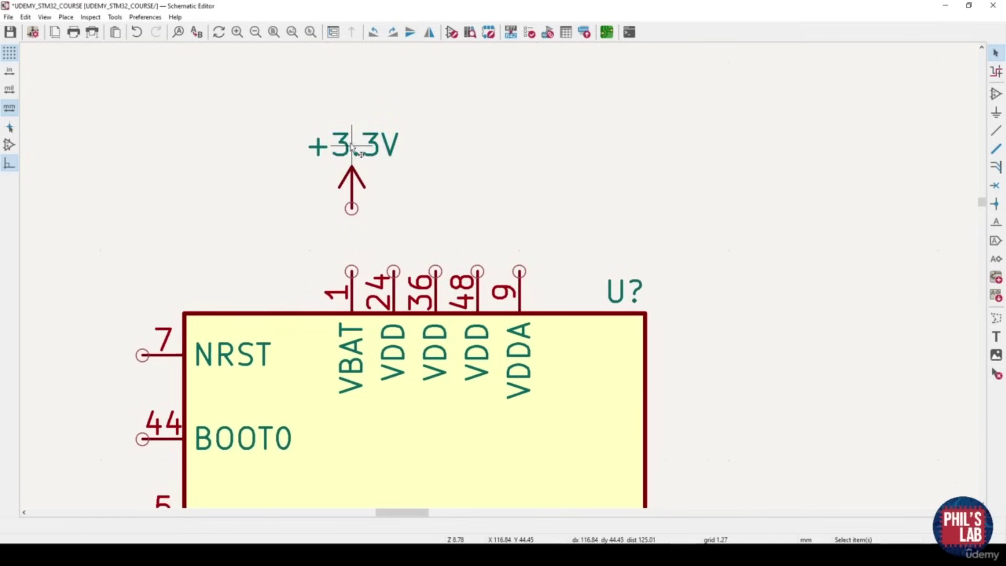
Wire the +3.3V symbol to VBAT pin 1 and to VDD pins 24, 36 and 48 with a shared horizontal wire
middle_click_drag(421, 214, 418, 199)
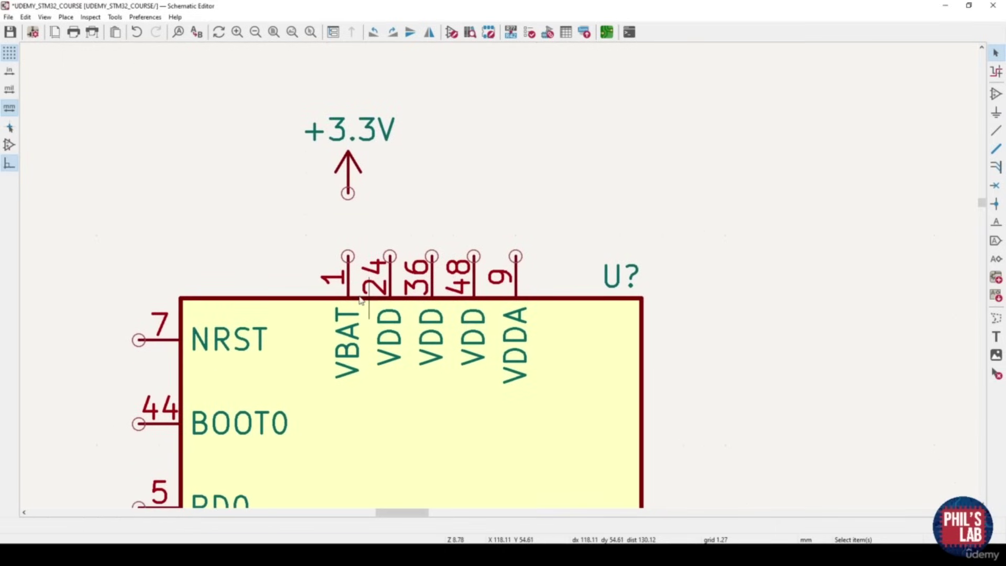
middle_click_drag(352, 310, 387, 287)
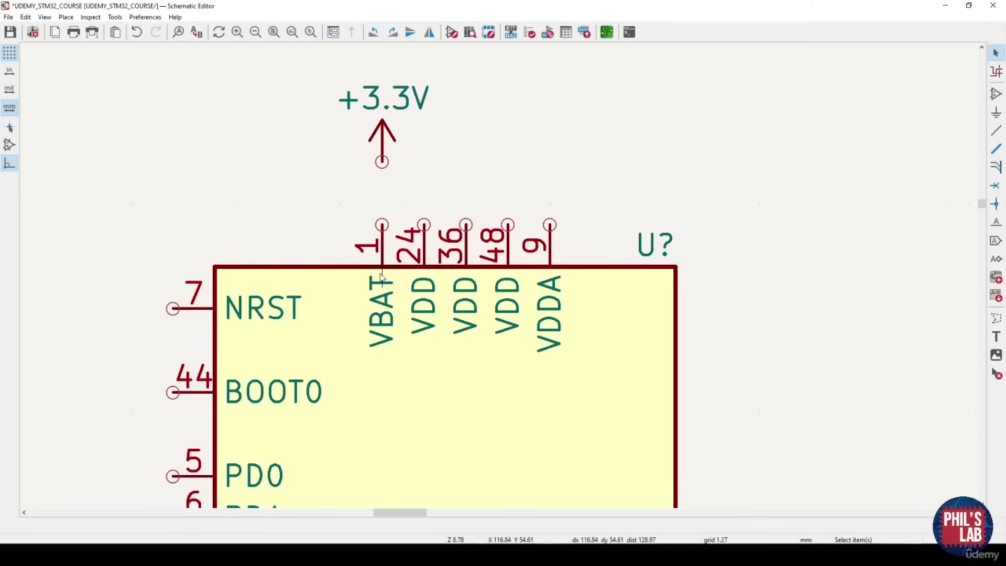
middle_click_drag(381, 274, 395, 282)
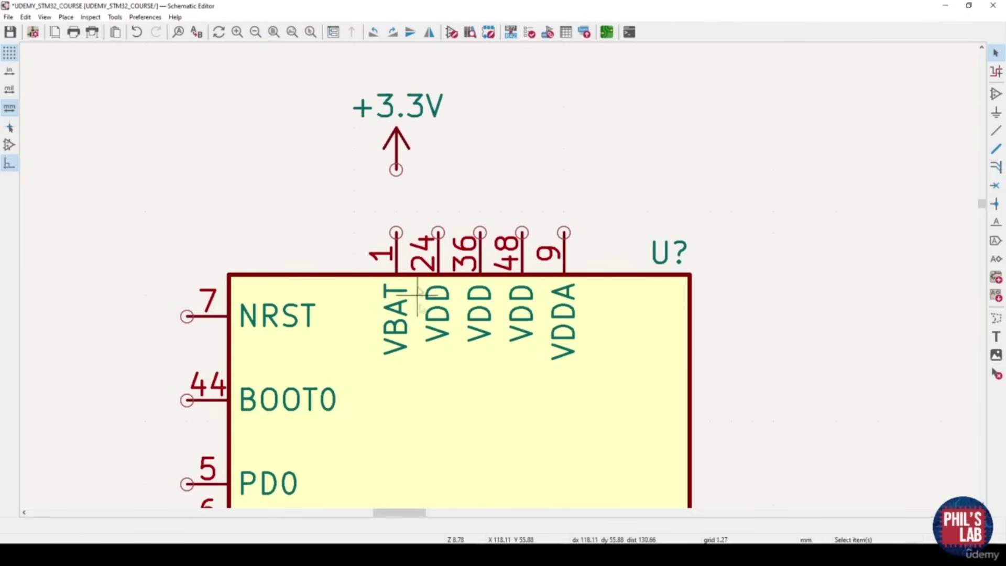
middle_click_drag(397, 170, 391, 214)
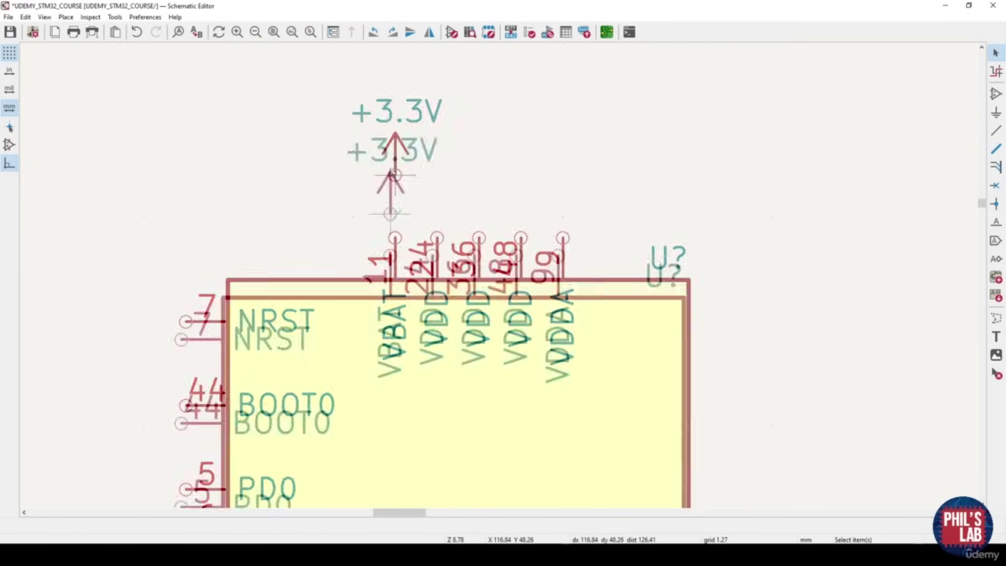
key("w")
left_click(391, 256)
left_click(390, 235)
left_click(517, 256)
left_click(474, 256)
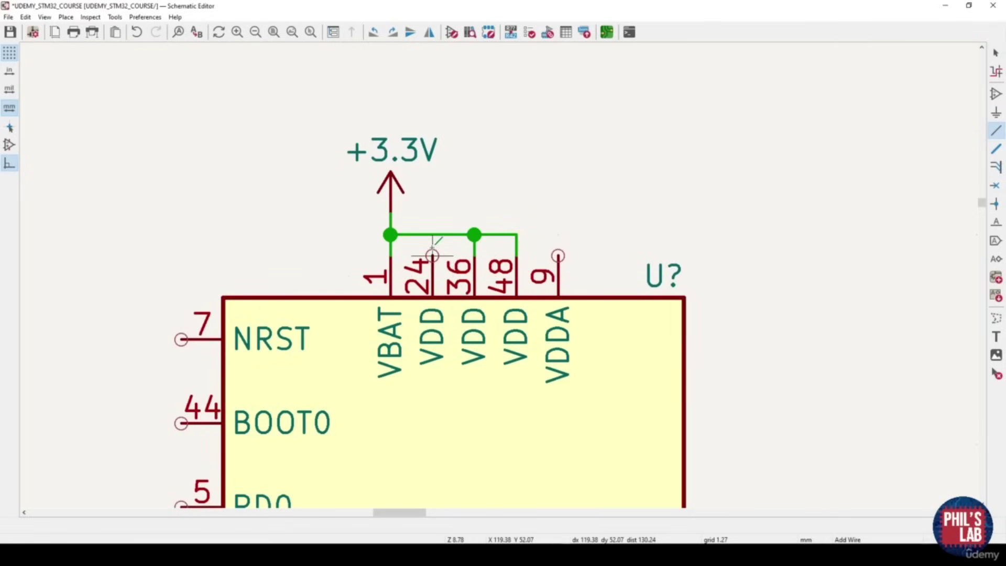
left_click(433, 234)
scroll(432, 235, "down", 3)
key("Escape")
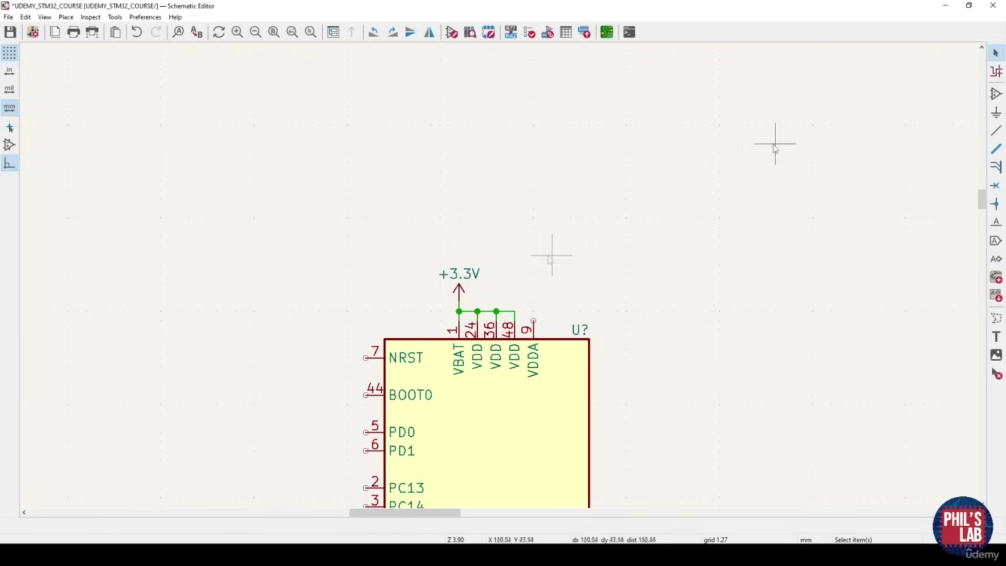
Place an unpolarized capacitor C beside the +3.3V symbol above the microcontroller and set its value to 100n
middle_click_drag(456, 353, 422, 282)
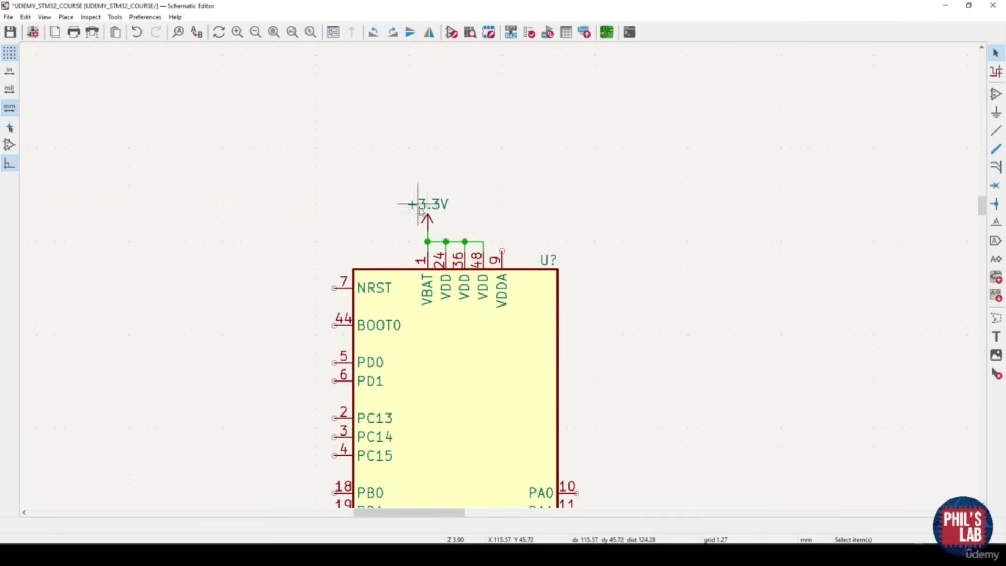
middle_click_drag(418, 207, 414, 219)
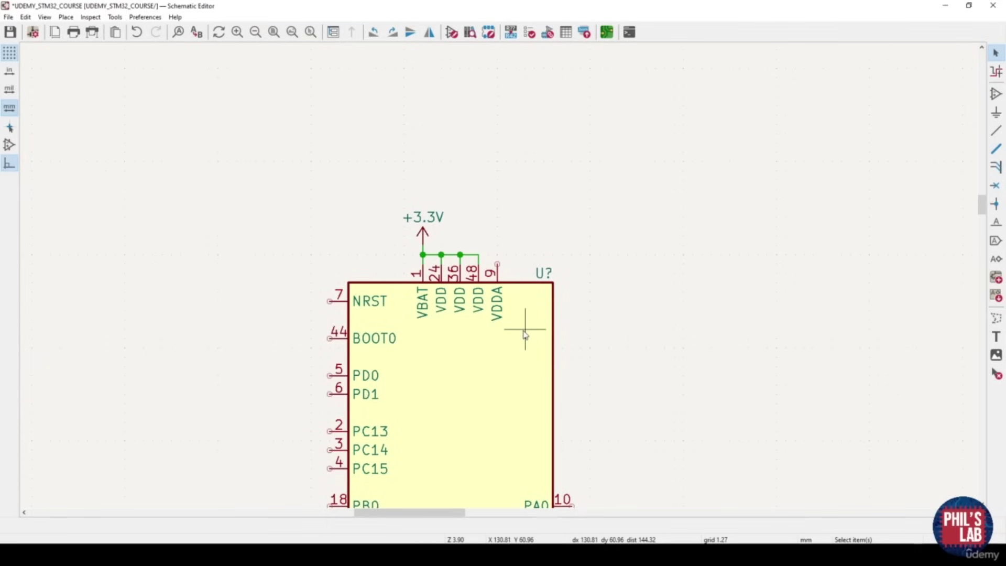
left_click(997, 94)
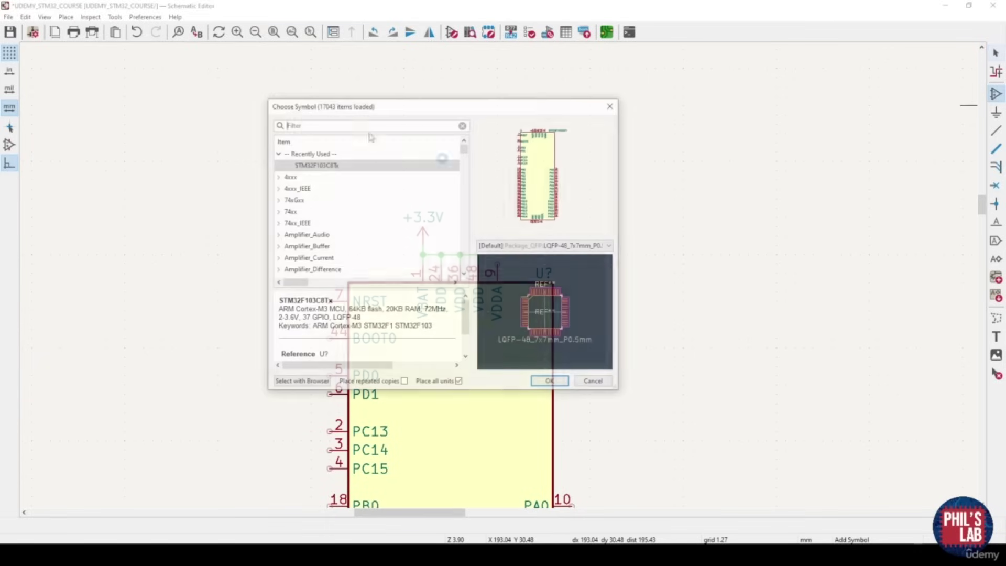
type("C")
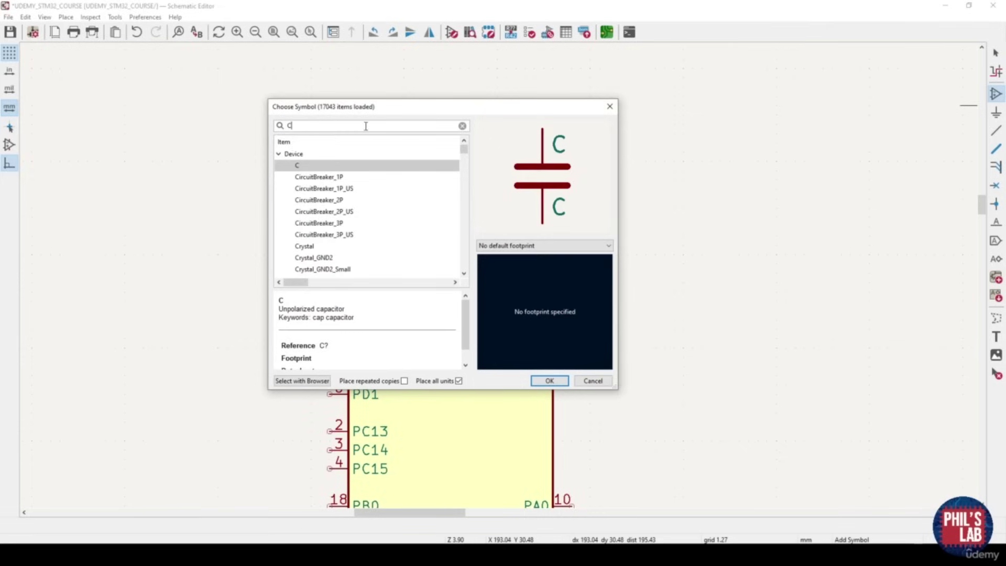
double_click(328, 170)
left_click(320, 227)
key("Escape")
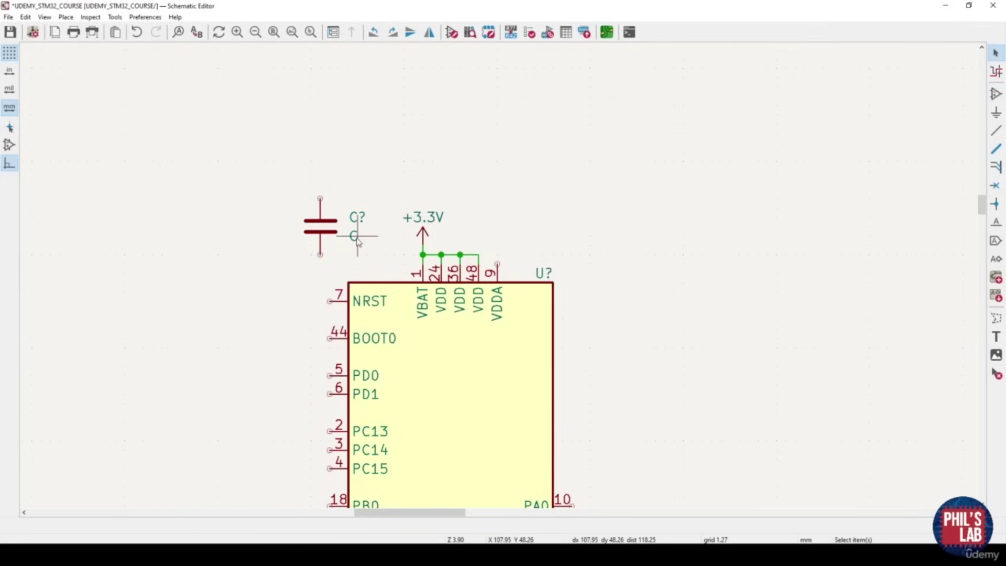
double_click(354, 237)
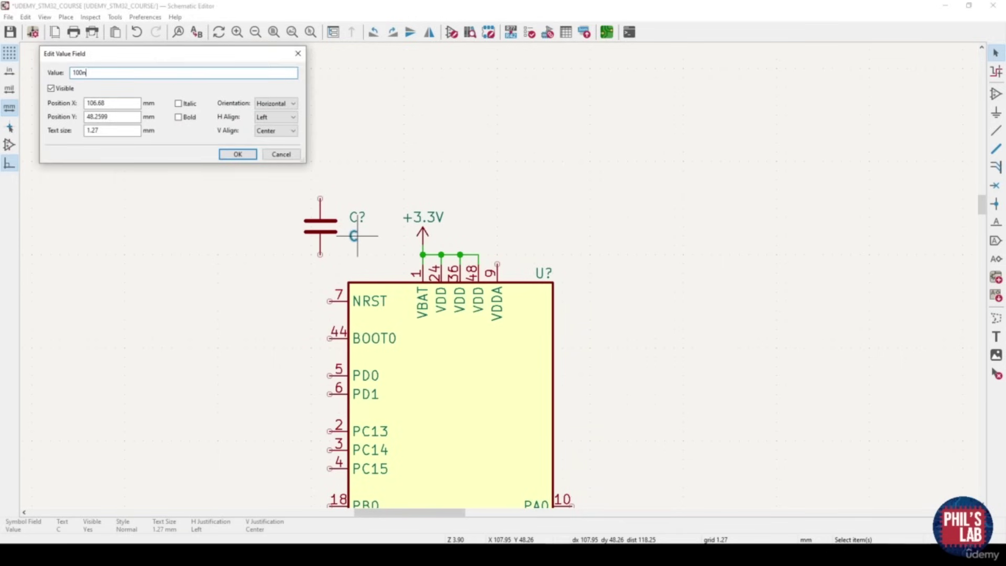
left_click(238, 155)
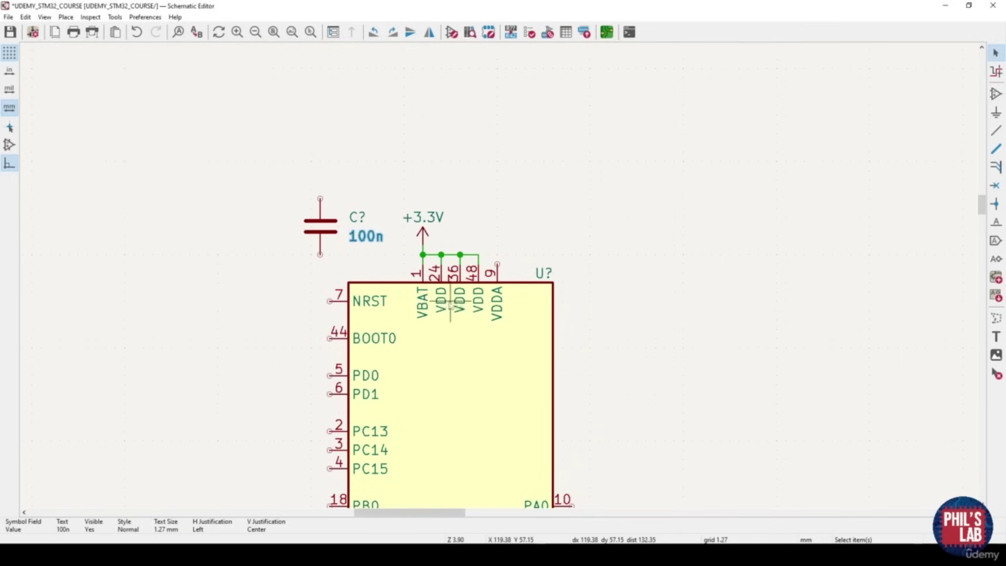
Move the +3.3V symbol higher and wire it to the capacitor's upper pin and down to the VBAT/VDD wire
scroll(508, 321, "up", 3)
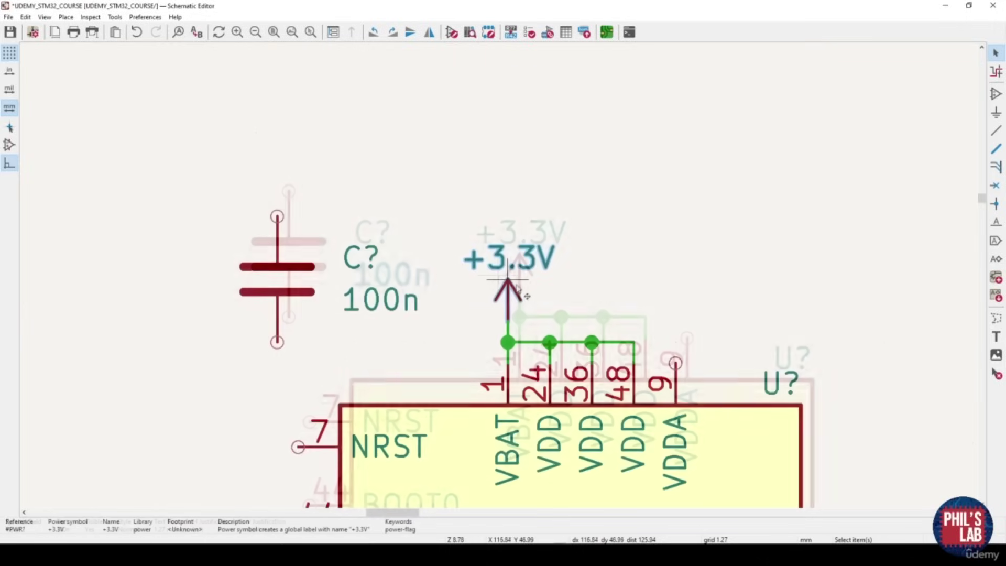
left_click_drag(508, 321, 508, 153)
key("w")
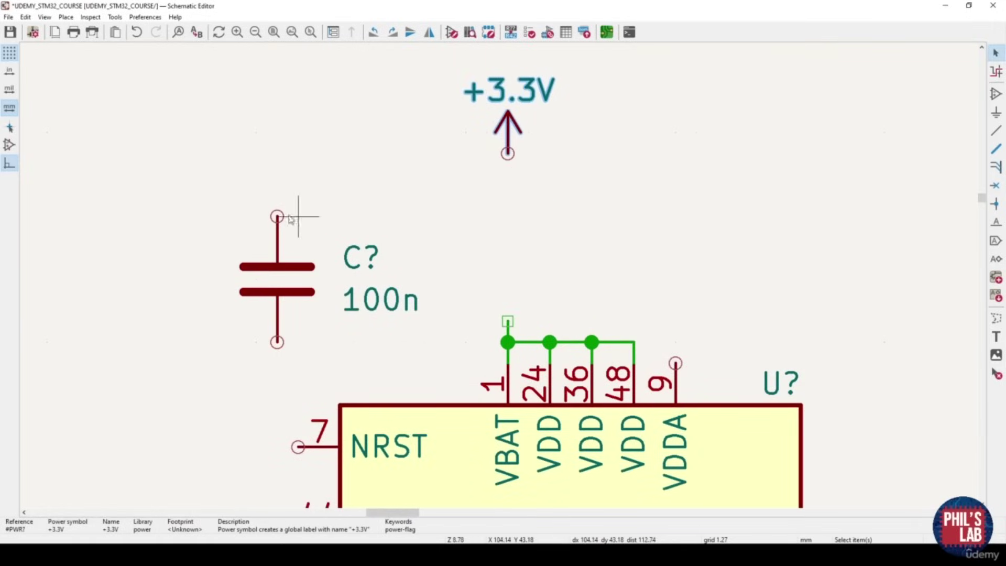
left_click(277, 216)
left_click(508, 342)
key("Escape")
left_click(508, 154)
left_click(508, 196)
scroll(508, 196, "down", 2)
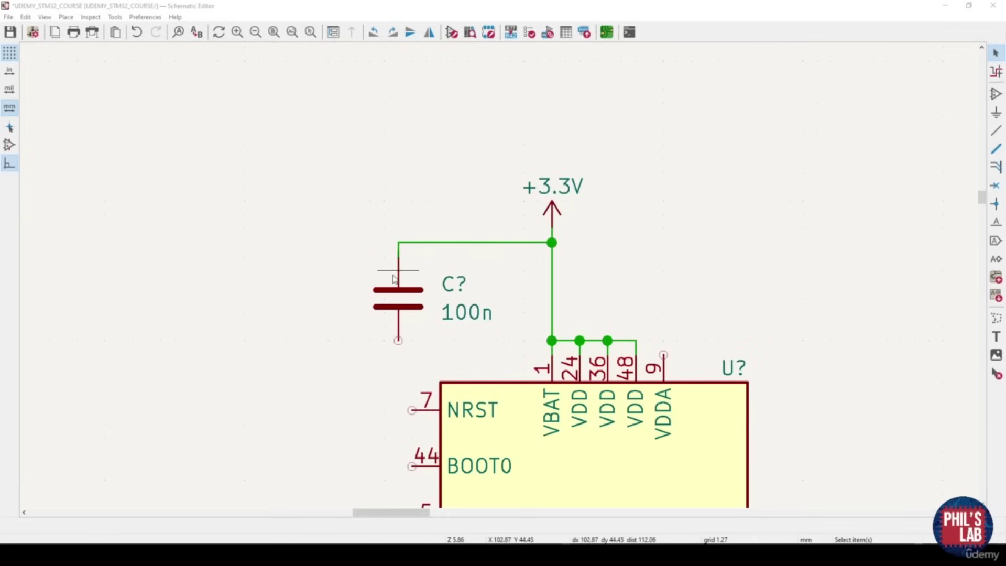
Duplicate the 100n capacitor three times in an evenly spaced row away from the +3.3V symbol
middle_click_drag(414, 311, 500, 325)
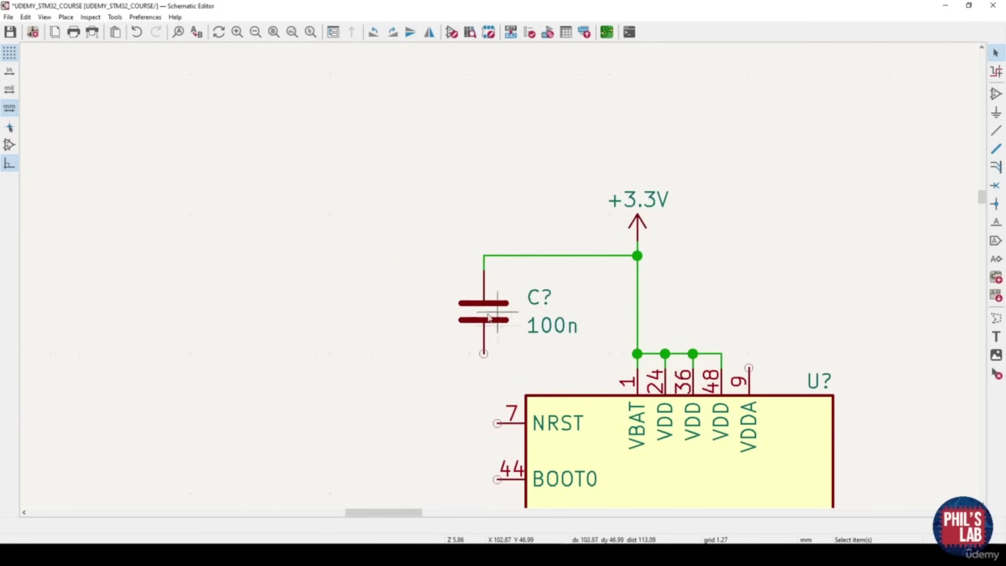
key("ctrl+d")
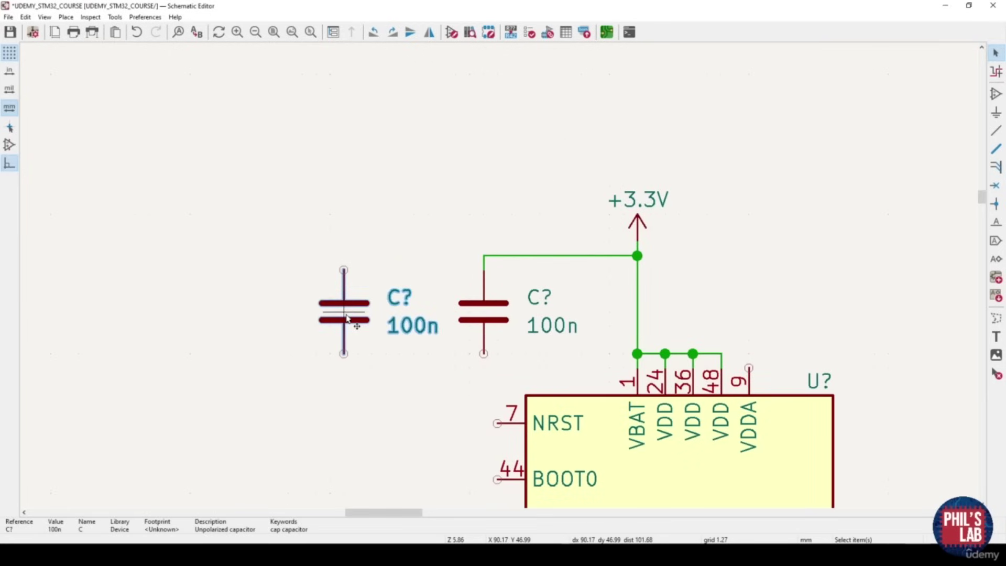
left_click(207, 318)
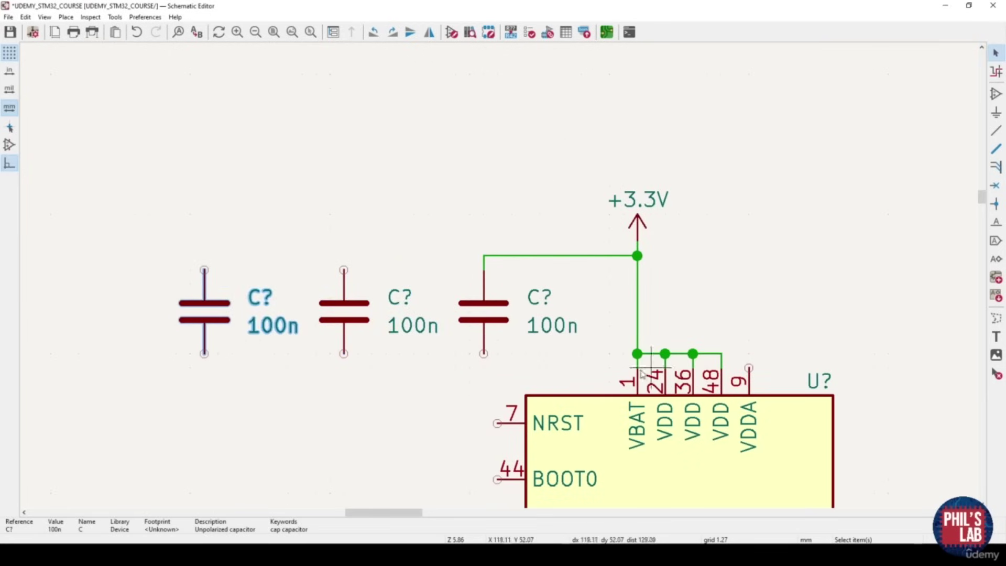
scroll(383, 332, "left", 1, "ctrl")
key("ctrl+d")
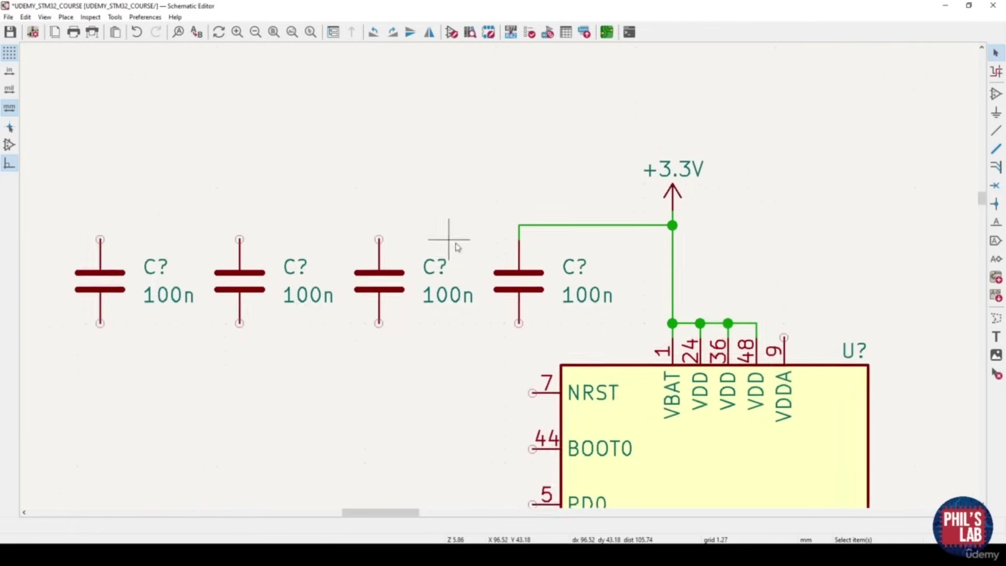
Add a fifth capacitor at the outer end of the row and set its value to 10u
scroll(490, 236, "left", 3, "ctrl")
scroll(532, 237, "left", 1, "ctrl")
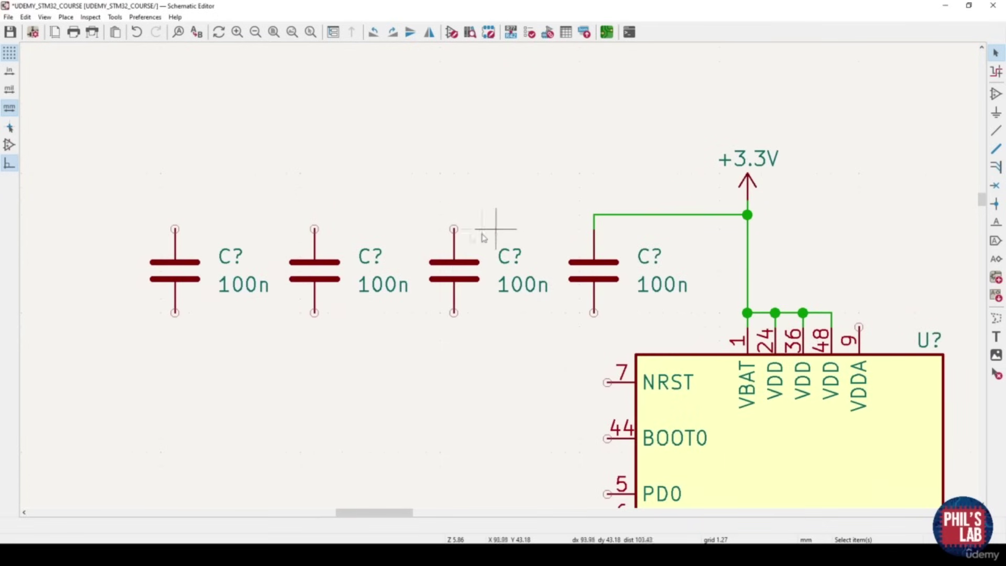
scroll(226, 286, "left", 3, "ctrl")
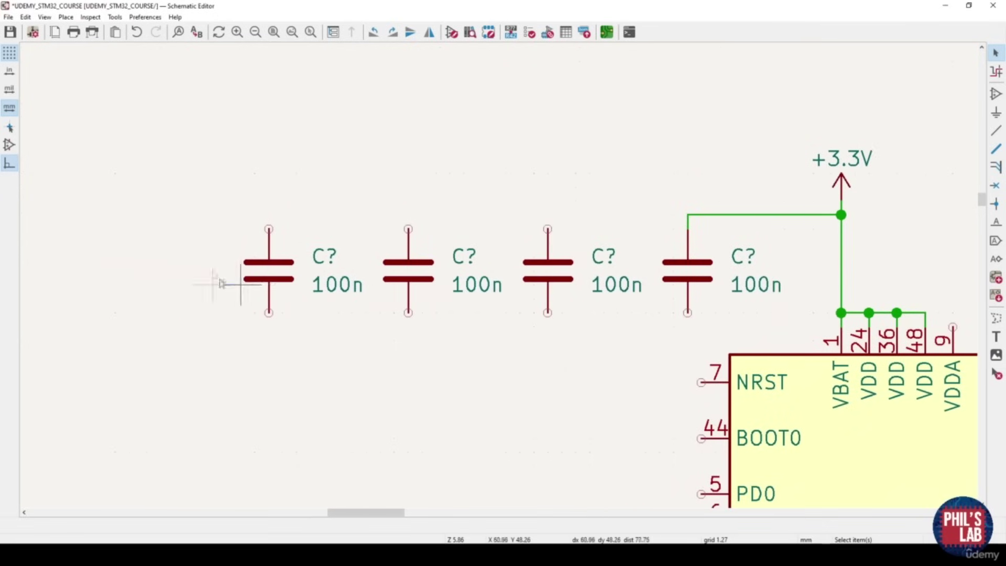
key("ctrl+v")
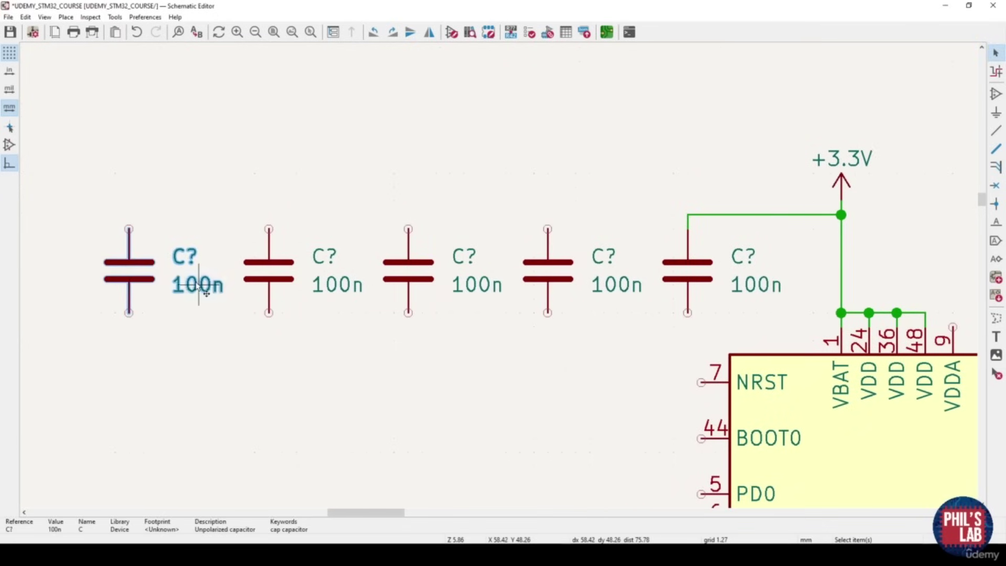
double_click(205, 293)
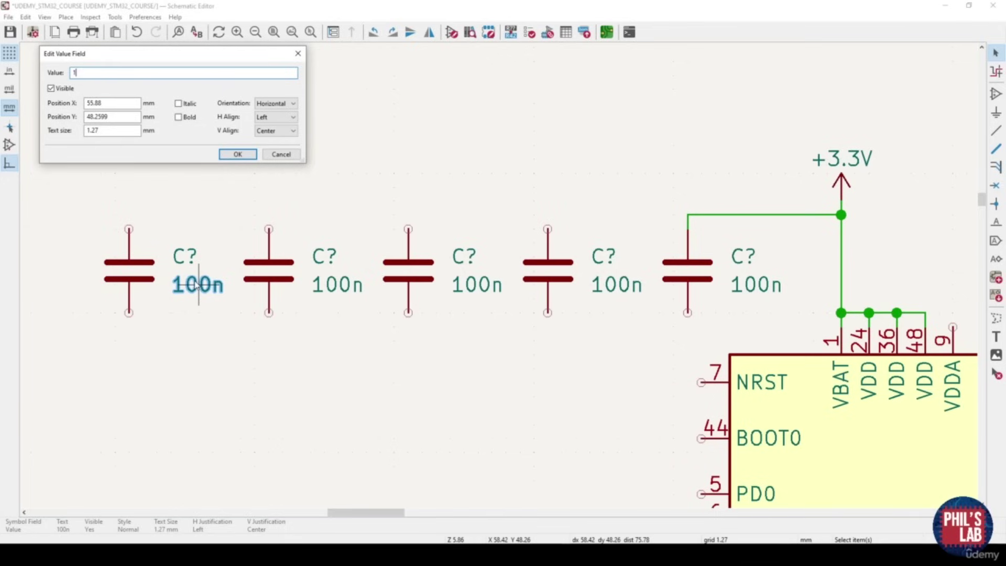
left_click(239, 156)
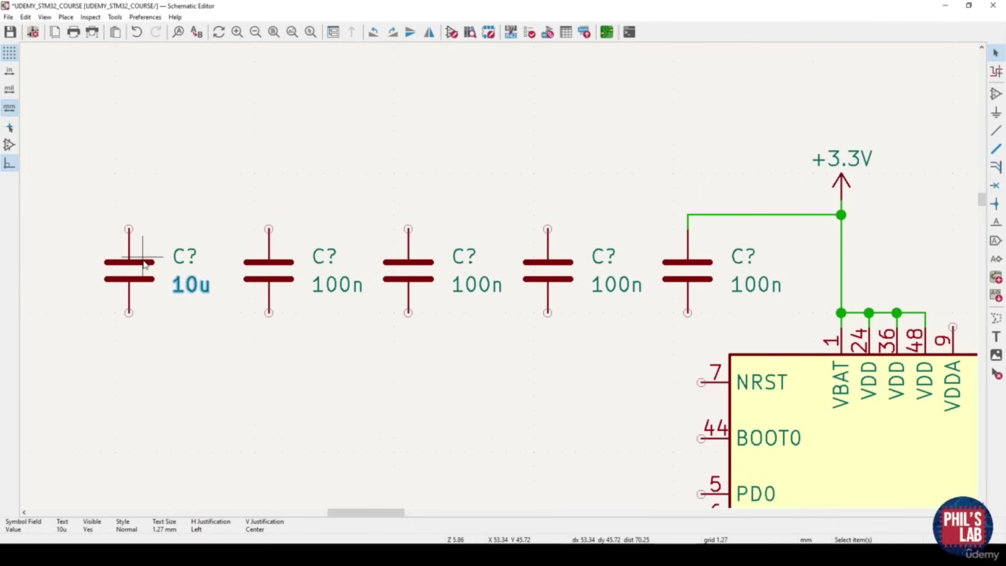
Wire the upper pins of the 10u capacitor and the three unconnected 100n capacitors to the +3.3V line
key("w")
left_click(688, 214)
left_click(547, 228)
left_click(548, 214)
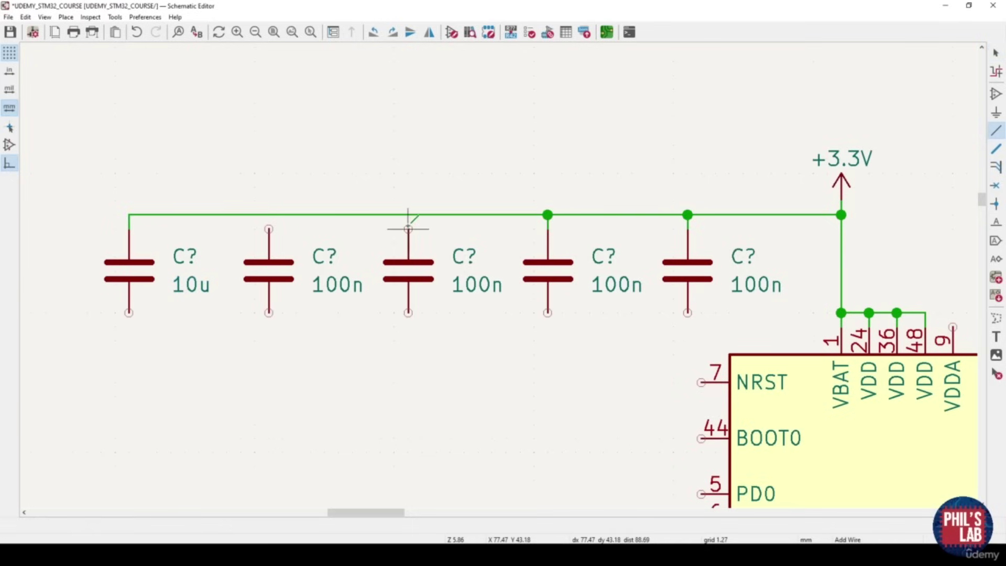
left_click(408, 229)
left_click(408, 214)
left_click(269, 215)
key("Escape")
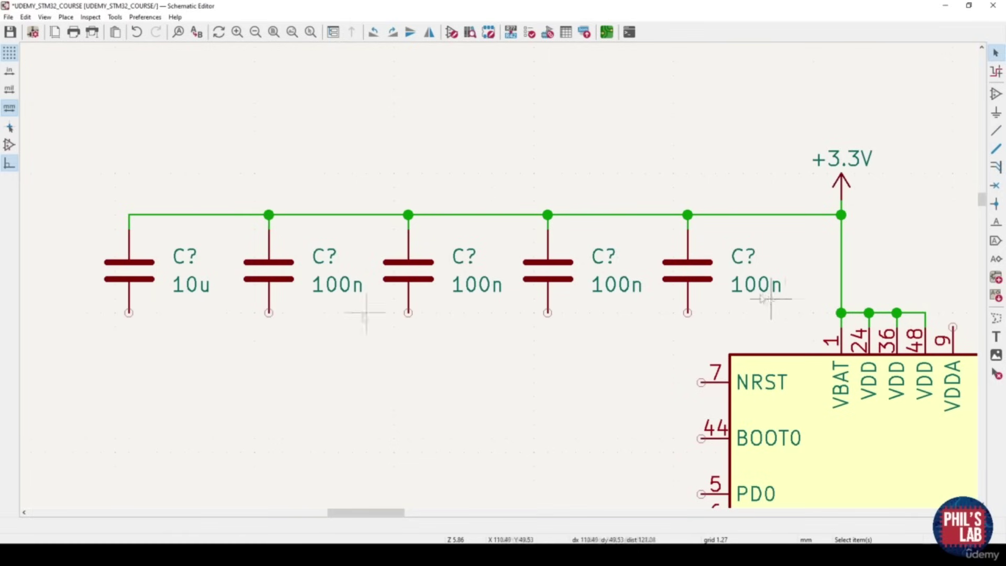
Place a copy of the microcontroller's GND symbol below the 10u capacitor and connect it to the capacitor's lower pin
scroll(674, 313, "down", 3)
scroll(461, 304, "down", 5, "shift")
scroll(498, 274, "up", 3)
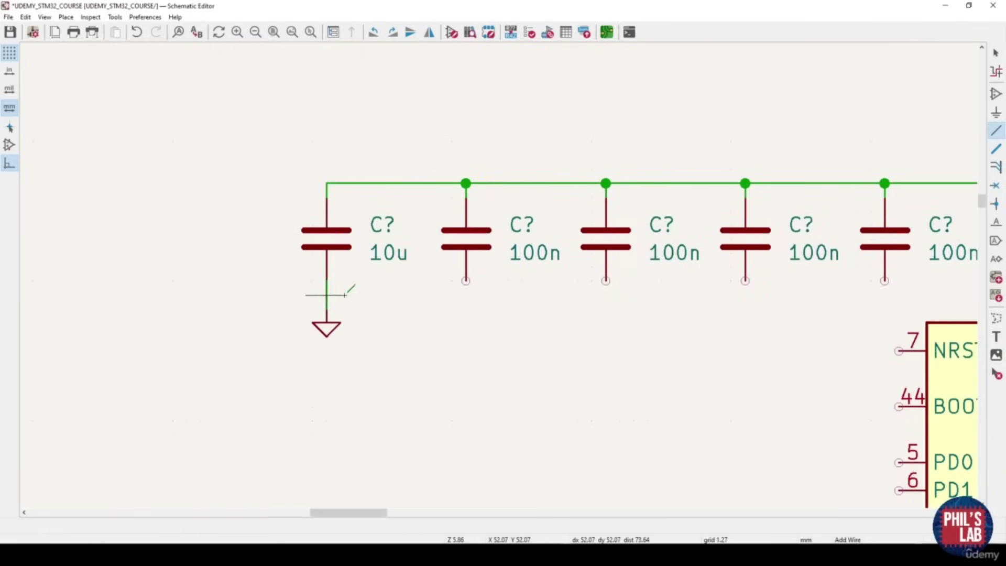
Wire the lower pins of all four 100n capacitors to the 10u capacitor's ground connection
left_click(327, 294)
left_click(885, 280)
left_click(745, 281)
left_click(746, 295)
left_click(606, 281)
left_click(606, 294)
left_click(466, 280)
left_click(466, 294)
key("Escape")
scroll(688, 307, "down", 3)
Examine the decoupling capacitor bank, the microcontroller's VBAT, VDD and VDDA supply pins, and its VSS ground pins
middle_click_drag(498, 275, 369, 266)
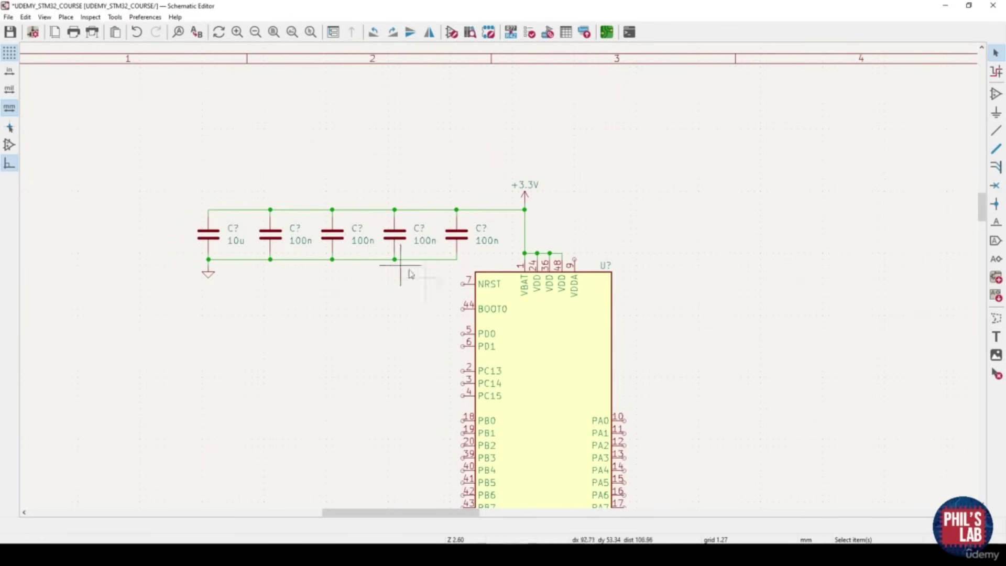
middle_click_drag(456, 290, 441, 265)
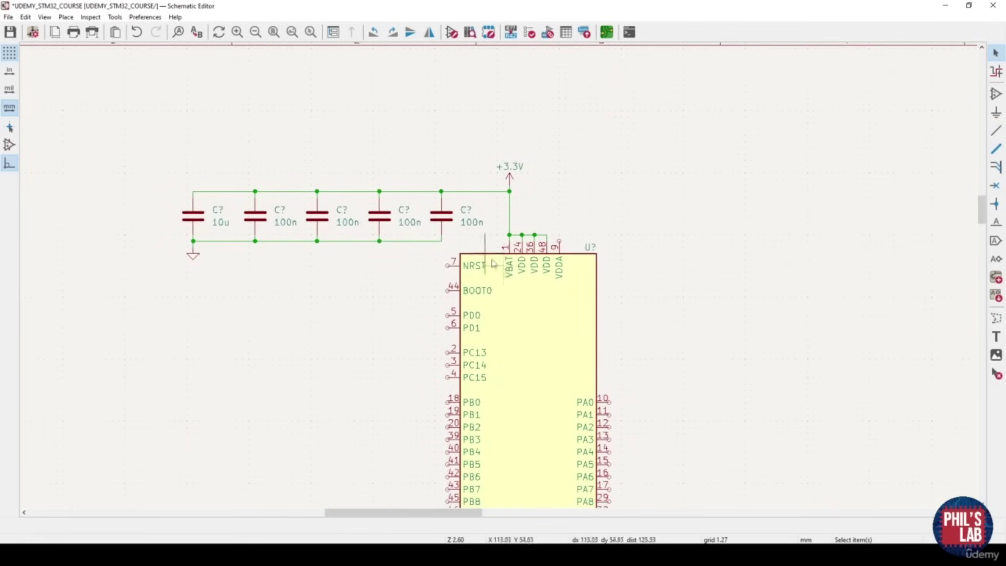
left_click(522, 235)
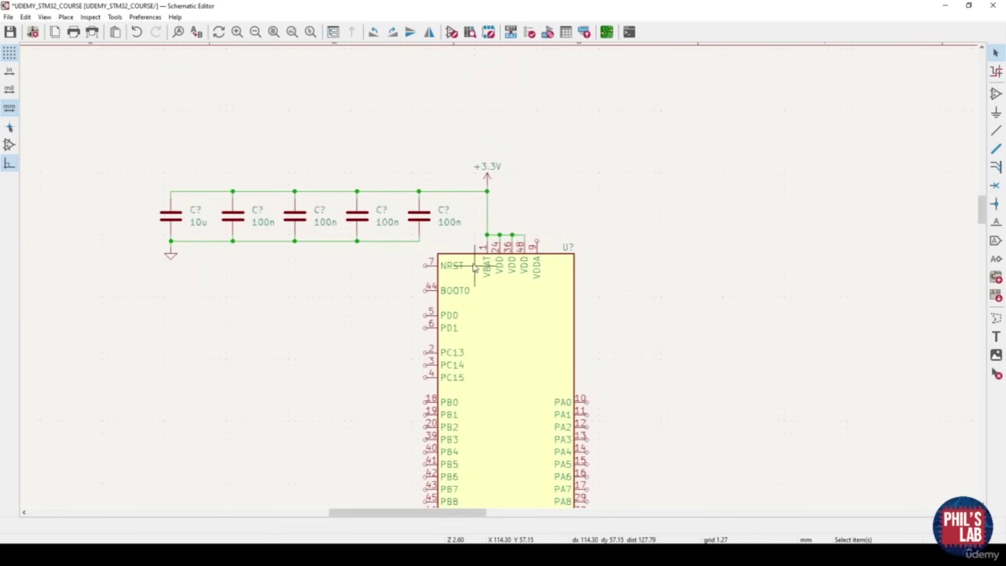
scroll(574, 248, "up", 3)
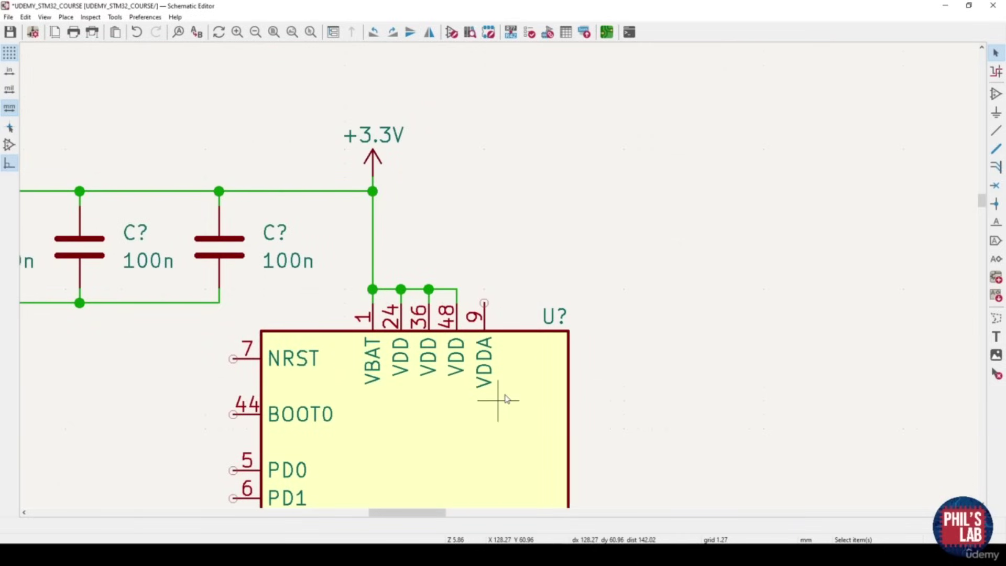
scroll(498, 401, "down", 3)
scroll(498, 274, "down", 5, "shift")
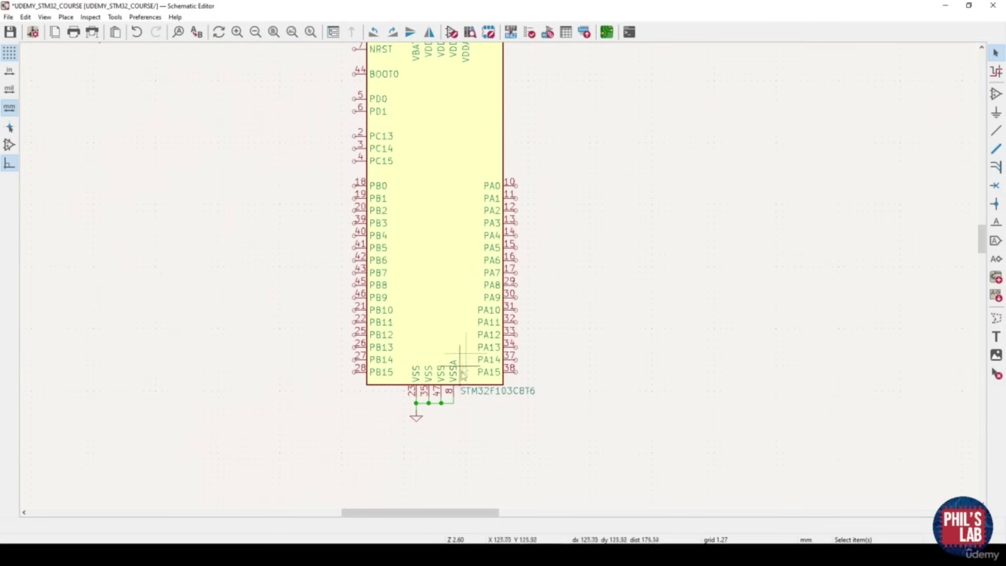
middle_click_drag(456, 140, 468, 284)
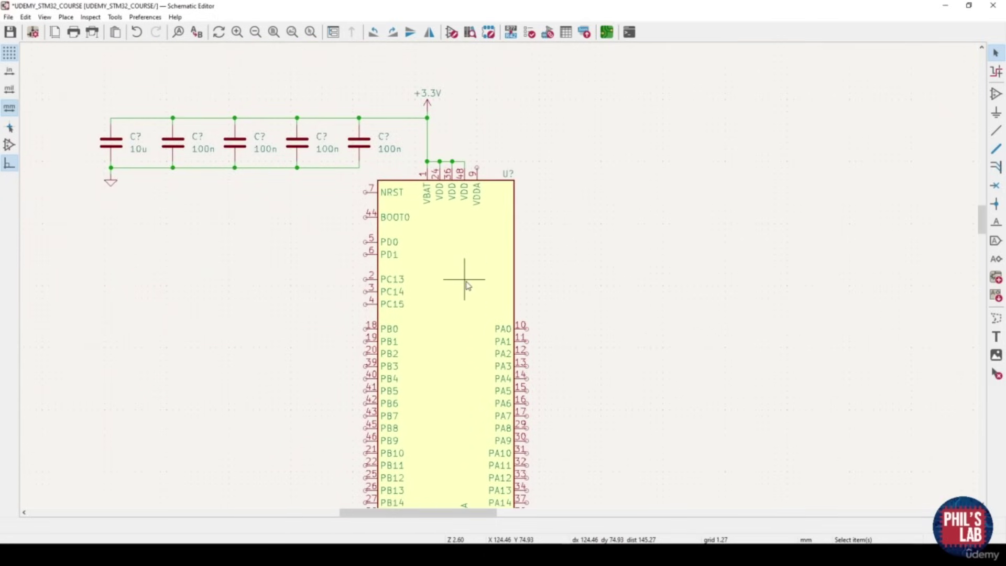
middle_click_drag(470, 281, 467, 325)
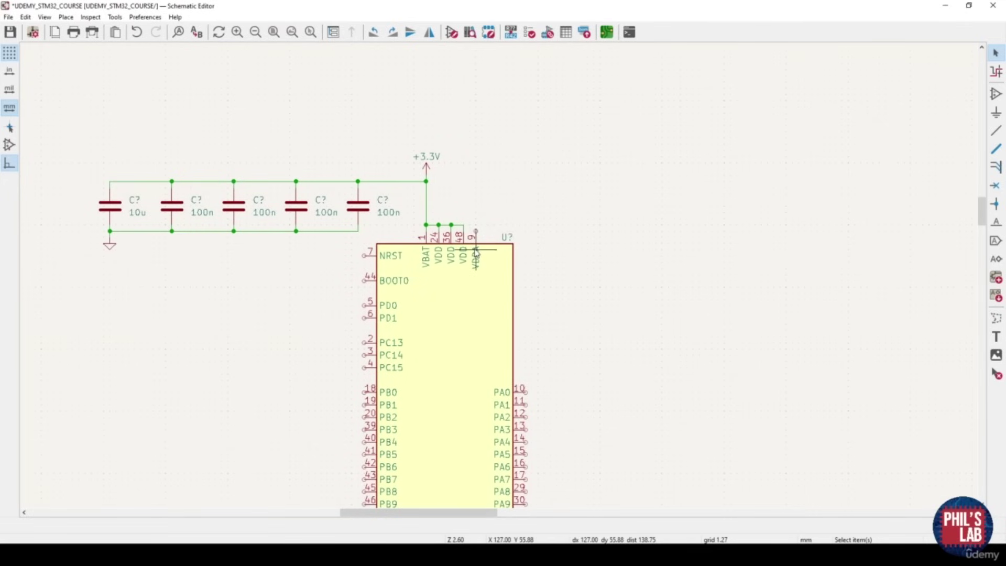
Place two copies of the 100n capacitor beyond the VDDA pin's side of the microcontroller and set their values to 10n and 1u
scroll(460, 213, "up", 3)
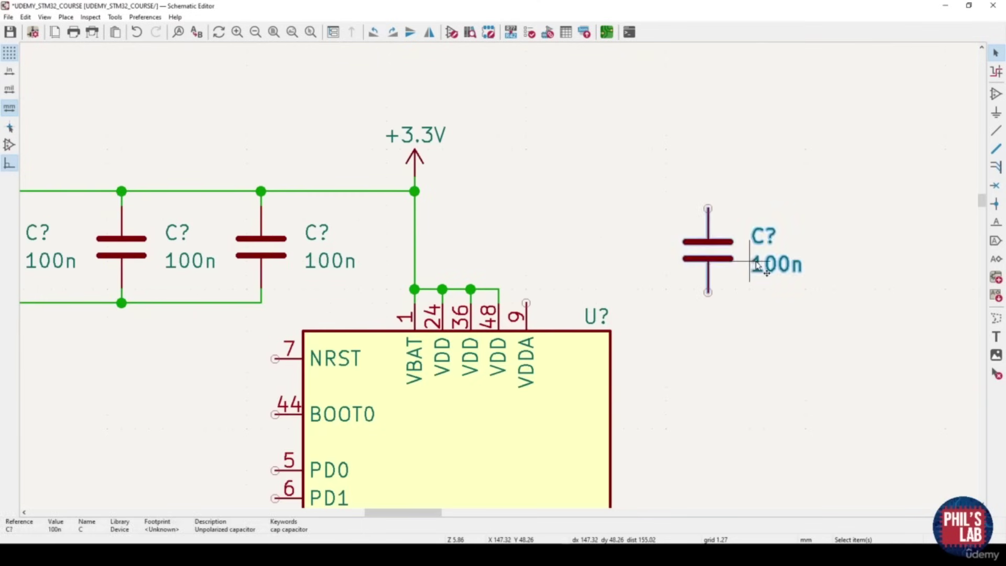
type("v1")
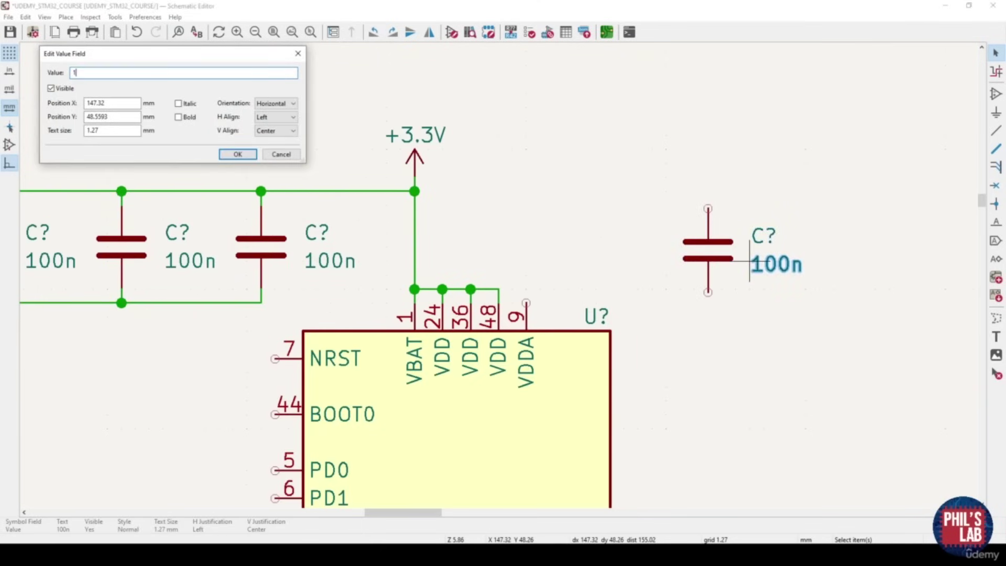
left_click(242, 158)
key("Insert")
type("v1u")
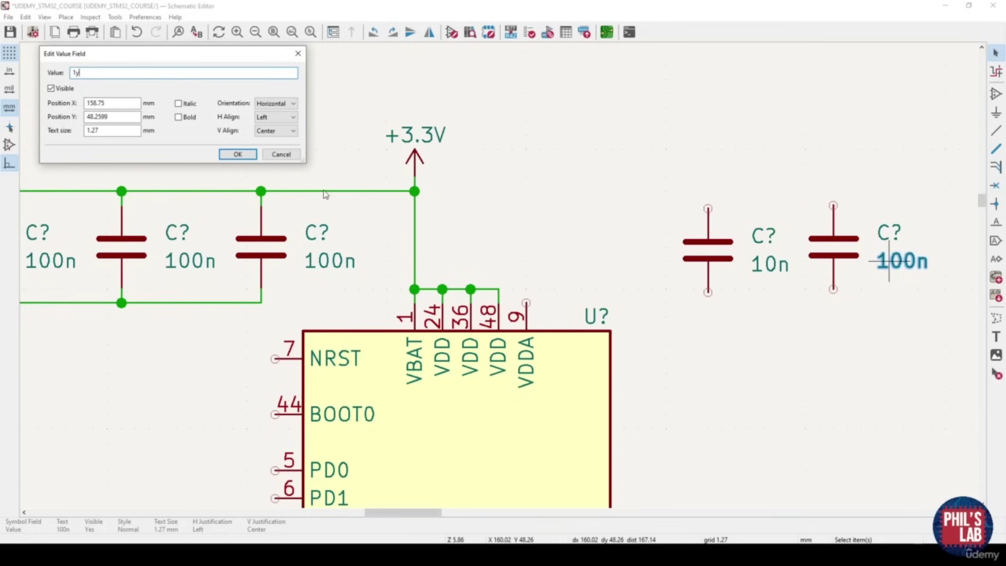
key("Return")
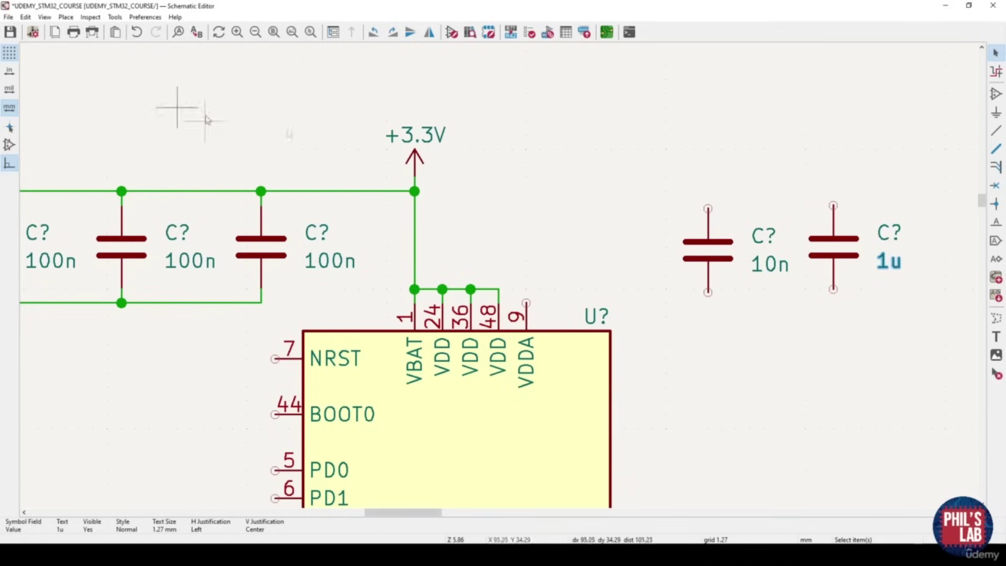
left_click(618, 217)
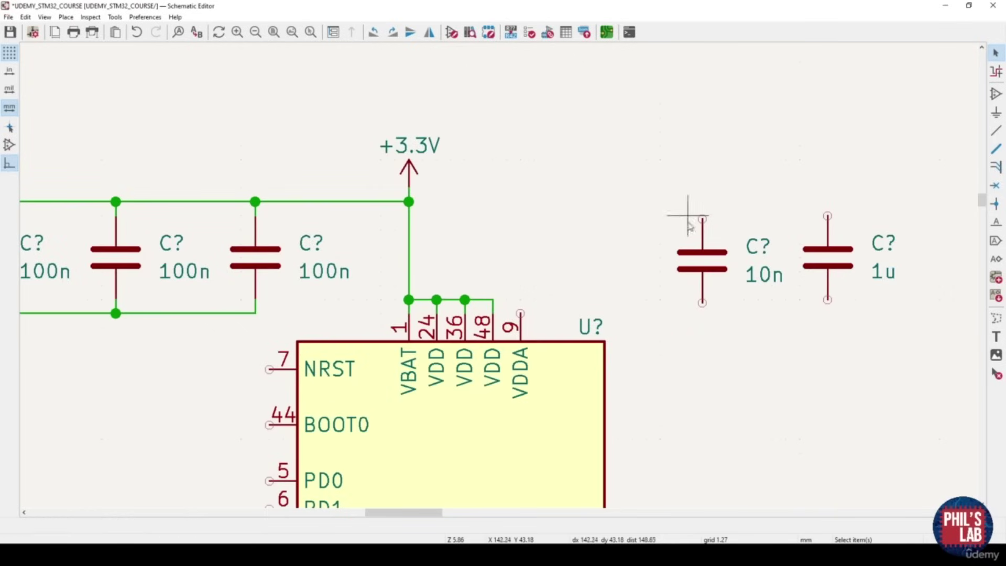
Wire the upper pins of the 10n and 1u capacitors to the microcontroller's VDDA pin
key("w")
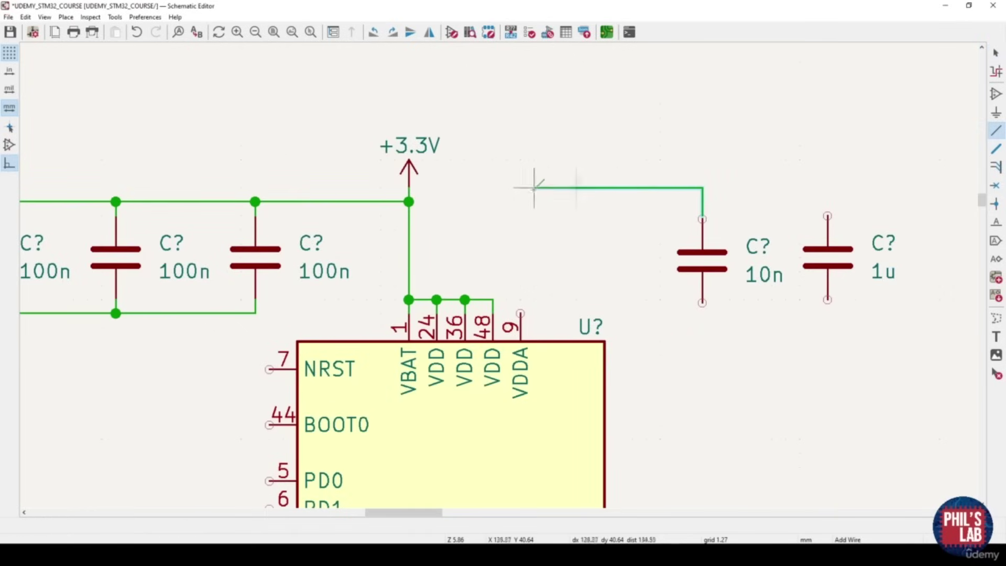
left_click(521, 201)
left_click(520, 314)
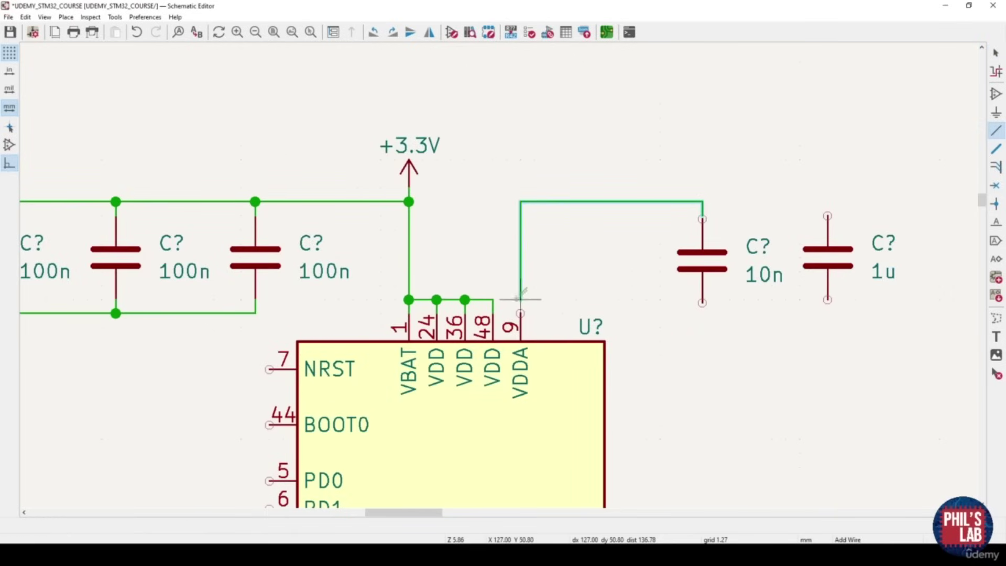
Place a +3.3VA power symbol above the VDDA pin and connect it to the wire feeding the 10n and 1u capacitors
key("p")
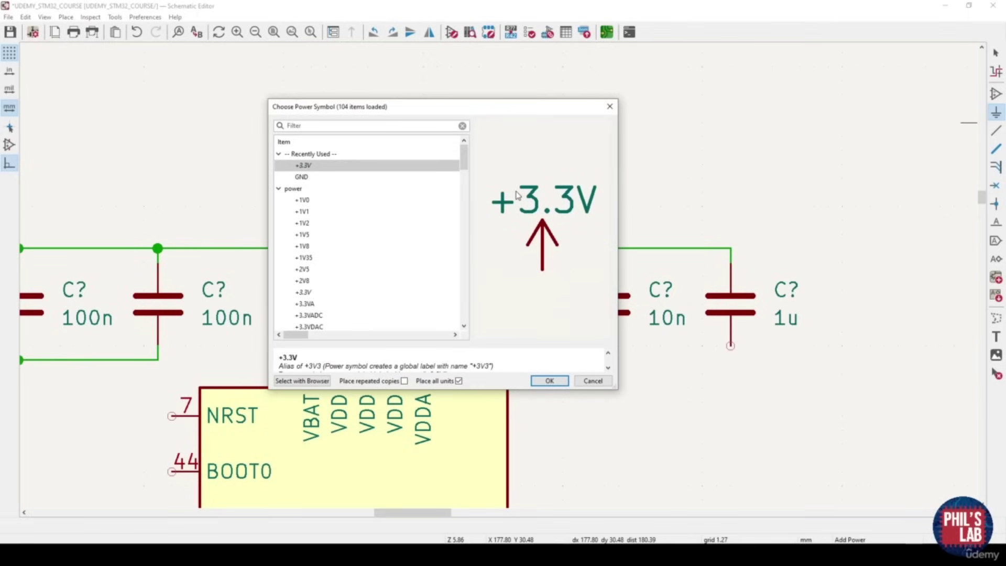
type("+3.3")
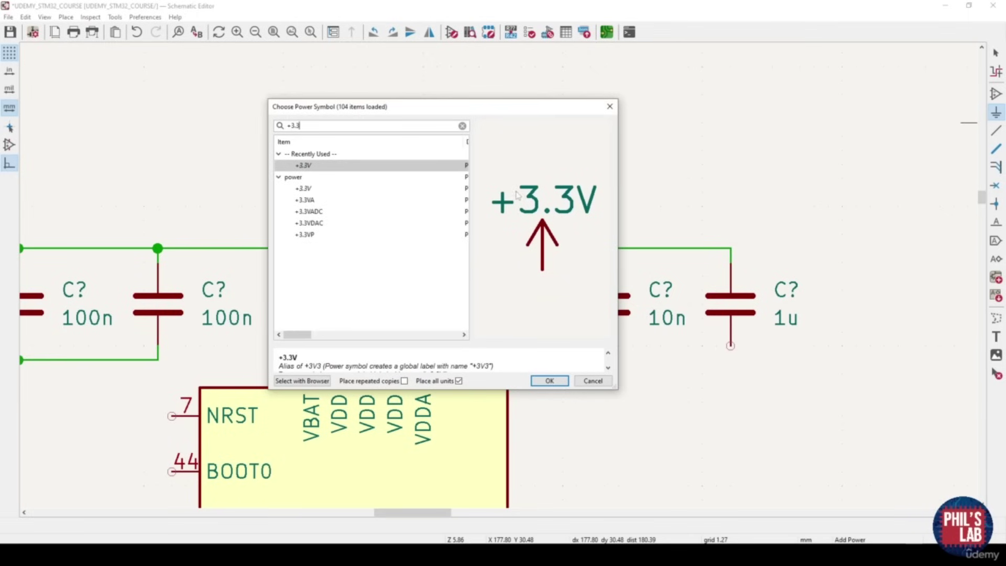
key("Down")
key("Down")
key("Down")
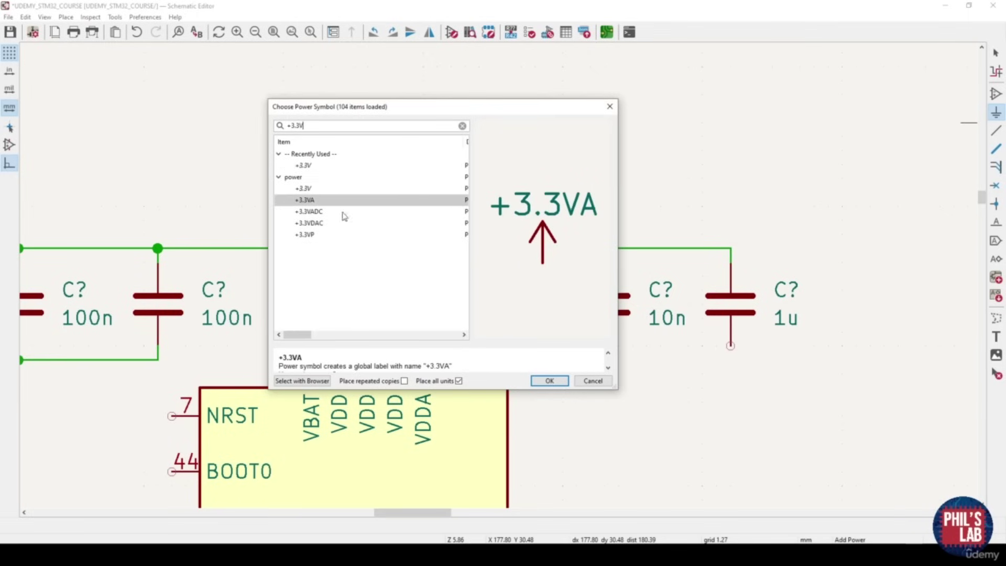
left_click(549, 381)
left_click(423, 234)
left_click(423, 192)
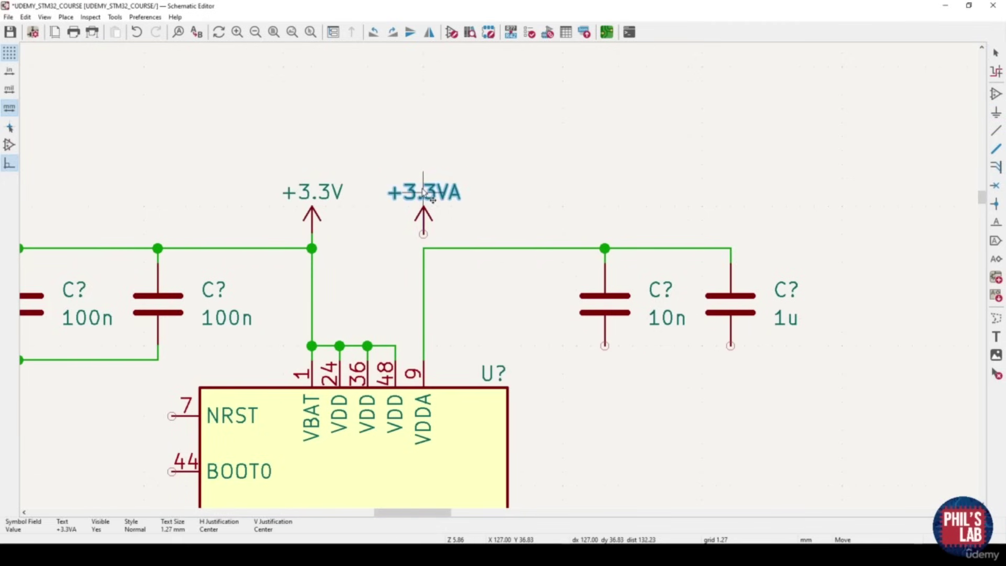
key("w")
left_click(424, 249)
Add a FerriteBead symbol, rotated horizontally, in line with the +3.3VA wire just beyond the 1u capacitor
middle_click_drag(594, 334, 541, 321)
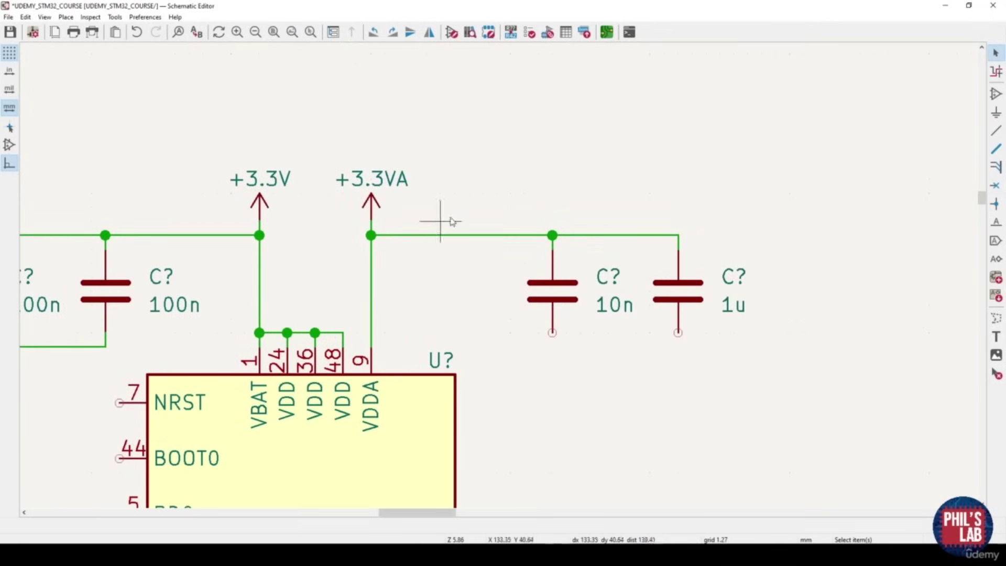
middle_click_drag(494, 235, 461, 234)
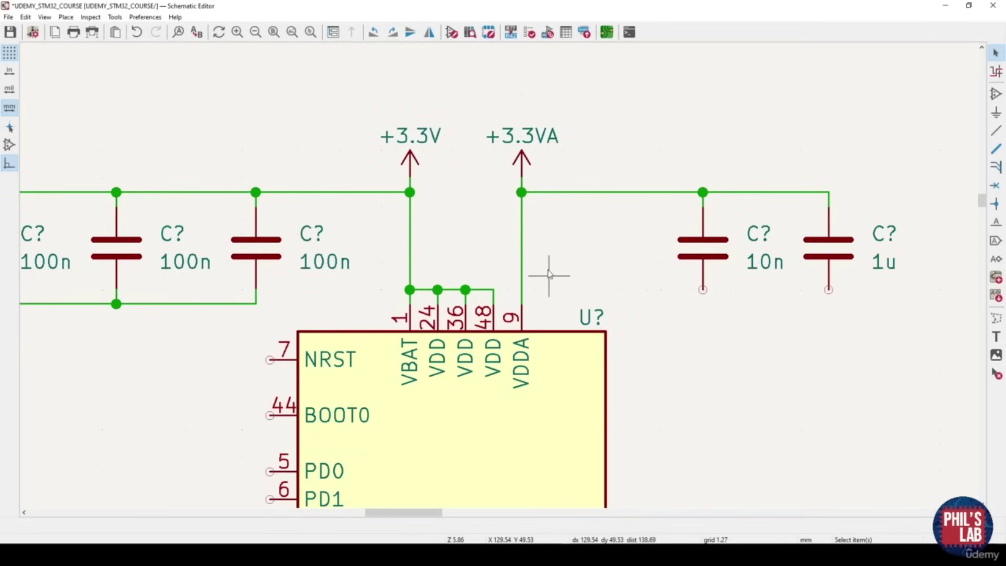
middle_click_drag(661, 249, 550, 264)
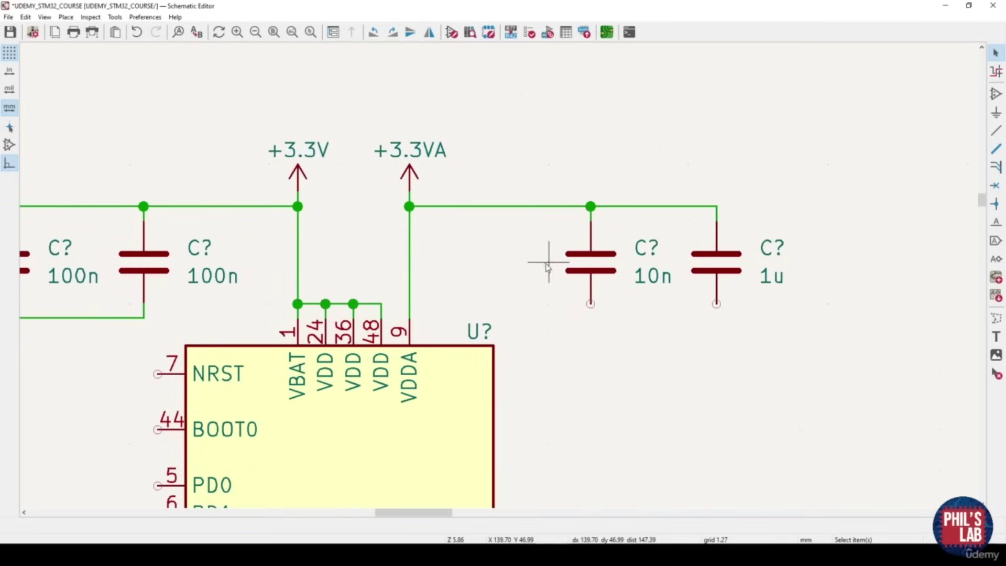
left_click(998, 98)
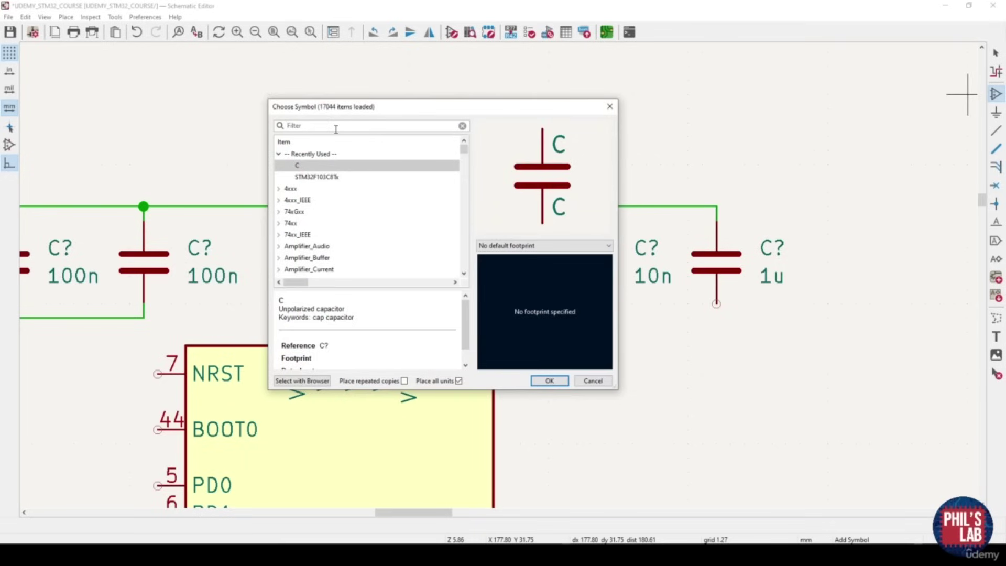
type("bead")
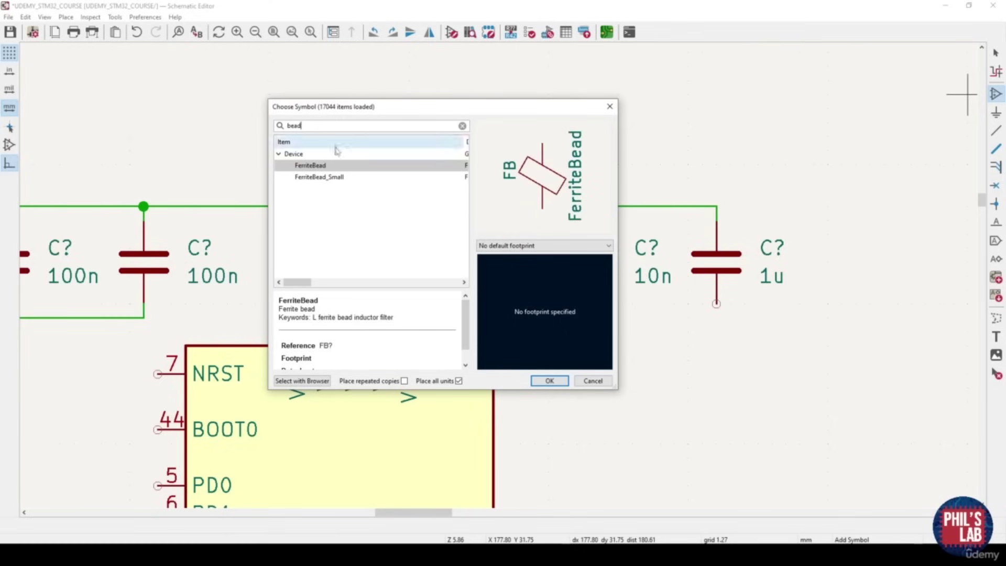
double_click(321, 166)
key("r")
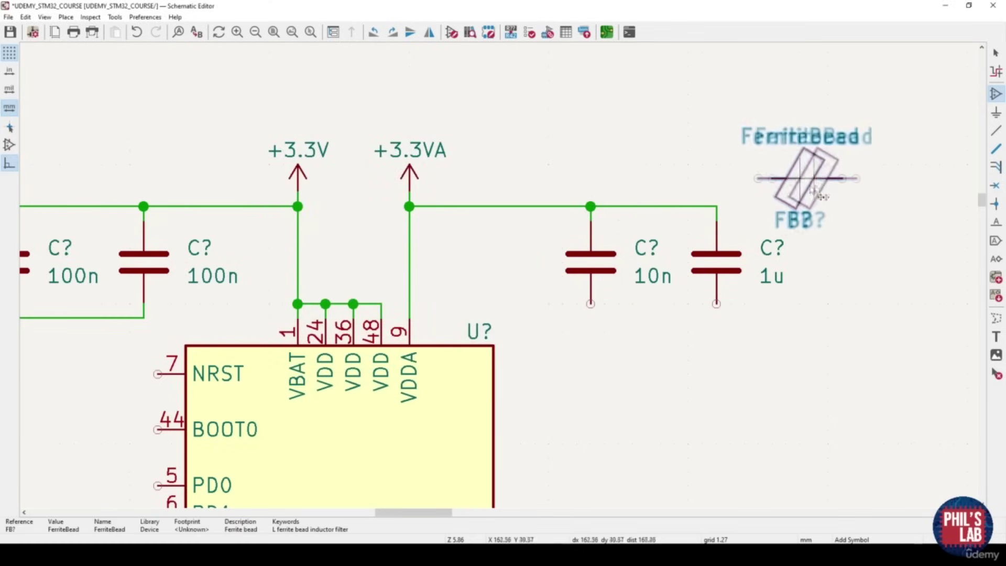
left_click(854, 206)
middle_click_drag(803, 220, 588, 262)
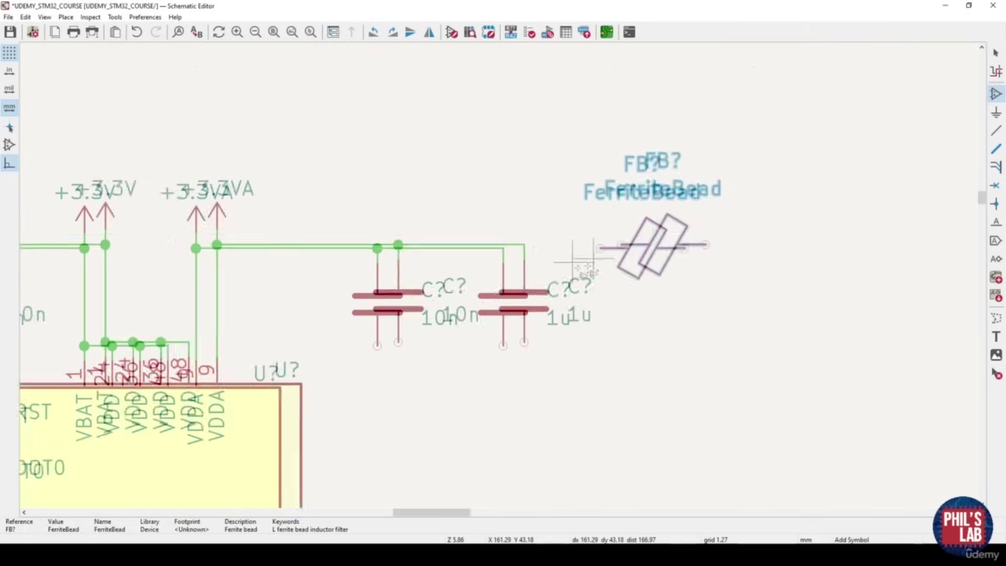
Wire the ferrite bead's near pin to the +3.3VA line above the 1u capacitor
key("Escape")
left_click(601, 248)
left_click(504, 249)
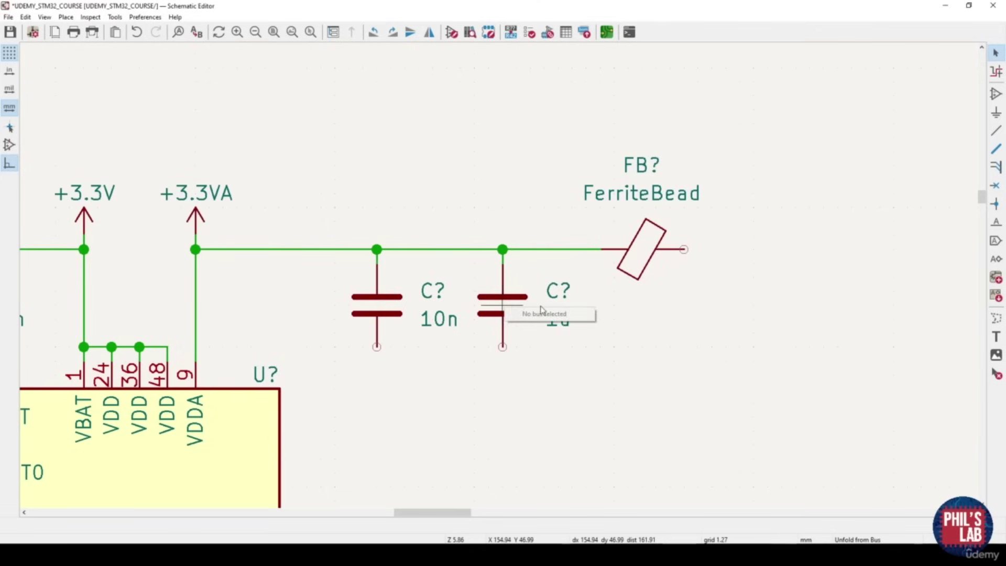
Place a copy of the 1u capacitor beyond the ferrite bead and wire its upper pin to the bead's free pin
left_click(505, 311)
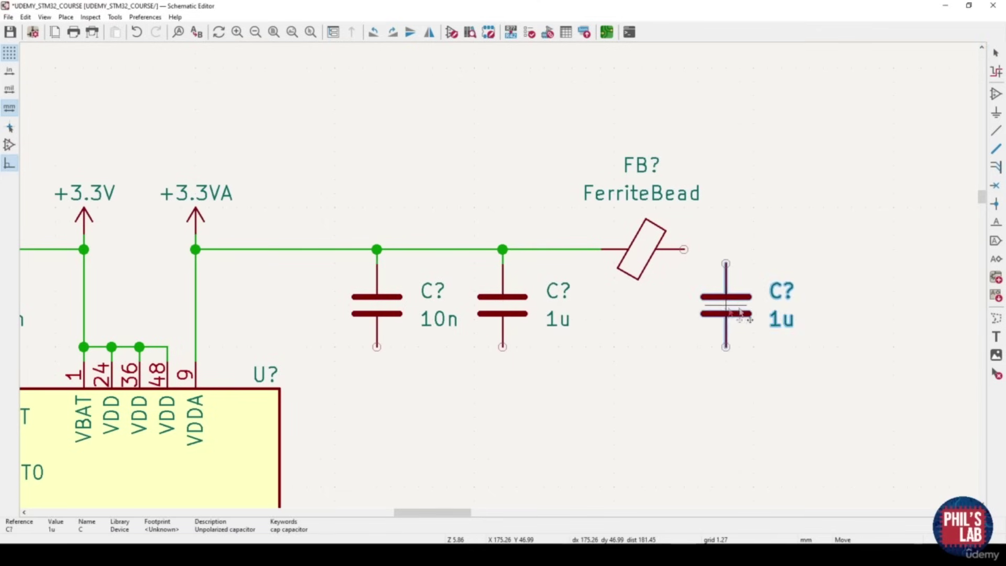
left_click(738, 312)
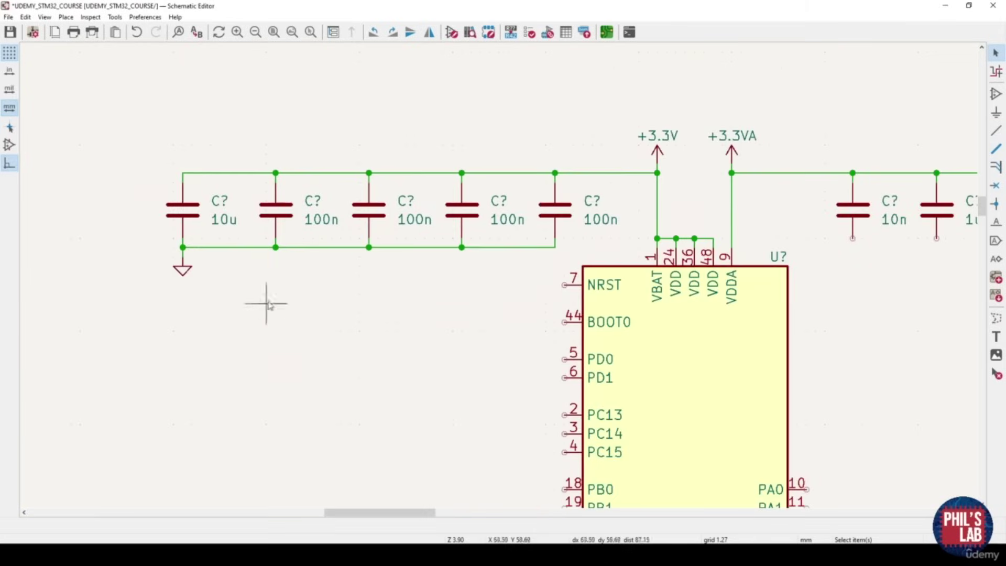
Place a copy of the 10u capacitor's GND symbol below the first 1u capacitor and wire the lower pins of the 10n and 1u capacitors to it
left_click_drag(236, 297, 175, 272)
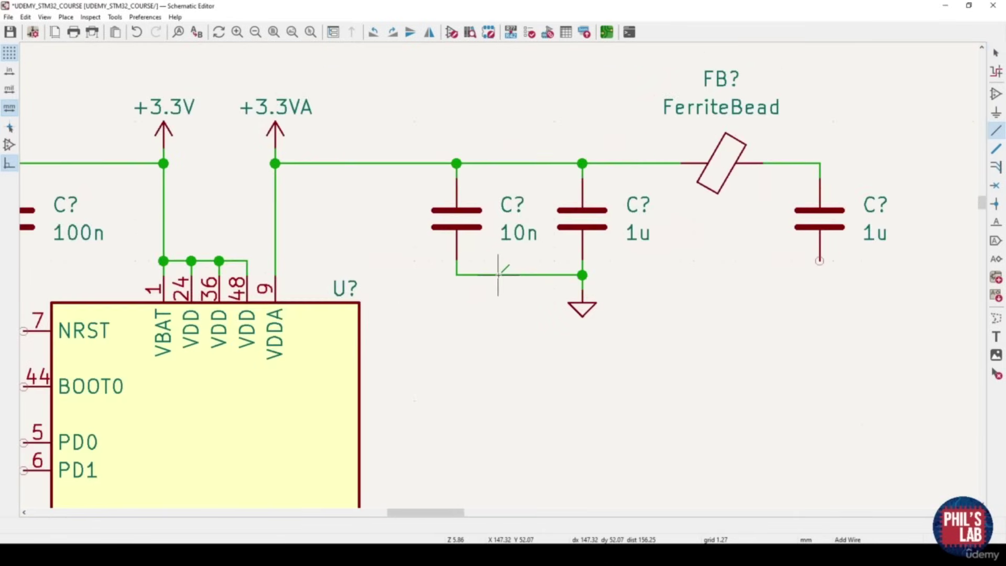
key("Escape")
Connect a copied GND symbol below the 1u capacitor beyond the ferrite bead and a copied +3.3V symbol above it
middle_click_drag(497, 289, 481, 338)
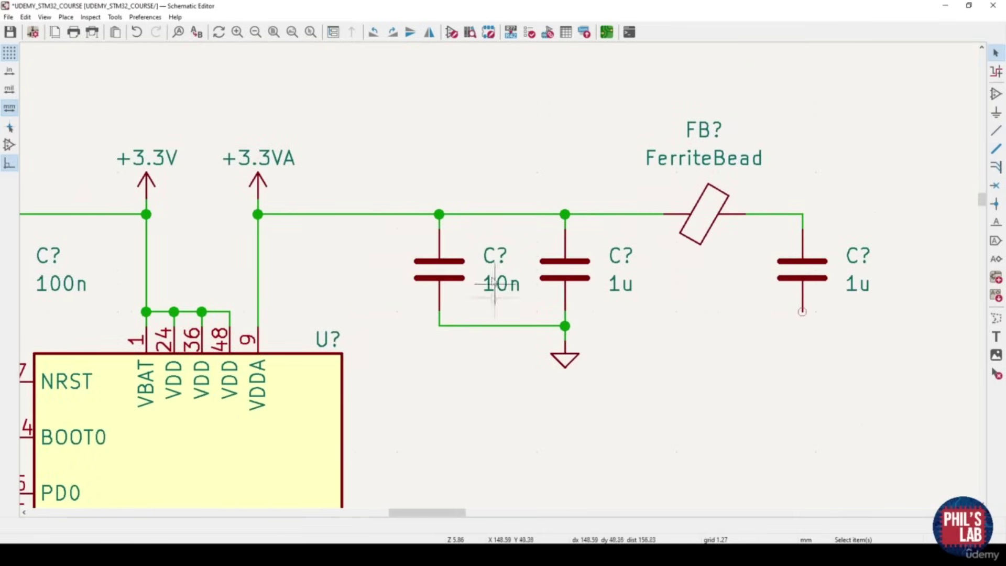
middle_click_drag(509, 295, 457, 287)
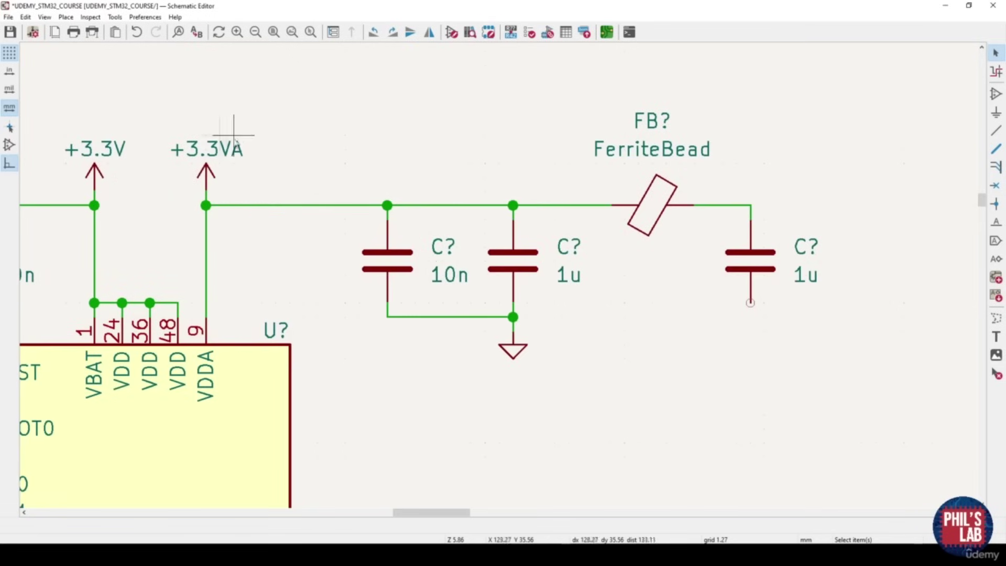
left_click_drag(532, 372, 504, 355)
key("ctrl+d")
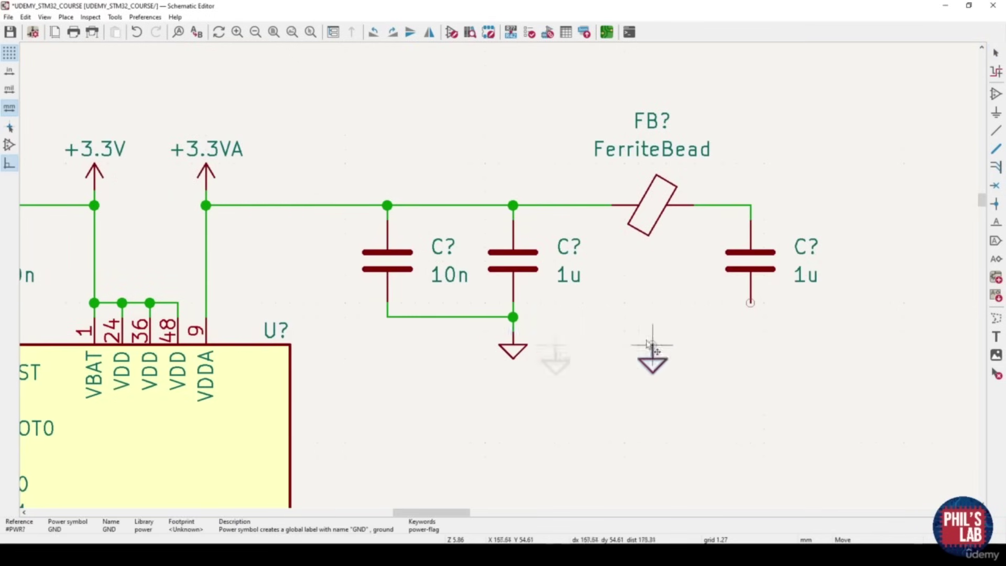
left_click(751, 334)
key("w")
left_click(751, 304)
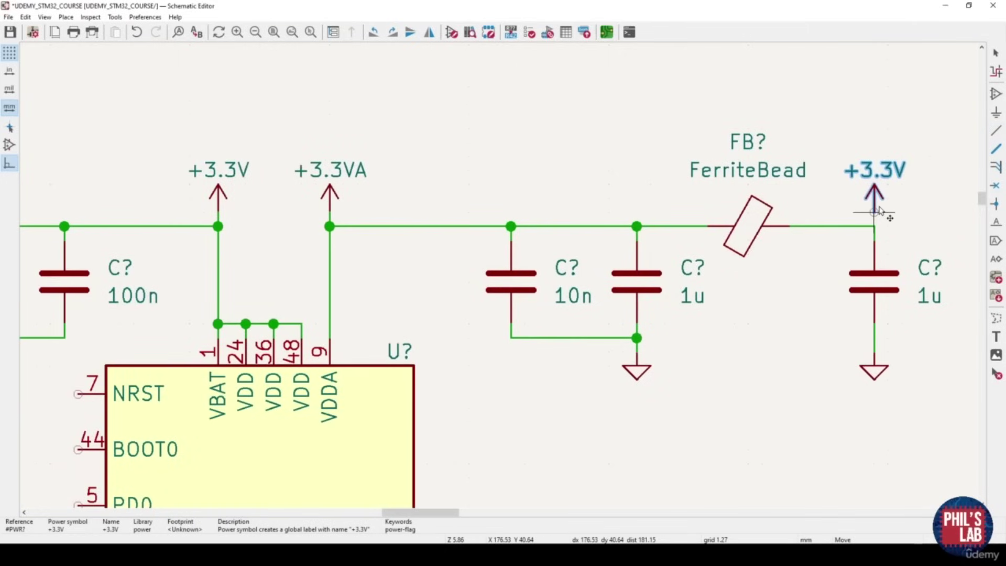
left_click(881, 213)
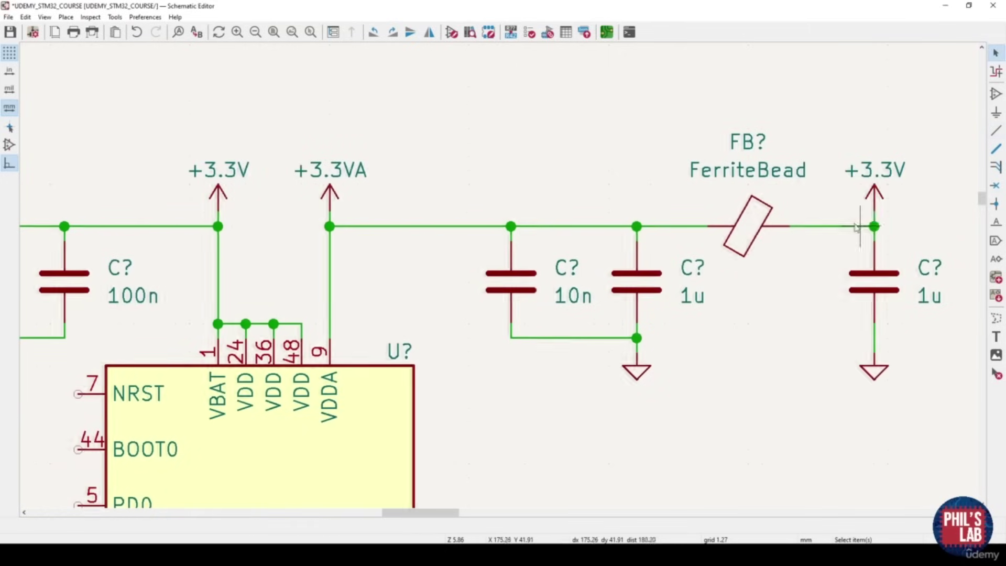
Set the ferrite bead's value to 120R
scroll(882, 210, "right", 1, "shift")
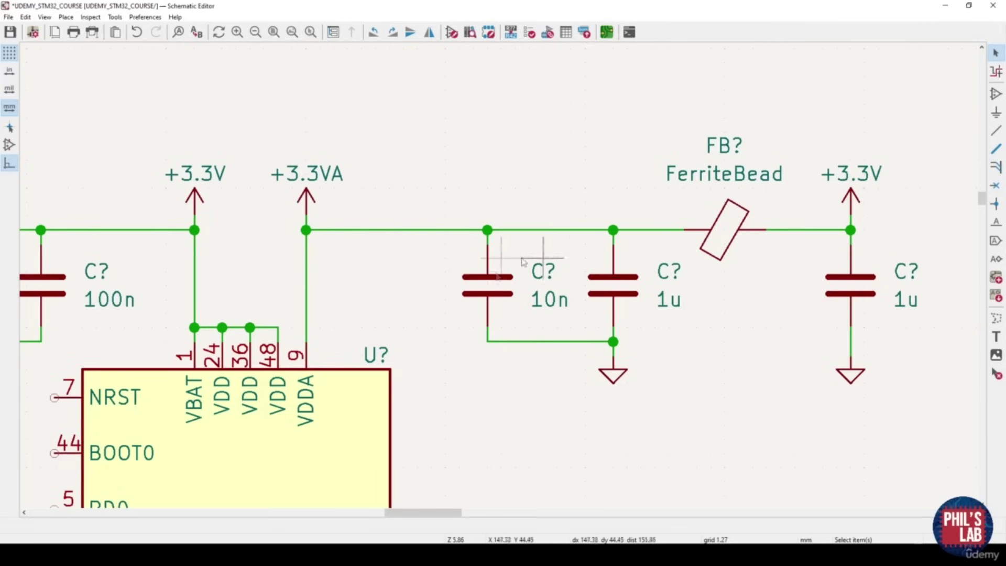
middle_click_drag(528, 341, 573, 276)
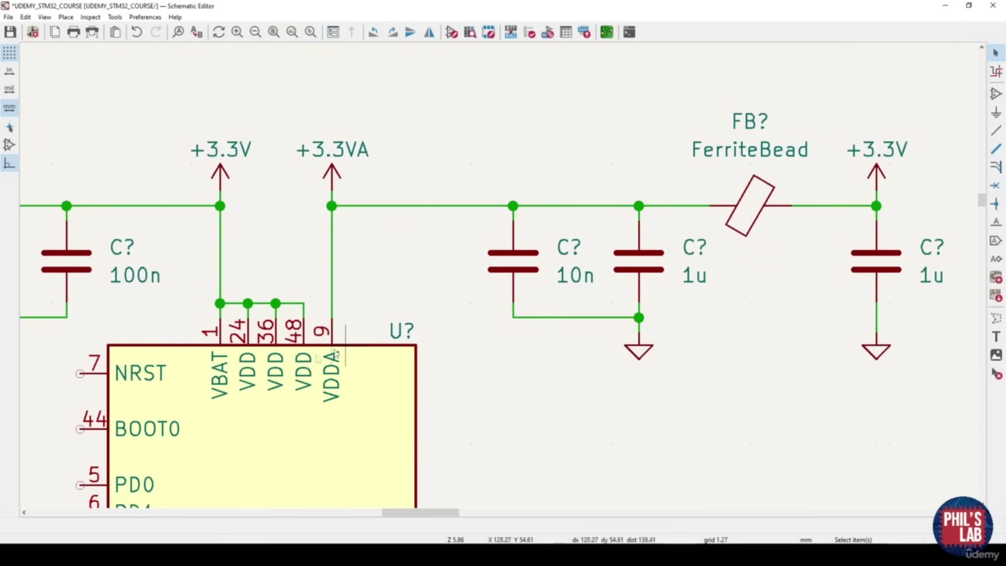
scroll(461, 342, "down", 3)
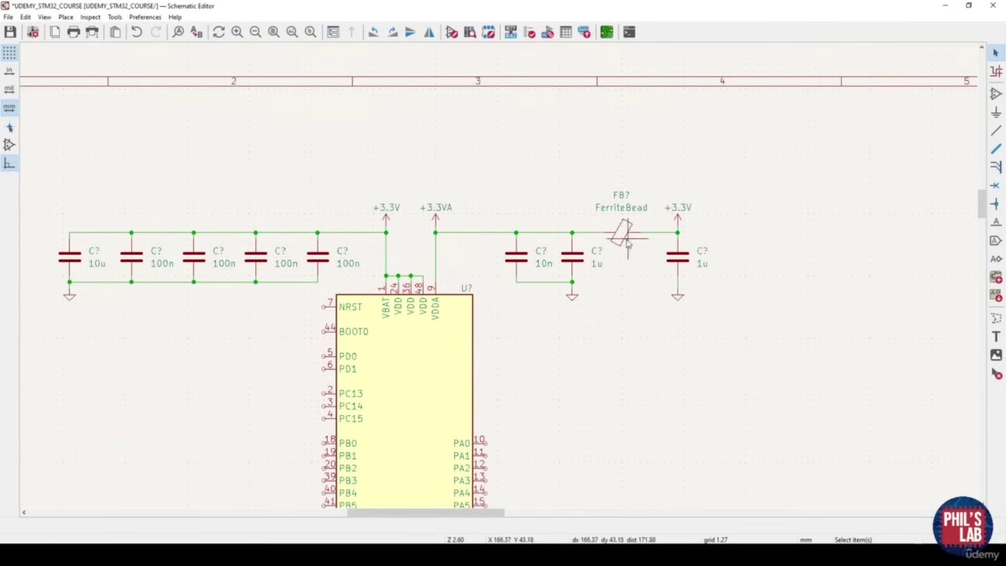
middle_click_drag(626, 239, 577, 278)
scroll(576, 278, "up", 3)
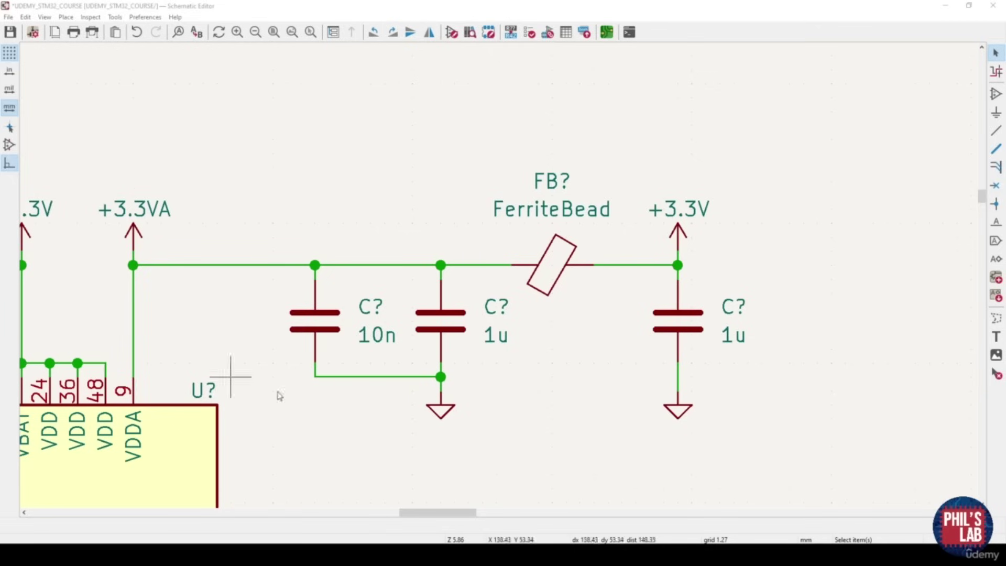
double_click(564, 212)
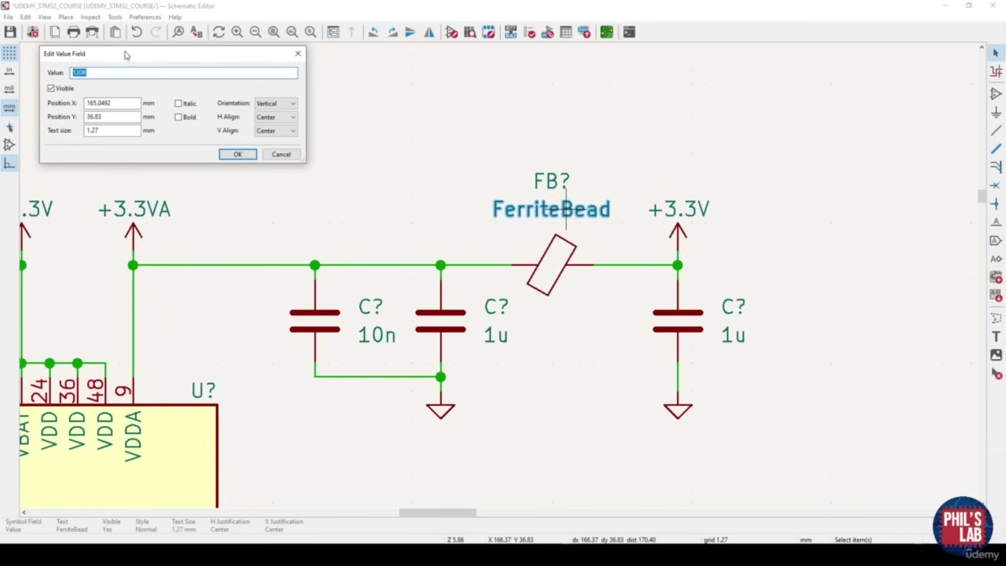
left_click_drag(126, 54, 152, 116)
left_click(263, 216)
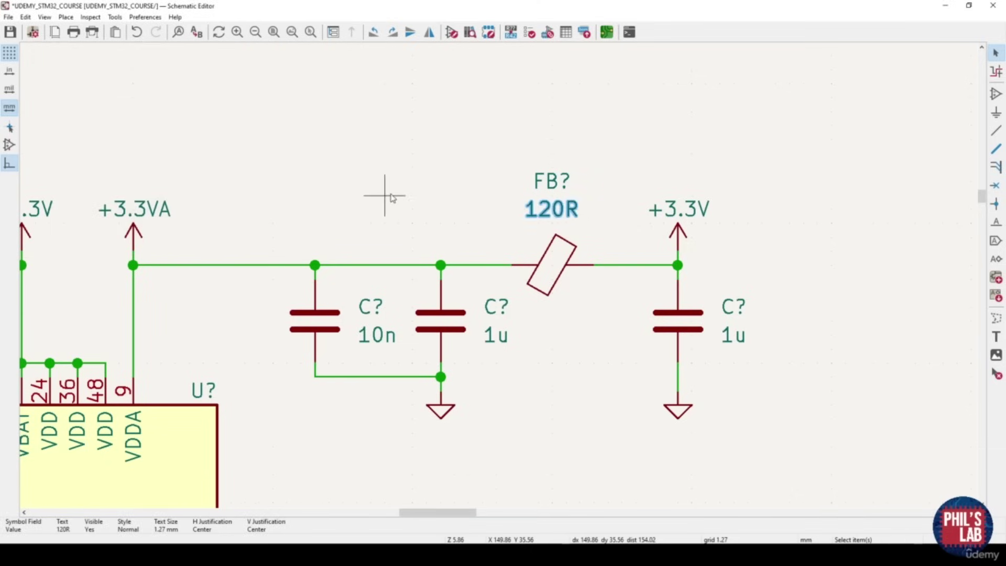
Examine the STM32F103C8T6's NRST, BOOT0, PD, PC and PB pins that still need wiring
scroll(395, 202, "down", 5)
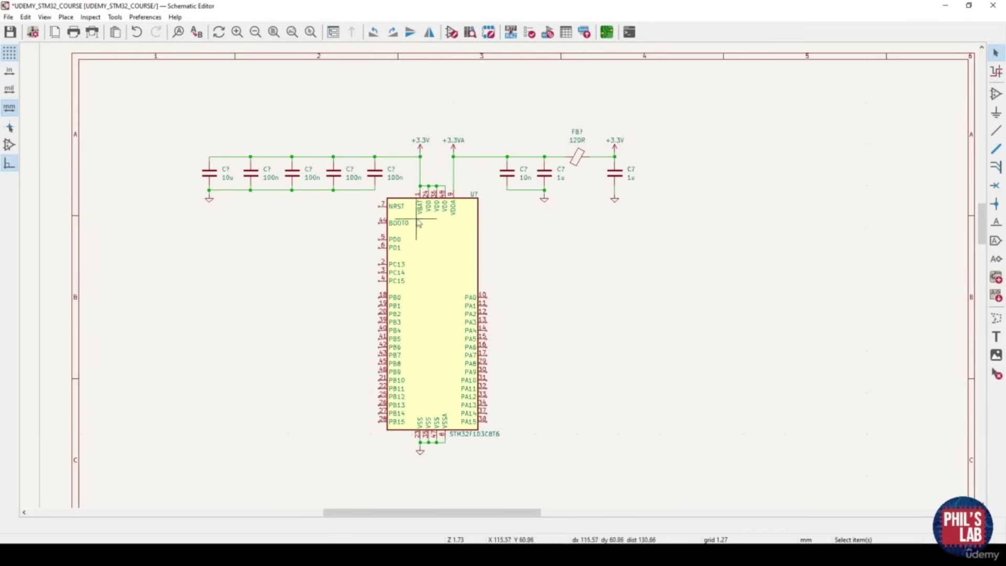
scroll(414, 215, "up", 3)
scroll(499, 279, "up", 2)
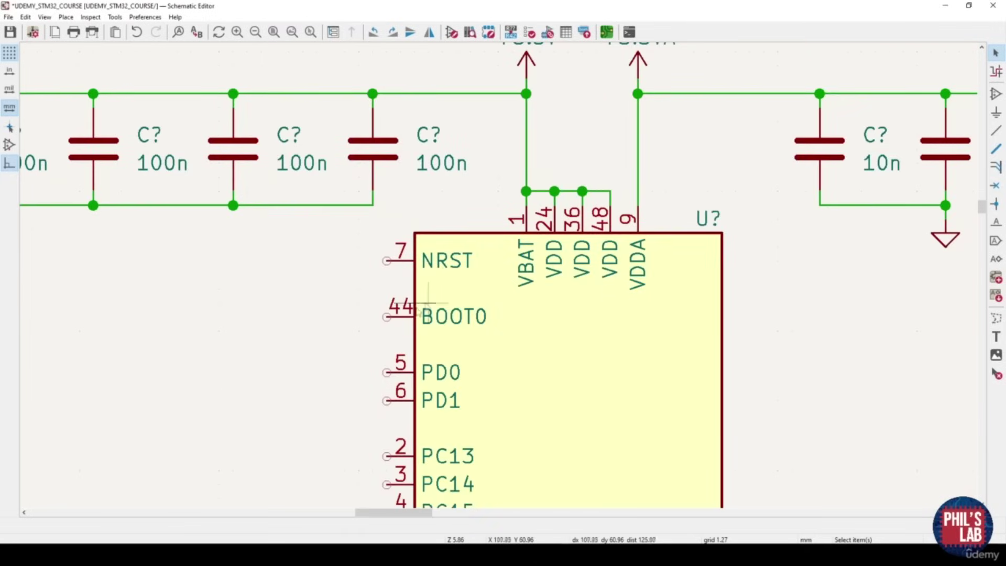
scroll(507, 417, "down", 4, "shift")
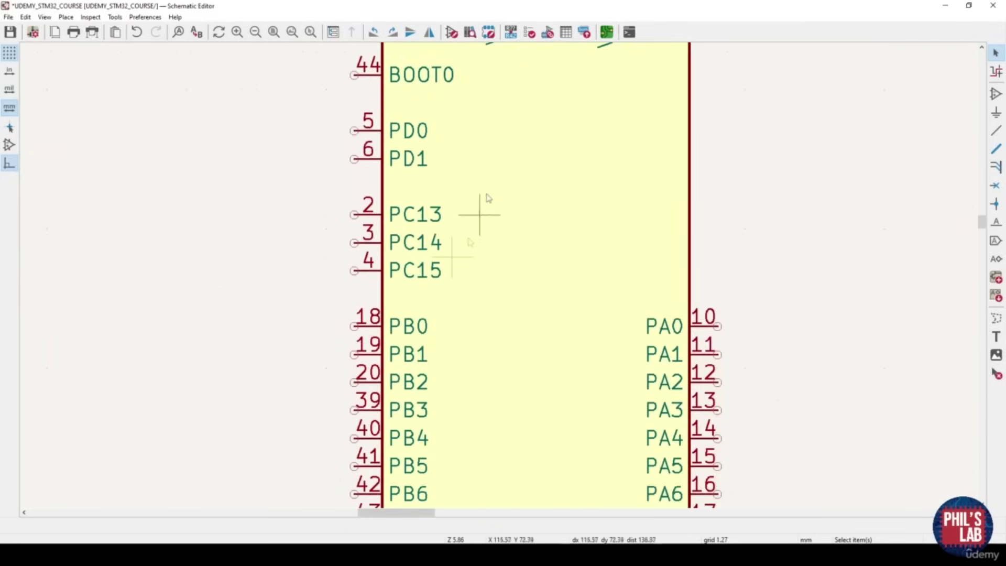
scroll(528, 435, "up", 4, "shift")
scroll(500, 283, "down", 2)
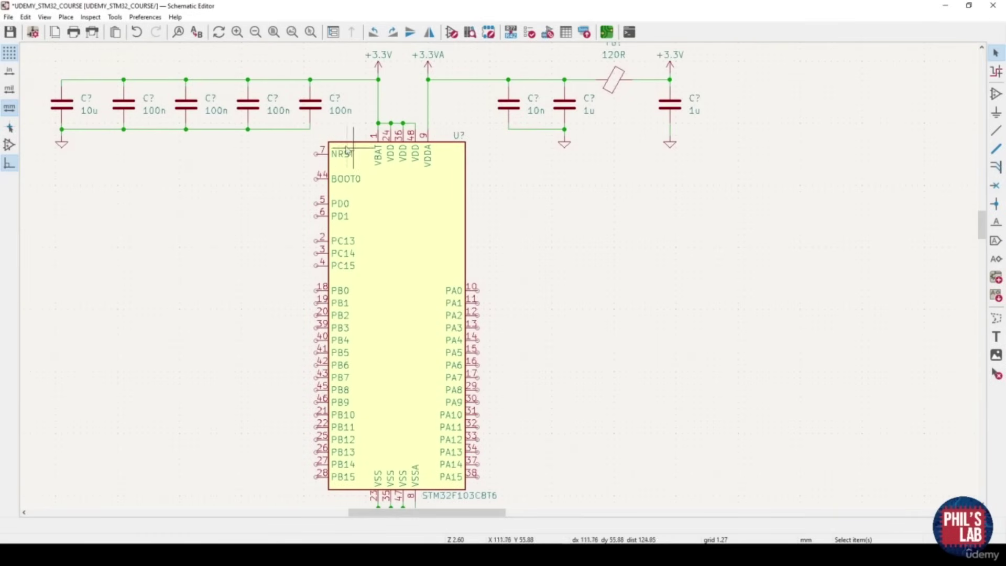
middle_click_drag(331, 158, 357, 190)
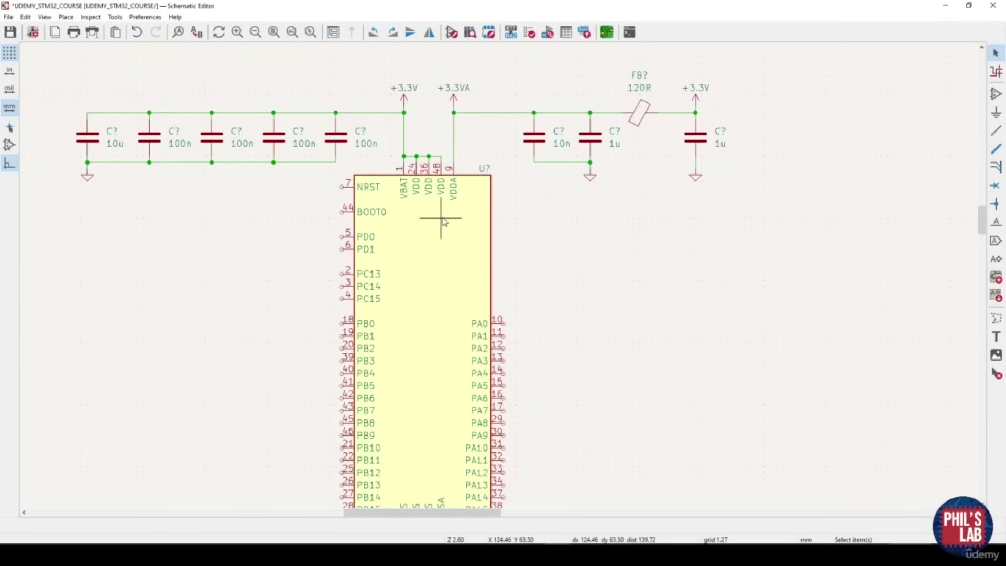
Place a copy of the 100n capacitor beside the microcontroller, wire its upper pin to NRST and connect a copied GND symbol below it
scroll(329, 197, "up", 5)
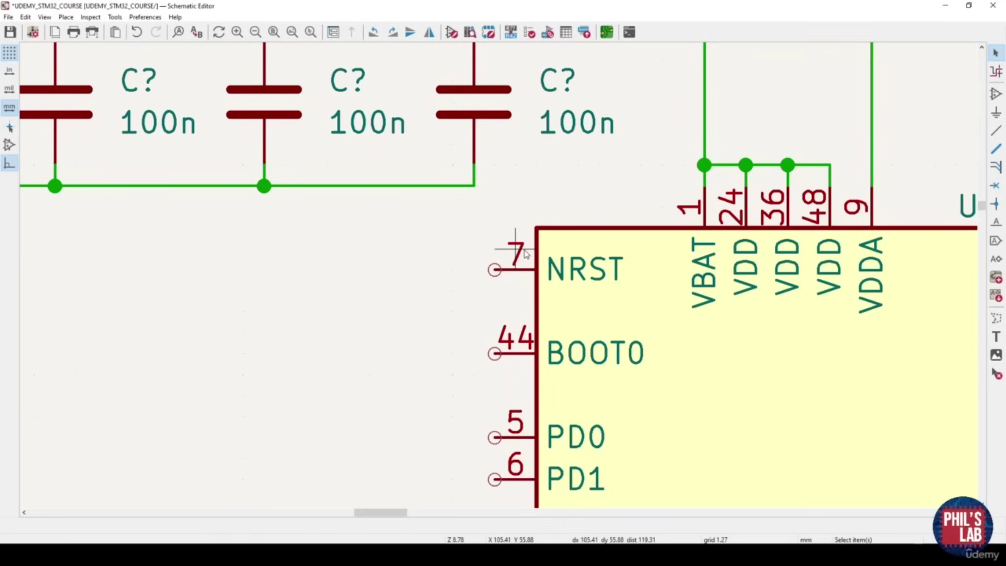
middle_click_drag(466, 276, 498, 285)
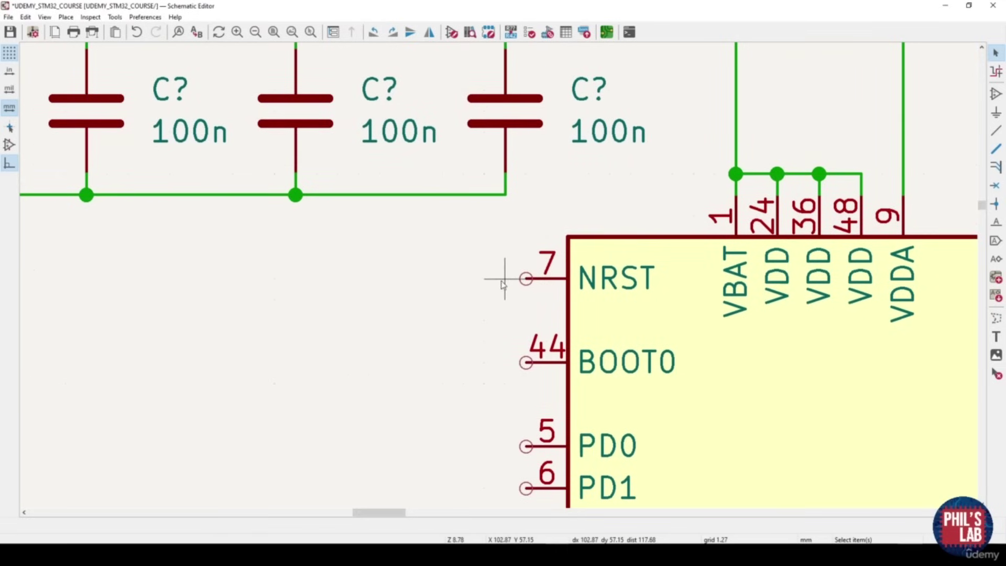
middle_click_drag(590, 257, 603, 274)
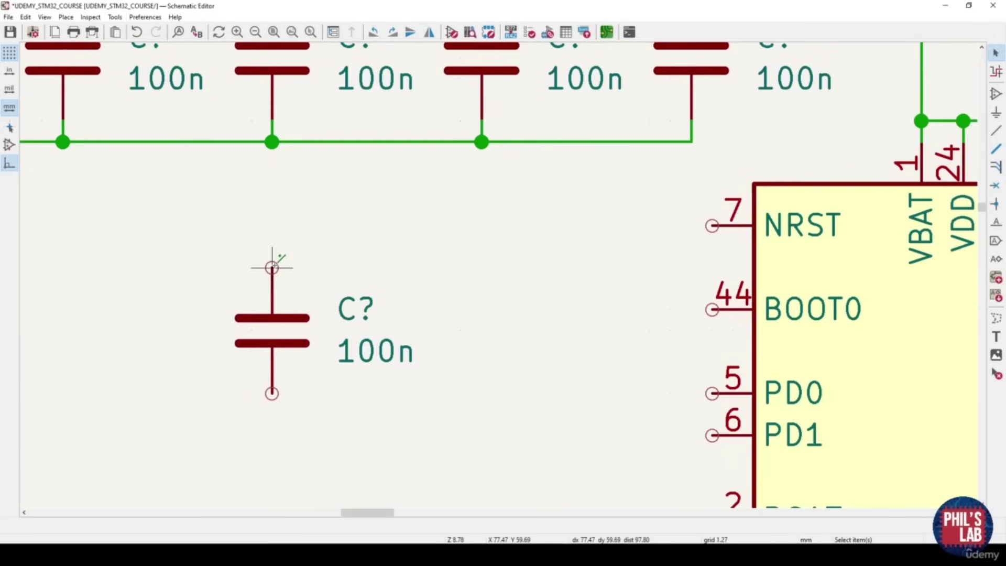
key("w")
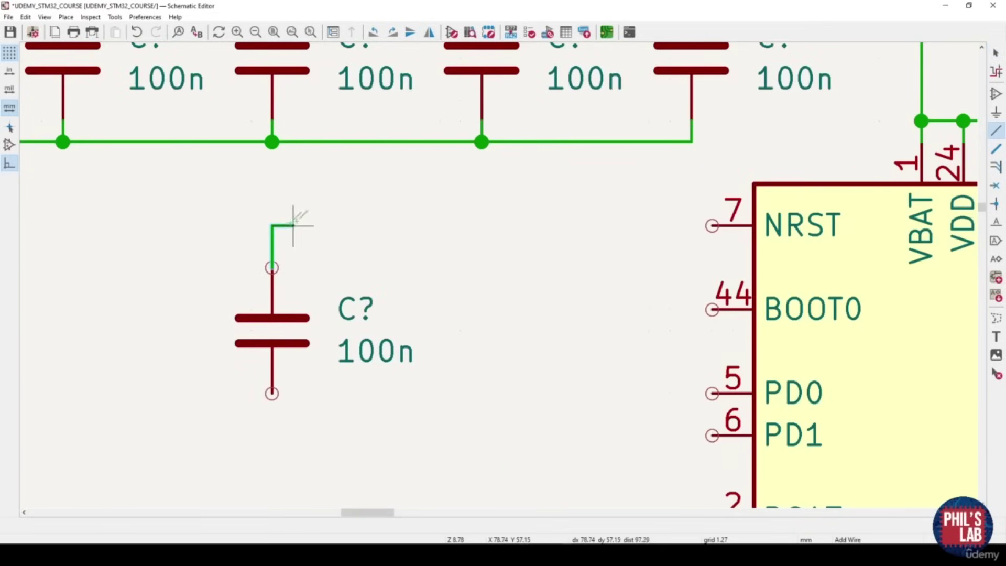
left_click(711, 226)
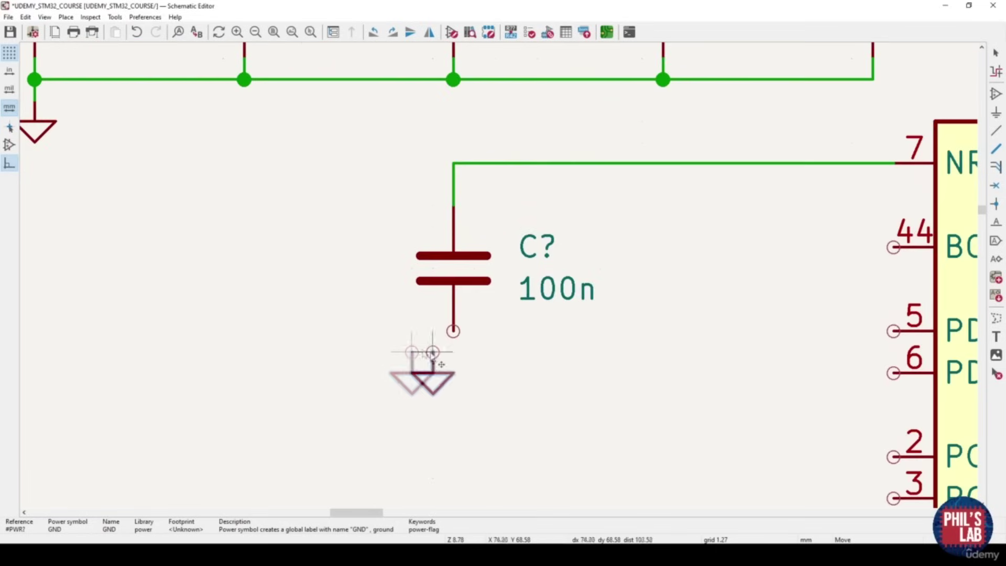
left_click(453, 352)
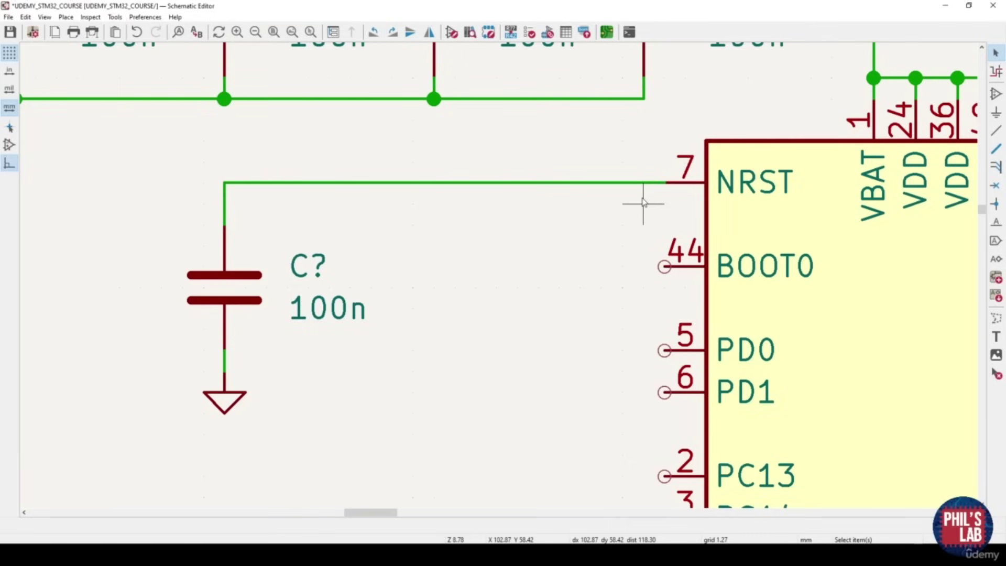
Add a net label NRST to the wire between the 100n capacitor and the microcontroller's NRST pin
scroll(643, 204, "up", 1)
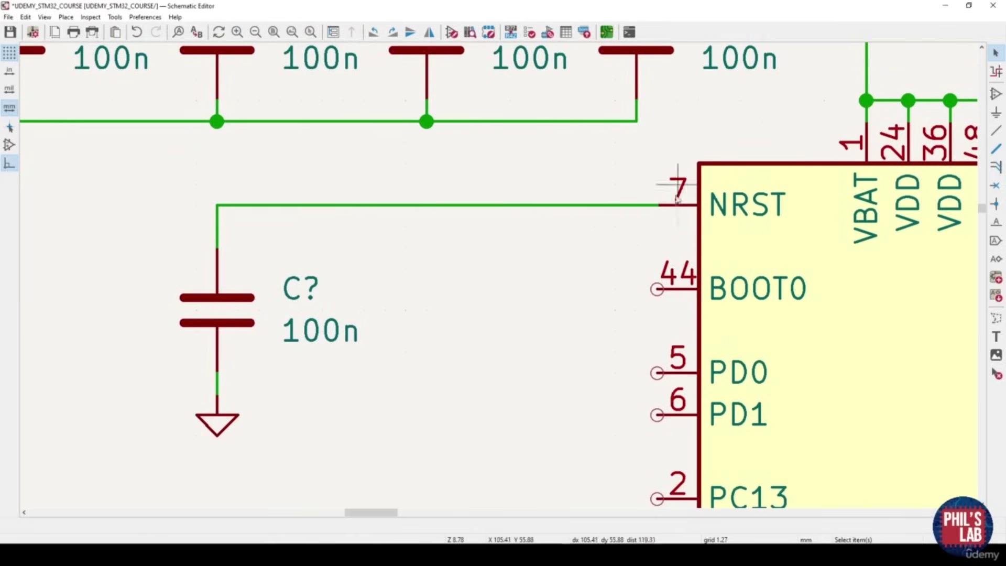
scroll(742, 225, "up", 1)
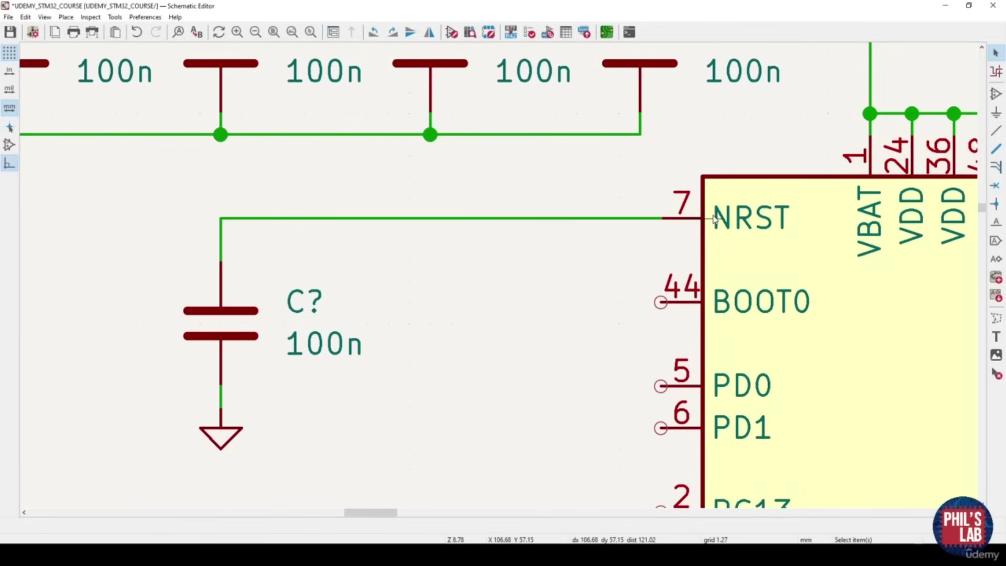
scroll(685, 241, "right", 2)
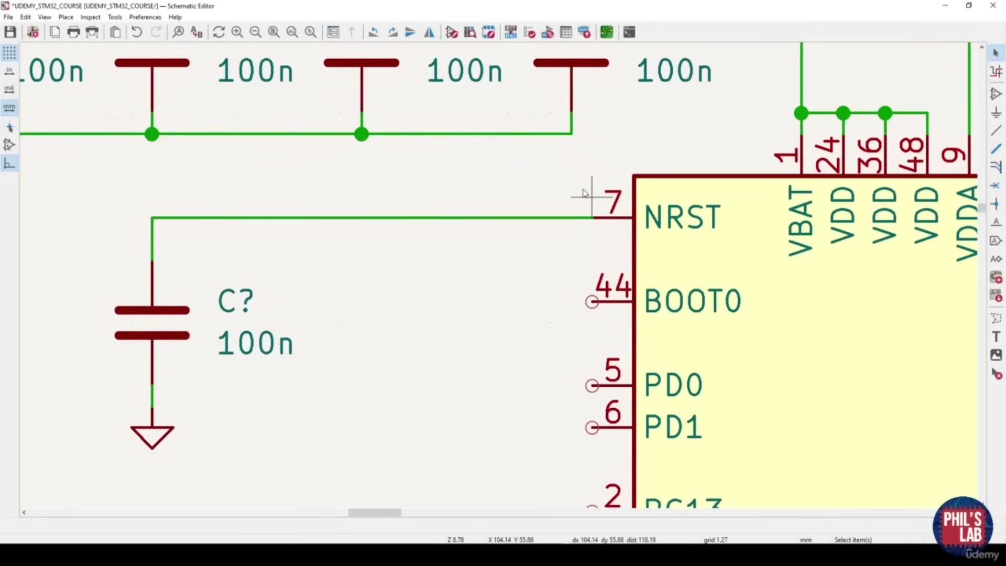
scroll(508, 200, "left", 1)
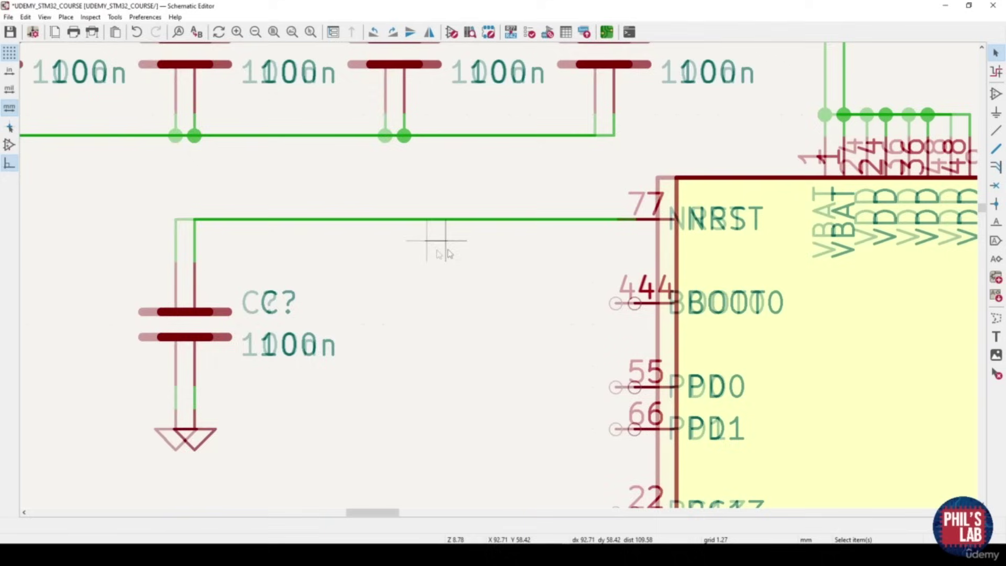
left_click(996, 222)
left_click(972, 241)
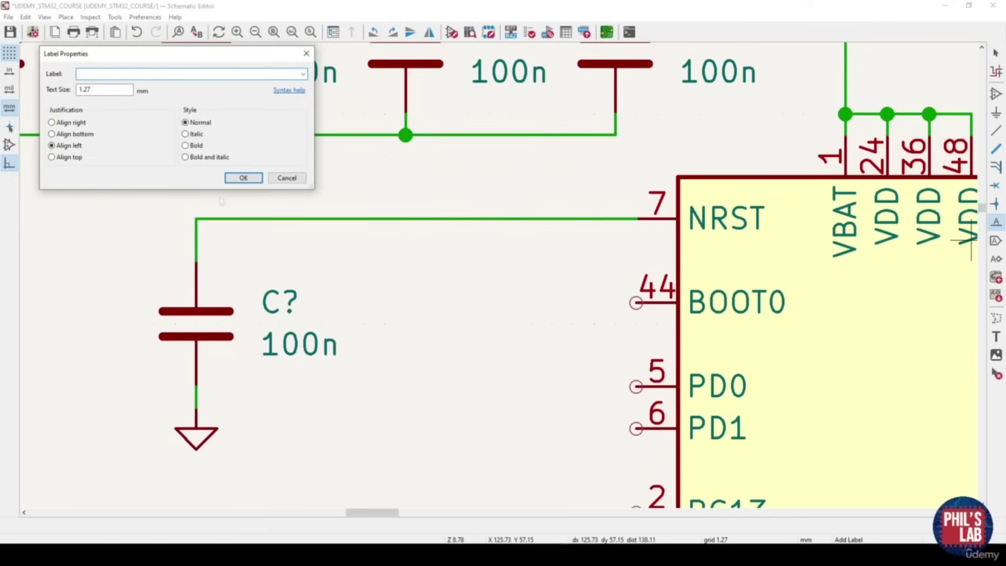
key("Return")
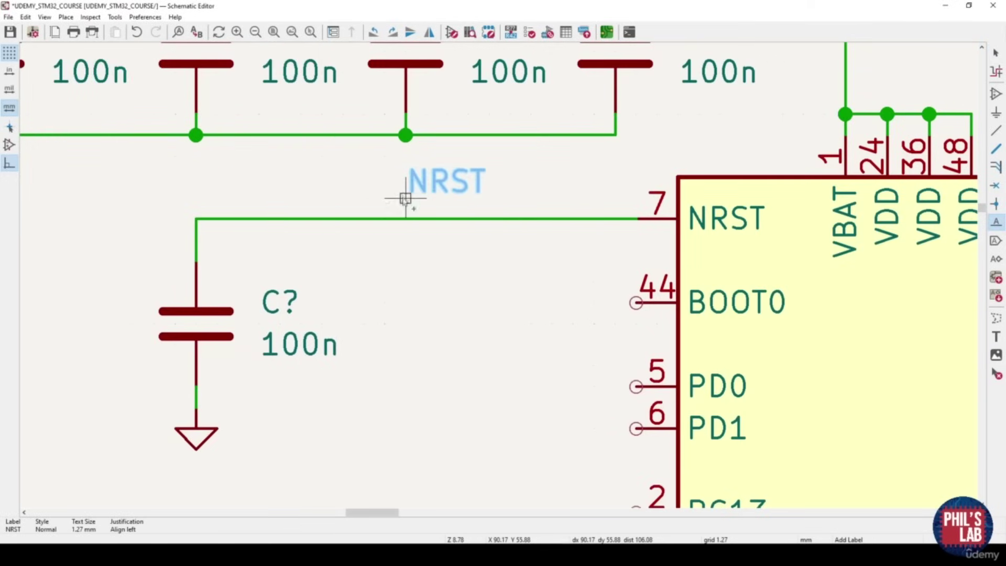
left_click(407, 218)
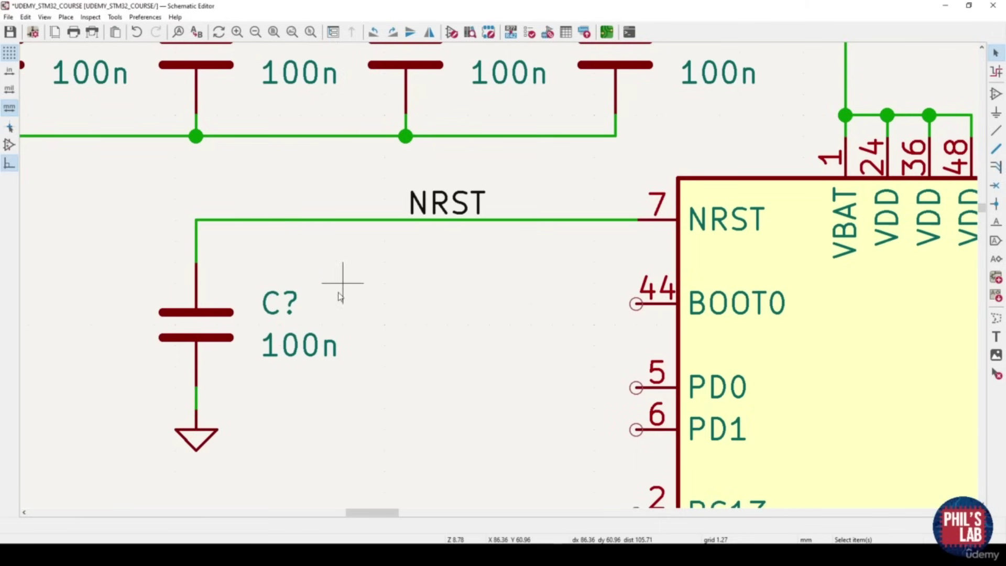
Switch to the browser and review the ST-LINK/V2 product overview and description on st.com
middle_click_drag(339, 293, 298, 273)
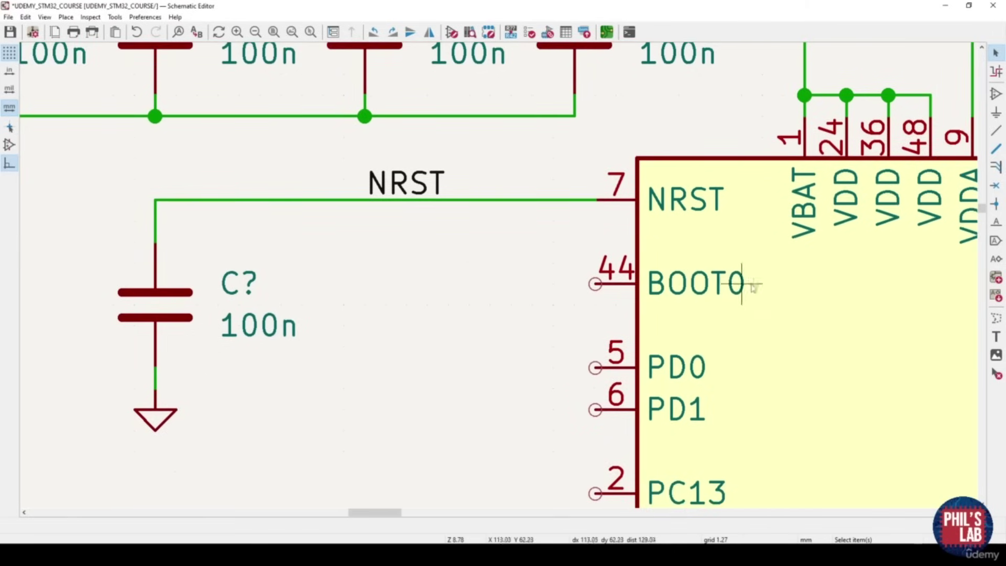
middle_click_drag(699, 262, 473, 220)
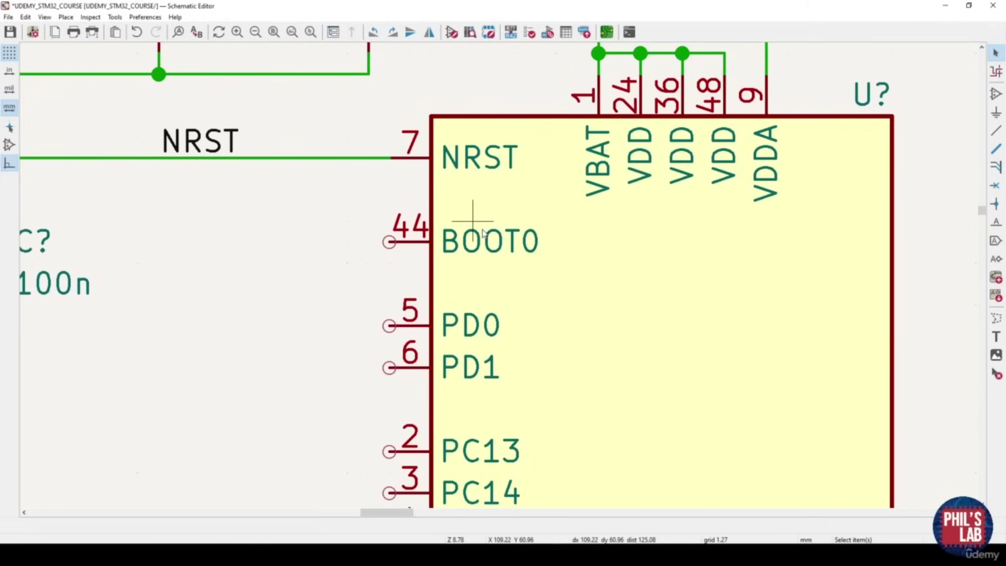
scroll(473, 221, "down", 4)
middle_click_drag(535, 369, 512, 315)
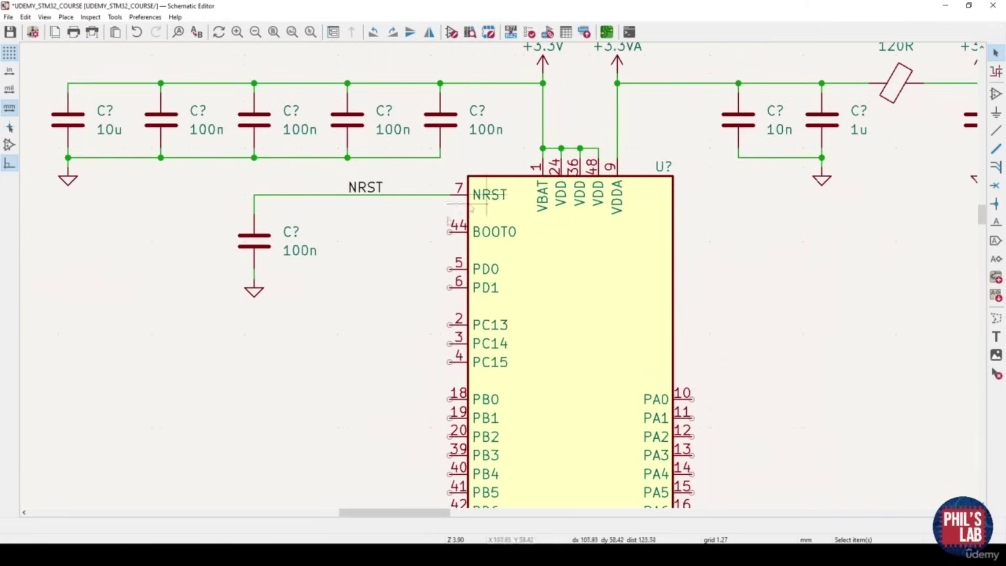
scroll(611, 325, "down", 2)
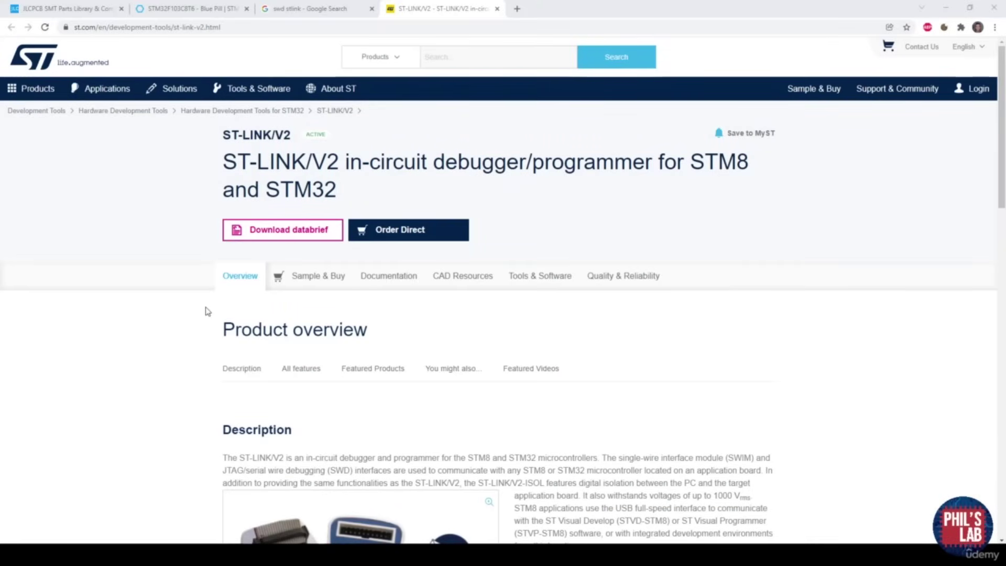
scroll(204, 314, "down", 3)
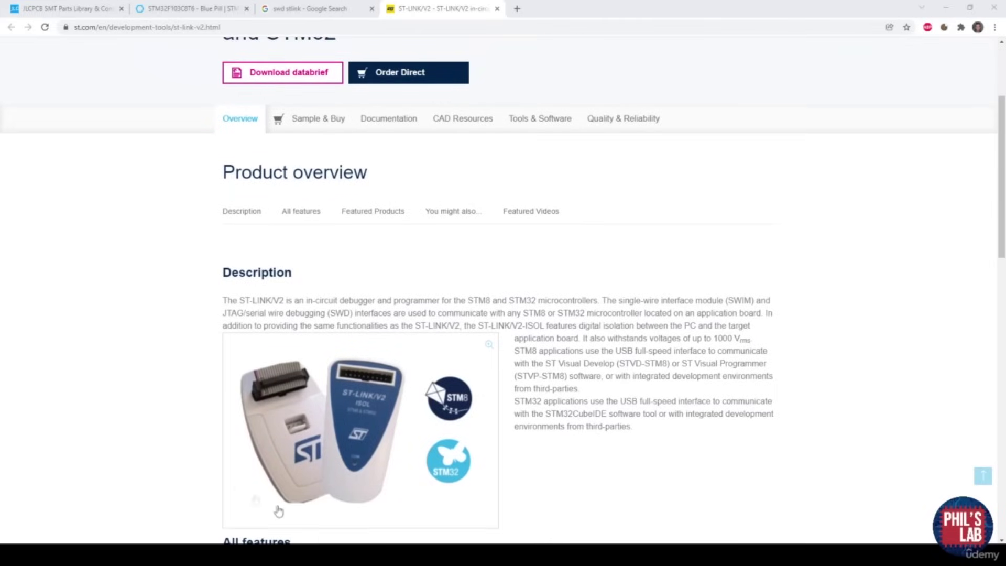
scroll(344, 401, "down", 1)
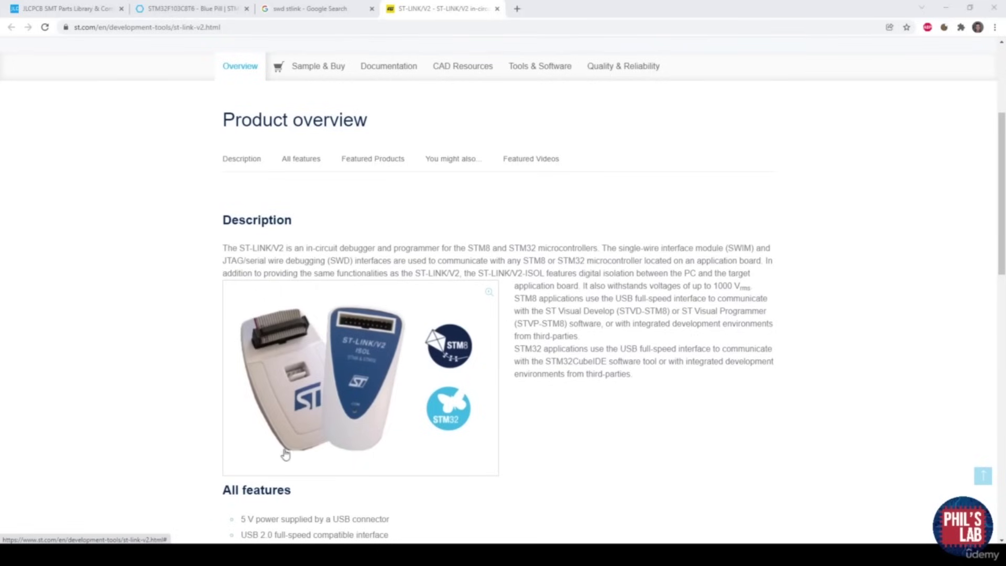
scroll(379, 424, "up", 4)
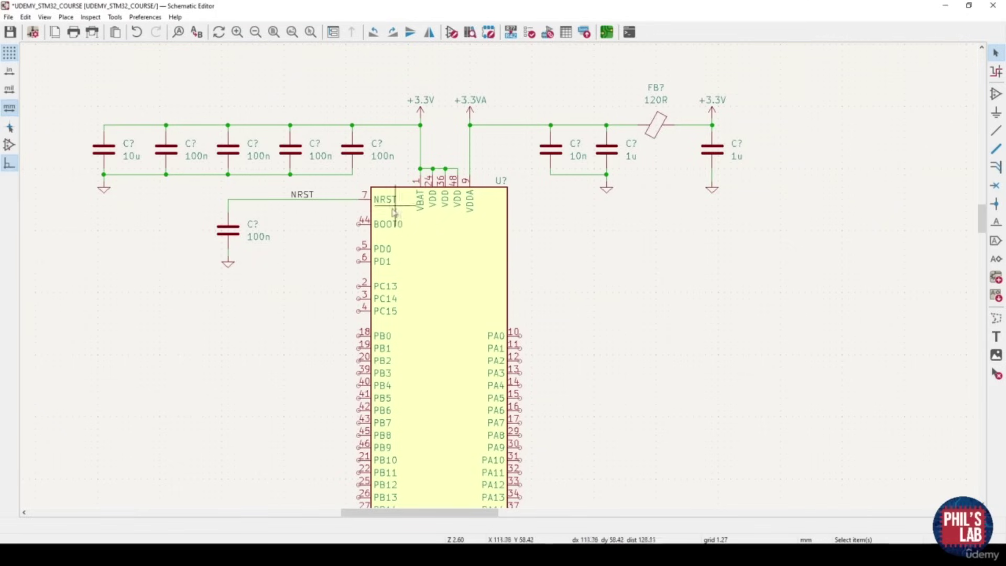
Return to the KiCad Schematic Editor, review the area around the BOOT0 pin and save the schematic
middle_click_drag(423, 326, 422, 322)
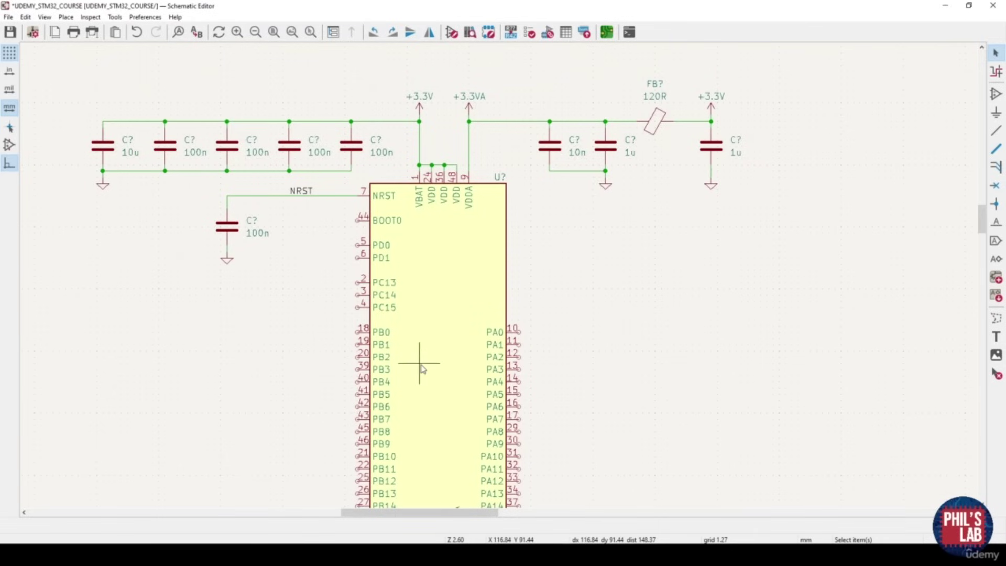
scroll(388, 217, "up", 3)
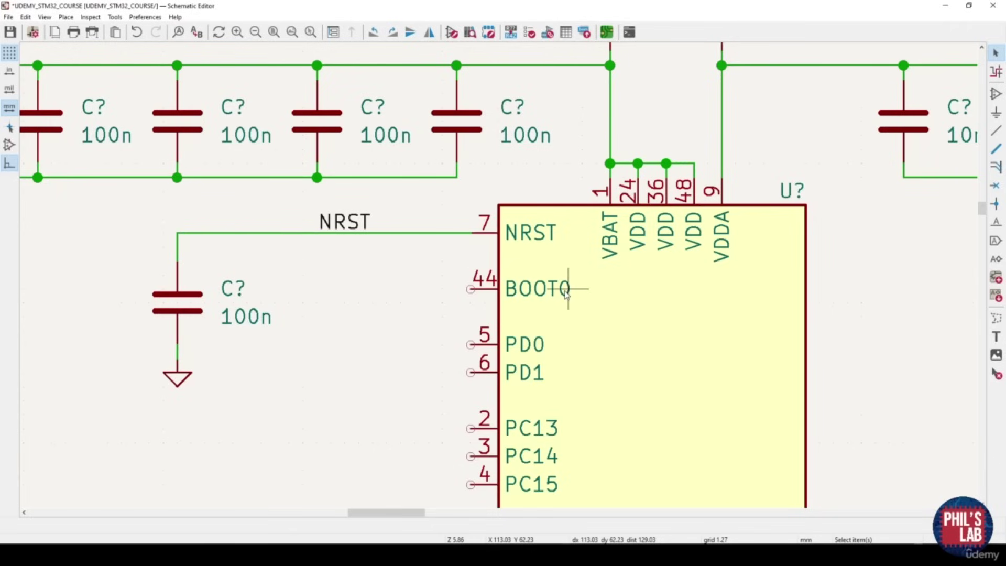
middle_click_drag(567, 294, 532, 292)
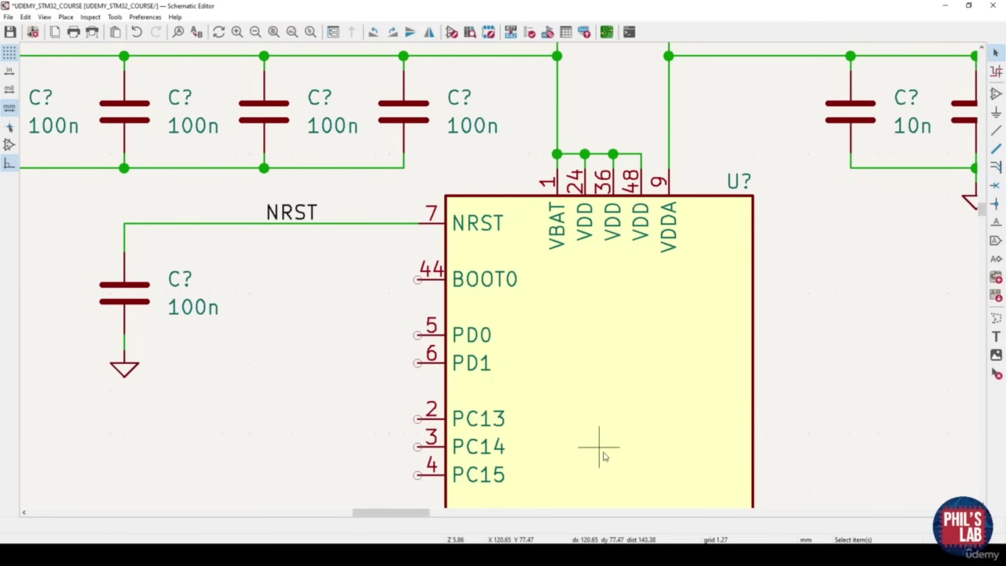
key("ctrl+s")
Search the symbol library for "spdt" and choose the SW_SPDT switch symbol for placement
scroll(509, 439, "down", 2)
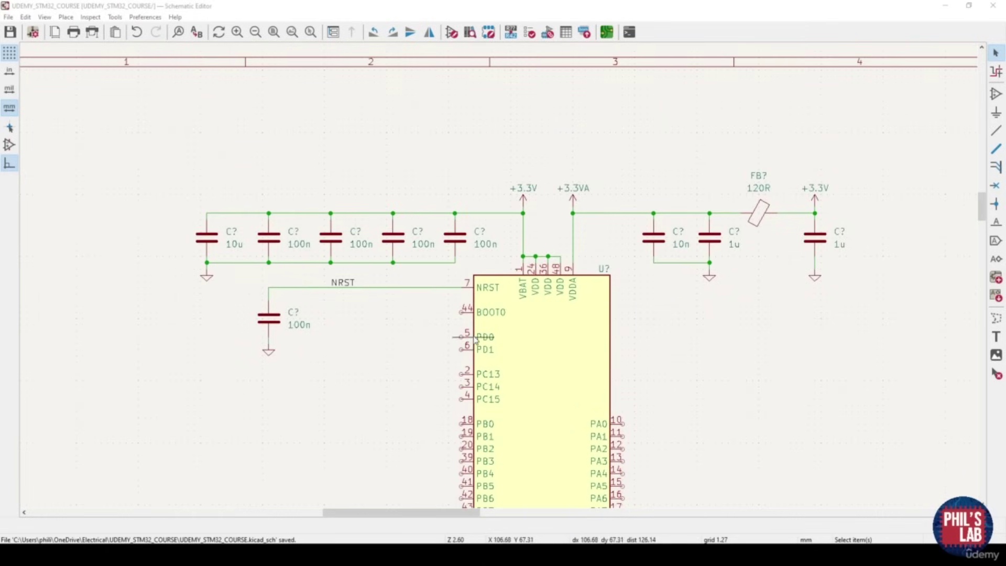
left_click(995, 96)
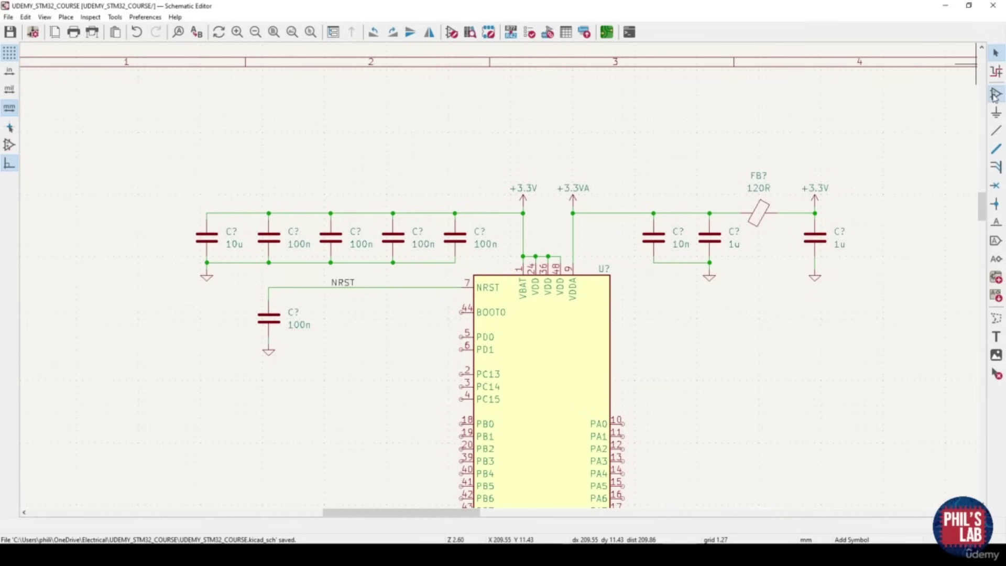
left_click(644, 220)
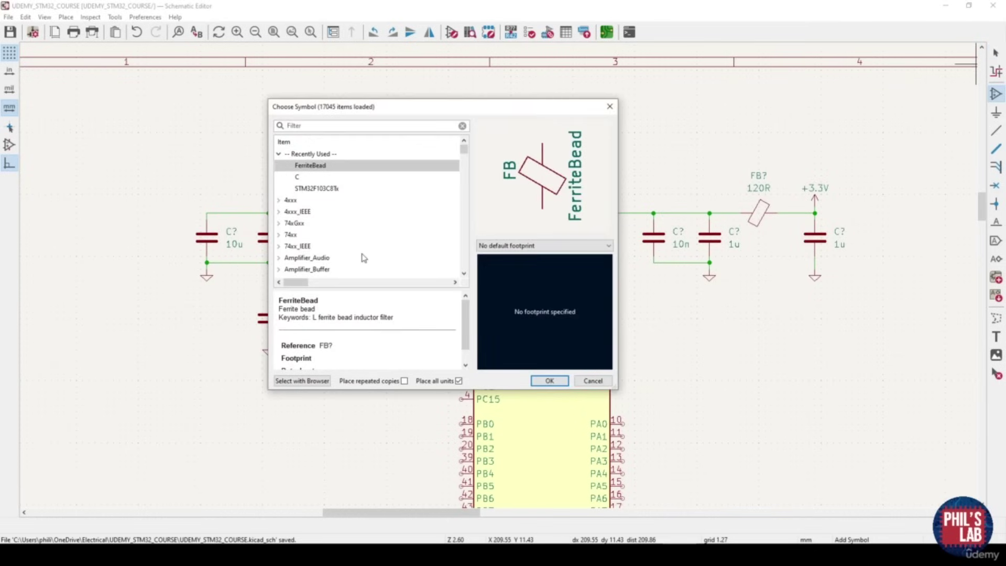
type("spdt")
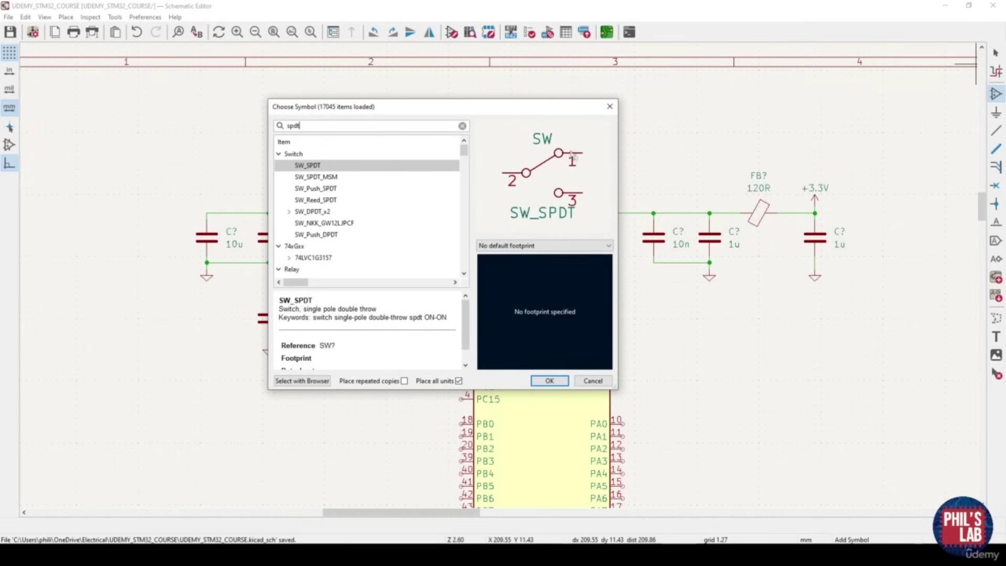
left_click(549, 381)
Place the SW_SPDT switch beside the microcontroller's BOOT0 pin, mirrored horizontally so that its common pin 2 faces BOOT0
scroll(362, 335, "down", 1, "shift")
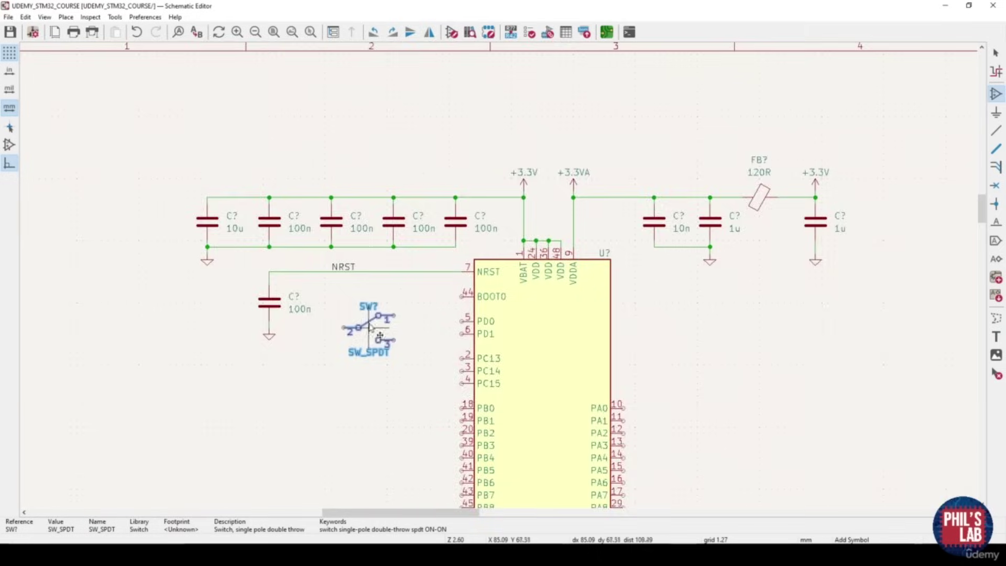
scroll(370, 328, "up", 3)
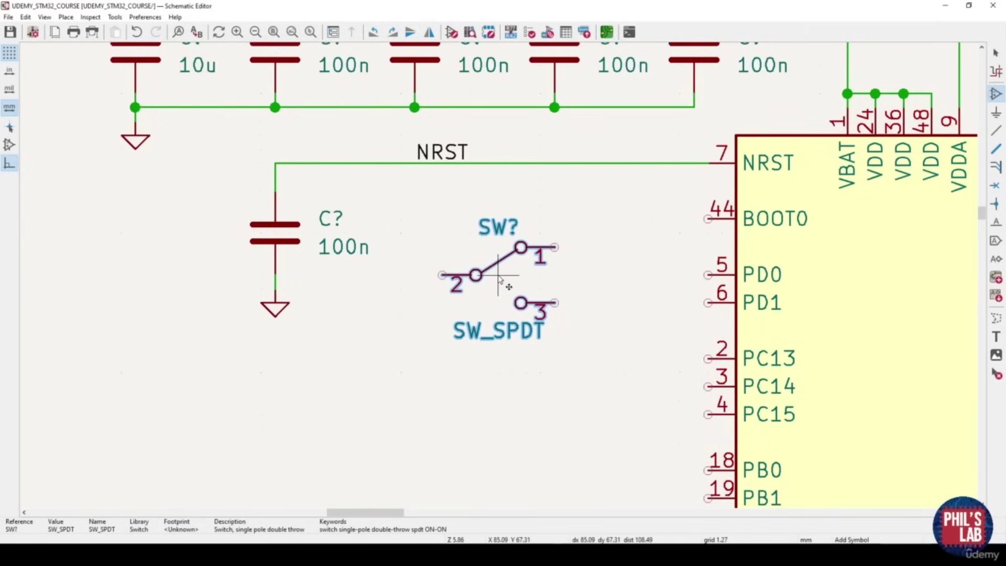
key("y")
key("y")
key("x")
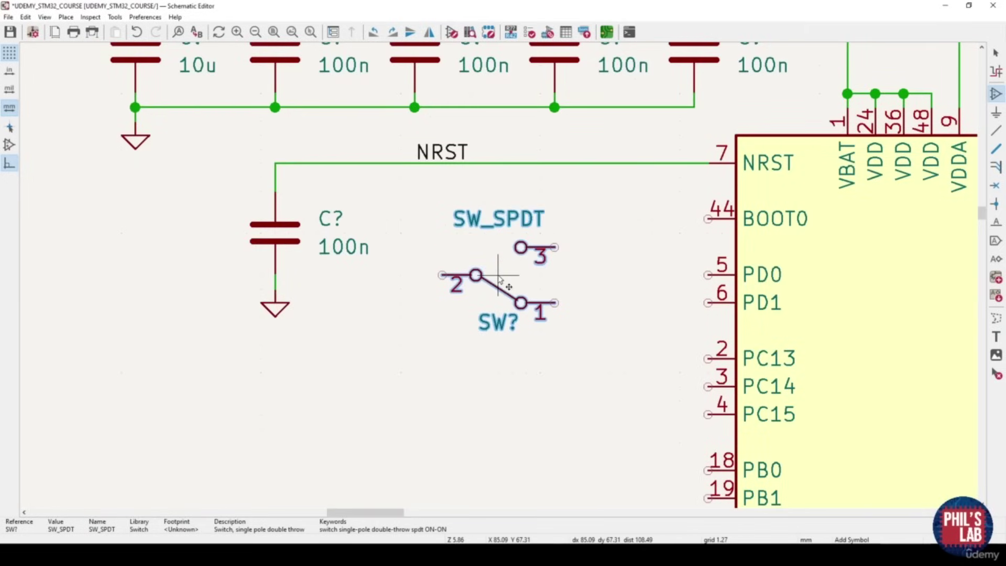
key("x")
key("y")
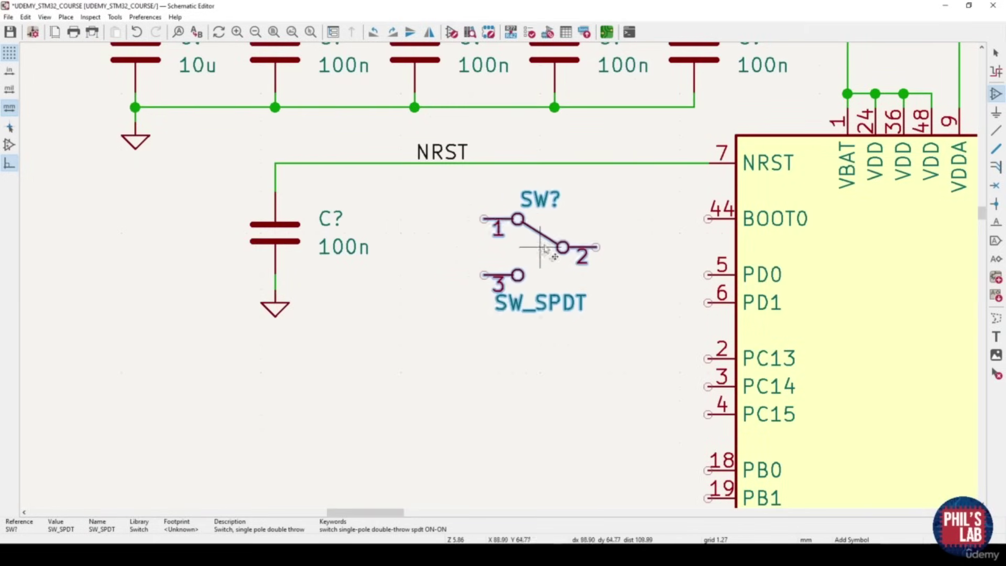
left_click(536, 219)
scroll(576, 241, "up", 2)
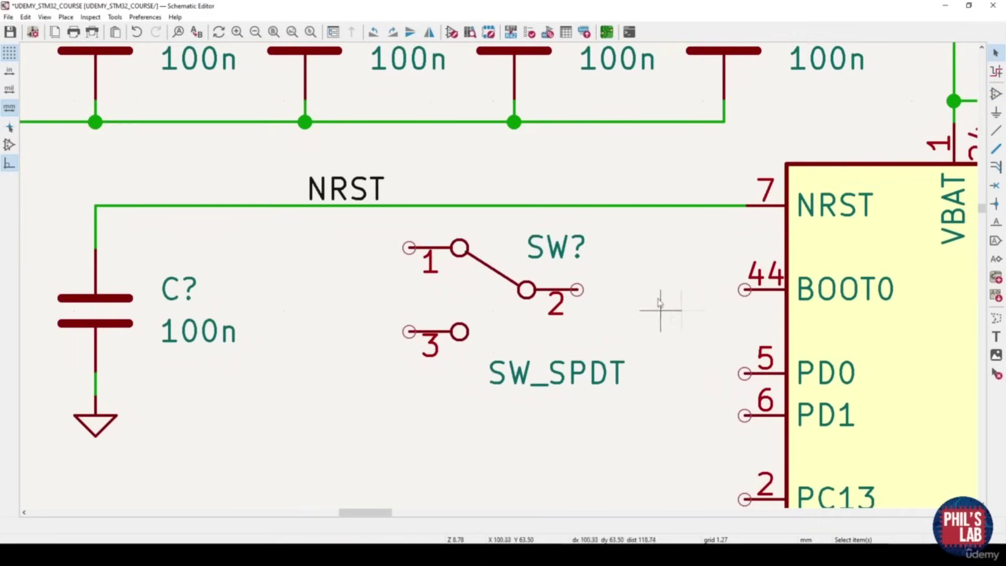
Add a resistor symbol R, rotated horizontally, between switch pin 2 and the microcontroller's BOOT0 pin
key("a")
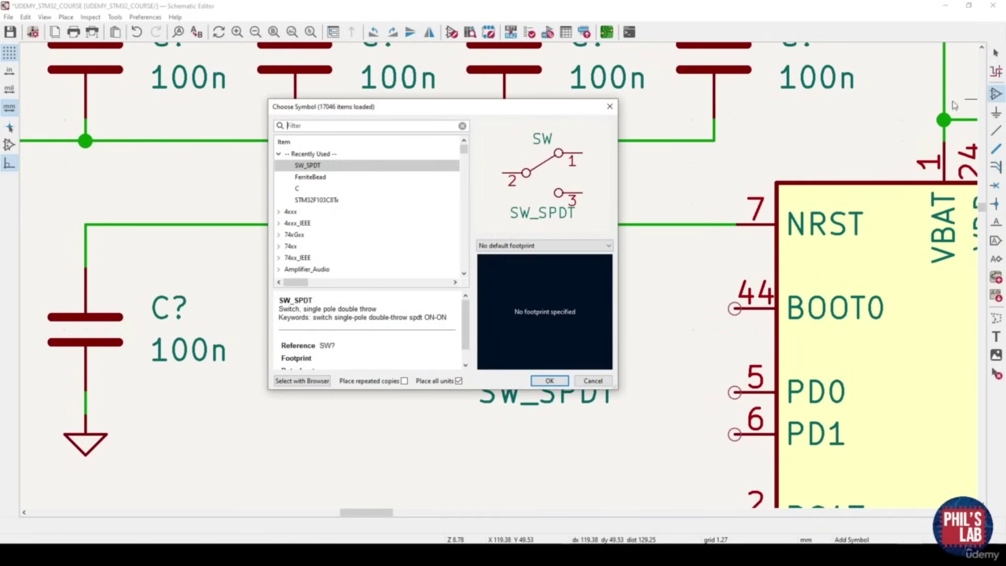
left_click(550, 381)
key("r")
left_click(648, 313)
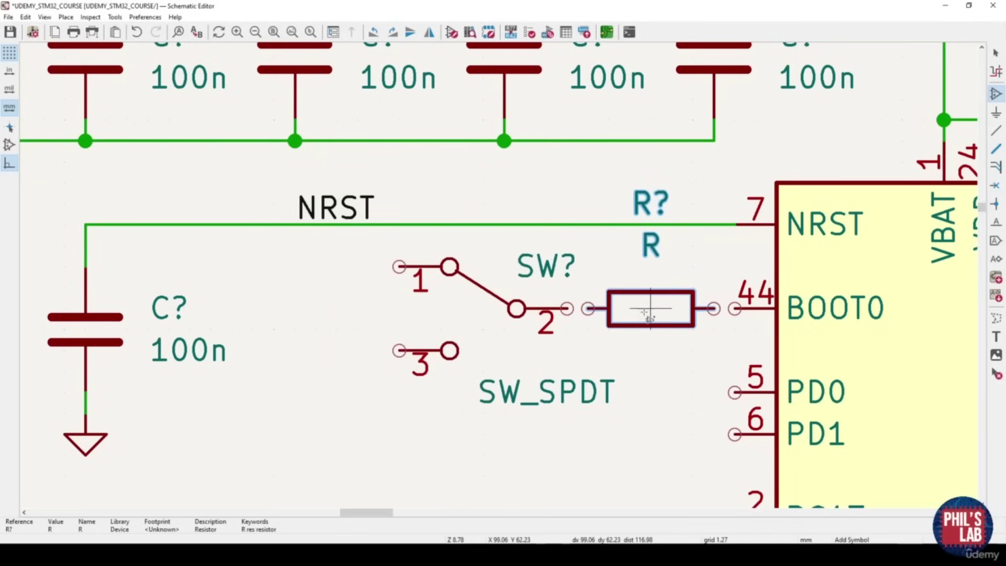
Wire switch pin 2 to the resistor and the resistor's other end to the BOOT0 pin
key("w")
left_click(568, 309)
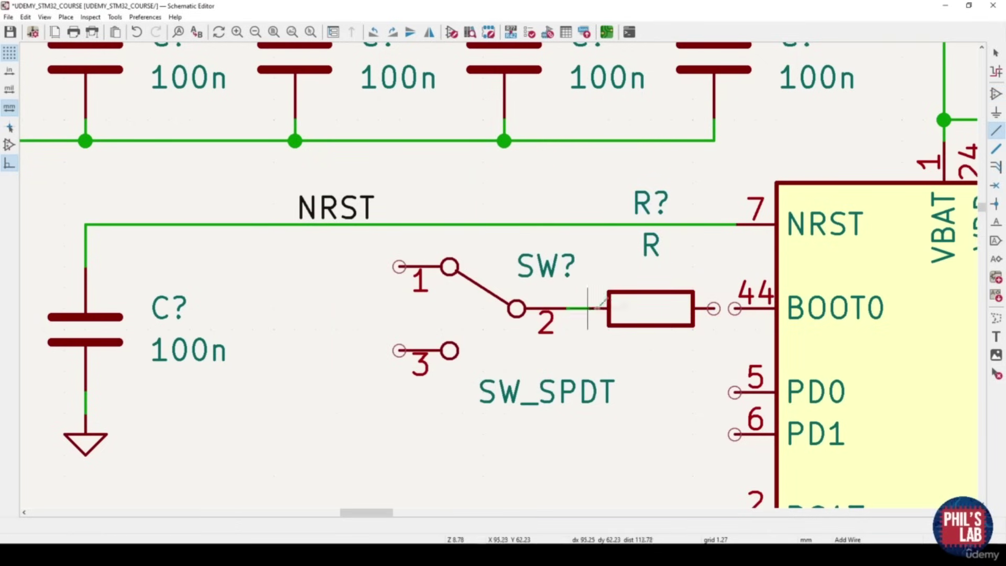
left_click(715, 308)
left_click(735, 309)
key("Escape")
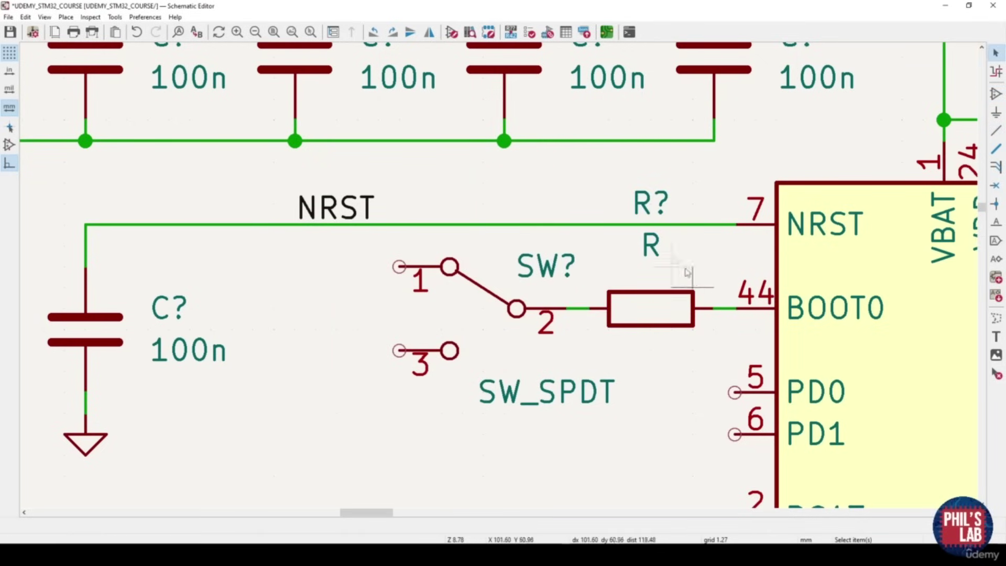
Set the BOOT0 resistor's value to 10k and place the value below its body and the reference directly above it
double_click(653, 249)
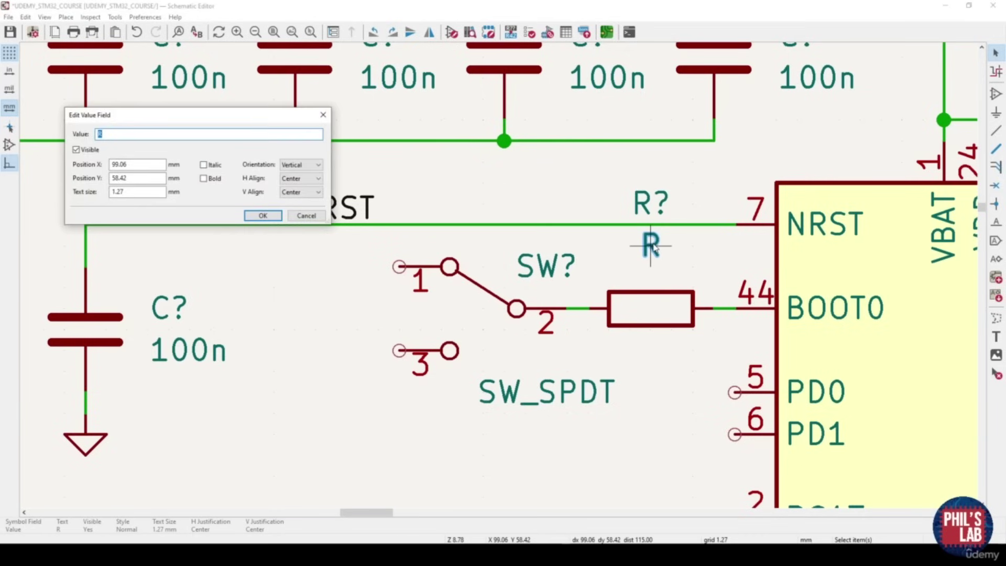
type("10k")
left_click(262, 216)
left_click_drag(662, 251, 656, 357)
left_click_drag(654, 207, 654, 271)
left_click(654, 269)
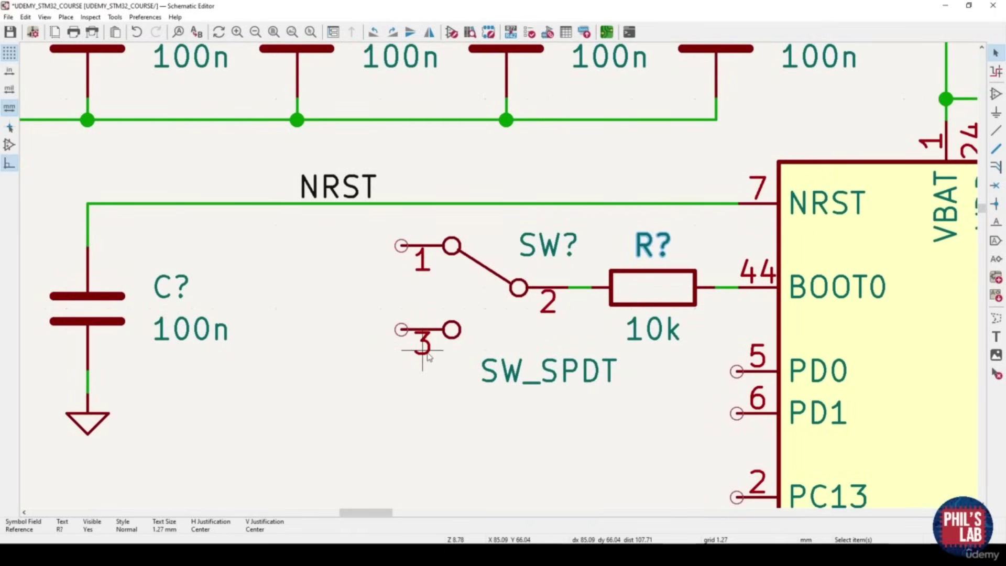
Flip the SPDT switch vertically so pin 1 is lowest, and move its value below and its reference above the symbol
middle_click_drag(410, 291, 408, 302)
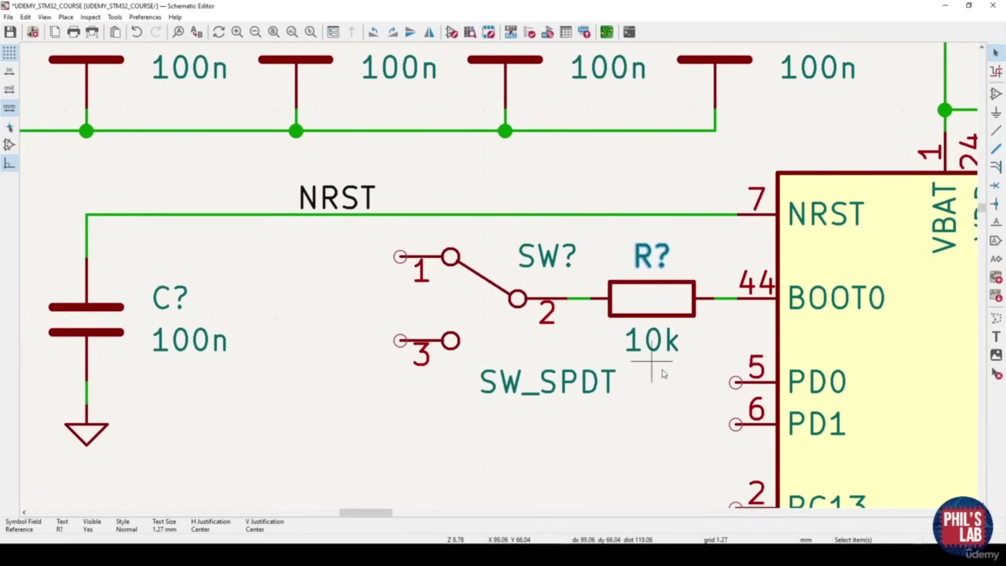
scroll(725, 368, "down", 4)
scroll(573, 352, "up", 1, "shift")
scroll(395, 269, "up", 4)
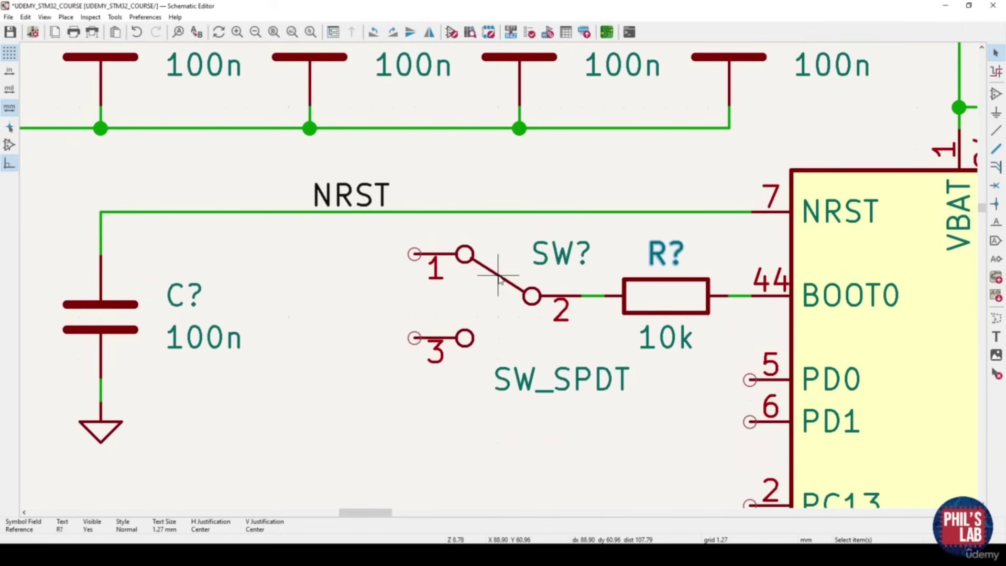
left_click(497, 280)
key("x")
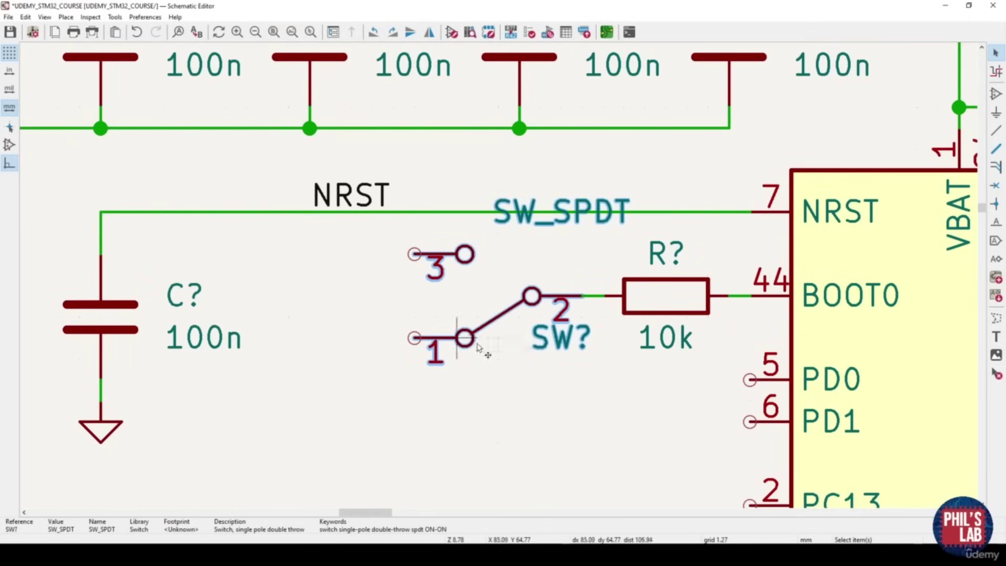
left_click(352, 338)
left_click(580, 233)
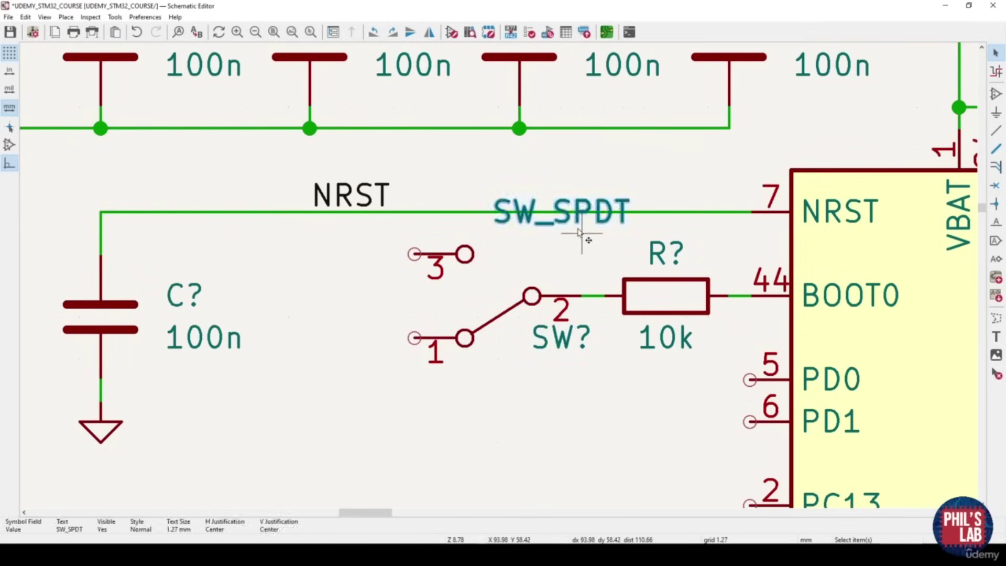
left_click_drag(579, 232, 541, 399)
left_click_drag(561, 340, 541, 244)
left_click(543, 247)
Duplicate the ground symbol under the NRST capacitor, place it below switch pin 1 and wire it to that pin
left_click(102, 427)
key("ctrl+d")
left_click(417, 406)
left_click(416, 403)
left_click(416, 339)
middle_click_drag(597, 338, 525, 322)
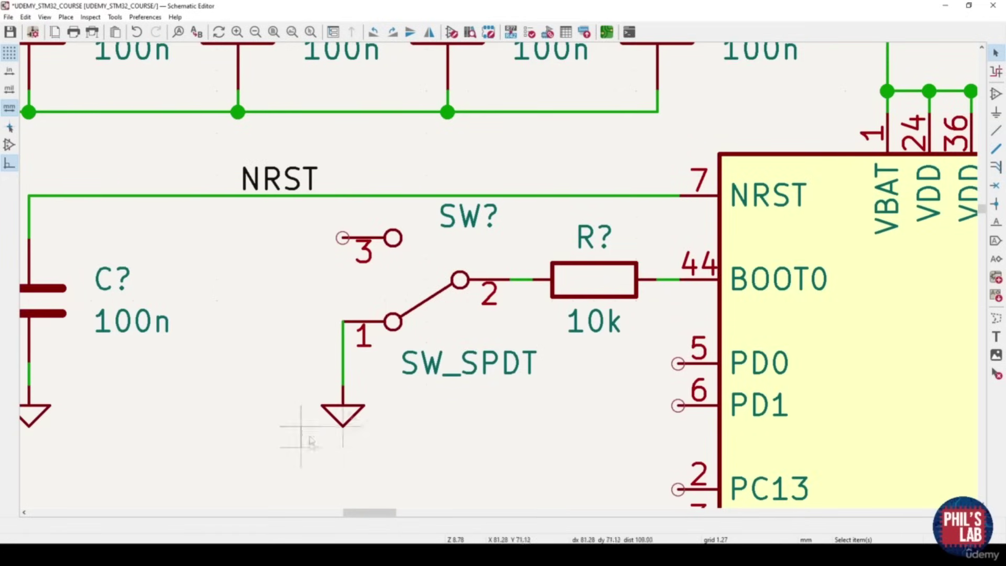
Duplicate the +3.3V power symbol, rotate it sideways, connect it to switch pin 3 and save the schematic
scroll(543, 387, "down", 3)
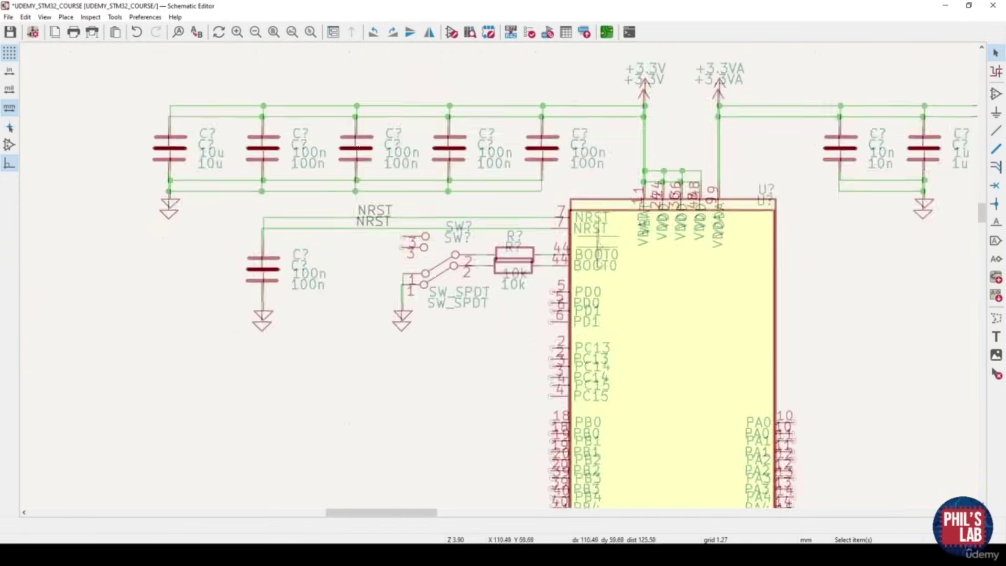
left_click(648, 167)
key("ctrl+d")
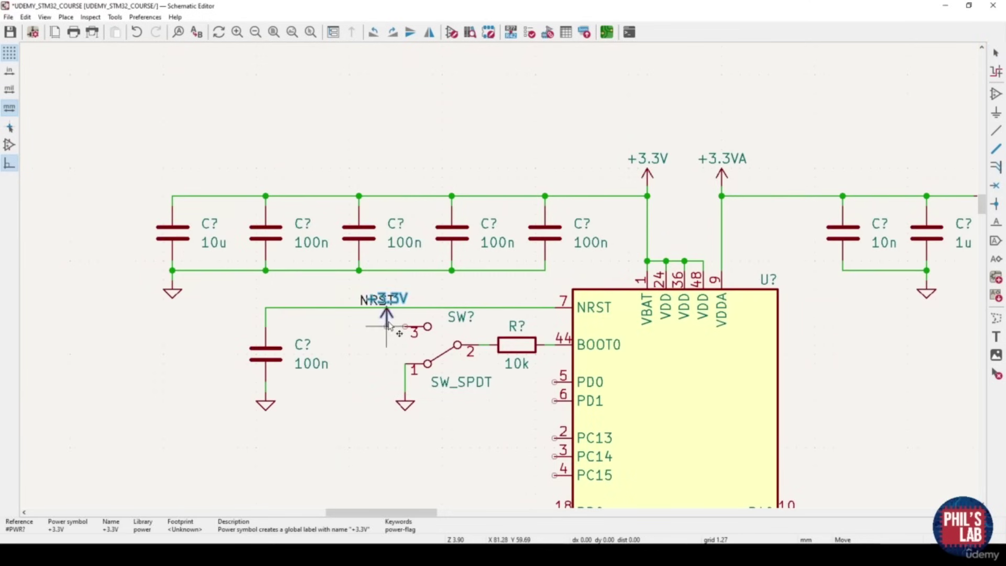
key("r")
scroll(388, 328, "up", 2)
left_click(461, 292)
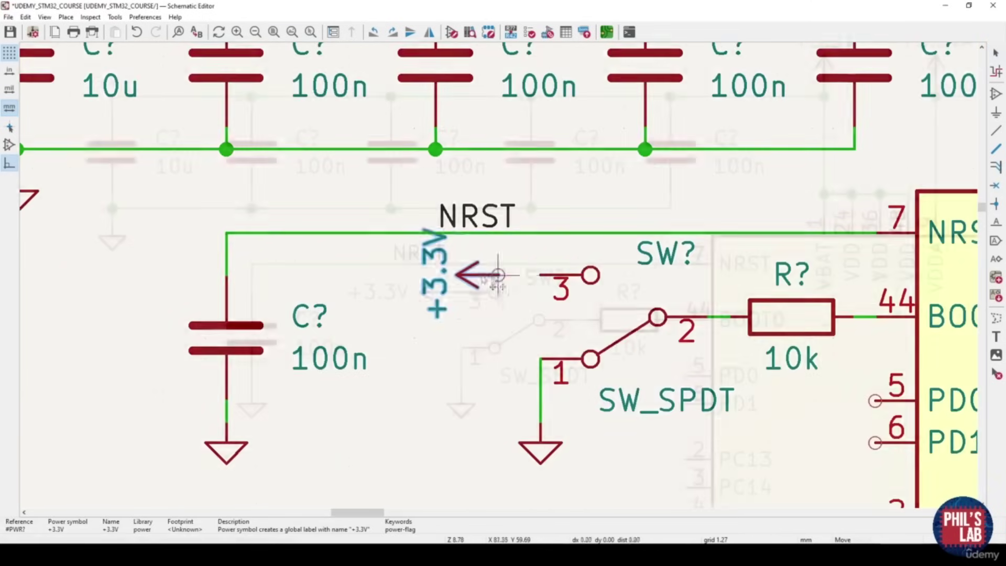
key("ctrl+s")
Examine the BOOT0 switch circuit and its net labels, including the text size of the SW_BOOT0 label
scroll(540, 321, "up", 2)
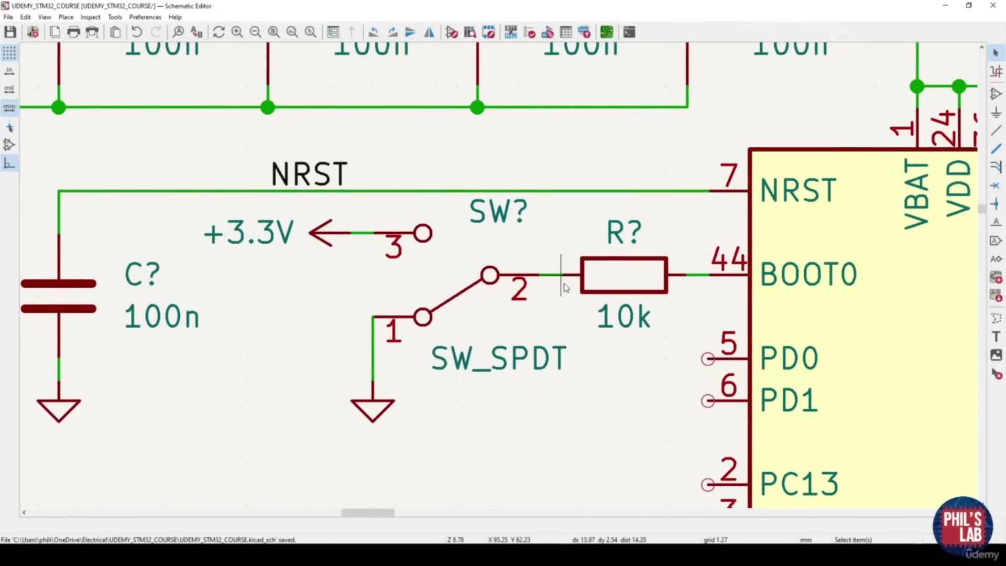
middle_click_drag(564, 288, 616, 300)
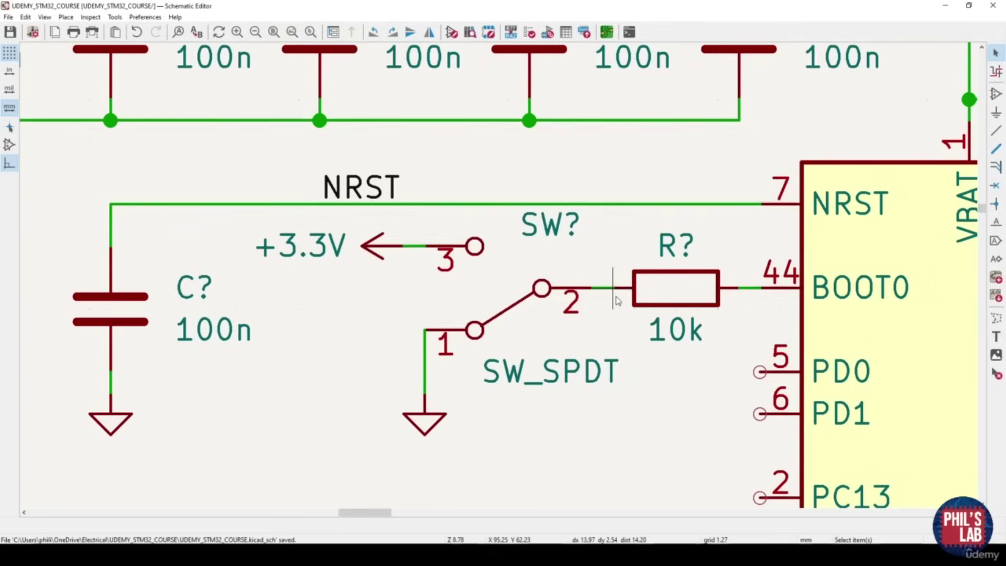
scroll(615, 300, "down", 3)
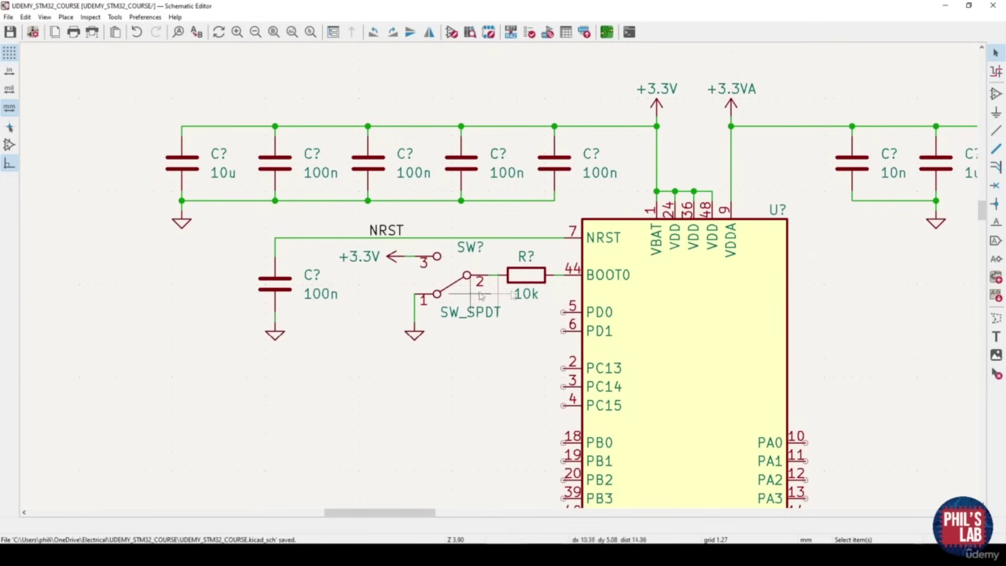
scroll(505, 277, "up", 3)
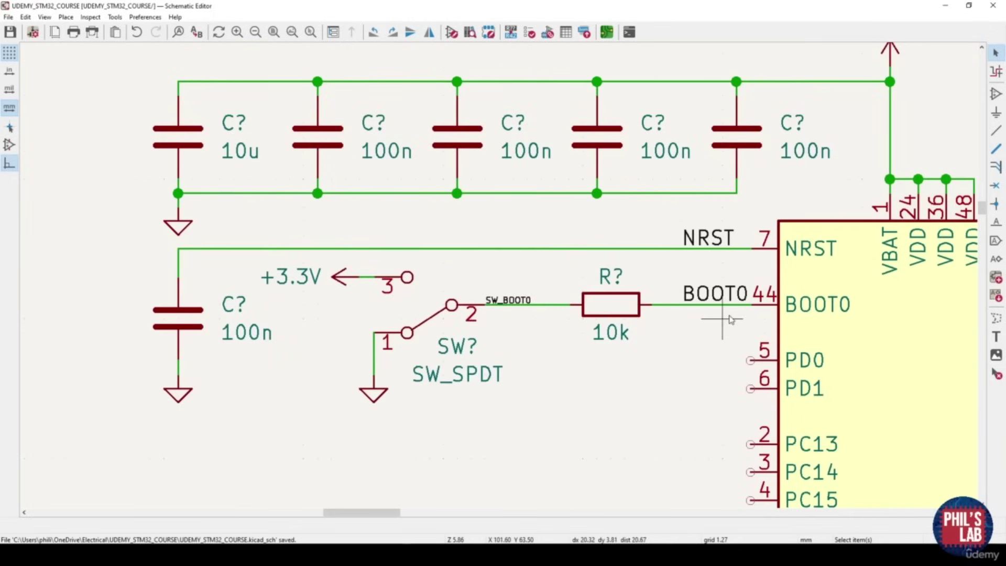
scroll(723, 317, "up", 2)
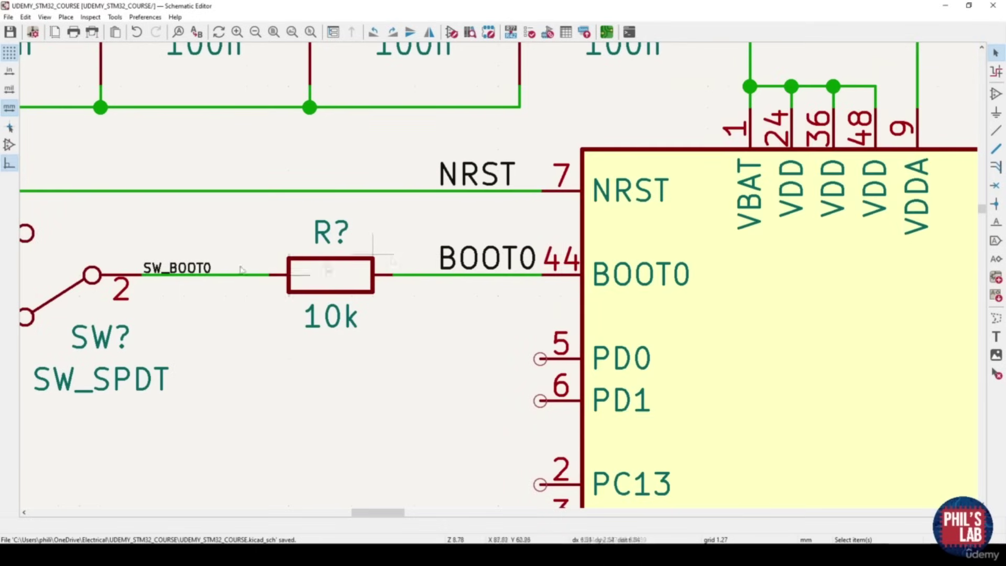
scroll(414, 257, "left", 3, "ctrl")
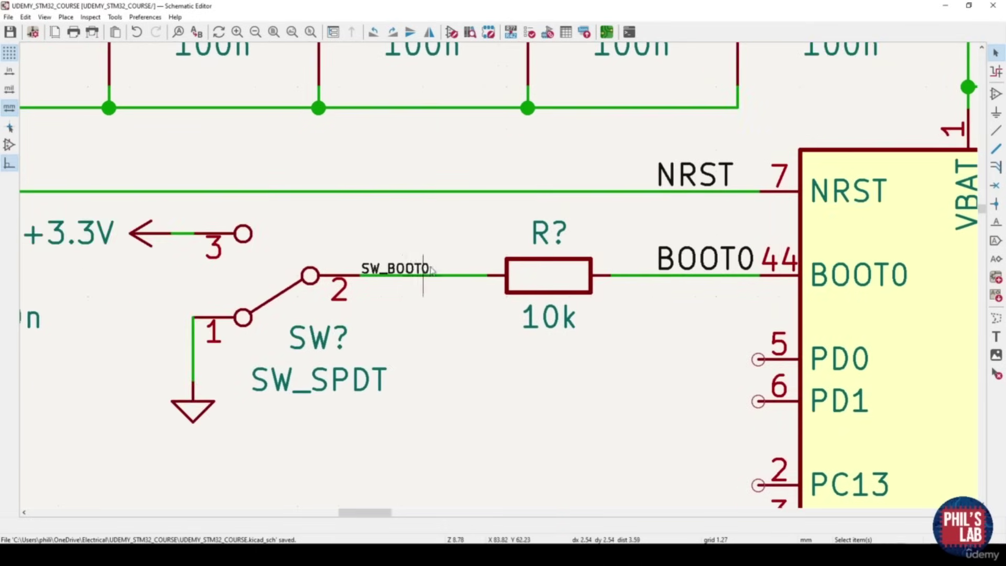
double_click(403, 274)
key("Tab")
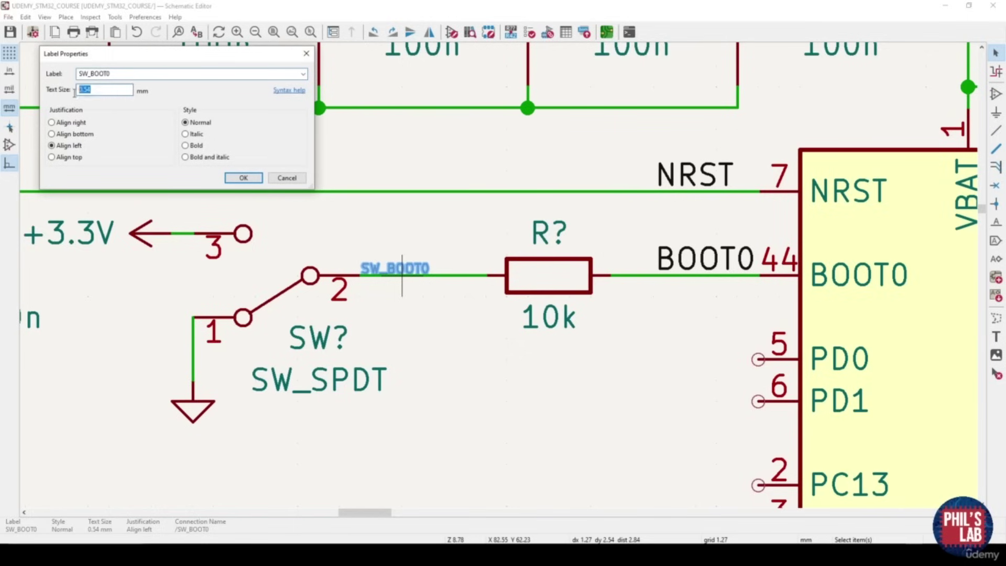
left_click(288, 178)
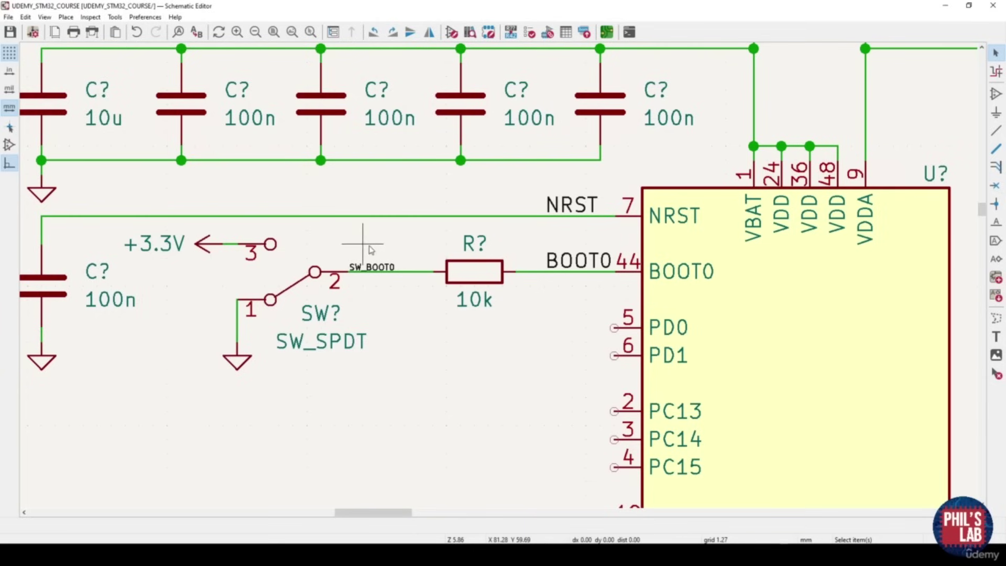
Save the schematic
scroll(369, 254, "down", 6)
key("ctrl+s")
scroll(495, 186, "up", 2)
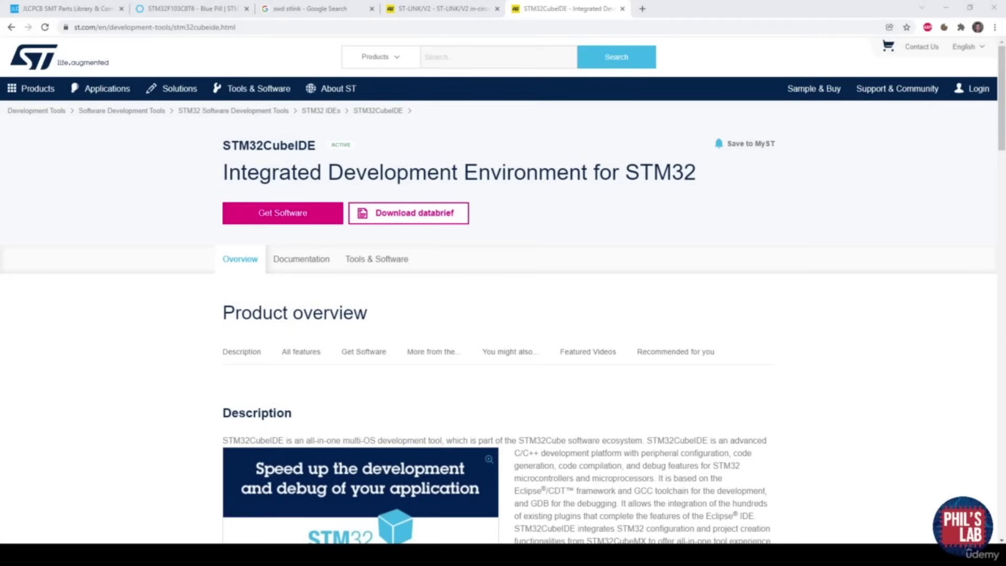
Switch to the browser and review the STM32CubeIDE product page on st.com
left_click_drag(222, 146, 316, 148)
left_click(328, 176)
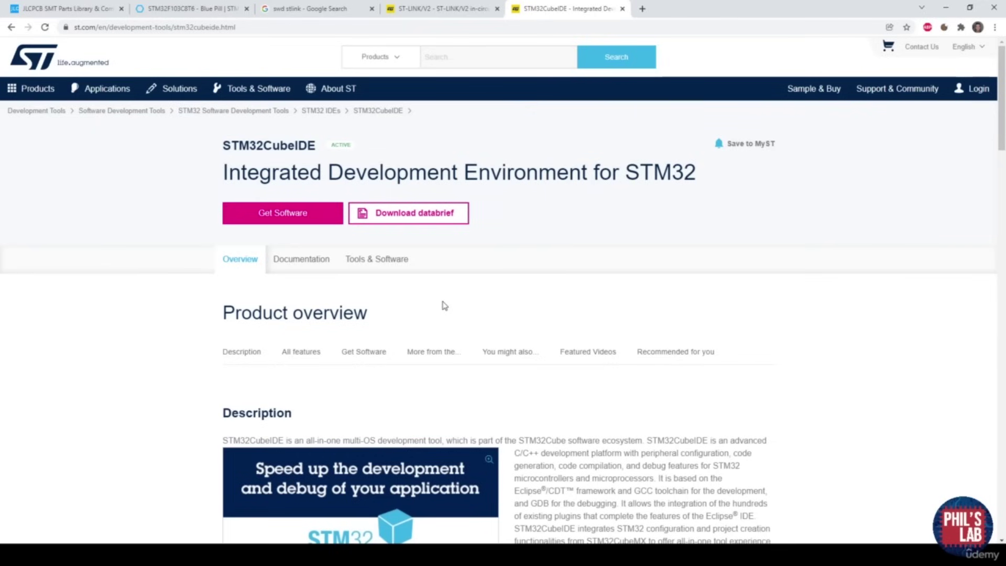
left_click_drag(224, 145, 315, 151)
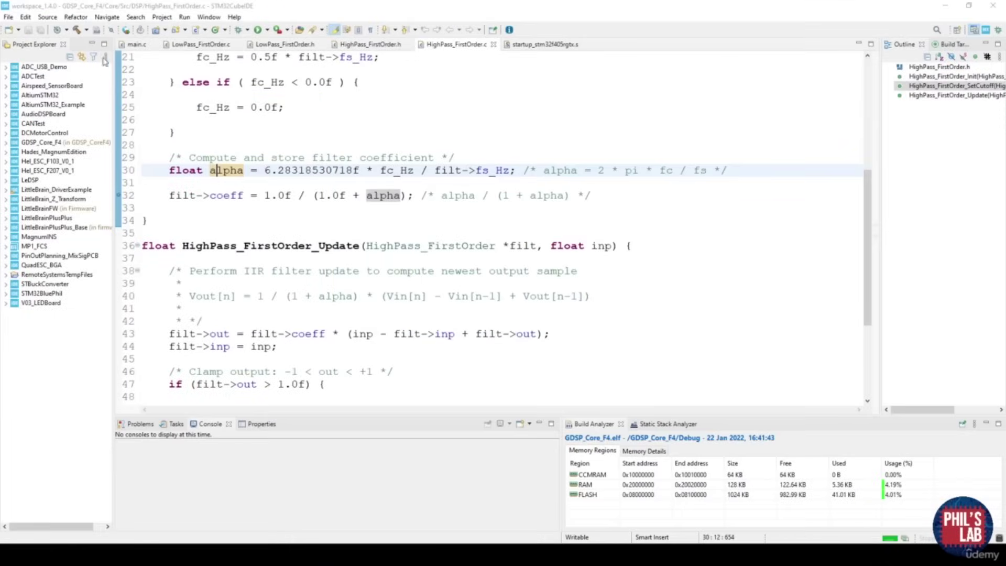
Switch to STM32CubeIDE and start creating a new STM32 project
left_click(8, 18)
mouse_move(158, 29)
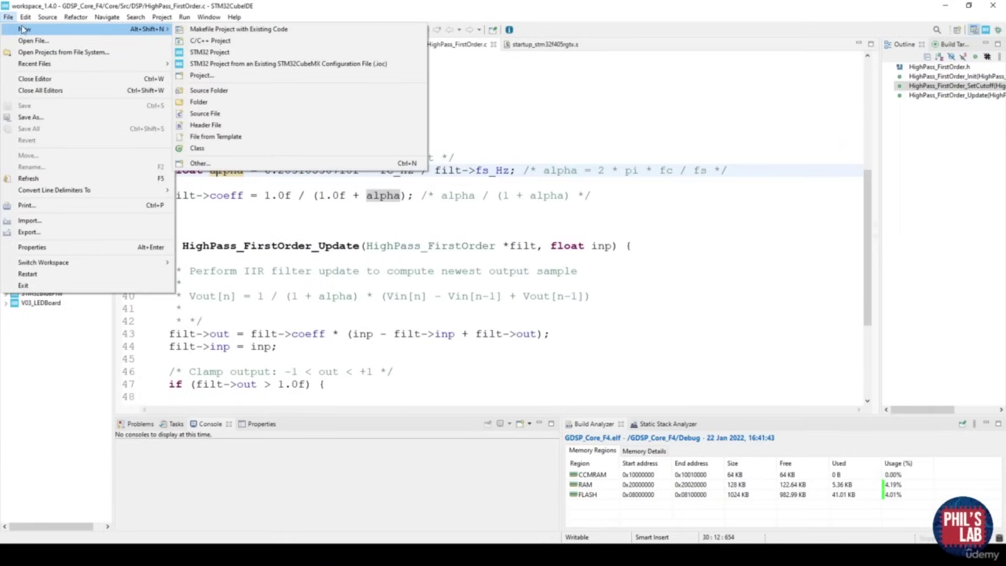
left_click(217, 53)
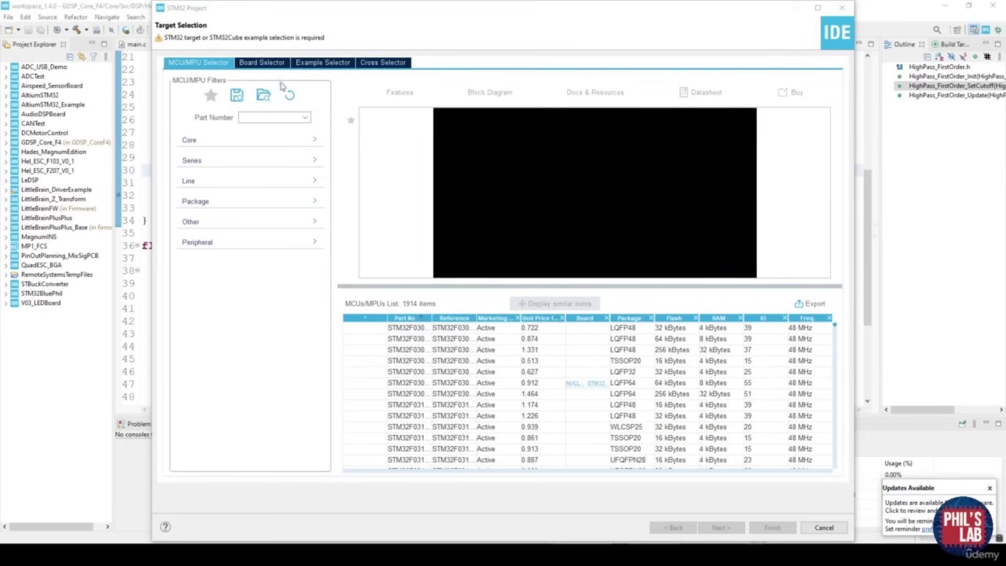
Filter the microcontroller list by part number stm32f103c8 and choose the STM32F103C8 in LQFP48 as the project's target
left_click(273, 65)
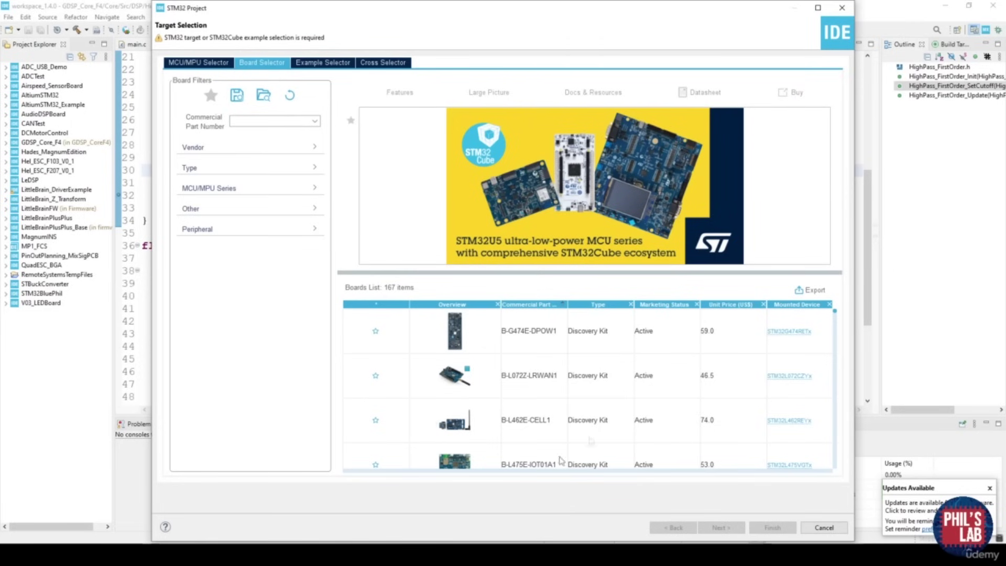
left_click(205, 64)
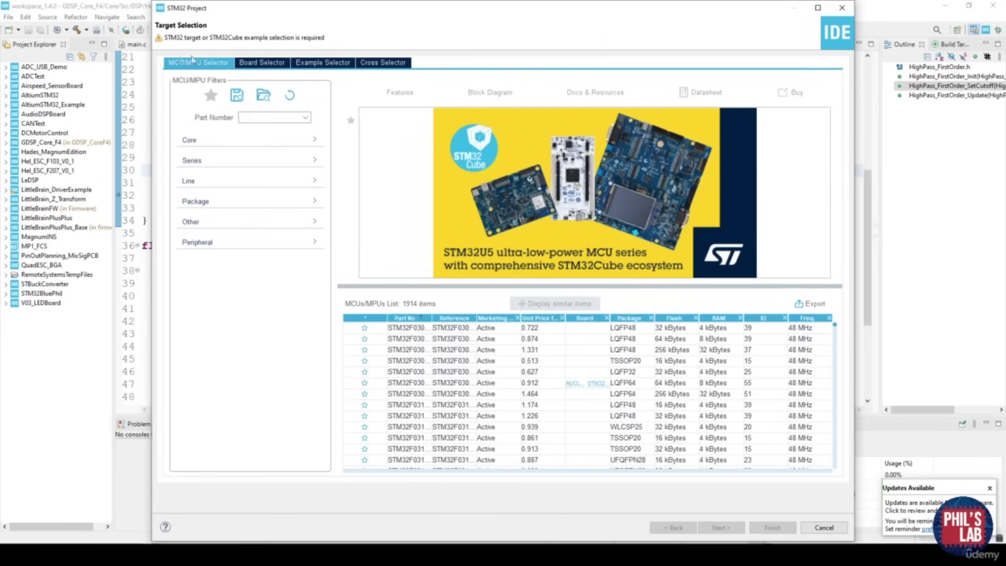
left_click(265, 114)
type("stm32f10")
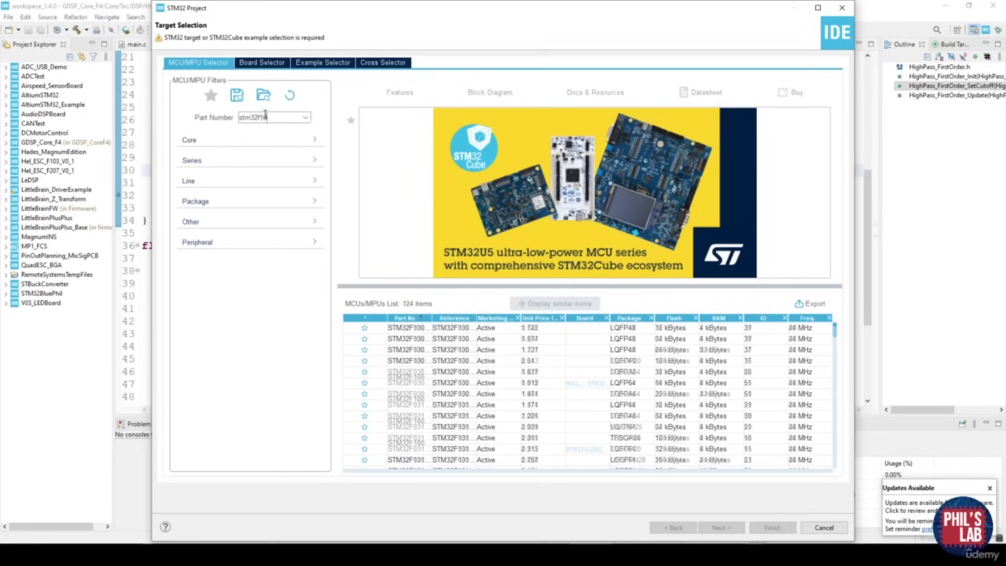
type("3c8")
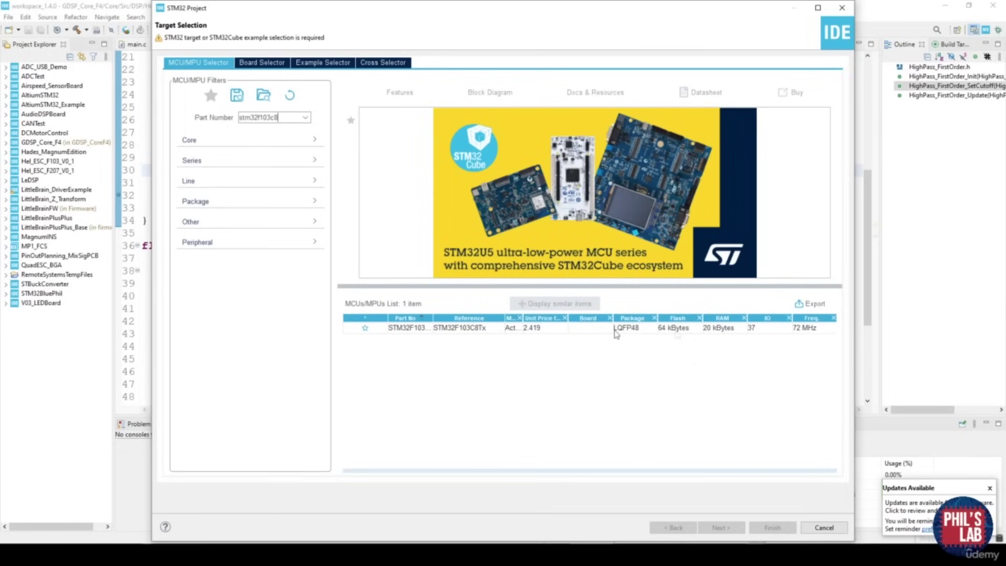
left_click(423, 329)
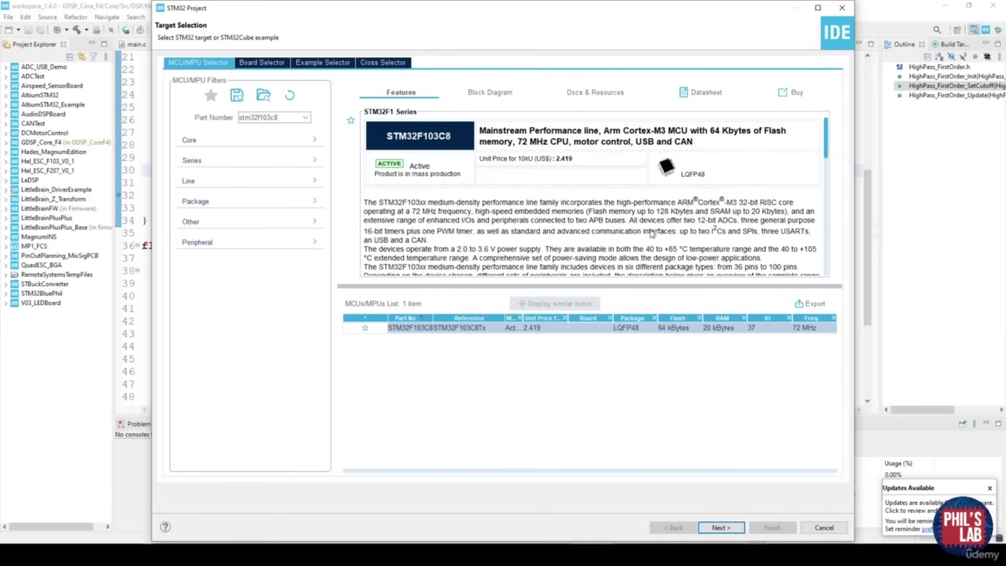
left_click(722, 528)
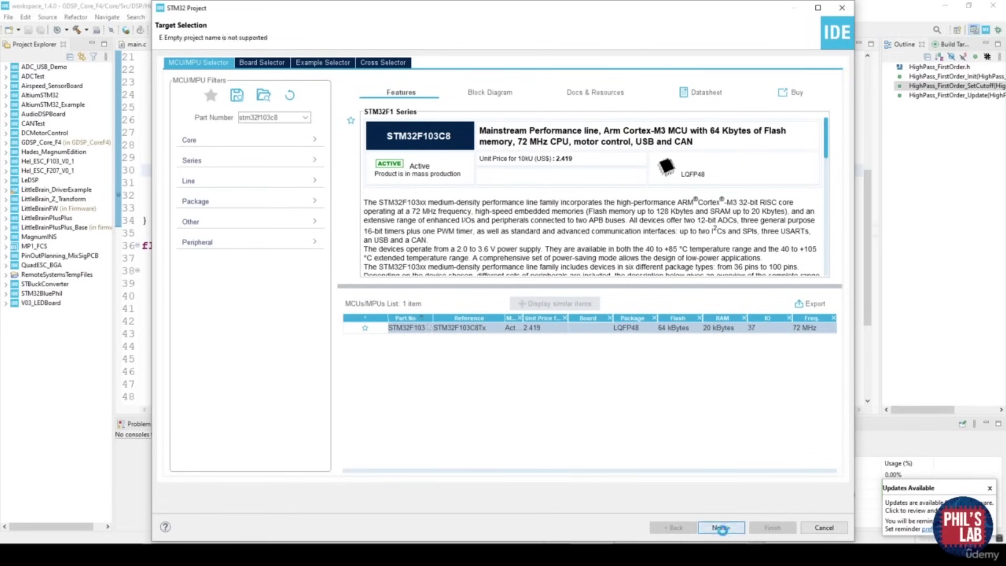
Name the project Udemy_Course_STM32_Pinout and create it with the default C, Executable and STM32Cube options
left_click_drag(260, 13, 385, 103)
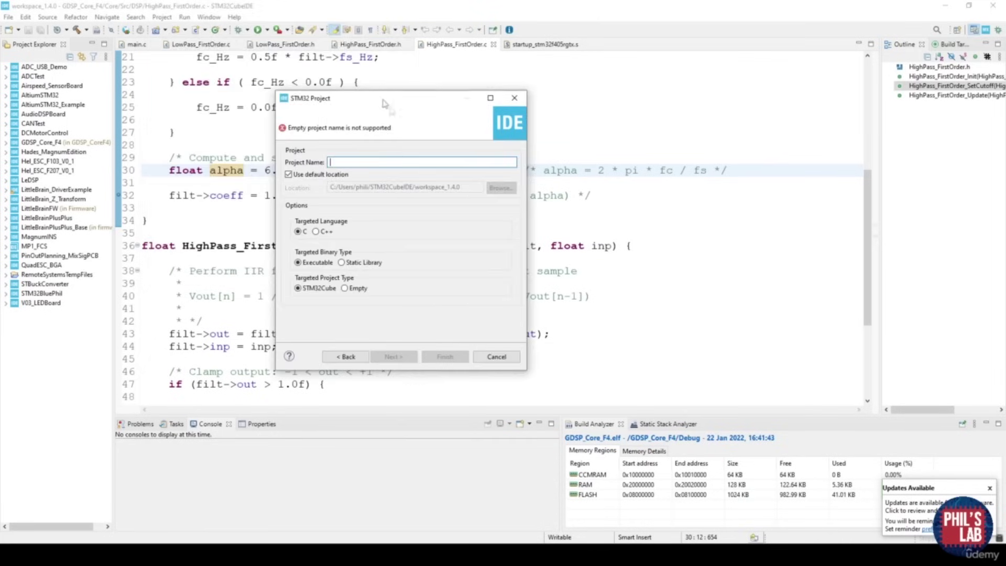
left_click(395, 162)
type("Udemy")
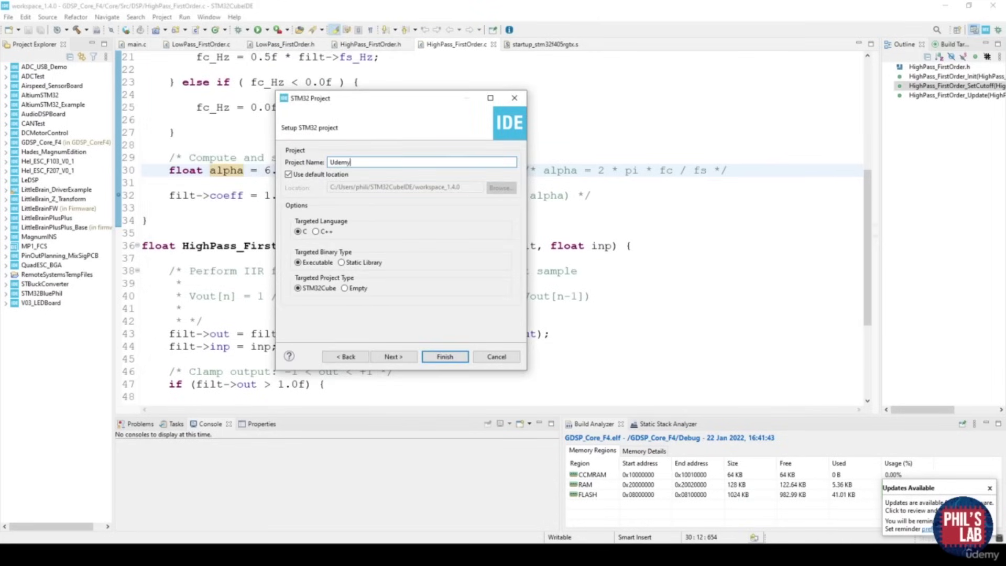
type("_Course_STM32_Pinout")
left_click(445, 357)
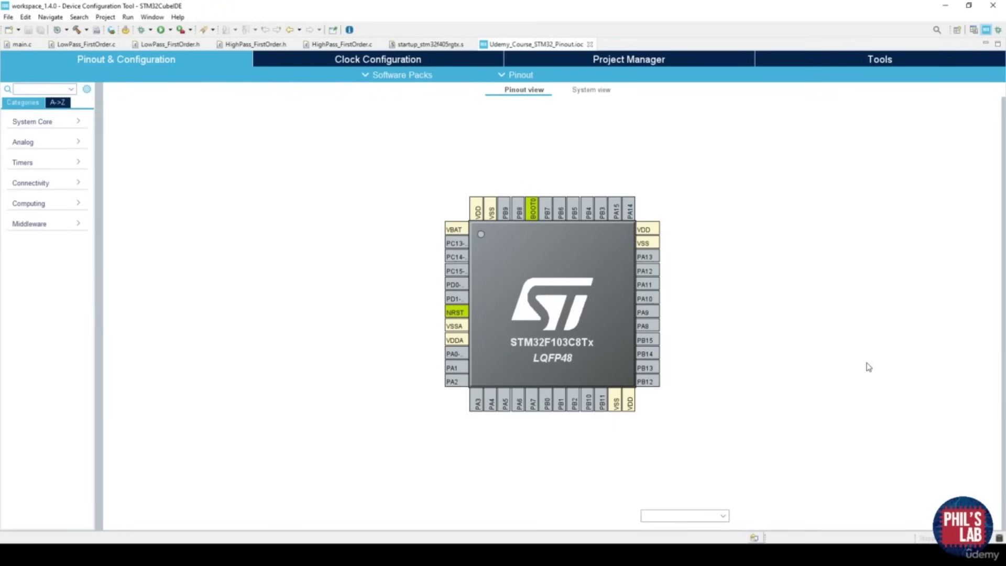
Examine the microcontroller's pinout and the list of functions available on pin PB5
scroll(559, 303, "up", 2)
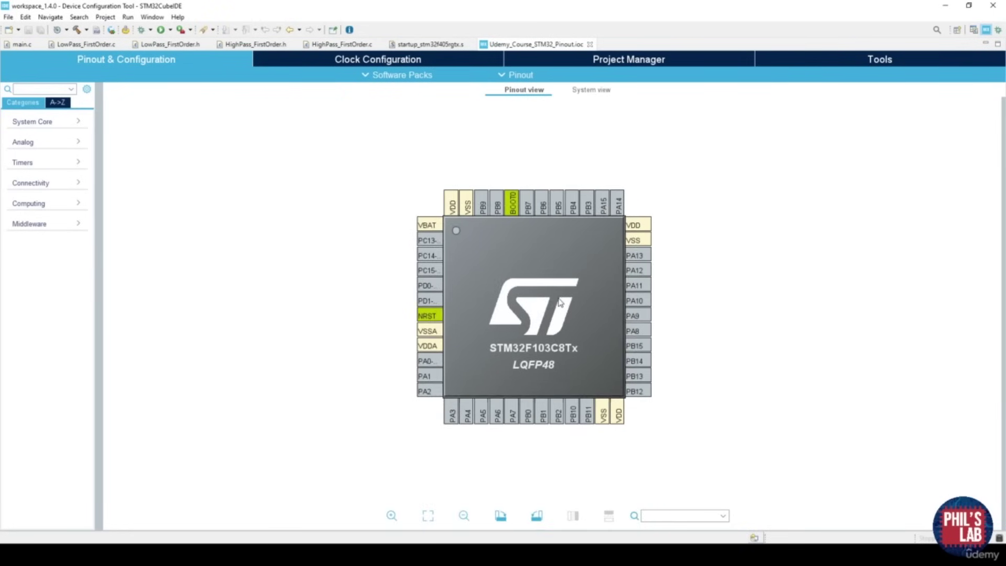
scroll(560, 303, "up", 1)
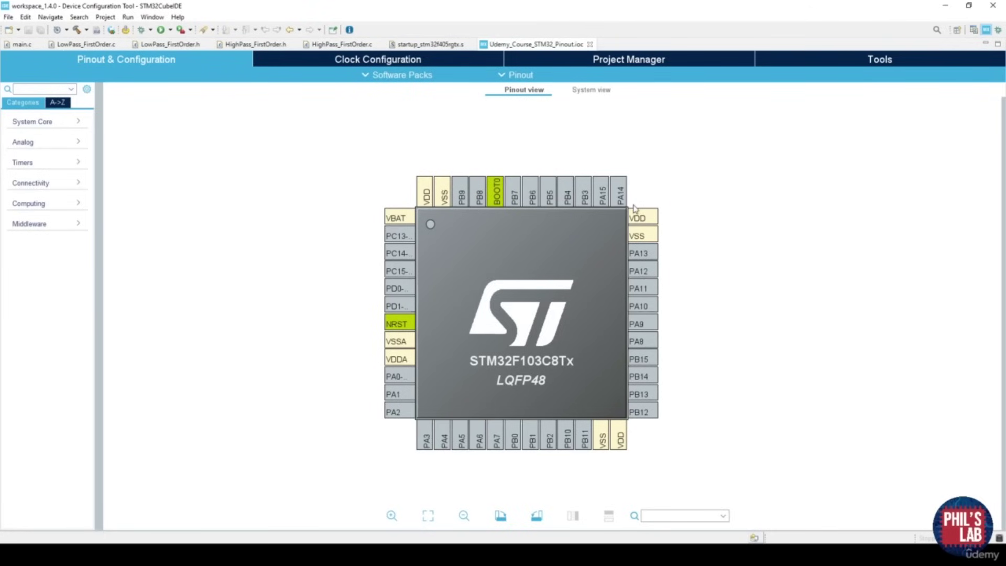
scroll(503, 278, "up", 3)
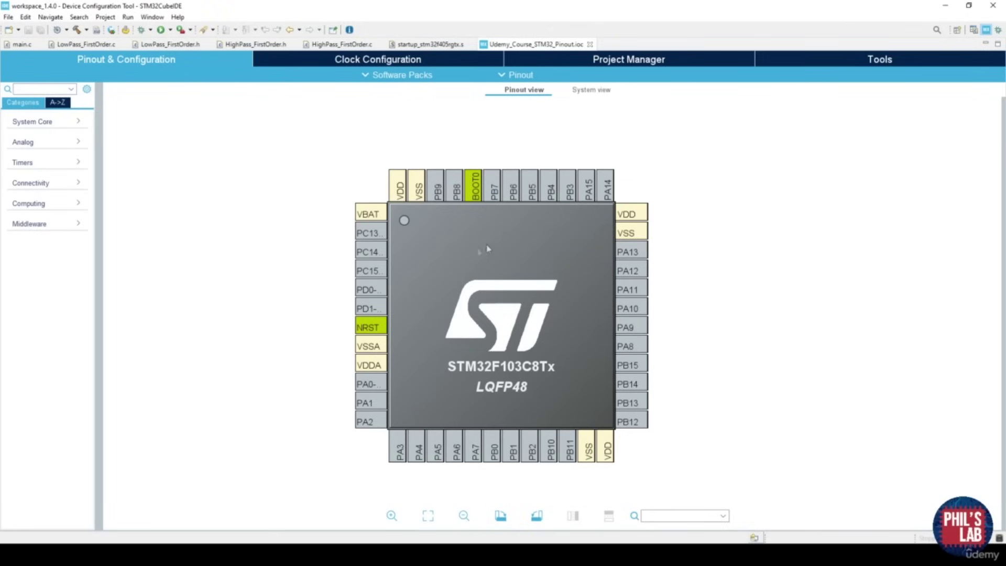
left_click(535, 187)
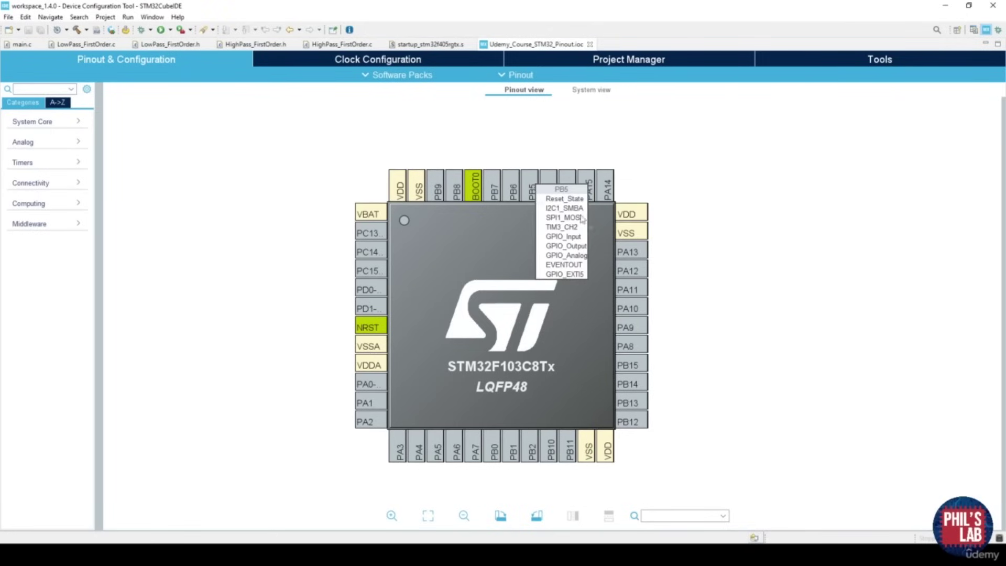
left_click(462, 244)
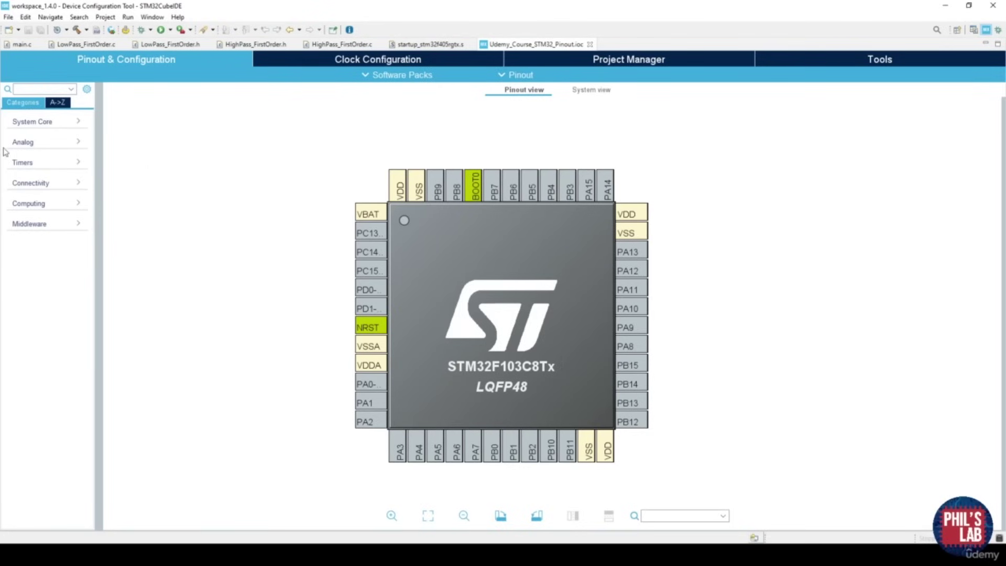
Set the SYS debug mode to Serial Wire under System Core
left_click(45, 124)
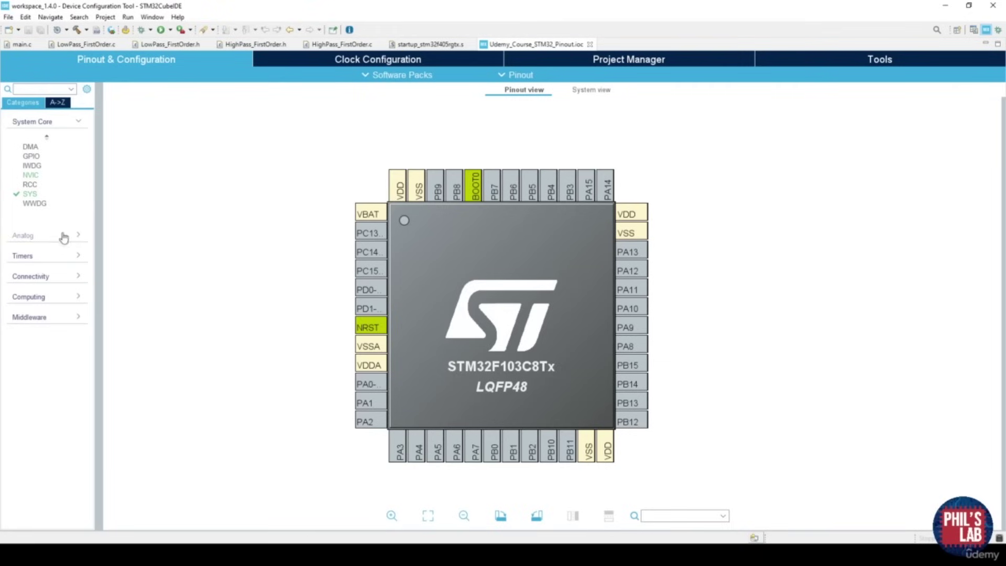
left_click(54, 256)
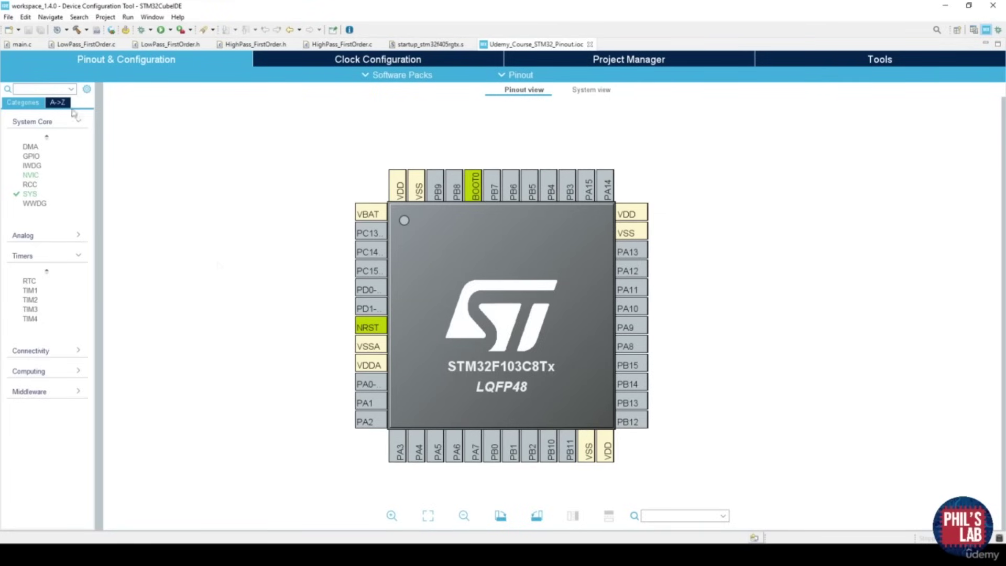
left_click(39, 196)
left_click(172, 118)
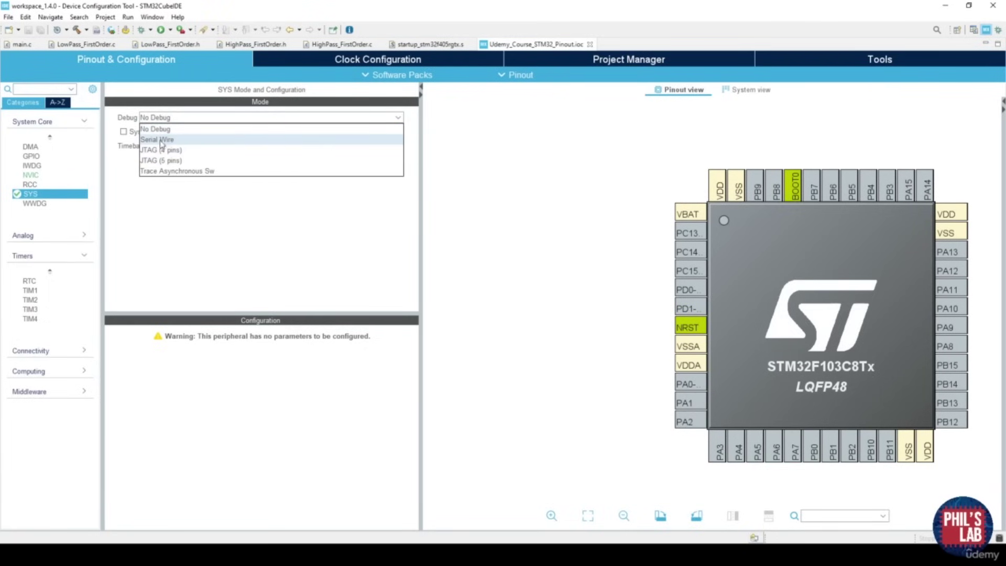
left_click(177, 141)
left_click_drag(770, 296, 526, 329)
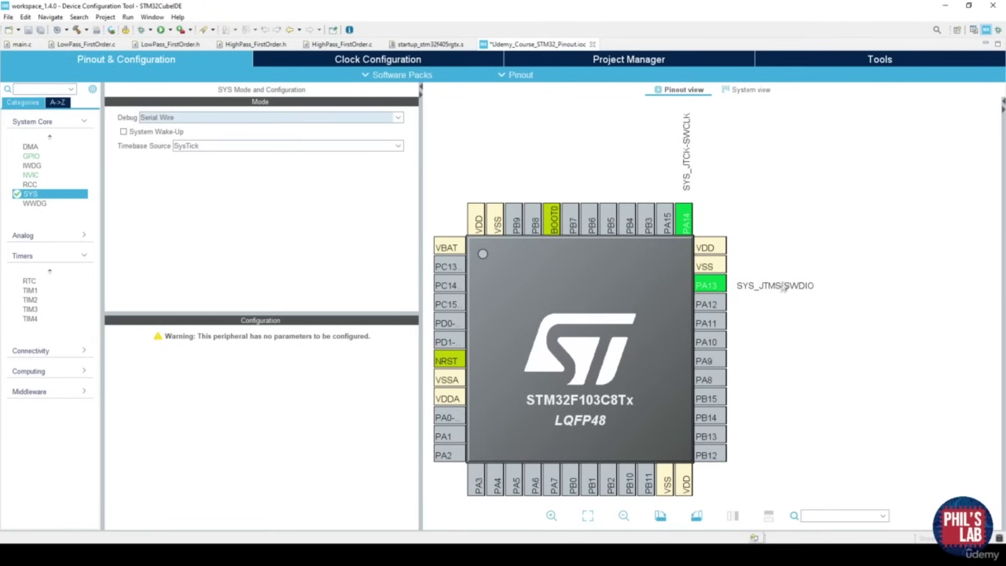
scroll(802, 299, "up", 1)
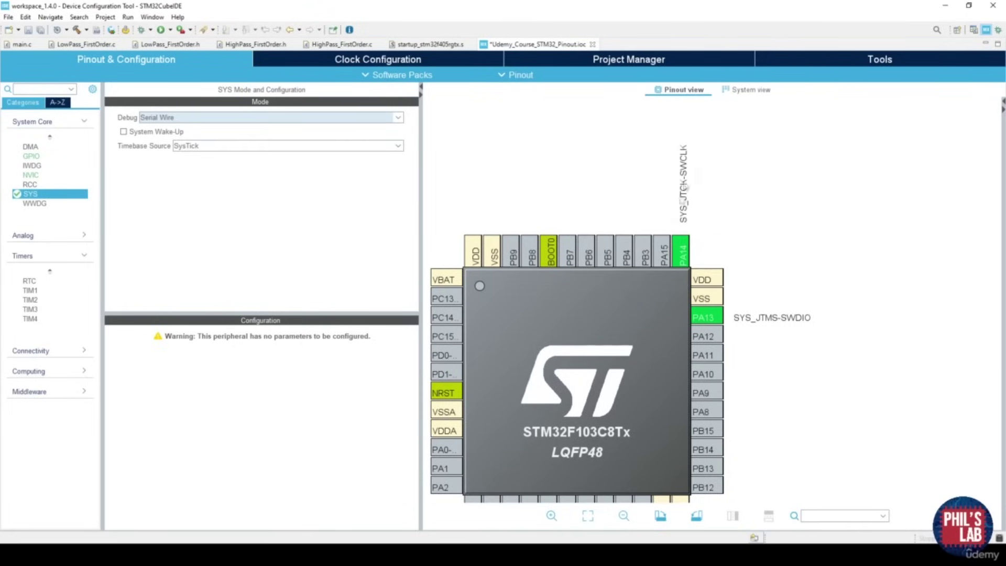
Try Trace Asynchronous Sw as the SYS debug mode and return to Serial Wire
left_click(234, 118)
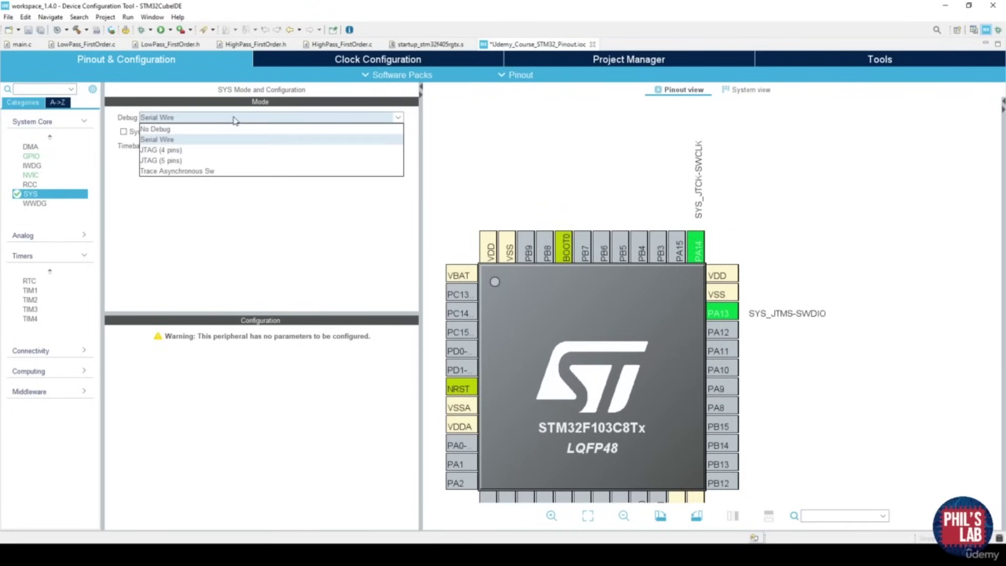
left_click(202, 172)
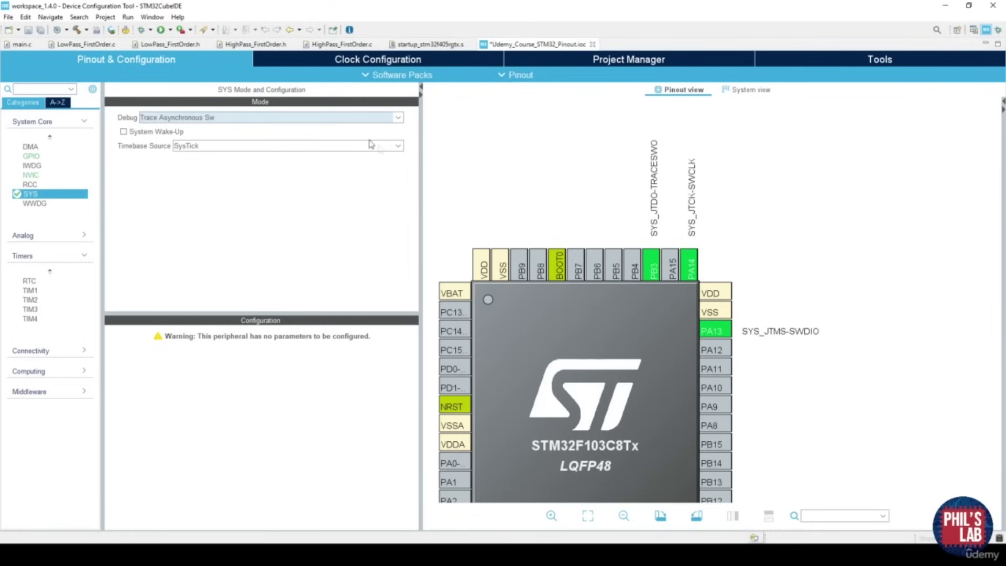
left_click(346, 118)
left_click(300, 140)
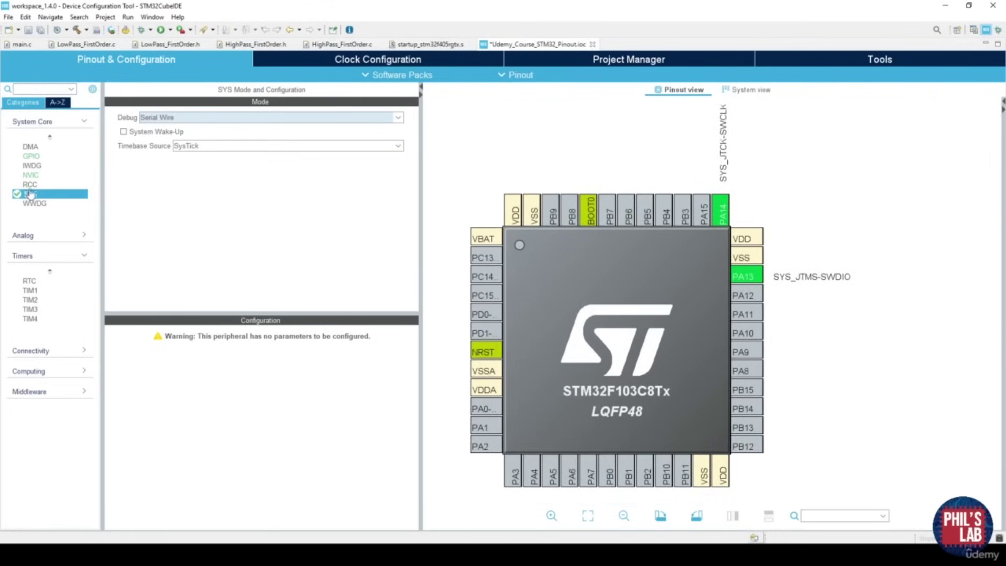
Set the RCC High Speed Clock (HSE) to Crystal/Ceramic Resonator
left_click(39, 186)
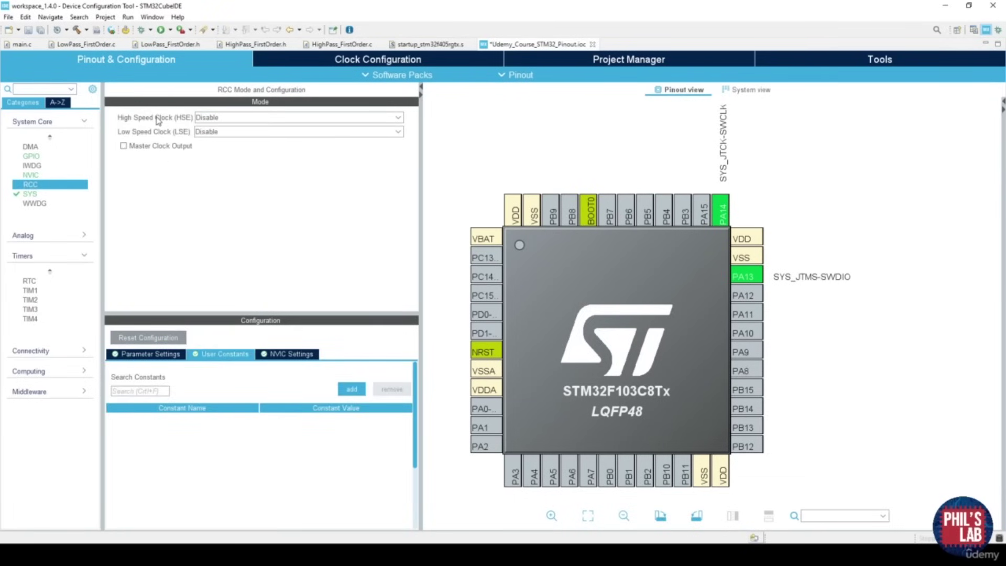
left_click(231, 119)
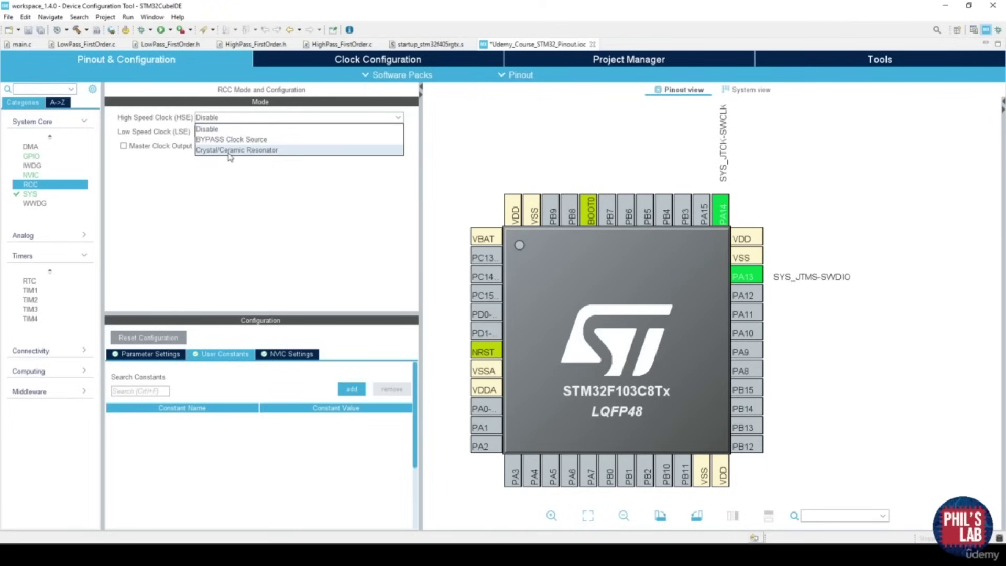
left_click(250, 151)
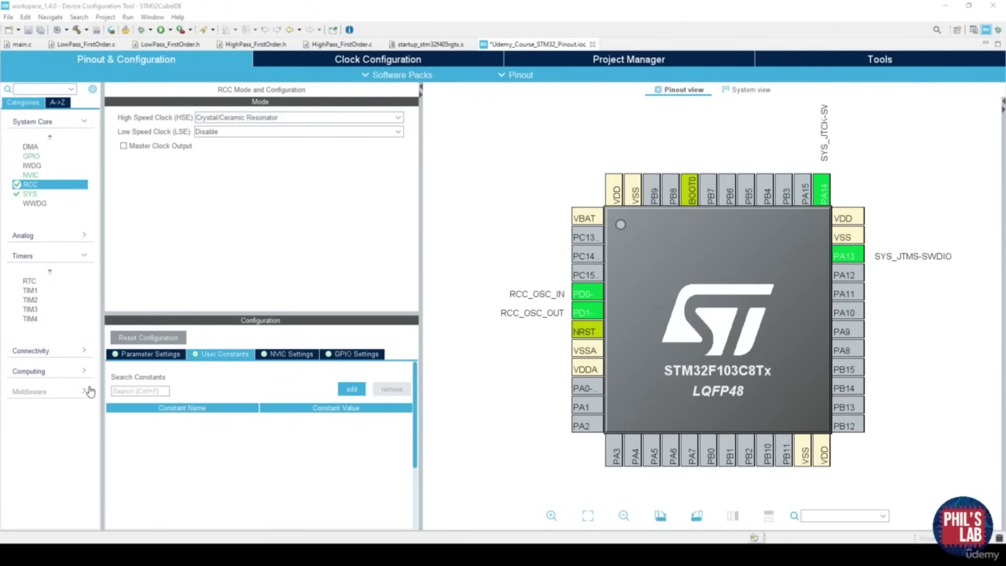
Enable Device (FS) mode for the USB peripheral under Connectivity
left_click(79, 354)
left_click(30, 451)
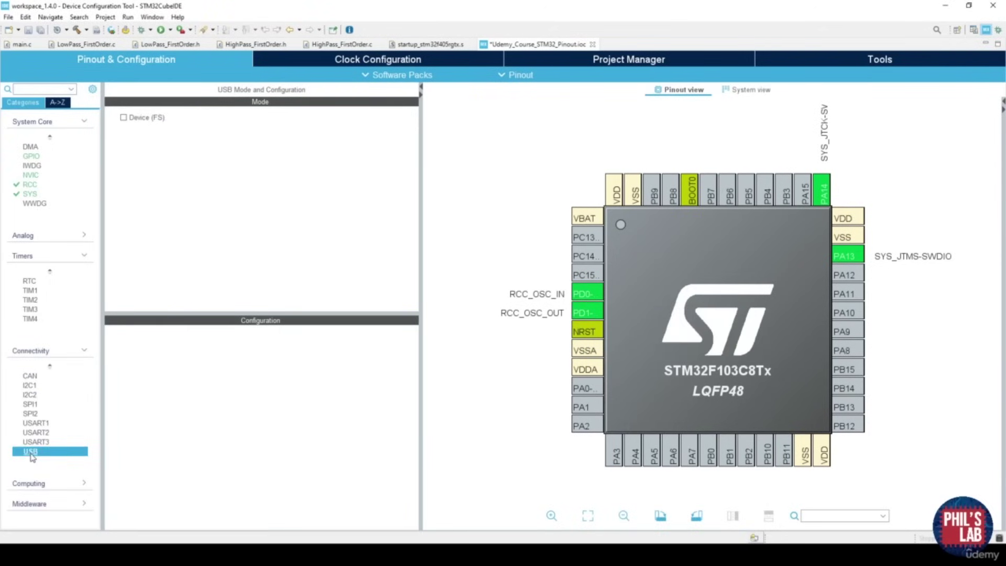
left_click(124, 119)
left_click_drag(752, 311, 655, 303)
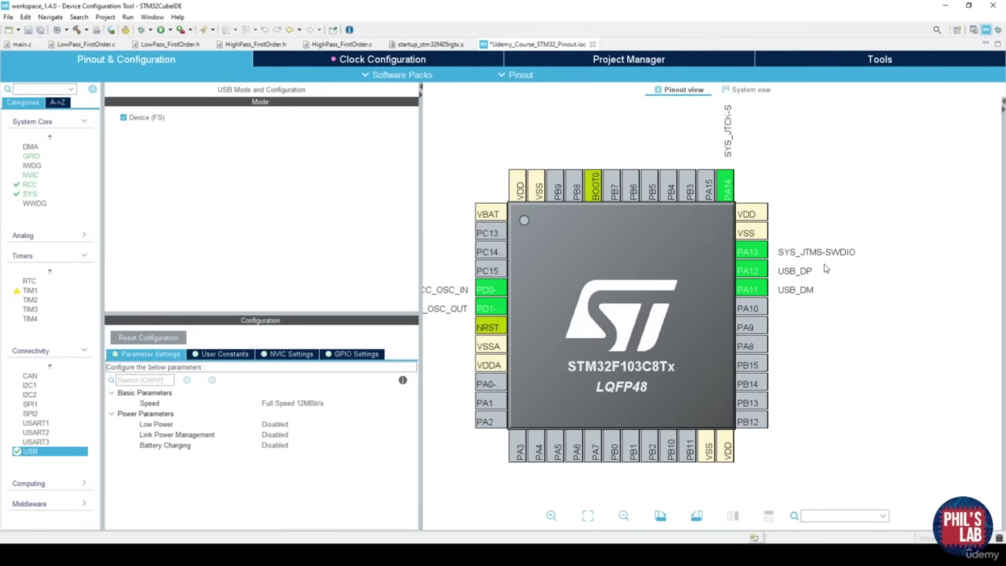
Review the USB_DEVICE middleware's class options for the FS IP, leaving the class disabled
left_click(81, 505)
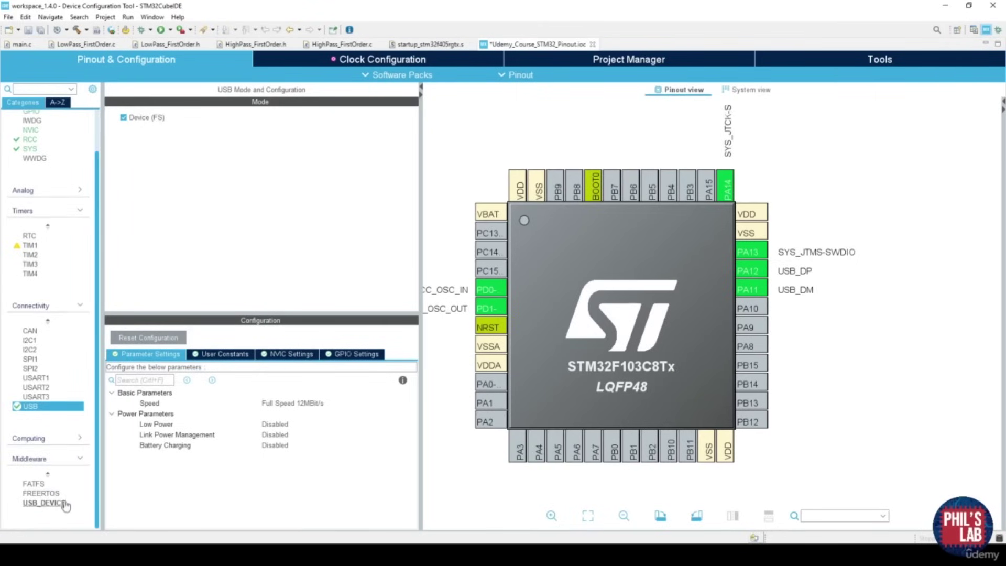
left_click(47, 503)
left_click(229, 119)
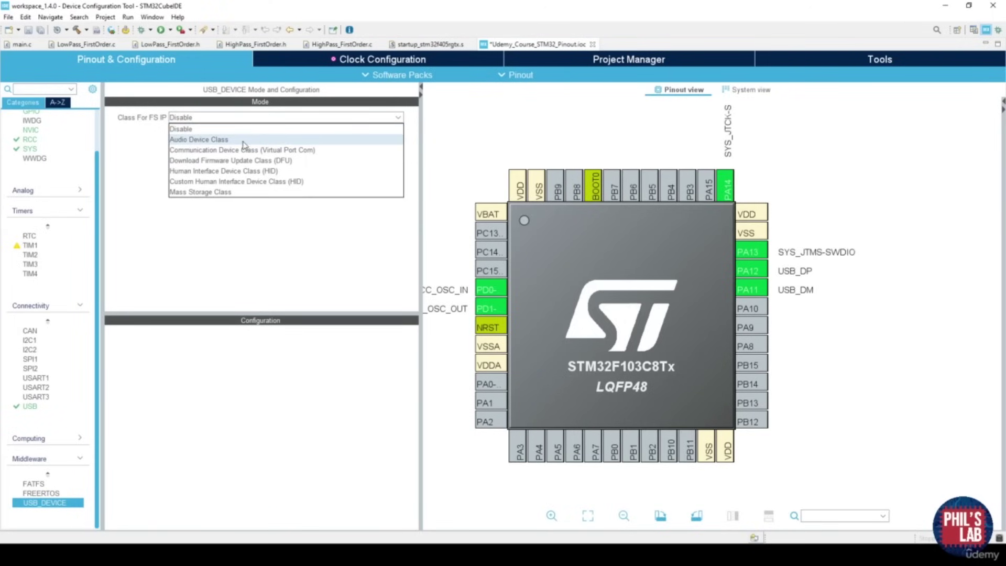
left_click(213, 232)
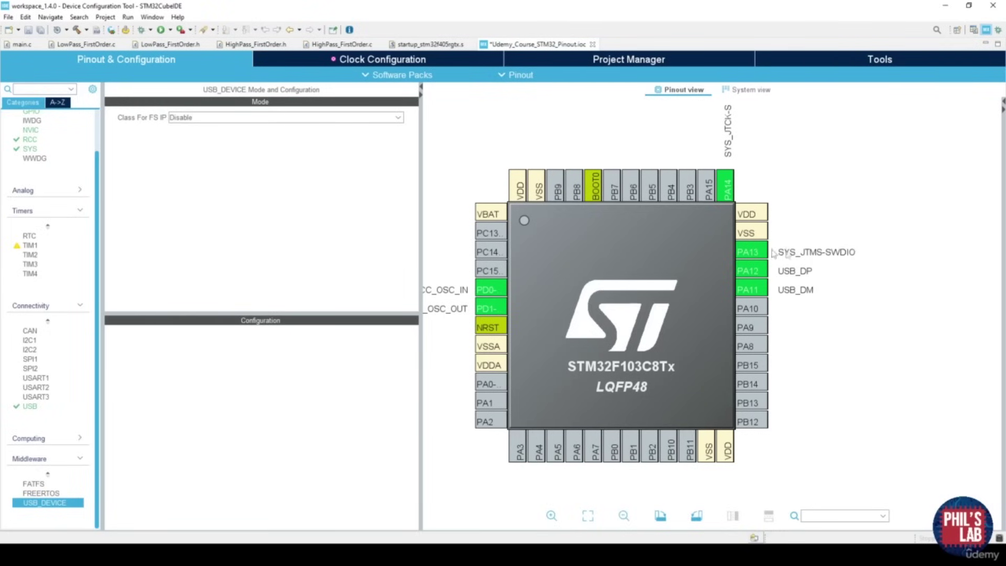
View the clock configuration and decline the automatic clock issues solver
left_click_drag(626, 254, 655, 257)
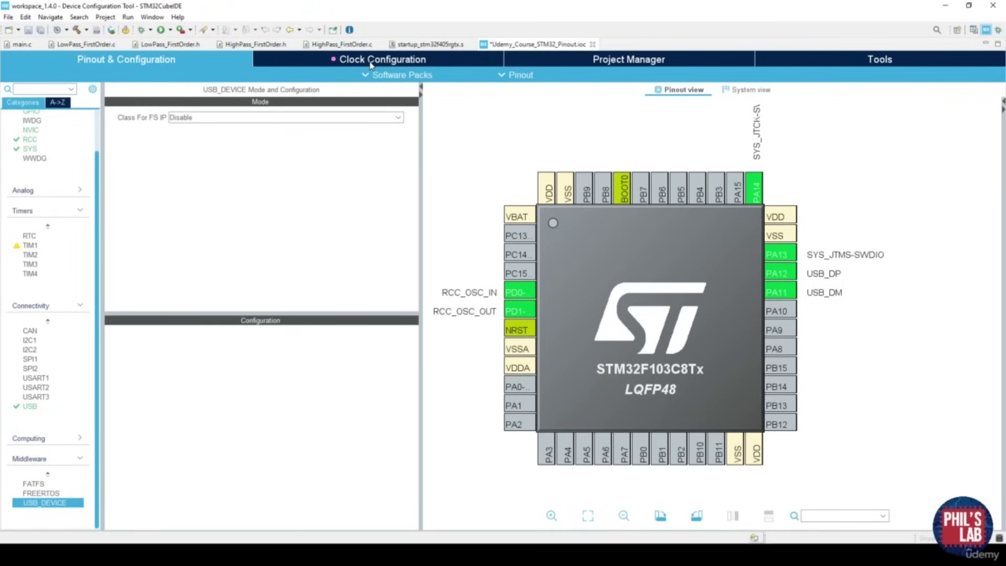
left_click(391, 63)
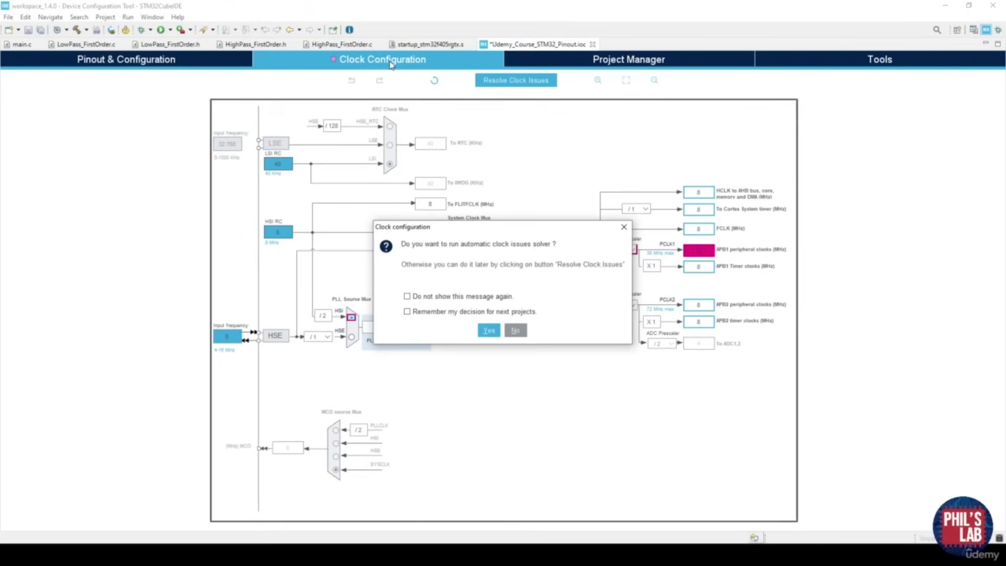
left_click(515, 331)
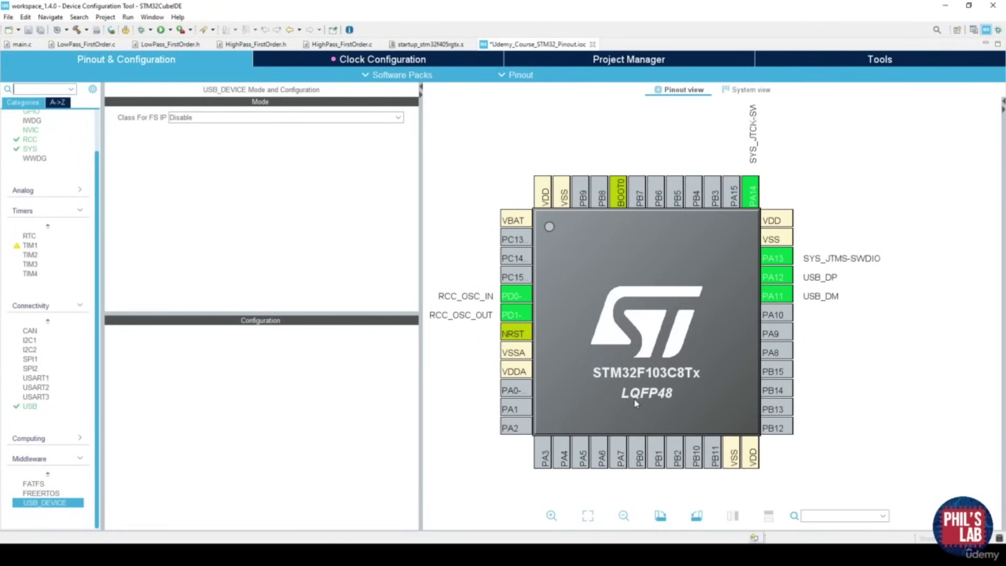
Set the USART1 peripheral to Asynchronous mode
left_click(35, 377)
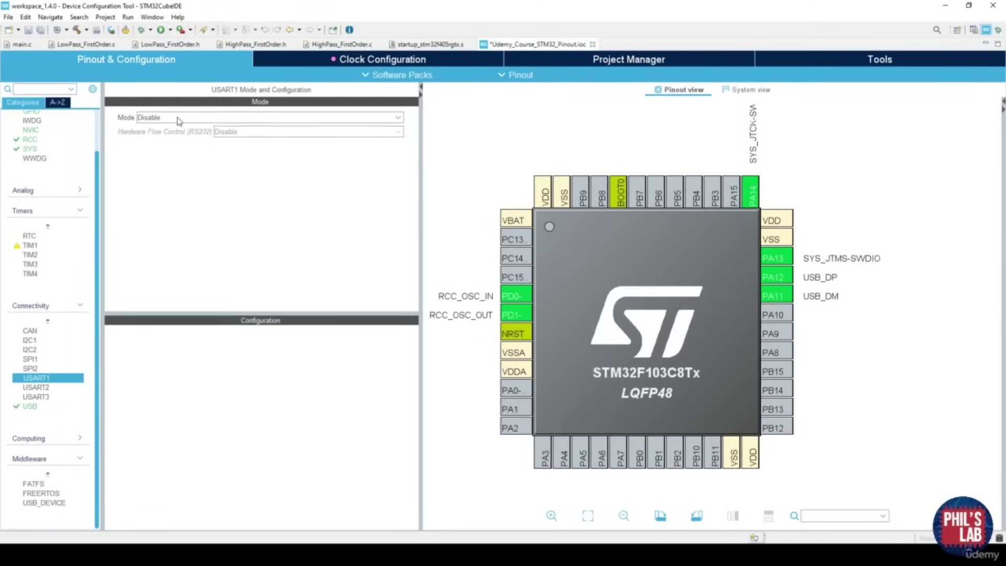
left_click(178, 118)
left_click(174, 139)
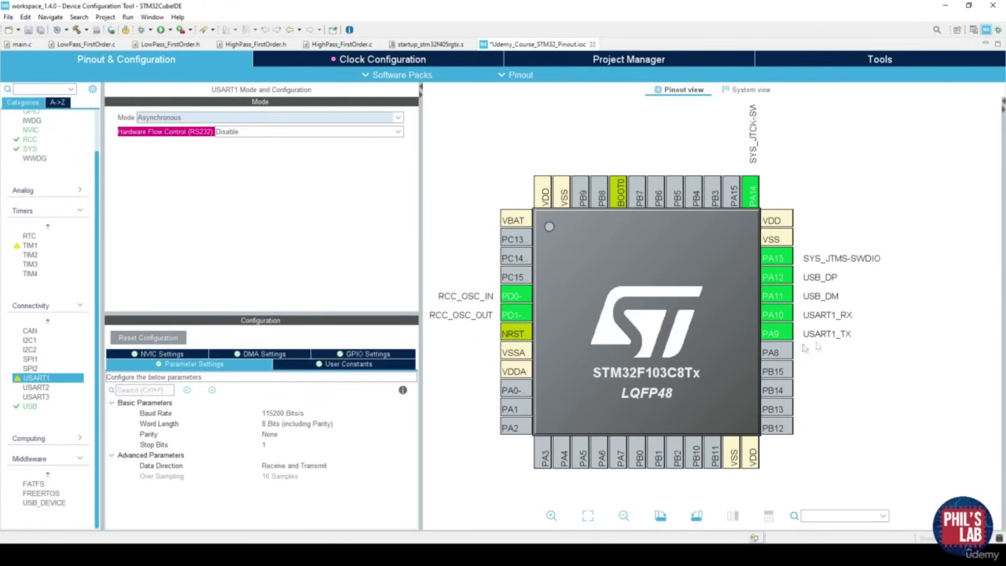
Set the USART1 peripheral's mode back to Disable
left_click(220, 118)
left_click(211, 130)
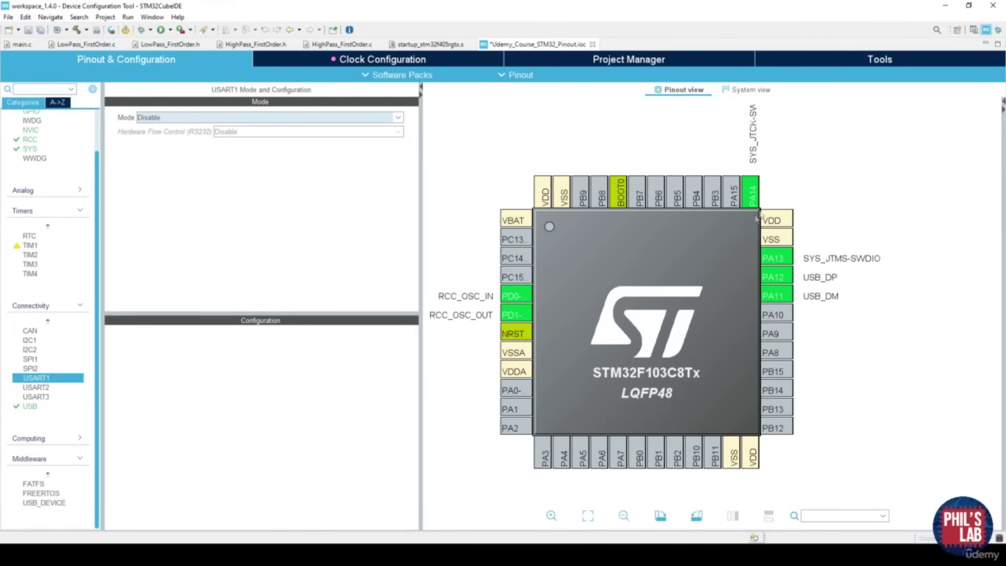
left_click_drag(786, 192, 764, 225)
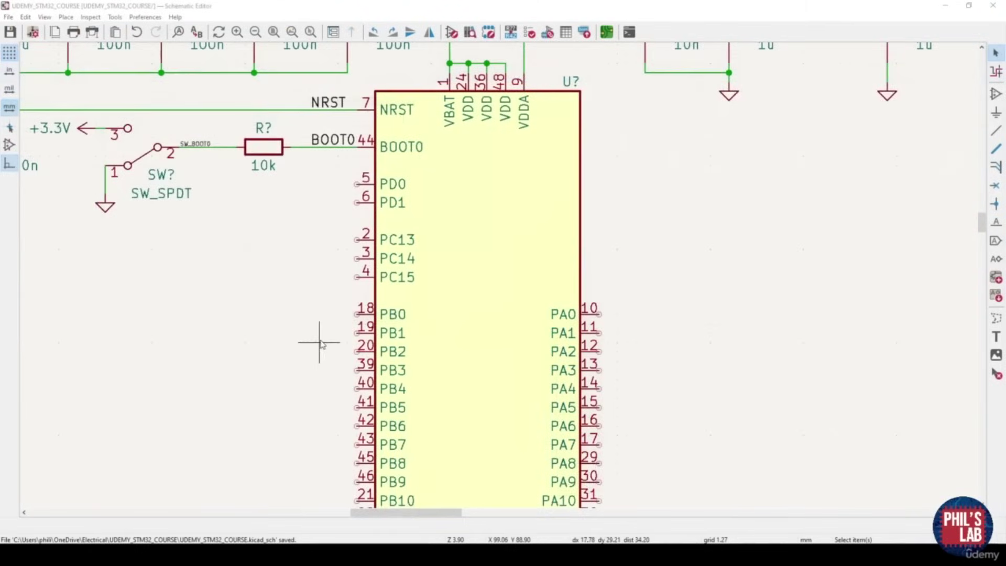
Switch to the KiCad schematic and add the HSE_IN net label for the microcontroller's PD0 pin
middle_click_drag(321, 342, 341, 350)
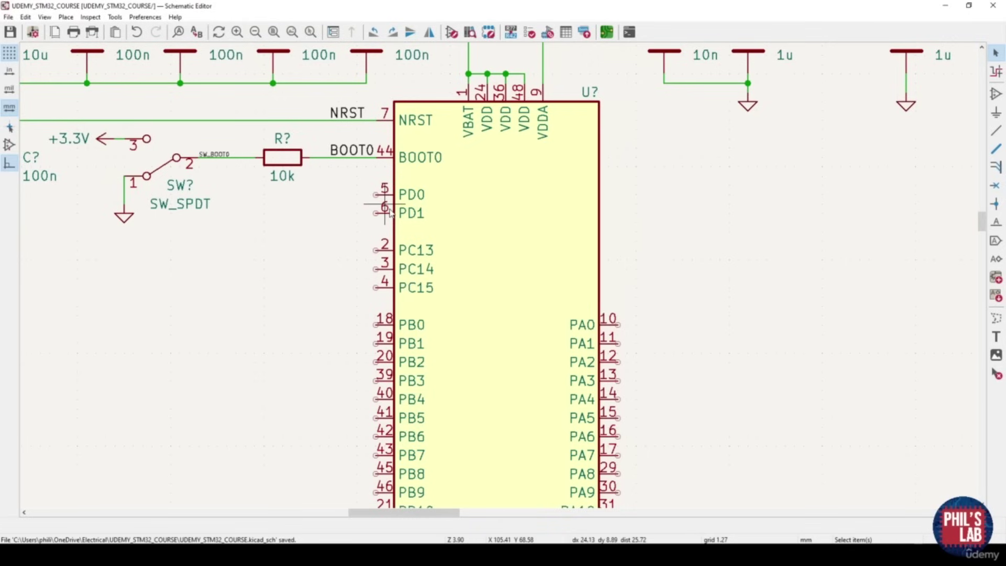
left_click(996, 222)
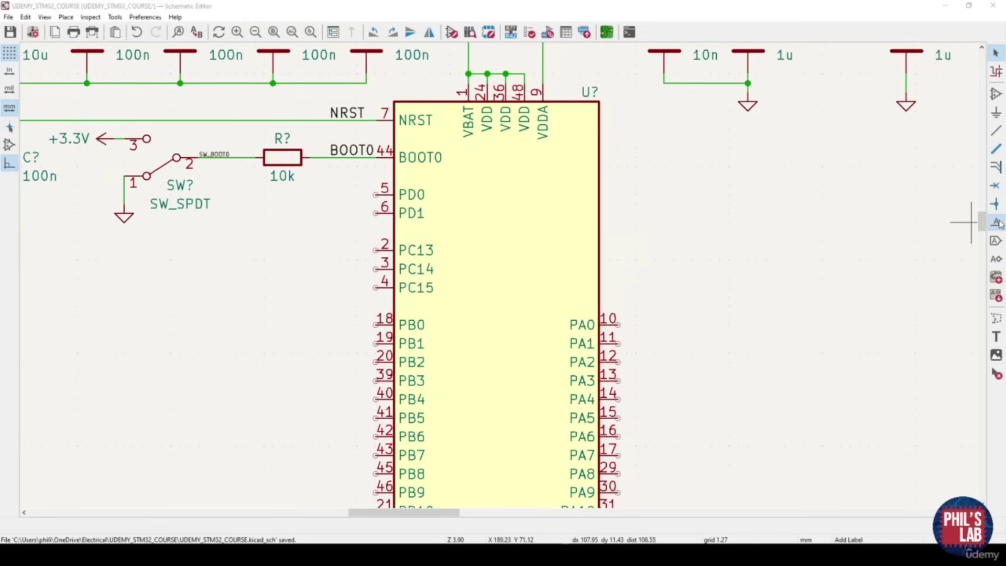
left_click(309, 224)
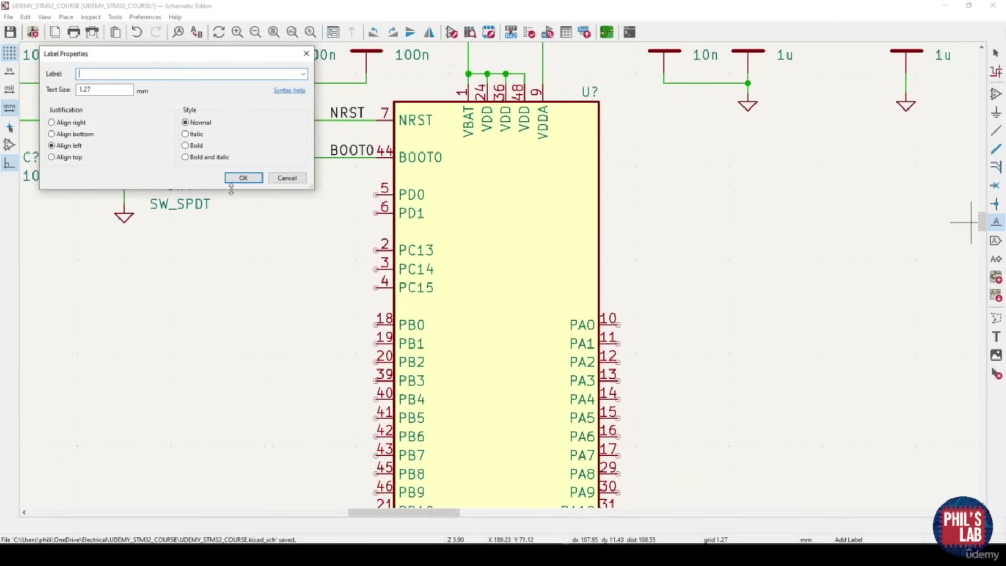
type("HSE")
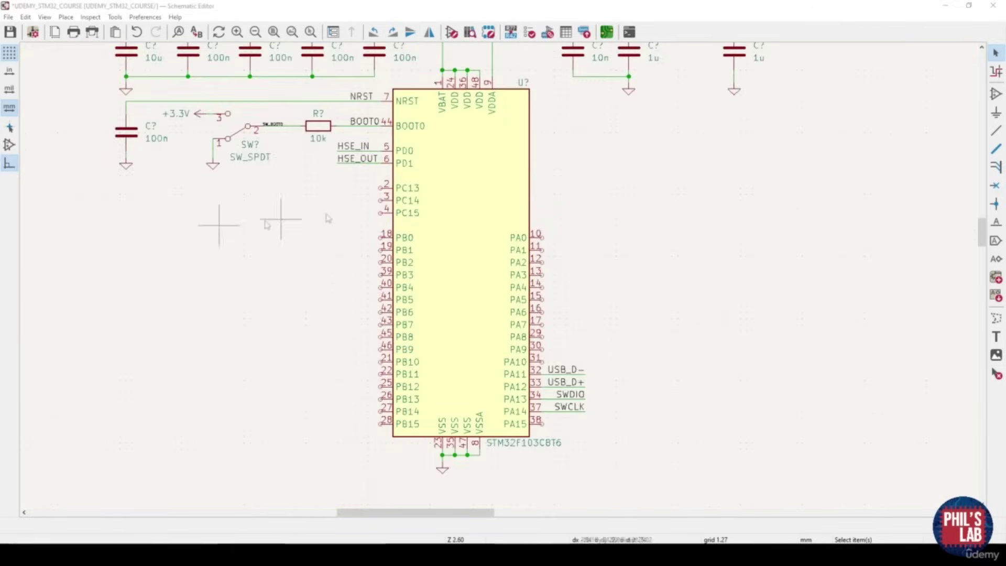
Review the USB_D-, USB_D+, SWDIO and SWCLK net labels on pins PA11 to PA14
middle_click_drag(430, 213, 412, 220)
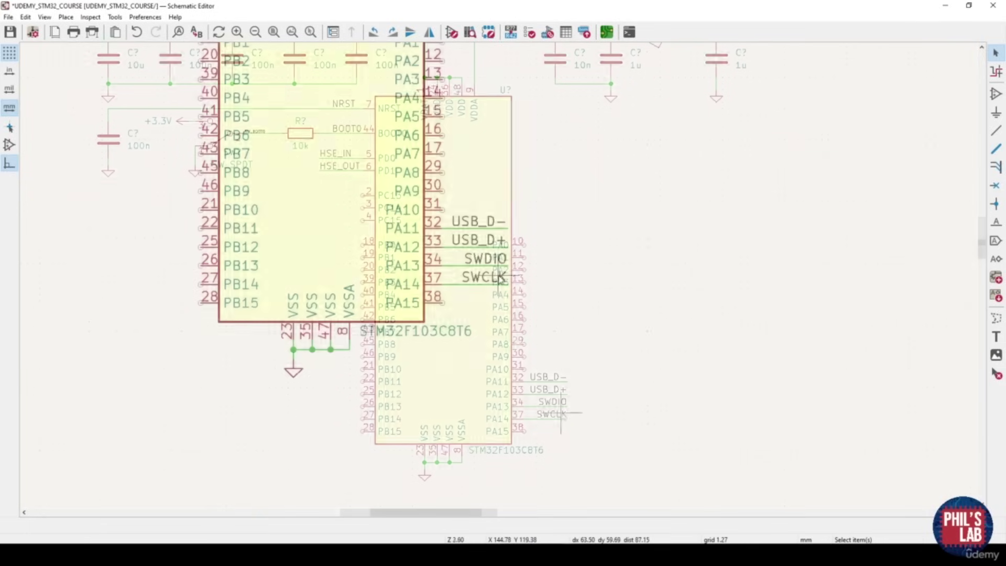
scroll(499, 276, "up", 1)
middle_click_drag(487, 248, 492, 316)
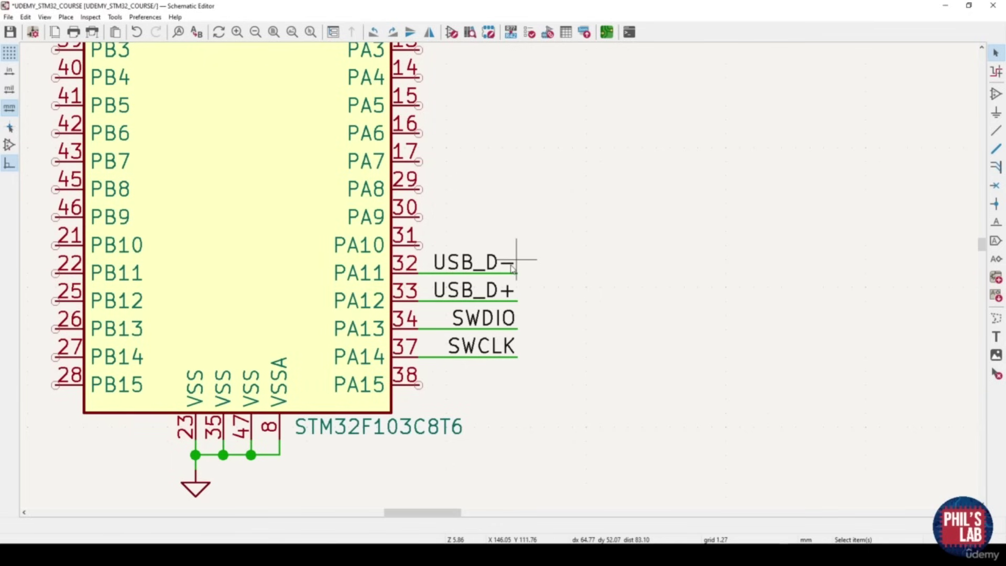
scroll(516, 258, "up", 3)
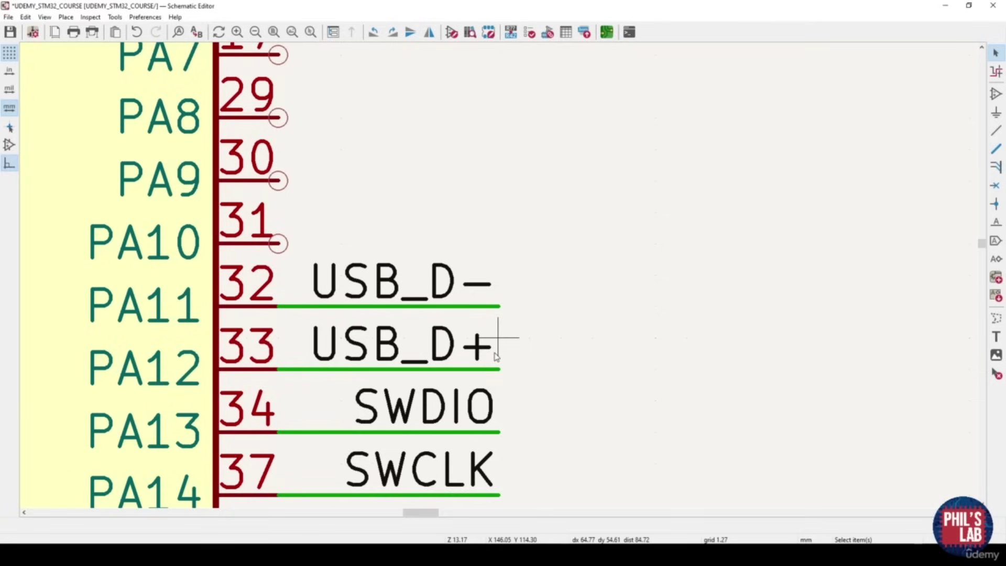
scroll(498, 348, "down", 5)
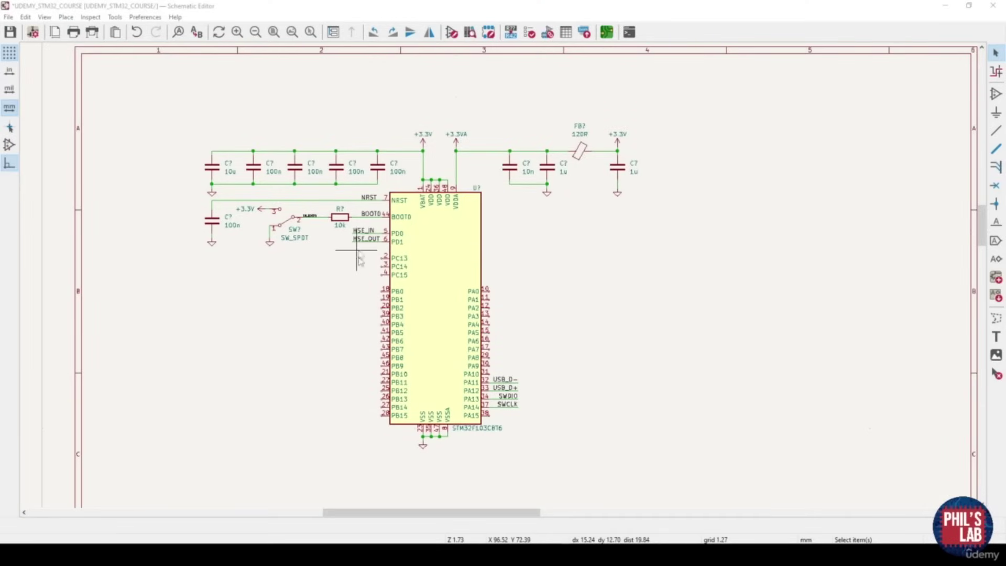
Place a Crystal_GND24 symbol in the free area below the BOOT0 switch
scroll(359, 289, "up", 1, "shift")
scroll(356, 288, "up", 7)
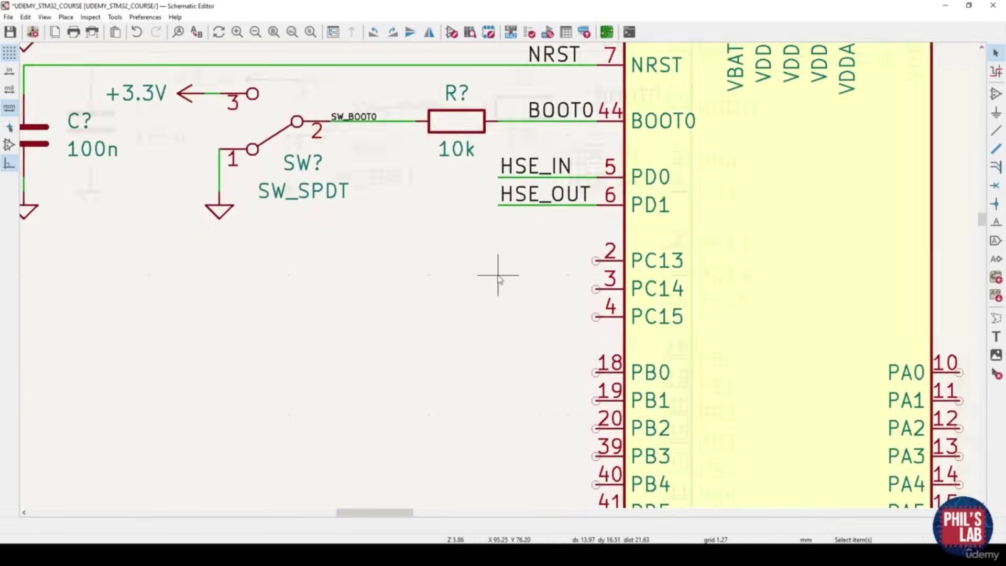
left_click(996, 94)
left_click(339, 128)
type("crystal")
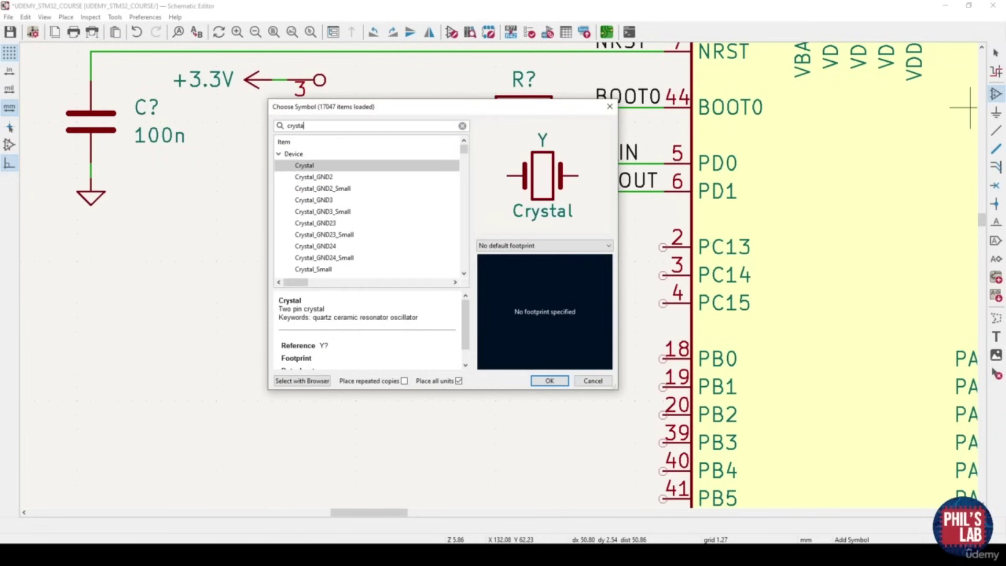
left_click(329, 248)
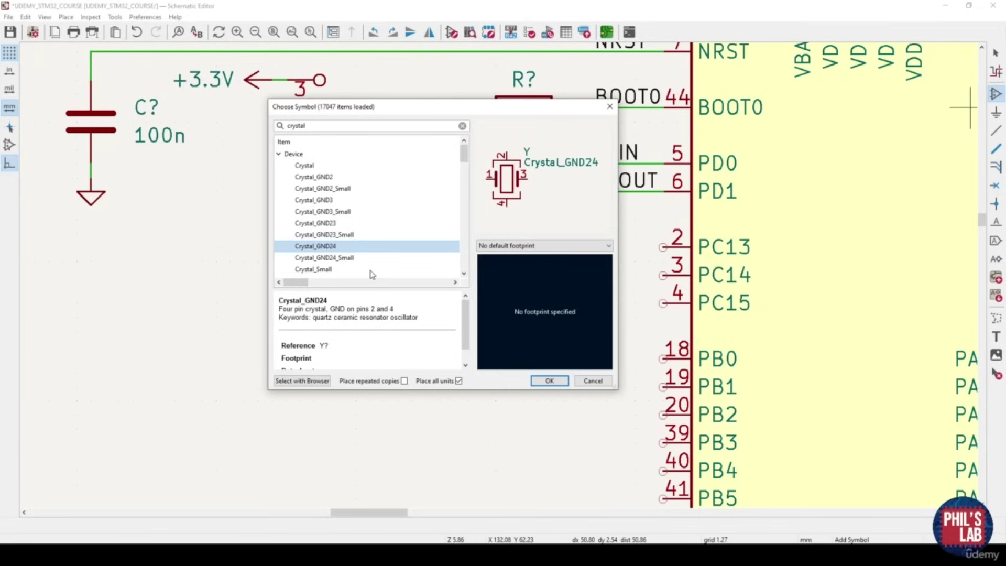
left_click_drag(617, 389, 730, 422)
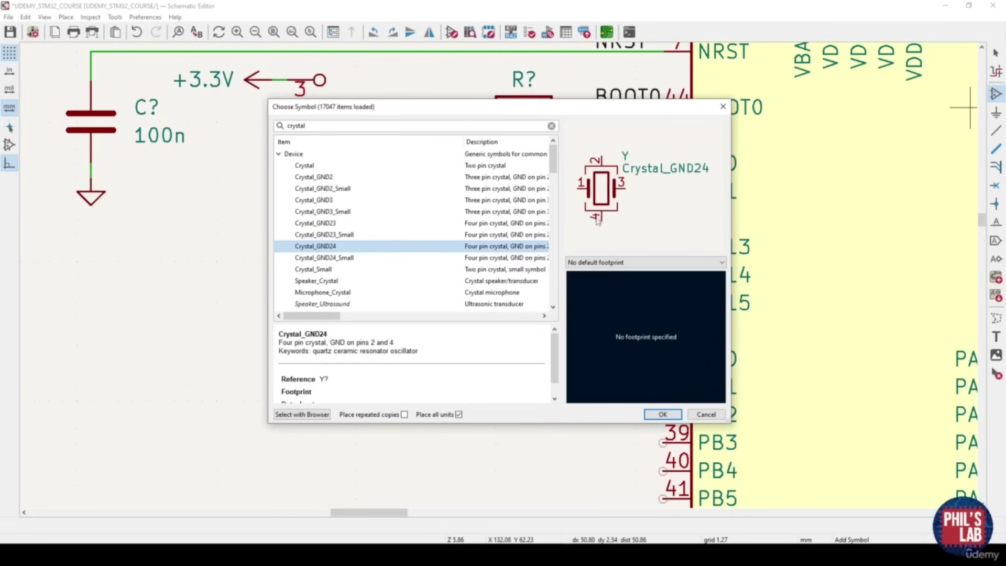
left_click(662, 414)
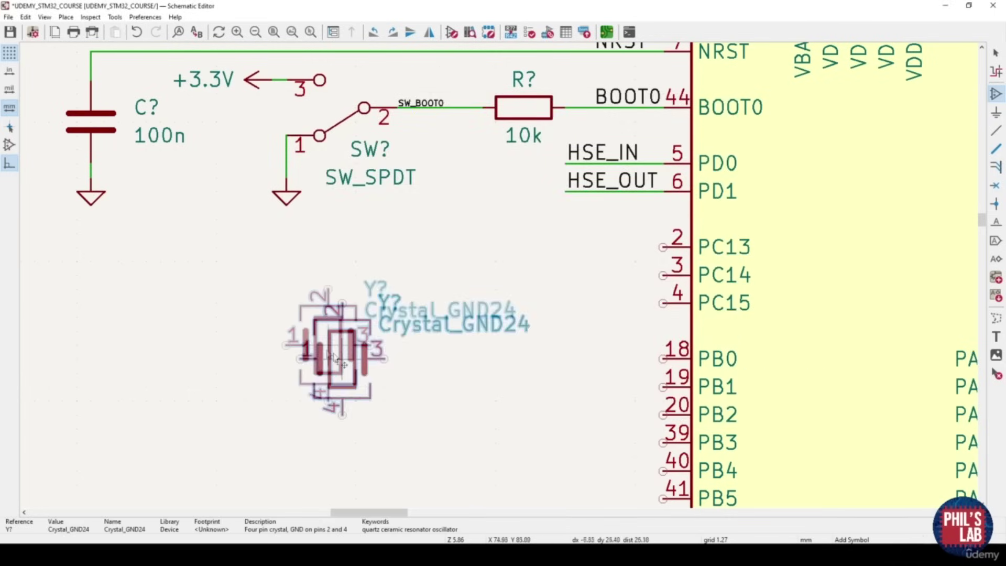
middle_click_drag(301, 363, 445, 340)
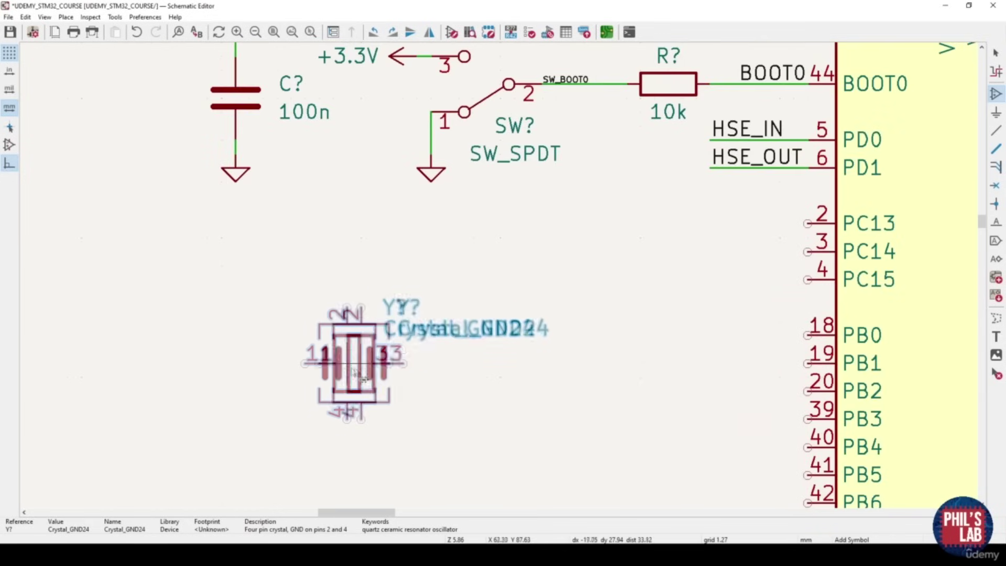
left_click(346, 363)
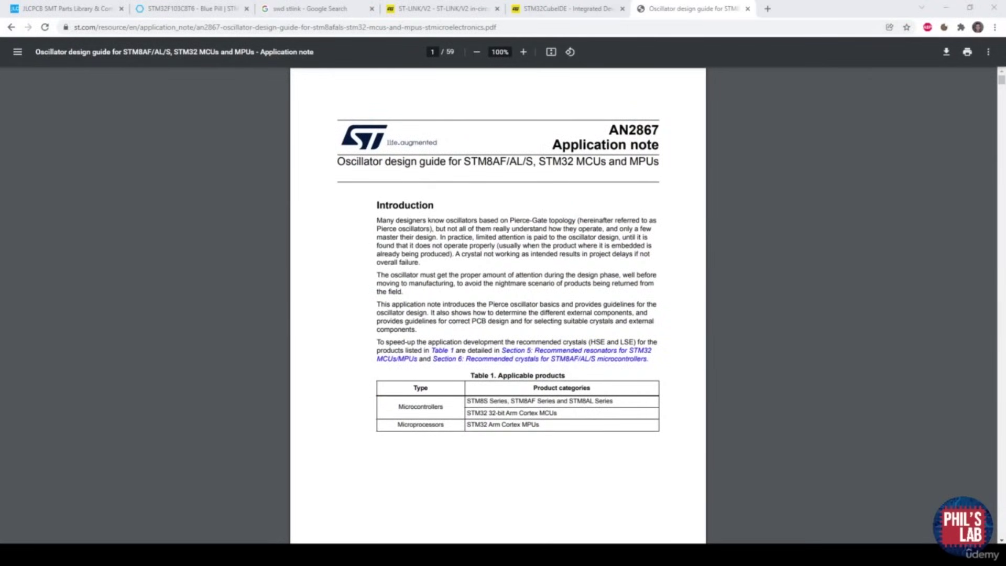
Switch to the browser, enlarge ST's AN2867 oscillator design guide to 150% and examine its title page
left_click(523, 52)
left_click(523, 52)
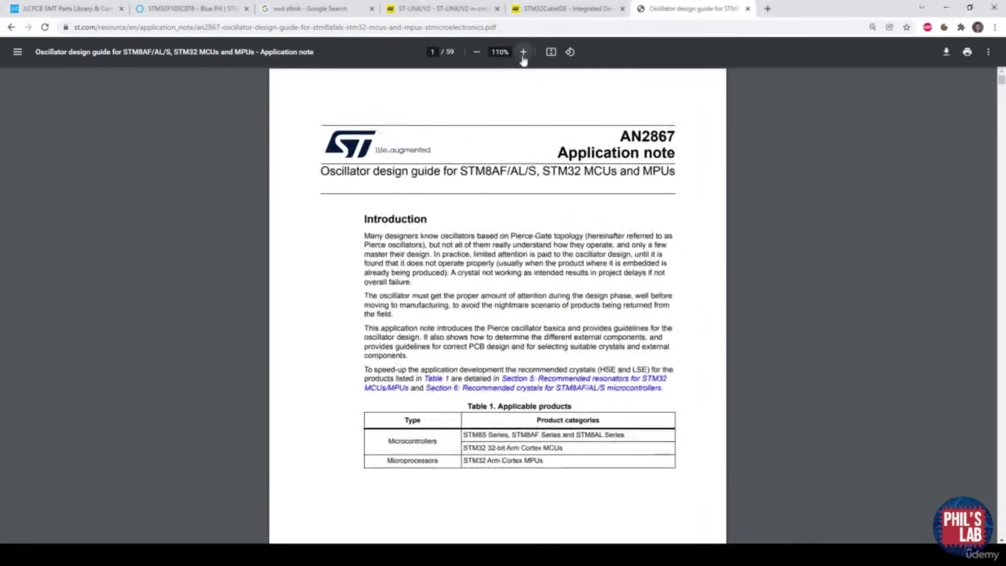
left_click(523, 52)
left_click_drag(664, 161, 740, 161)
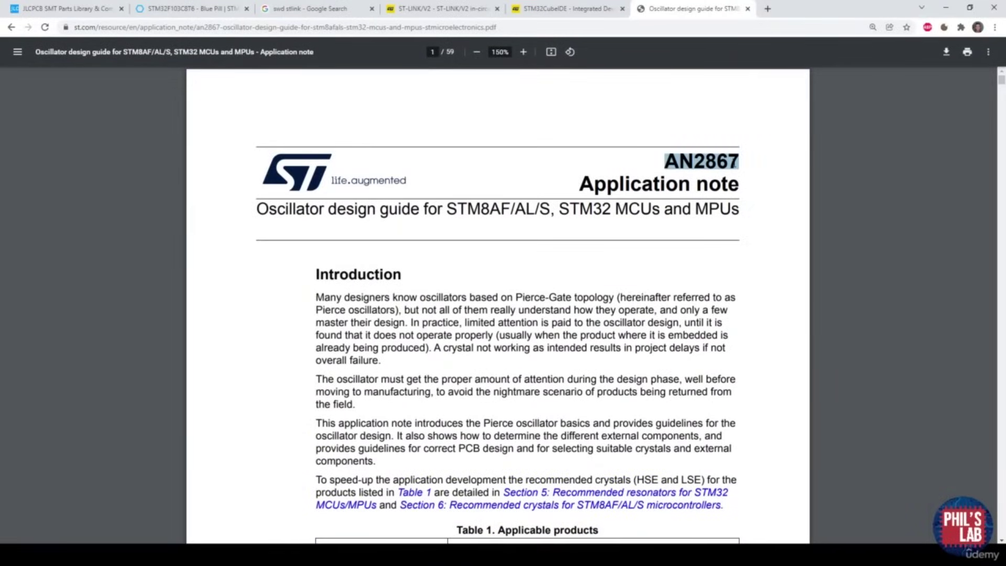
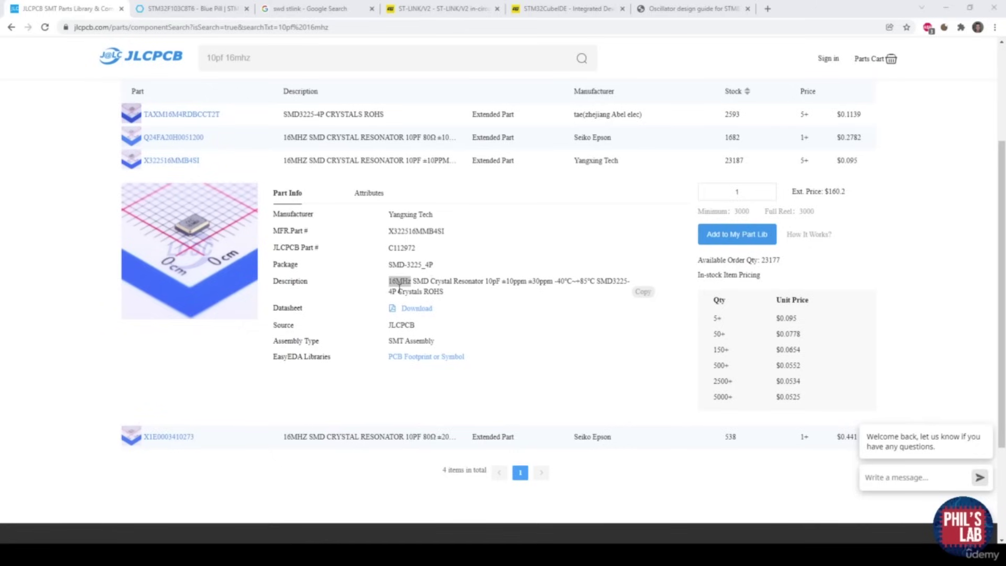
Examine the load capacitance and package in the JLCPCB description of the X322516MMB4SI crystal
left_click_drag(503, 283, 490, 284)
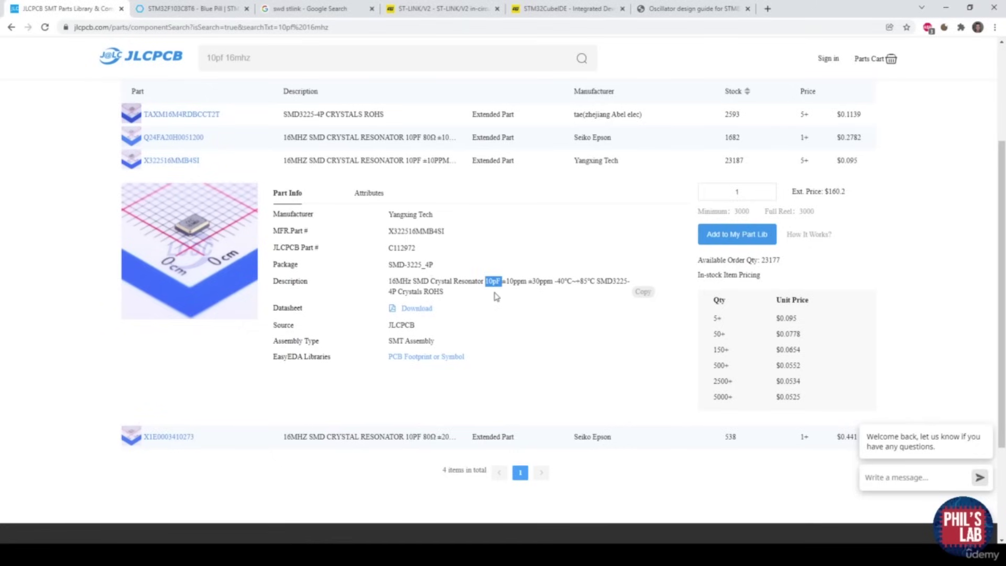
left_click_drag(597, 282, 629, 282)
left_click_drag(500, 282, 487, 282)
Back in the KiCad schematic, set the crystal's value to 16MHz and move its value and reference texts closer to the symbol
left_click(167, 535)
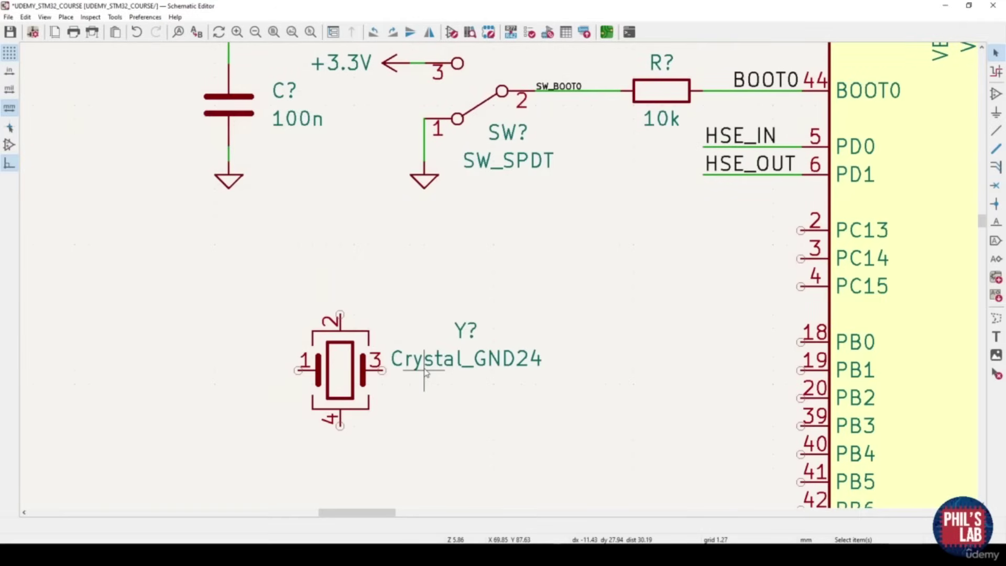
double_click(426, 371)
type("16M")
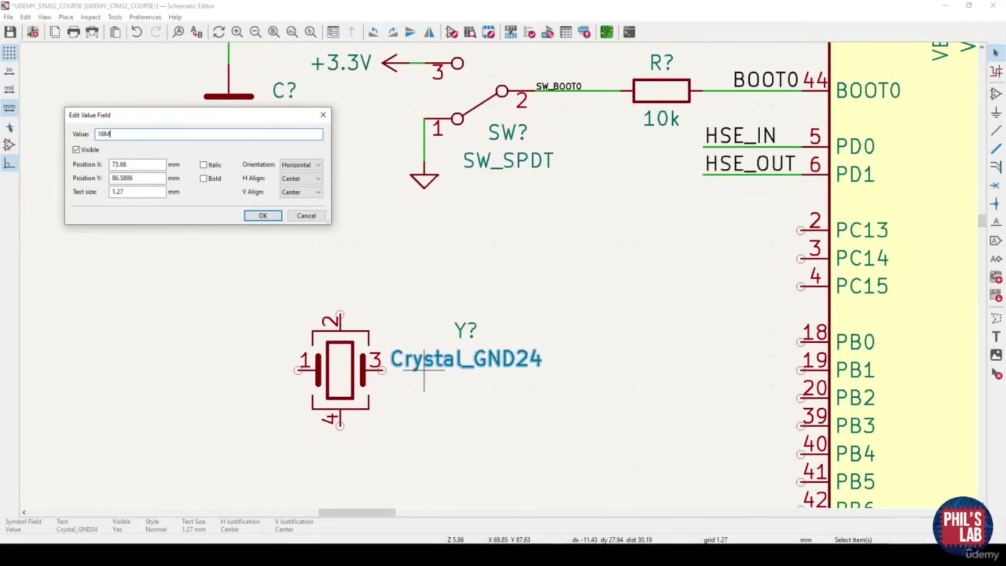
key("Return")
left_click_drag(423, 364, 410, 399)
left_click_drag(421, 331, 386, 329)
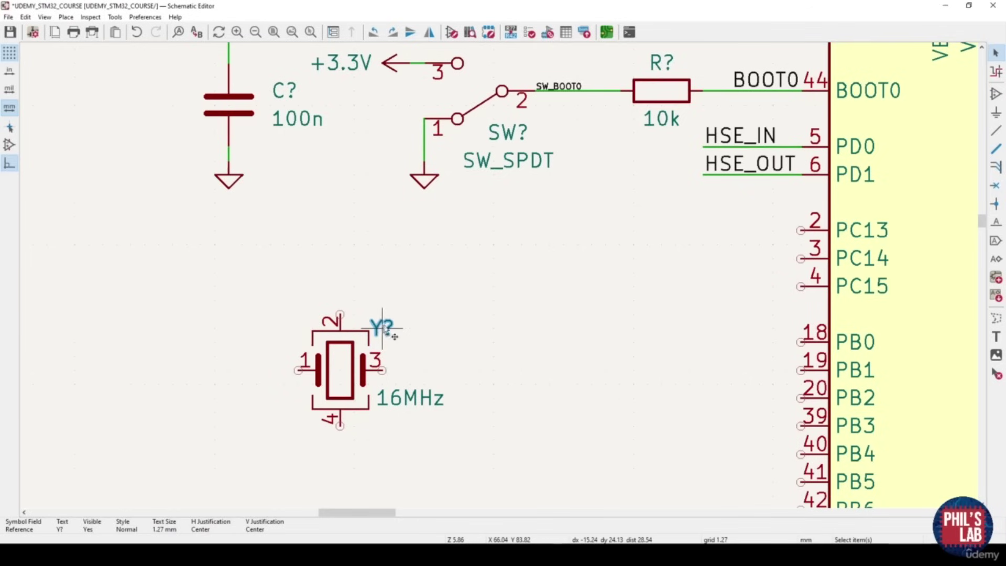
Wire the crystal's pin 3 to the HSE_OUT net at PD1
scroll(384, 335, "down", 1)
left_click(381, 349)
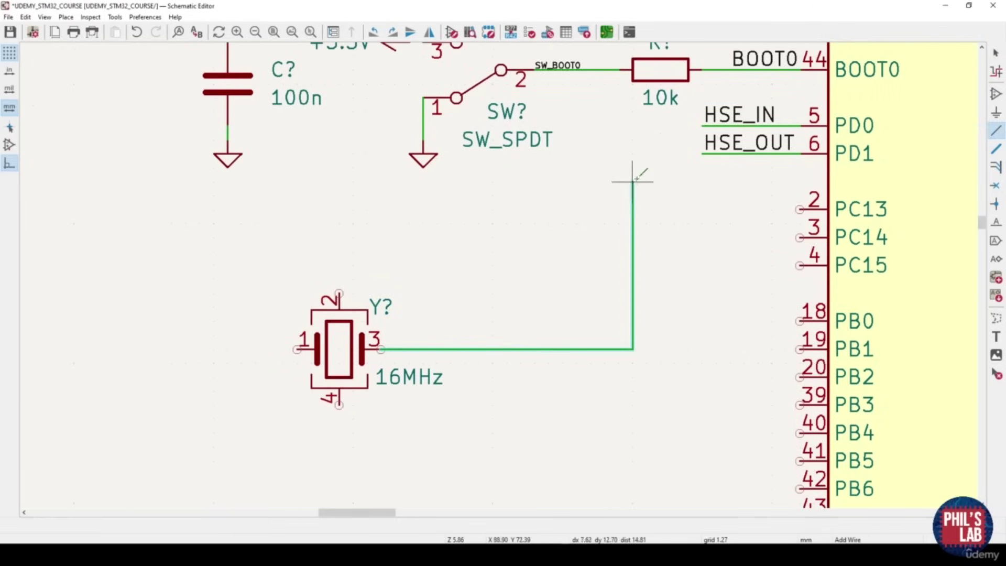
left_click(660, 154)
left_click(703, 153)
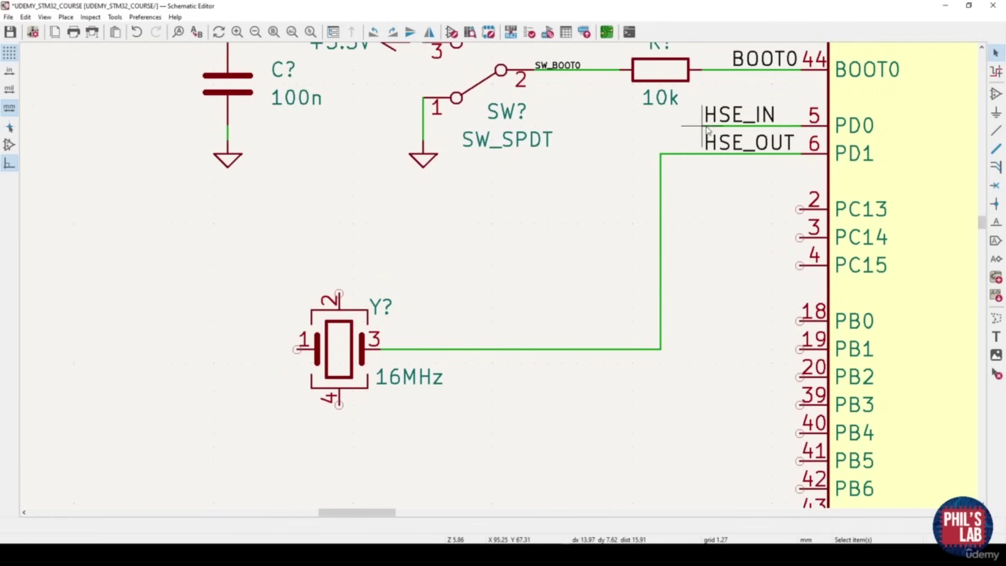
Wire the HSE_IN net at PD0 around the crystal to its pin 1
left_click(702, 126)
left_click(619, 251)
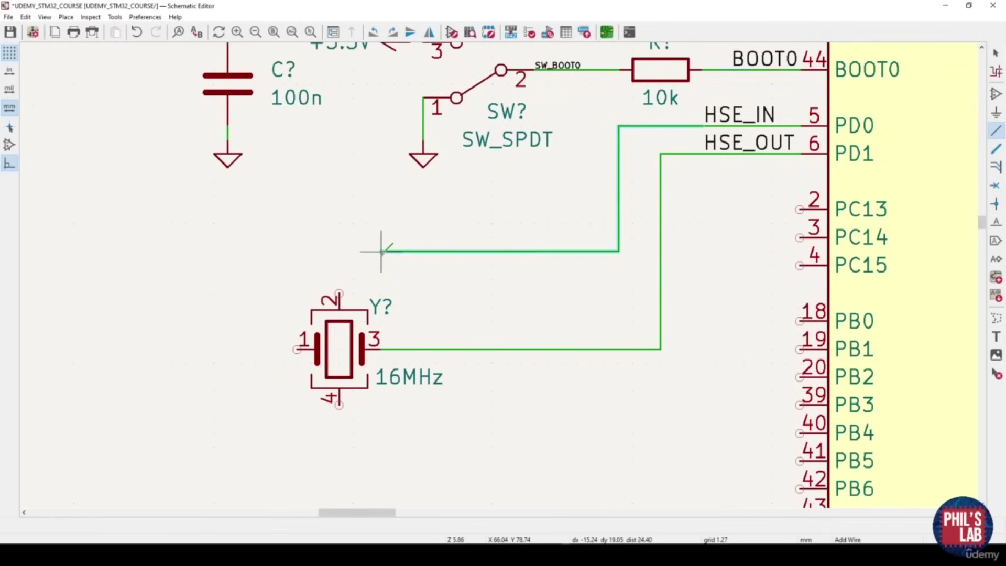
left_click(214, 349)
left_click(297, 348)
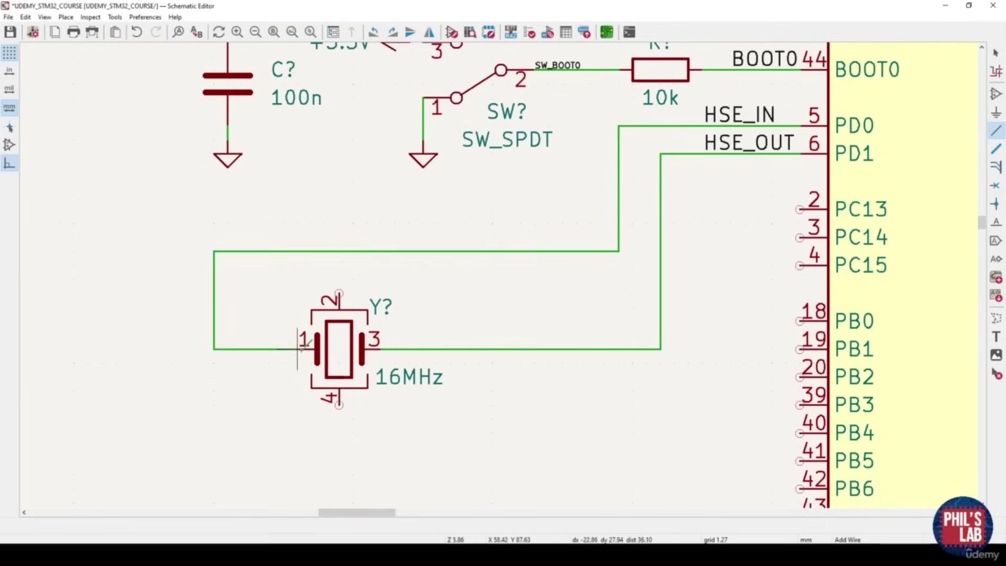
key("Escape")
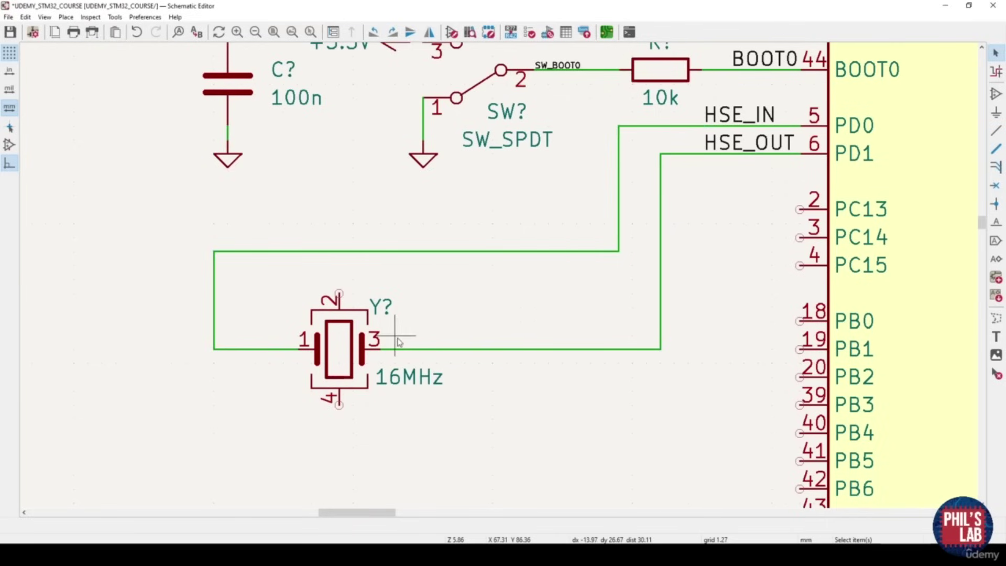
Wire the crystal's ground pins 2 and 4 together around the side of pin 1
middle_click_drag(397, 338, 450, 296)
key("w")
left_click(336, 237)
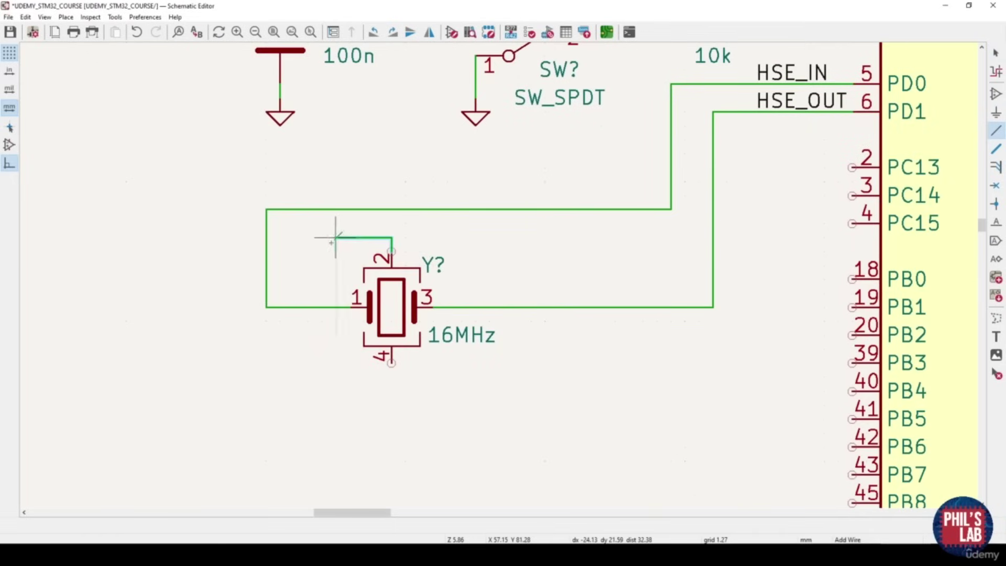
left_click(335, 376)
left_click(392, 363)
key("Escape")
Examine the Pierce oscillator circuitry in AN2867 Figure 5 and compare it with the crystal and load capacitor circuit in the KiCad schematic
left_click_drag(469, 172, 477, 108)
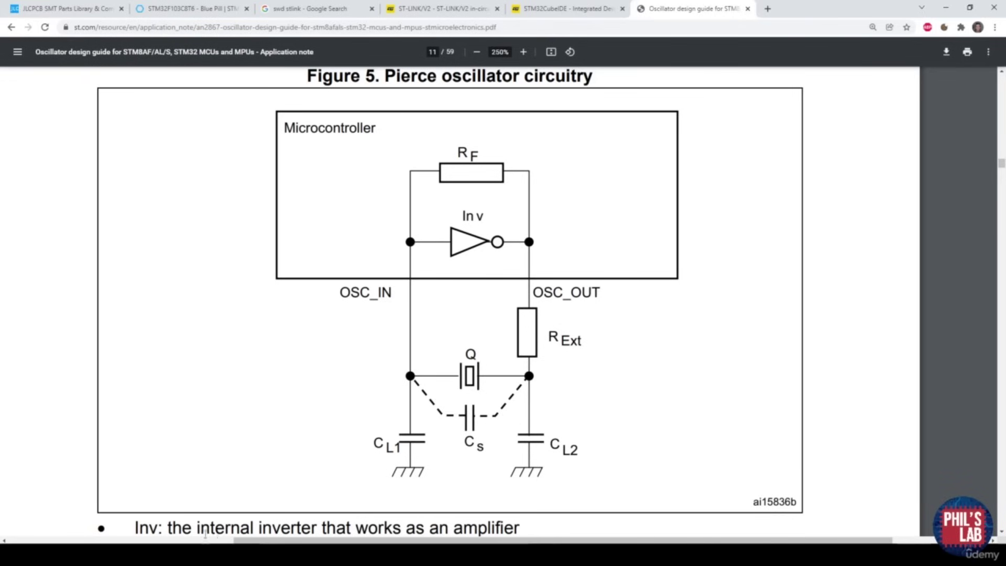
left_click(170, 556)
left_click(228, 509)
middle_click_drag(503, 413, 455, 428)
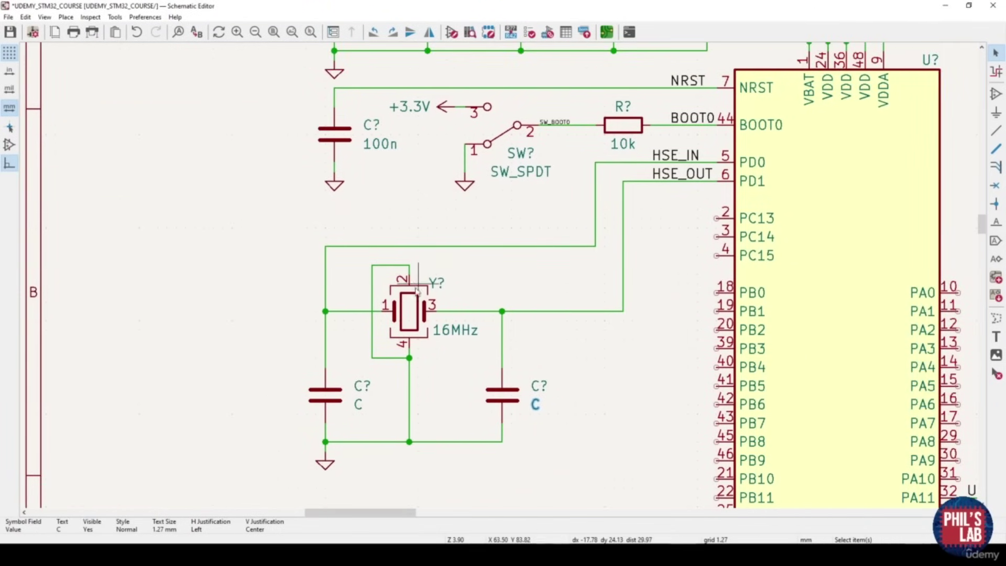
left_click(598, 369)
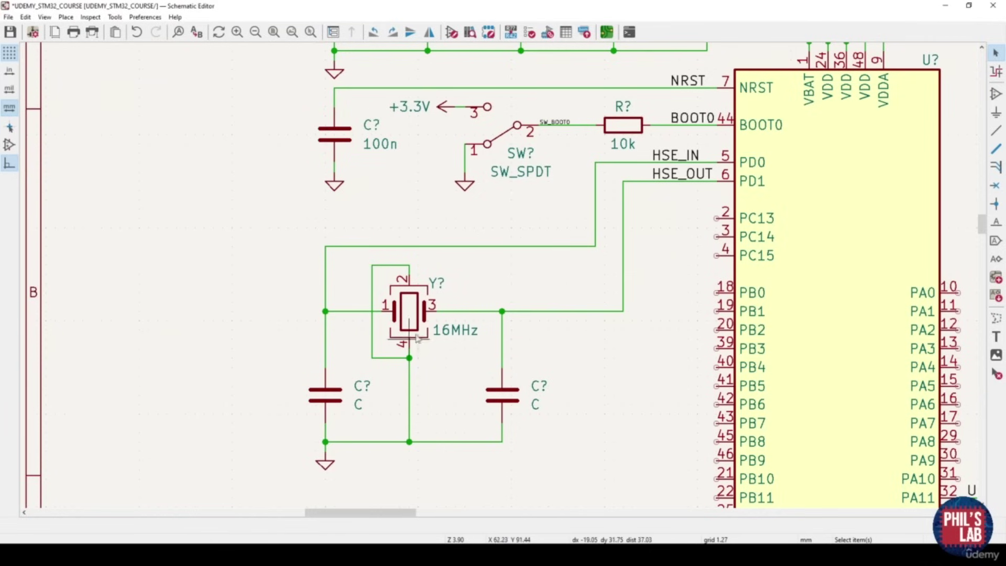
scroll(420, 316, "up", 2)
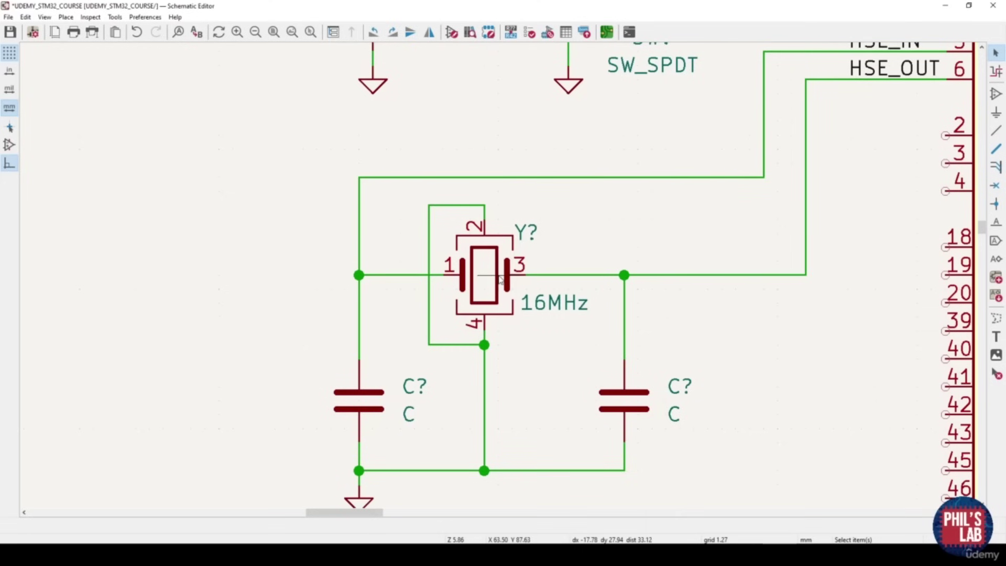
middle_click_drag(513, 283, 475, 288)
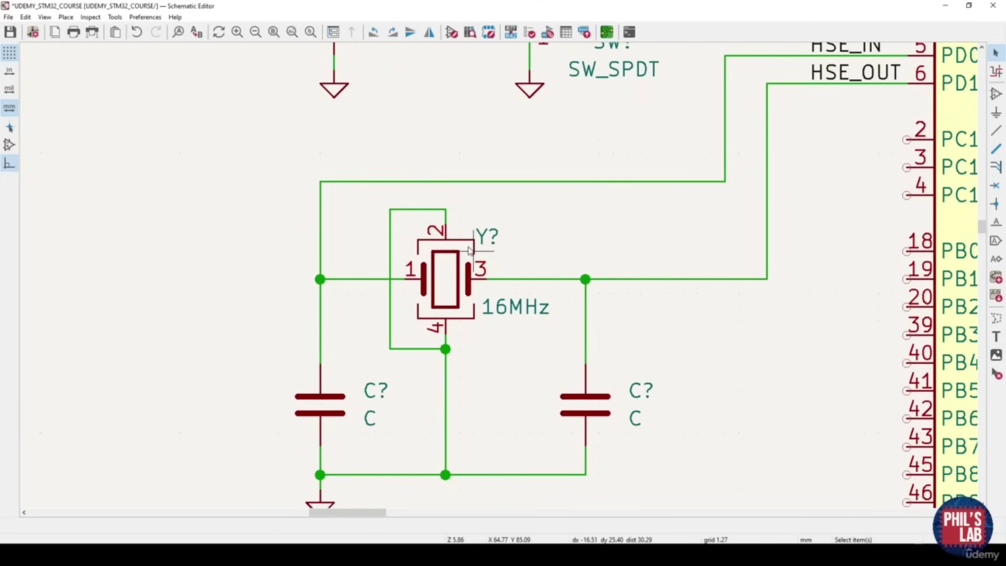
Set the values of both crystal load capacitors to 10p
middle_click_drag(487, 349, 440, 355)
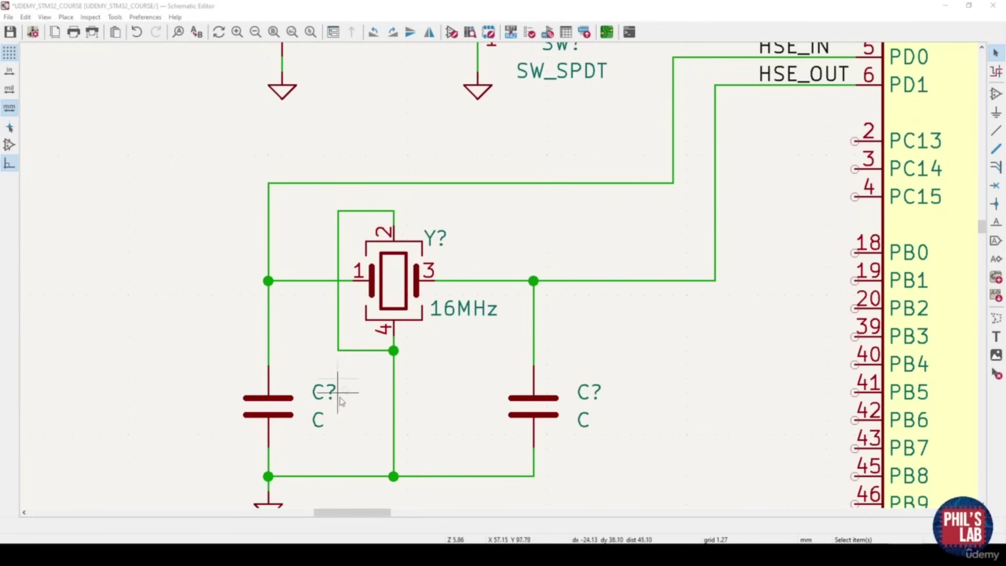
double_click(324, 420)
type("10p")
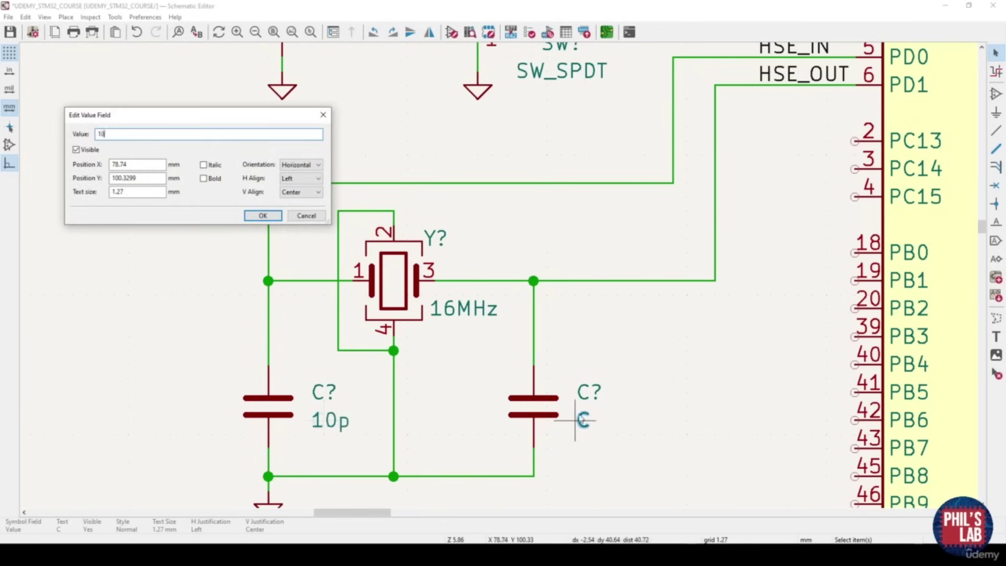
key("Return")
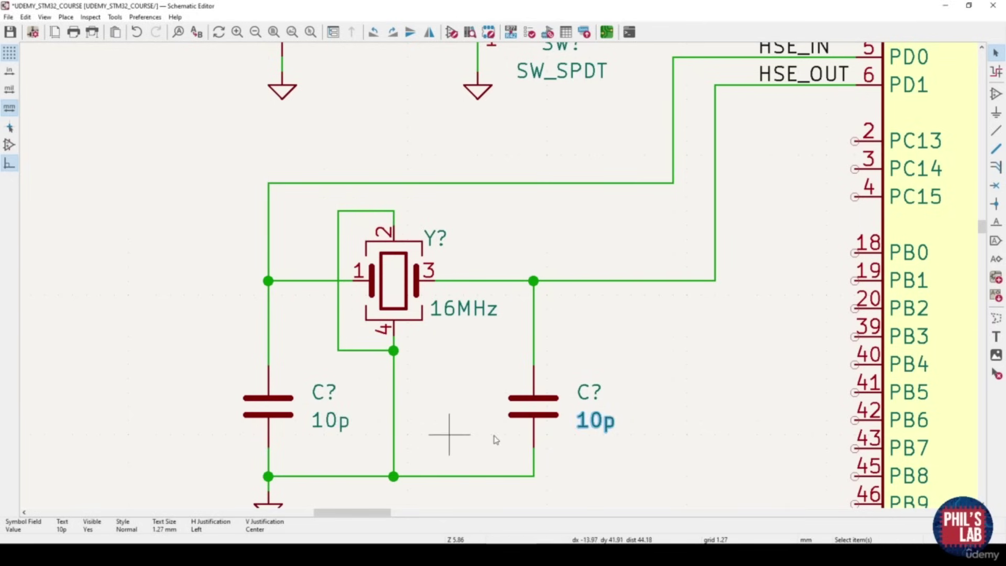
left_click(490, 360)
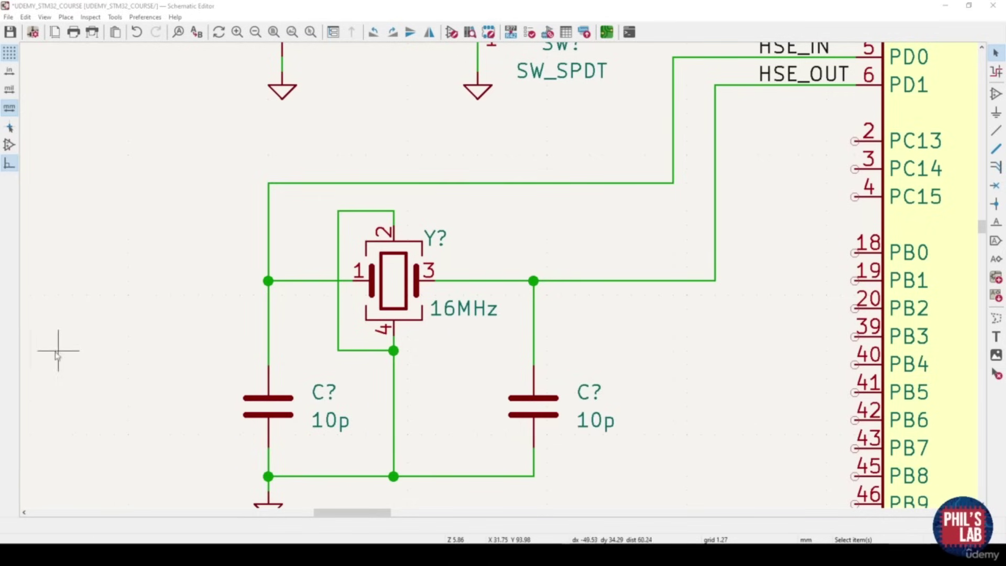
Search the symbol library for usb and pick the USB_B_Micro connector for placement
scroll(419, 351, "down", 1)
middle_click_drag(498, 276, 421, 349)
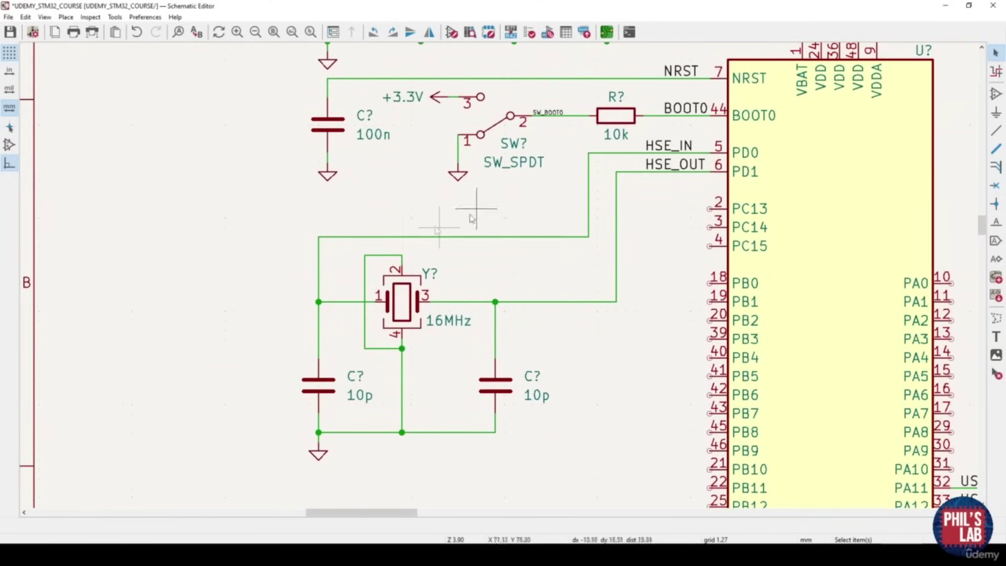
middle_click_drag(719, 378, 677, 387)
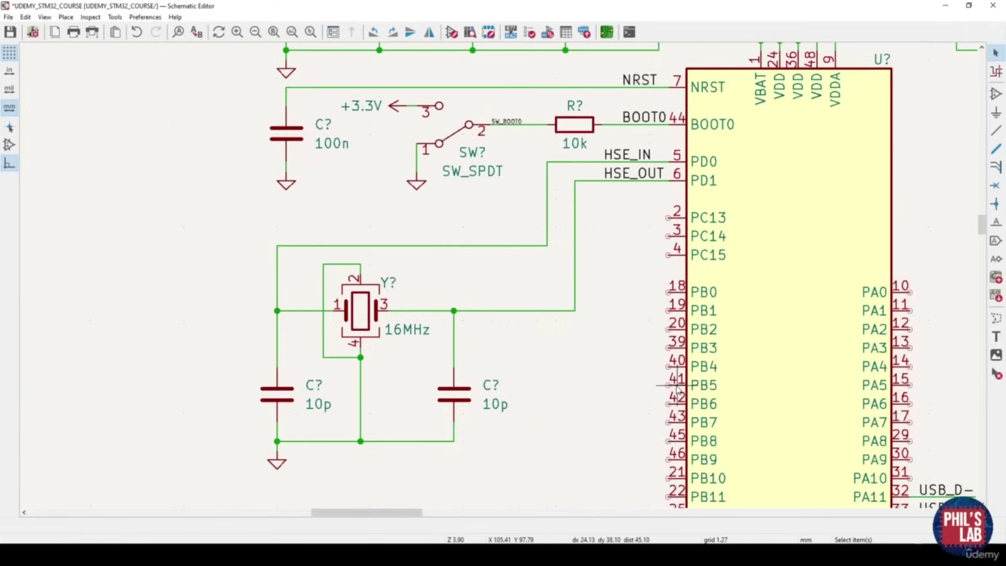
scroll(677, 386, "down", 2)
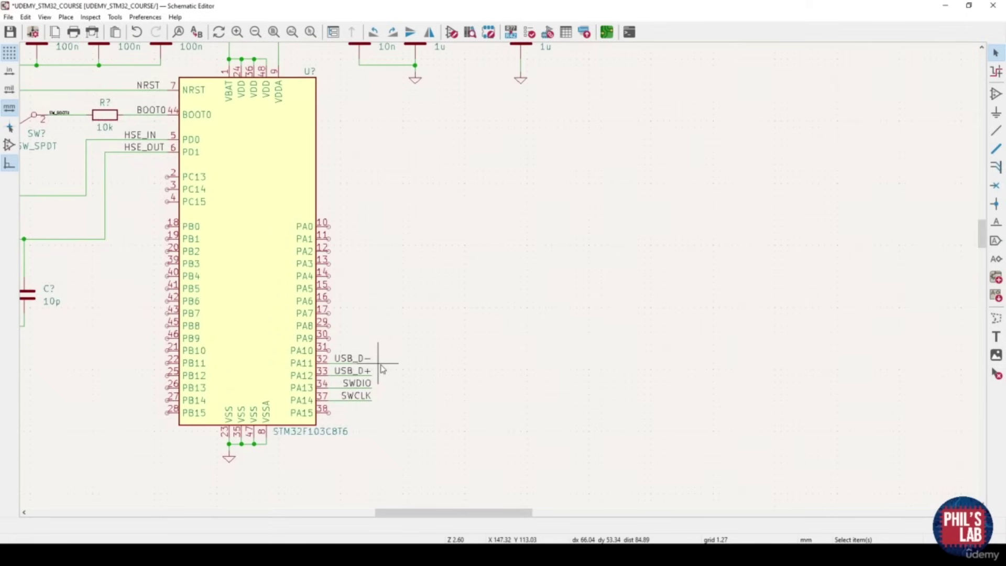
left_click(996, 93)
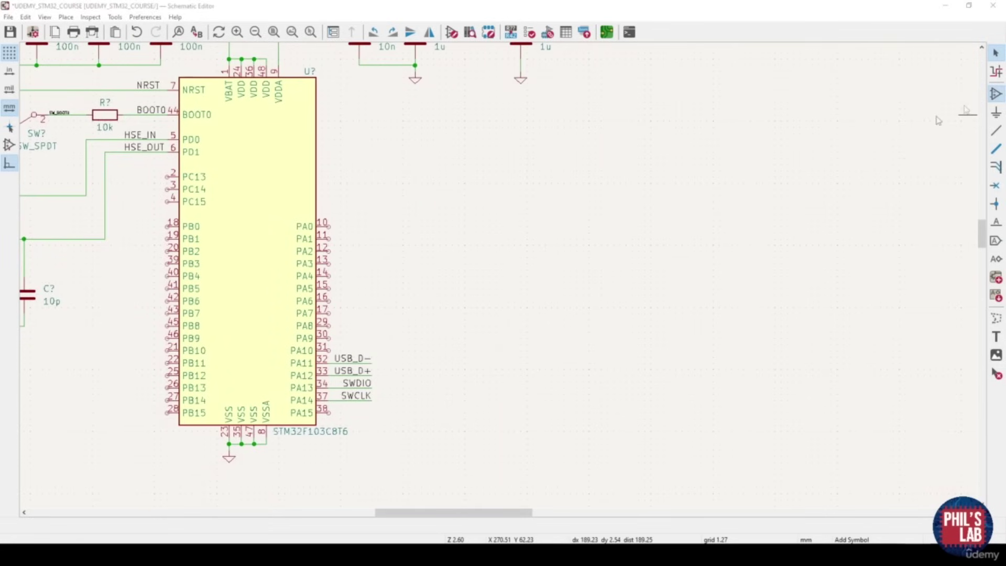
left_click(413, 136)
type("usb")
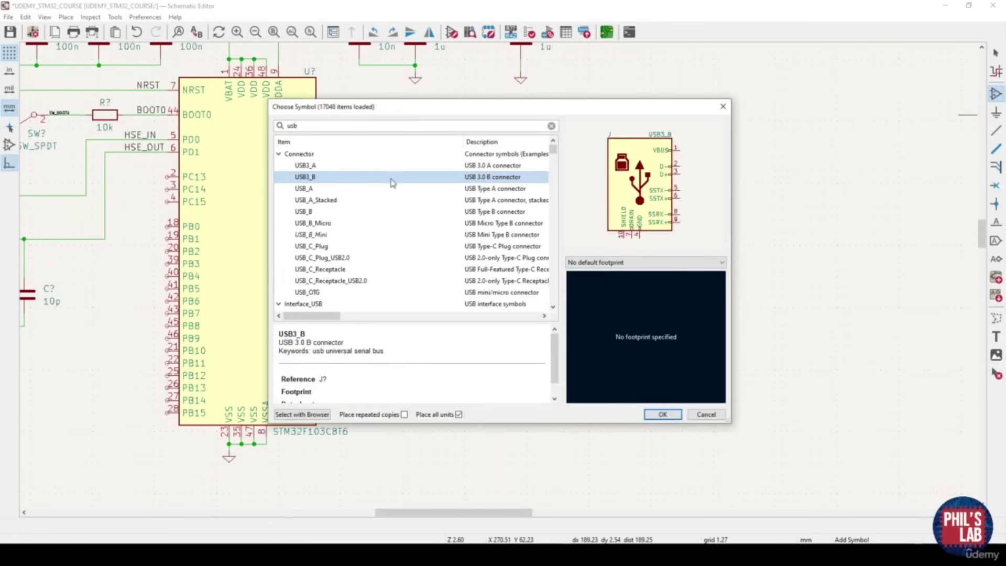
left_click(375, 272)
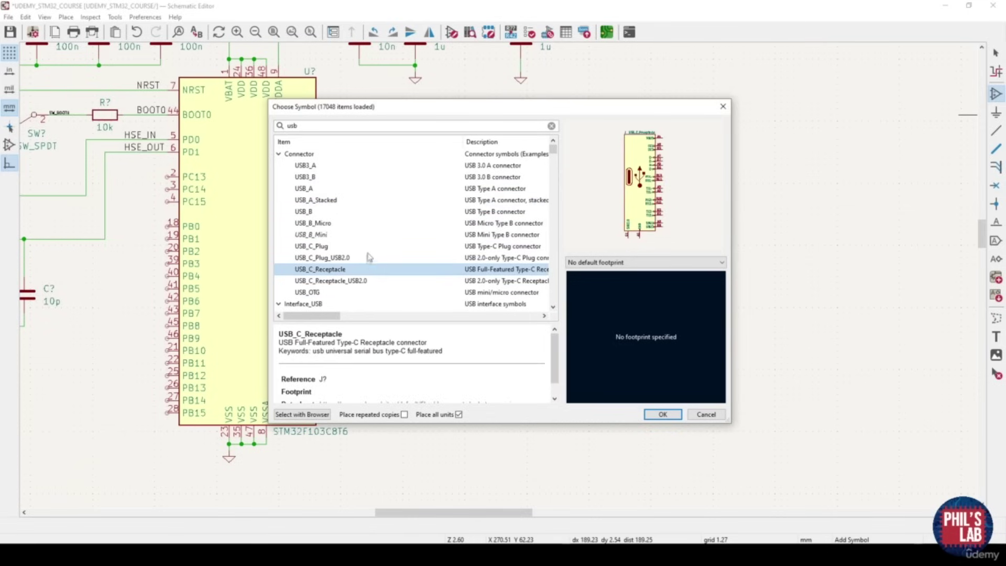
left_click(370, 249)
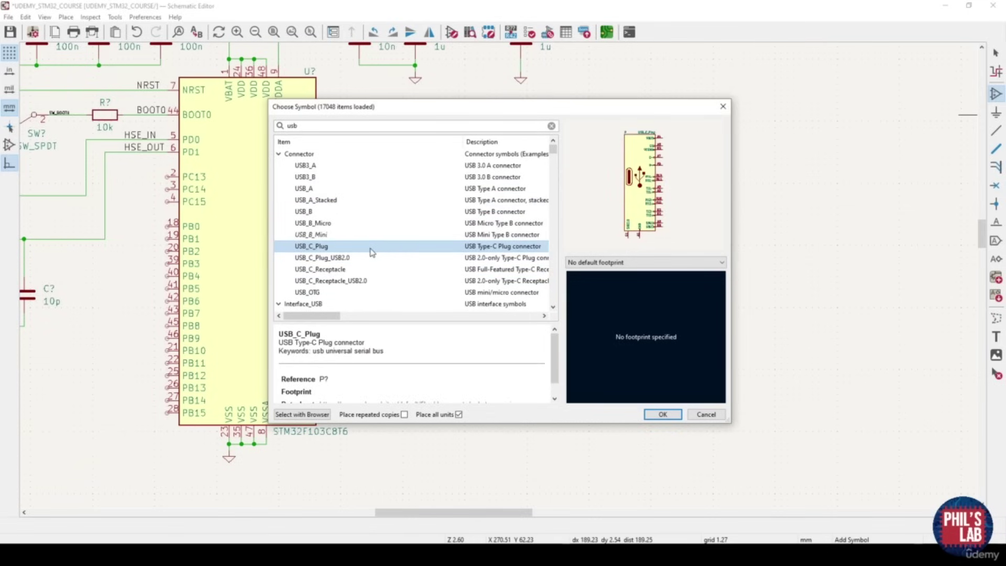
left_click(340, 223)
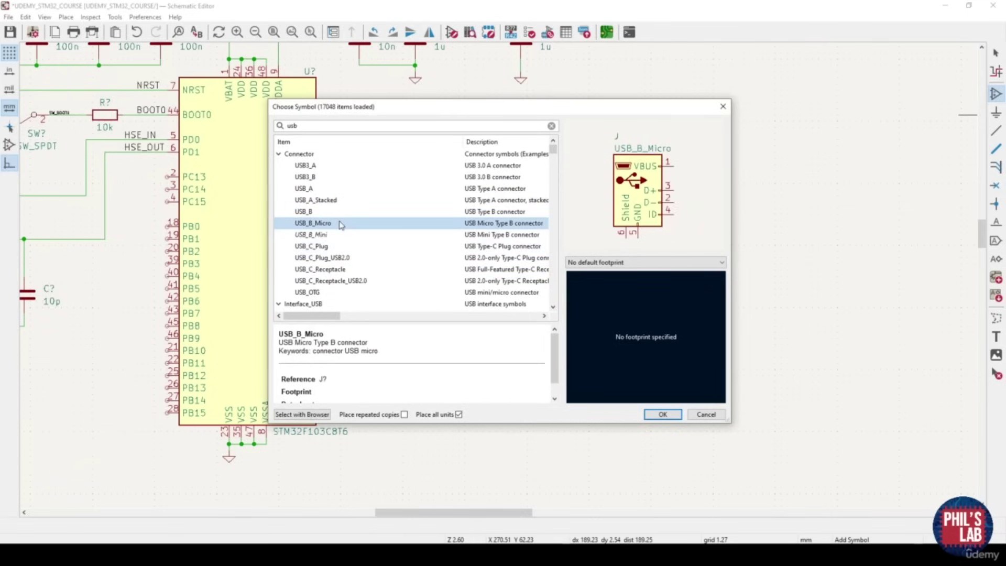
double_click(337, 223)
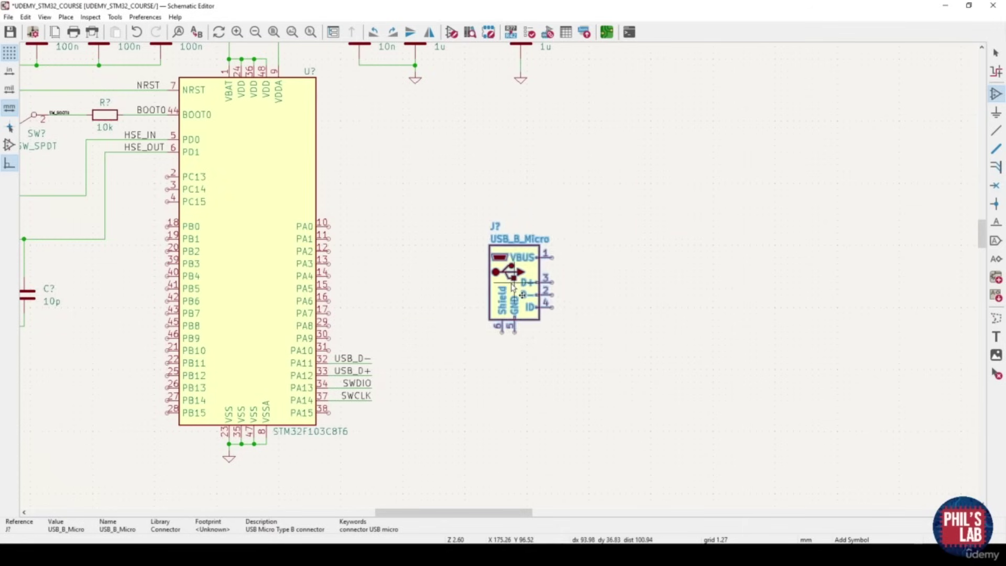
Mirror the USB_B_Micro connector so its signal pins face the STM32, and place it beside the USB_D- and USB_D+ labels
key("y")
key("y")
key("x")
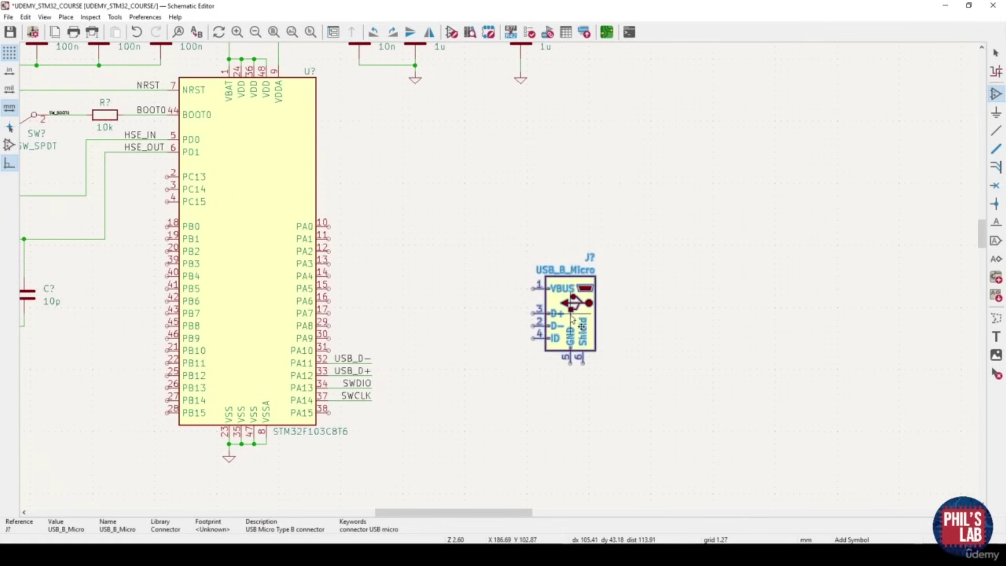
scroll(575, 356, "up", 2)
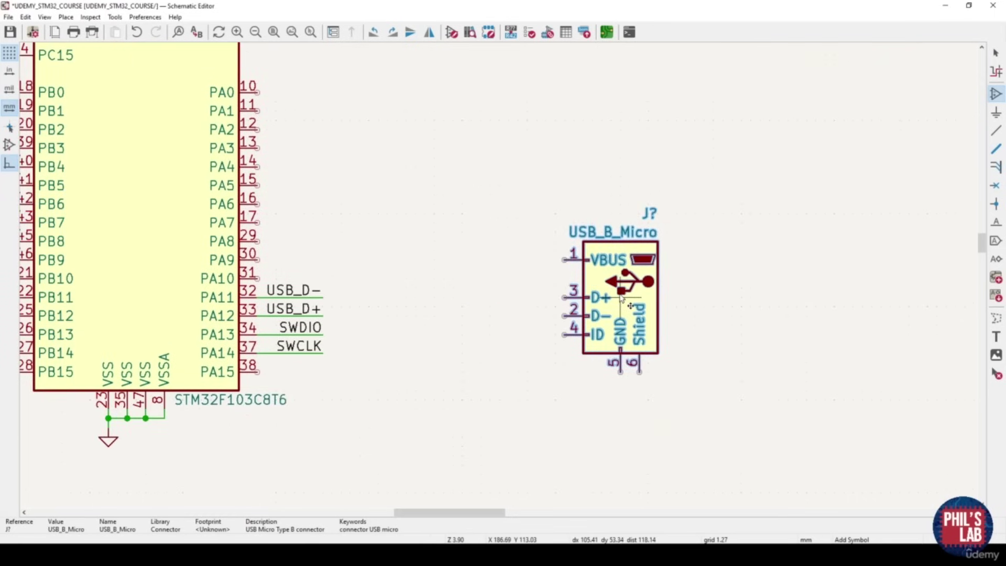
left_click(617, 274)
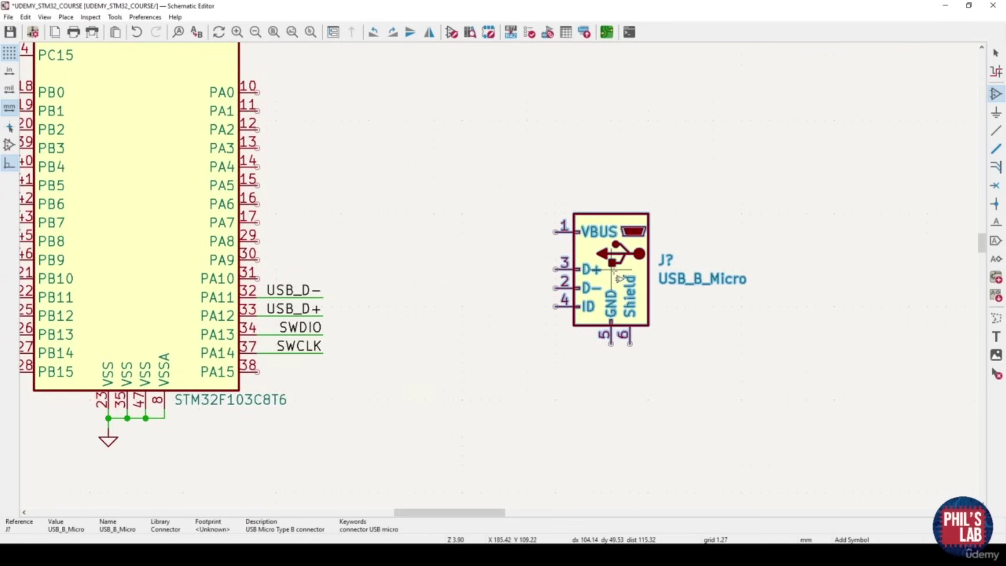
left_click(614, 278)
left_click(483, 288)
key("Escape")
Wire the connector's D- pin to the USB_D- net at PA11 and its D+ pin to the USB_D+ net at PA12
key("w")
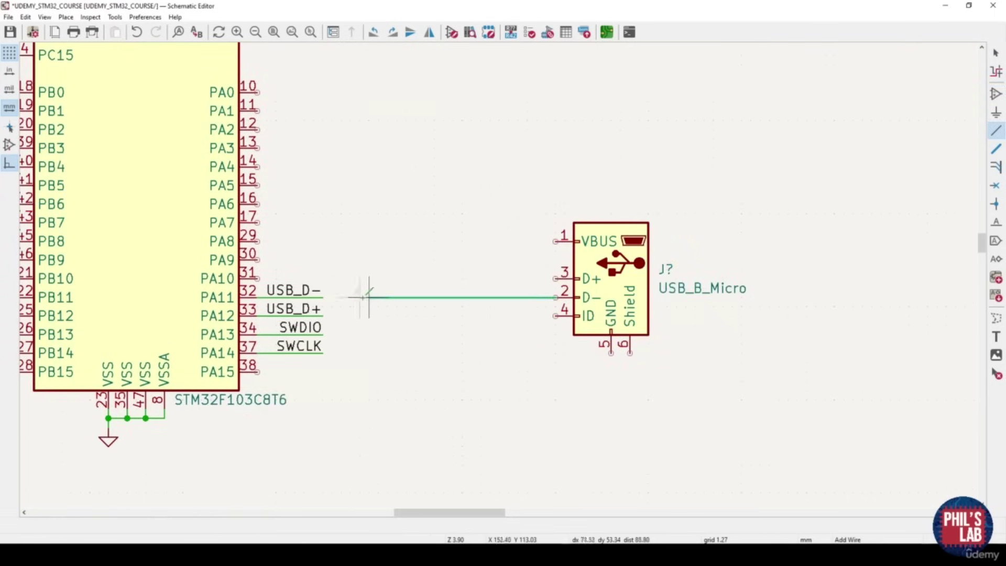
left_click(323, 297)
left_click(322, 316)
left_click(500, 279)
left_click(555, 279)
key("Escape")
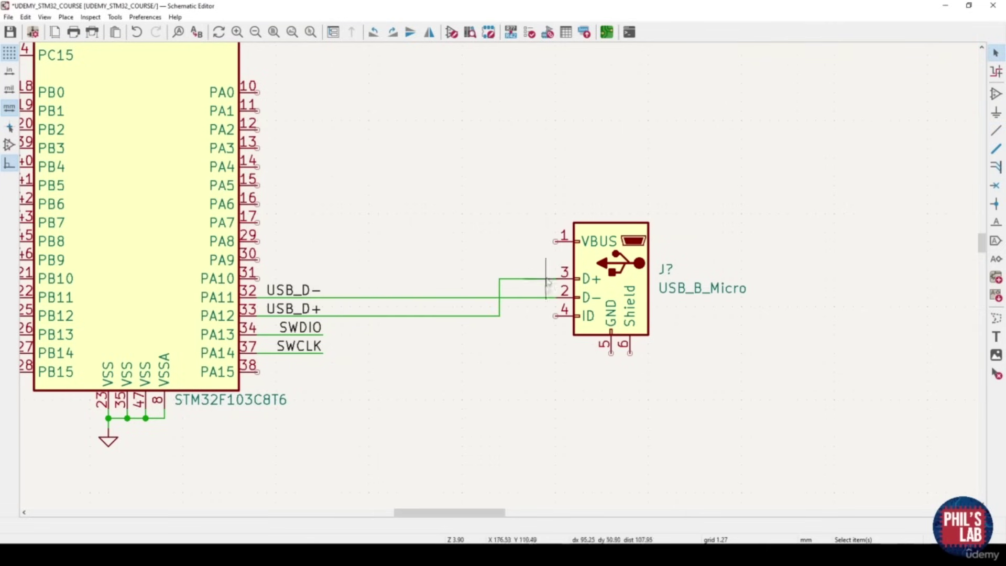
Add a copy of the ground symbol below the USB connector and wire it to GND pin 5
middle_click_drag(633, 279, 617, 286)
key("ctrl+d")
scroll(597, 379, "up", 2)
left_click(499, 256)
key("w")
left_click(499, 234)
key("Escape")
scroll(479, 194, "down", 1)
scroll(499, 281, "down", 2)
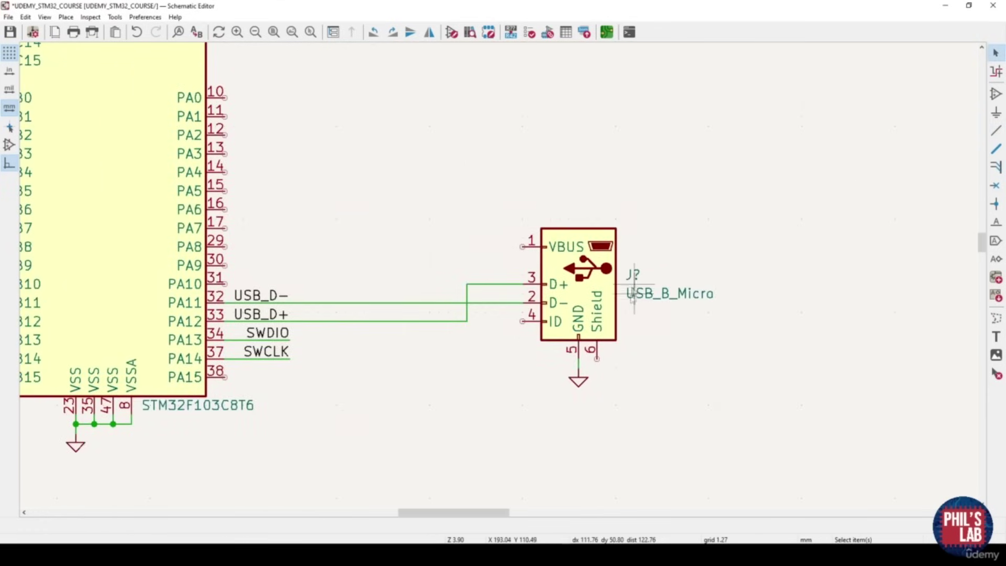
Place no-connect flags on the USB connector's Shield pin 6 and ID pin 4
key("w")
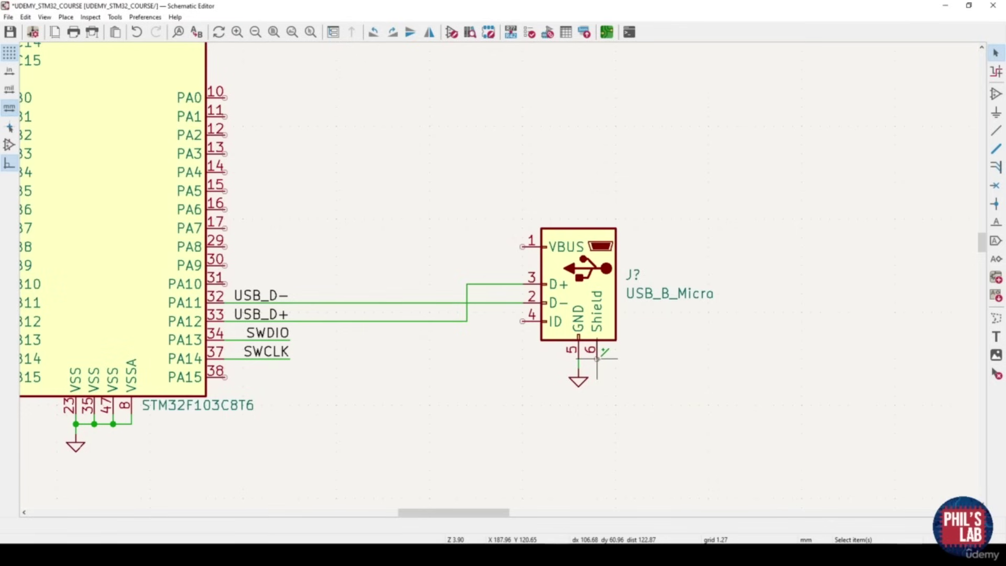
key("q")
left_click(596, 359)
key("Escape")
scroll(599, 359, "up", 5)
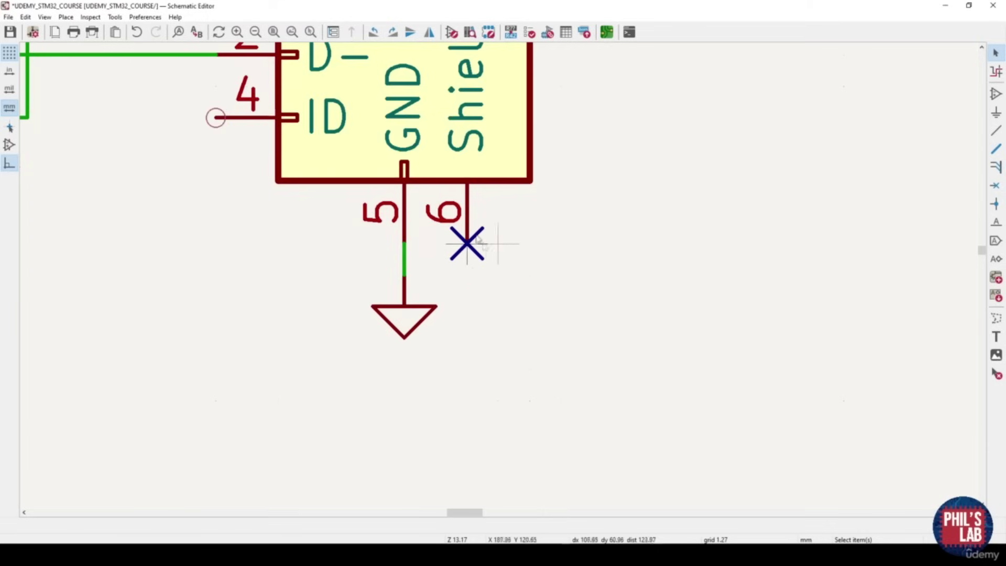
scroll(467, 243, "down", 5)
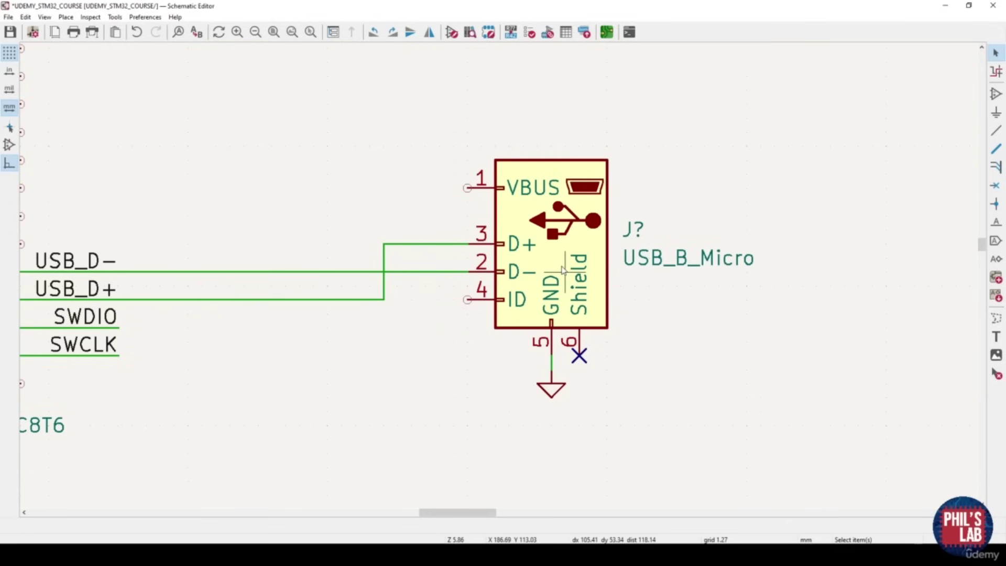
middle_click_drag(557, 272, 621, 257)
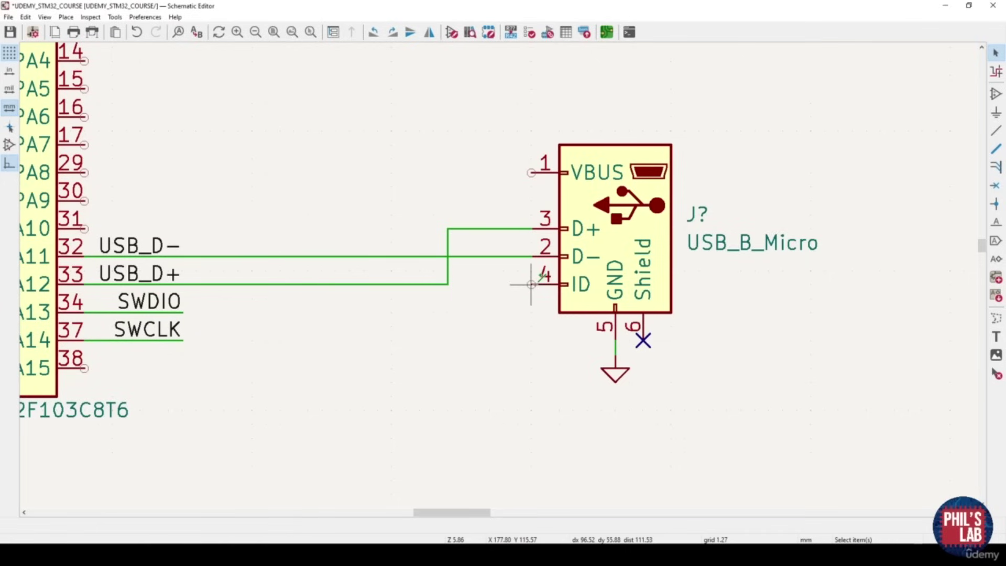
key("q")
scroll(535, 262, "up", 3)
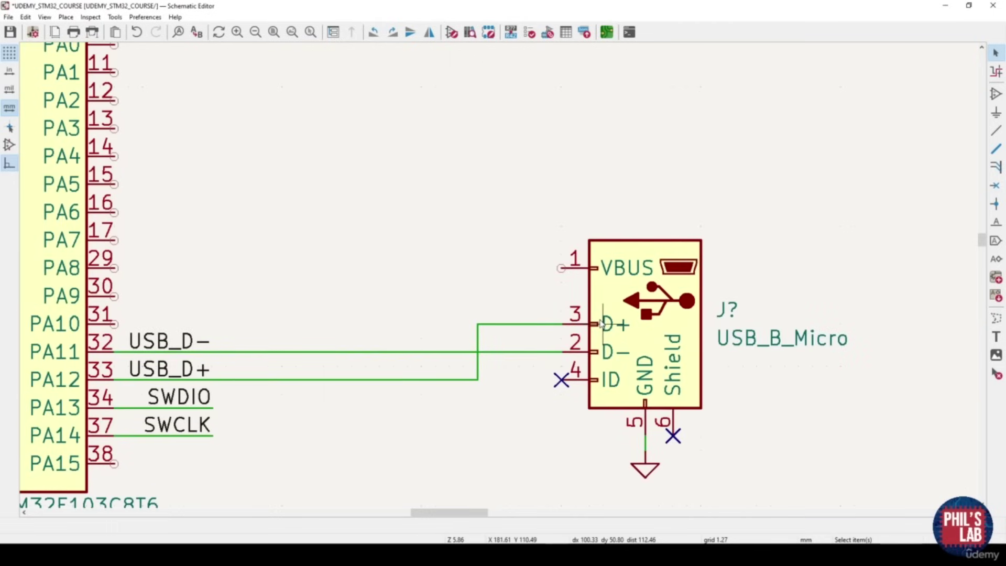
Add a VBUS power symbol, wire it to the USB connector's VBUS pin 1, and save the schematic
left_click(997, 112)
left_click(968, 128)
type("VB")
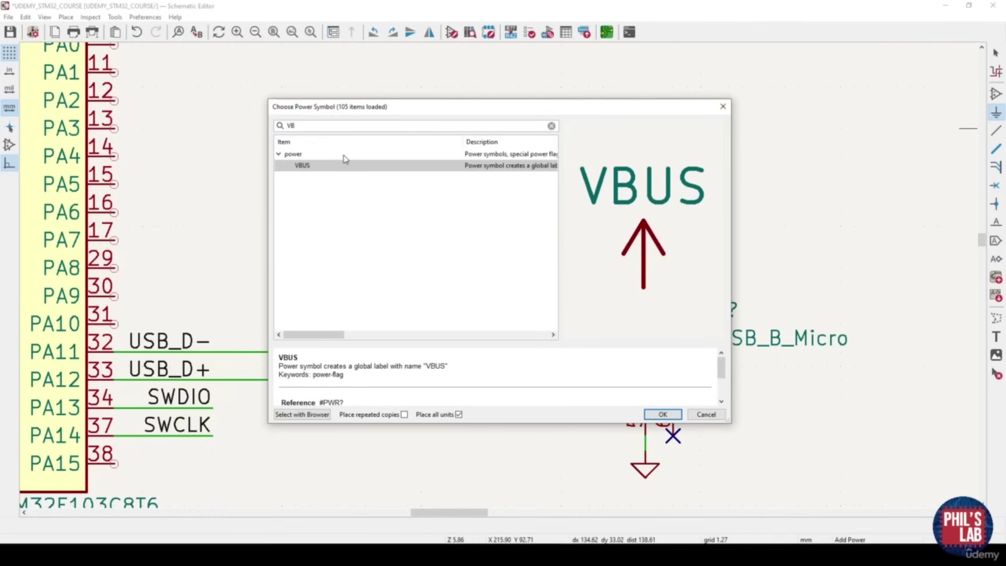
double_click(338, 166)
left_click(533, 241)
key("w")
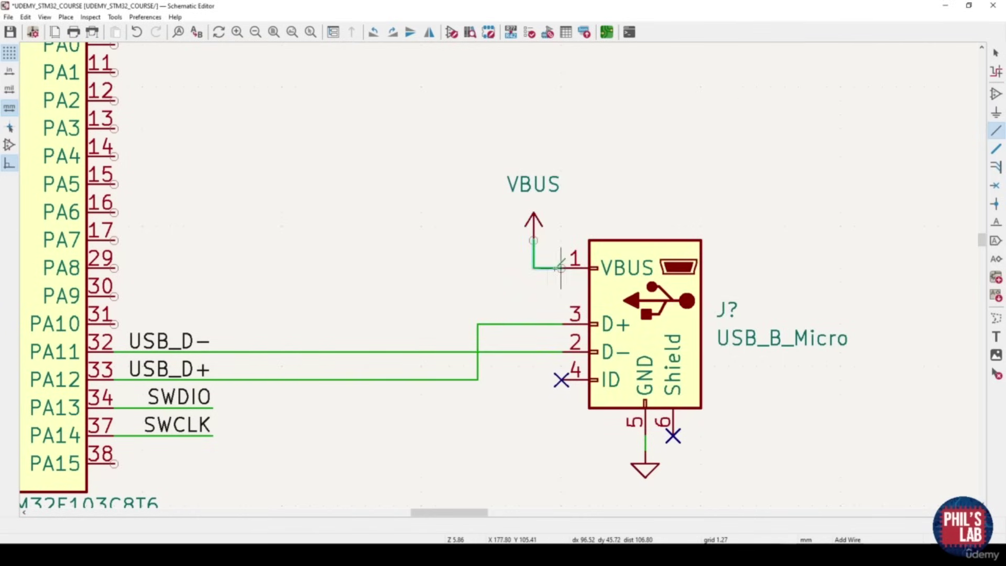
left_click(559, 268)
key("Escape")
key("ctrl+s")
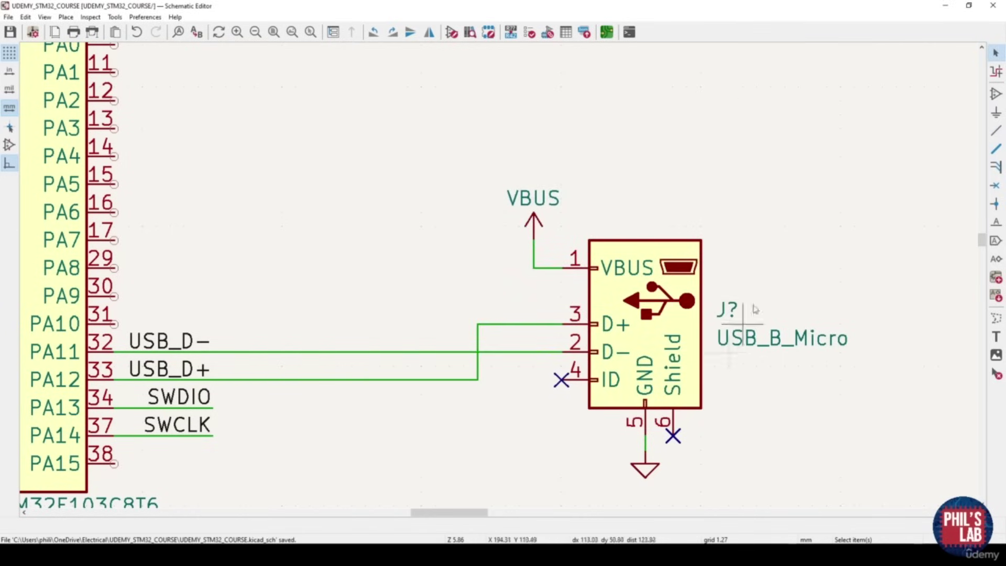
Open ST application note AN4879 in the browser and examine the STM32F103 entry in Table 3, USB implementation in STM32 devices
scroll(504, 264, "down", 4)
scroll(205, 112, "up", 1)
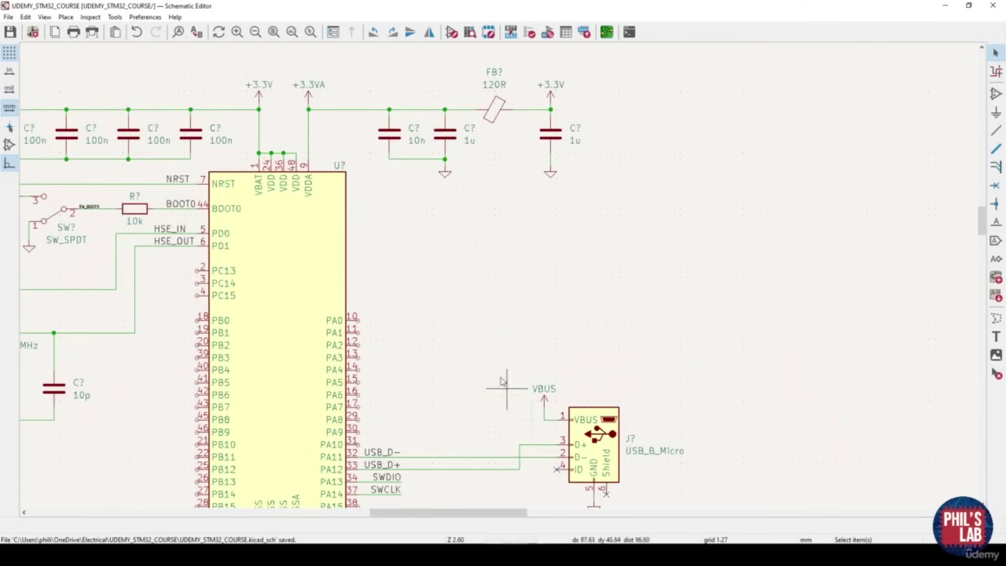
middle_click_drag(587, 430, 573, 343)
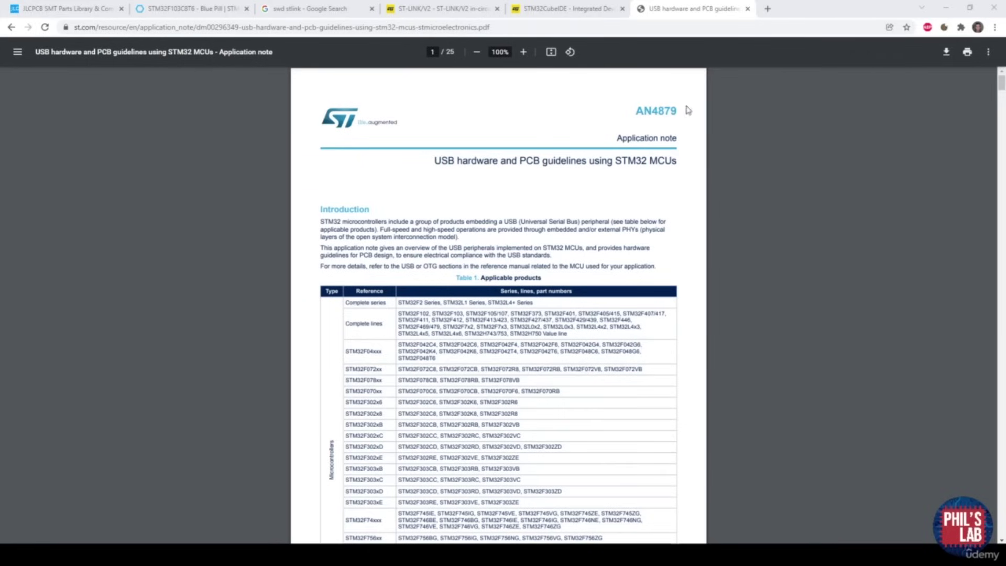
scroll(647, 190, "up", 2, "ctrl")
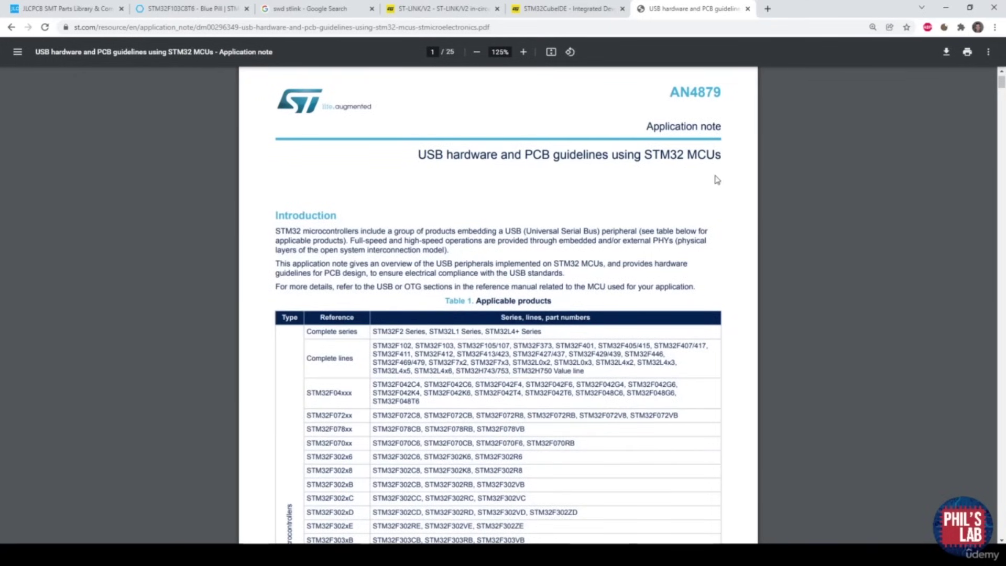
scroll(717, 179, "down", 20)
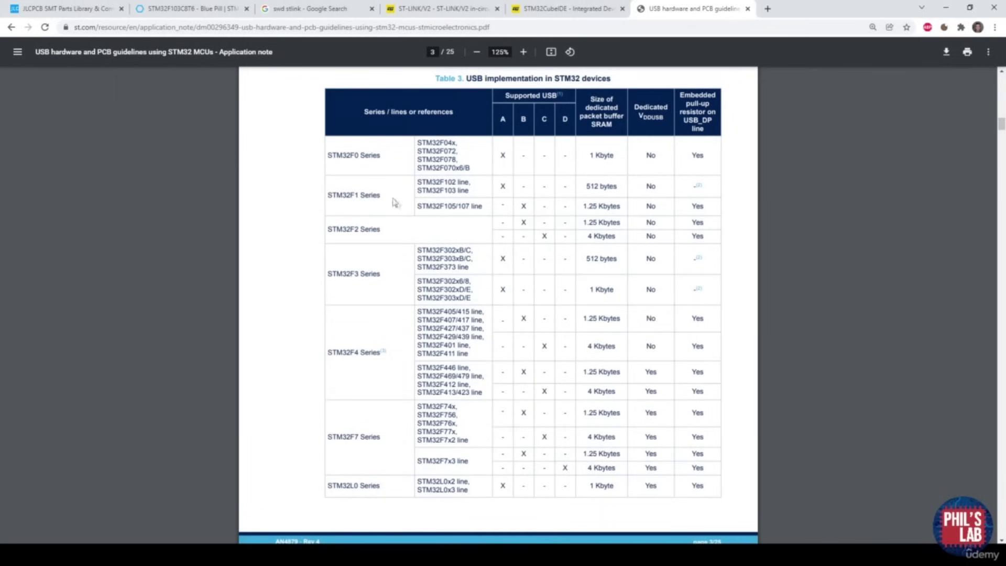
left_click_drag(387, 197, 331, 197)
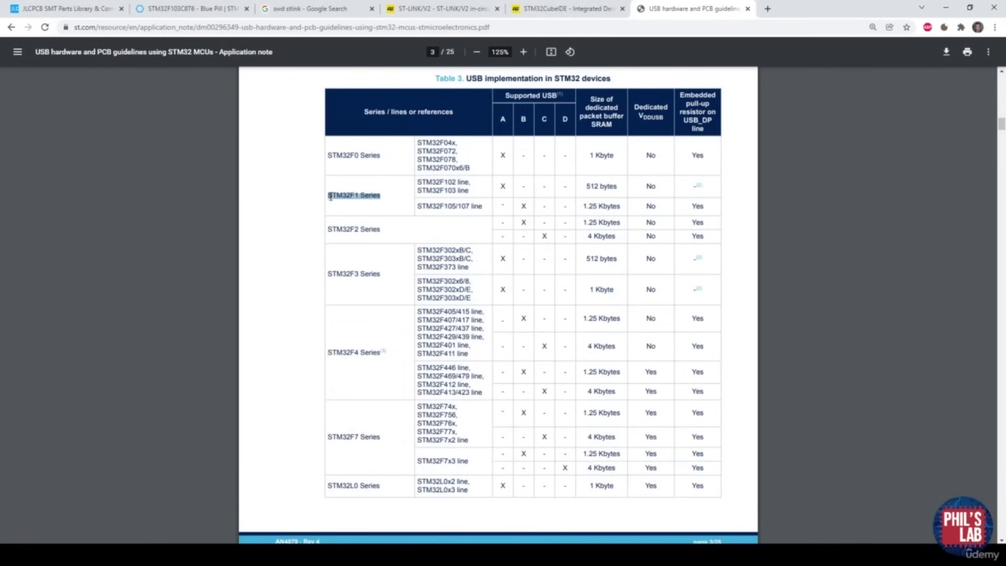
left_click(394, 189)
left_click_drag(419, 190, 447, 193)
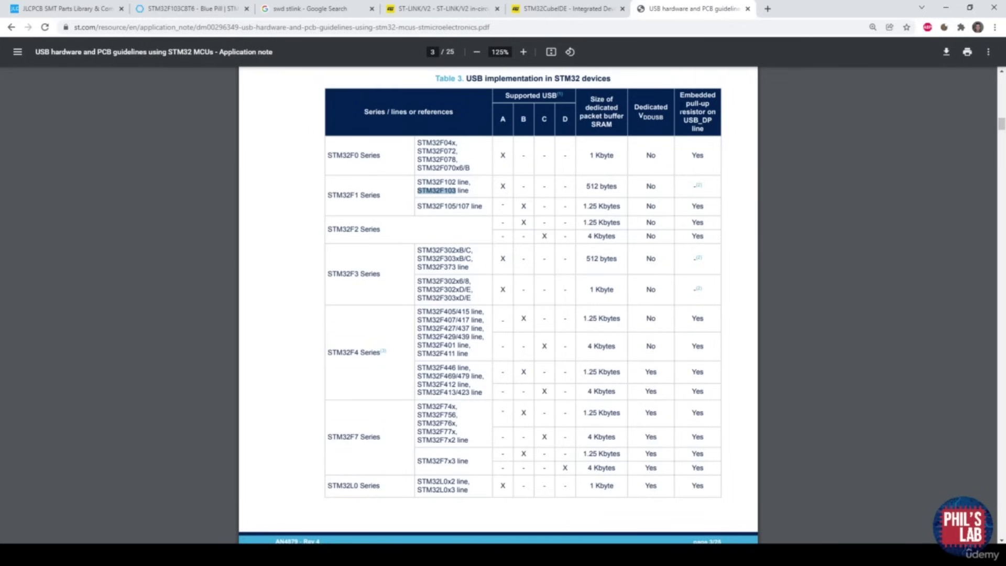
Read footnote 2 of AN4879 Table 3 on the USB_DP pull-up requirement, and switch back to the KiCad schematic
scroll(692, 234, "down", 4)
scroll(691, 233, "down", 7)
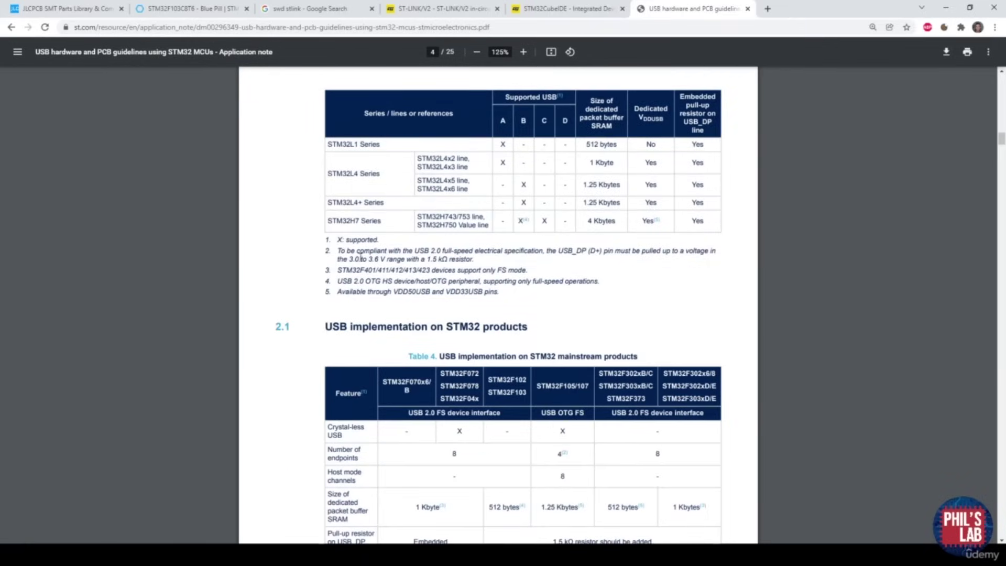
left_click_drag(559, 253, 659, 255)
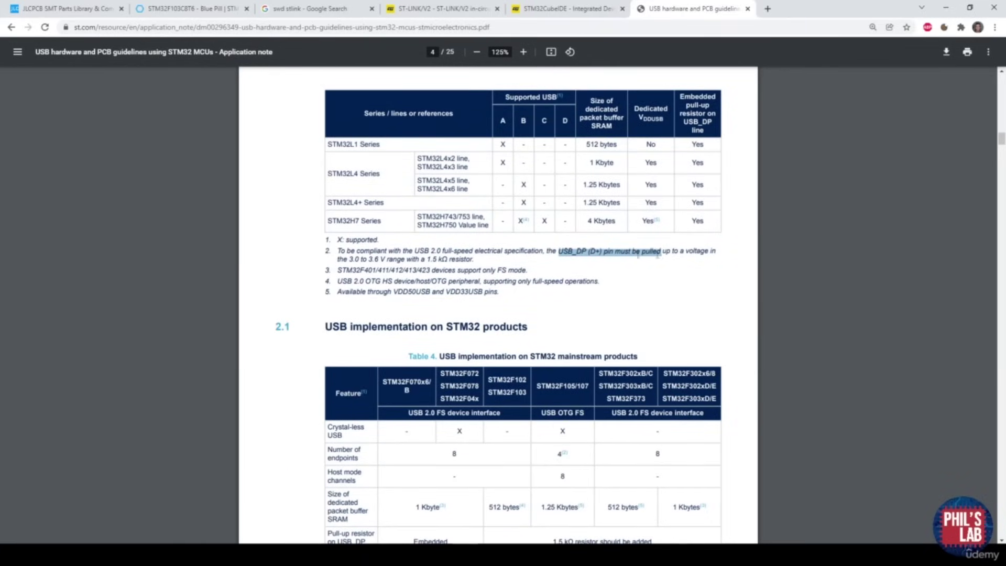
left_click_drag(344, 259, 478, 253)
left_click(485, 260)
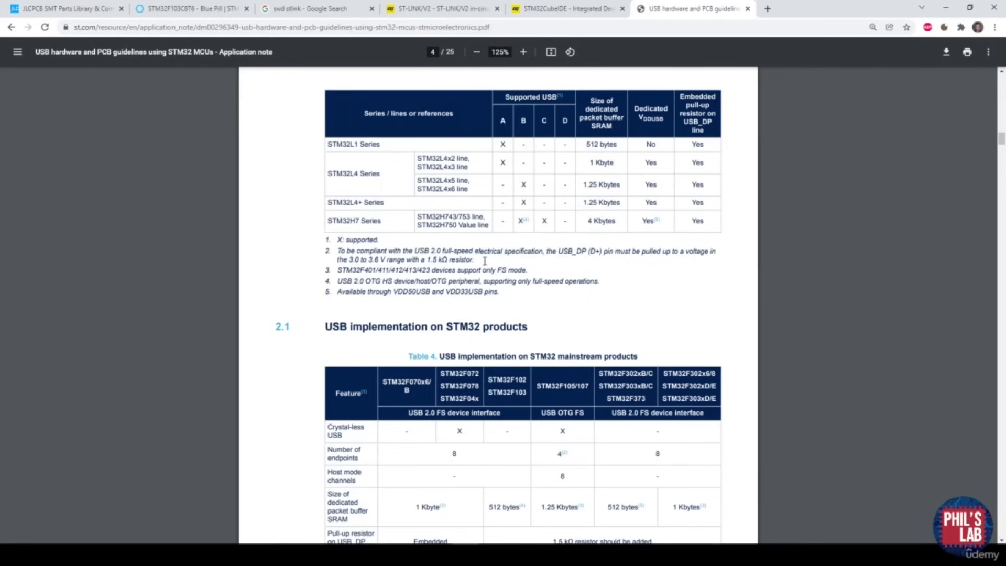
mouse_move(199, 556)
left_click(210, 524)
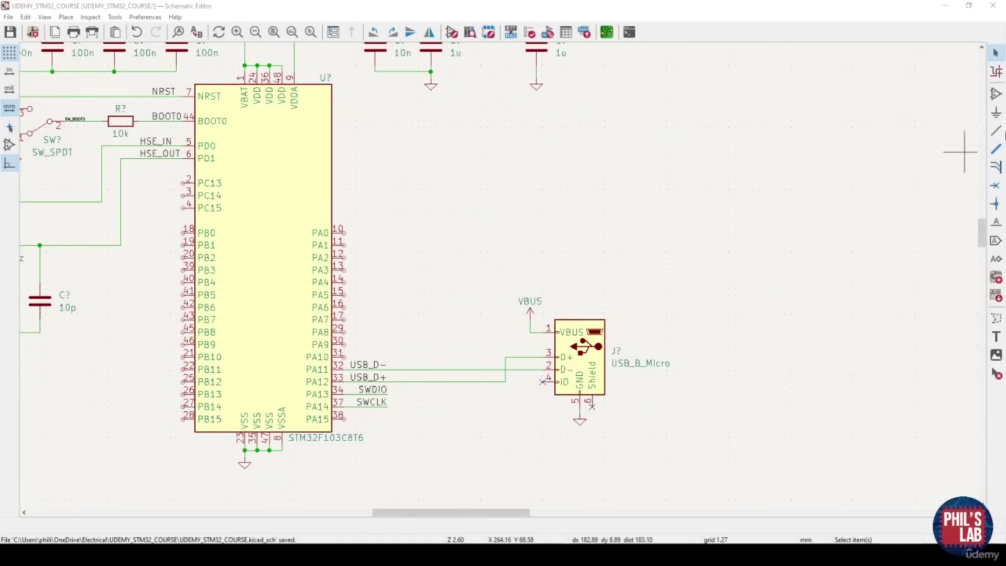
Place a resistor symbol (Device library, R) vertically above the USB data lines, between the microcontroller and the USB connector
left_click(996, 98)
left_click(566, 206)
left_click(663, 417)
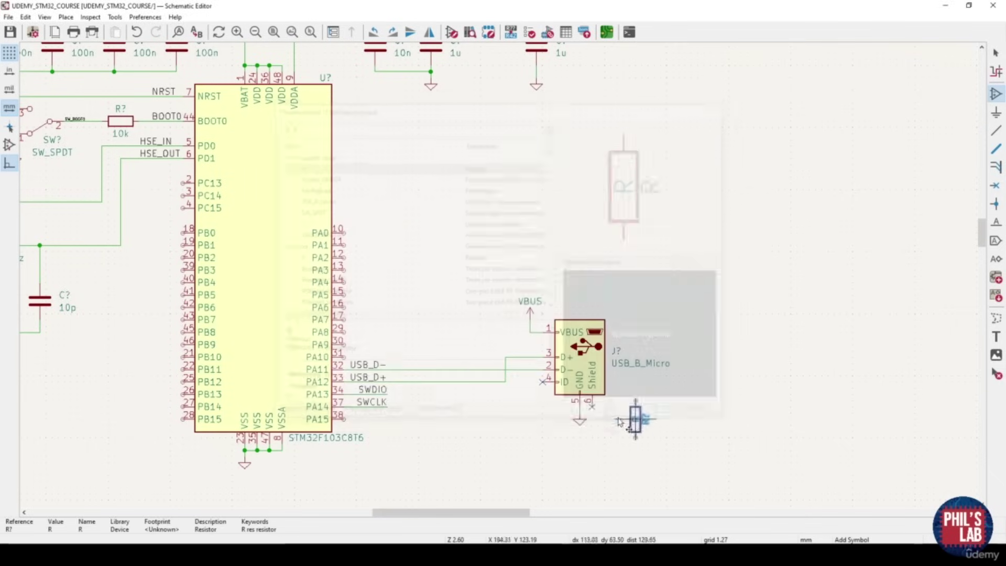
scroll(447, 337, "up", 2)
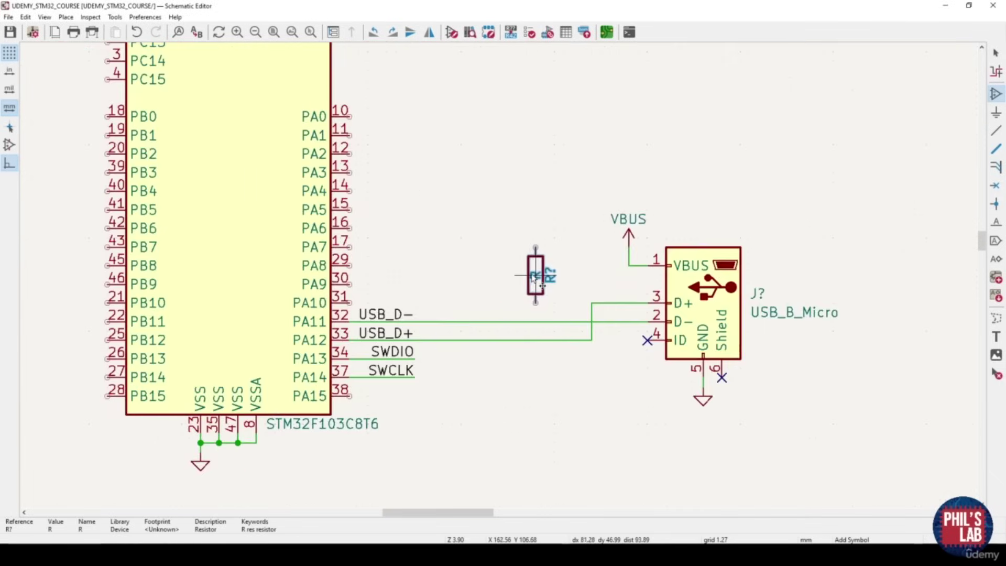
scroll(511, 277, "up", 2)
left_click(500, 276)
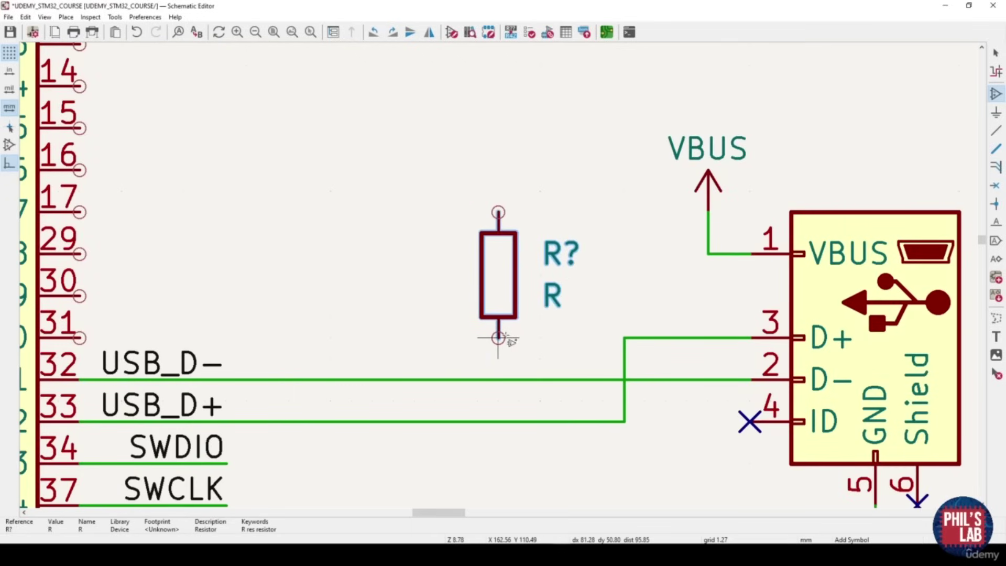
key("Escape")
Wire the lower end of the new resistor to the USB_D+ line
key("w")
left_click(498, 422)
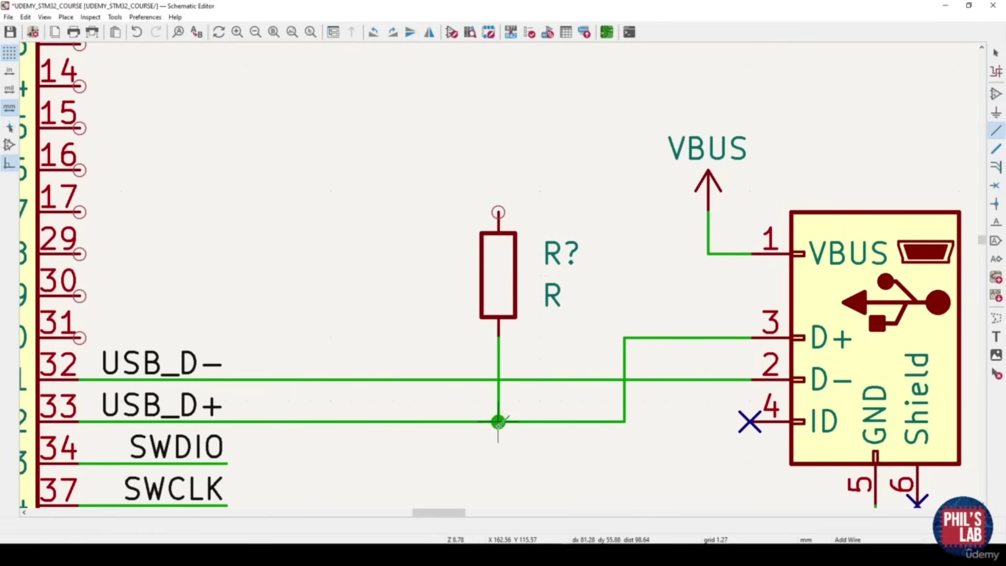
key("Escape")
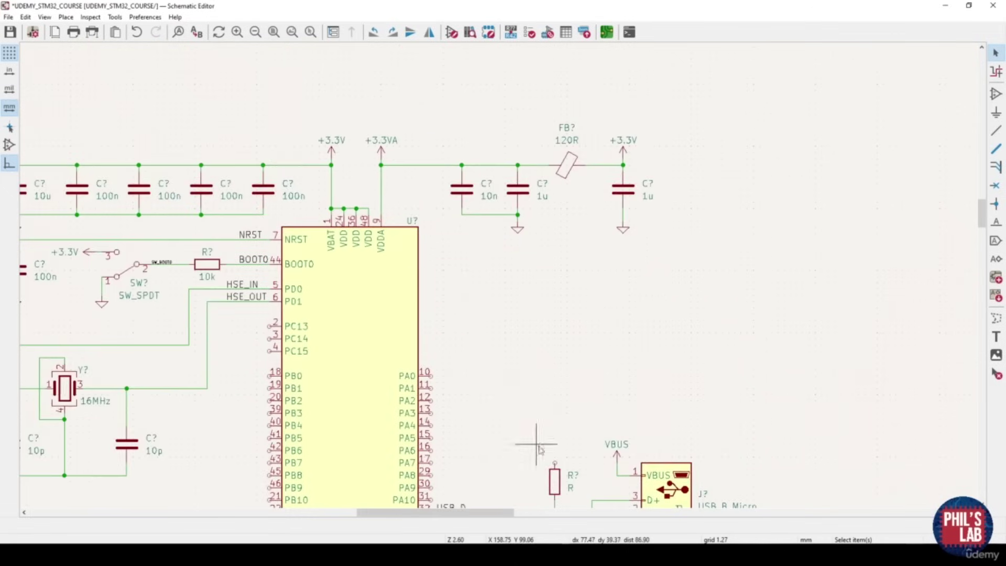
Duplicate the +3.3V power symbol above the microcontroller and wire the copy to the upper end of the USB_D+ resistor
left_click(333, 151)
key("ctrl+d")
left_click(555, 460)
scroll(555, 462, "up", 3)
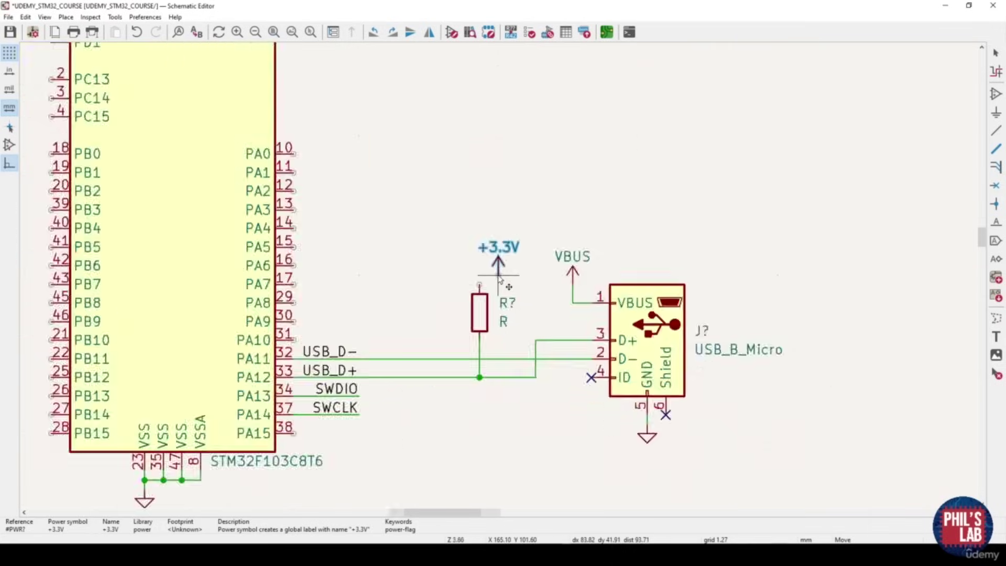
key("w")
key("Escape")
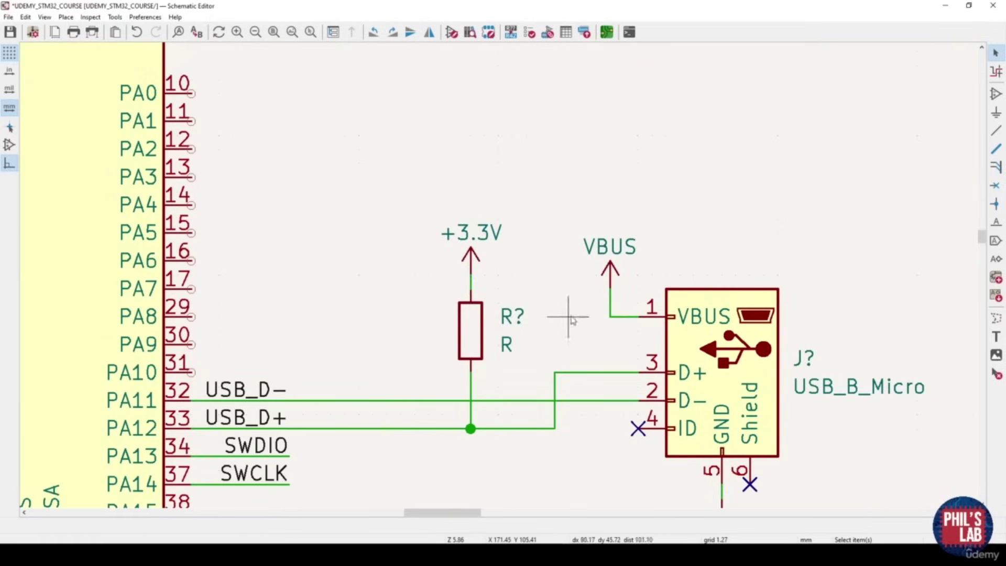
Set the USB_D+ pull-up resistor's value to 1k5 and save the schematic
double_click(474, 346)
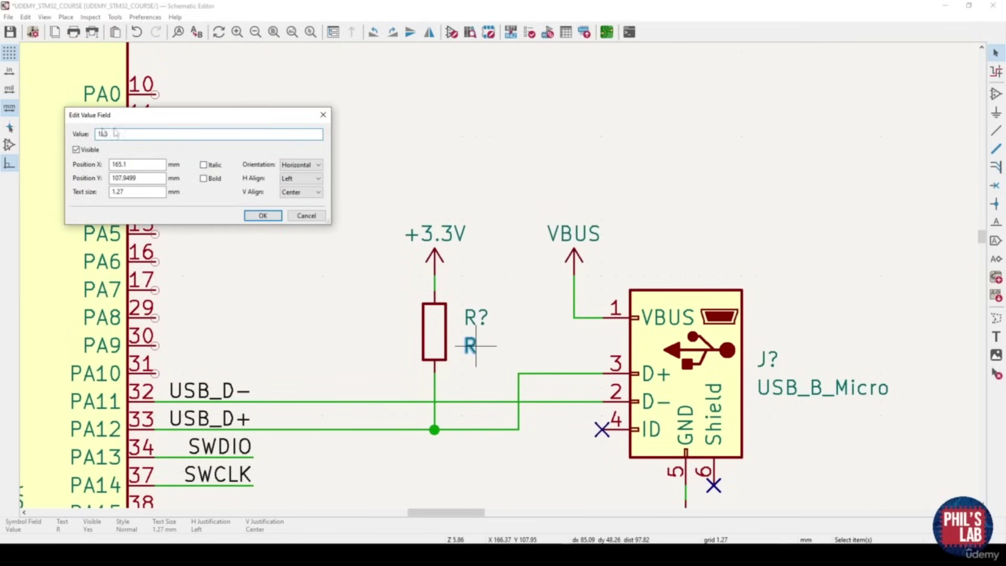
left_click_drag(119, 118, 202, 144)
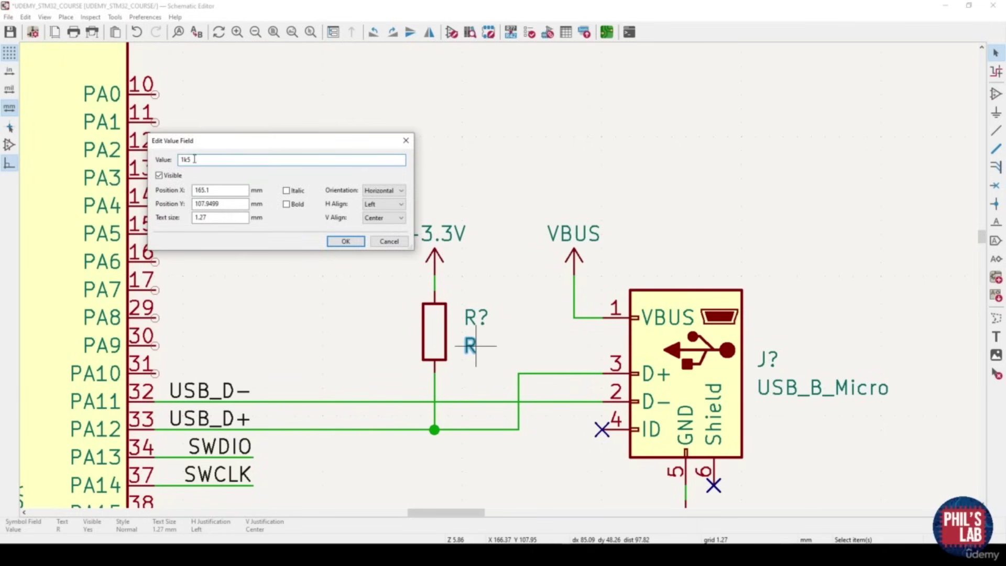
type(".")
left_click(346, 241)
double_click(490, 345)
type("1k5")
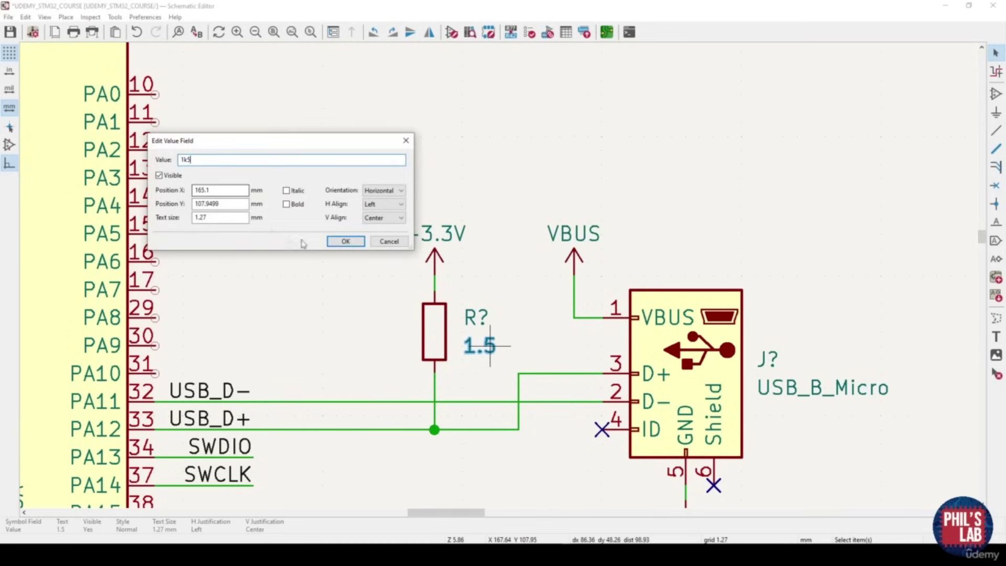
left_click(346, 241)
key("ctrl+s")
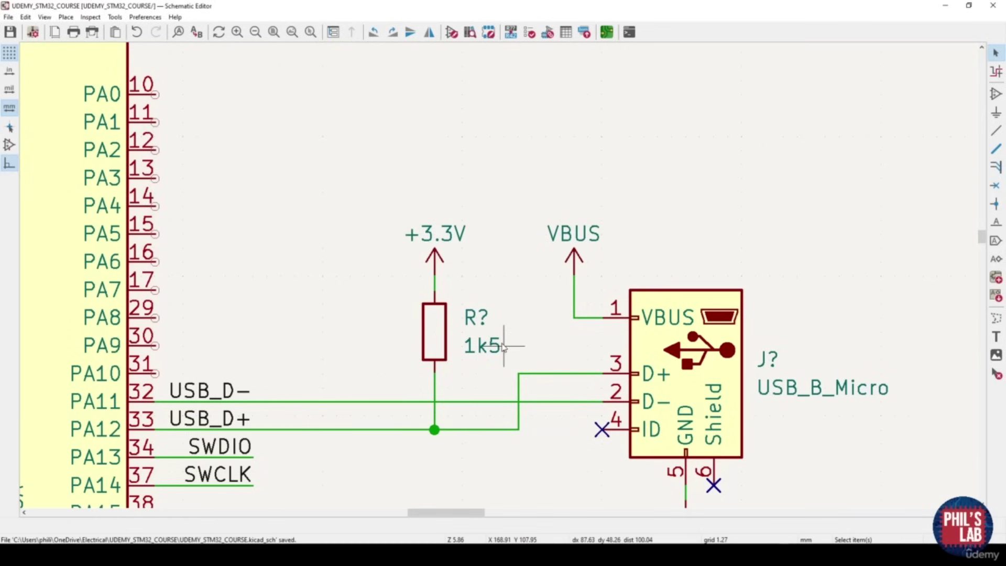
Search the symbol library for "Conn" and choose the Conn_01x04_Male connector for placement
scroll(488, 367, "down", 3)
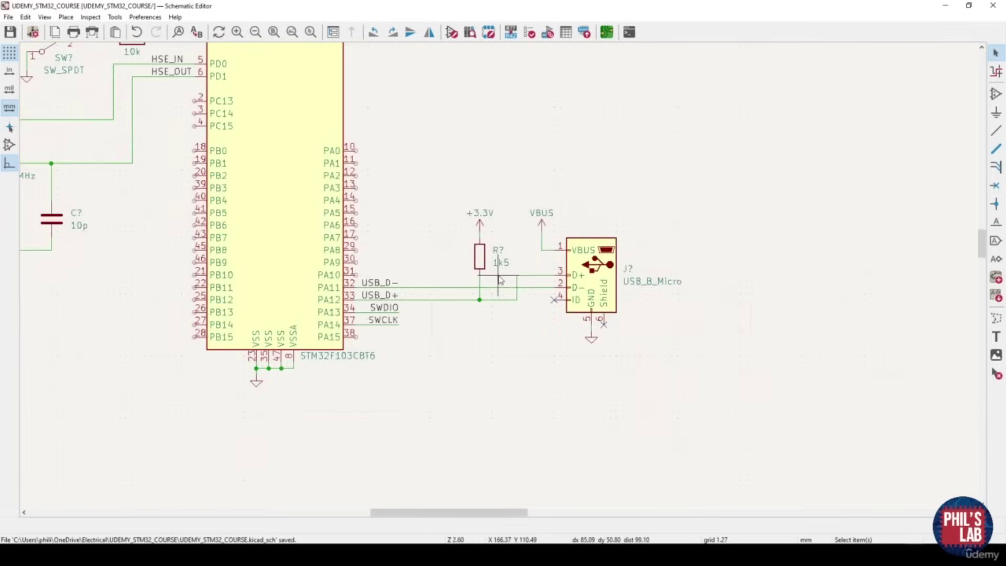
middle_click_drag(534, 261, 529, 292)
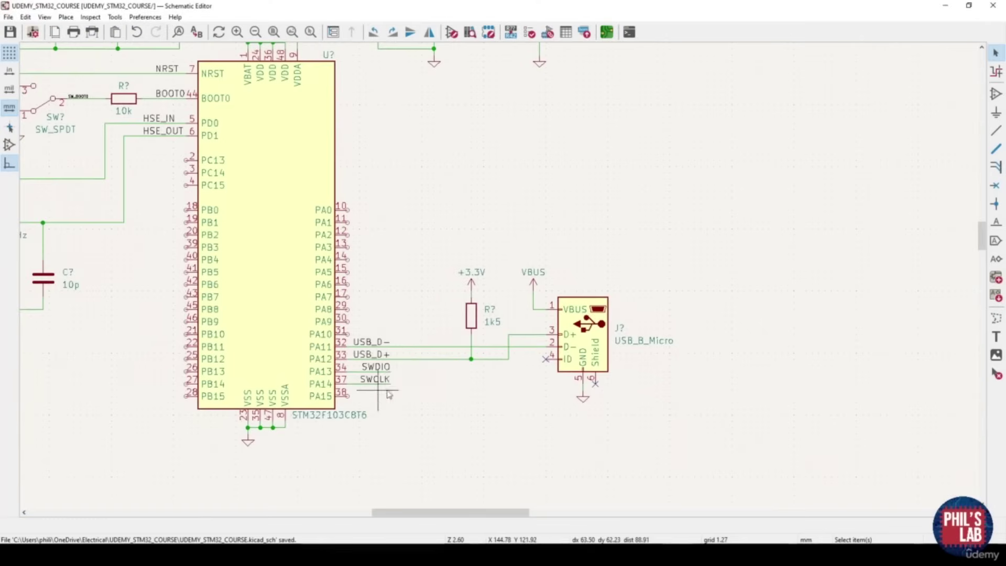
middle_click_drag(423, 343, 418, 358)
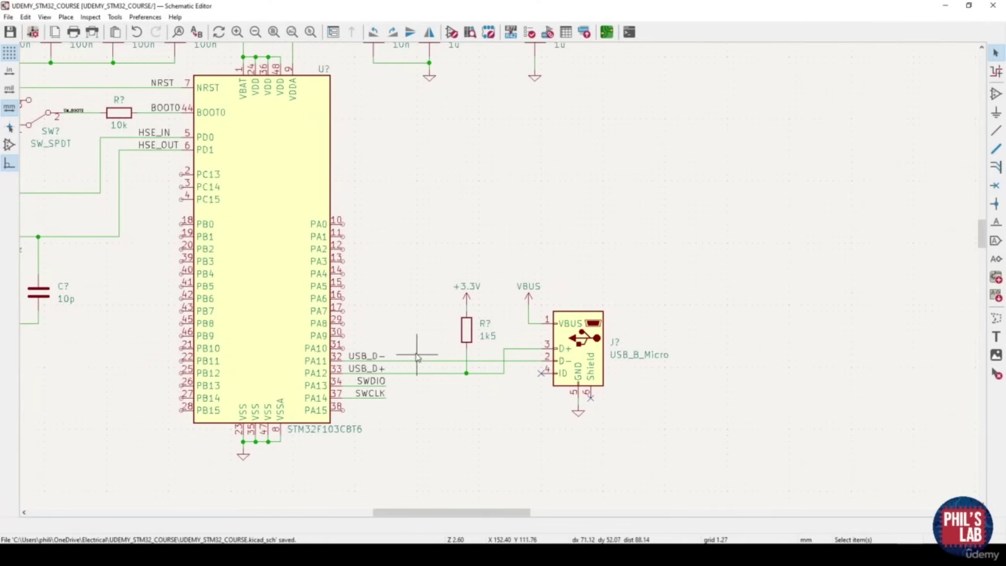
left_click(995, 94)
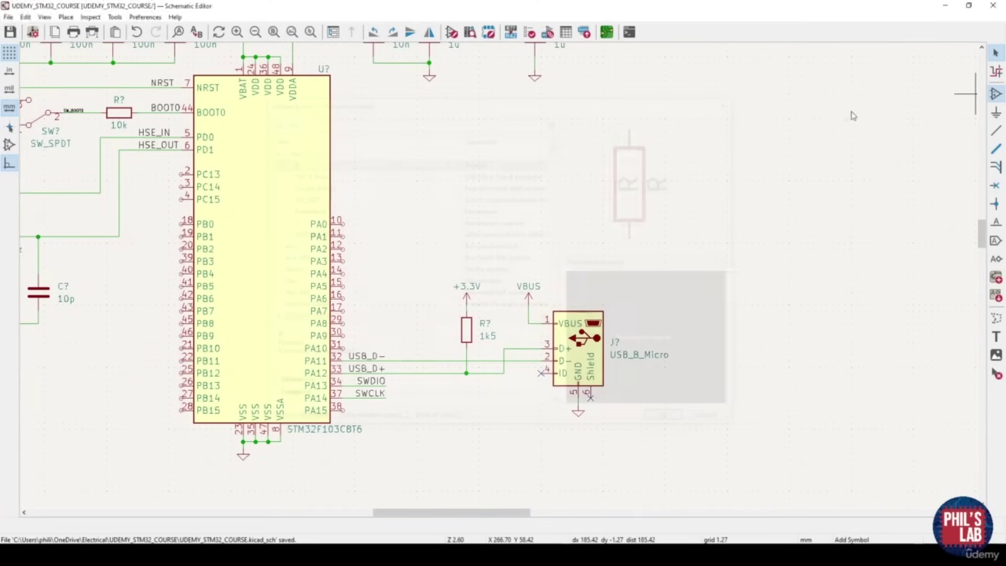
type("Conn")
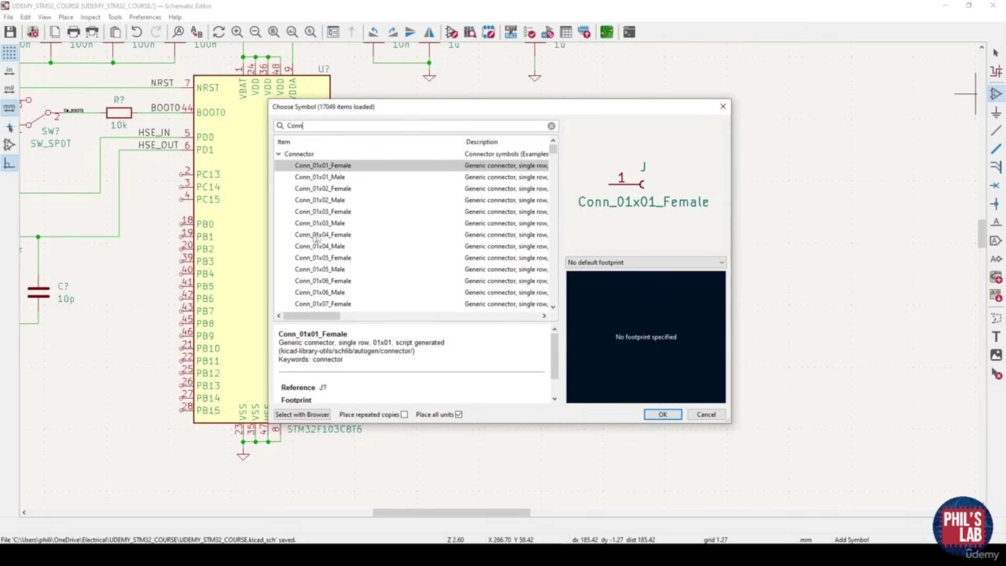
left_click(332, 245)
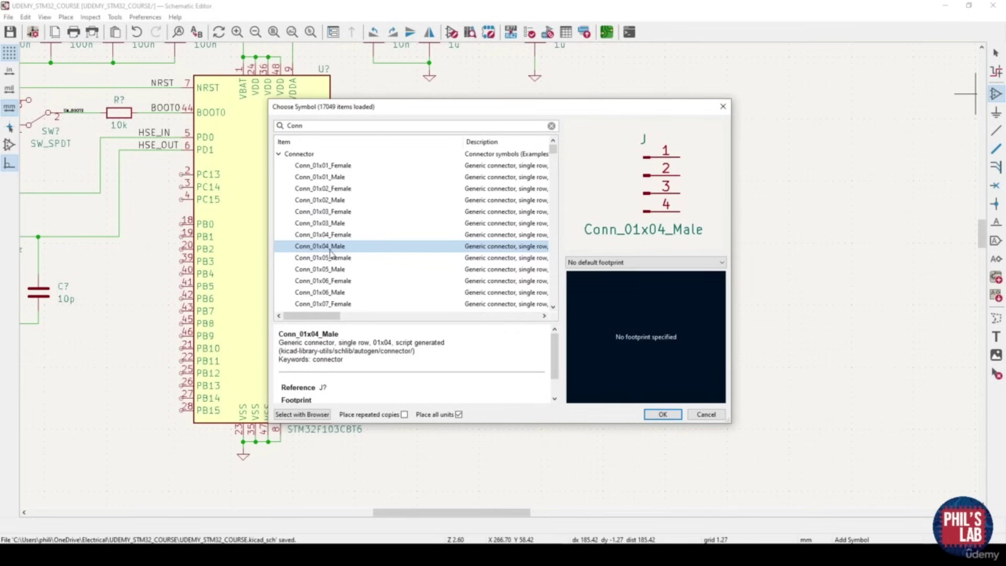
left_click(663, 415)
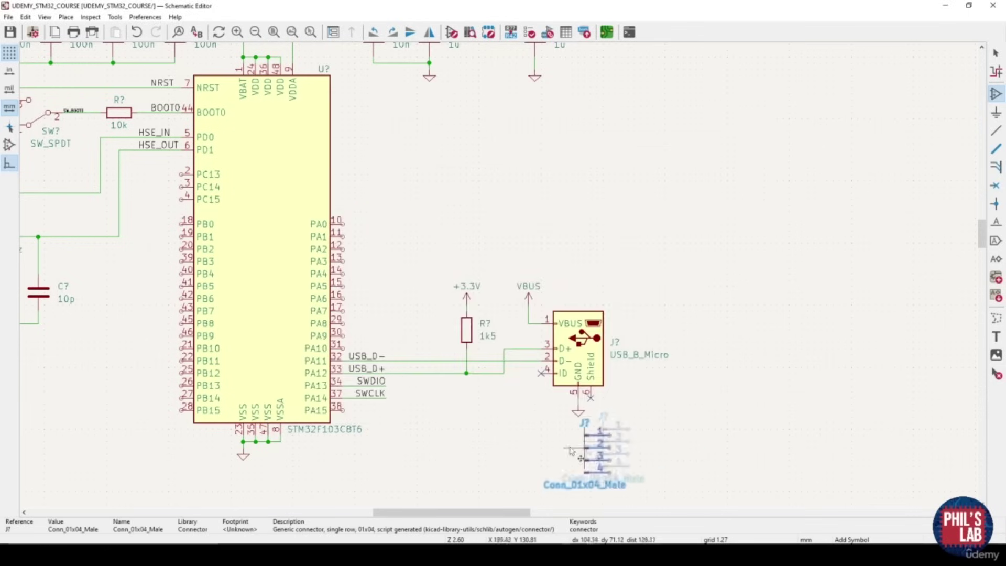
Mirror the four-pin connector so its pins face the microcontroller, place it below the USB data lines and save the schematic
scroll(521, 370, "down", 2)
scroll(521, 370, "up", 3)
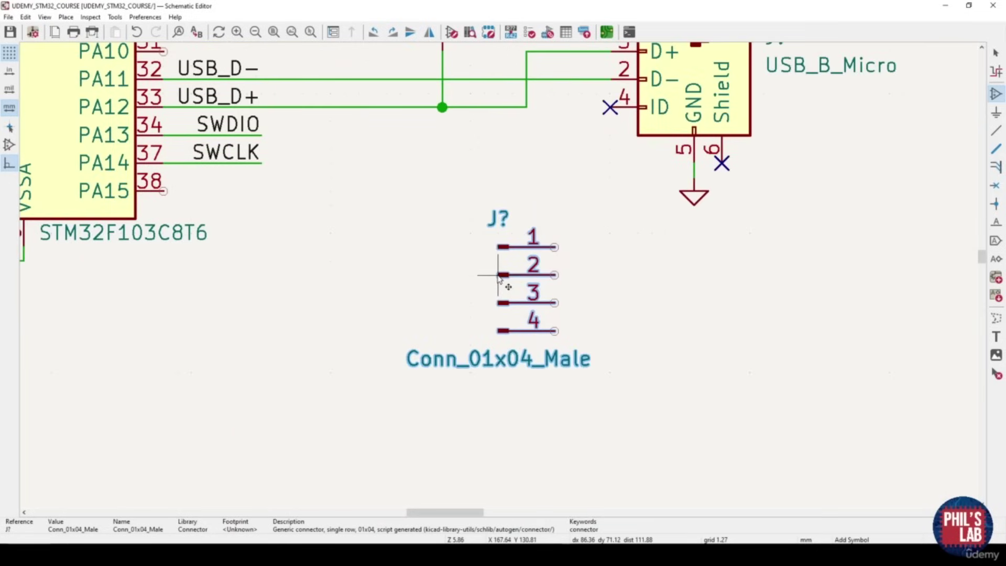
key("x")
key("x")
key("y")
left_click(501, 280)
key("ctrl+s")
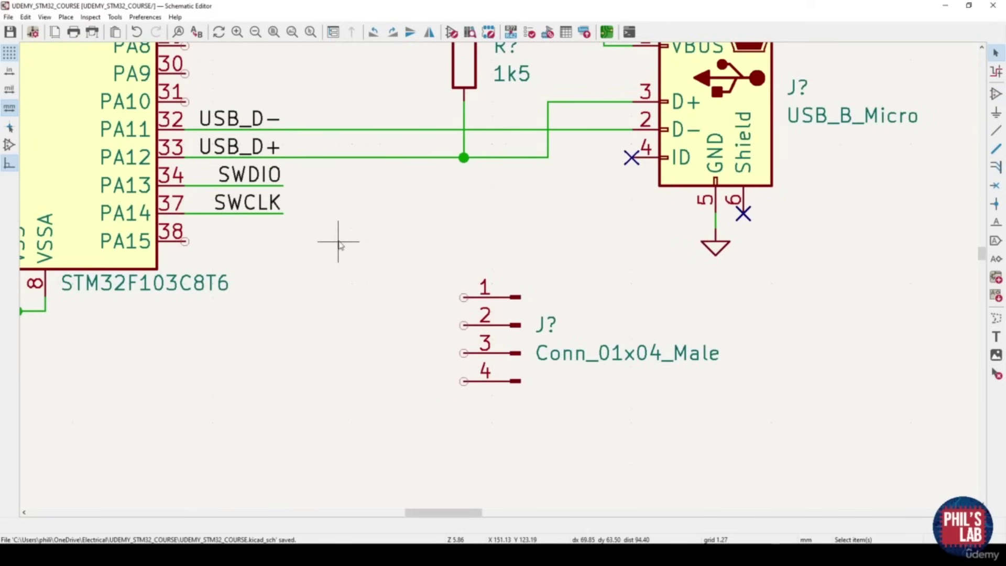
Wire a copied +3.3V symbol to pin 1 of the four-pin connector and a ground symbol to pin 4
middle_click_drag(441, 289, 465, 380)
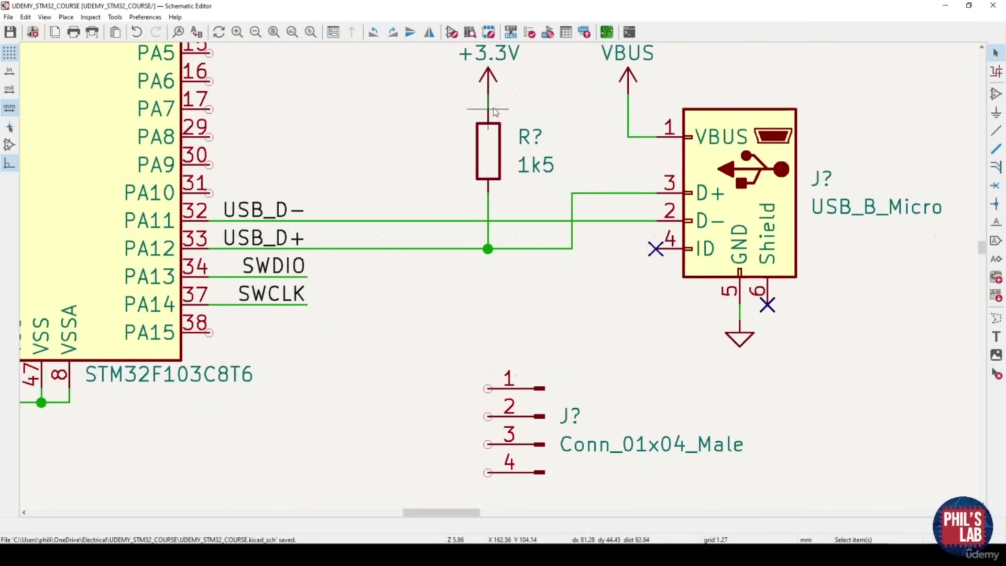
middle_click_drag(494, 84, 476, 132)
left_click(477, 135)
key("ctrl+d")
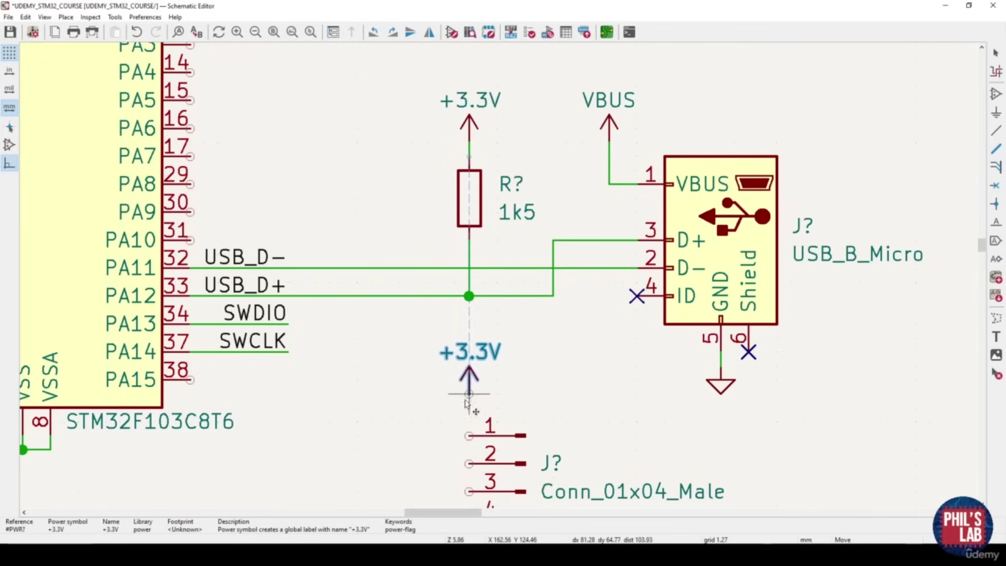
left_click(455, 420)
key("w")
left_click(469, 436)
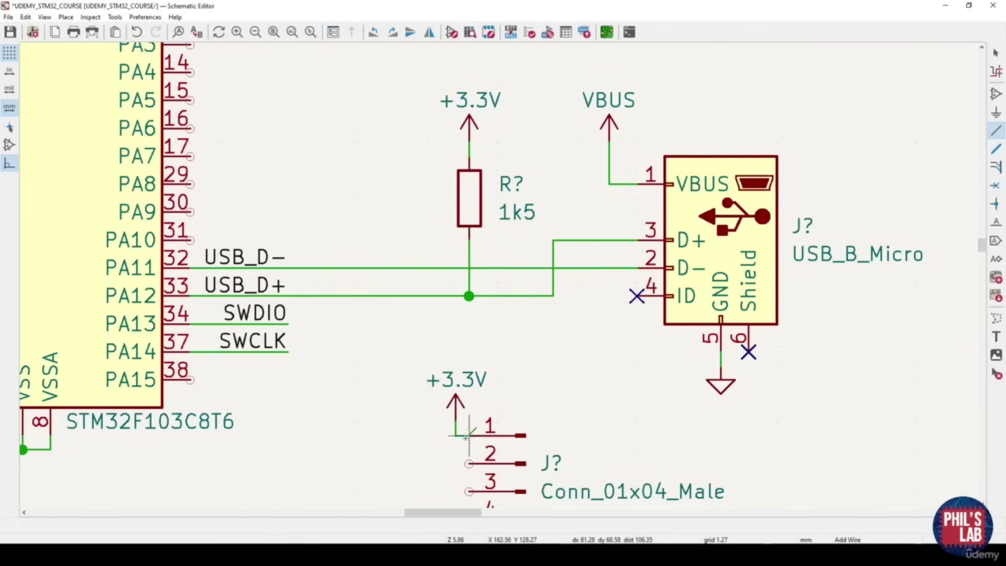
middle_click_drag(532, 448, 516, 327)
left_click_drag(747, 295, 691, 273)
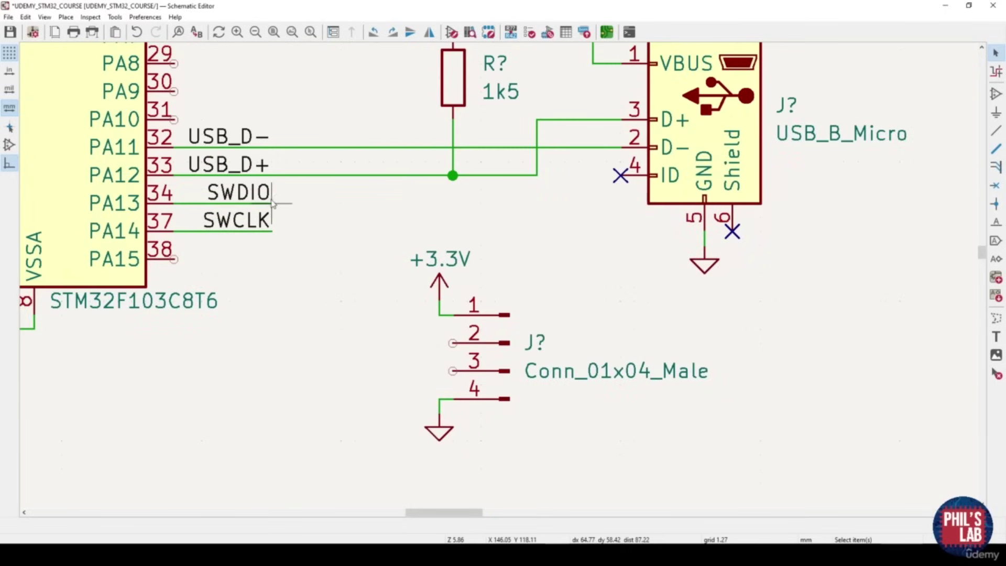
Wire SWDIO to pin 2 and SWCLK to pin 3 of the four-pin connector
key("w")
left_click(370, 343)
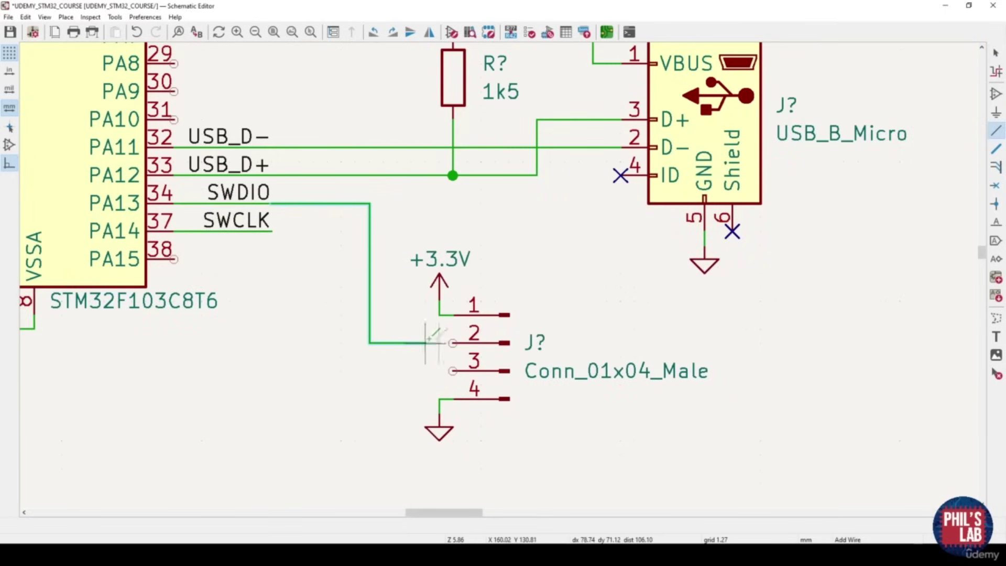
left_click(452, 342)
left_click(272, 231)
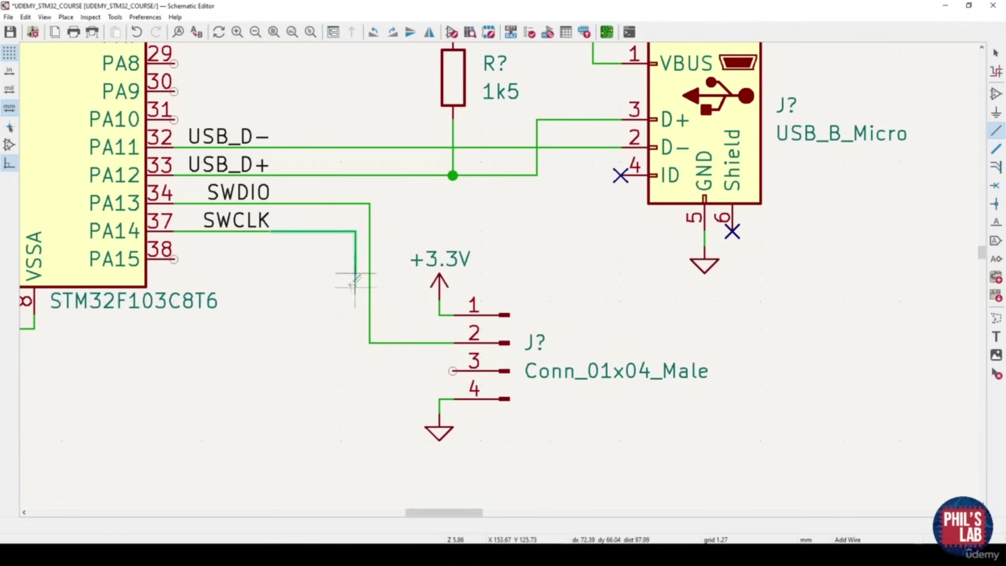
left_click(342, 293)
left_click(451, 370)
key("Escape")
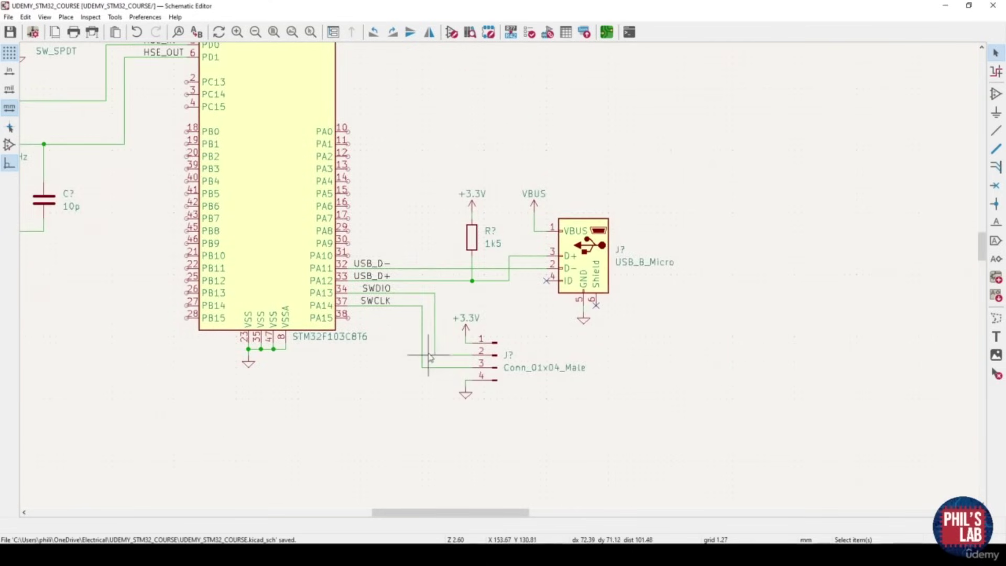
Examine the wiring around the microcontroller, including the USB and SWD connectors, crystal, boot switch and decoupling capacitors
scroll(429, 367, "up", 1)
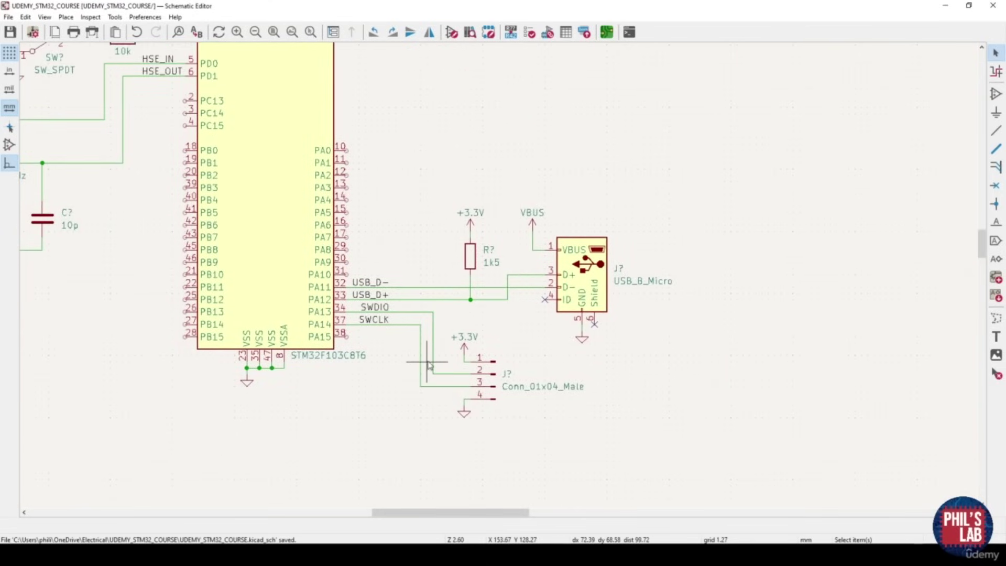
middle_click_drag(458, 307, 566, 376)
scroll(561, 315, "down", 2)
middle_click_drag(499, 278, 502, 312)
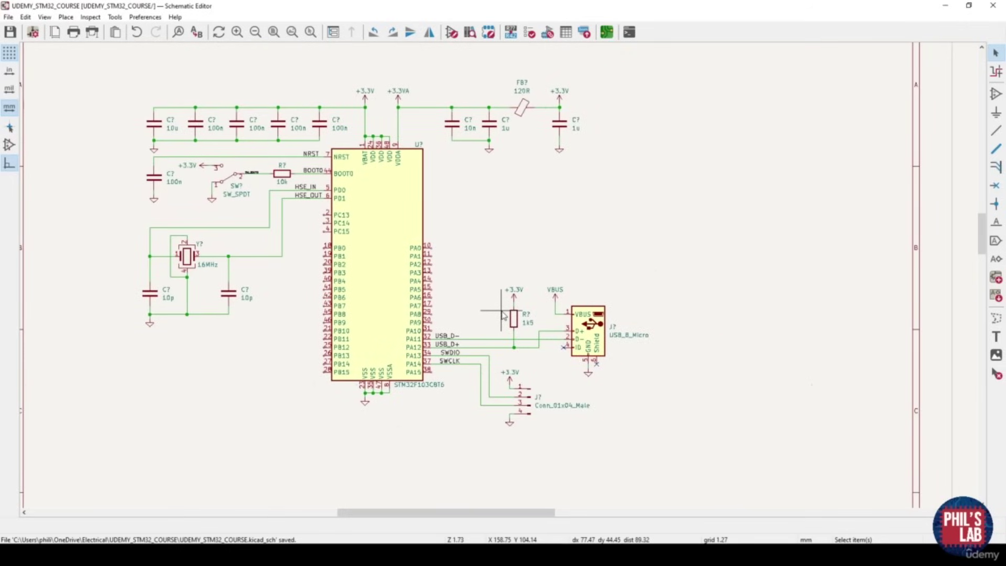
middle_click_drag(567, 410, 563, 418)
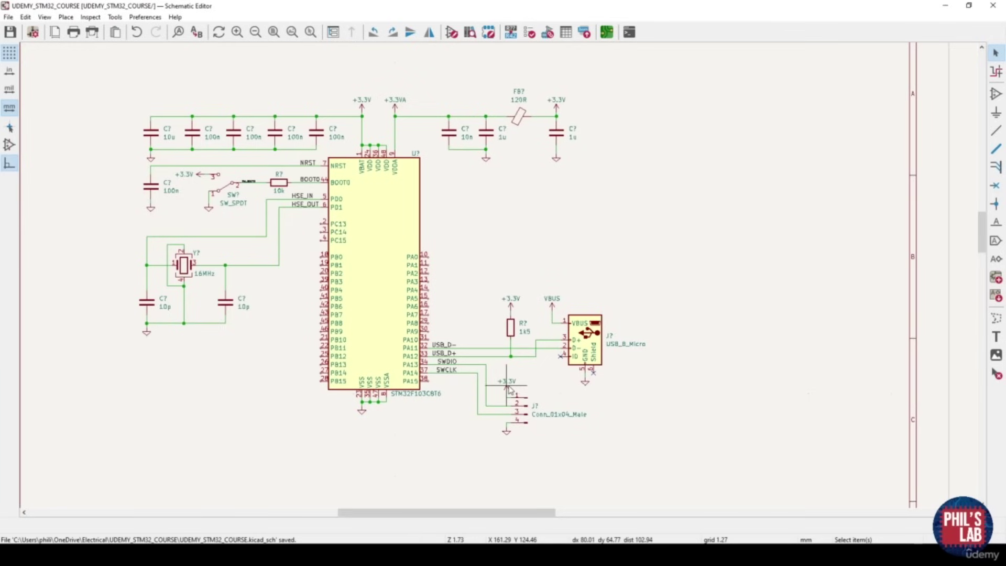
scroll(508, 387, "up", 3)
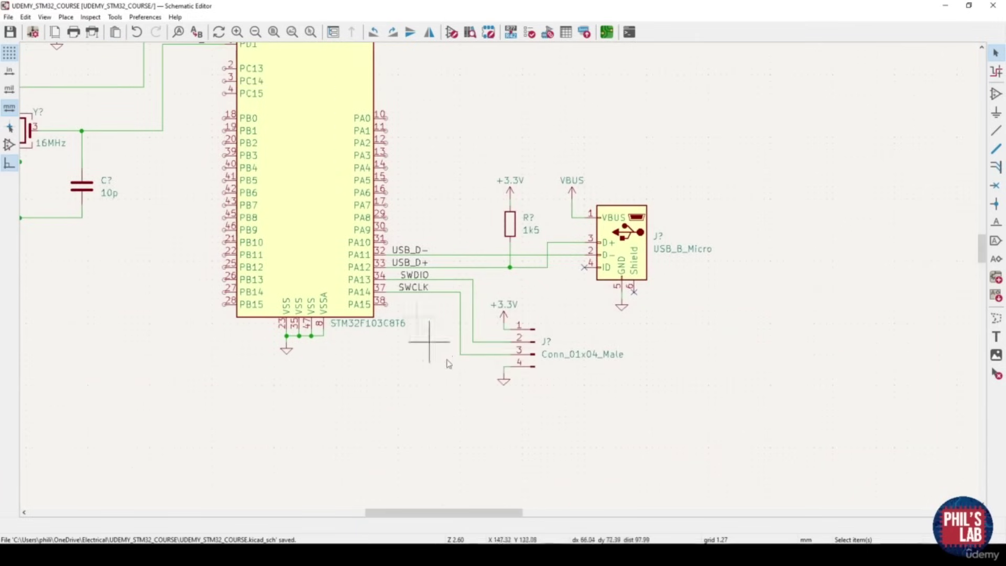
middle_click_drag(508, 311, 584, 381)
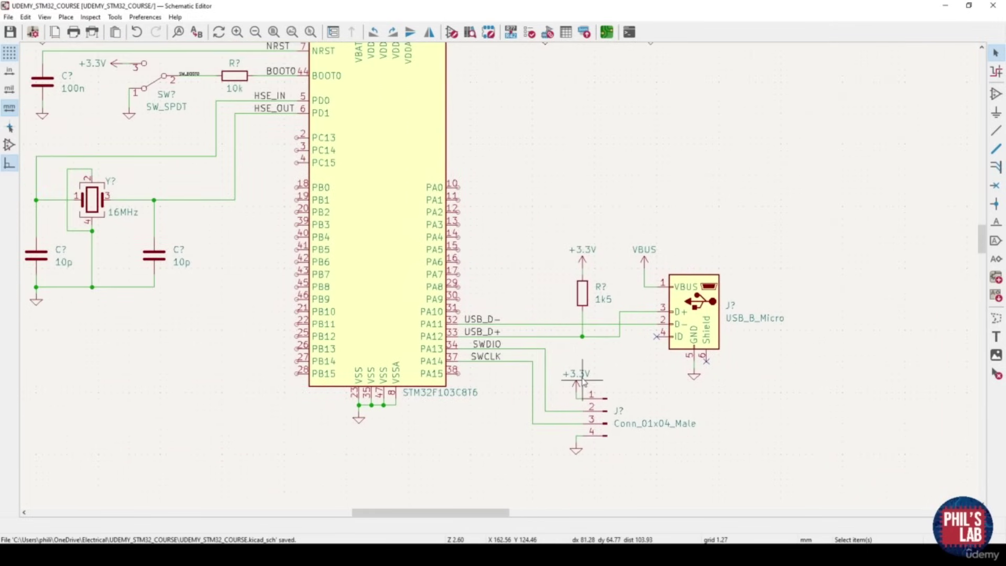
middle_click_drag(583, 381, 651, 421)
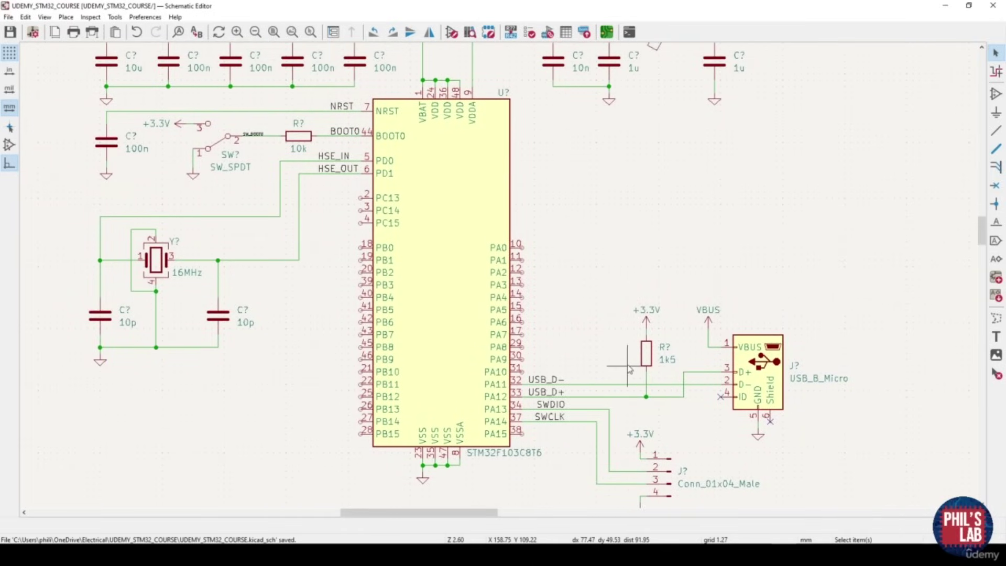
middle_click_drag(629, 362, 626, 384)
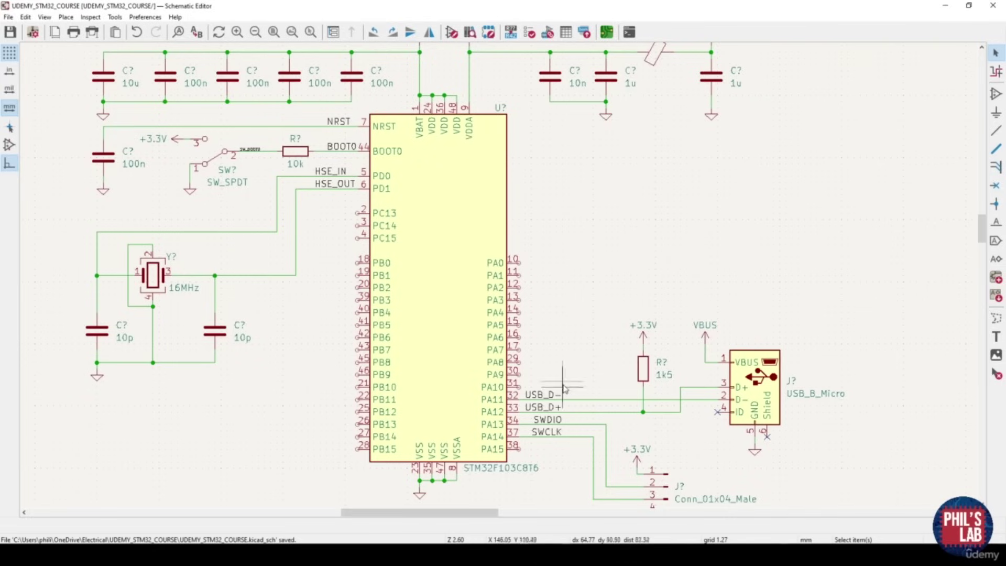
scroll(556, 375, "down", 2)
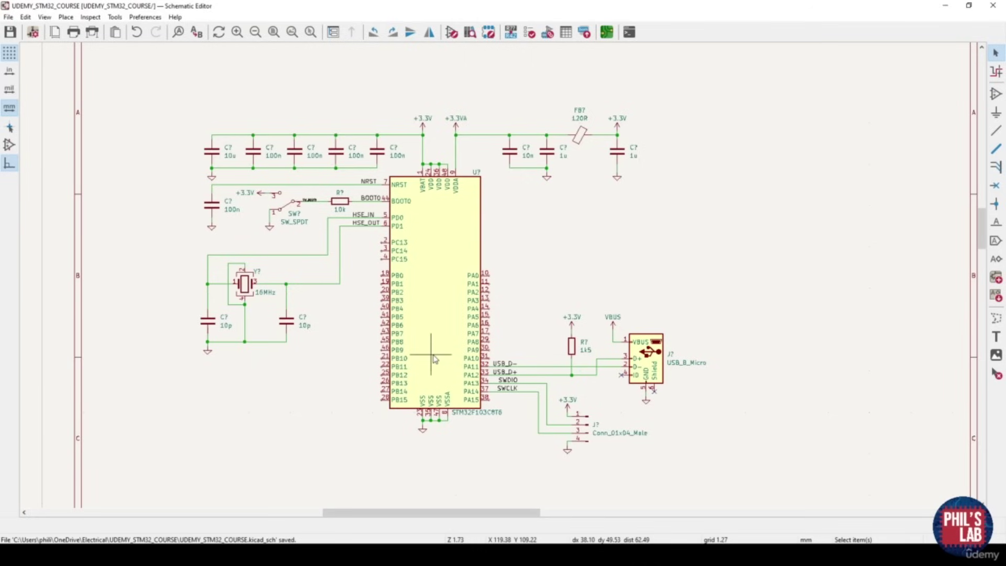
Move the entire microcontroller circuit towards the right side of the sheet to free space on its left
scroll(433, 359, "down", 3)
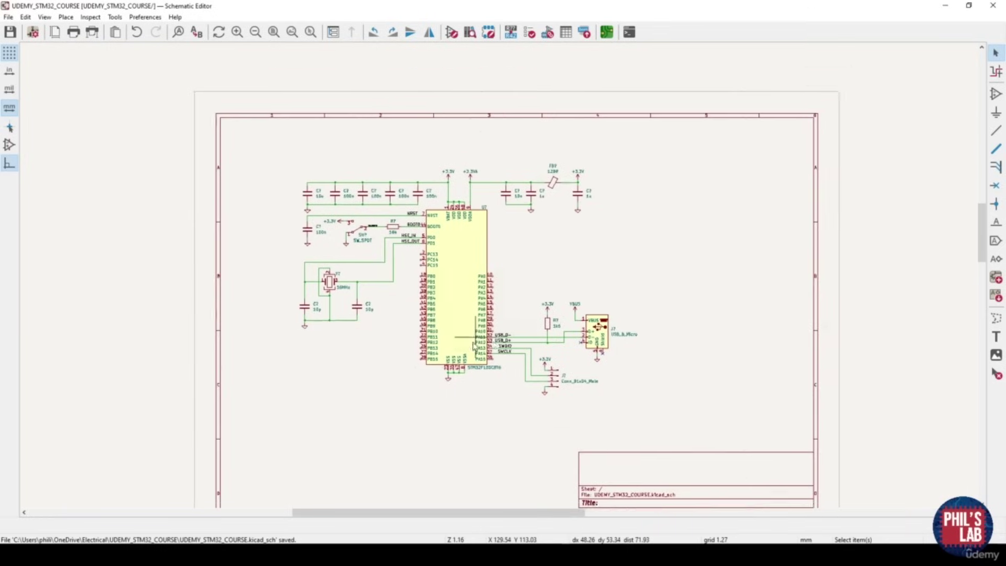
left_click_drag(640, 406, 276, 156)
left_click_drag(665, 416, 263, 154)
key("m")
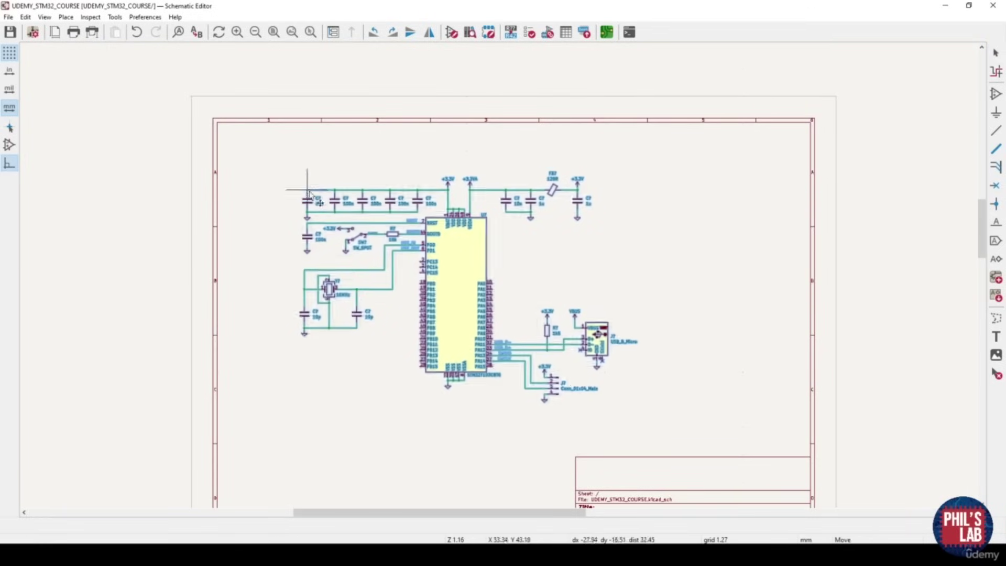
left_click(366, 200)
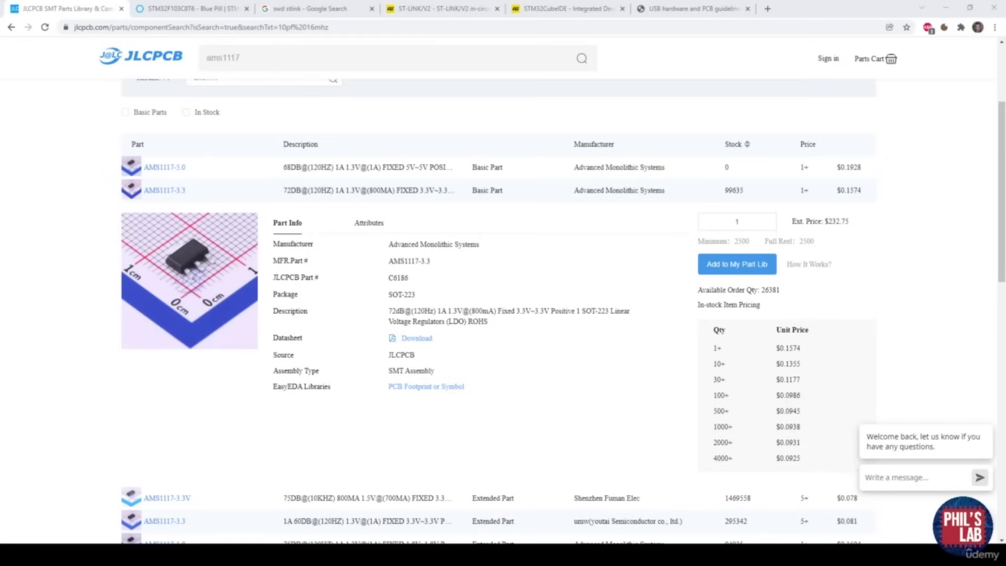
Return to the schematic editor and place an AMS1117-3.3 regulator in the upper left area of the sheet
mouse_move(451, 321)
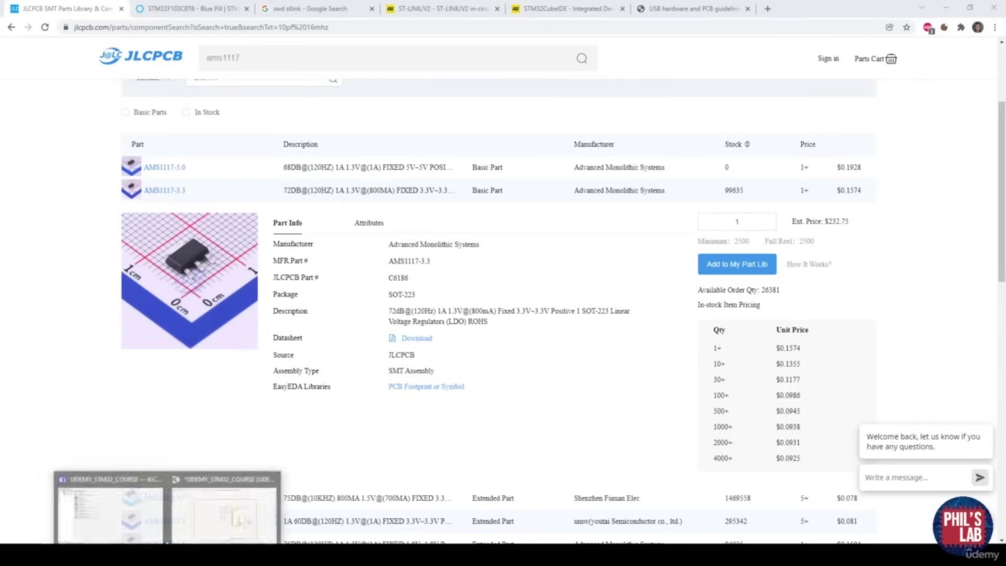
left_click(220, 503)
left_click(997, 94)
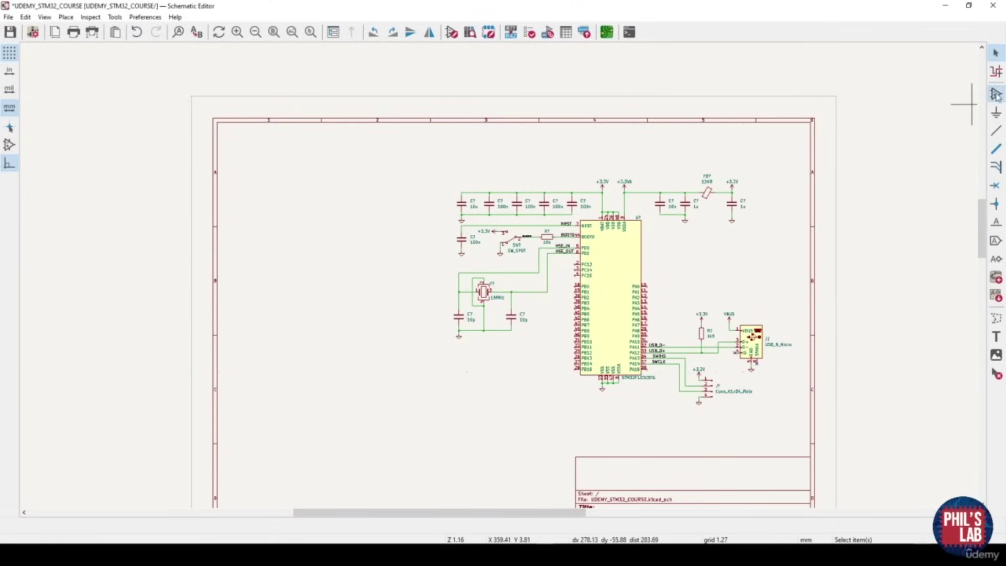
left_click(429, 282)
type("ams1117")
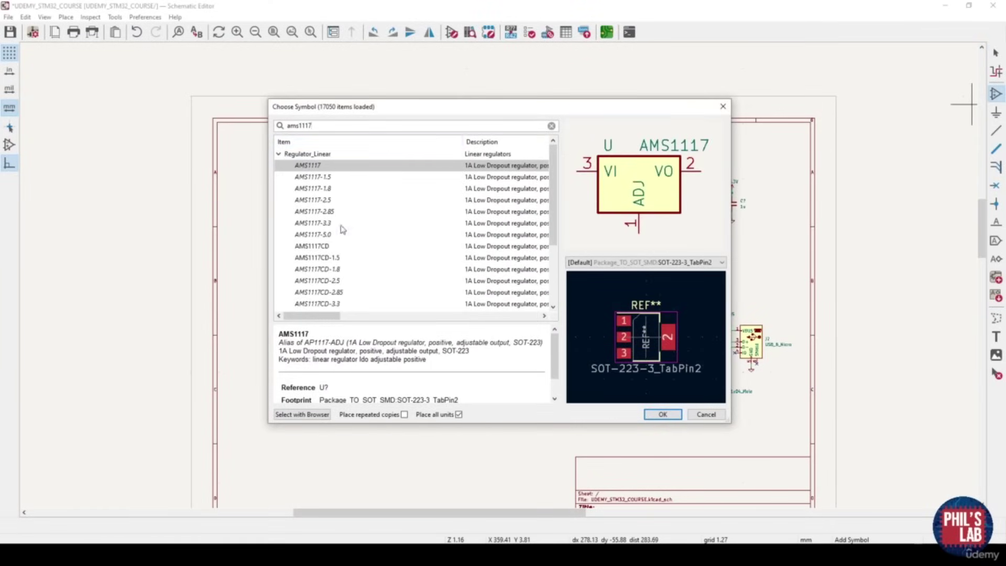
left_click(342, 226)
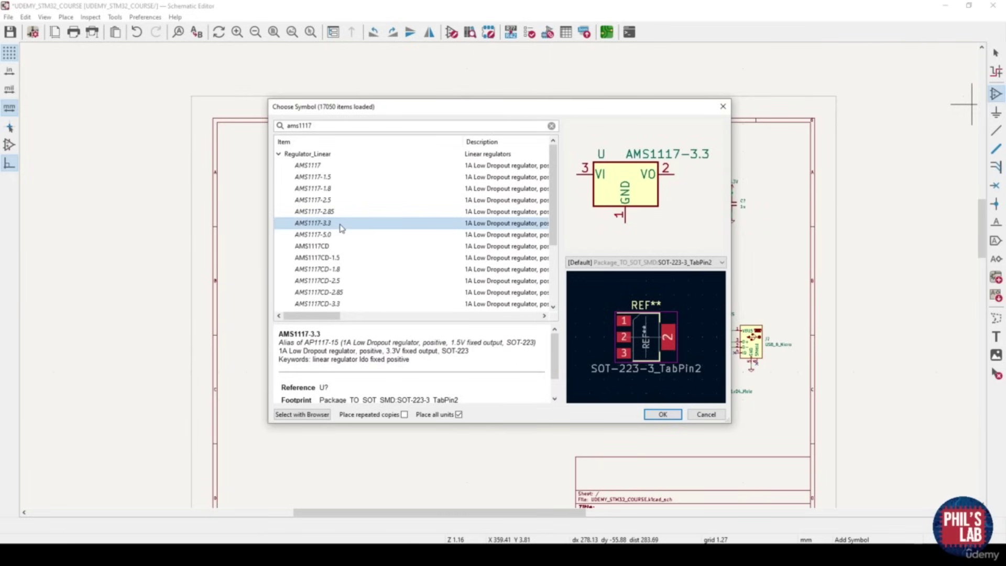
double_click(342, 226)
scroll(296, 190, "up", 3)
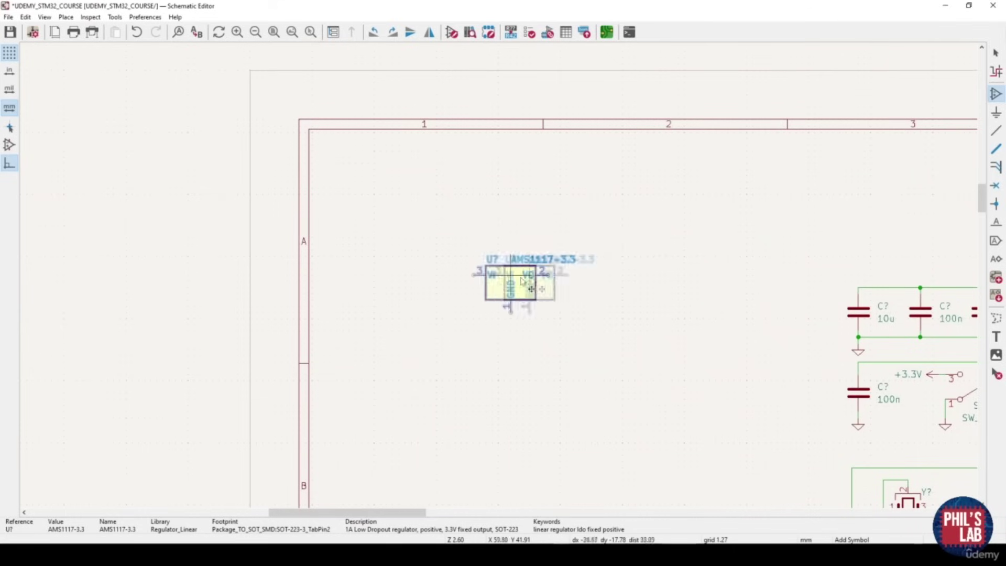
left_click(500, 271)
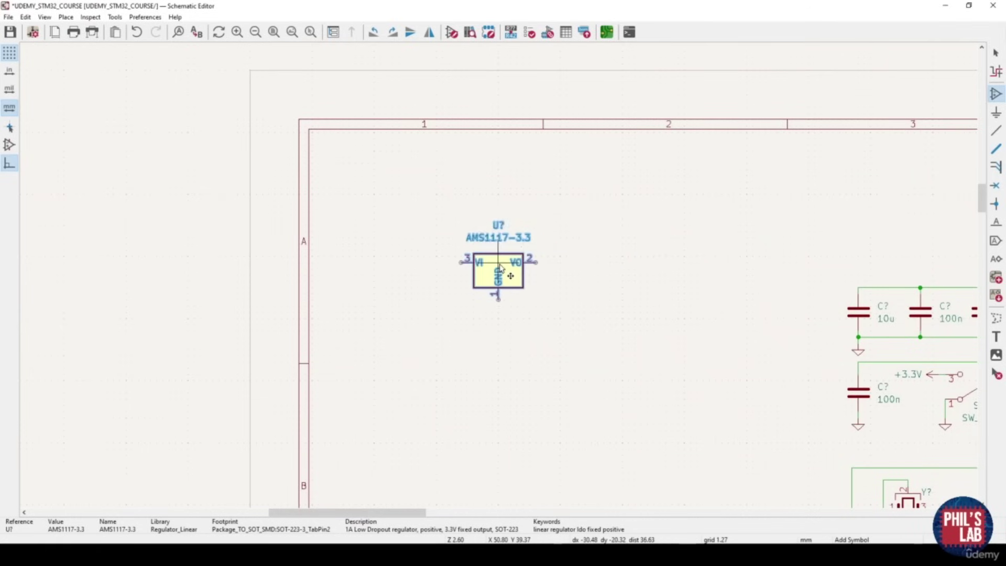
key("Escape")
middle_click_drag(500, 270, 463, 269)
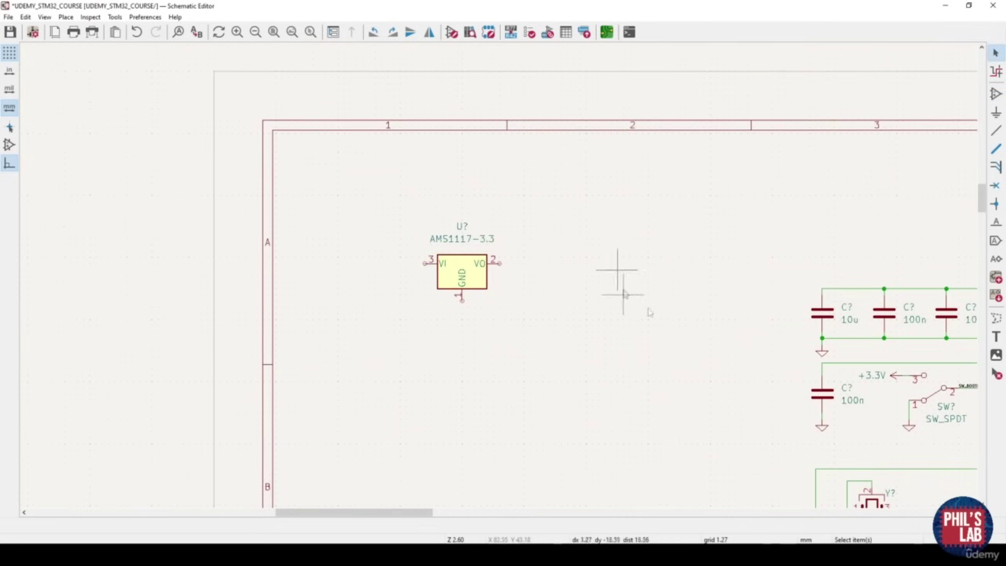
middle_click_drag(557, 301, 383, 300)
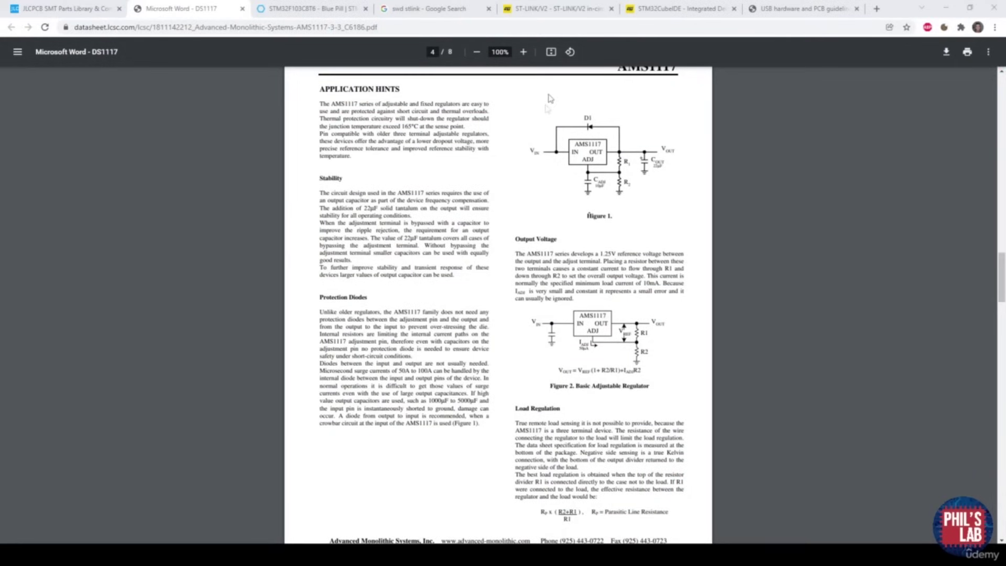
Read the Stability section of the AMS1117 datasheet for the recommended output capacitor
left_click(523, 52)
left_click(523, 52)
left_click(523, 51)
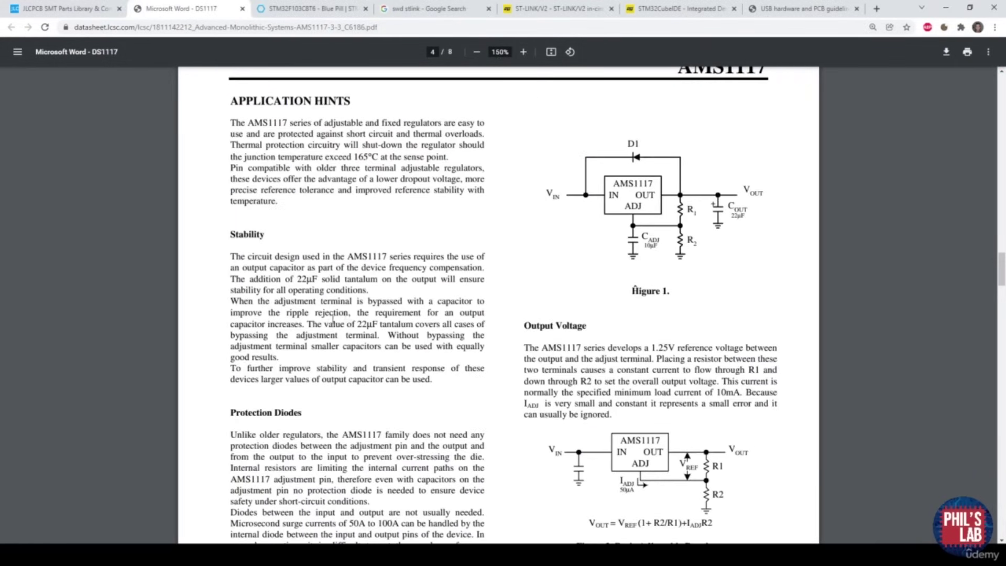
double_click(258, 238)
left_click(255, 269)
left_click_drag(231, 279, 316, 281)
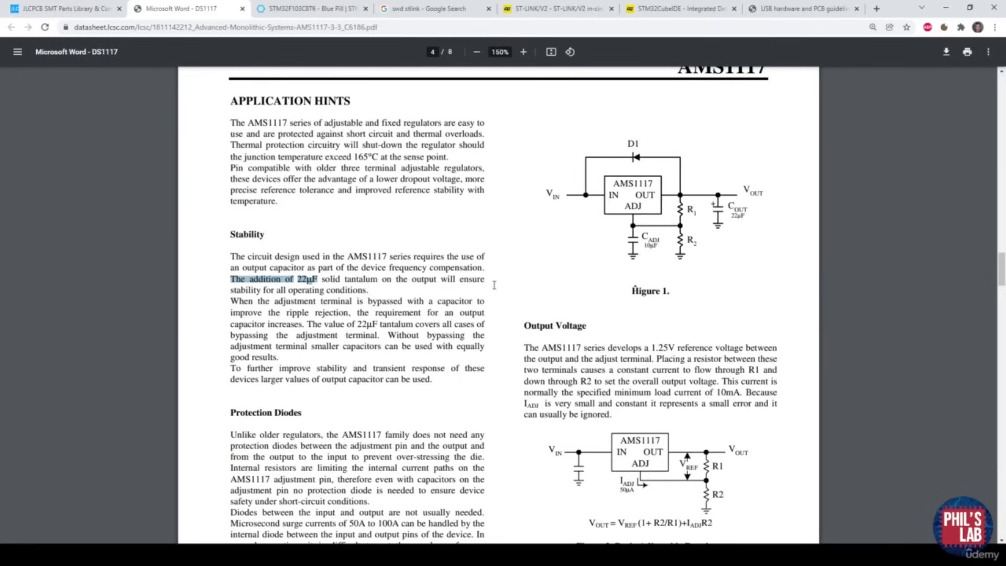
left_click(416, 324)
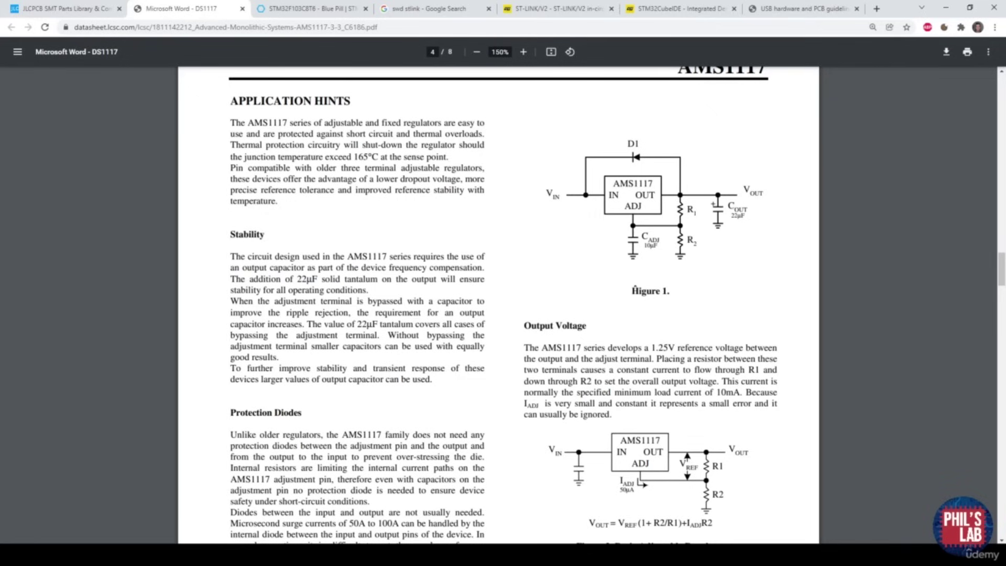
Return to the schematic, place a copied capacitor beside the regulator's VI pin and set its value to 22u
left_click(225, 513)
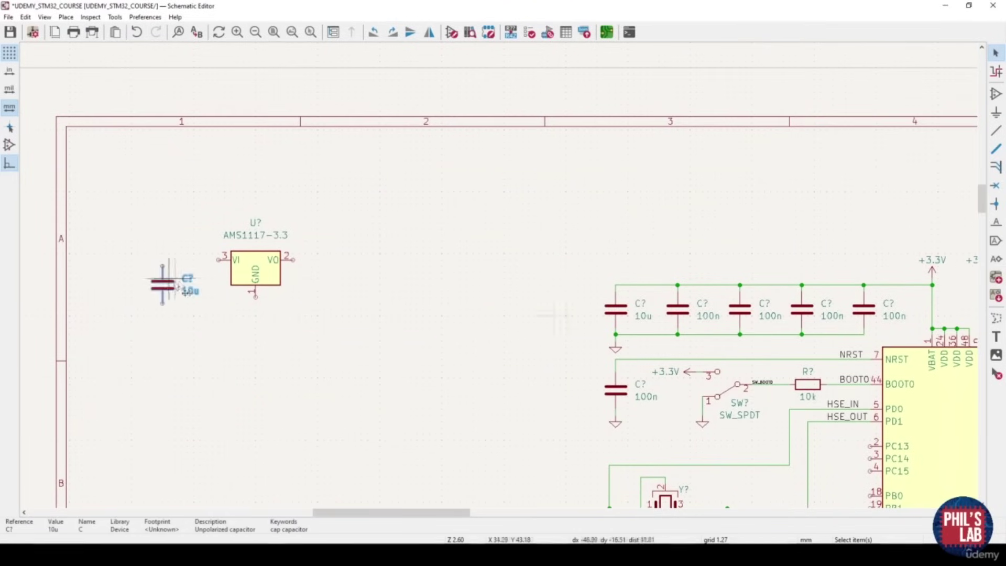
left_click(163, 285)
double_click(189, 290)
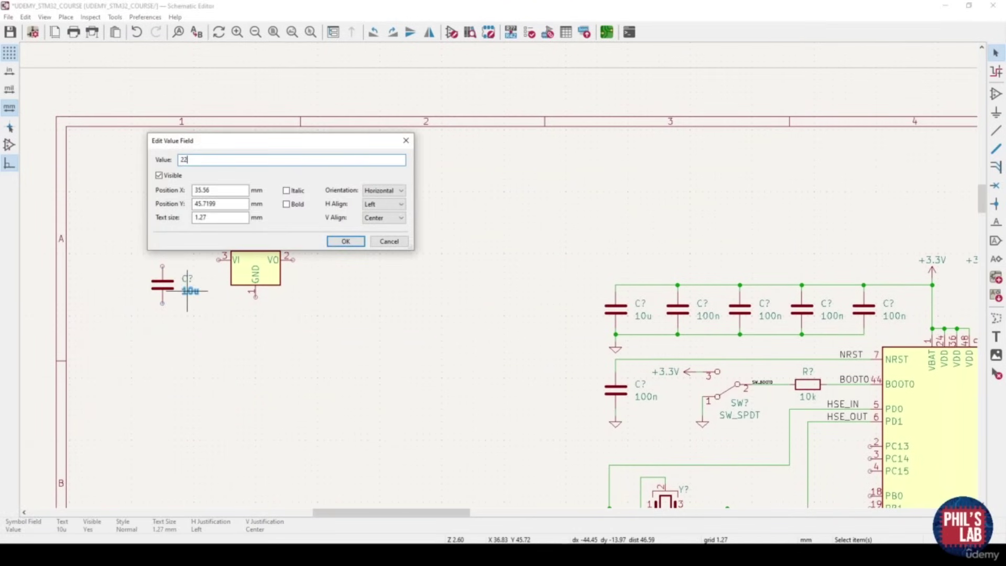
left_click(346, 241)
scroll(186, 272, "up", 3)
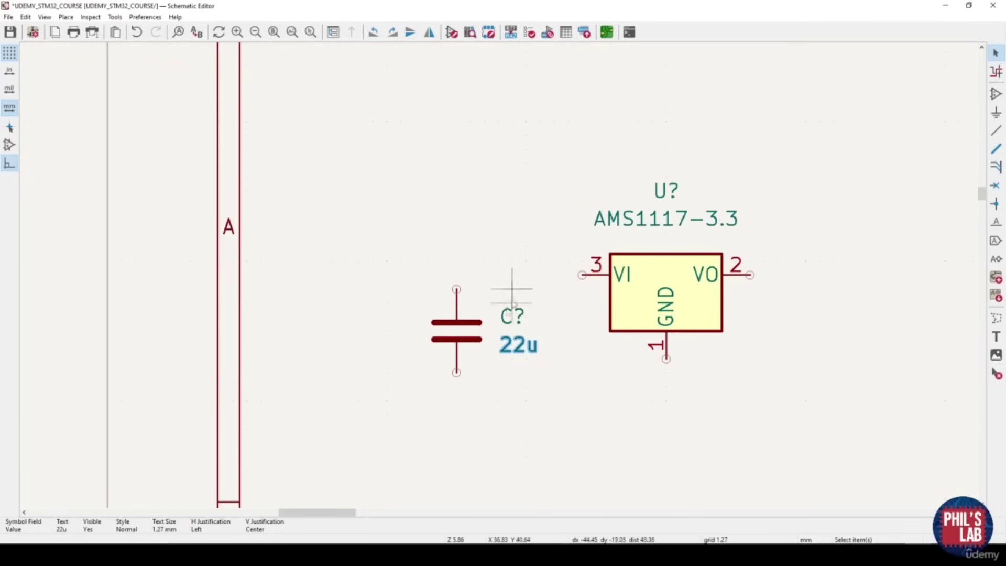
Copy the 22u capacitor to the regulator's output side and wire both capacitors and the regulator's GND pin to a shared ground symbol
left_click(466, 331)
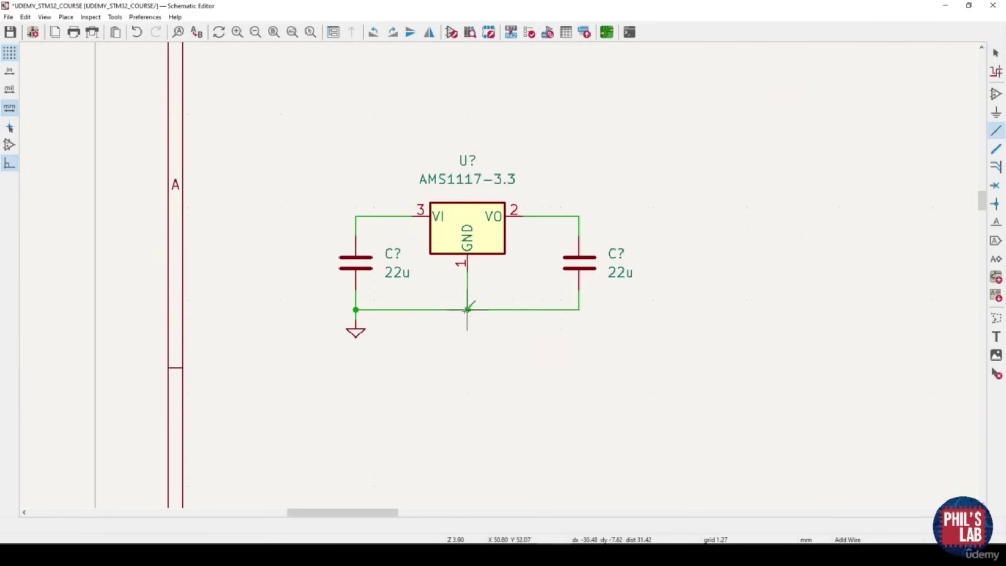
left_click(467, 309)
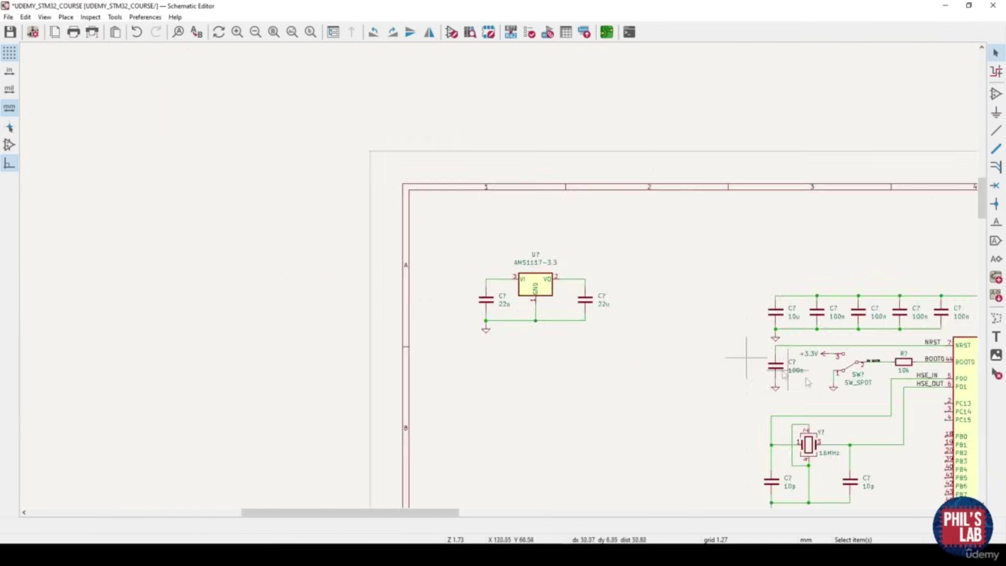
Attach a VBUS symbol to the regulator's input and a +3.3V symbol to its output, and save the schematic
scroll(497, 293, "up", 4)
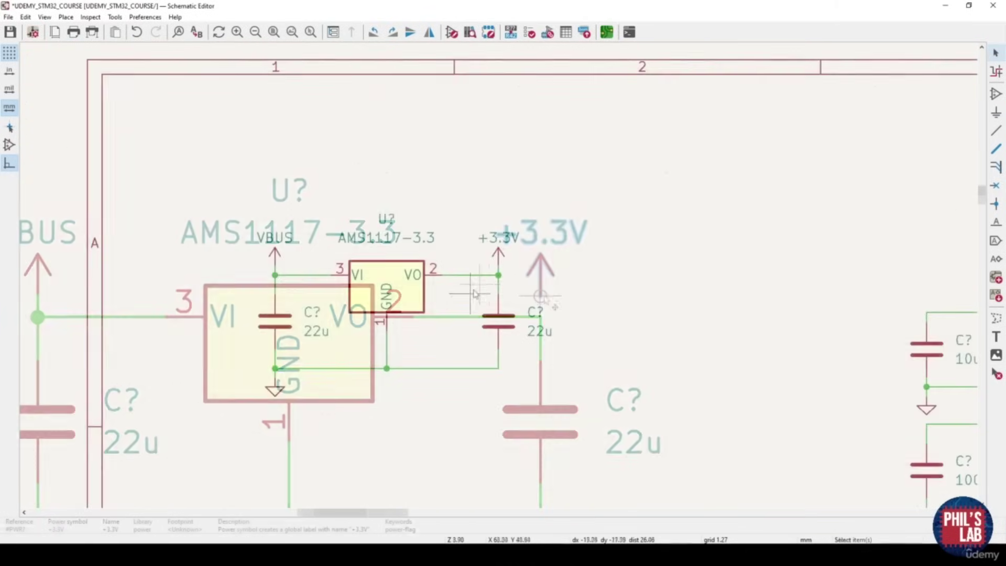
scroll(498, 269, "down", 3)
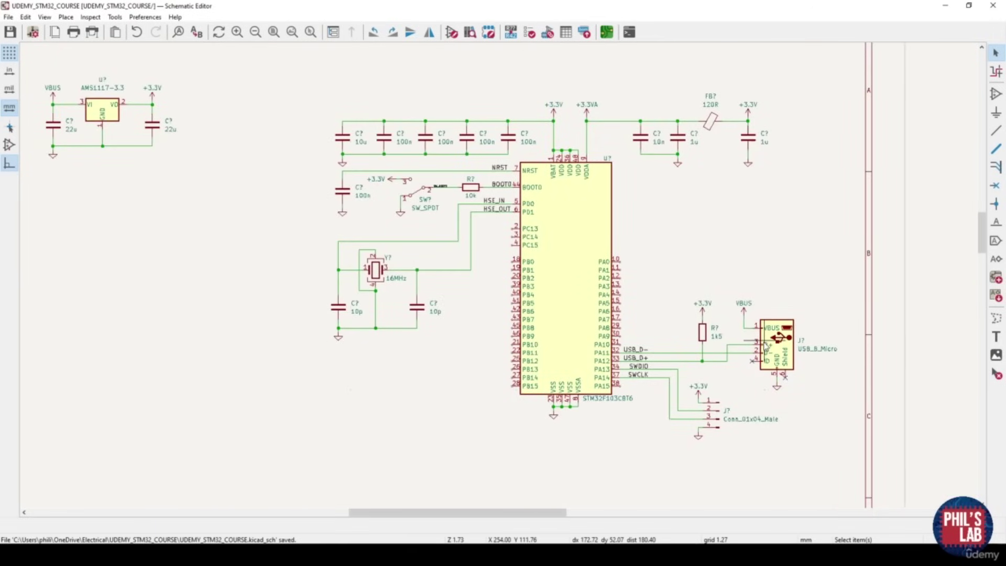
Place an LED symbol to the right of the regulator's output, rotated 180 degrees so its anode faces the regulator
middle_click_drag(764, 346, 856, 375)
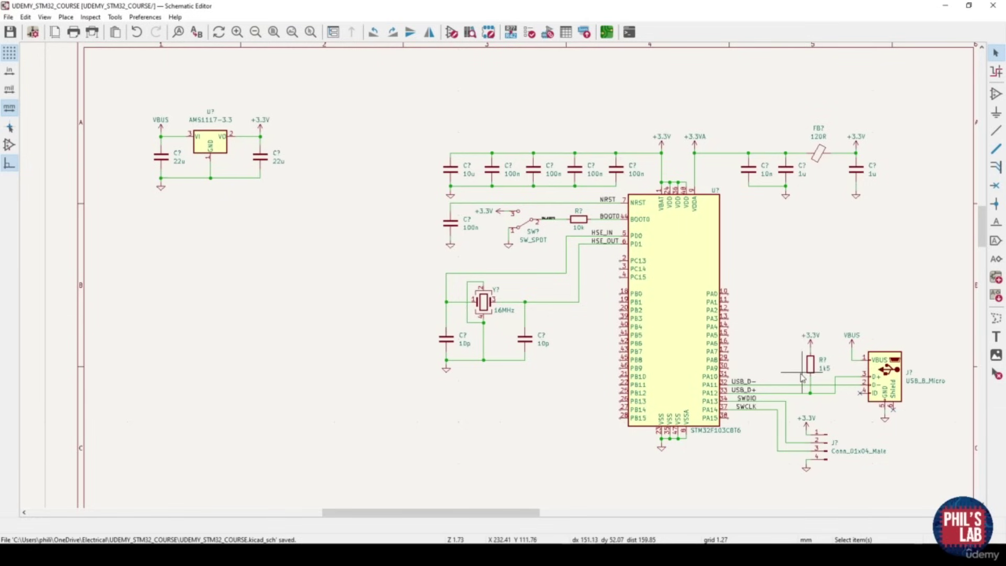
scroll(221, 132, "up", 3)
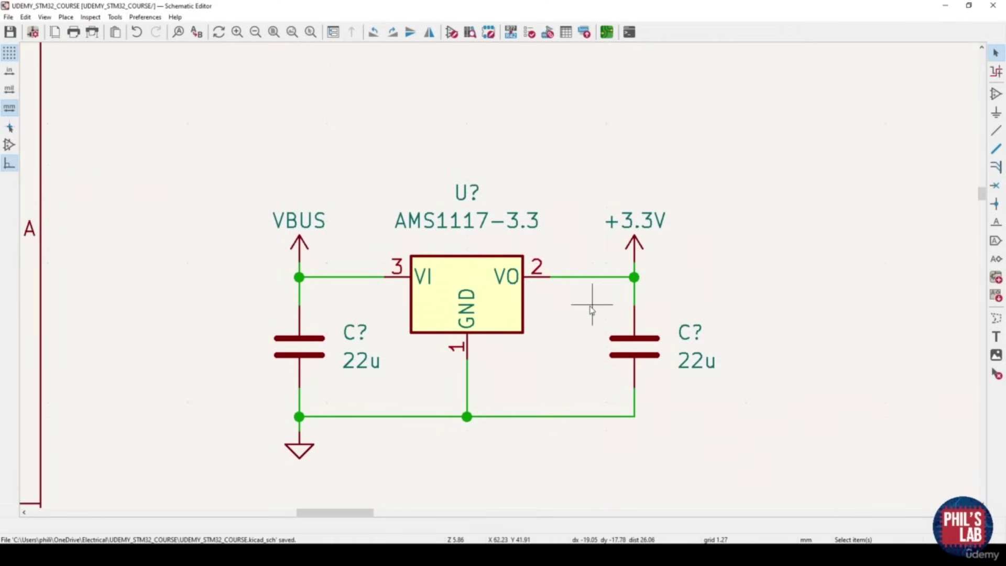
middle_click_drag(689, 323, 656, 325)
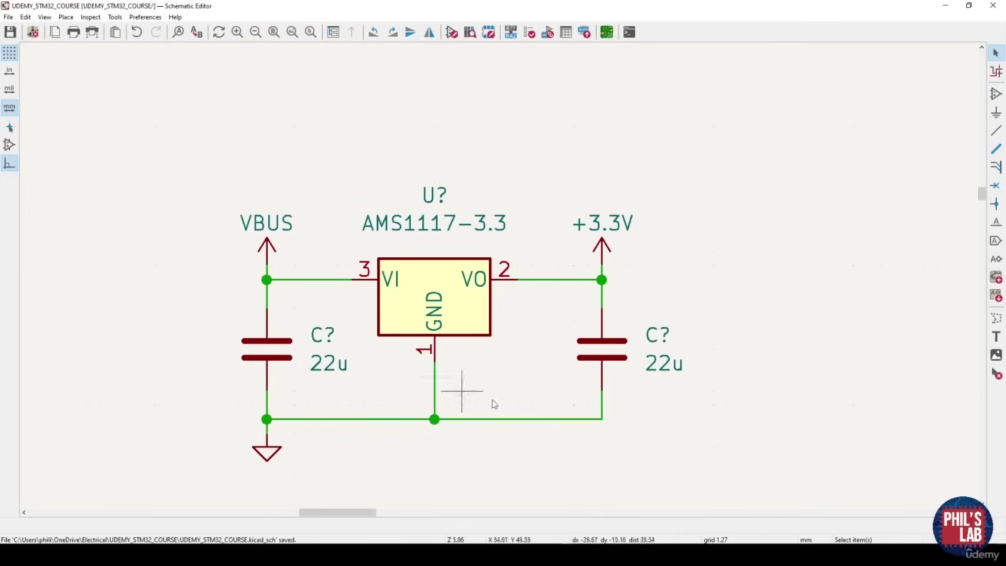
middle_click_drag(671, 328, 528, 305)
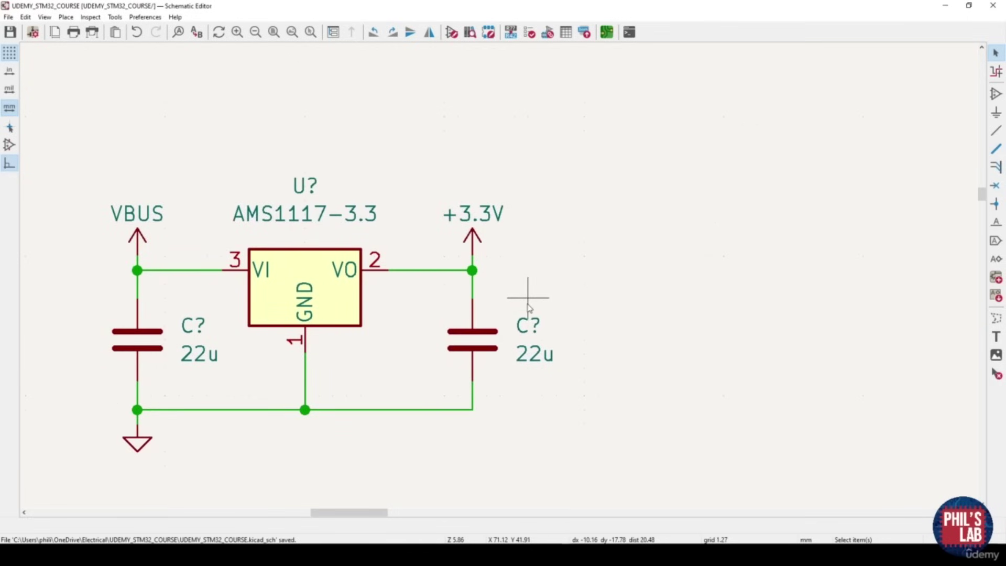
left_click(997, 93)
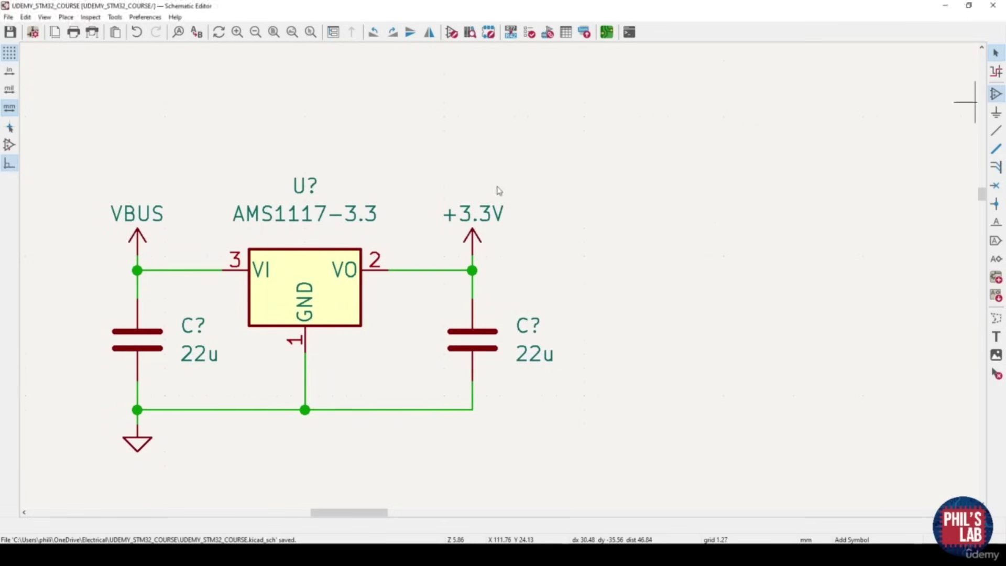
left_click(499, 190)
type("LED")
key("Return")
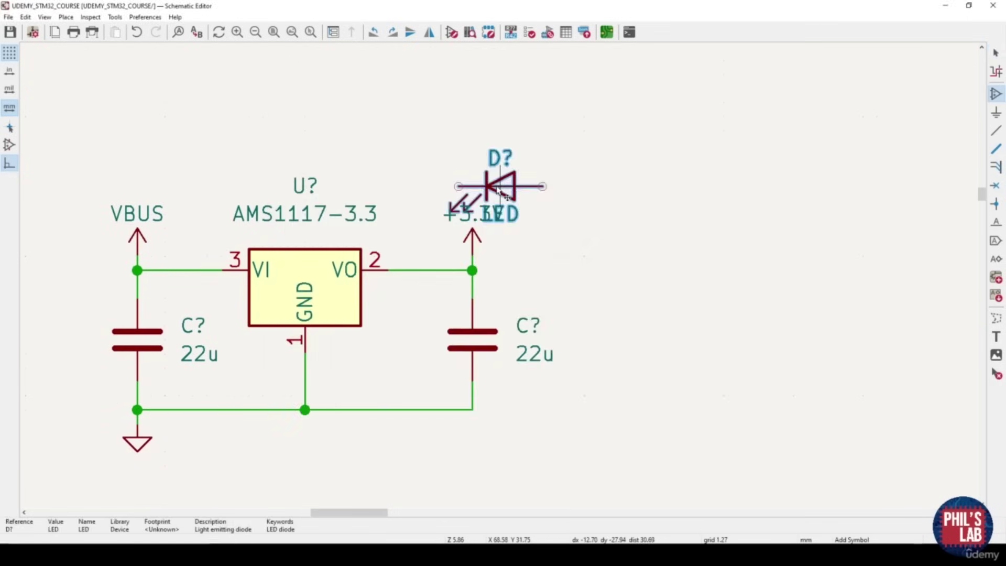
key("r")
key("r")
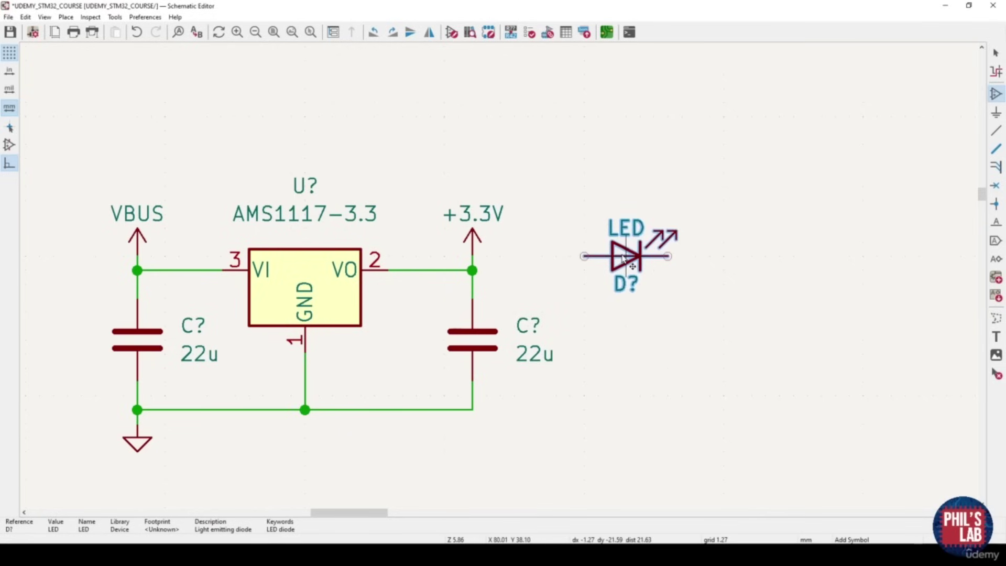
left_click(612, 255)
key("Escape")
Raise the +3.3V symbol above the regulator's output node and wire the LED's anode to that supply line
left_click(475, 241)
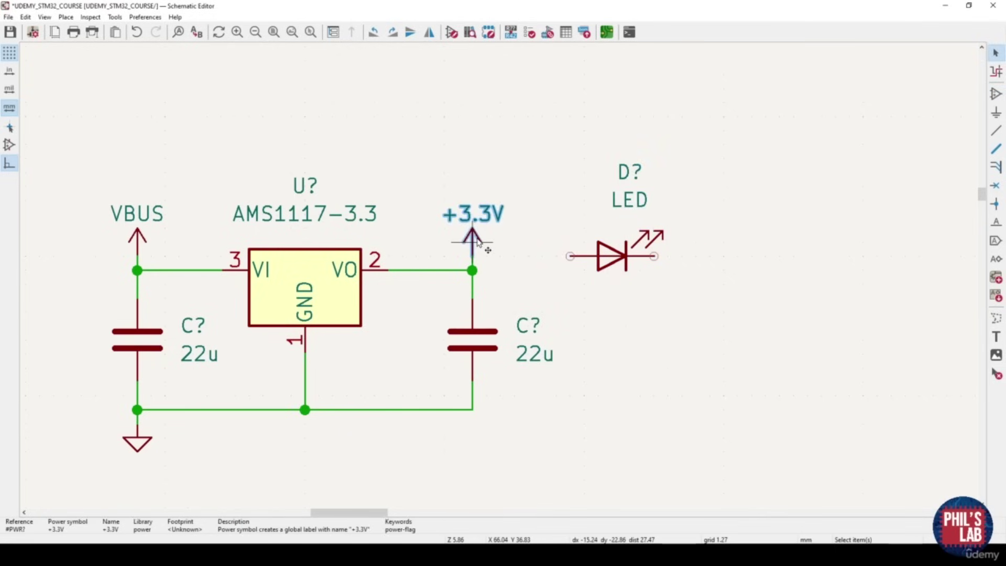
key("g")
left_click(472, 228)
key("w")
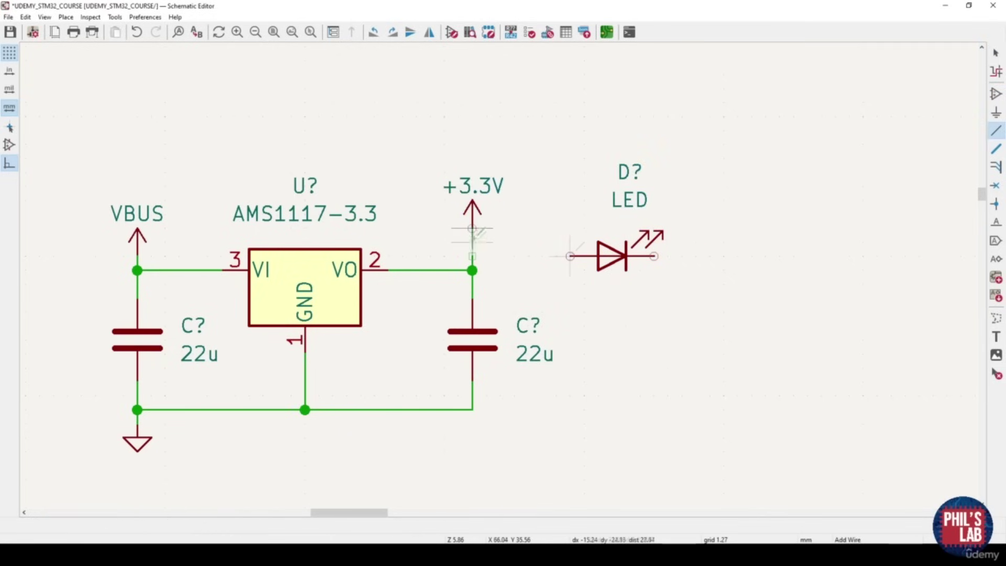
left_click(472, 256)
key("Escape")
Set the LED's value to RED
left_click(625, 205)
double_click(625, 206)
type("RED")
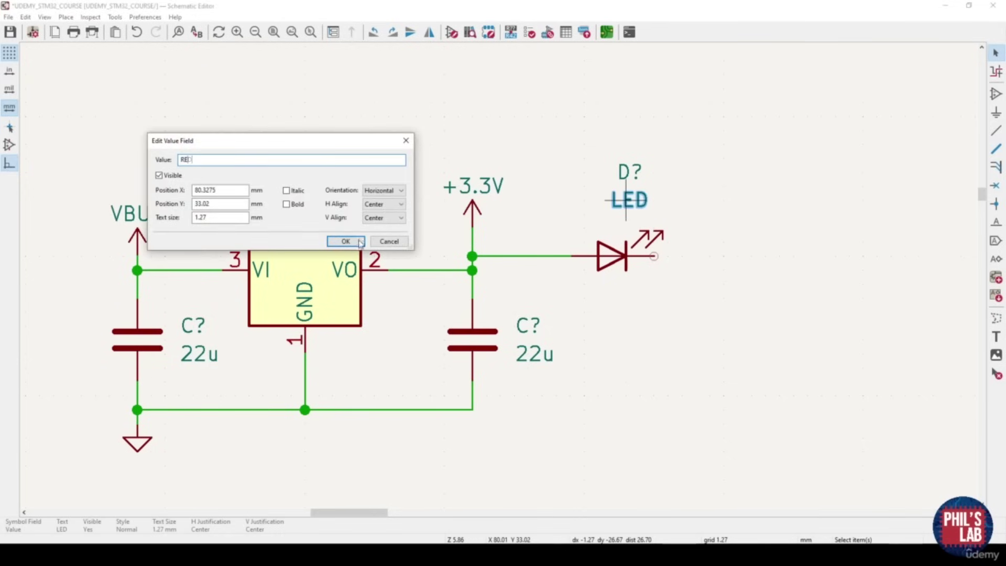
left_click(358, 242)
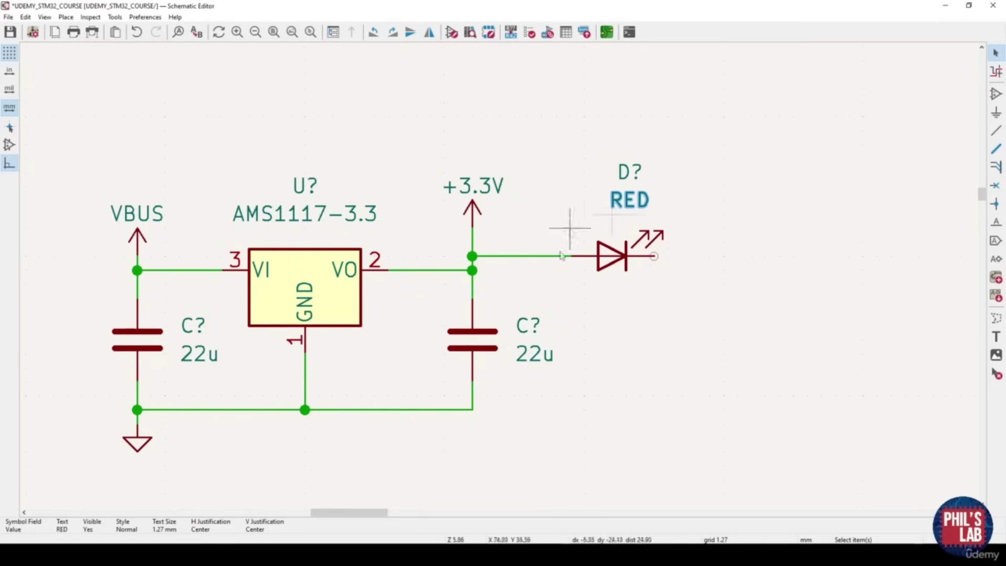
Place a vertical resistor to the right of and below the LED
left_click(996, 94)
type("r")
key("Return")
left_click(709, 340)
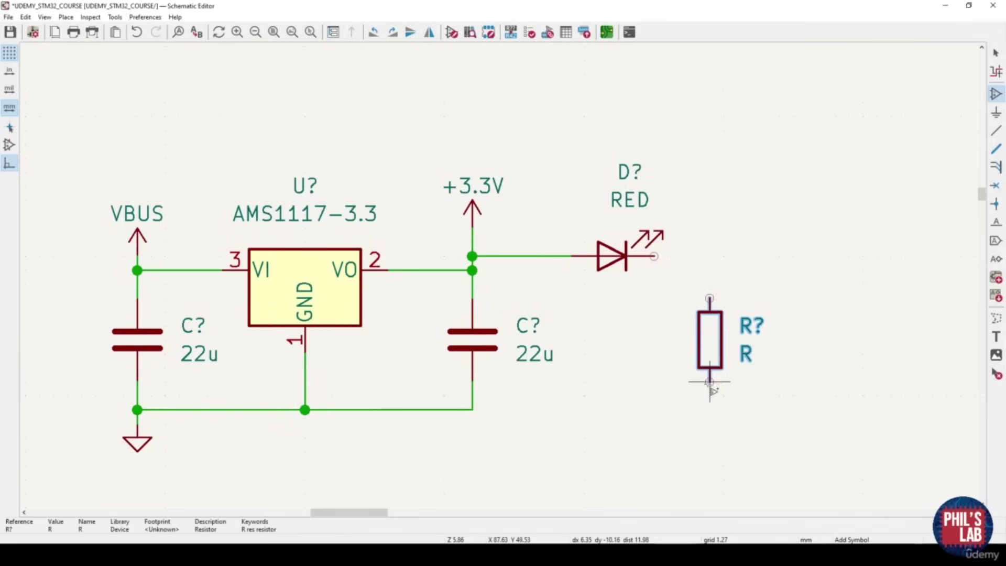
Wire the resistor between the LED's cathode and the regulator's ground line, and save the schematic
key("w")
left_click(654, 257)
left_click(710, 382)
left_click(472, 410)
key("Escape")
middle_click_drag(671, 399, 624, 394)
key("ctrl+s")
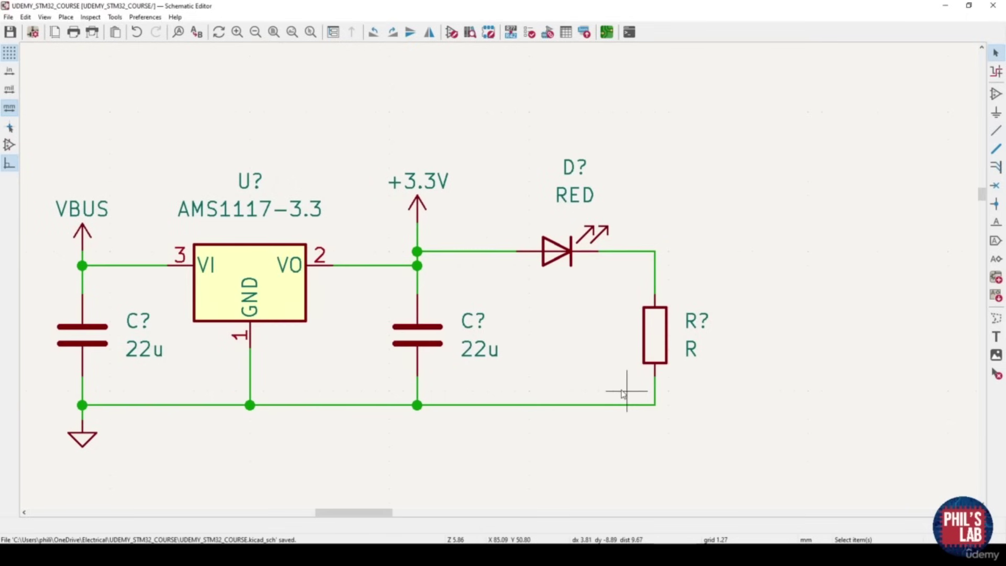
scroll(624, 394, "down", 1)
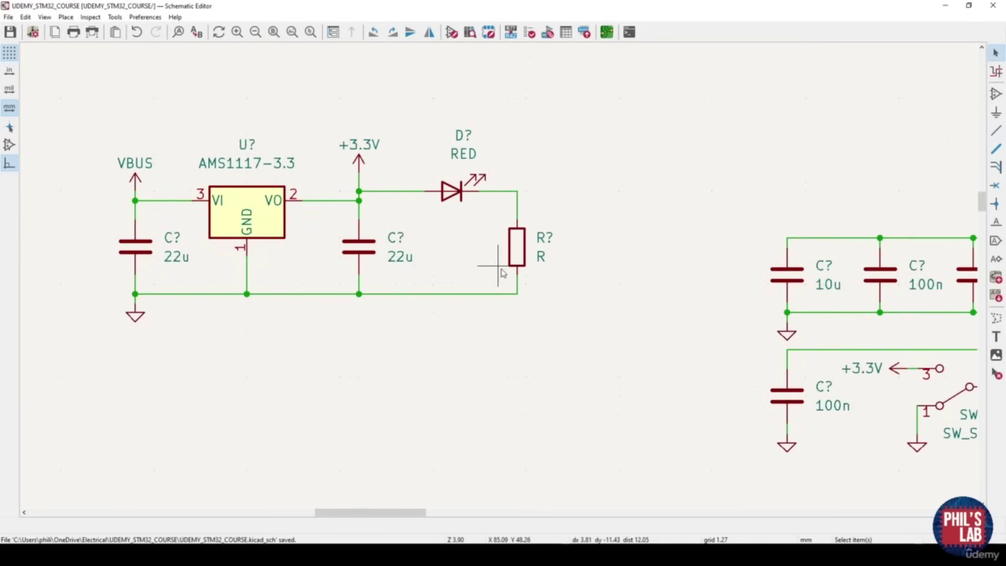
Set the value of the LED's series resistor to 1k5 and save the schematic
middle_click_drag(501, 270, 502, 297)
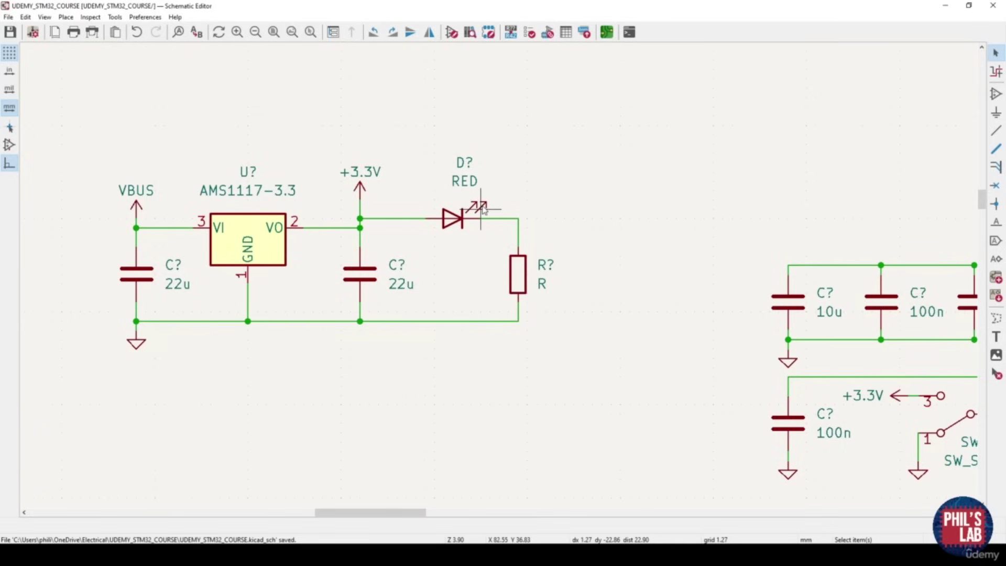
scroll(483, 208, "down", 5)
middle_click_drag(580, 353, 400, 206)
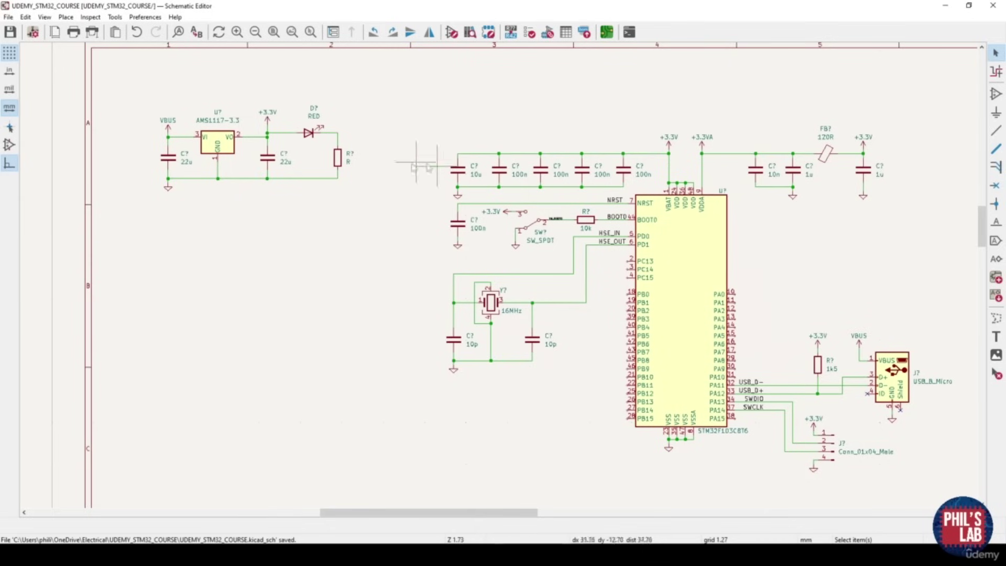
left_click(348, 163)
double_click(348, 164)
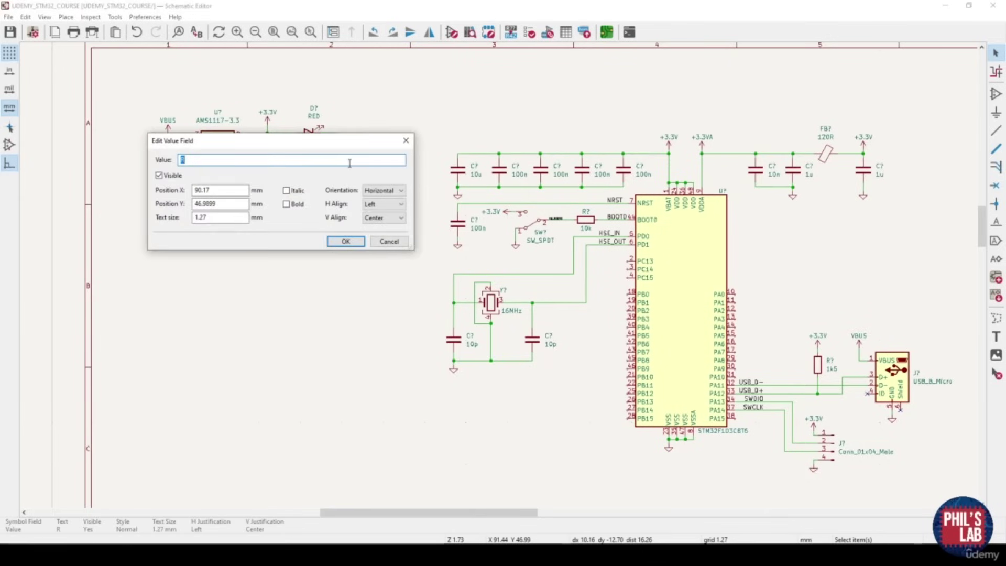
left_click(362, 241)
key("ctrl+s")
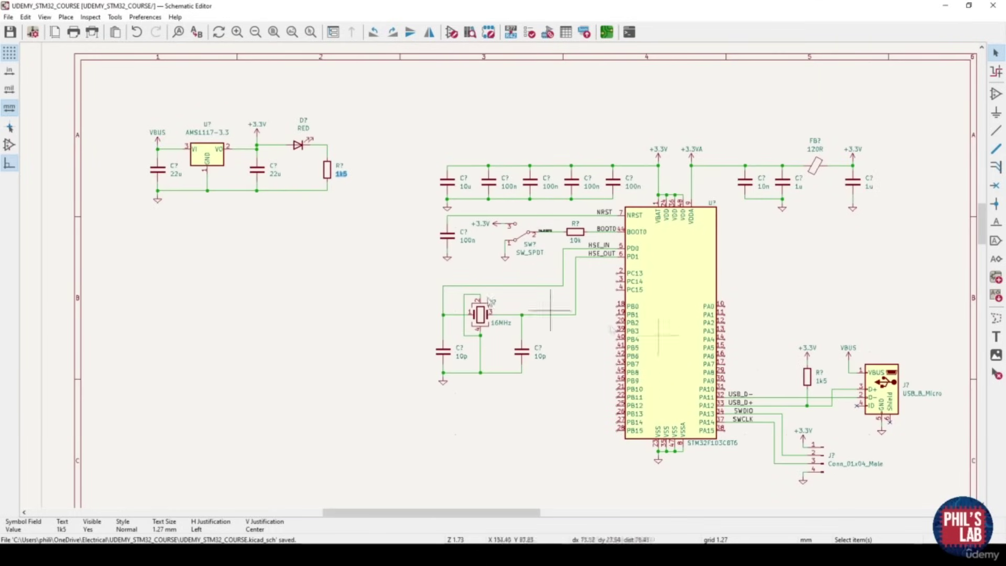
left_click(344, 257)
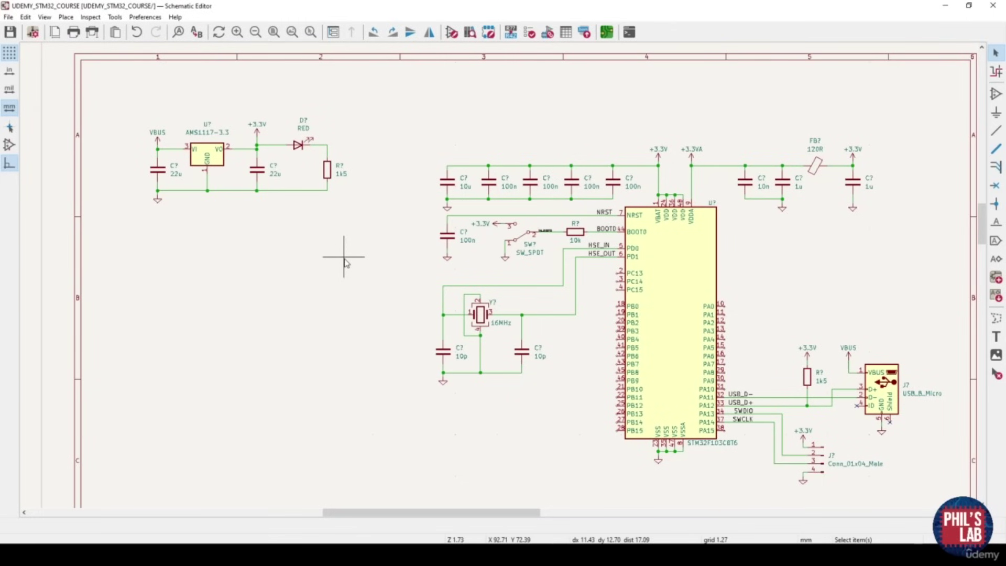
Label the net between the LED's cathode and the resistor PWR_LED_K and save the schematic
middle_click_drag(323, 252, 328, 281)
scroll(349, 223, "up", 3)
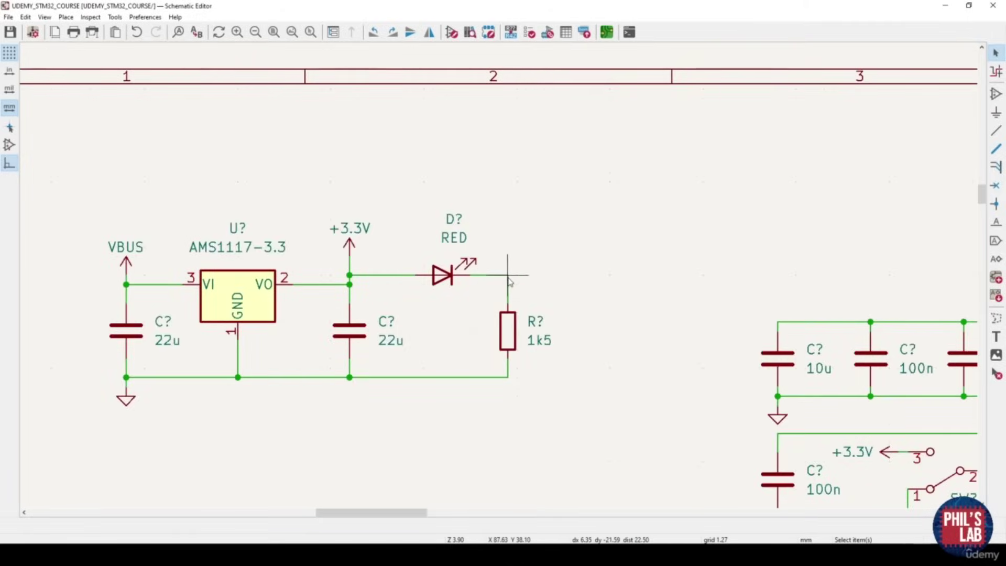
scroll(508, 281, "up", 3)
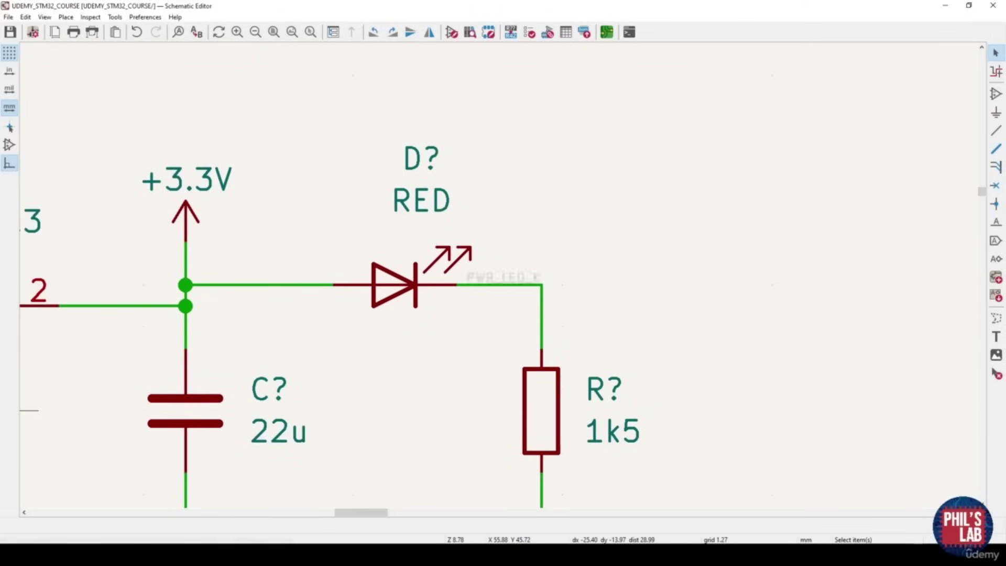
key("ctrl+s")
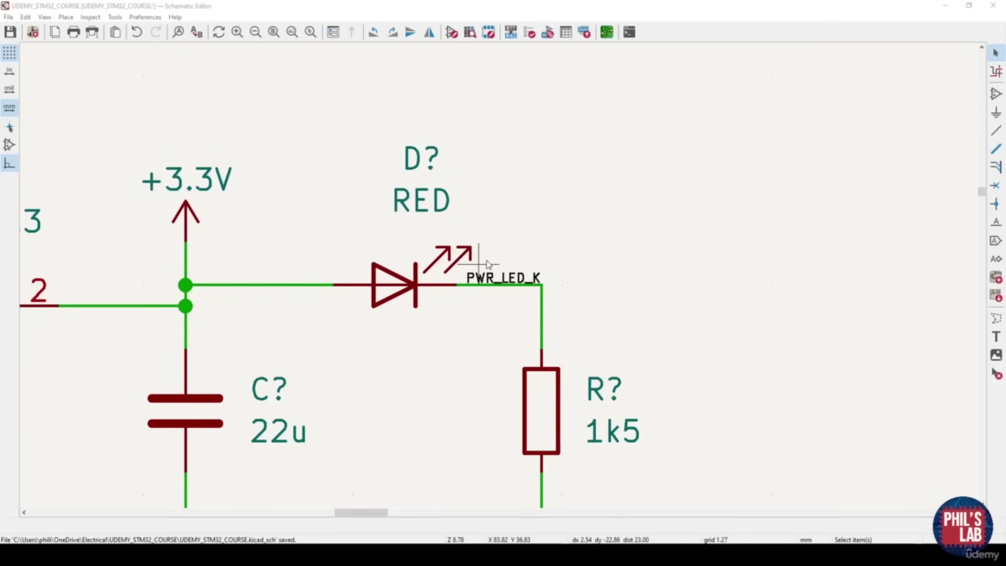
scroll(487, 264, "down", 6)
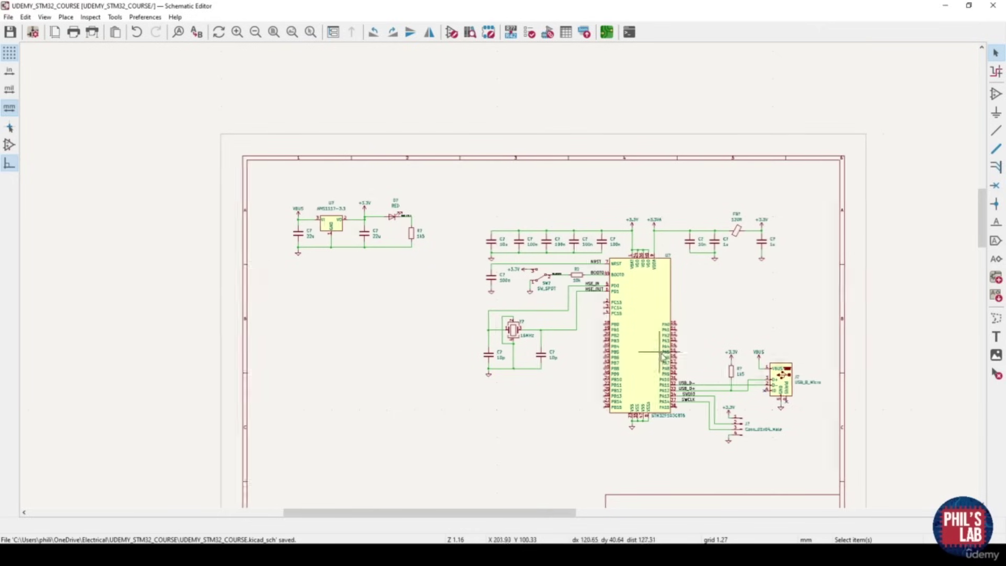
scroll(661, 350, "up", 4)
middle_click_drag(498, 275, 617, 286)
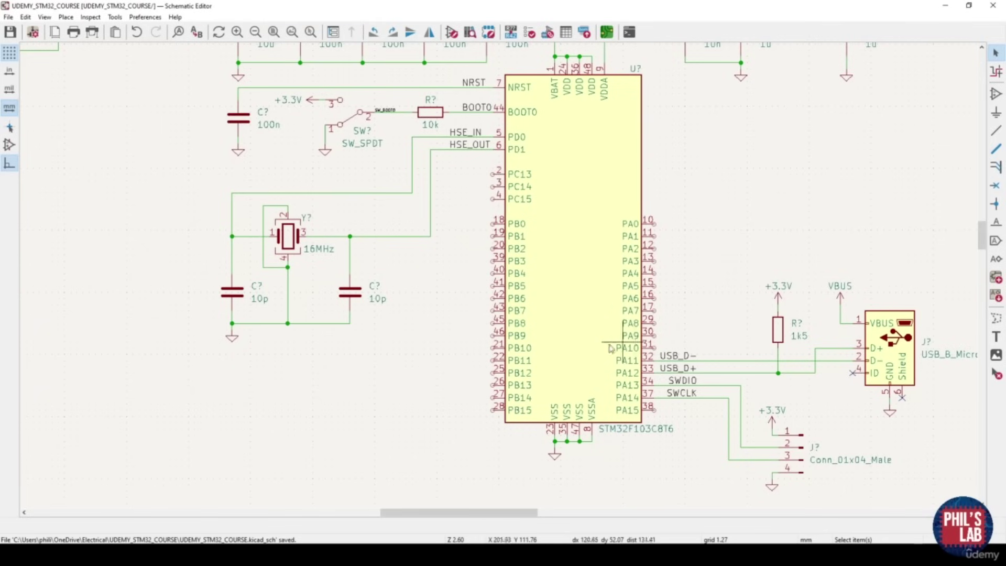
scroll(27, 410, "down", 3)
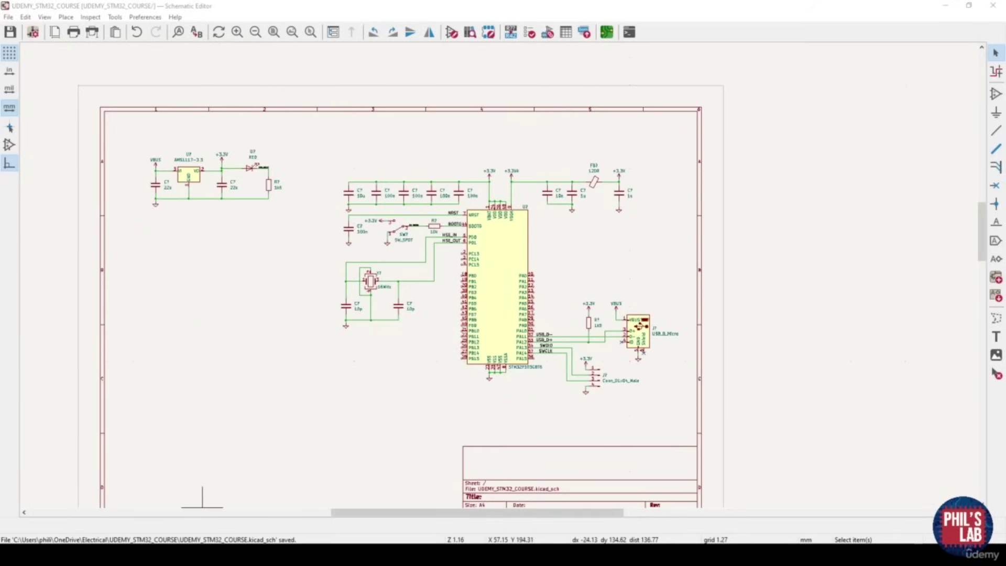
Switch to STM32CubeIDE's pinout configuration and set the USART1 mode to Asynchronous
left_click(217, 542)
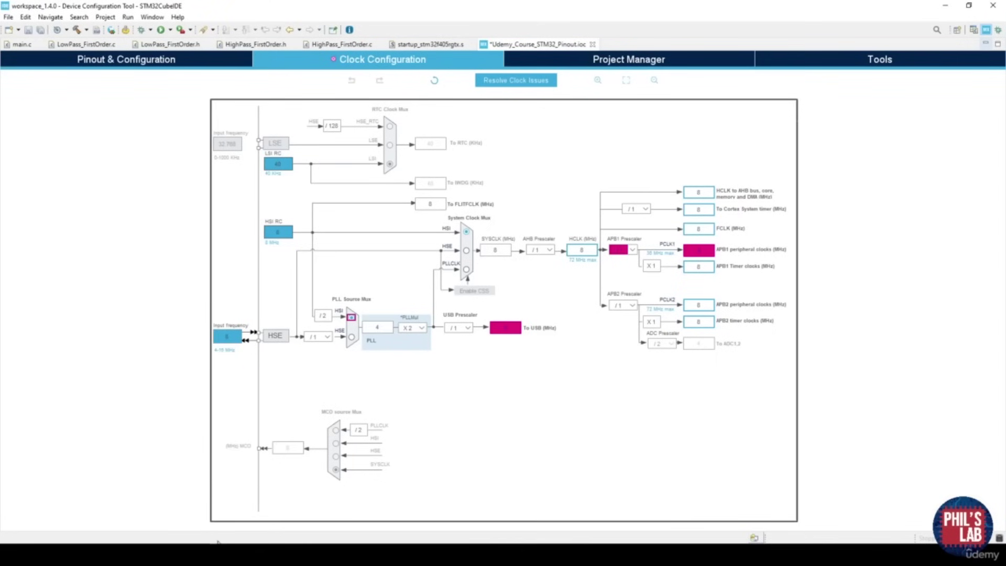
left_click(119, 63)
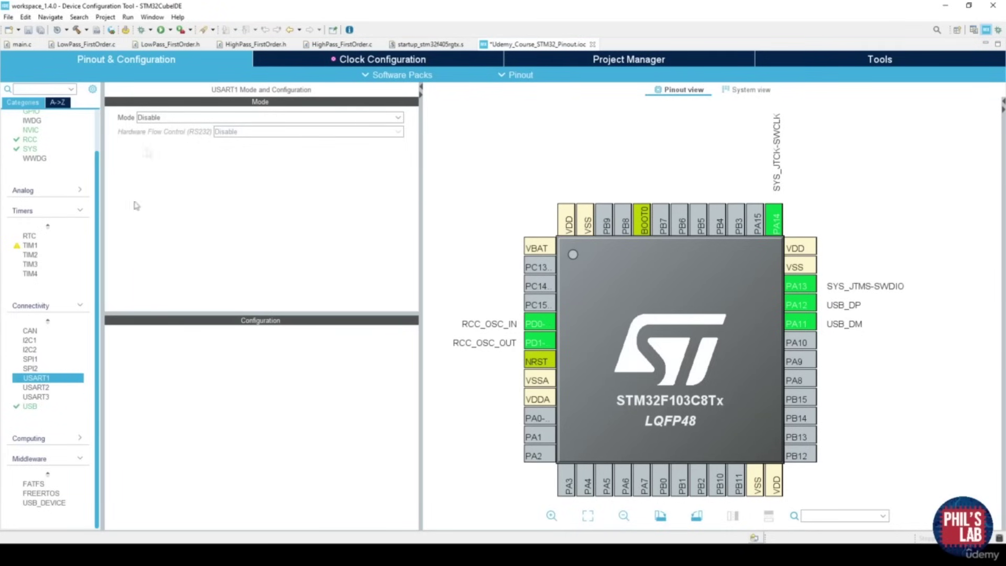
left_click(153, 116)
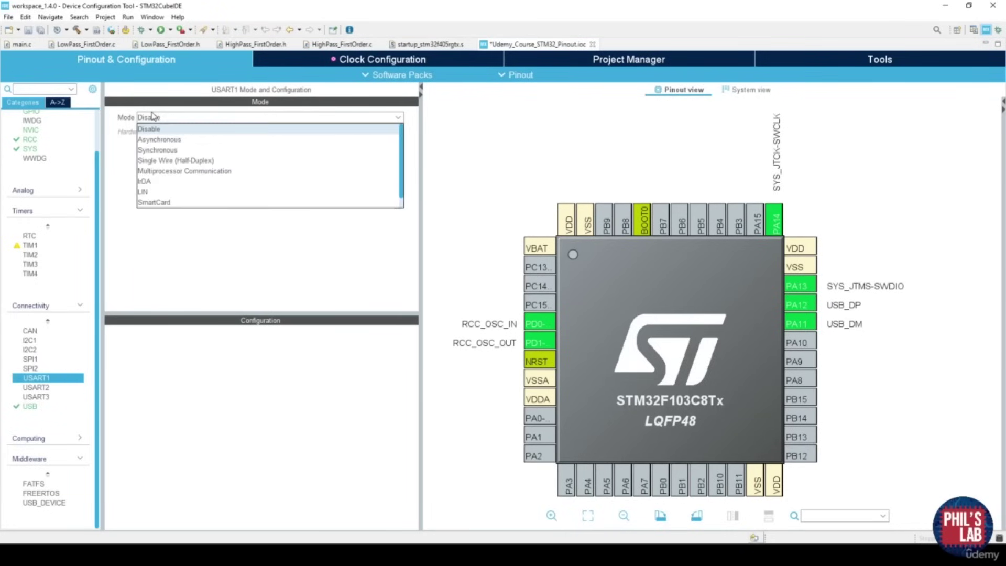
left_click(155, 139)
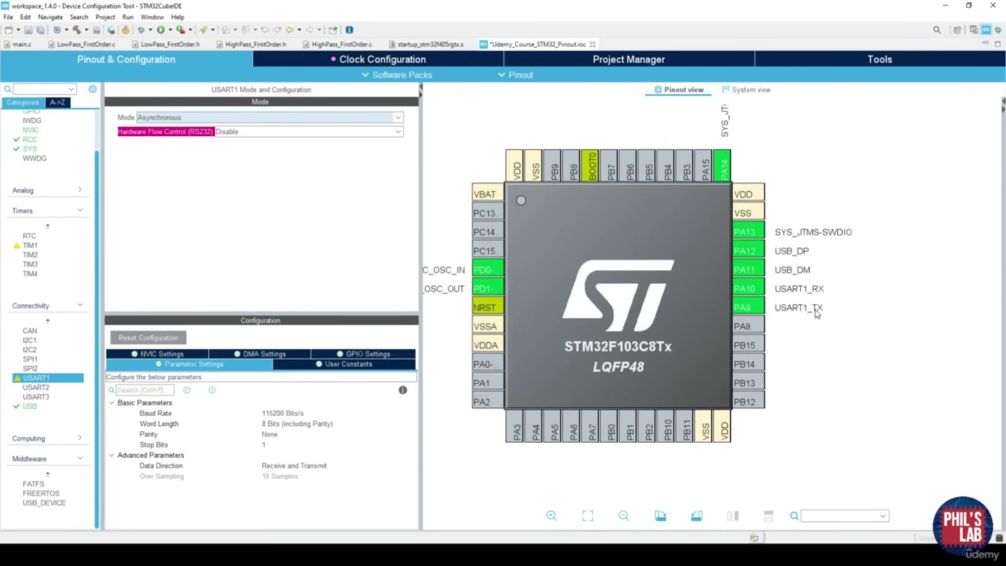
Check the alternate pins for USART1 and reassign USART1_TX to PB6, moving USART1_RX to PB7
left_click(748, 307, "ctrl")
left_click(753, 288, "ctrl")
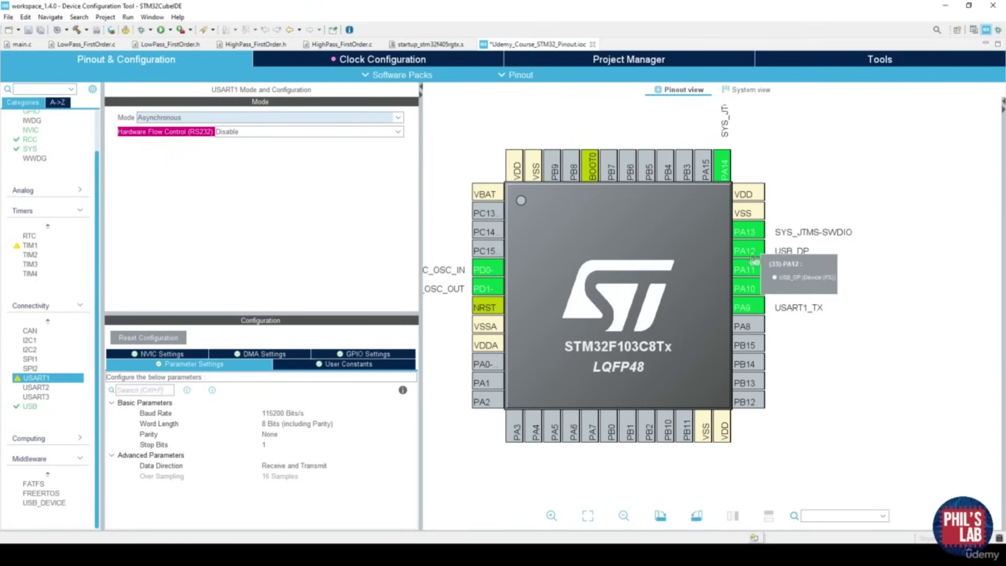
left_click(743, 306, "ctrl")
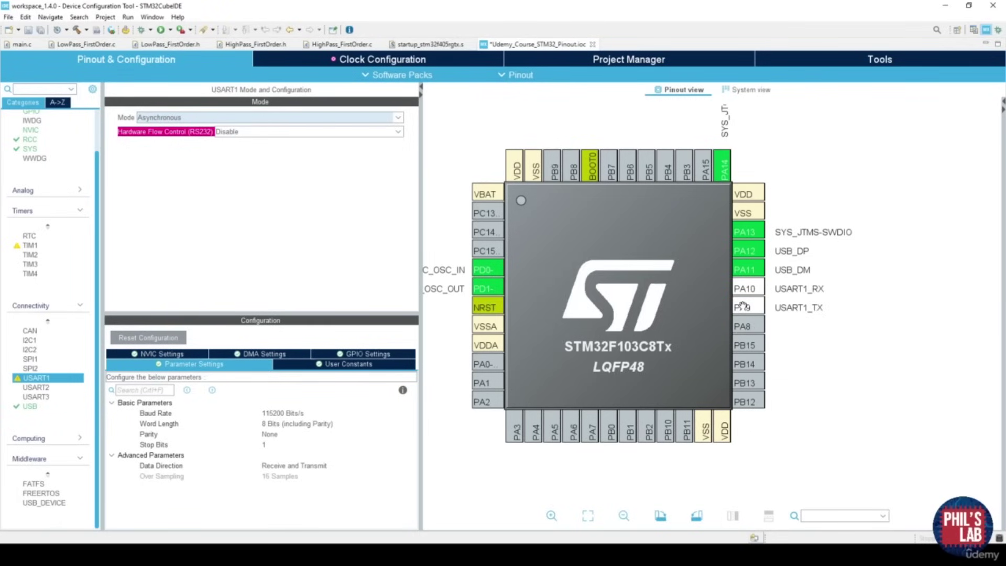
left_click(630, 173)
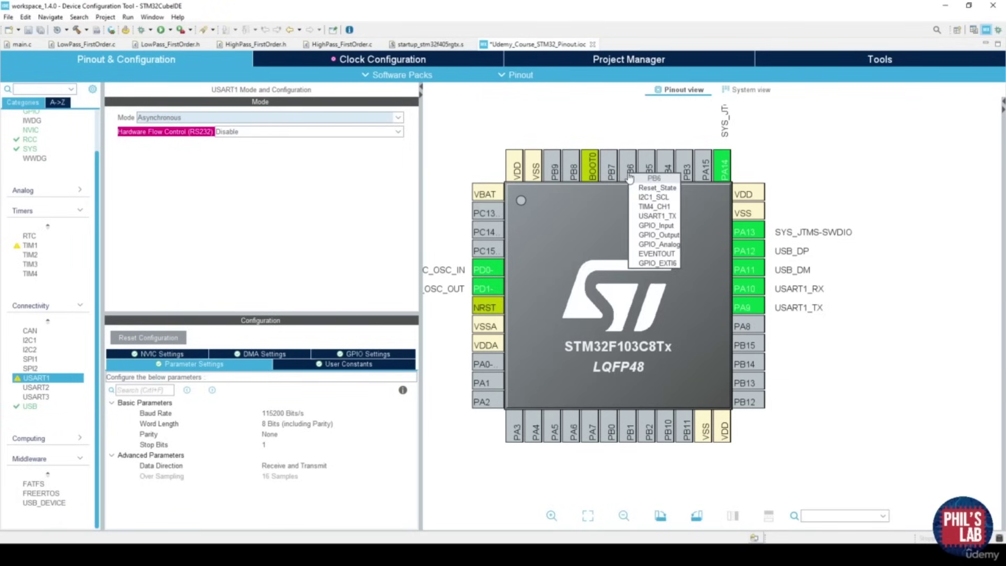
left_click(658, 216)
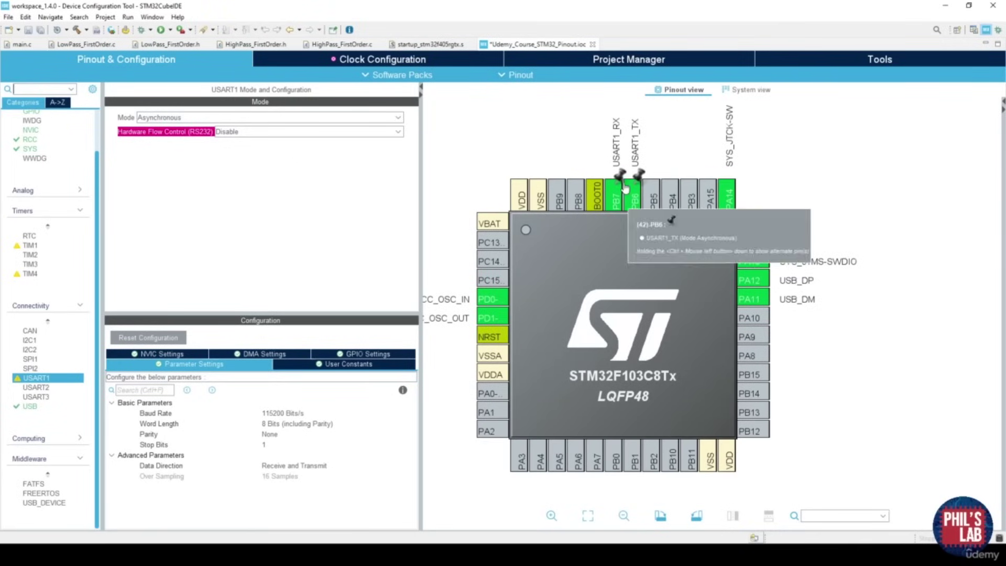
Enable I2C1 in I2C mode
left_click(46, 342)
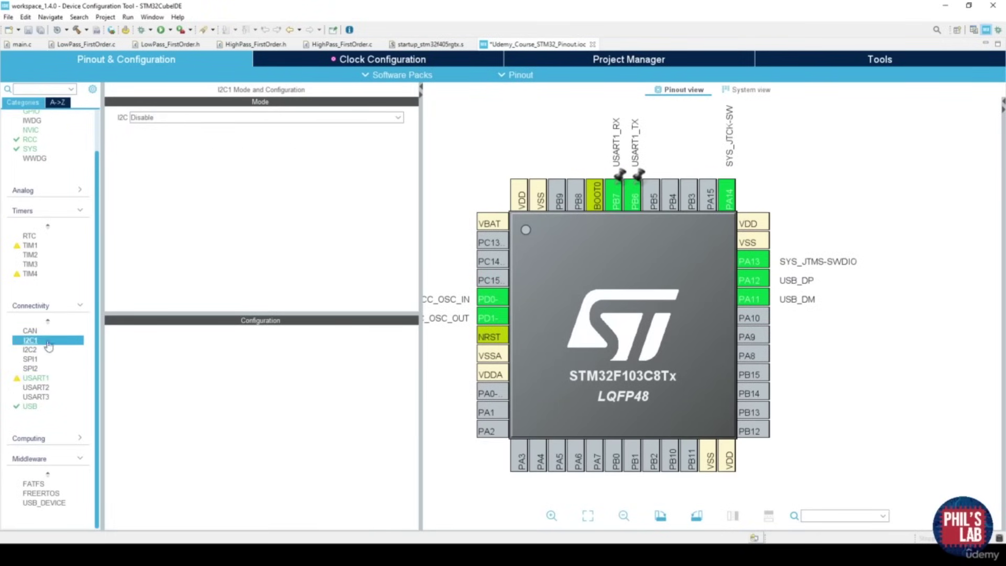
left_click(150, 118)
left_click(161, 139)
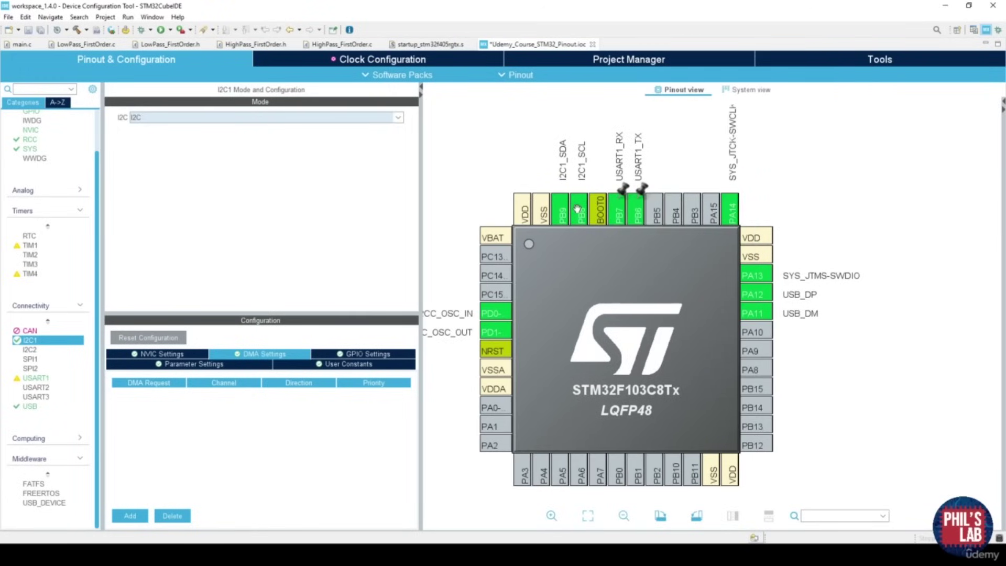
Enable I2C2 in I2C mode on pins PB10 and PB11
left_click(29, 350)
left_click(187, 118)
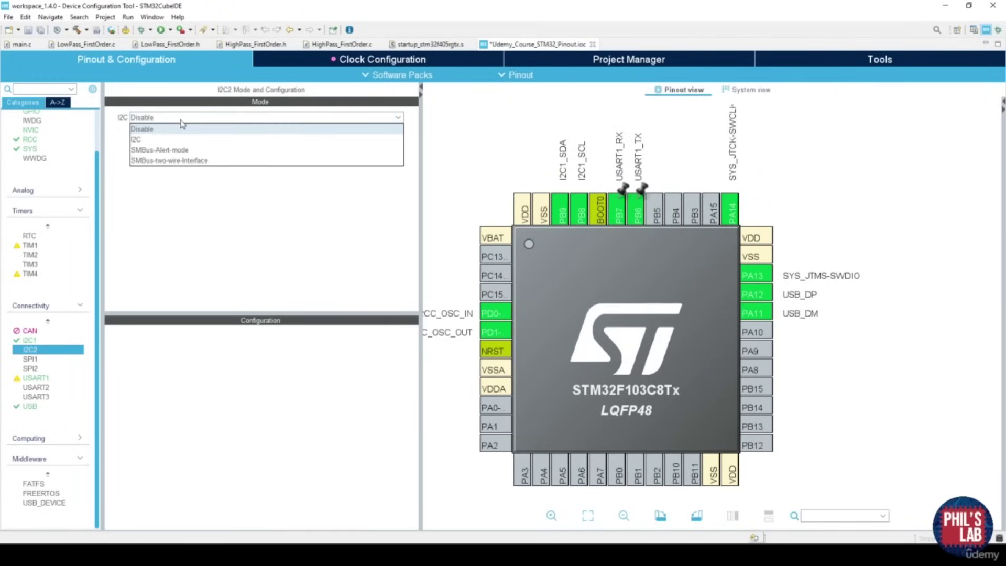
left_click(173, 140)
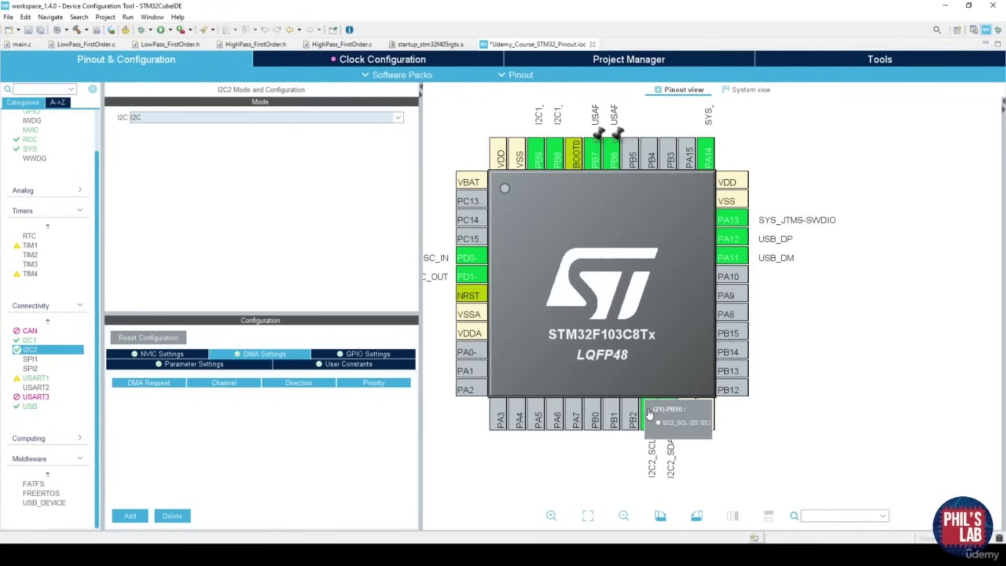
Reset pin PB8 to remove the I2C1 assignment from PB8 and PB9
left_click(557, 178)
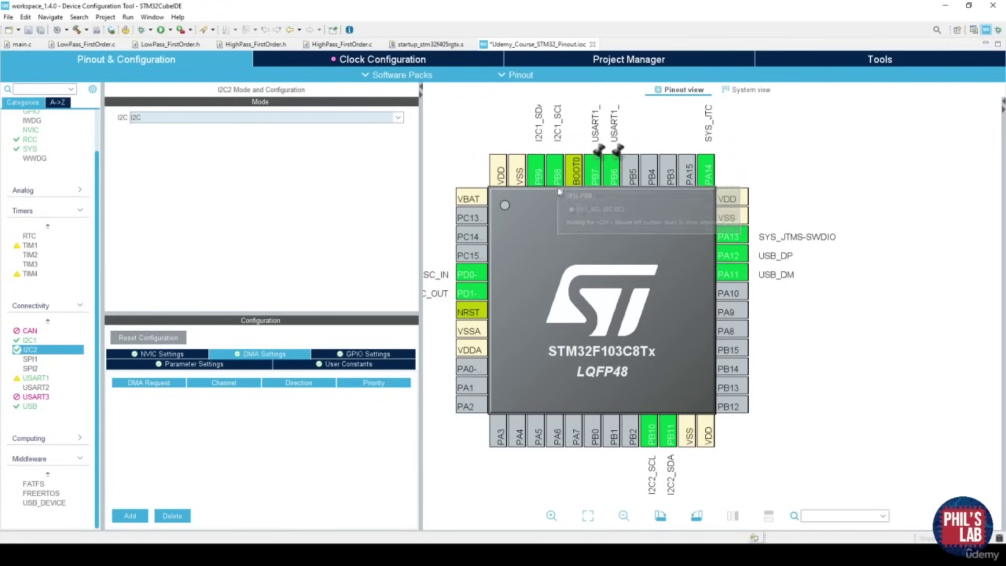
left_click(575, 194)
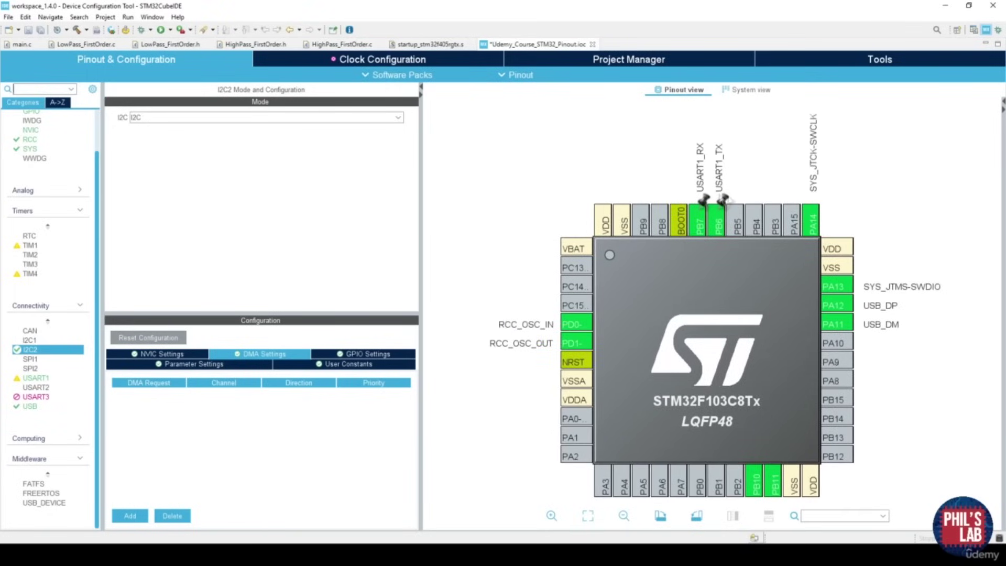
left_click_drag(766, 376, 750, 338)
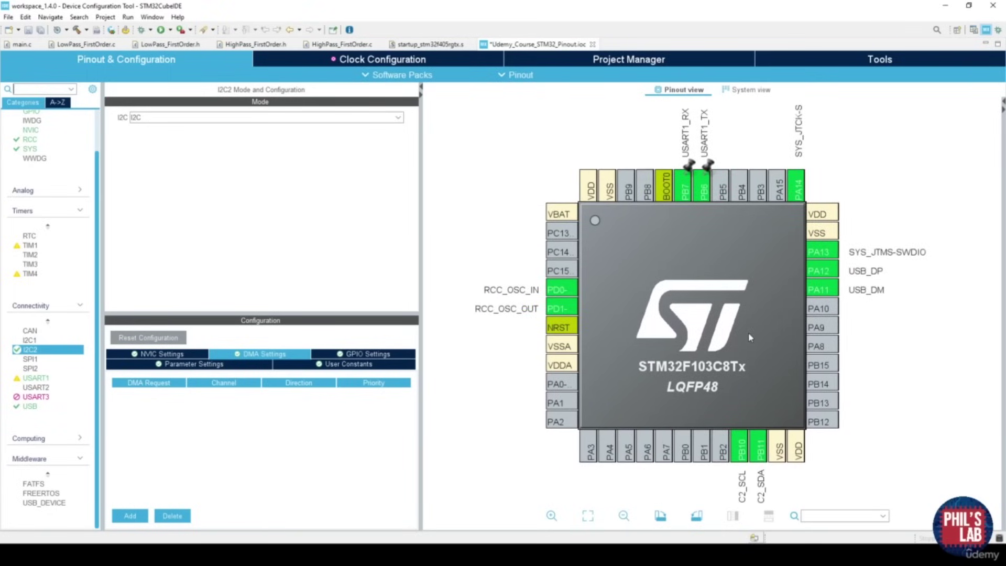
left_click_drag(727, 400, 711, 351)
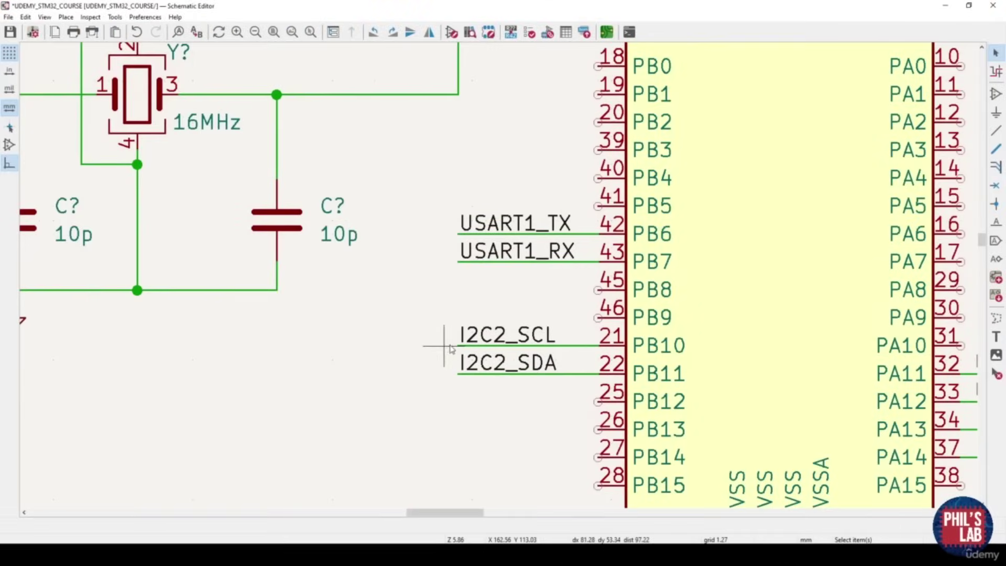
Mark all unused microcontroller pins in the schematic with no-connect flags and save it
scroll(460, 332, "down", 3)
scroll(563, 239, "up", 1)
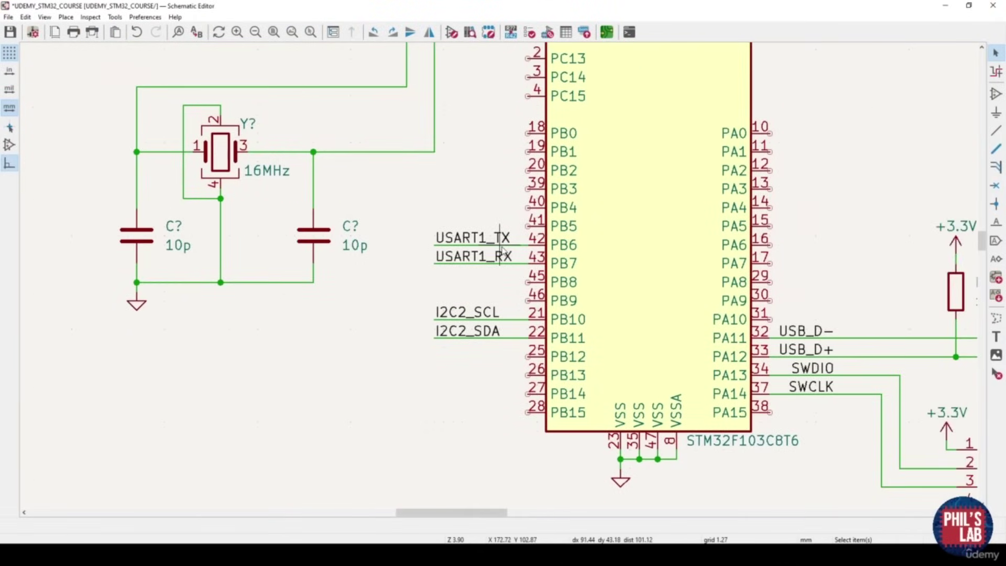
middle_click_drag(510, 292, 441, 344)
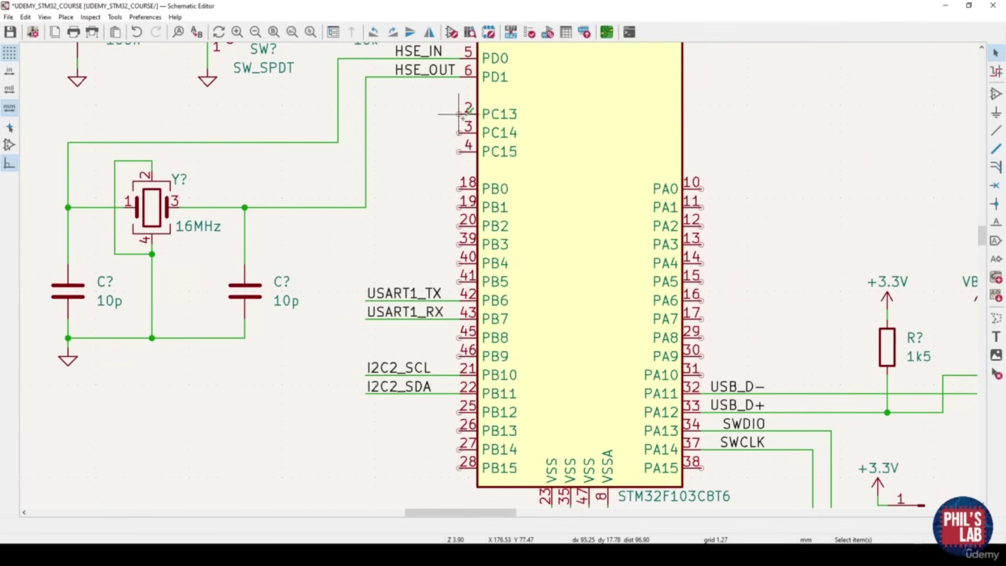
key("q")
key("Escape")
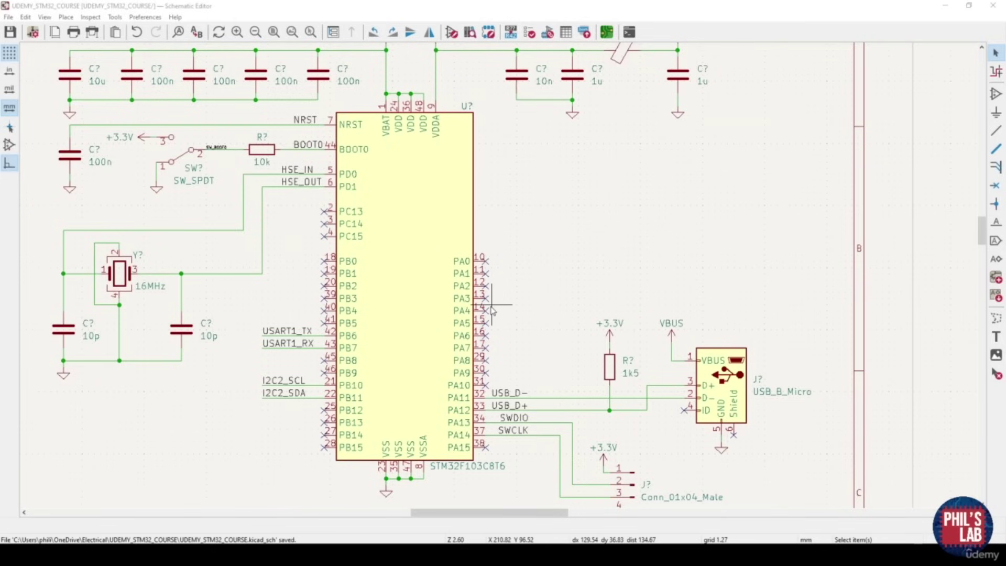
Duplicate the Conn_01x04_Male connector, mirror the copy horizontally and place it below the crystal circuit
middle_click_drag(362, 335, 500, 301)
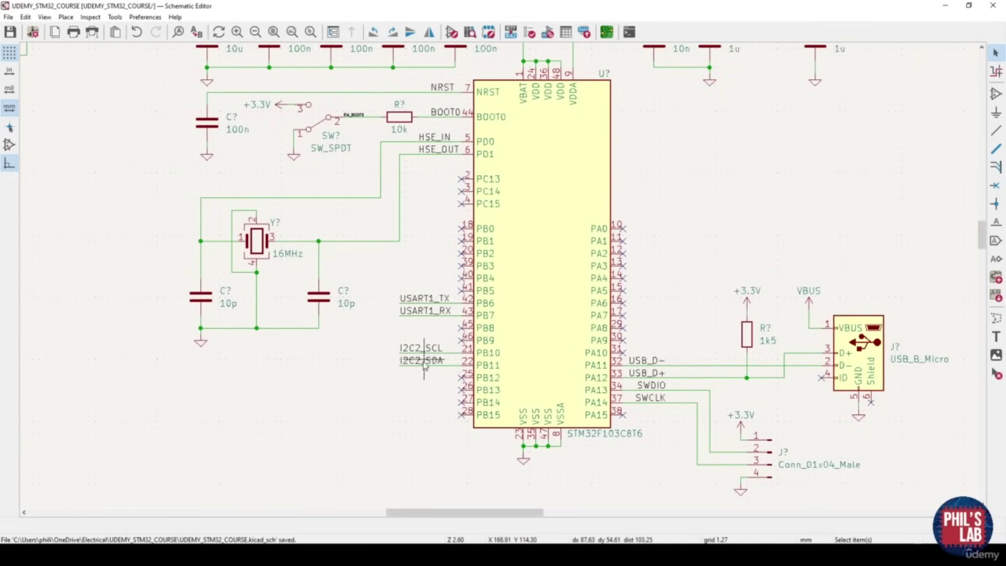
middle_click_drag(409, 378, 437, 361)
left_click_drag(821, 477, 790, 410)
key("ctrl+d")
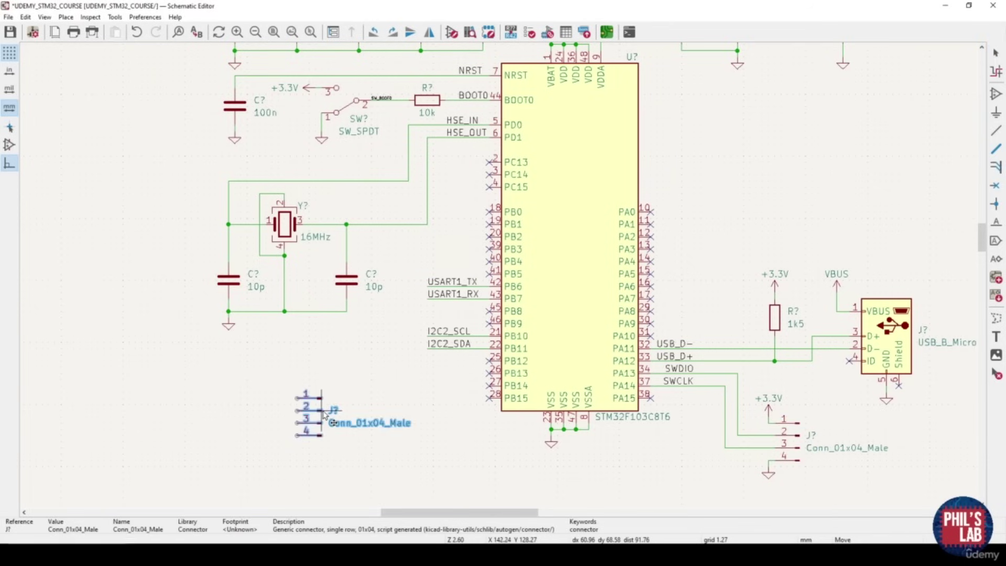
key("y")
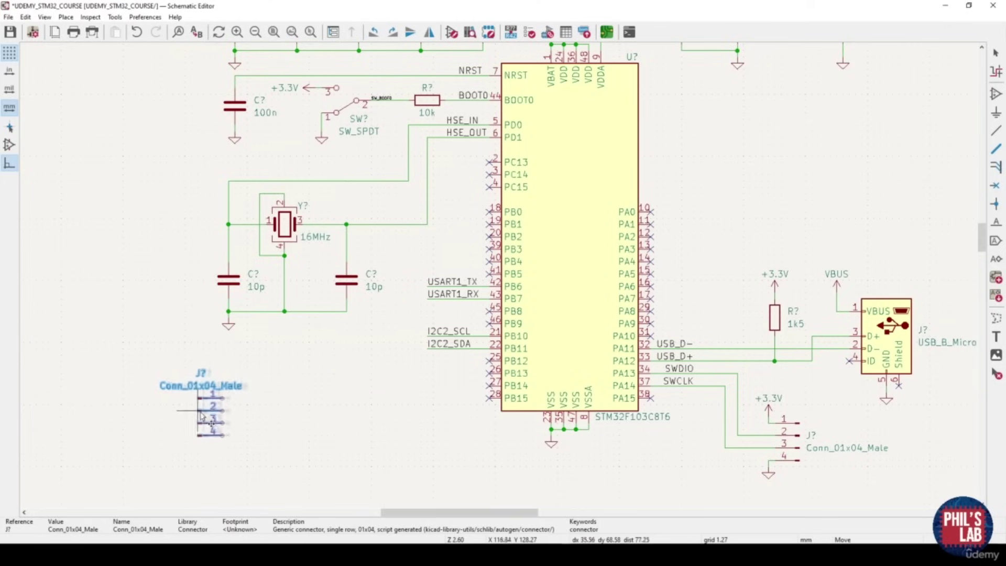
left_click(314, 379)
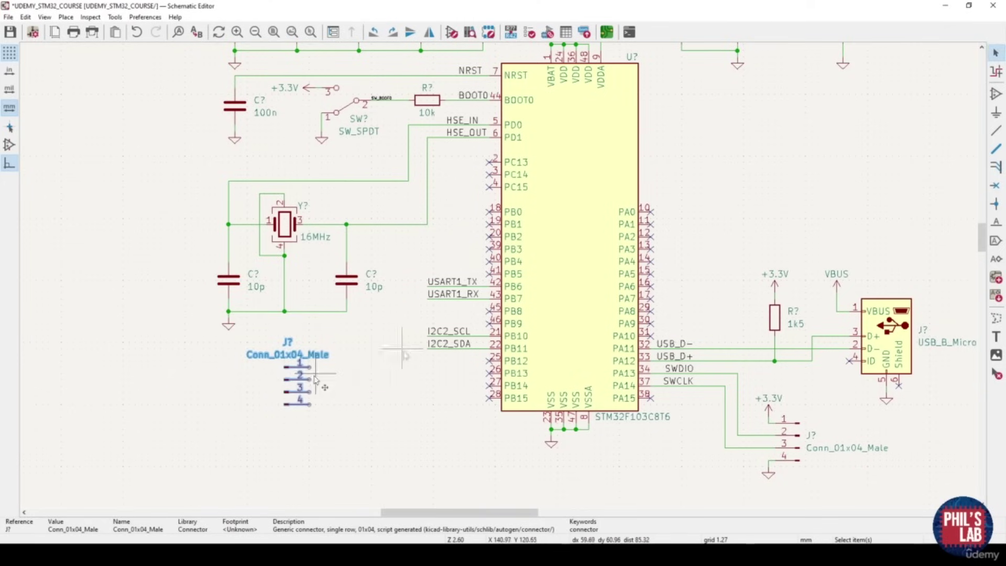
key("Escape")
middle_click_drag(466, 291, 483, 259)
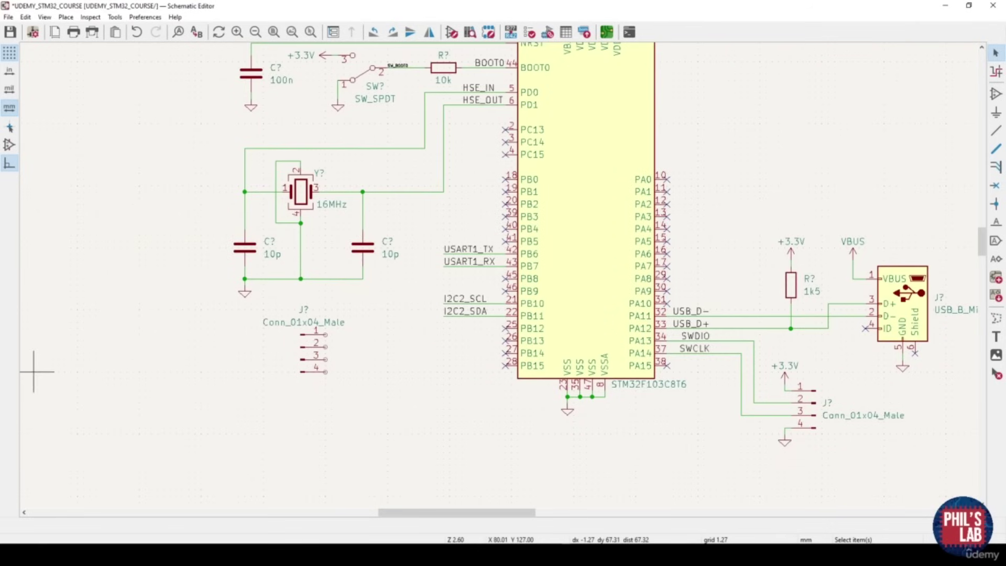
Wire the USART1_TX and USART1_RX nets to pins 2 and 3 of the connector below the crystal circuit
key("ctrl+s")
scroll(427, 328, "up", 3)
middle_click_drag(396, 302, 419, 328)
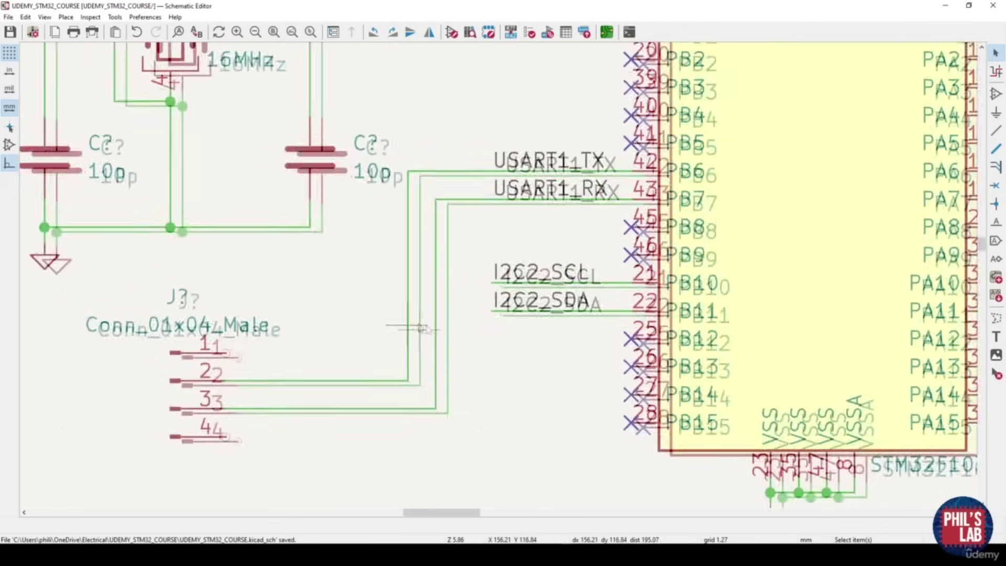
middle_click_drag(281, 348, 348, 313)
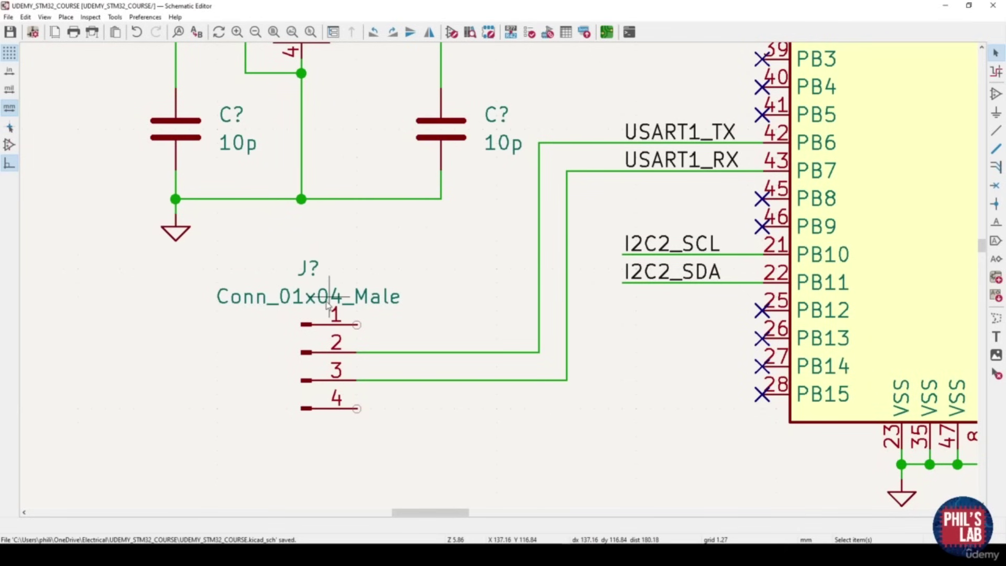
Move the USART1 connector's labels clear of its pins and connect pin 1 to +3.3V and pin 4 to ground
key("m")
left_click(205, 410)
key("m")
left_click(293, 299)
scroll(293, 299, "down", 2)
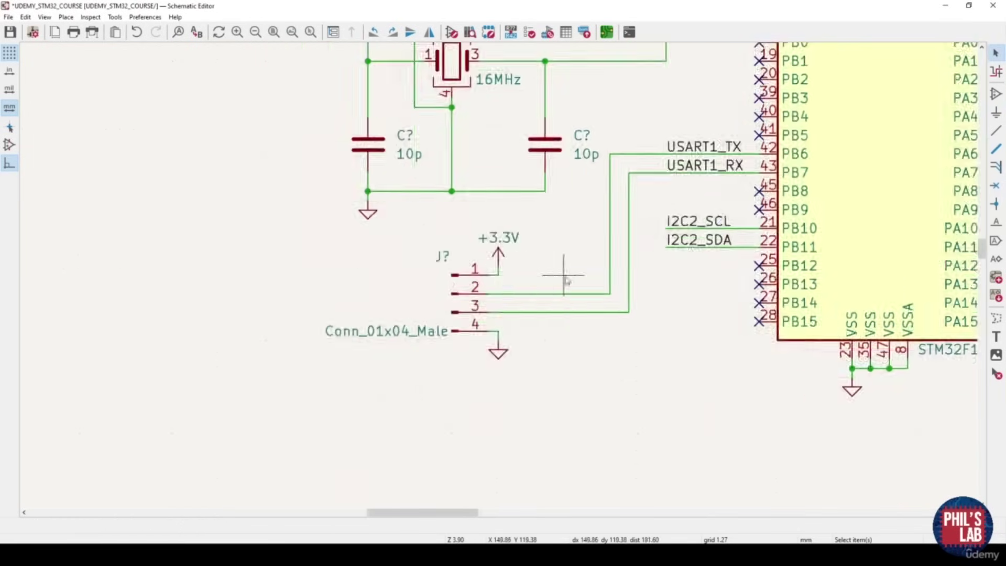
middle_click_drag(567, 281, 497, 277)
key("ctrl+s")
Add a second powered four-pin connector below the first and wire I2C2_SCL and I2C2_SDA to its pins 2 and 3
middle_click_drag(588, 246, 546, 226)
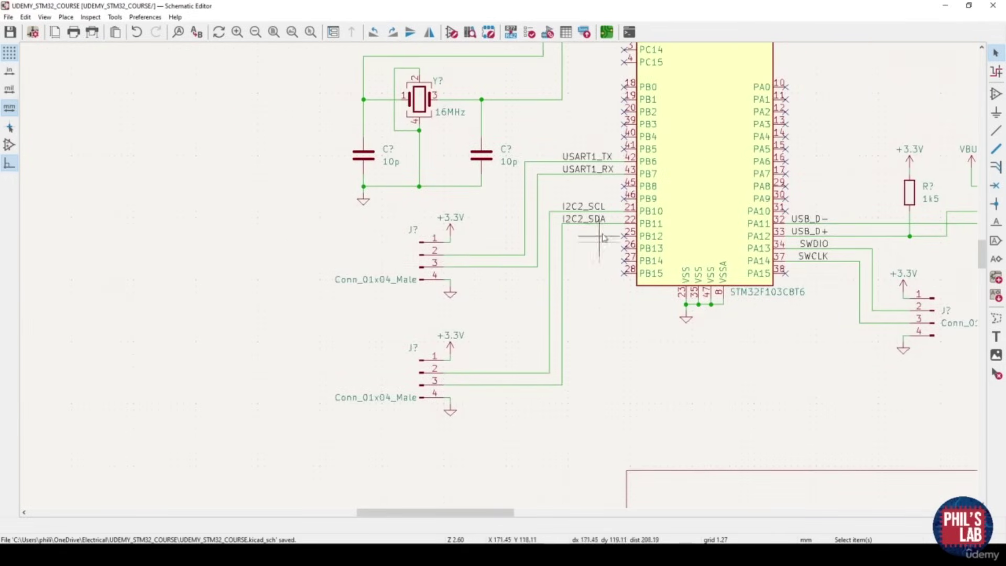
middle_click_drag(604, 238, 591, 257)
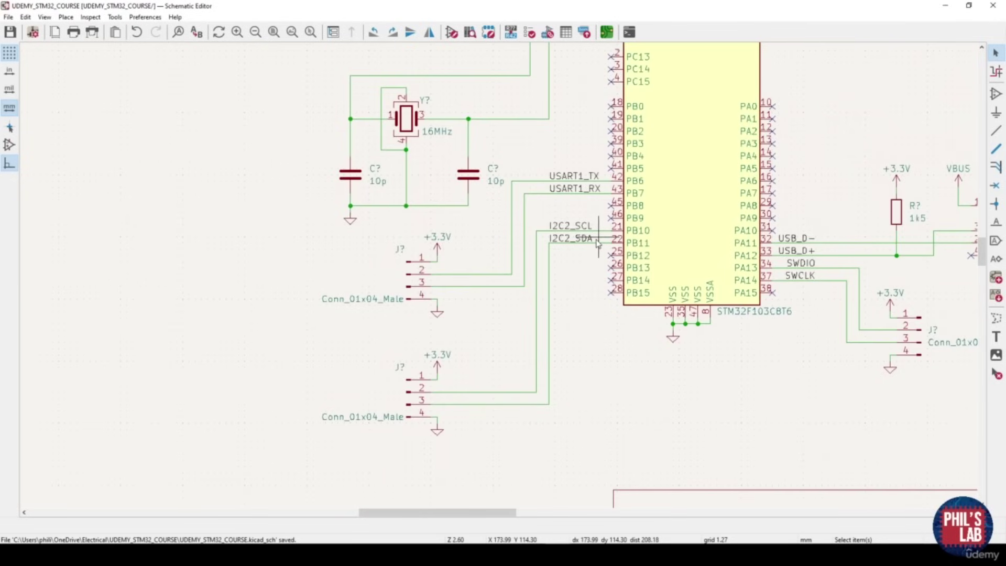
middle_click_drag(599, 240, 597, 245)
middle_click_drag(664, 213, 650, 239)
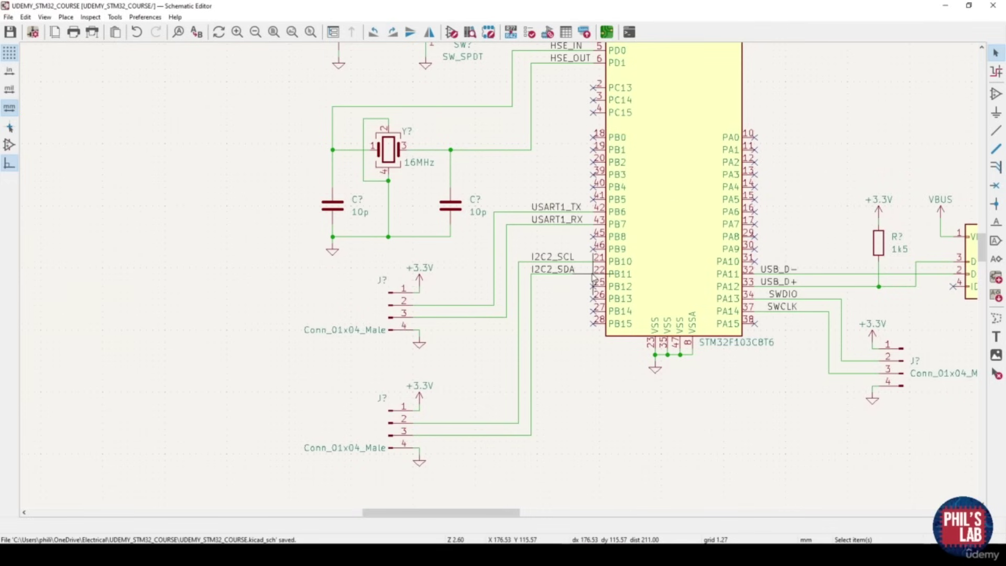
middle_click_drag(539, 335, 531, 365)
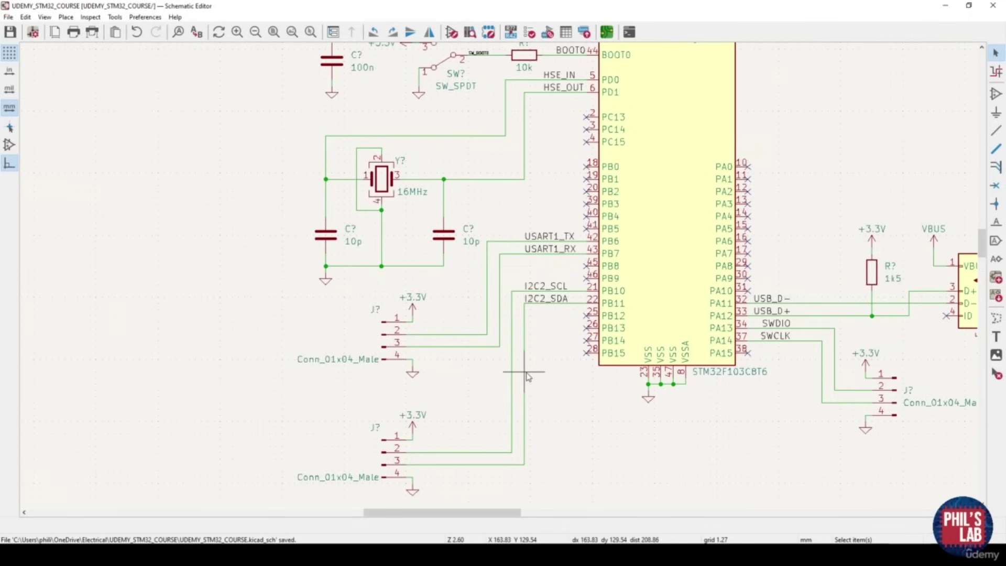
Copy the LED's 1k5 resistor to make two pull-ups connecting I2C2_SCL and I2C2_SDA to +3.3V
scroll(526, 376, "down", 2)
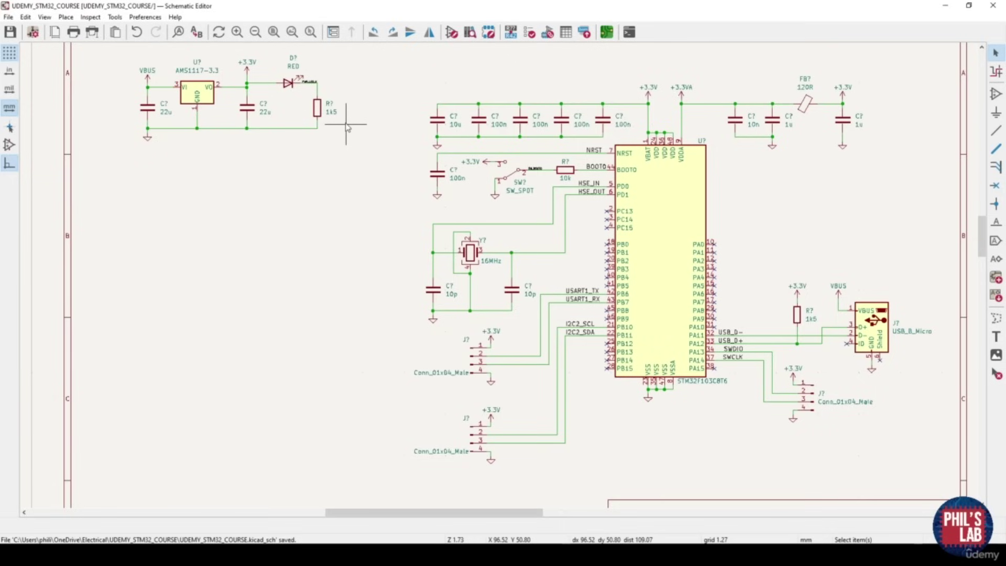
left_click(318, 110)
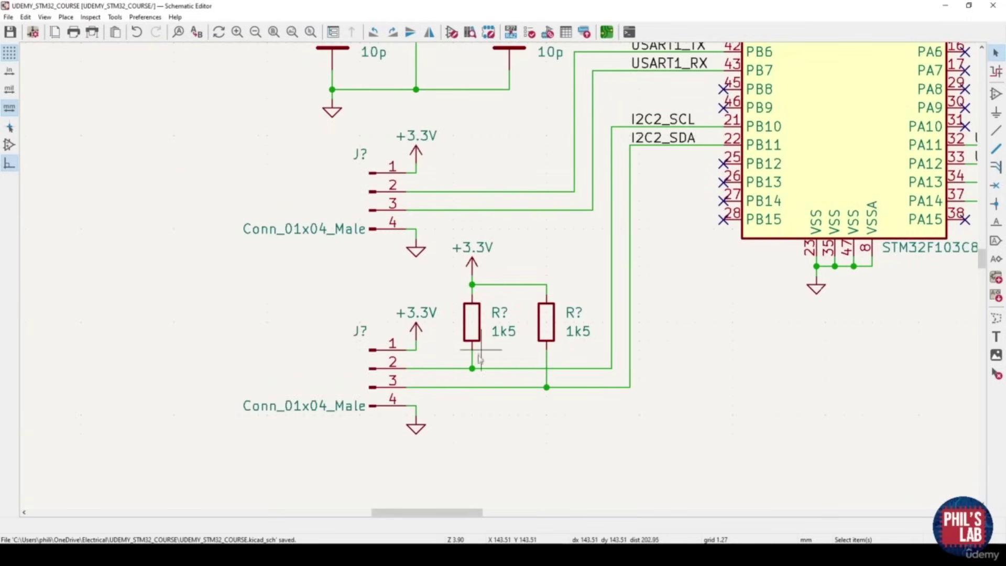
middle_click_drag(539, 360, 526, 374)
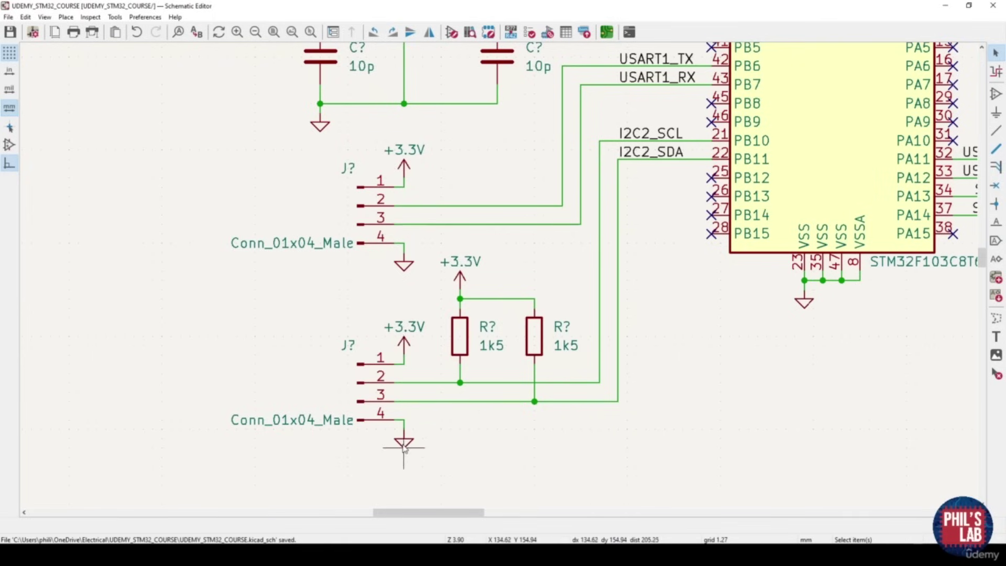
scroll(414, 445, "up", 1)
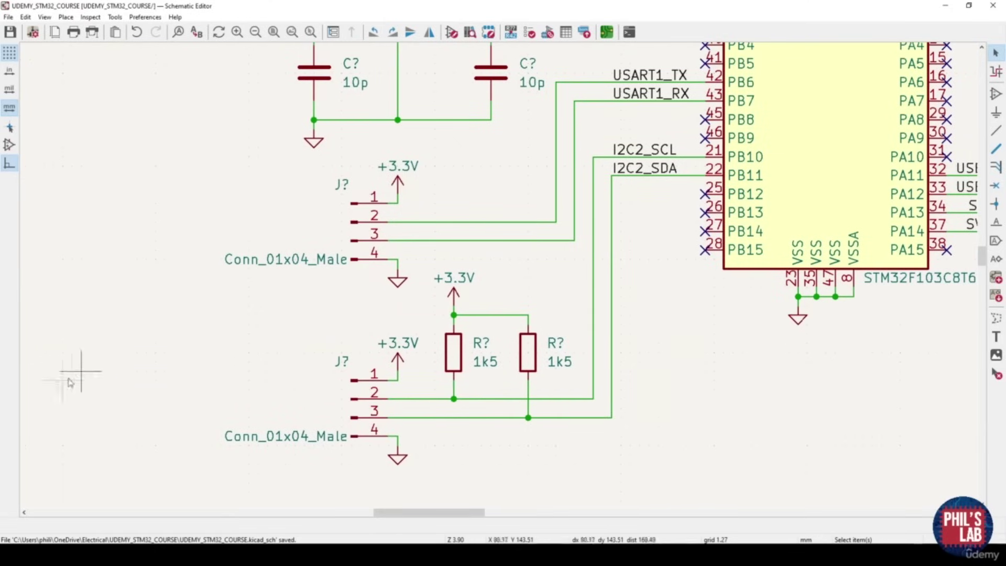
Examine the complete schematic, from the power supply to the microcontroller, crystal, USB and pin-header connections
key("Home")
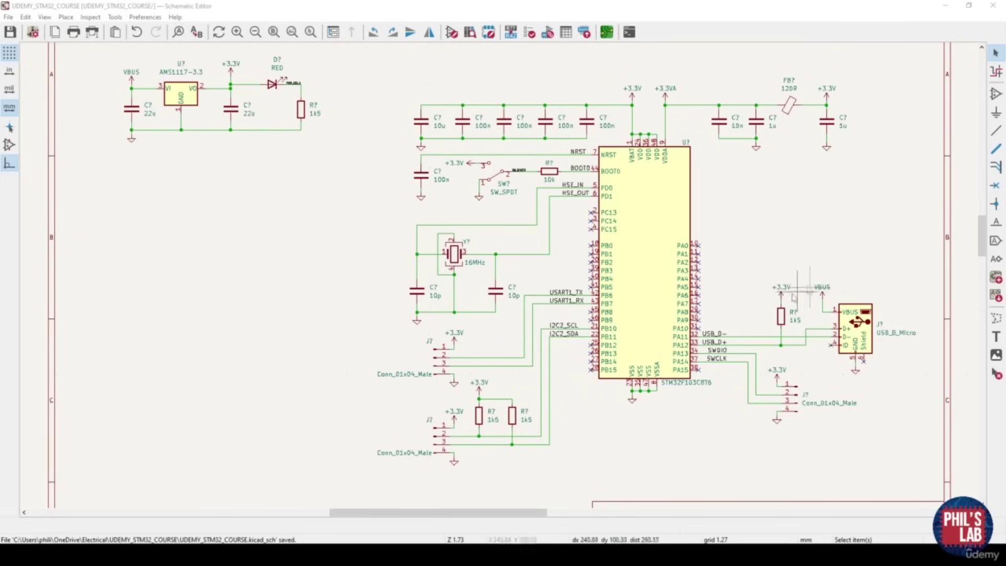
middle_click_drag(781, 322, 781, 331)
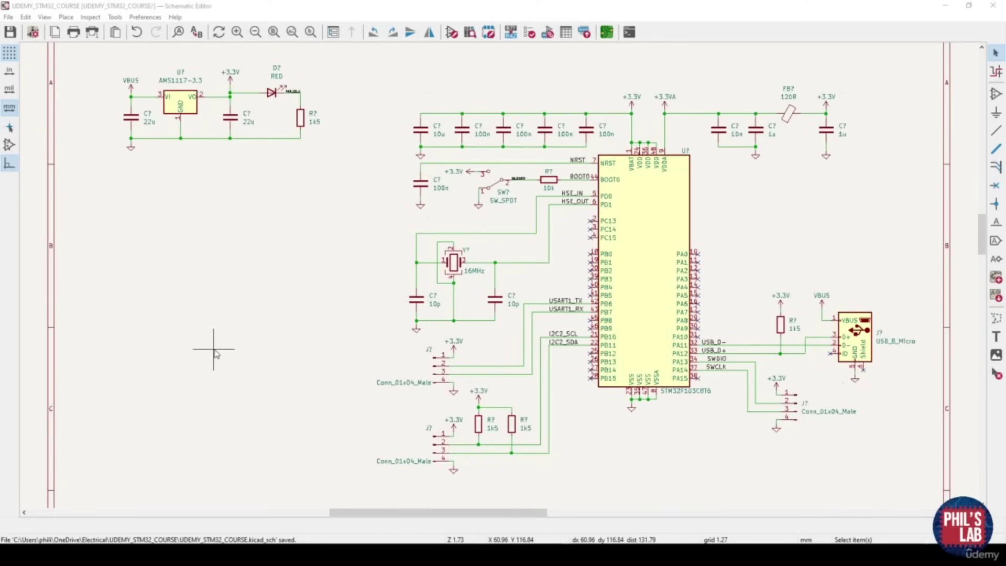
middle_click_drag(284, 287, 279, 294)
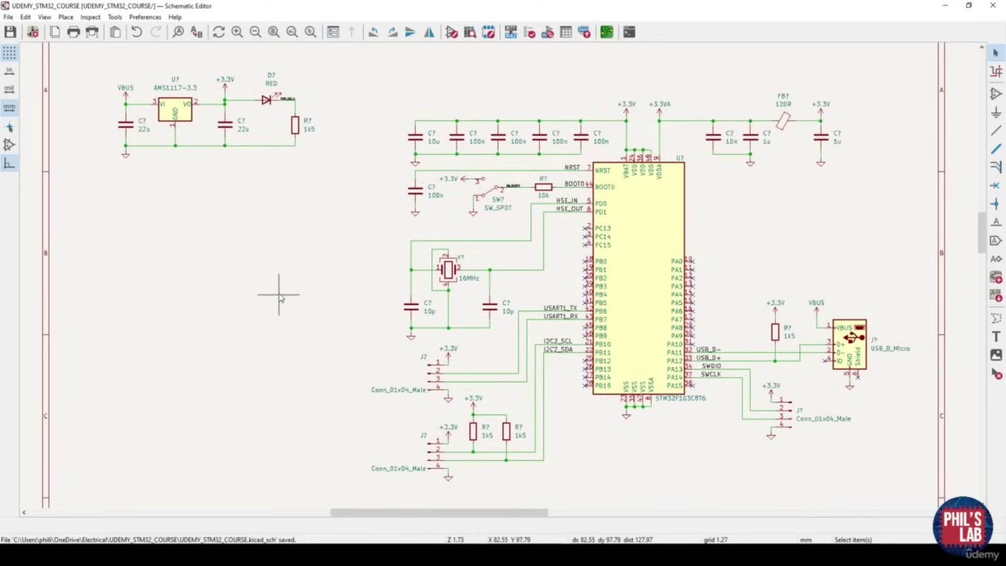
scroll(279, 294, "down", 2)
middle_click_drag(503, 275, 420, 297)
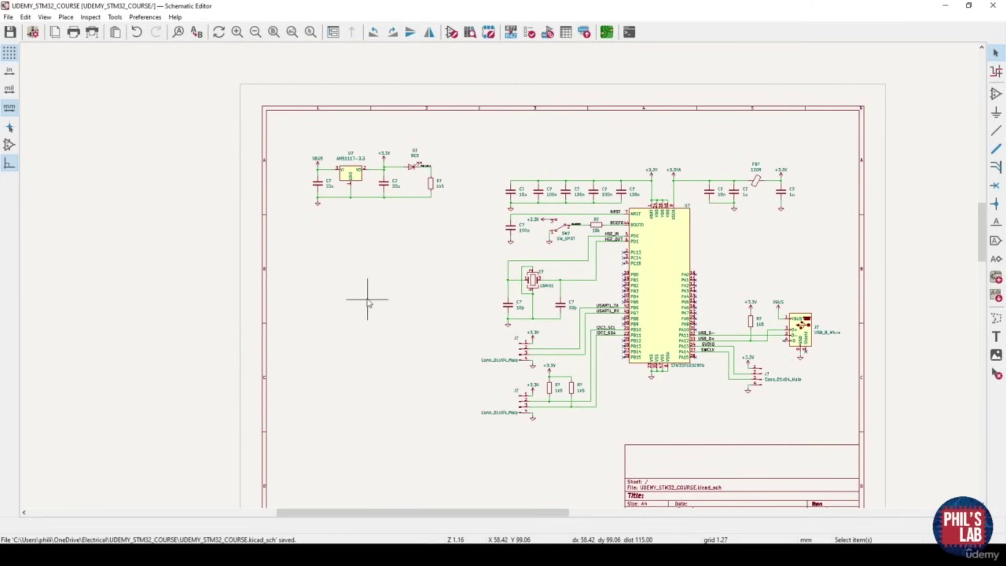
middle_click_drag(468, 311, 439, 312)
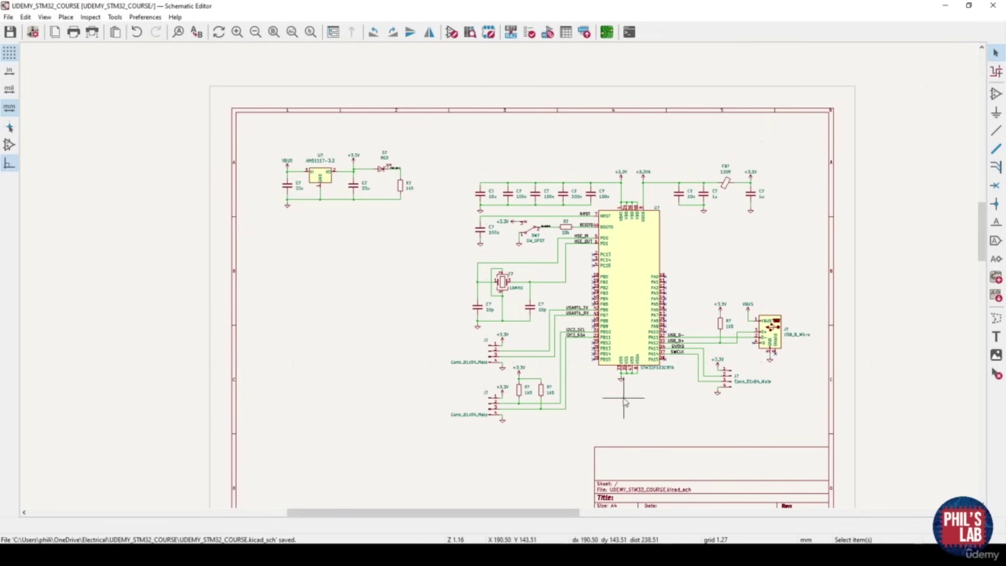
middle_click_drag(624, 398, 576, 397)
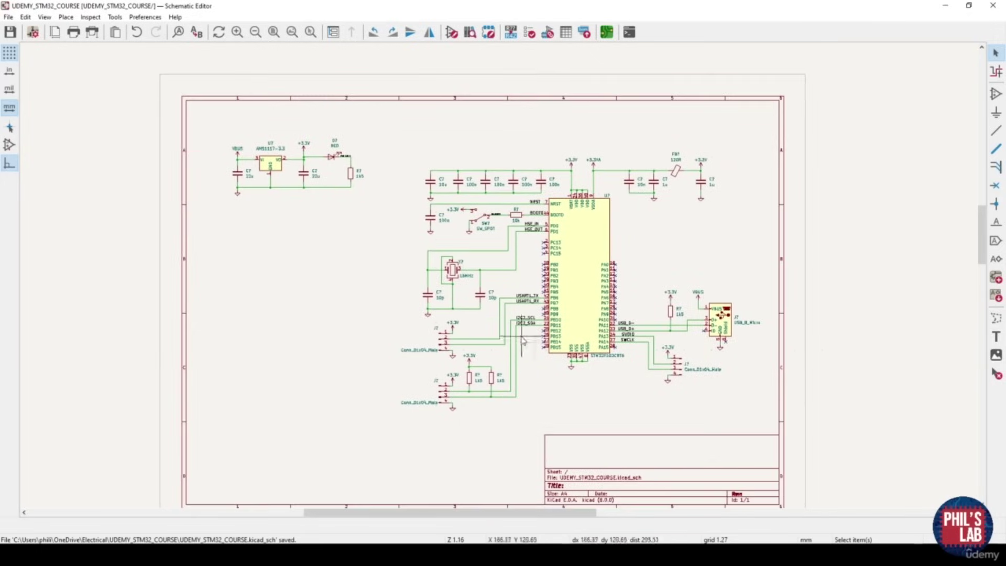
scroll(480, 298, "up", 3)
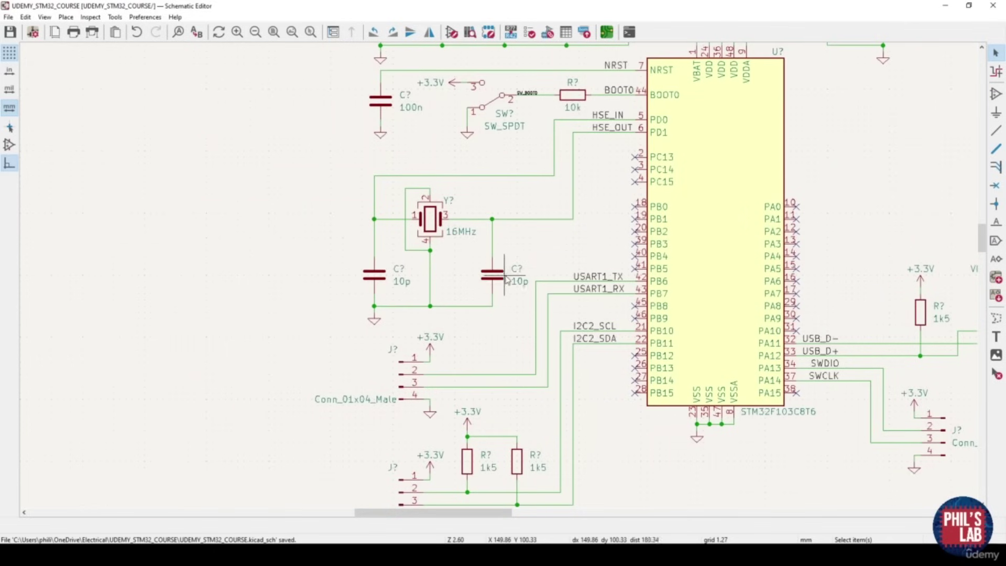
middle_click_drag(731, 295, 551, 304)
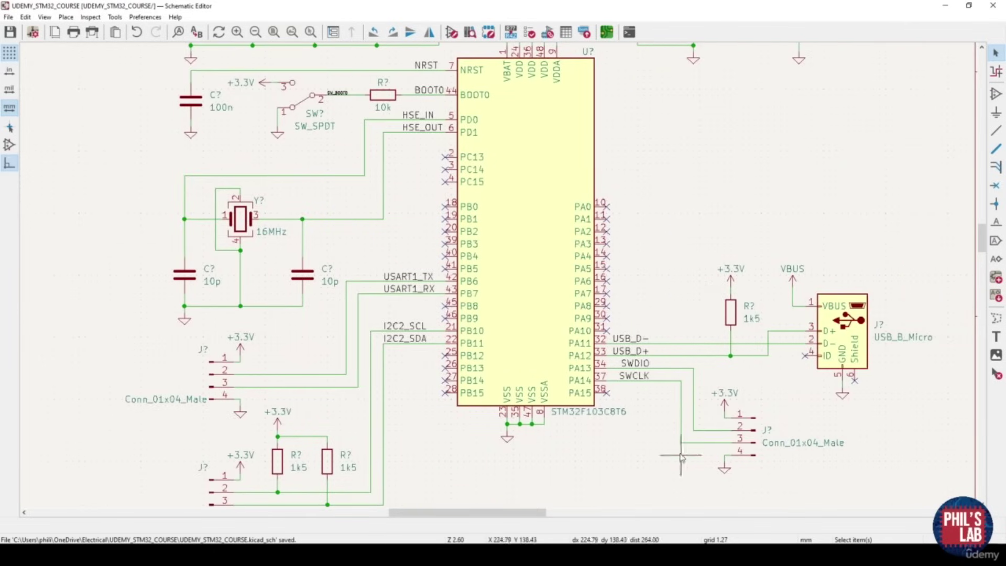
middle_click_drag(681, 460, 632, 216)
middle_click_drag(705, 367, 673, 317)
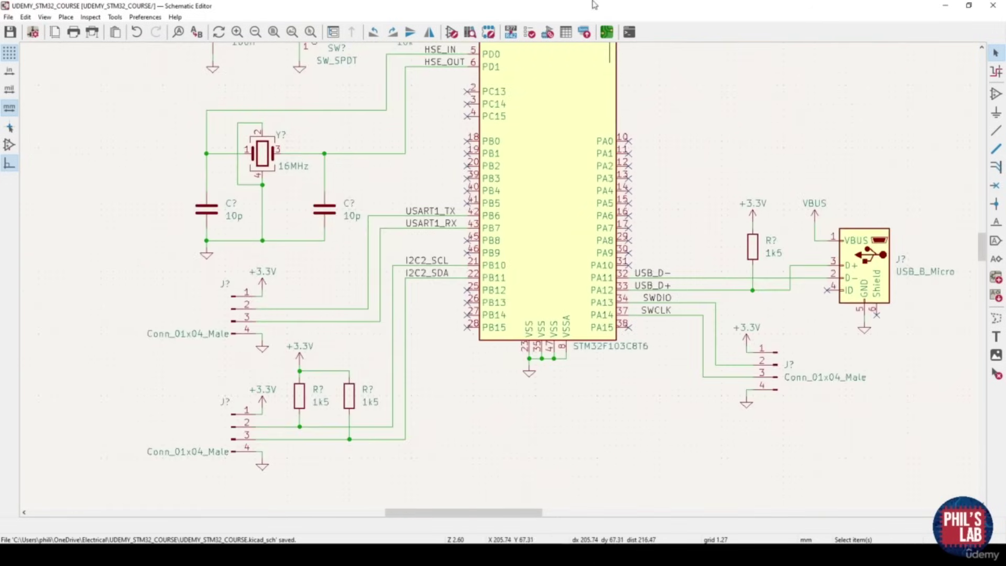
Enclose the power supply circuit and the microcontroller circuit with its connectors in separate dashed graphic rectangles
scroll(514, 278, "down", 2)
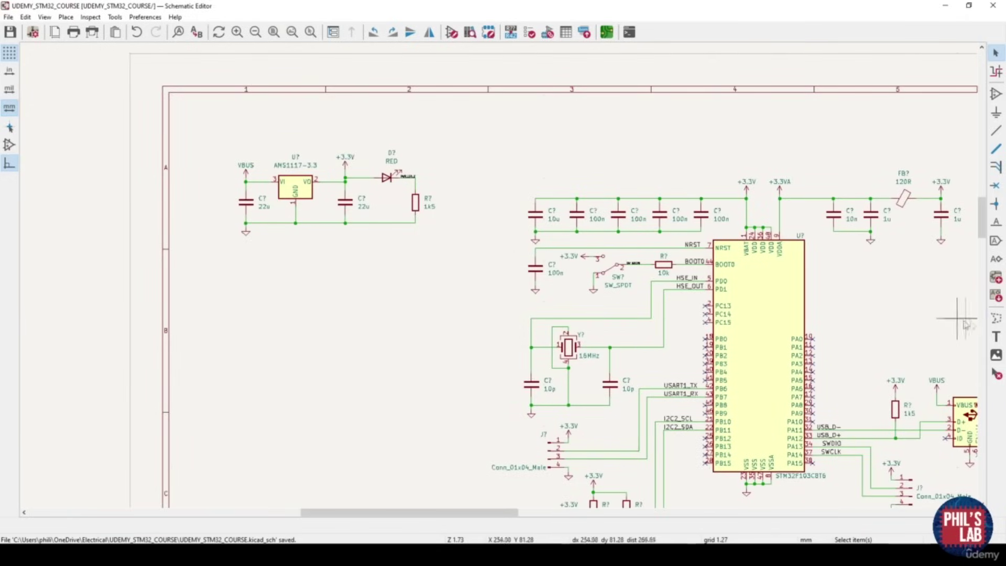
left_click(997, 318)
scroll(440, 313, "up", 3)
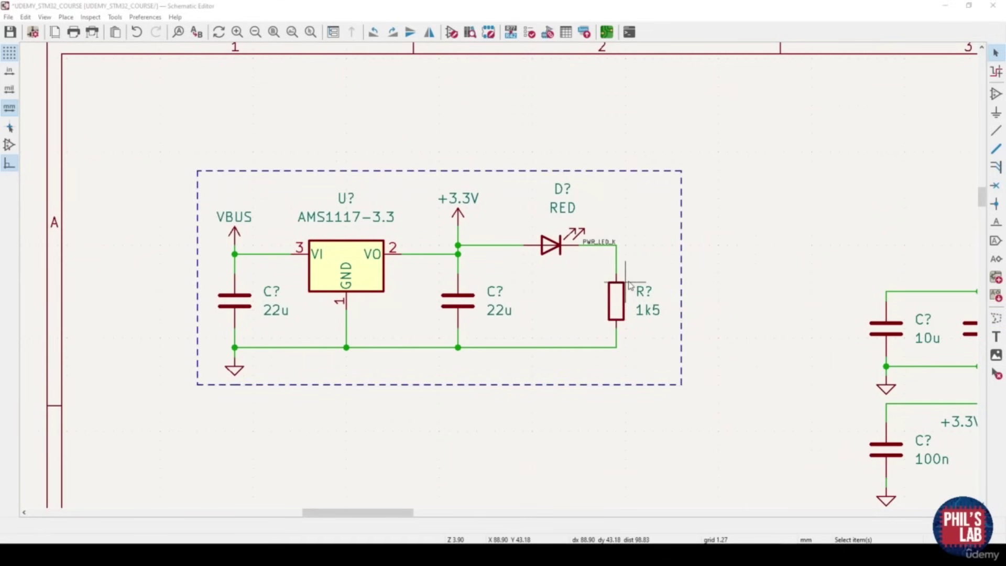
scroll(631, 285, "down", 2)
scroll(303, 348, "down", 4)
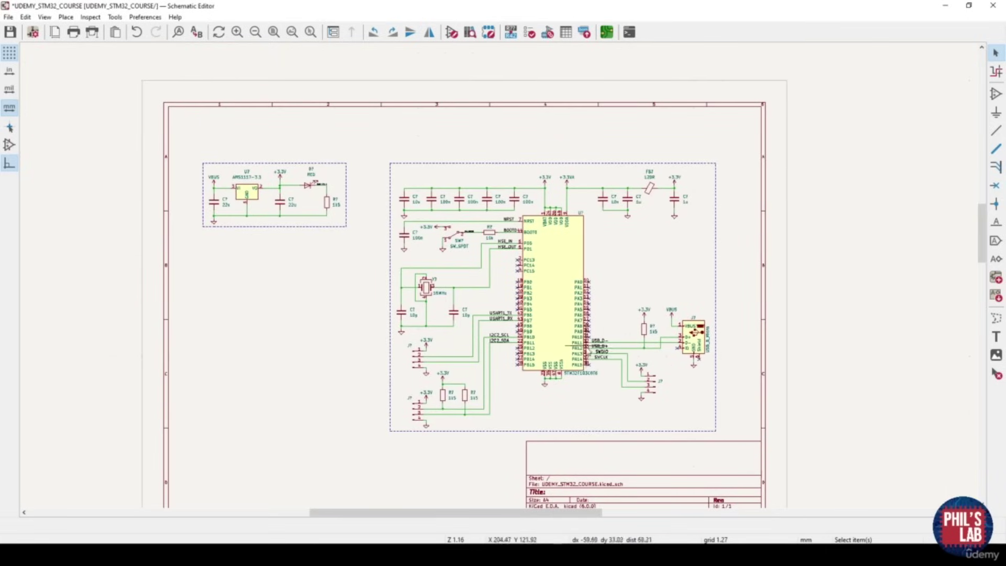
Place the text "Power Supply" just above the upper-left corner of the power supply's dashed box
scroll(229, 180, "up", 4)
middle_click_drag(666, 299, 566, 291)
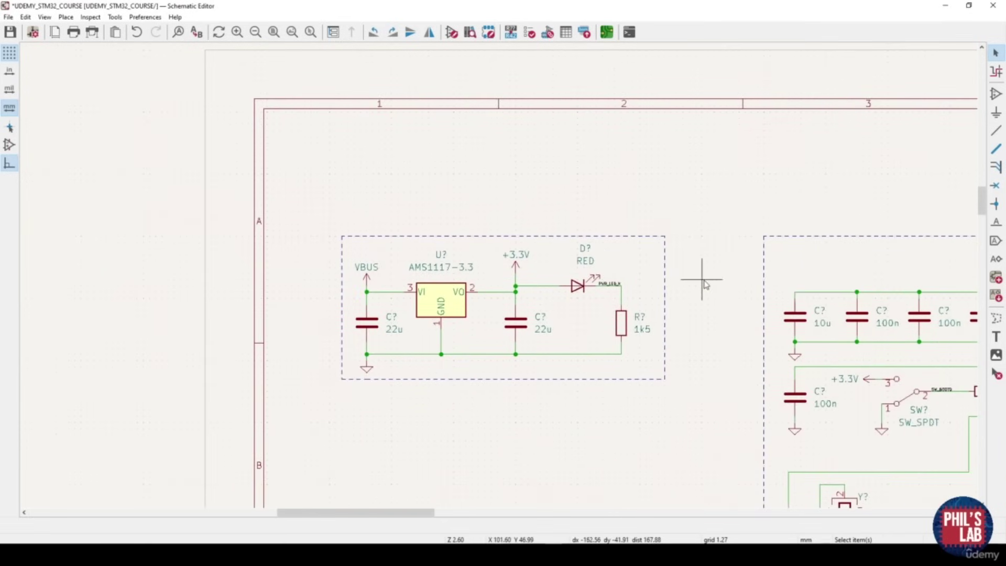
left_click(997, 337)
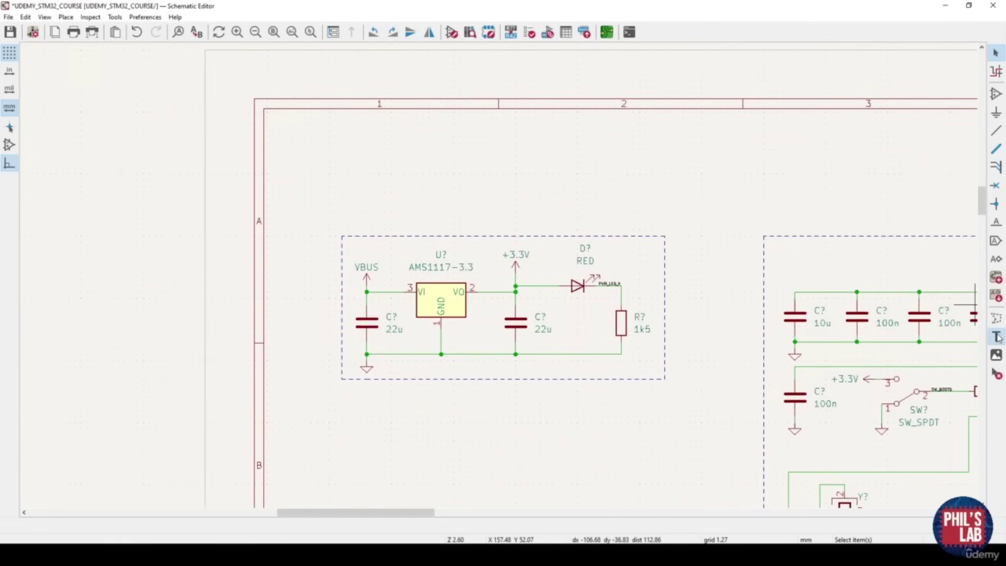
left_click(976, 338)
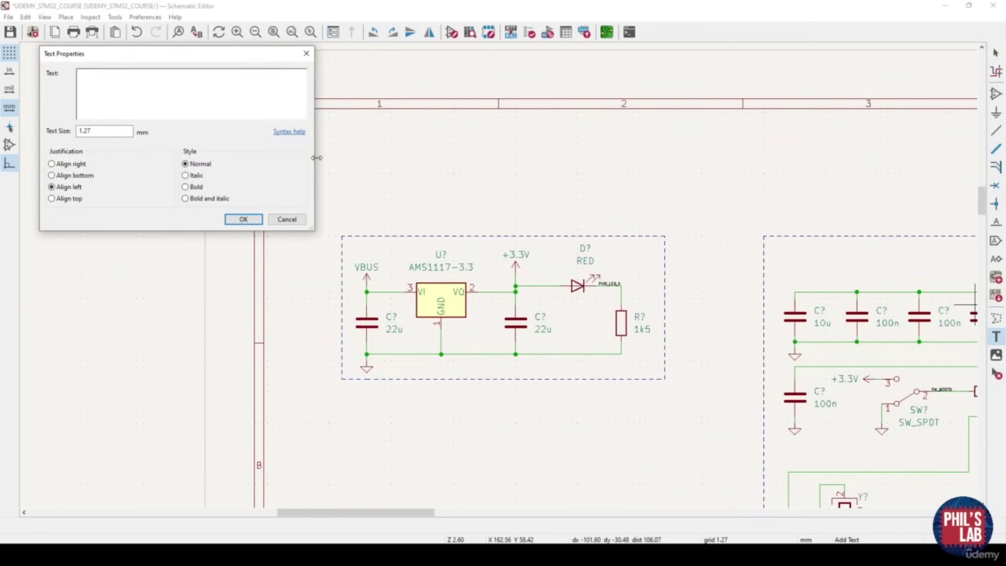
type("Power Supply")
key("Return")
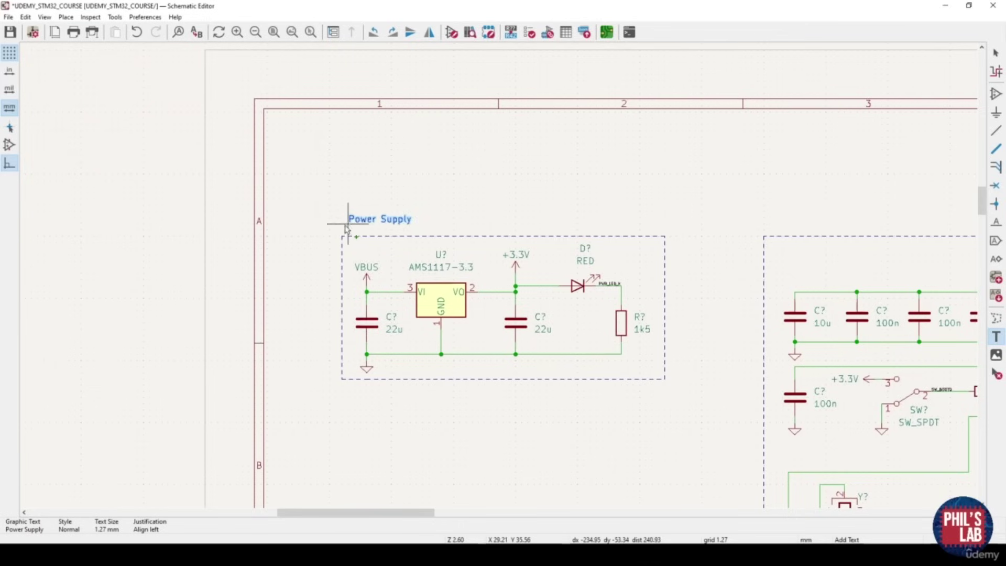
left_click(342, 229)
Place the text "Microcontroller (and USB)" just above the upper-left corner of the microcontroller's dashed box
left_click(765, 230)
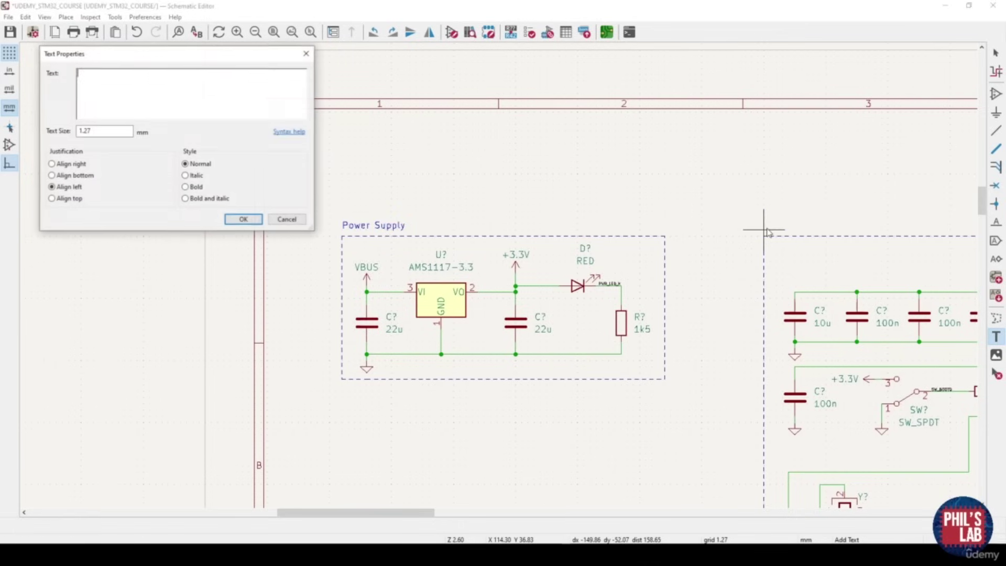
type("Microcontroller (and USB)")
key("Return")
left_click(764, 231)
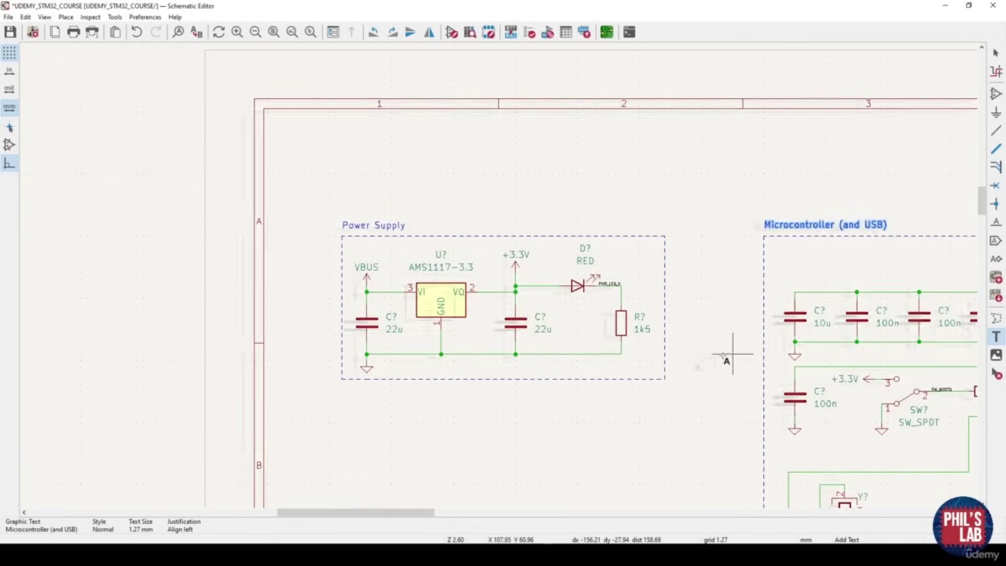
key("Escape")
Set both section headings, Power Supply and Microcontroller (and USB), to bold with a 2.5 mm text size
middle_click_drag(732, 348, 473, 354)
scroll(419, 152, "down", 2)
double_click(185, 189)
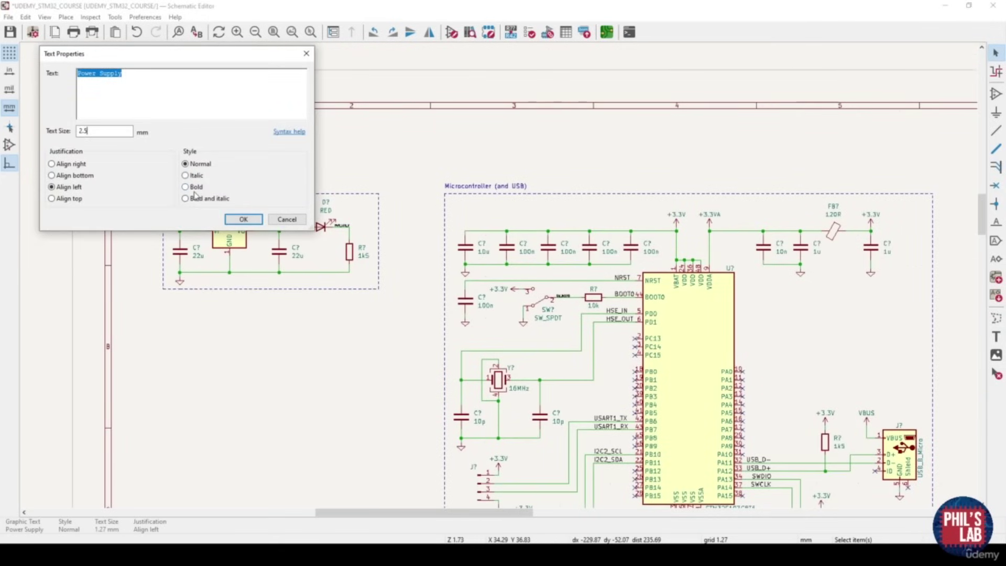
left_click(244, 219)
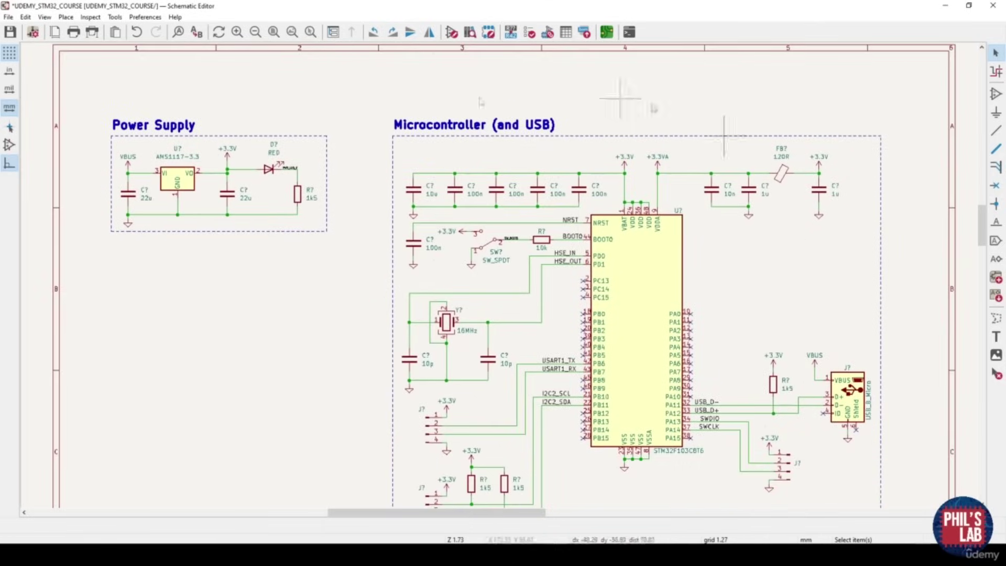
middle_click_drag(478, 273, 543, 367)
Place the title text "Udemy STM32 Demo PCB" above the Power Supply heading near the sheet's upper-left corner
left_click(223, 222)
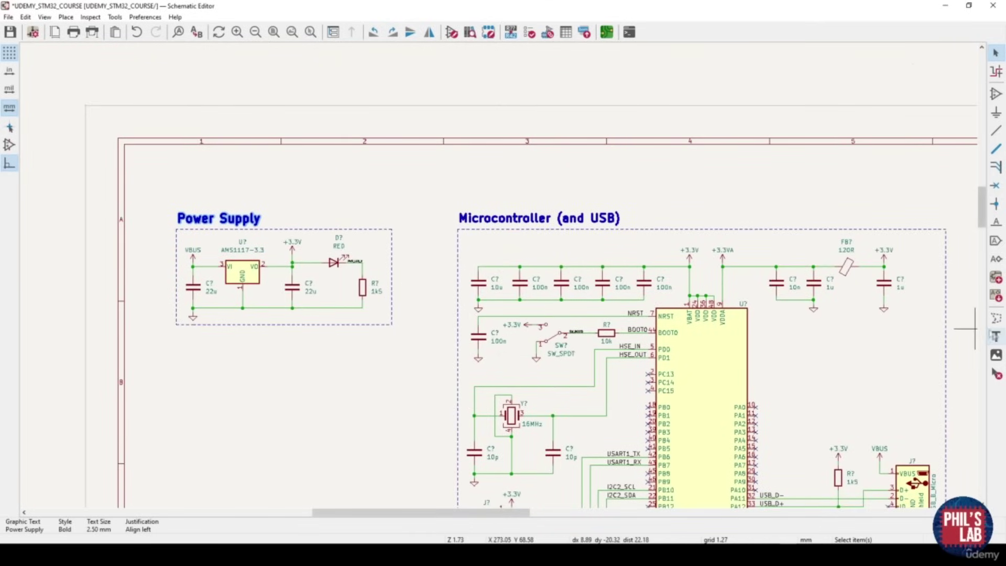
left_click(996, 337)
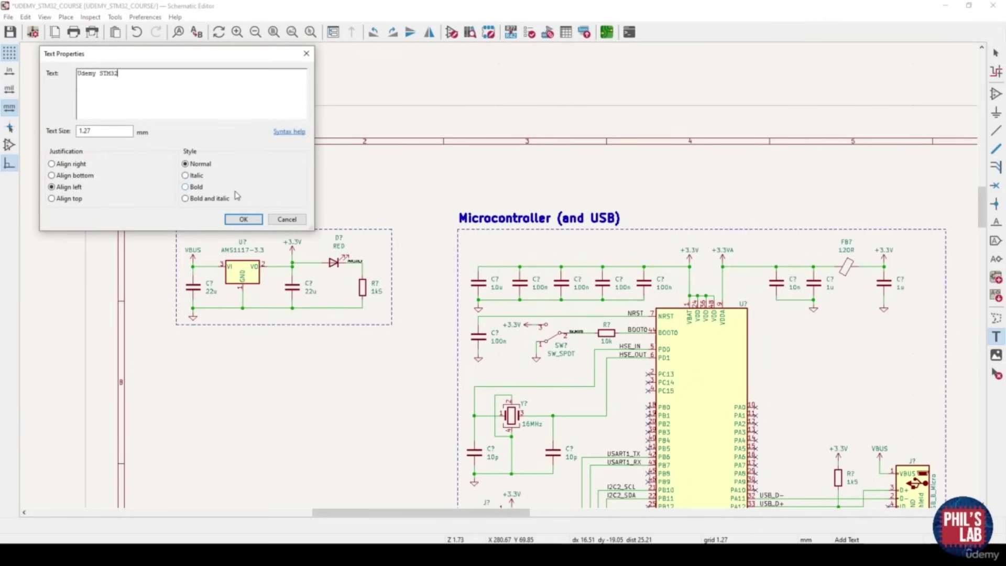
type("B")
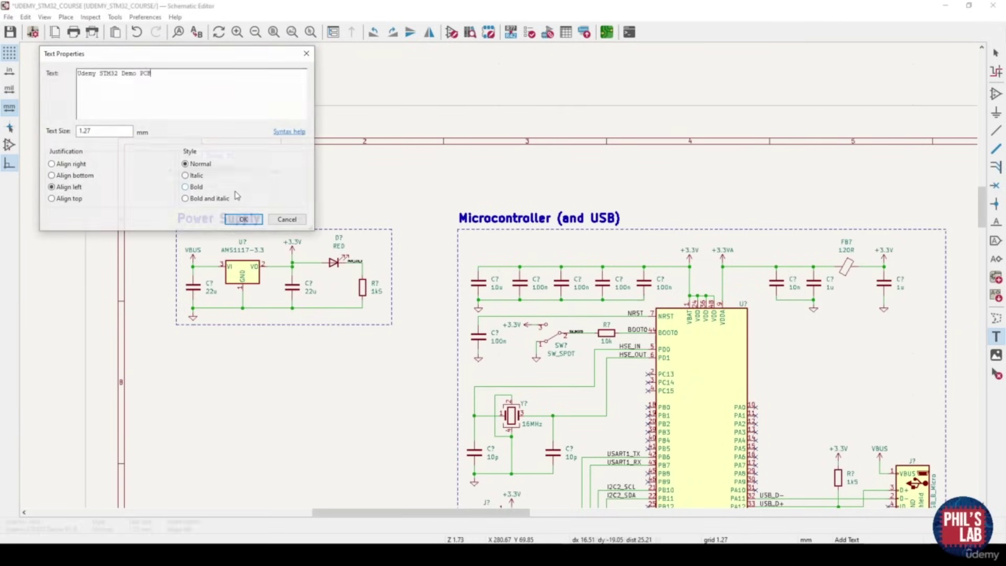
key("Return")
left_click(152, 168)
key("Escape")
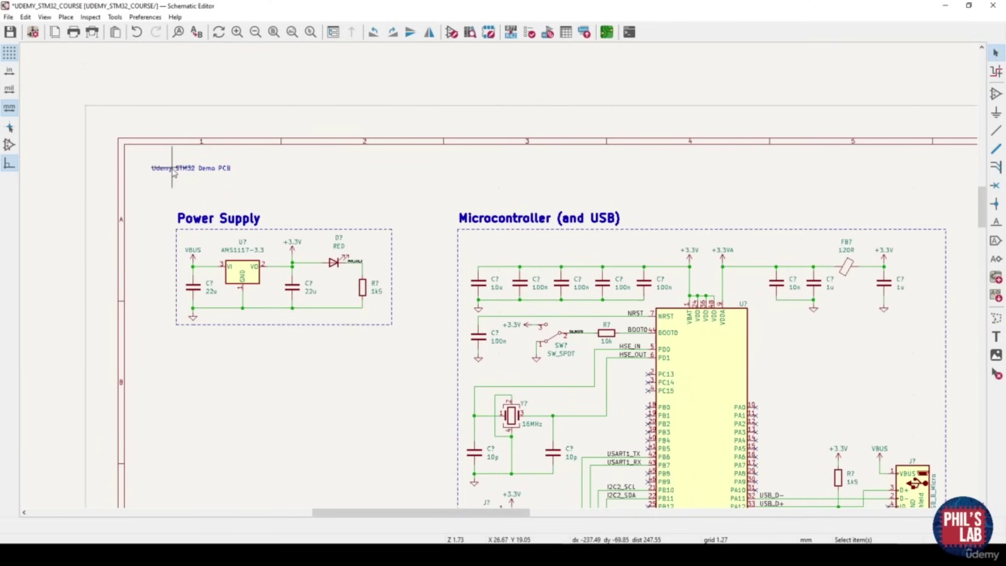
Format the sheet title "Udemy STM32 Demo PCB" as bold italic with a larger text size than the section headings
double_click(173, 168)
key("Return")
scroll(499, 279, "down", 3)
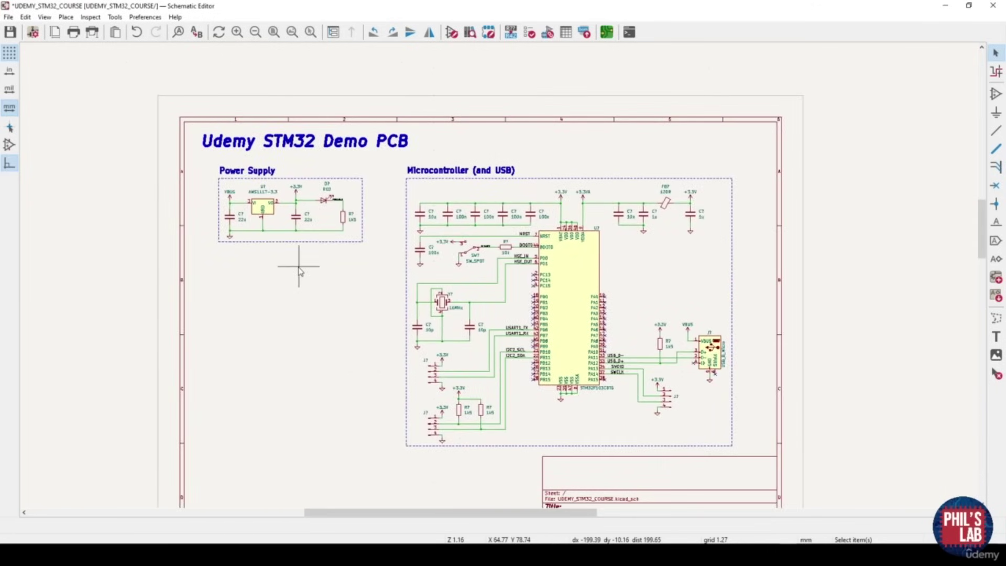
middle_click_drag(299, 267, 258, 219)
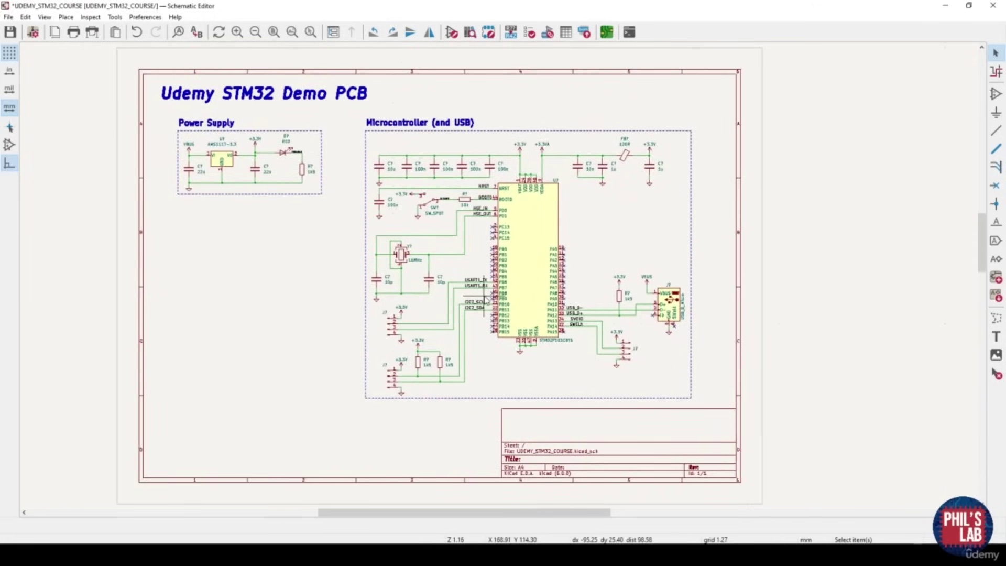
Fill in the title block with issue date 2022-01-26, revision 0.1, title "Udemy STM32 Demo PCB" and company "Phil's Lab"
scroll(485, 298, "up", 3)
middle_click_drag(491, 278, 414, 341)
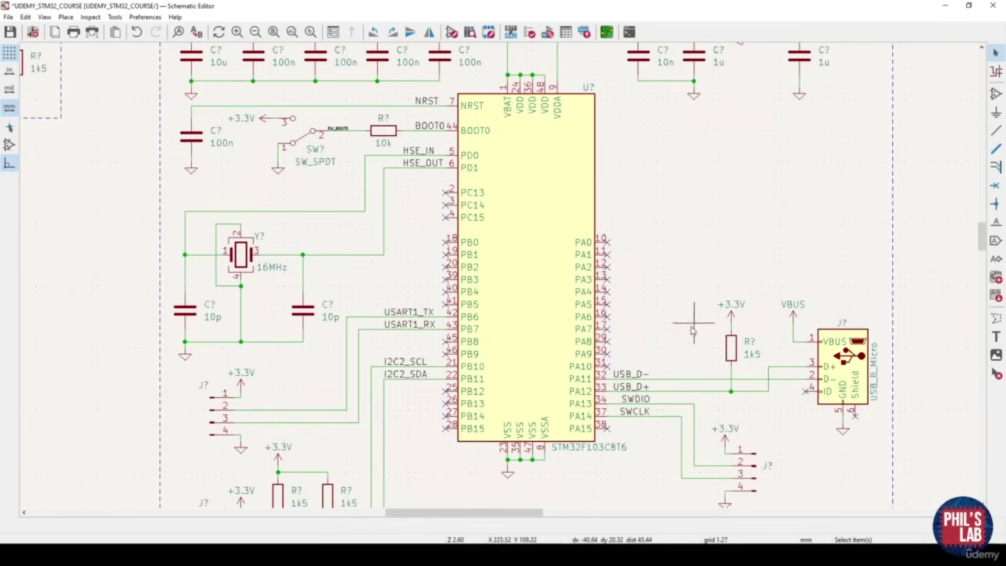
middle_click_drag(386, 289, 767, 369)
middle_click_drag(664, 391, 609, 274)
scroll(660, 455, "down", 4)
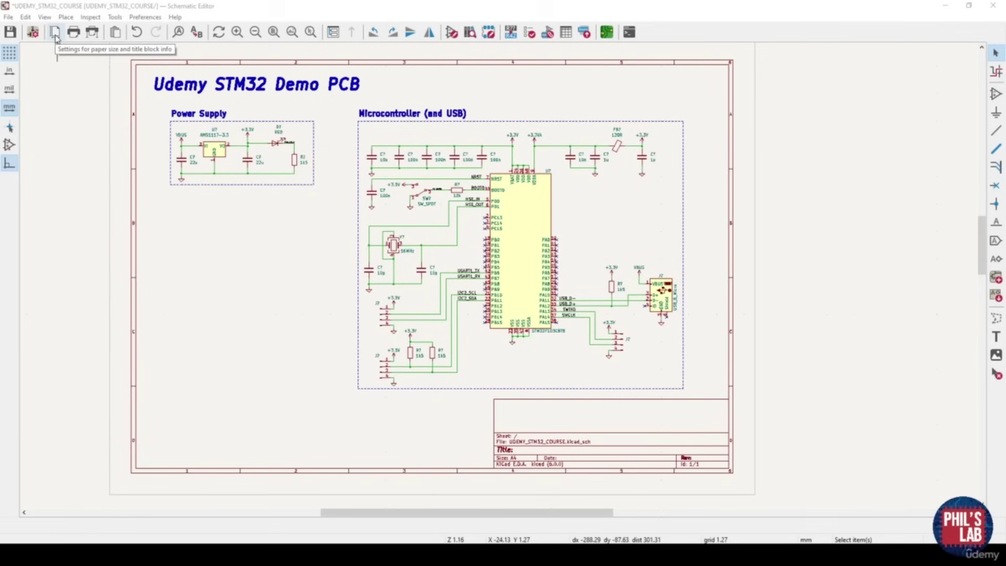
left_click(55, 34)
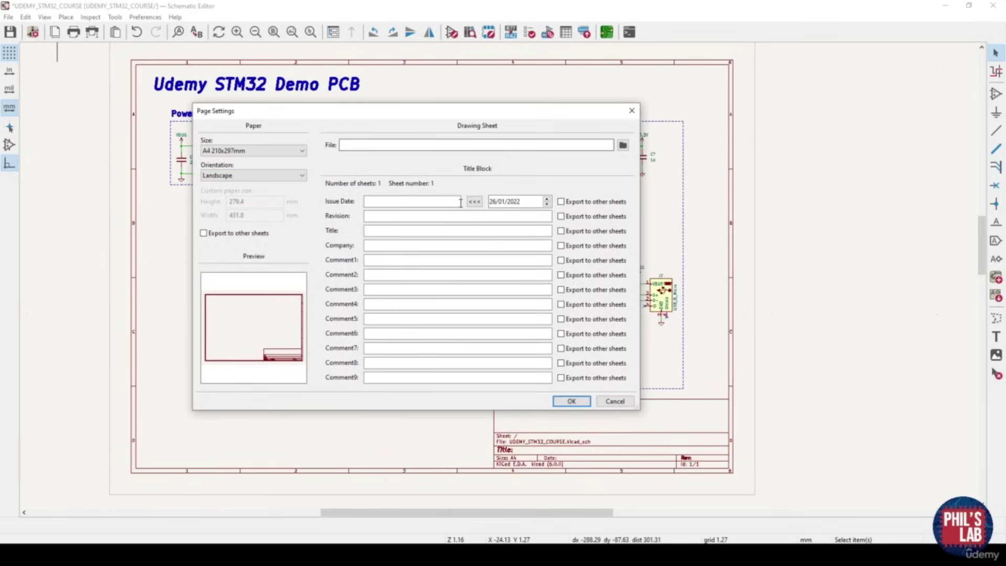
left_click(475, 202)
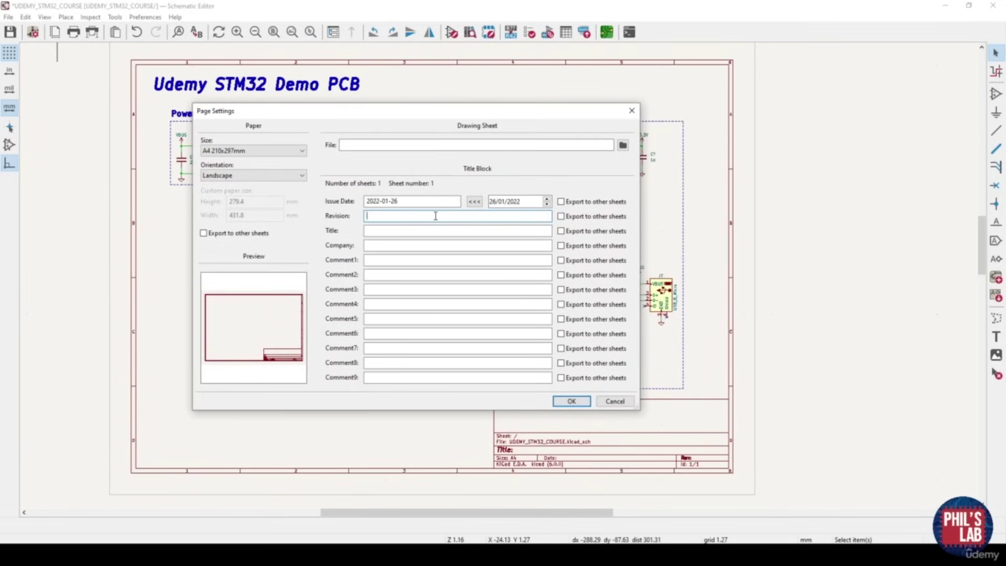
left_click(397, 230)
type("Udemy STM32 Demo PCB")
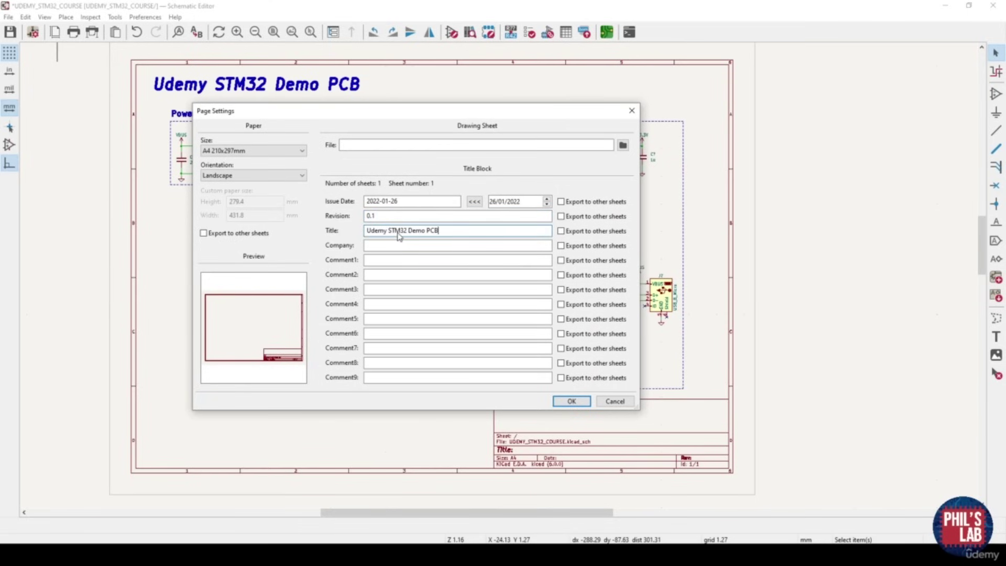
key("Tab")
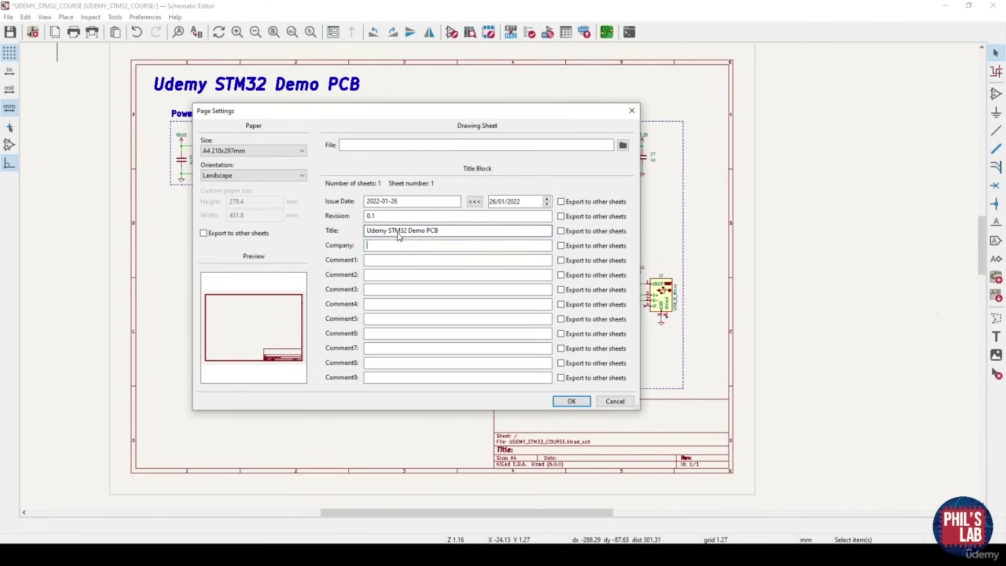
type("Phil's Lab")
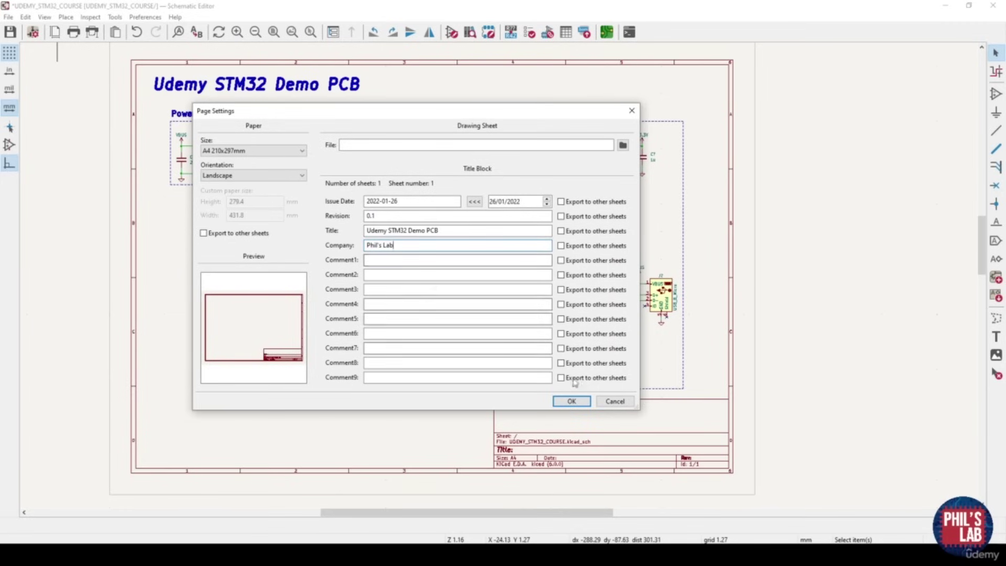
left_click(571, 401)
Check the filled-in title block on the sheet and save the schematic
scroll(624, 456, "up", 3)
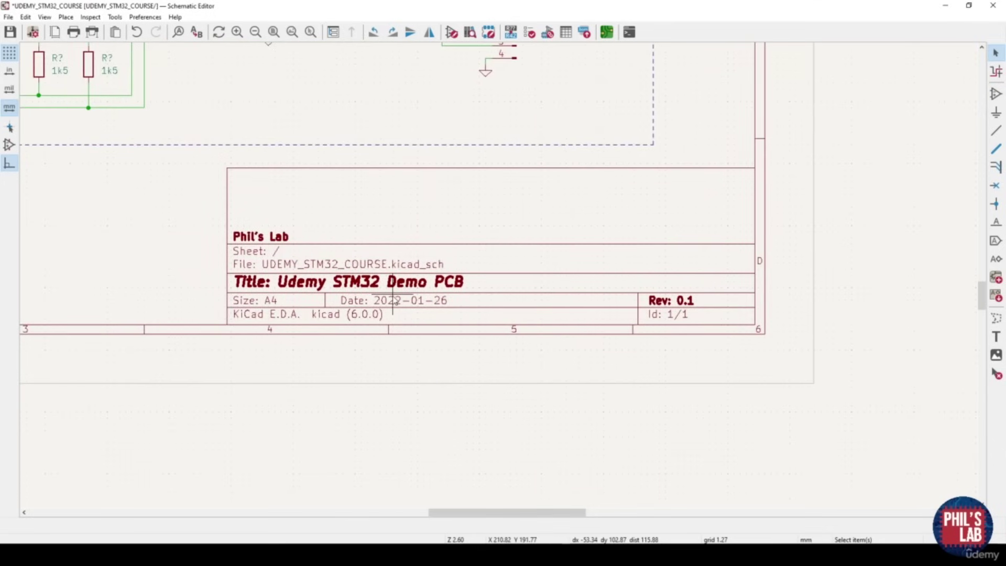
middle_click_drag(393, 301, 489, 373)
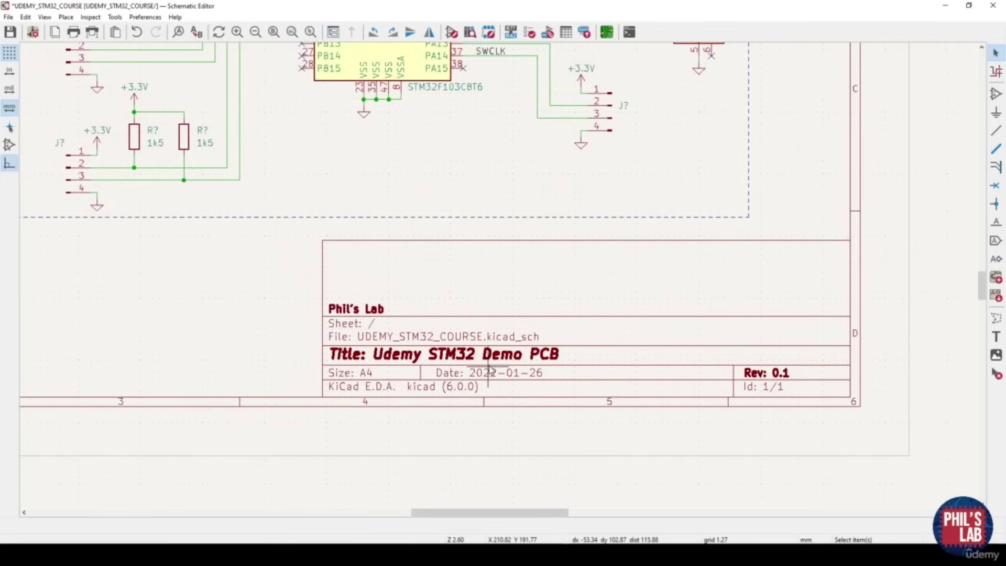
scroll(489, 370, "down", 1)
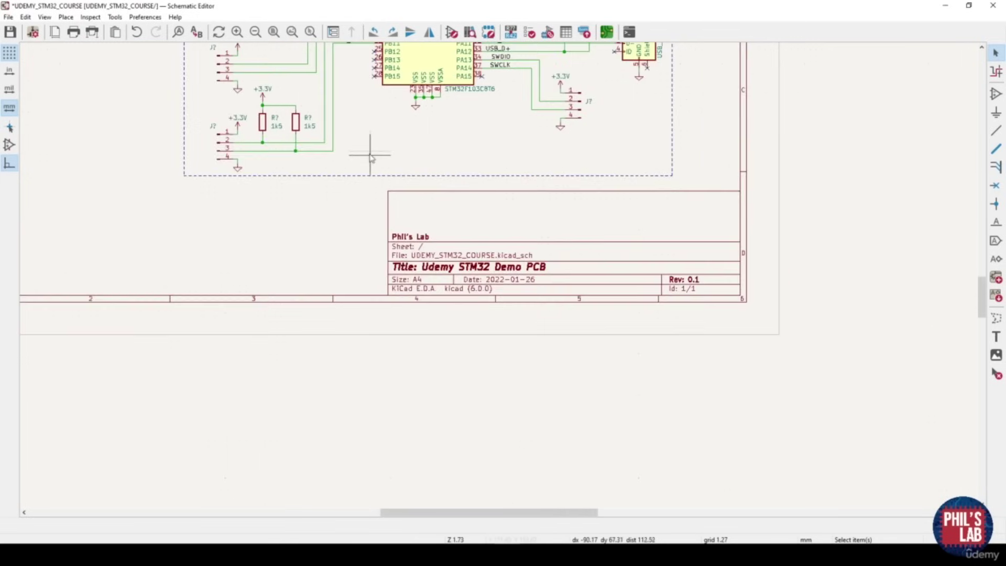
middle_click_drag(369, 145, 494, 335)
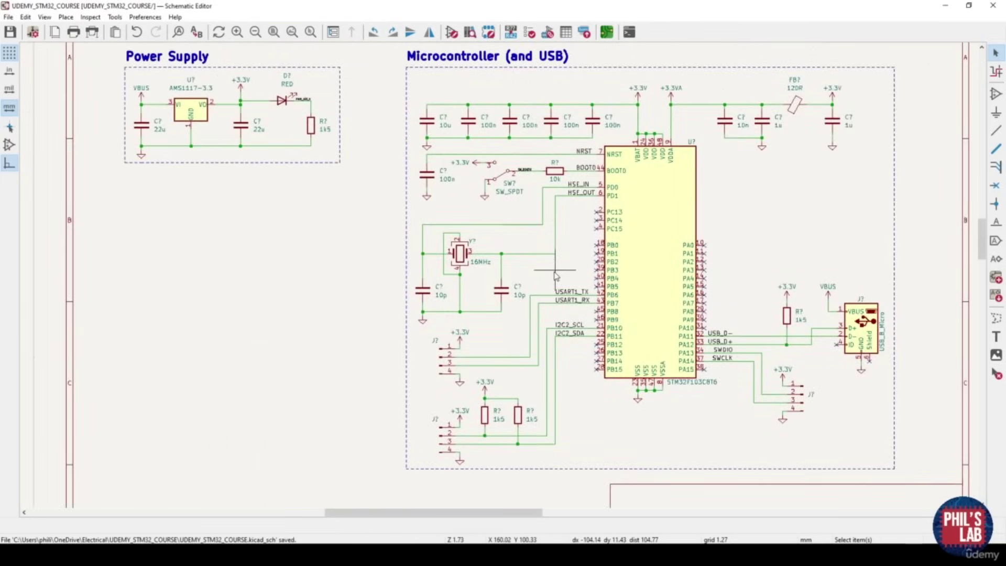
Add design notes around both sections, including "VBUS from USB connector (nom. +5V)" and "Min. 22uF inp./outp. caps" beneath the power supply box
middle_click_drag(364, 226, 367, 272)
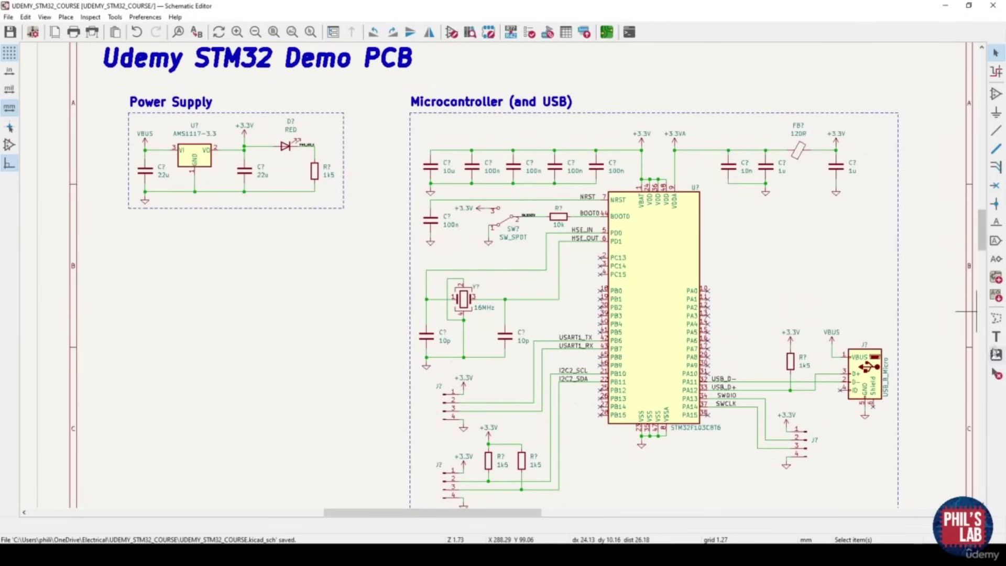
left_click(996, 337)
left_click(246, 250)
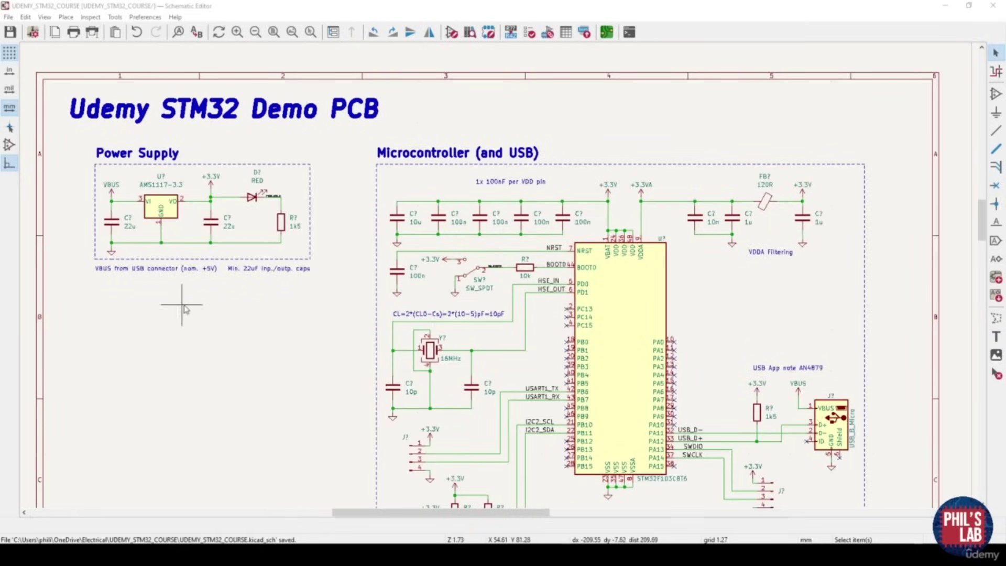
Review the design notes on the power supply, decoupling, VDDA filtering, crystal, USB and pin-out parts of the schematic
scroll(168, 257, "up", 3)
middle_click_drag(498, 275, 443, 312)
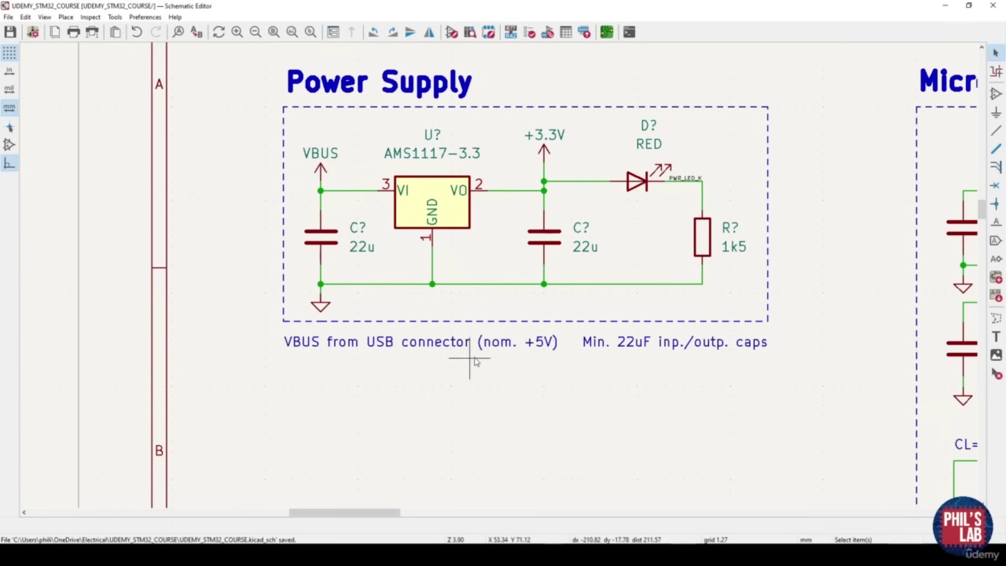
scroll(539, 348, "right", 5)
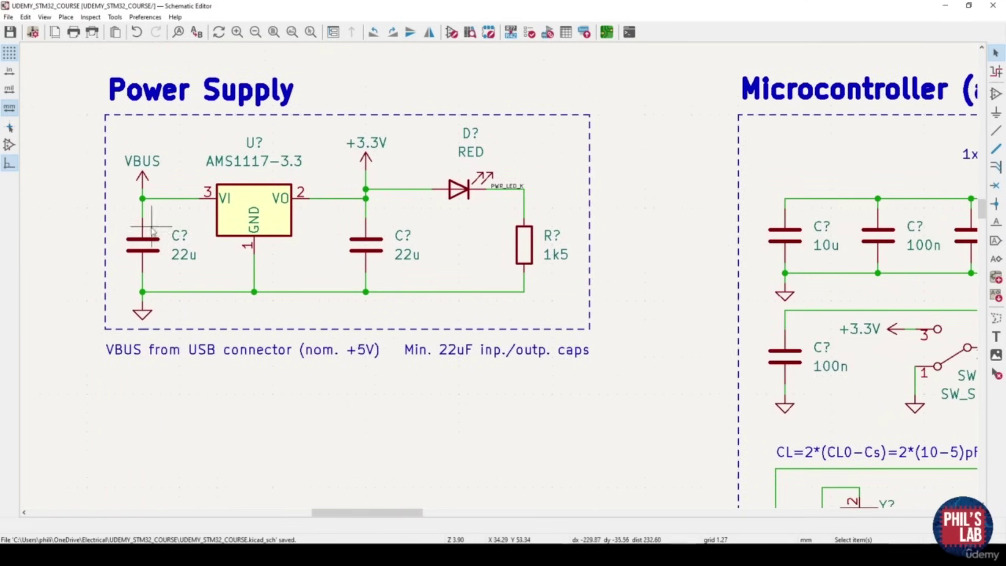
scroll(426, 260, "down", 3)
scroll(487, 244, "up", 2)
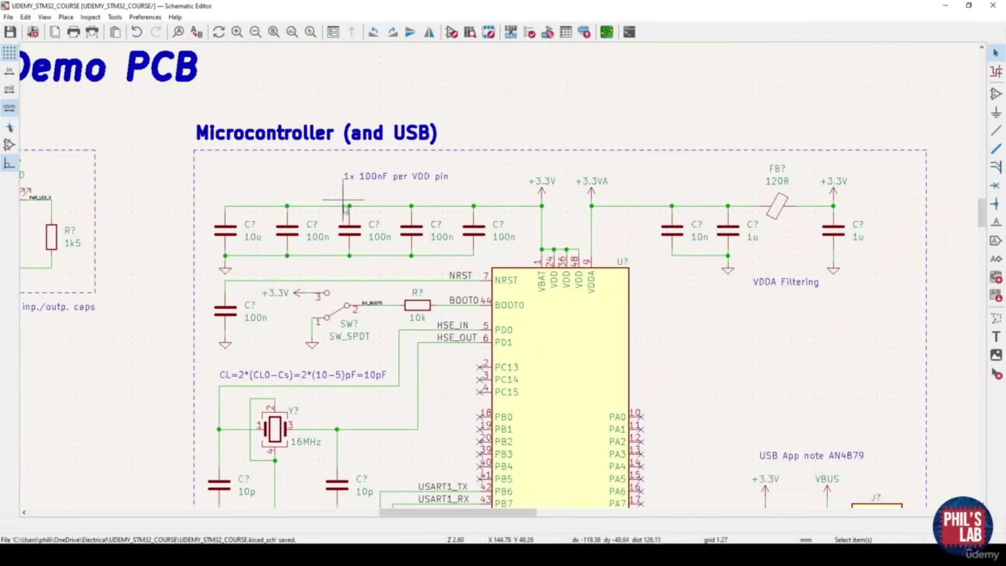
middle_click_drag(447, 407, 463, 315)
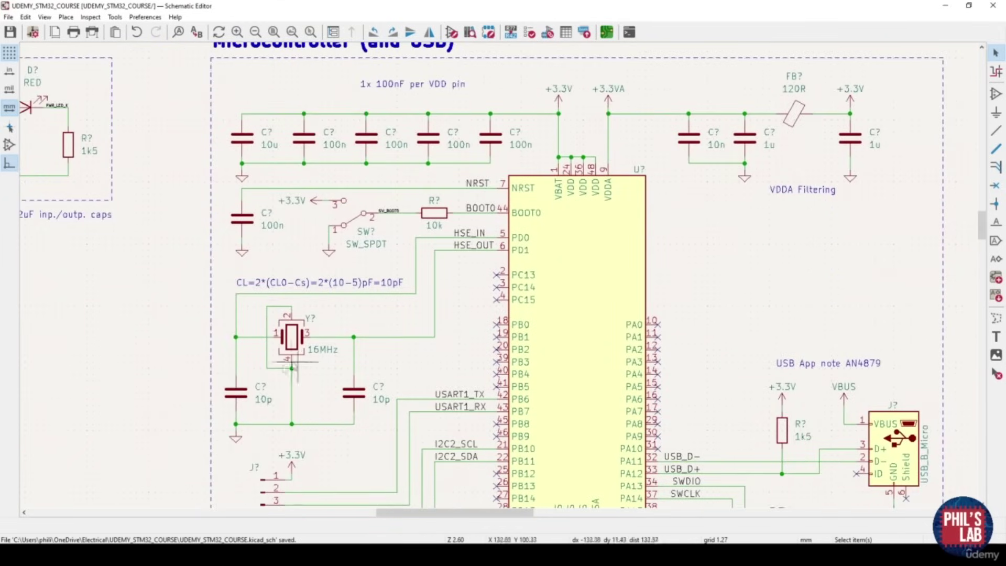
middle_click_drag(745, 428, 721, 311)
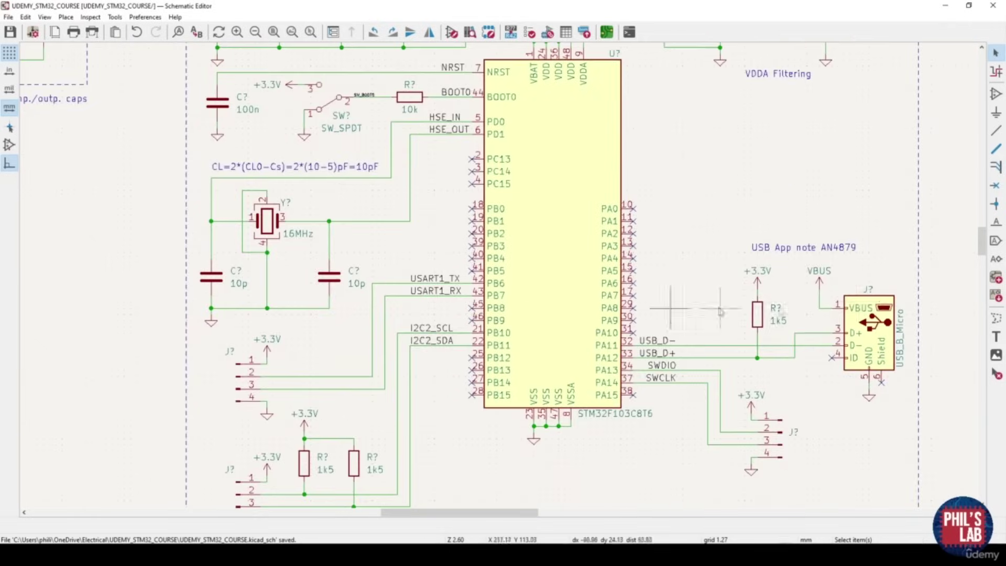
middle_click_drag(782, 239, 770, 336)
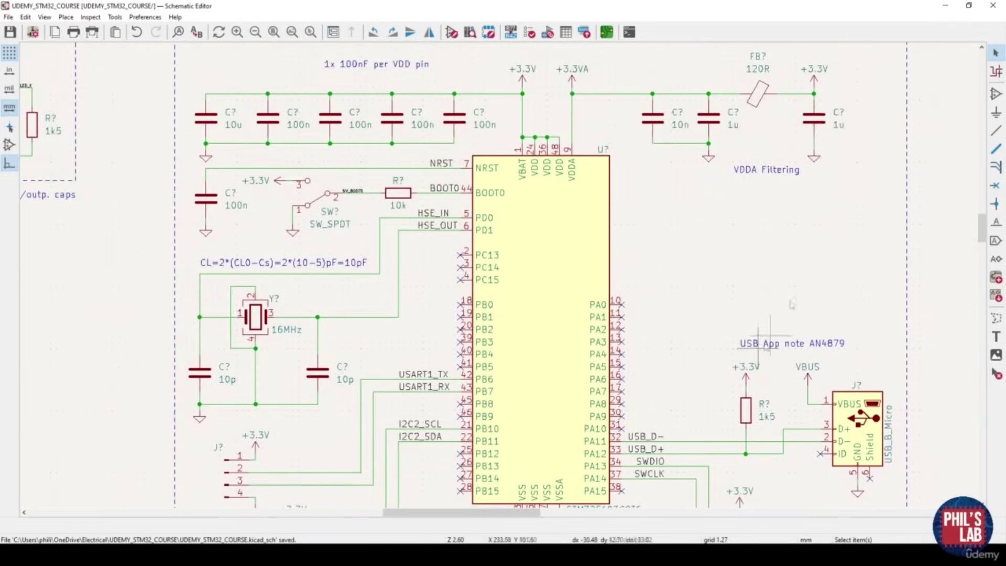
middle_click_drag(575, 409, 580, 220)
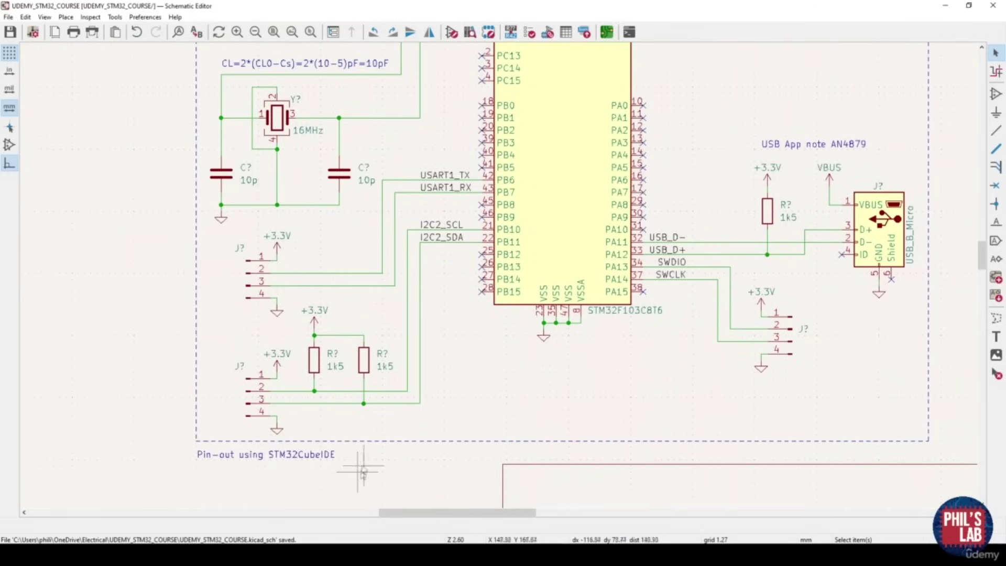
scroll(414, 342, "down", 2)
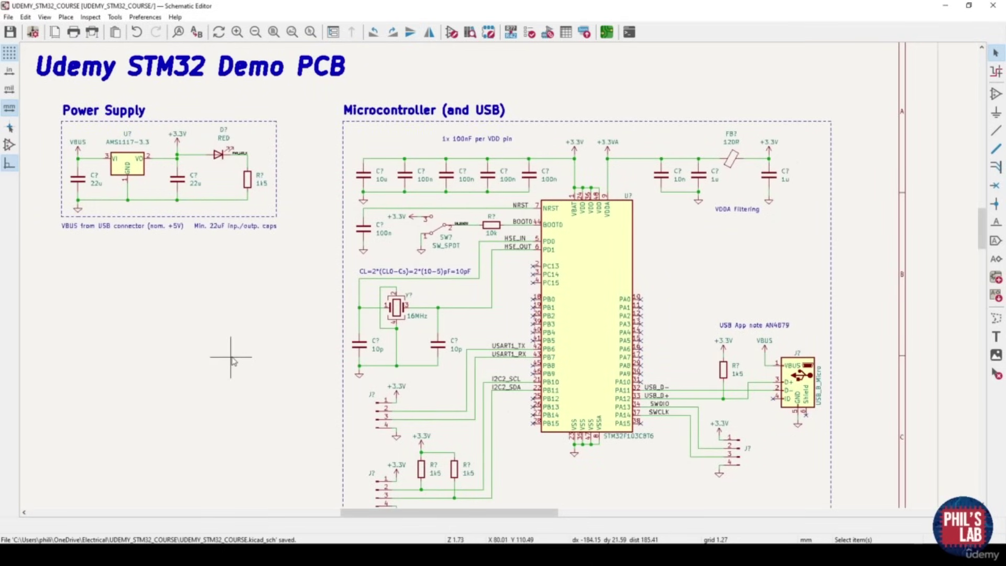
Set the reference designator of the 22u capacitor on the regulator's VBUS input to C1
scroll(119, 157, "up", 3)
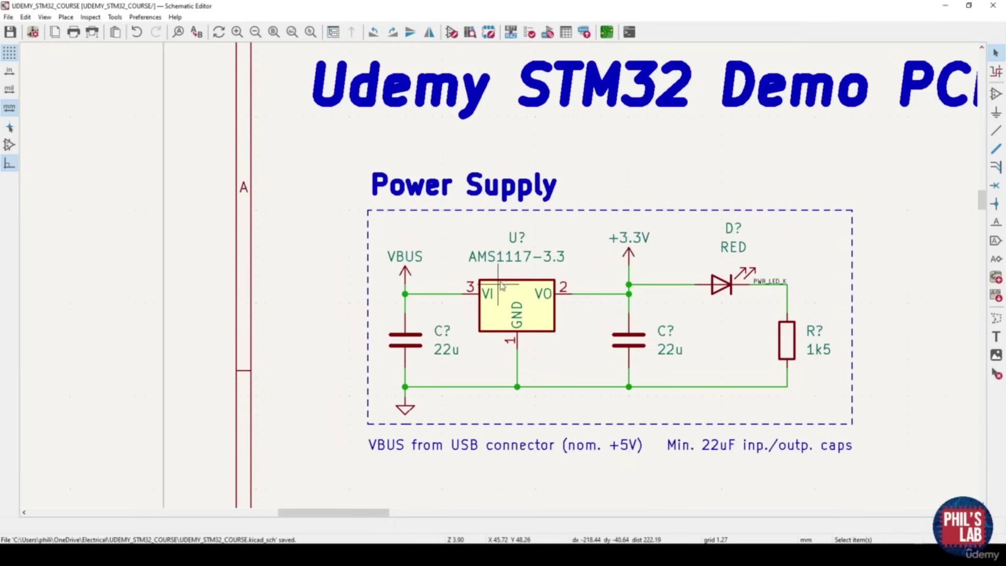
middle_click_drag(501, 286, 425, 267)
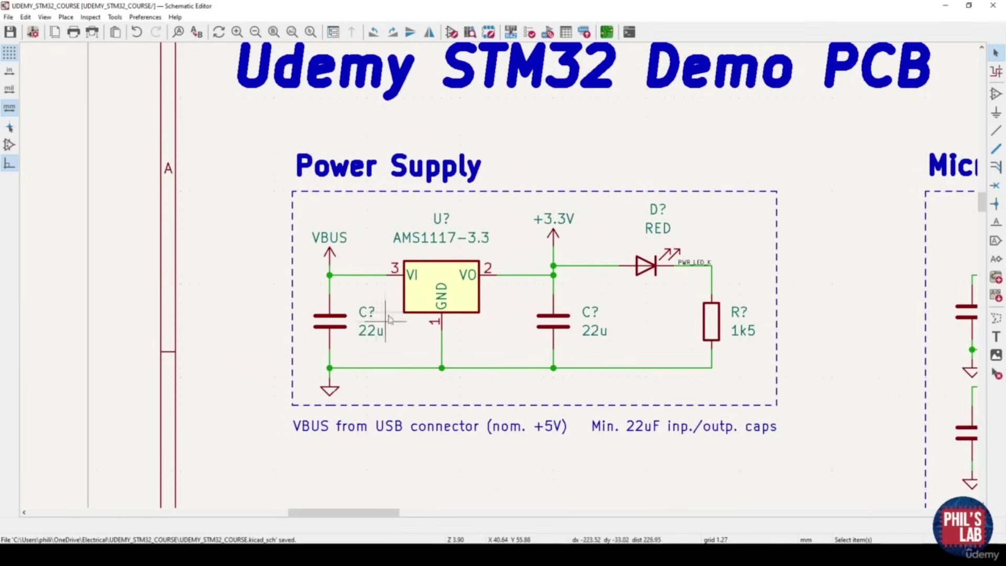
middle_click_drag(564, 275, 471, 258)
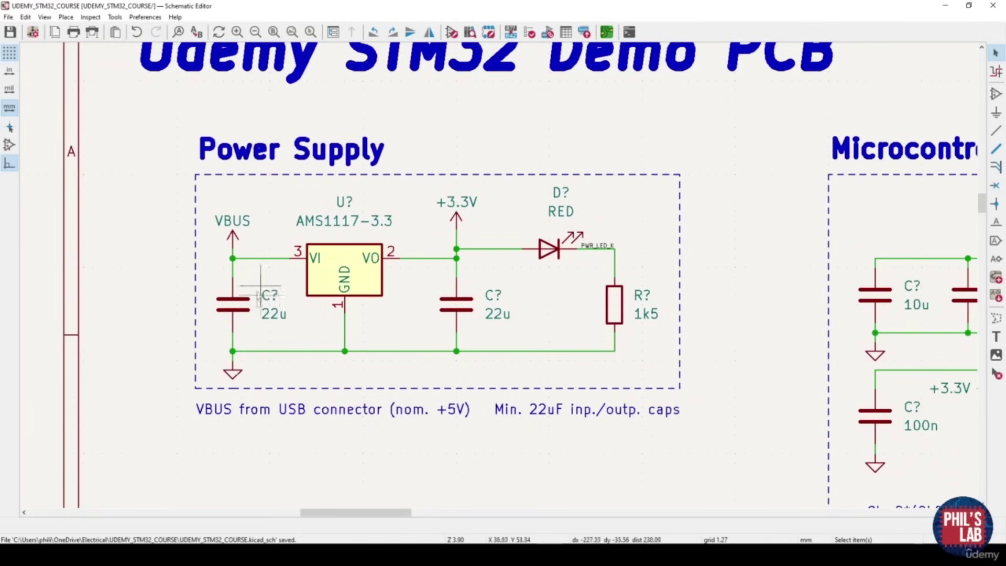
scroll(498, 298, "right", 5)
scroll(498, 298, "left", 4)
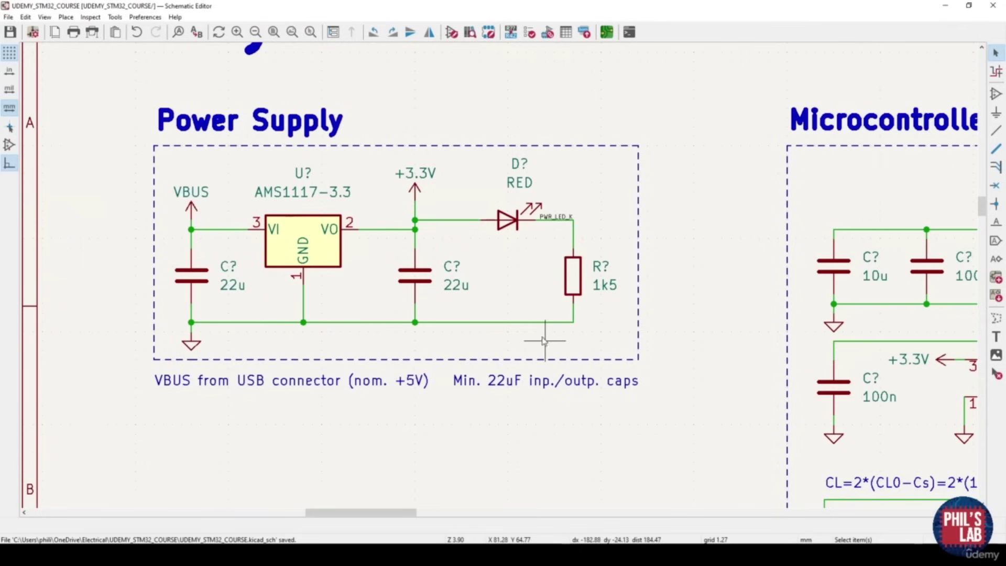
double_click(231, 266)
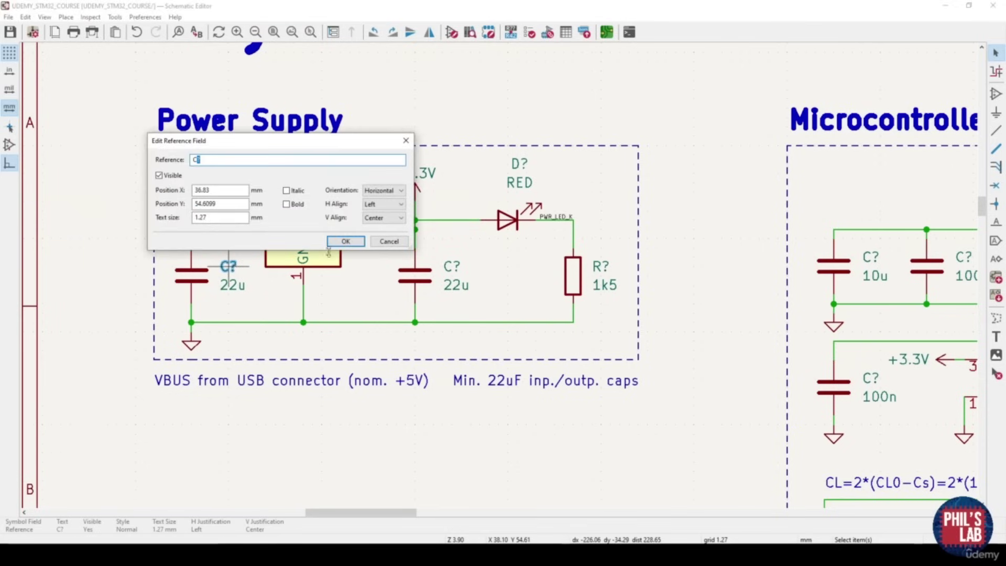
type("1")
left_click(356, 243)
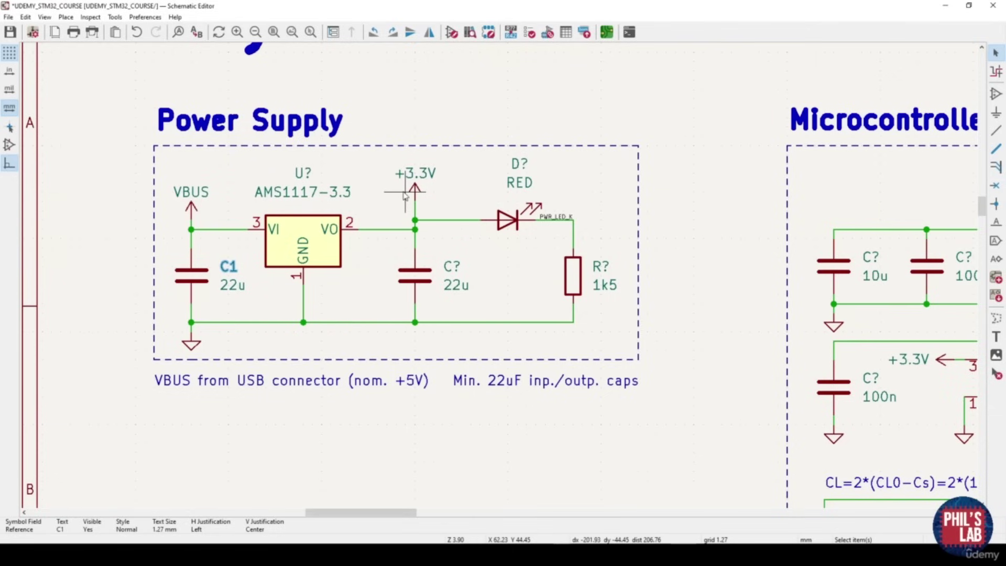
Annotate the entire schematic, keeping existing annotations, sorting symbols by X position and using the first free number after 0
left_click(511, 33)
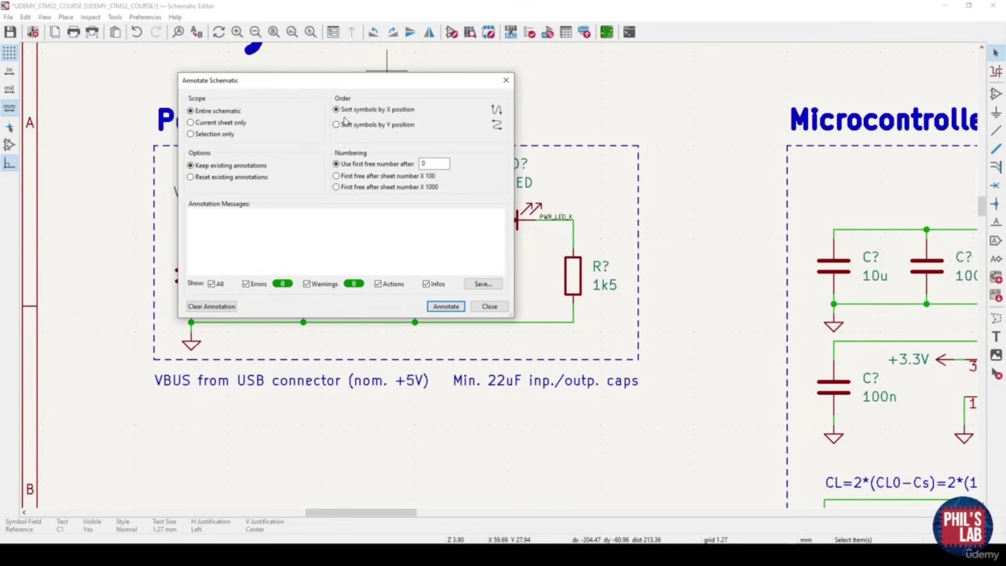
left_click(453, 309)
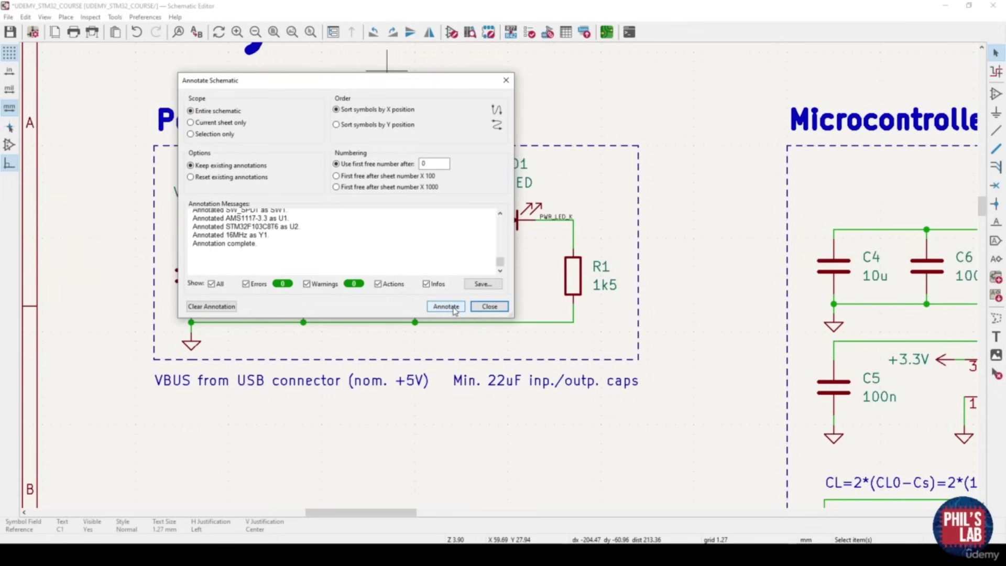
left_click(490, 307)
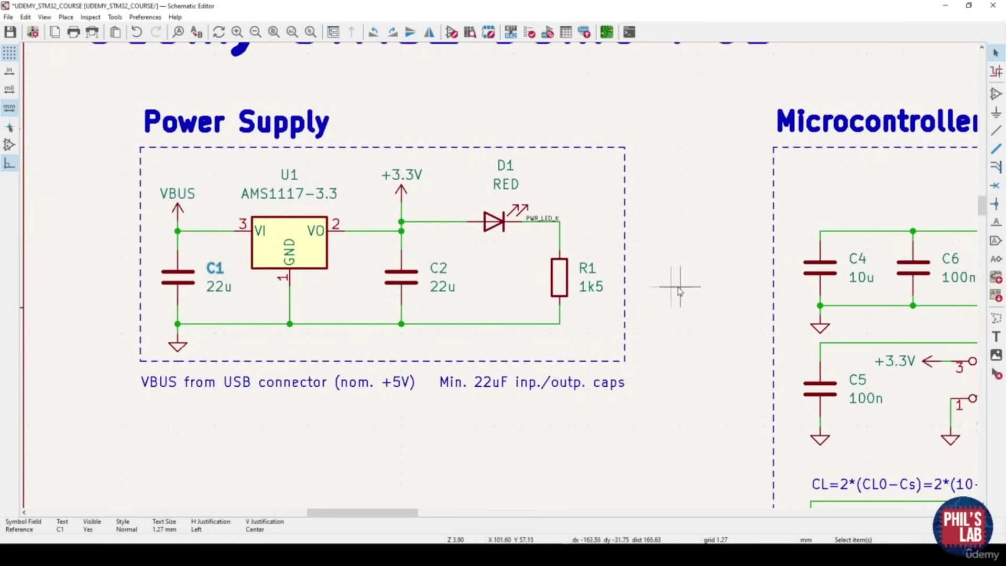
scroll(679, 290, "down", 4)
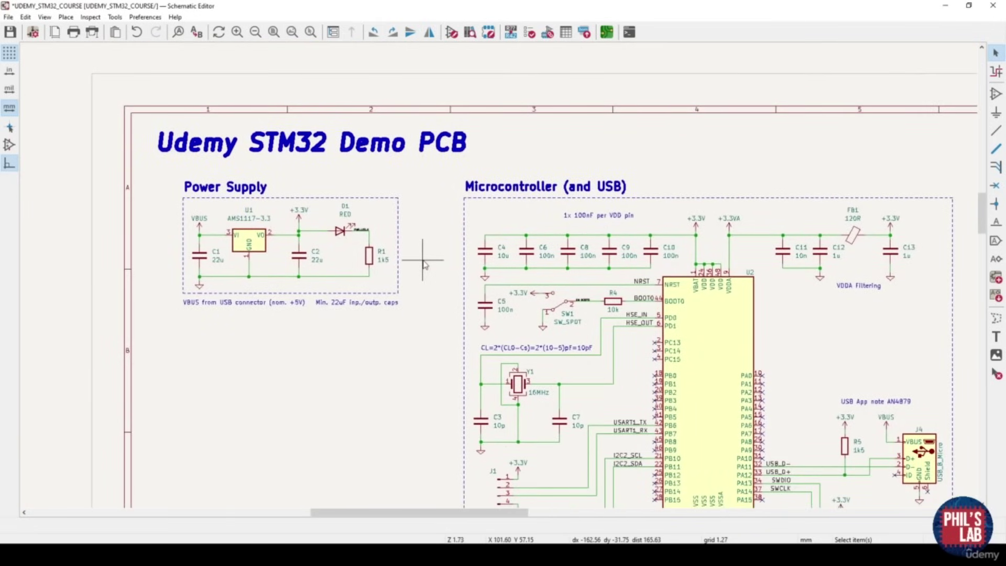
scroll(424, 265, "up", 3)
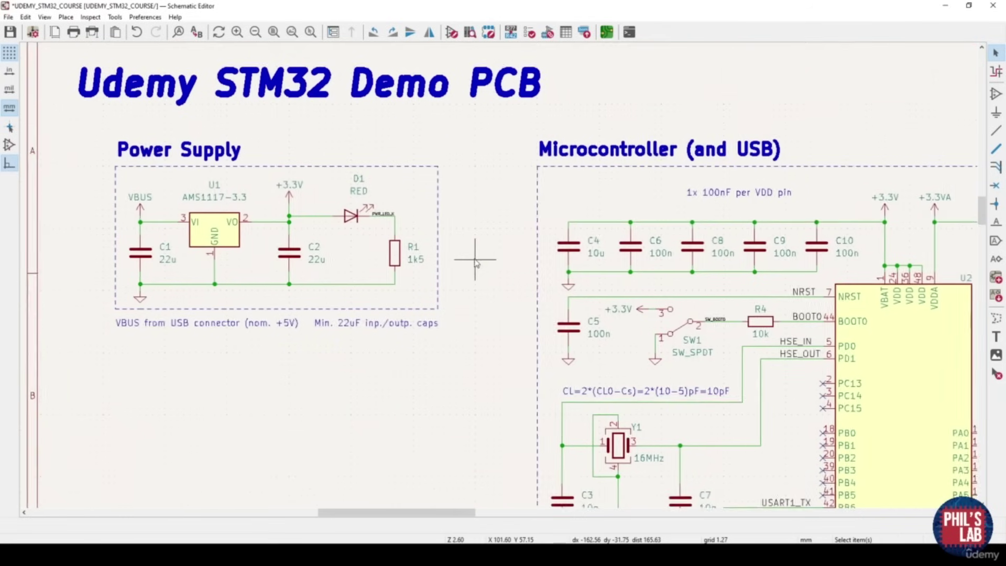
middle_click_drag(456, 287, 389, 210)
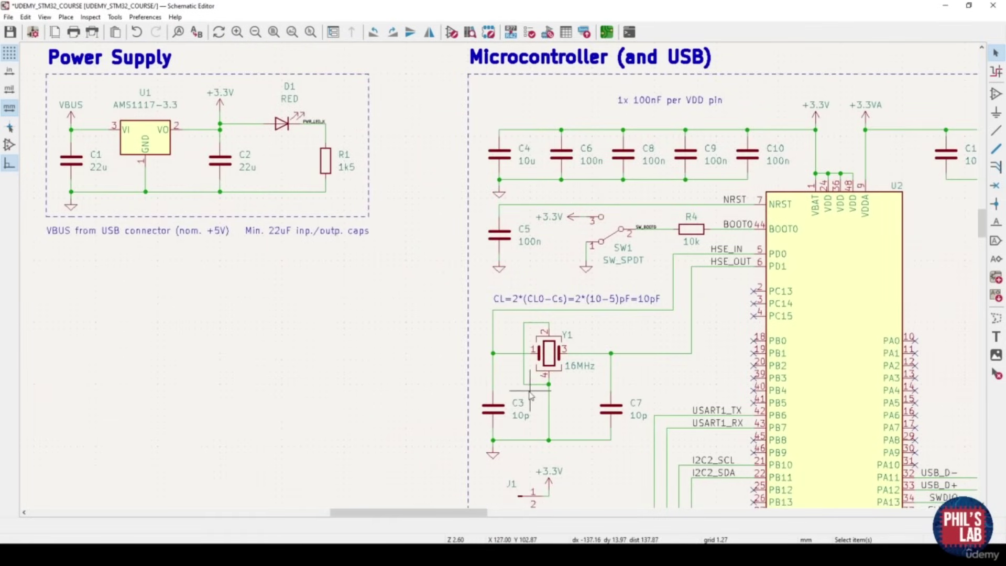
Re-annotate the entire schematic with existing annotations reset and symbols sorted by Y position
middle_click_drag(499, 297, 502, 320)
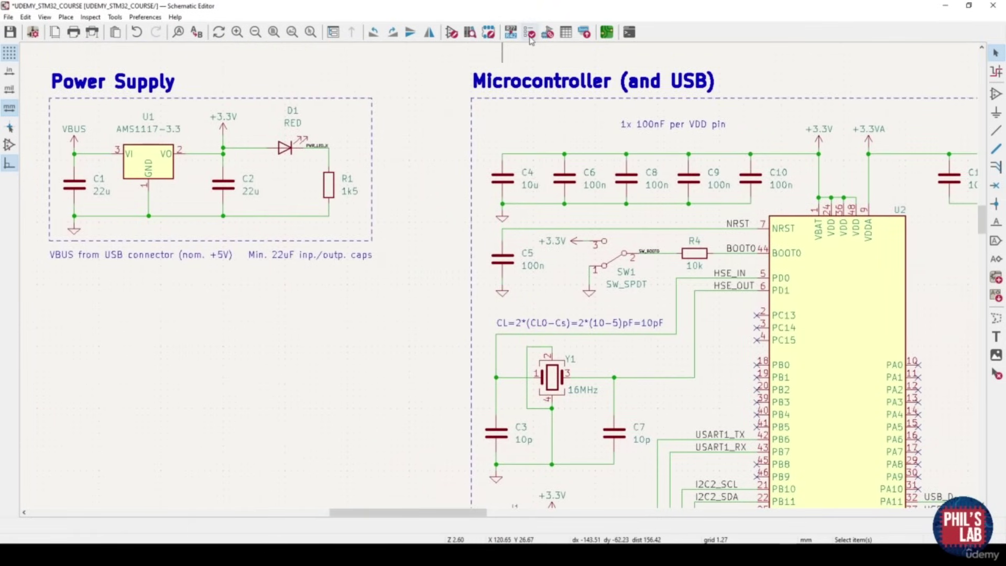
left_click(511, 32)
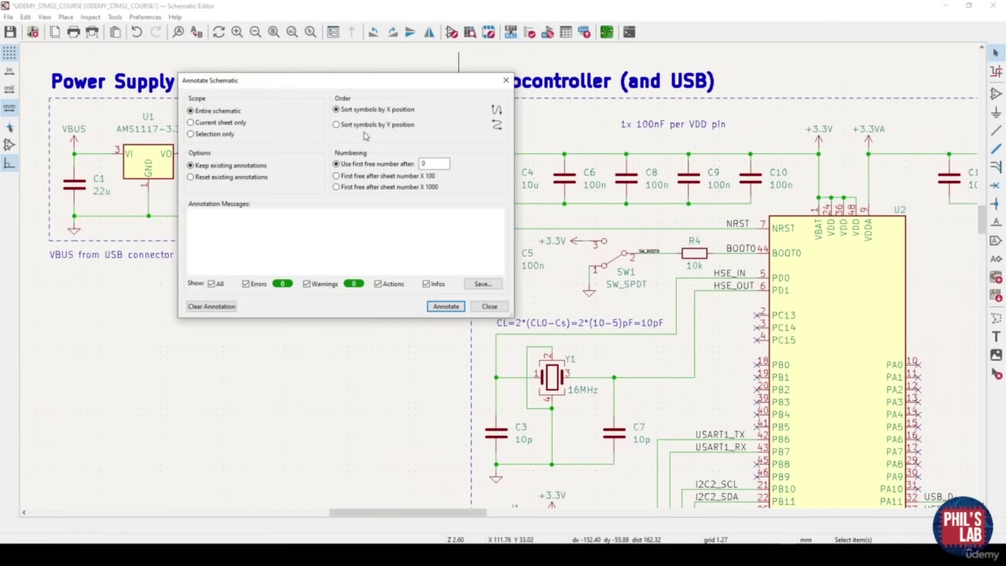
left_click(446, 306)
left_click(489, 306)
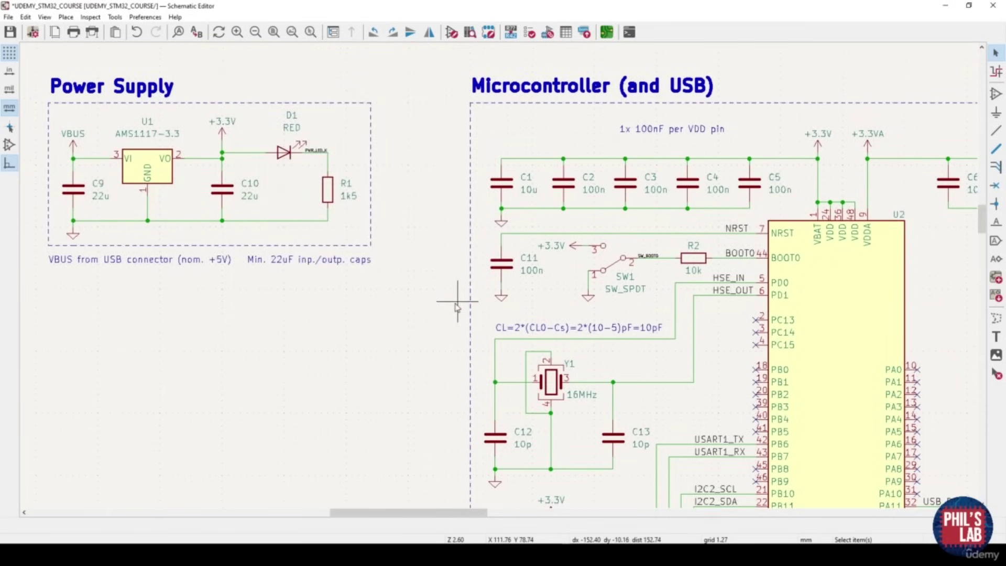
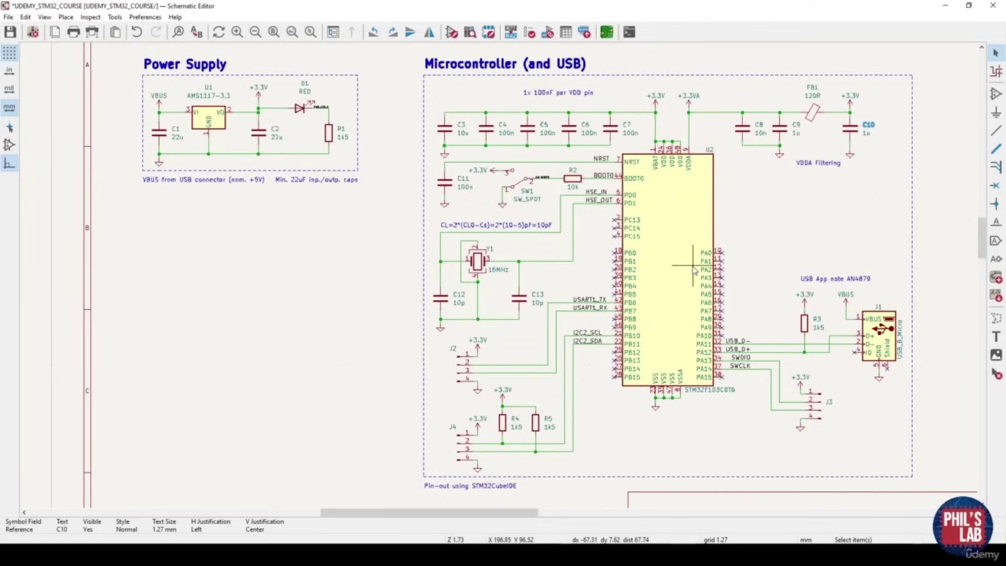
Run the electrical rules check and locate the violation reported for U2's VDDA pin in the schematic
middle_click_drag(640, 254, 640, 263)
scroll(624, 257, "up", 1)
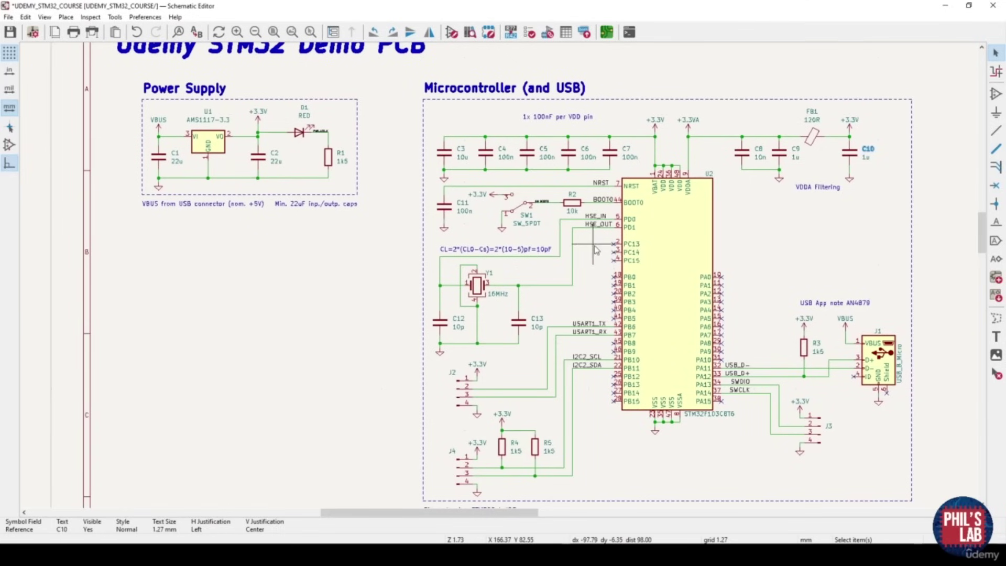
scroll(581, 255, "up", 2)
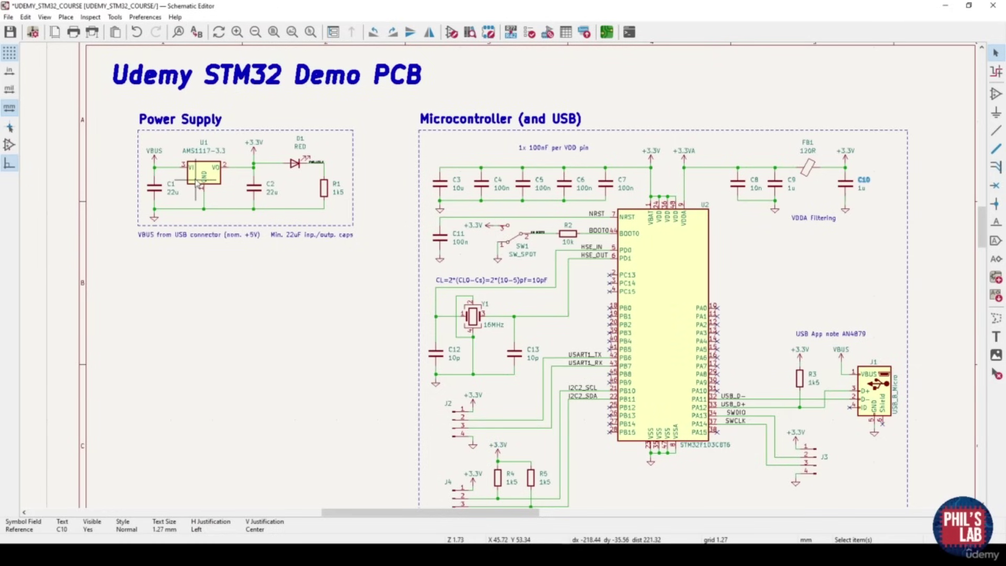
scroll(230, 160, "up", 3)
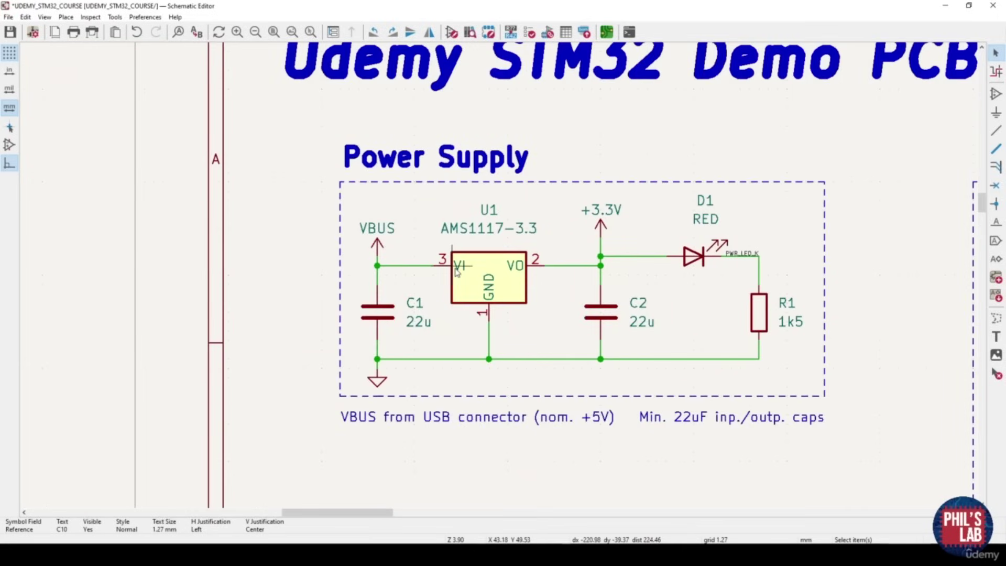
scroll(457, 270, "right", 2)
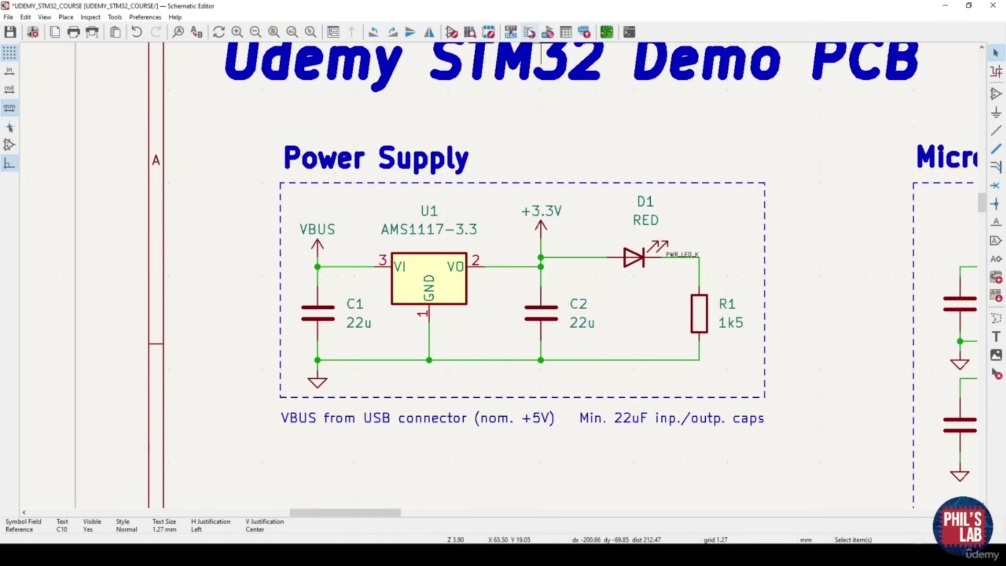
left_click(529, 33)
left_click(325, 247)
left_click_drag(268, 59, 803, 80)
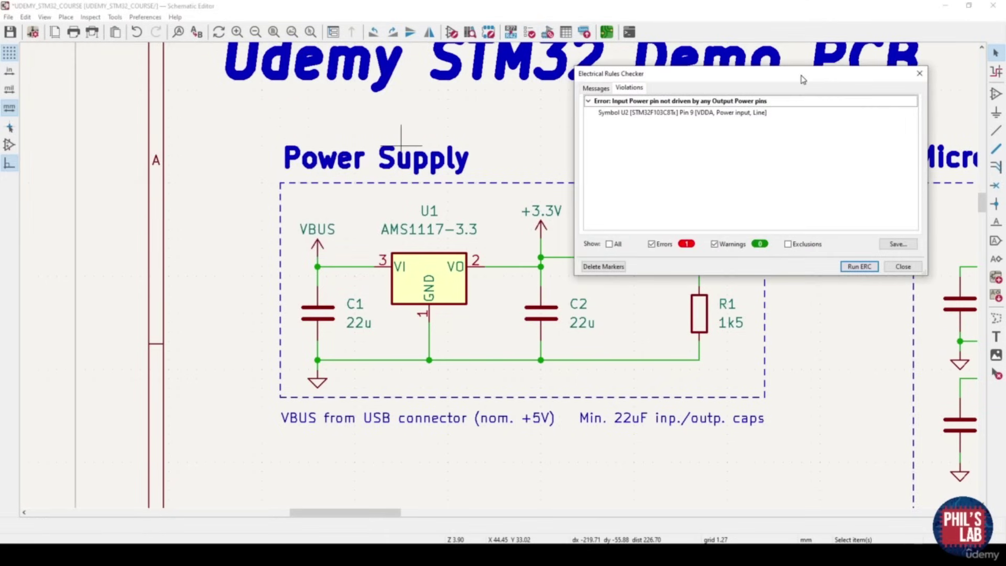
double_click(676, 113)
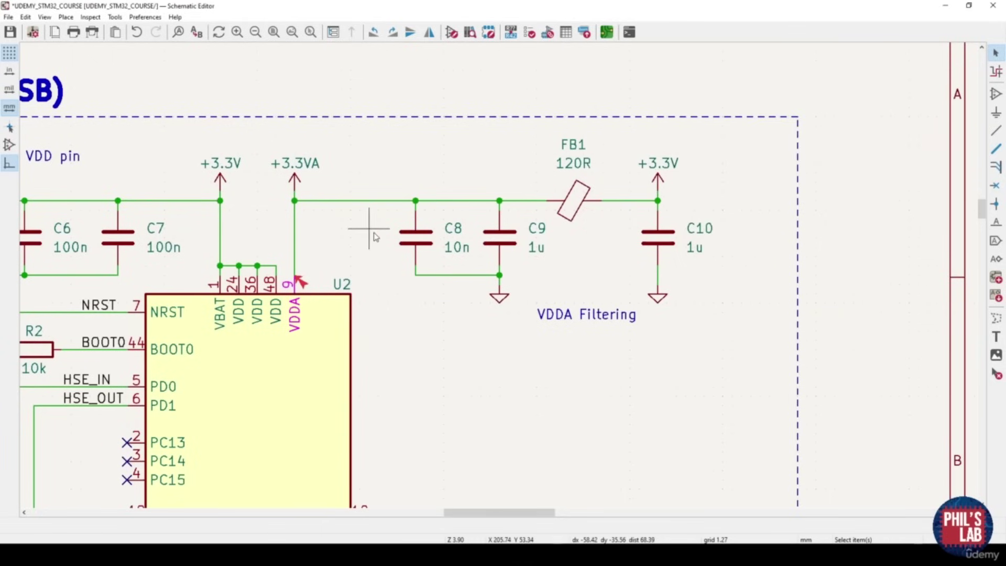
Add a PWR_FLAG symbol to the +3.3VA line just before C8 and move its label down closer to the symbol
middle_click_drag(202, 340, 336, 358)
scroll(433, 347, "up", 3)
scroll(497, 264, "down", 2)
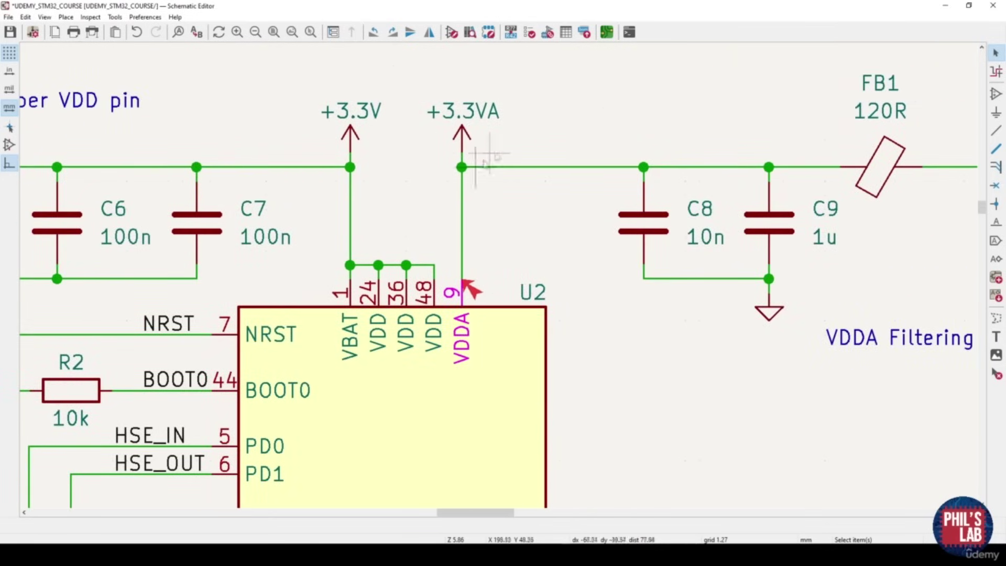
middle_click_drag(478, 156, 451, 175)
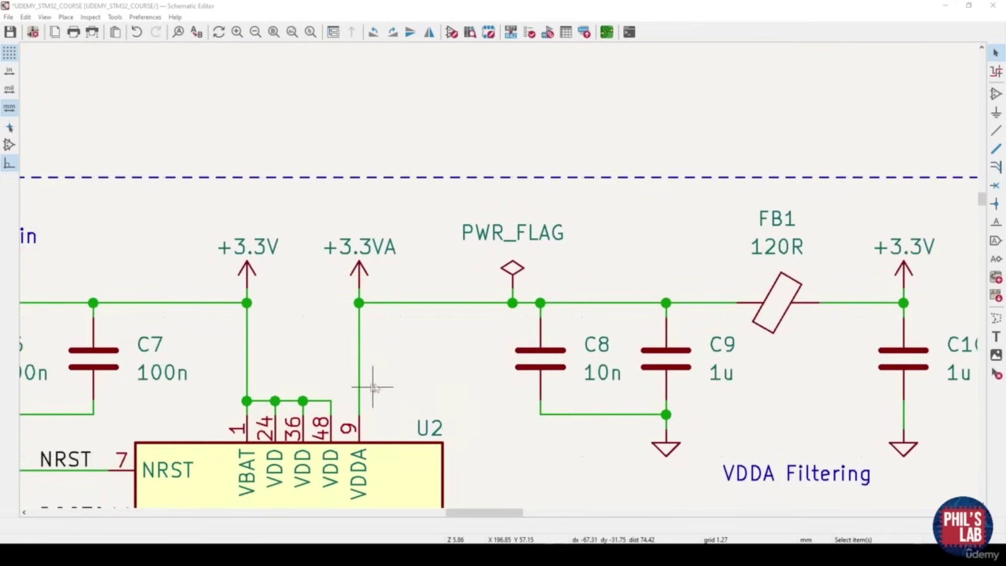
middle_click_drag(377, 382, 369, 377)
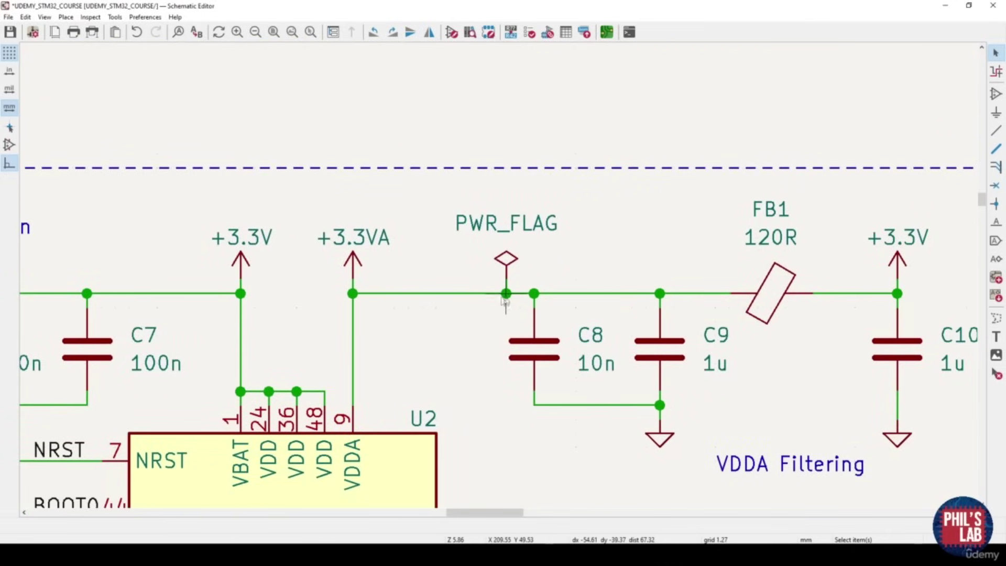
key("F4")
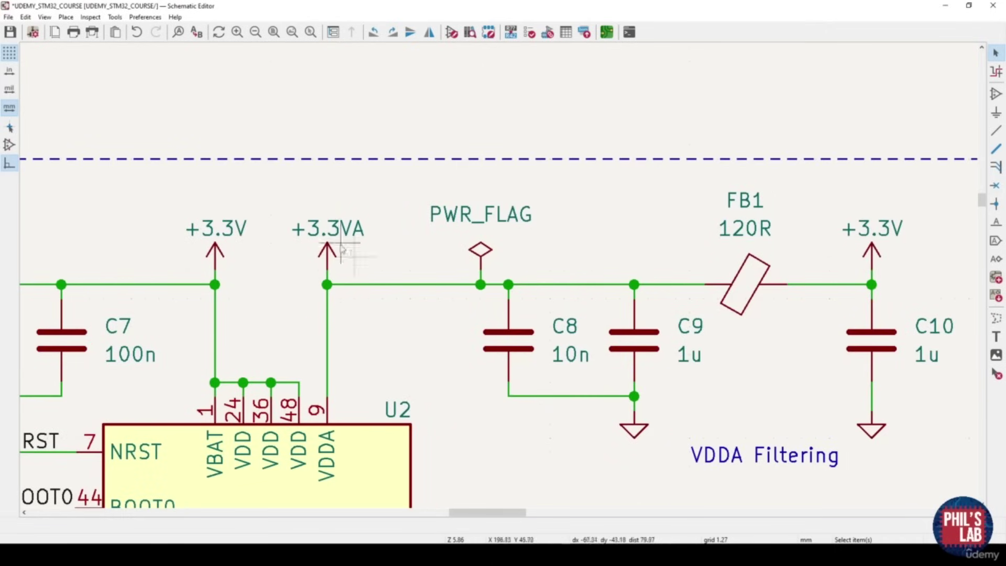
key("F4")
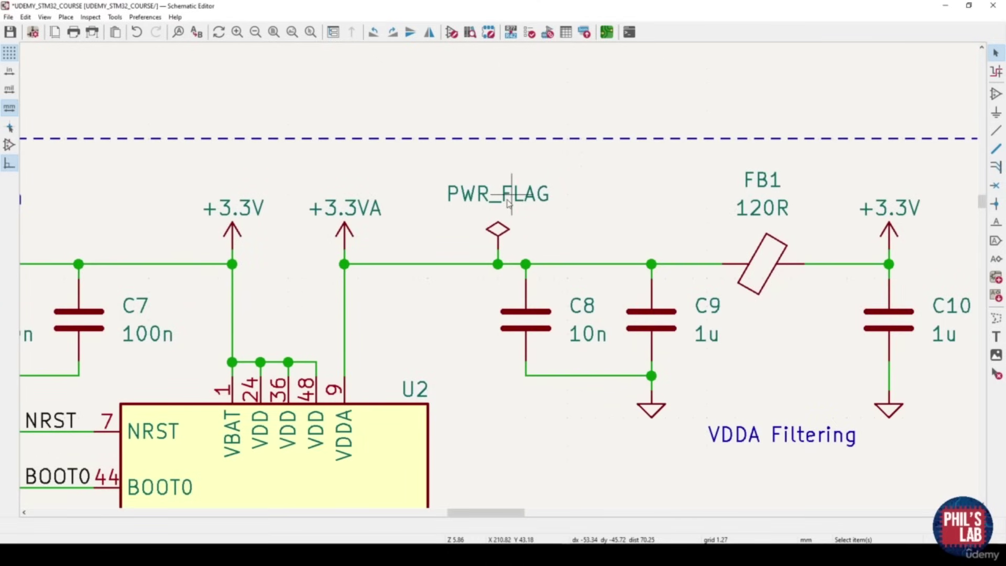
left_click_drag(508, 204, 509, 218)
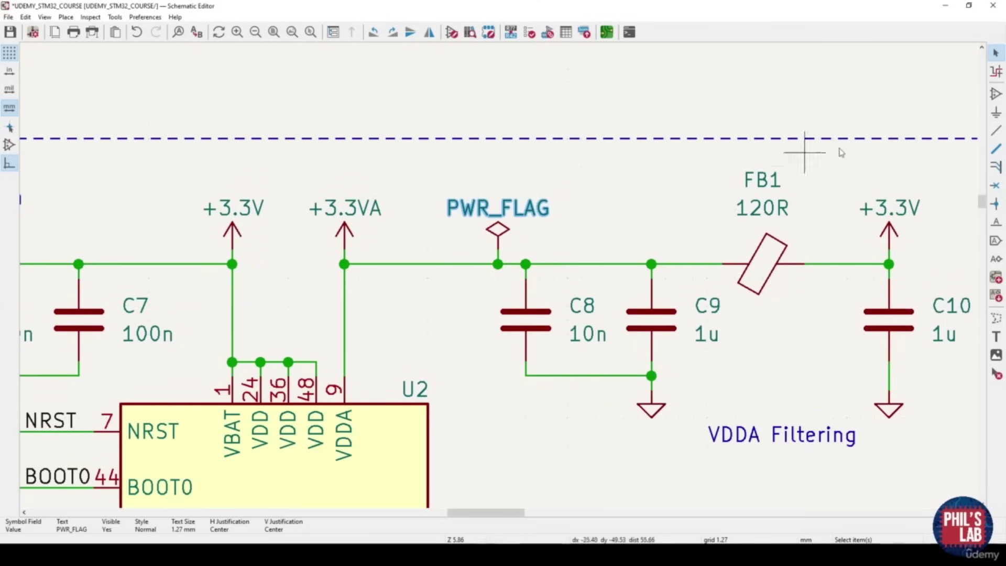
left_click(995, 114)
left_click(964, 124)
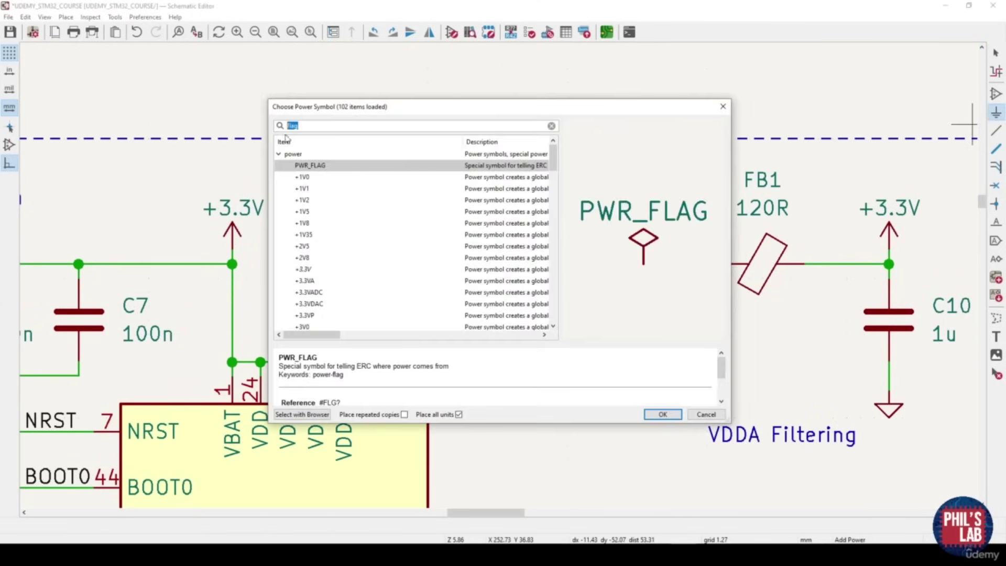
left_click(706, 415)
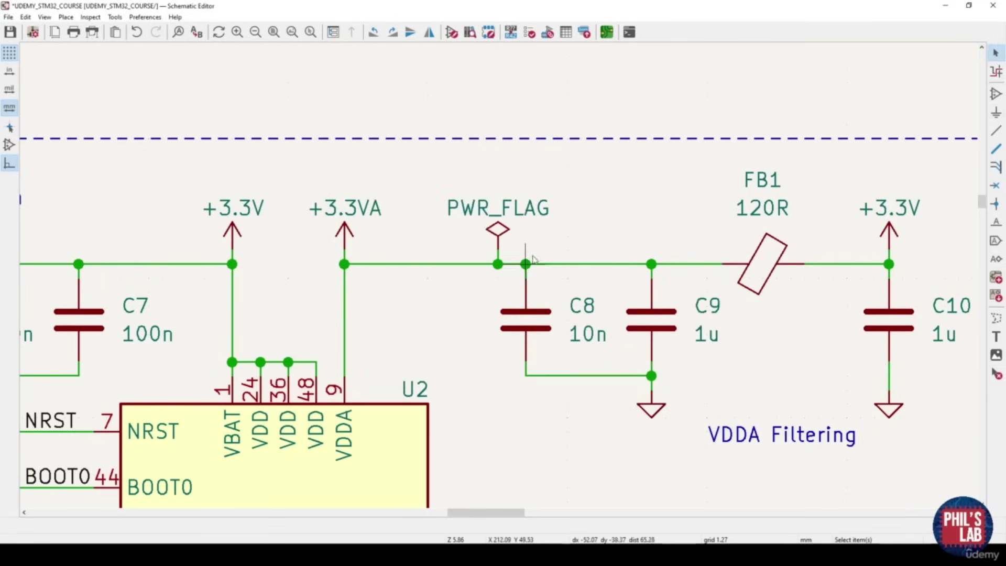
Rerun the electrical rules check on the schematic with the power flag in place, and close the checker
middle_click_drag(400, 276, 493, 248)
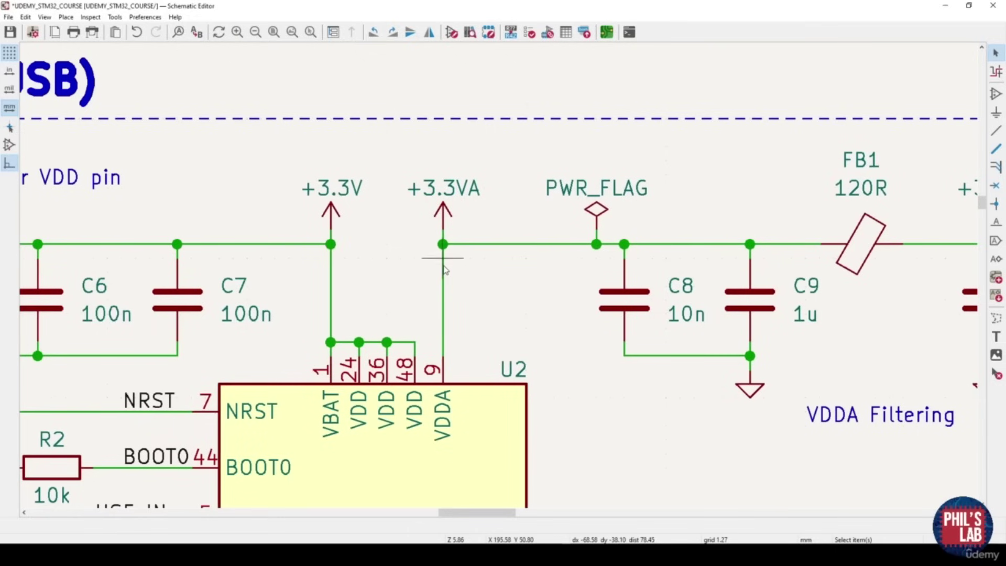
left_click(531, 33)
left_click(848, 265)
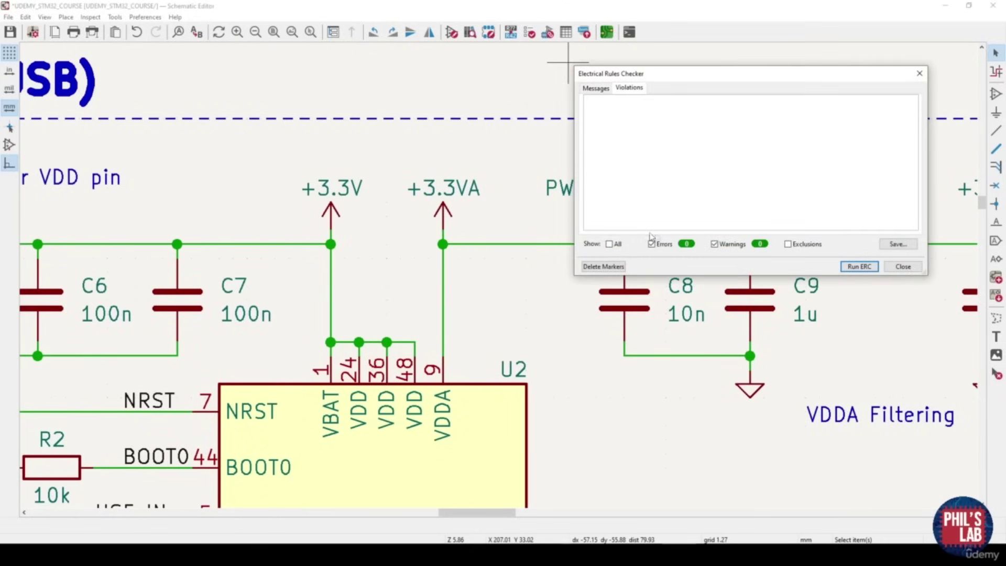
left_click(903, 266)
Open footprint assignment, enlarge its window and footprint list, and filter footprints by symbol keywords and pin count instead of library
scroll(495, 283, "down", 5)
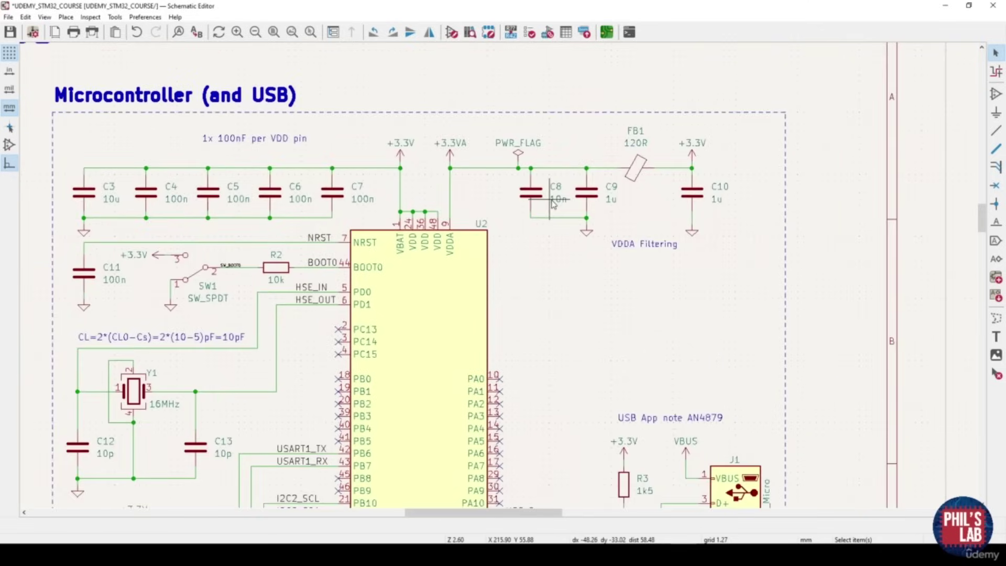
middle_click_drag(456, 339, 520, 302)
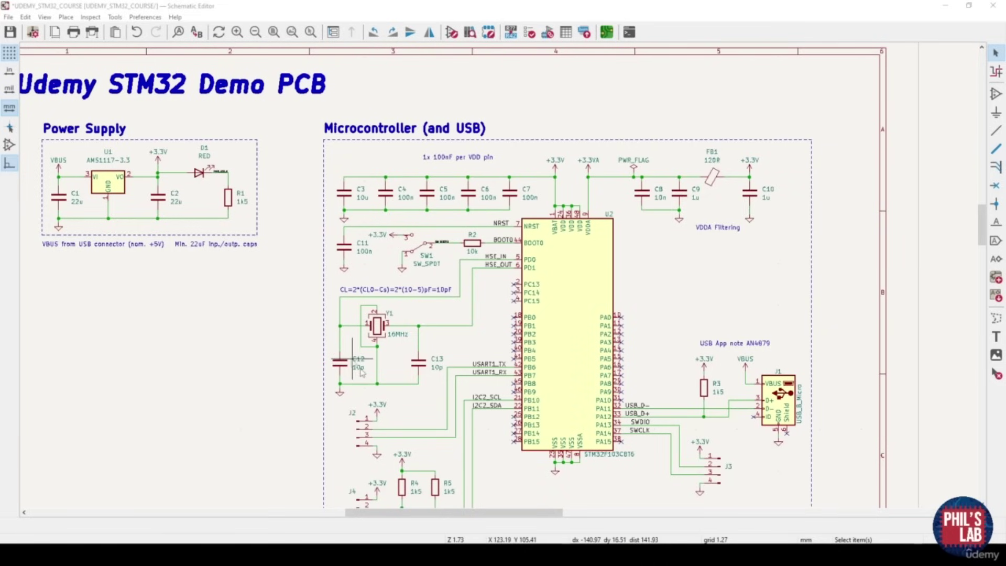
middle_click_drag(440, 361, 472, 348)
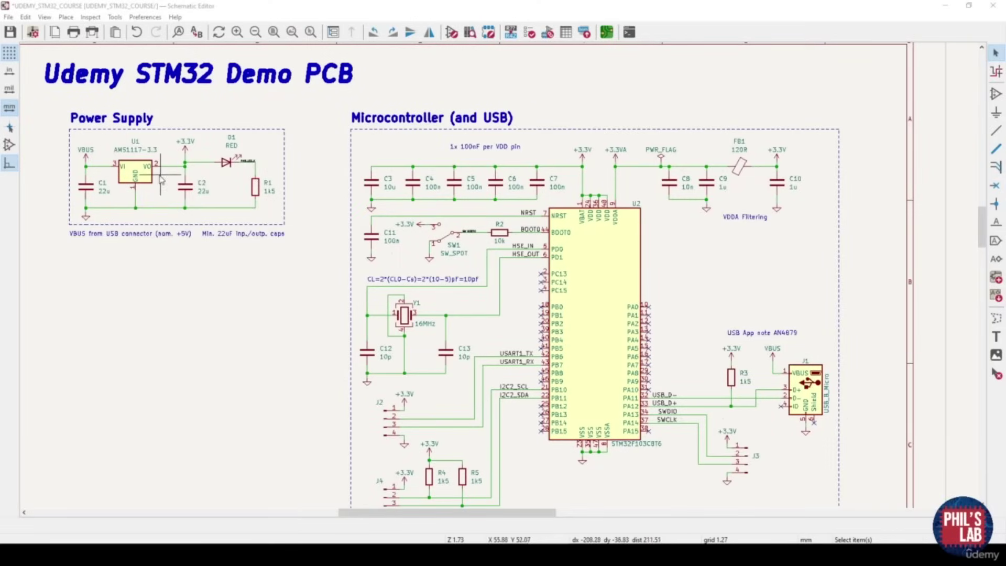
left_click(548, 33)
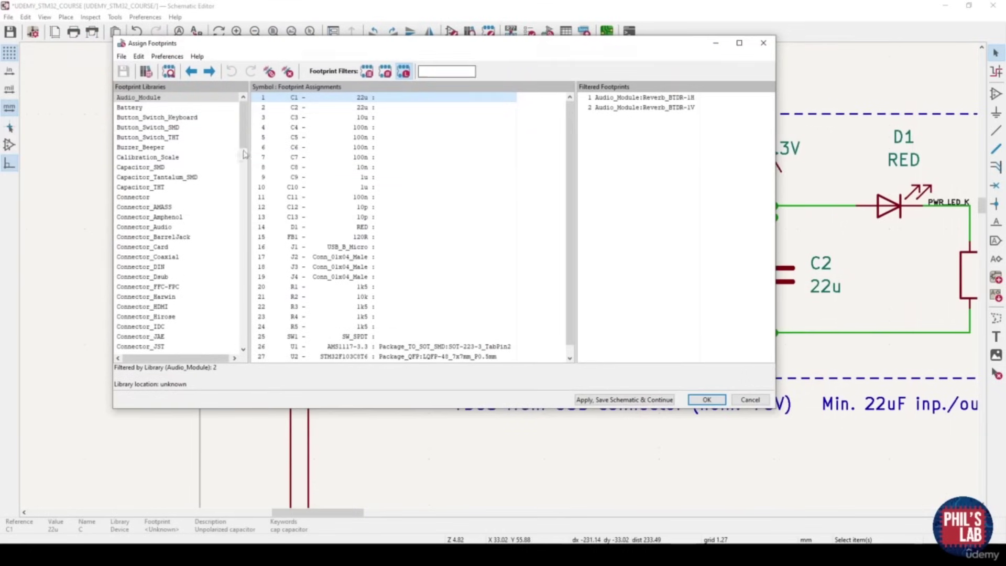
left_click_drag(242, 130, 249, 99)
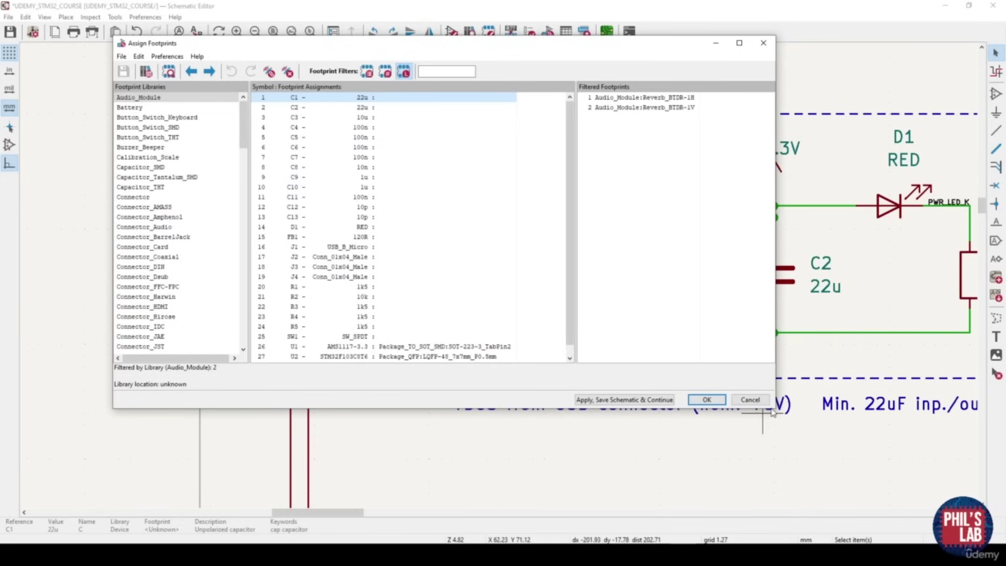
left_click_drag(775, 408, 917, 493)
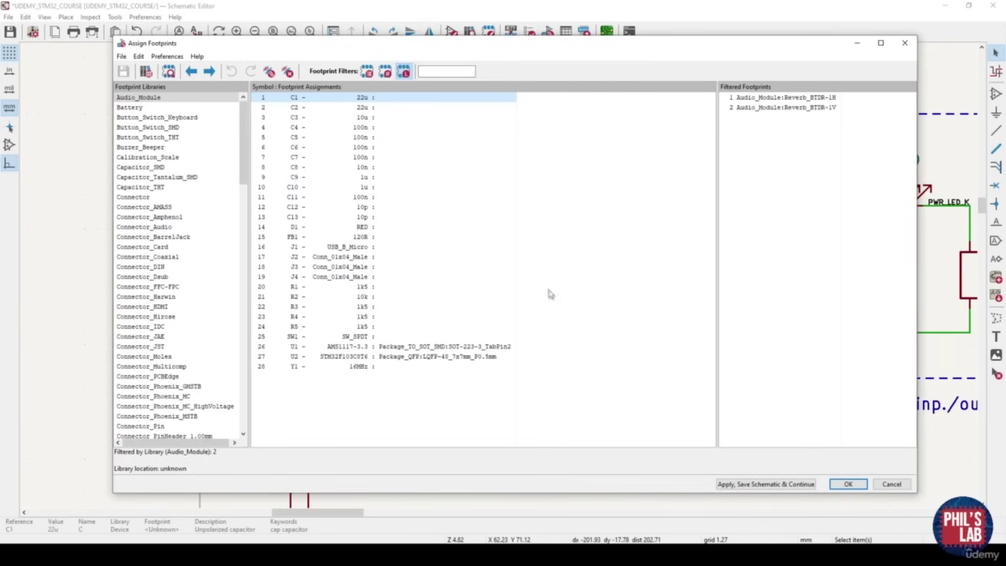
left_click(368, 73)
left_click(403, 71)
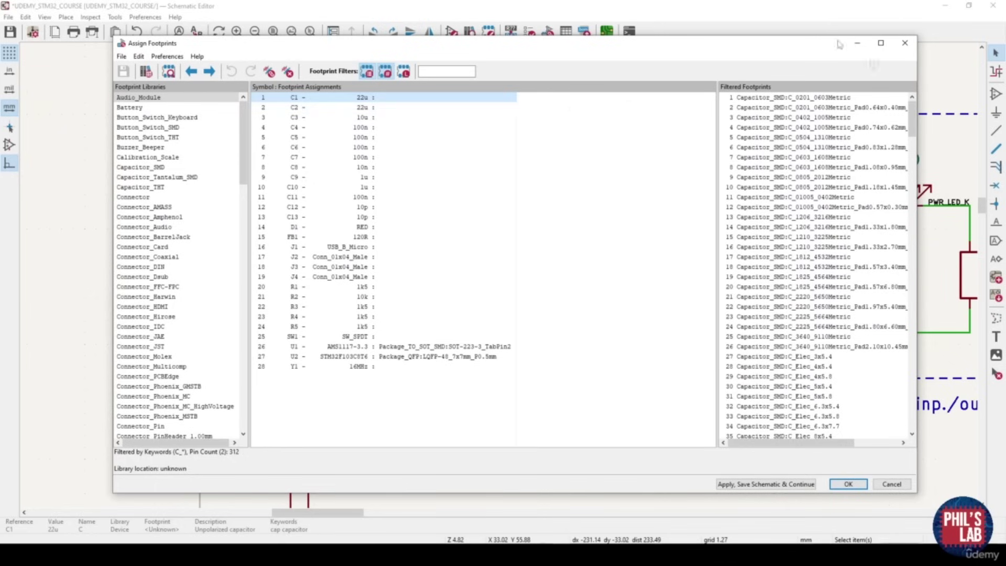
left_click_drag(647, 149, 564, 149)
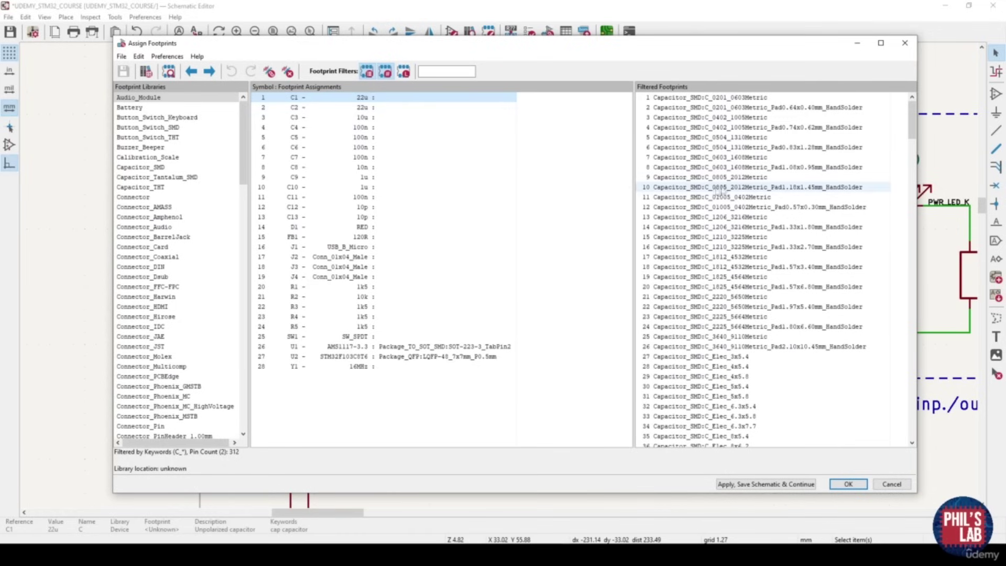
Assign the footprint Capacitor_SMD:C_0805_2012Metric to C1 and C2, and Capacitor_SMD:C_0603_1608Metric to C3
double_click(732, 178)
double_click(733, 178)
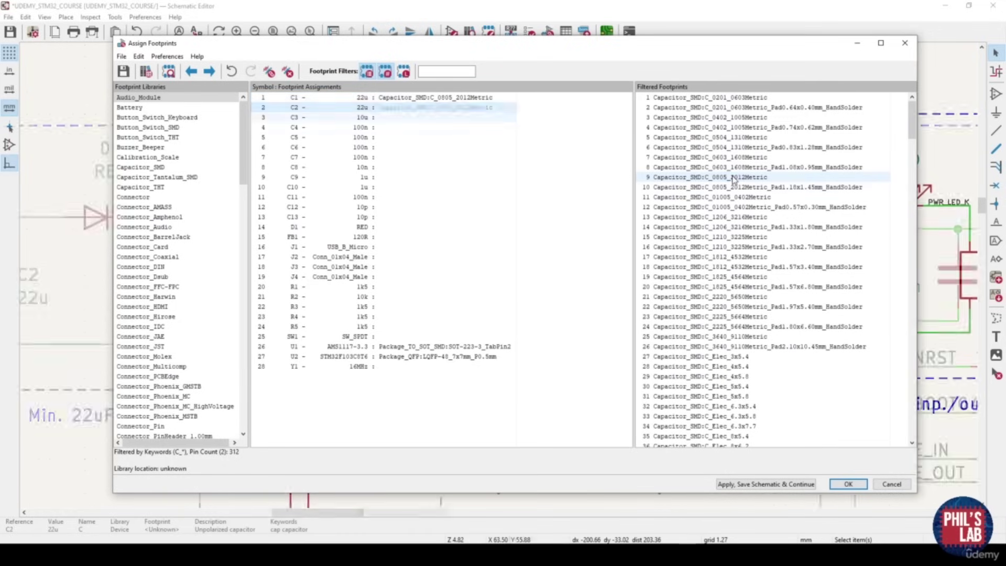
left_click(722, 159)
double_click(723, 160)
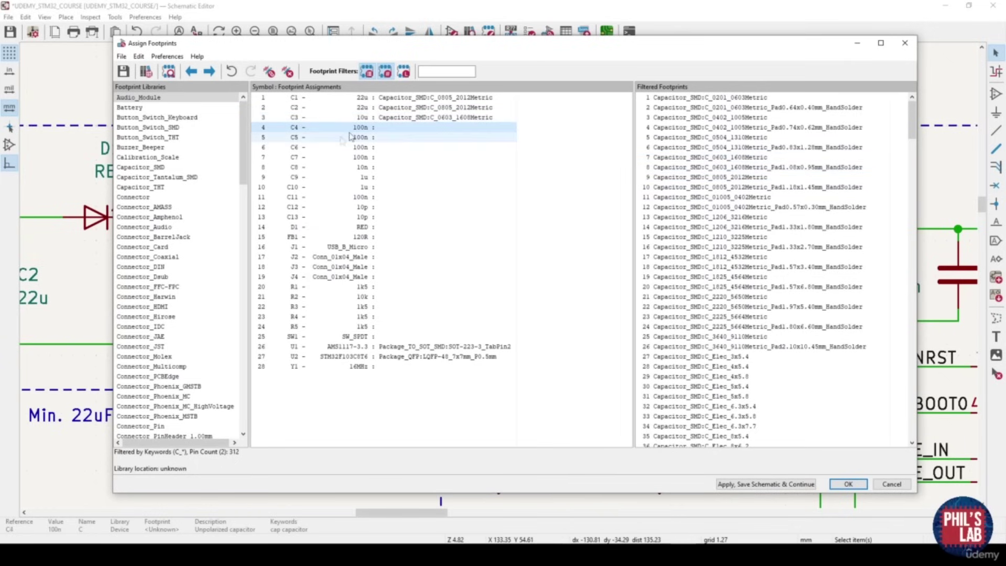
Assign the footprint Capacitor_SMD:C_0402_1005Metric to each of the capacitors C4 through C13
double_click(723, 119)
double_click(720, 118)
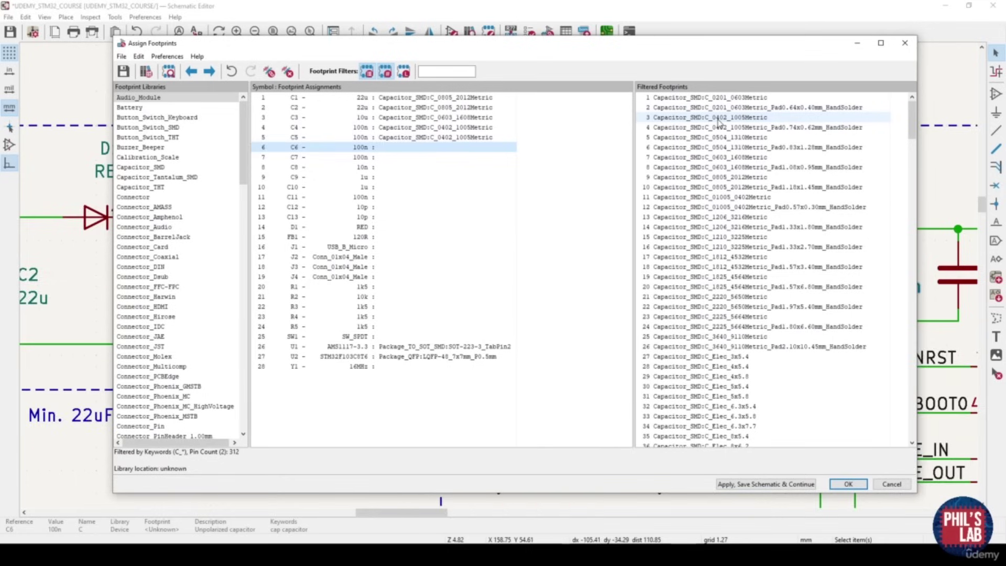
double_click(720, 118)
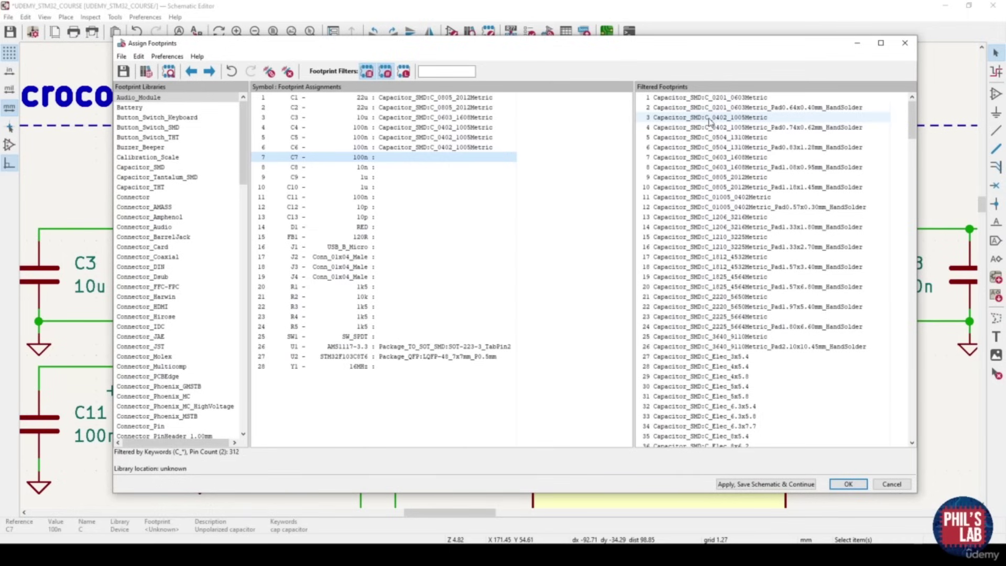
double_click(711, 118)
double_click(713, 118)
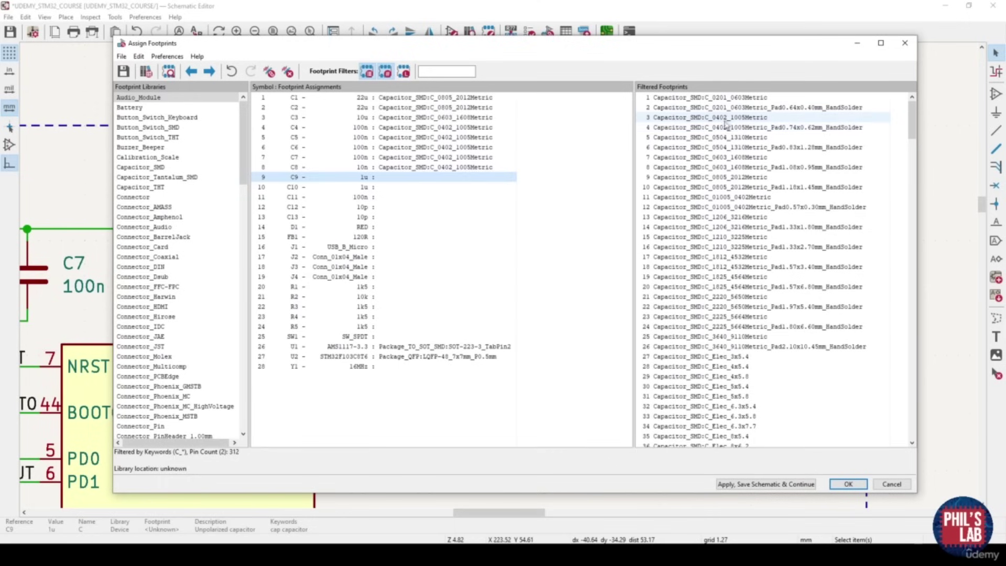
double_click(726, 118)
double_click(727, 118)
double_click(728, 118)
double_click(728, 118)
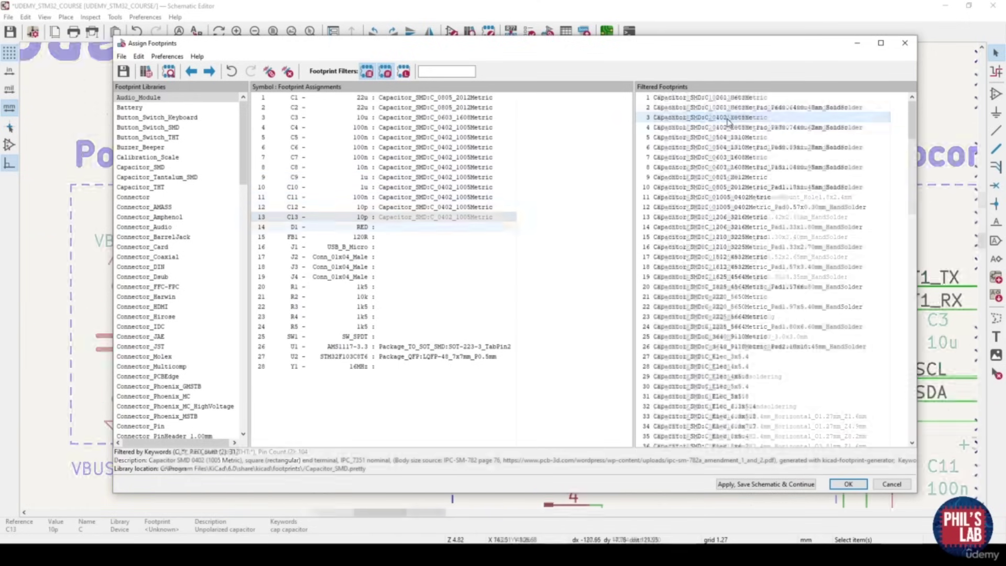
double_click(728, 119)
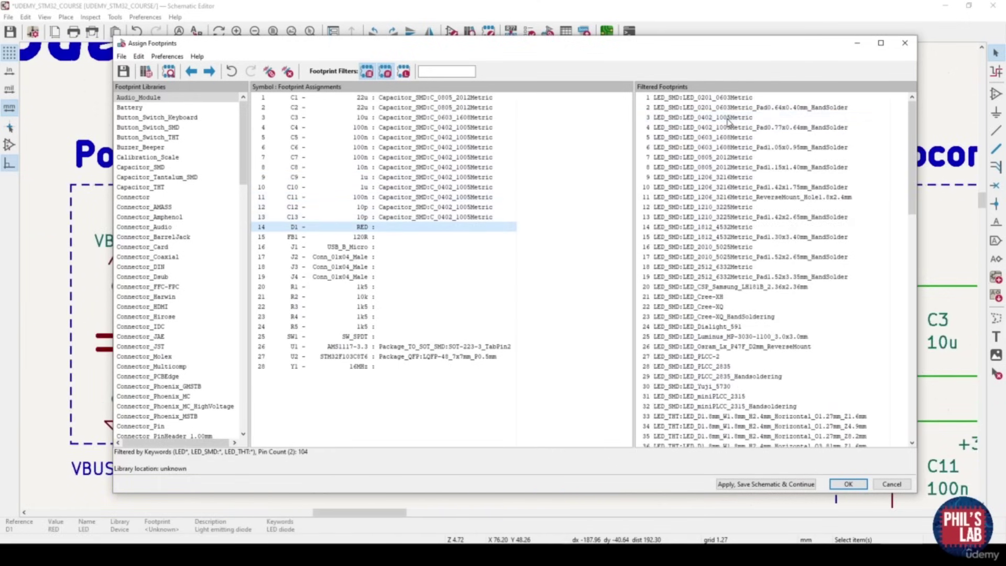
double_click(724, 138)
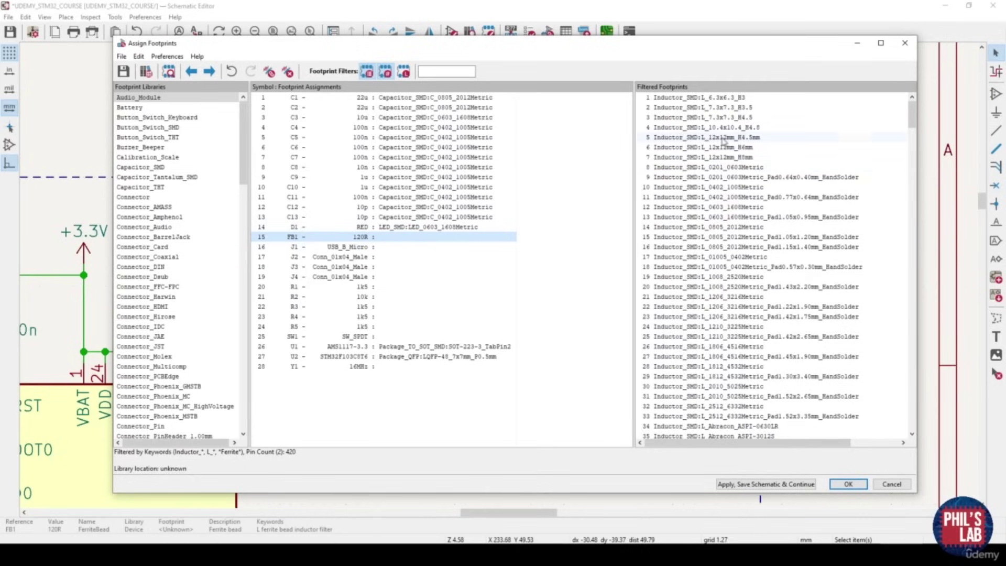
double_click(713, 207)
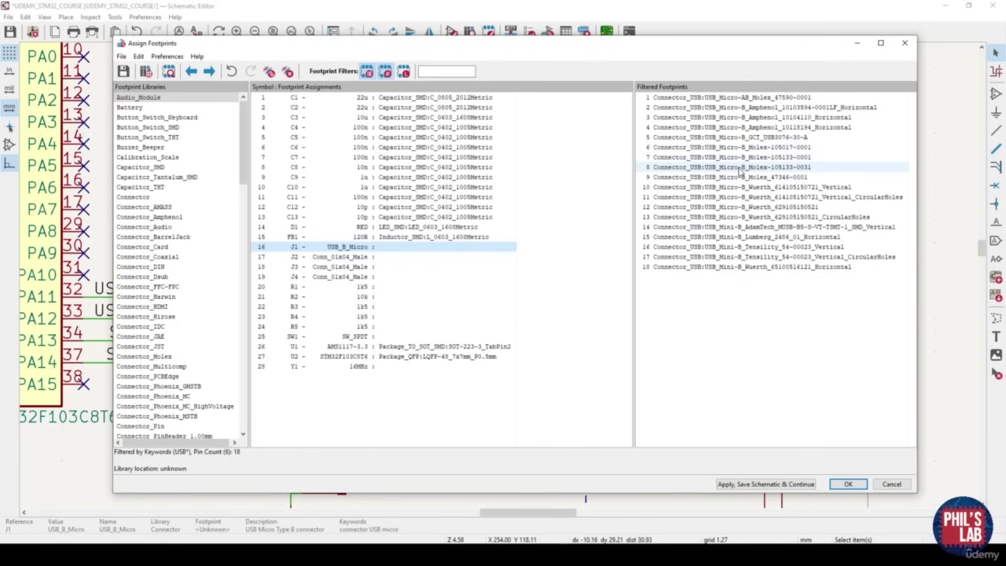
left_click(75, 313)
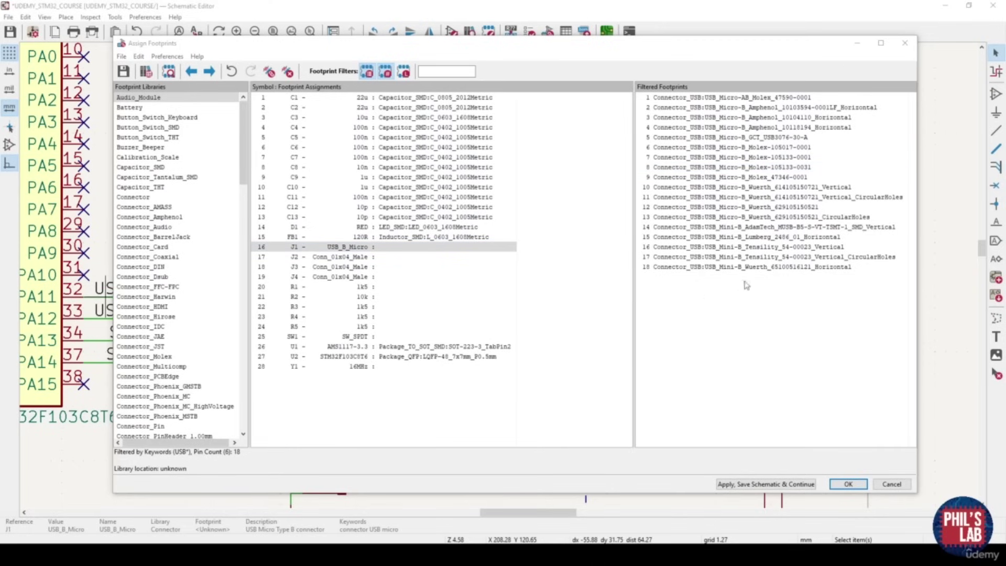
double_click(789, 208)
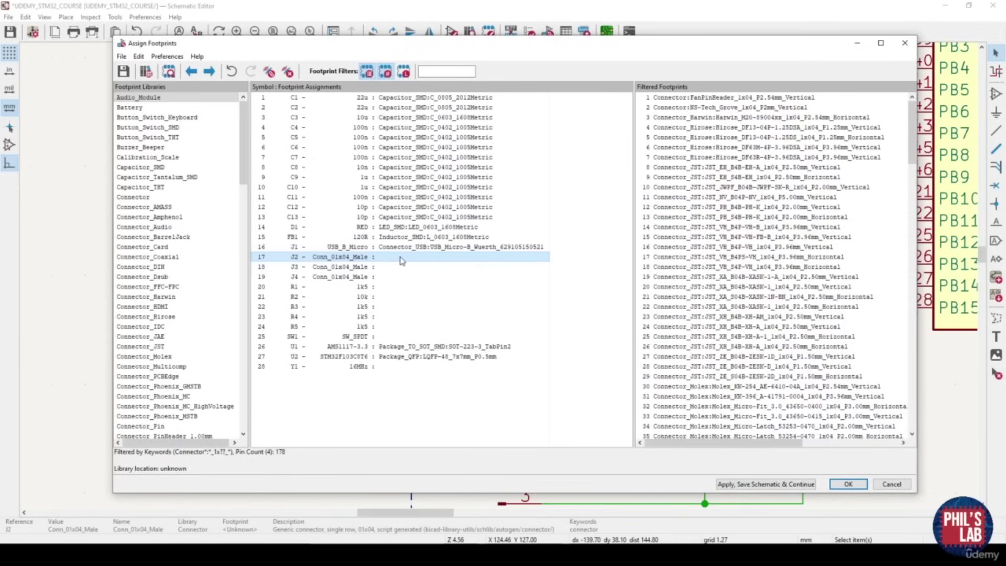
Find the Connector_PinHeader_2.54mm:PinHeader_1x04_P2.54mm_Vertical footprint for J2 and inspect it in the footprint viewer and in 3D
scroll(886, 308, "down", 20)
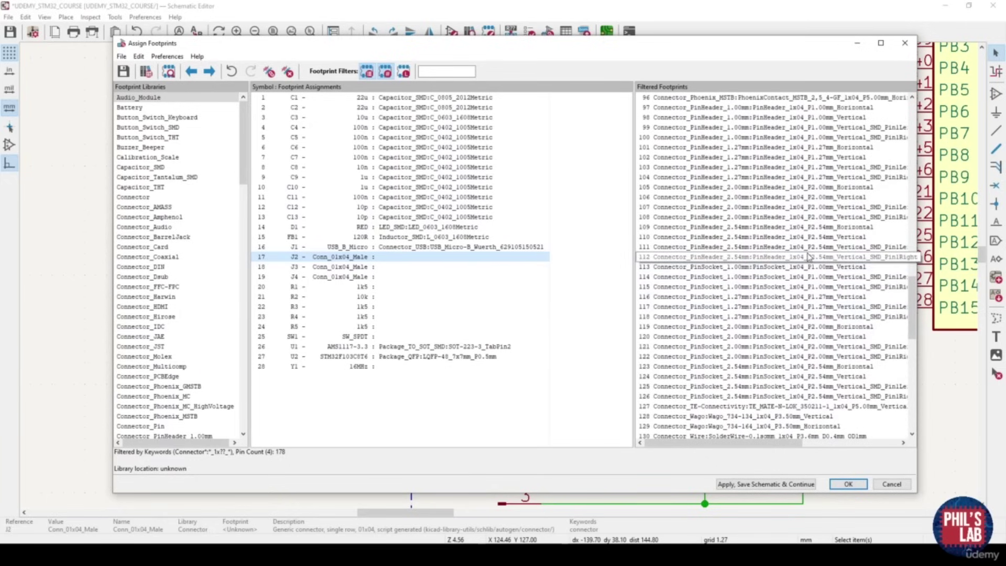
left_click(824, 238)
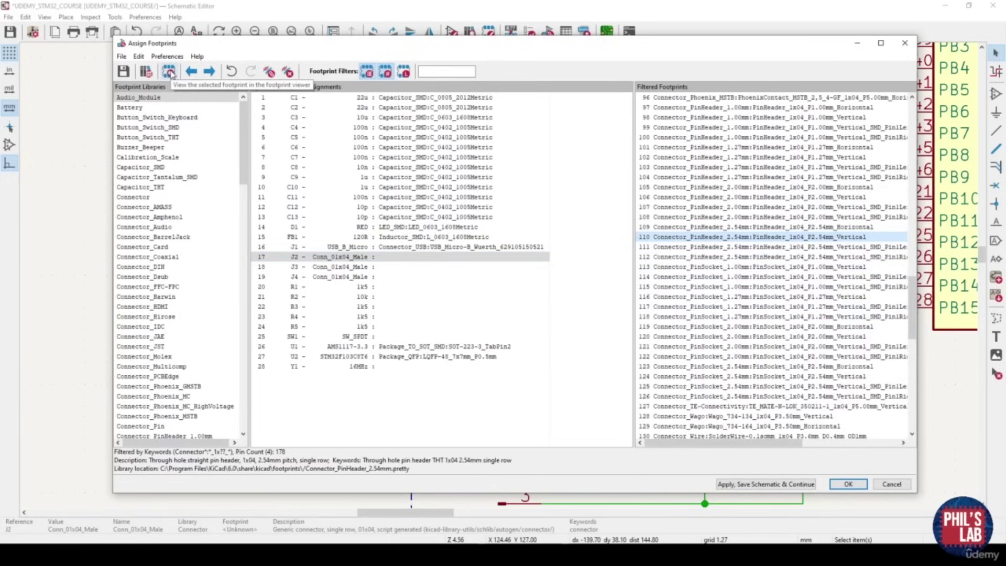
left_click(169, 72)
left_click(110, 26)
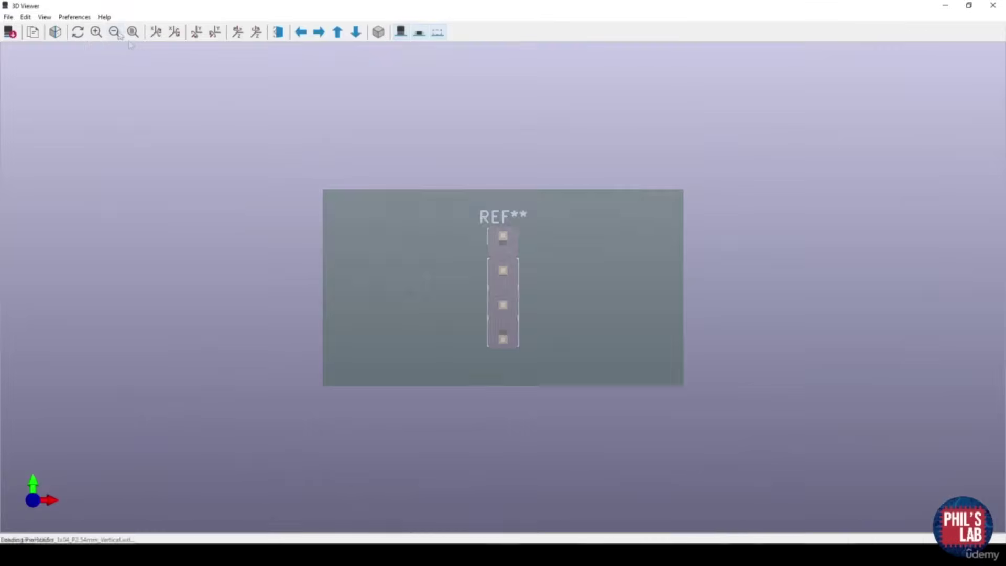
left_click_drag(282, 196, 880, 91)
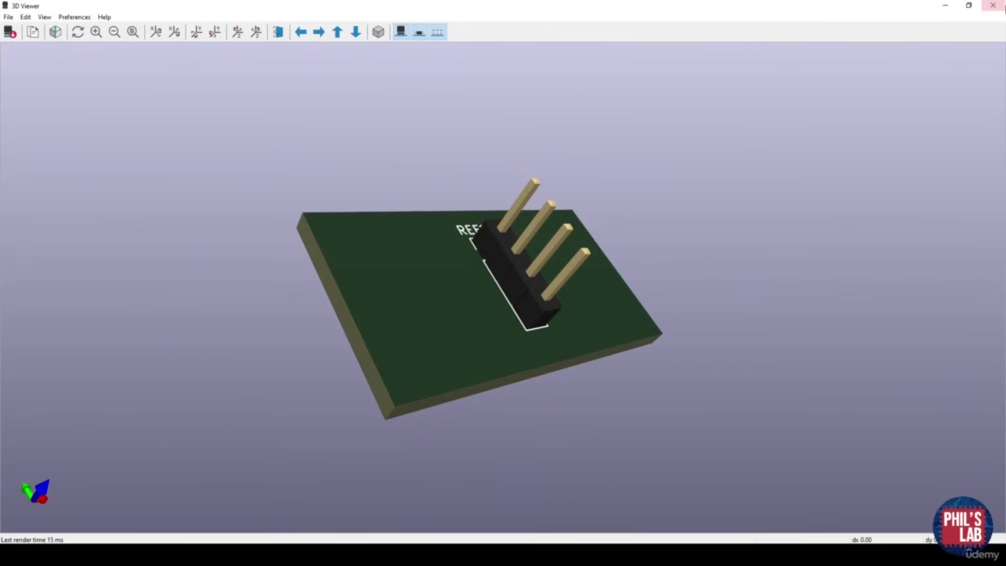
left_click(993, 5)
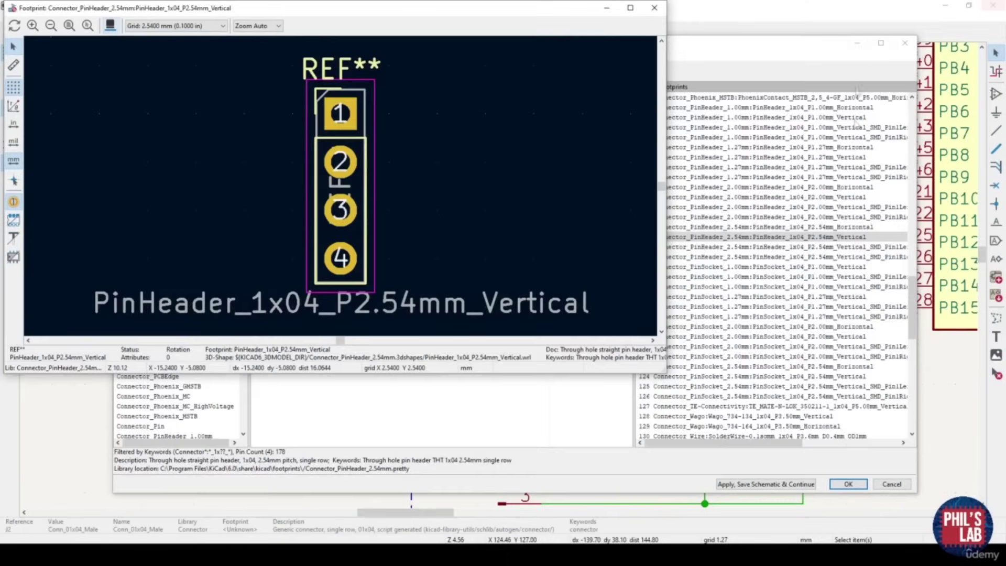
Assign the footprint Connector_PinHeader_2.54mm:PinHeader_1x04_P2.54mm_Vertical to the connectors J2, J3 and J4
double_click(809, 238)
double_click(808, 238)
double_click(808, 238)
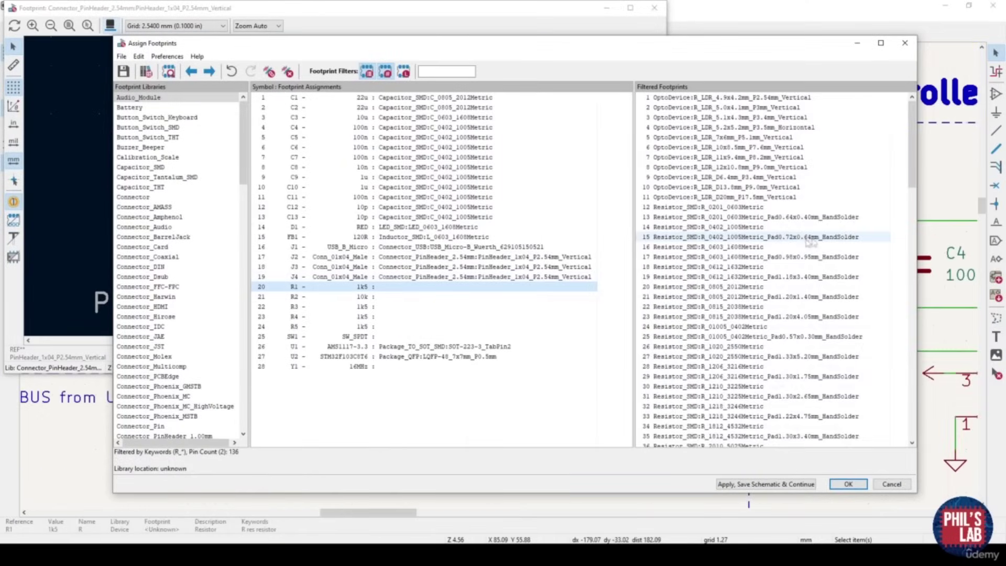
Assign Resistor_SMD:R_0402_1005Metric to the resistors R1 through R5, and Button_Switch_THT:SW_E-Switch_EG1224_SPDT_Angled to SW1
double_click(746, 228)
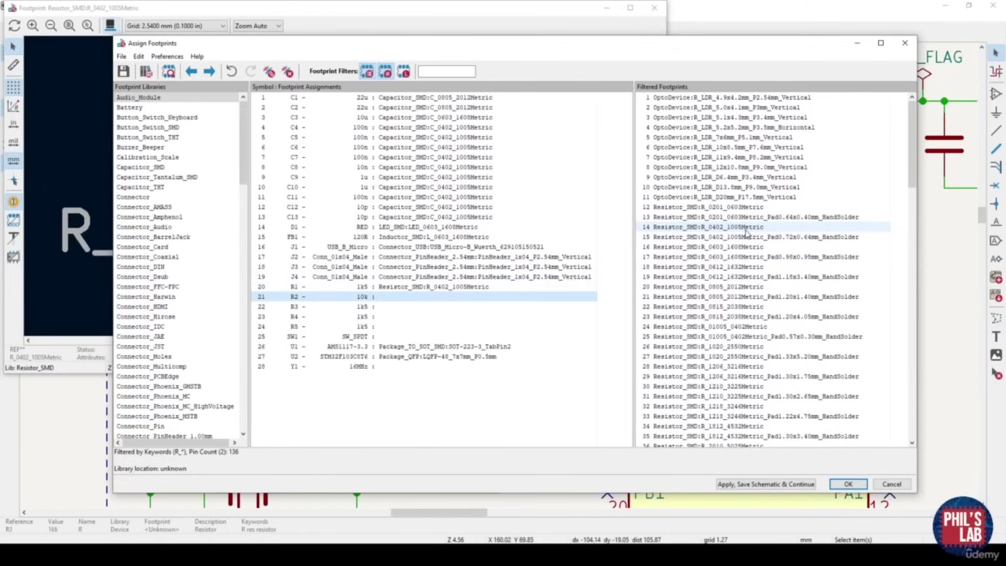
double_click(747, 229)
double_click(747, 229)
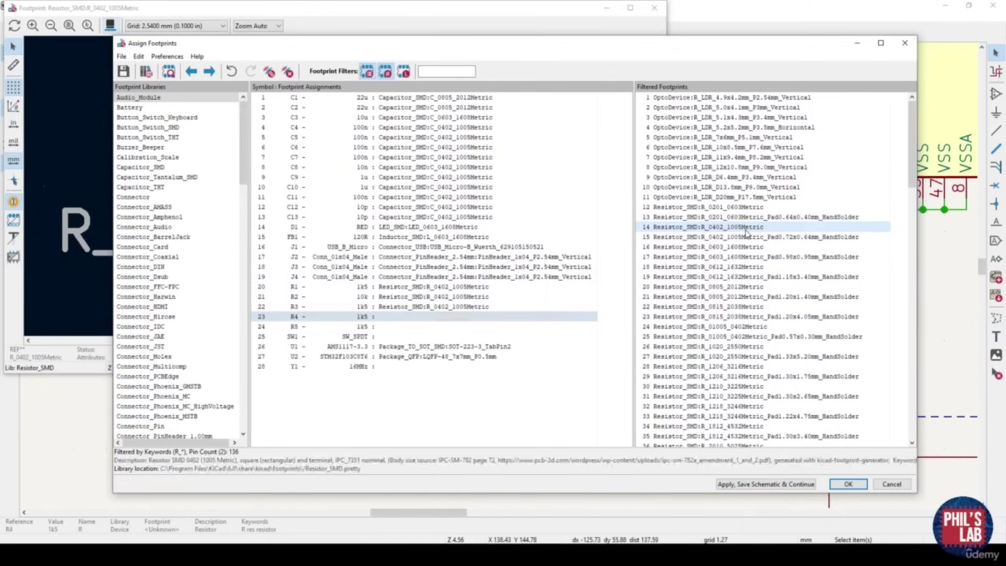
double_click(746, 230)
double_click(746, 229)
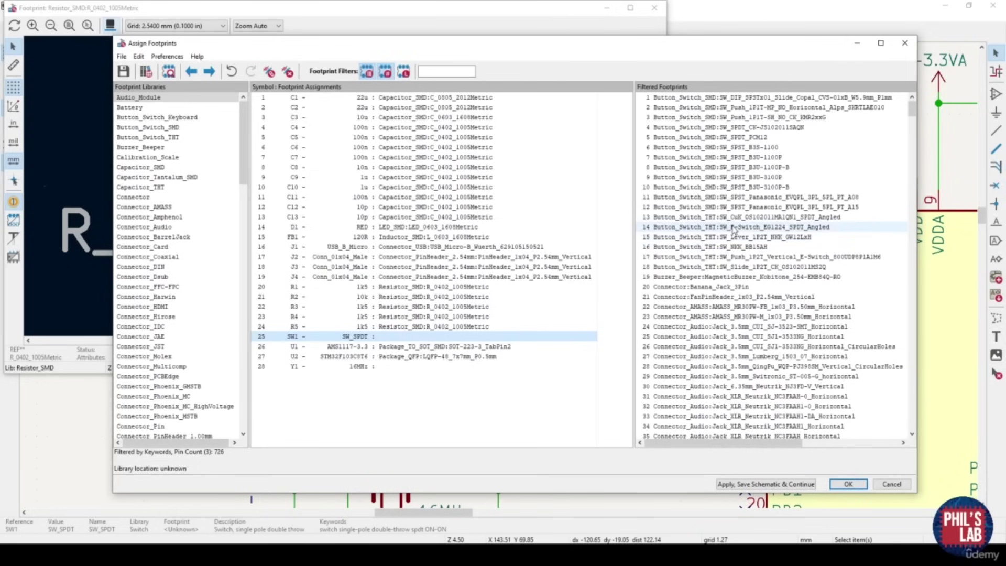
double_click(702, 227)
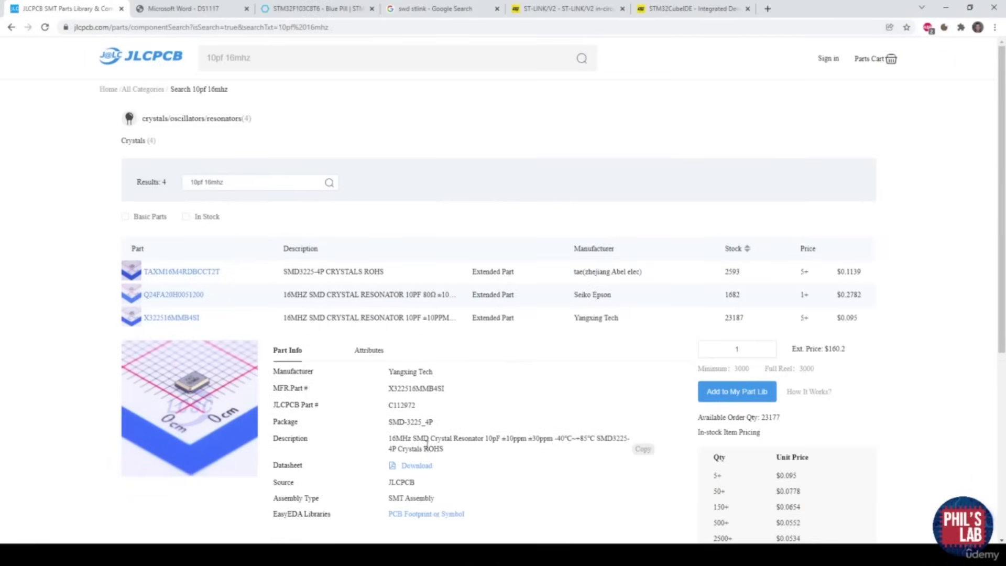
Check the package of the 16 MHz crystal X322516MMB4SI on the JLCPCB parts page and return to the KiCad footprint assignment
left_click_drag(434, 427, 392, 425)
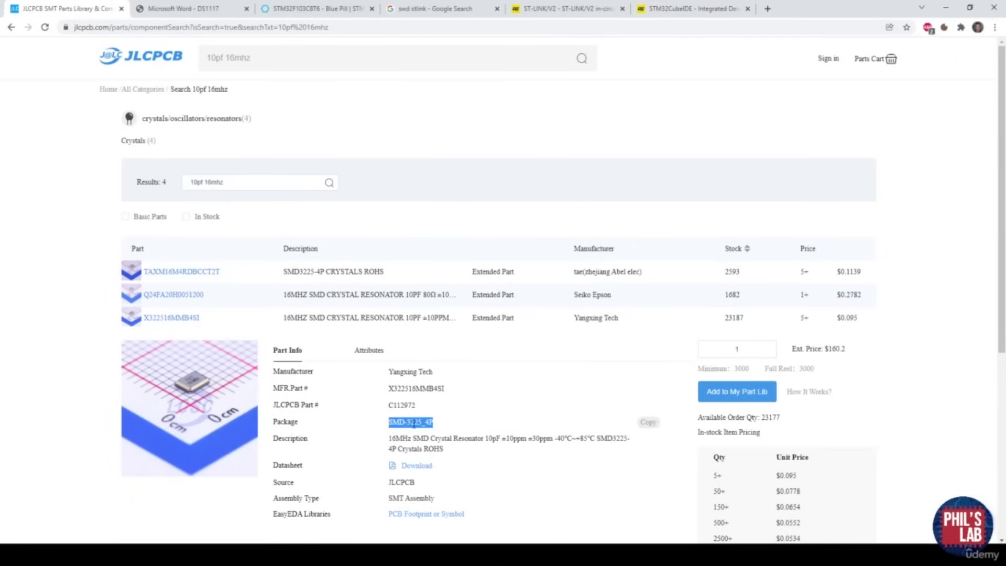
scroll(417, 425, "down", 1)
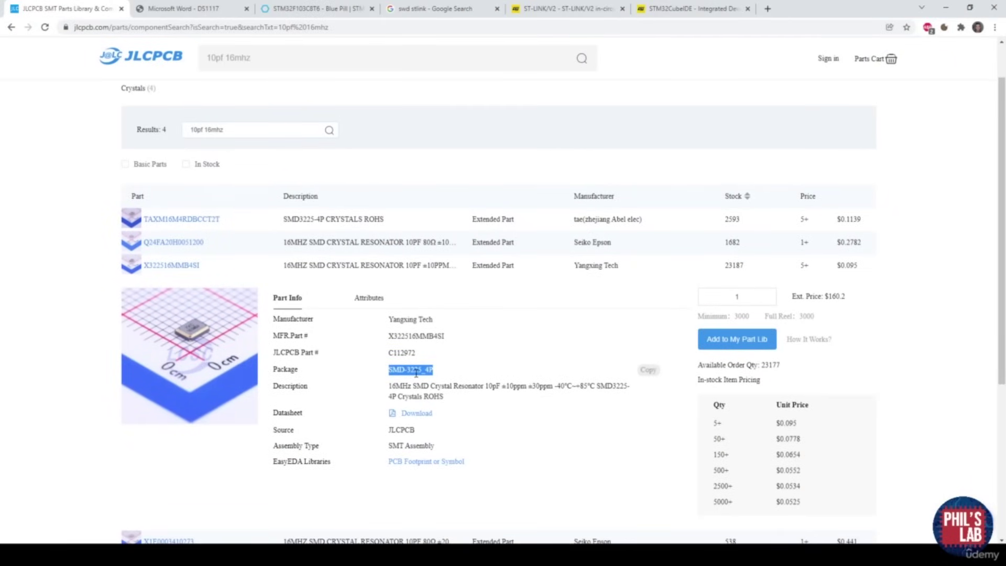
key("alt+Tab")
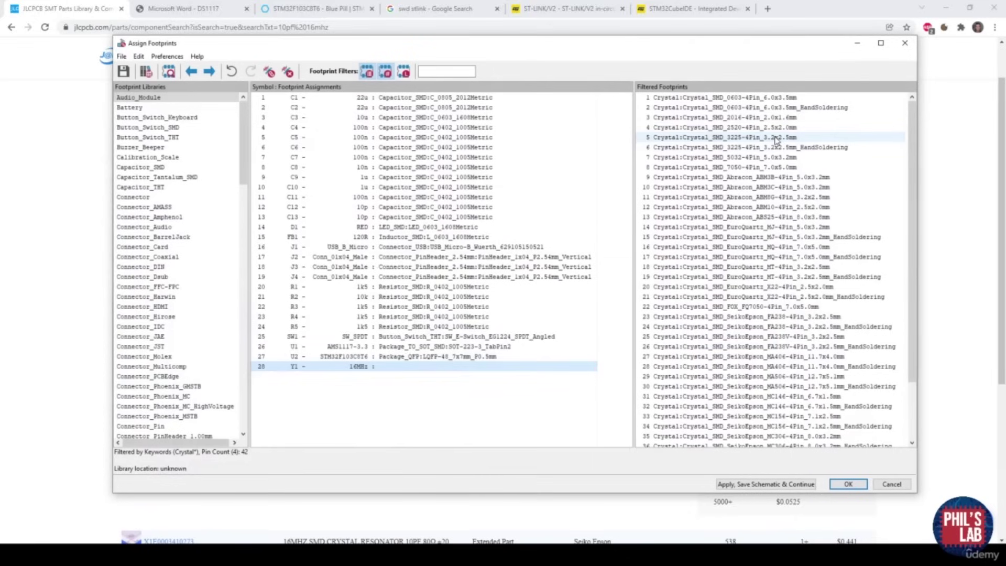
Assign Crystal:Crystal_SMD_3225-4Pin_3.2x2.5mm to Y1, then apply all footprint assignments and save the schematic
double_click(776, 138)
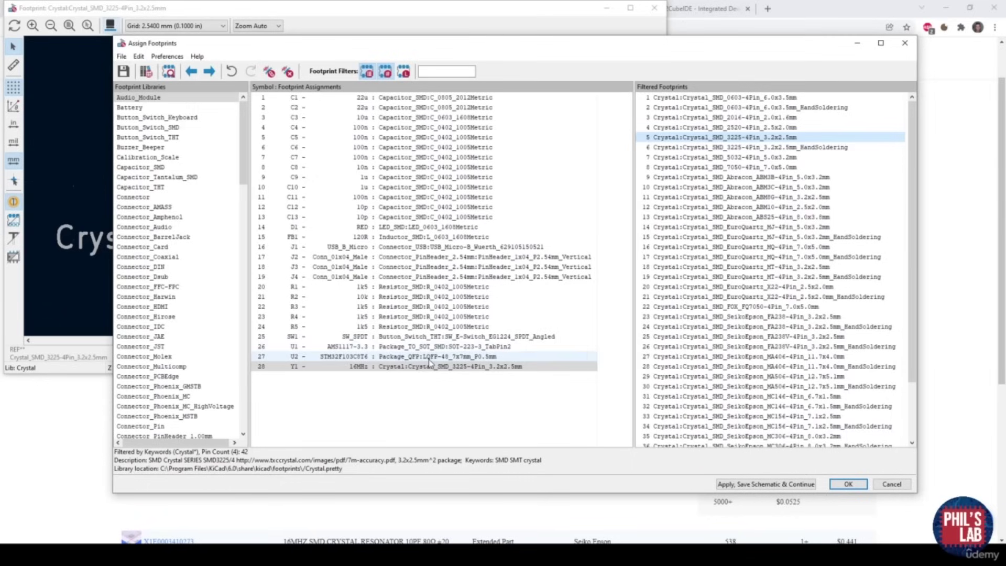
left_click(767, 484)
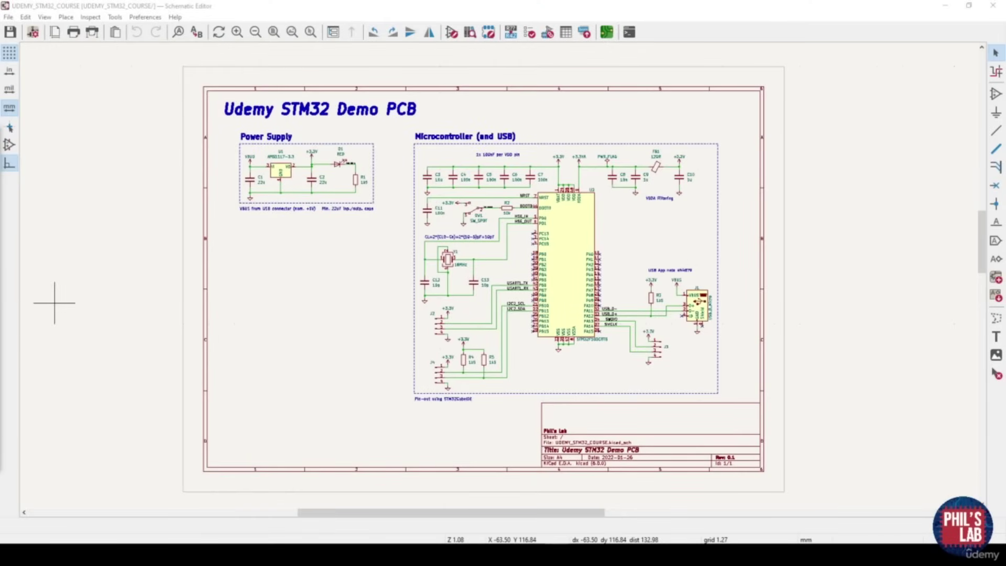
Switch from the schematic to the PCB editor and open the board setup for the empty board
left_click(608, 33)
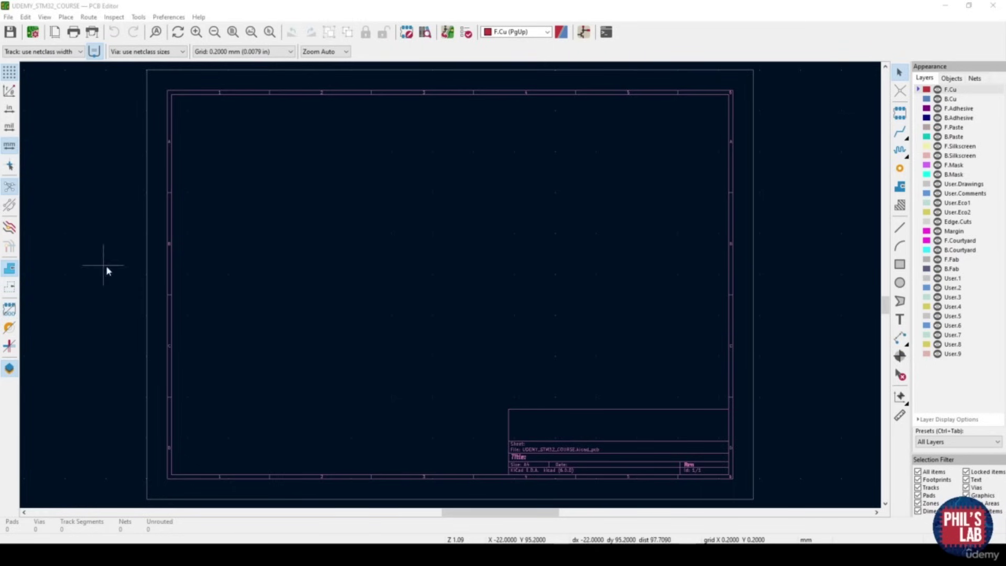
left_click(32, 32)
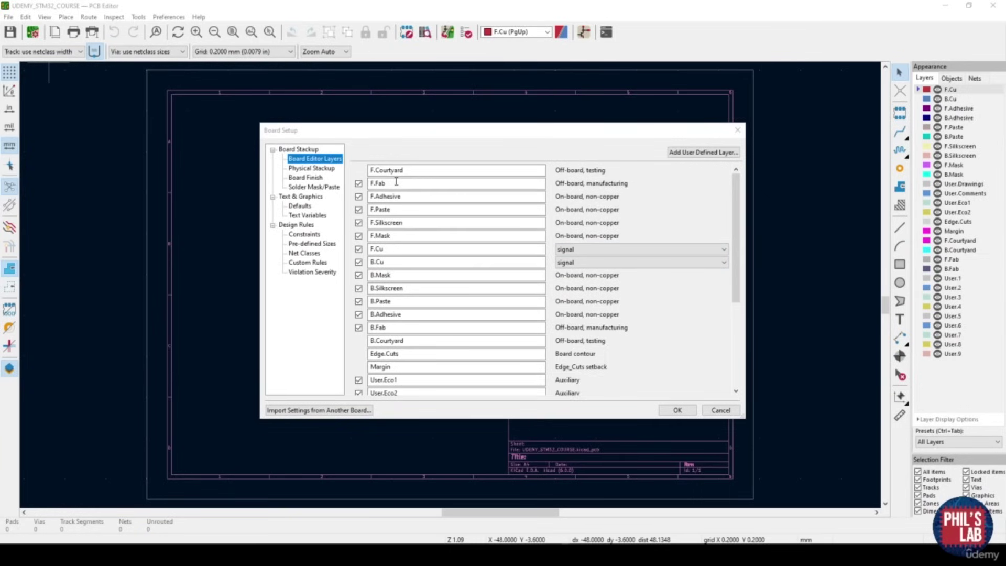
Go through the front paste, silkscreen, mask and copper layers, and set the B.Cu layer type to power plane
double_click(383, 210)
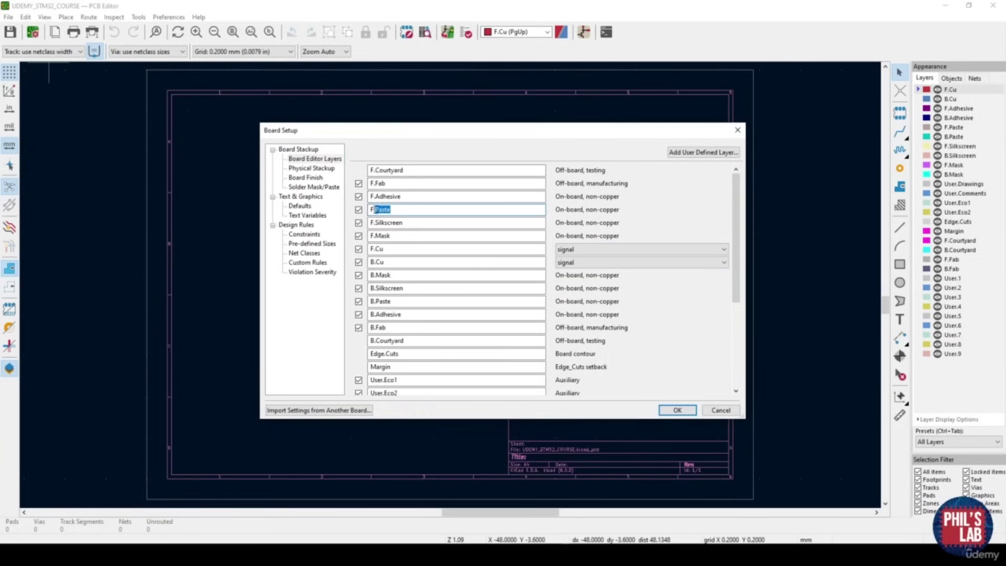
double_click(412, 223)
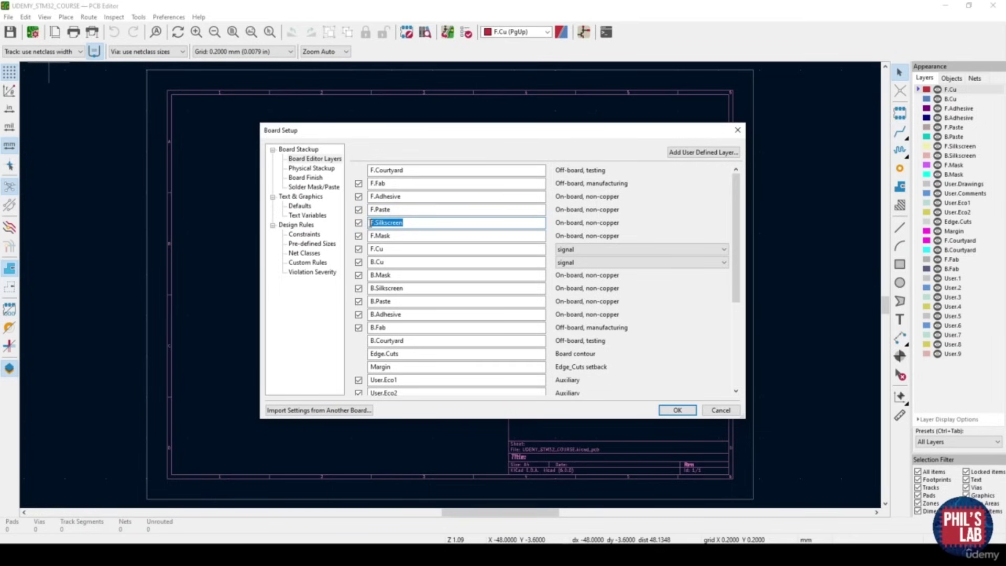
double_click(414, 235)
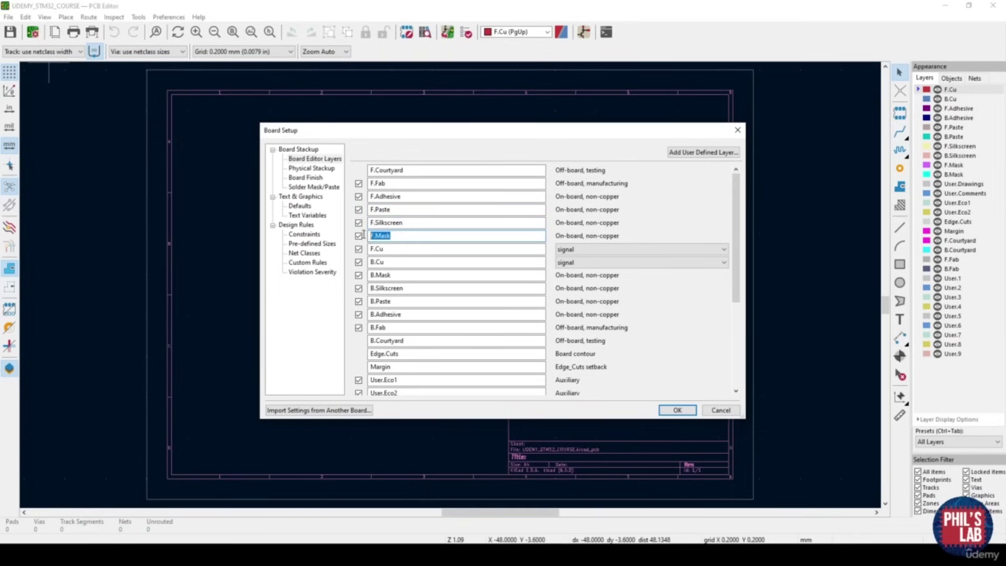
left_click(400, 249)
double_click(400, 248)
key("Tab")
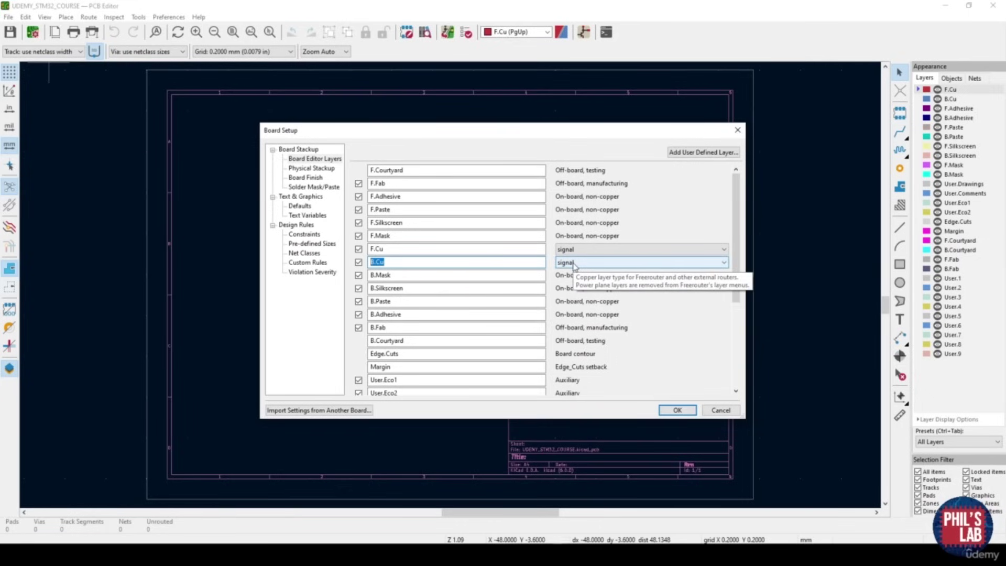
left_click(575, 265)
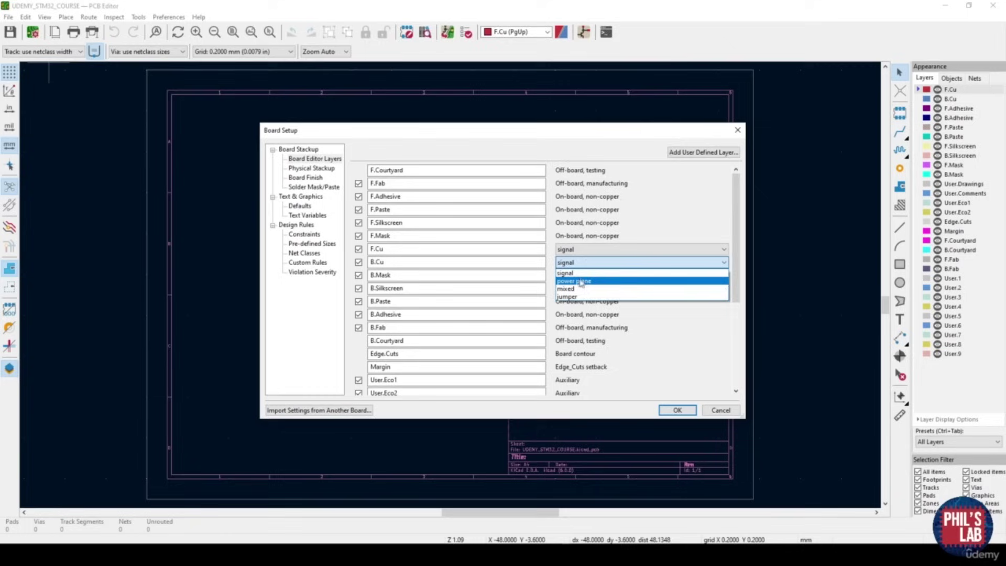
left_click(581, 282)
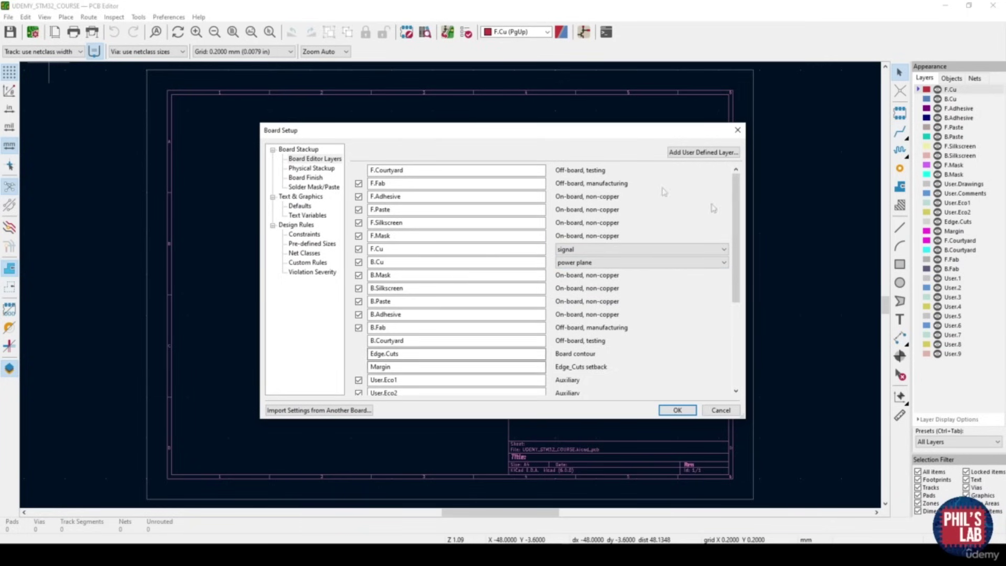
Review the physical stackup with its board thickness, the copper finish options, and the text and graphics defaults in the board setup
left_click(301, 169)
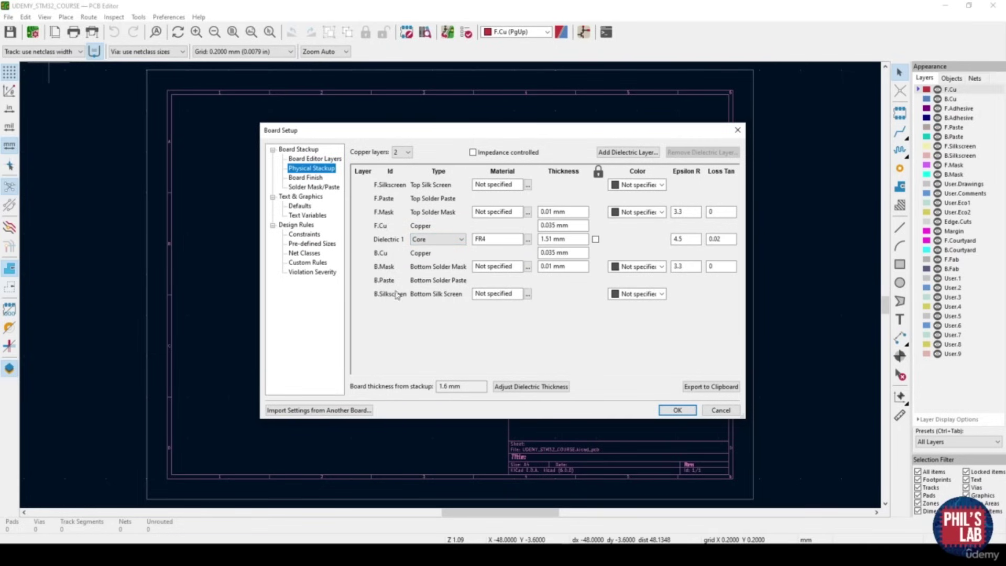
left_click_drag(474, 387, 434, 388)
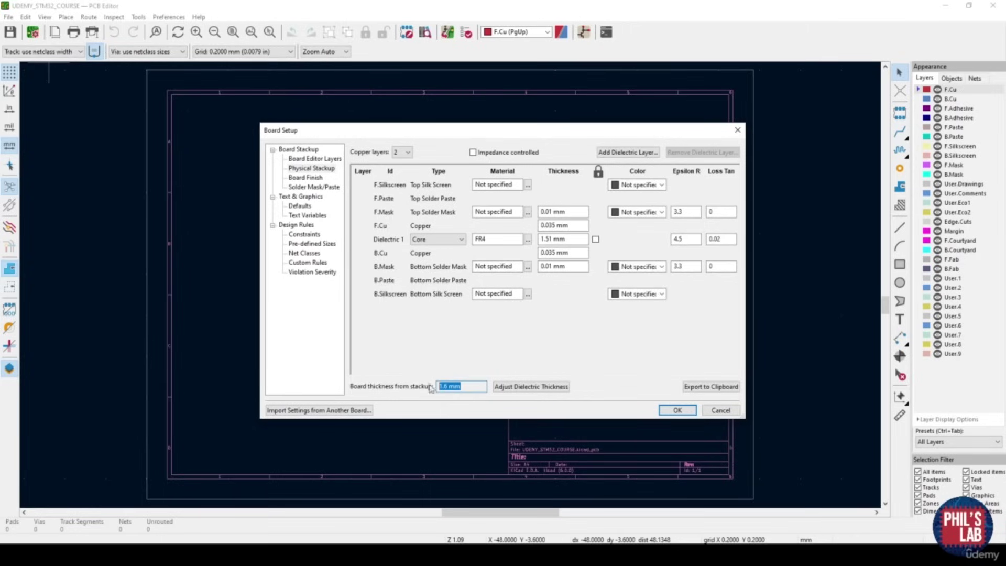
left_click(310, 178)
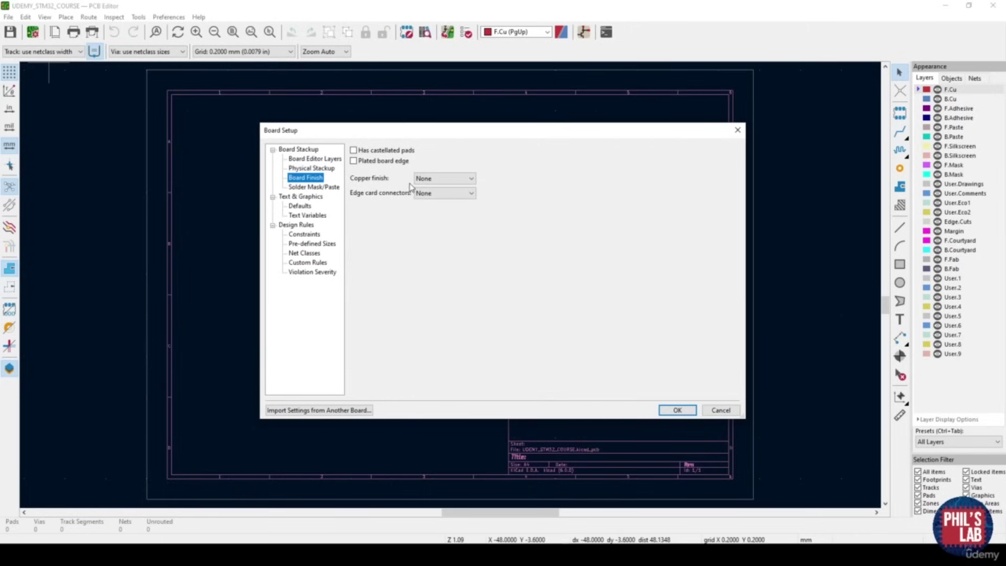
left_click(454, 181)
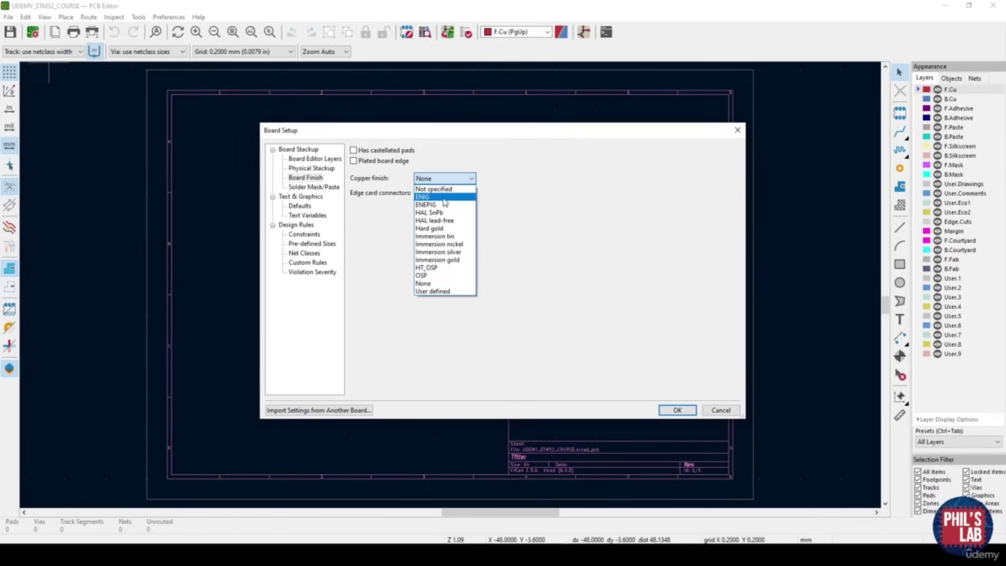
left_click(380, 212)
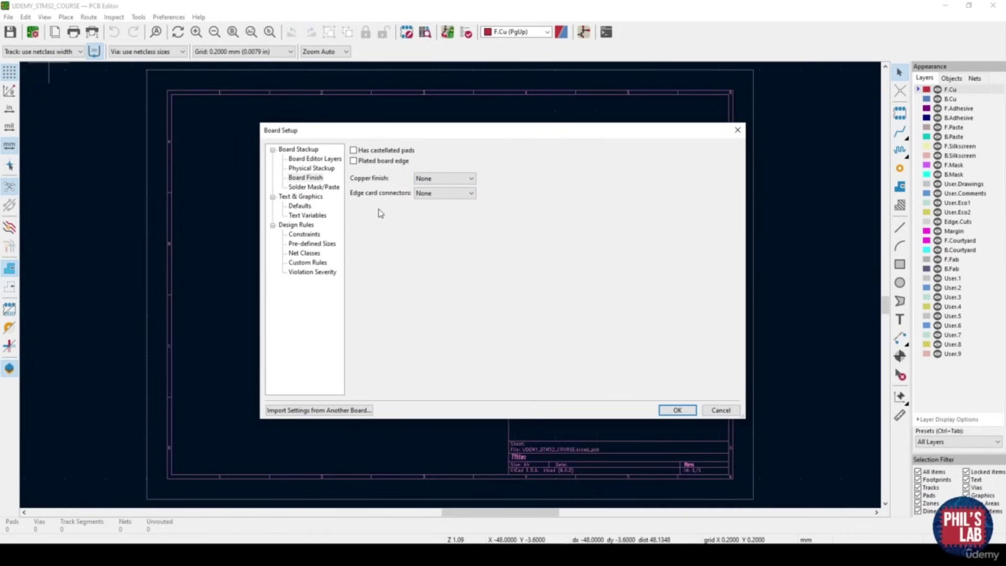
left_click(299, 205)
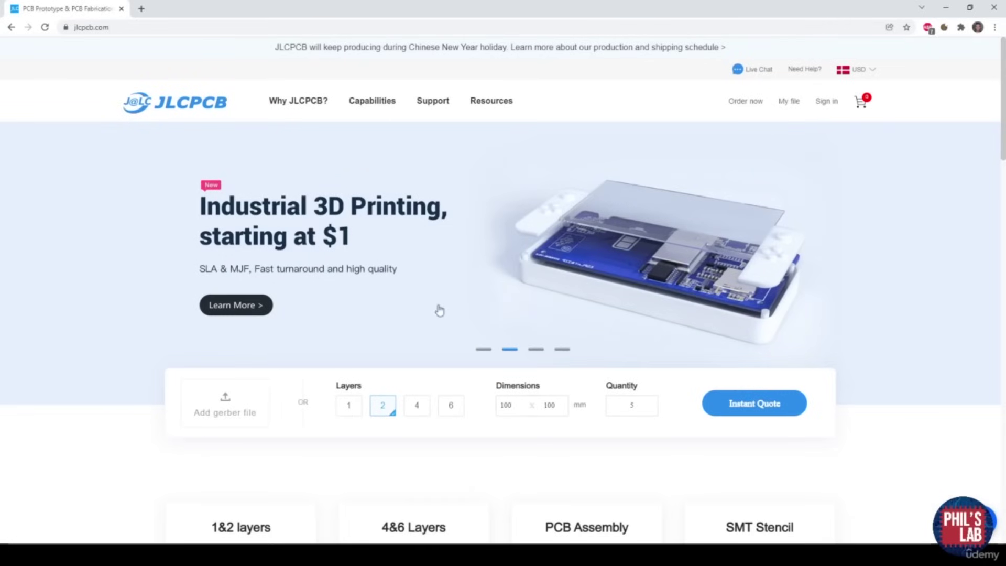
Examine JLCPCB's capabilities page for the board specifications, drill and hole sizes, and minimum clearances
left_click(381, 102)
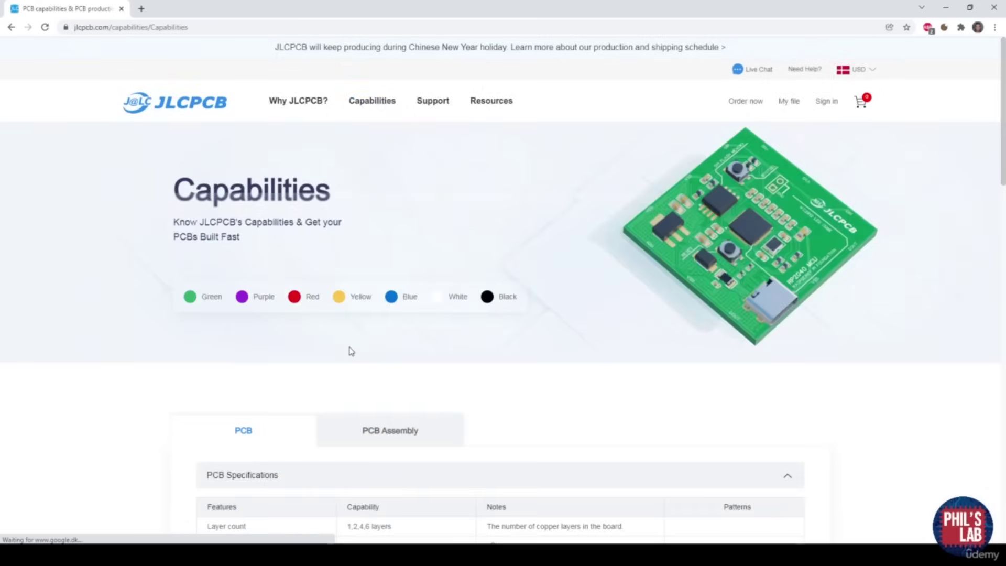
scroll(349, 346, "down", 8)
scroll(350, 353, "down", 3)
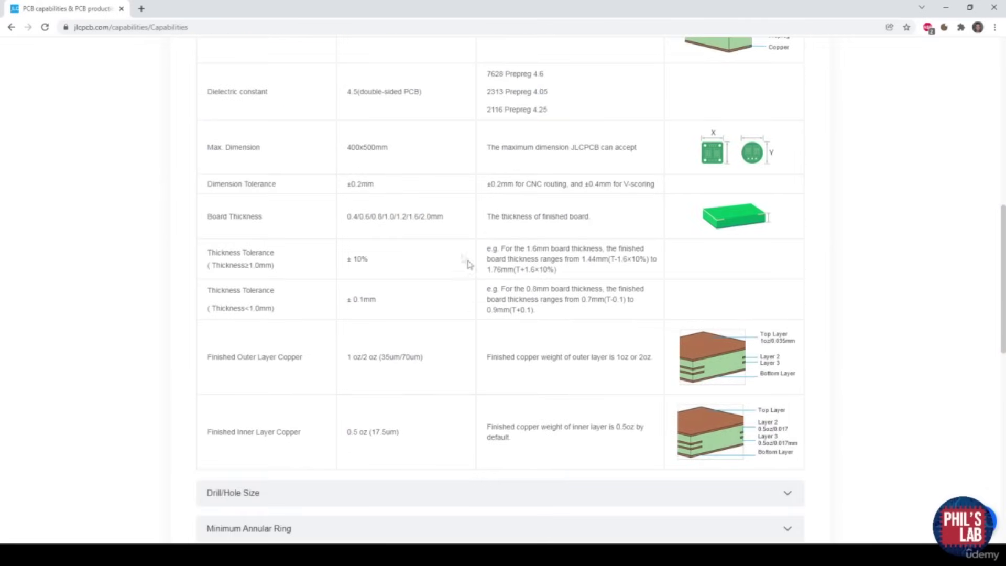
scroll(388, 270, "down", 3)
left_click(290, 342)
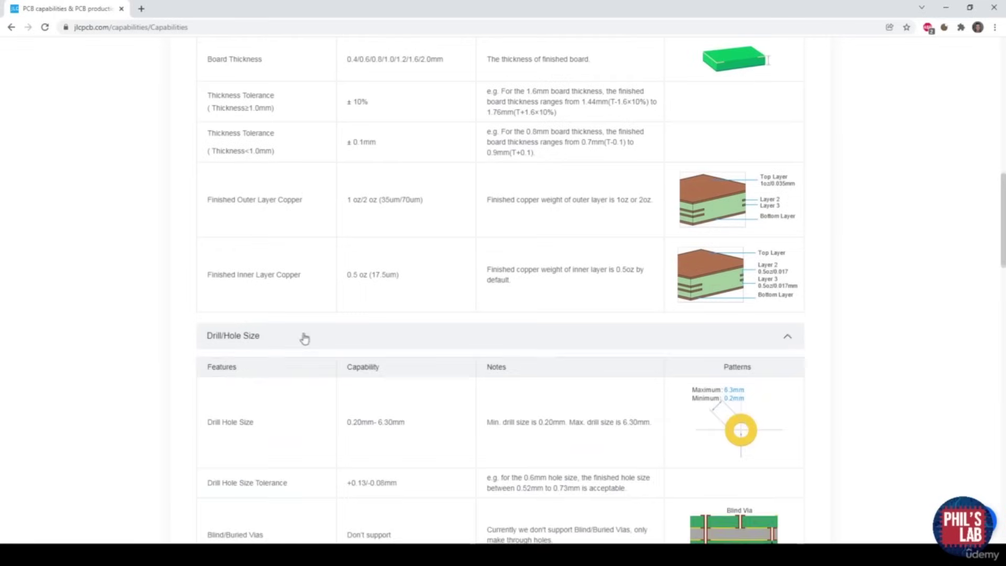
scroll(303, 341, "down", 2)
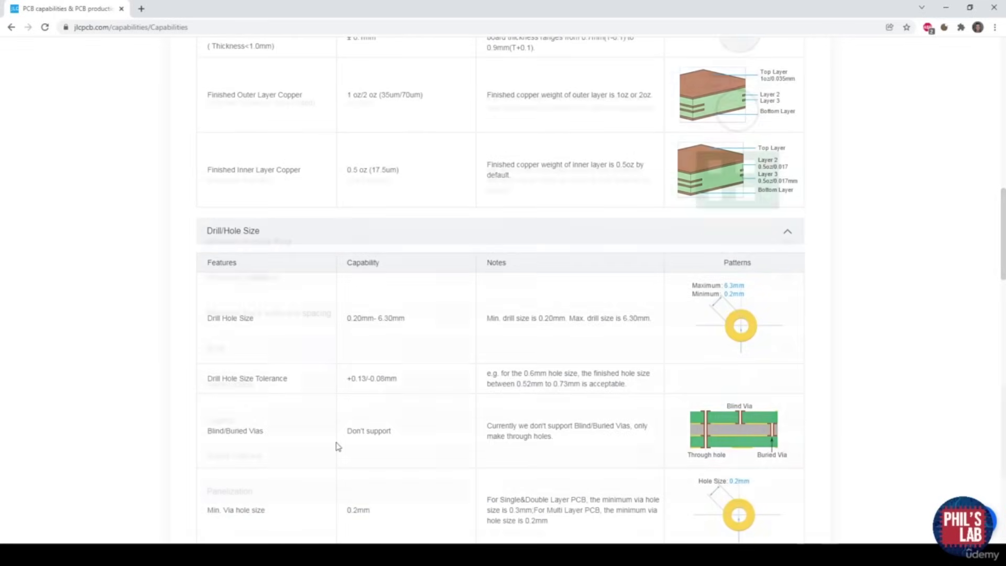
scroll(337, 446, "down", 10)
left_click(328, 278)
scroll(461, 357, "down", 3)
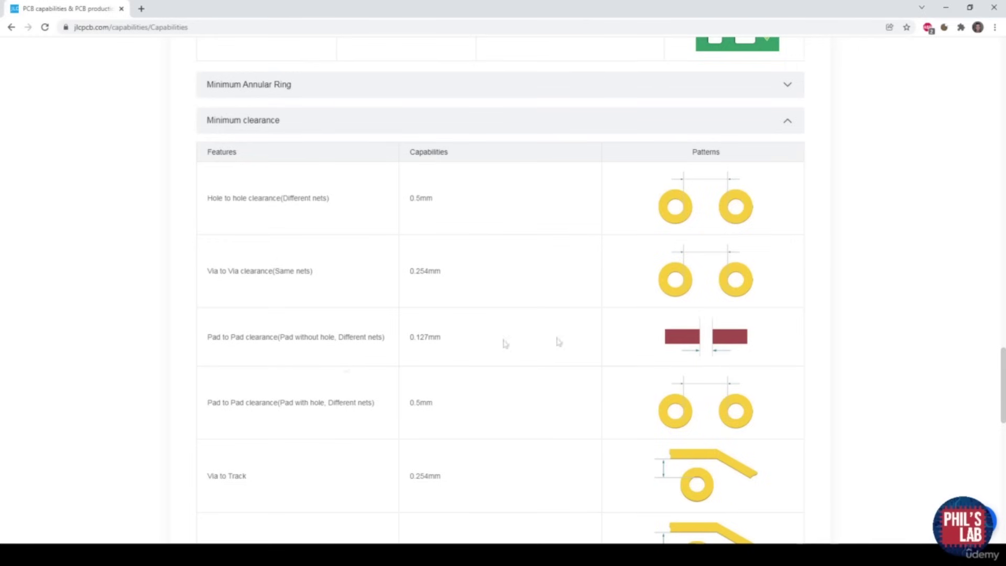
left_click_drag(1005, 388, 1004, 126)
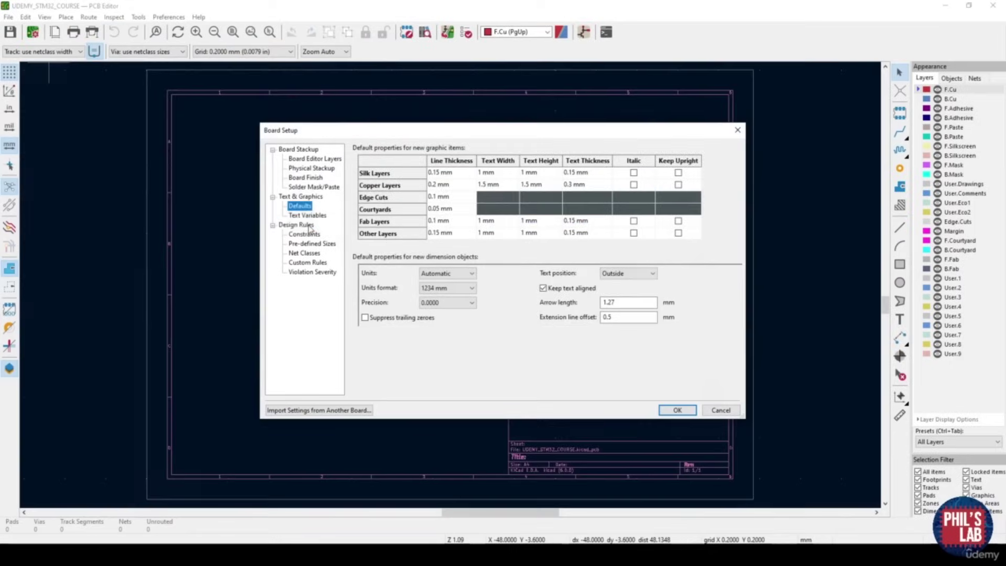
Set the board constraints to 0.2 mm minimum clearance, 0.13 mm annular width, 0.7 mm via diameter and 0.254 mm hole-to-hole clearance
left_click(306, 234)
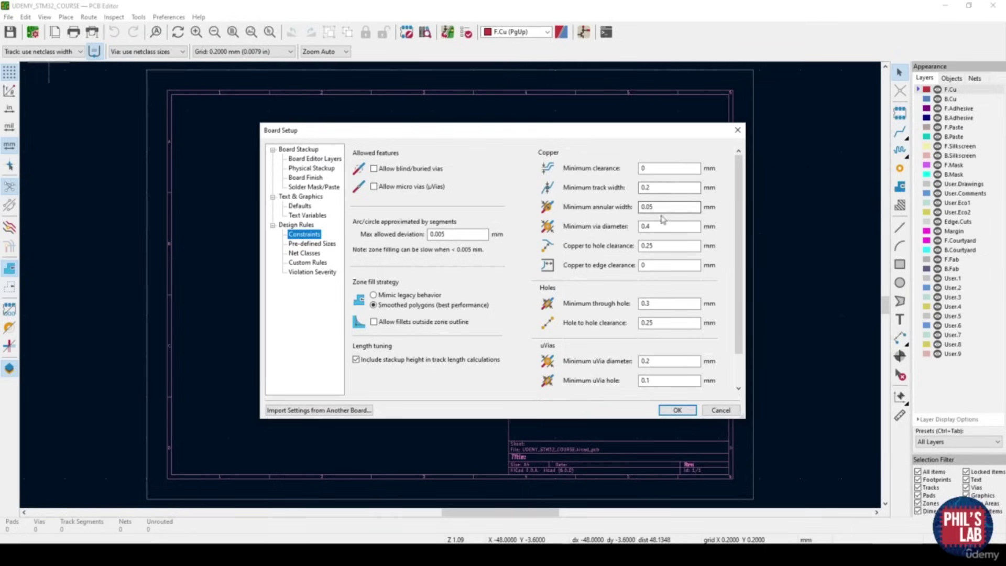
scroll(655, 243, "down", 1)
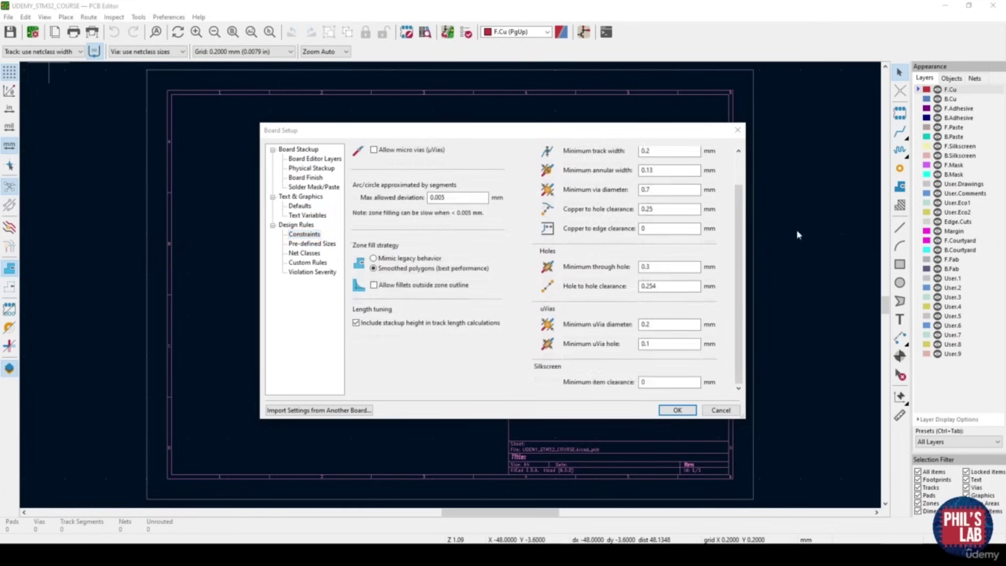
scroll(678, 209, "up", 2)
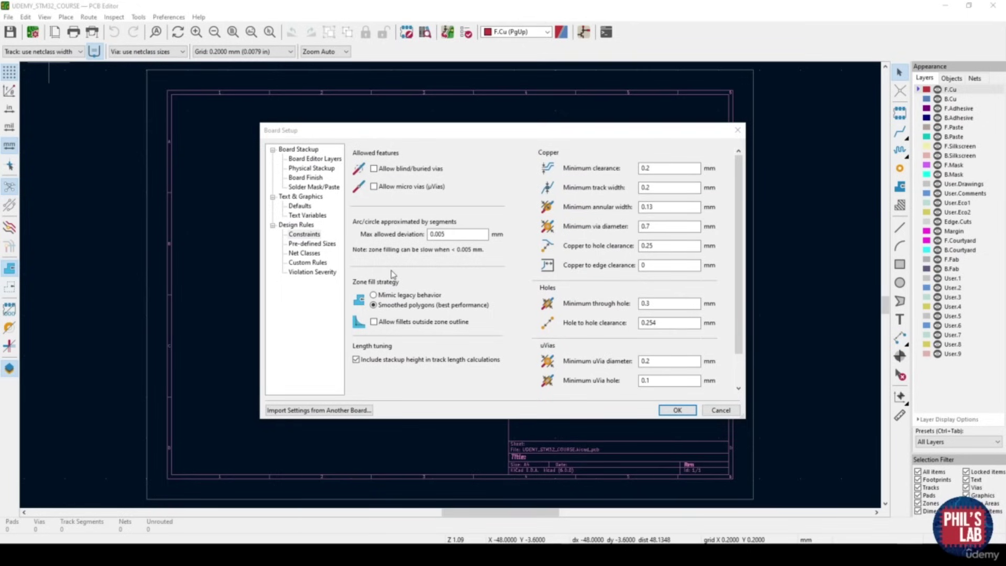
scroll(388, 273, "down", 1)
Add pre-defined track widths of 0.3 mm and 0.5 mm to the board's design rules
left_click(313, 245)
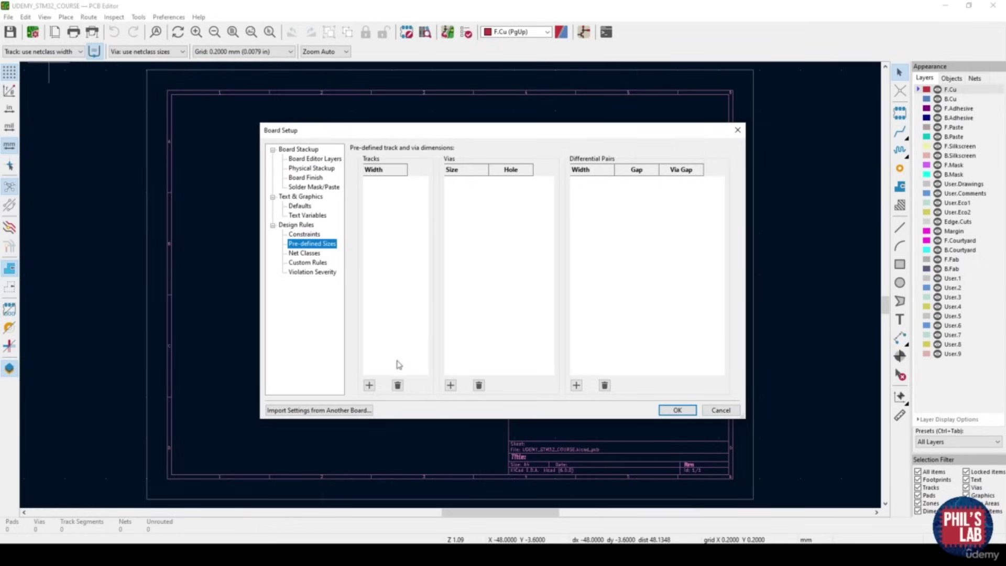
left_click(369, 385)
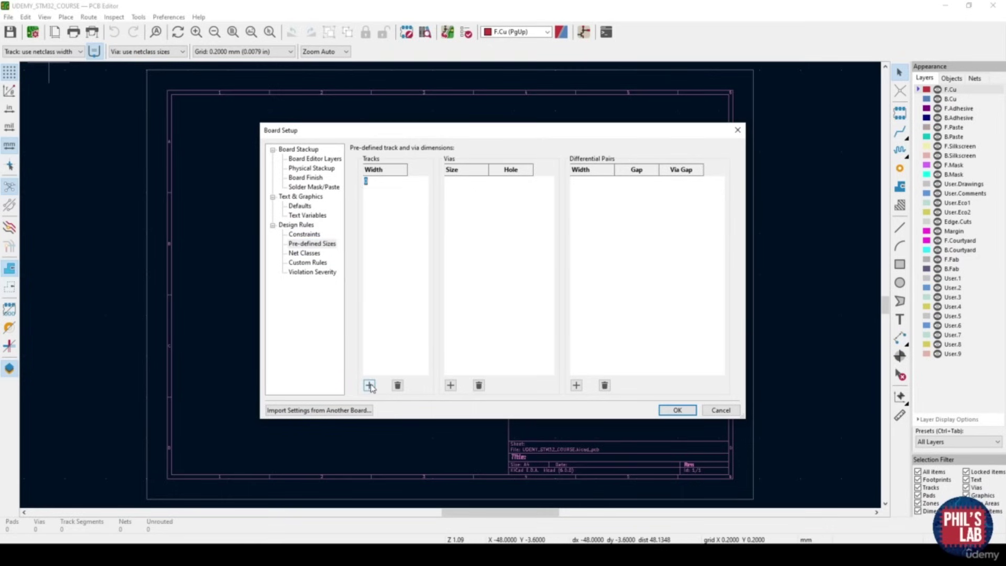
type(".3mm")
key("Return")
left_click(370, 385)
type(".5mm")
key("Return")
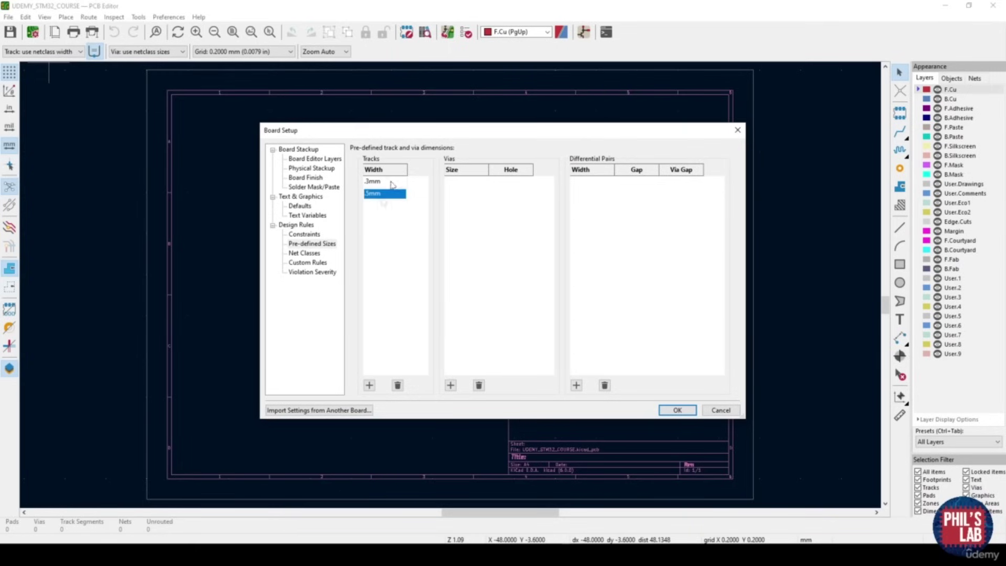
Add a pre-defined via with a size of 0.7 mm and a hole of 0.3 mm
left_click(450, 386)
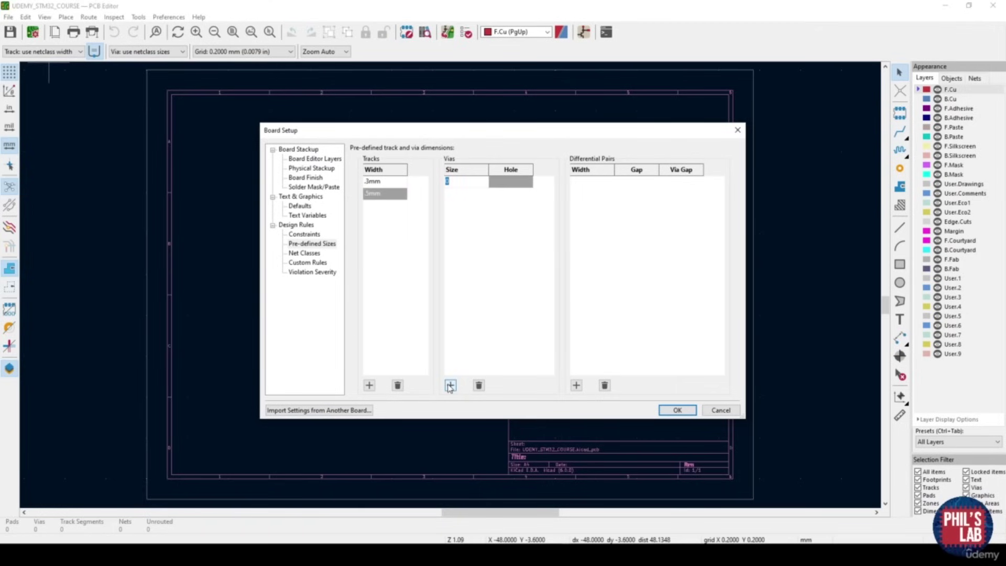
type(".8")
key("BackSpace")
type("7")
left_click(511, 185)
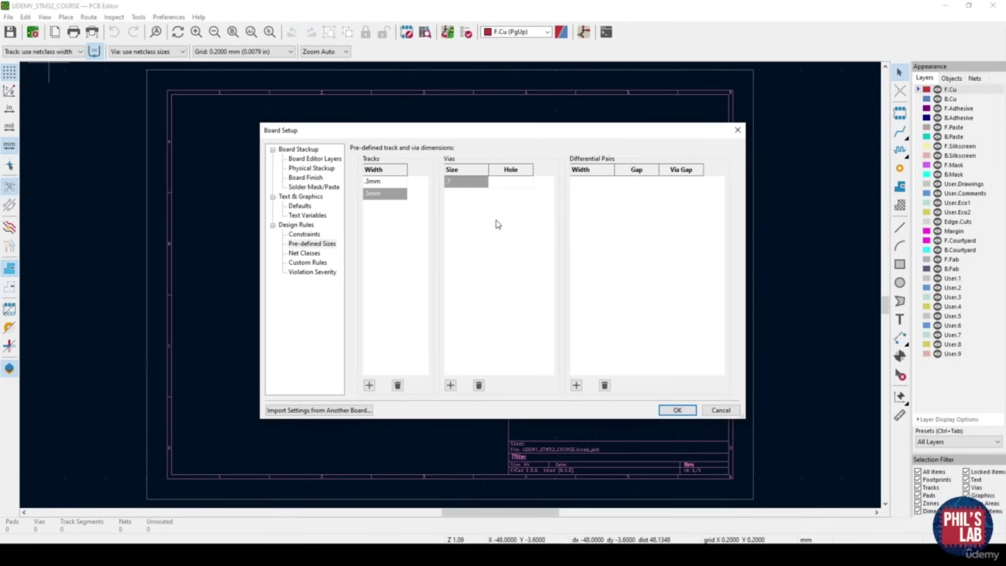
key("Return")
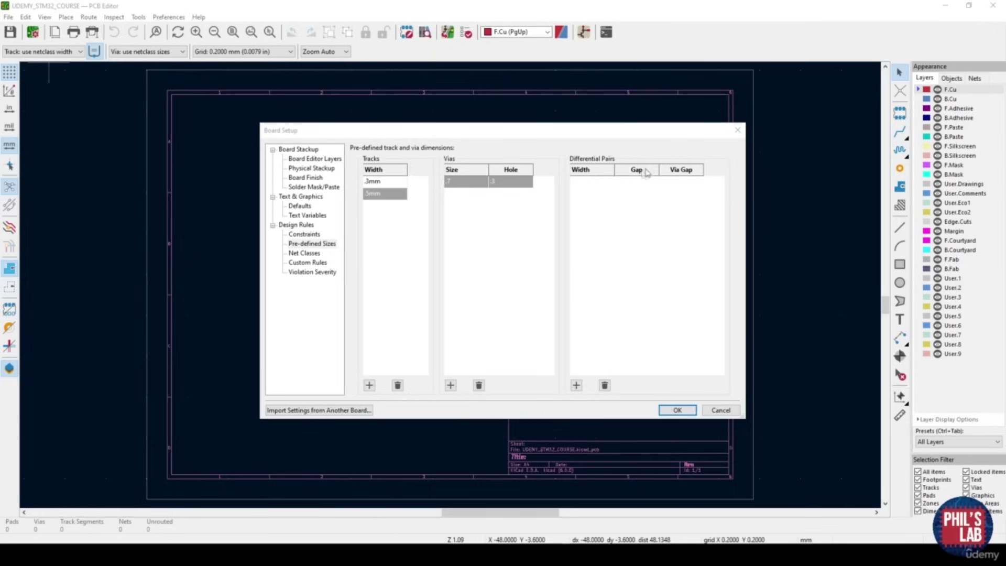
Add a pre-defined differential pair with 0.3 mm width, 0.3 mm gap and 0.5 mm via gap, and accept the board setup
left_click(576, 385)
type("0.3")
left_click(642, 184)
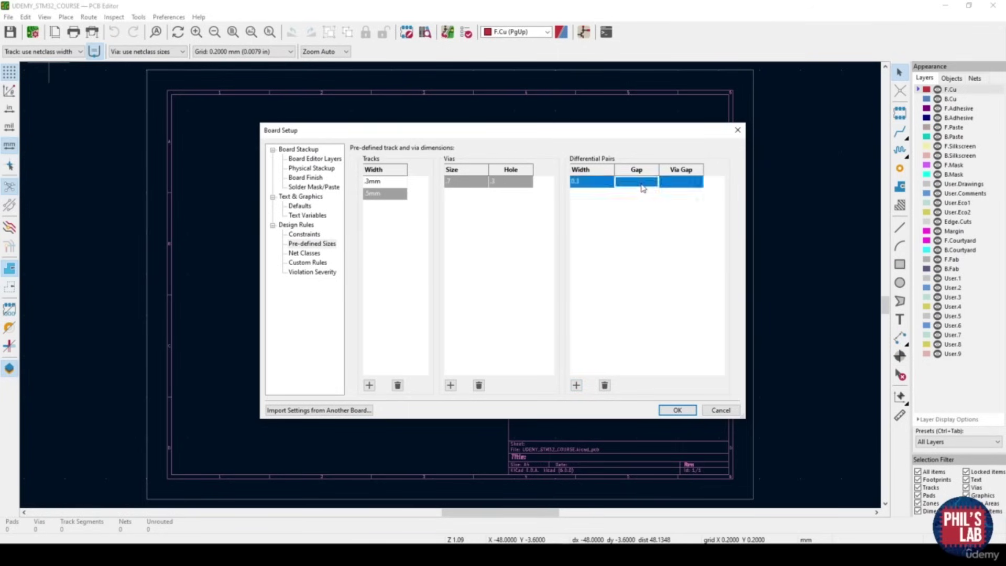
type("0.3")
left_click(684, 185)
type("0.5")
left_click(626, 278)
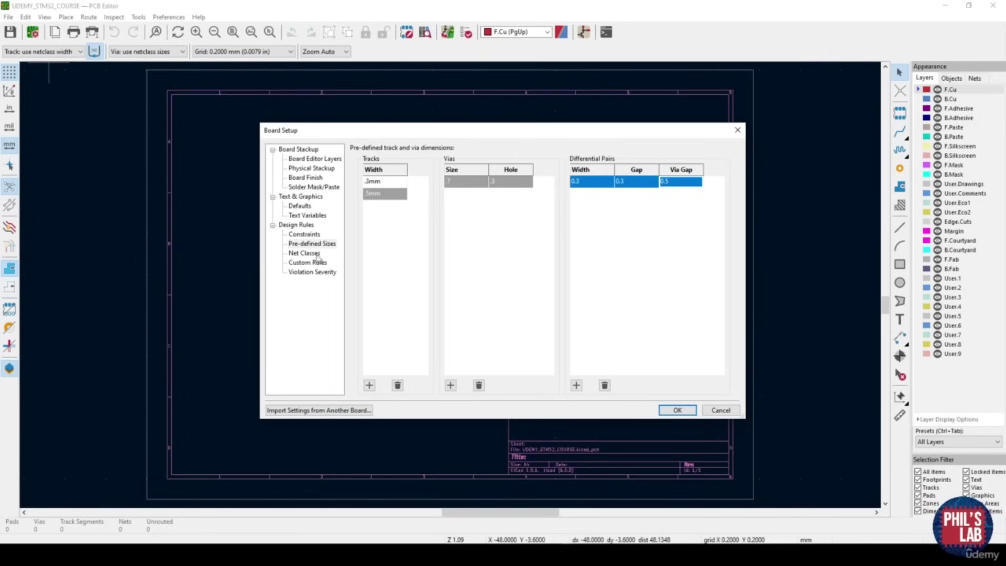
left_click(676, 410)
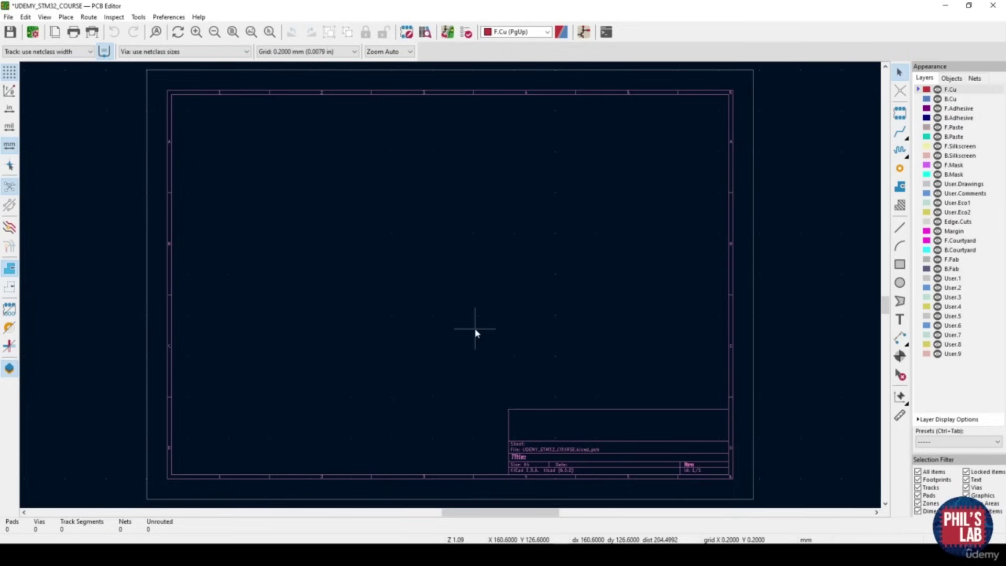
Check the selectable track widths, via sizes and grid spacings without changing any of them
left_click(69, 52)
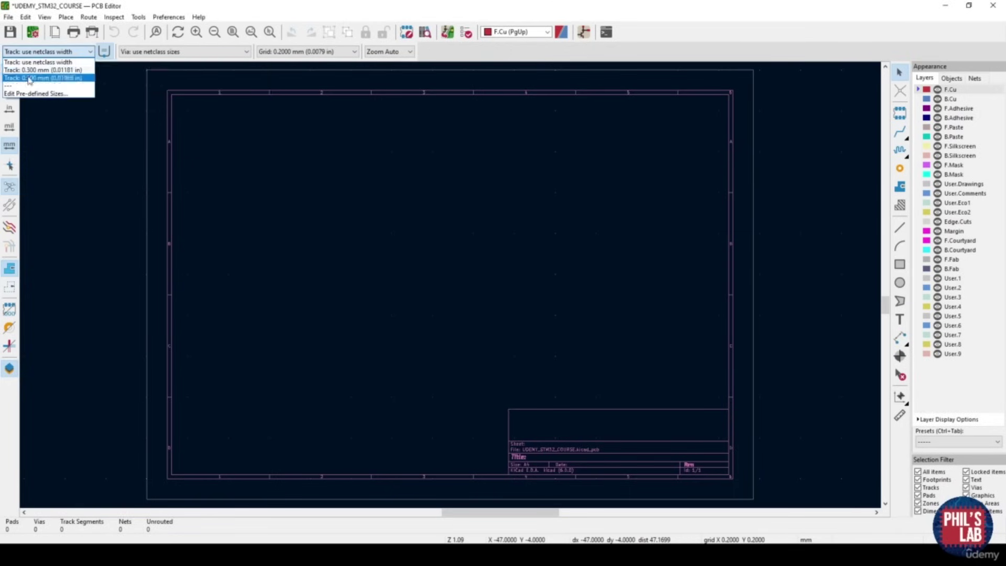
left_click(180, 55)
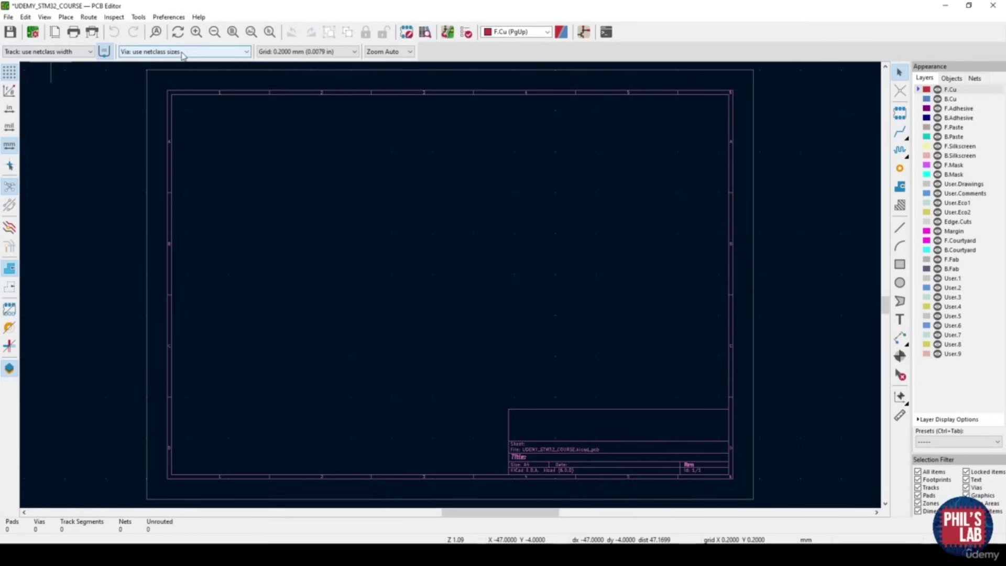
left_click(179, 53)
left_click(304, 51)
left_click(304, 51)
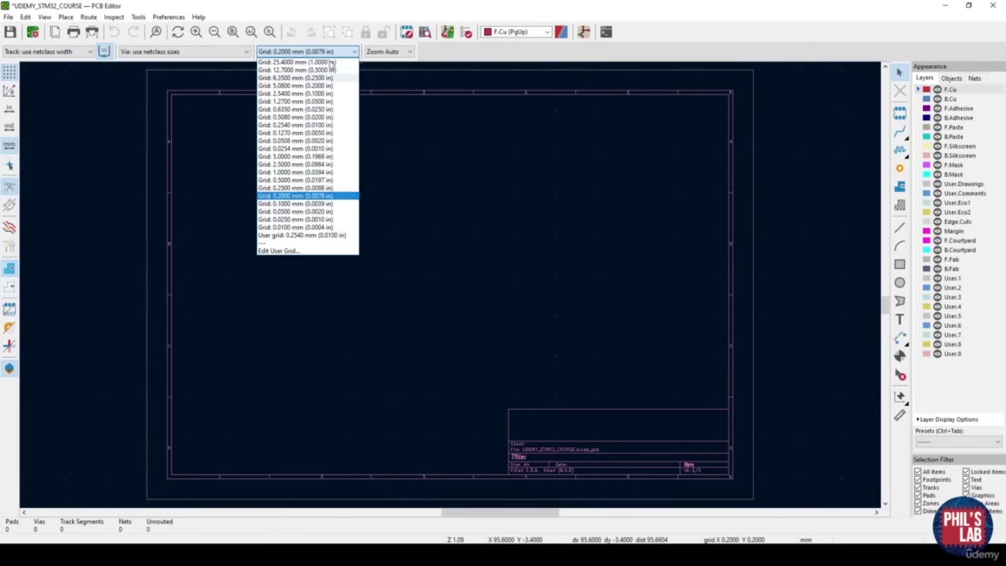
left_click(427, 167)
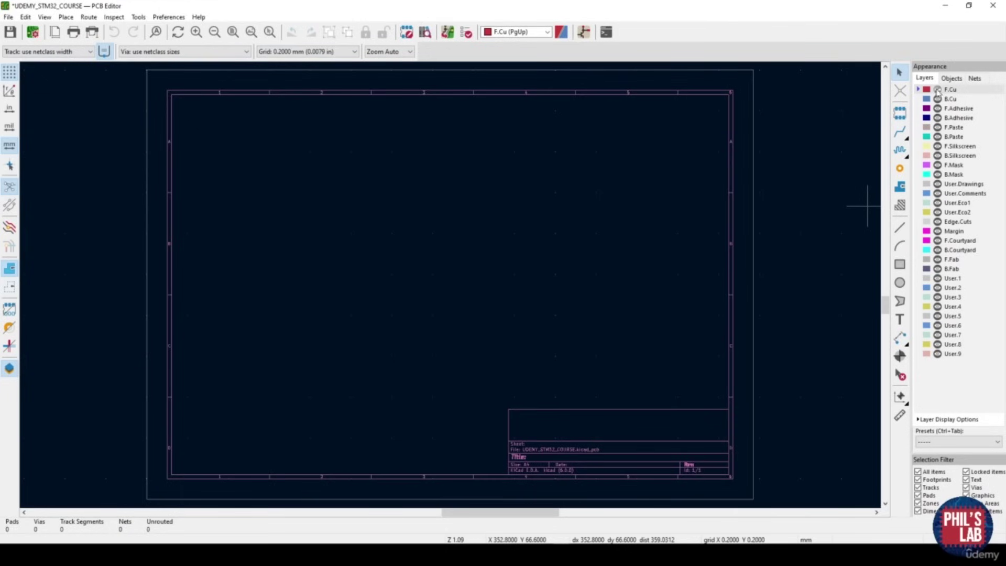
Go through the B.Cu, adhesive and paste layers in the layer list and return to F.Cu as the active layer
left_click(919, 99)
left_click(919, 108)
left_click(919, 127)
left_click(921, 92)
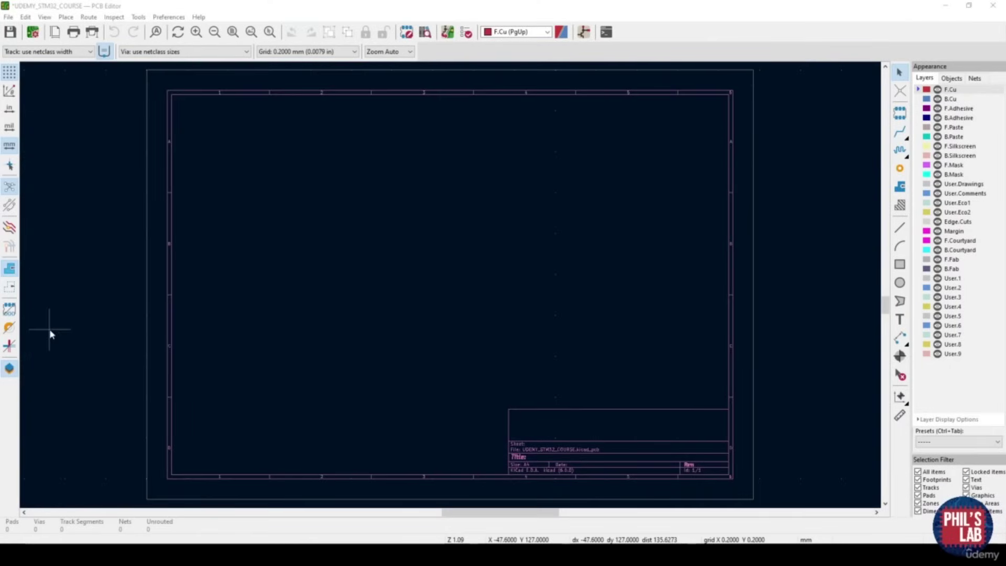
Update the PCB from the schematic and place the imported group of footprints in the upper left part of the drawing sheet
left_click(448, 33)
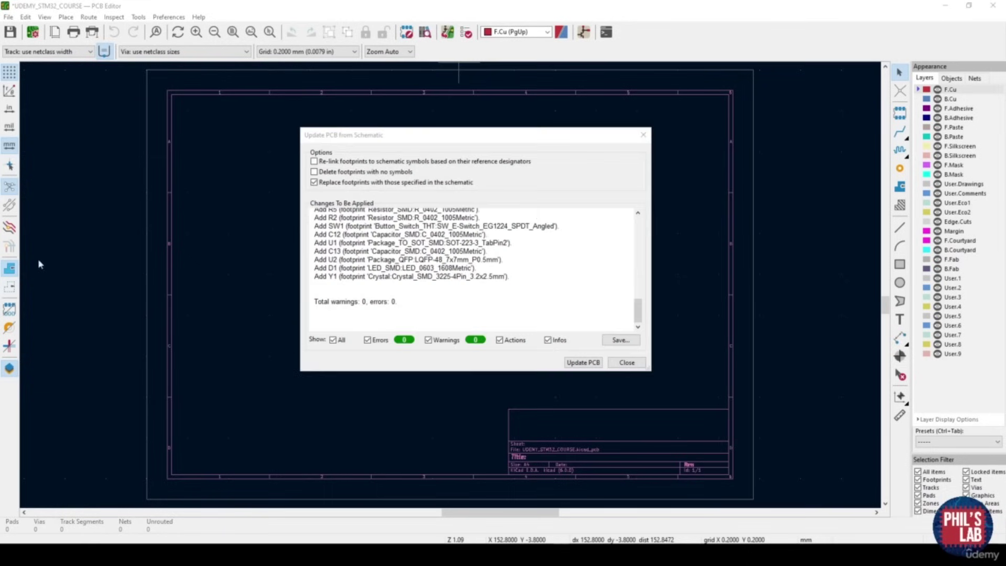
left_click(477, 134)
left_click_drag(638, 312, 635, 335)
left_click(586, 362)
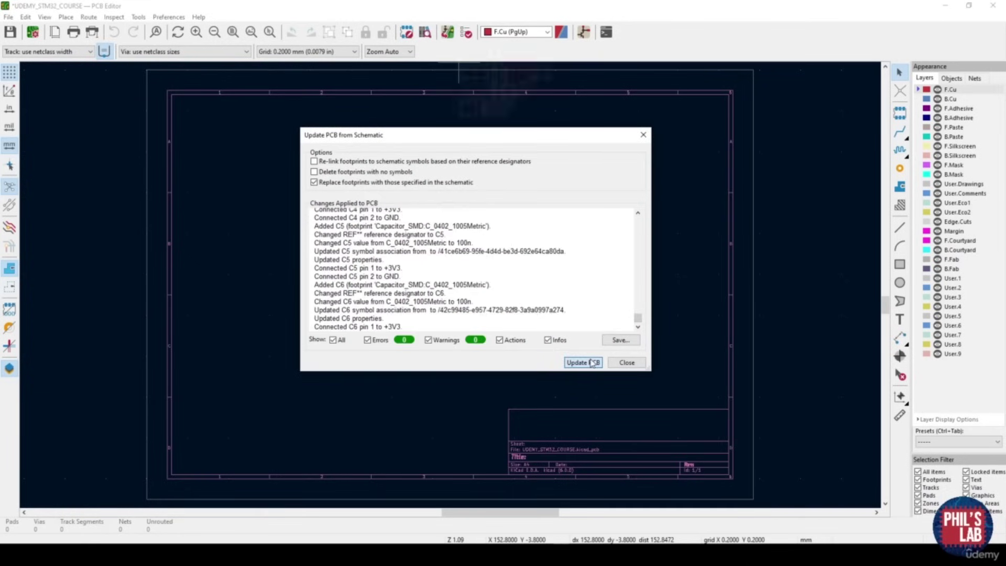
left_click(627, 362)
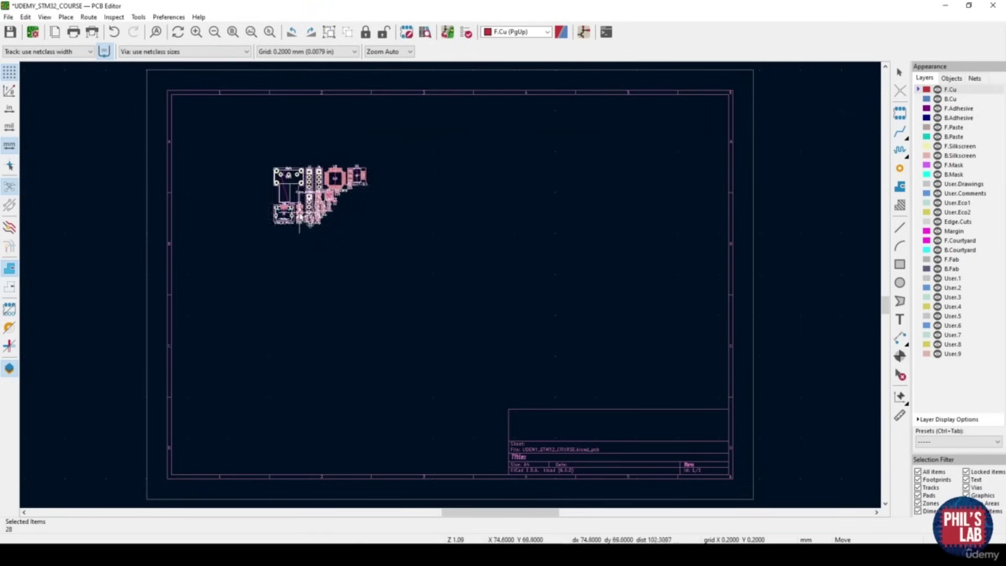
scroll(321, 233, "up", 3)
left_click(404, 318)
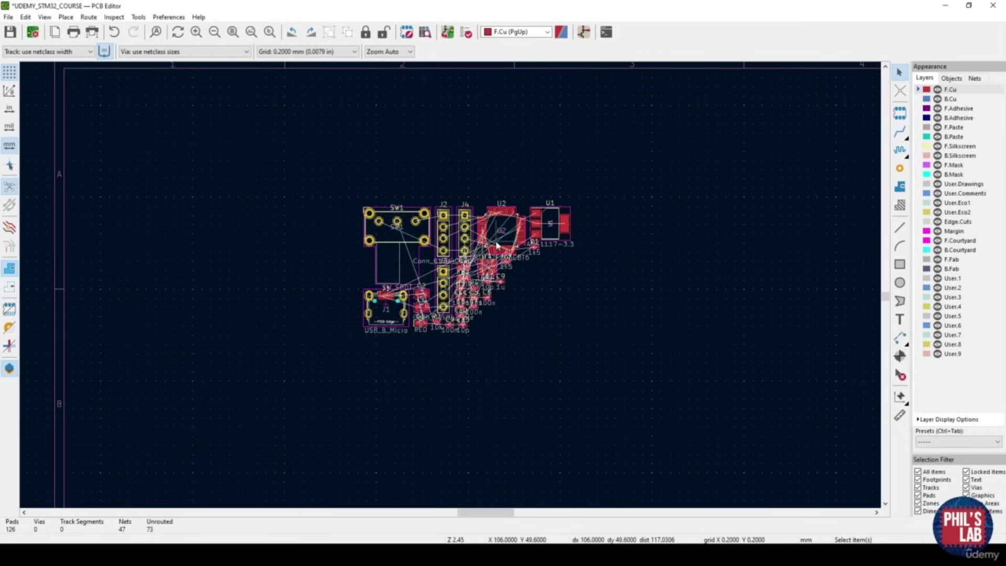
Set the PCB grid spacing to 0.5000 mm for arranging the imported footprints
middle_click_drag(486, 251, 470, 260)
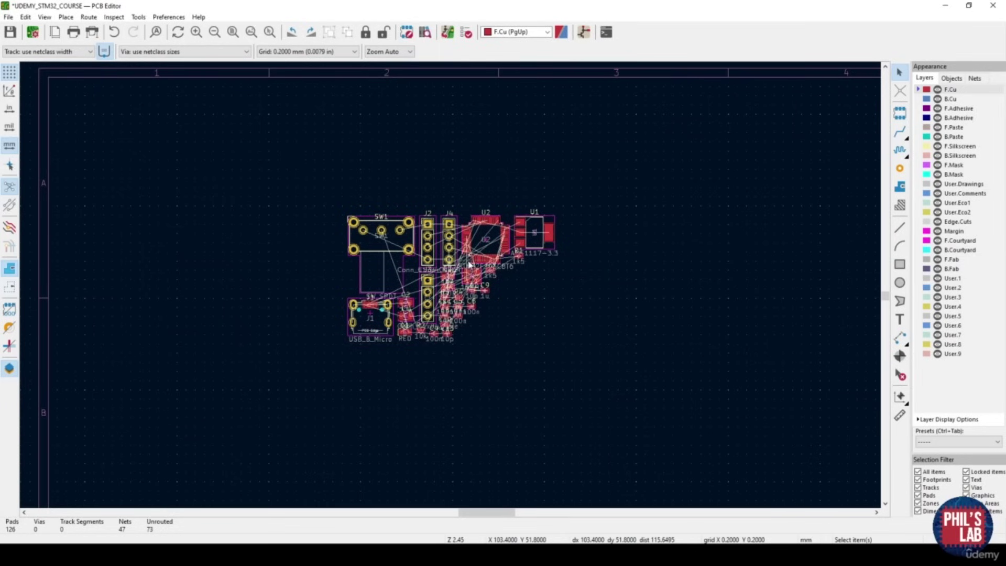
middle_click_drag(543, 262, 502, 275)
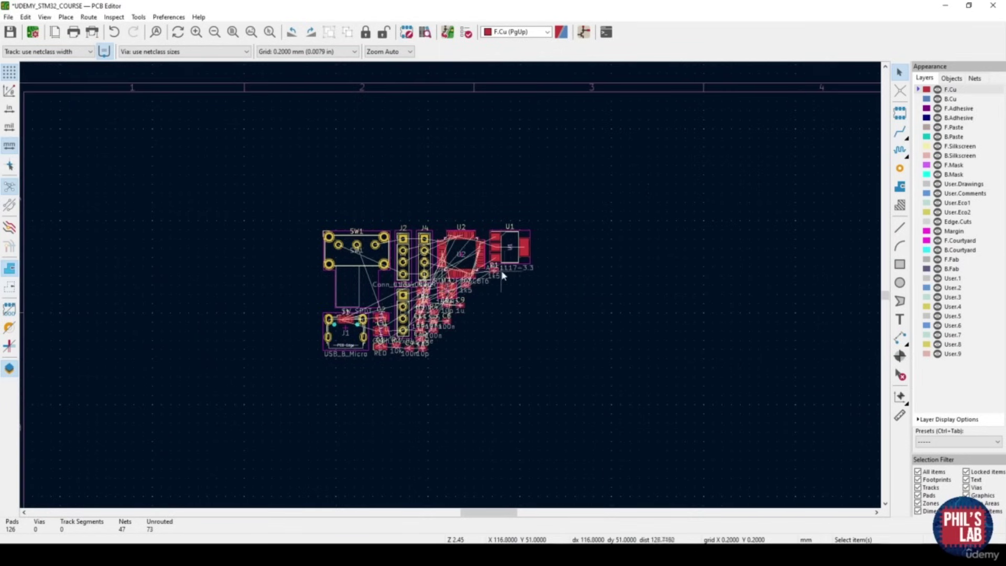
scroll(442, 295, "up", 2)
left_click(297, 51)
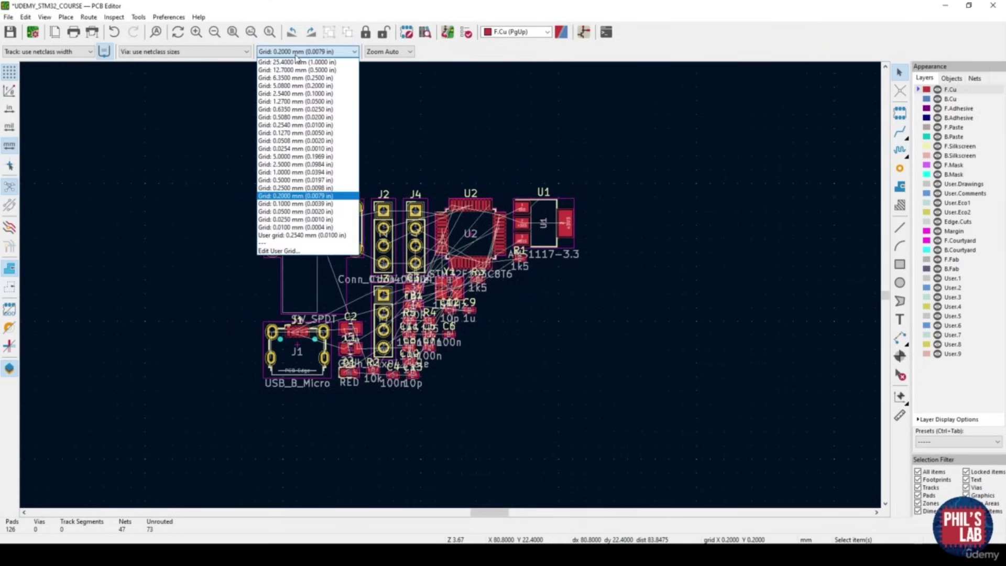
left_click(291, 180)
mouse_move(285, 201)
middle_mouse_down()
mouse_move(331, 201)
mouse_move(281, 193)
middle_mouse_up()
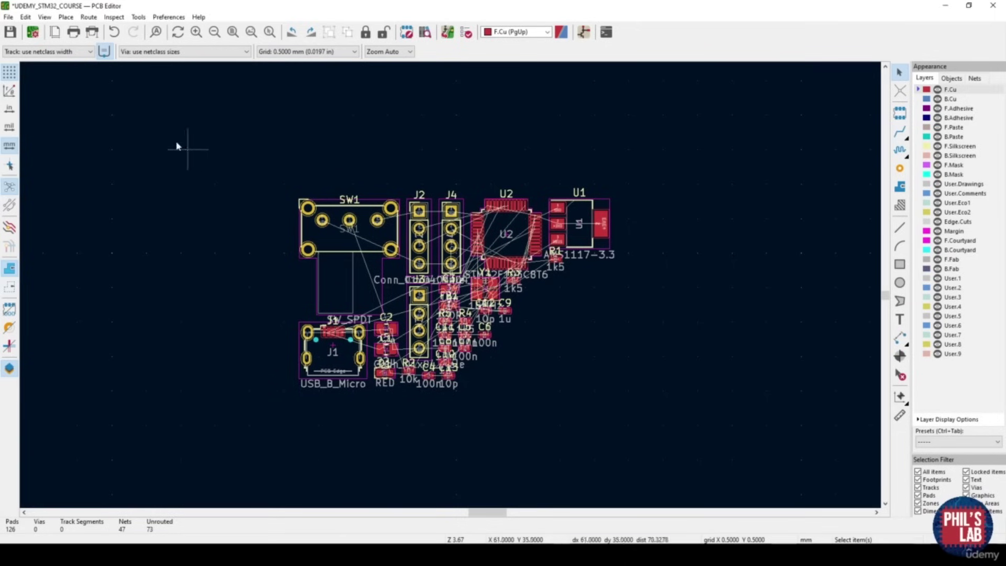
View the unplaced components in the 3D viewer and rotate the board model to inspect it
left_click(45, 17)
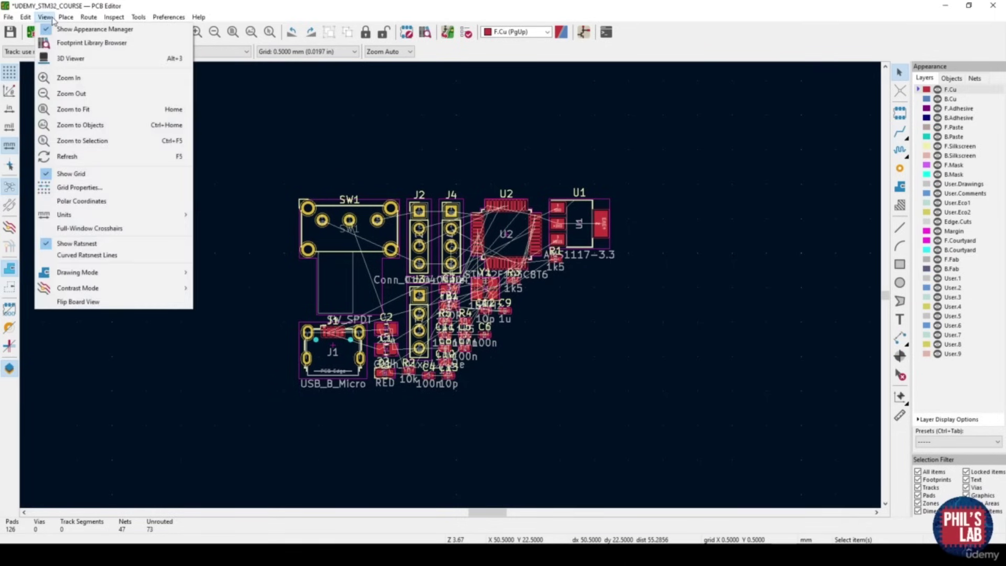
left_click(67, 58)
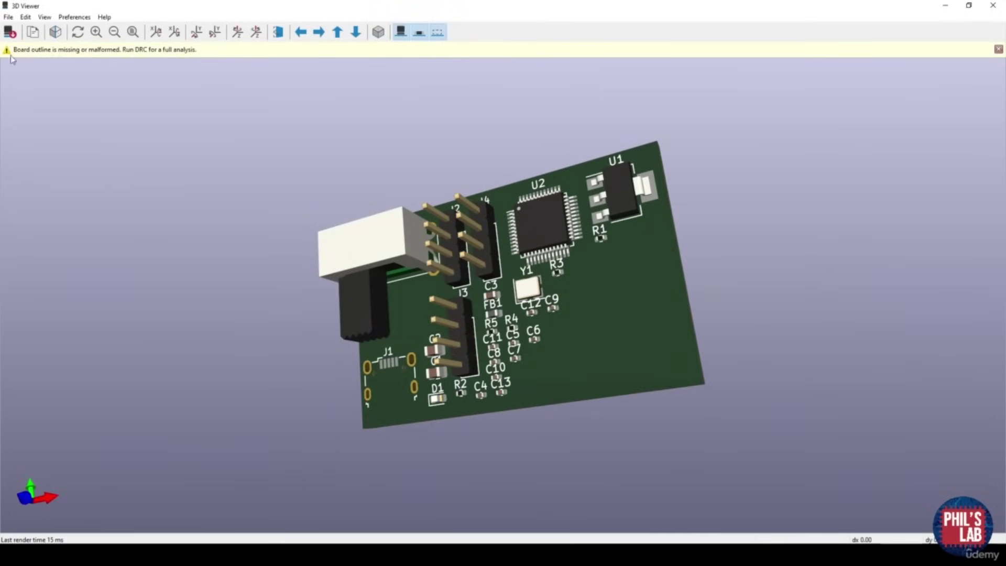
left_click_drag(587, 319, 628, 382)
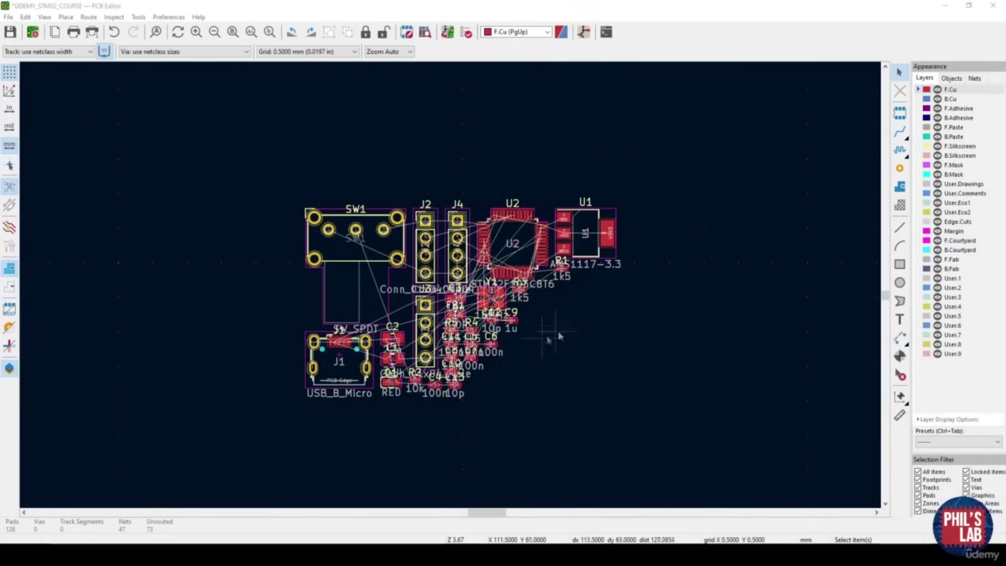
Hide the F.Fab and B.Fab layers in the PCB layout
left_click(937, 259)
left_click(938, 269)
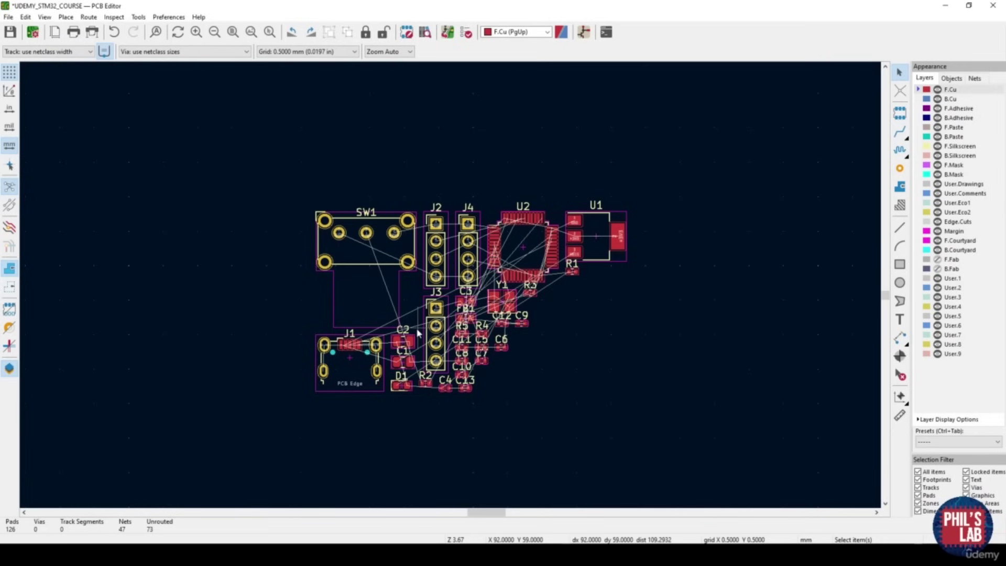
Move microcontroller U2 into the free area left of the other footprints, at about X 50 mm, Y 45 mm
left_click(521, 252)
key("m")
middle_click_drag(193, 278, 426, 305)
scroll(366, 283, "up", 3)
left_click(449, 265)
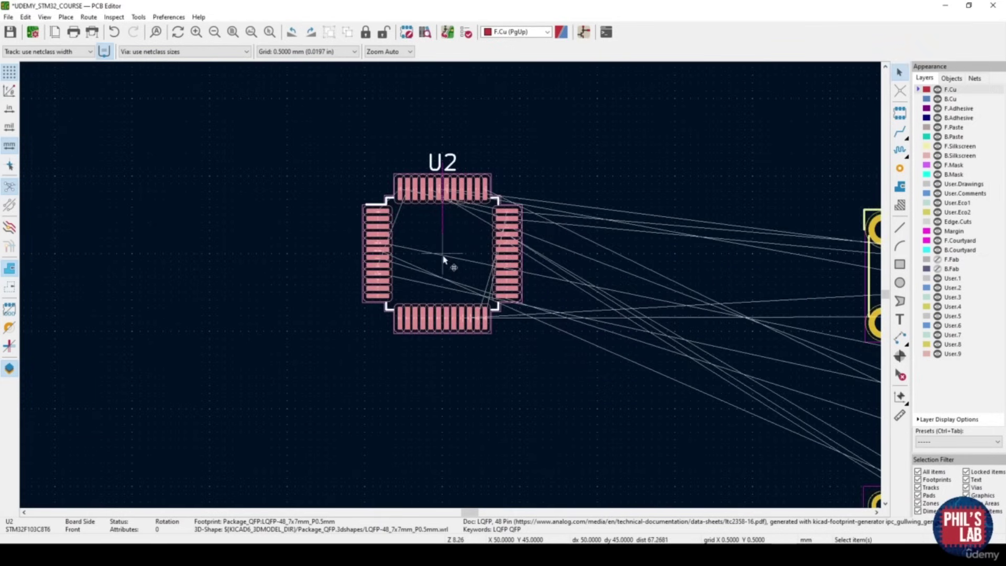
left_click(574, 293)
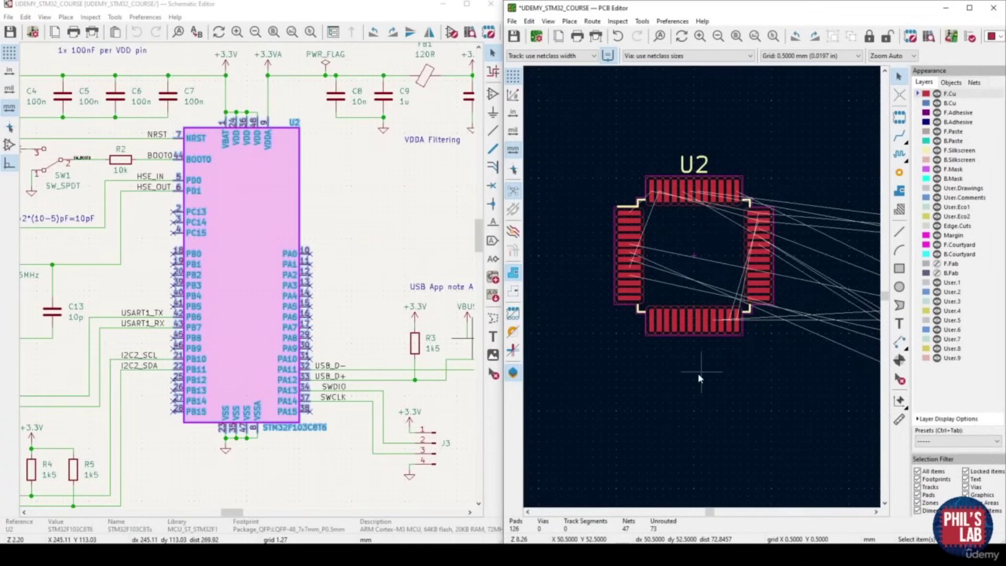
Cross-probe SW1 and capacitor C6 between the board and the schematic to see where each part is located
scroll(700, 375, "down", 5)
middle_click_drag(771, 288, 572, 301)
left_click(659, 280)
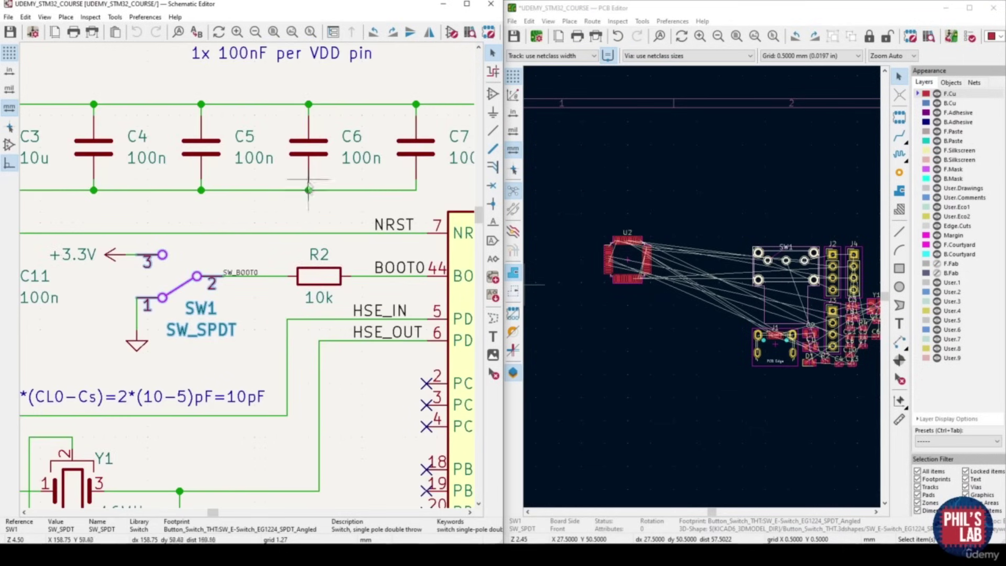
left_click(309, 148)
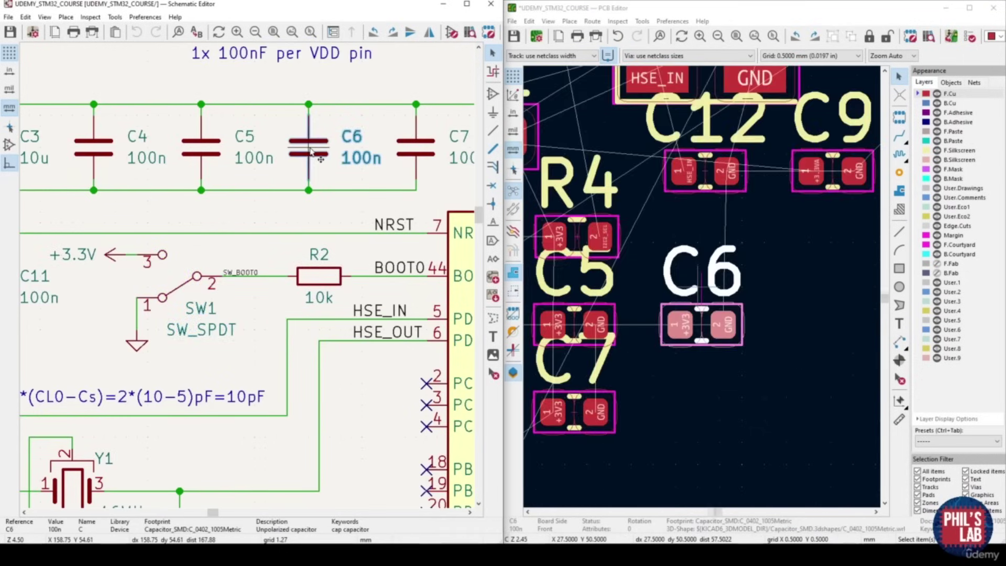
middle_click_drag(727, 304, 770, 310)
scroll(249, 280, "down", 5)
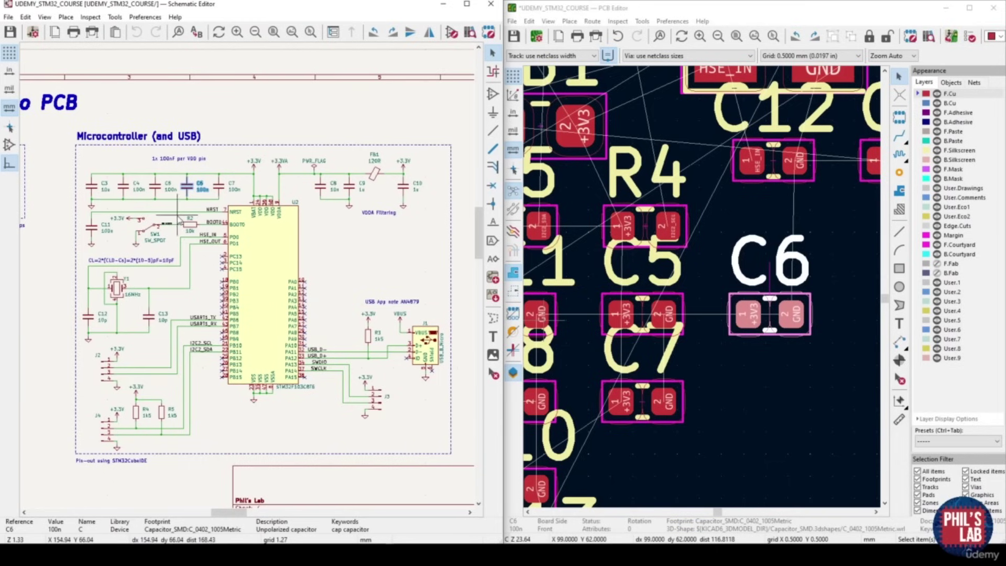
scroll(179, 219, "up", 3)
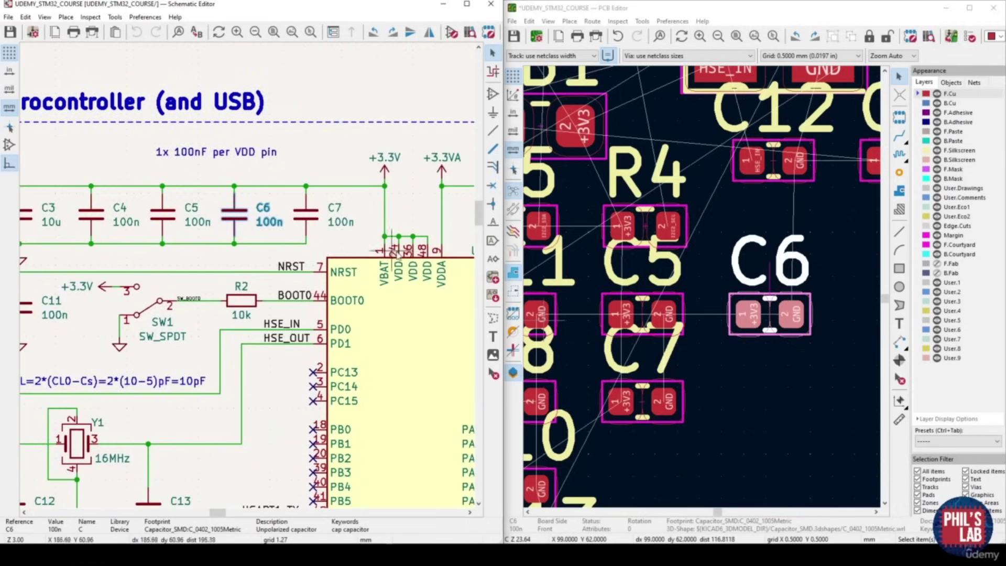
Place decoupling capacitor C4 beside pin 1 of U2, rotated 90 degrees, using the 0.2500 mm grid
left_click(90, 223)
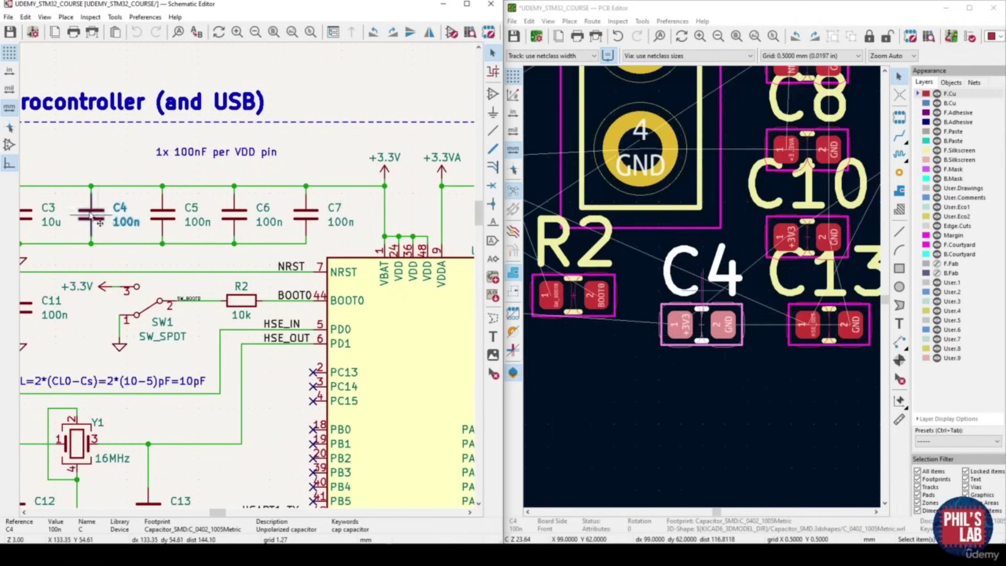
left_click(738, 345)
key("m")
scroll(722, 325, "down", 6)
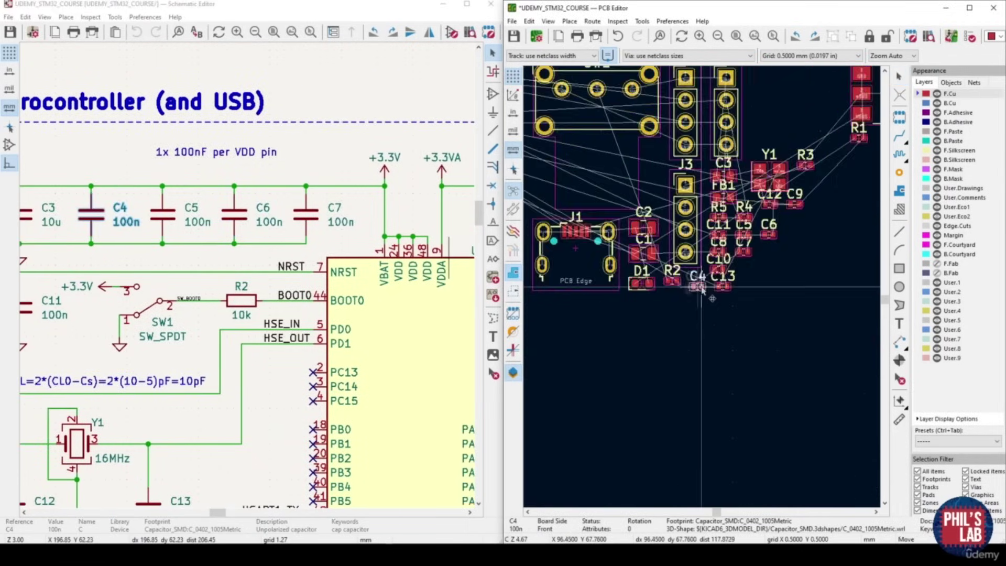
scroll(739, 322, "up", 8)
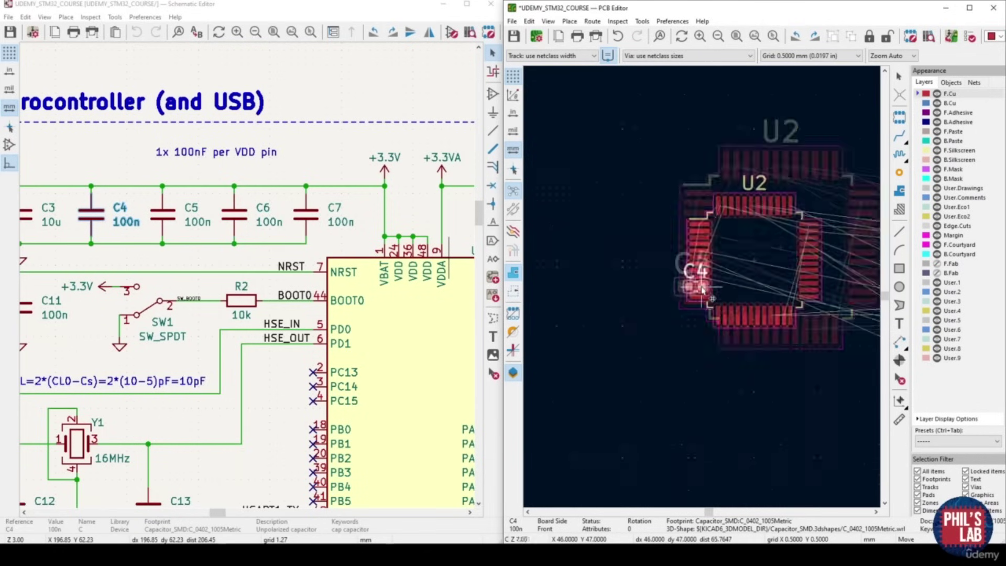
key("n")
key("r")
left_click(670, 206)
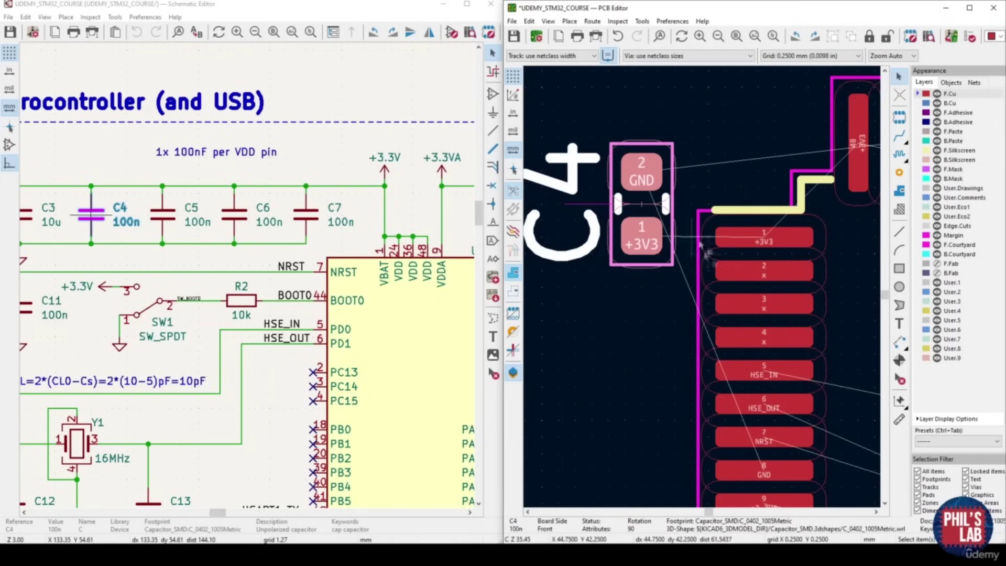
Try C4 closer to U2, overlapping its courtyard, check the spacing in the 3D viewer and move the capacitor back
left_click_drag(634, 209, 689, 206)
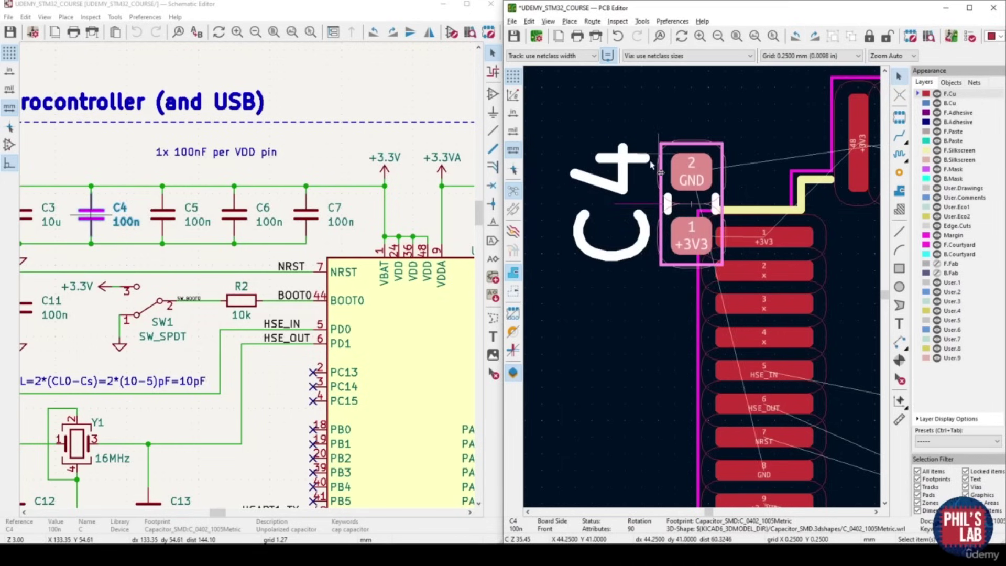
key("alt+3")
scroll(721, 318, "up", 5)
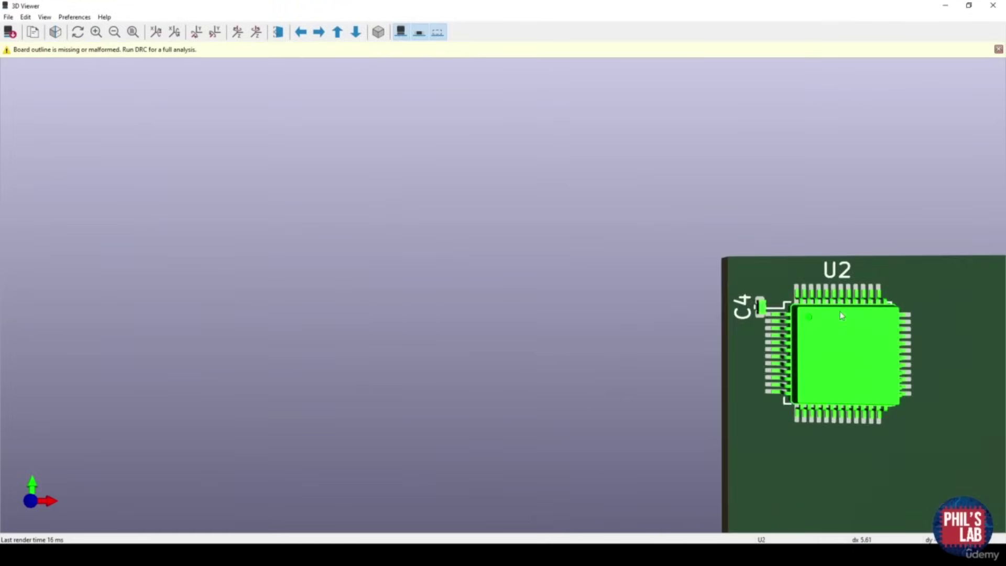
scroll(841, 311, "up", 2)
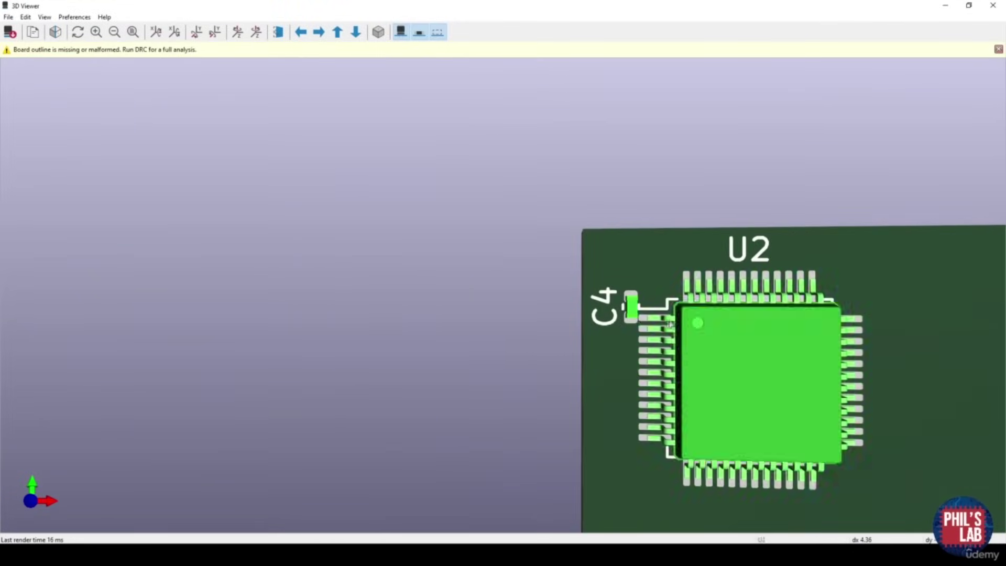
left_click(986, 12)
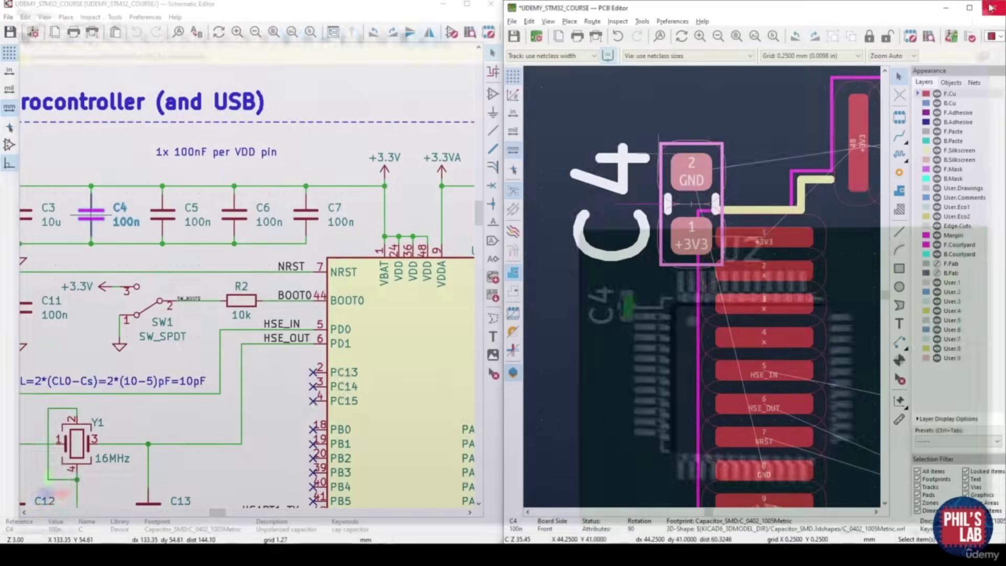
left_click_drag(674, 207, 629, 211)
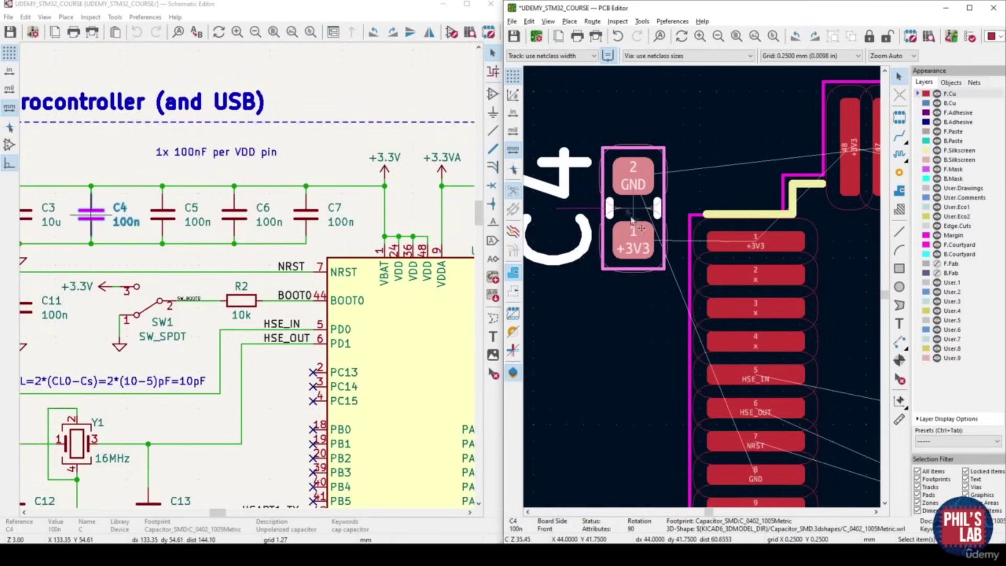
Measure the distance from C4's +3V3 pad to pin 1 of U2
middle_click_drag(679, 233, 664, 234)
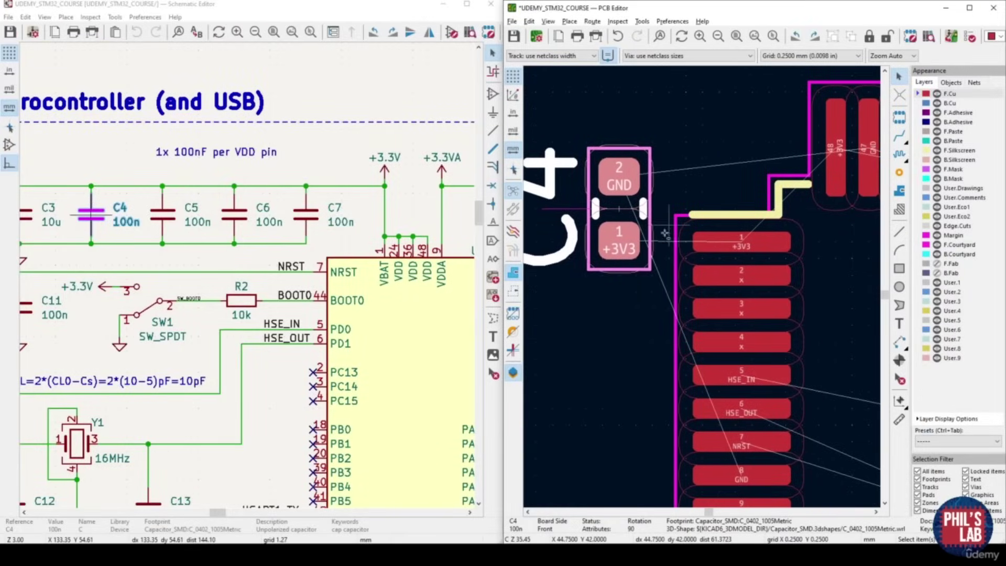
key("ctrl+shift+m")
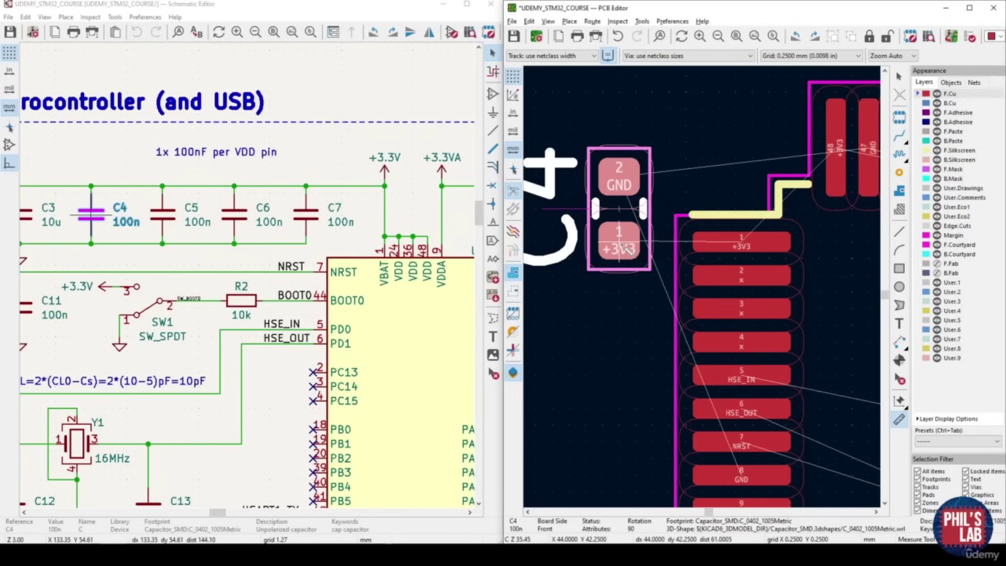
left_click(623, 249)
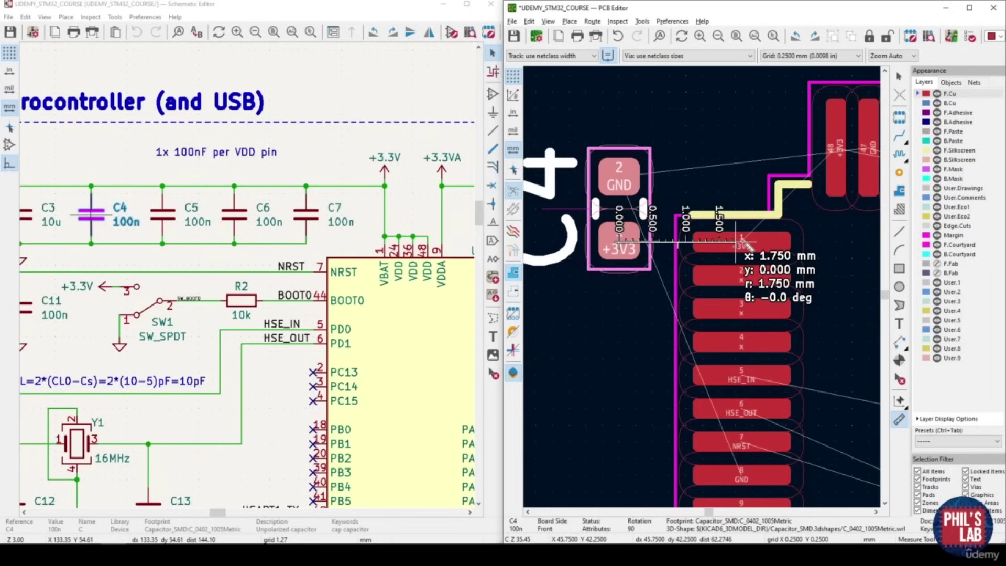
key("Escape")
Rotate C4's reference label to read horizontally and place it on the side of the capacitor facing away from U2
scroll(640, 265, "down", 5)
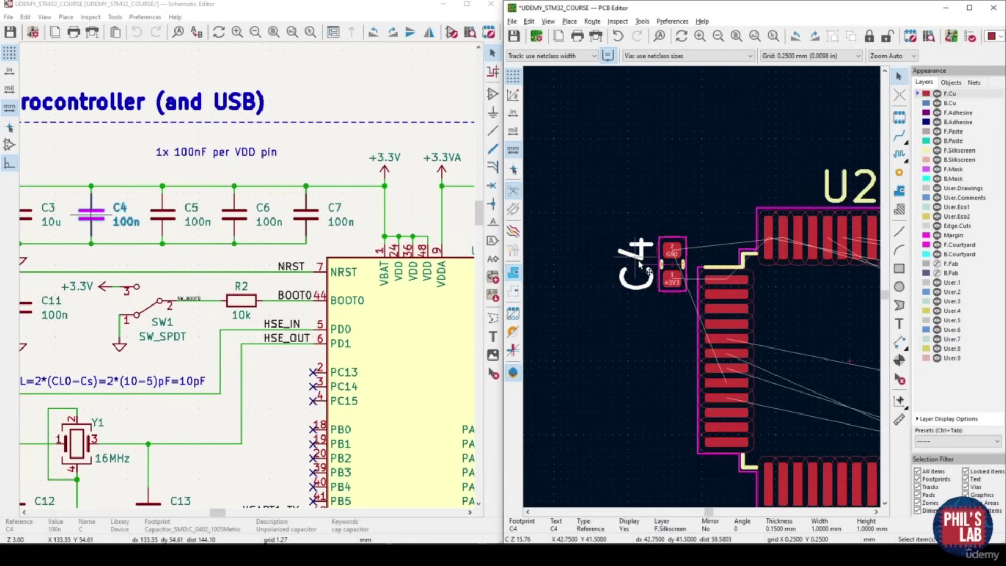
key("m")
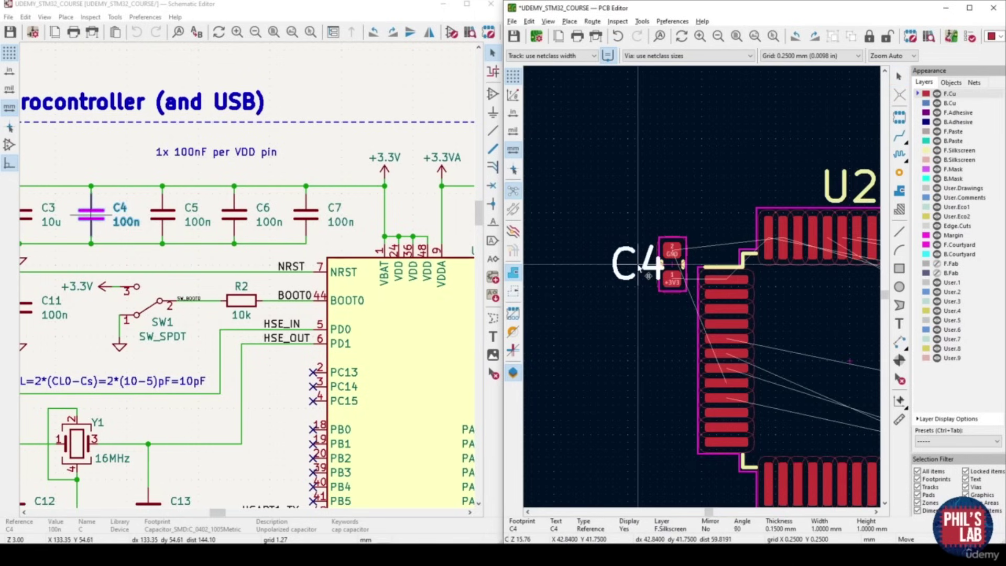
left_click(625, 268)
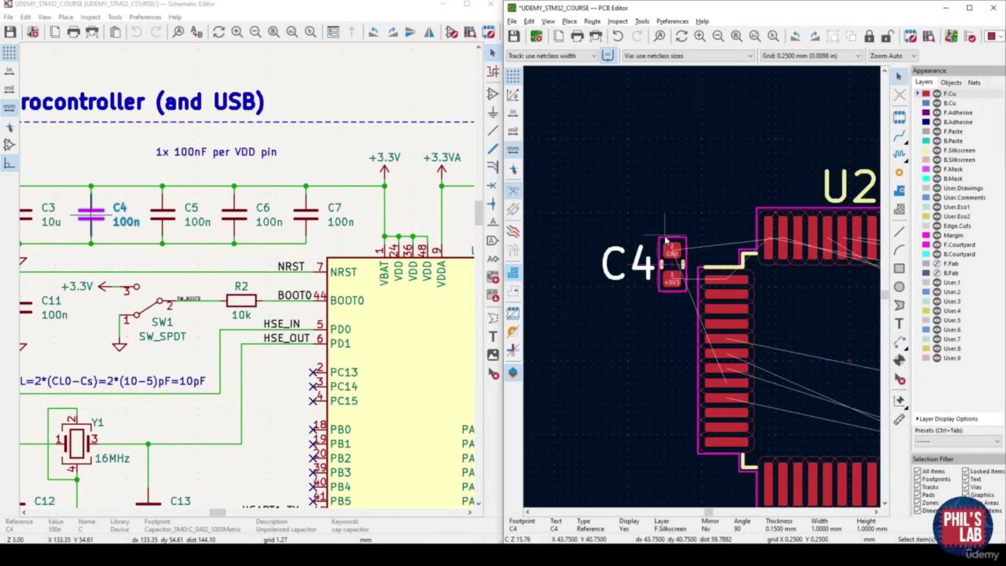
middle_click_drag(670, 323, 647, 317)
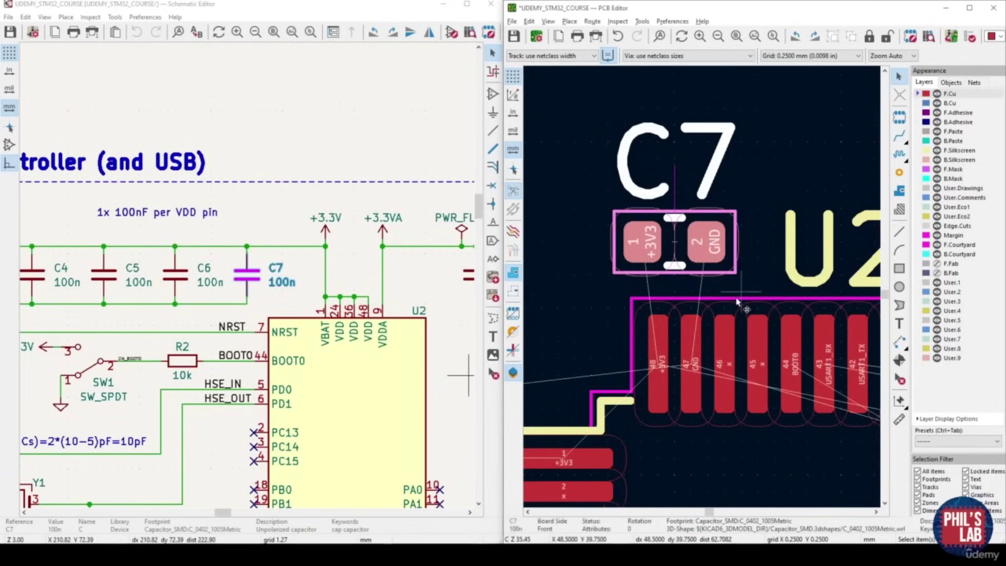
Try C7 in other orientations near pins 47 and 48 of U2, and return it to its original position and rotation
middle_click_drag(739, 302, 715, 260)
scroll(716, 261, "up", 3)
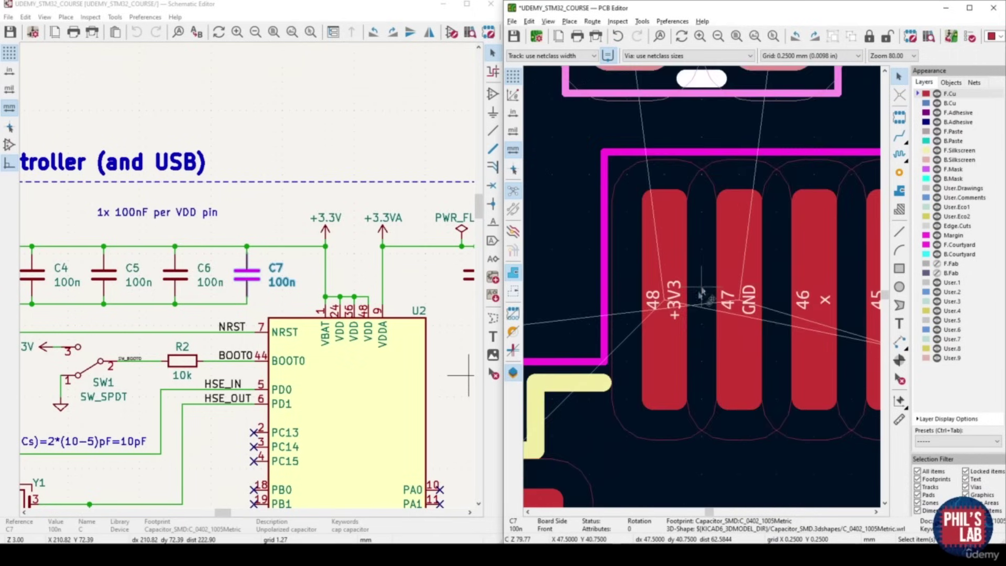
middle_click_drag(687, 230, 691, 408)
scroll(709, 309, "down", 3)
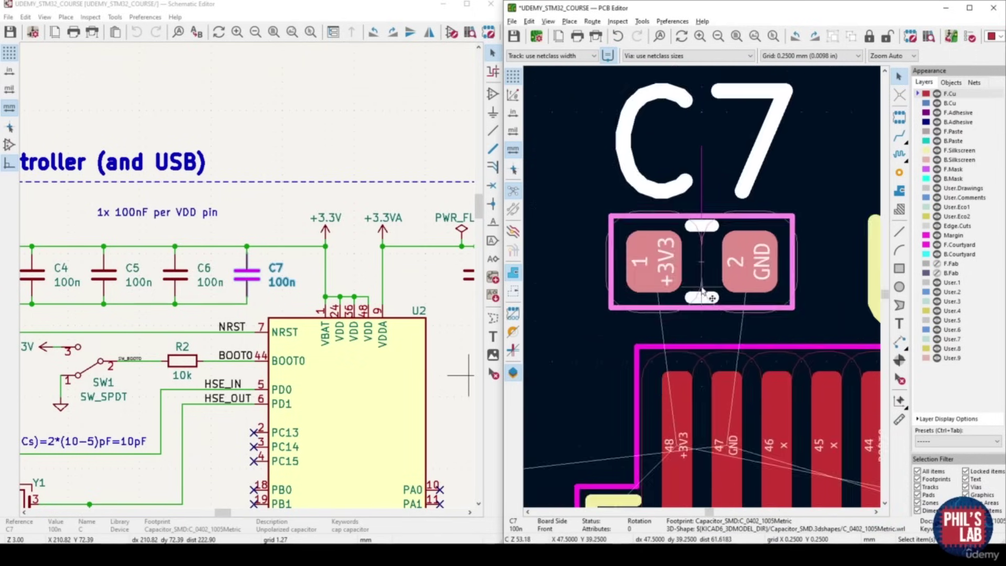
scroll(709, 309, "up", 1)
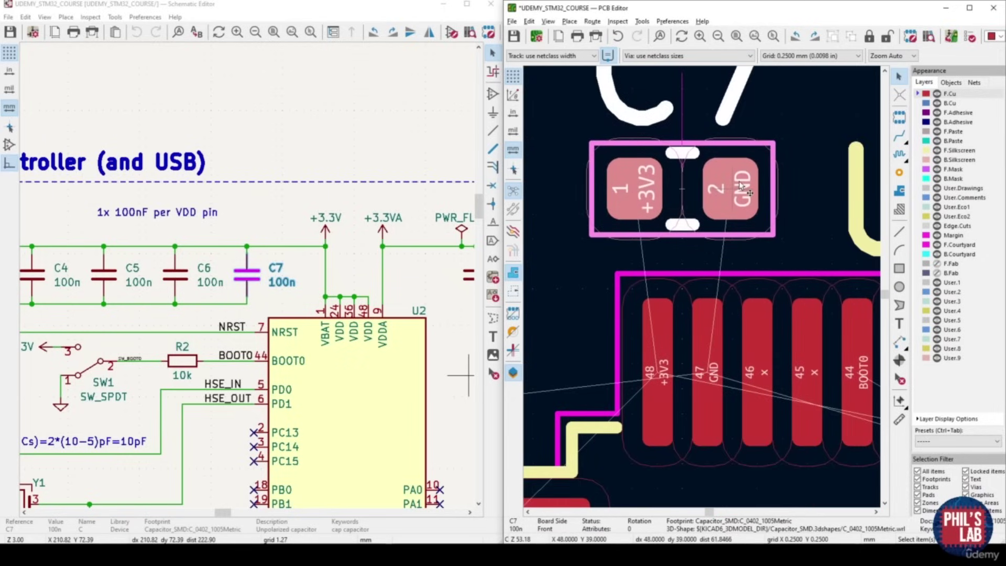
key("m")
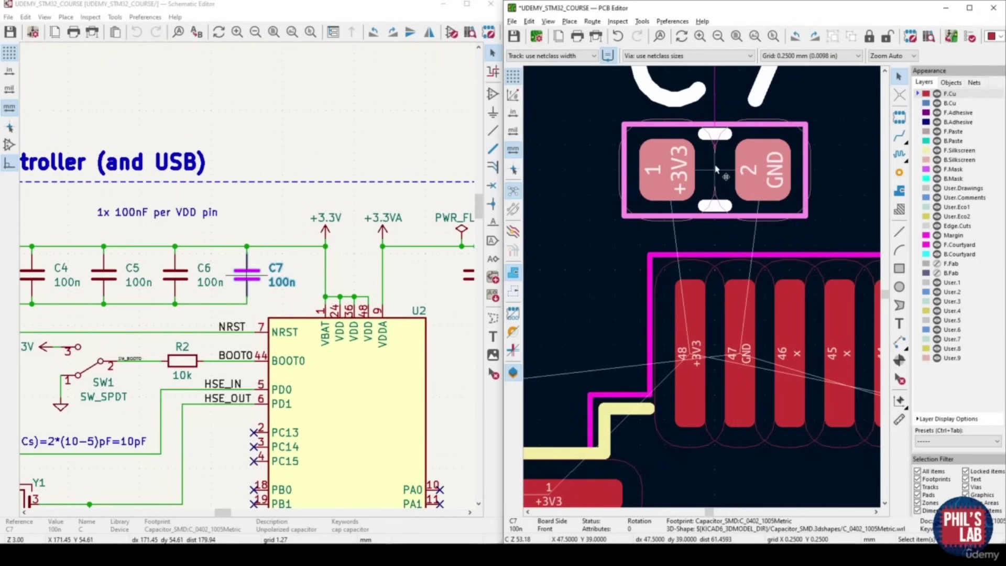
key("r")
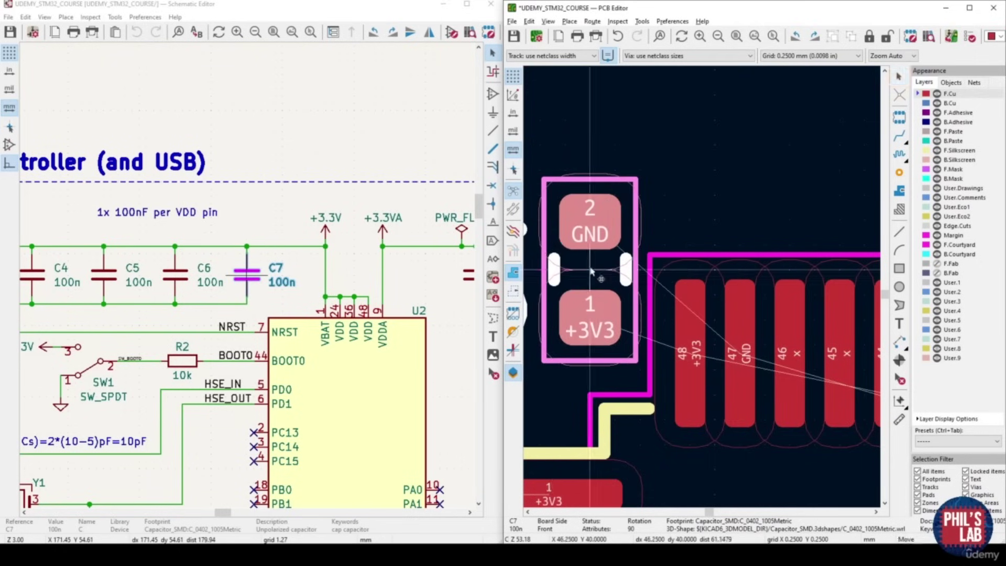
key("r")
key("r")
key("r")
left_click(714, 184)
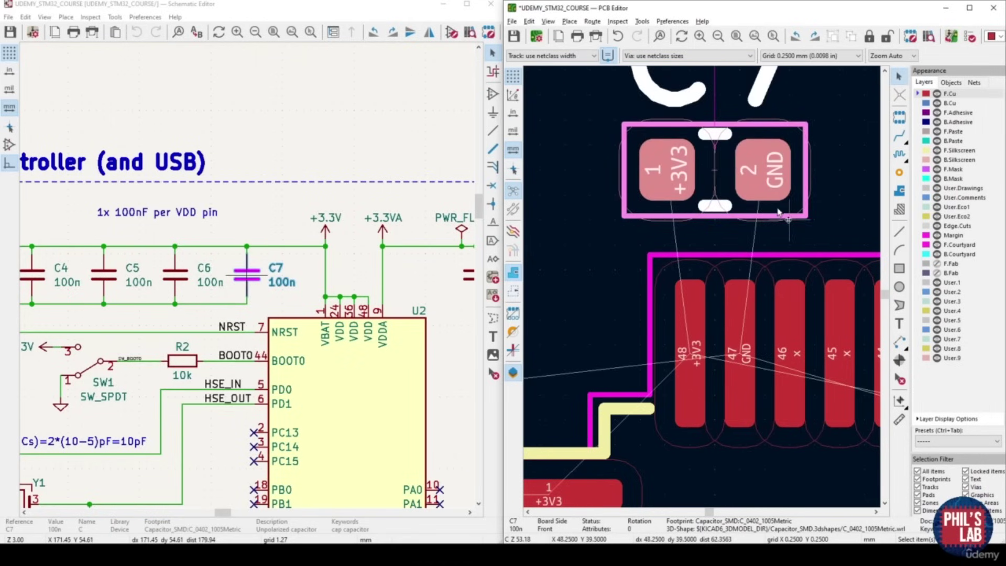
Select the 16 MHz crystal Y1 in the schematic to locate its footprint on the board
scroll(779, 213, "down", 5)
scroll(116, 258, "left", 4)
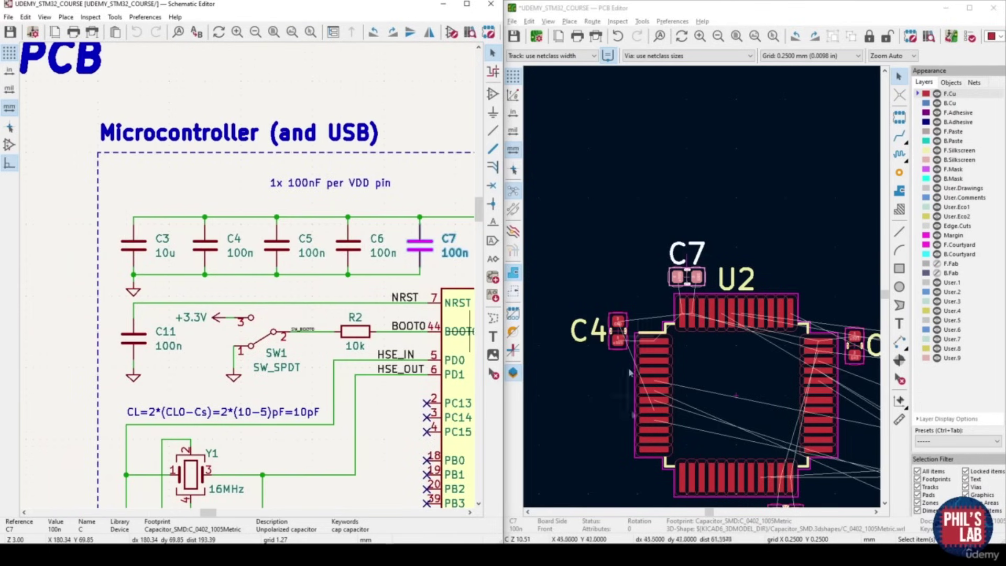
scroll(361, 386, "down", 2)
scroll(234, 289, "up", 2)
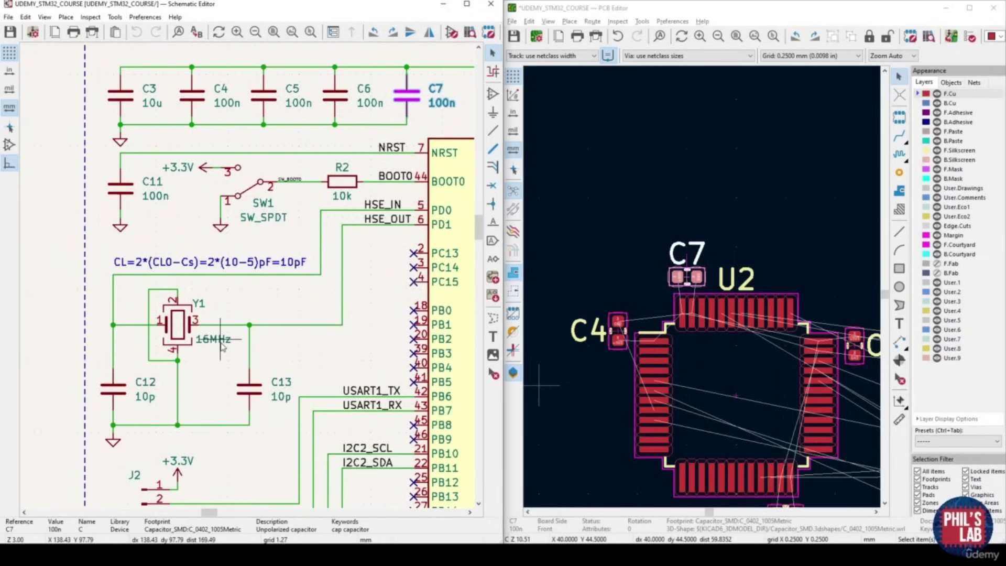
left_click(178, 329)
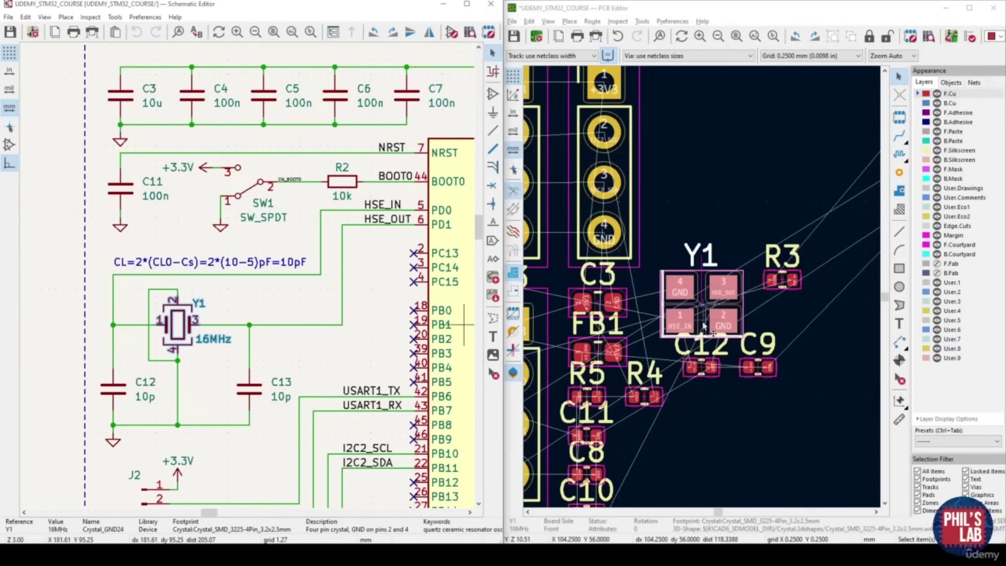
Move crystal Y1 to the left side of U2, level with the HSE_IN and HSE_OUT pads
scroll(703, 289, "down", 4)
scroll(703, 290, "up", 8)
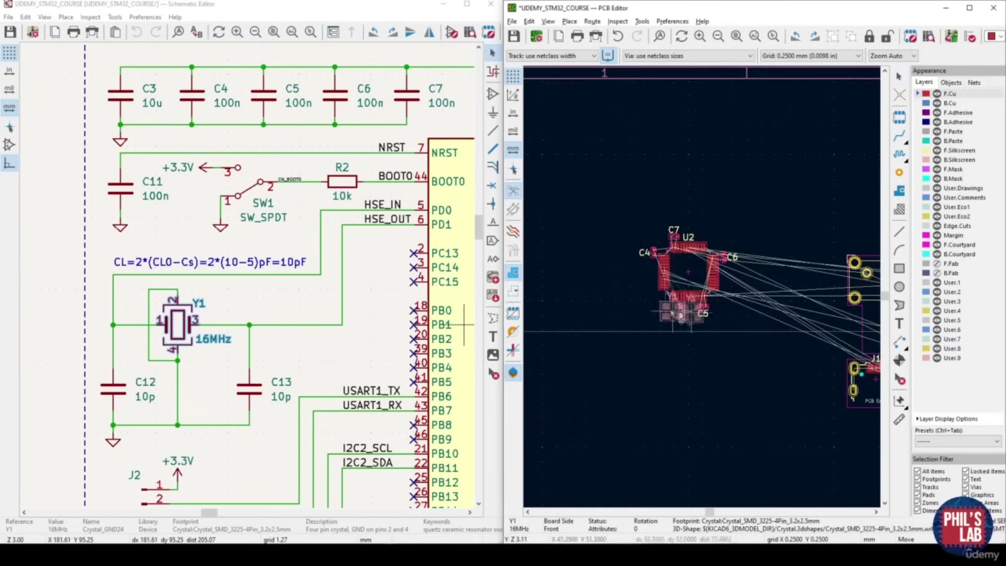
scroll(703, 290, "up", 5)
left_click(732, 268)
scroll(701, 283, "up", 4)
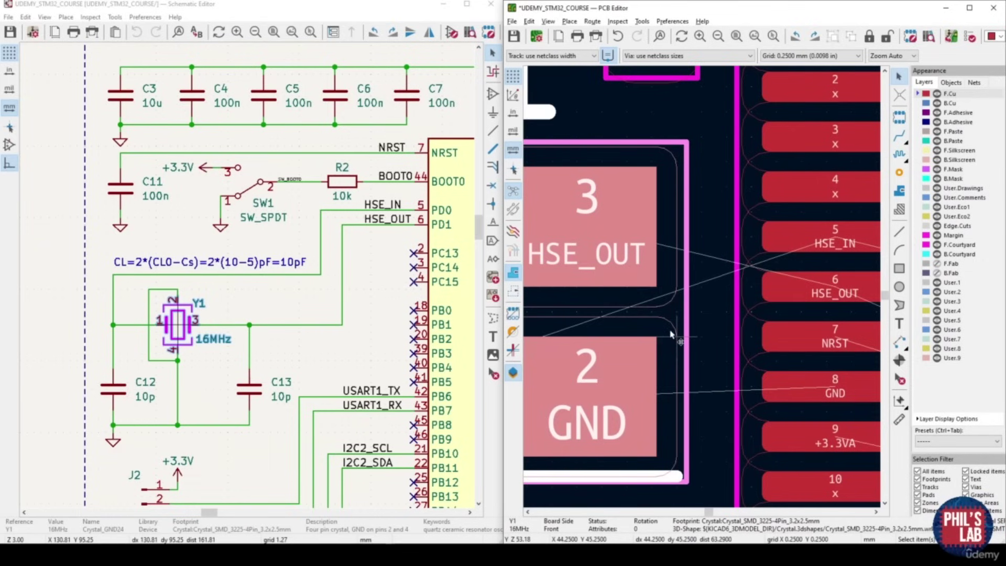
scroll(672, 334, "down", 3)
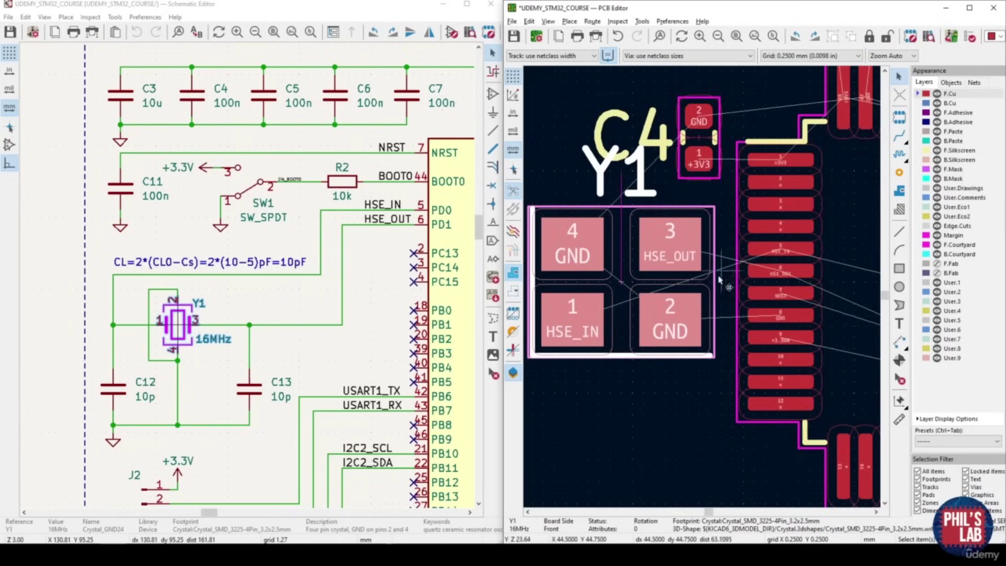
scroll(720, 281, "up", 3)
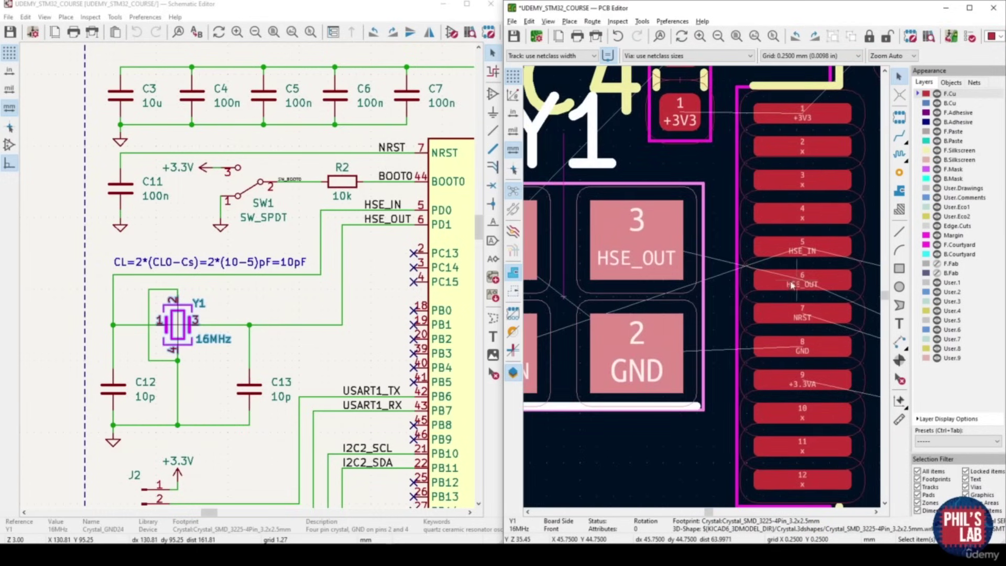
scroll(615, 307, "down", 6)
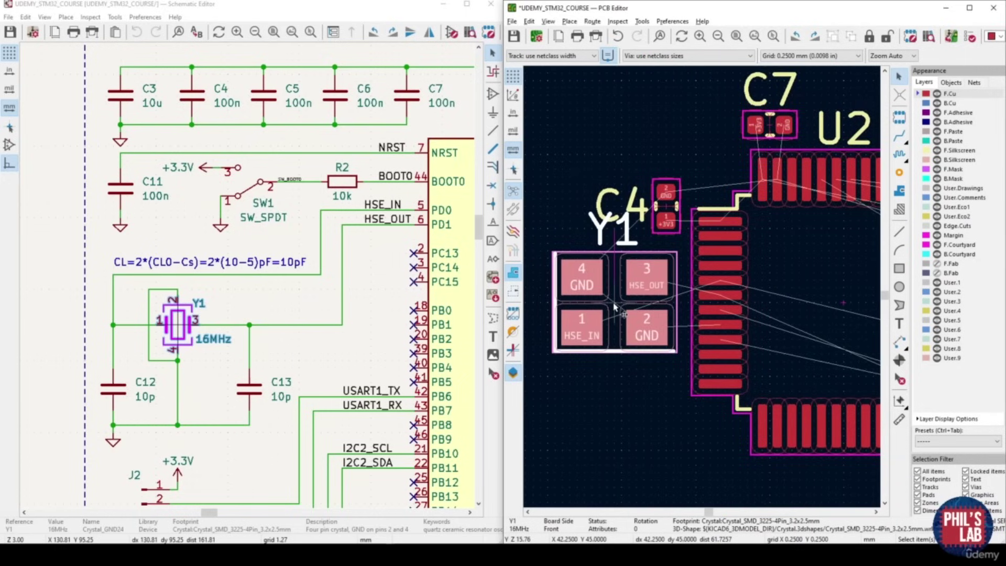
Rotate Y1 to -90° and place it left of U2 with its HSE_OUT pad facing the microcontroller
key("m")
key("r")
key("r")
key("r")
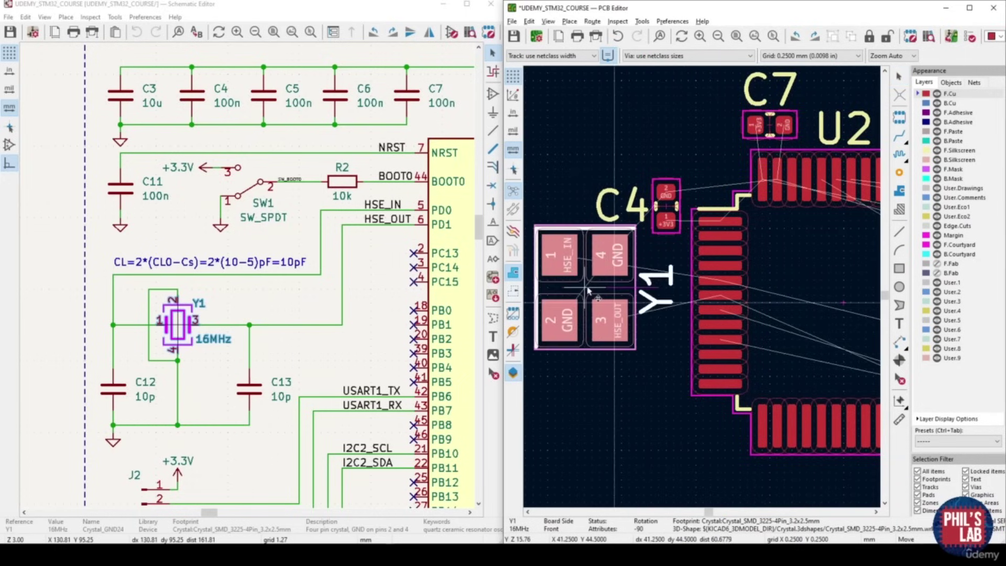
left_click(581, 290)
Move the Y1 reference label to the crystal's left side and turn it horizontal
scroll(618, 290, "up", 3)
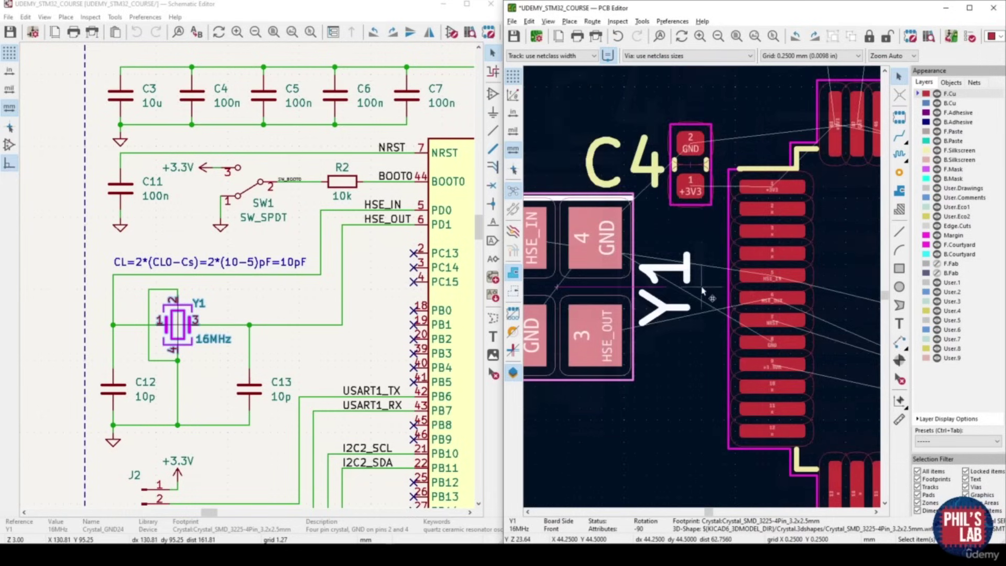
middle_click_drag(702, 290, 720, 291)
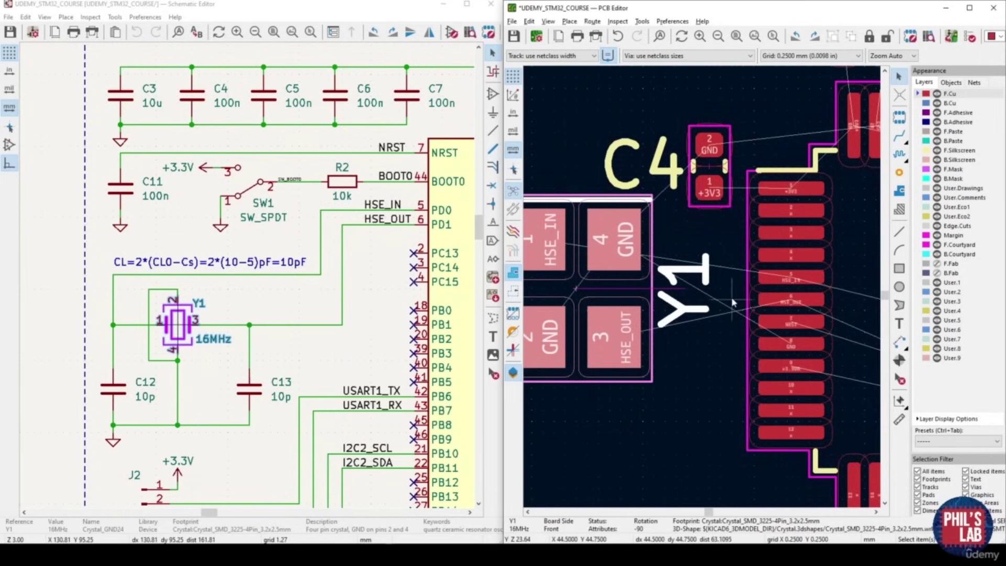
middle_click_drag(733, 303, 764, 299)
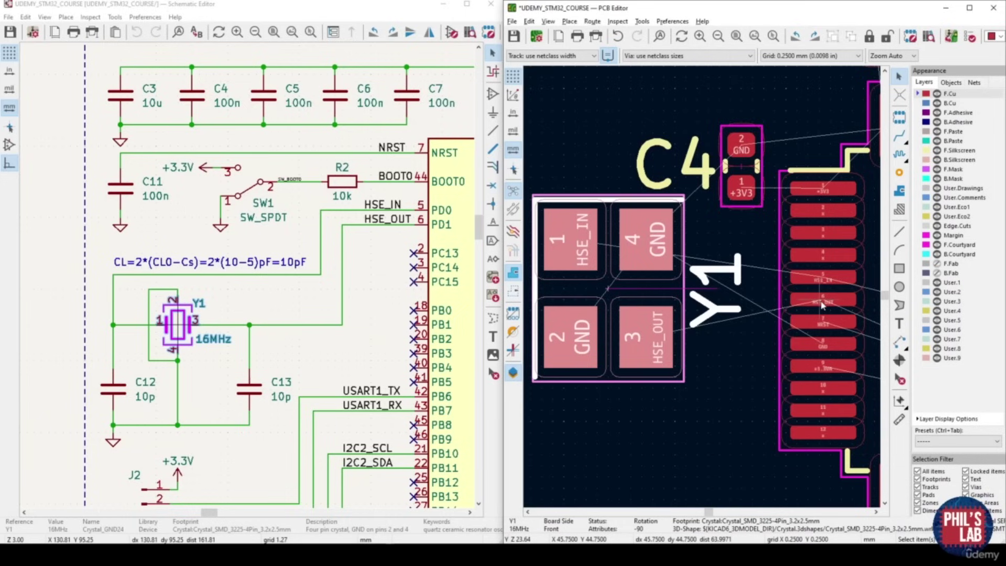
middle_click_drag(666, 338, 714, 339)
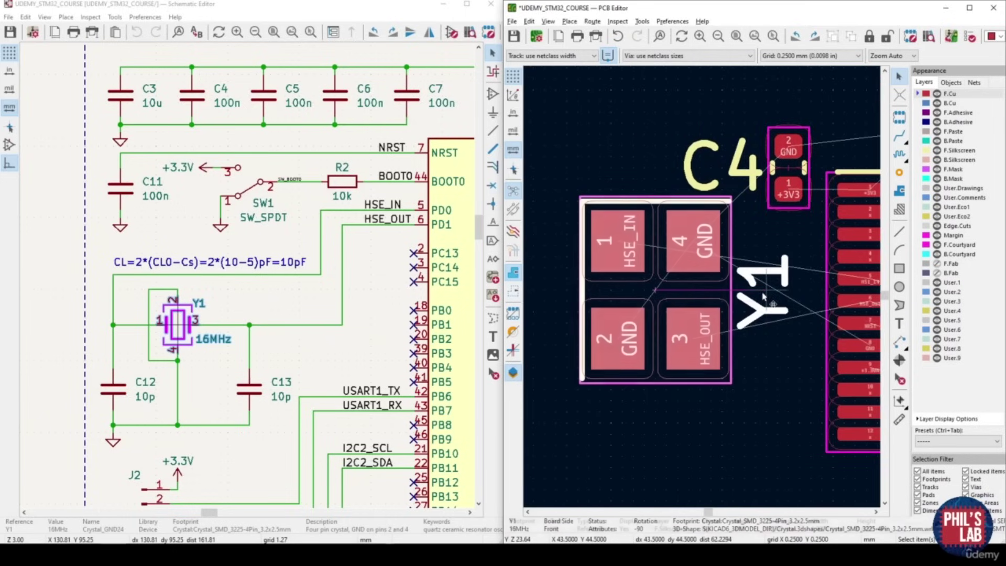
left_click_drag(765, 292, 709, 297)
middle_click_drag(623, 292, 707, 325)
key("r")
left_click(635, 298)
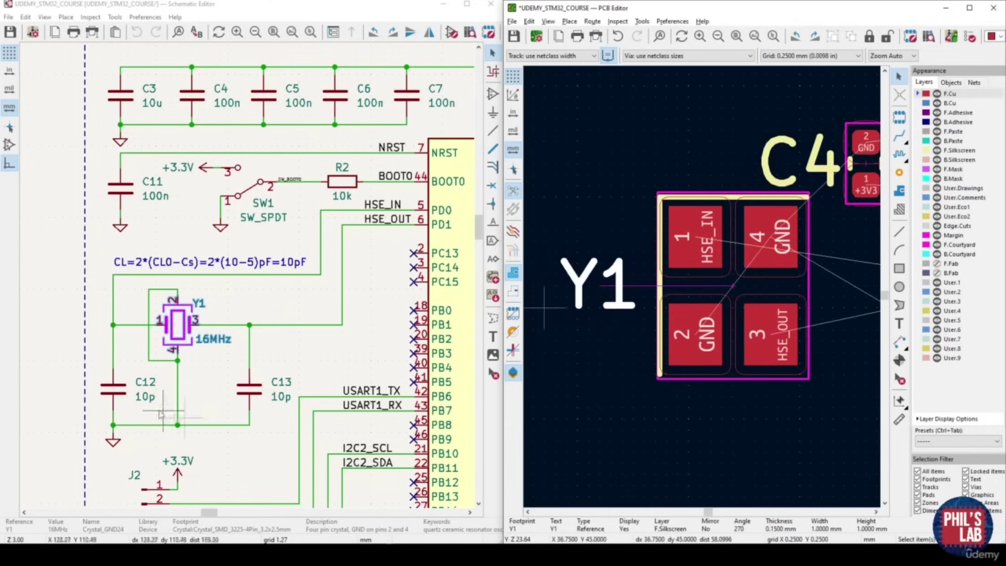
Place load capacitor C12 upright between Y1 and U2, and move its reference label to the side facing U2
left_click(115, 392)
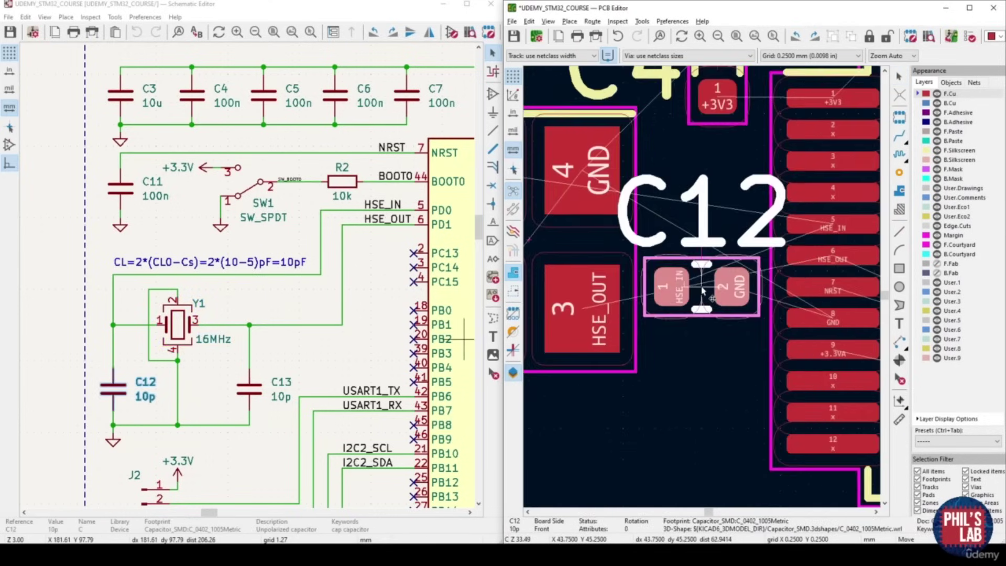
middle_click_drag(702, 288, 756, 309)
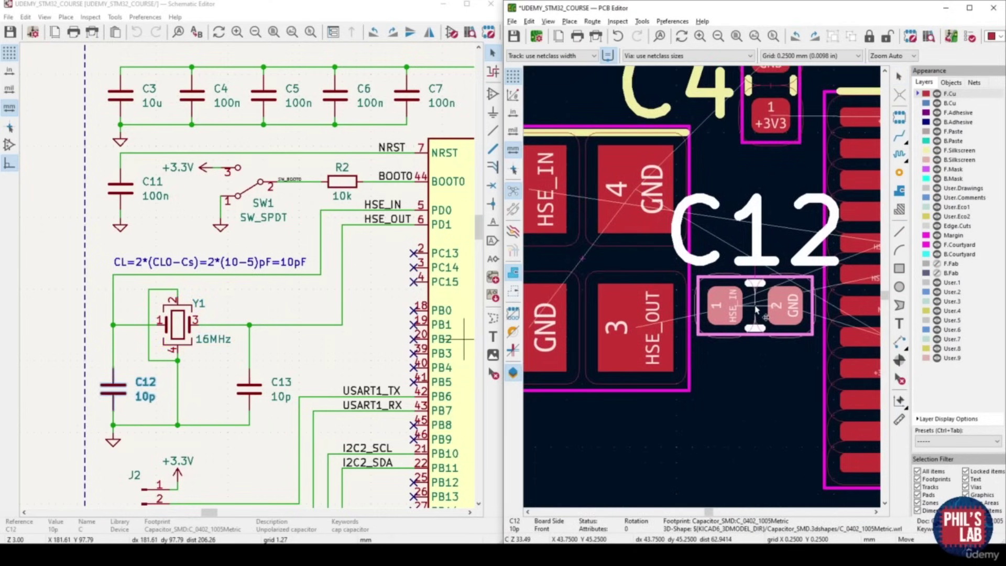
scroll(755, 310, "down", 2)
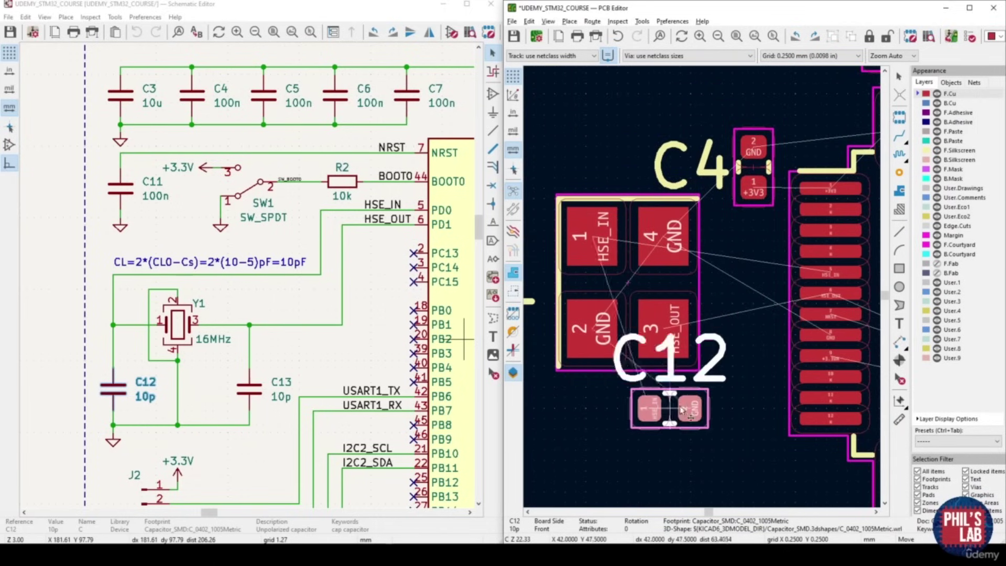
key("r")
scroll(739, 328, "up", 2)
key("r")
key("r")
left_click(706, 287)
left_click(653, 236)
key("m")
left_click(755, 291)
Shift Y1 farther from U2 and move C12 closer to the crystal
scroll(715, 261, "down", 2)
left_click(640, 289)
key("m")
left_click(612, 287)
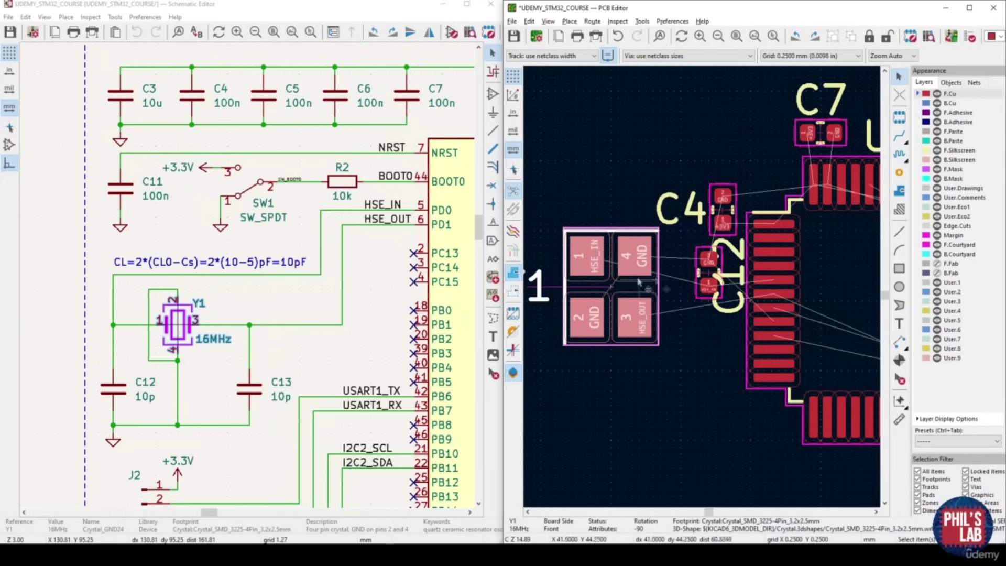
left_click(709, 272)
key("m")
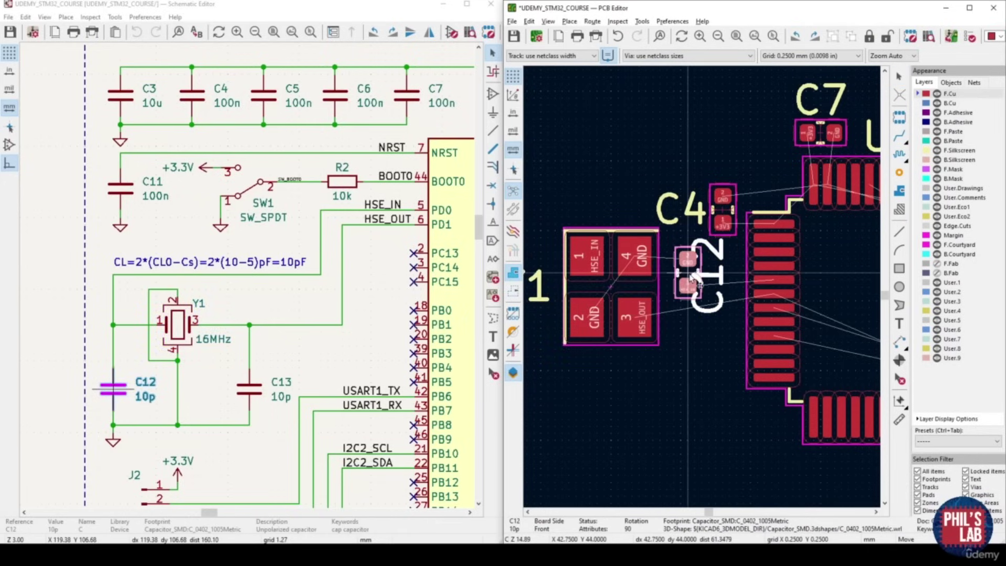
left_click(688, 278)
Reposition the C12 reference label in the gap between the capacitor and U2
scroll(689, 265, "up", 2)
left_click(731, 294)
key("m")
left_click(765, 295)
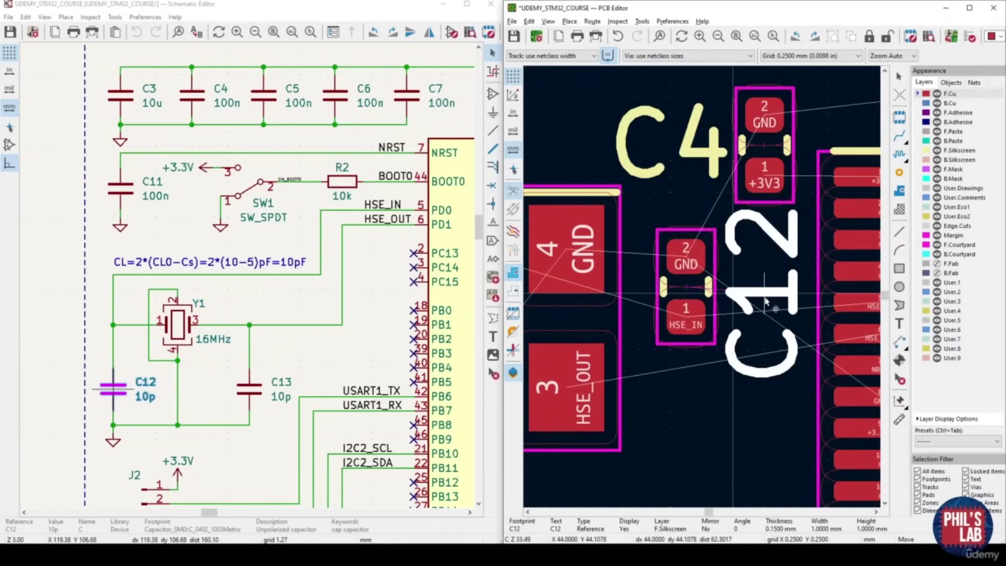
middle_click_drag(770, 303, 760, 304)
scroll(734, 318, "down", 3)
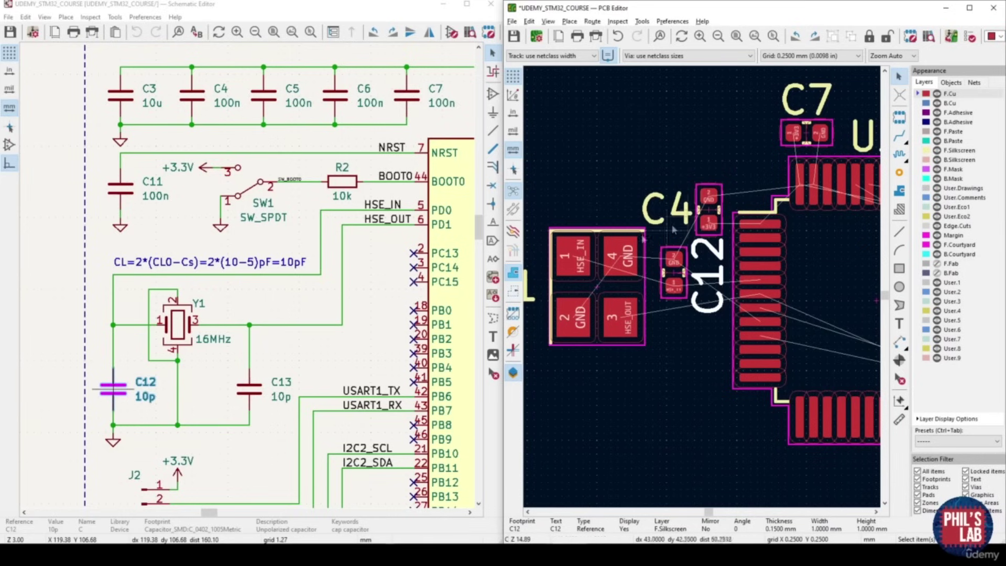
Place load capacitor C13 upright directly below C12, with the C12 label above the crystal and the C13 label below it
left_click(249, 389)
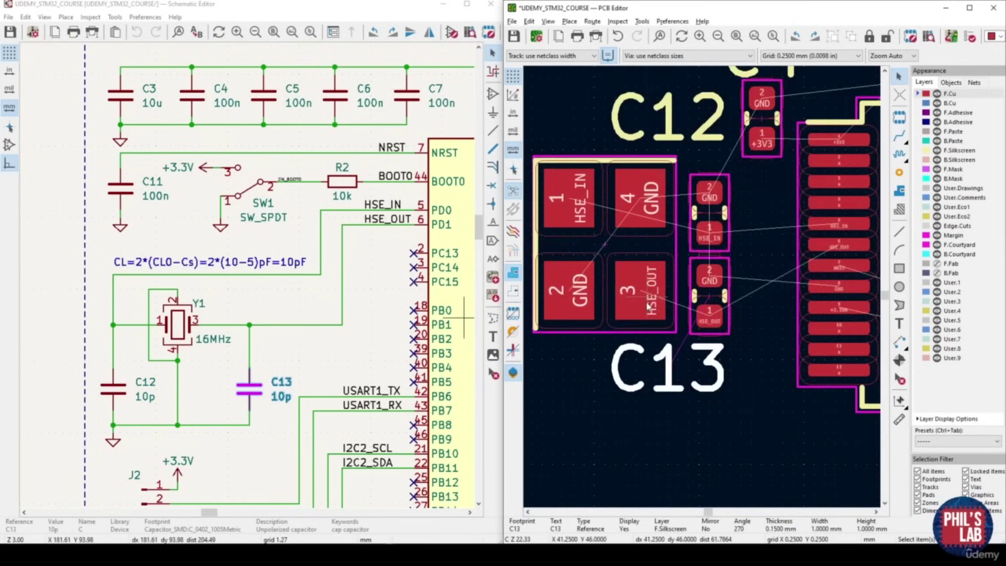
middle_click_drag(648, 306, 663, 309)
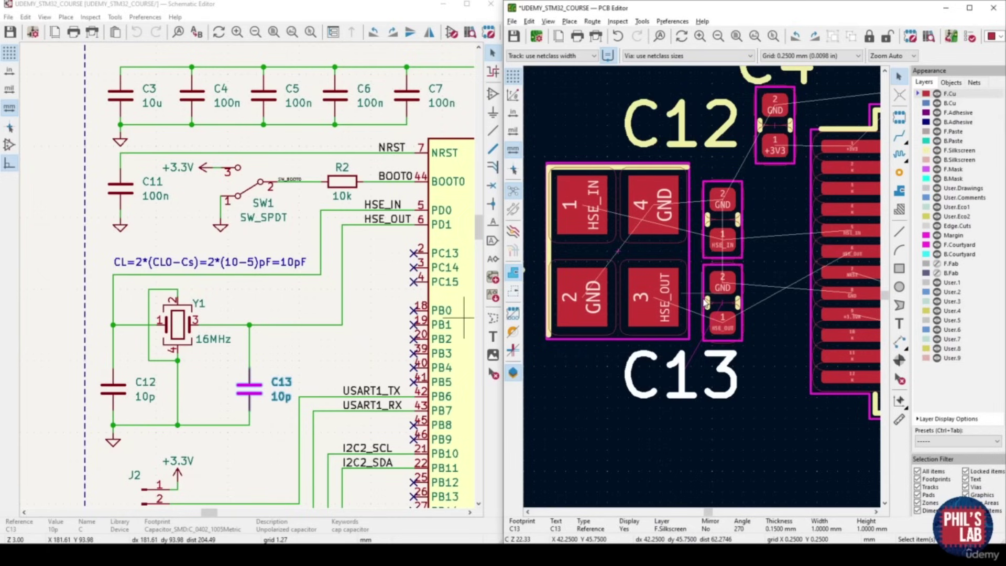
scroll(806, 252, "up", 1)
middle_click_drag(788, 275, 805, 270)
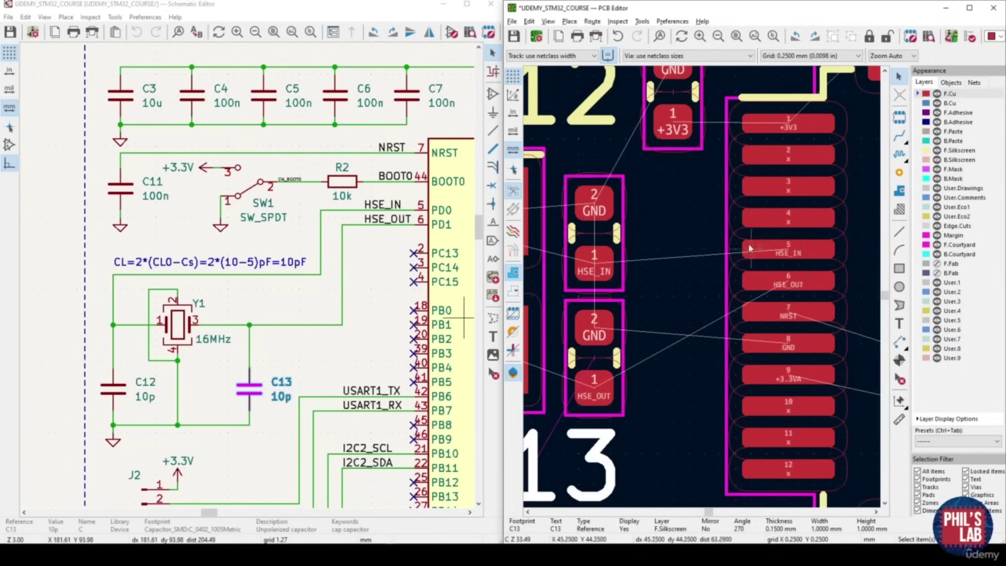
middle_click_drag(594, 271, 550, 247)
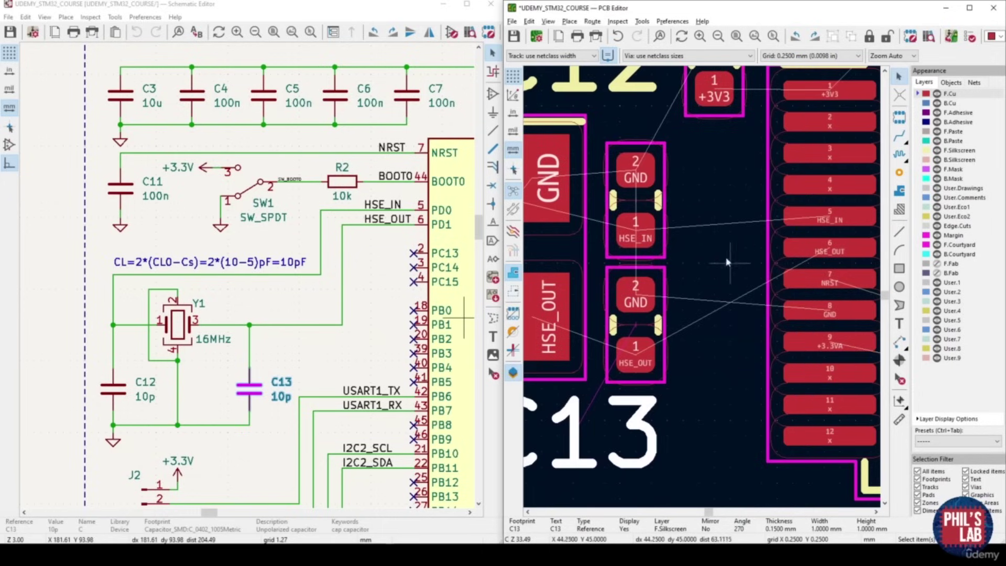
middle_click_drag(661, 362, 725, 341)
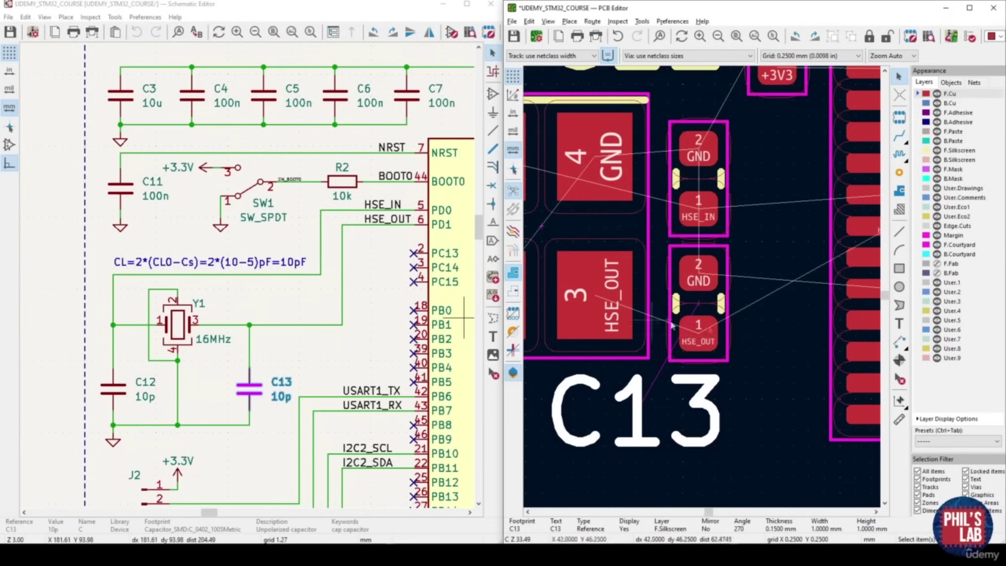
middle_click_drag(750, 332, 650, 332)
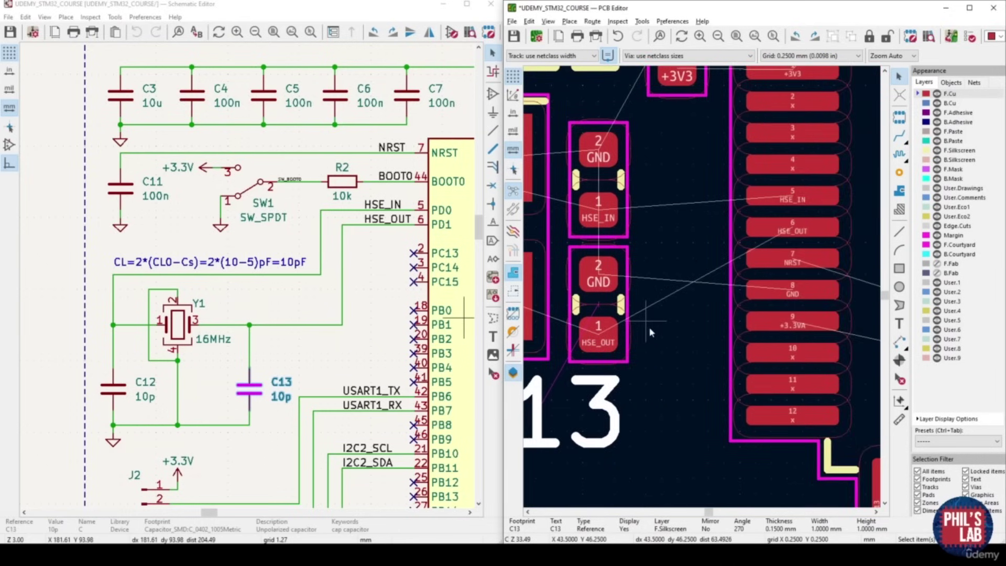
Pick the 10n capacitor C8 from the VDDA filtering circuit and place it upright between C13 and U2's +3.3VA pad
middle_click_drag(454, 219, 379, 235)
middle_click_drag(422, 209, 202, 276)
middle_click_drag(312, 202, 215, 255)
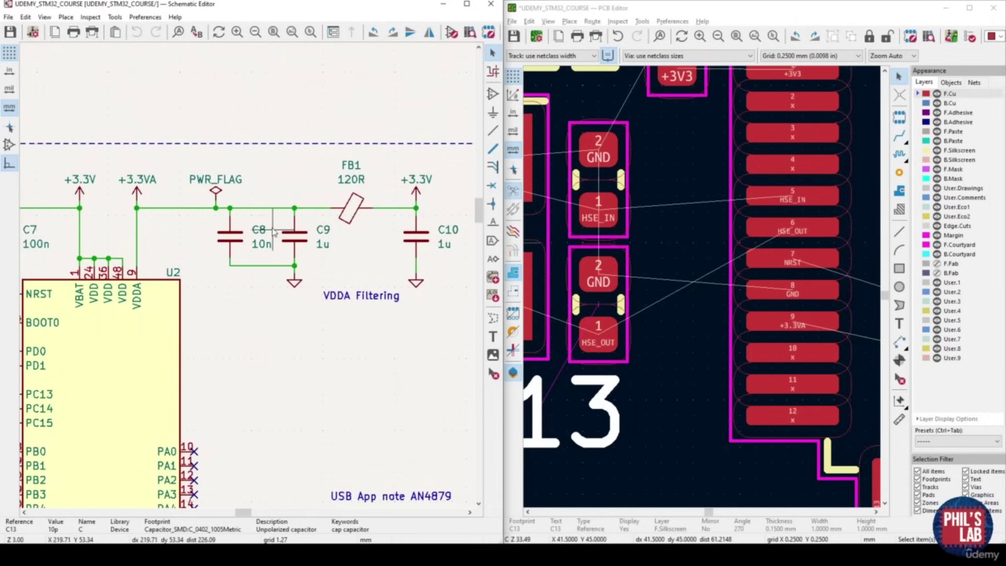
left_click(230, 241)
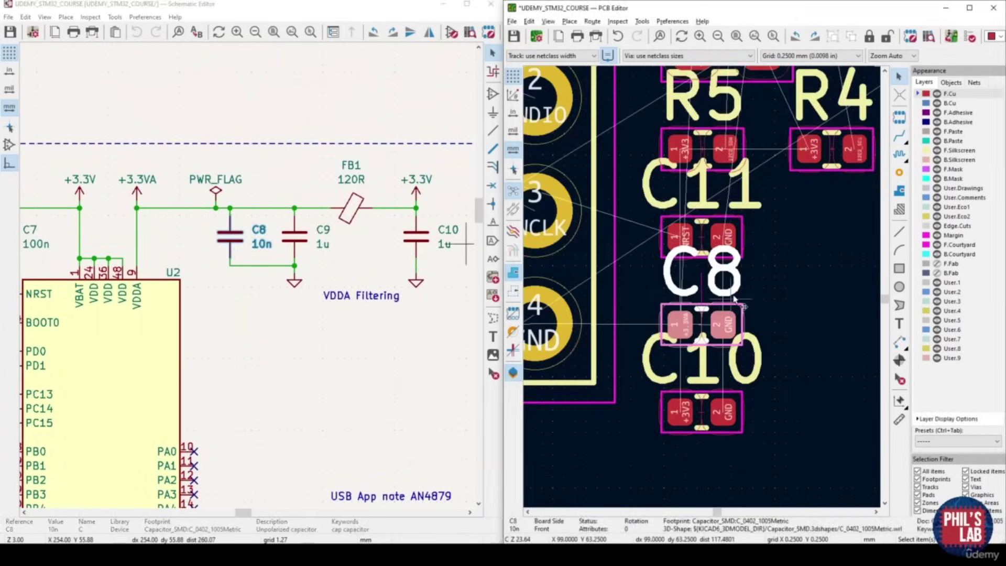
key("m")
key("r")
left_click(667, 288)
middle_click_drag(657, 282, 715, 294)
left_click(658, 286)
key("m")
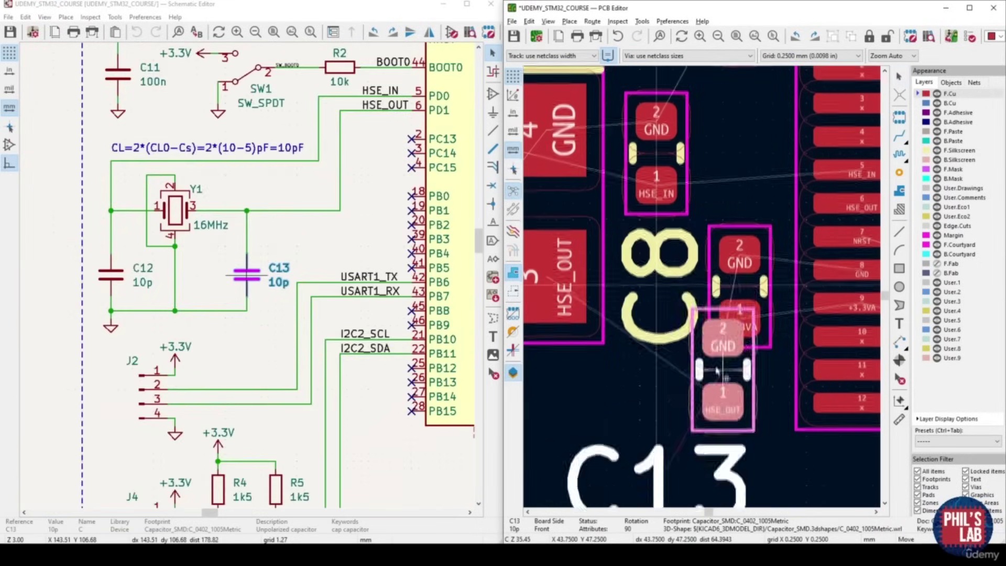
middle_click_drag(722, 370, 704, 307)
key("Escape")
Rotate the C8 reference label to horizontal and place it below the capacitor
left_click(644, 229)
key("m")
key("r")
left_click(723, 337)
Select Y1, C12 and C13 together and shift them slightly left, away from C8 and U2
middle_click_drag(739, 336, 686, 373)
middle_click_drag(722, 231, 873, 339)
scroll(390, 324, "down", 2)
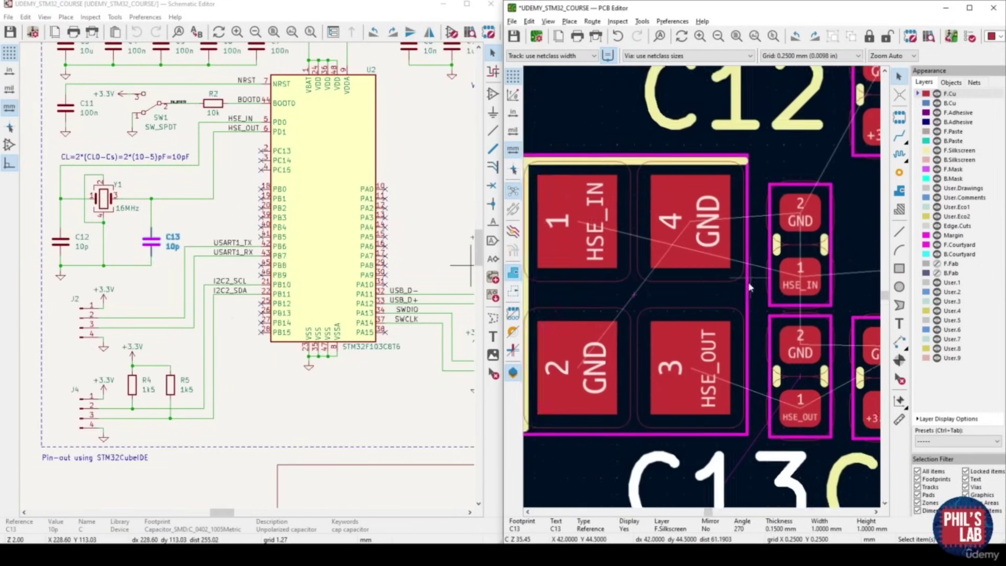
left_click(682, 289)
left_click(802, 238, "shift")
left_click(800, 370, "shift")
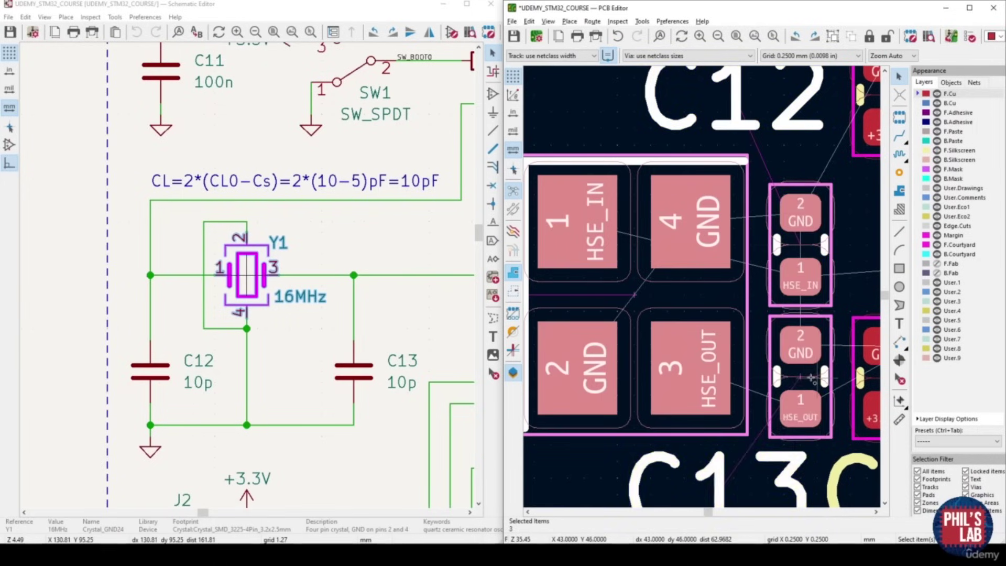
scroll(800, 369, "down", 3)
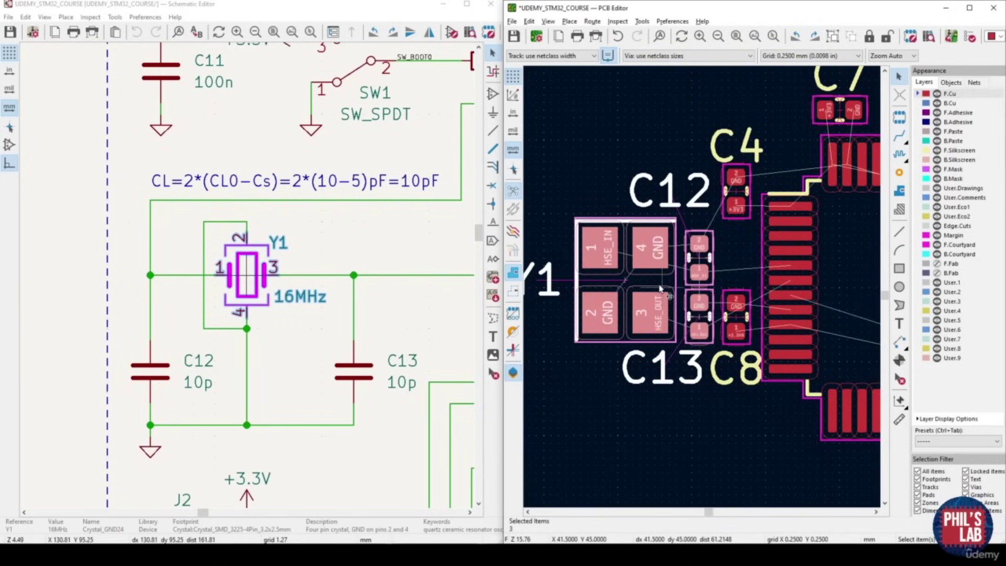
left_click_drag(654, 287, 632, 287)
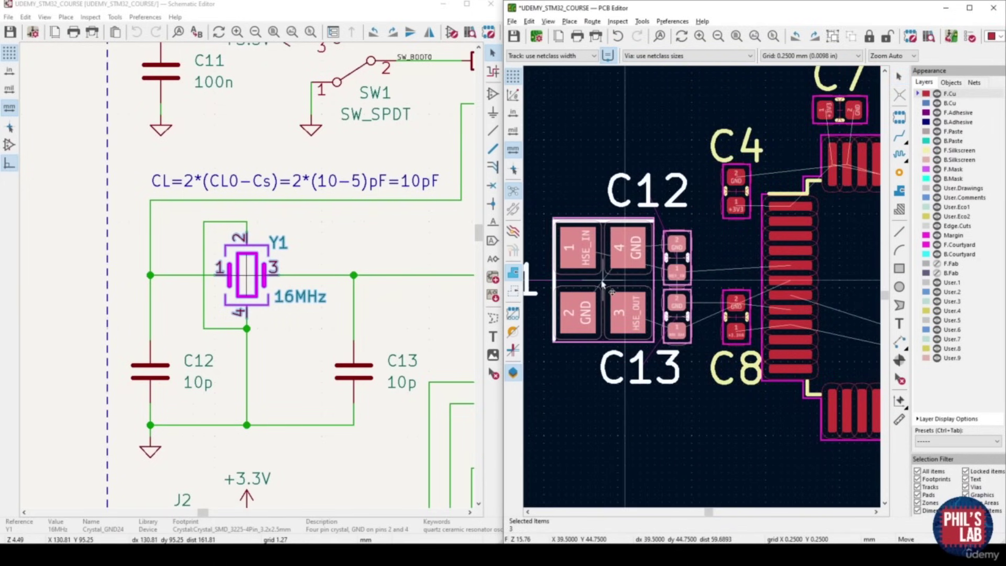
left_click(698, 357)
Check the spacing around C8 and C4, and bring the VDDA filtering circuit with C9 and FB1 into view
scroll(698, 356, "up", 2)
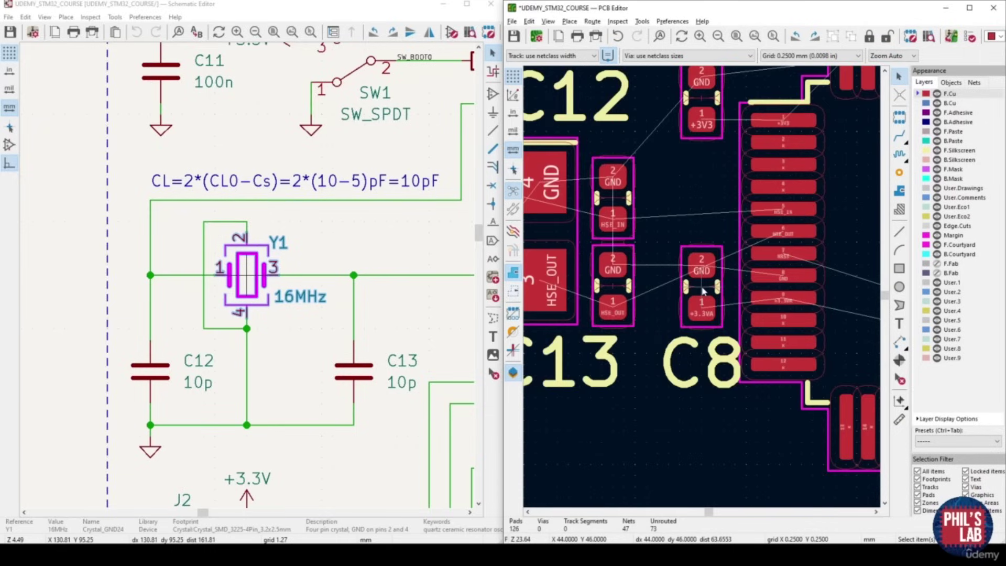
scroll(702, 292, "down", 3)
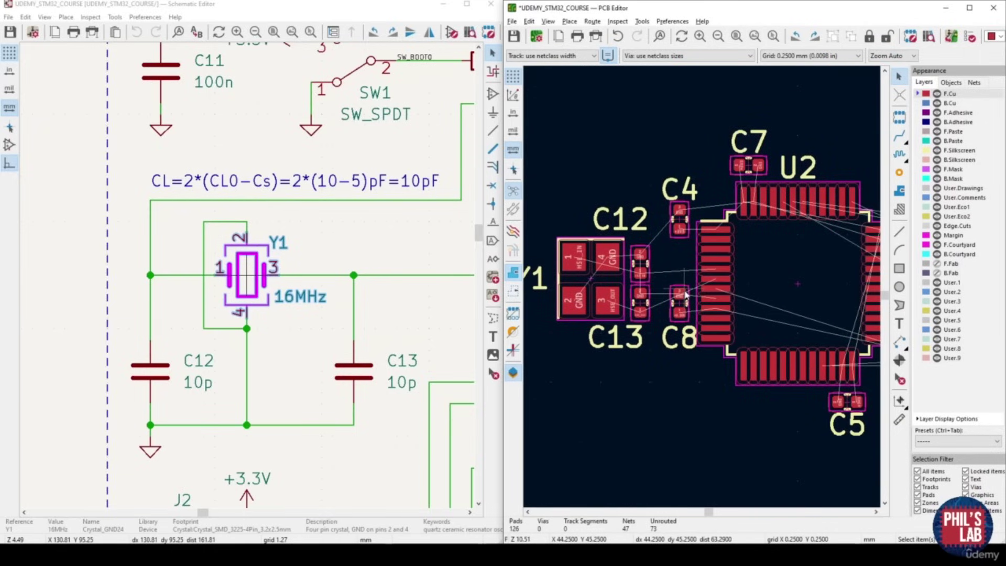
scroll(656, 272, "up", 1)
left_click(680, 190)
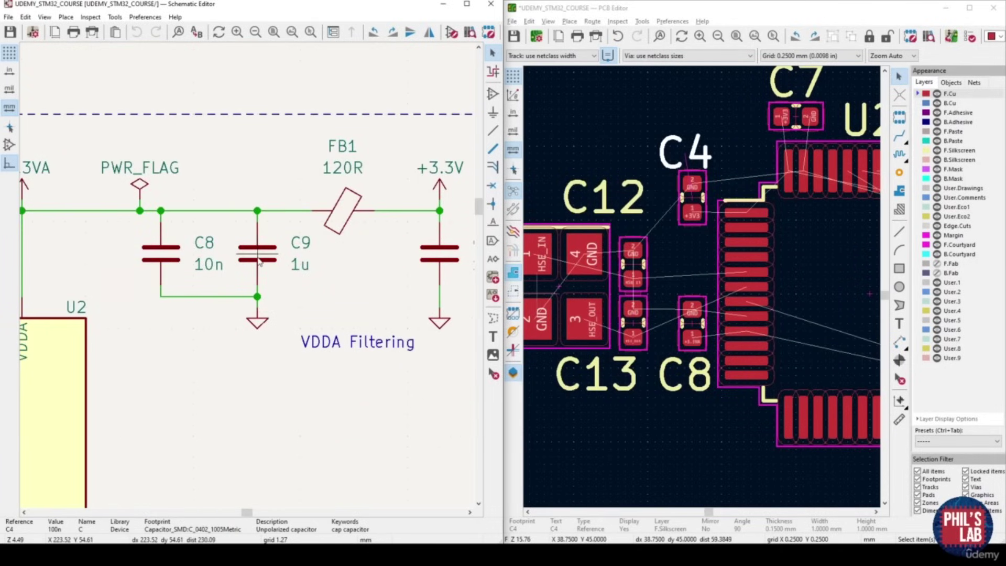
scroll(332, 262, "right", 1)
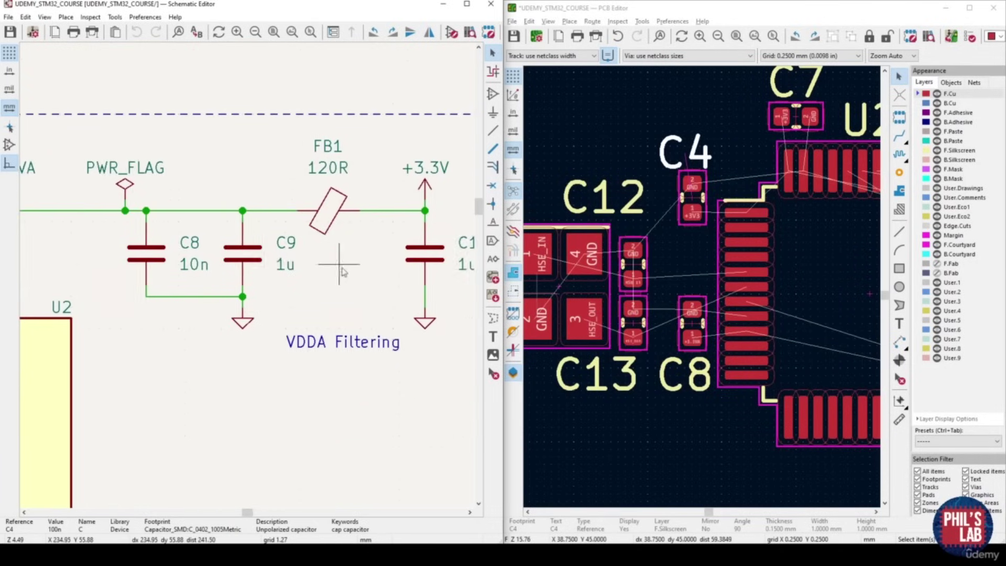
Pick the 1u capacitor C9 from the VDDA filtering circuit, place it horizontally below C8 and move its reference label beside it
left_click(256, 262)
scroll(652, 272, "up", 2)
key("m")
scroll(652, 272, "up", 6)
key("r")
key("r")
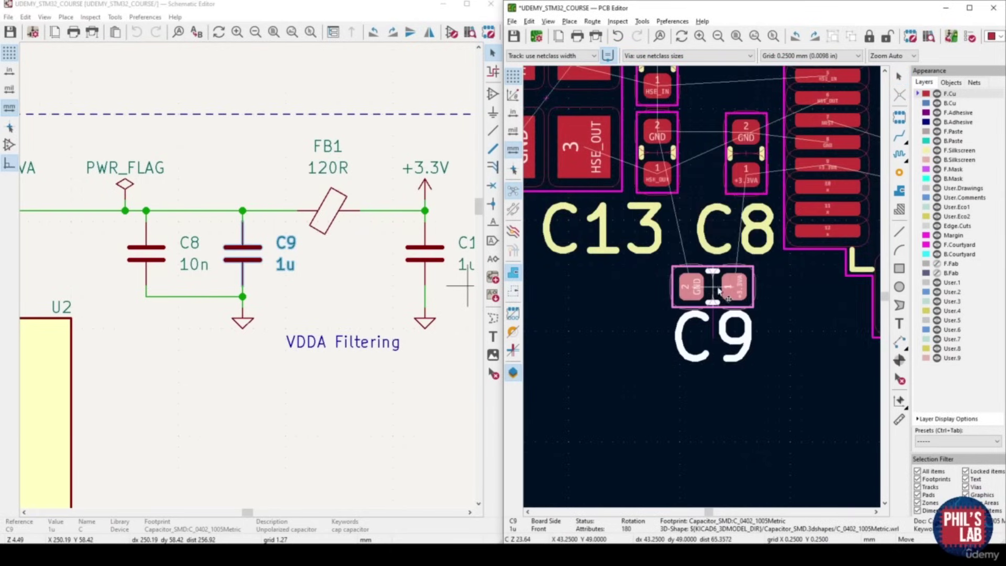
left_click(724, 292)
left_click_drag(725, 336, 813, 286)
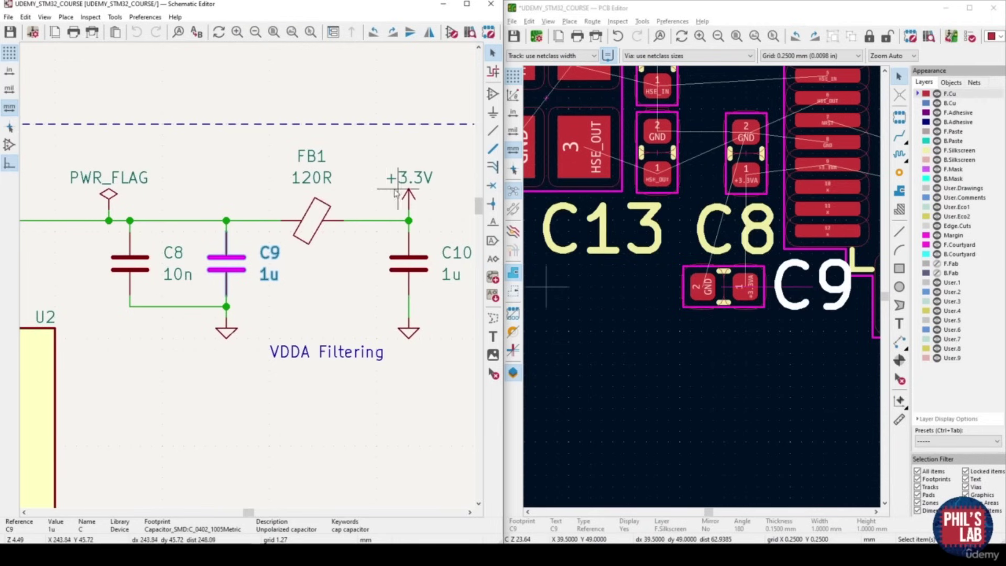
Pick ferrite bead FB1 from the VDDA filtering circuit and place it upright beside C9, with its +3.3VA pad next to C9's +3.3VA pad
middle_click_drag(400, 190, 392, 199)
middle_click_drag(407, 264, 386, 273)
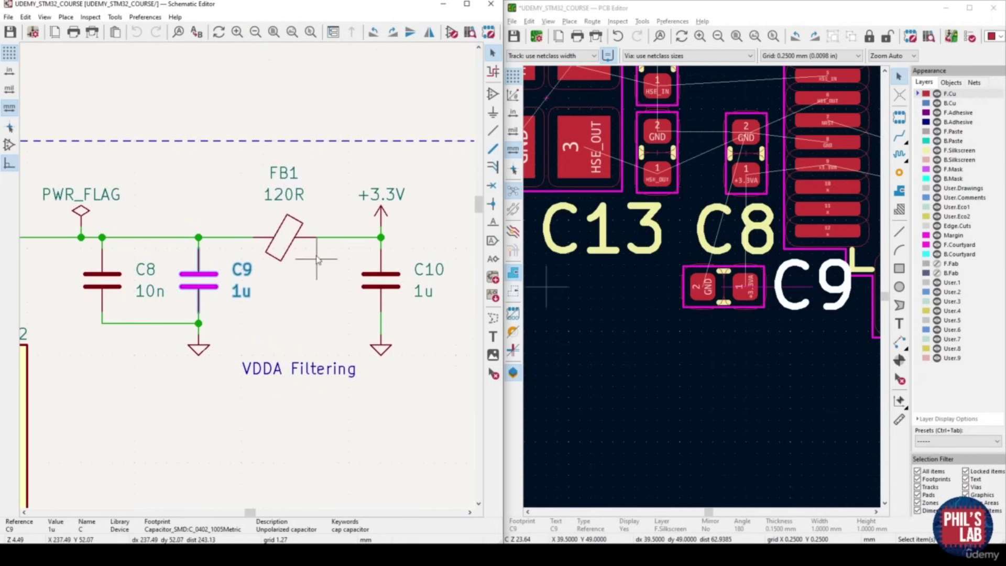
left_click(293, 238)
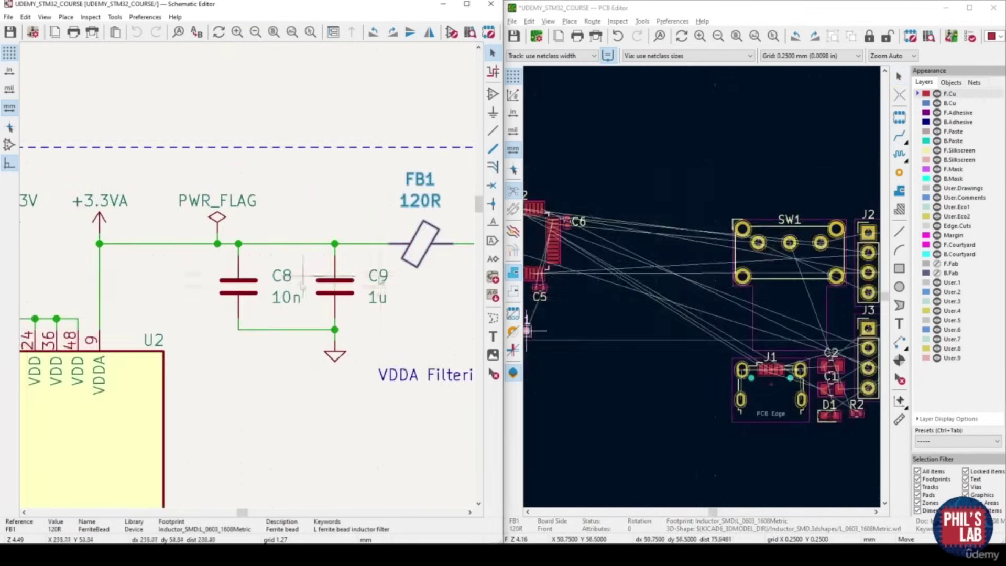
scroll(526, 330, "up", 8)
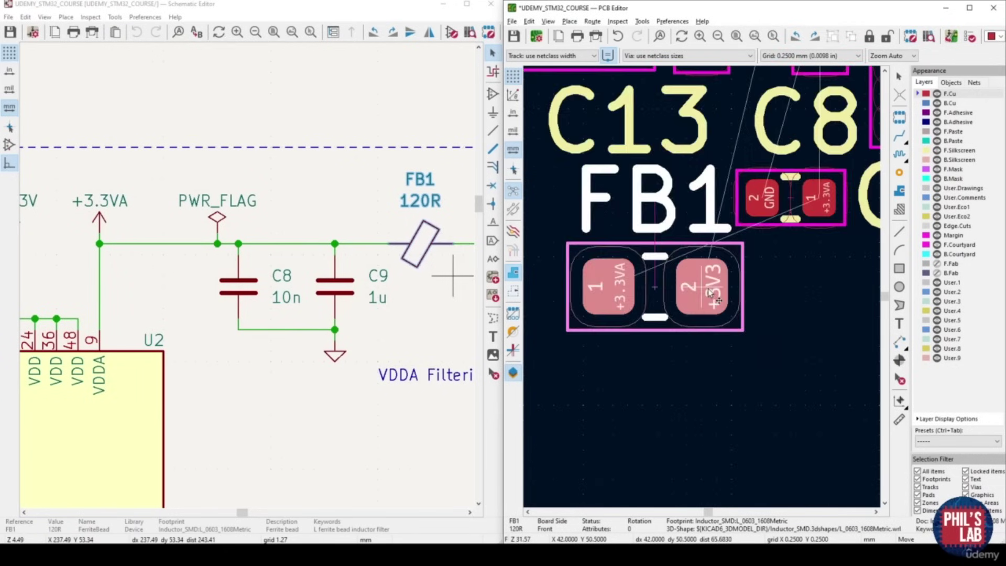
key("r")
key("r")
scroll(726, 283, "down", 2)
key("r")
left_click(726, 269)
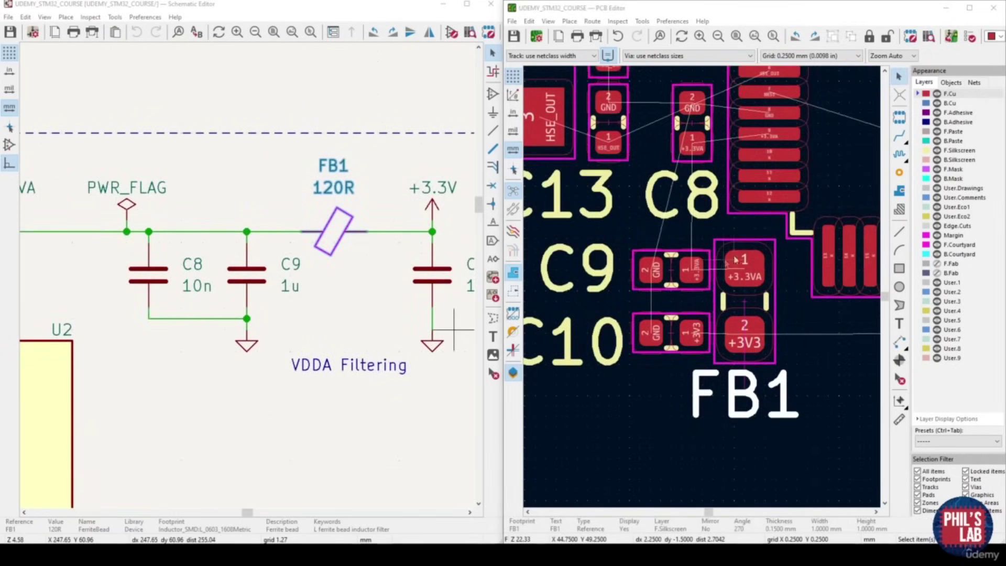
Compare the placement of C8, C9, C10 and FB1 with the VDDA filtering circuit in the schematic
scroll(726, 265, "up", 2)
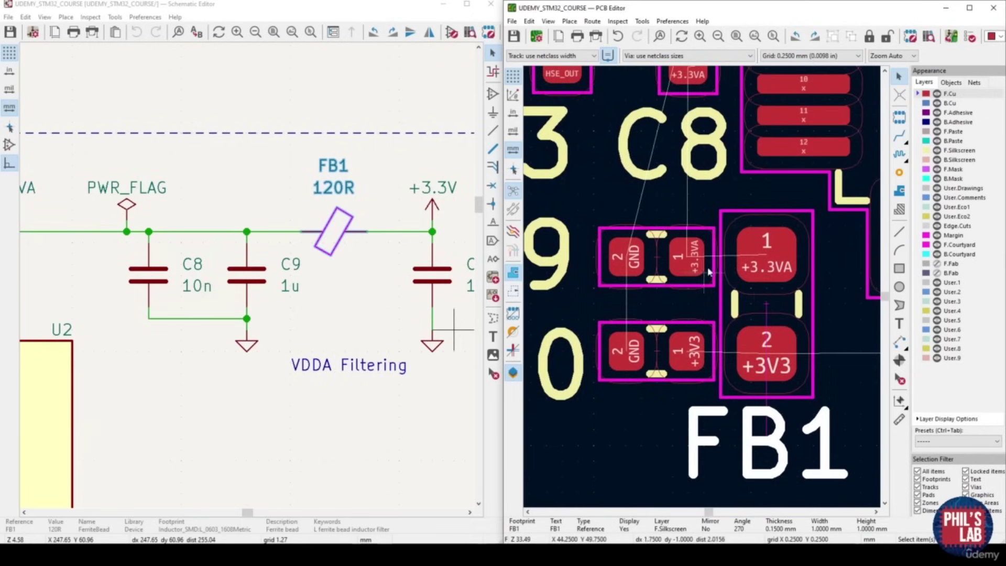
scroll(382, 269, "right", 2, "ctrl")
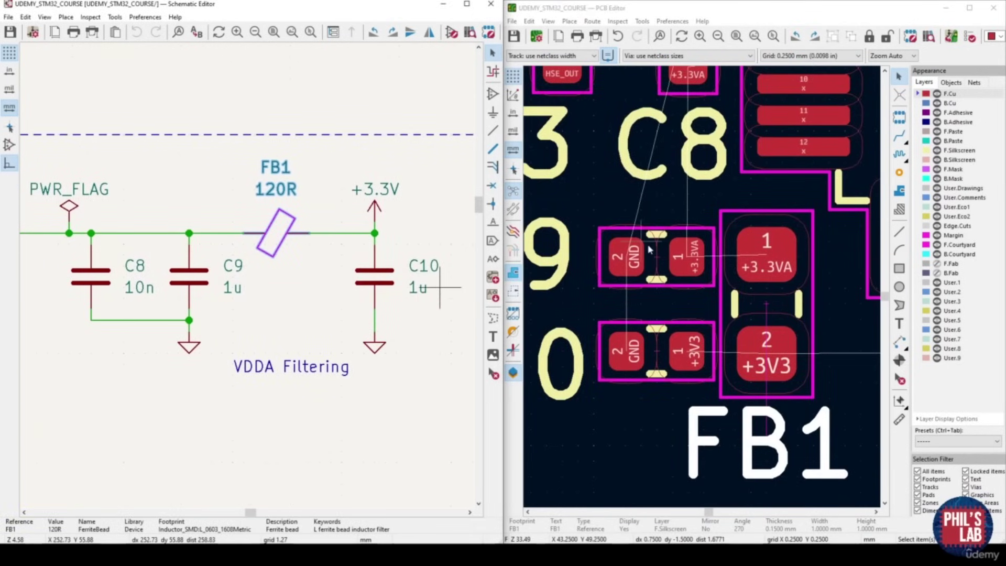
middle_click_drag(650, 250, 692, 275)
middle_click_drag(145, 255, 336, 259)
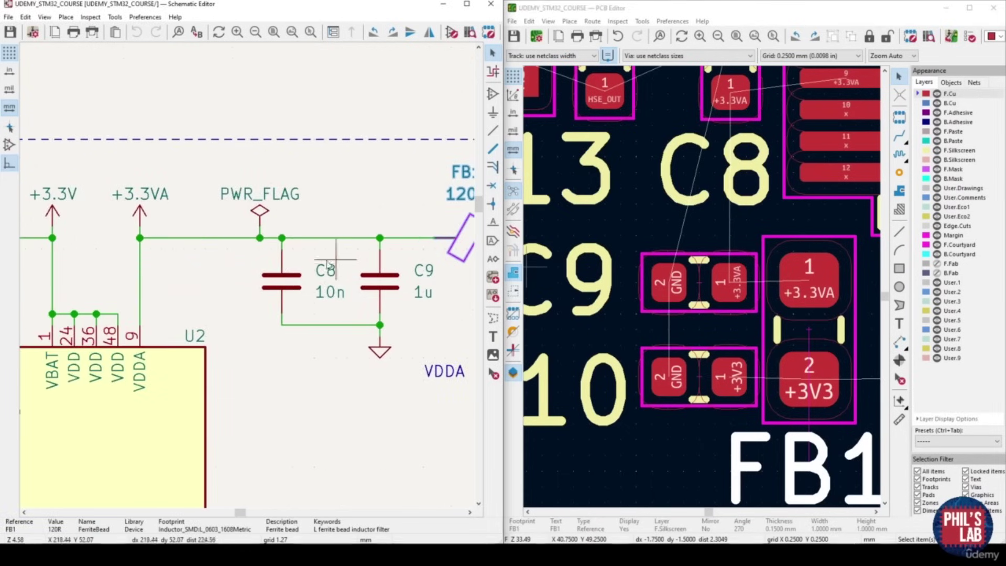
middle_click_drag(772, 202, 724, 344)
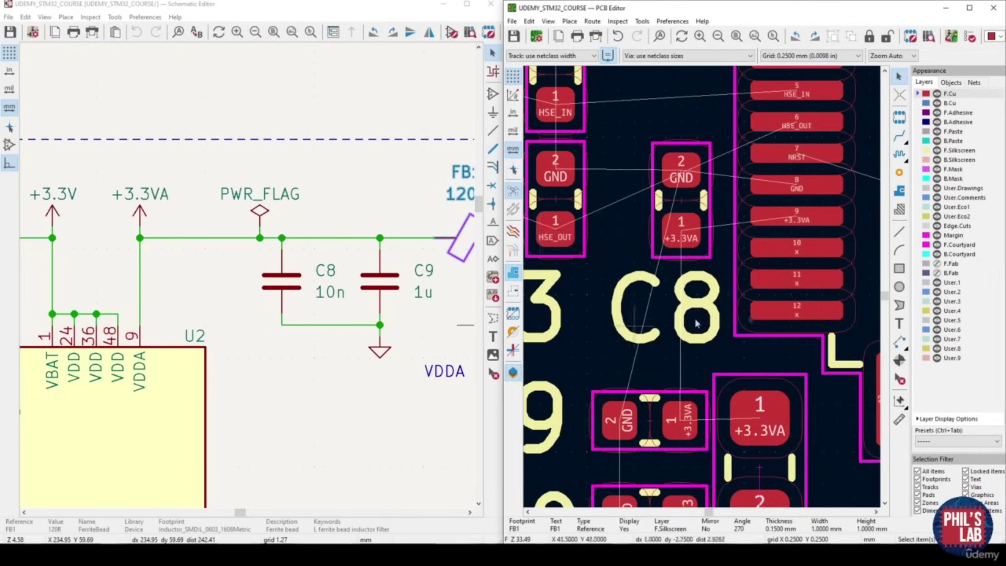
scroll(697, 323, "down", 5)
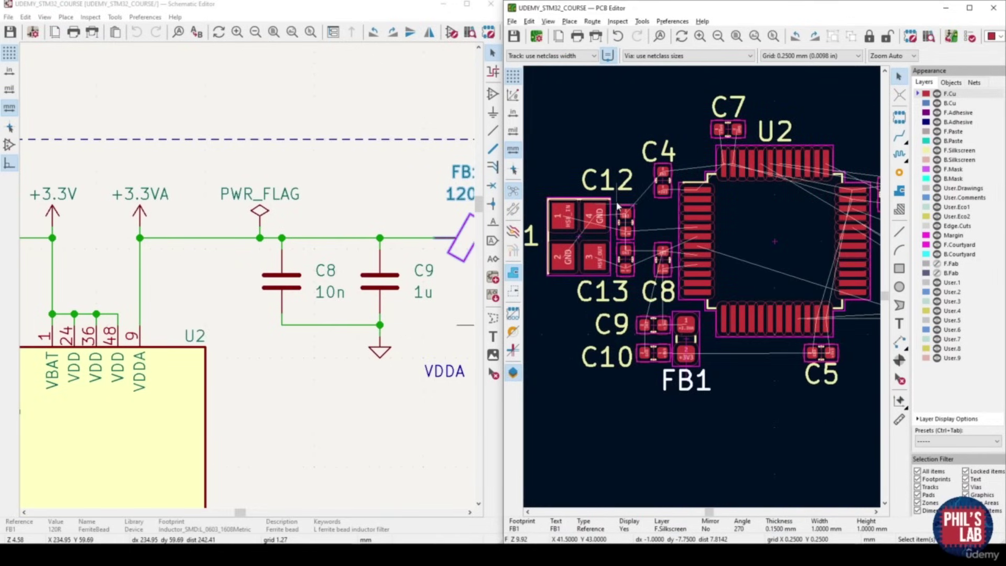
Open the board in the 3D viewer and inspect the parts placed around U2
key("alt+3")
scroll(495, 285, "up", 5)
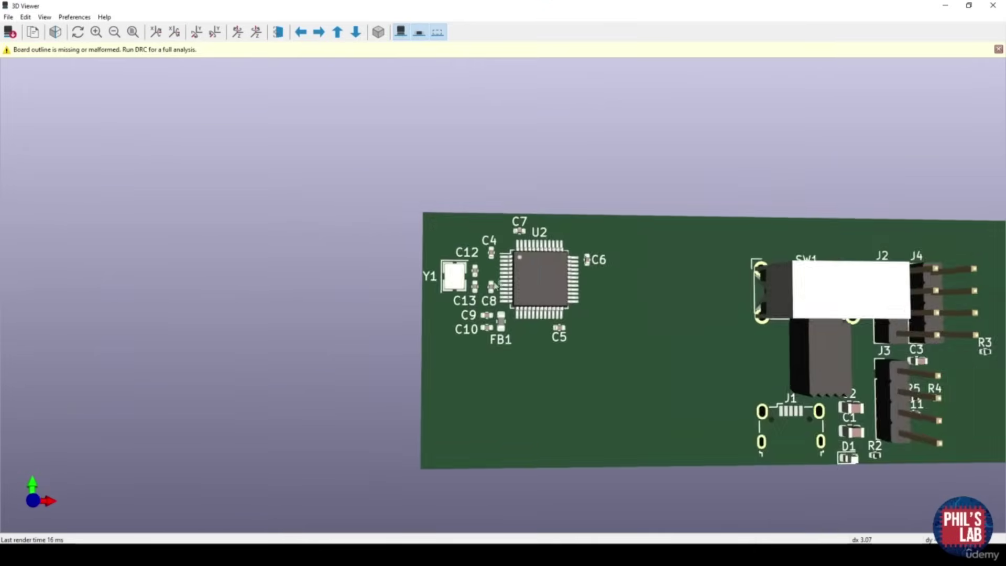
scroll(495, 286, "up", 3)
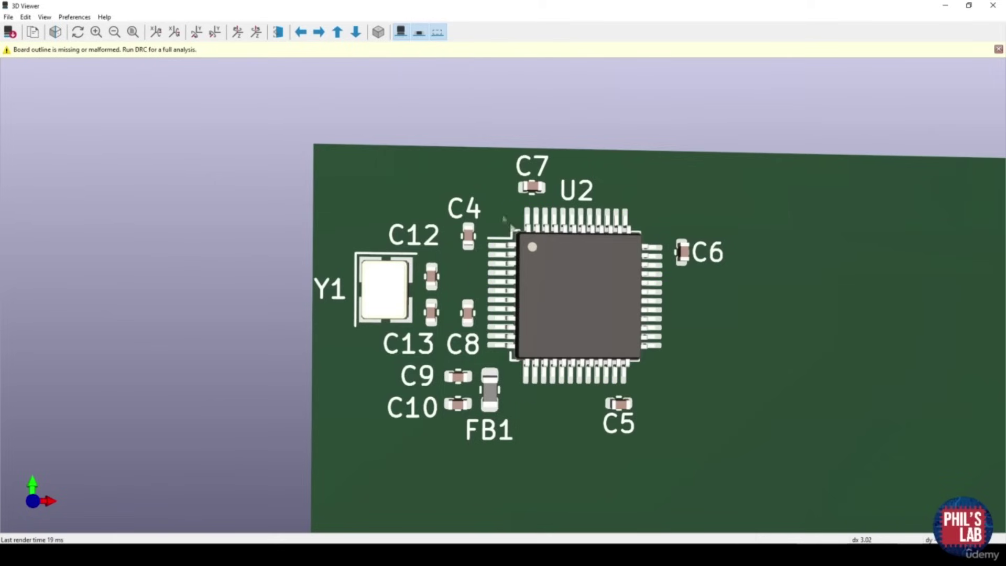
left_click_drag(524, 246, 479, 265)
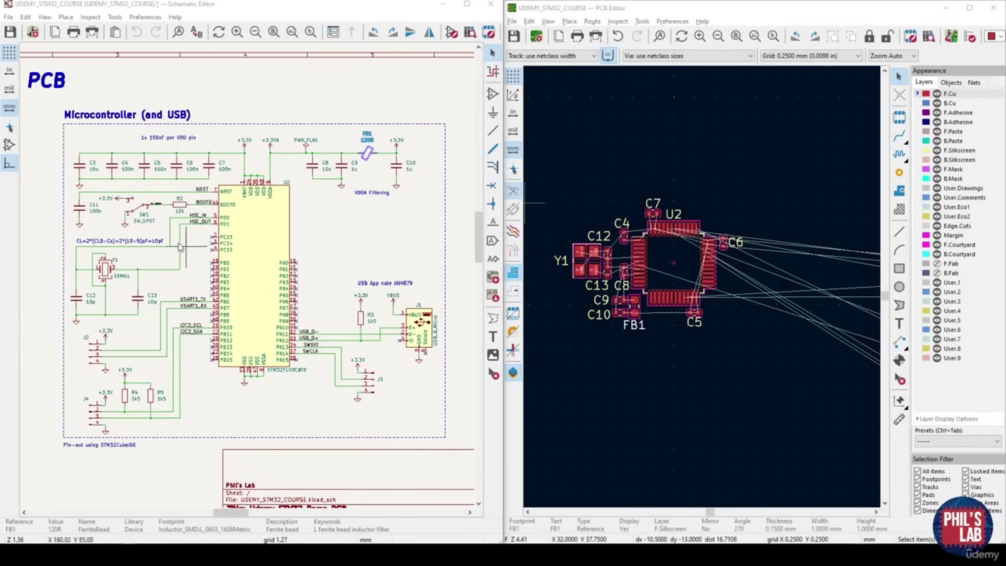
Review the microcontroller's remaining connections in the schematic, including the headers, SWD lines and USB connector
middle_click_drag(199, 300, 199, 303)
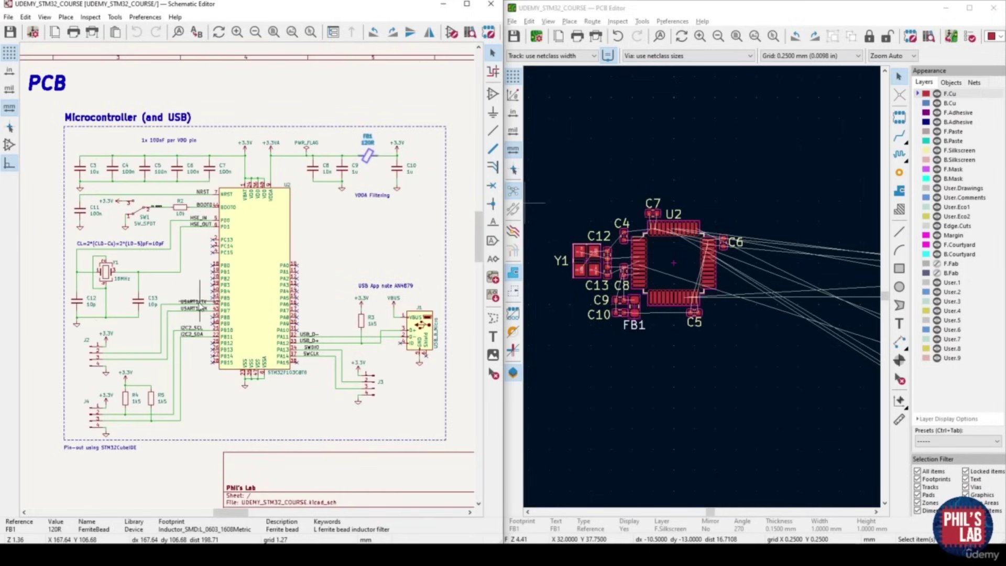
scroll(220, 289, "up", 2)
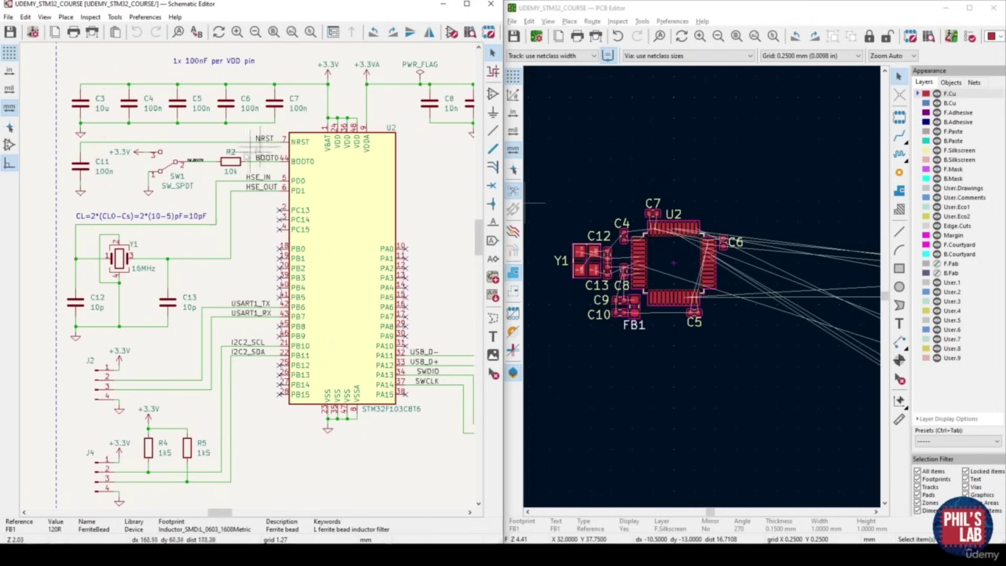
middle_click_drag(344, 382, 175, 331)
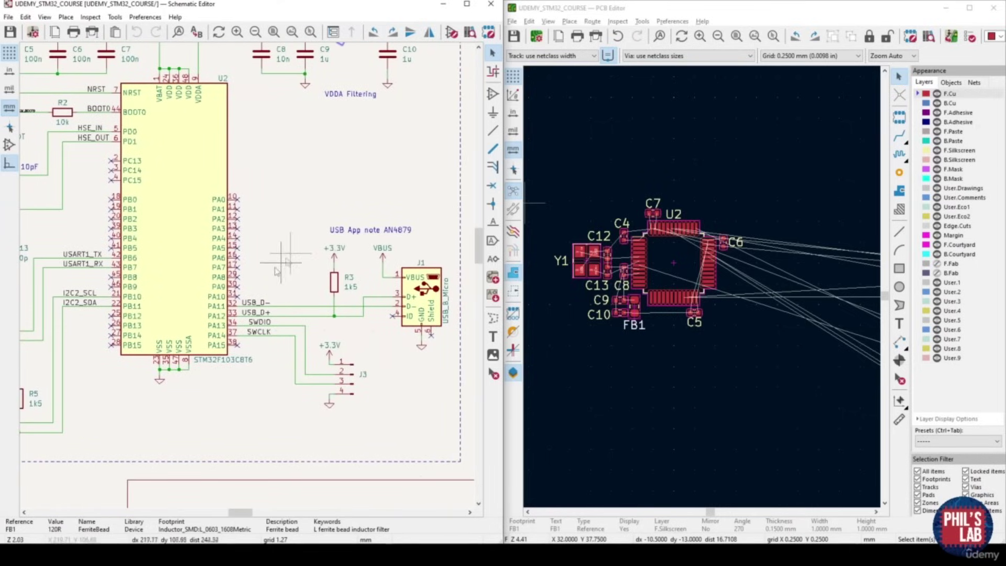
middle_click_drag(249, 397, 287, 397)
middle_click_drag(233, 332, 337, 344)
middle_click_drag(286, 312, 156, 324)
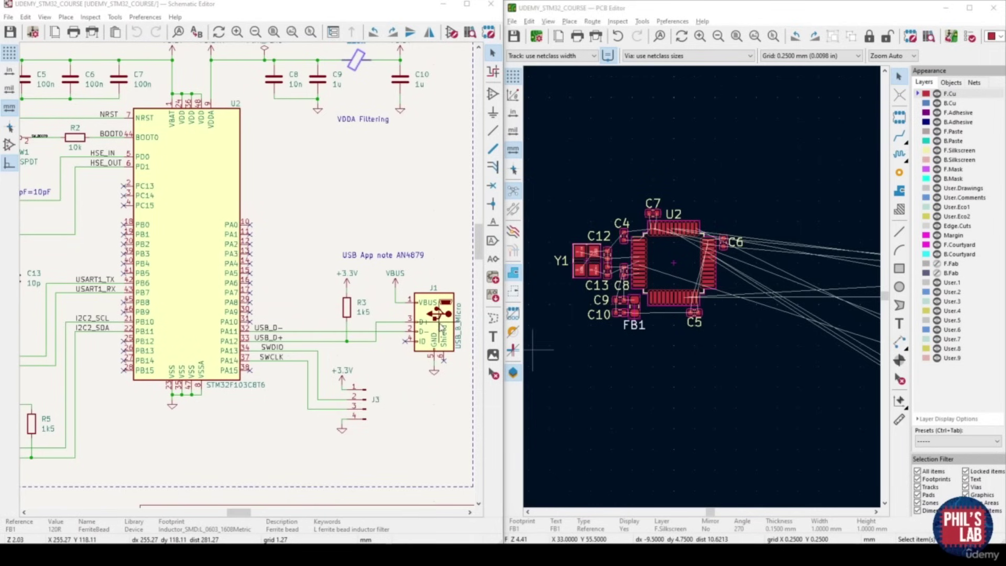
Pick the USB connector J1 from the schematic, rotate it 90° and place it beside C6 with its pads facing U2
left_click(436, 314)
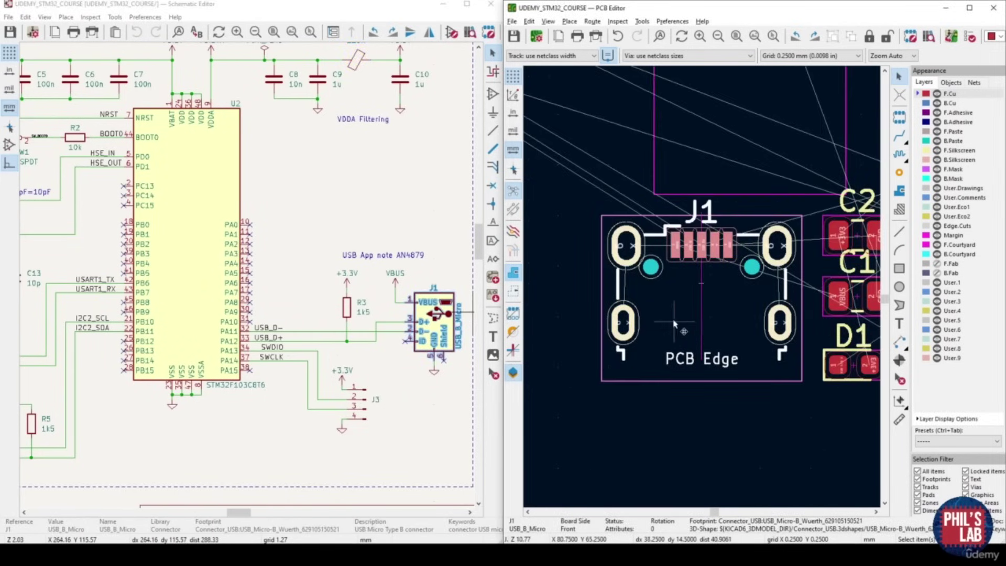
key("m")
scroll(702, 306, "down", 5)
scroll(710, 335, "up", 2)
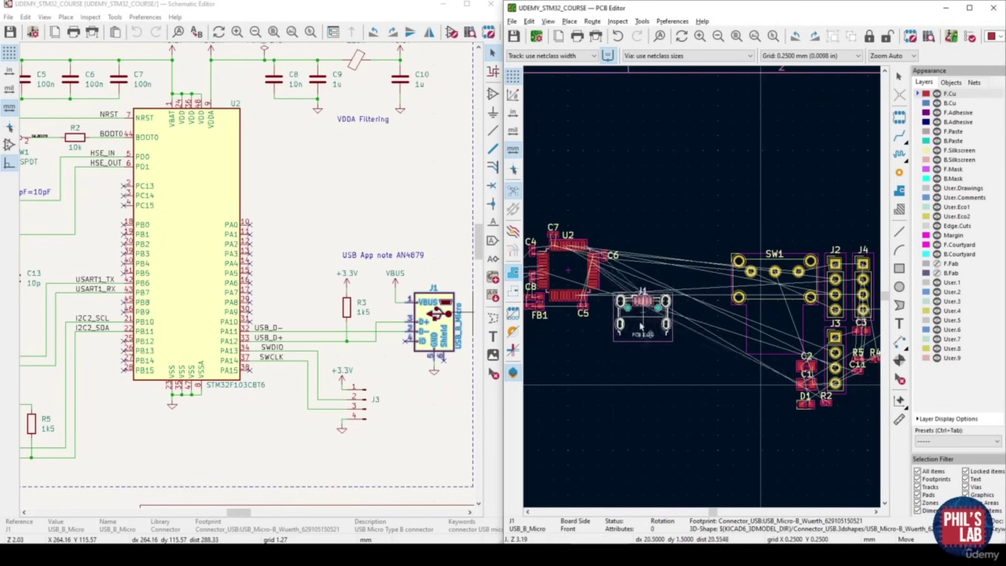
scroll(703, 291, "up", 4)
key("r")
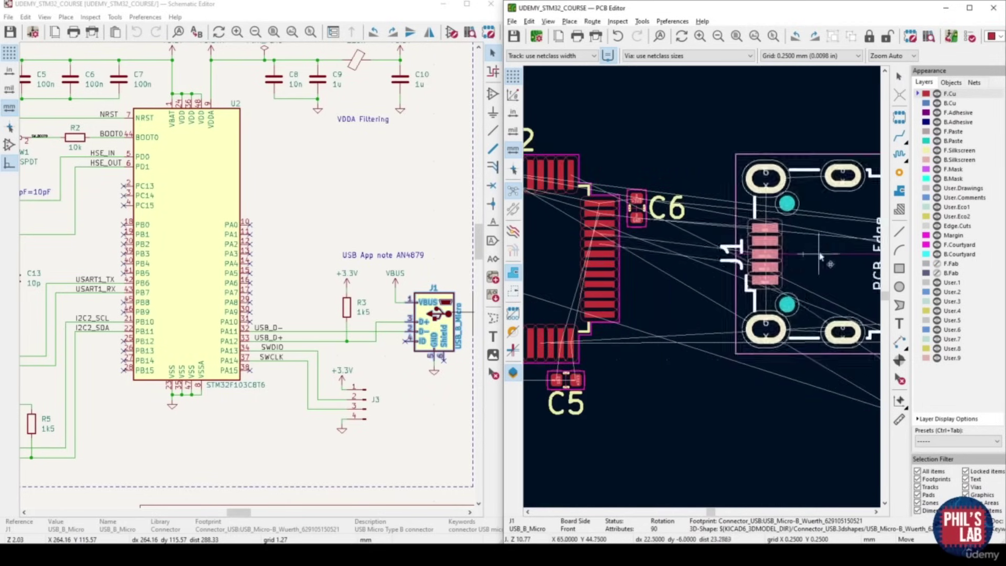
left_click(836, 237)
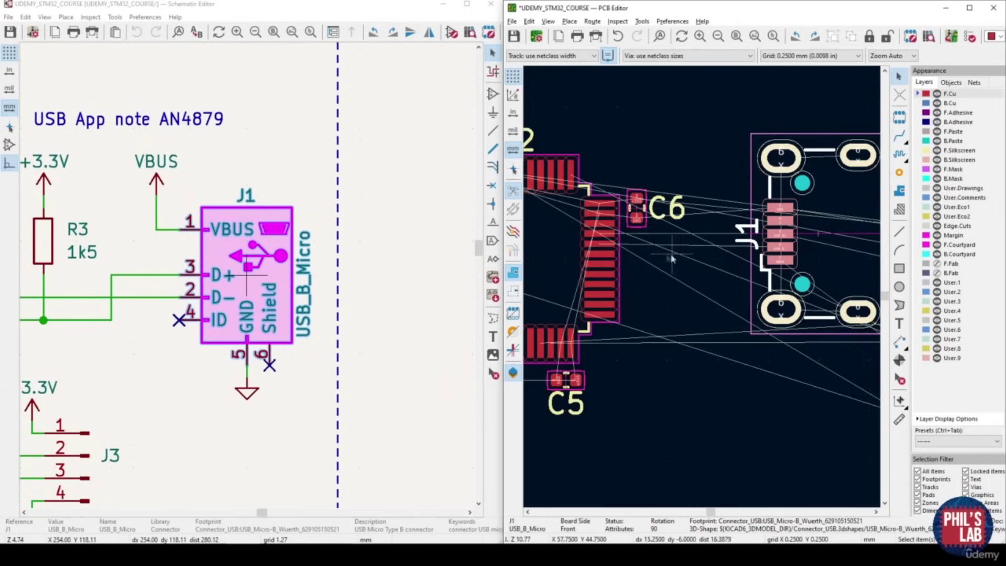
Check the USB_D+ and USB_D- pad order on U2 and J1, and nudge J1 slightly away from U2
scroll(700, 283, "up", 6)
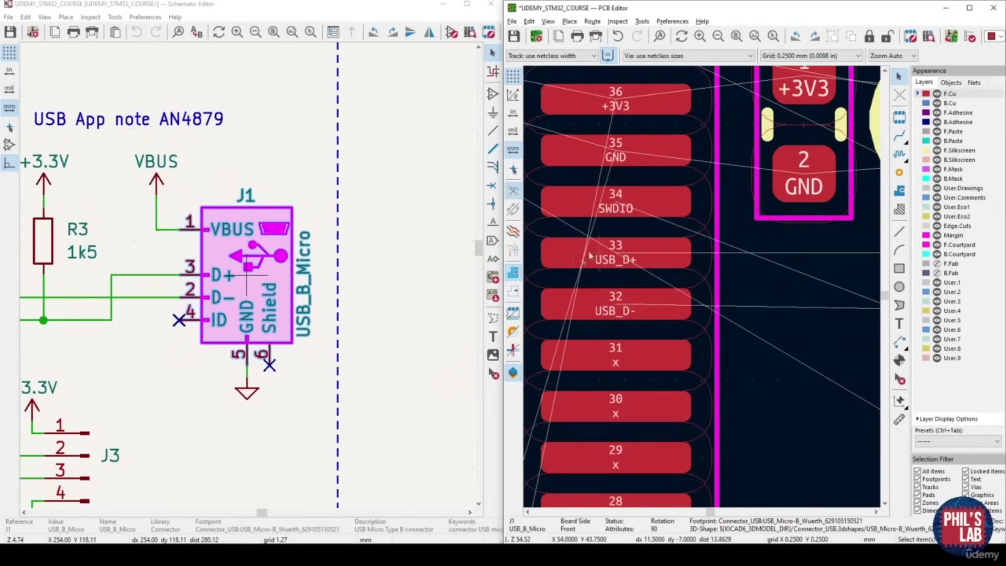
middle_click_drag(775, 277, 581, 273)
middle_click_drag(807, 271, 710, 268)
middle_click_drag(860, 267, 758, 265)
middle_click_drag(906, 265, 765, 261)
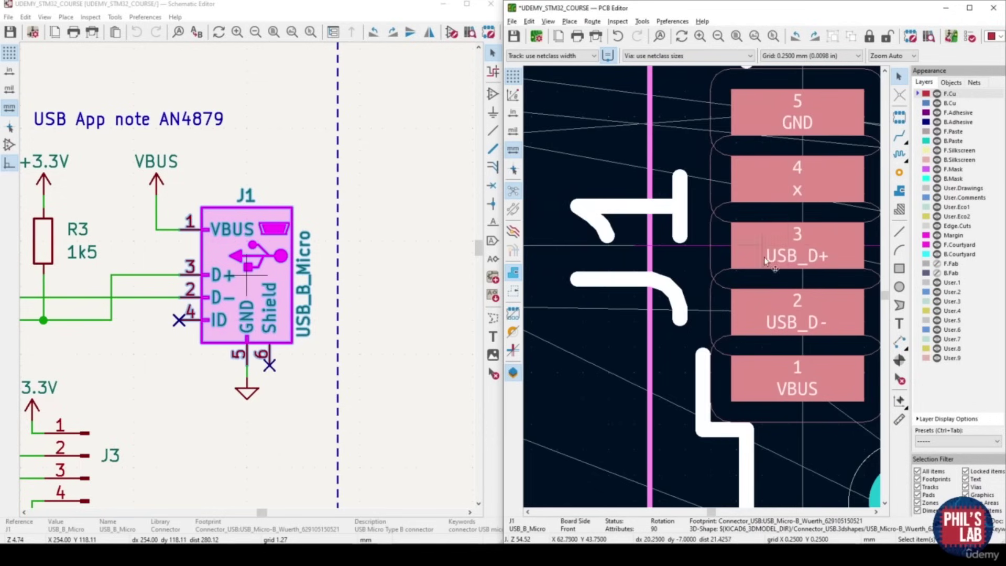
scroll(765, 275, "down", 6)
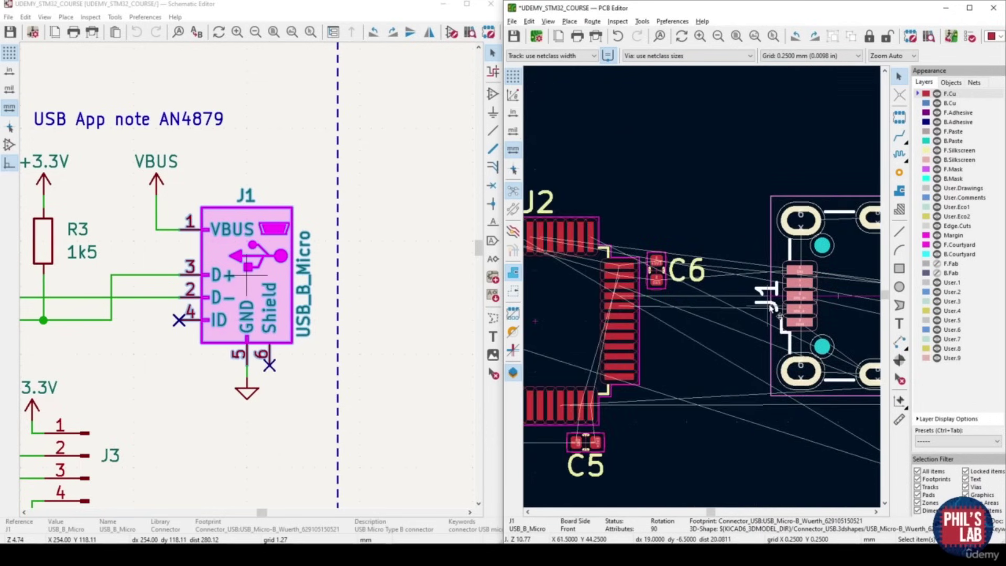
key("m")
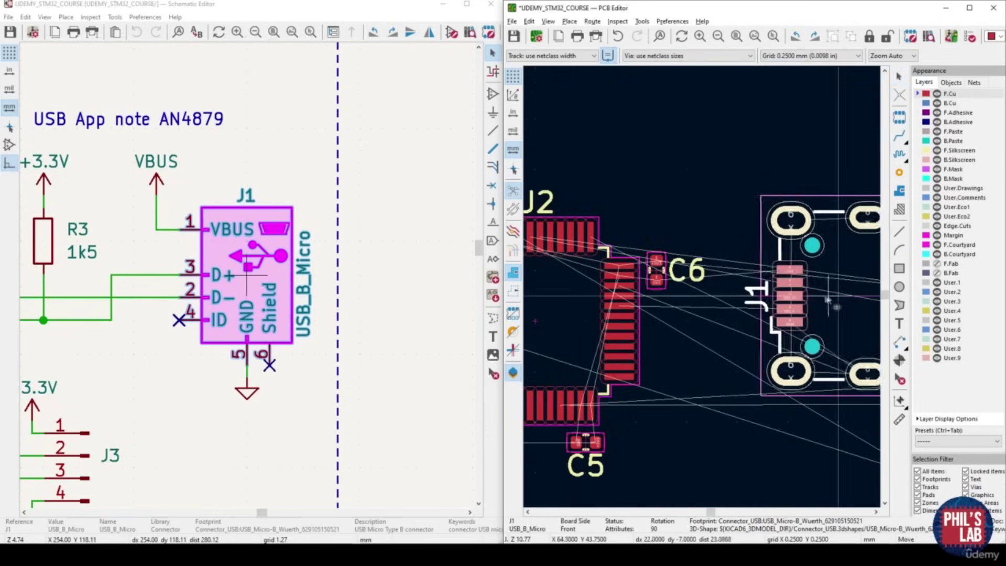
left_click(826, 299)
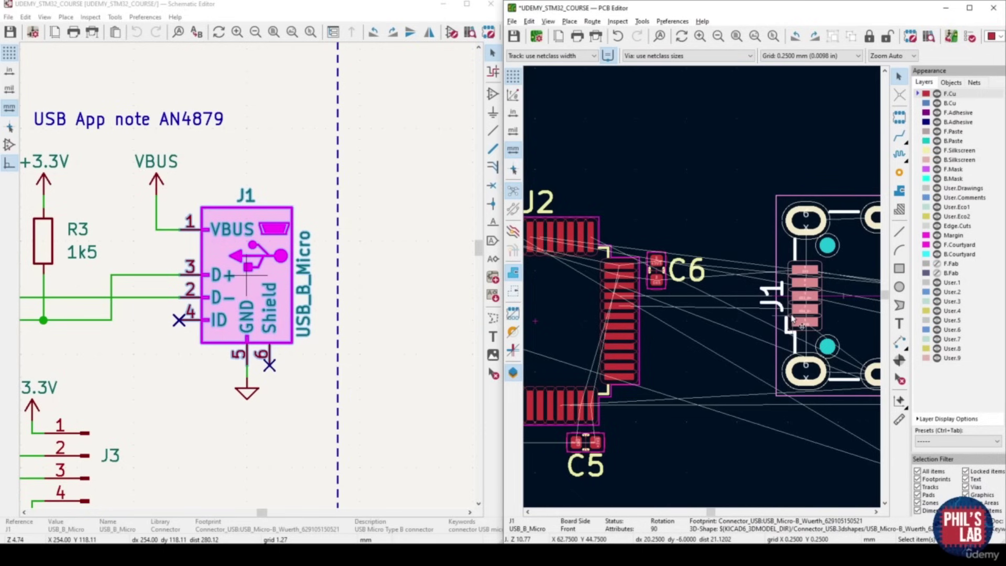
Measure the distance between U2's USB pads and the pads of connector J1
key("ctrl+shift+m")
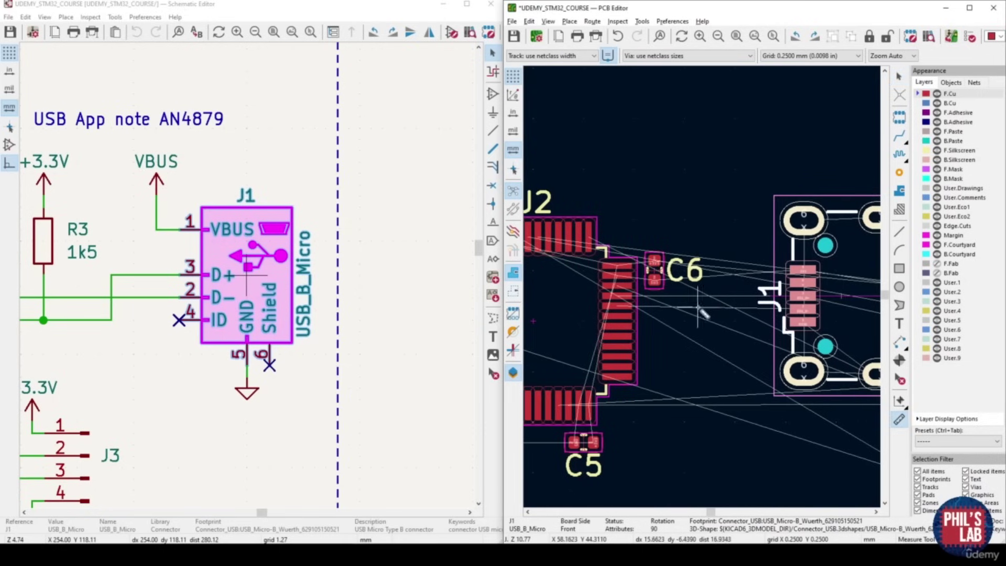
left_click_drag(624, 311, 808, 310)
key("Escape")
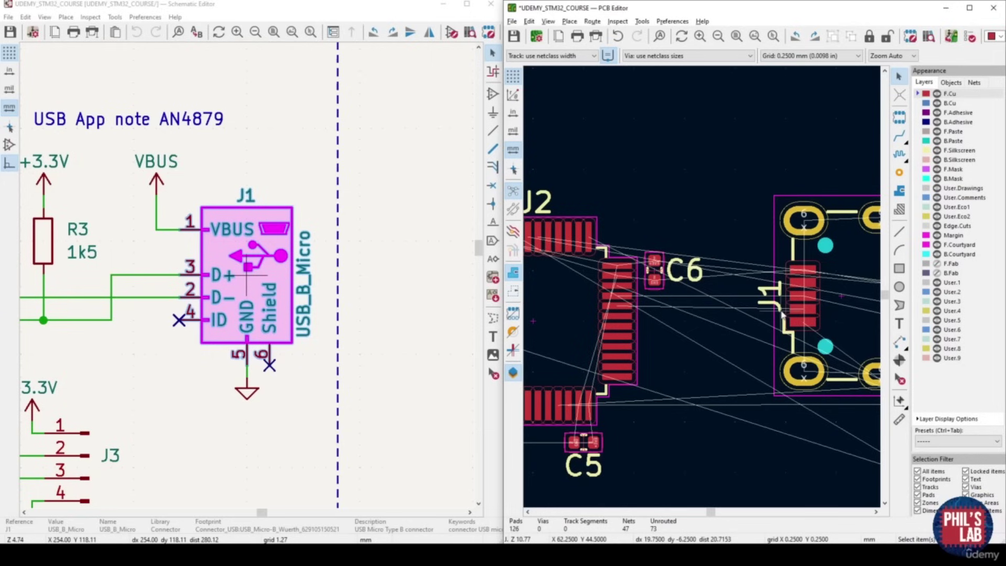
Rotate the J1 reference label to horizontal and place it above the connector
middle_click_drag(771, 303, 765, 304)
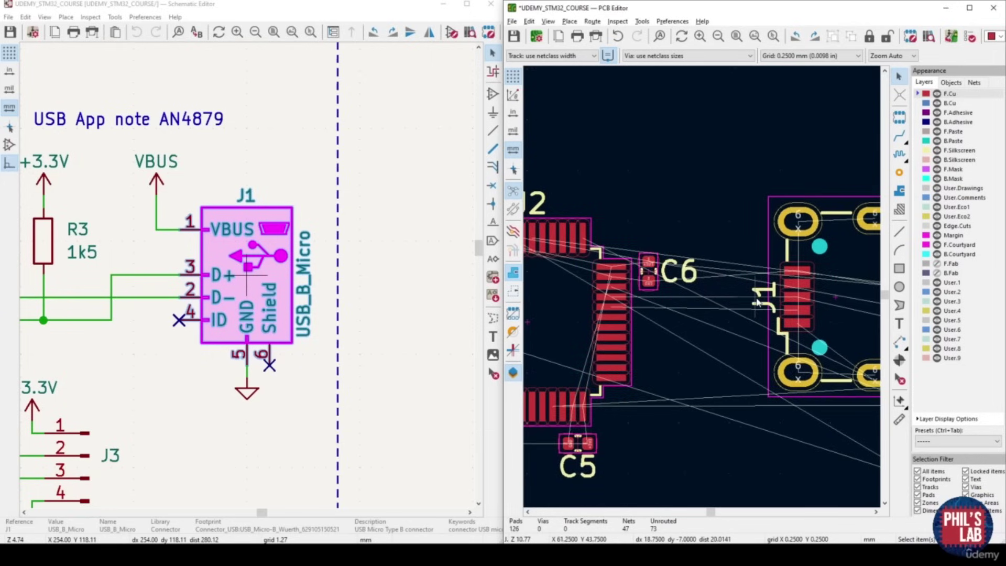
left_click(777, 303)
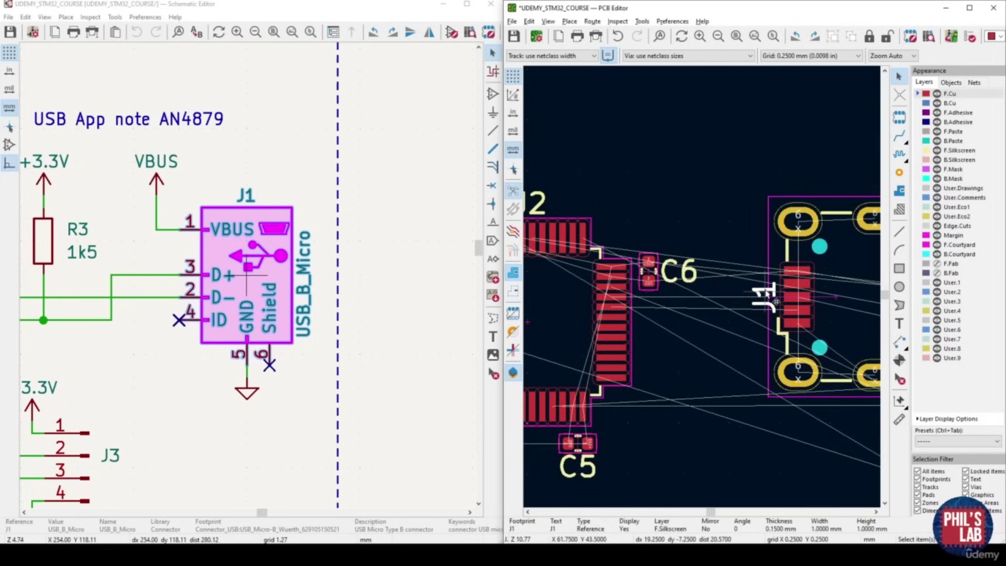
key("m")
key("r")
left_click(836, 176)
middle_click_drag(696, 331, 708, 326)
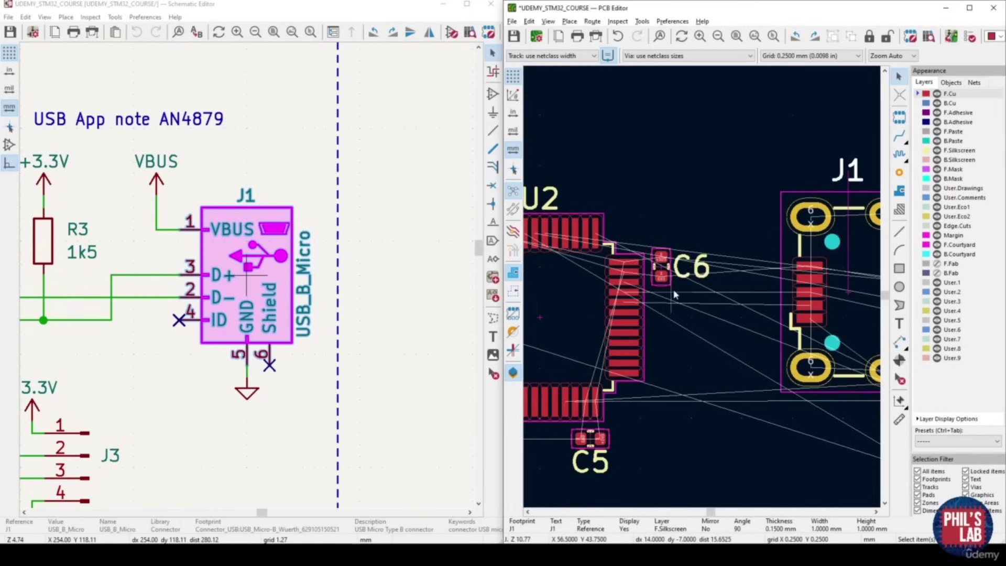
Try moving J1 closer to U2, over the C6 label, and undo the move
left_click(837, 301)
key("m")
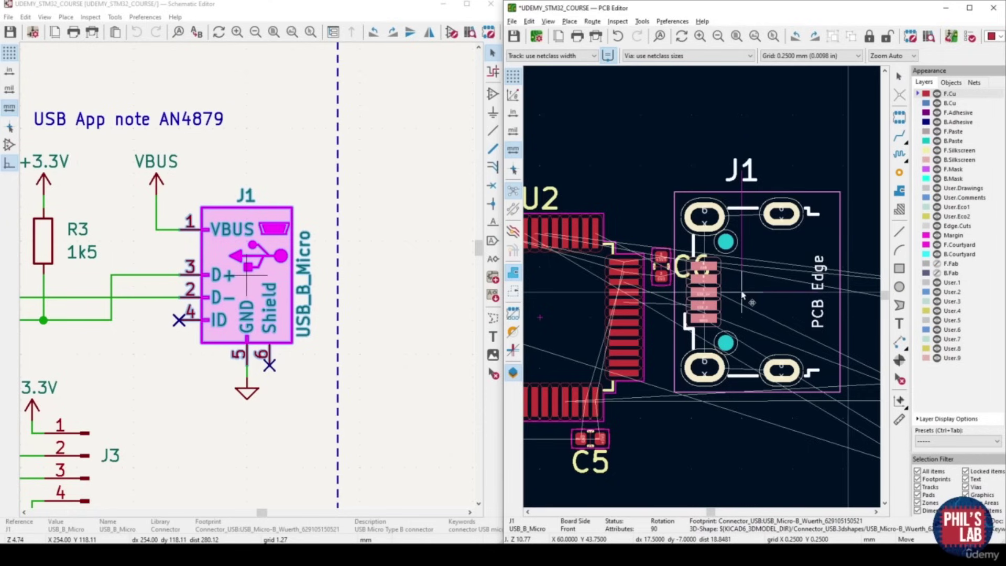
left_click(742, 297)
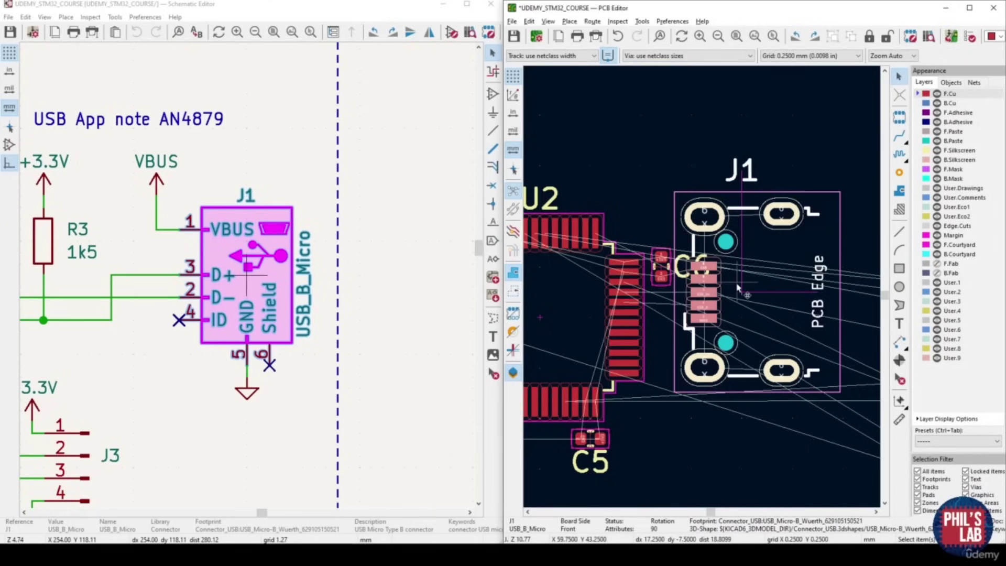
key("ctrl+z")
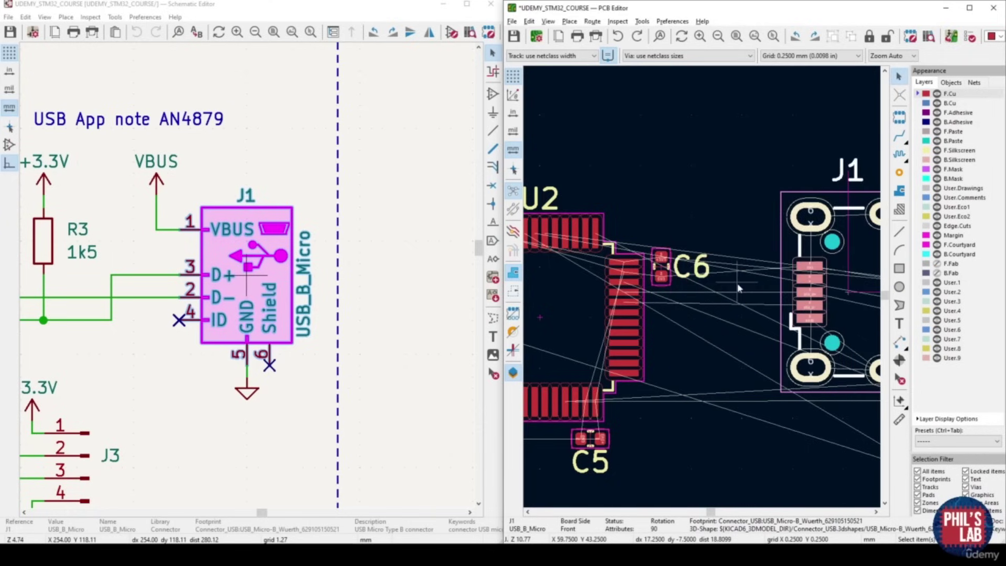
Save the board and review the placement of J1 relative to U2 and the components still unplaced
middle_click_drag(745, 335, 703, 338)
key("ctrl+s")
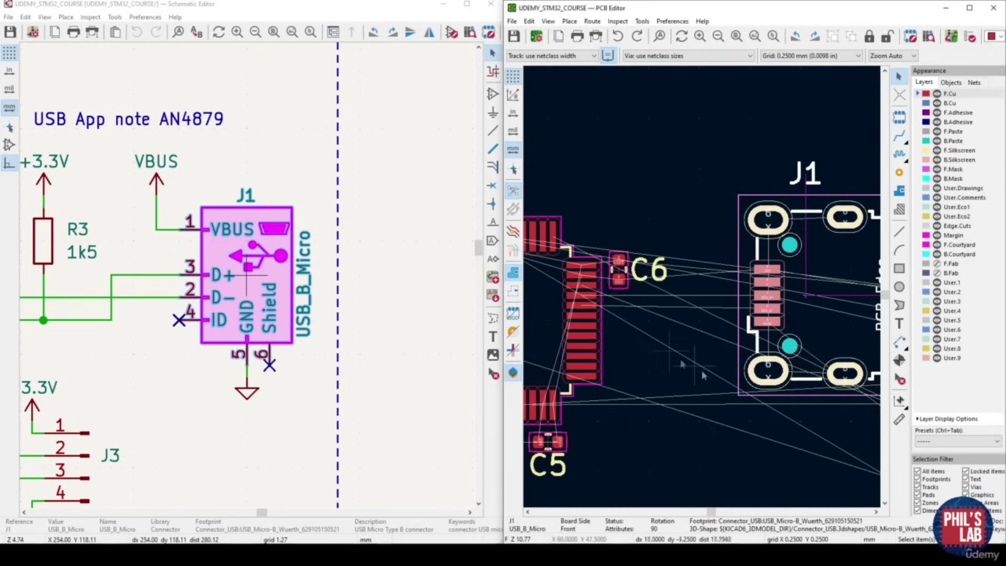
scroll(613, 310, "down", 5)
scroll(746, 313, "up", 2)
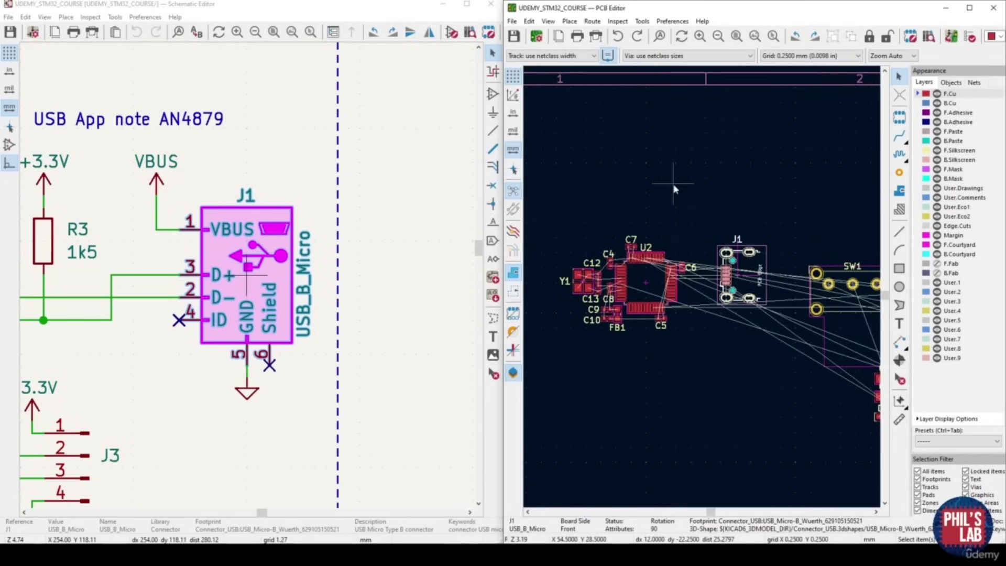
scroll(765, 280, "up", 3)
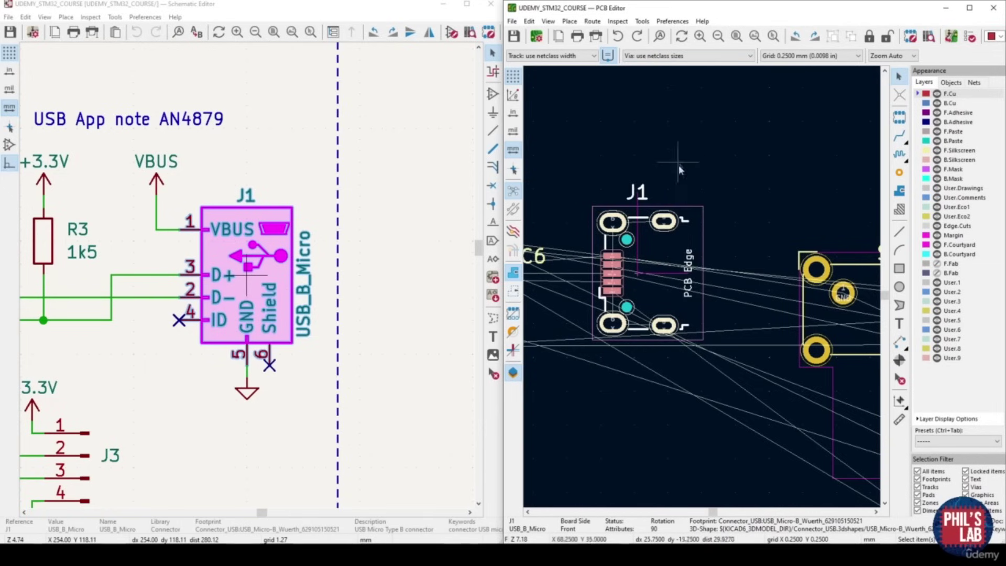
scroll(685, 326, "down", 3)
middle_click_drag(685, 325, 732, 299)
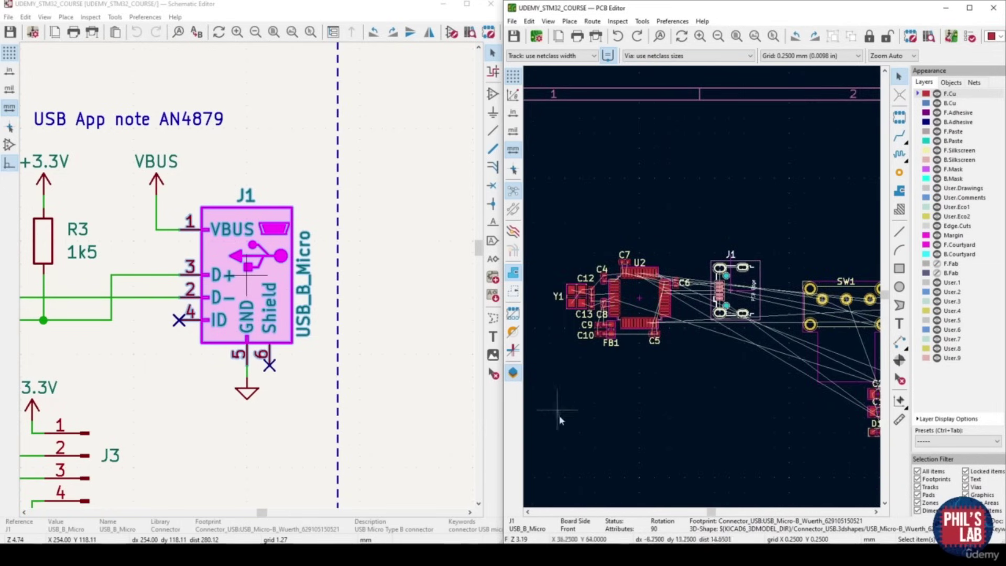
middle_click_drag(633, 403, 638, 397)
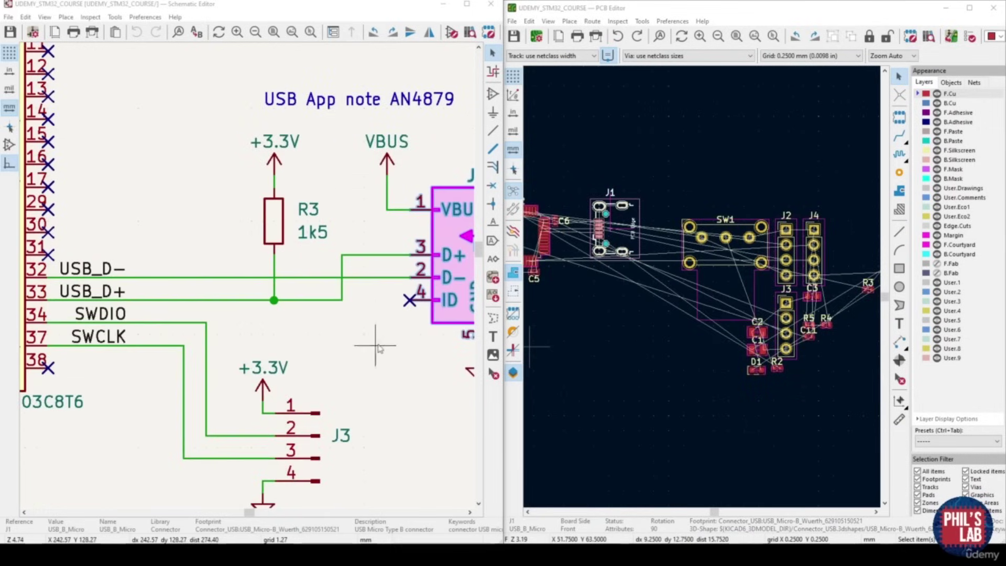
Find USB pull-up resistor R3 from the schematic and place it vertically between C6 and J1, with its +3V3 pad up
middle_click_drag(379, 333, 384, 360)
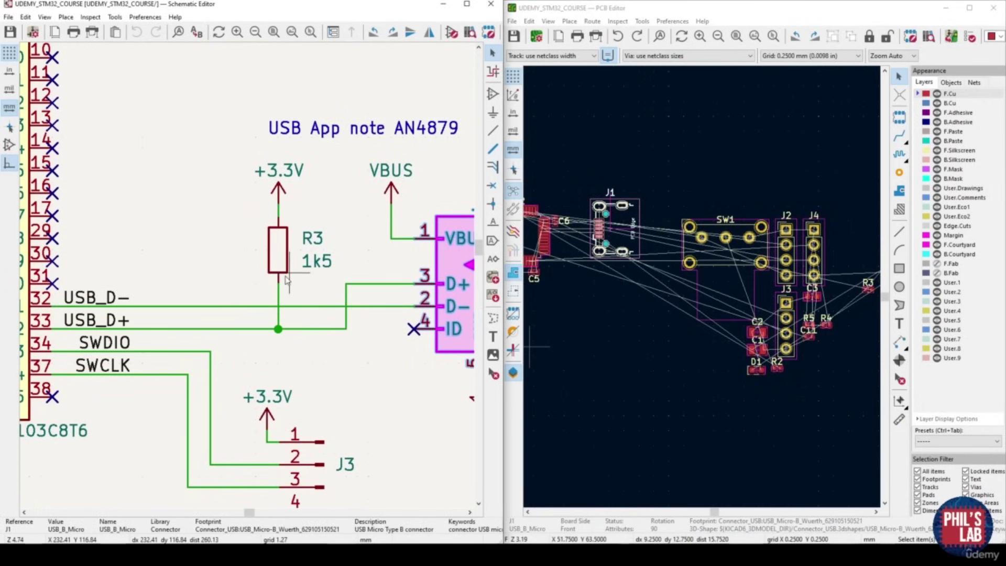
left_click(283, 245)
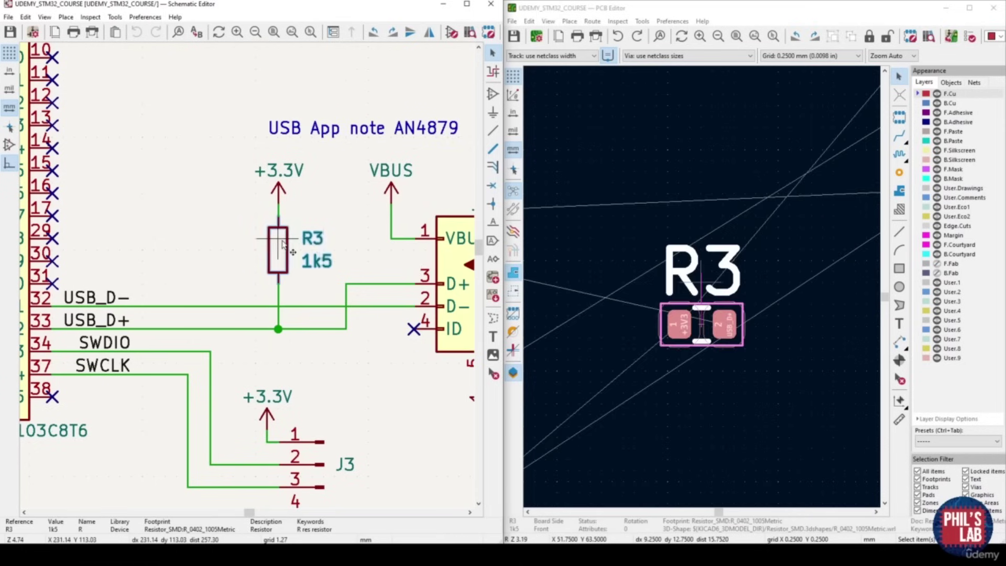
key("m")
scroll(685, 335, "down", 4)
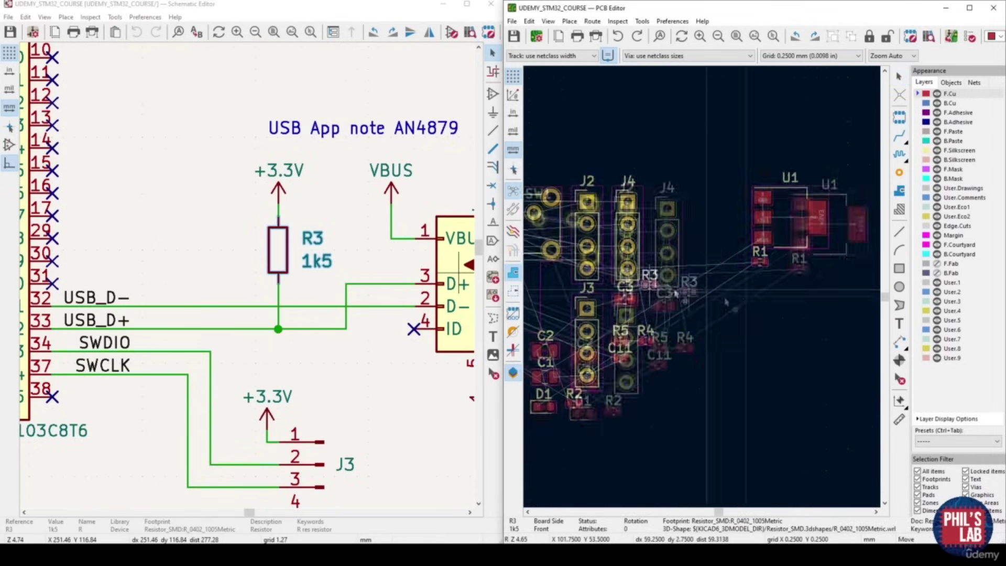
scroll(720, 289, "up", 3)
scroll(719, 289, "up", 5)
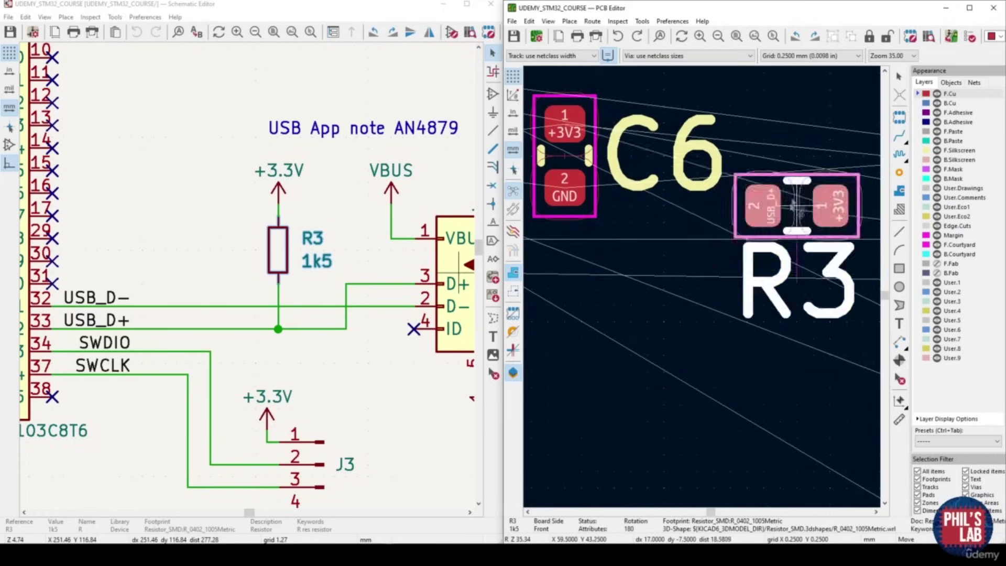
key("r")
left_click(794, 200)
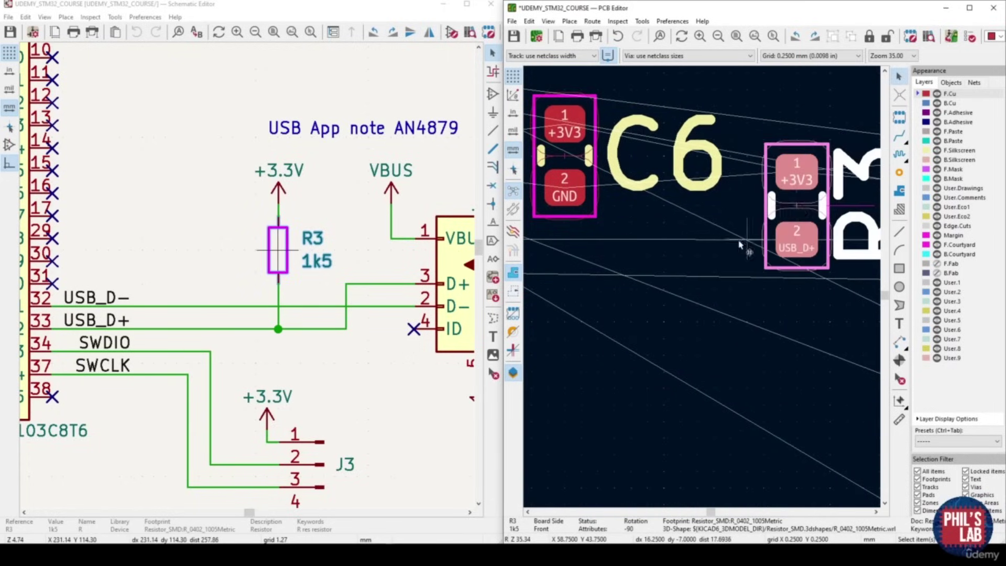
Shift R3 down so its USB_D+ pad sits level with the USB connections between U2 and J1
scroll(719, 283, "down", 3)
left_click(721, 208)
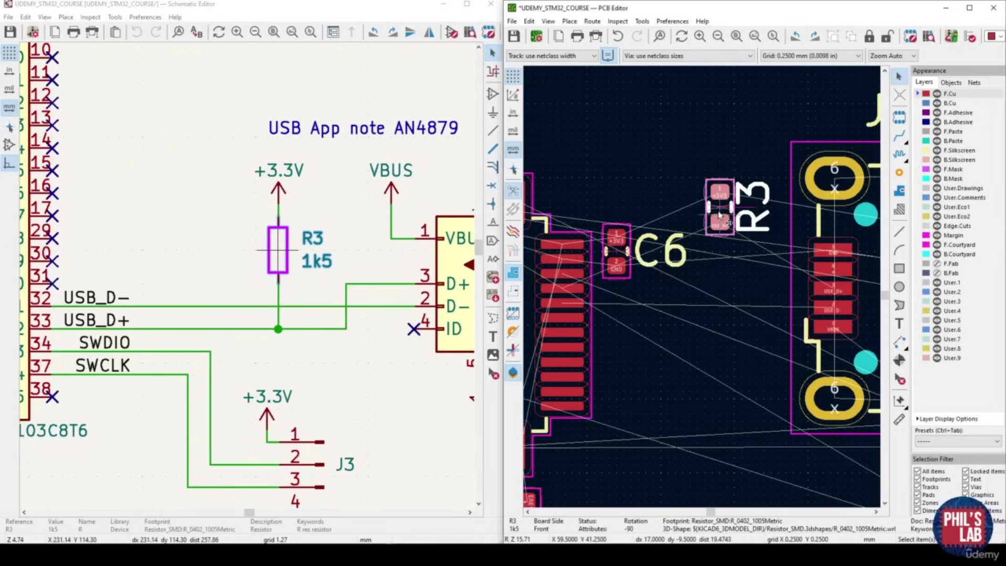
key("m")
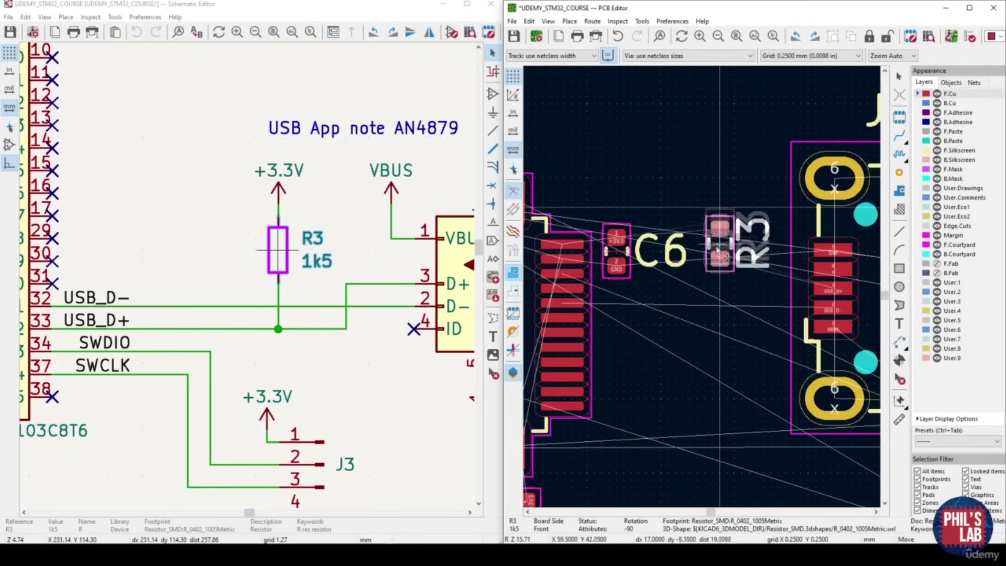
left_click(721, 276)
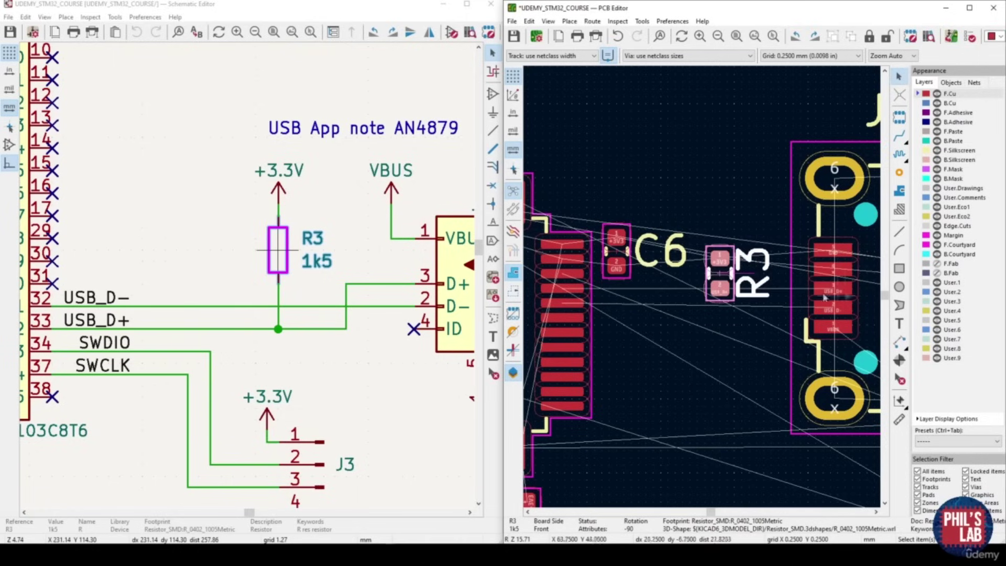
Compare R3's position with the USB_D+ pads of U2 and J1, and rotate R3's reference label to horizontal beside the resistor
scroll(703, 292, "up", 2)
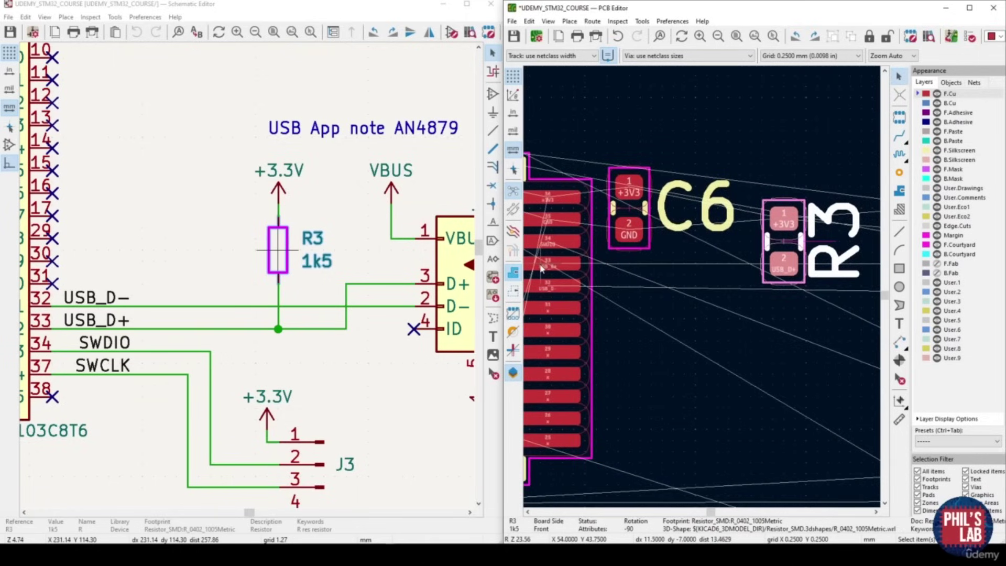
scroll(844, 265, "right", 4, "ctrl")
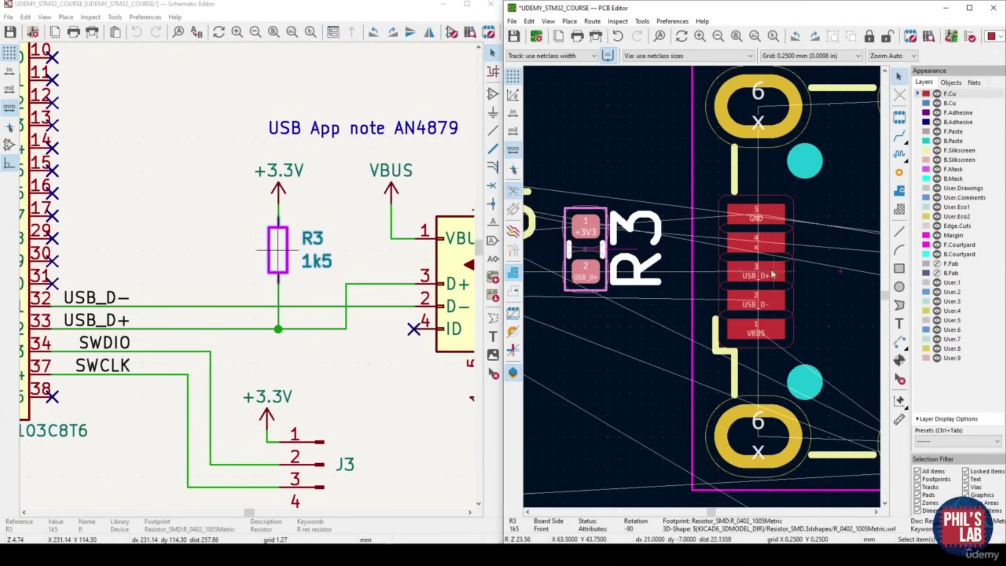
key("m")
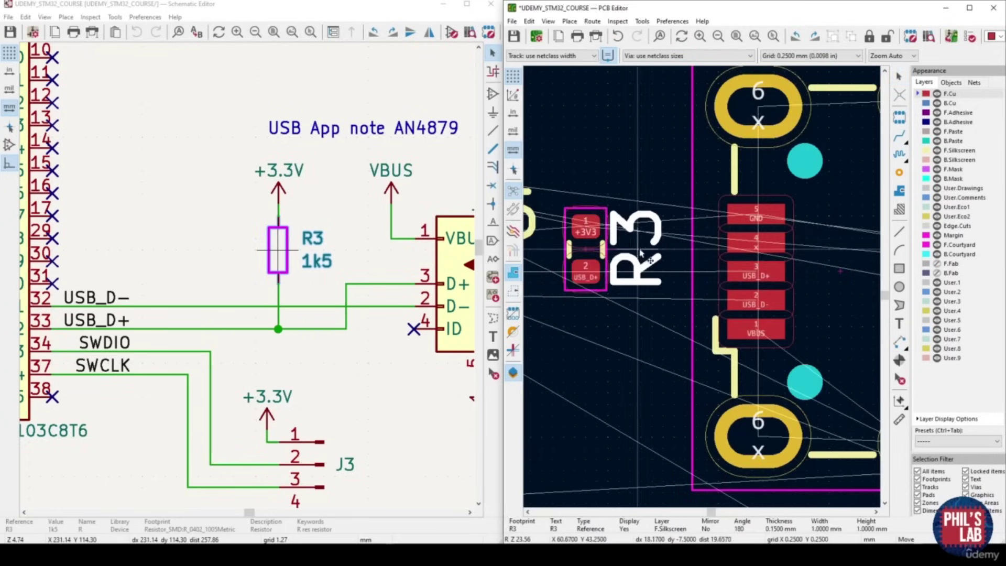
key("r")
left_click(650, 257)
Find the four-pin header J3 from the schematic and move it from the unplaced parts to above U2
scroll(144, 239, "down", 3)
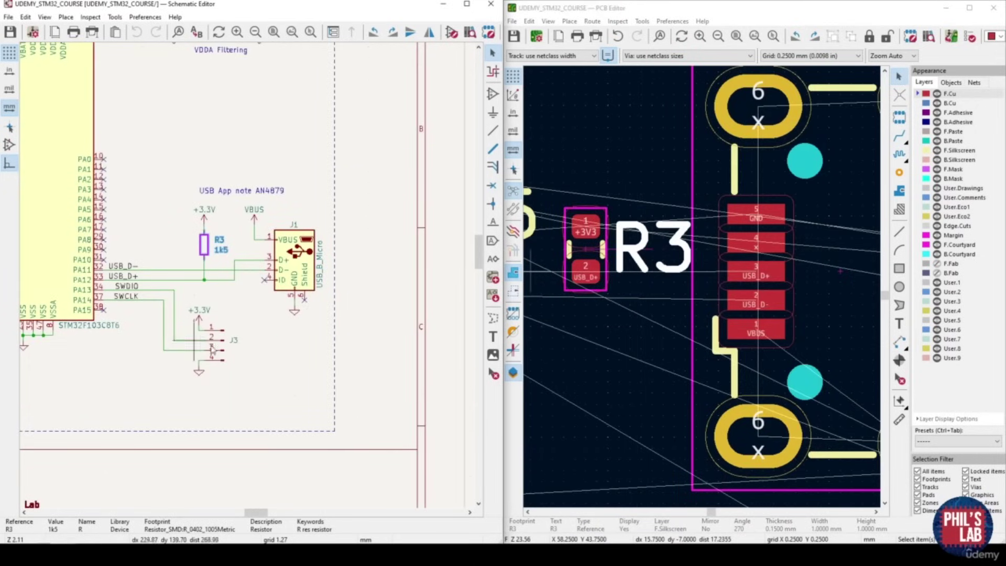
scroll(273, 241, "up", 2, "shift")
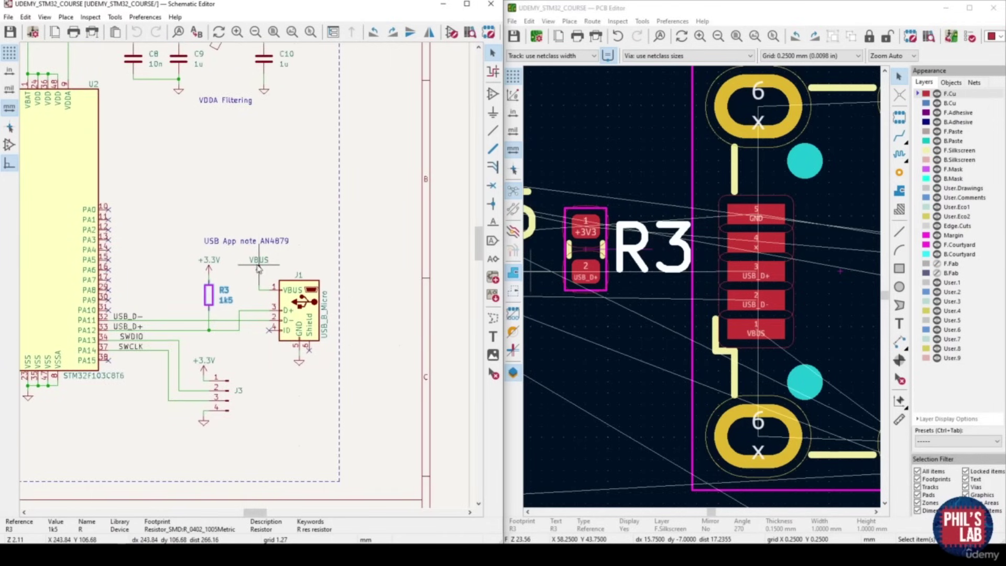
scroll(257, 269, "left", 5, "ctrl")
scroll(257, 269, "down", 1, "shift")
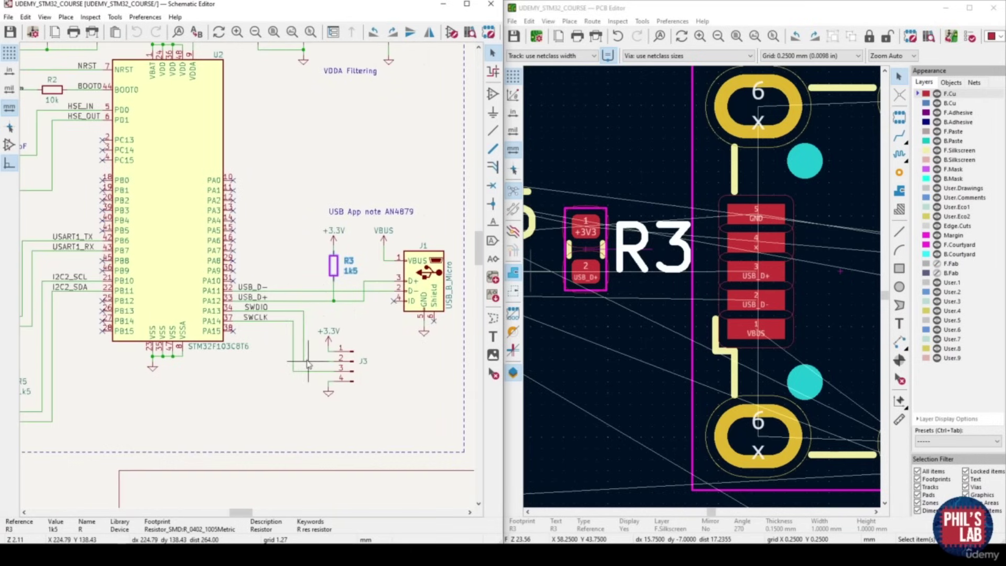
left_click(355, 362)
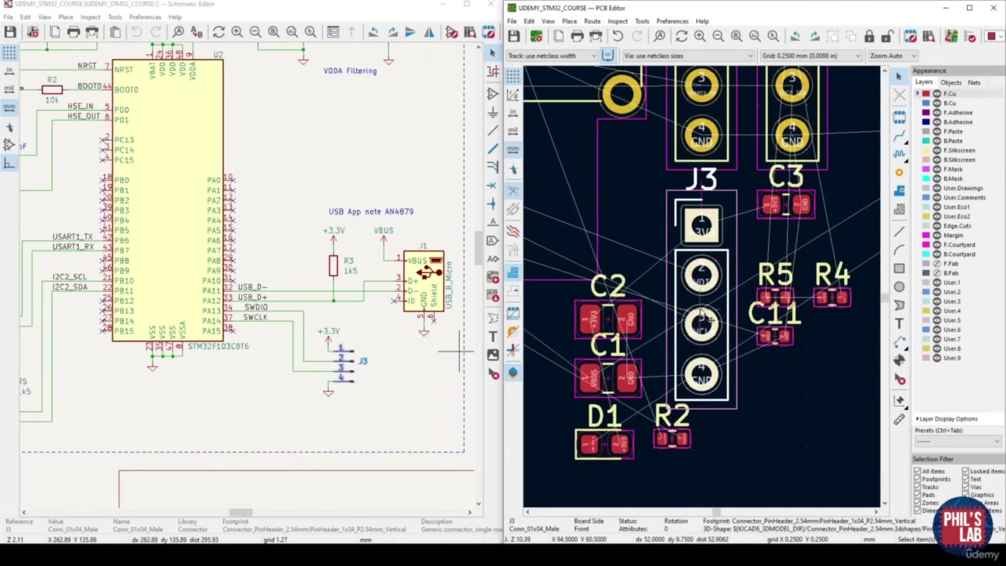
scroll(768, 303, "down", 8)
key("m")
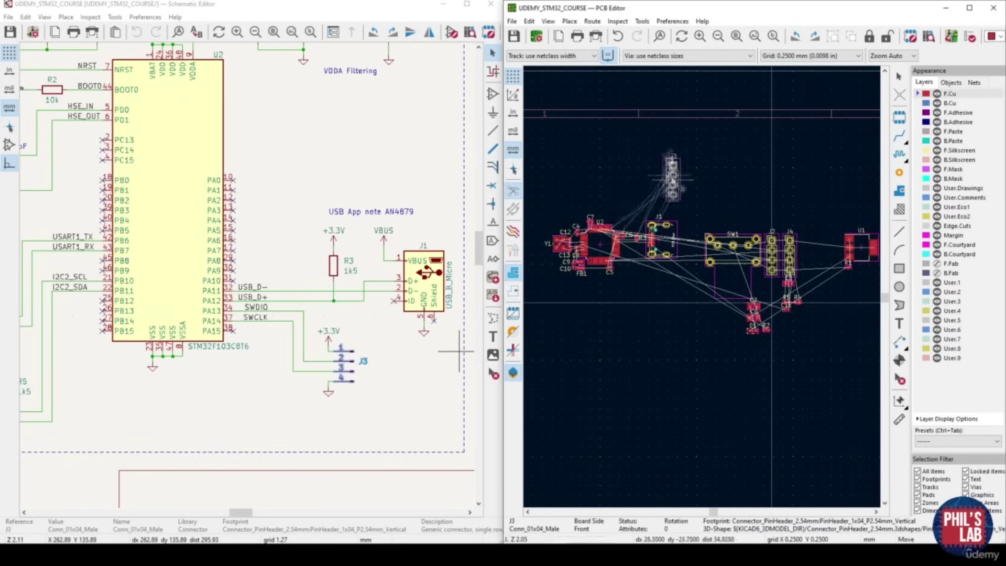
scroll(603, 209, "up", 5)
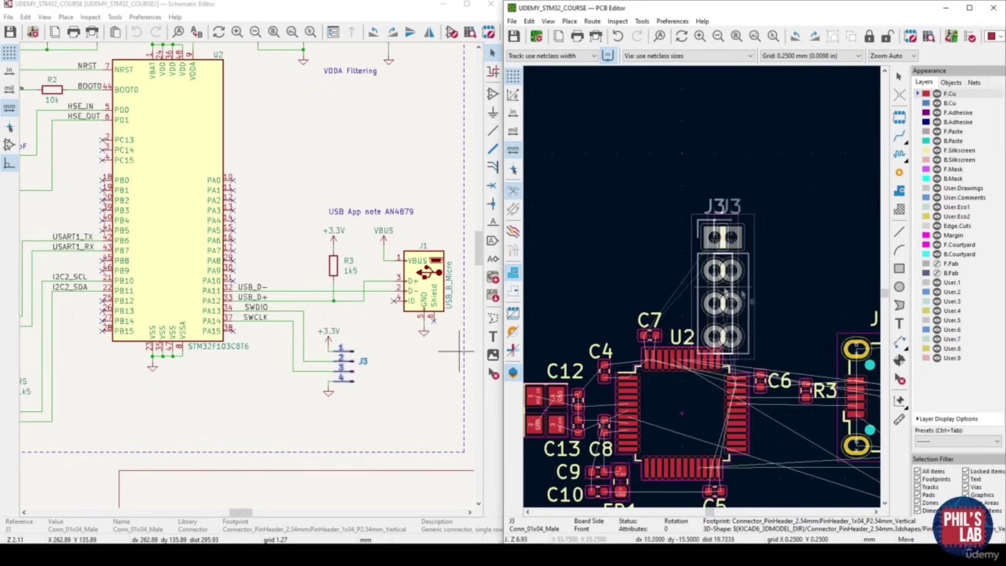
Check U2's SWCLK and SWDIO pads and rotate J3 to horizontal, with the GND pin at its left end and +3V3 at its right
scroll(712, 262, "up", 4)
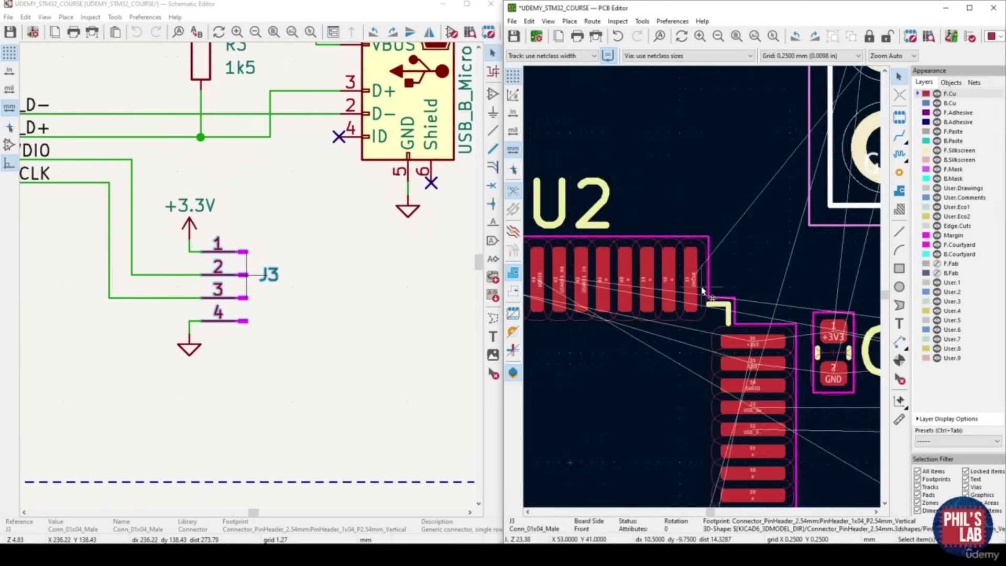
scroll(705, 293, "up", 2)
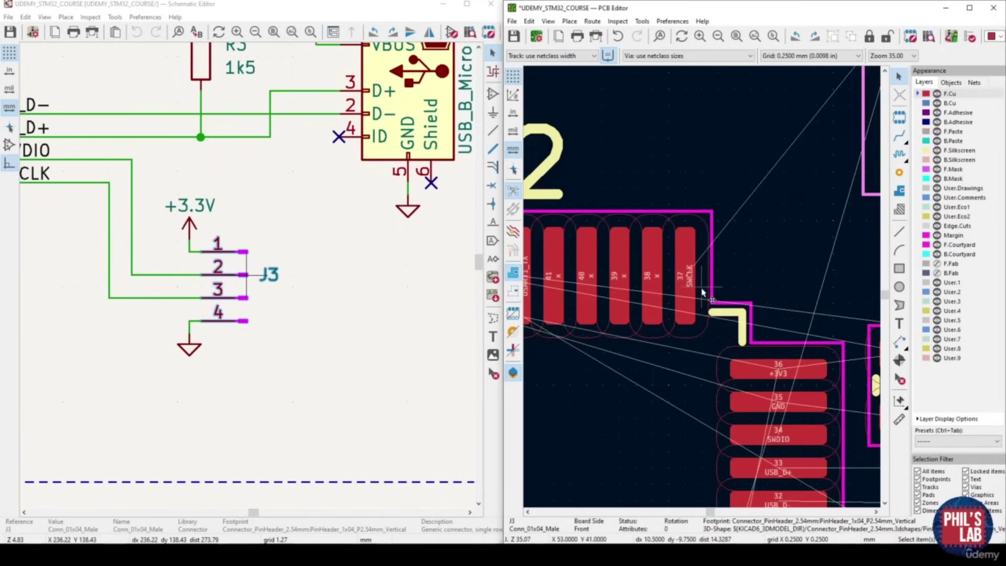
middle_click_drag(690, 274, 639, 198)
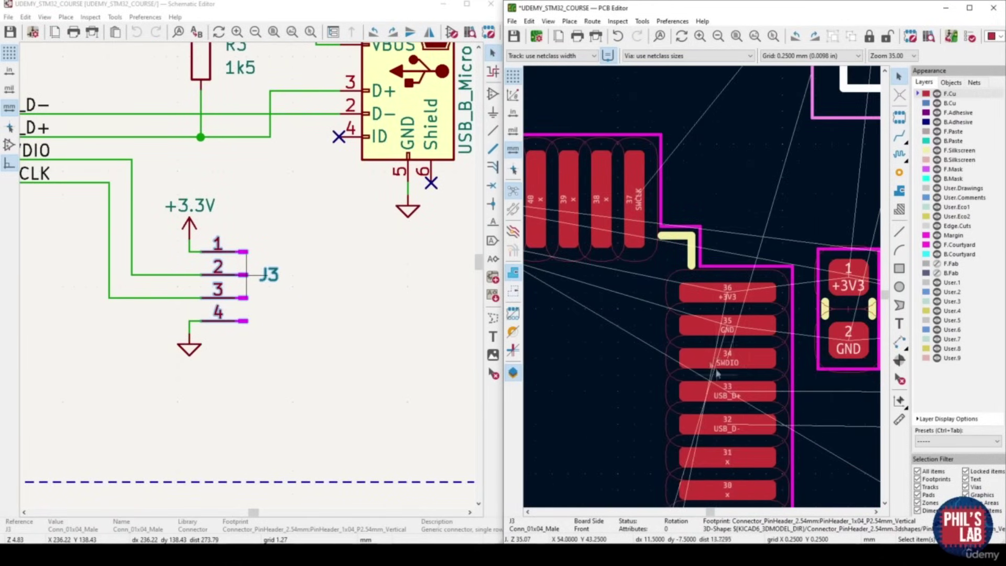
scroll(733, 278, "down", 4)
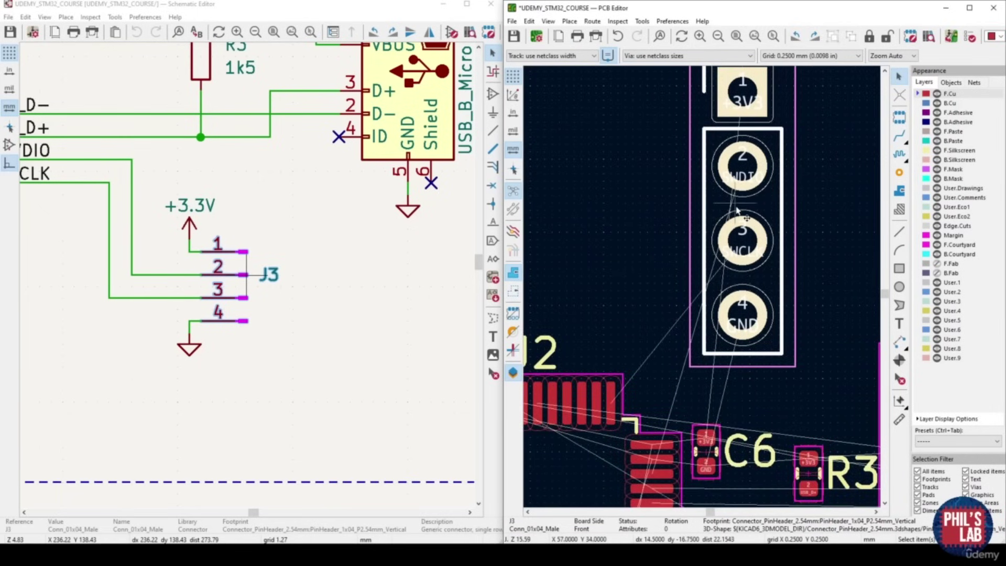
key("m")
key("r")
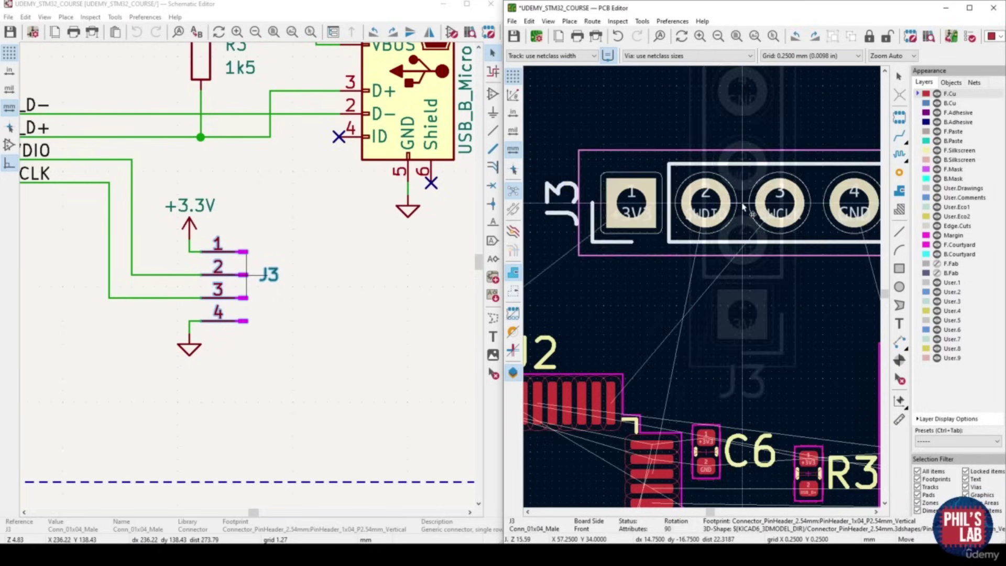
left_click(743, 205)
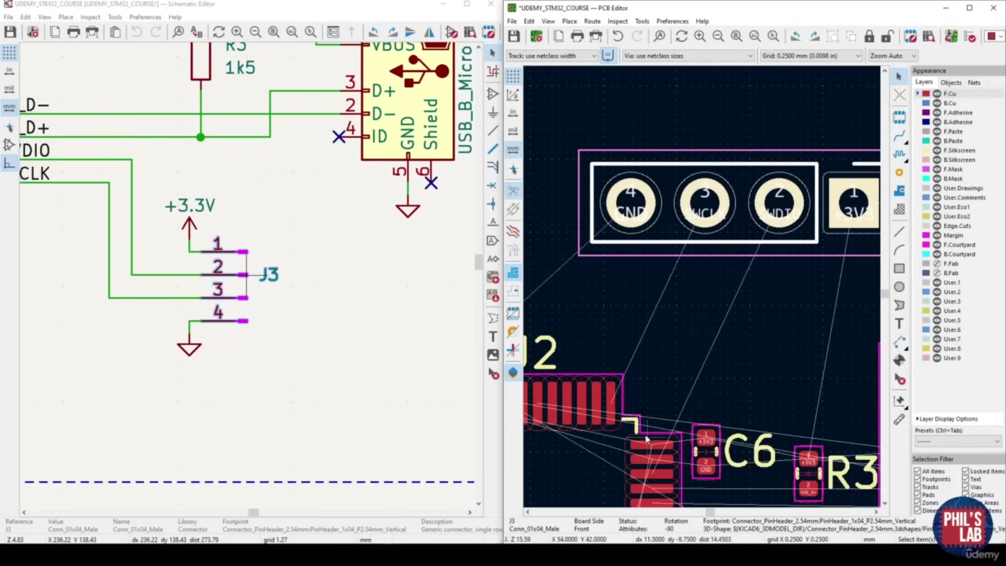
Compare J3's connections with U2's pads and move the header slightly down towards U2
middle_click_drag(624, 430, 622, 406)
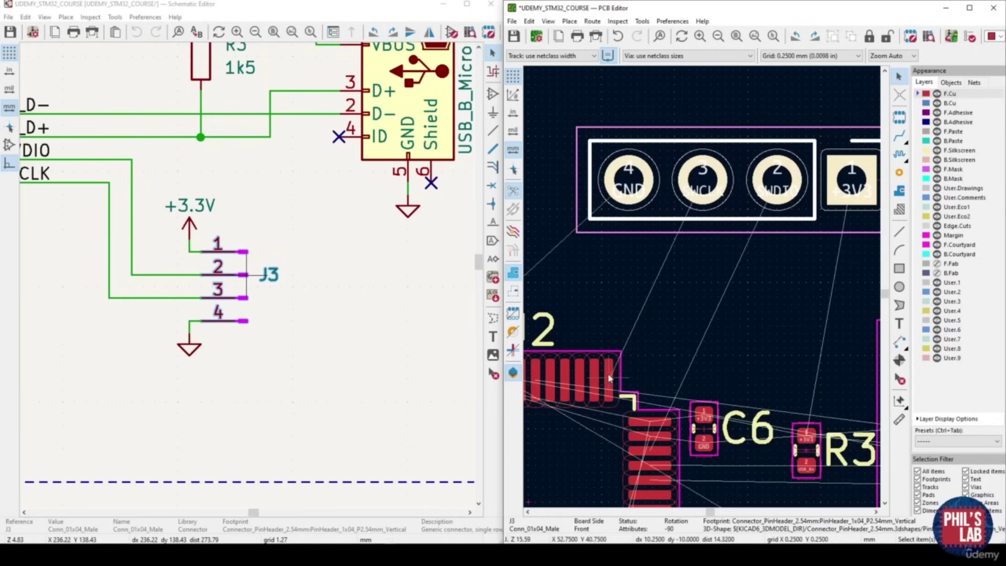
scroll(637, 385, "down", 3)
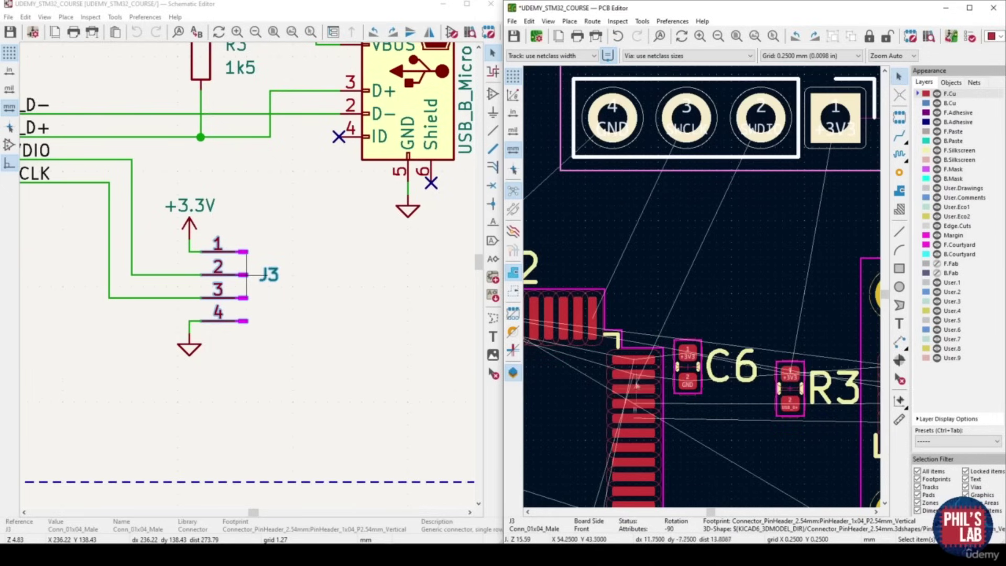
scroll(681, 299, "down", 3)
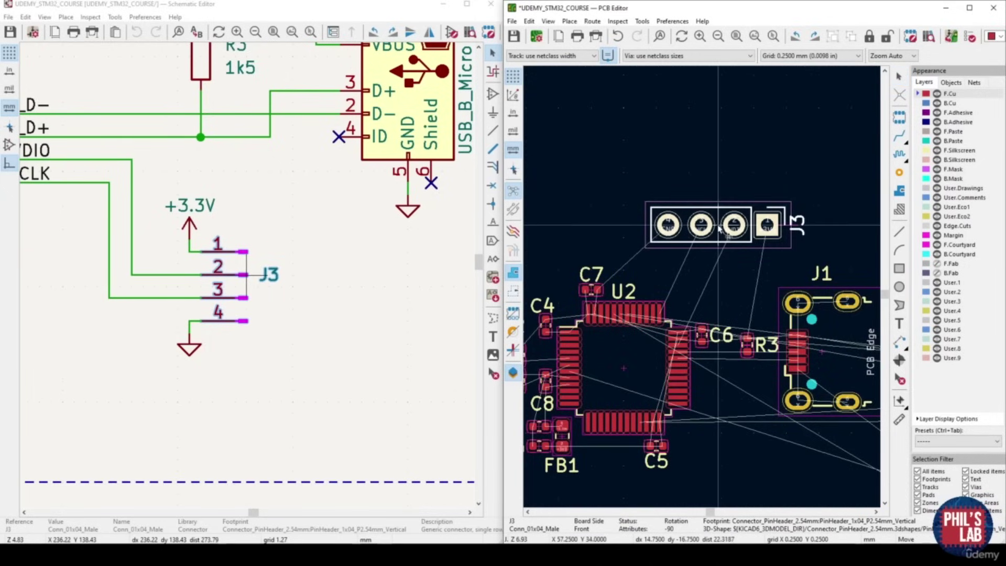
left_click_drag(718, 223, 718, 236)
Rotate the J3 reference label to horizontal, place it left of the header, and save the board
left_click(803, 239)
key("m")
key("r")
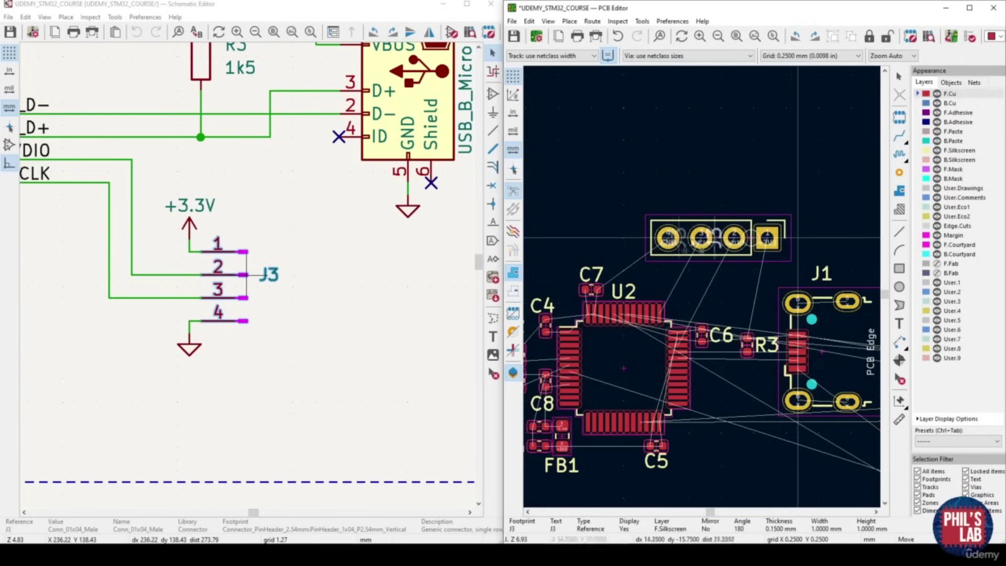
left_click(631, 239)
key("ctrl+s")
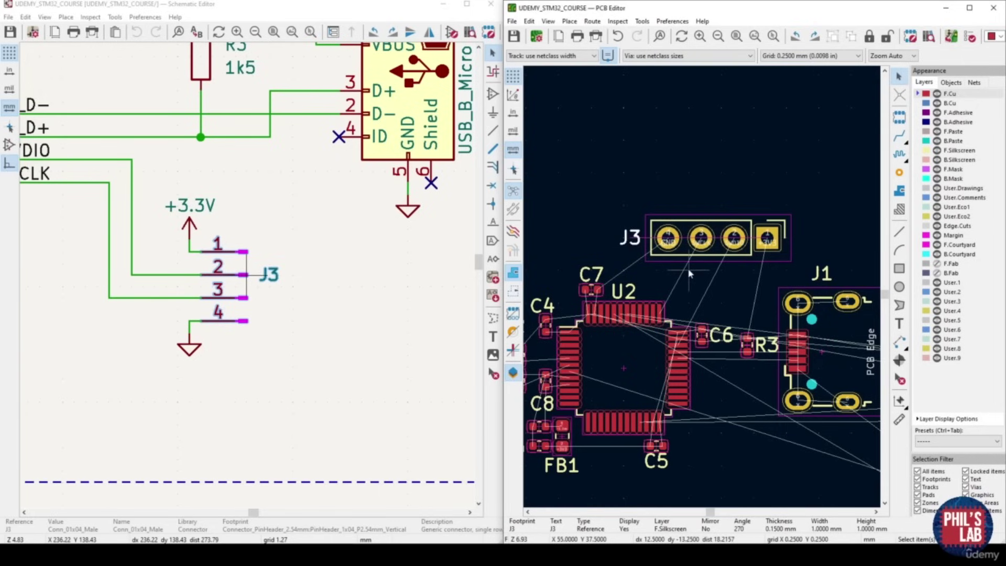
Open the board in a maximized 3D view and inspect the placed components from a tilted angle
scroll(719, 291, "down", 2)
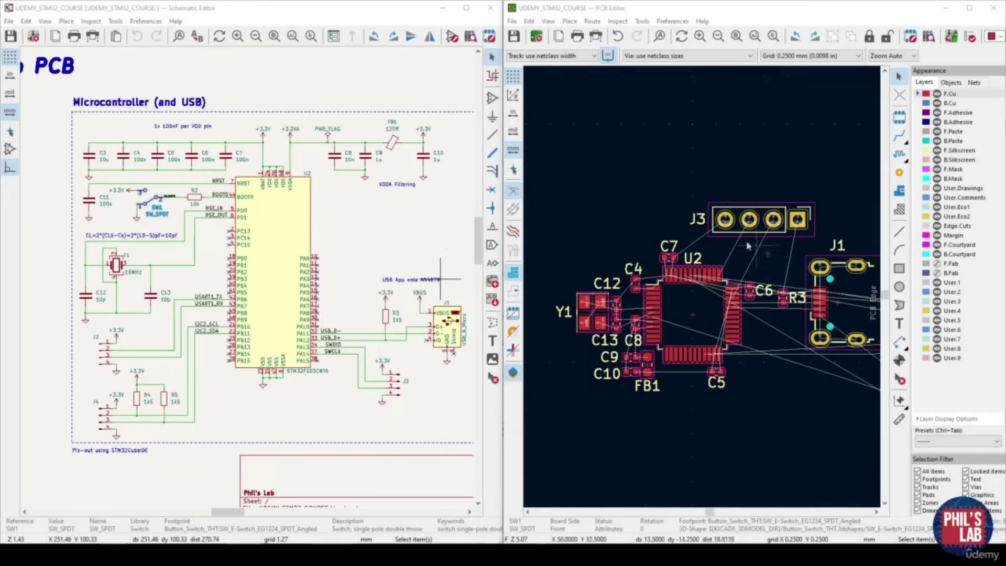
middle_click_drag(801, 293, 775, 279)
left_click(548, 21)
left_click(577, 62)
left_click_drag(355, 209, 472, 266)
double_click(631, 74)
scroll(454, 357, "up", 5)
scroll(473, 266, "up", 3)
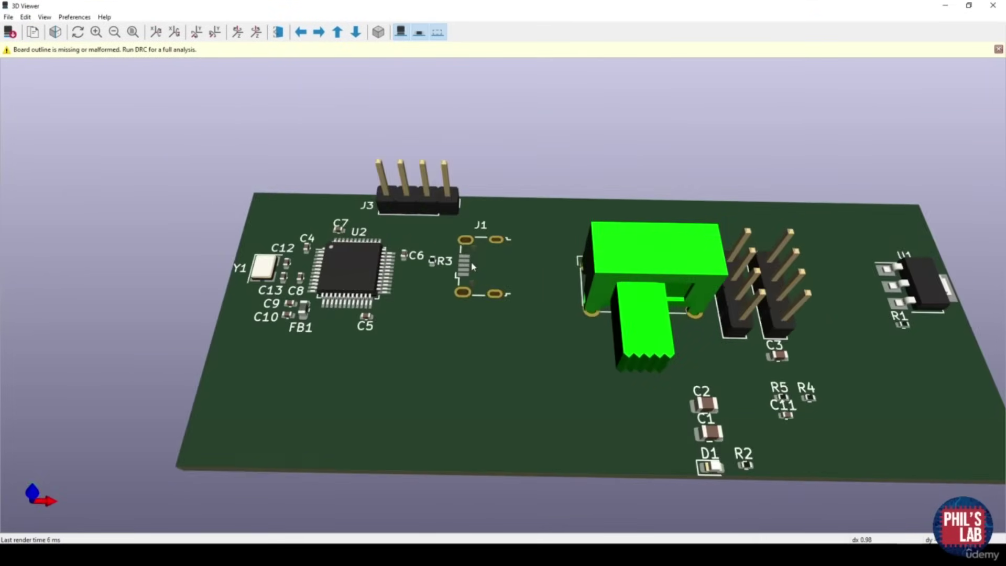
Inspect the 3D board from several angles around microcontroller U2, USB connector J1, header J3 and switch SW1
left_click_drag(525, 273, 530, 332)
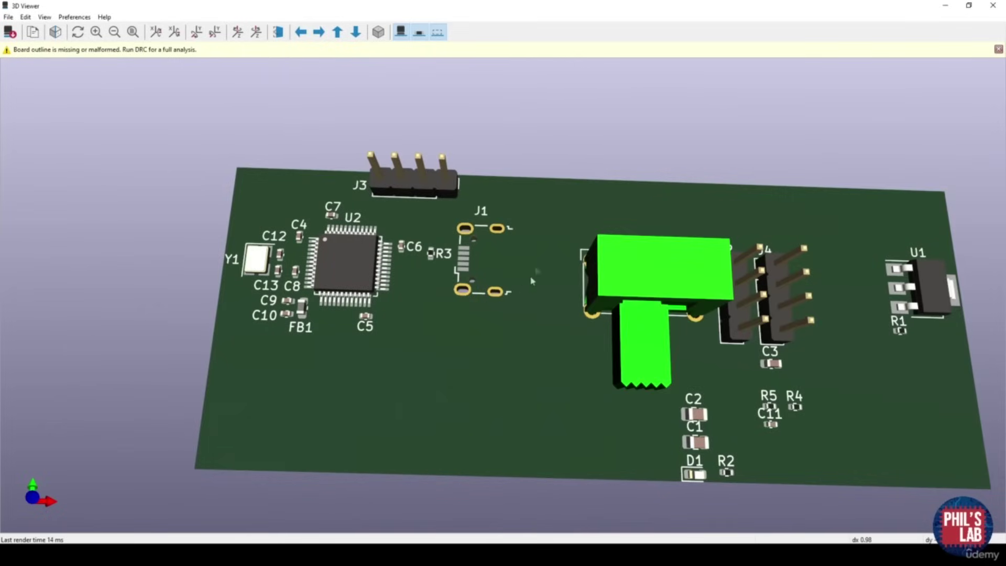
left_click_drag(496, 228, 396, 286)
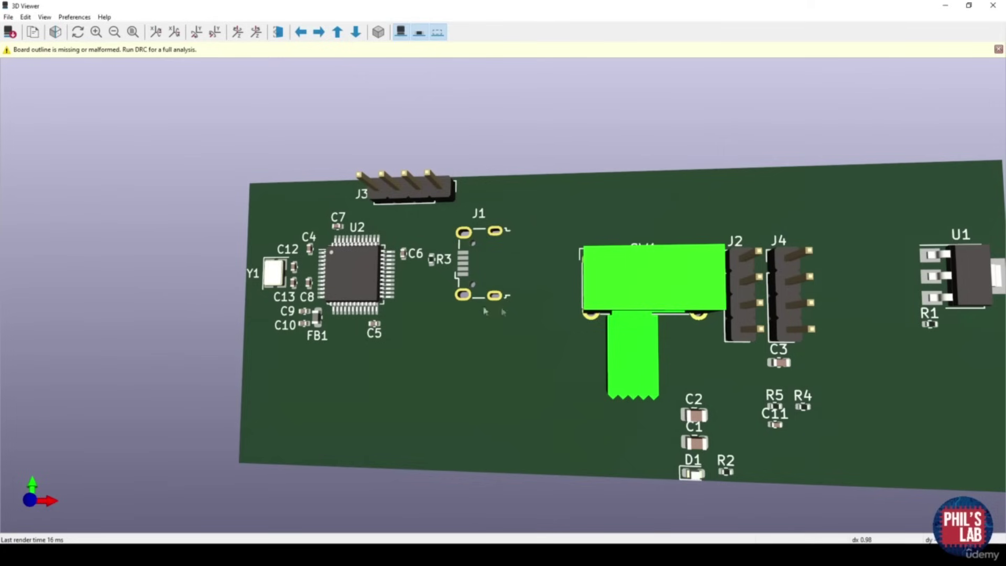
scroll(508, 305, "up", 3)
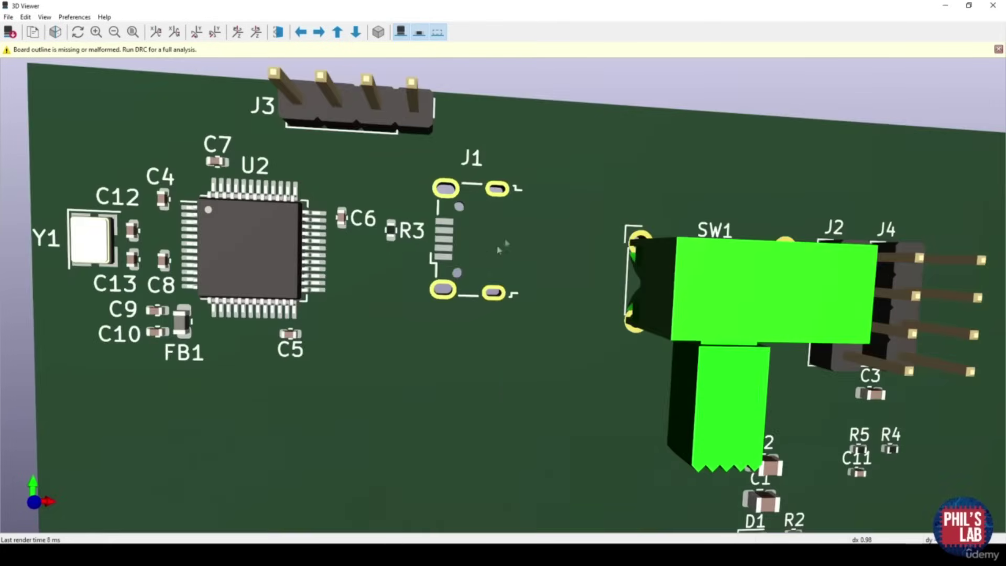
left_click_drag(589, 314, 480, 193)
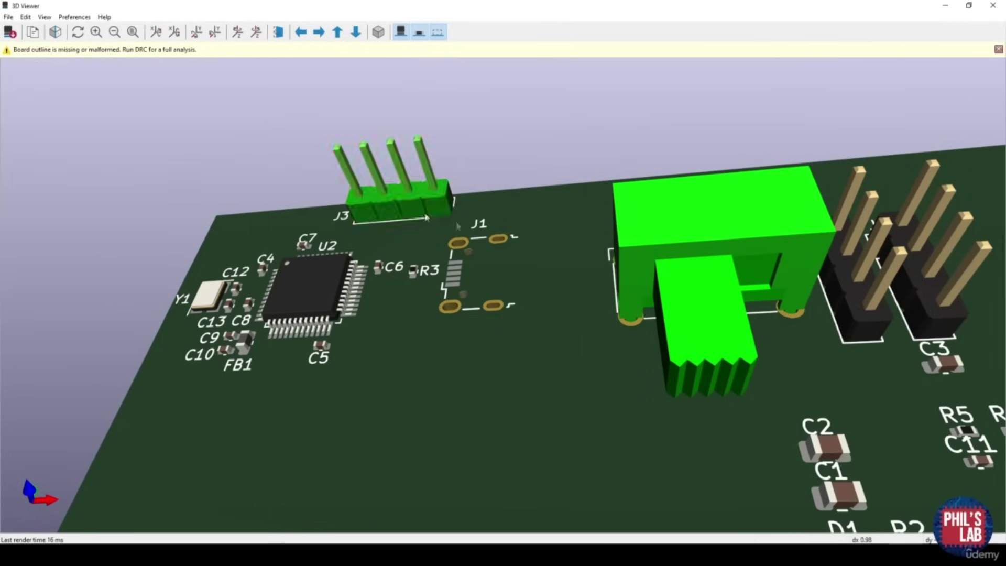
left_click_drag(499, 396, 499, 429)
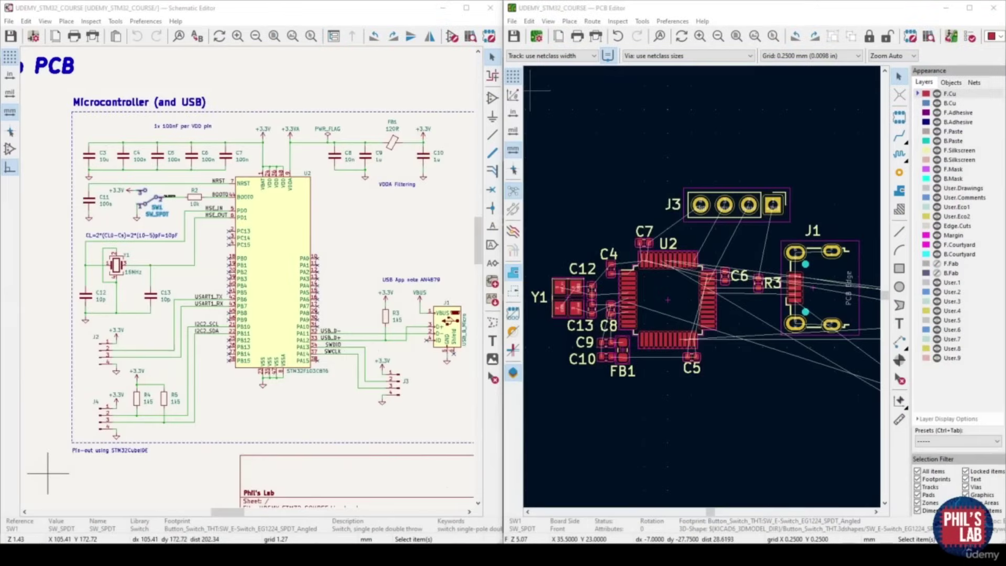
Open switch SW1's symbol properties in the schematic and browse the Button_Switch_SMD footprint library to SW_SPDT_PCM12
scroll(157, 210, "up", 5)
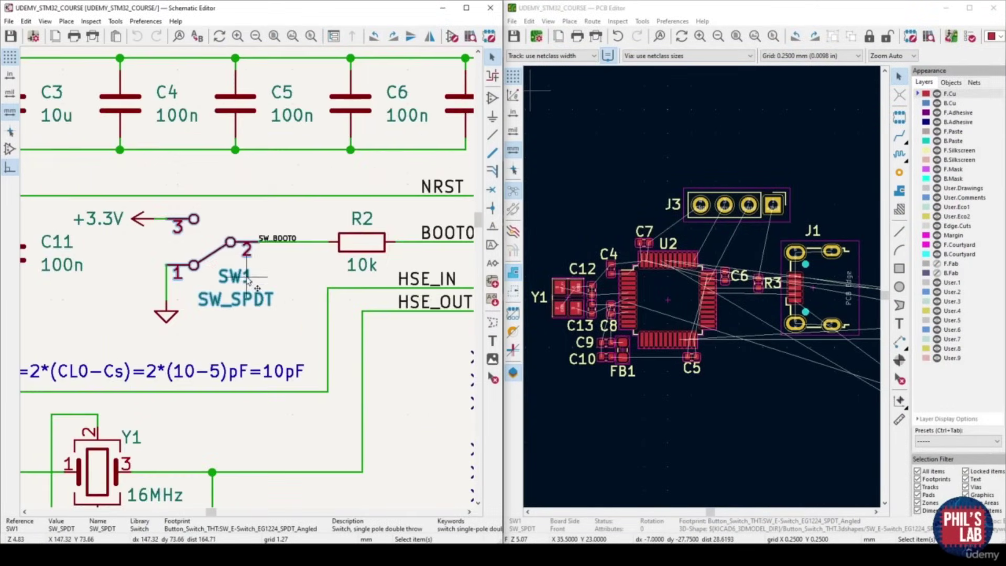
left_click(221, 251)
double_click(221, 251)
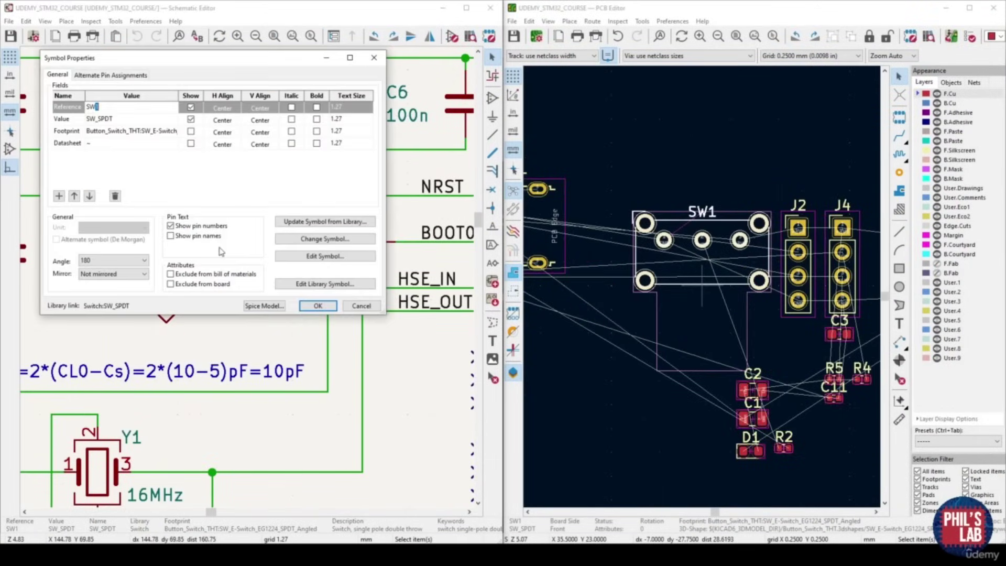
left_click(173, 134)
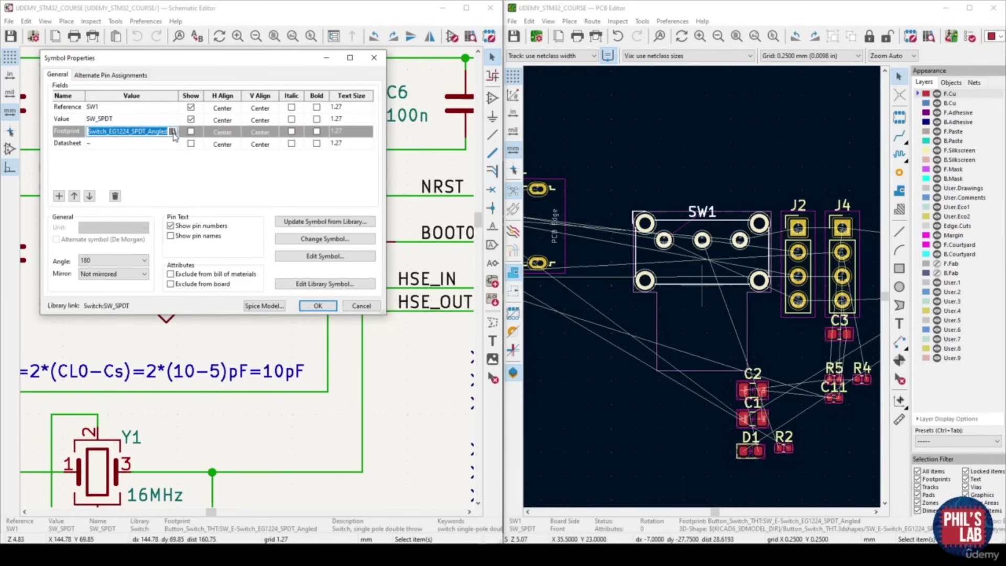
left_click(172, 132)
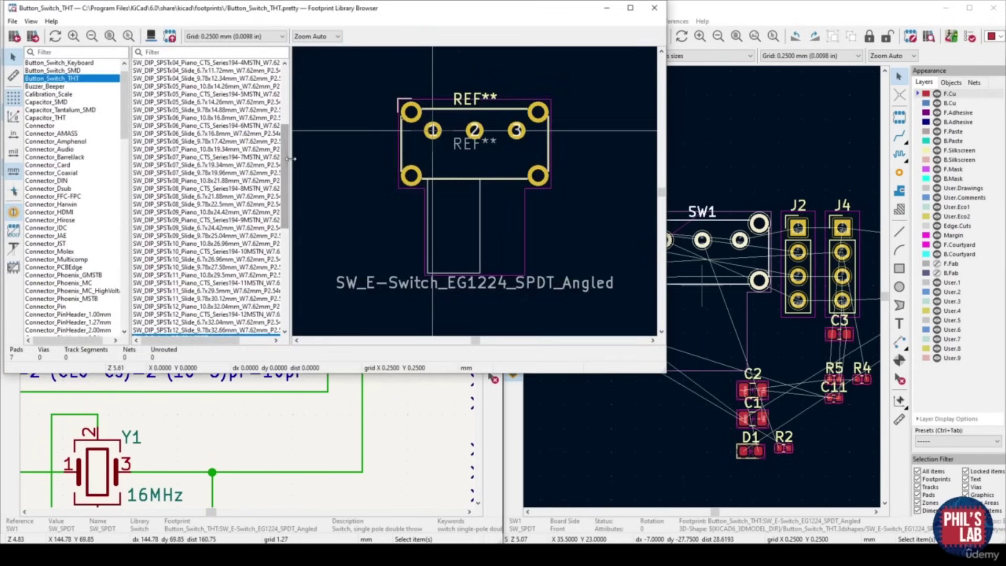
left_click_drag(282, 160, 281, 105)
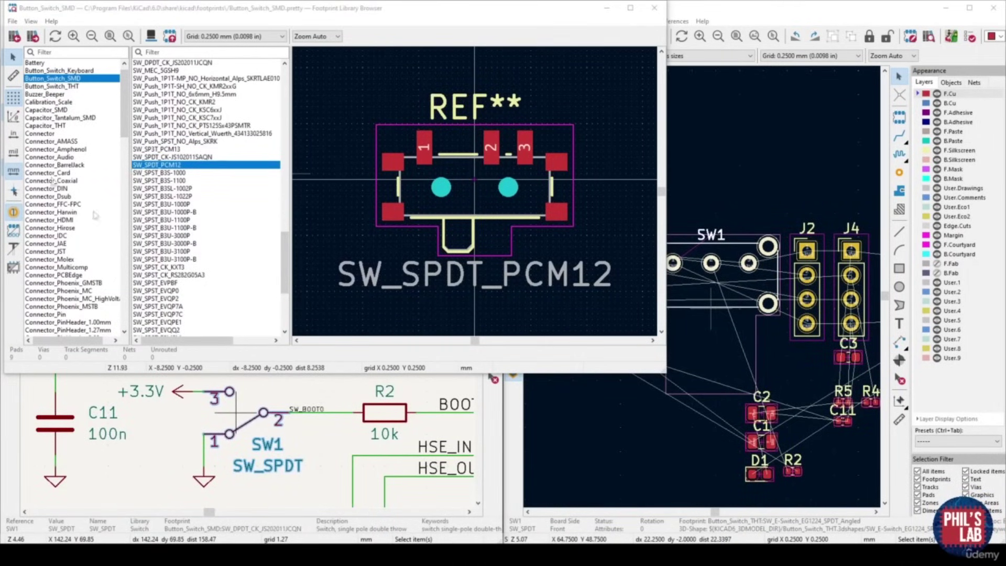
Preview the SW_SPDT_PCM12 footprint in 3D and assign it to switch SW1
left_click(151, 37)
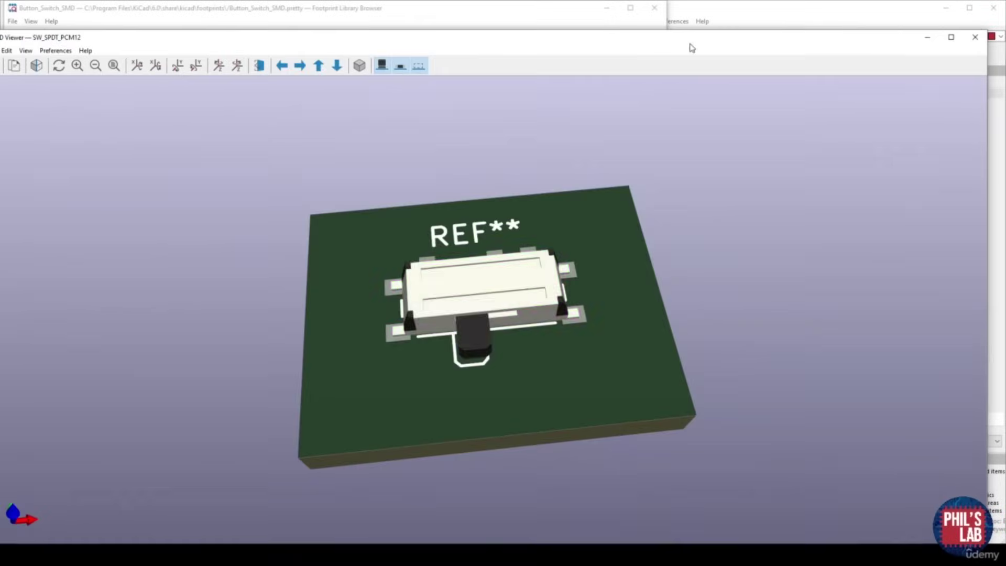
left_click_drag(374, 283, 196, 315)
left_click_drag(504, 304, 570, 369)
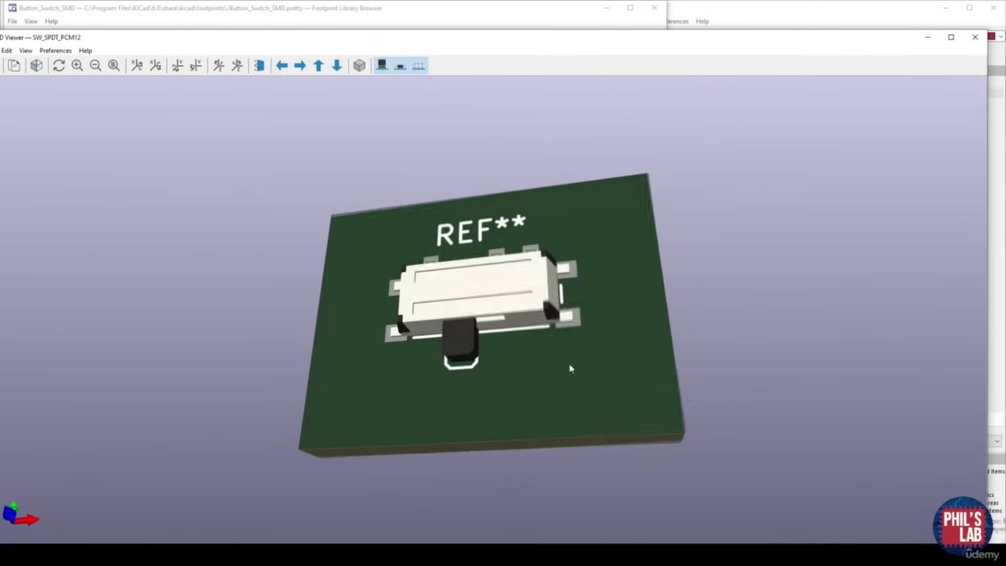
left_click(975, 37)
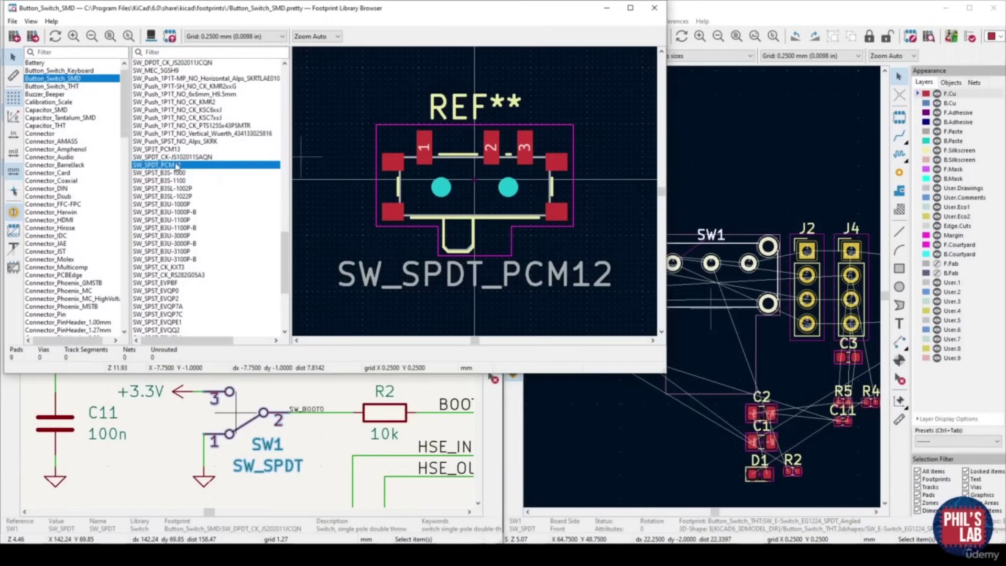
double_click(171, 166)
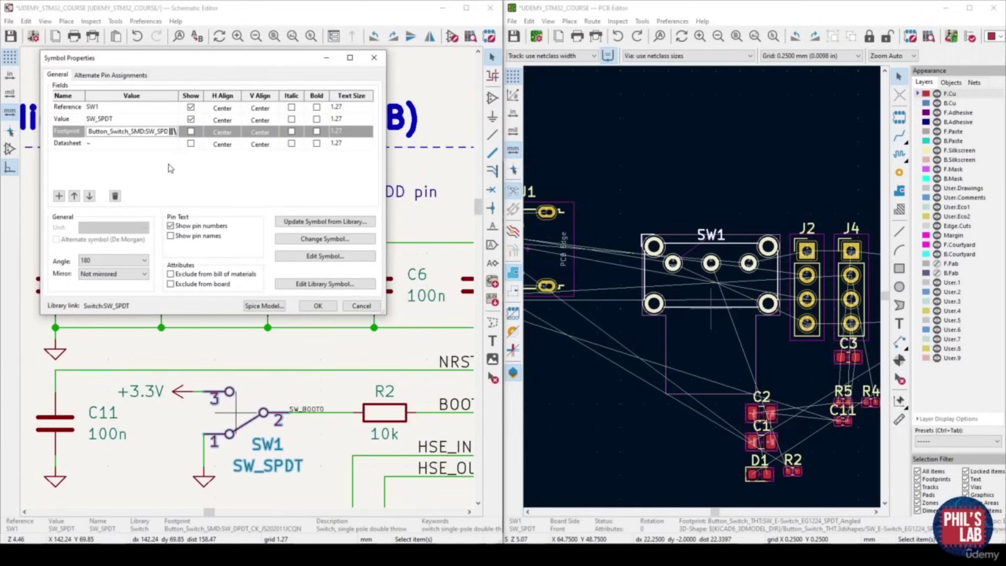
left_click(319, 310)
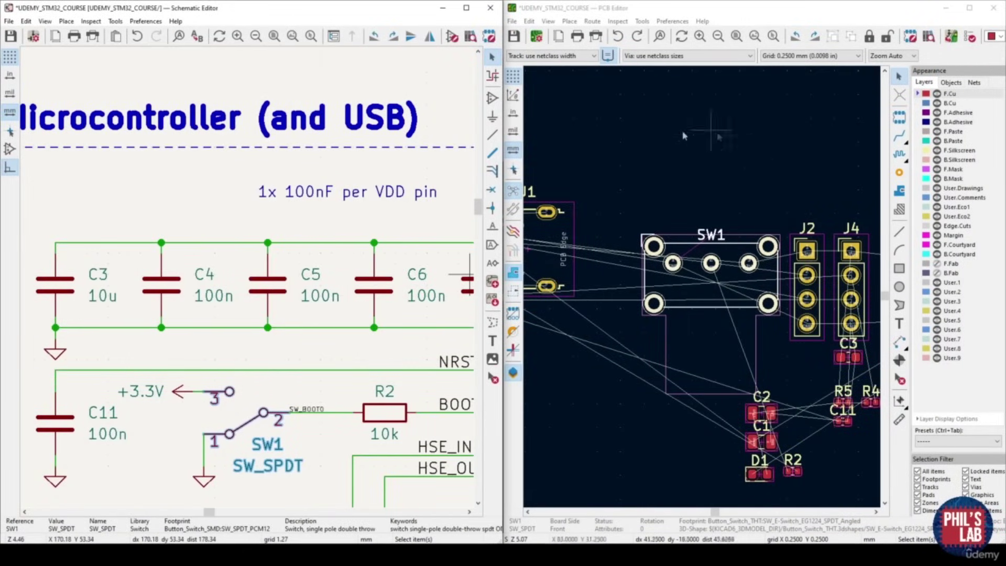
Update the PCB from the schematic, replacing SW1's footprint with the one specified there
middle_click_drag(786, 202, 769, 204)
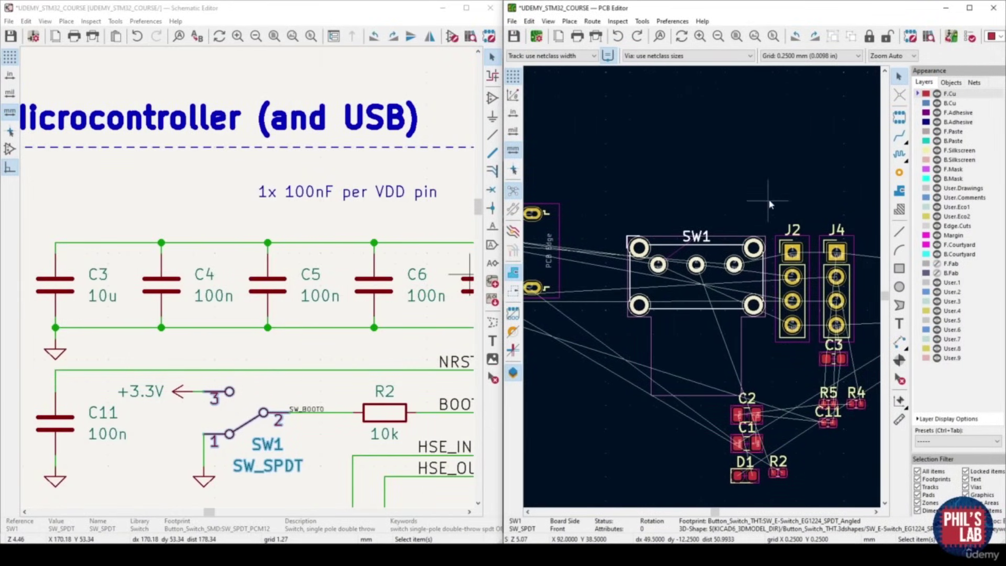
left_click(953, 44)
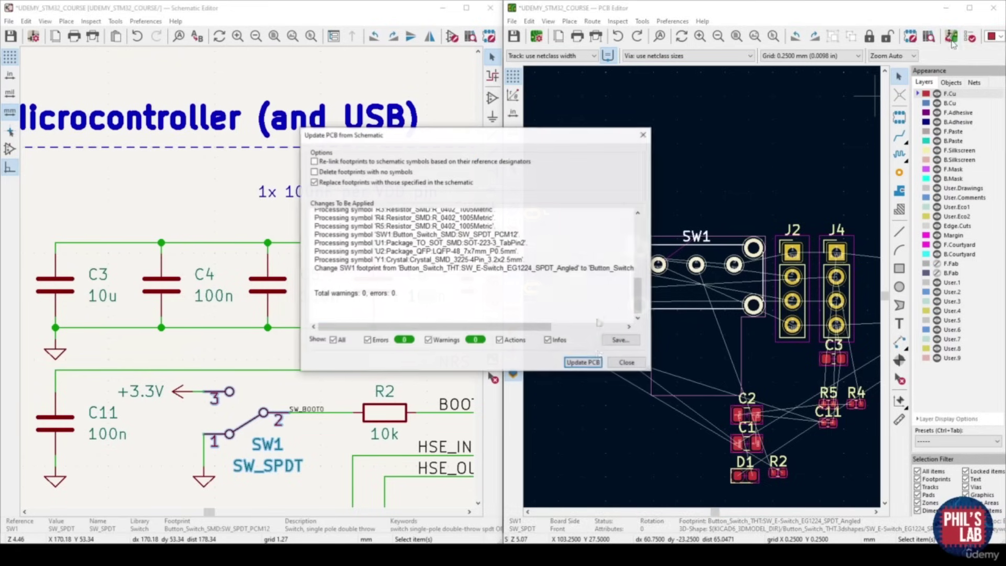
left_click(583, 363)
left_click(627, 363)
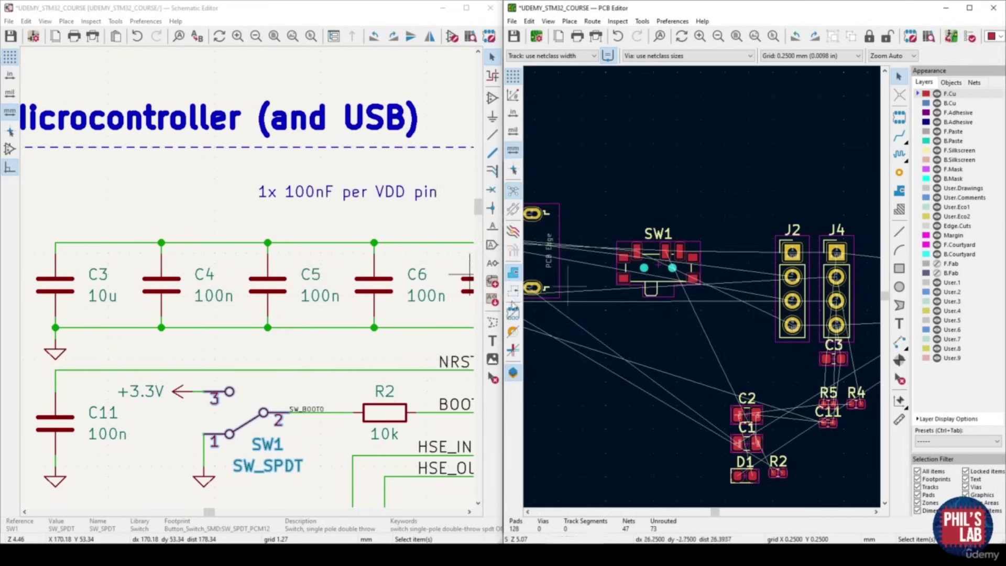
Open the board's 3D view and inspect the new SW1 slide switch beside J1 from a tilted angle
scroll(283, 362, "down", 2)
middle_click_drag(676, 283, 697, 287)
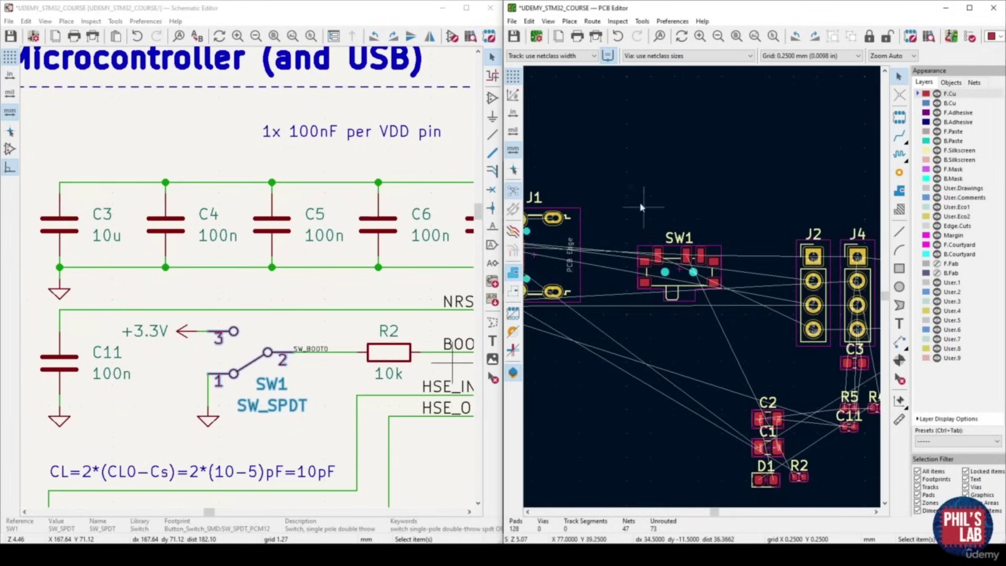
left_click(549, 23)
left_click(563, 63)
left_click_drag(624, 286, 753, 242)
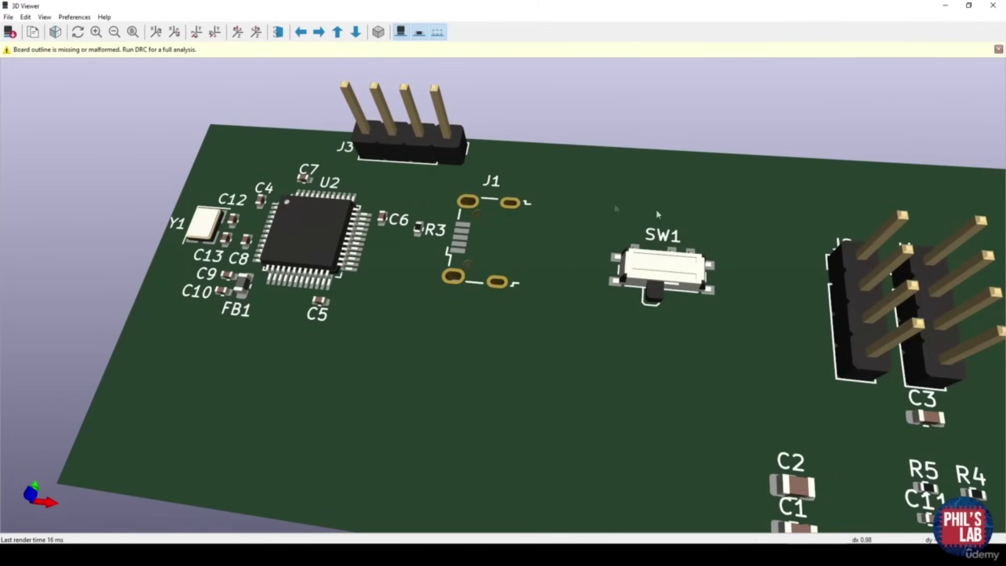
left_click_drag(618, 273, 529, 209)
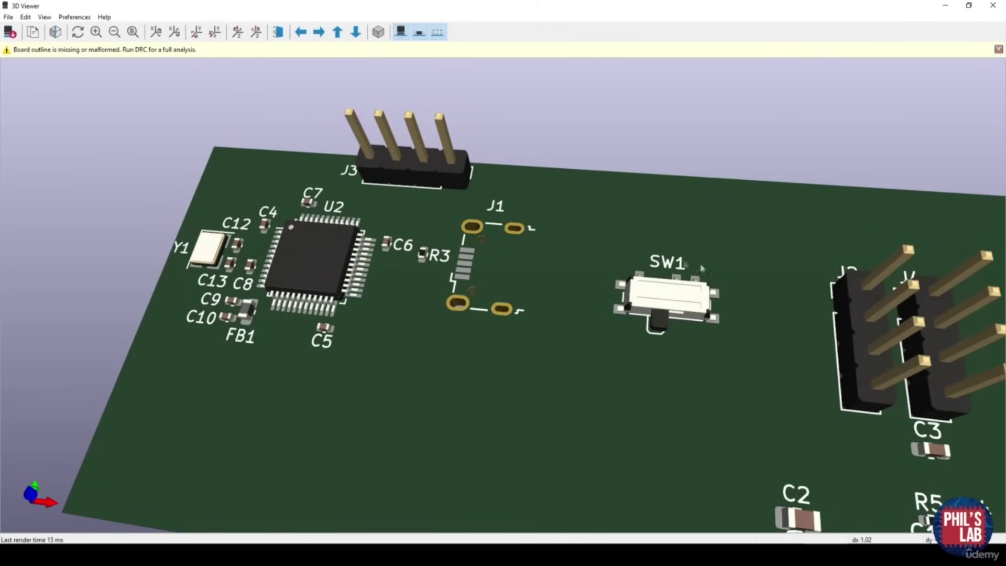
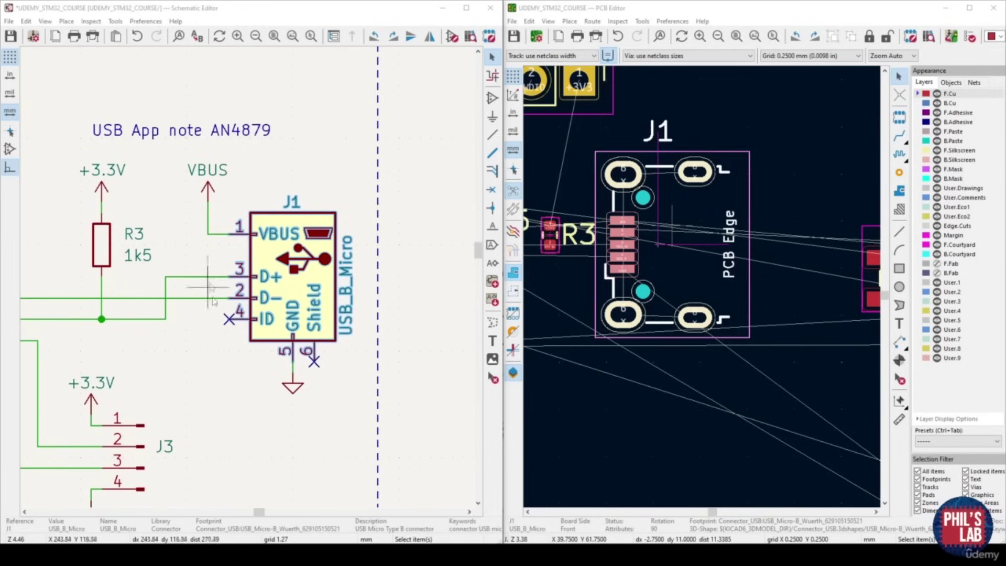
double_click(321, 242)
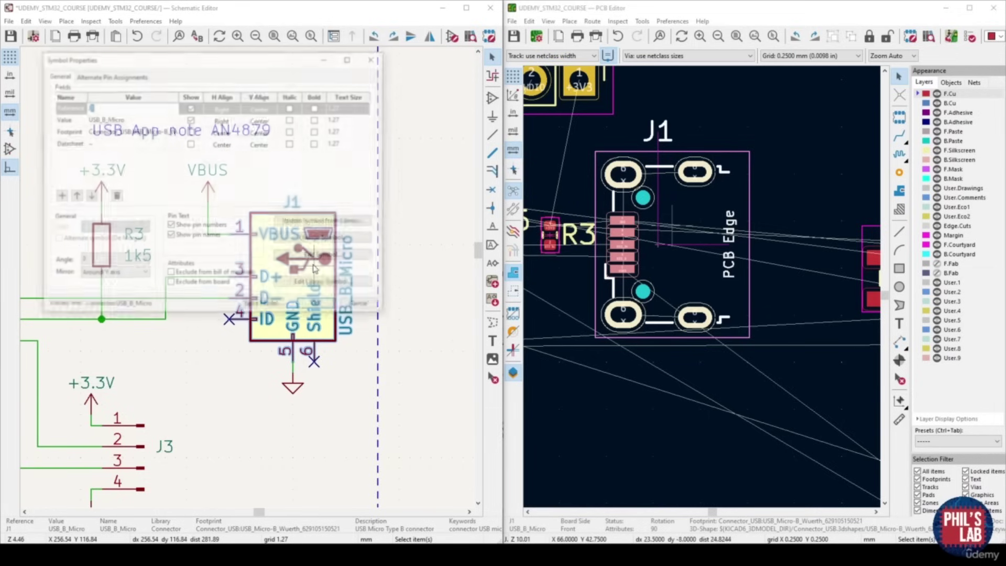
left_click(162, 134)
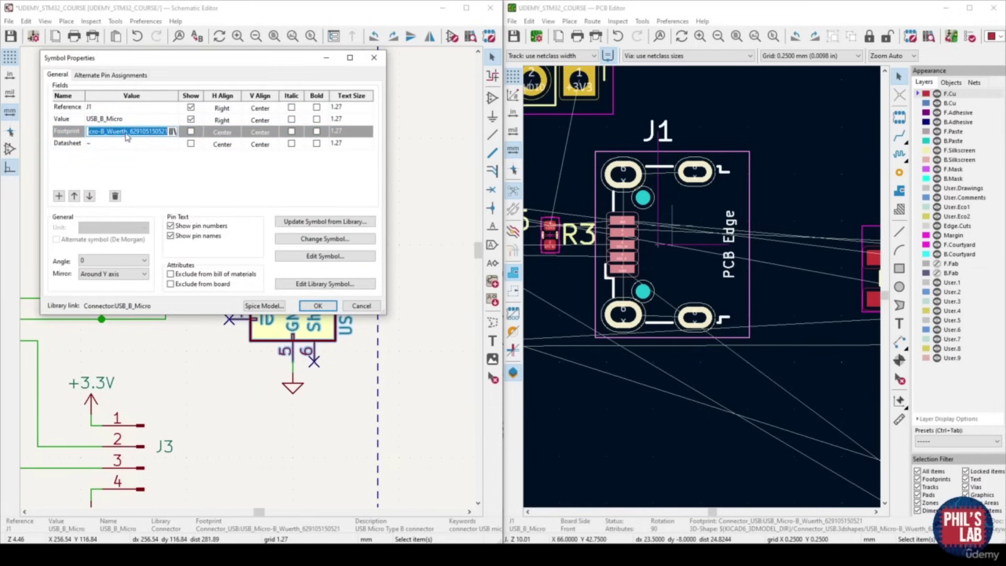
left_click_drag(131, 134, 166, 136)
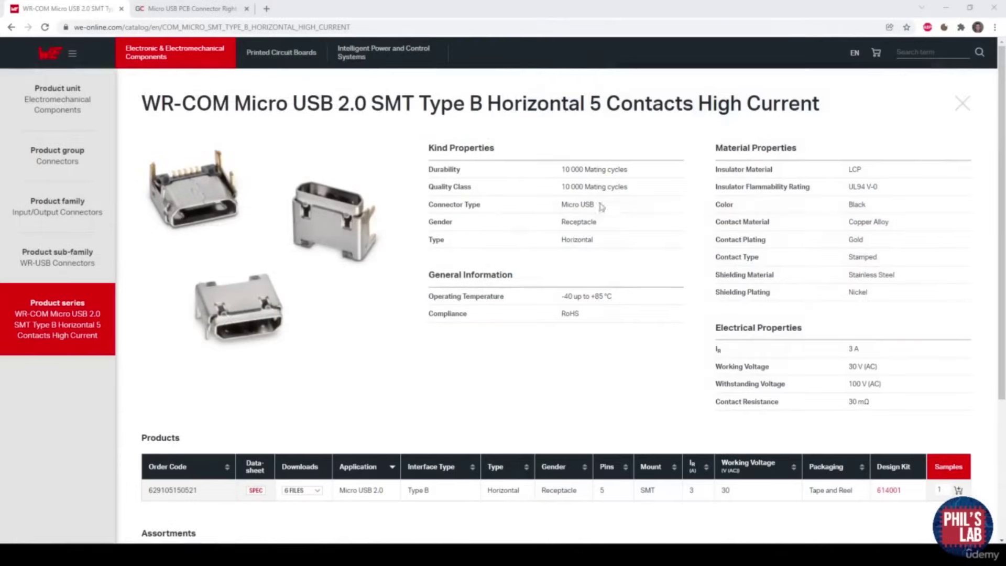
On the Würth product page in the browser, download the connector's STEP model and select 629105150521.stp in the UDEMY_STM32_COURSE folder
scroll(303, 395, "down", 2)
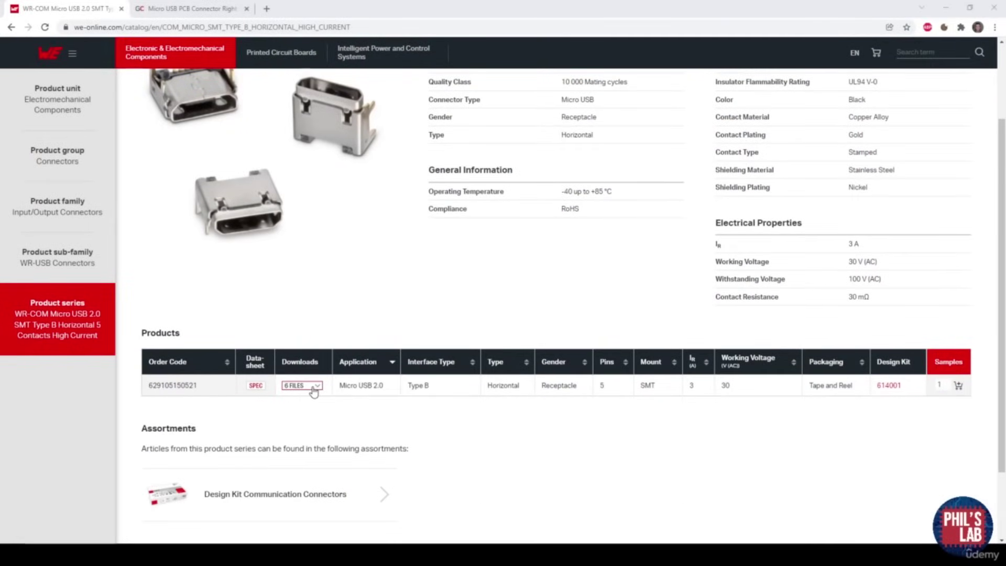
left_click(314, 388)
scroll(321, 406, "down", 1)
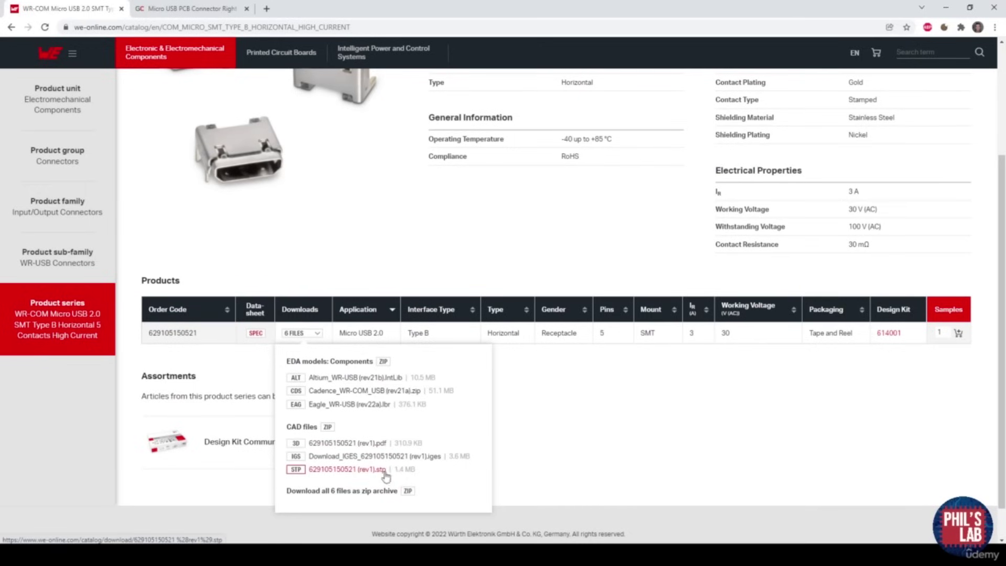
left_click(348, 469)
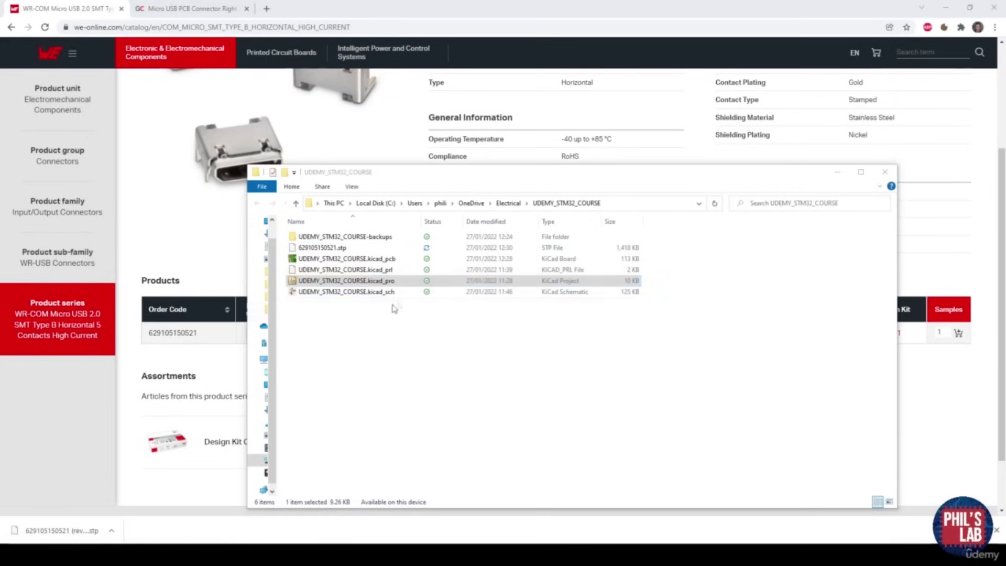
left_click(352, 250)
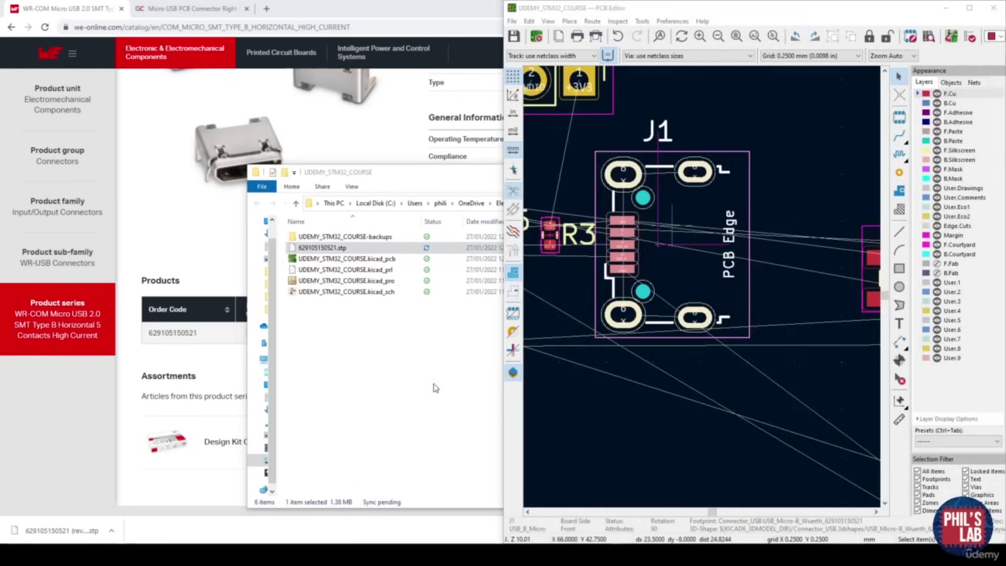
In the PCB editor, open J1's footprint properties and remove its missing .wrl 3D model entry
double_click(691, 226)
left_click(689, 73)
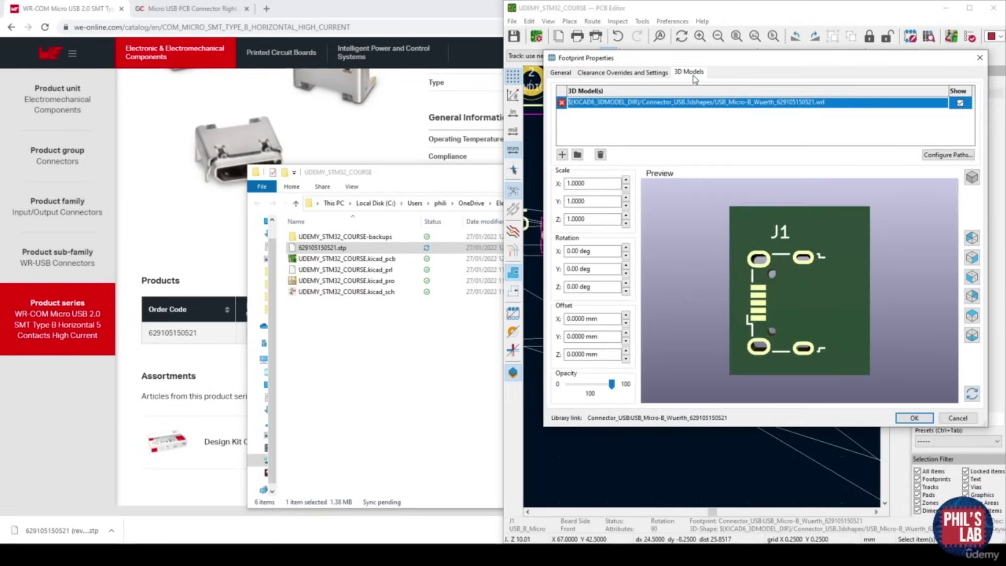
left_click(600, 154)
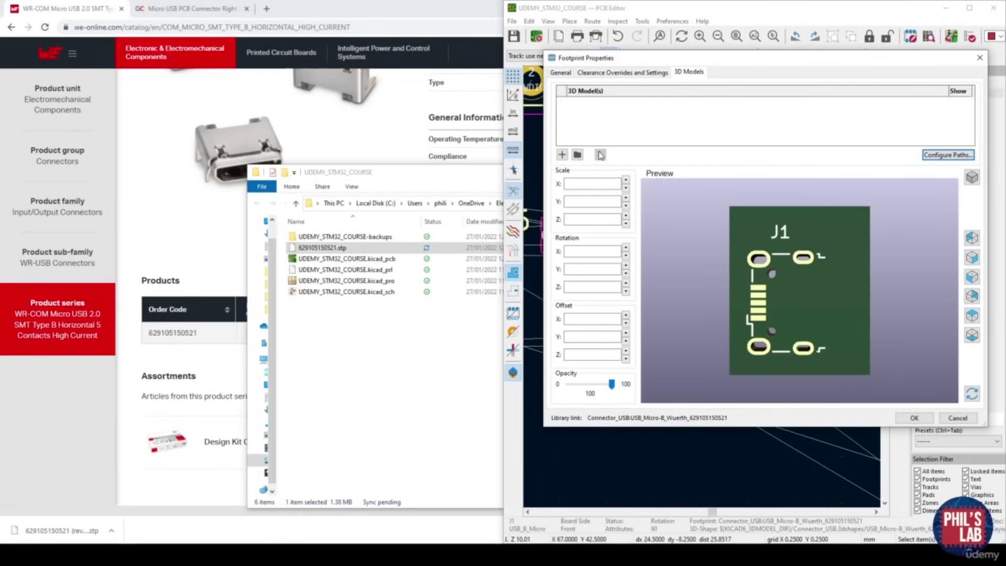
Add 629105150521.stp from the UDEMY_STM32_COURSE project folder as J1's 3D model and check its alignment with the pads in the preview
left_click(578, 155)
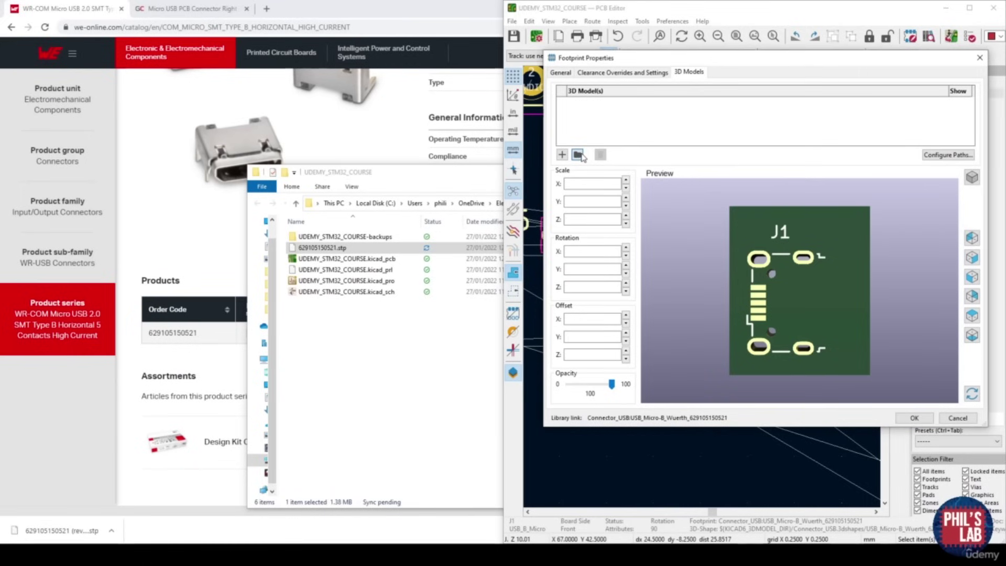
left_click(789, 346)
left_click(792, 366)
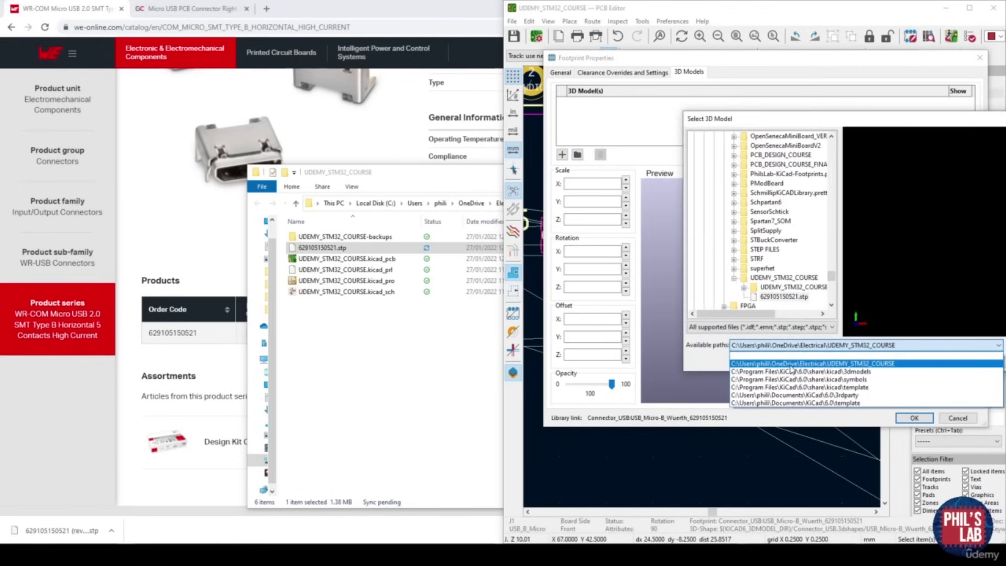
left_click(784, 296)
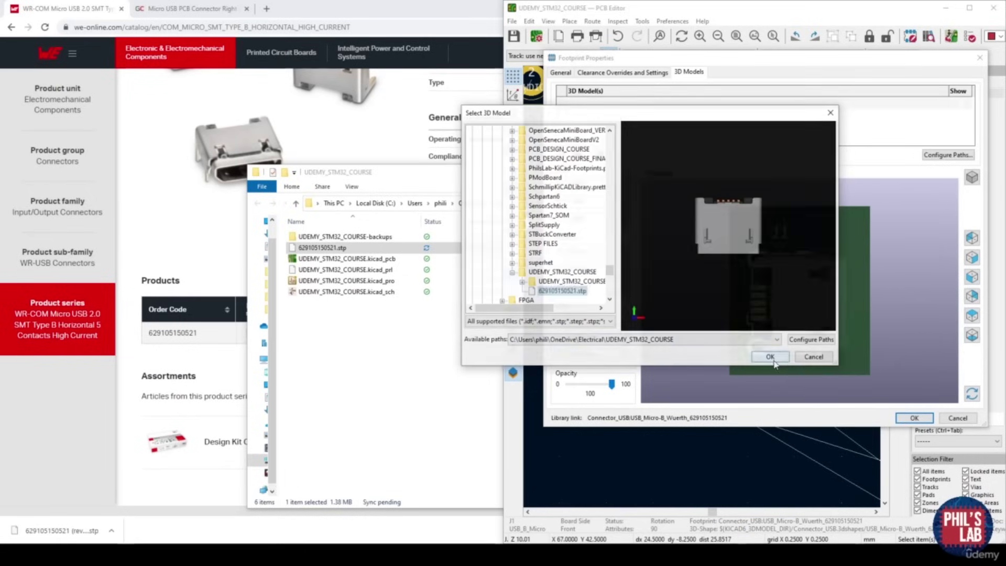
left_click(770, 357)
left_click_drag(755, 220, 831, 340)
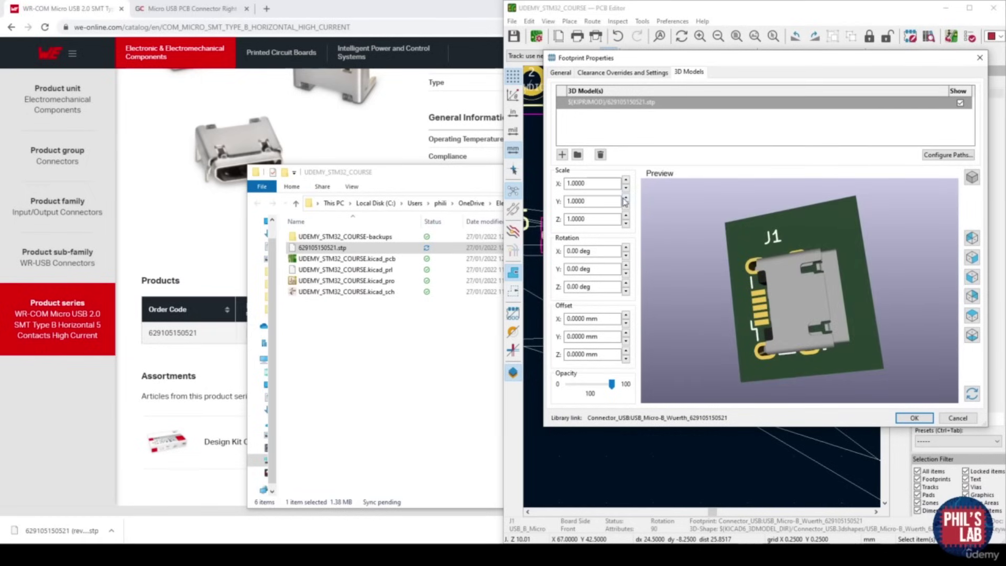
Adjust the Y and Z offsets of J1's 3D model to seat it on the footprint, then apply the footprint properties
left_click_drag(705, 291, 754, 268)
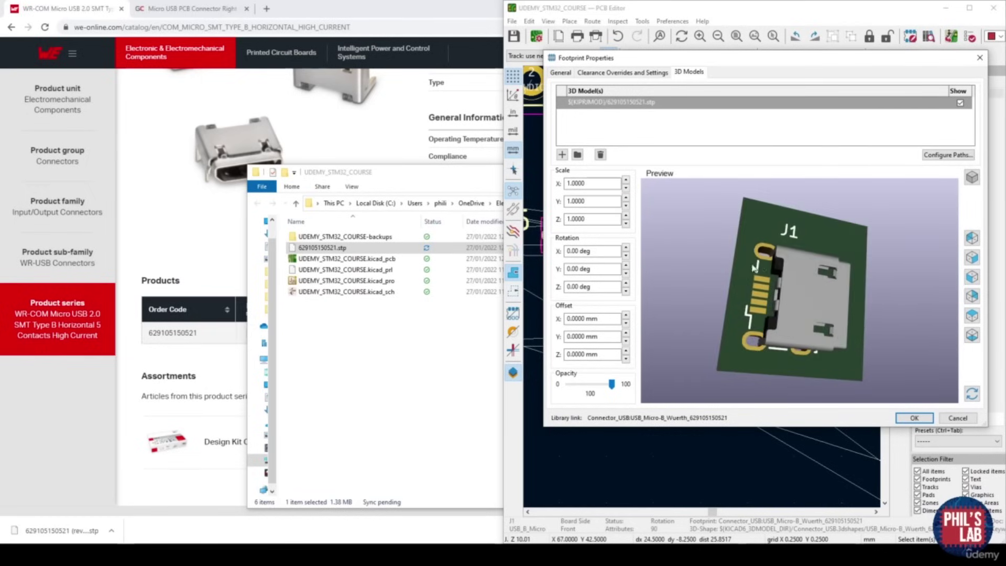
left_click_drag(806, 319, 806, 271)
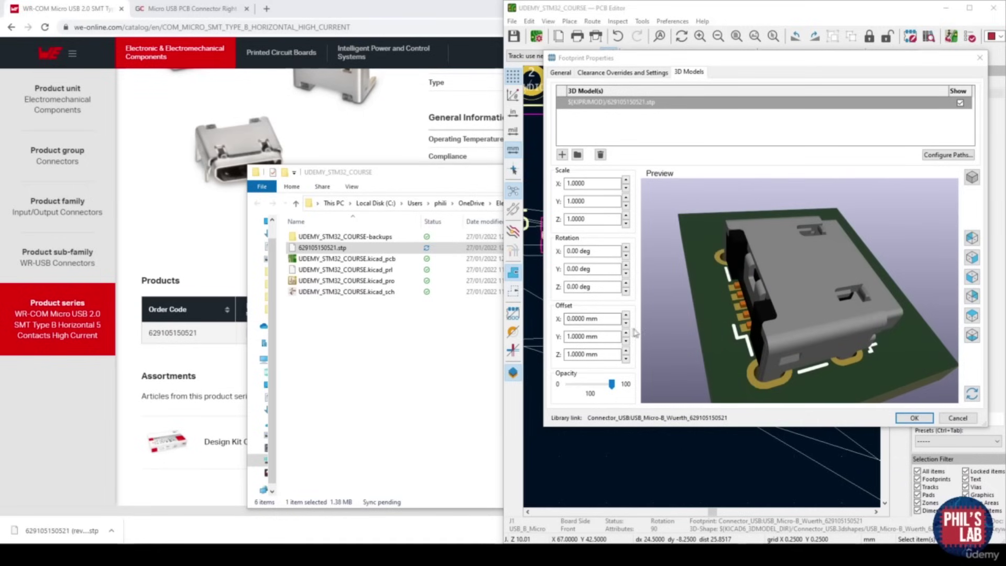
left_click(608, 337)
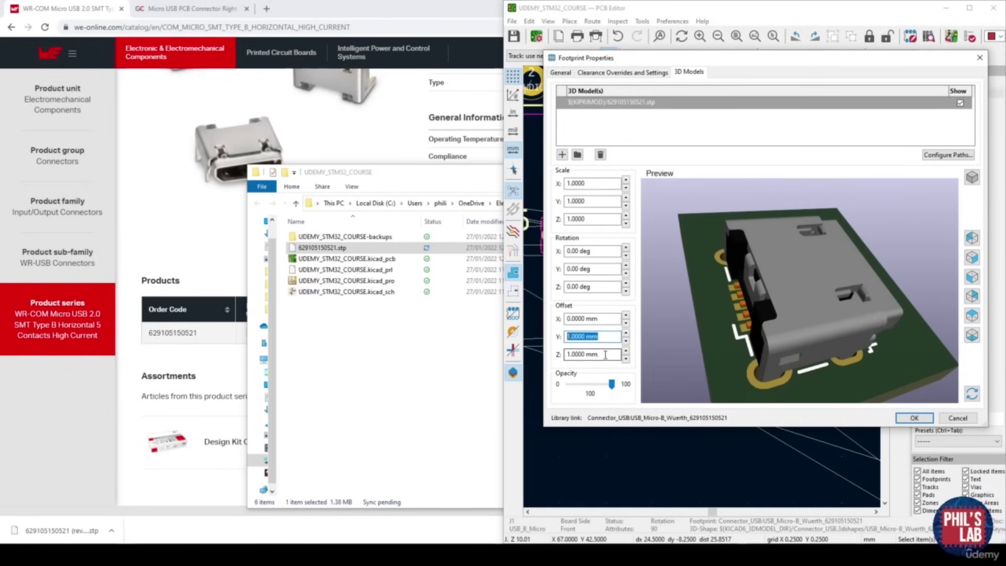
mouse_move(818, 339)
left_mouse_down()
mouse_move(787, 330)
mouse_move(818, 283)
mouse_move(755, 328)
mouse_move(781, 263)
mouse_move(729, 300)
mouse_move(734, 286)
mouse_move(719, 278)
mouse_move(745, 252)
mouse_move(855, 210)
mouse_move(797, 220)
mouse_move(678, 214)
mouse_move(771, 231)
mouse_move(821, 339)
left_mouse_up()
scroll(753, 326, "up", 3)
left_click(901, 419)
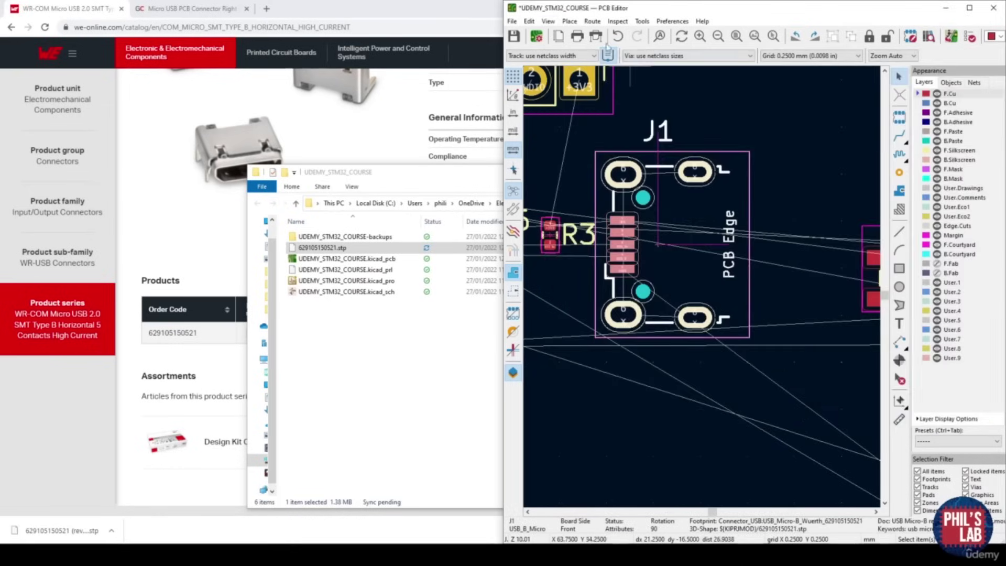
Open the board in the 3D Viewer and examine connector J1's model on the PCB
left_click(548, 21)
left_click(563, 60)
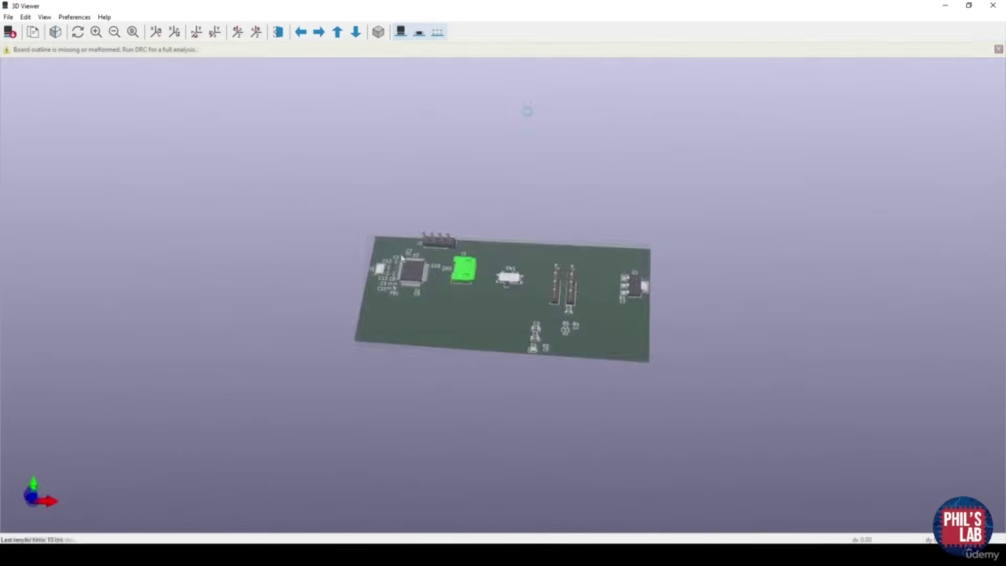
scroll(451, 285, "up", 3)
left_click_drag(428, 293, 546, 374)
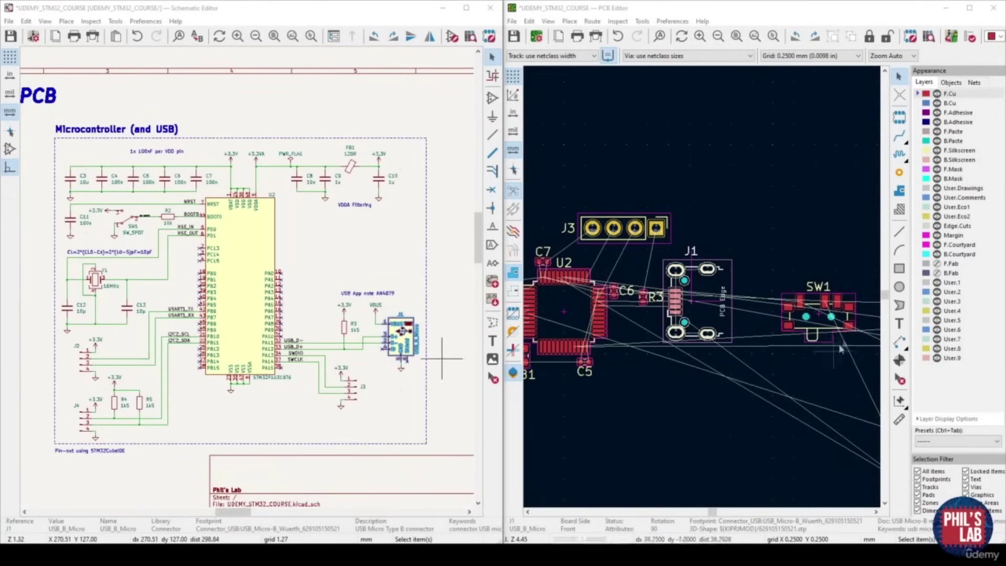
Find resistor R2 through the schematic and place its footprint above C7, near U2's BOOT0 pin
middle_click_drag(264, 211, 277, 208)
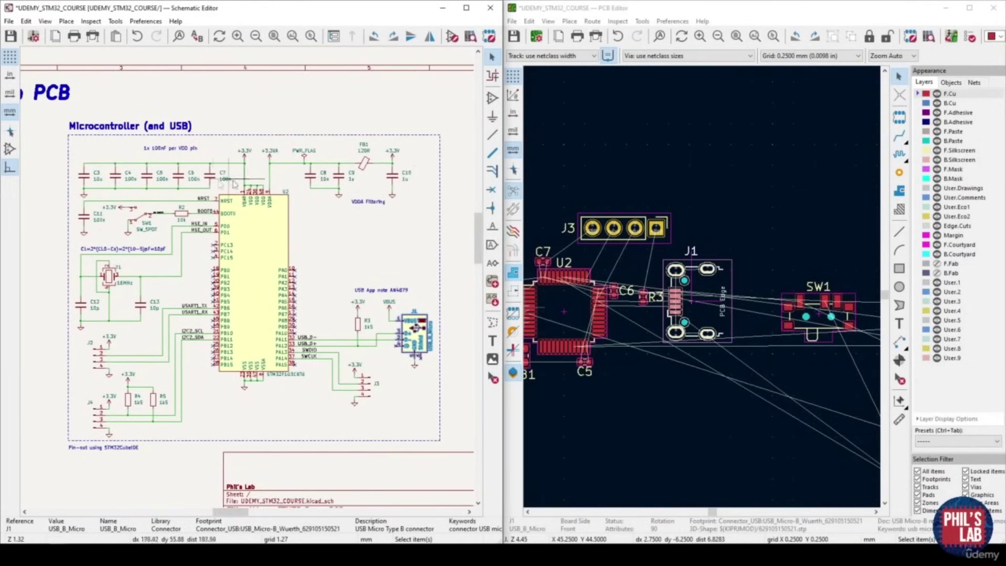
scroll(175, 220, "up", 3)
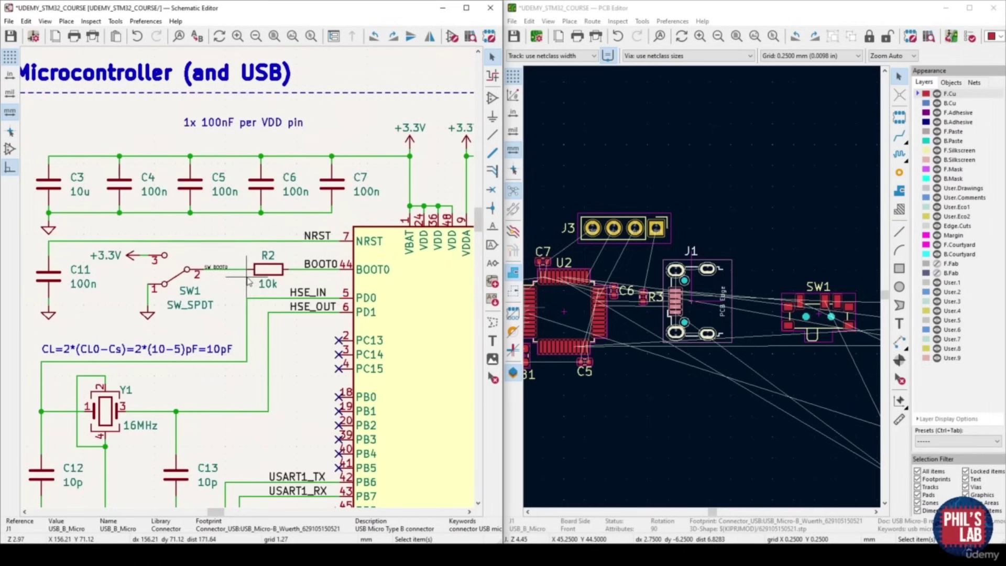
left_click(276, 273)
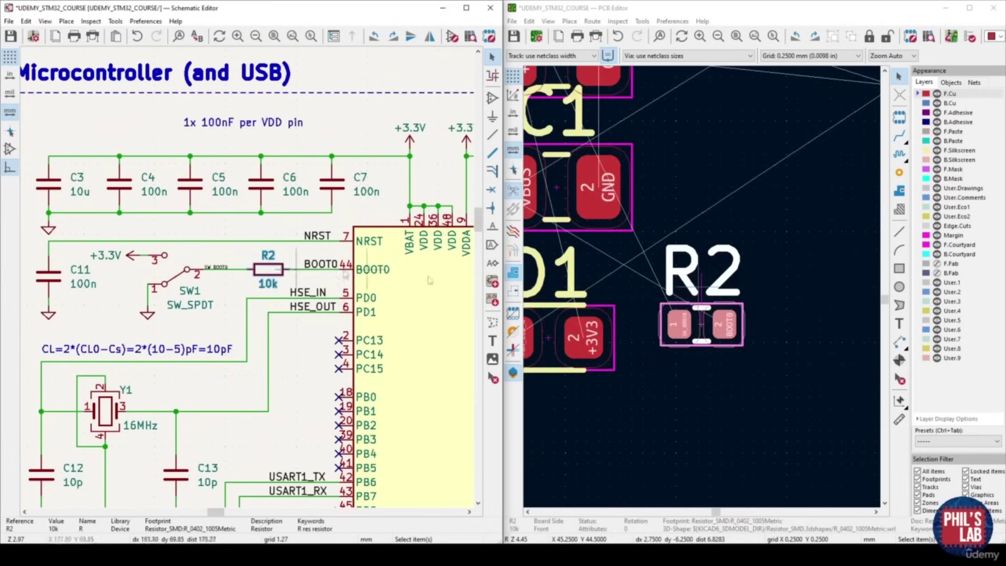
key("m")
scroll(702, 287, "down", 2)
middle_click_drag(629, 262, 773, 370)
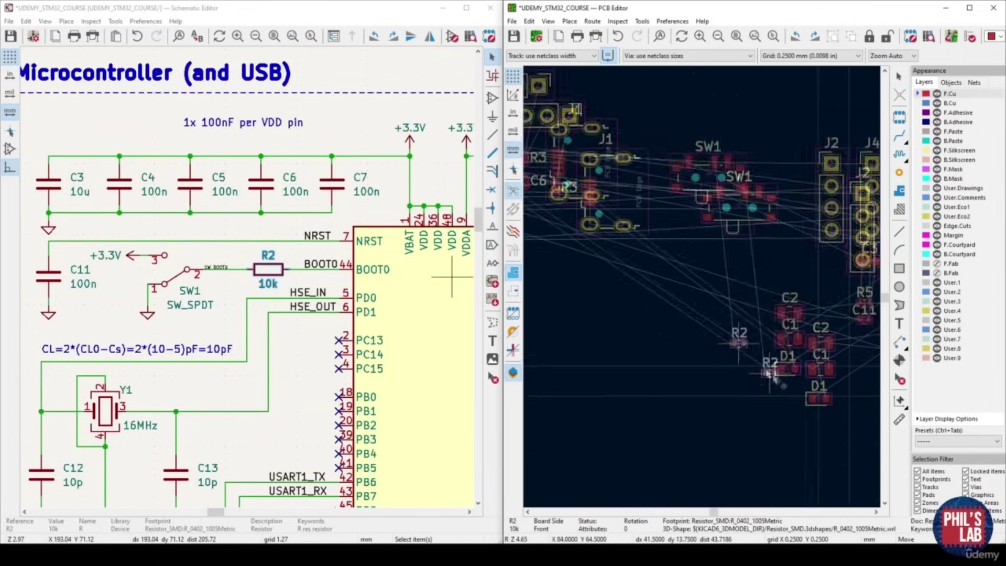
middle_click_drag(645, 220, 810, 332)
scroll(622, 237, "up", 4)
scroll(702, 291, "up", 2)
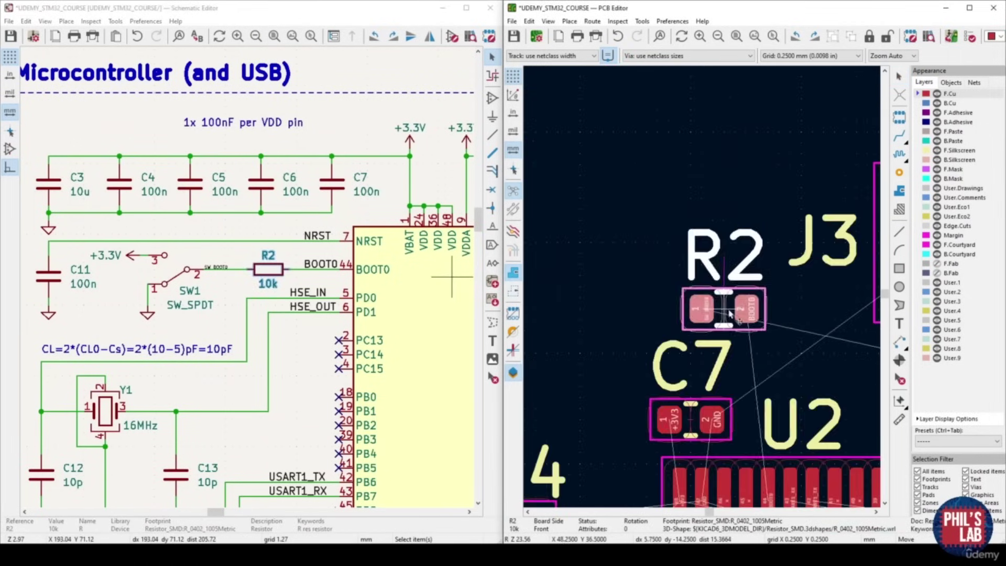
middle_click_drag(644, 239, 661, 230)
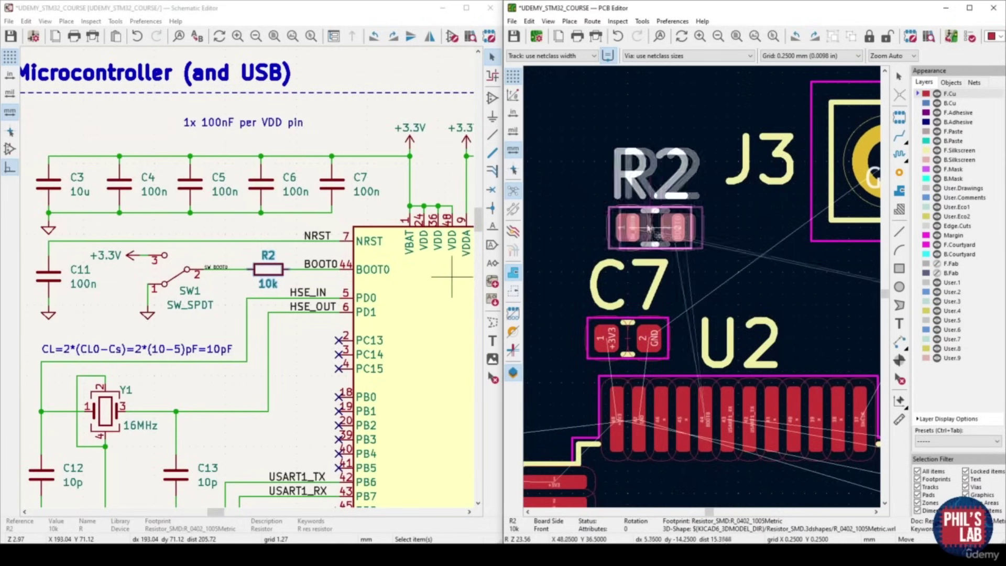
Select switch SW1 in the schematic and place its footprint above R2, rotated 180 degrees
left_click(180, 278)
scroll(703, 236, "down", 4)
key("m")
scroll(624, 274, "up", 6)
left_click(662, 209)
middle_click_drag(838, 223, 604, 178)
scroll(822, 254, "down", 2)
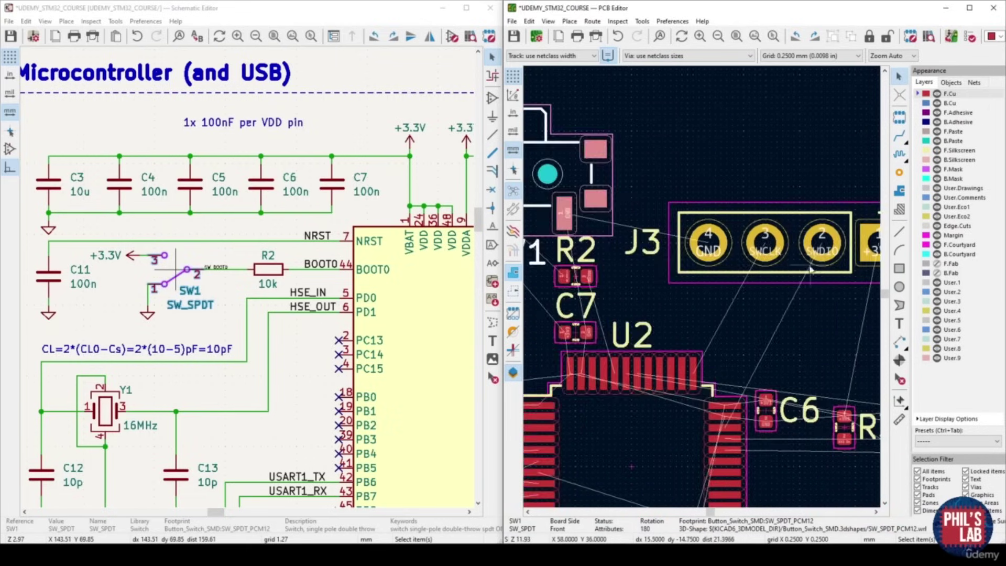
Space header J3 and switch SW1 apart above U2, and move SW1's reference label to the left of the switch
key("m")
left_click(765, 236)
middle_click_drag(611, 233, 718, 233)
key("m")
left_click(669, 220)
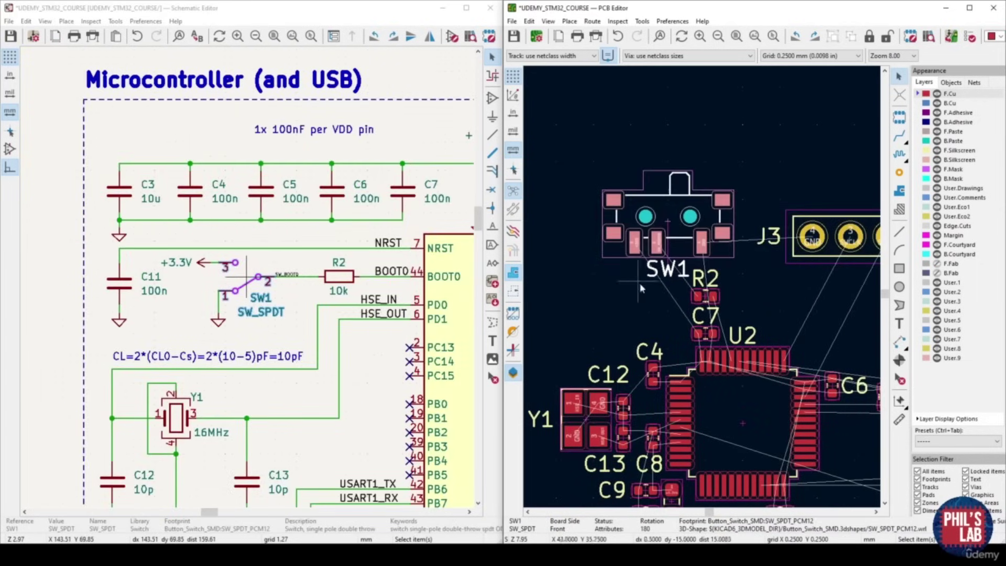
left_click(669, 273)
left_click(580, 222)
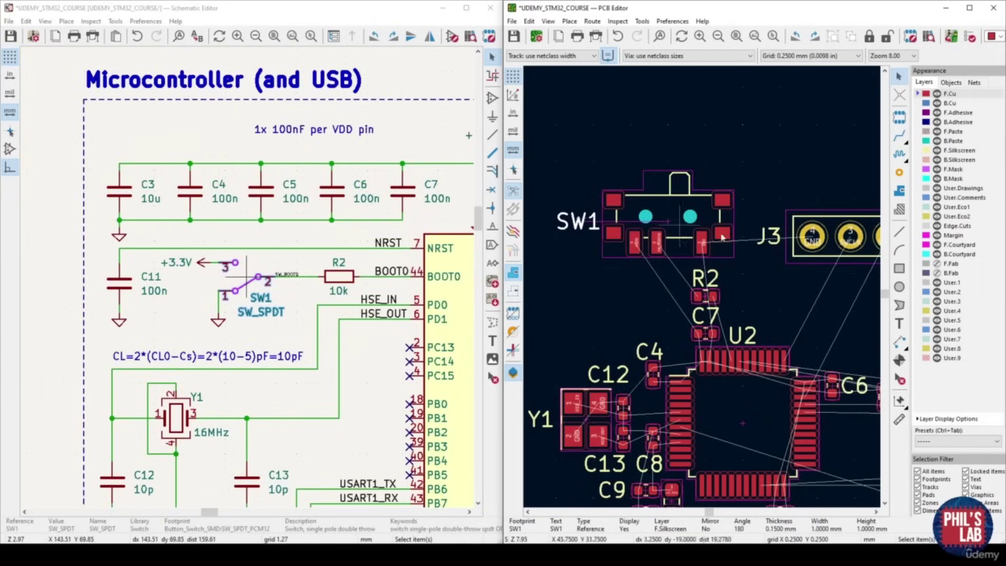
Move header J3 level with switch SW1 above U2
middle_click_drag(835, 237, 739, 235)
key("m")
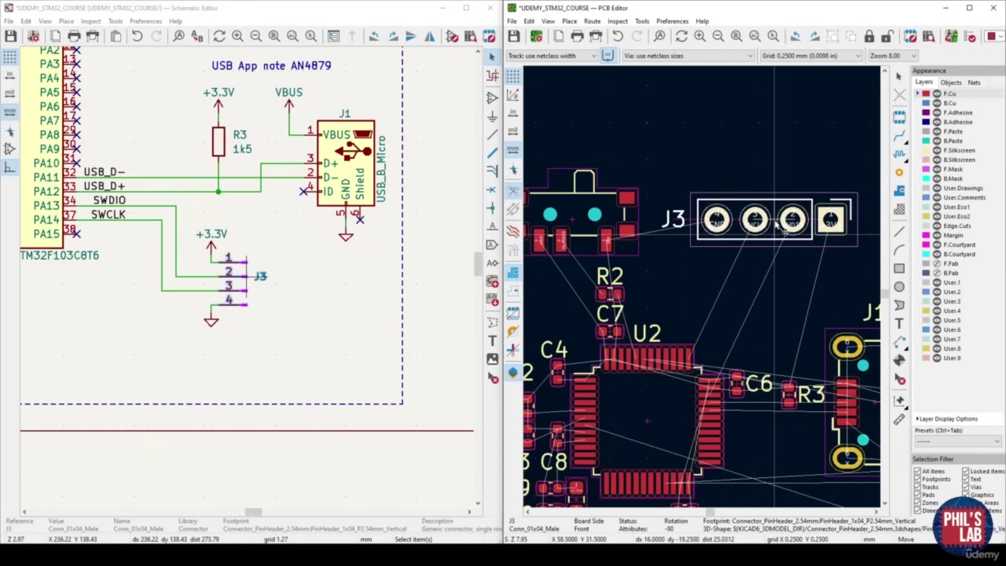
left_click(587, 297)
scroll(655, 296, "down", 3)
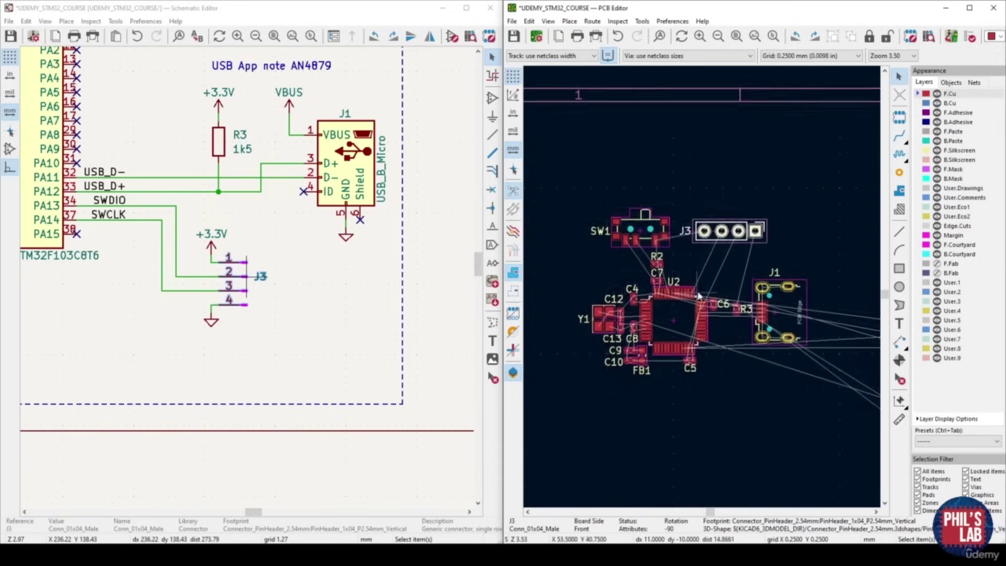
Find capacitor C11 in the schematic and place it horizontally below U2, beside FB1, with its NRST pad facing FB1
scroll(192, 273, "down", 5)
scroll(191, 273, "up", 4)
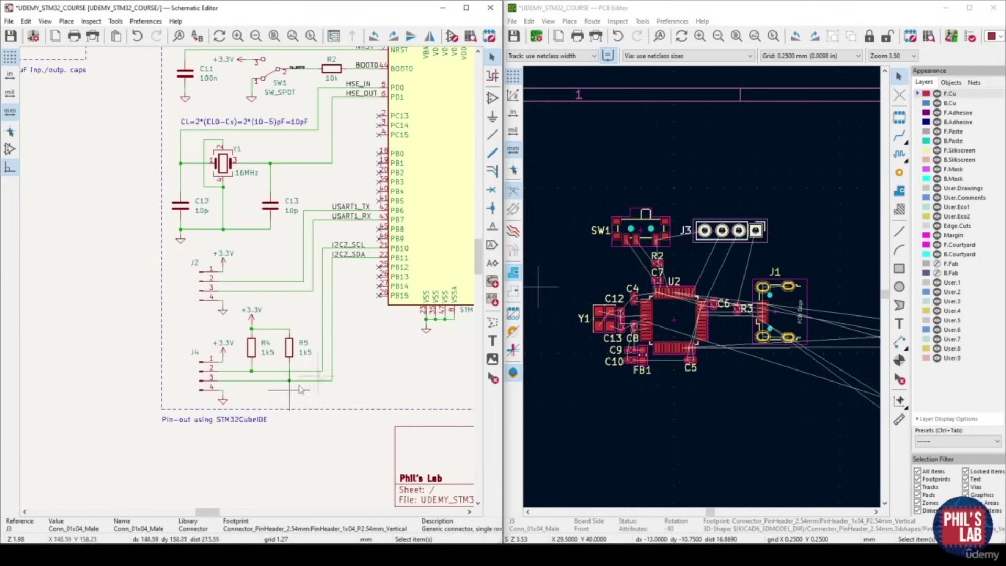
middle_click_drag(278, 325, 275, 346)
middle_click_drag(271, 283, 259, 332)
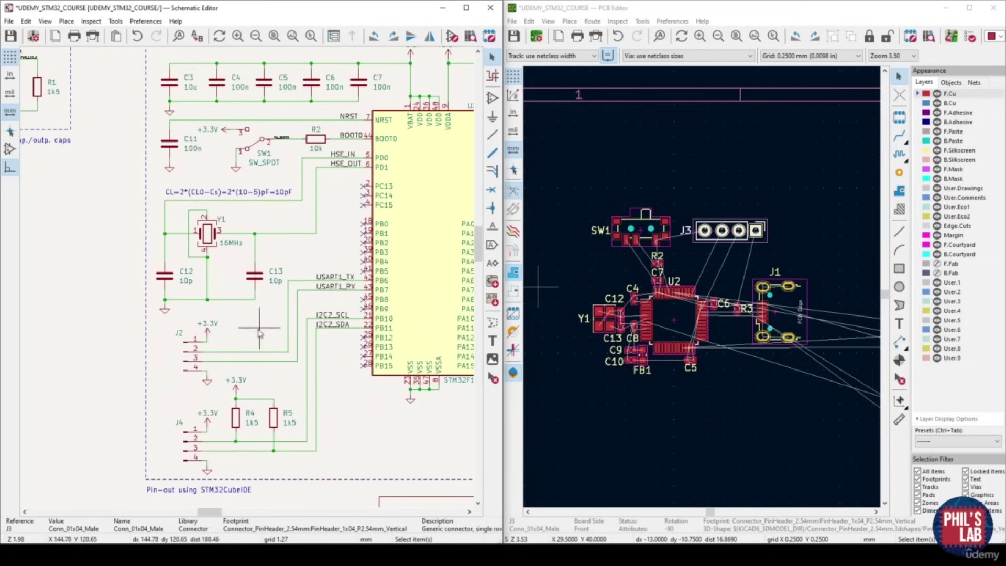
left_click(170, 147)
scroll(704, 292, "up", 3)
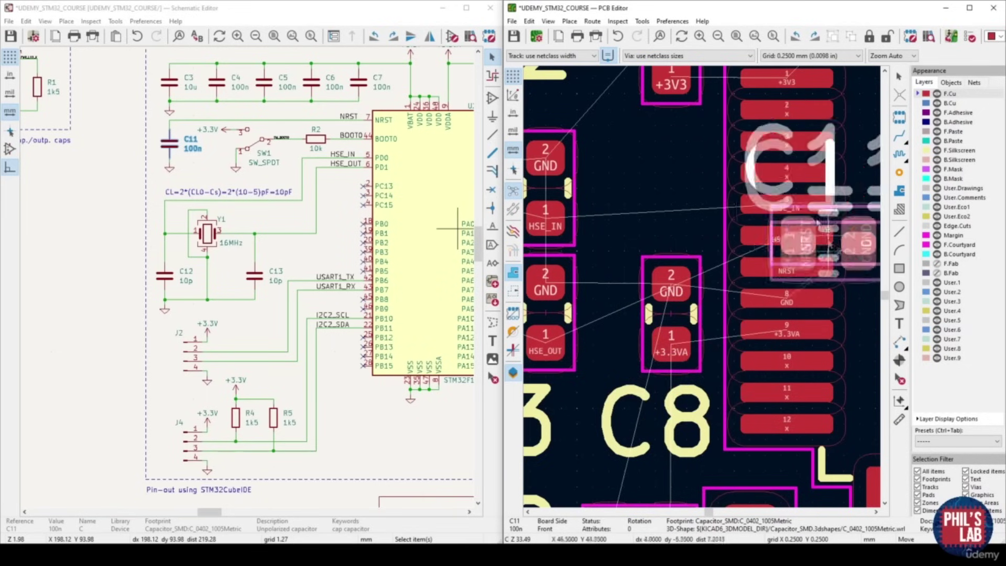
scroll(742, 260, "down", 2)
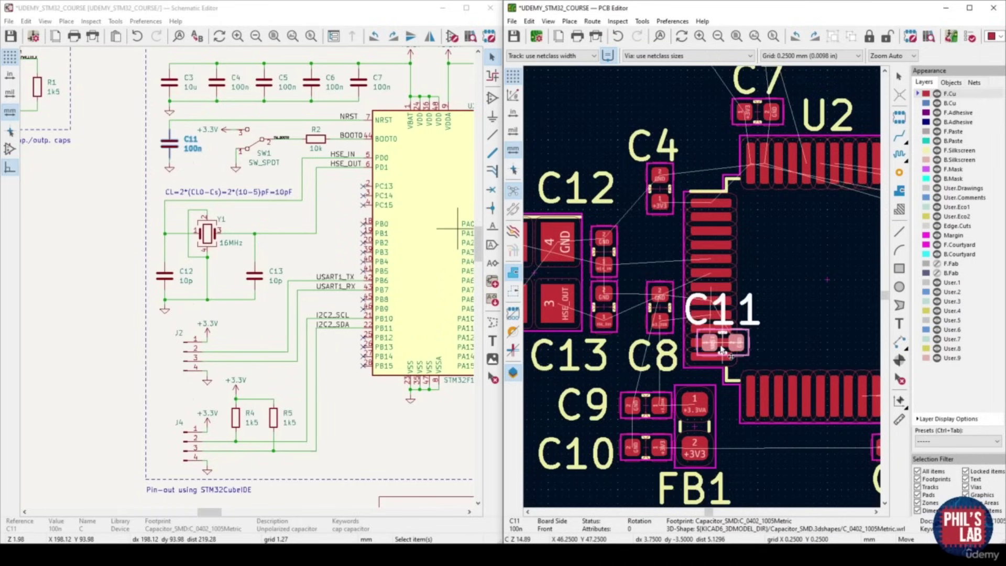
key("r")
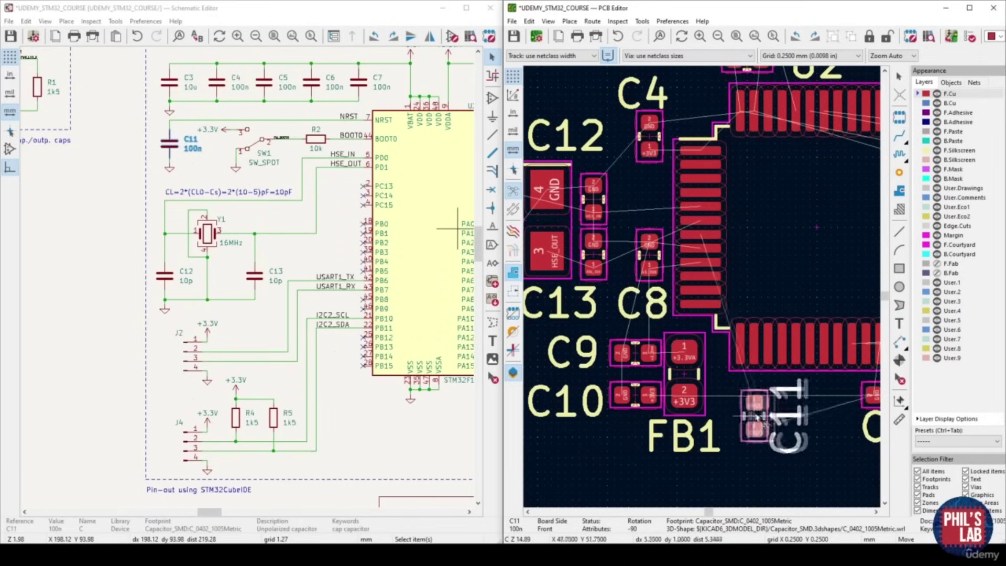
key("r")
scroll(753, 416, "up", 2)
left_click(686, 288)
Move C11's reference label clear of U2 and line the capacitor up with C5 below the chip
left_click(687, 215)
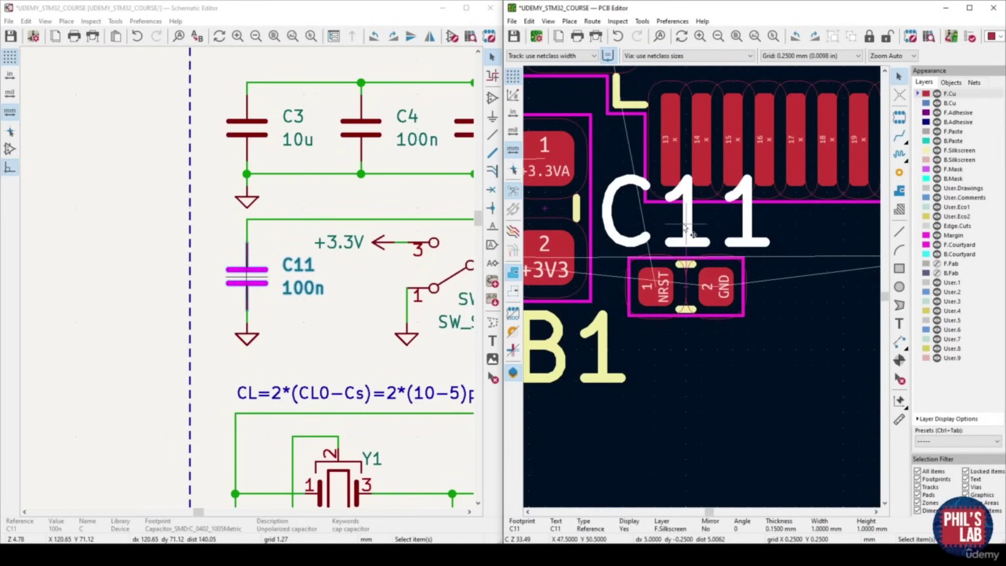
key("m")
left_click(844, 288)
scroll(688, 272, "down", 2)
middle_click_drag(682, 185, 675, 281)
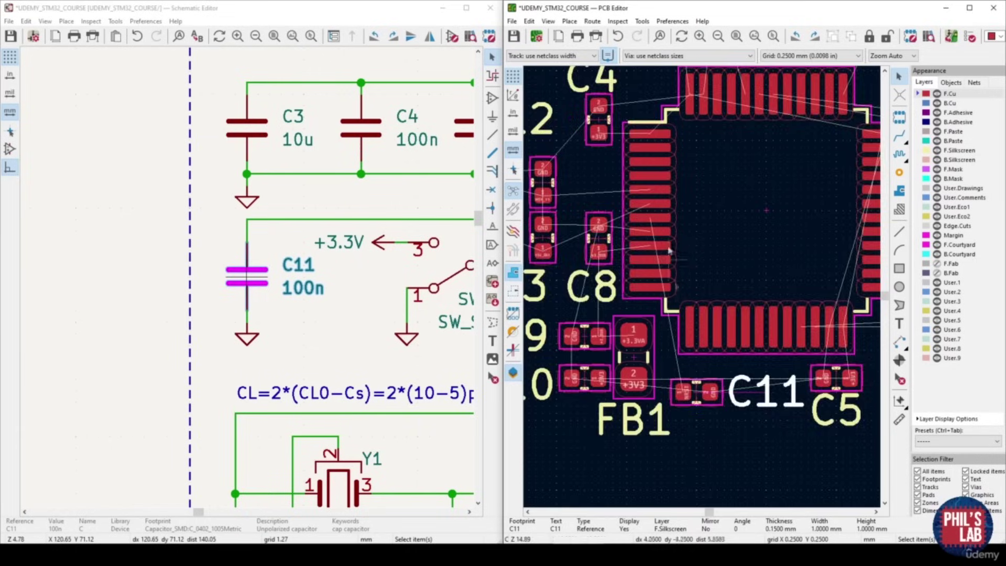
scroll(677, 219, "up", 2)
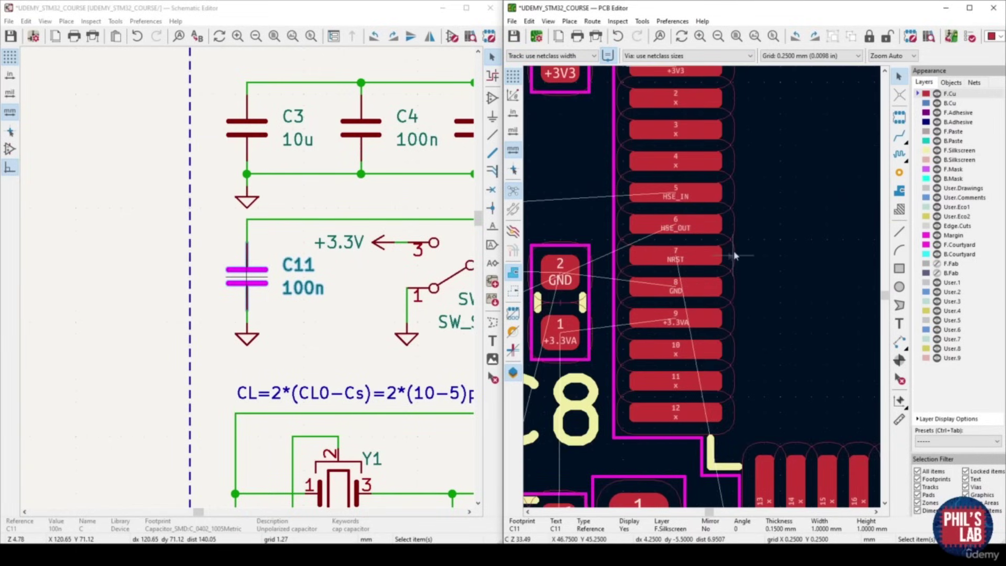
middle_click_drag(733, 432, 719, 290)
middle_click_drag(707, 456, 705, 336)
scroll(745, 381, "down", 4)
scroll(278, 329, "down", 4)
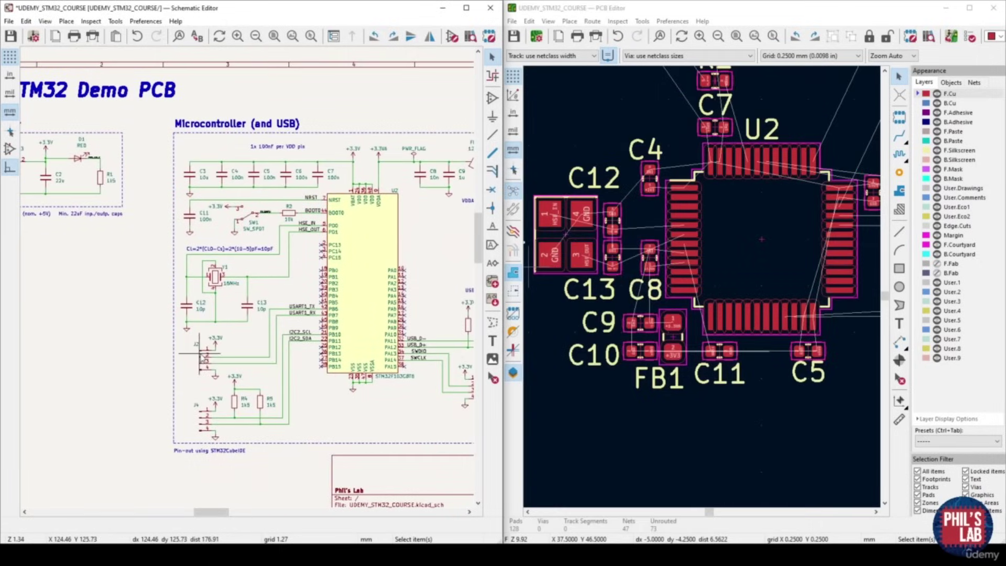
Select header J2 in the schematic and position it horizontally above U2, orienting its pins to suit the USART1 connections
left_click(202, 360)
scroll(791, 256, "down", 5)
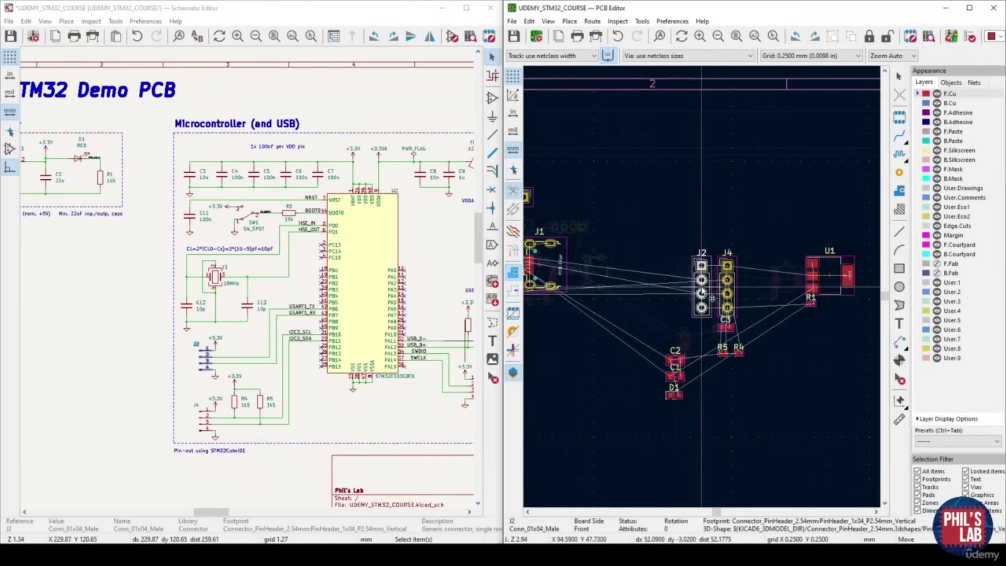
key("m")
scroll(791, 257, "up", 8)
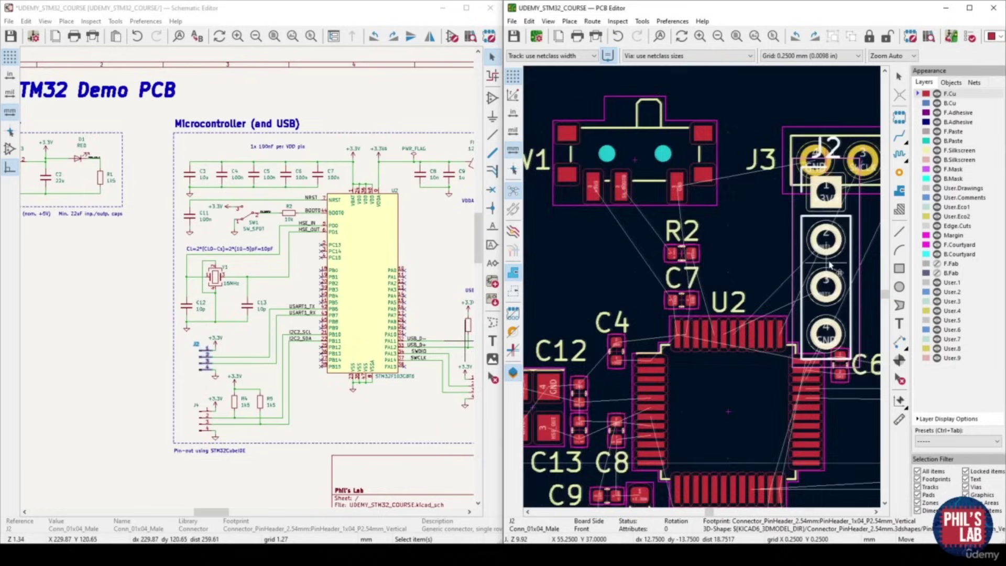
middle_click_drag(702, 287, 834, 219)
key("r")
left_click(718, 143)
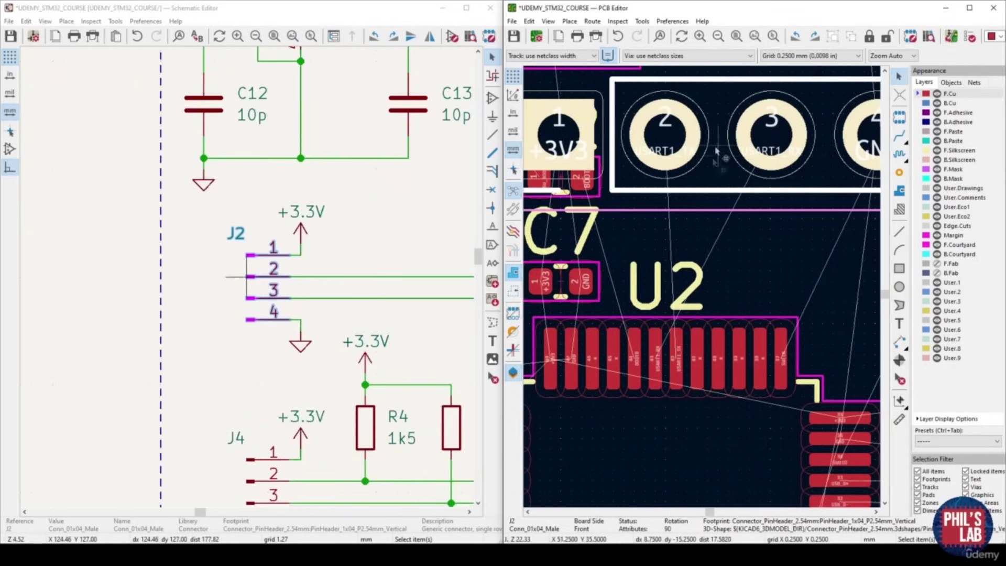
scroll(672, 358, "up", 3)
scroll(701, 288, "down", 3)
middle_click_drag(717, 99, 693, 190)
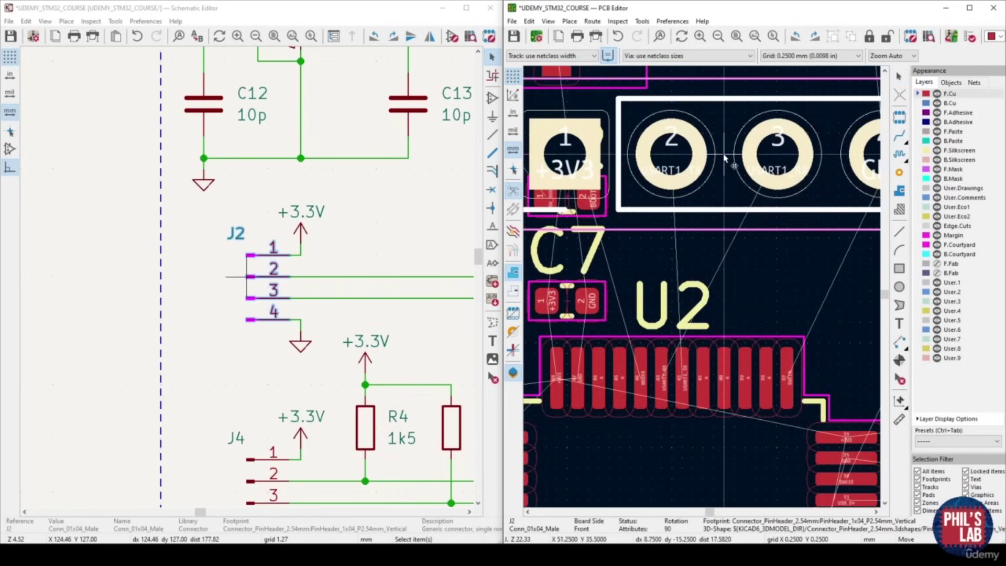
scroll(725, 157, "down", 5)
scroll(714, 273, "up", 3)
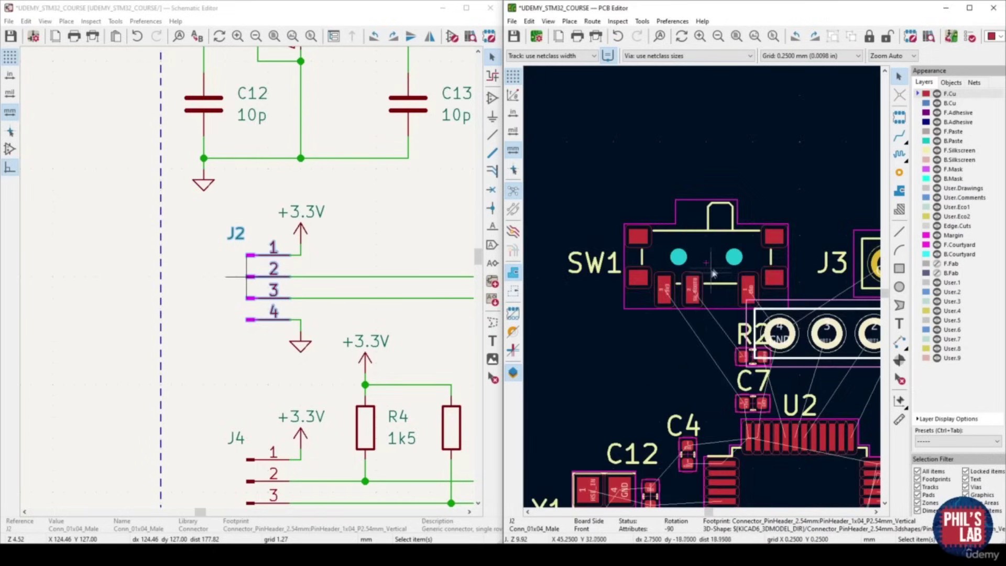
Rotate switch SW1 upright, move it to the upper left of U2, and place R2 beside its SW_BOOT0 pad
left_click(712, 273)
key("m")
key("r")
left_click(598, 316)
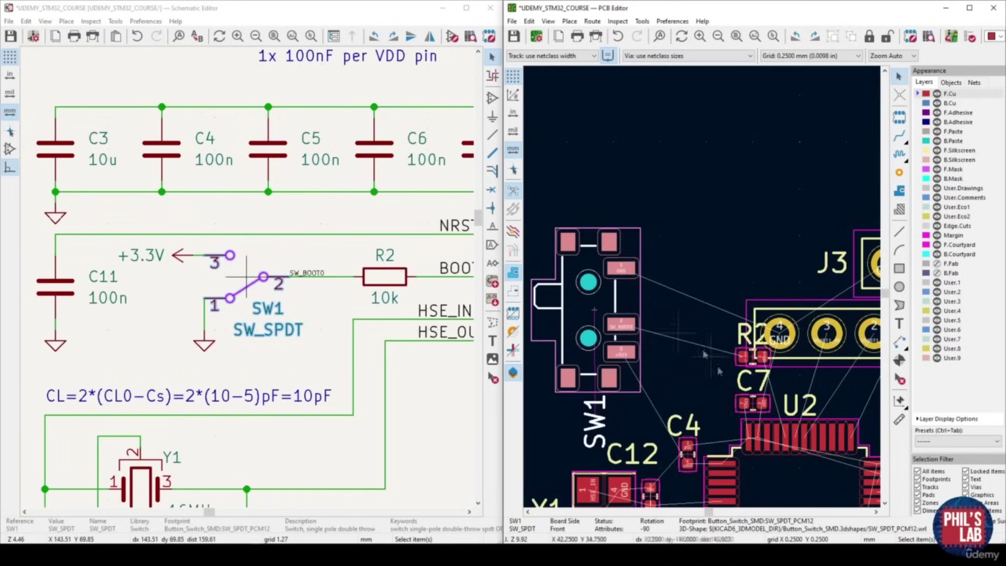
left_click(746, 357)
key("m")
left_click(657, 329)
Shift header J3 to the right and place header J2 between SW1 and J3, above R2 and C7
middle_click_drag(849, 283, 647, 279)
left_click(702, 264)
key("m")
left_click(754, 263)
middle_click_drag(676, 325, 817, 316)
left_click(799, 323)
key("m")
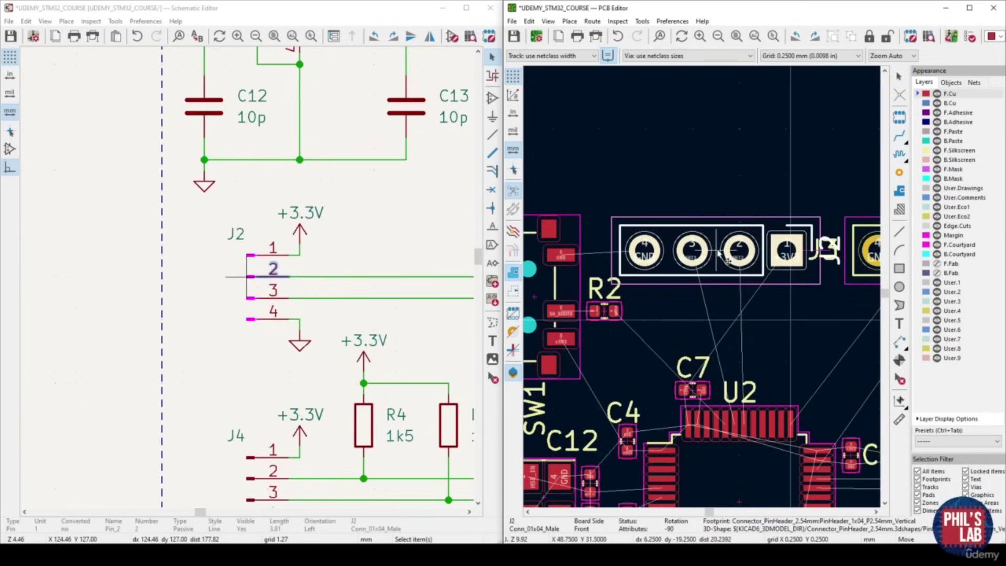
left_click(735, 252)
Move the reference labels of headers J2 and J3 below their footprints
left_click(835, 256)
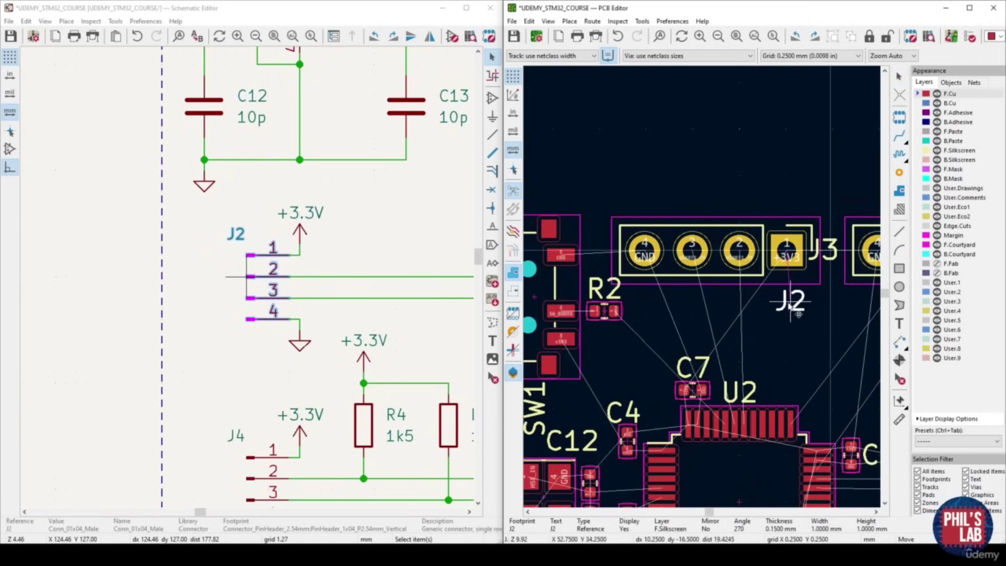
left_click(787, 303)
middle_click_drag(820, 260, 732, 256)
left_click(734, 254)
key("m")
left_click(787, 299)
scroll(786, 298, "down", 2)
middle_click_drag(755, 301, 600, 292)
scroll(718, 280, "up", 2)
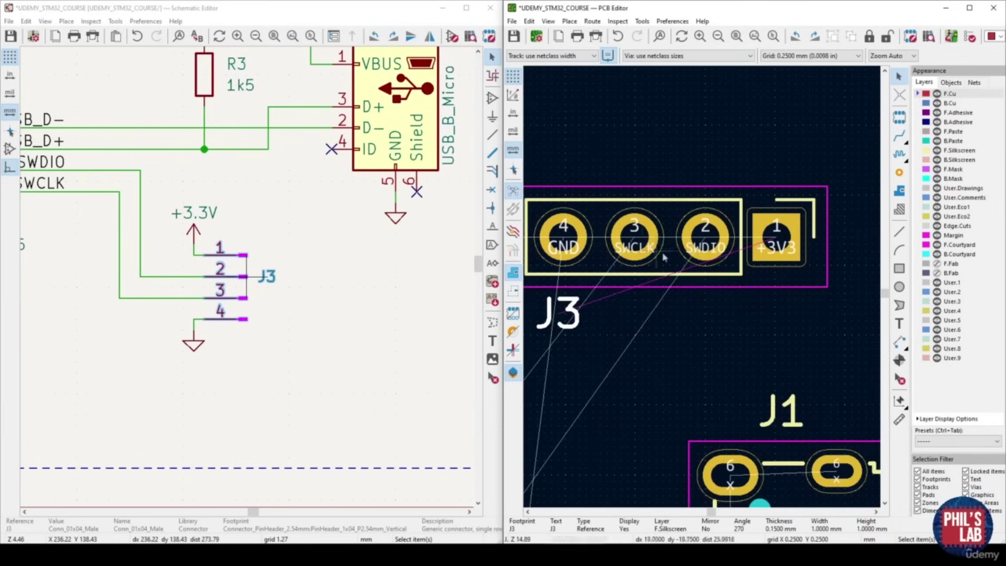
Move R2's reference label below the resistor footprint
middle_click_drag(572, 209, 606, 212)
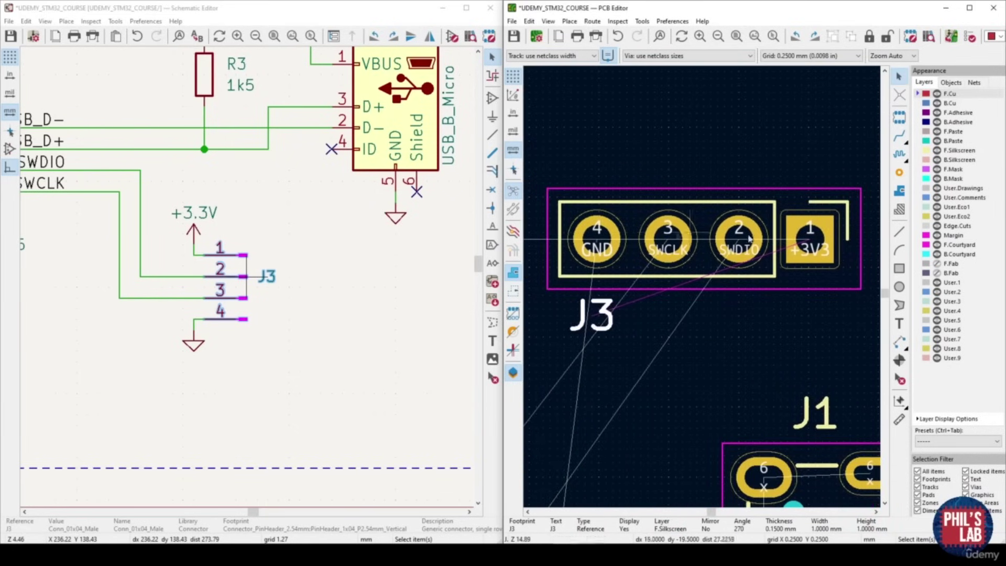
middle_click_drag(655, 235, 849, 240)
middle_click_drag(532, 210, 711, 212)
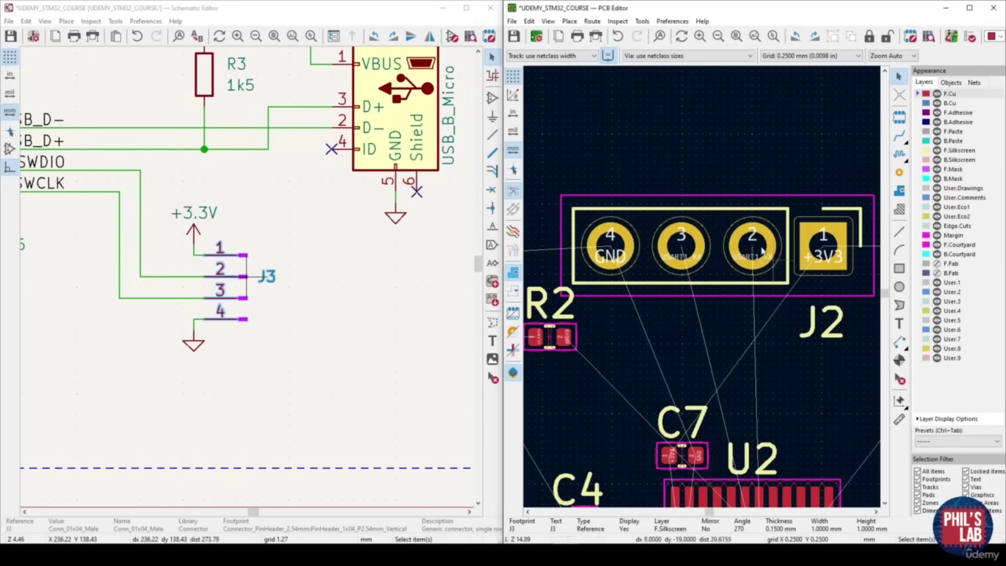
scroll(726, 267, "down", 1)
middle_click_drag(588, 321, 621, 309)
left_click_drag(617, 297, 617, 346)
scroll(236, 338, "down", 2)
Select header J4 in the schematic, rotate its footprint horizontally and place it below U2 with pin 1 on the left
middle_click_drag(228, 372, 184, 231)
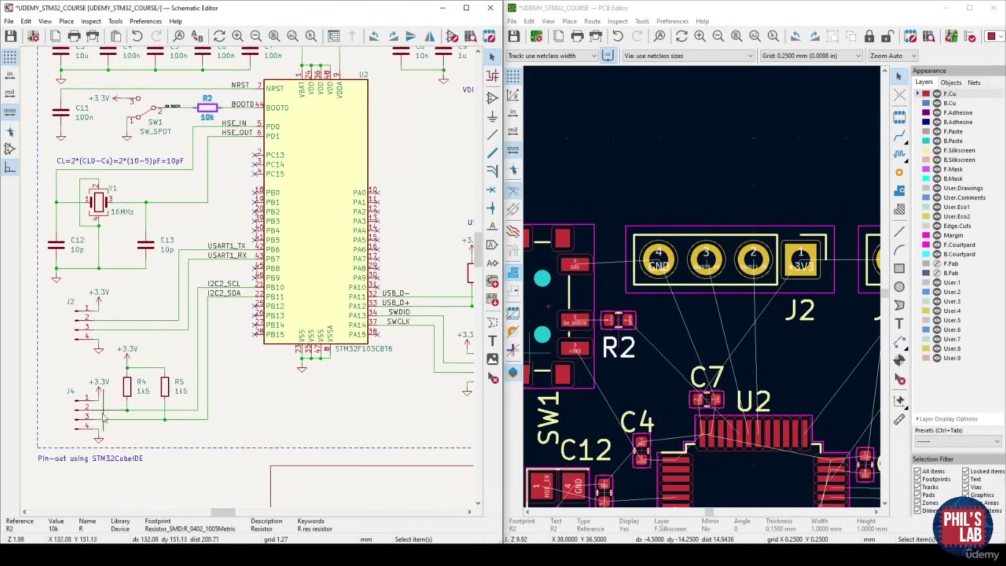
left_click(77, 414)
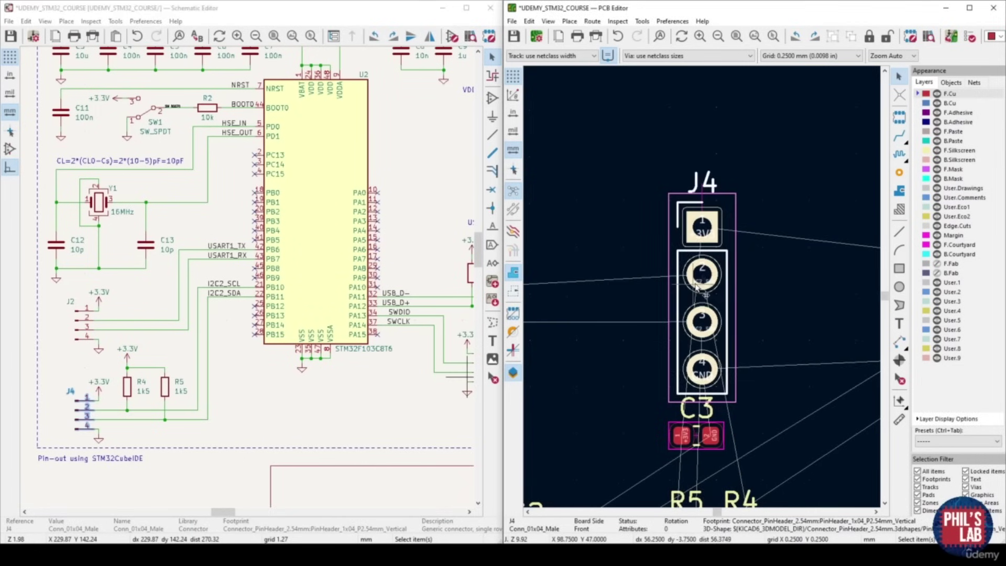
scroll(765, 298, "down", 4)
scroll(765, 297, "up", 3)
key("r")
left_click(730, 296)
scroll(764, 256, "up", 2)
middle_click_drag(685, 312, 755, 280)
key("m")
left_click(713, 353)
Rotate J4's reference label upright and place it to the left of pin 1
middle_click_drag(542, 352, 624, 341)
key("m")
key("r")
left_click(622, 342)
middle_click_drag(730, 343, 585, 346)
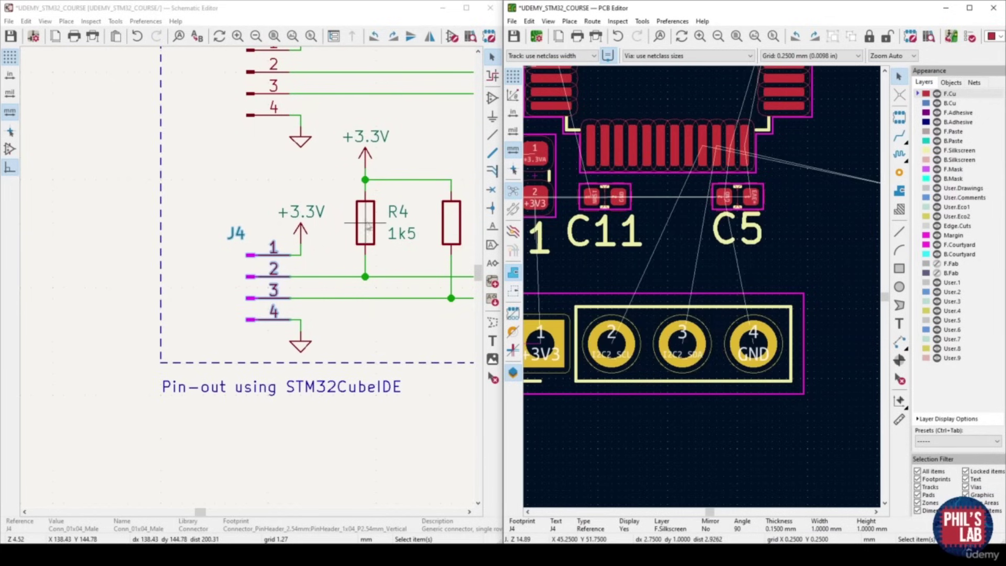
Select pull-up resistor R4 in the schematic and place it horizontally above J4's I2C2_SCL pin, with its label to the left
middle_click_drag(369, 226, 297, 234)
left_click(297, 234)
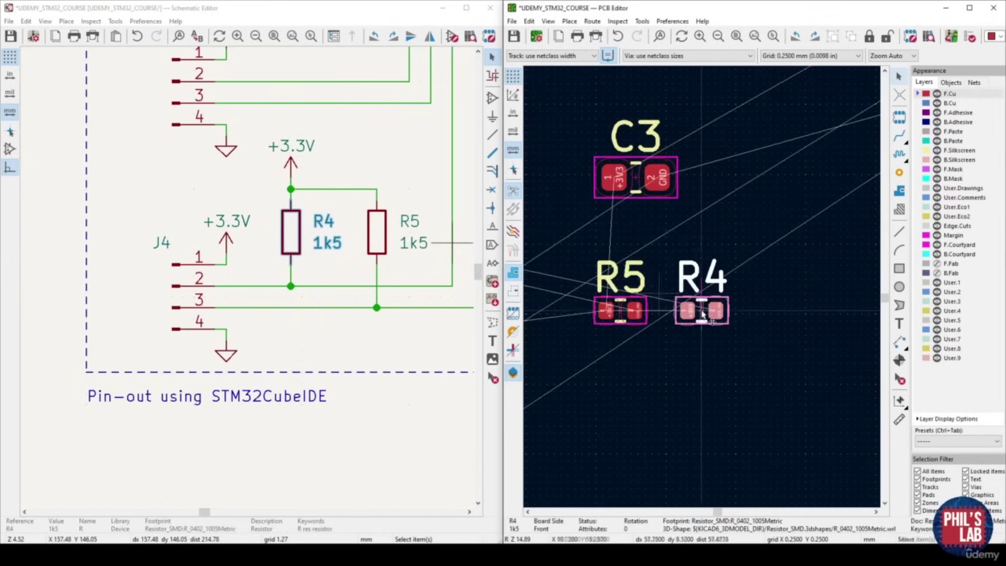
key("m")
scroll(702, 310, "down", 5)
scroll(588, 251, "up", 5)
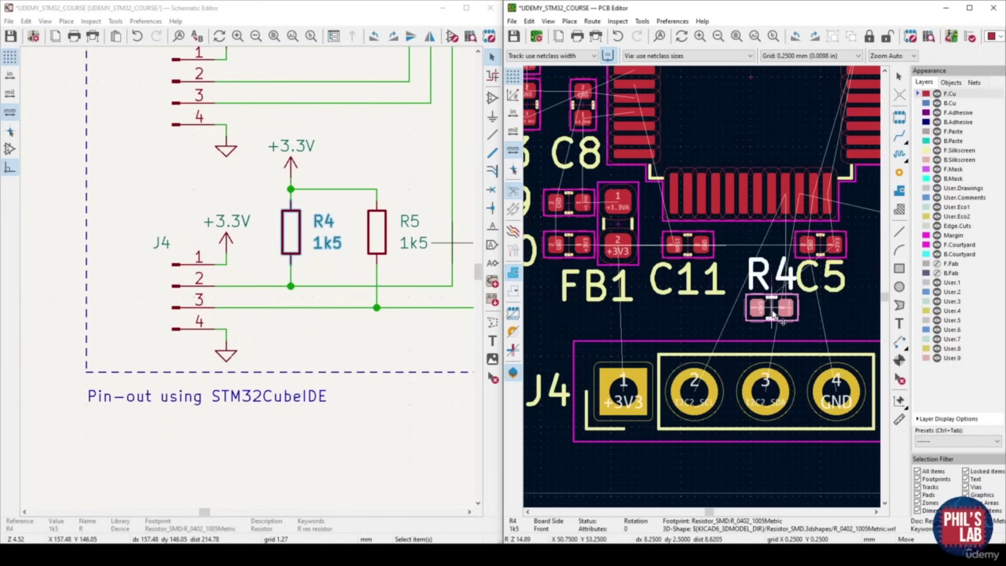
scroll(773, 315, "up", 5)
key("r")
key("r")
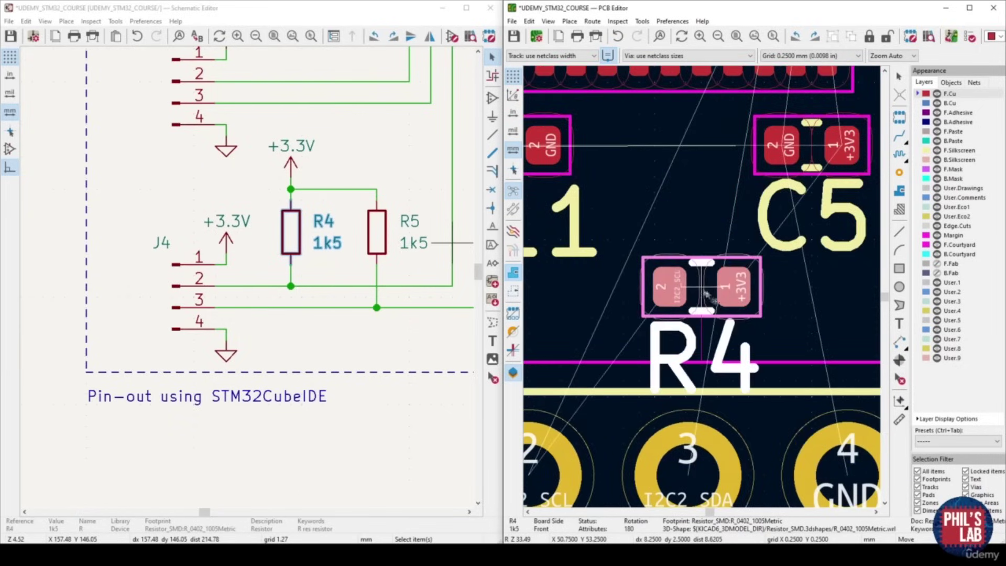
key("r")
key("r")
left_click(734, 304)
scroll(675, 300, "down", 3)
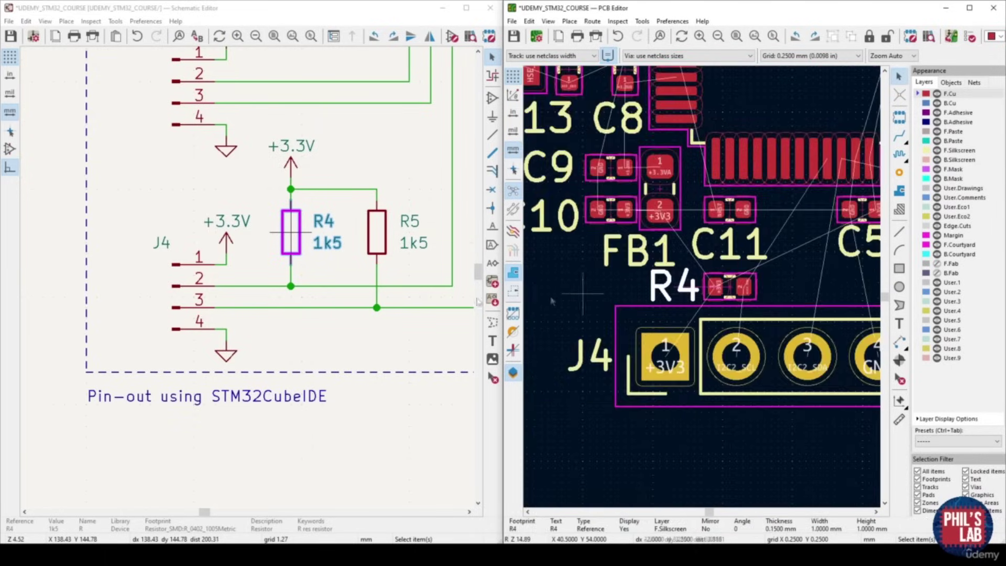
Select pull-up resistor R5 in the schematic and place it above J4's I2C2_SDA pin, with its label to the right
left_click(377, 232)
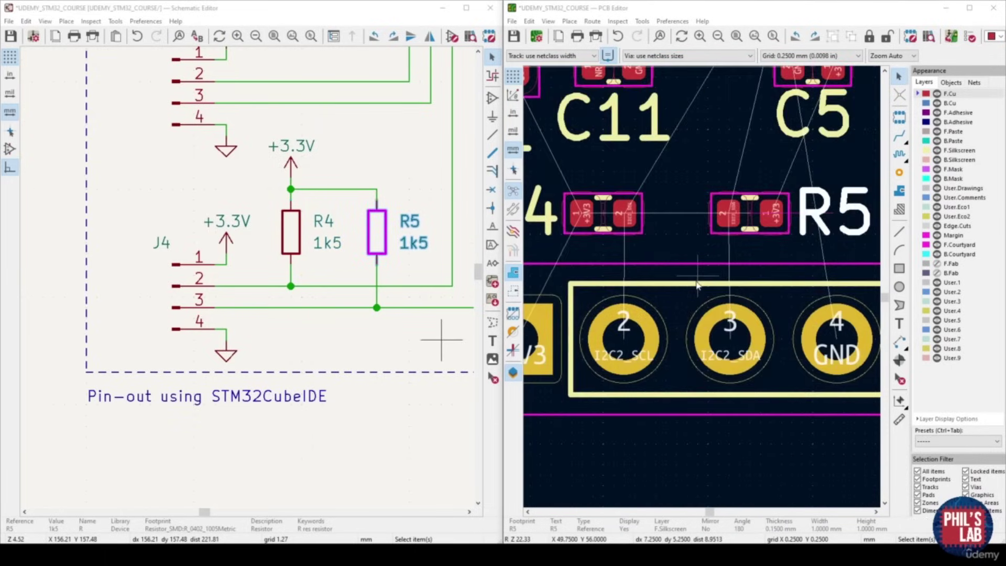
middle_click_drag(697, 284, 716, 304)
scroll(618, 229, "up", 2)
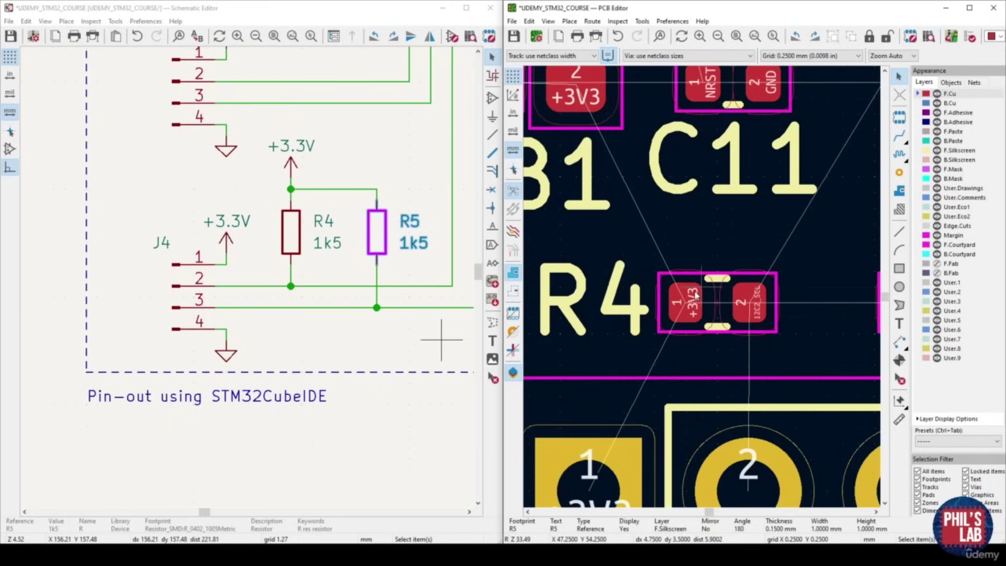
middle_click_drag(696, 295, 586, 244)
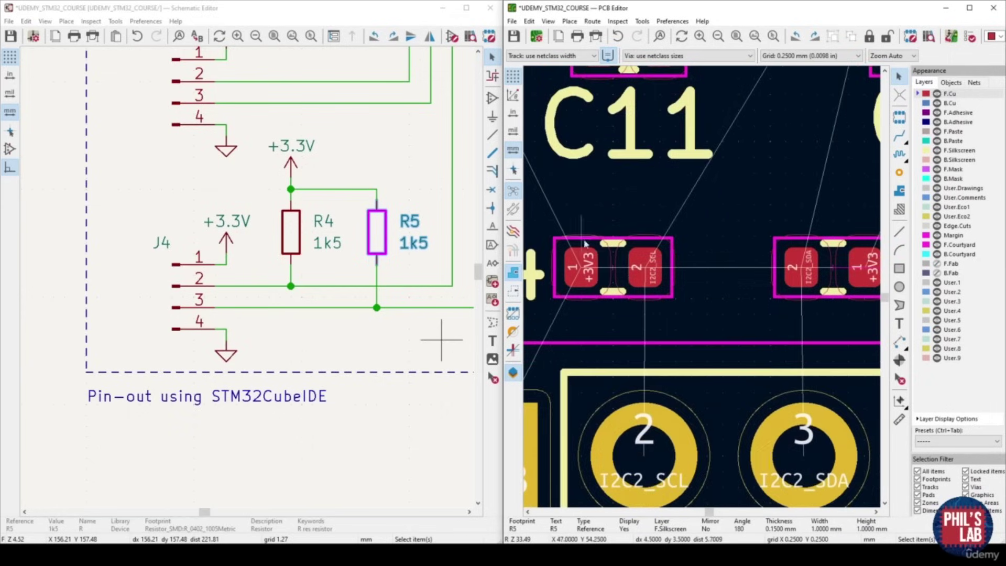
Rotate R4 by 180 degrees, shift it right so its +3V3 pad faces R5, and return its label to the left side
left_click(617, 272)
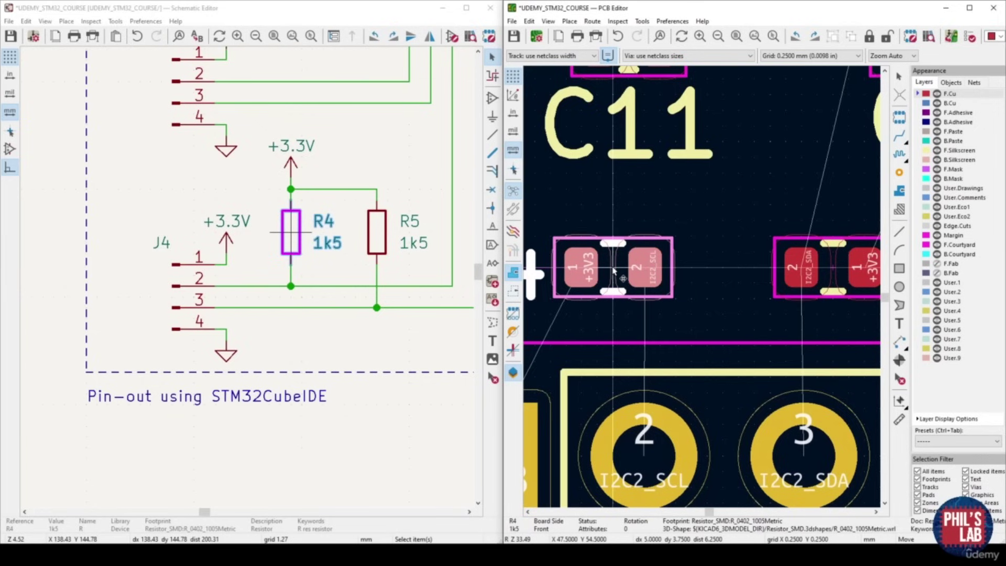
key("r")
key("r")
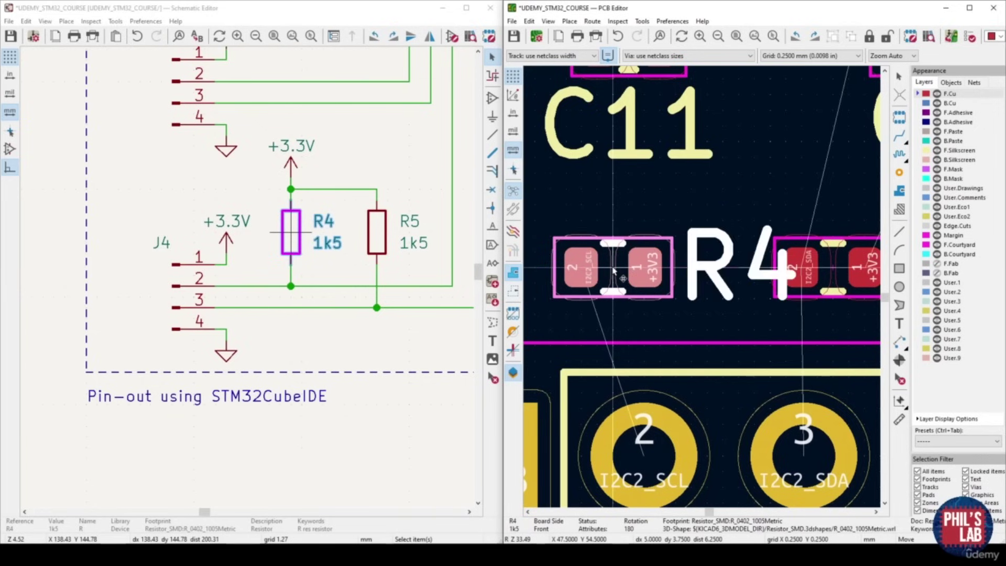
left_click(701, 270)
middle_click_drag(701, 271, 700, 269)
left_click_drag(808, 270, 542, 272)
Rotate R5 by 180 degrees so its +3V3 pad faces R4, place it beside R4, and move its label to the right
middle_click_drag(776, 269, 685, 276)
left_click(723, 272)
key("m")
key("r")
key("r")
left_click(726, 272)
left_click_drag(603, 272, 846, 278)
Nudge R4 and R5 slightly left so they sit over J4's pins 2 and 3
middle_click_drag(615, 293, 713, 284)
left_click_drag(686, 264, 668, 264)
middle_click_drag(739, 265, 657, 265)
left_click_drag(742, 264, 726, 264)
Check the I2C2 connections running from U2 through R4 and R5 to J4, and review the overall placement around U2
middle_click_drag(677, 330, 699, 309)
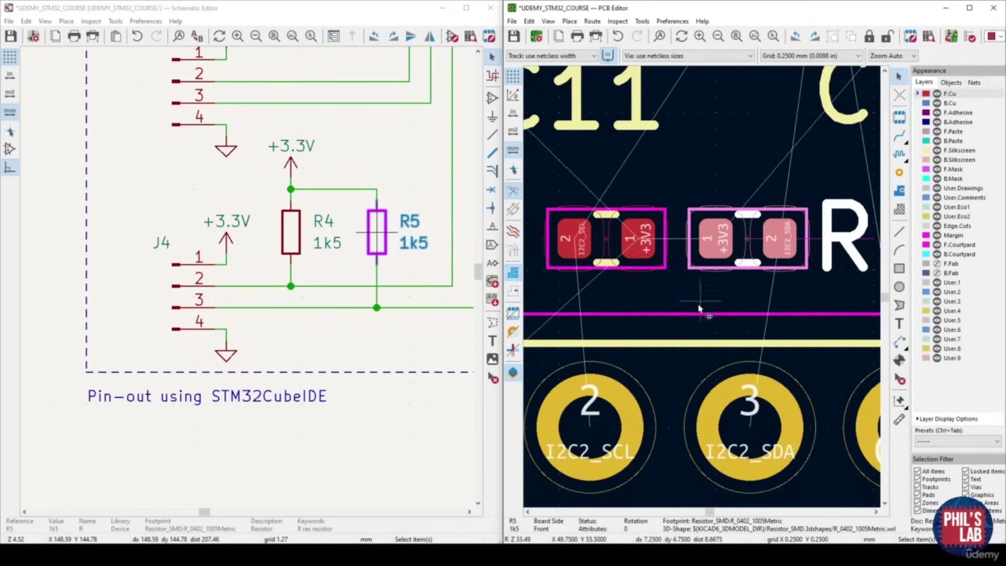
middle_click_drag(580, 231, 566, 418)
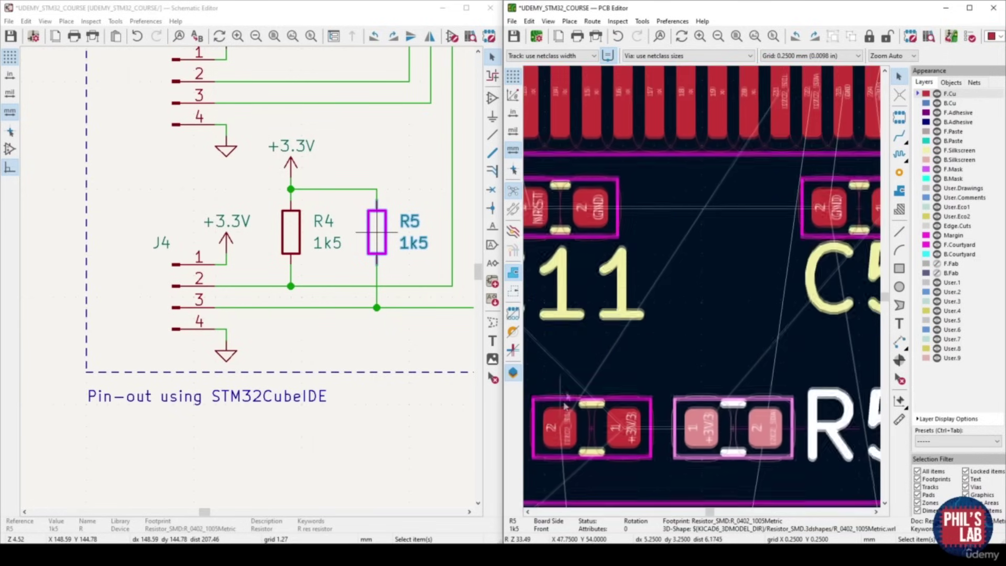
middle_click_drag(770, 230, 772, 208)
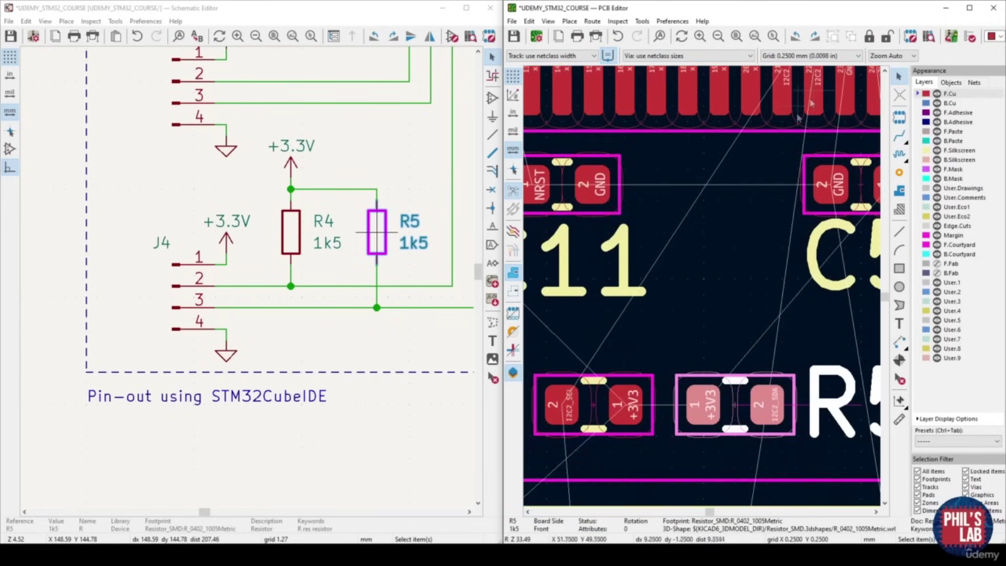
middle_click_drag(756, 394, 768, 208)
middle_click_drag(725, 400, 732, 424)
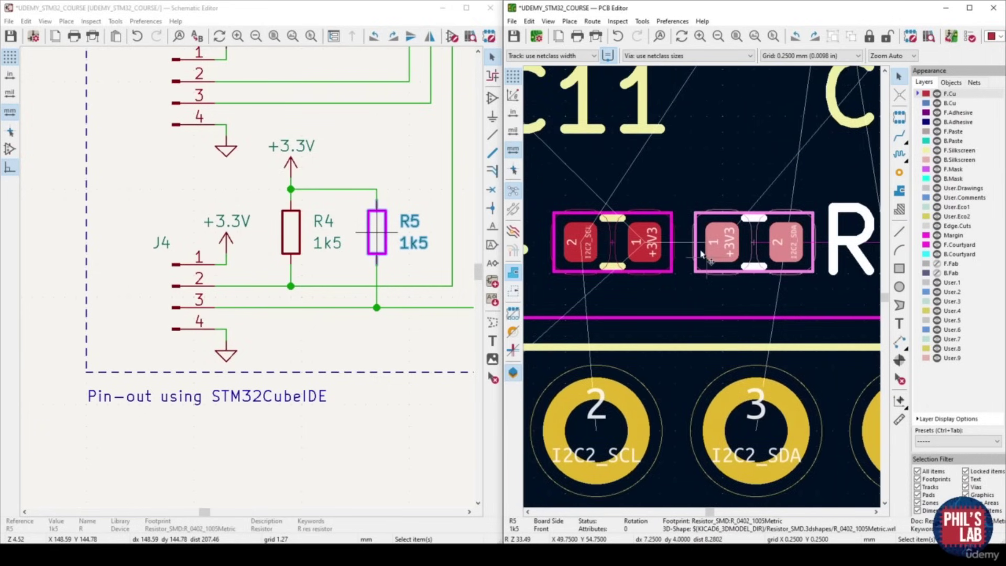
scroll(702, 255, "down", 10)
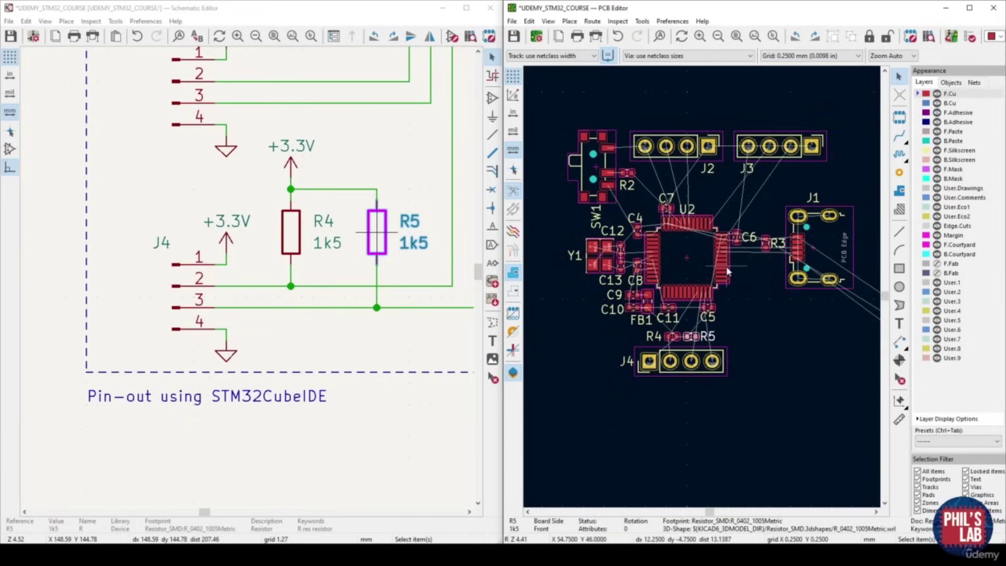
scroll(727, 271, "up", 1)
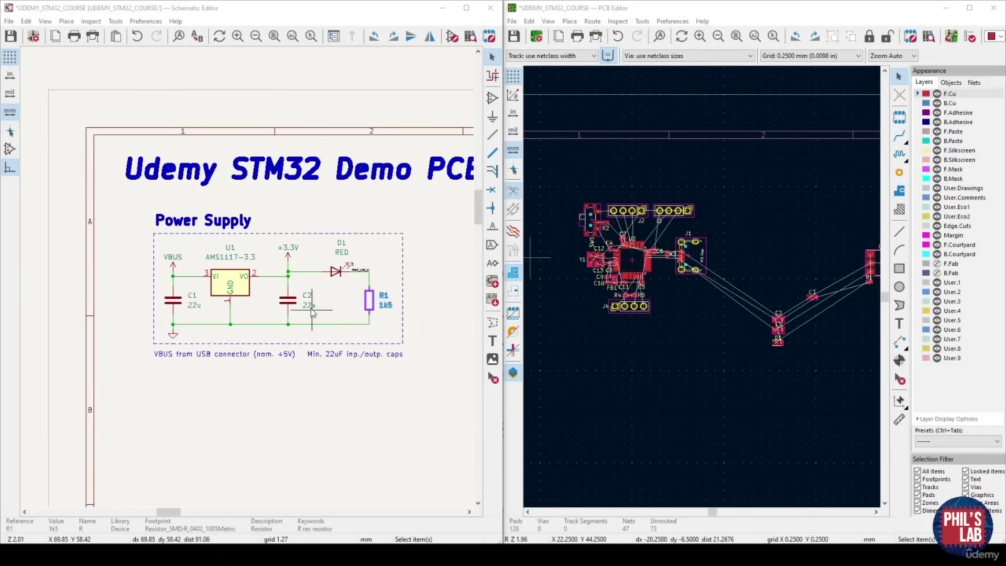
Select voltage regulator U1 in the schematic's power supply section and place its footprint below USB connector J1
scroll(367, 299, "right", 1, "ctrl")
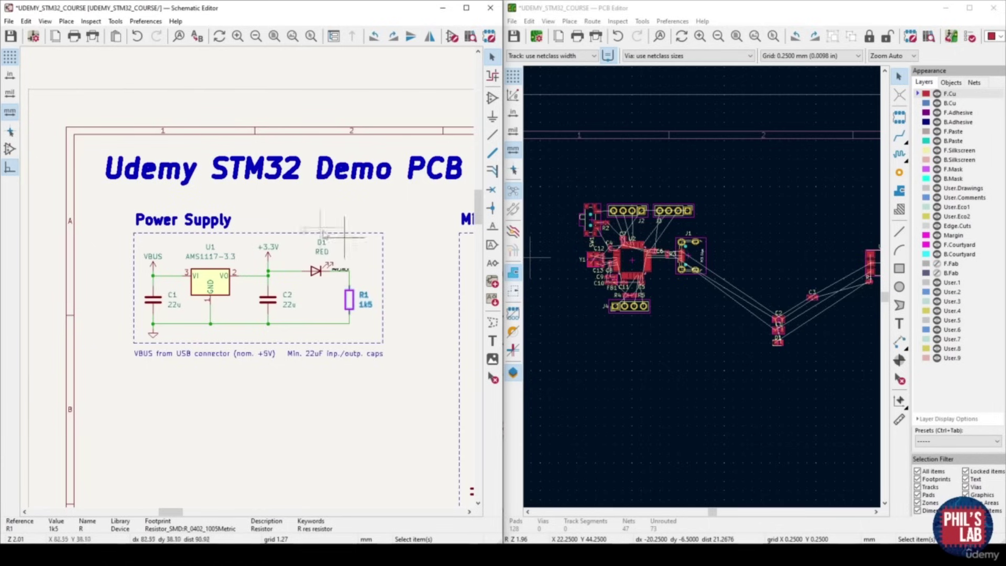
left_click(212, 283)
key("m")
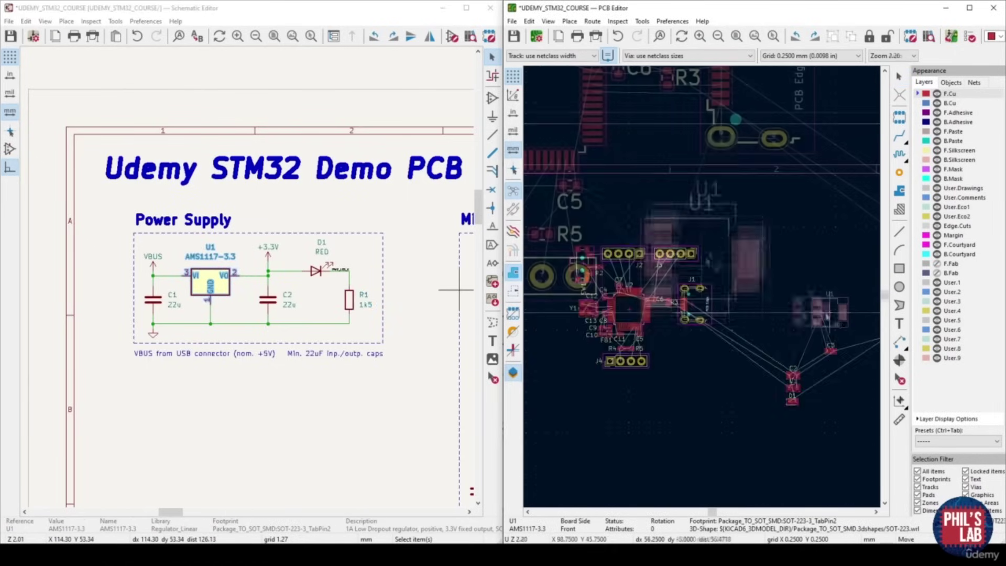
scroll(679, 365, "up", 3)
left_click(728, 219)
Rotate U1 so its VBUS, +3V3 and GND pads face J1, and reposition it just below the connector
middle_click_drag(715, 201, 699, 283)
scroll(696, 185, "up", 3)
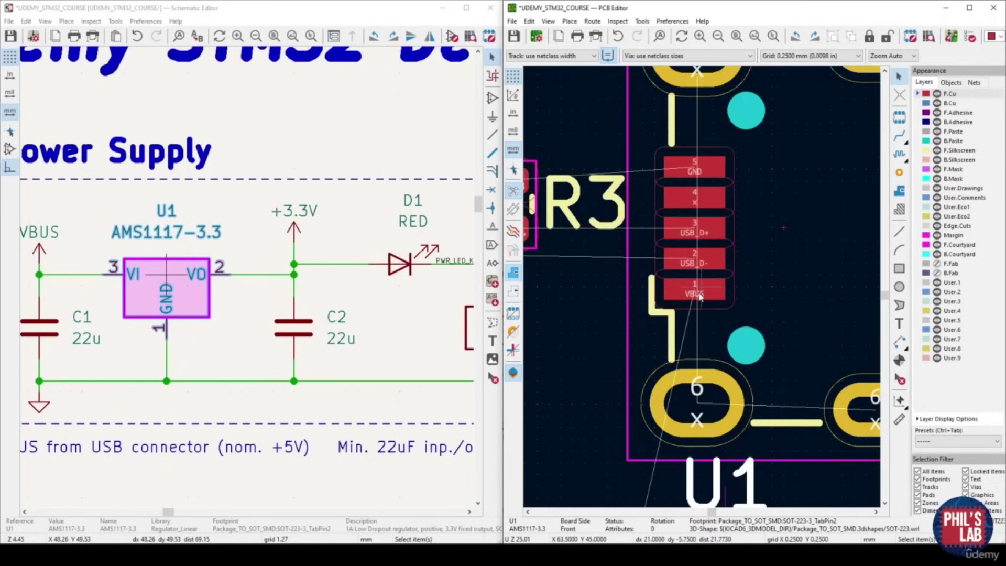
scroll(729, 296, "down", 4)
scroll(713, 269, "up", 2)
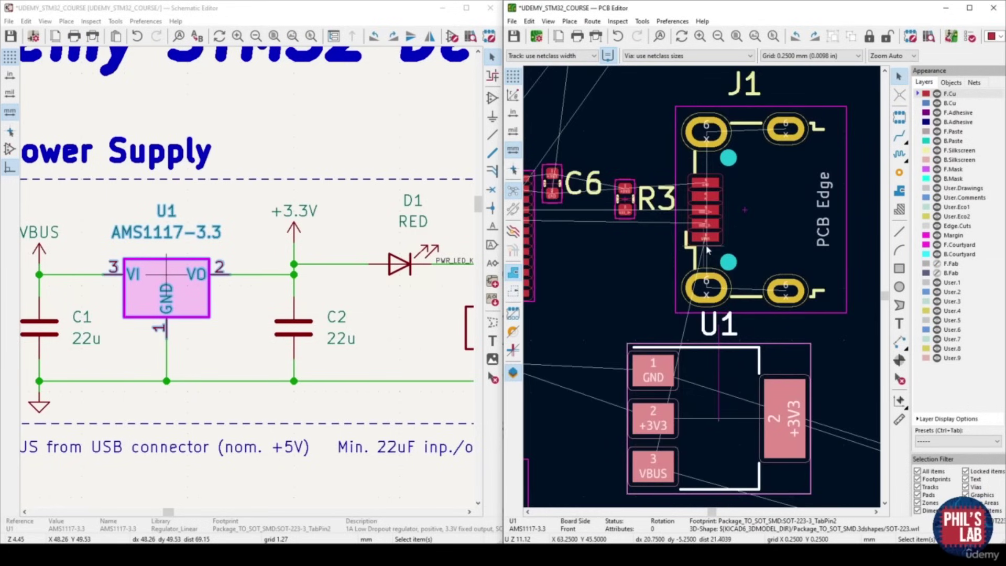
scroll(755, 315, "down", 1, "shift")
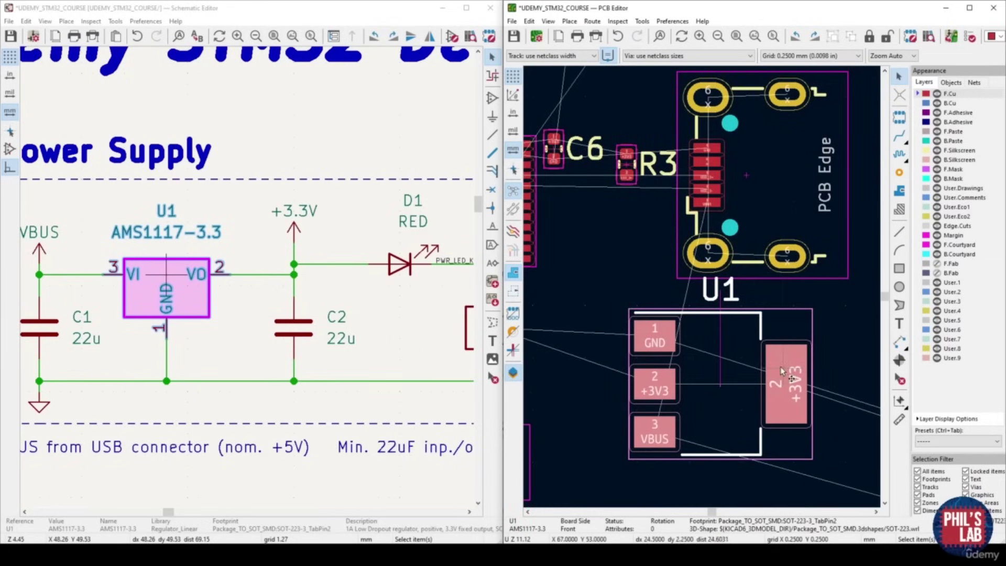
middle_click_drag(697, 377, 721, 325)
key("m")
key("r")
key("r")
key("r")
left_click(677, 309)
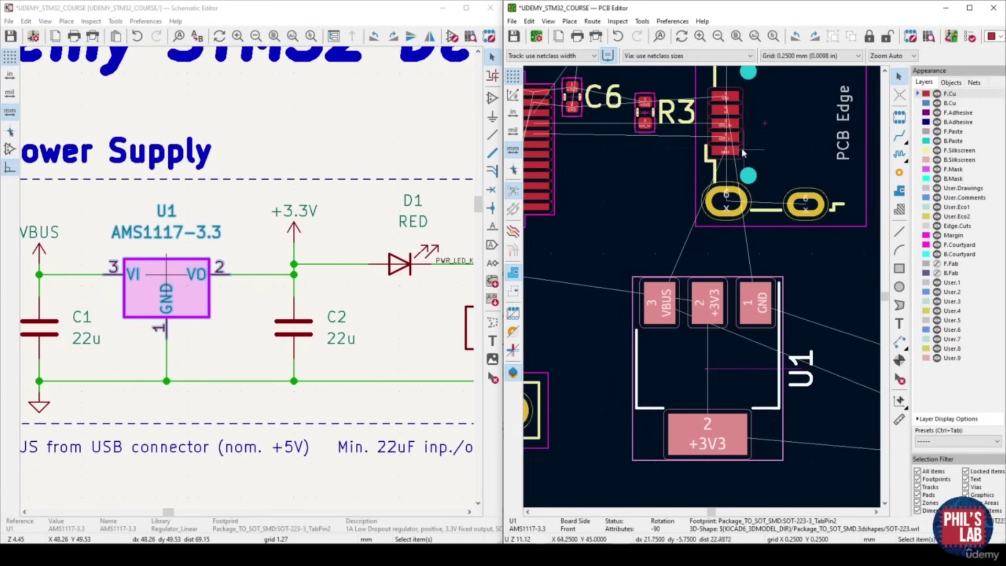
Select input capacitor C1 in the schematic and place it directly above U1's three pads
middle_click_drag(409, 246, 427, 223)
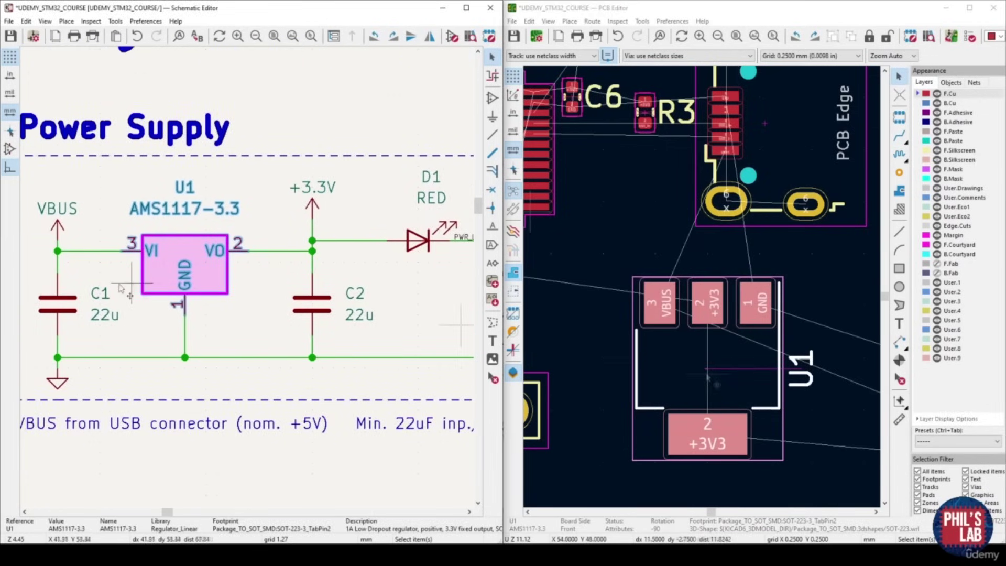
left_click(62, 306)
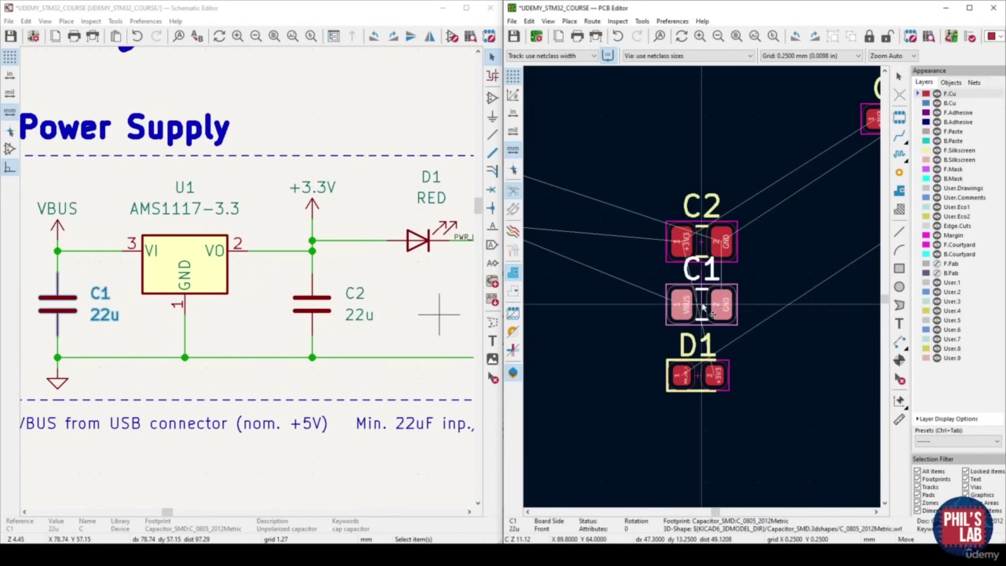
scroll(637, 325, "down", 3)
key("m")
scroll(674, 291, "up", 4)
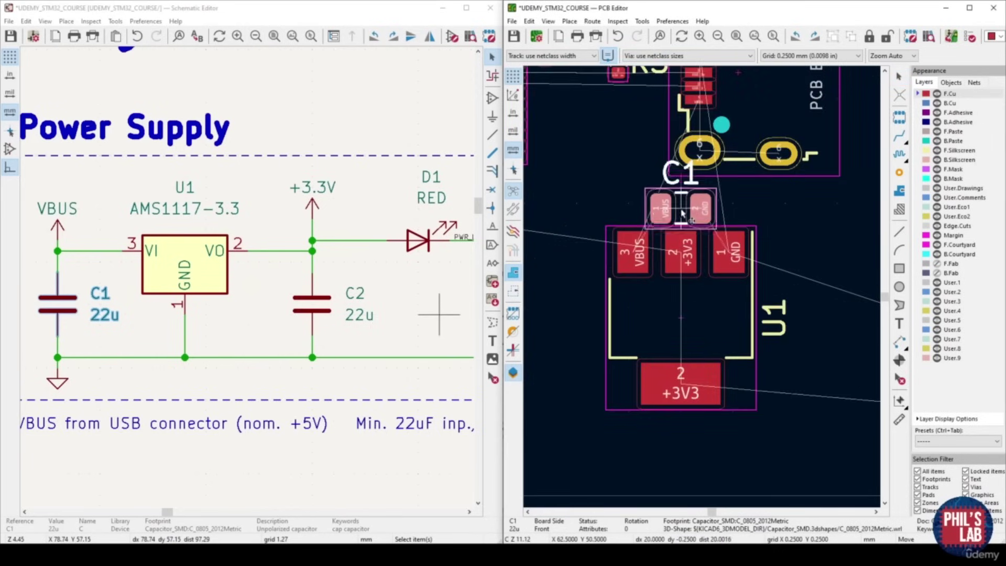
left_click(683, 206)
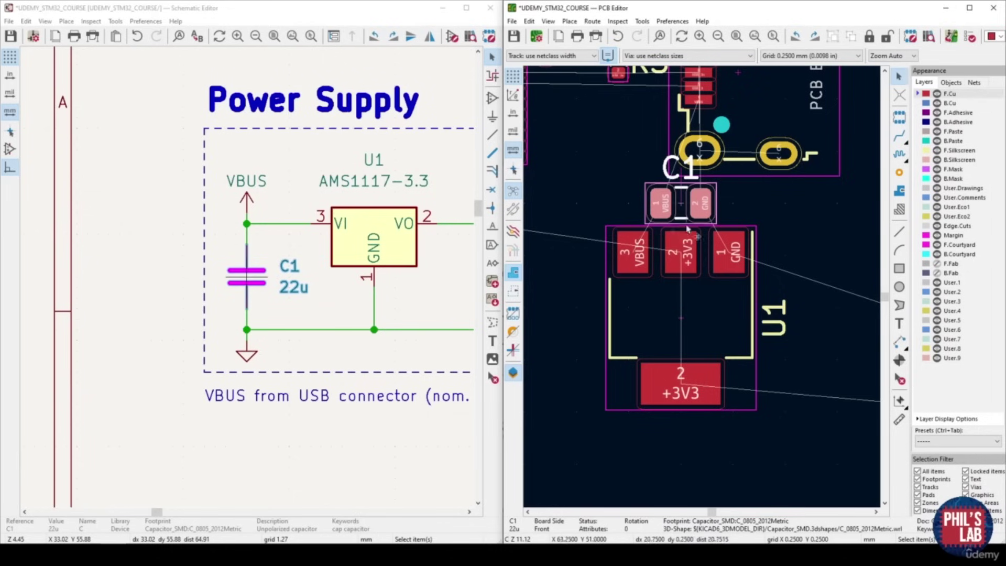
Reposition C1 between J1 and U1 with its VBUS pad on the left, and move its label to the left side
key("m")
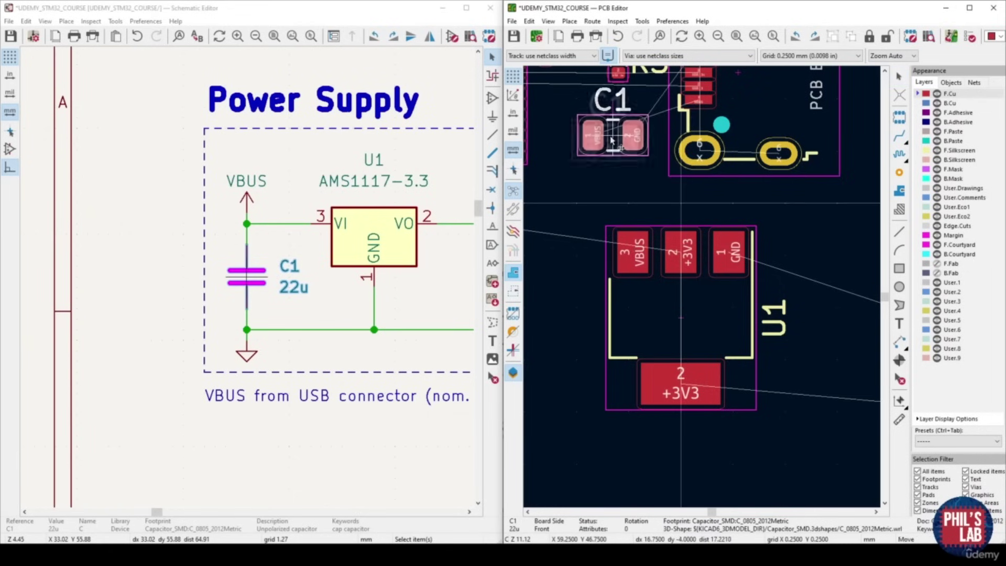
key("r")
key("r")
scroll(786, 230, "up", 5)
key("r")
key("r")
left_click(718, 290)
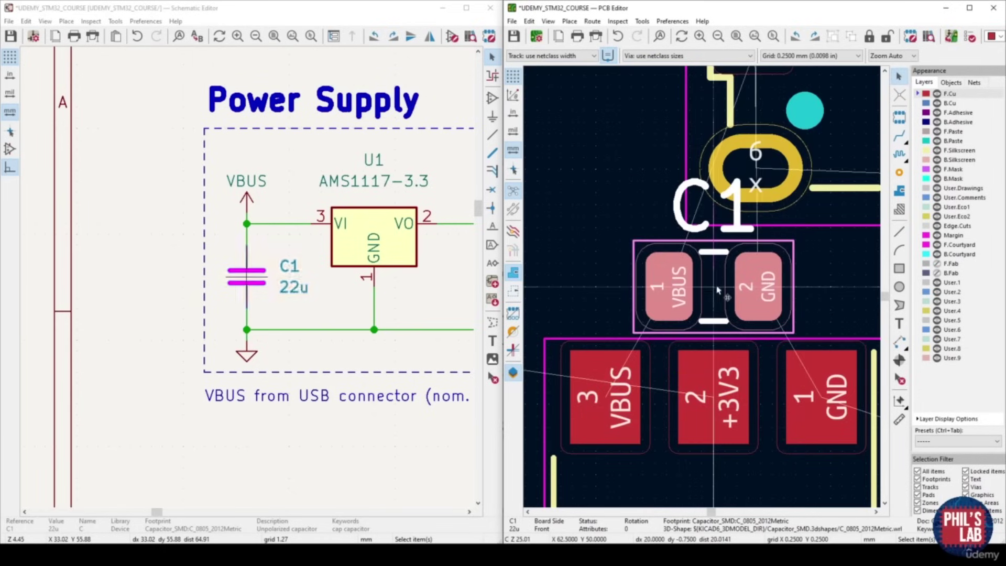
left_click_drag(705, 210, 585, 303)
left_click(585, 303)
scroll(586, 303, "down", 5)
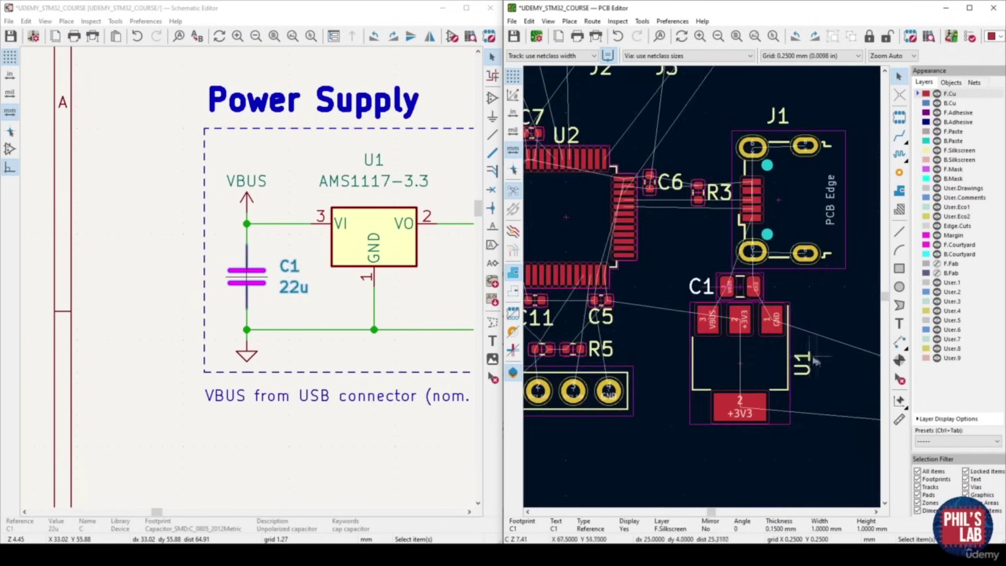
Select output capacitor C2 in the schematic, rotate its footprint to vertical and place it beside U1, on the GND pad side
middle_click_drag(398, 289, 213, 284)
left_click(315, 283)
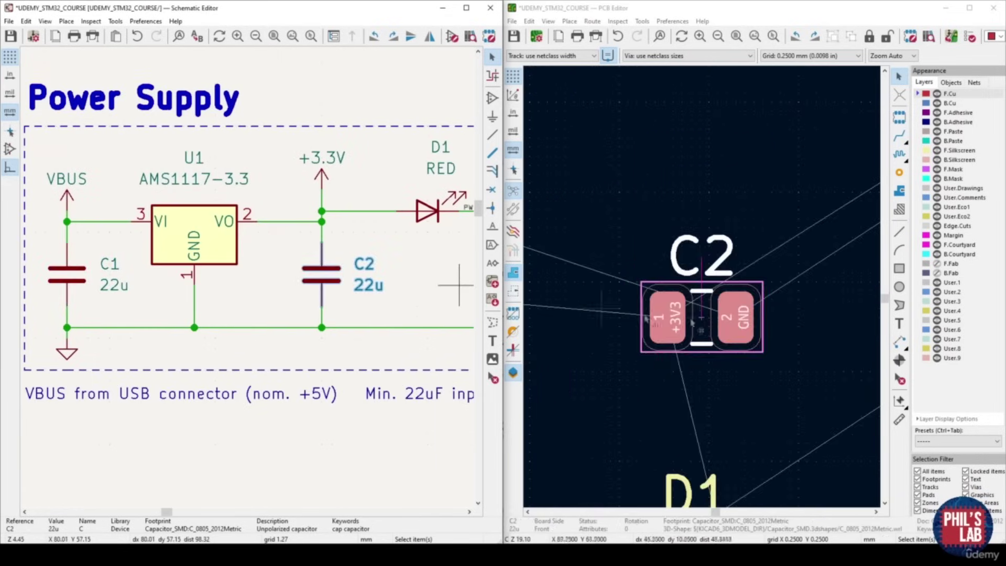
key("m")
scroll(703, 289, "down", 6)
middle_click_drag(612, 290, 764, 318)
scroll(765, 320, "up", 4)
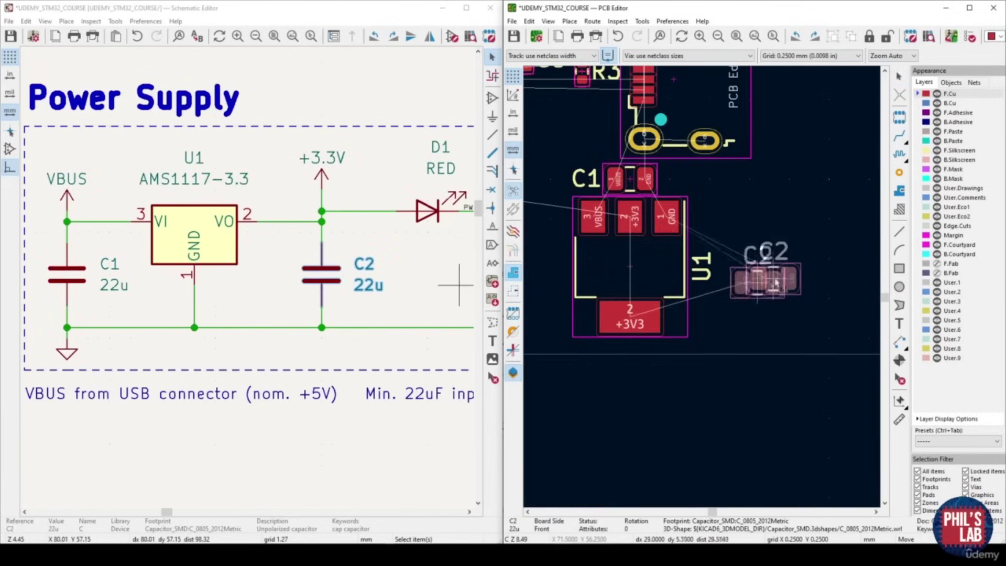
key("r")
left_click(761, 262)
Rotate U1's reference label to horizontal and move it to the lower left of the footprint
left_click(703, 267)
key("m")
middle_click_drag(703, 266, 781, 268)
key("r")
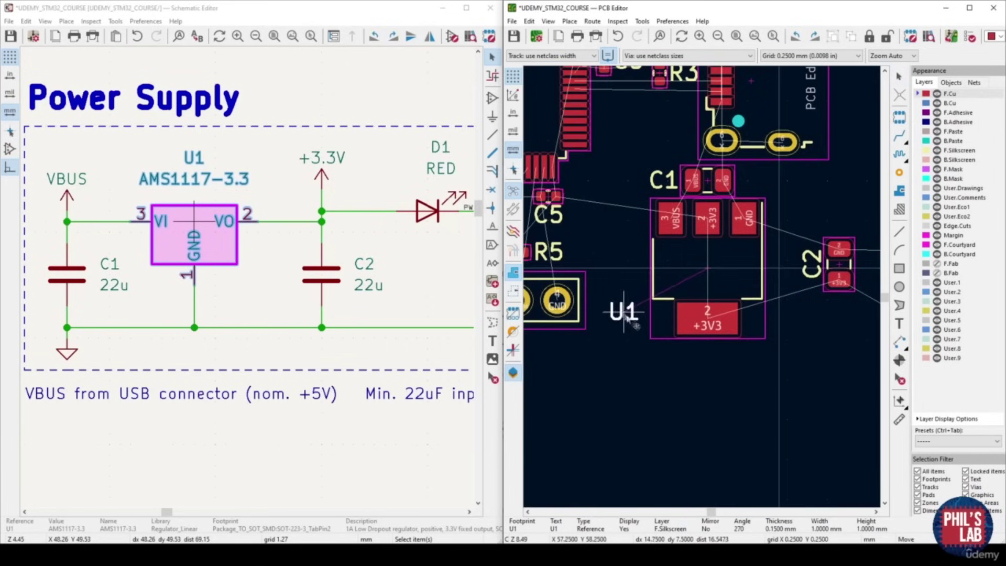
left_click(630, 318)
Move C2's label above the capacitor and shift C2 up against U1's right edge
left_click(813, 267)
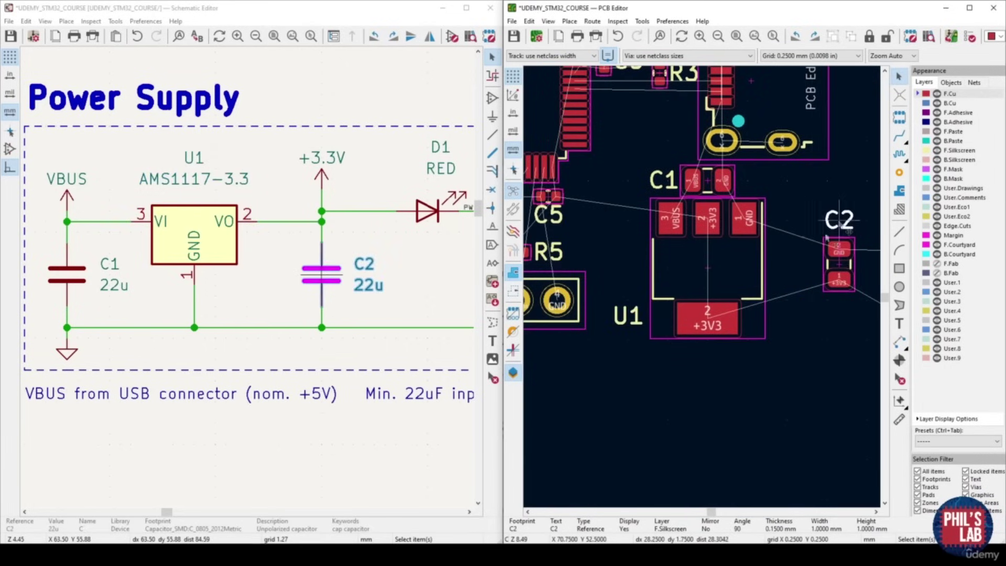
scroll(796, 265, "up", 3)
left_click(783, 297)
key("m")
middle_click_drag(693, 294, 789, 303)
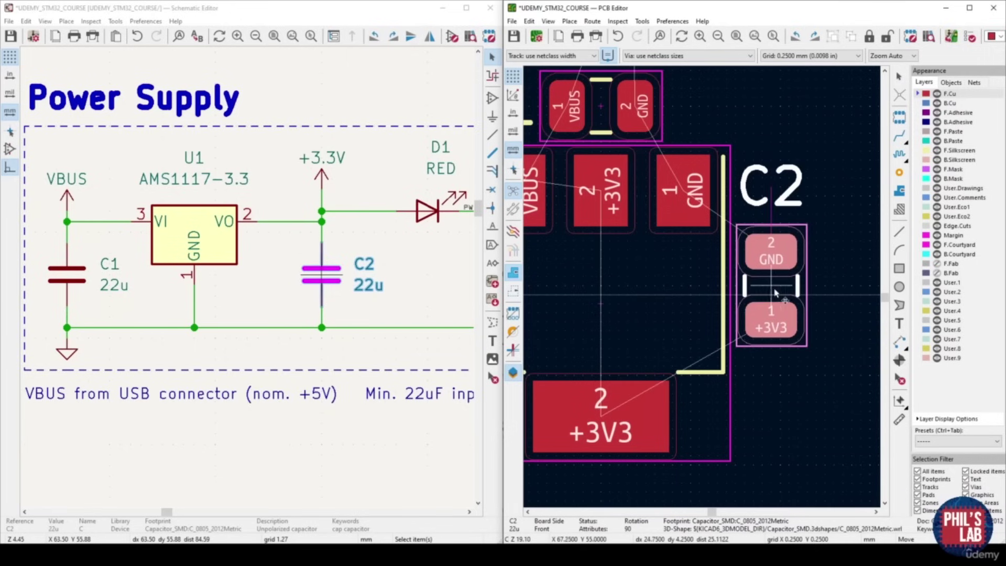
left_click(771, 302)
middle_click_drag(724, 334, 750, 313)
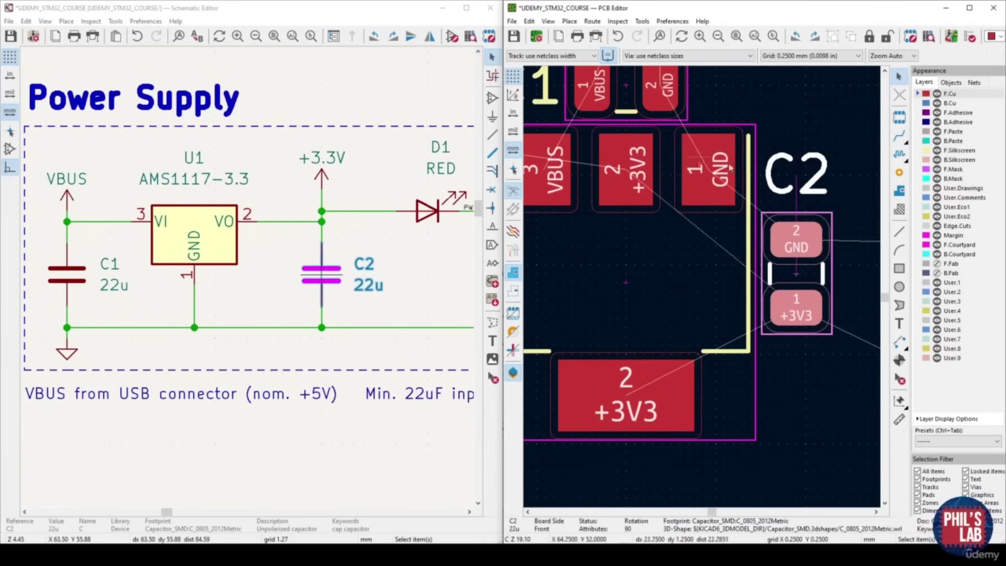
Nudge C2's label closer to its footprint and move U1's label to the right of U1, below C2
left_click(799, 176)
key("m")
left_click(798, 187)
scroll(776, 110, "down", 3)
scroll(704, 291, "up", 2)
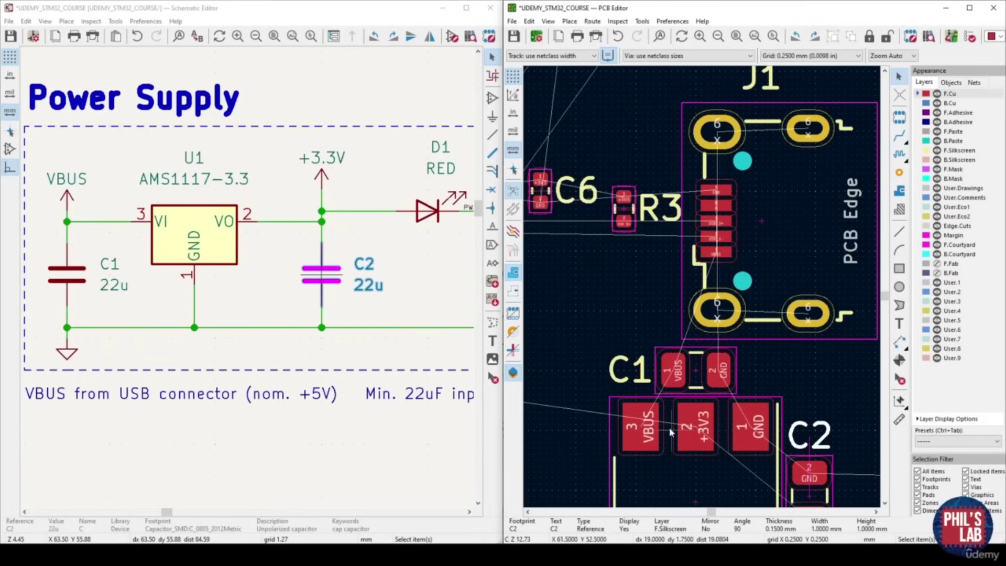
scroll(670, 431, "down", 2)
left_click_drag(795, 377, 684, 291)
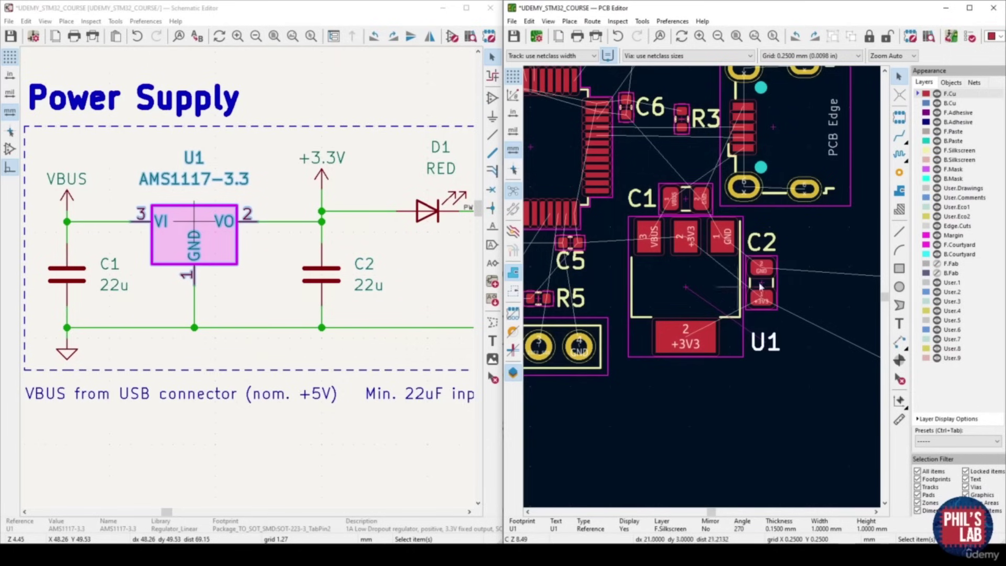
middle_click_drag(744, 304, 748, 365)
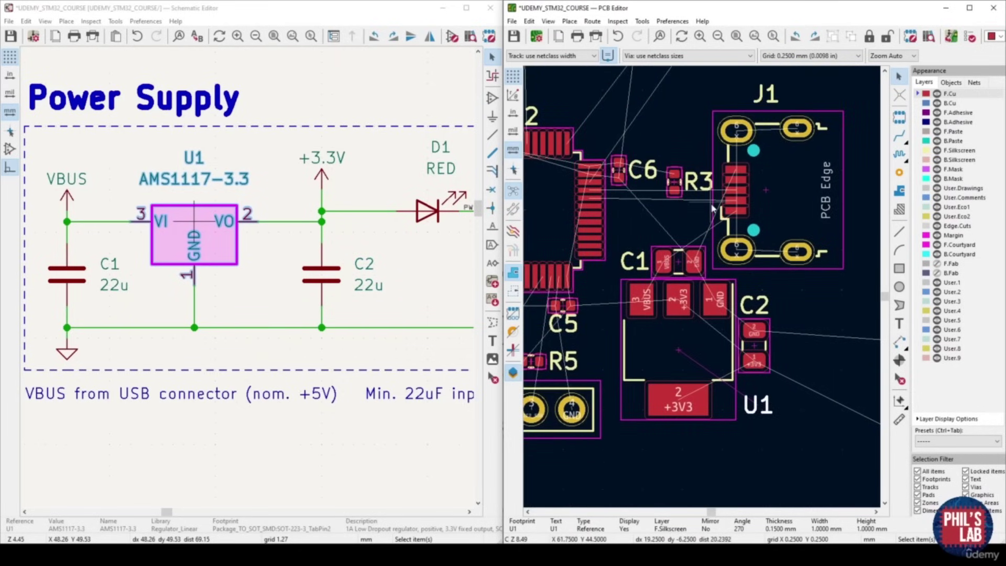
middle_click_drag(702, 240, 716, 252)
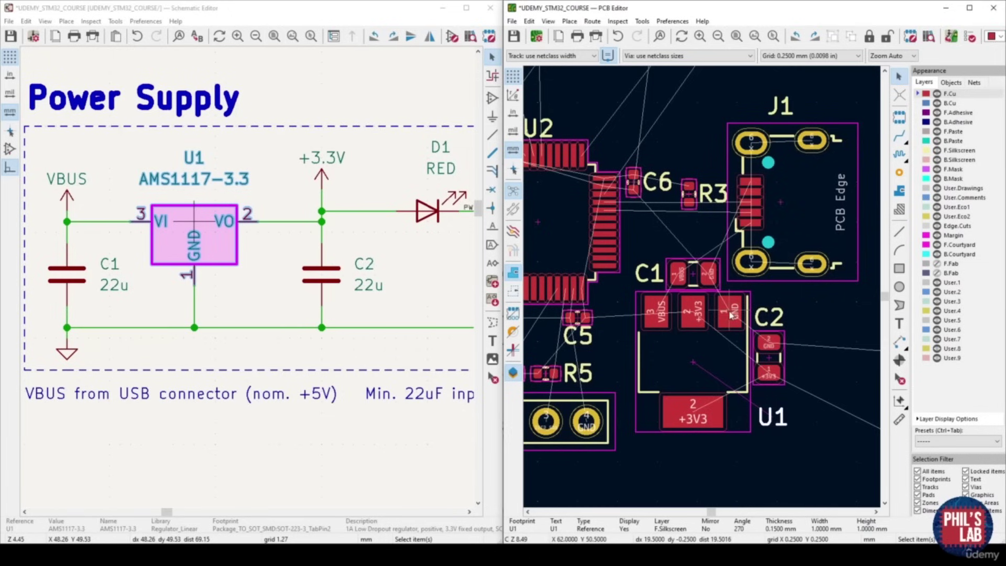
Select power LED D1 in the schematic, rotate its footprint with the +3V3 pad at the bottom and place it right of C2
scroll(439, 297, "down", 2)
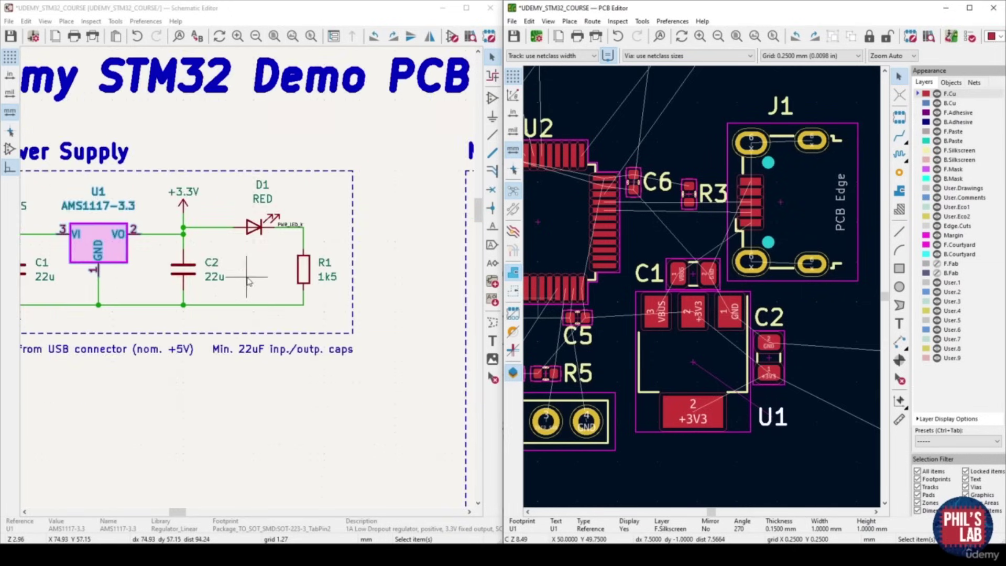
left_click(261, 226)
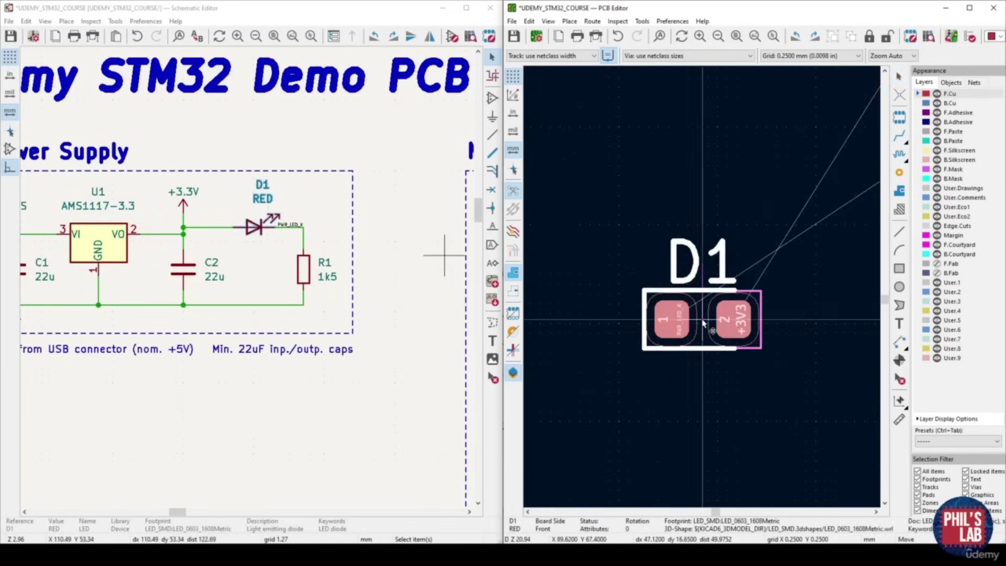
scroll(701, 287, "down", 2)
left_click_drag(701, 287, 661, 287)
scroll(662, 287, "down", 4)
scroll(676, 254, "up", 4)
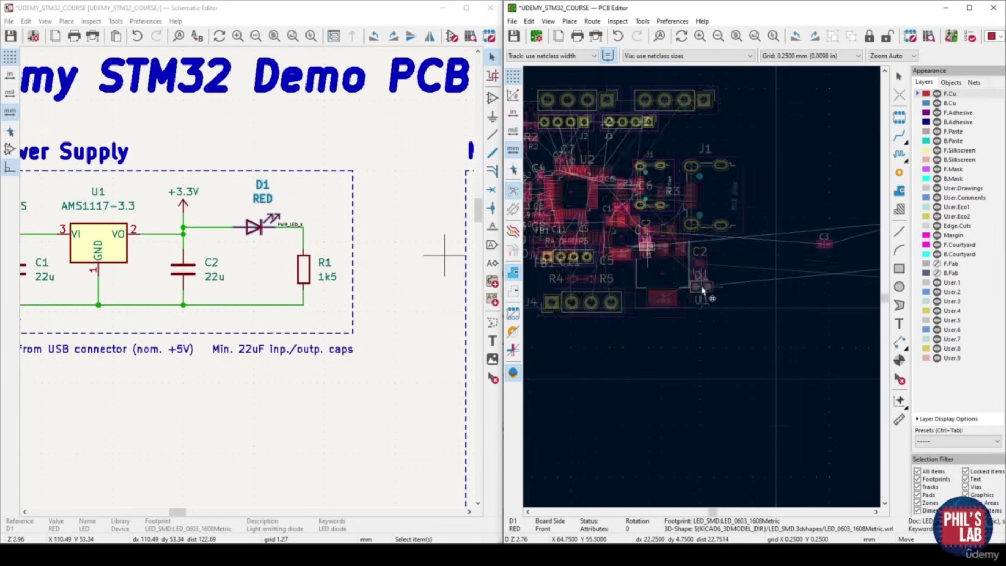
scroll(769, 283, "up", 3)
key("r")
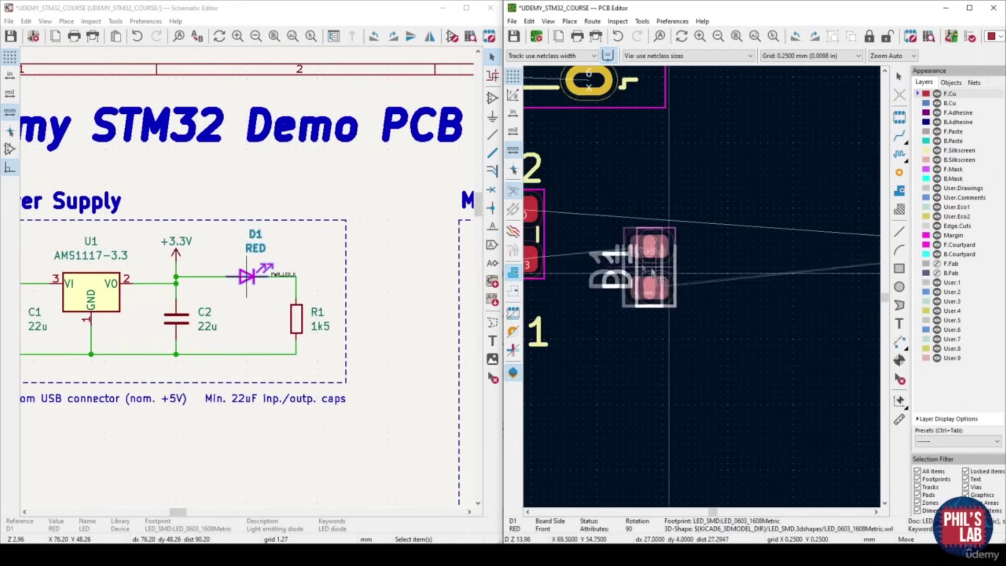
scroll(773, 285, "down", 1)
key("r")
key("r")
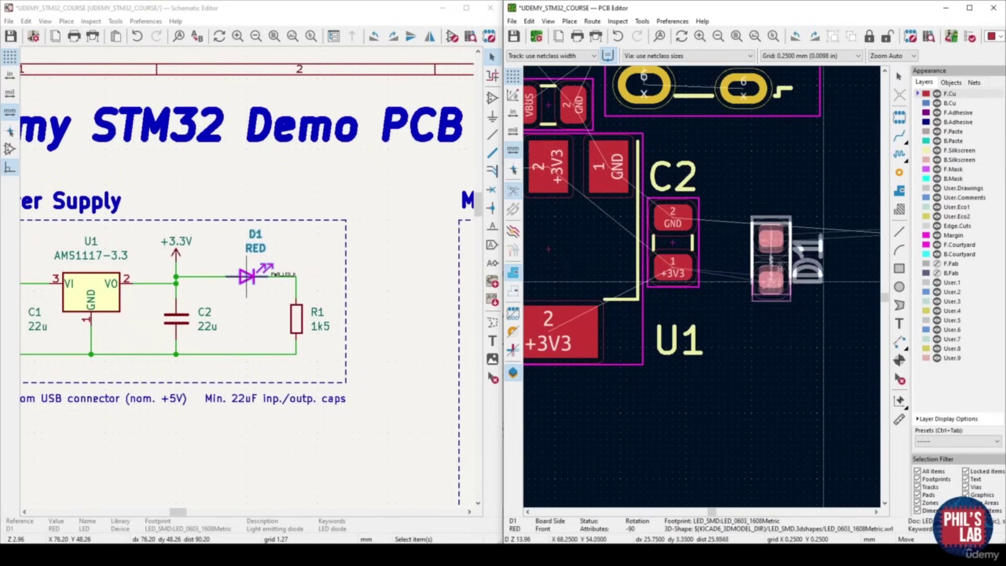
left_click(763, 251)
Rotate D1's reference label to horizontal and place it below the LED
left_click(799, 253)
key("m")
key("r")
left_click(766, 308)
Select resistor R1 in the schematic, rotate its footprint to vertical and place it directly above D1
left_click(296, 317)
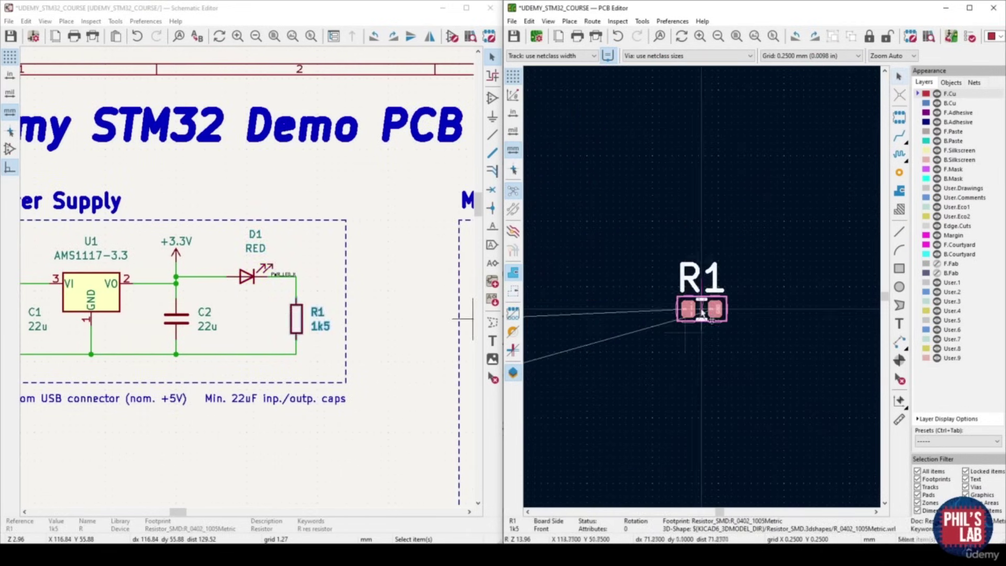
key("m")
scroll(601, 286, "down", 3)
scroll(601, 286, "up", 3)
key("r")
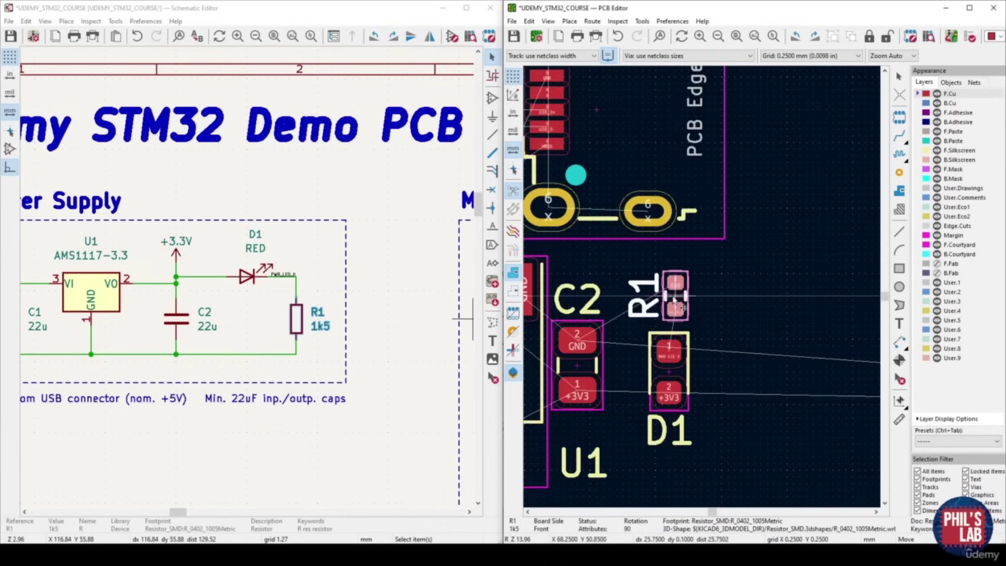
left_click(671, 303)
Rotate R1's reference label to horizontal and place it above the resistor
left_click(637, 303)
key("m")
key("r")
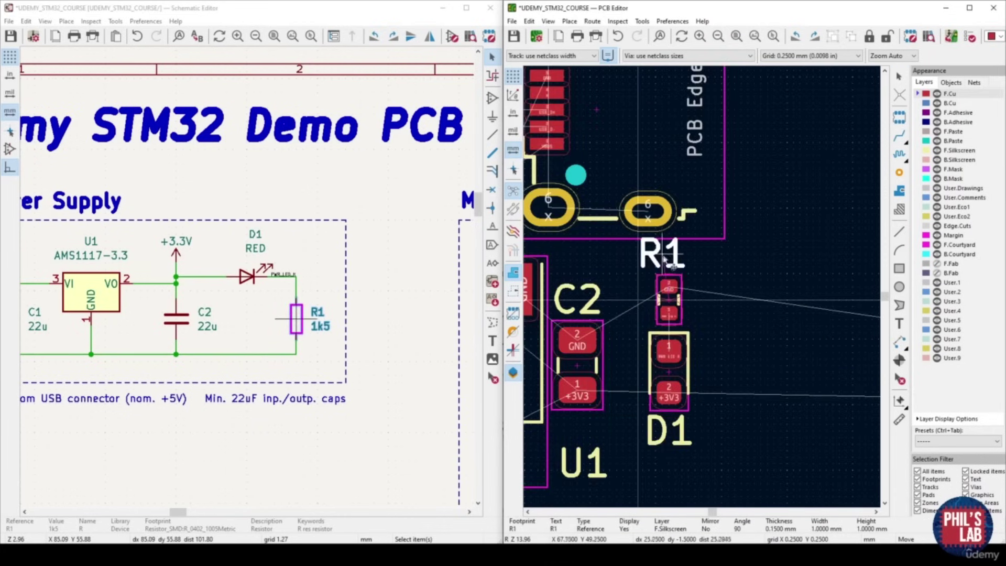
left_click(676, 267)
middle_click_drag(609, 372, 663, 350)
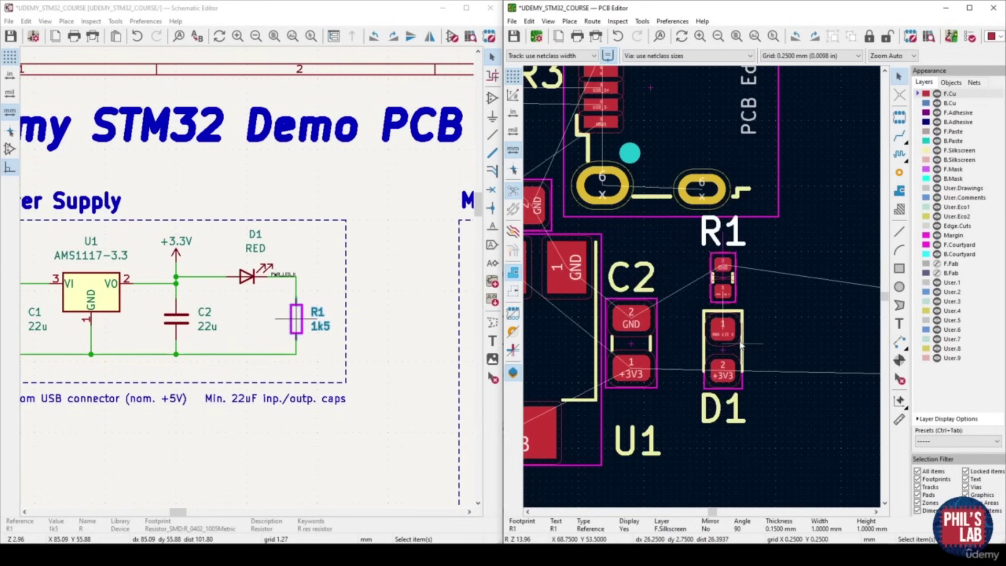
Bring the remaining capacitor C3 over to the microcontroller U2 and place it above C7
scroll(741, 344, "down", 5)
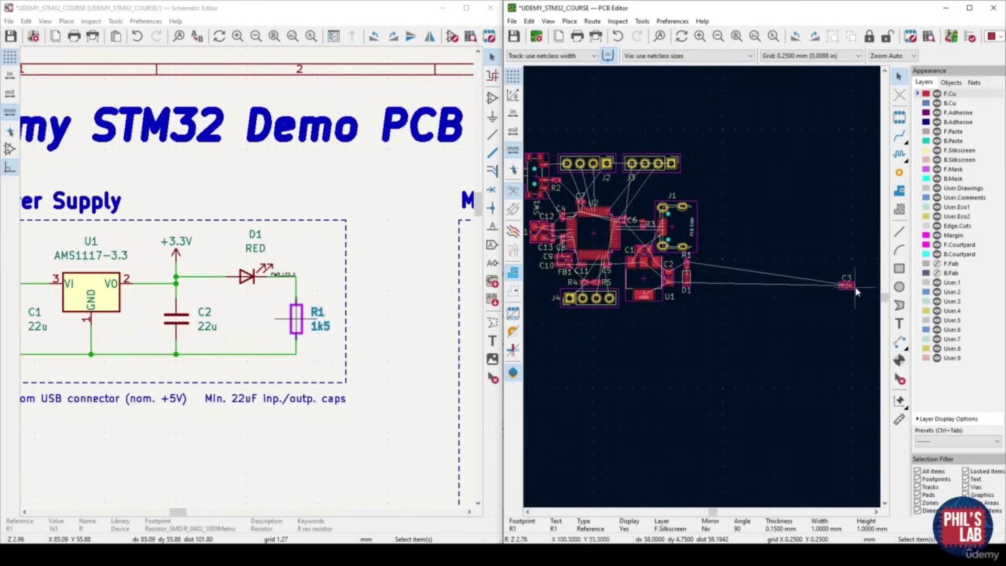
left_click(848, 289)
scroll(201, 273, "down", 3)
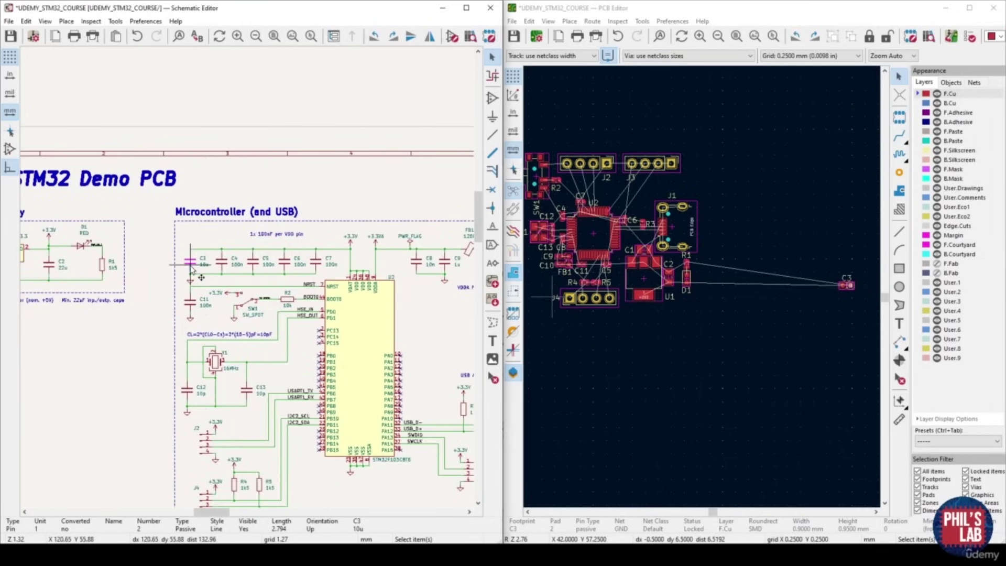
key("m")
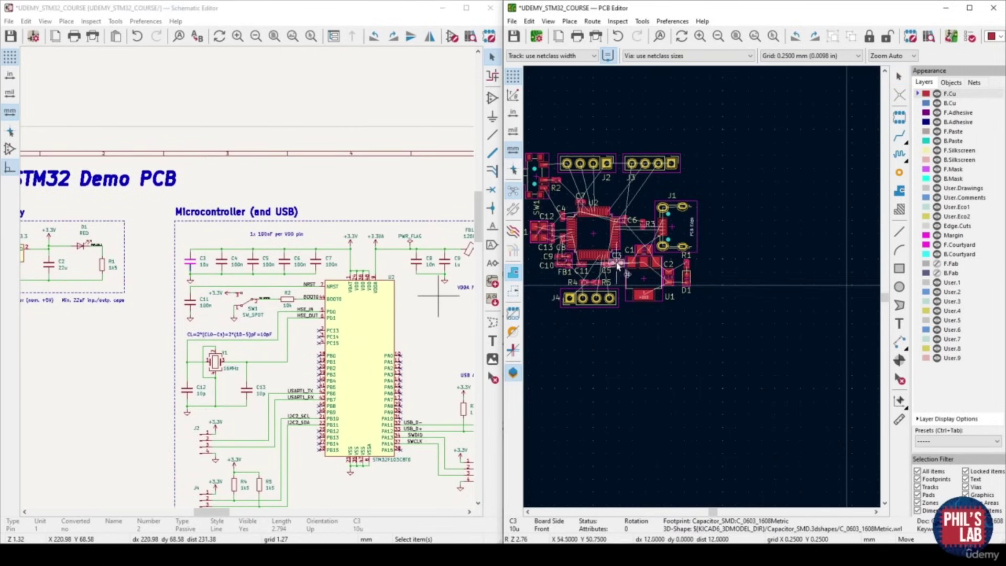
scroll(611, 250, "up", 3)
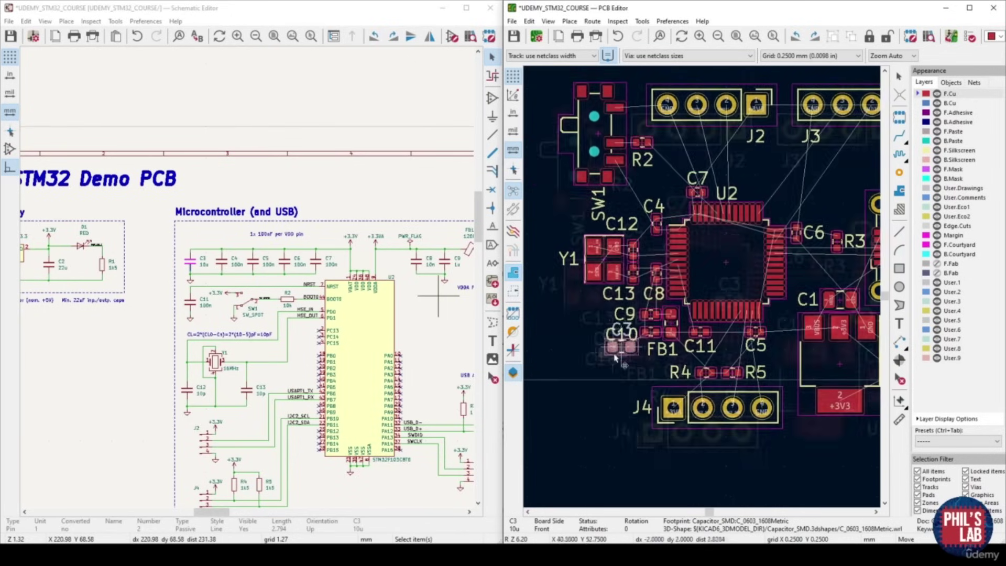
left_click(577, 373)
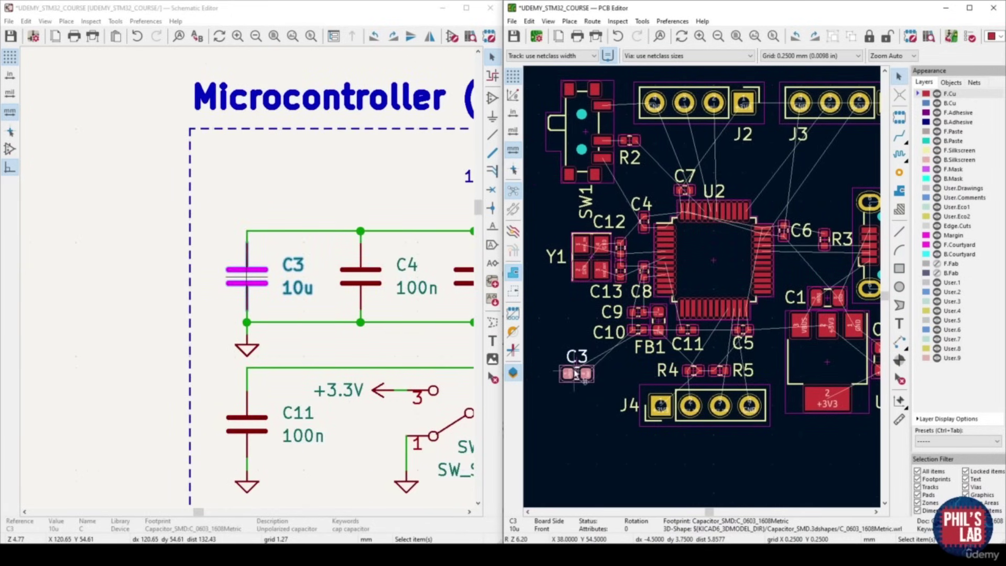
key("m")
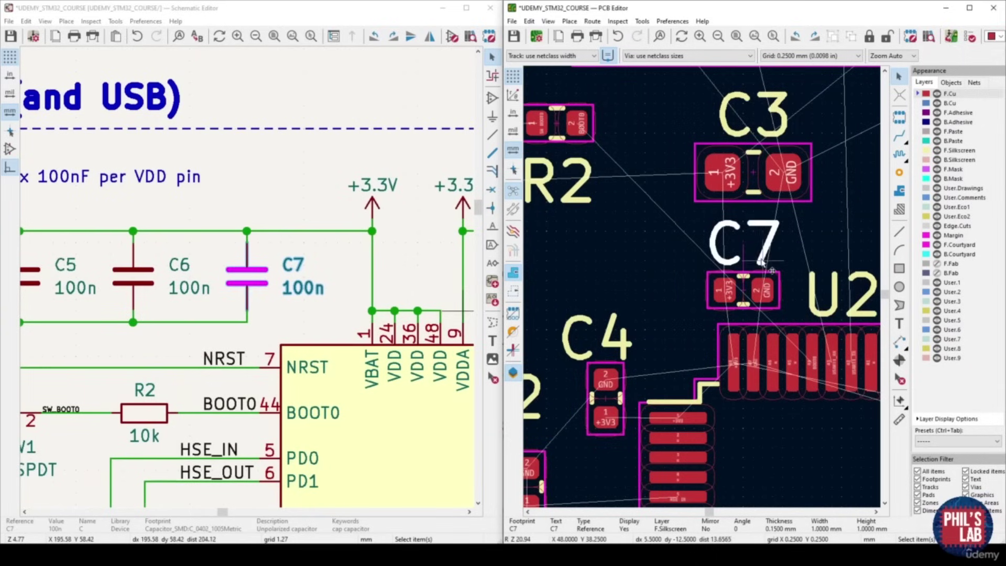
Move the labels of C7 and C3 to the left of their footprints and shift C3 down close to C7
left_click_drag(762, 261, 662, 292)
left_click_drag(753, 171, 744, 227)
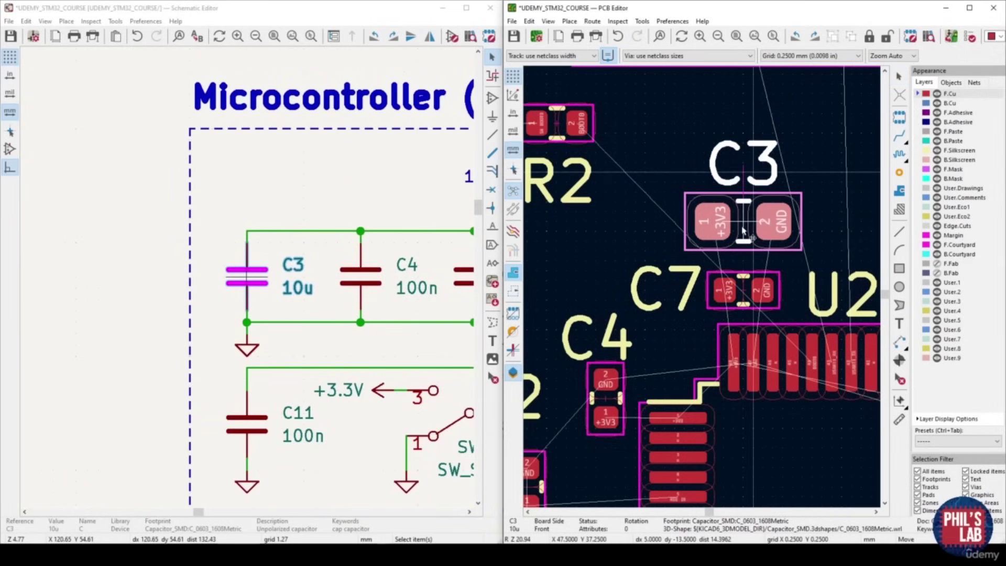
left_click(744, 231)
left_click_drag(744, 164, 651, 225)
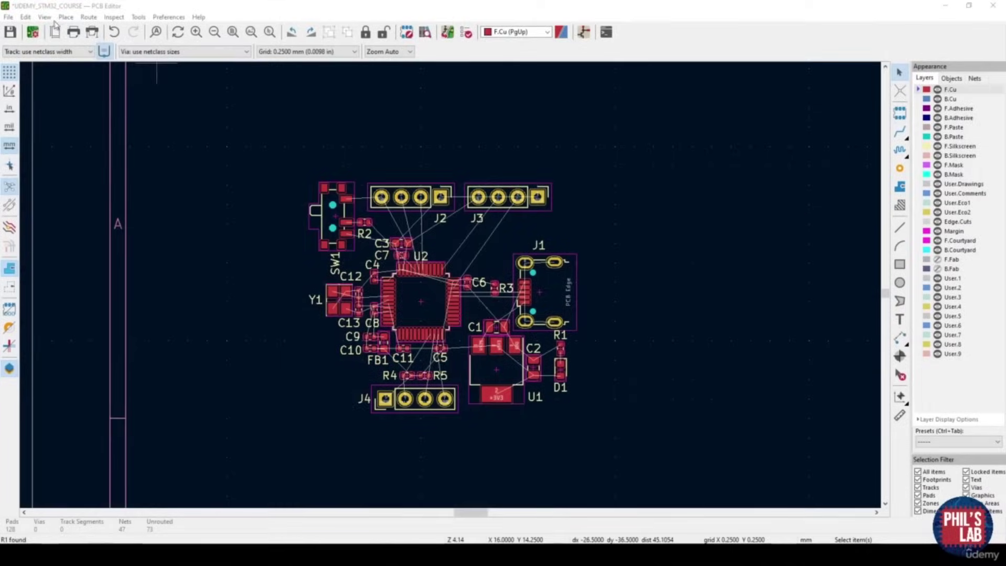
Open the 3D Viewer and examine the component placement on the board from several angles
left_click(46, 17)
left_click(58, 28)
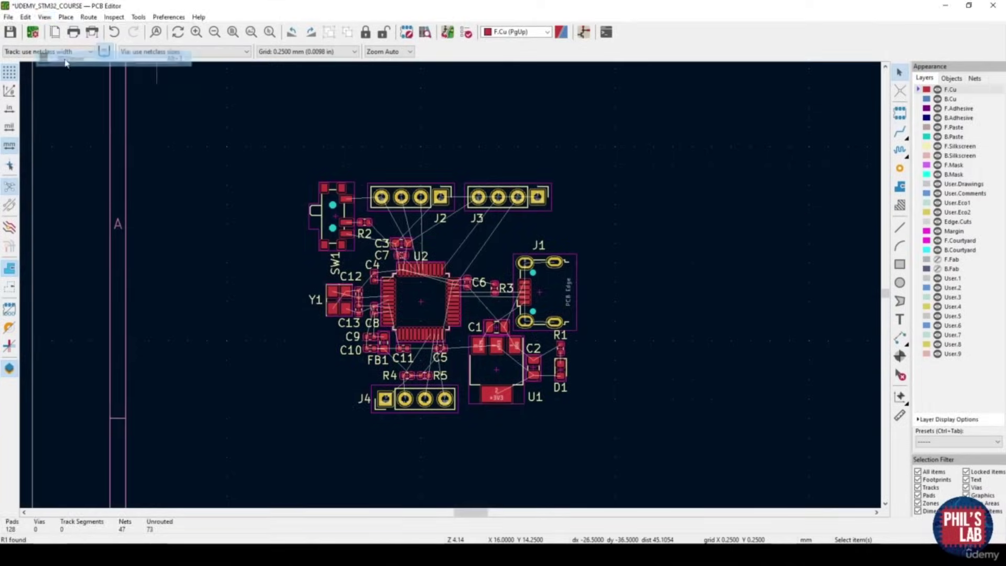
left_click_drag(404, 306, 430, 262)
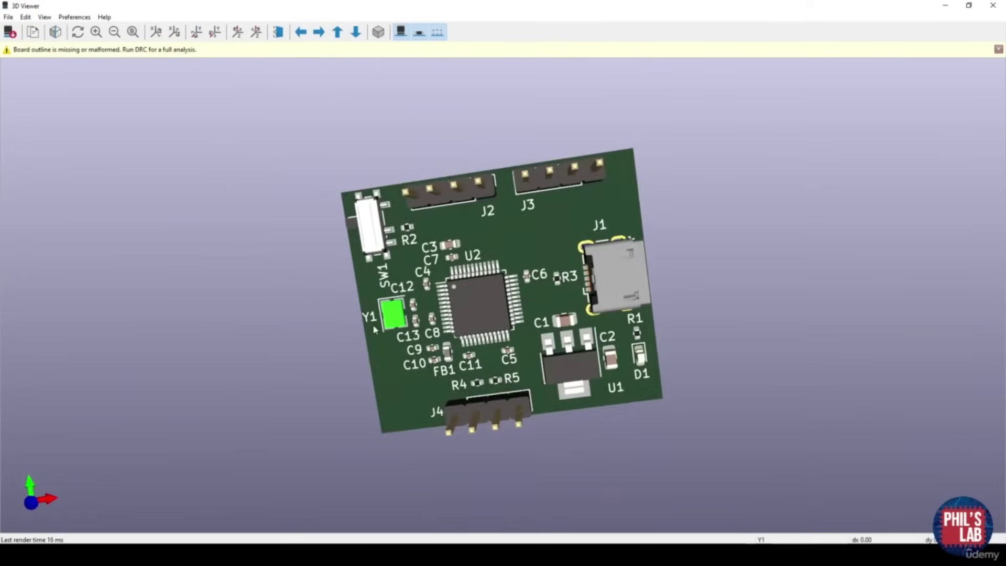
middle_click_drag(438, 256, 440, 283)
mouse_move(440, 284)
left_mouse_down()
mouse_move(519, 298)
mouse_move(424, 293)
left_mouse_up()
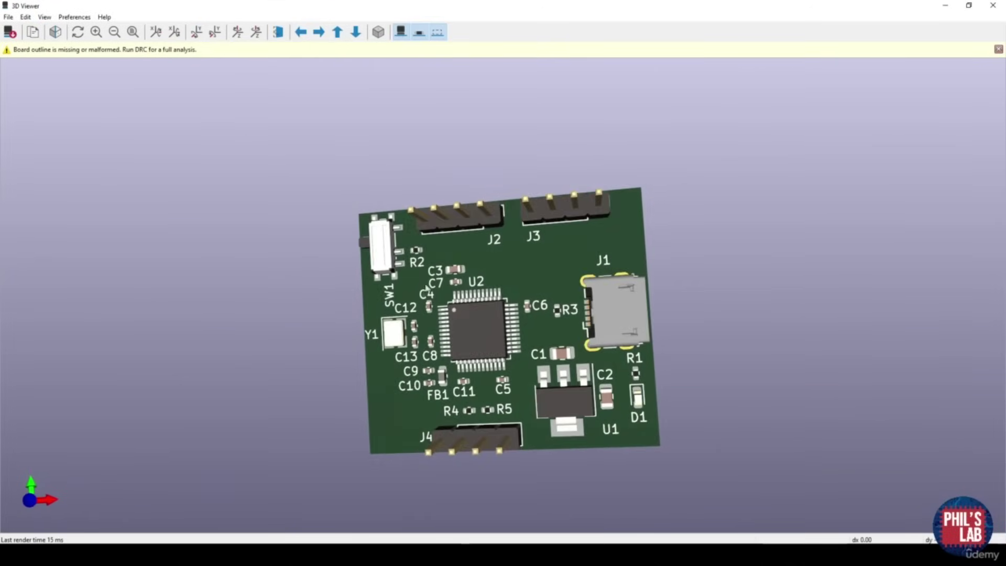
scroll(621, 313, "up", 3)
left_click_drag(620, 314, 677, 264)
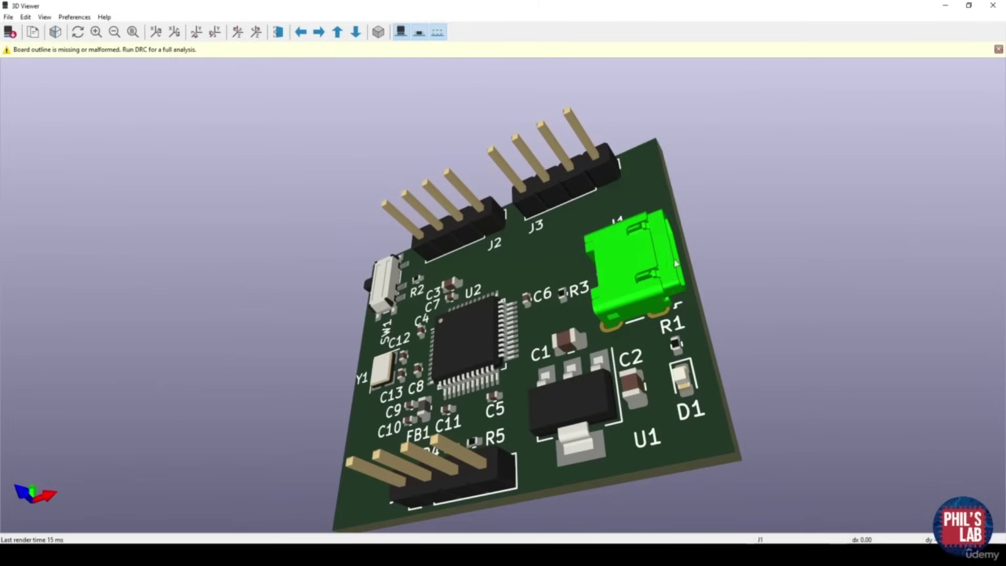
left_click_drag(682, 313, 656, 363)
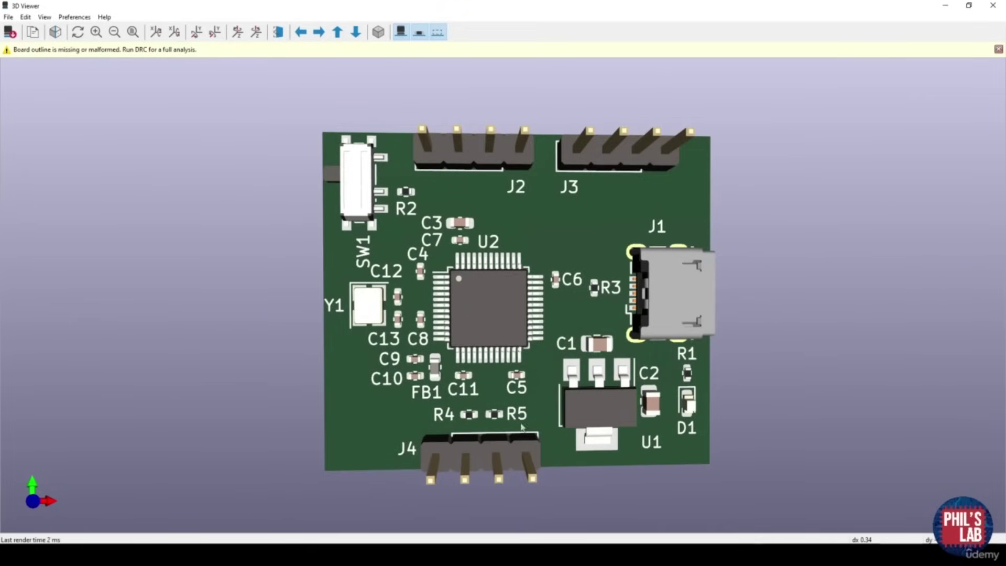
middle_click_drag(369, 214, 415, 217)
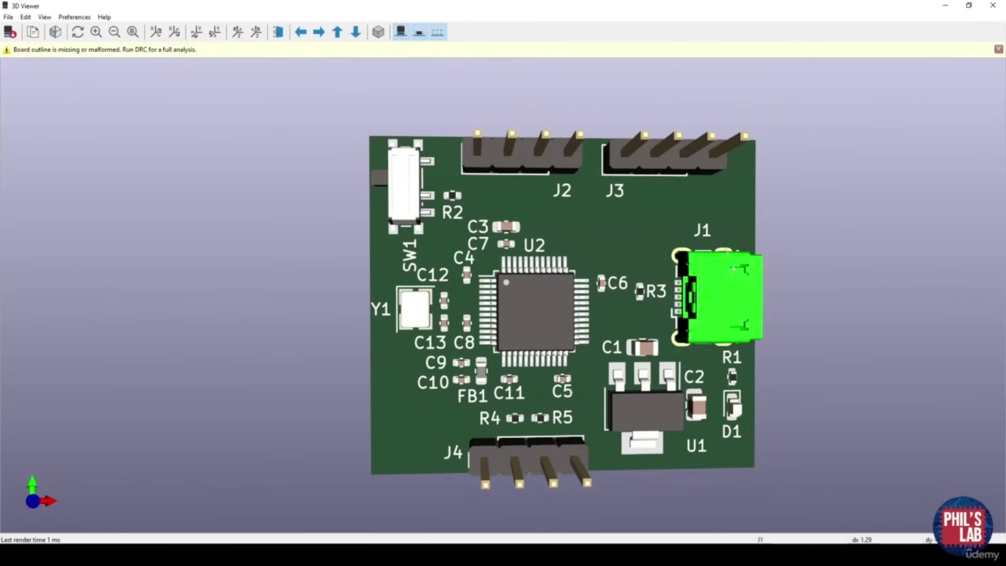
left_click_drag(605, 332, 562, 273)
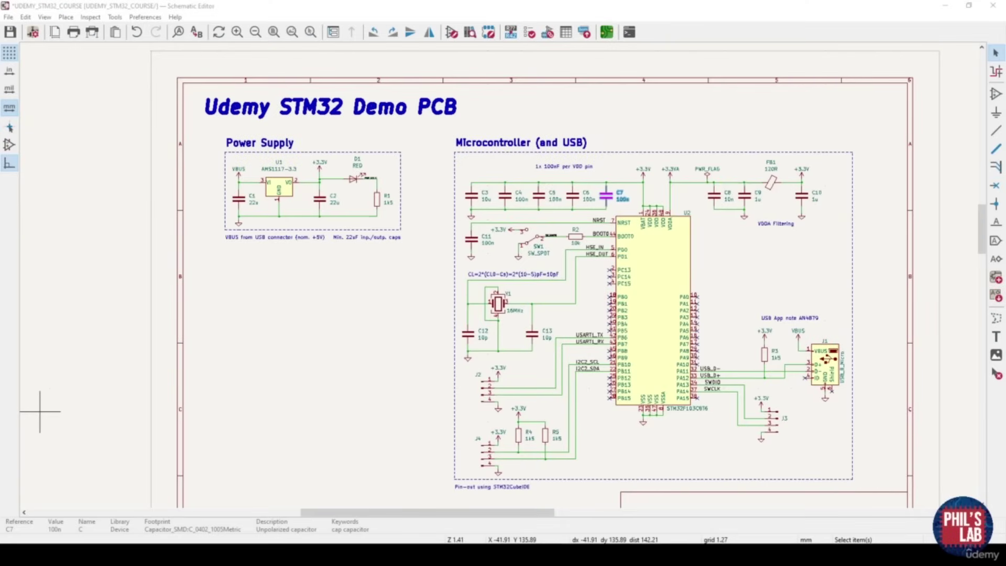
Add a MountingHole symbol without a pad connection to the empty area of the schematic
left_click(995, 95)
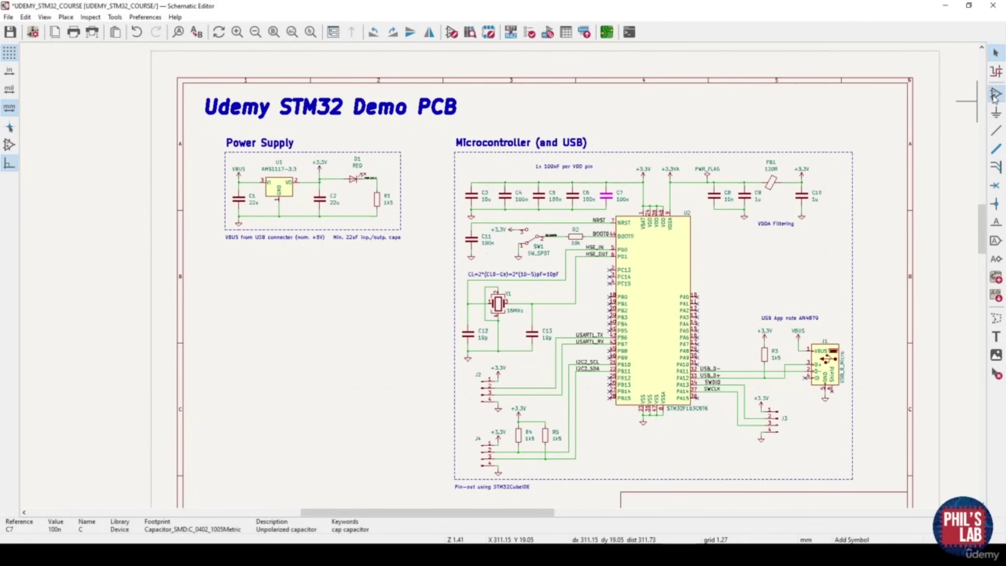
type("mounting")
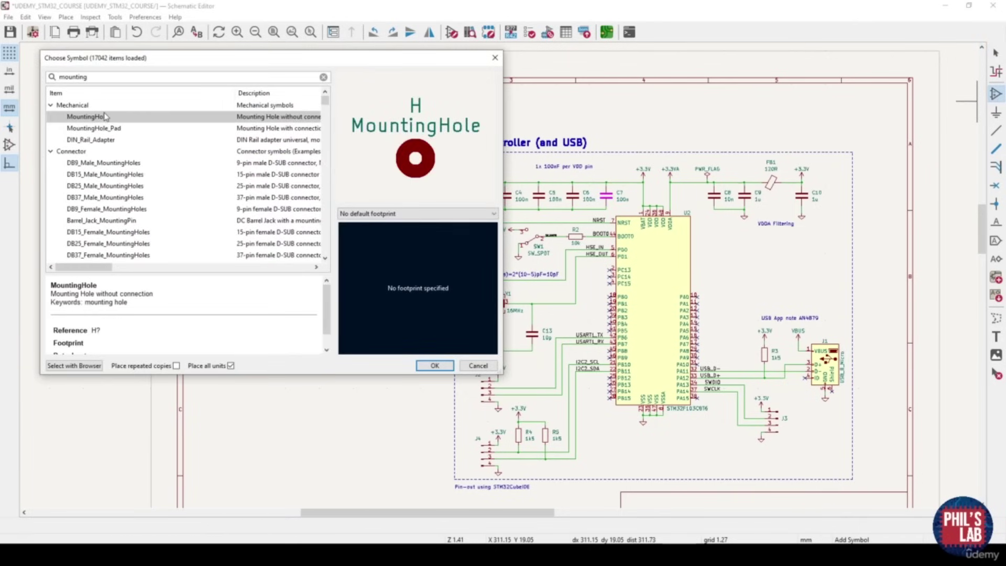
left_click(105, 129)
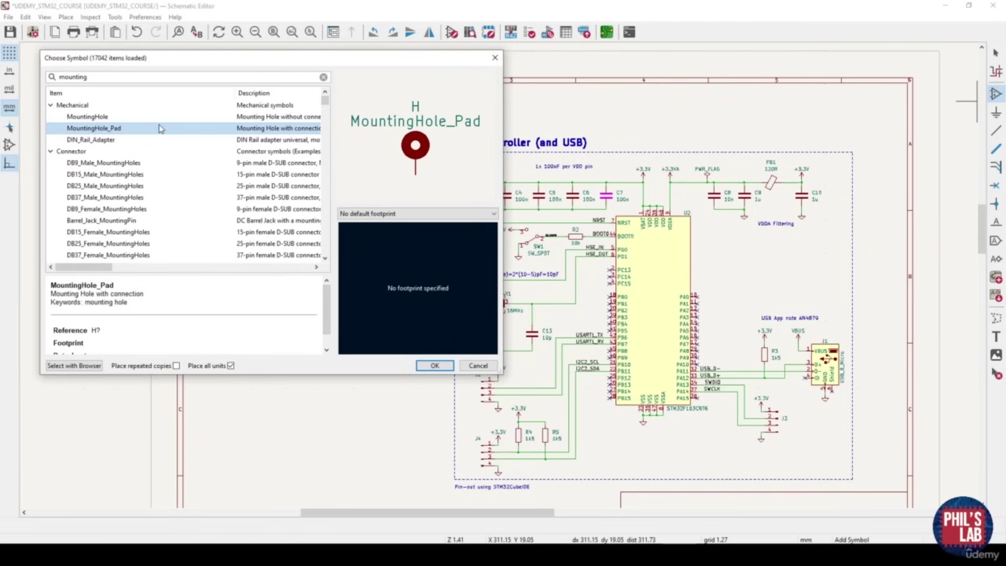
left_click(122, 118)
double_click(116, 120)
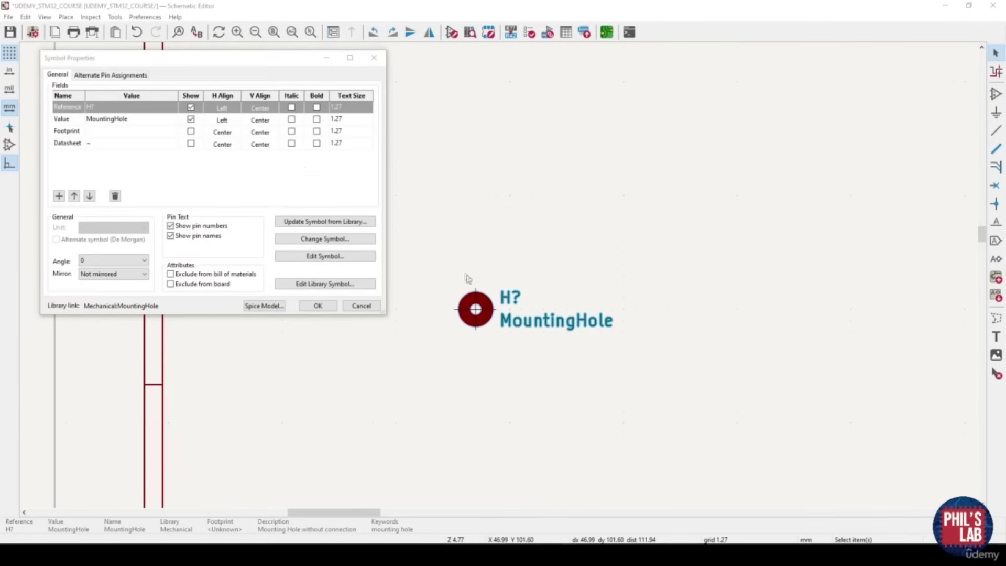
Assign the footprint MountingHole_2.2mm_M2 from the MountingHole library to the new mounting hole symbol
left_click(173, 132)
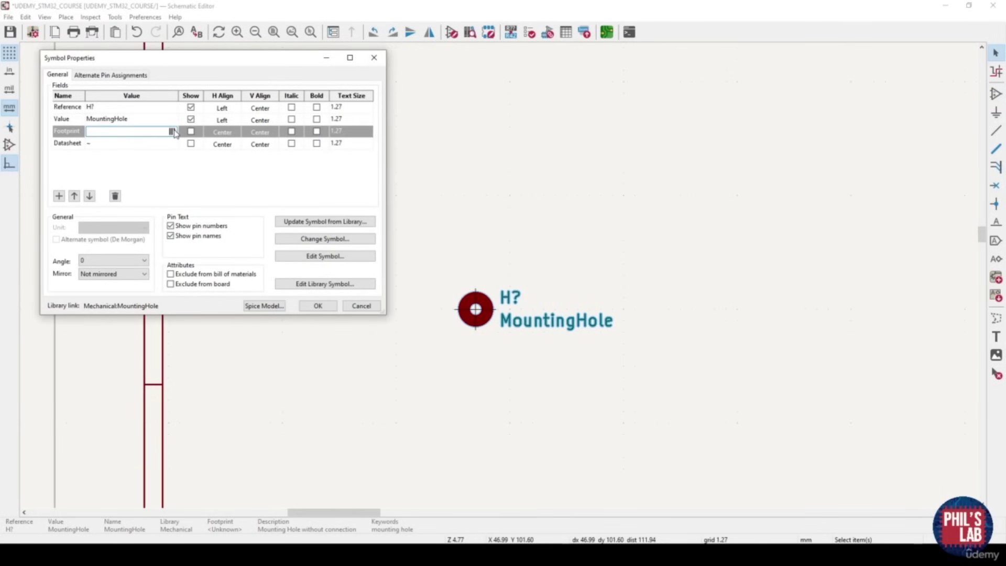
left_click(173, 132)
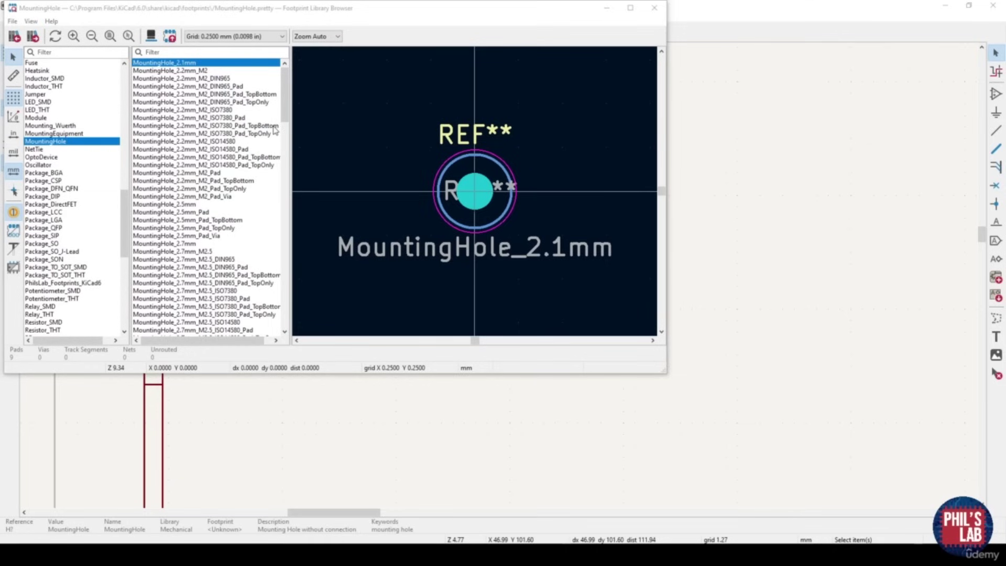
left_click(205, 71)
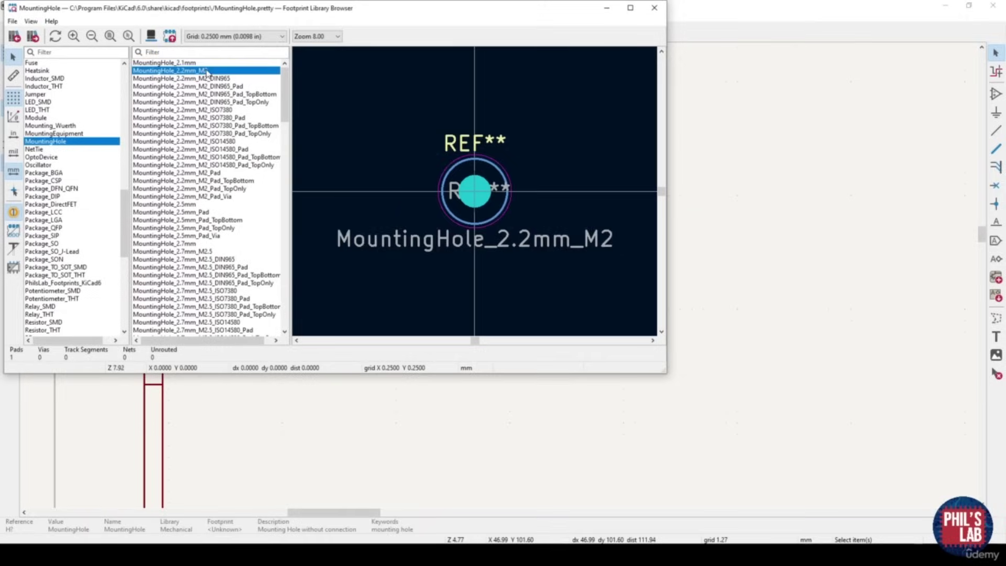
double_click(206, 70)
left_click(317, 305)
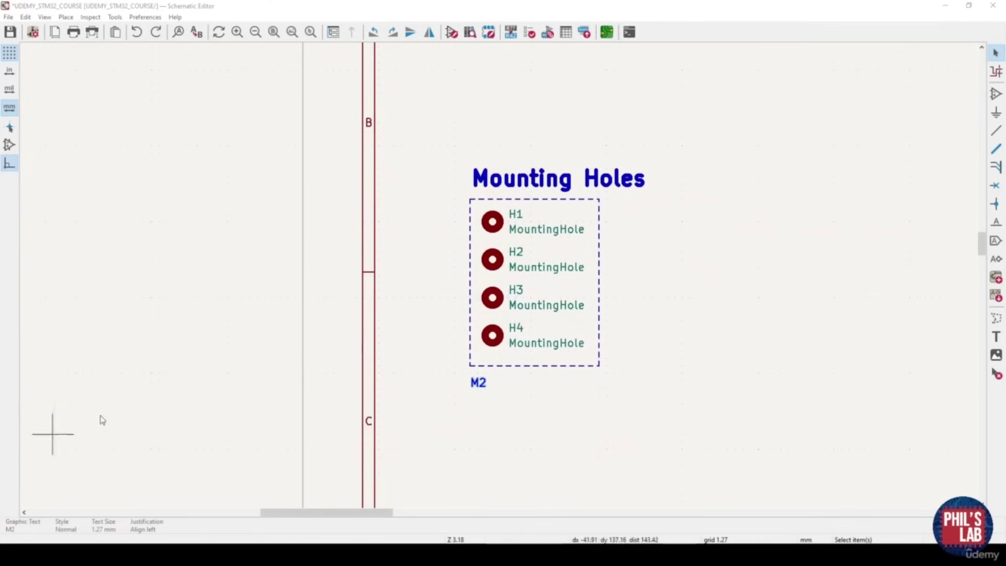
Examine the Mounting Holes block with symbols H1 to H4 and its place in the whole schematic
scroll(426, 344, "down", 1)
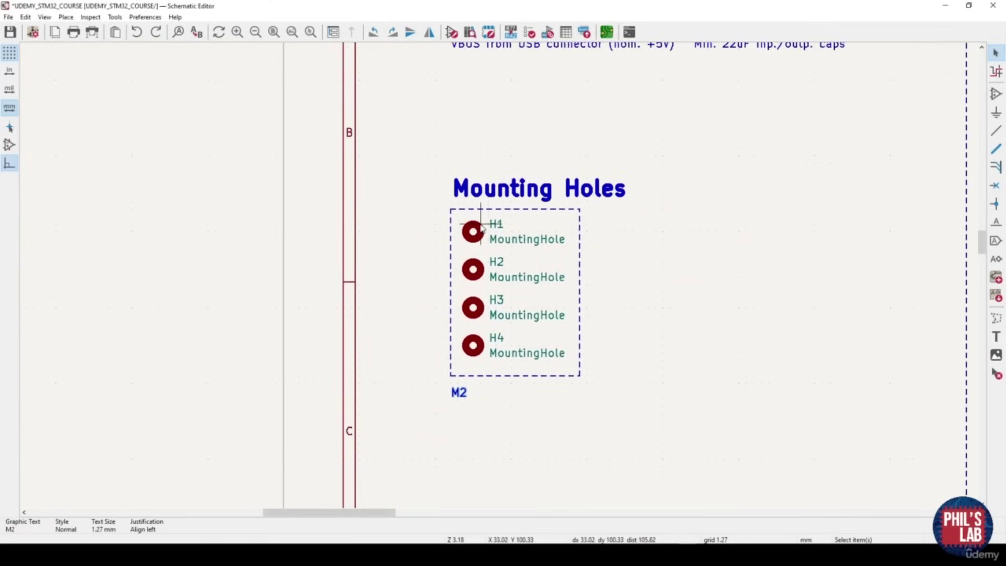
scroll(481, 225, "up", 2)
middle_click_drag(503, 285, 473, 256)
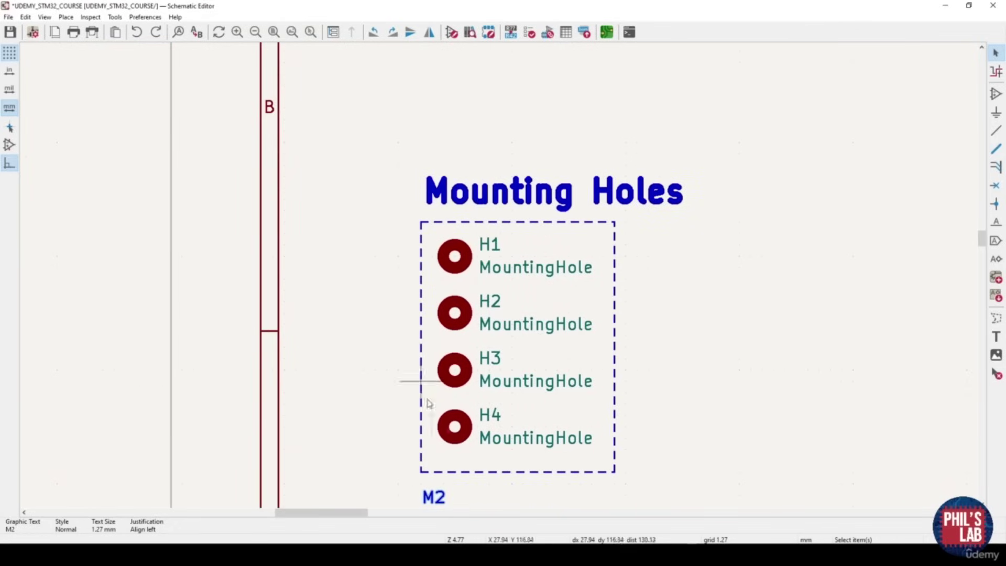
middle_click_drag(526, 430, 523, 422)
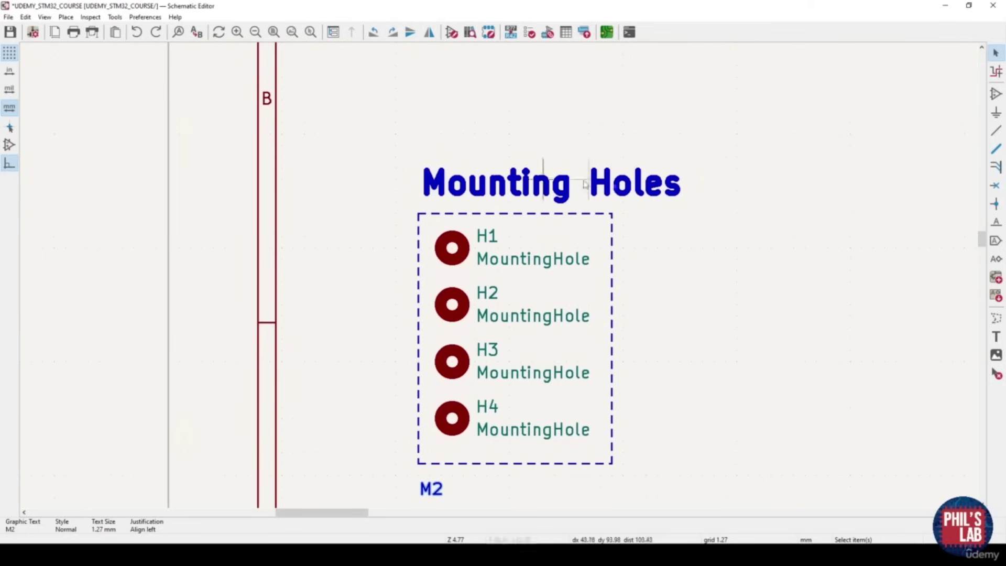
middle_click_drag(503, 396, 495, 352)
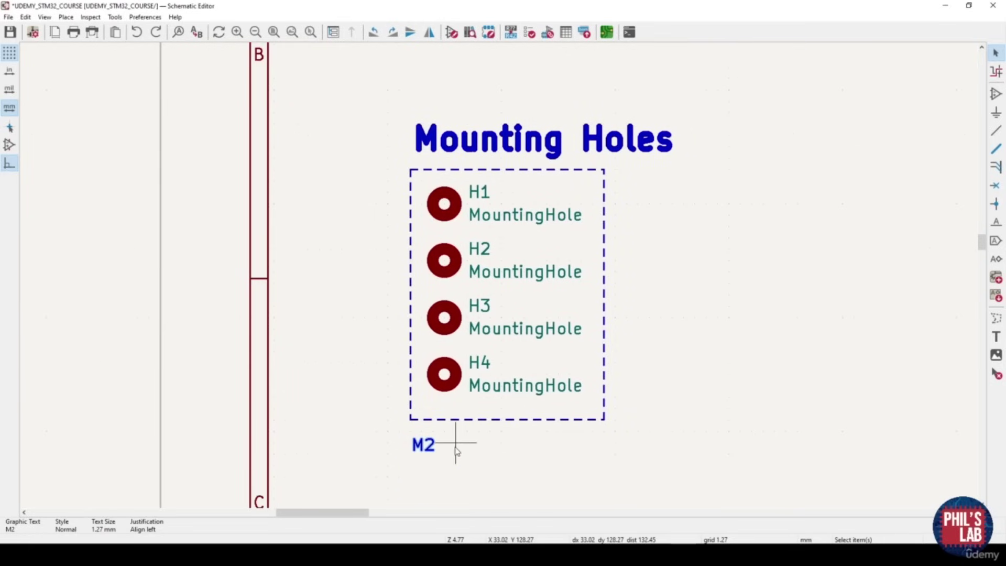
scroll(456, 444, "down", 5)
middle_click_drag(490, 283, 349, 362)
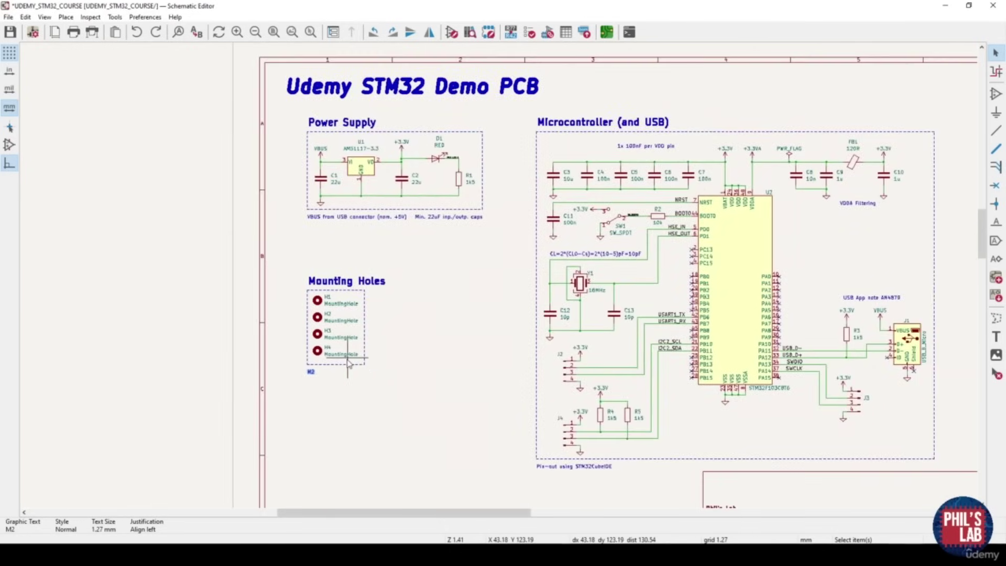
Save the schematic, update the PCB from it and drop the four mounting hole footprints beside the USB connector J1
key("ctrl+s")
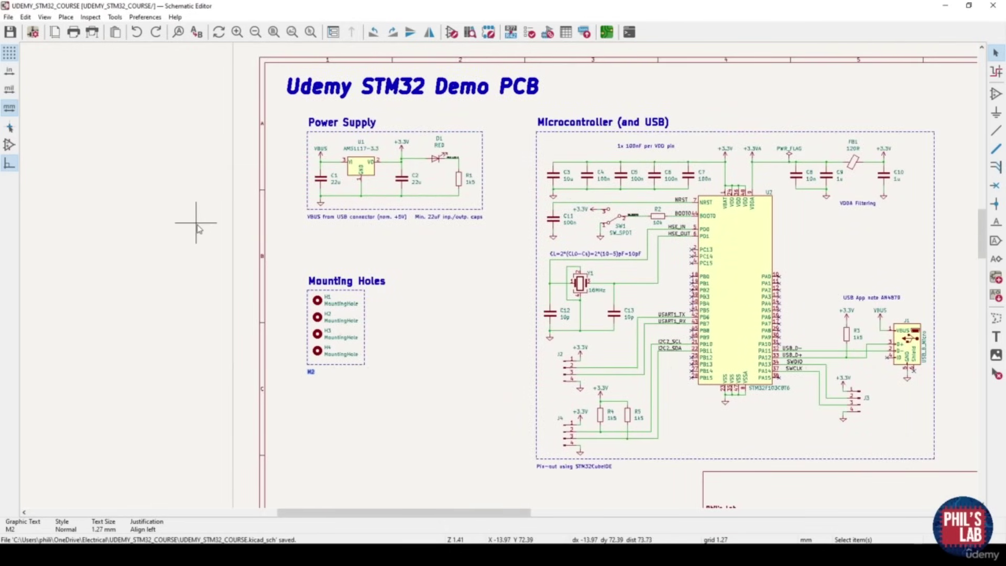
left_click(607, 32)
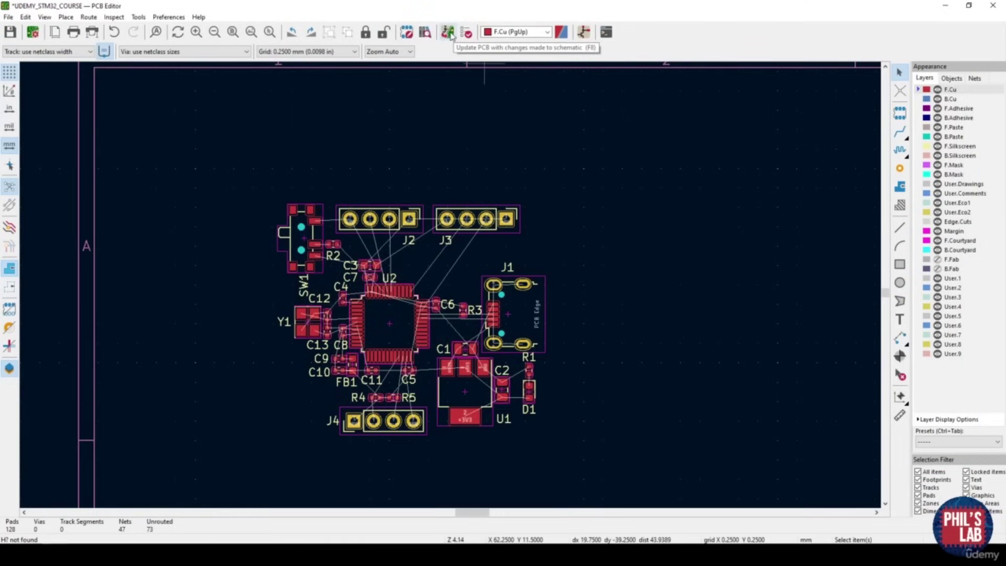
left_click(449, 32)
left_click(598, 362)
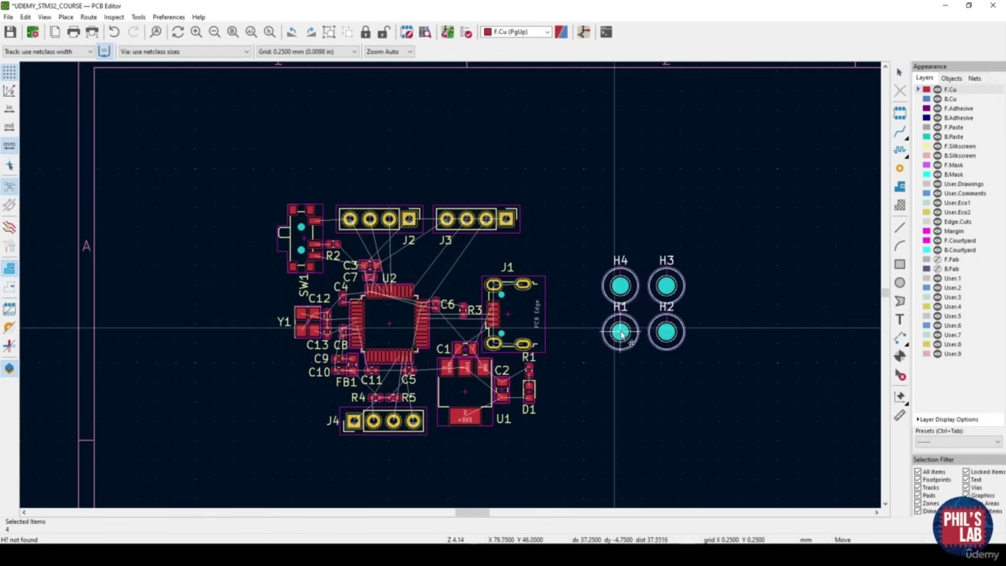
left_click(621, 333)
Move the mounting holes H1, H2, H3 and H4 individually to the four outer corners of the component layout
left_click_drag(621, 332, 296, 419)
left_click_drag(660, 321, 543, 421)
left_click_drag(665, 287, 543, 214)
left_click_drag(621, 286, 270, 204)
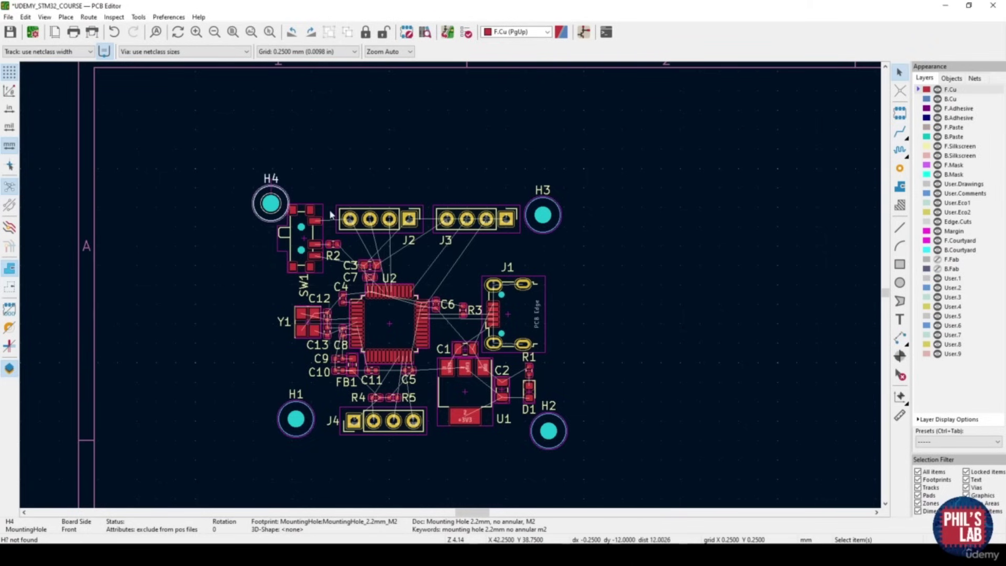
Check the X and Y position of mounting hole H3 in its footprint properties
left_click(306, 52)
left_click(563, 202)
left_click(555, 211)
double_click(555, 211)
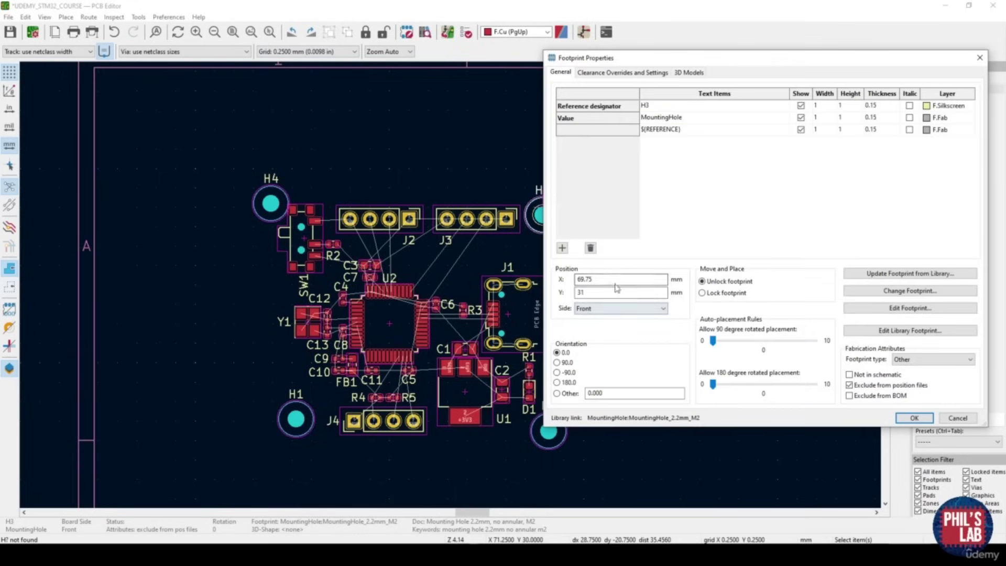
left_click(958, 418)
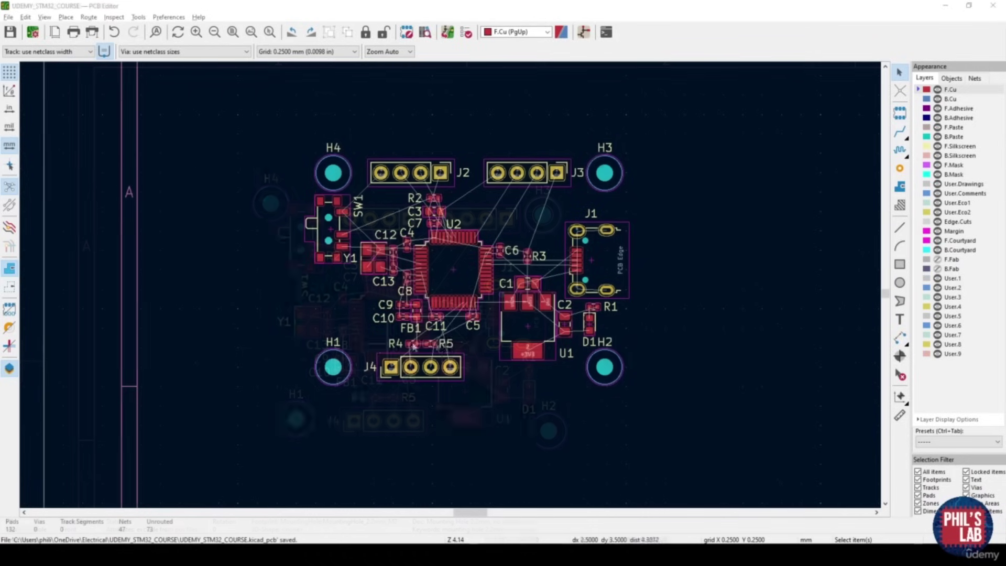
Measure the horizontal spacing from H1 to H2 and the vertical spacing from H1 to H4
key("ctrl+shift+m")
left_click(333, 366)
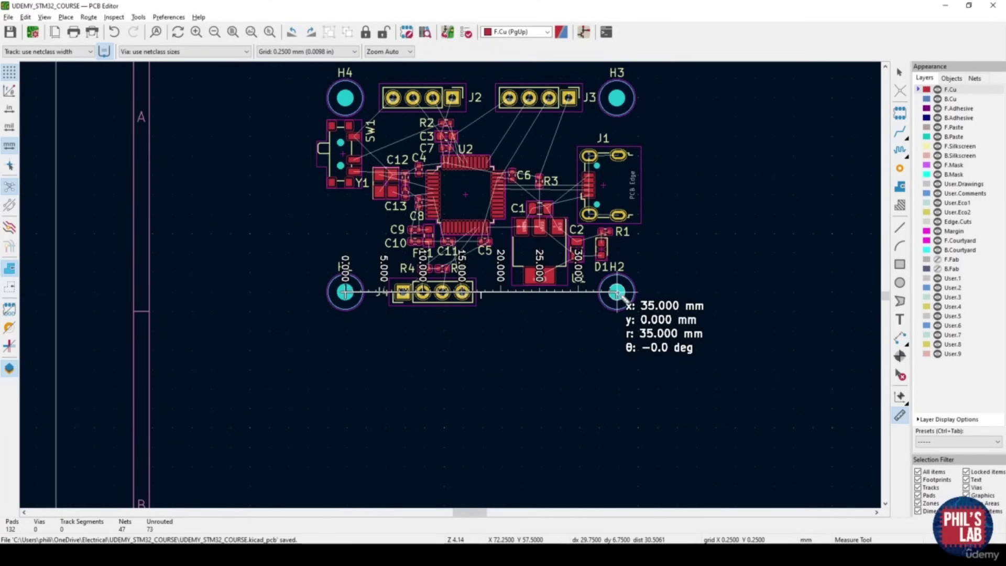
scroll(345, 98, "up", 6)
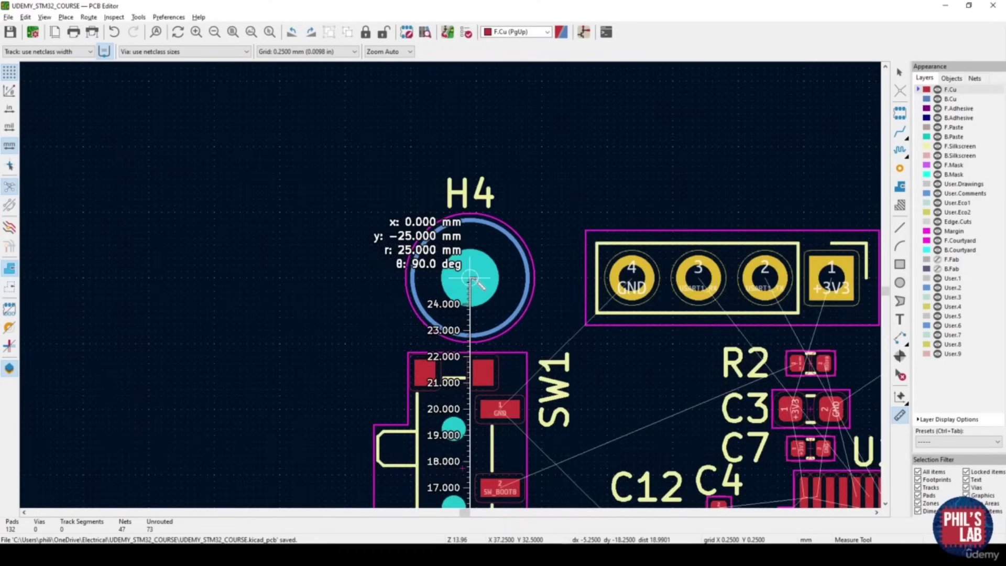
scroll(473, 281, "down", 6)
key("Escape")
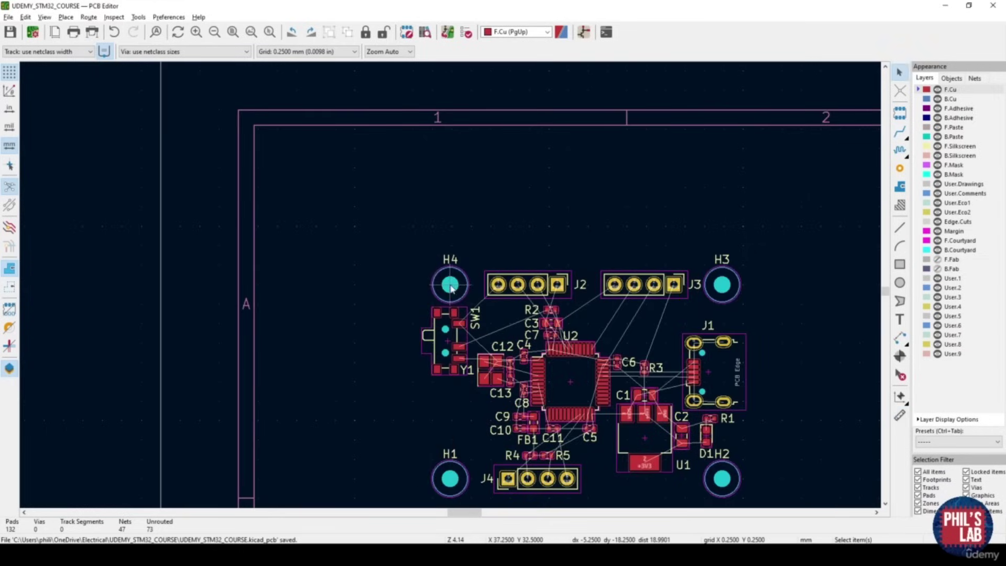
Move the reference label Y1 away from switch SW1 to just below the crystal's footprint
middle_click_drag(489, 325, 505, 329)
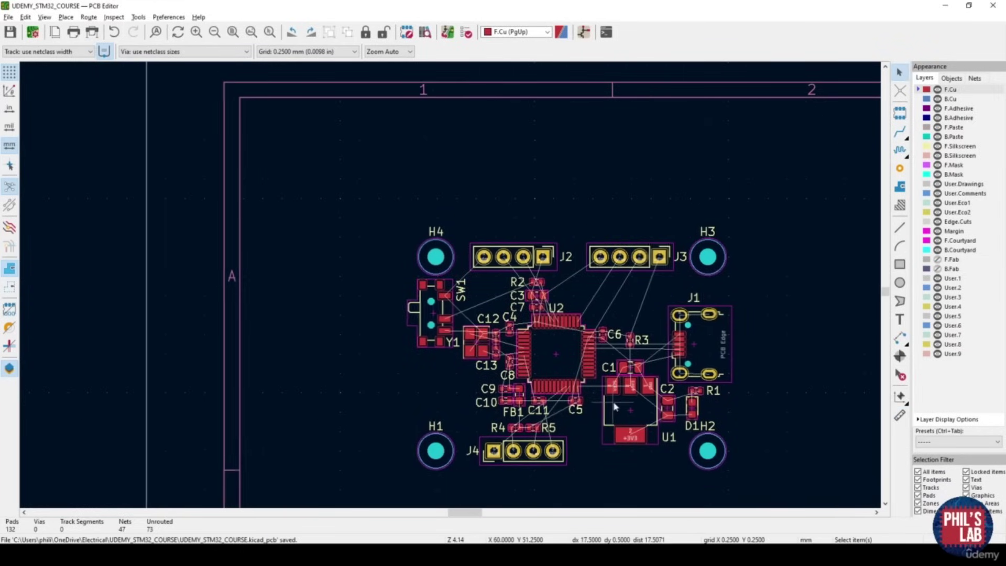
middle_click_drag(615, 407, 617, 404)
scroll(449, 285, "up", 3)
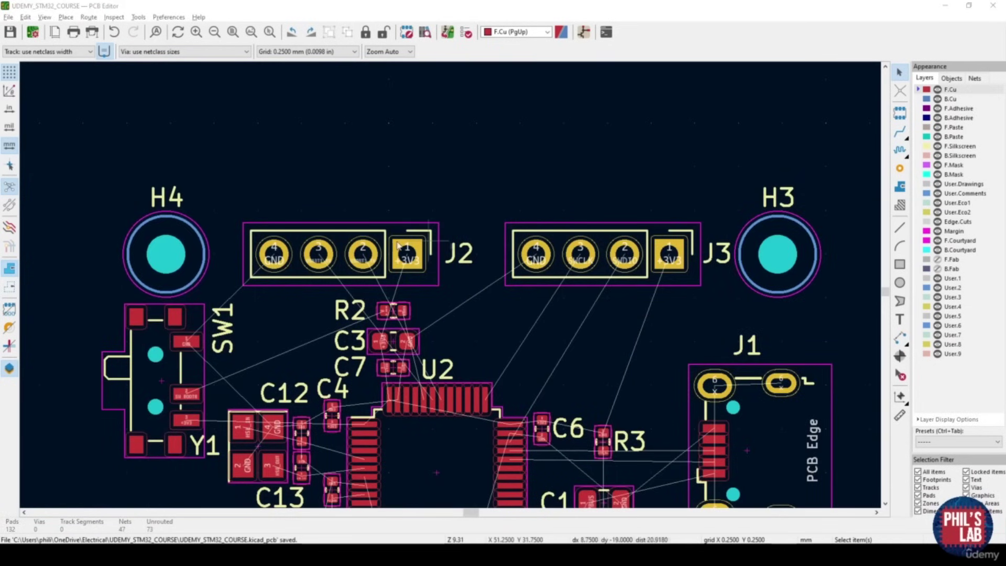
middle_click_drag(332, 376, 392, 284)
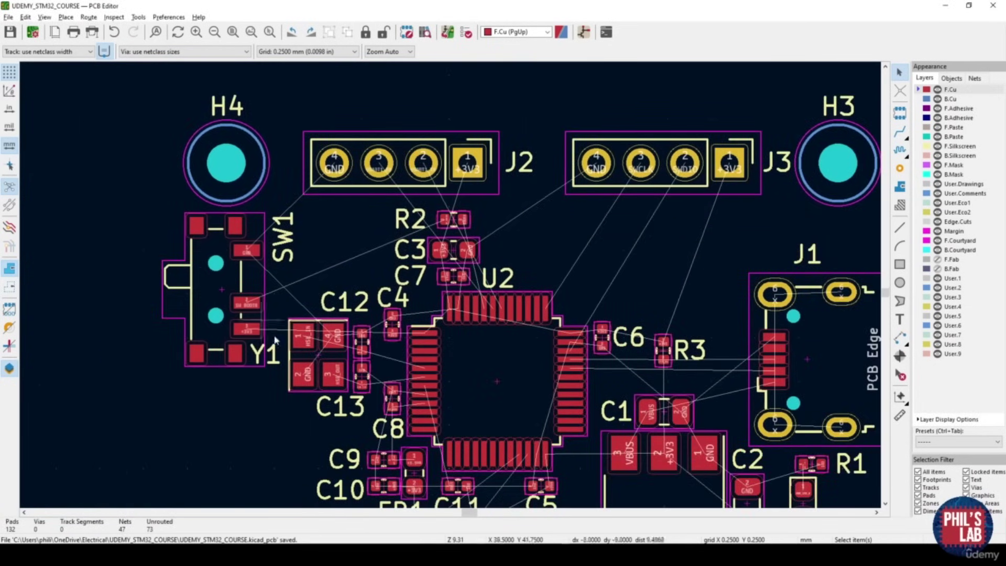
scroll(287, 295, "down", 3, "ctrl")
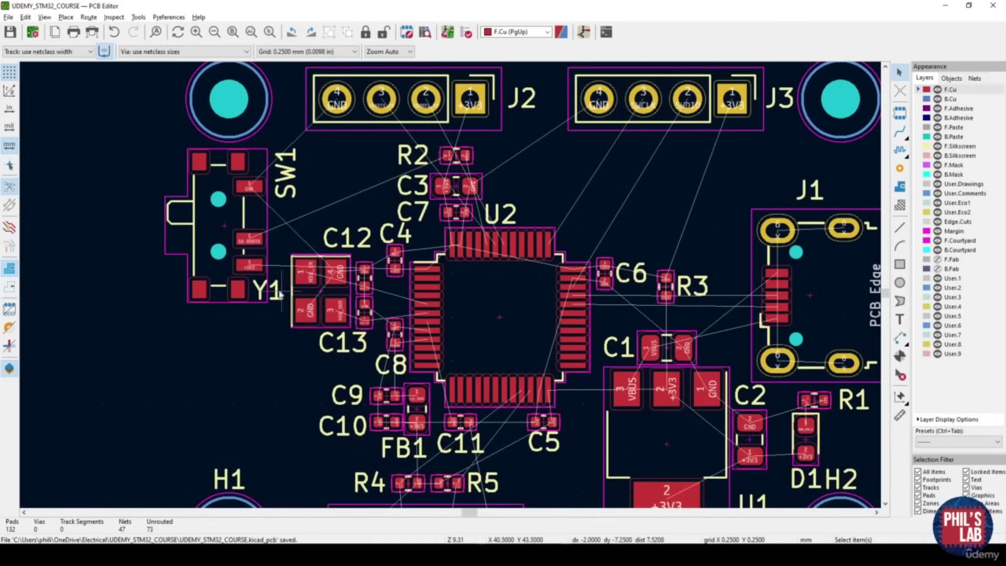
left_click(281, 298)
left_click_drag(280, 297, 304, 349)
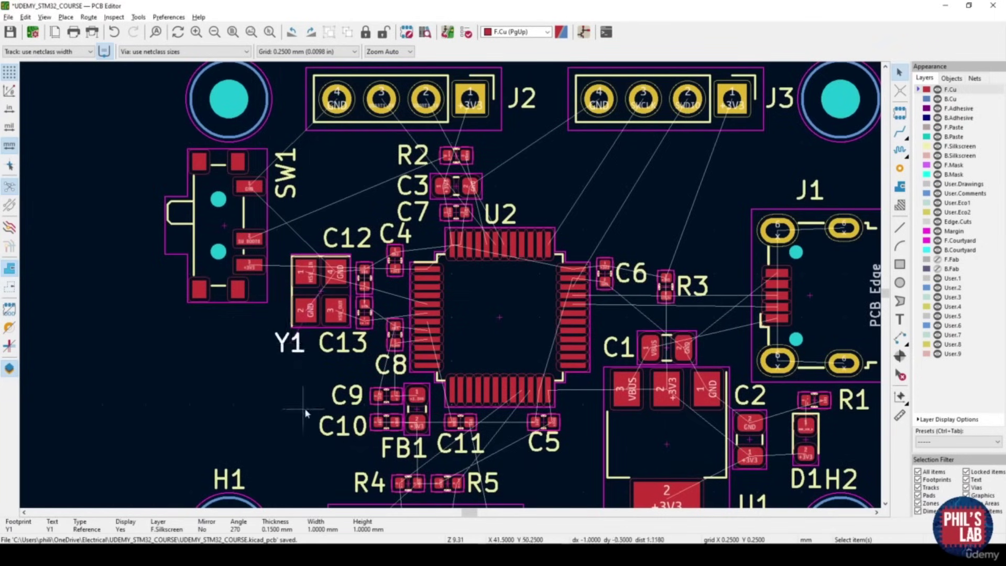
Put the reference label of mounting hole H1 on the F.Fab layer
scroll(381, 249, "down", 2)
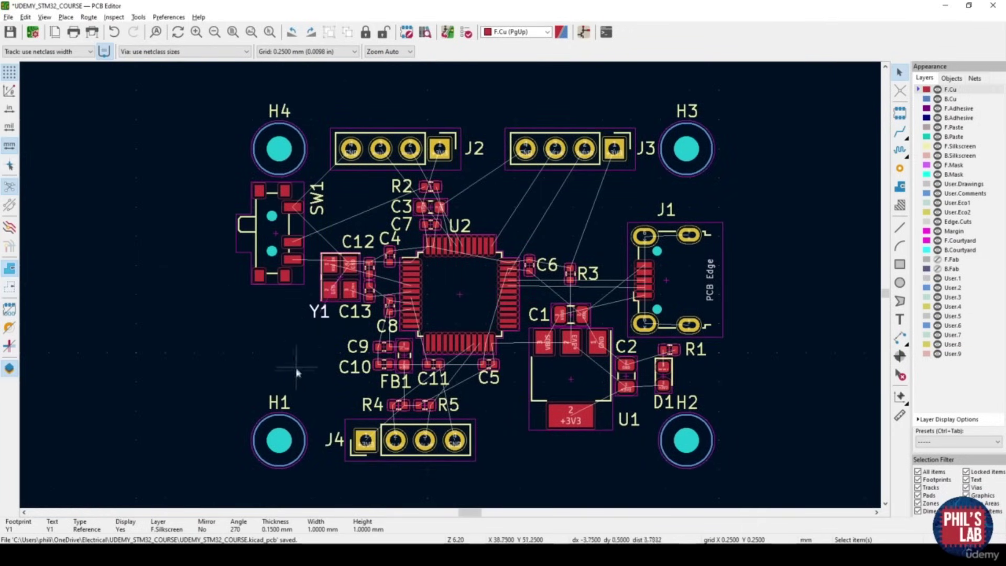
double_click(279, 408)
left_click(466, 190)
left_click(457, 352)
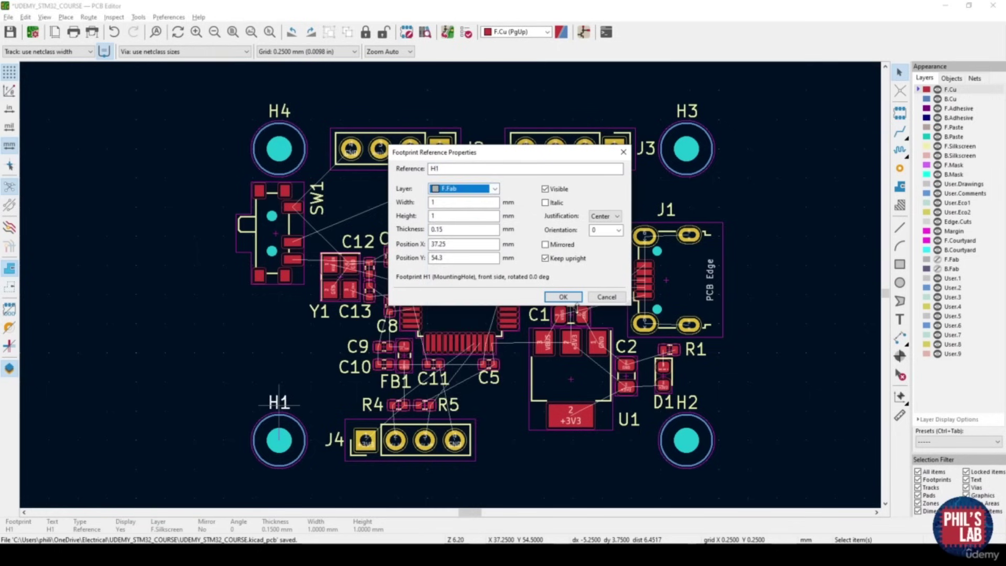
left_click(563, 297)
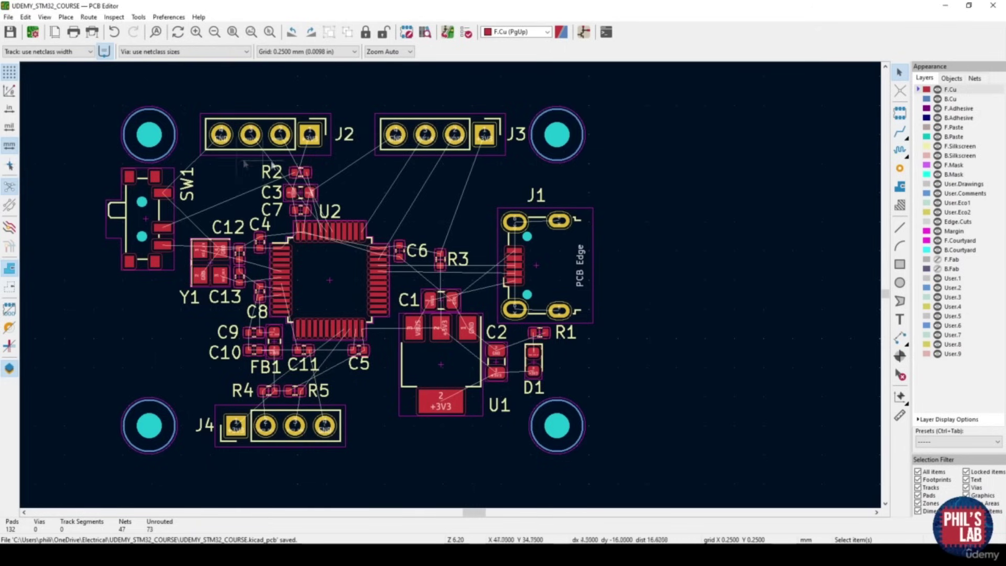
Review the headers J2 and J3 between the upper mounting holes, and open the board in the 3D Viewer
scroll(307, 122, "up", 3)
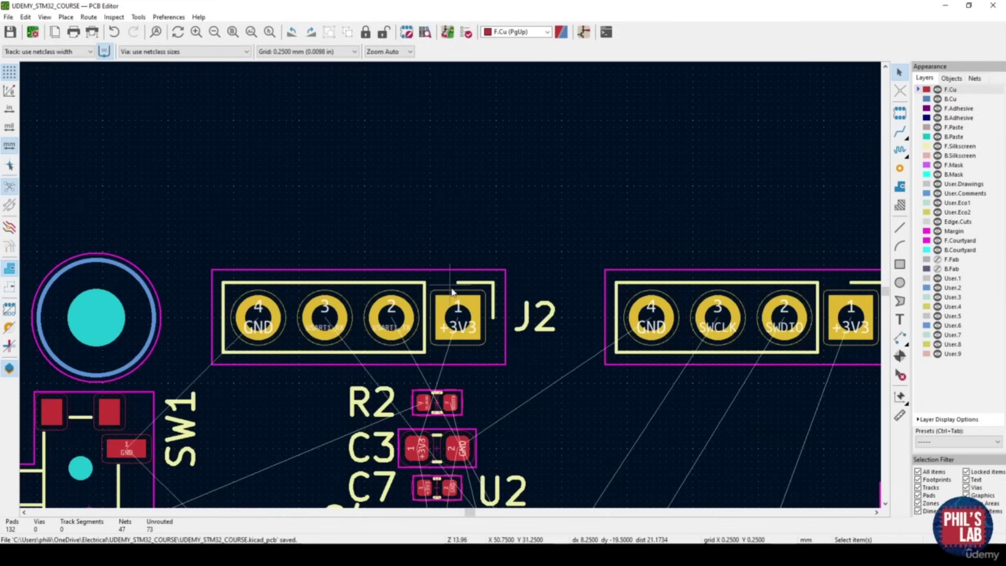
middle_click_drag(718, 315, 492, 281)
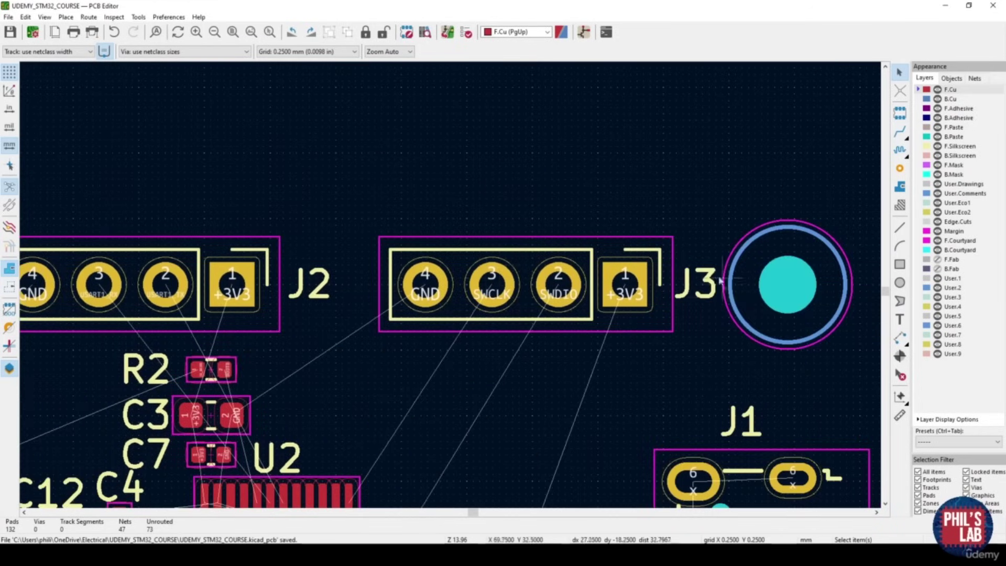
scroll(581, 346, "down", 3)
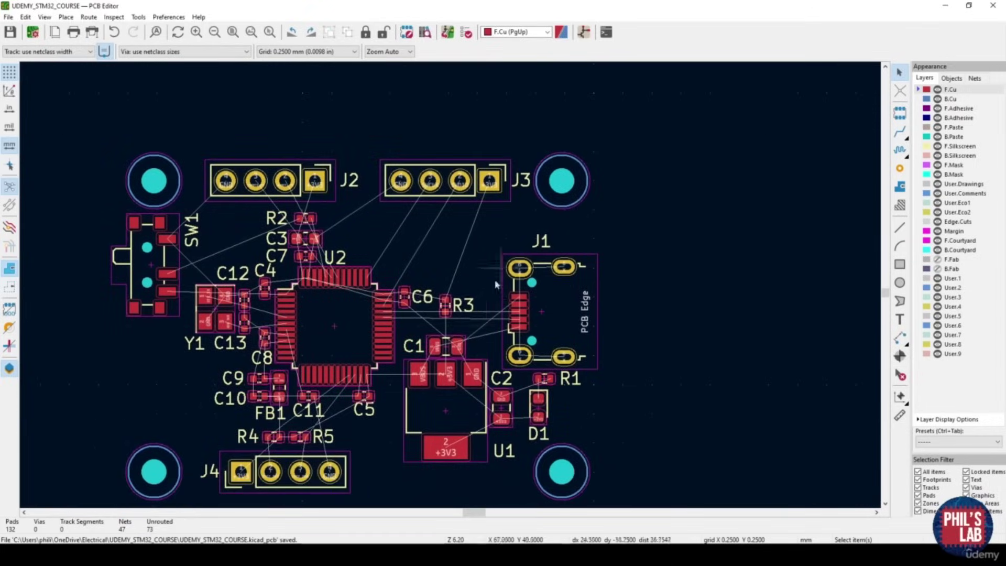
middle_click_drag(399, 326, 425, 307)
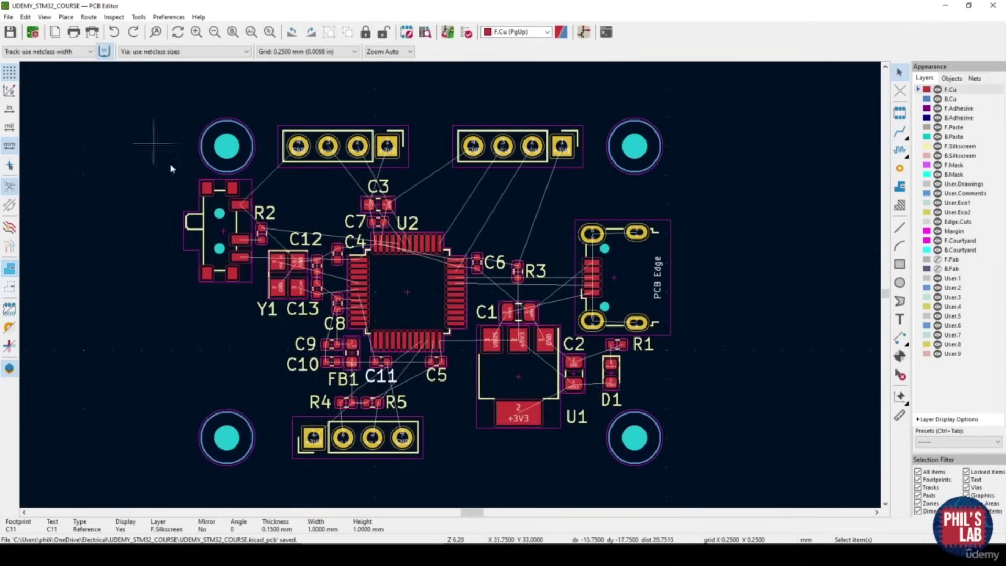
key("alt+3")
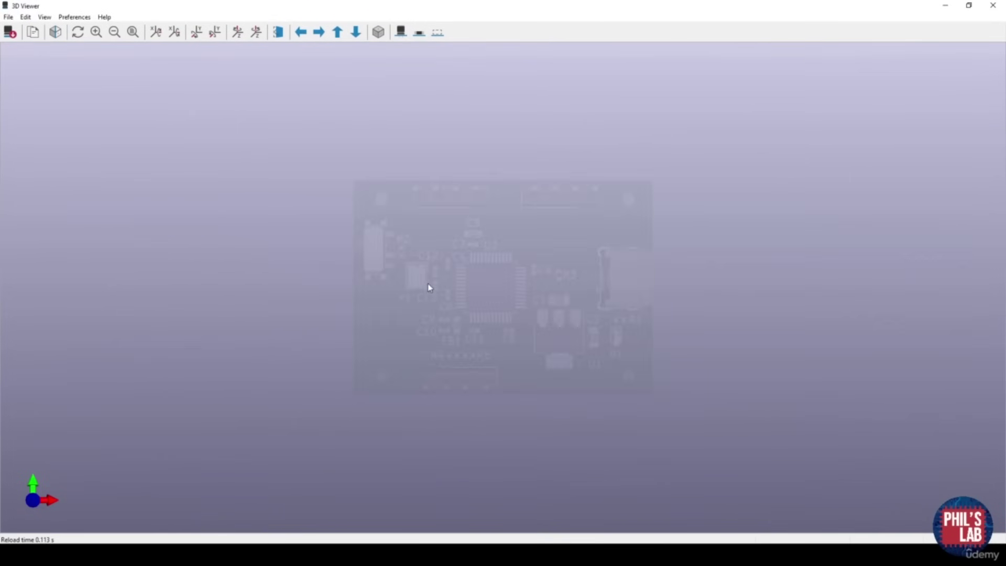
Make Edge.Cuts the active board layer and measure 3 mm horizontally outward from the centre of the lower-right mounting hole
left_click(991, 12)
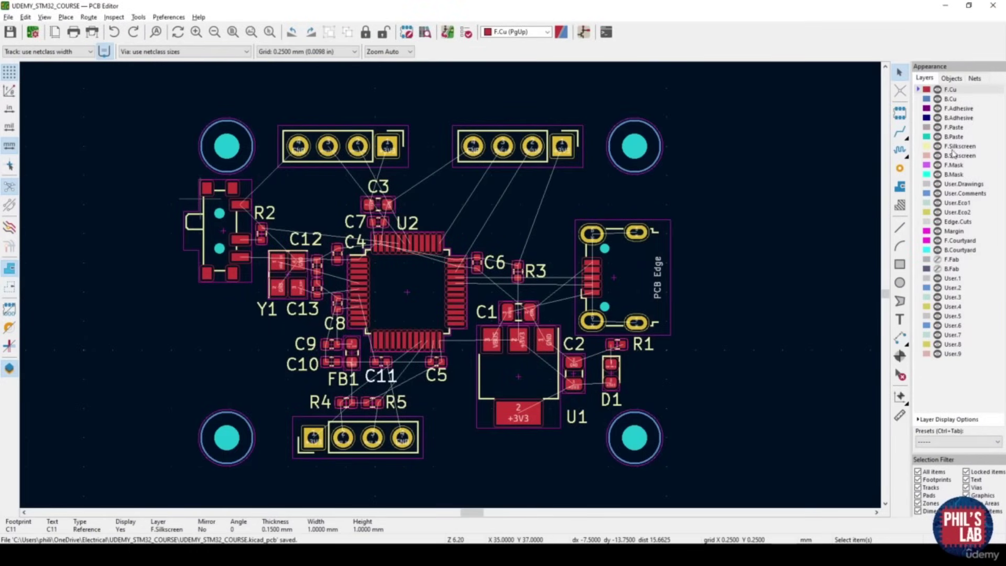
left_click(917, 222)
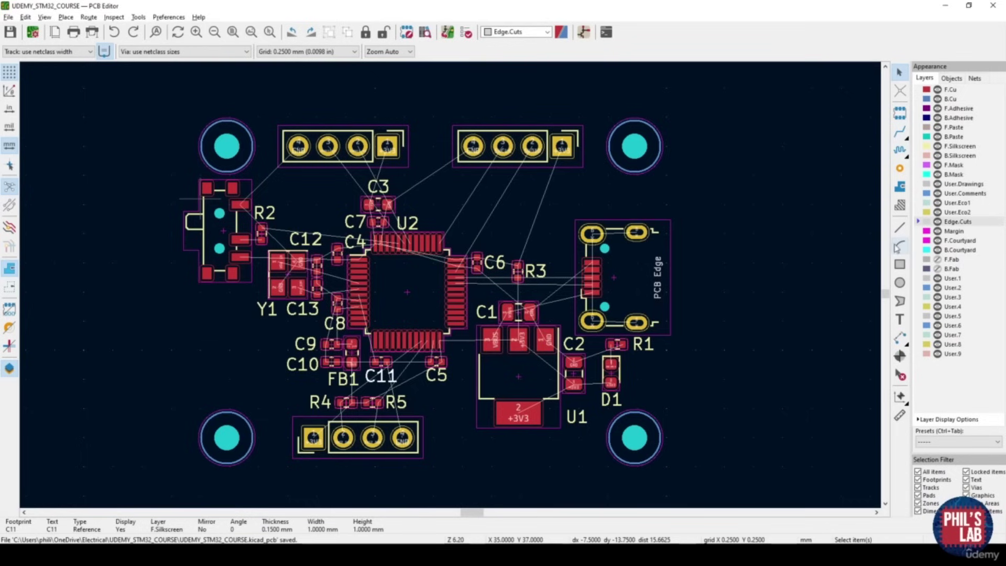
scroll(635, 438, "up", 4)
key("ctrl+shift+m")
left_click(391, 292)
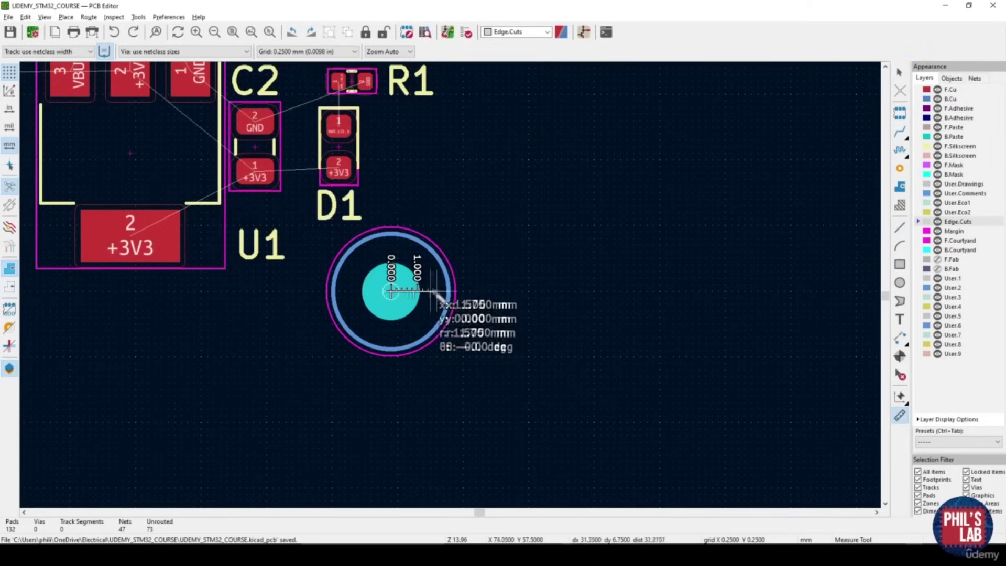
left_click(470, 283)
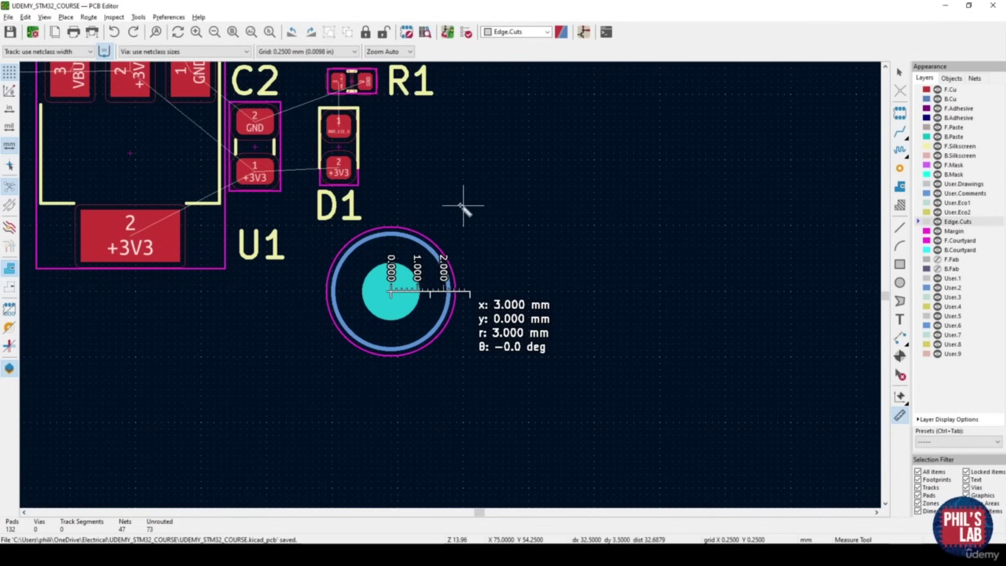
key("Escape")
Draw a 90° Edge.Cuts arc of 3 mm radius centred on the upper-right mounting hole, joining the top and right outlines, and save
middle_click_drag(347, 368, 346, 376)
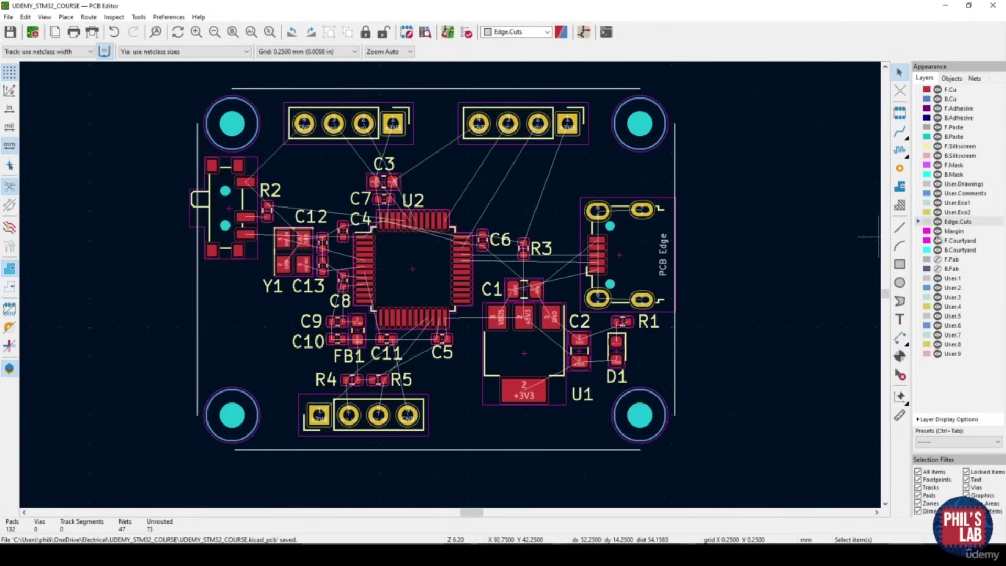
left_click(901, 247)
scroll(639, 124, "up", 5)
left_click(362, 285)
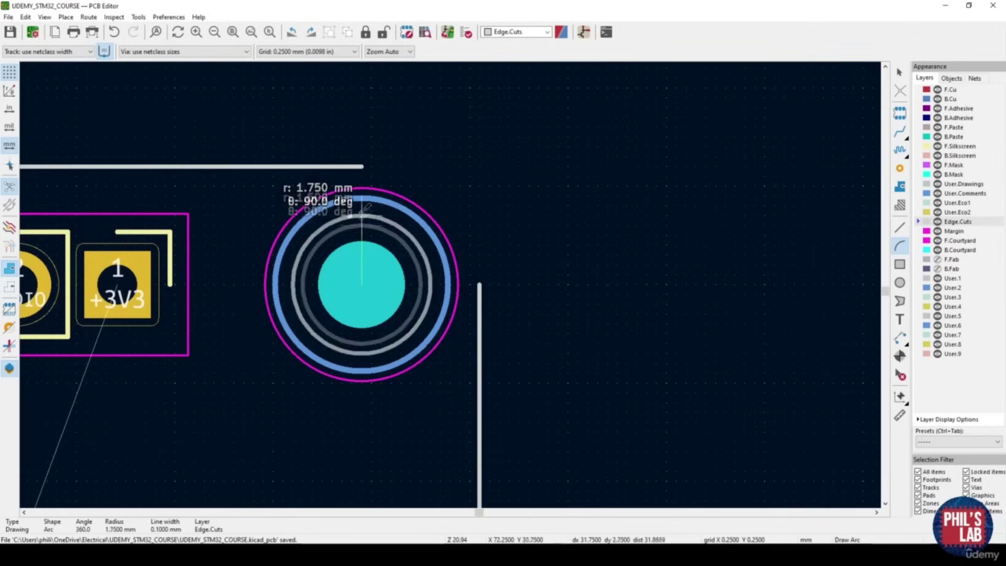
left_click(361, 166)
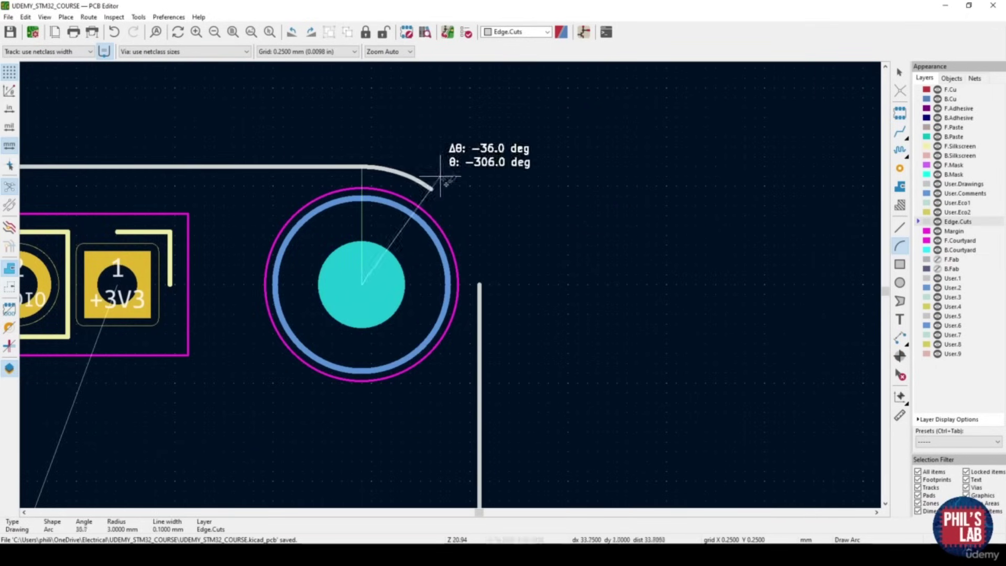
left_click(479, 285)
key("Escape")
scroll(479, 276, "down", 1)
middle_click_drag(480, 275, 508, 255)
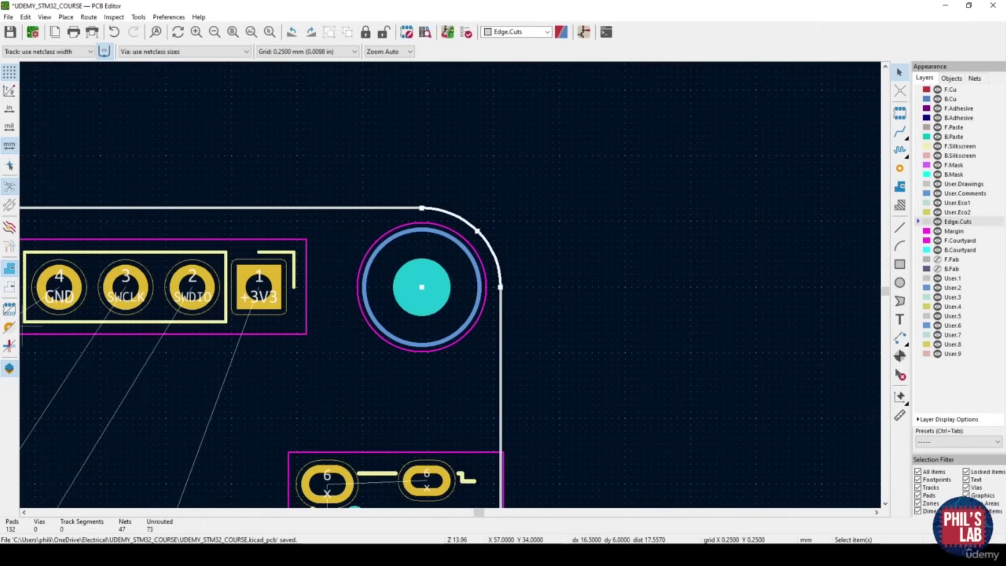
key("ctrl+s")
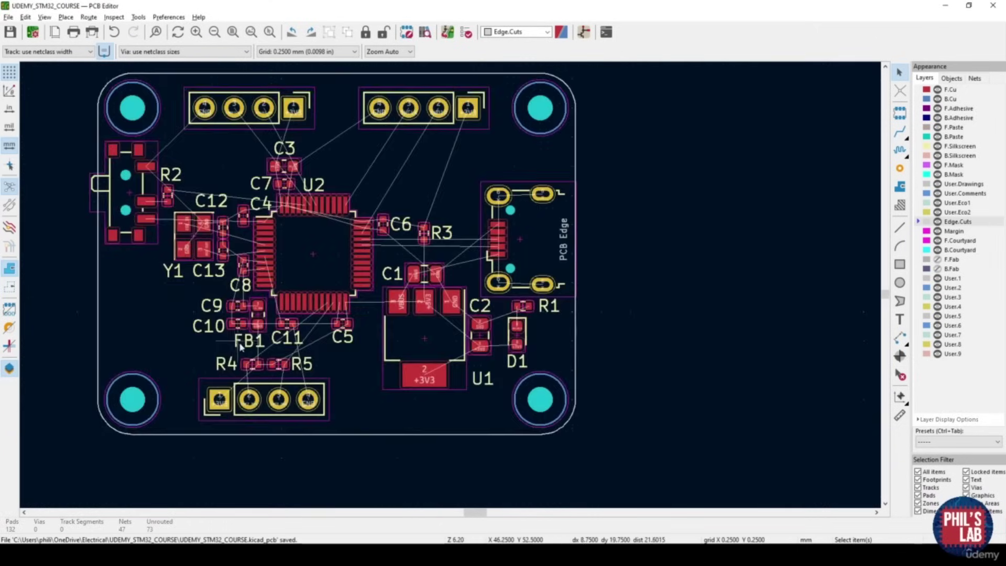
Inspect the rounded board outline, corner holes and edge placement of the USB connector and switch in the 3D Viewer
middle_click_drag(199, 359, 227, 368)
middle_click_drag(357, 376, 360, 380)
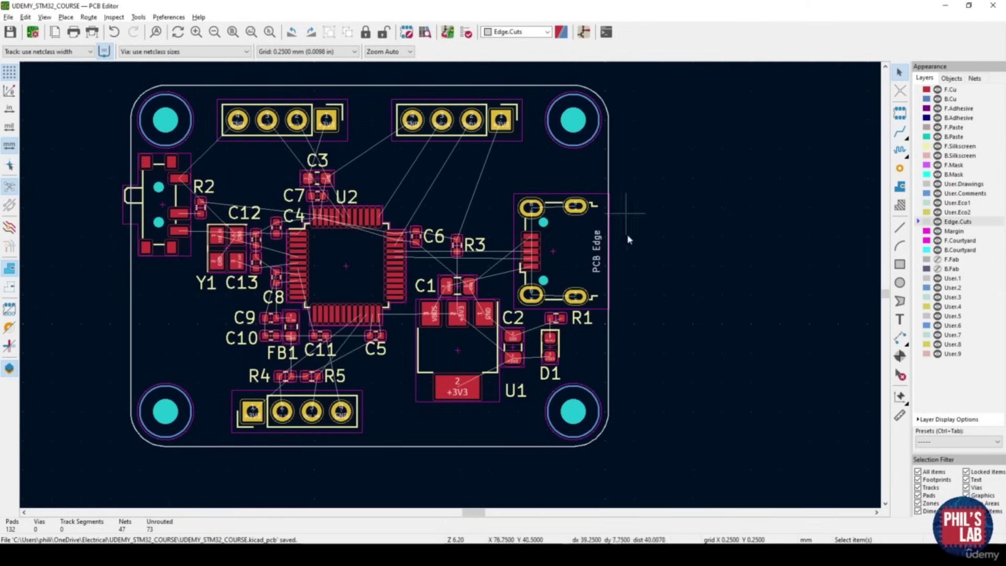
key("alt+3")
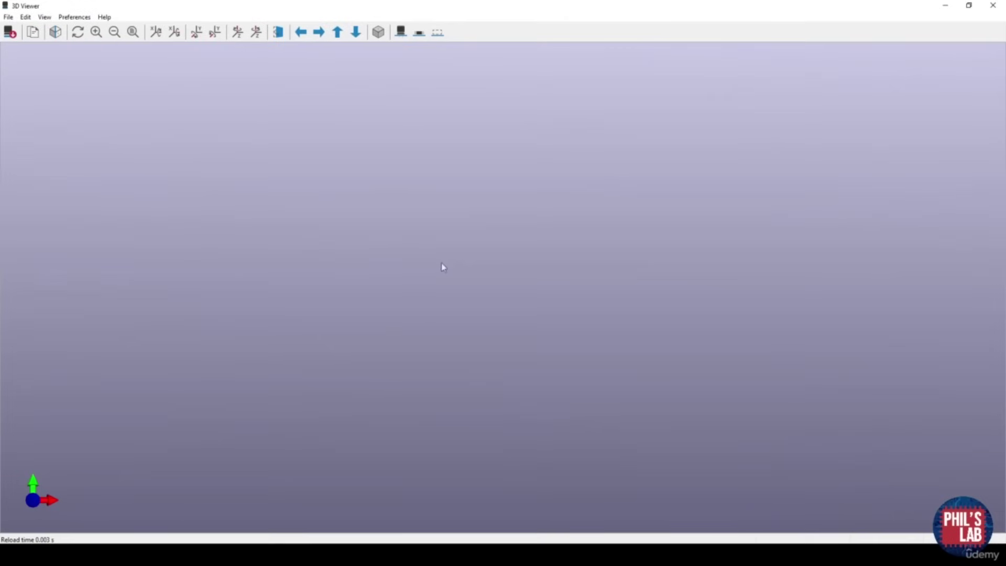
mouse_move(486, 307)
left_mouse_down()
mouse_move(587, 333)
mouse_move(511, 346)
mouse_move(454, 316)
mouse_move(474, 294)
left_mouse_up()
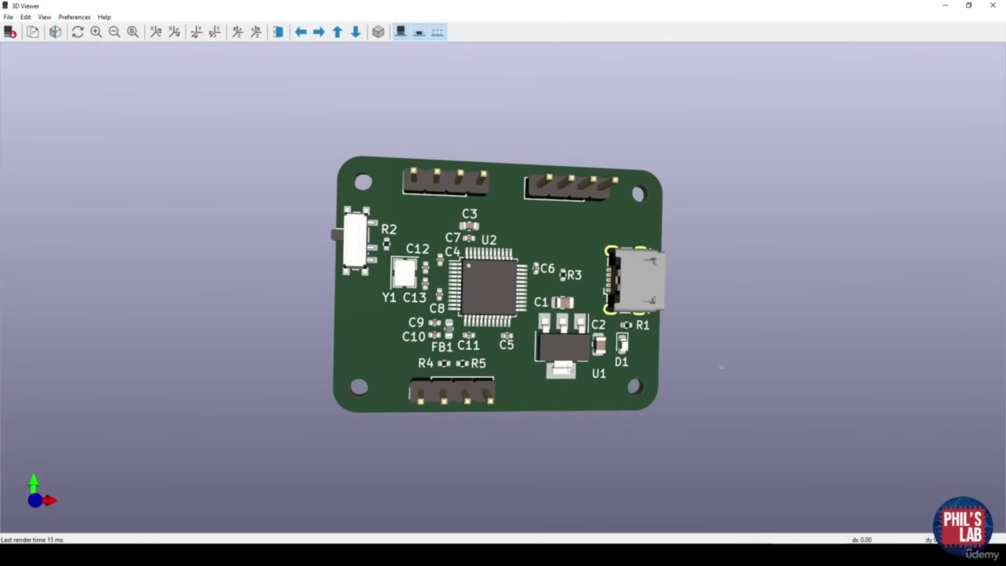
left_click_drag(351, 317, 354, 320)
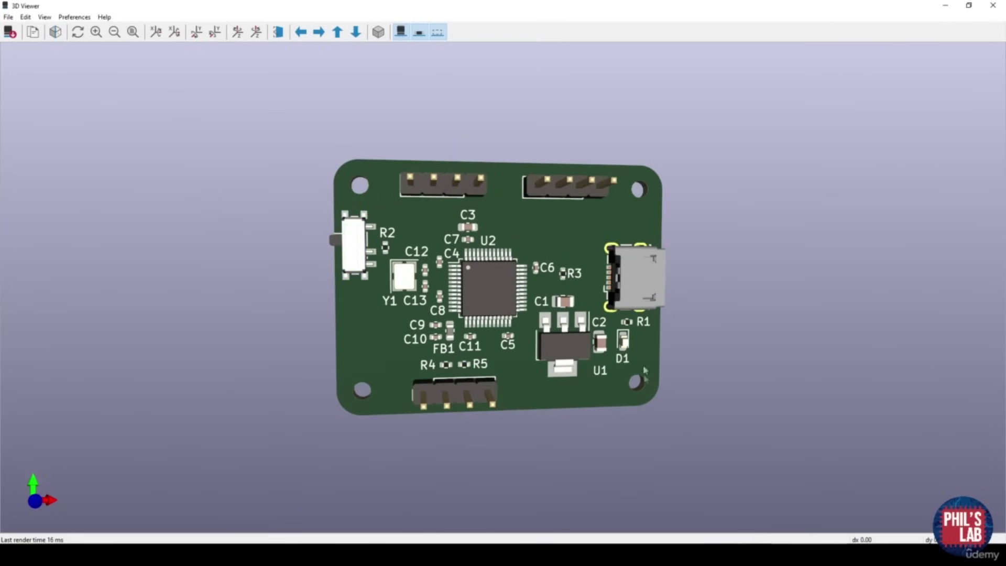
left_click_drag(359, 368, 354, 335)
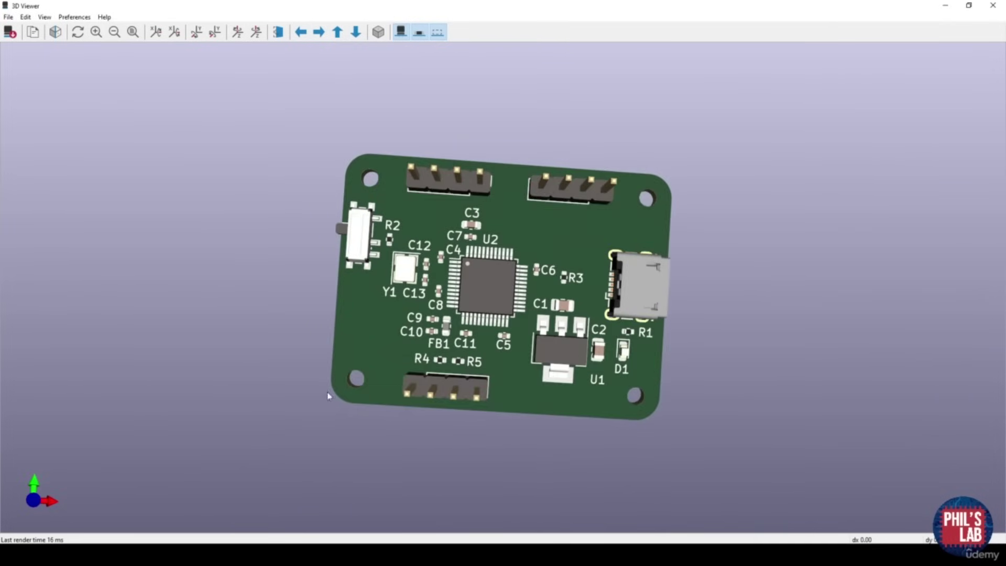
scroll(359, 241, "up", 3)
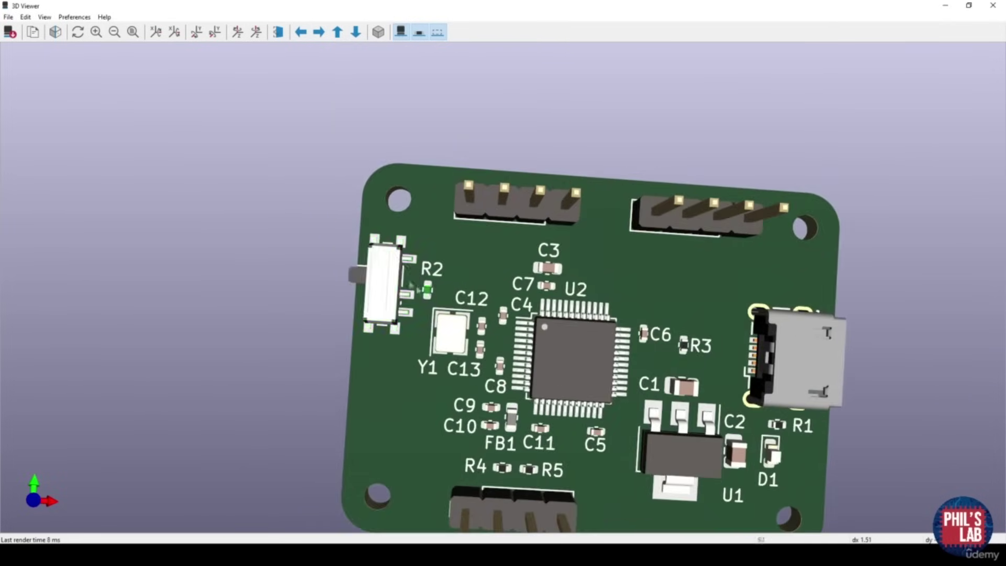
middle_click_drag(574, 357, 455, 299)
left_click_drag(870, 320, 762, 280)
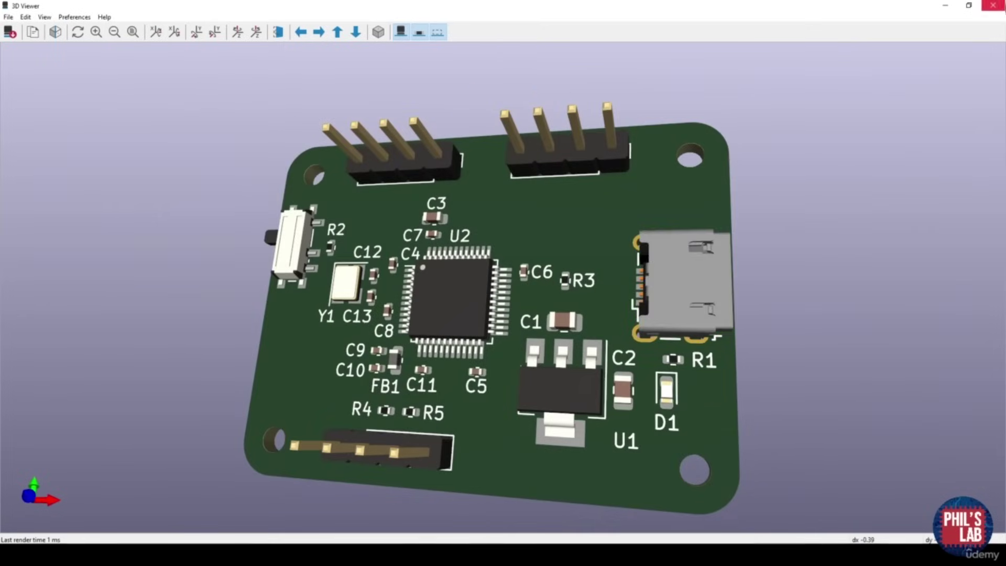
left_click(996, 5)
Shift USB connector J1 outward until its PCB Edge mark meets the outline, and reposition switch SW1 with its lever overhanging the board edge
scroll(450, 291, "up", 3)
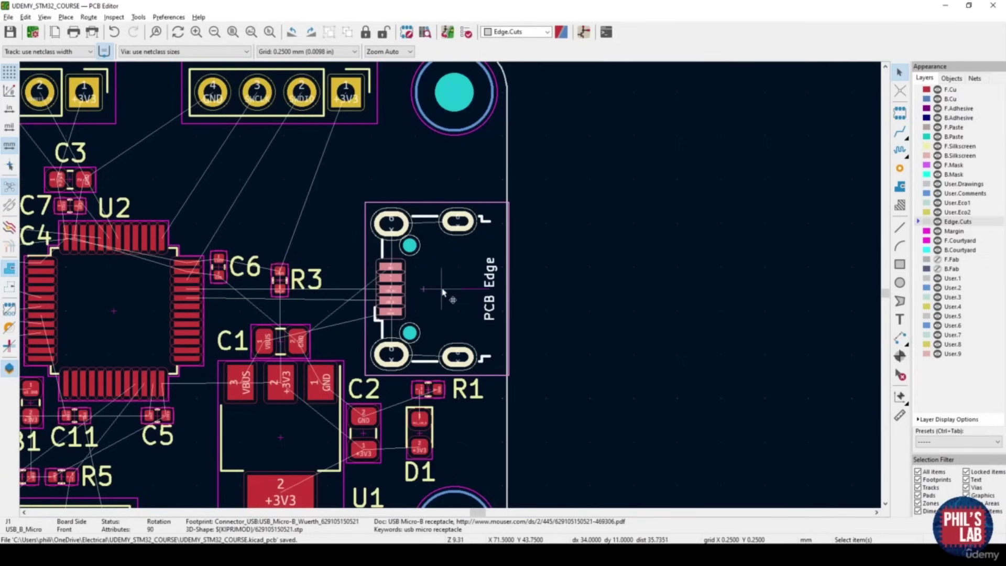
left_click_drag(451, 288, 470, 288)
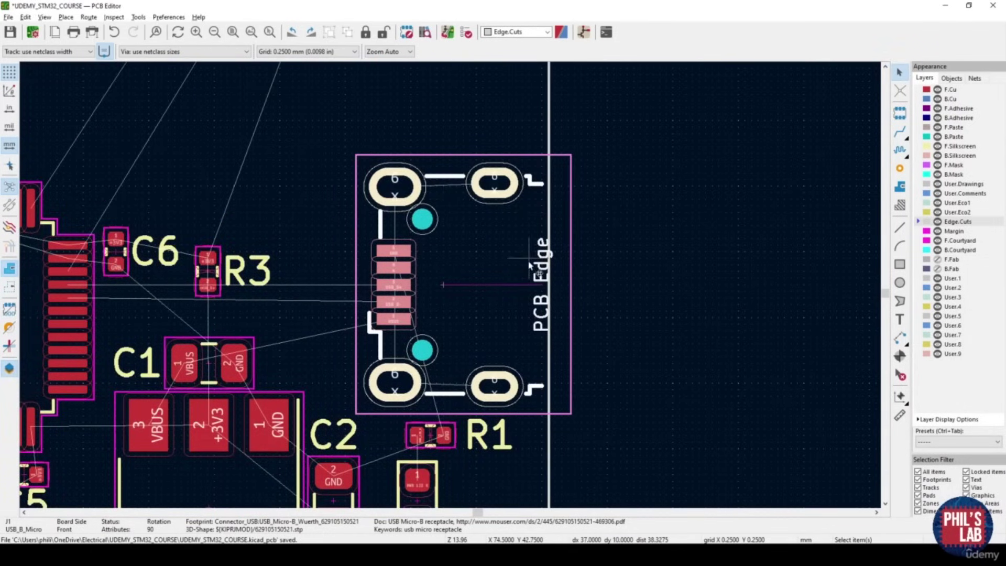
scroll(414, 307, "down", 3)
middle_click_drag(418, 308, 848, 273)
scroll(455, 353, "up", 3)
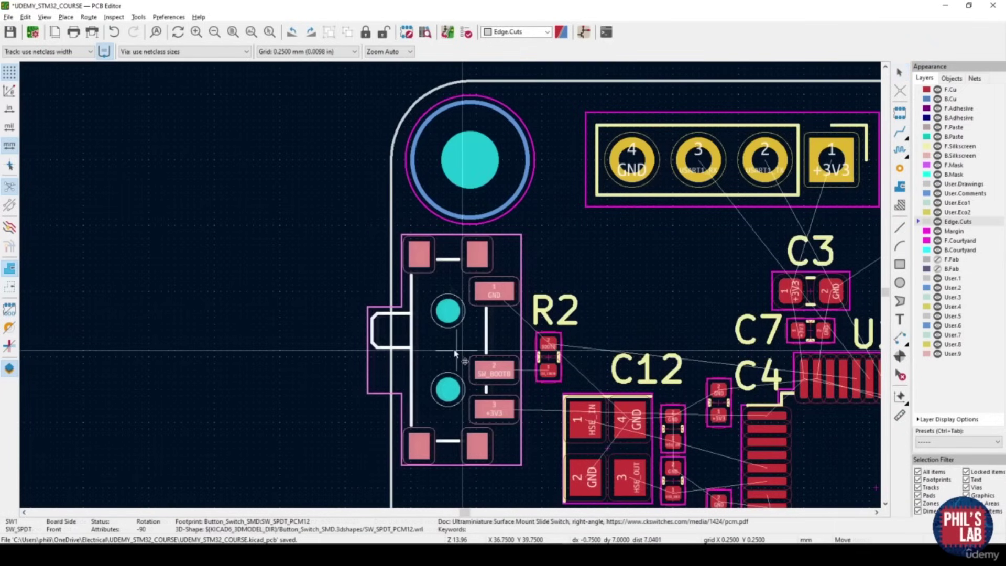
left_click(455, 353)
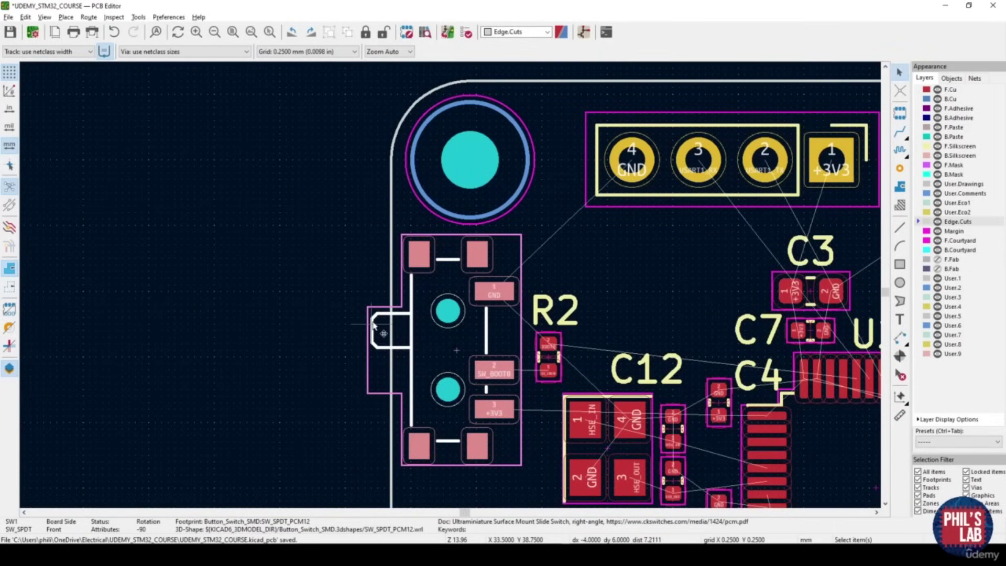
scroll(374, 324, "up", 3)
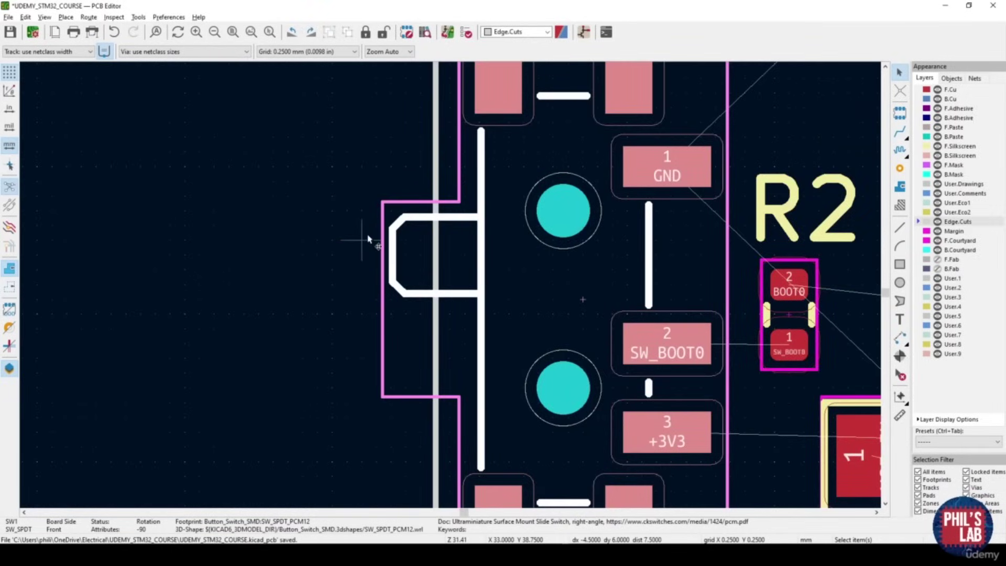
left_click(367, 238)
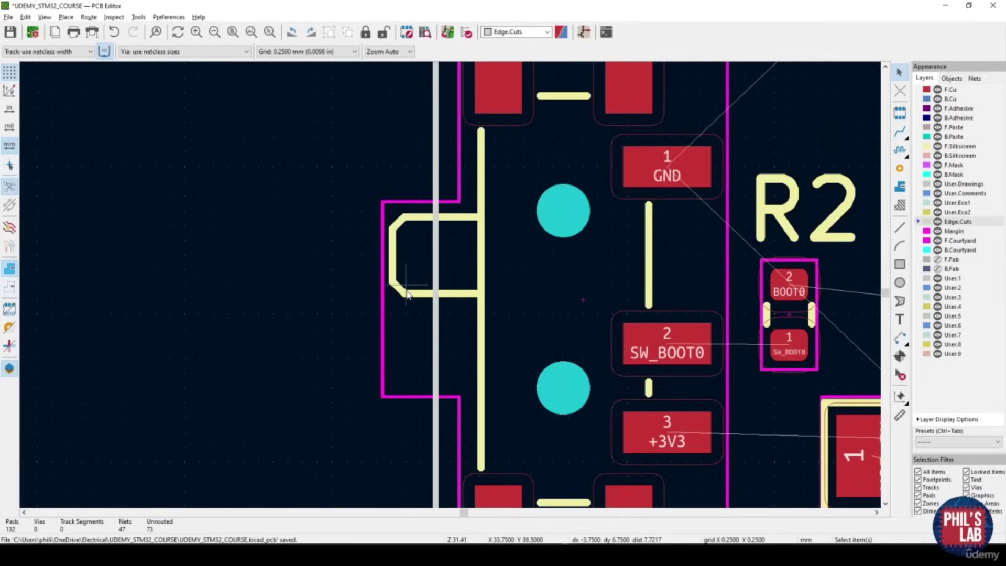
In the board copy of SW1's footprint, delete the five F.Silkscreen segments outlining the switch lever and save the footprint
scroll(420, 283, "down", 5)
scroll(451, 283, "up", 4)
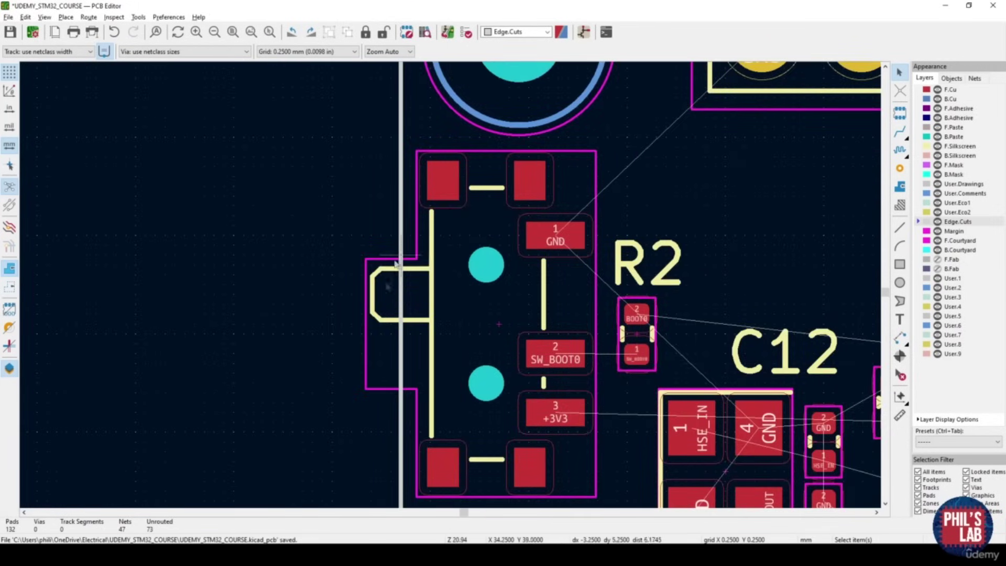
double_click(461, 298)
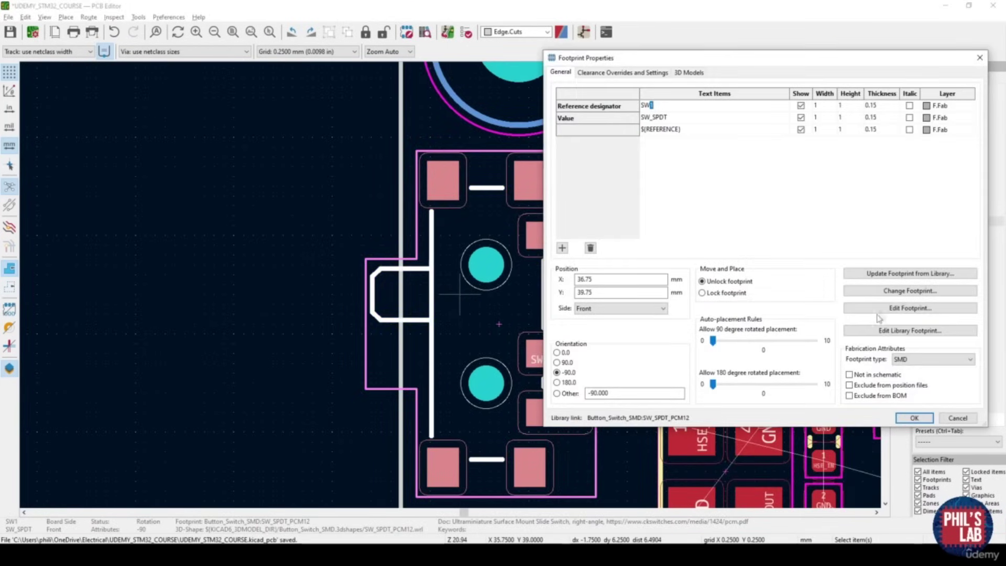
left_click(879, 309)
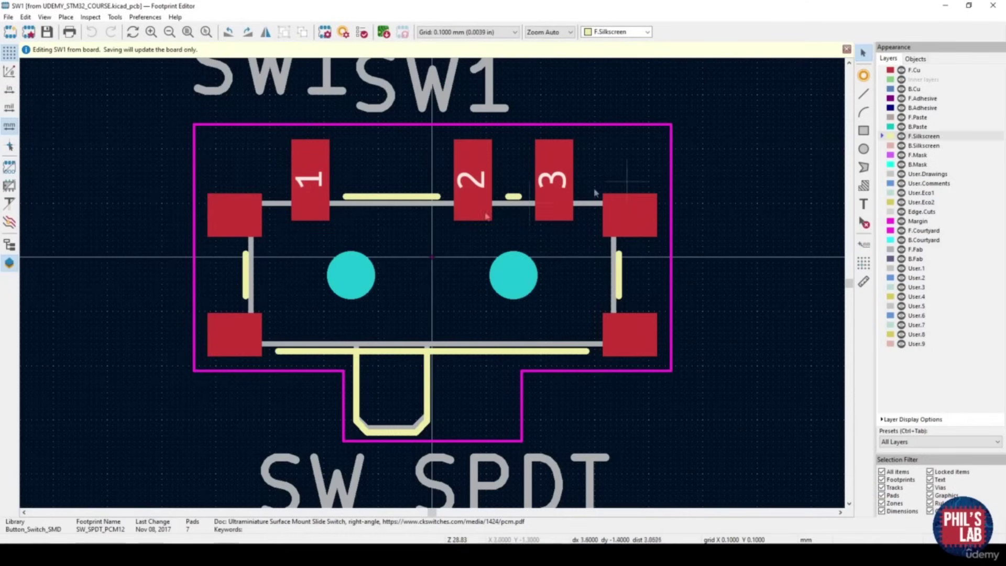
left_click(357, 390)
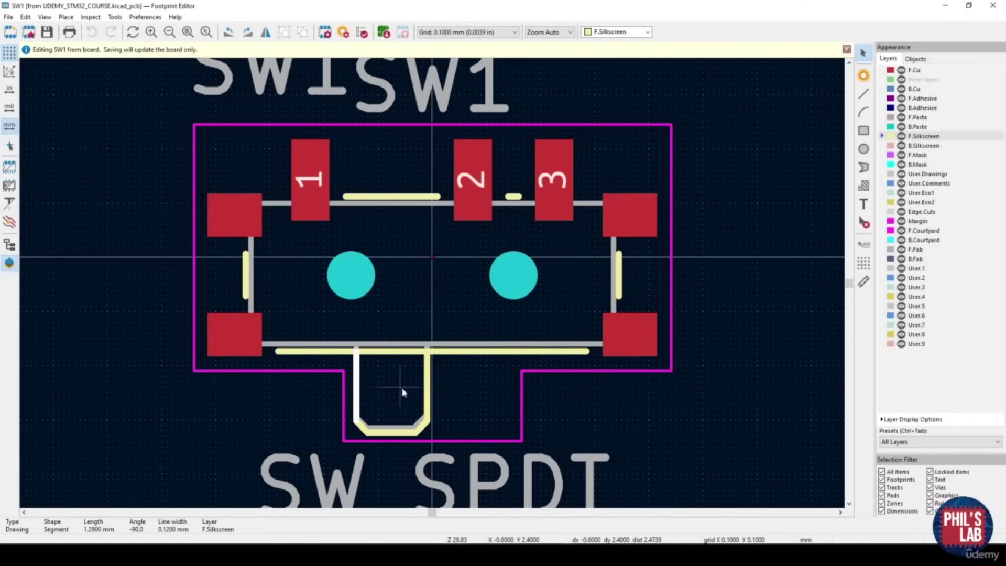
key("Delete")
left_click(427, 385)
key("Delete")
left_click(398, 431)
key("Delete")
left_click(423, 426)
key("Delete")
left_click(362, 426)
key("Delete")
key("ctrl+s")
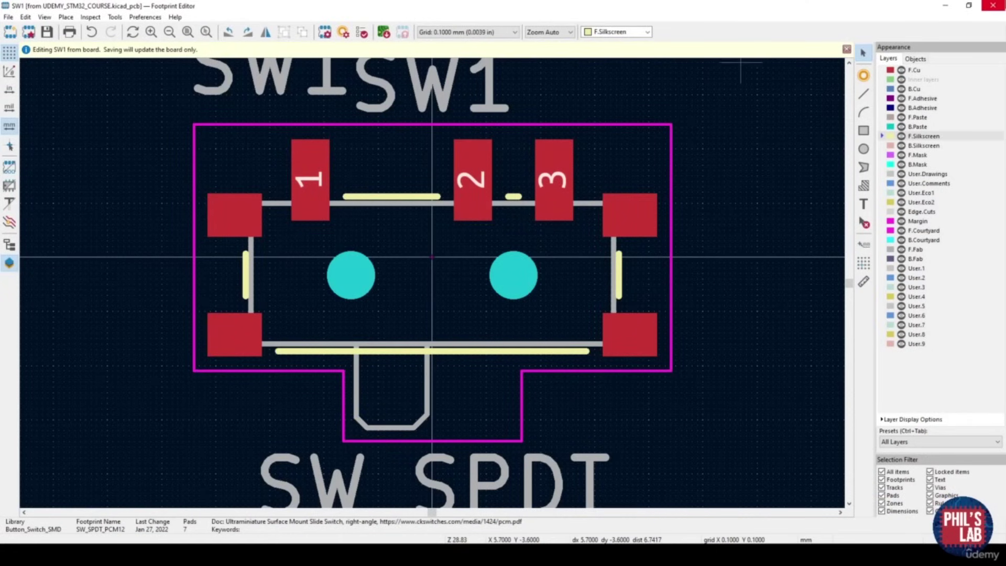
left_click(993, 5)
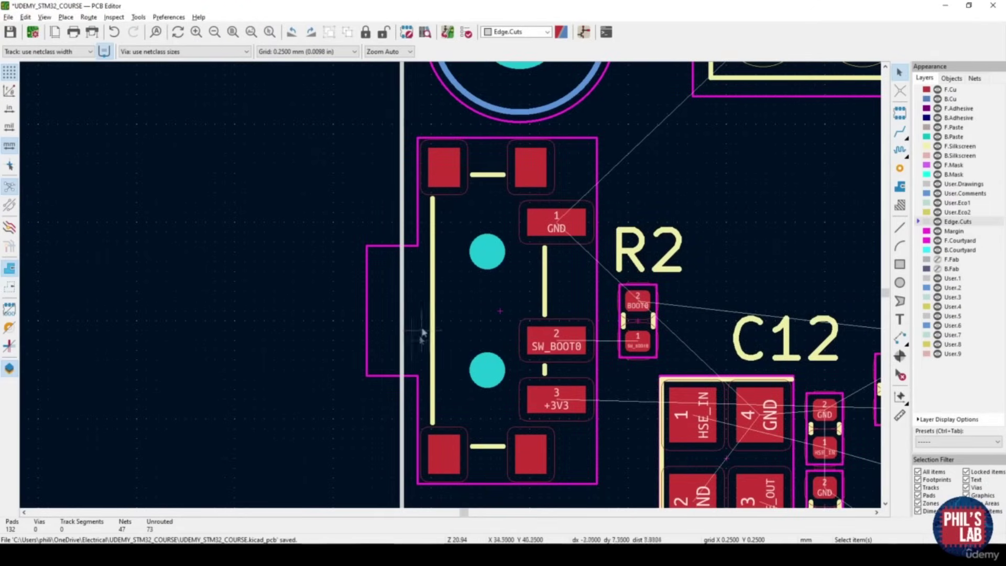
Check the switch and connector placement at the board edges in the 3D Viewer
key("alt+3")
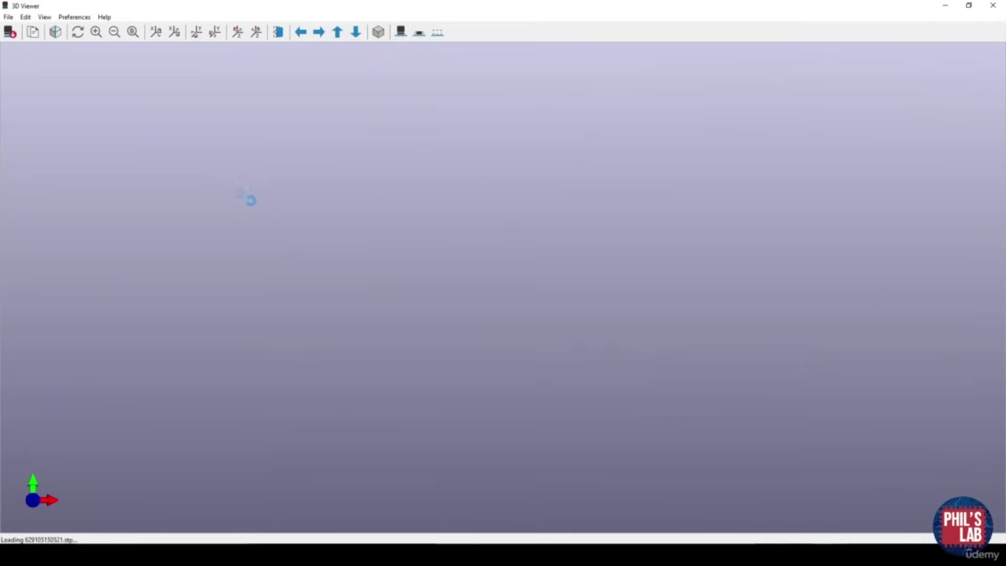
scroll(454, 311, "up", 2)
left_click_drag(453, 310, 404, 264)
left_click_drag(603, 322, 602, 315)
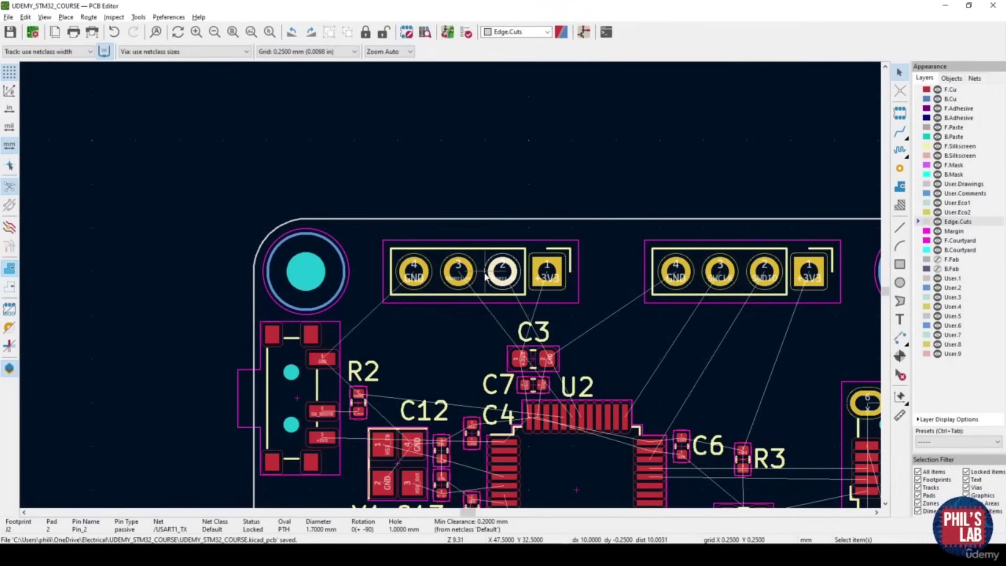
Move headers J2 and J3 slightly closer to the upper board edge
key("m")
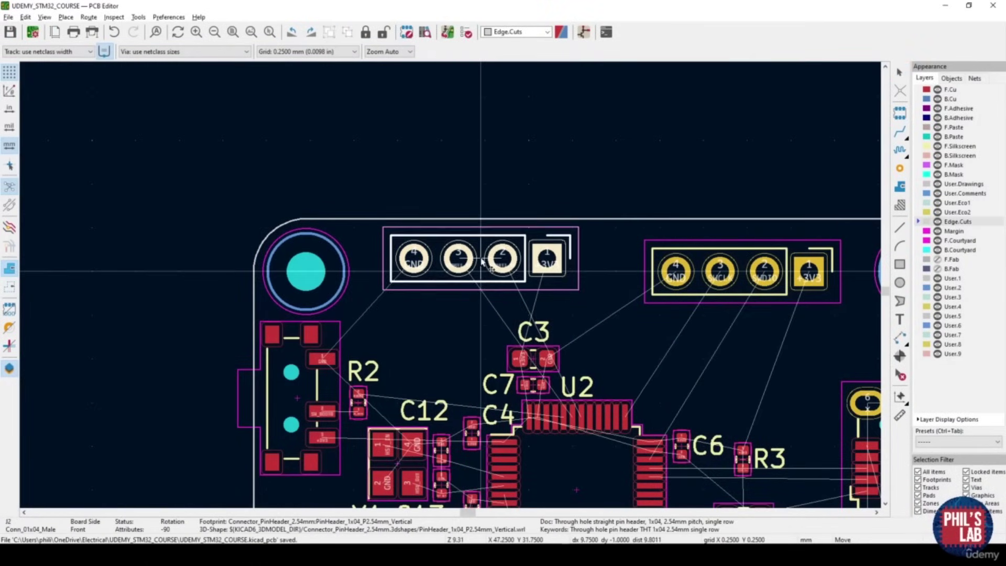
left_click(485, 265)
middle_click_drag(770, 277, 623, 281)
key("m")
left_click(599, 265)
Reposition header J4 between the two lower mounting holes
middle_click_drag(599, 267, 624, 362)
key("m")
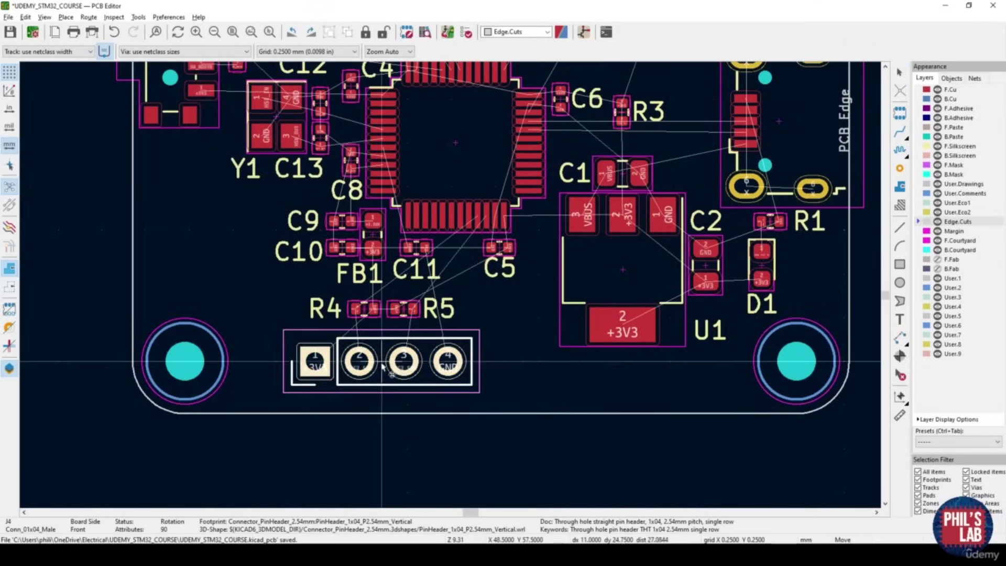
Place pin header J4 closer to the board's lower edge and shift resistors R4 and R5 above it
left_click(426, 377)
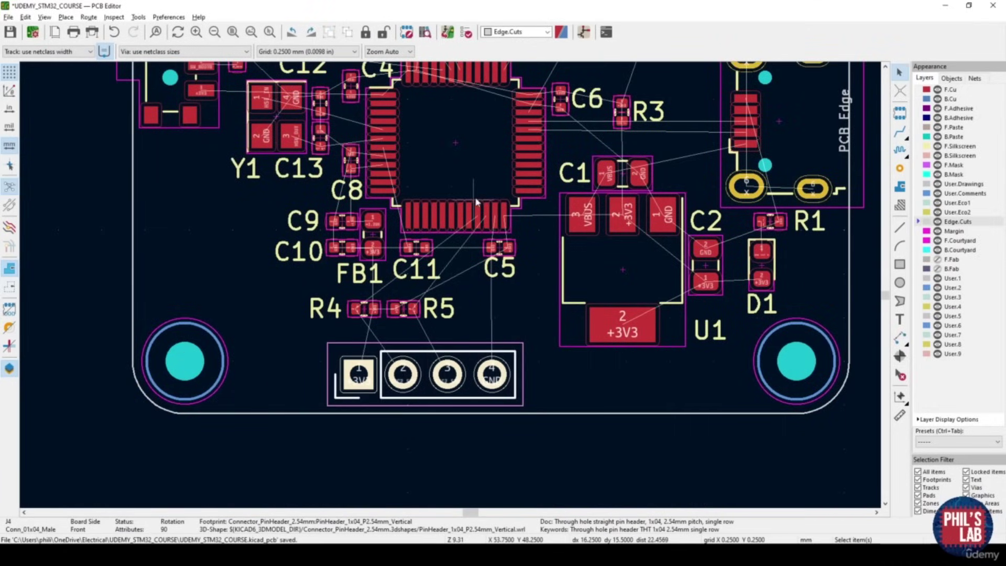
left_click(420, 322)
key("Home")
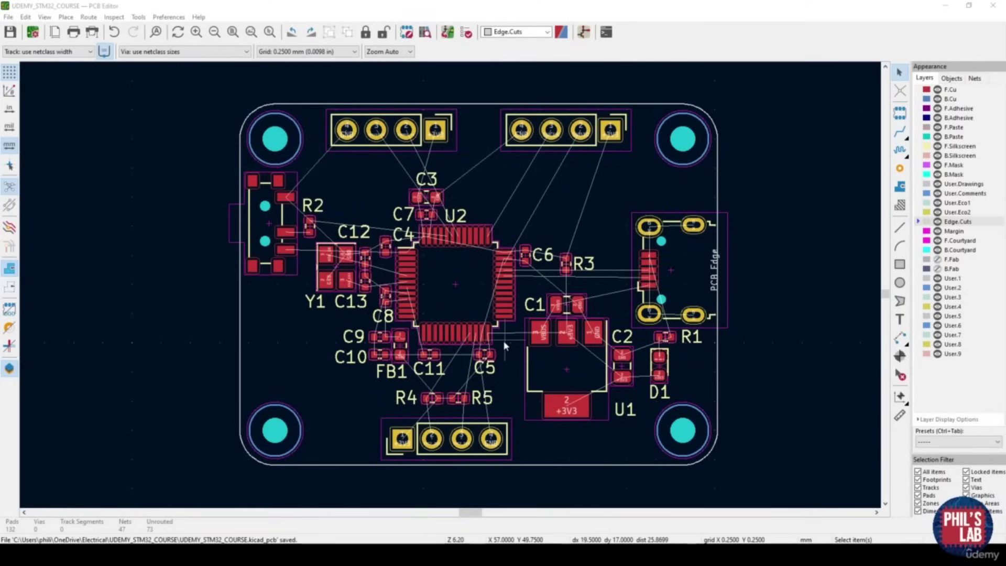
Set the routing via size to the predefined 0.700 / 0.300 mm, keeping the track width on the netclass setting
middle_click_drag(206, 262, 202, 262)
left_click(42, 51)
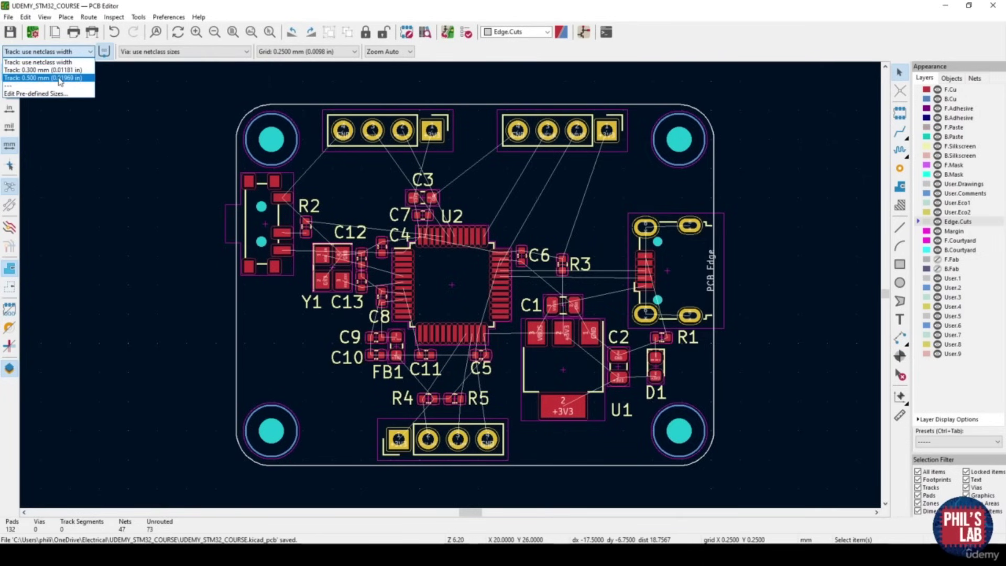
left_click(158, 63)
left_click(183, 51)
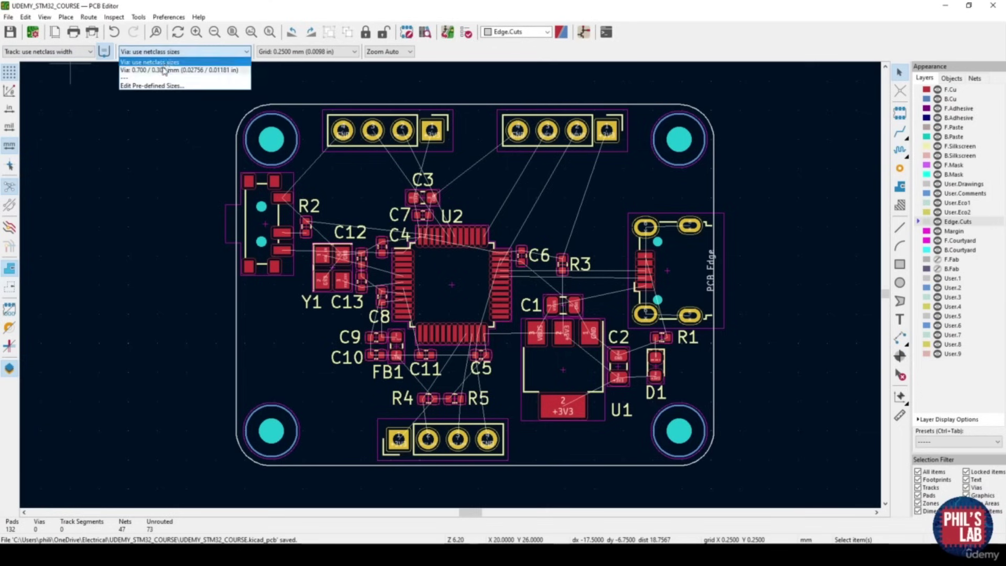
left_click(163, 68)
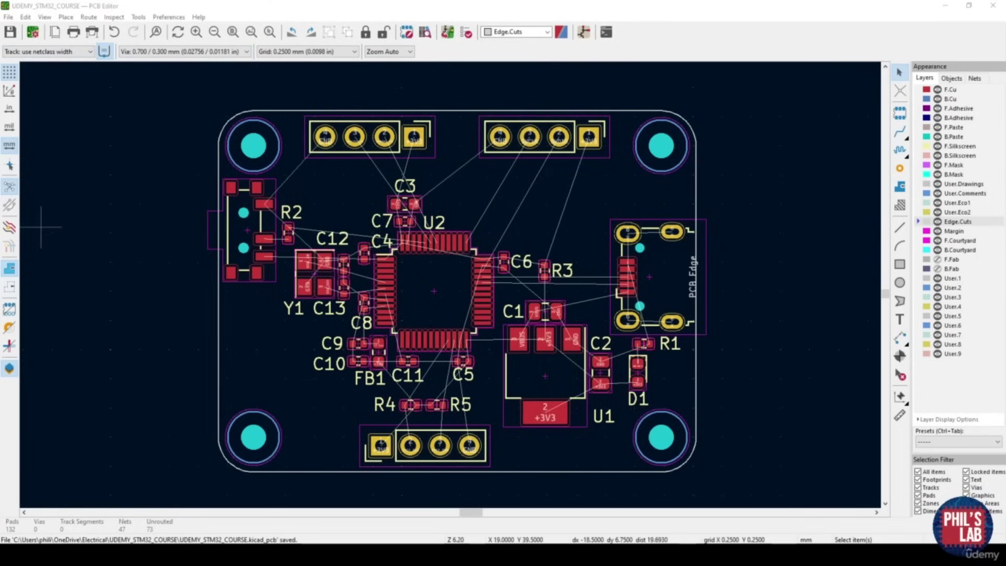
Make B.Cu the active layer and start a filled copper zone at the board outline's upper-left corner
scroll(414, 195, "down", 1, "shift")
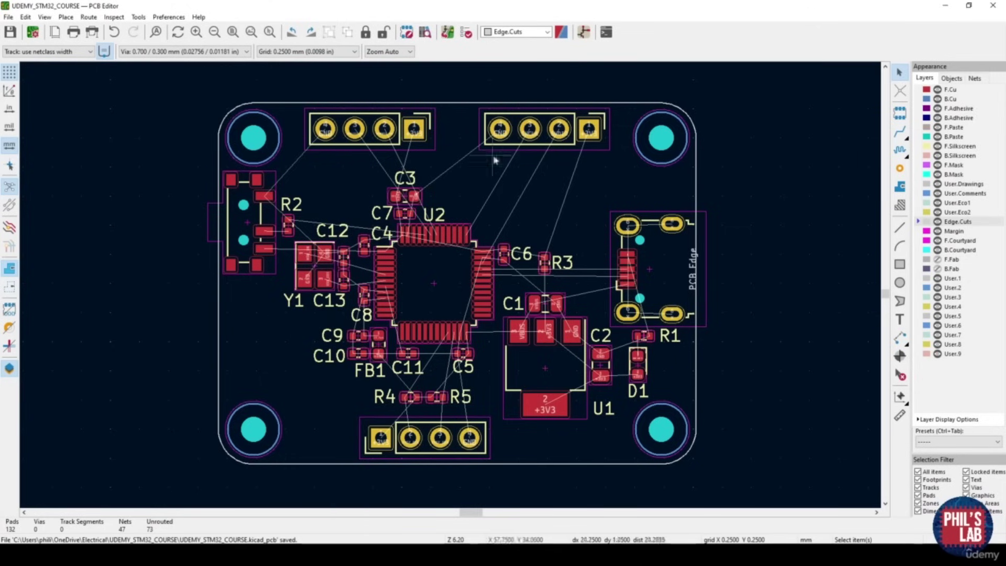
left_click(919, 99)
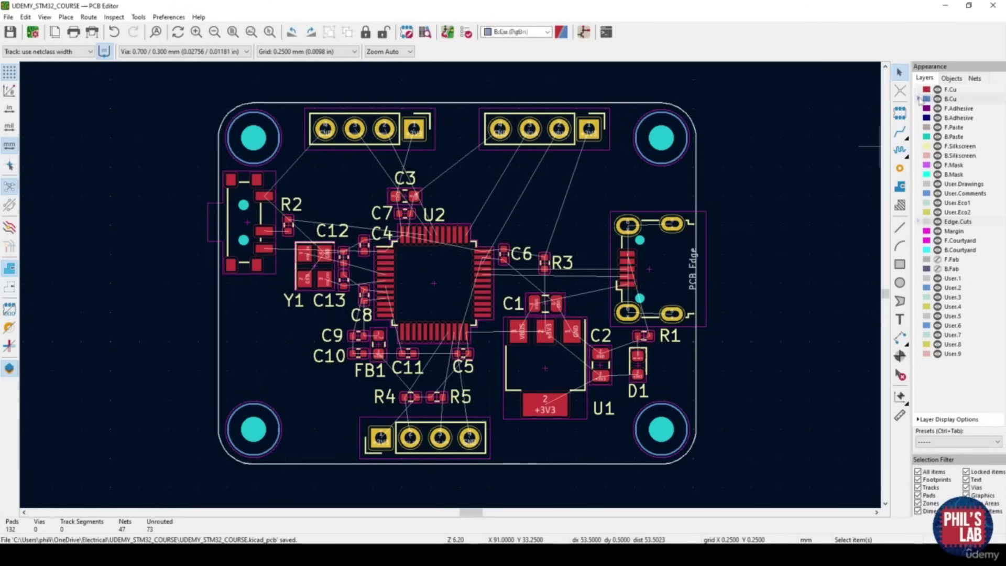
left_click(900, 186)
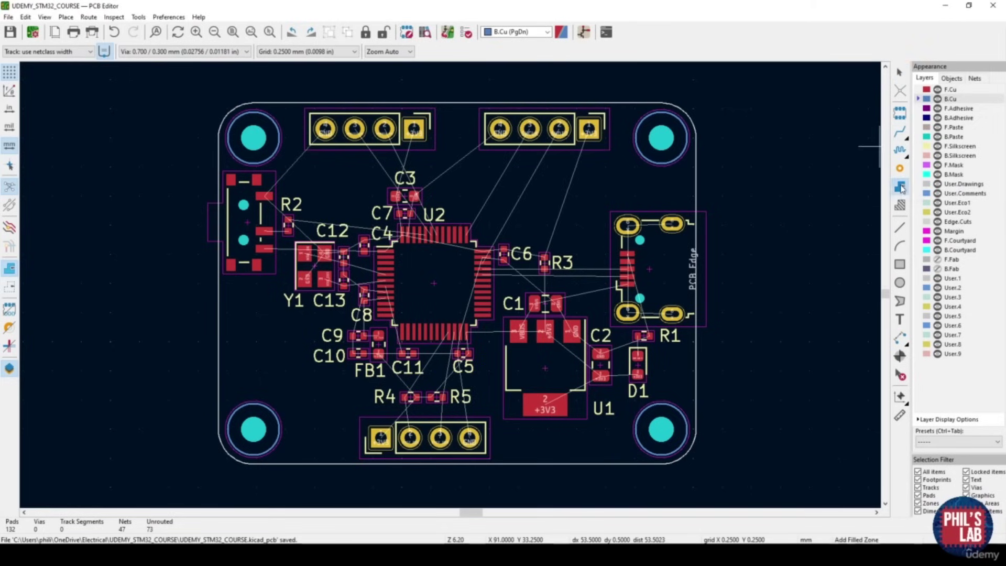
scroll(219, 102, "up", 3)
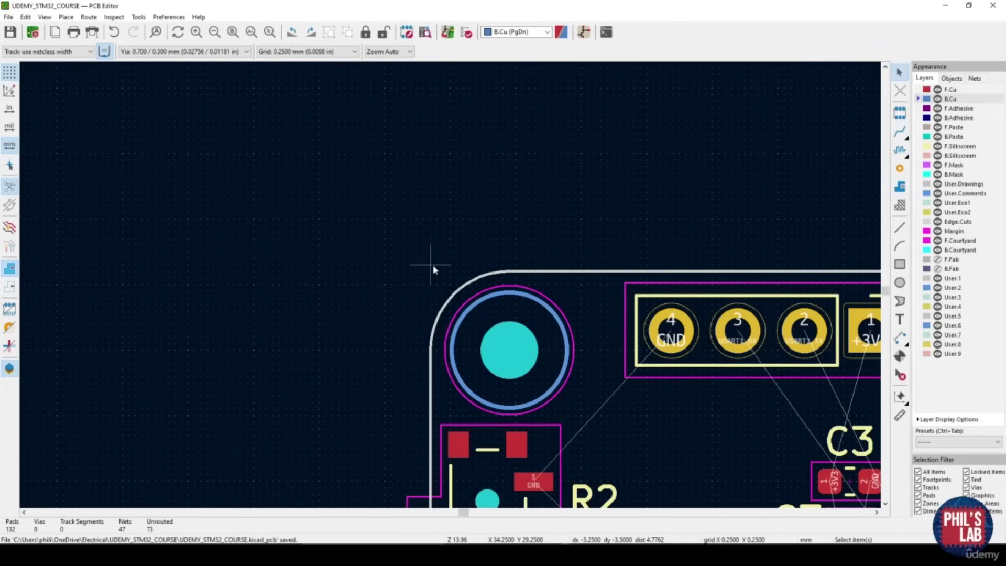
left_click(431, 267)
Assign the zone to net GND with 0.3 mm clearance, 0.25 mm minimum width, and 0.5 mm thermal relief gap and spoke width
left_click_drag(187, 54, 248, 76)
type("GND")
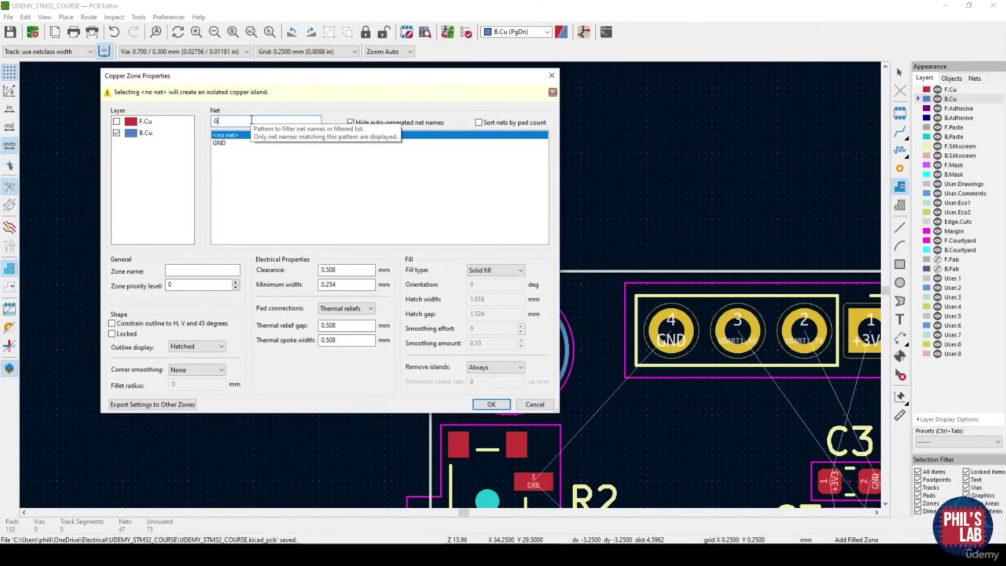
left_click(224, 143)
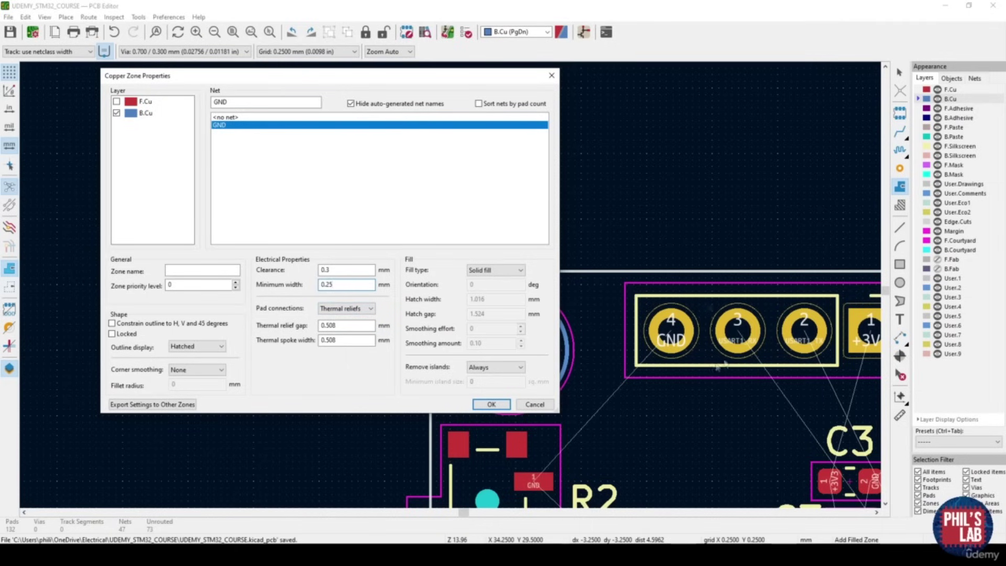
left_click(331, 326)
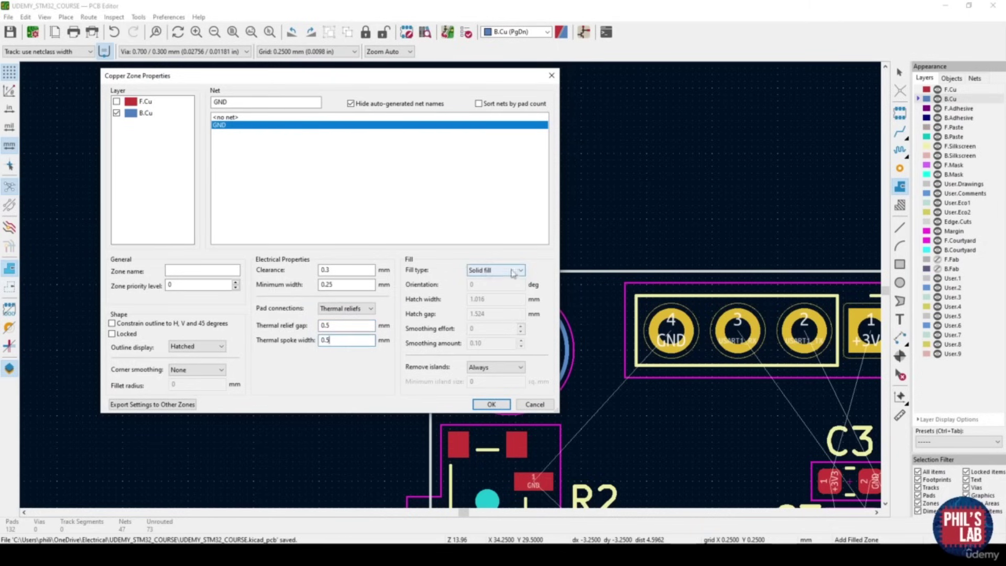
left_click(490, 405)
Outline the GND zone through the board's remaining three corners and close it at the upper-left starting corner
scroll(554, 271, "down", 3)
scroll(486, 249, "up", 5)
left_click(490, 228)
scroll(490, 228, "down", 4)
scroll(455, 286, "up", 4)
left_click(471, 352)
scroll(451, 290, "down", 3)
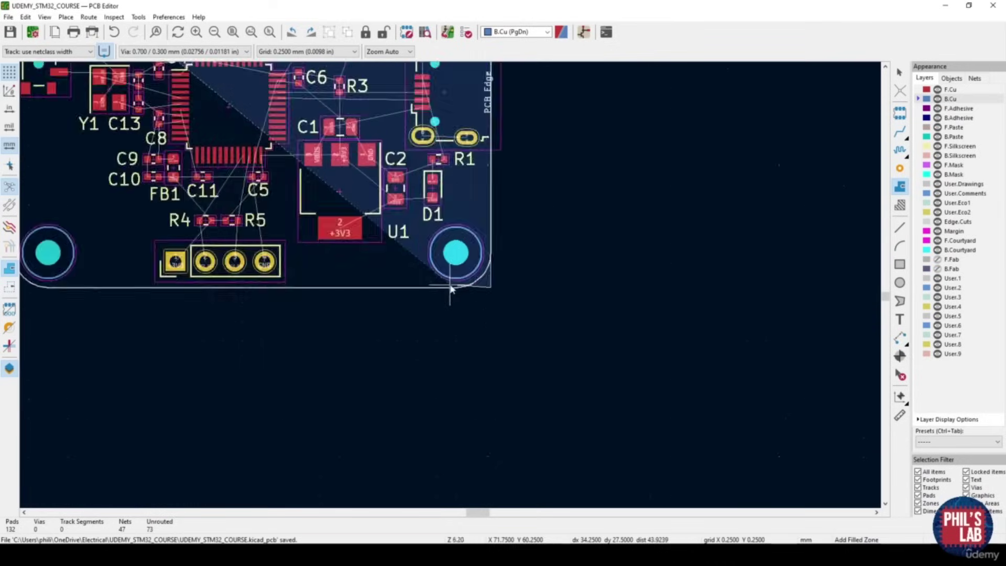
scroll(161, 273, "down", 1)
scroll(378, 289, "up", 3)
left_click(358, 301)
scroll(327, 152, "down", 2)
middle_click_drag(450, 285, 436, 487)
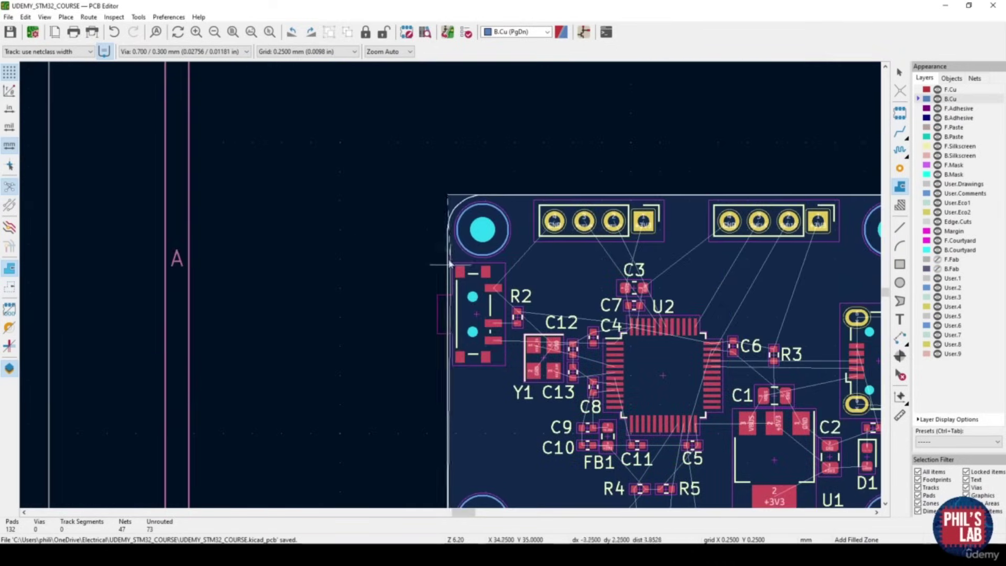
scroll(456, 273, "up", 3)
left_click(476, 215)
scroll(461, 251, "down", 1)
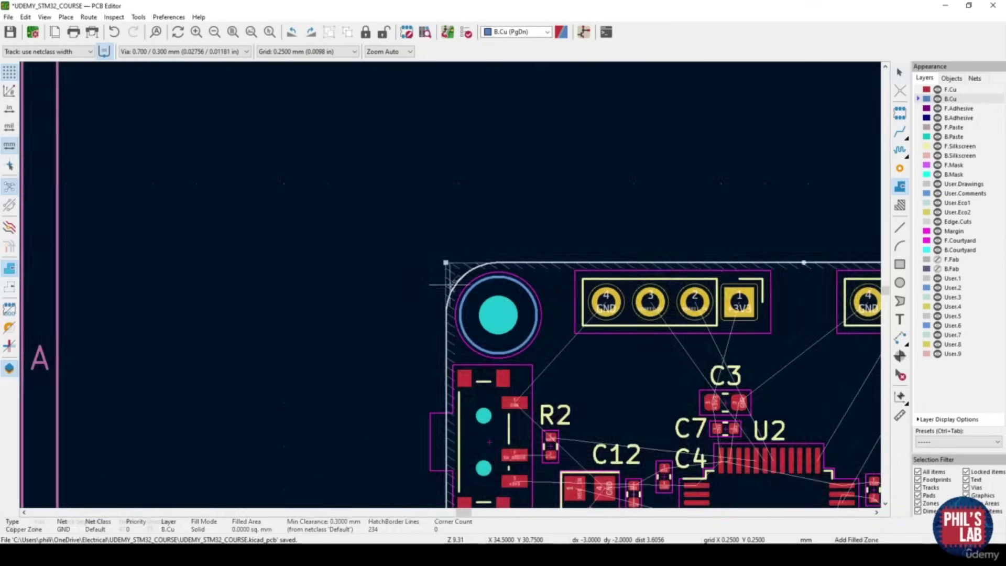
key("Escape")
Fill the GND zone on the bottom copper layer across the whole board
scroll(385, 200, "down", 2)
key("b")
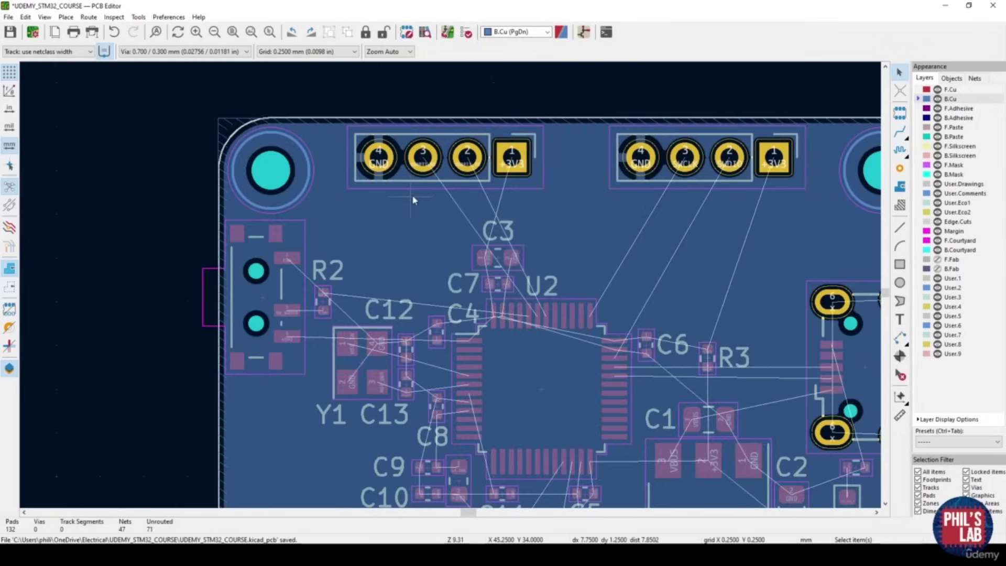
middle_click_drag(646, 377, 584, 304)
scroll(585, 305, "down", 1)
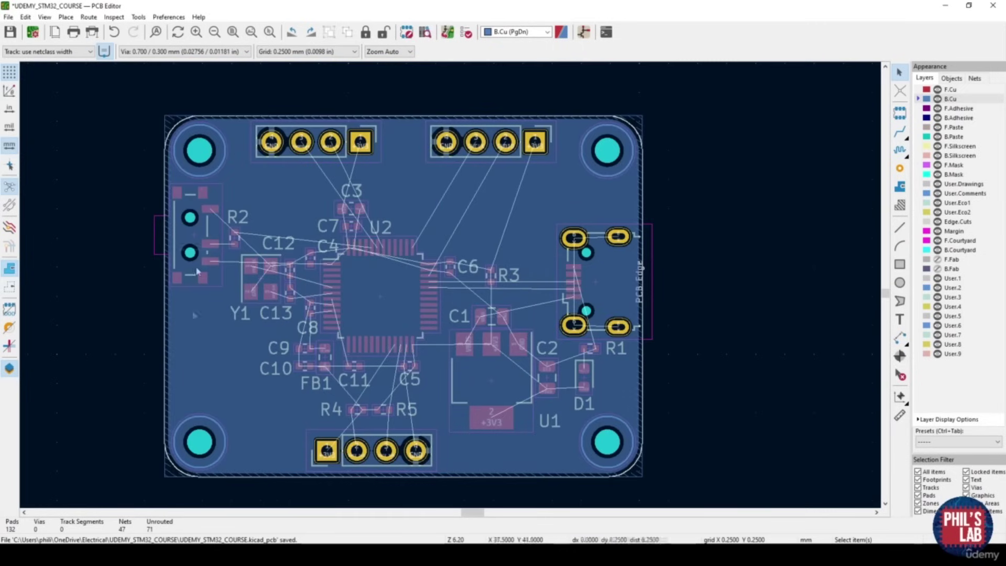
Switch the zone display to show only the outlines instead of the filled areas
left_click(13, 290)
left_click(11, 269)
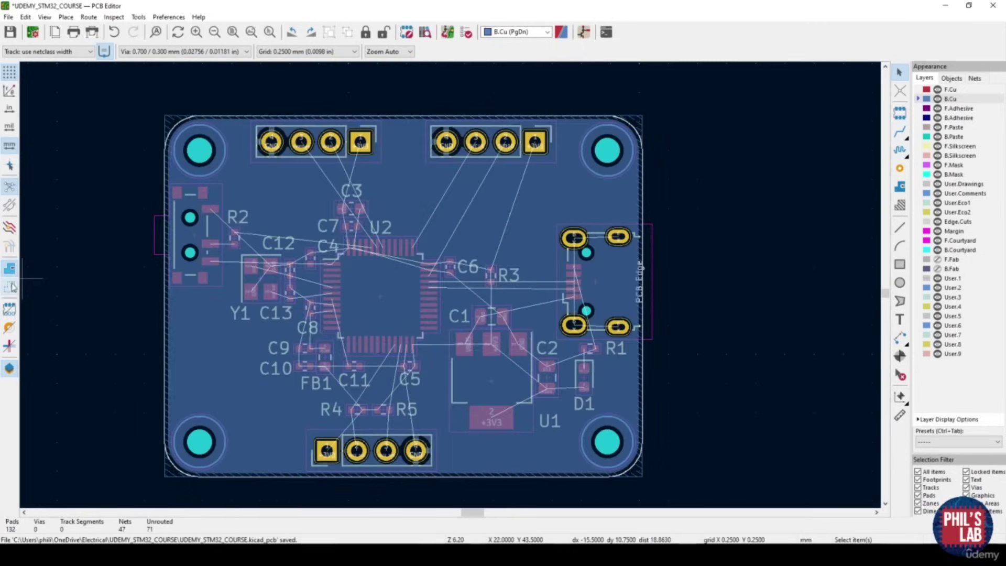
left_click(13, 289)
Examine the board's underside in the 3D Viewer, focusing on the ground pour around the header pins and holes
key("alt+3")
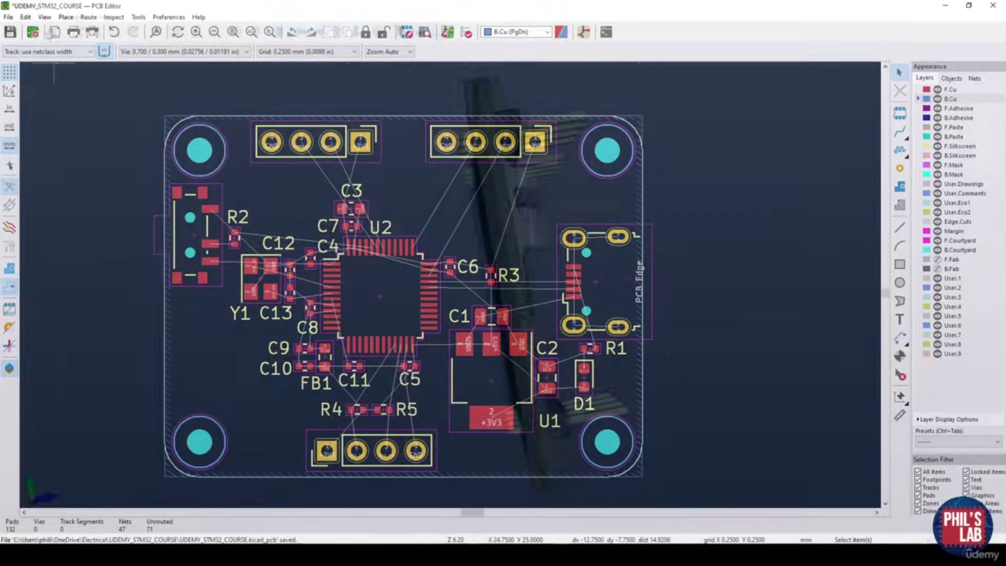
left_click_drag(420, 316, 560, 280)
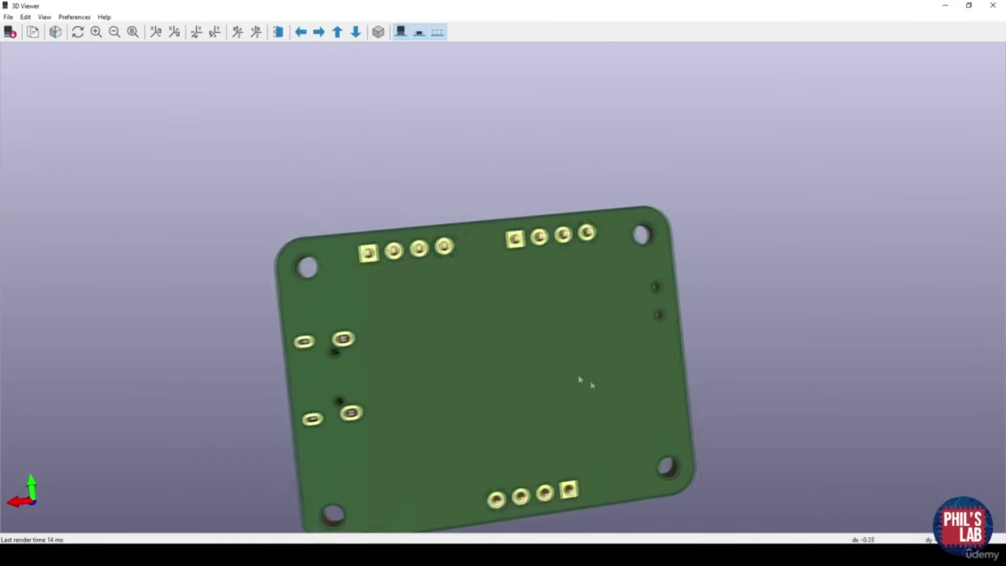
scroll(576, 294, "up", 5)
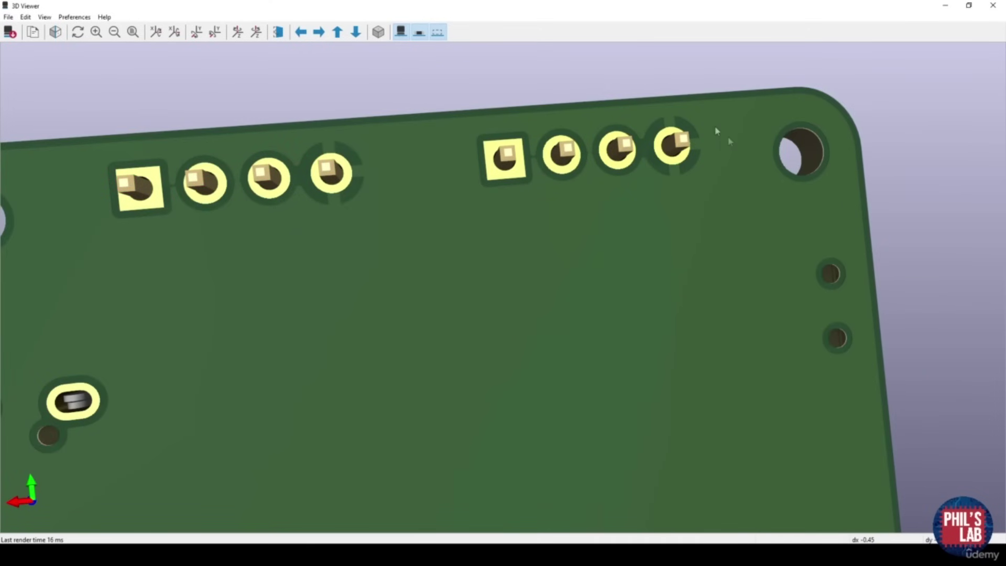
scroll(654, 225, "down", 5)
left_click_drag(665, 329, 120, 333)
left_click_drag(661, 332, 554, 332)
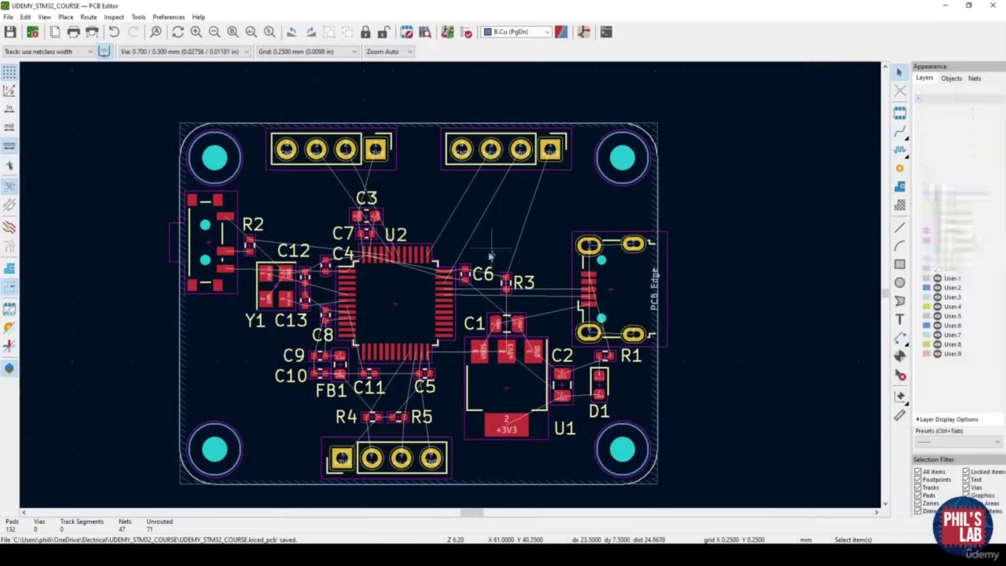
Try a short track from C3's GND pad to a via beside it, and undo it
scroll(373, 216, "up", 8)
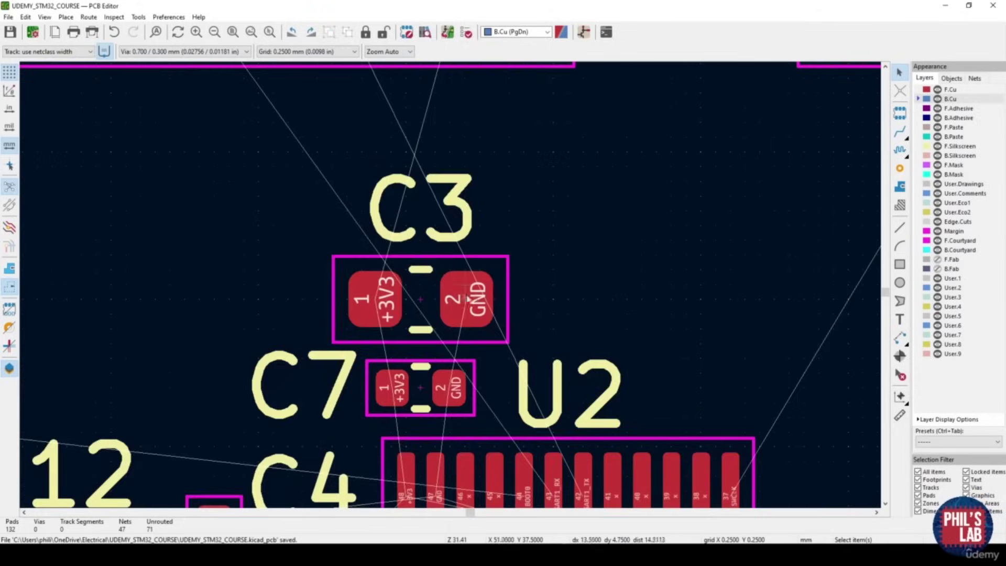
left_click(899, 132)
left_click(444, 281)
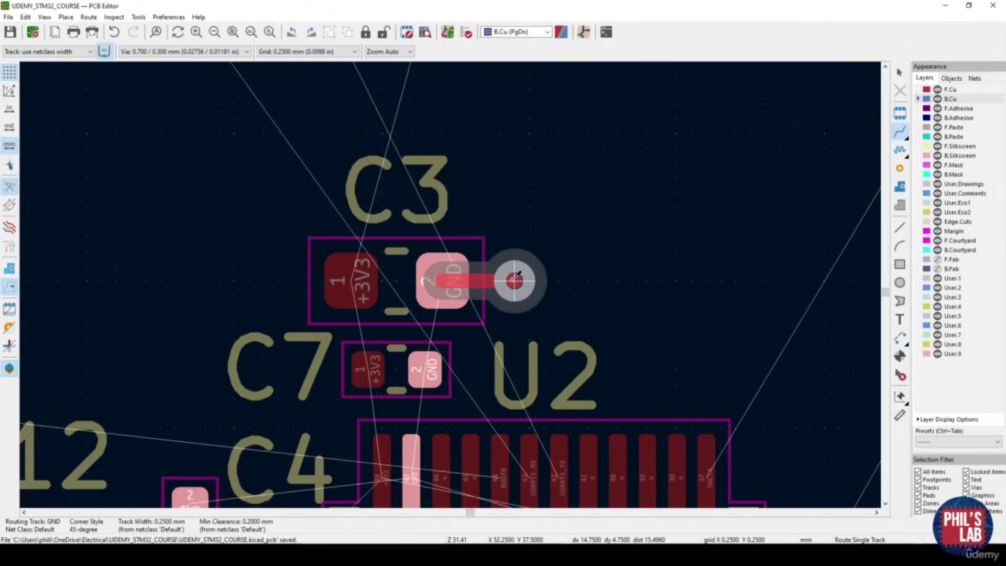
double_click(516, 278)
key("Escape")
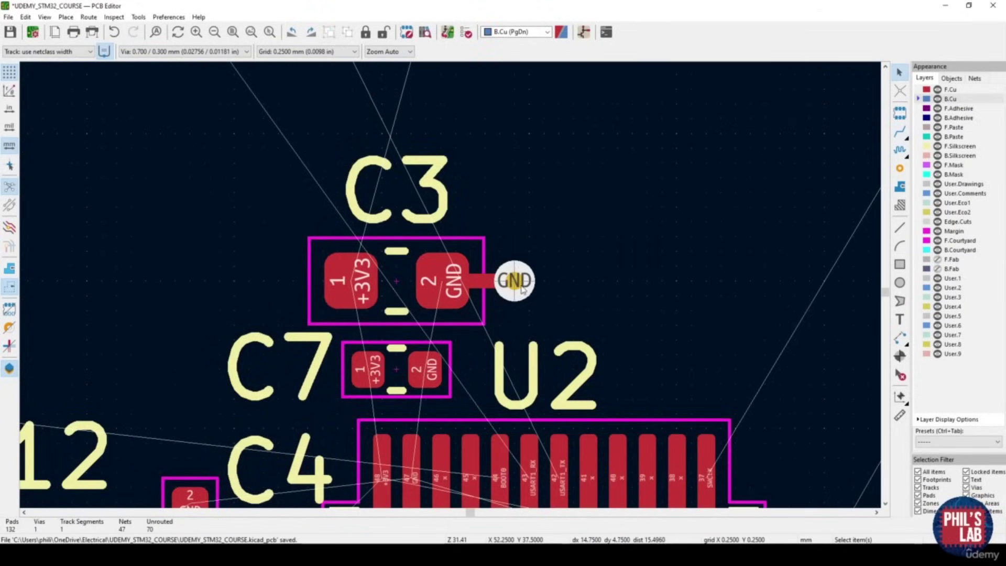
scroll(516, 283, "up", 2)
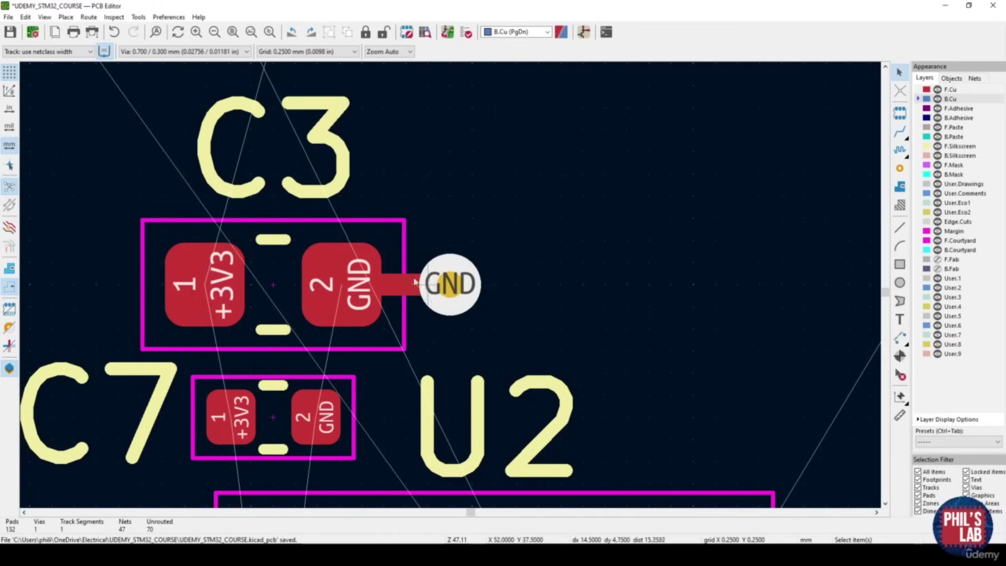
key("ctrl+z")
scroll(479, 290, "down", 5)
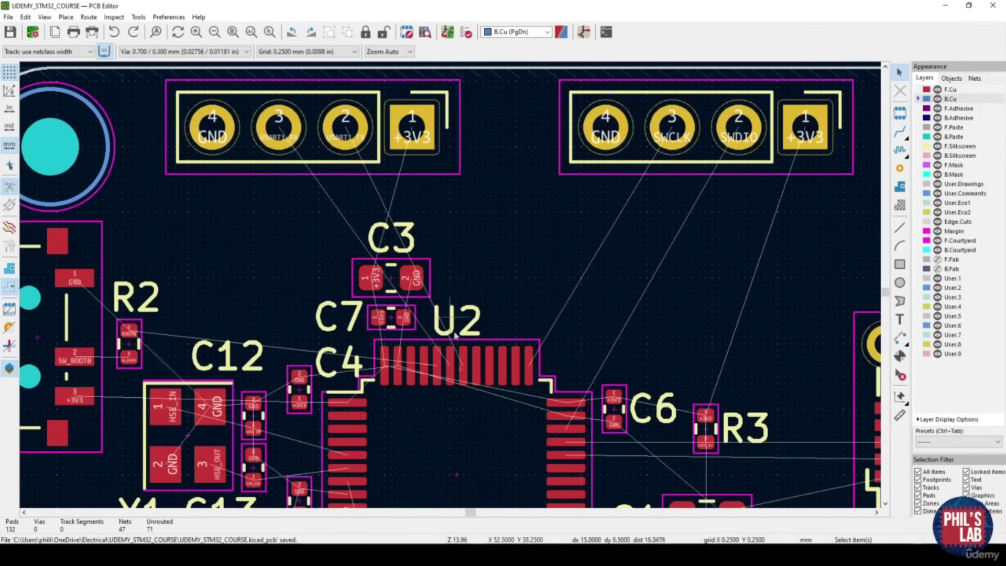
Set the routing track width to the predefined 0.300 mm
middle_click_drag(418, 416, 440, 382)
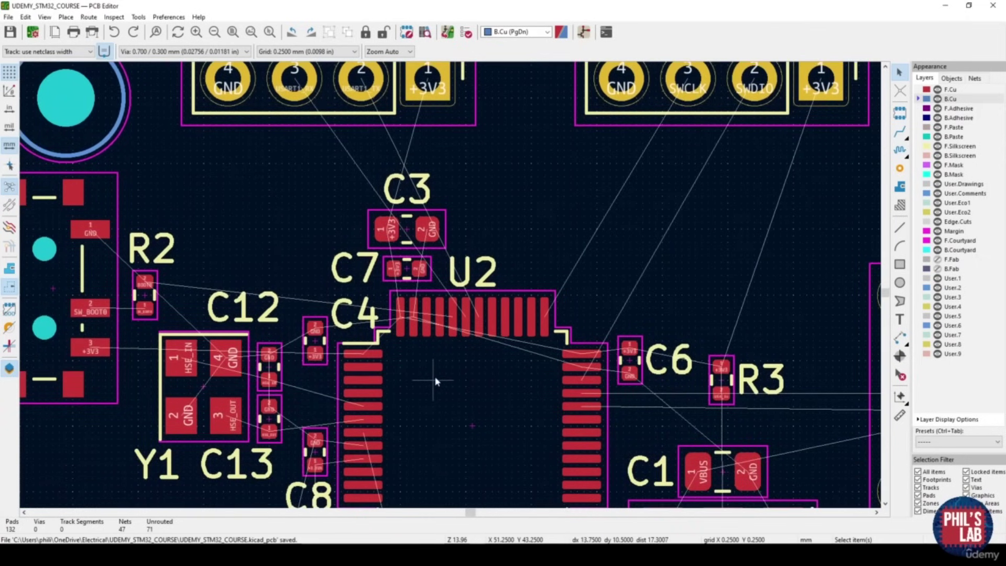
left_click(53, 51)
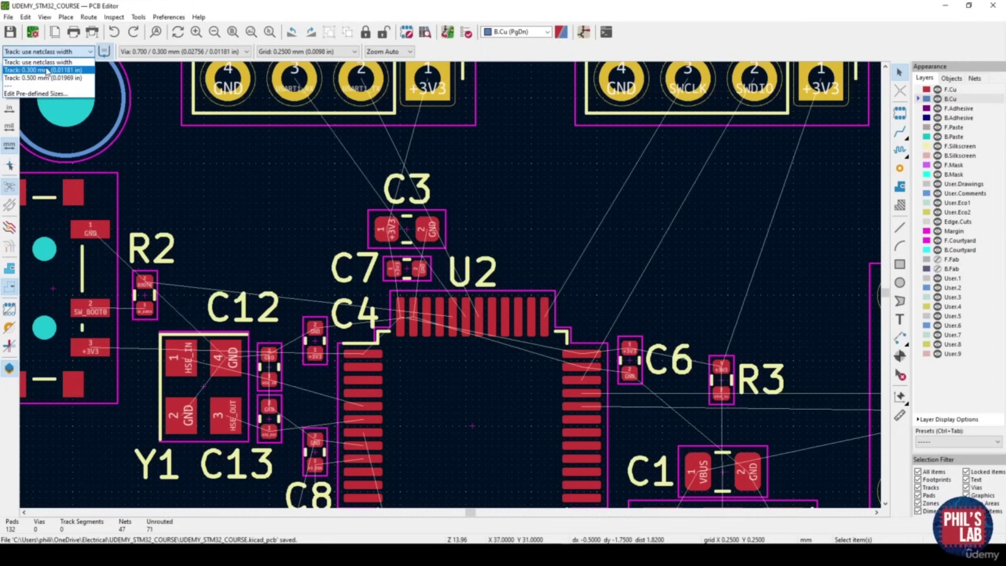
left_click(48, 70)
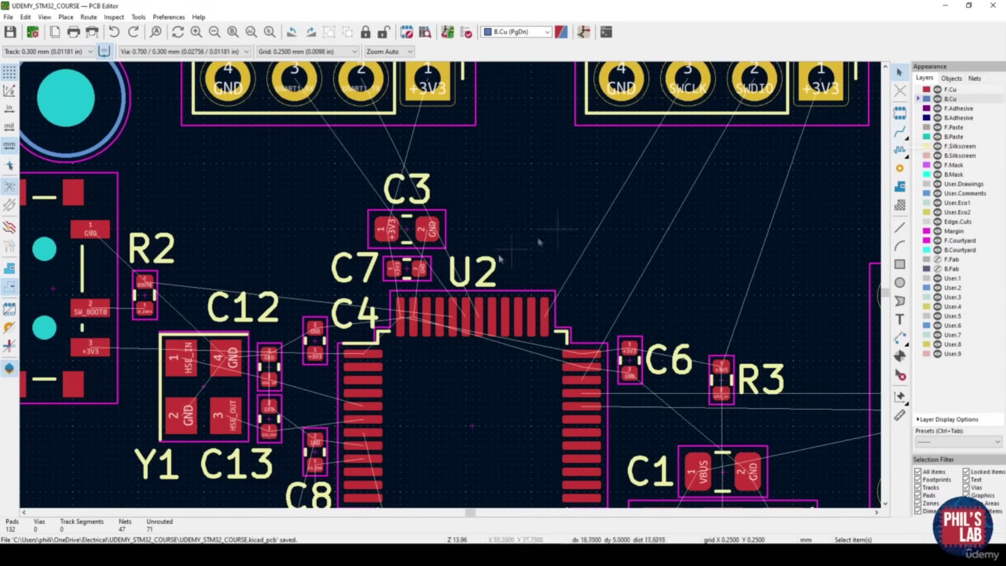
key("x")
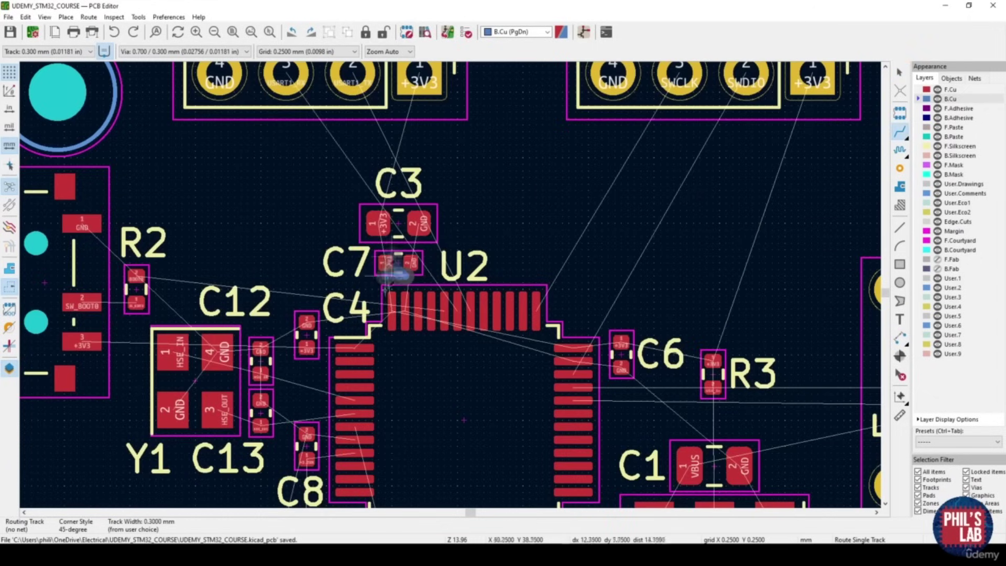
key("Escape")
key("Escape")
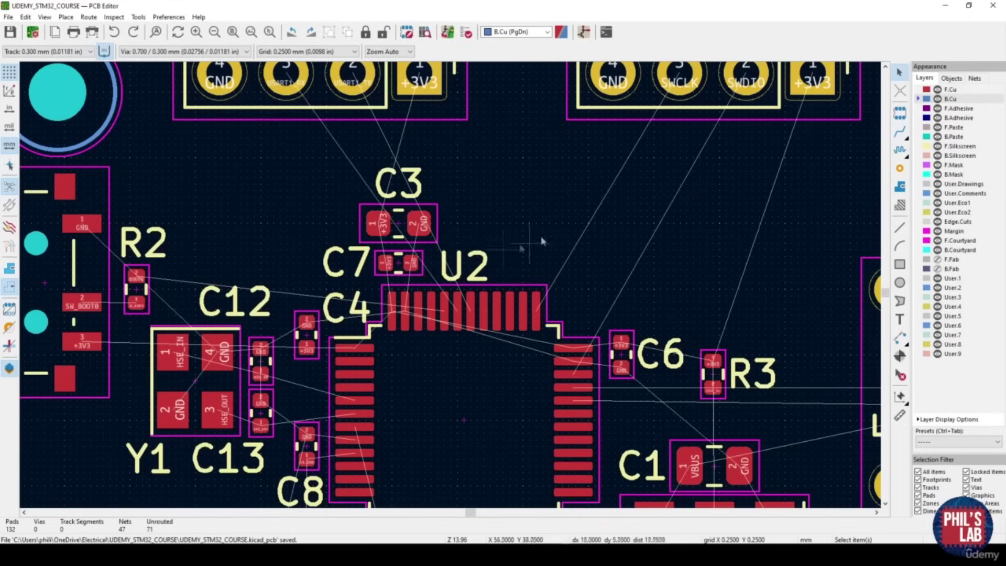
Make F.Cu the active layer for routing around C7 and the upper pins of U2
left_click(919, 91)
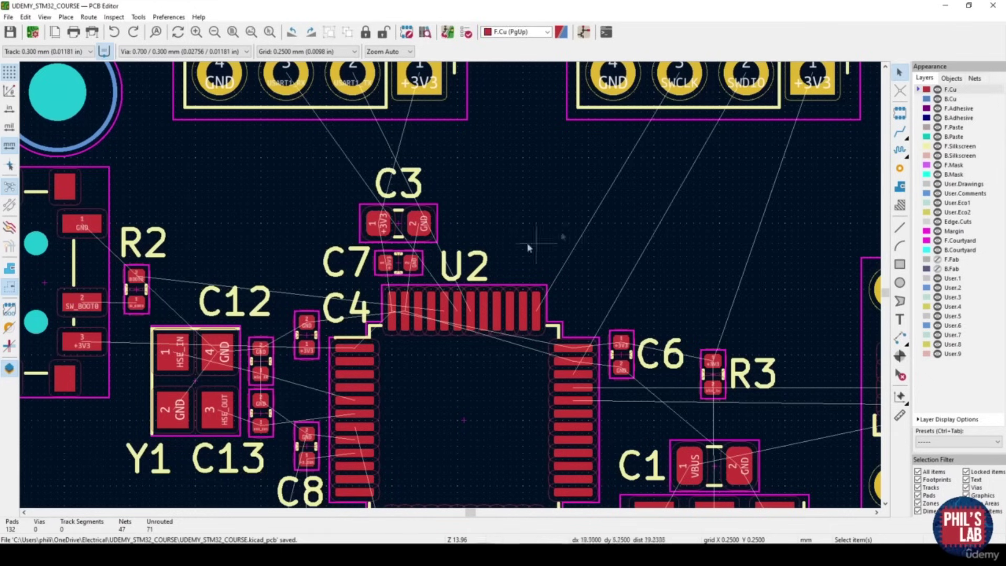
scroll(393, 302, "up", 5)
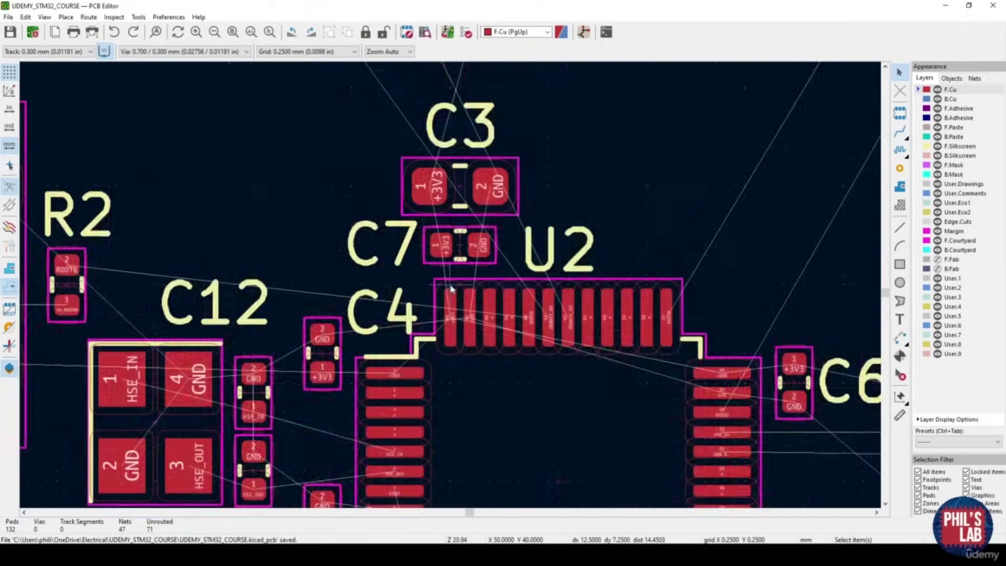
scroll(427, 302, "down", 1)
scroll(382, 406, "up", 1)
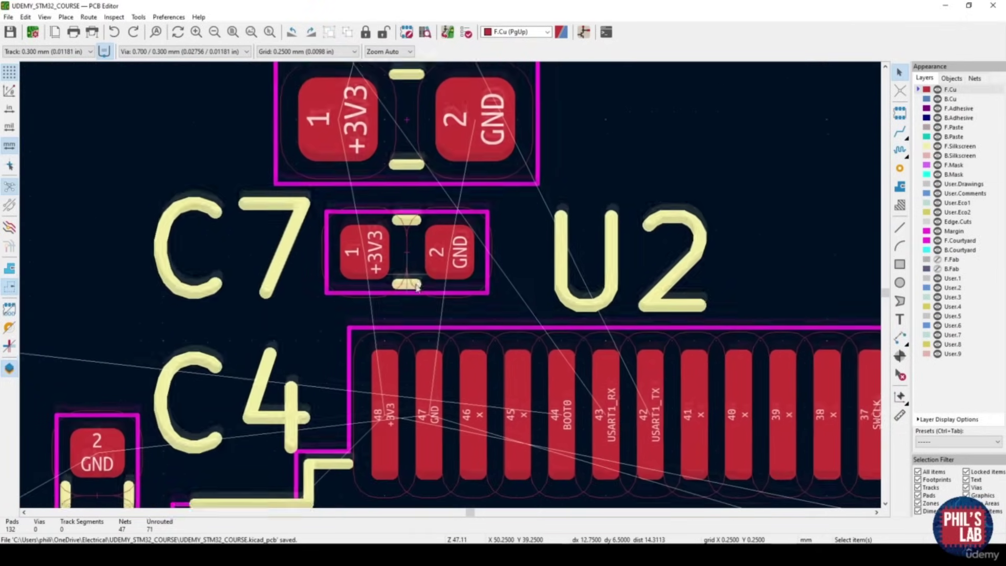
Route 0.300 mm top-copper tracks from U2's pins 48 and 47 to C7's +3V3 and GND pads
middle_click_drag(386, 424, 380, 374)
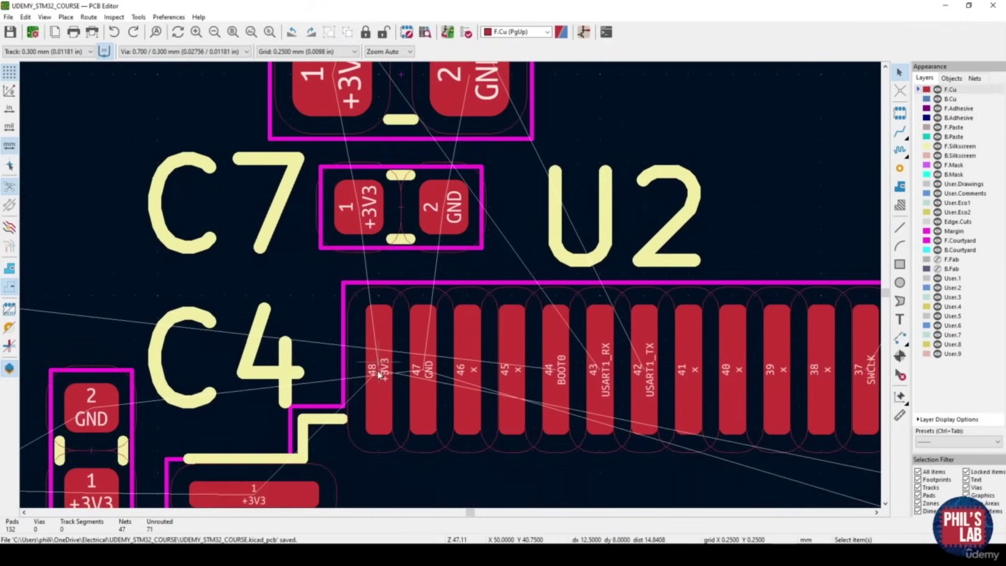
key("x")
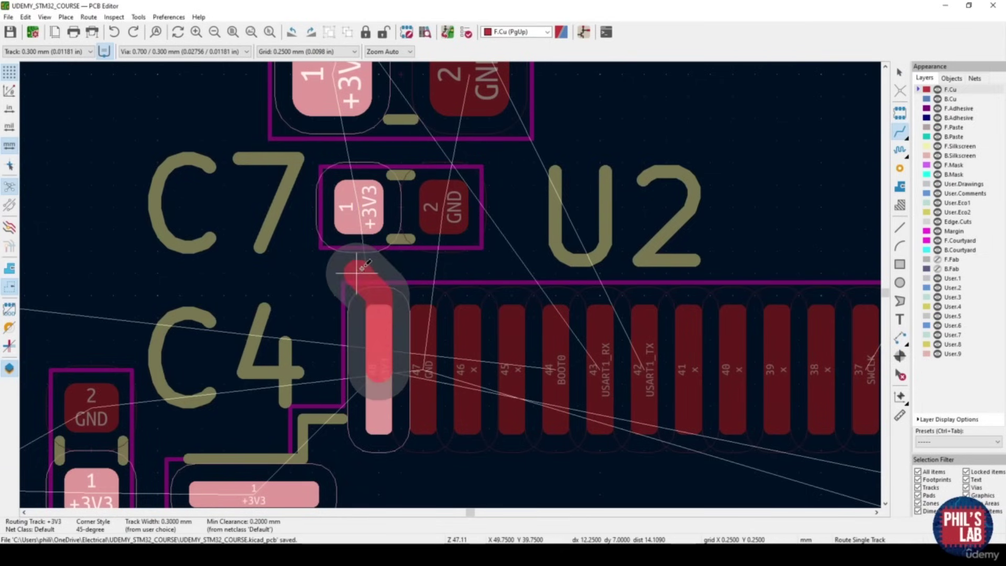
left_click(362, 225)
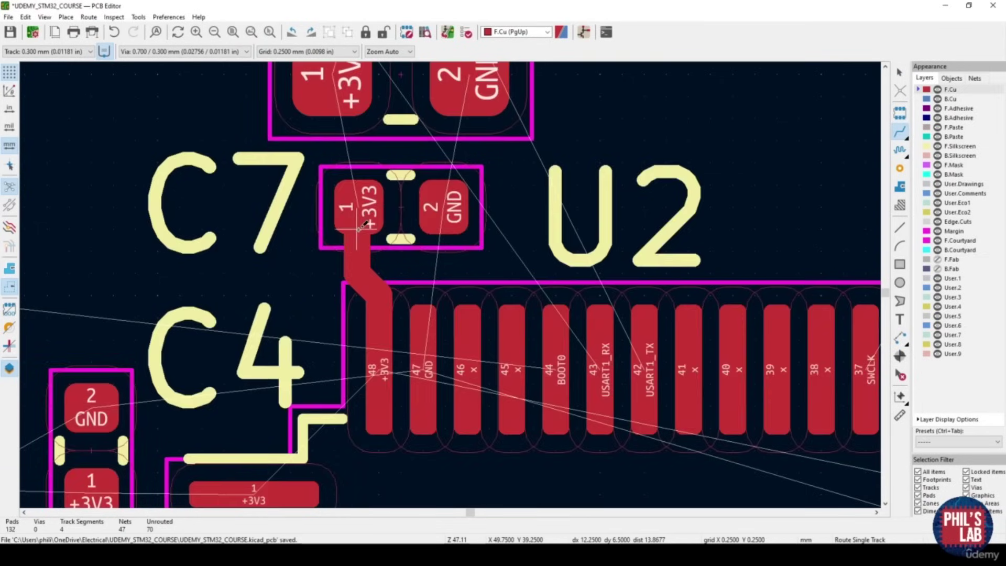
left_click(424, 326)
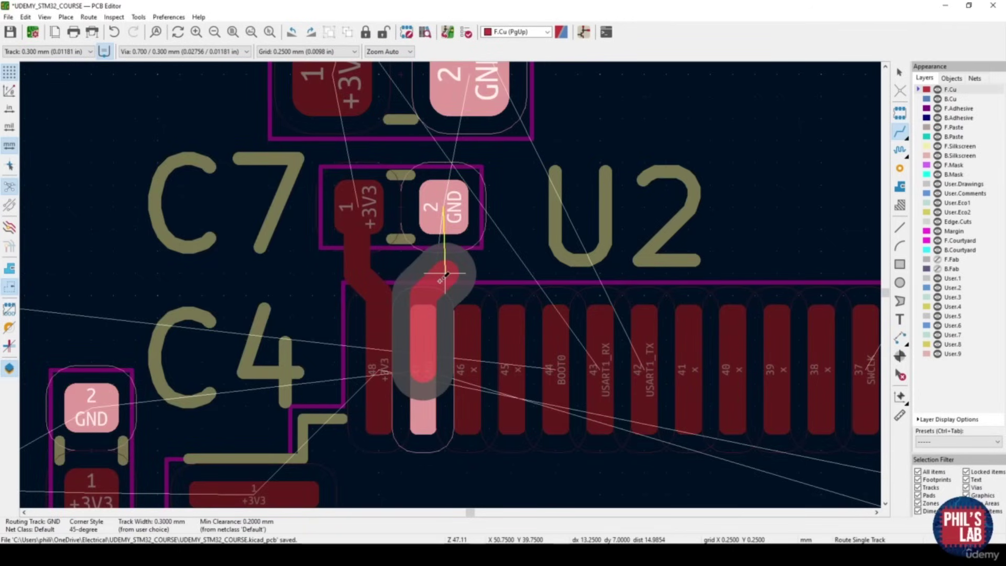
left_click(444, 207)
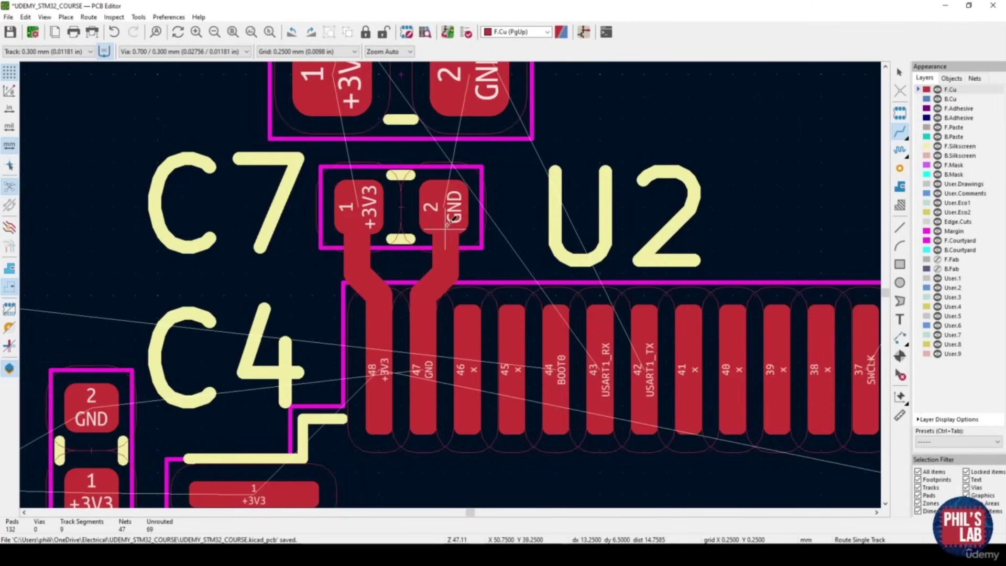
key("Escape")
Examine the new tracks between C7's pads and U2's pins 47 and 48, including their spacing and bends
scroll(451, 288, "up", 3)
middle_click_drag(451, 288, 400, 285)
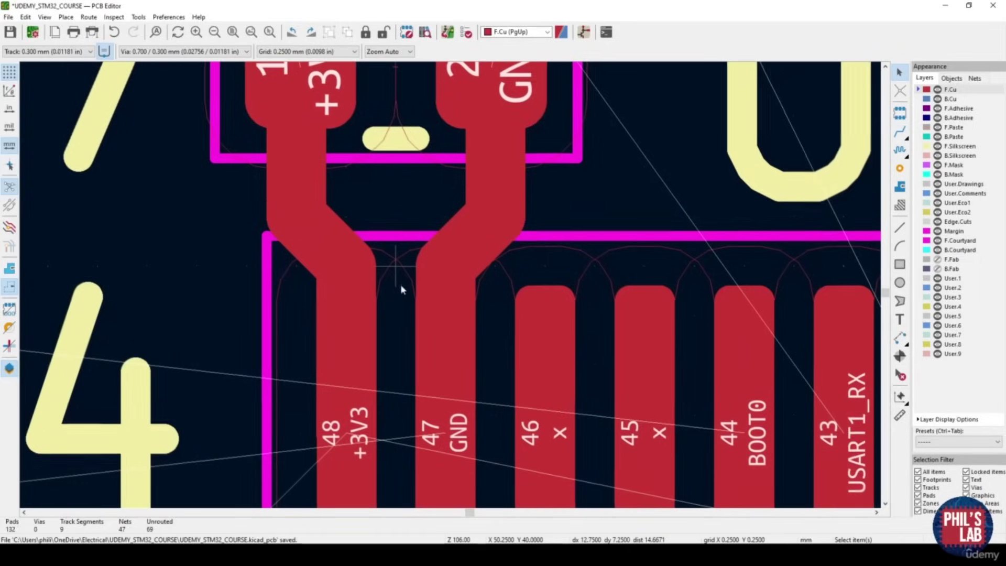
middle_click_drag(387, 244, 377, 201)
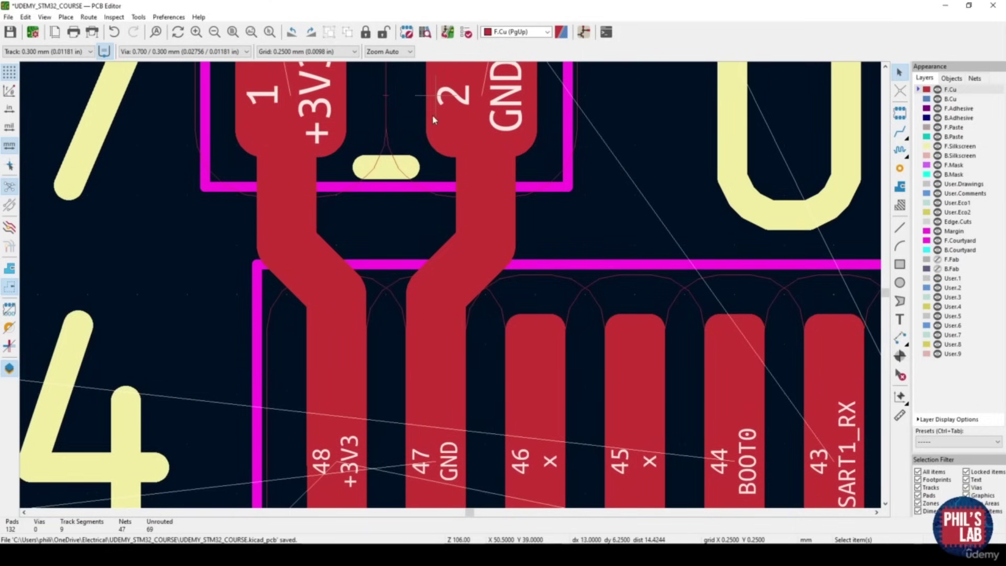
middle_click_drag(343, 212, 348, 283)
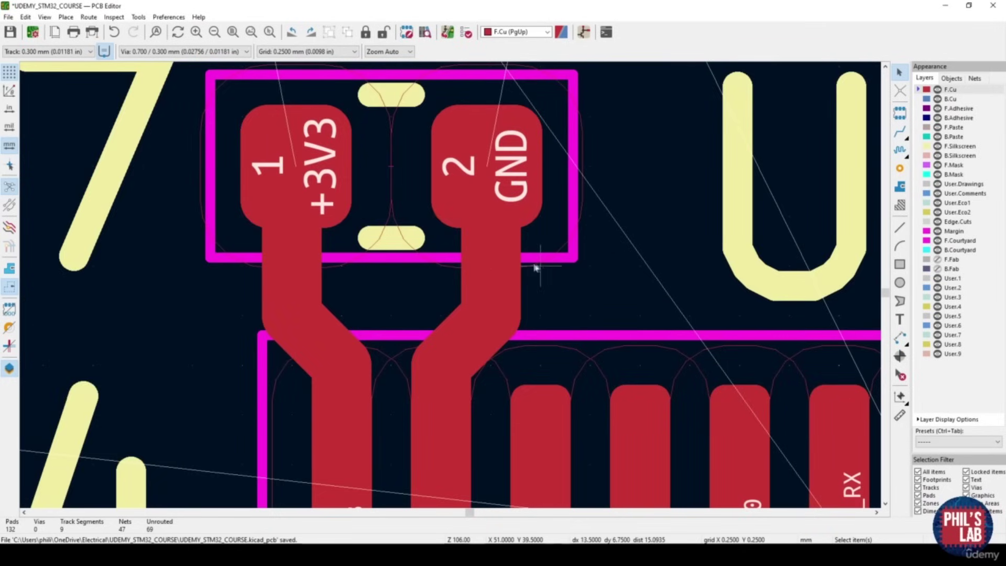
scroll(445, 238, "down", 3)
middle_click_drag(433, 299, 432, 317)
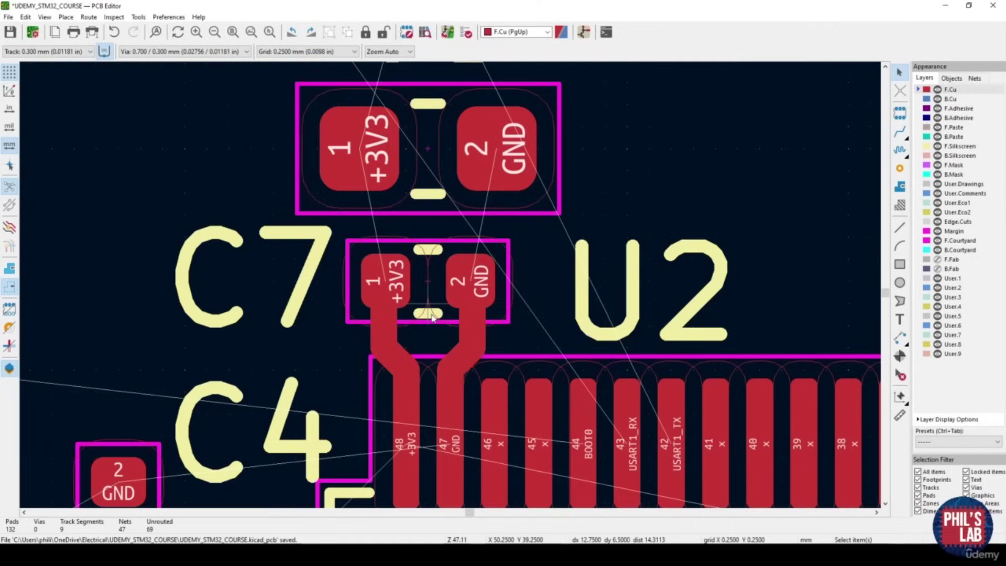
middle_click_drag(415, 377, 414, 367)
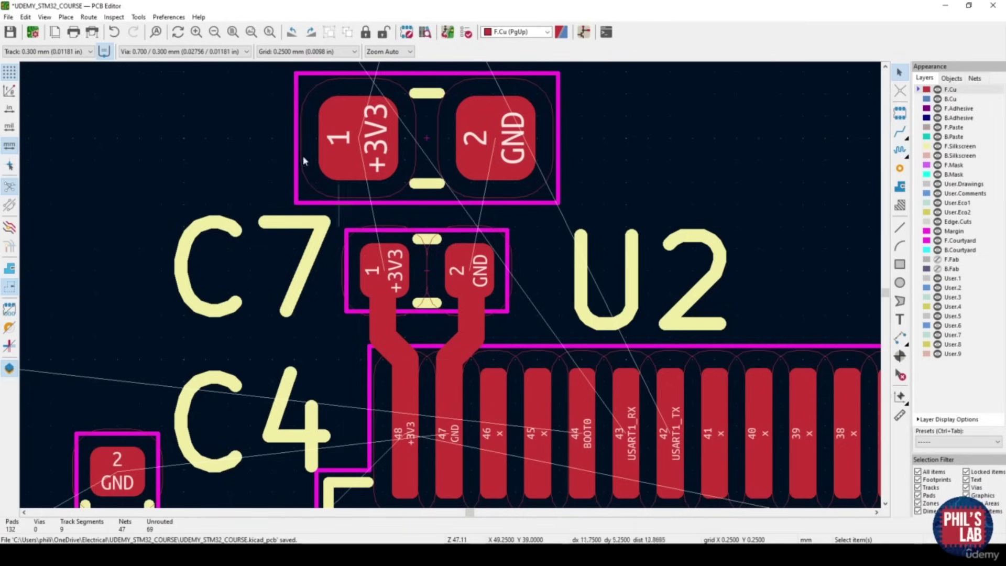
Set the track width to 0.500 mm and route C3's +3V3 and GND pads to the matching pads of C7
left_click(90, 51)
left_click(48, 81)
left_click(900, 131)
left_click(359, 139)
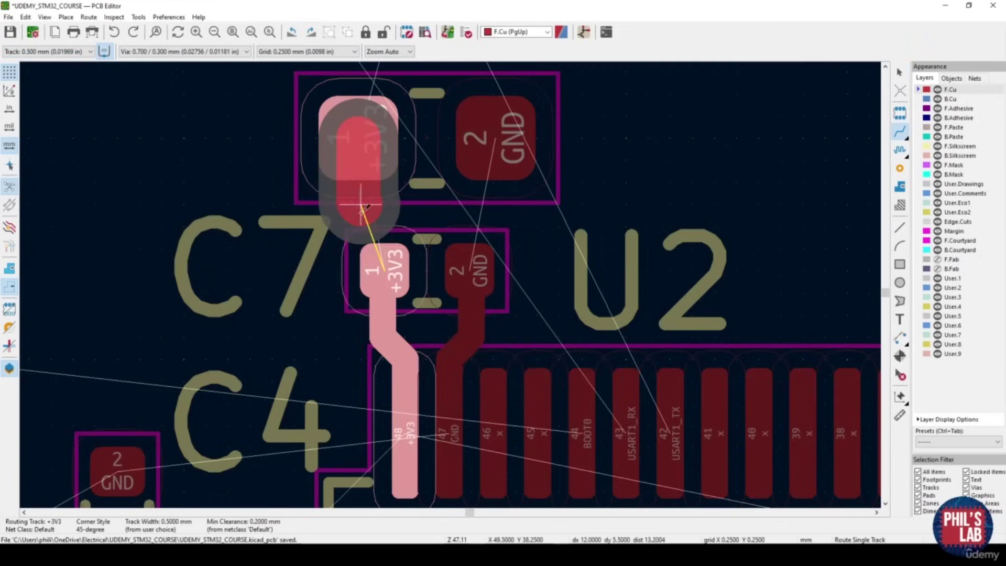
left_click(384, 267)
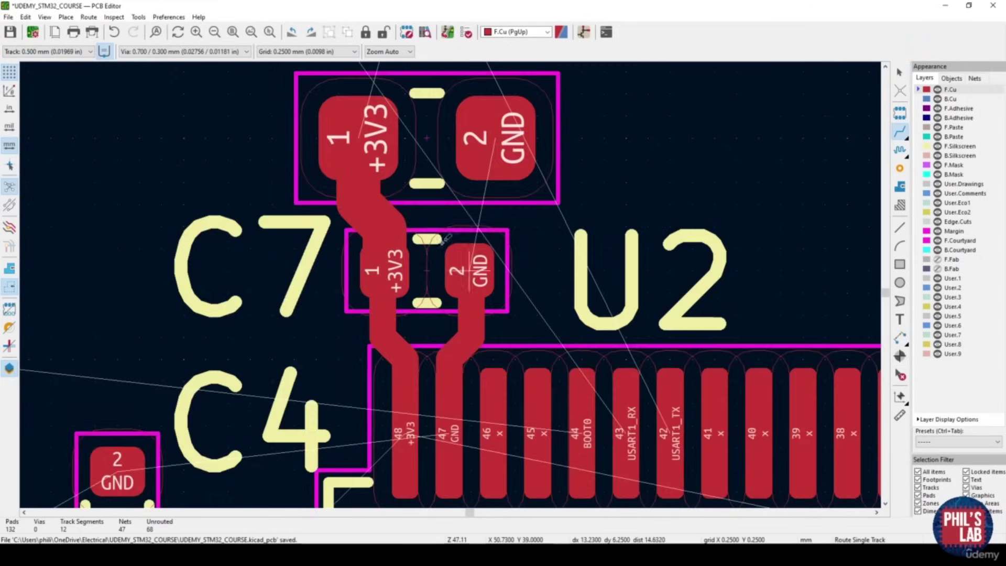
left_click(468, 264)
left_click(493, 154)
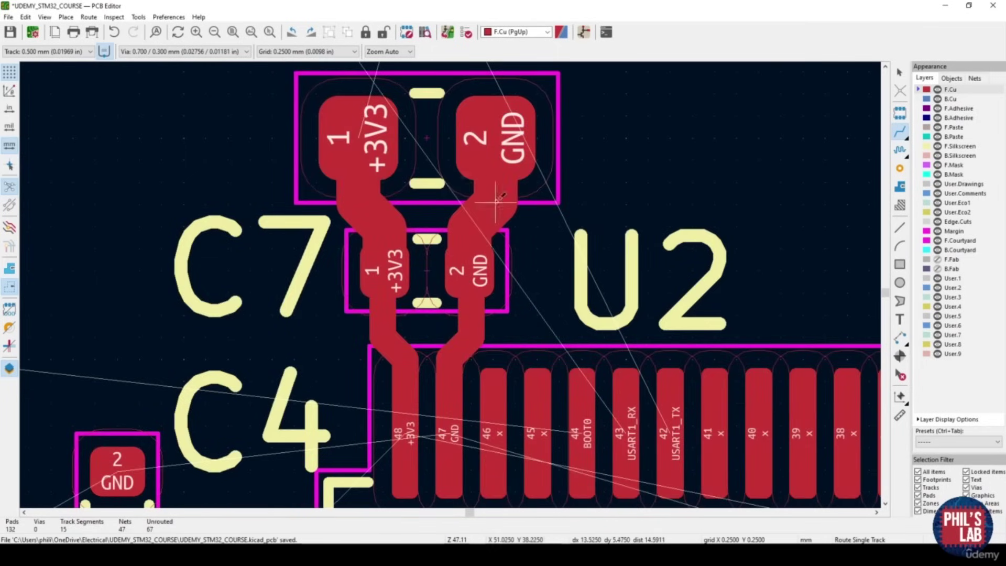
key("Escape")
Examine the decoupling capacitor tracks around U2, from C3 and C7 to C8 and the remaining sides
scroll(507, 255, "down", 1)
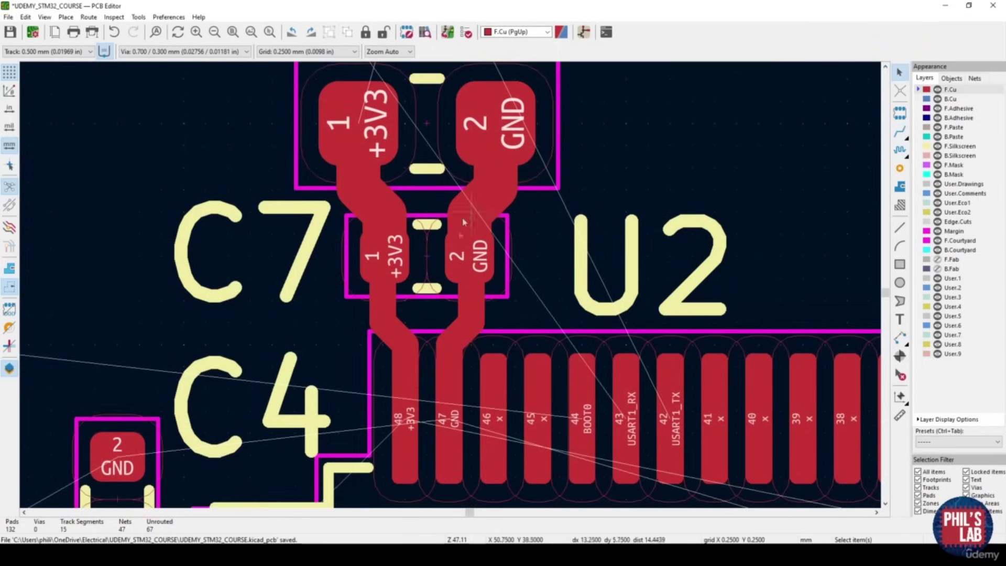
scroll(500, 292, "up", 3)
middle_click_drag(493, 255, 463, 403)
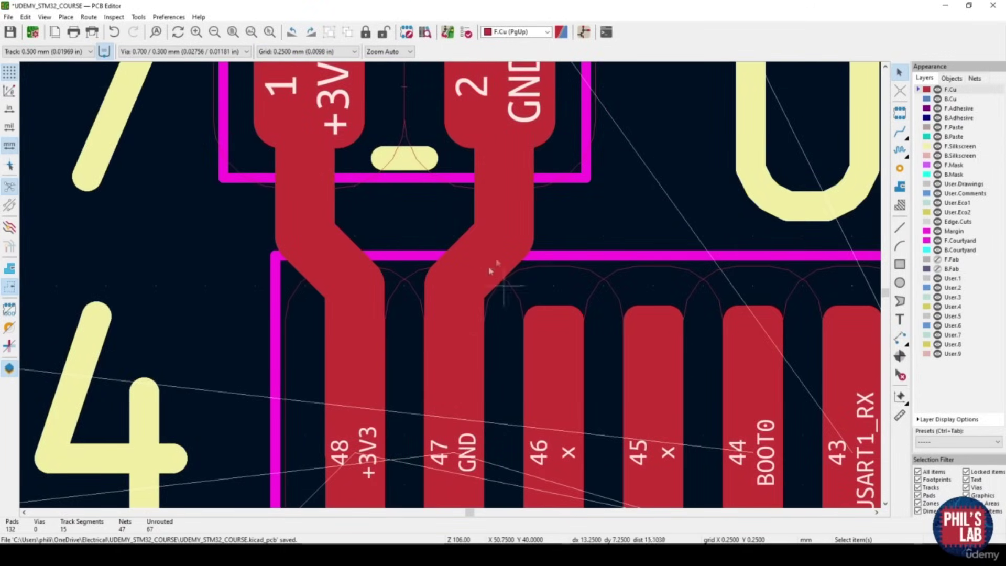
scroll(452, 343, "down", 4)
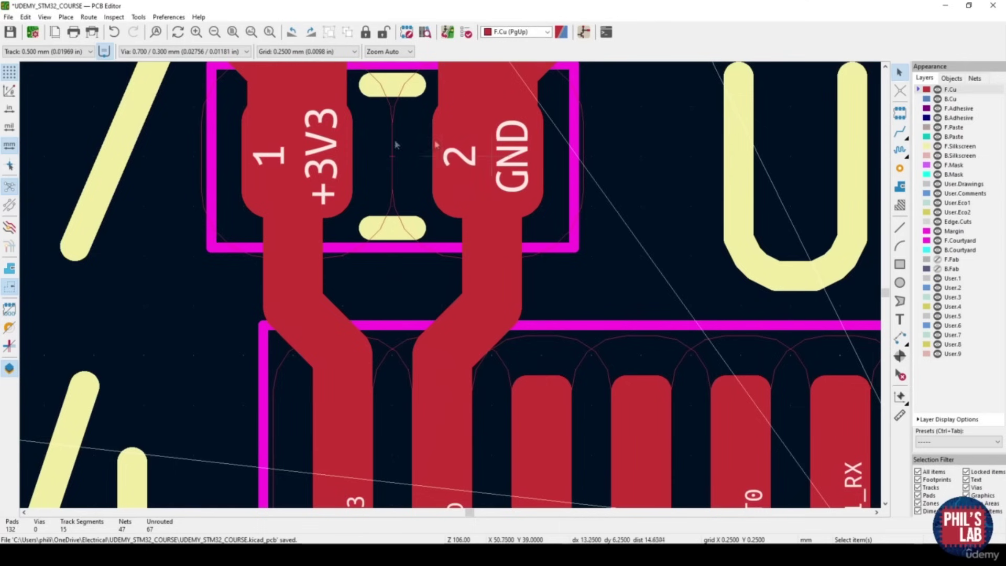
scroll(450, 288, "down", 2)
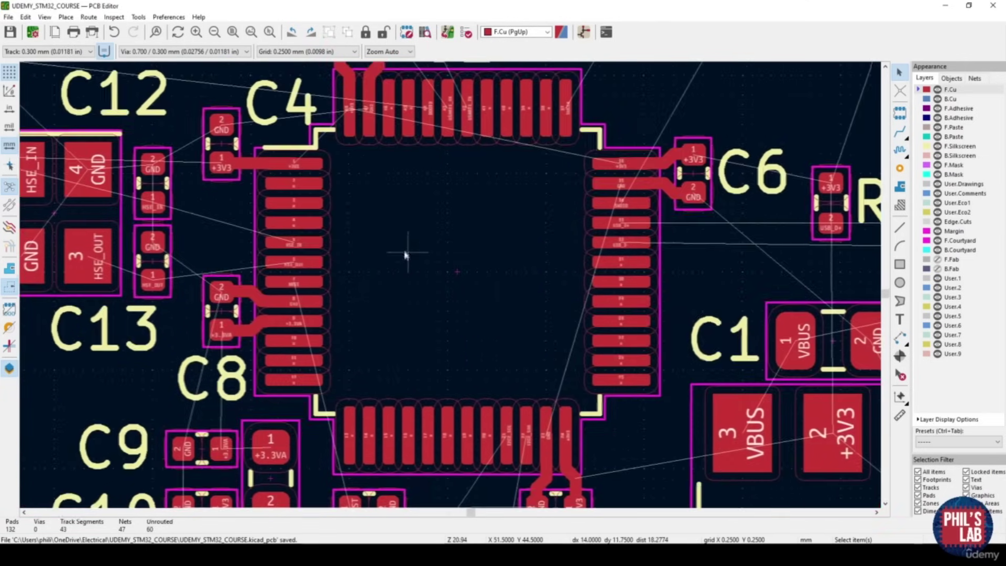
scroll(451, 288, "up", 2)
scroll(451, 287, "down", 1)
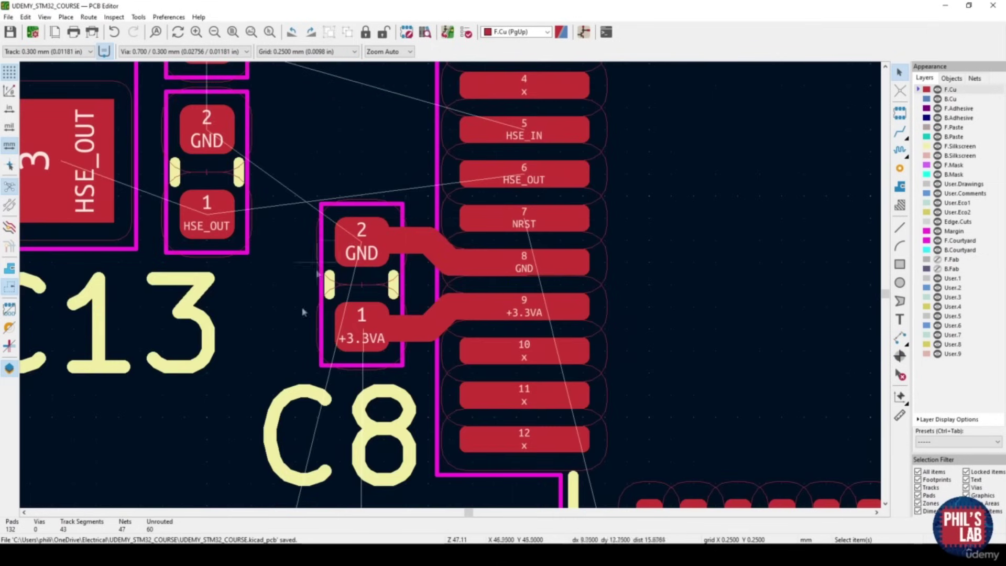
scroll(755, 371, "up", 2)
scroll(461, 255, "down", 5)
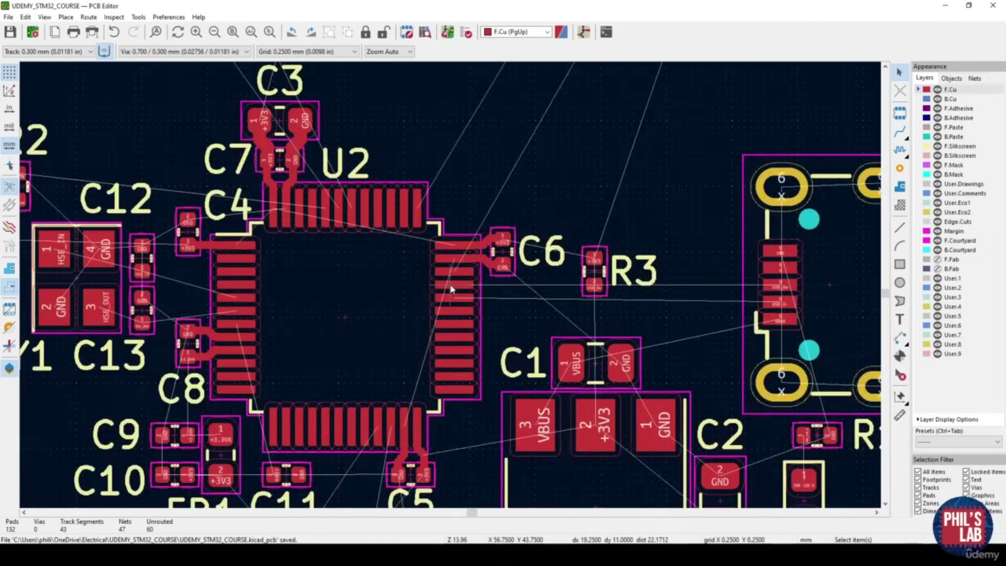
middle_click_drag(450, 288, 362, 316)
scroll(294, 326, "up", 1)
scroll(507, 274, "down", 1)
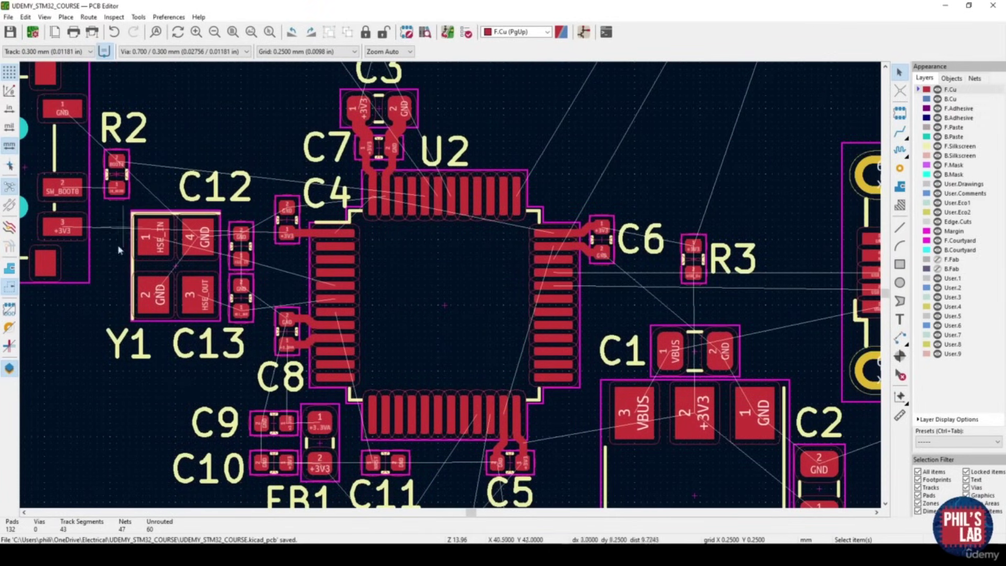
Route HSE_OUT with 0.300 mm track from U2's pin 6 through C13's pad 1 to pad 3 of crystal Y1
scroll(203, 276, "up", 2)
scroll(666, 308, "up", 2)
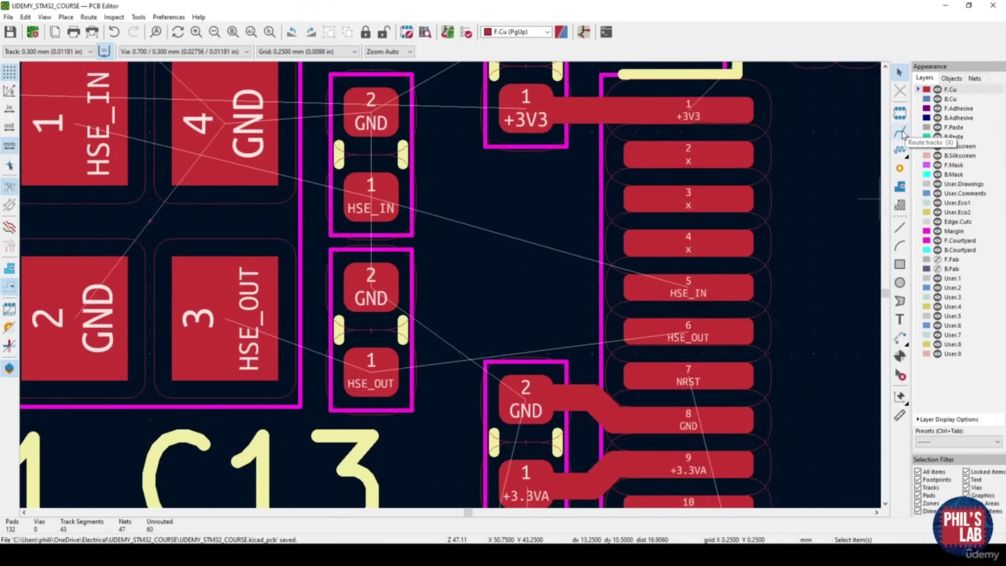
left_click(903, 131)
left_click(686, 336)
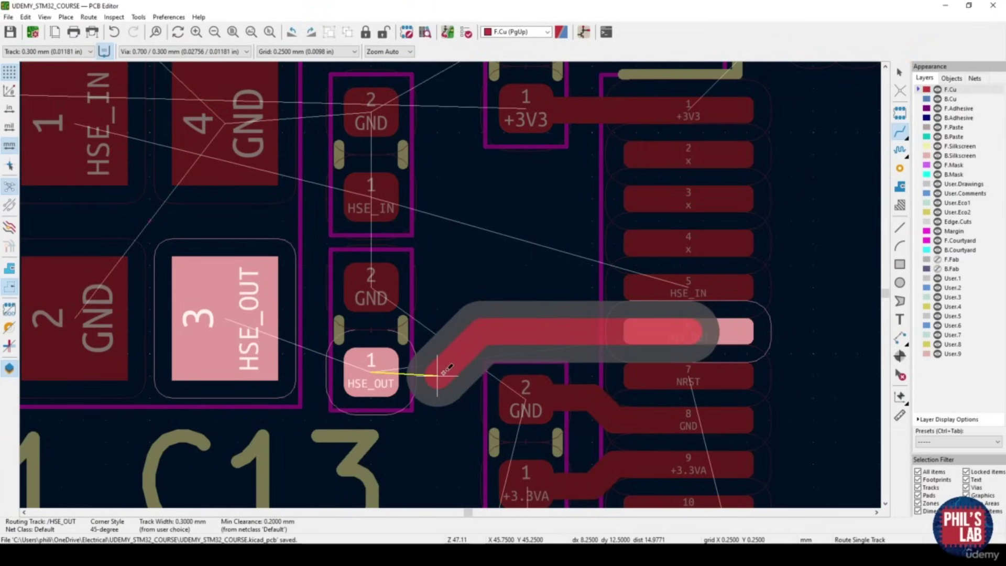
left_click(374, 372)
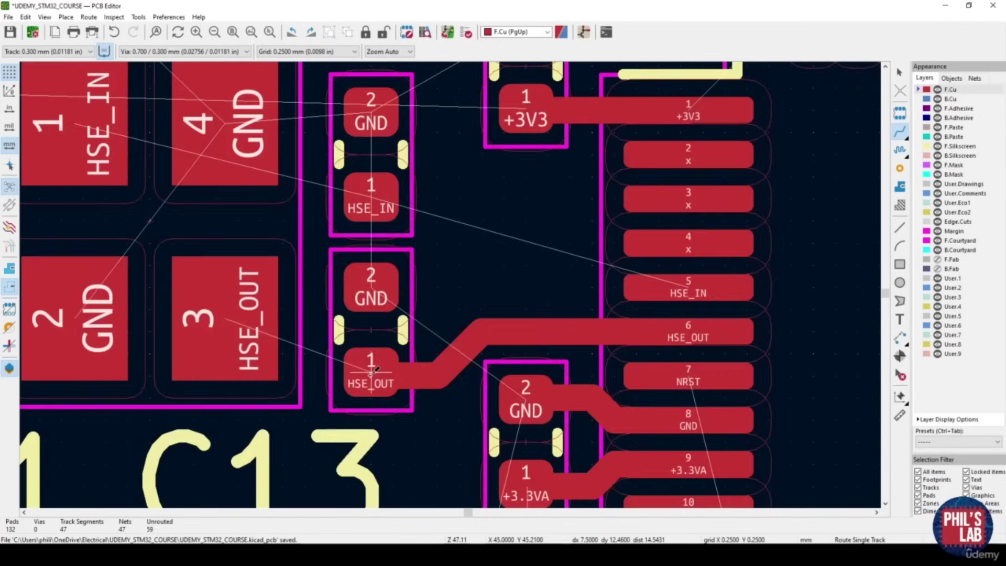
left_click(371, 373)
left_click(250, 320)
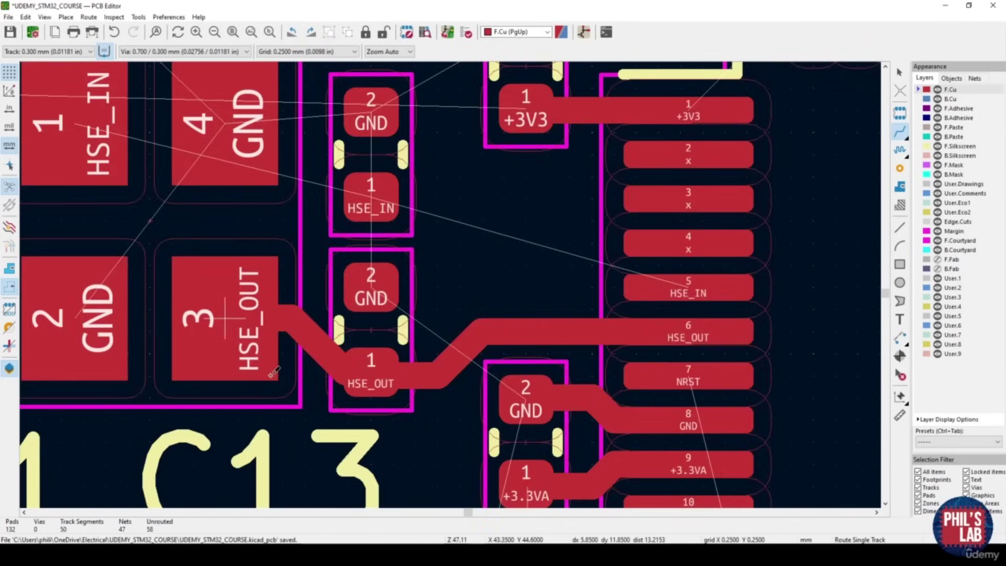
key("Escape")
Route HSE_IN with 0.300 mm track from U2's pin 5 through C12's pad 1 and between Y1's pads to its pad 1
scroll(870, 189, "up", 2, "shift")
left_click(903, 132)
left_click(685, 342)
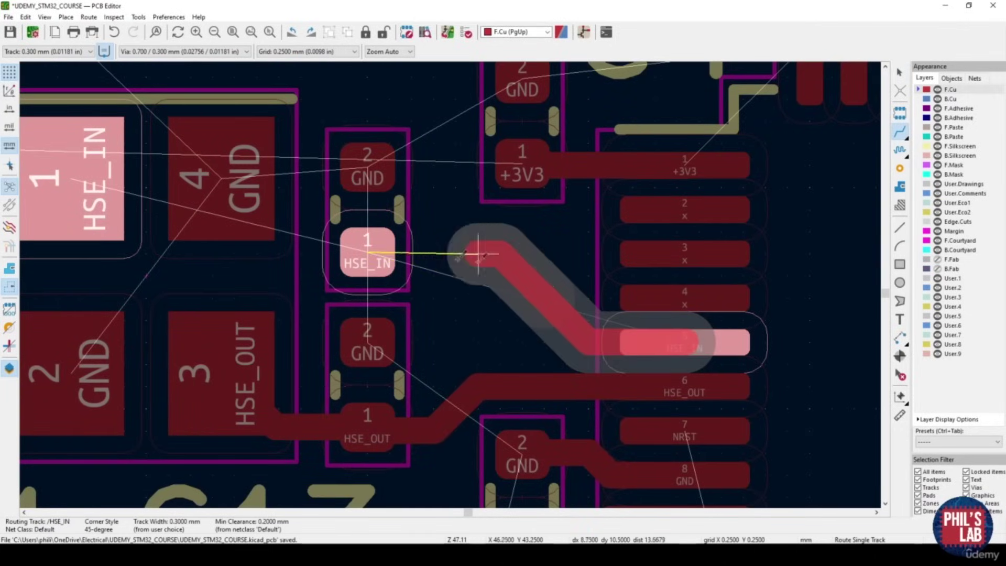
left_click(367, 252)
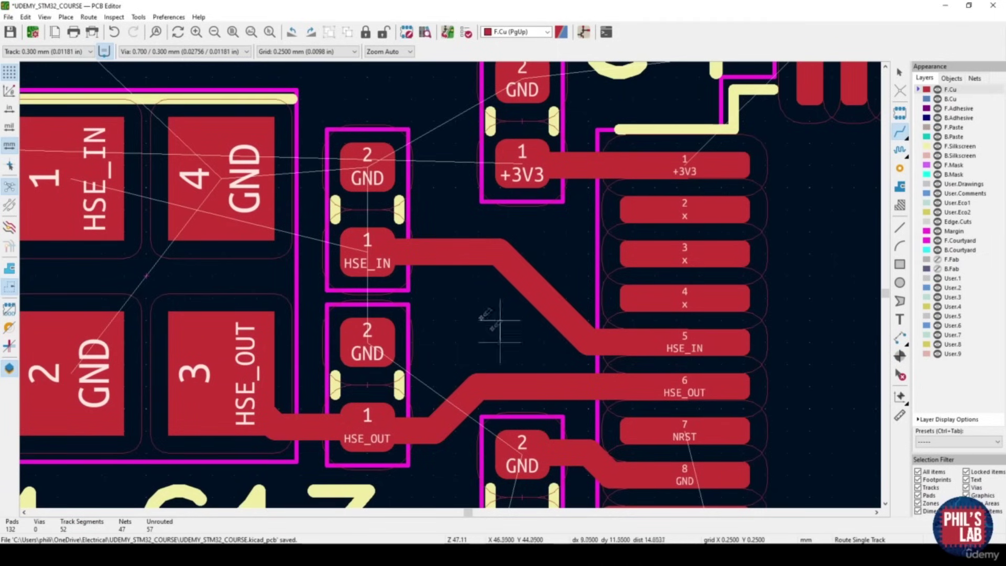
middle_click_drag(497, 318, 653, 359)
left_click(523, 294)
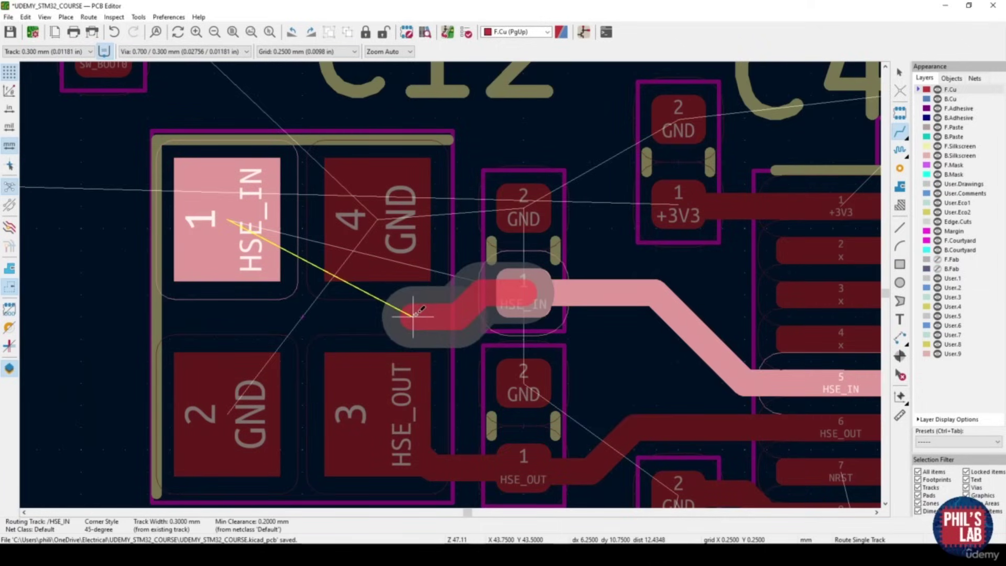
left_click(226, 220)
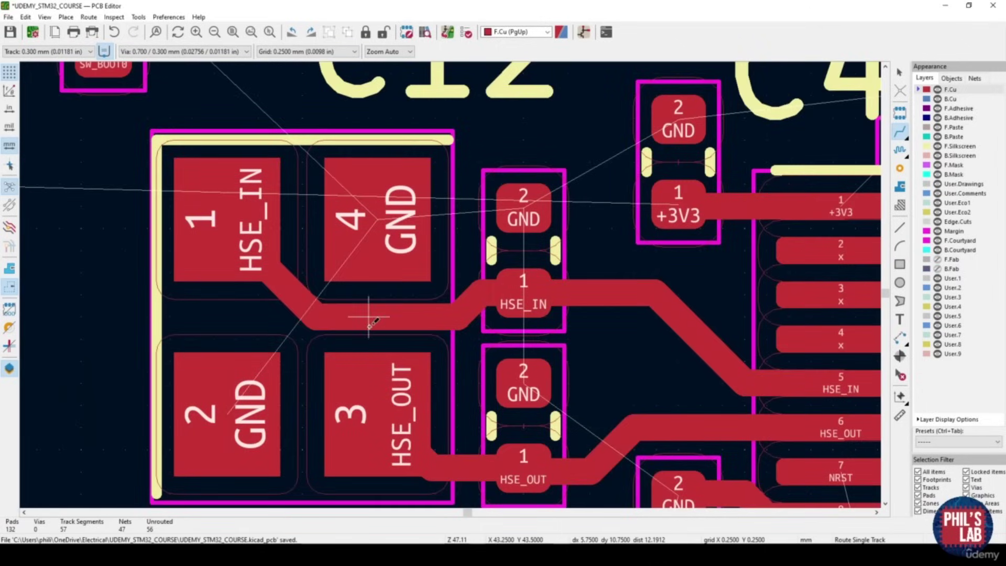
scroll(382, 414, "down", 2)
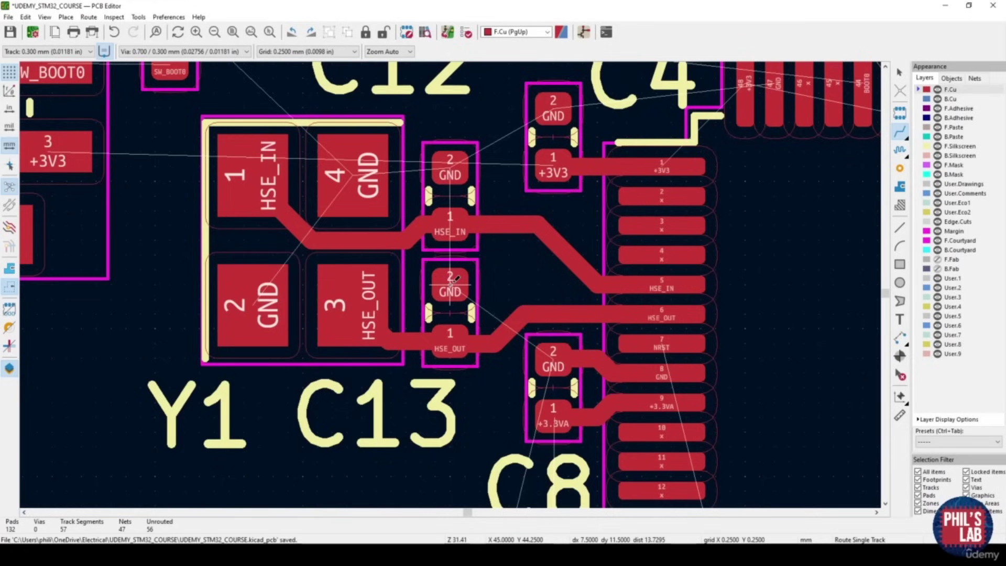
key("Escape")
Review the crystal routing and the unrouted USB connections between U2, R3 and the USB connector
middle_click_drag(563, 282, 536, 304)
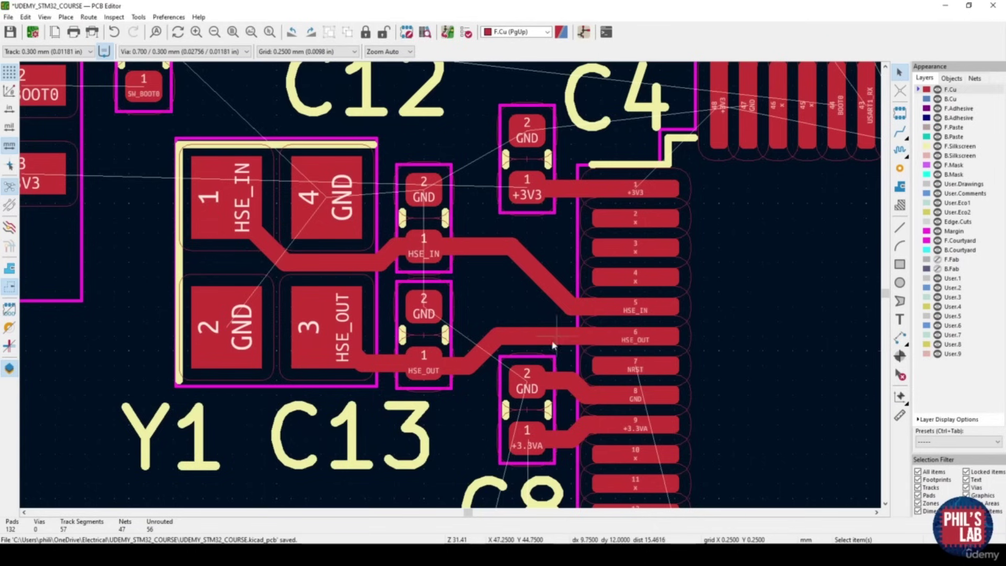
middle_click_drag(594, 343, 502, 331)
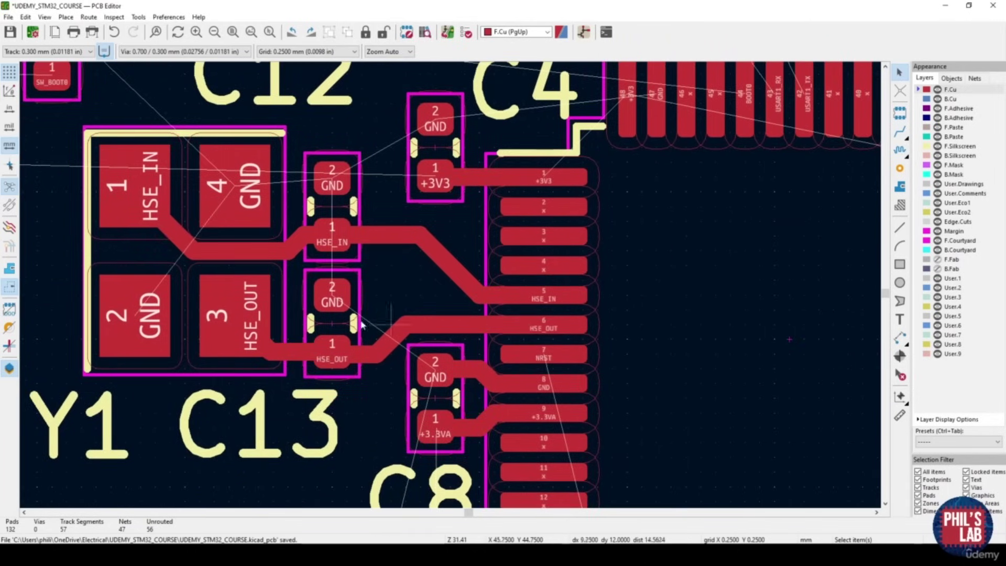
scroll(94, 267, "down", 3)
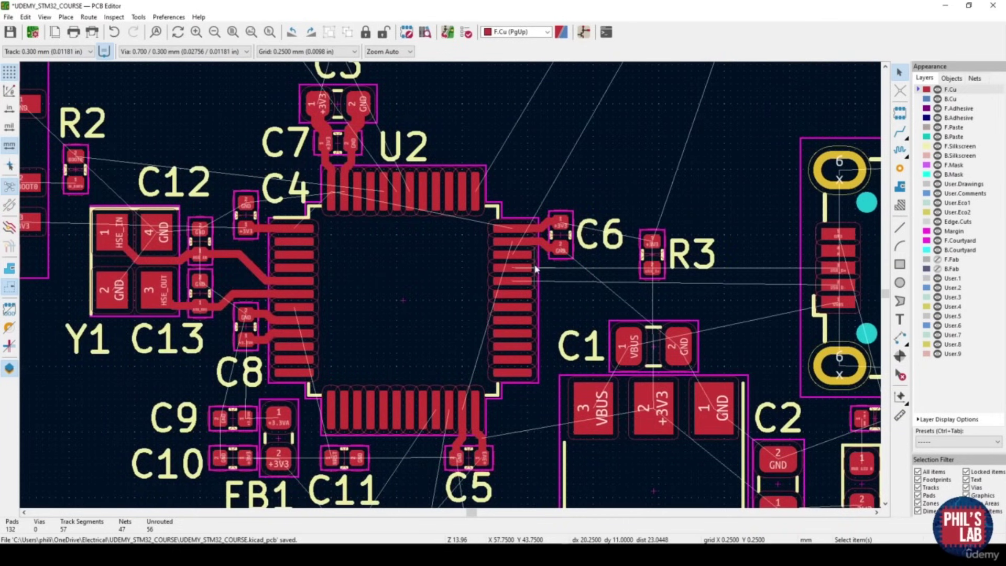
scroll(442, 236, "down", 2)
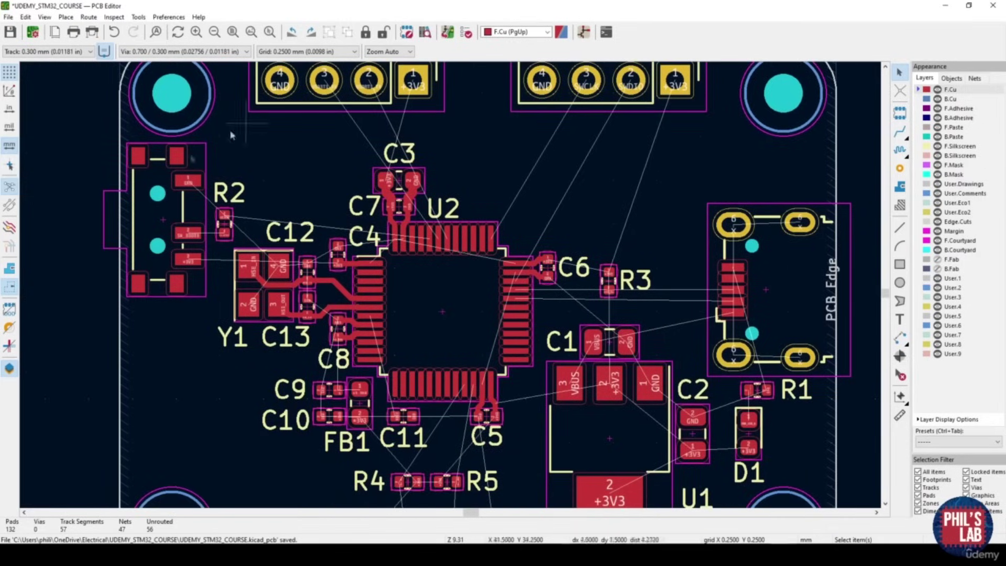
middle_click_drag(530, 346, 521, 328)
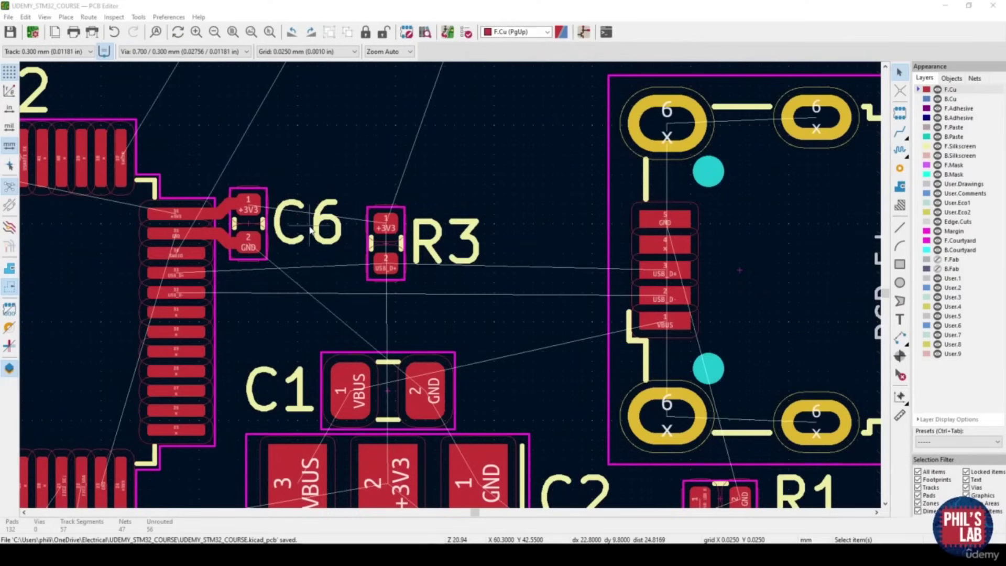
scroll(311, 229, "down", 3)
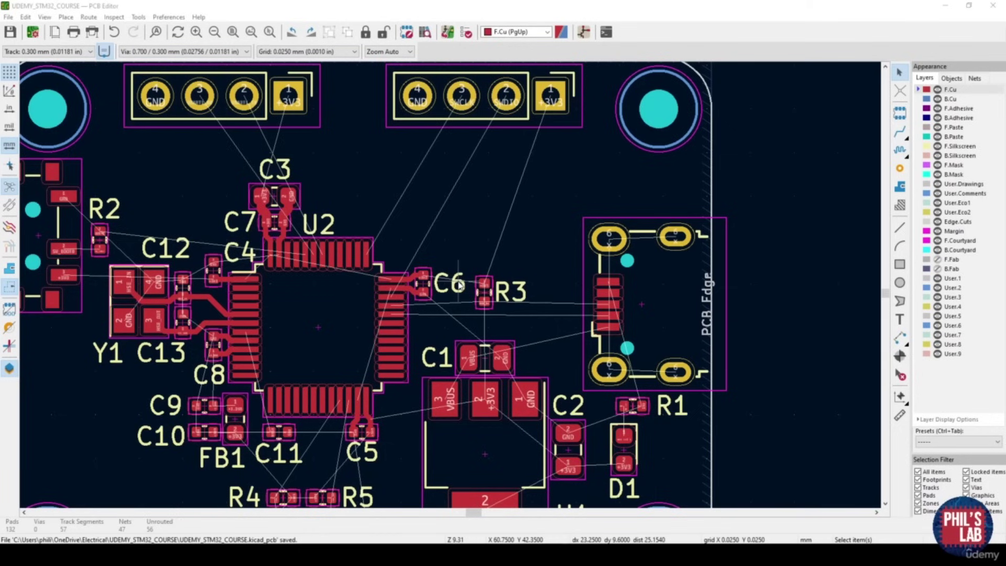
Route USB_D+ and USB_D- as a differential pair with 0.250 mm tracks and gap from U2's pins 33 and 32 to the USB connector's pads 3 and 2
scroll(482, 267, "up", 3)
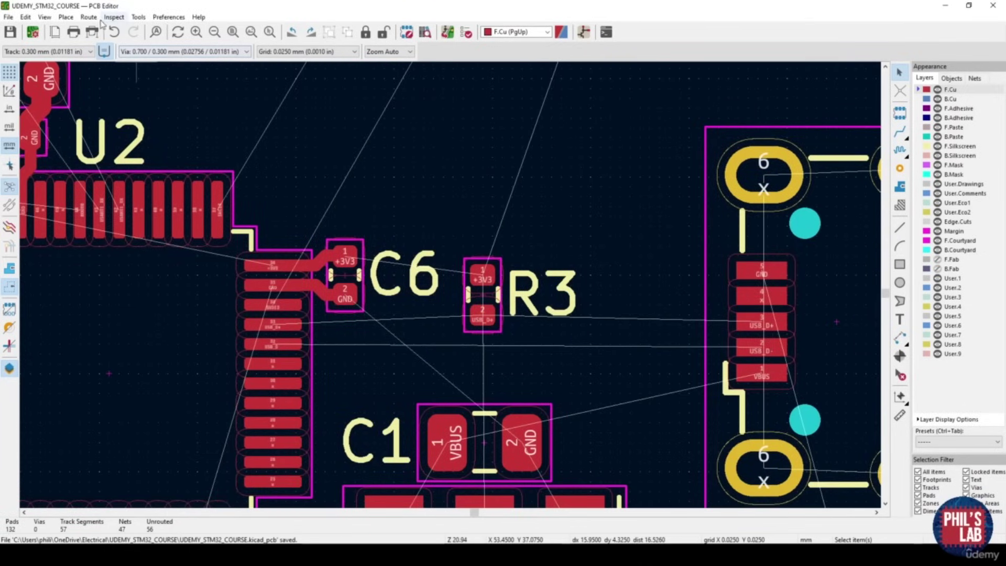
scroll(289, 353, "up", 3)
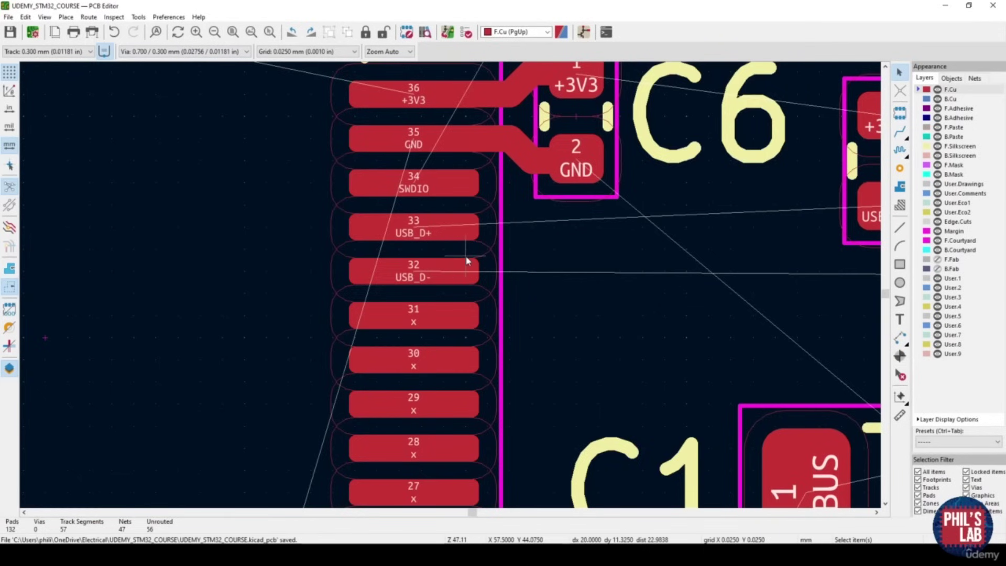
scroll(457, 261, "right", 2, "ctrl")
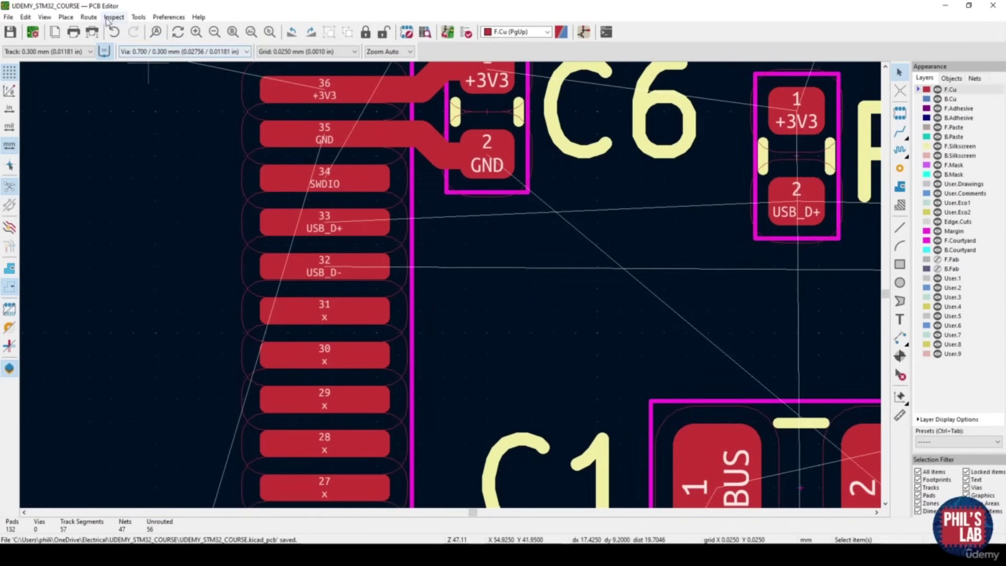
left_click(88, 16)
left_click(111, 68)
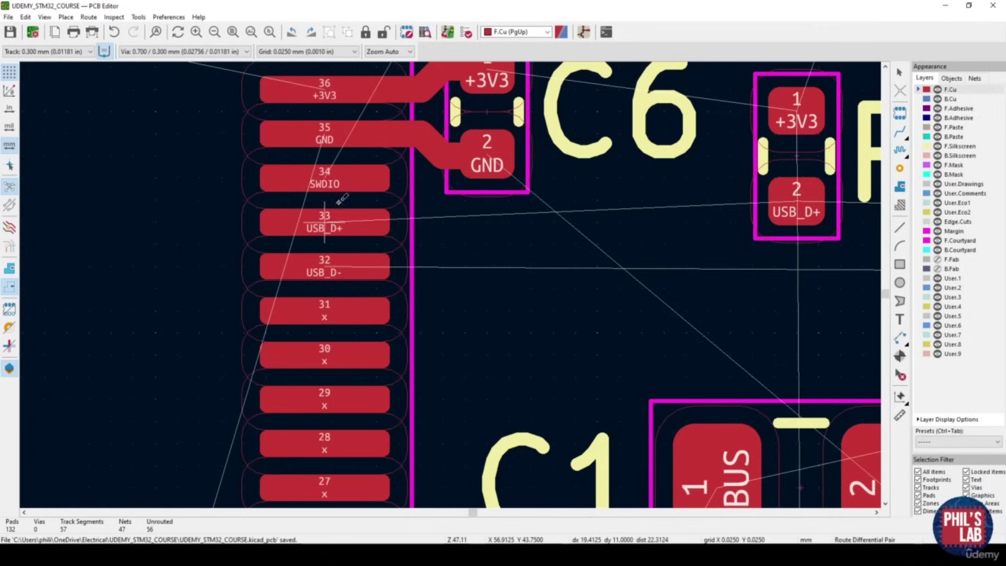
left_click(324, 220)
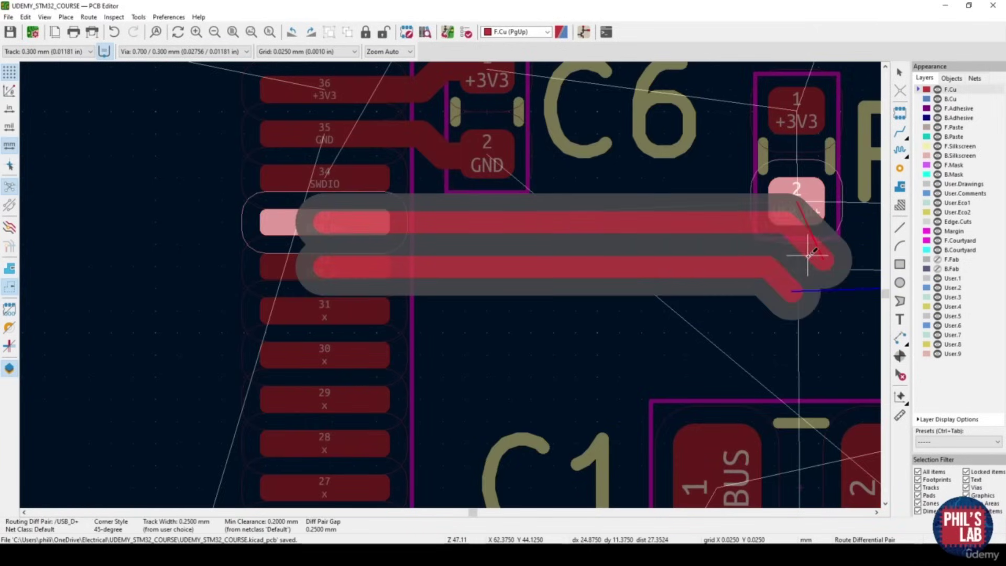
middle_click_drag(804, 251, 603, 255)
scroll(604, 255, "down", 3)
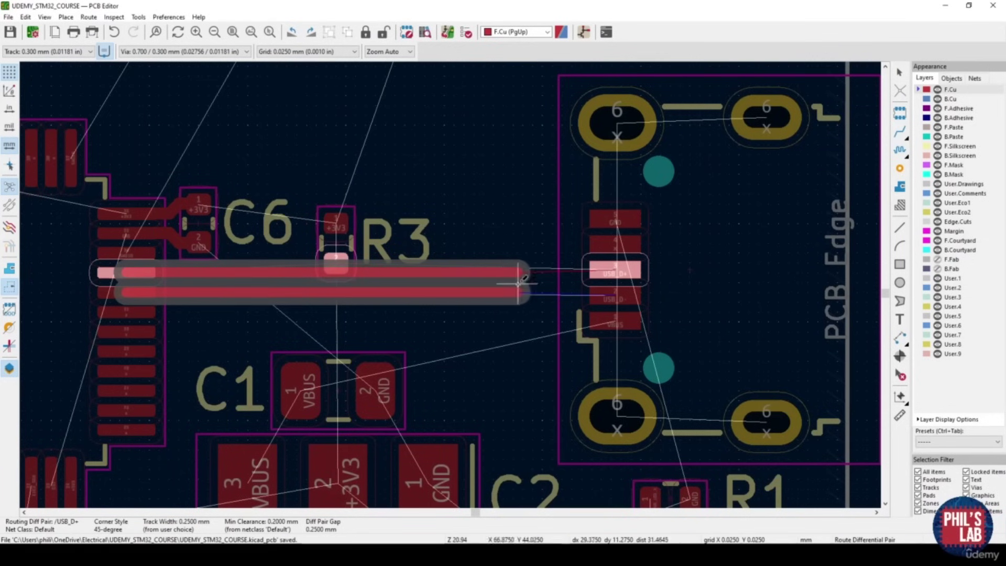
left_click(616, 285)
key("Escape")
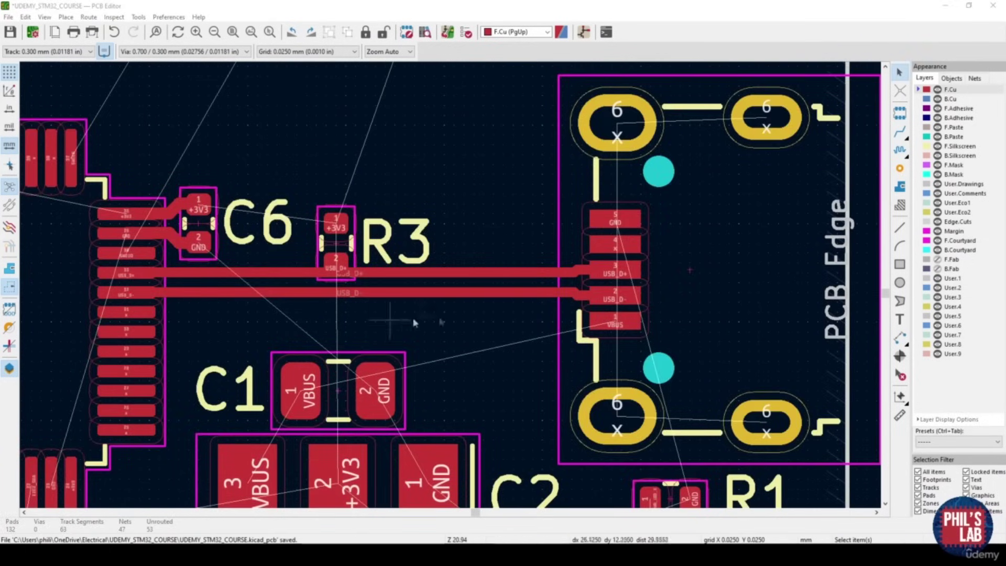
Move R3 slightly down so its pad 2 sits fully on the USB_D+ track without extending toward USB_D-
middle_click_drag(440, 317, 447, 321)
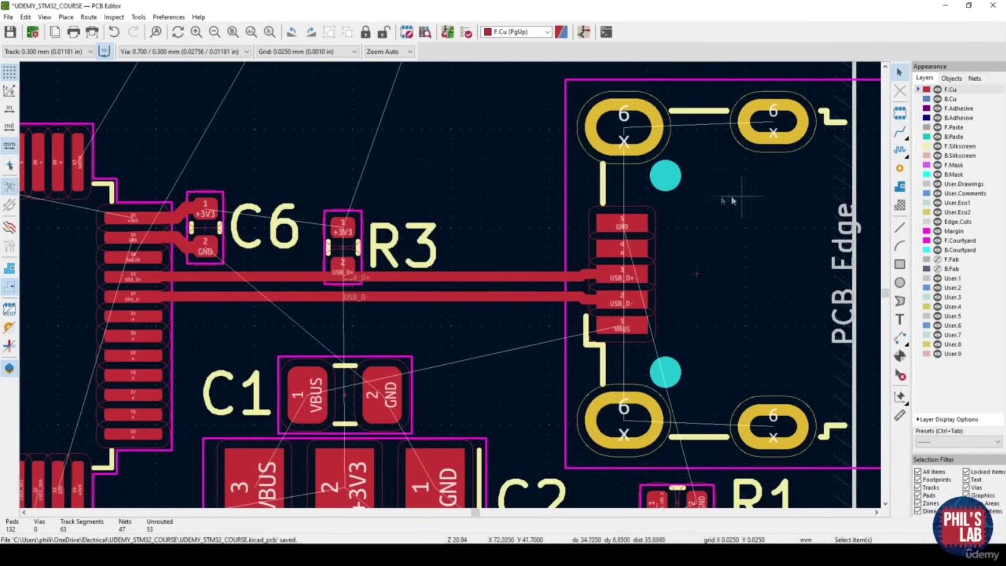
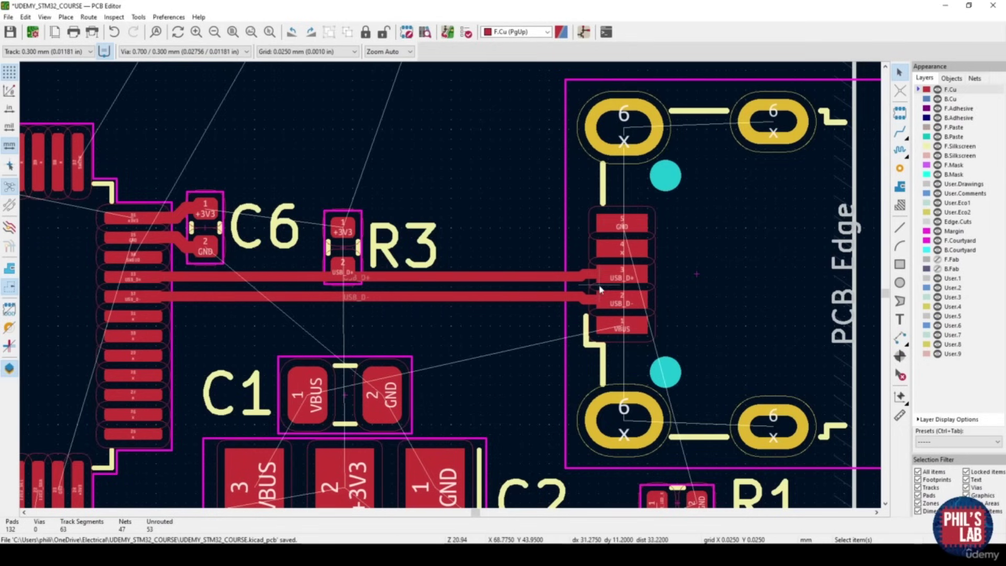
scroll(375, 278, "up", 3)
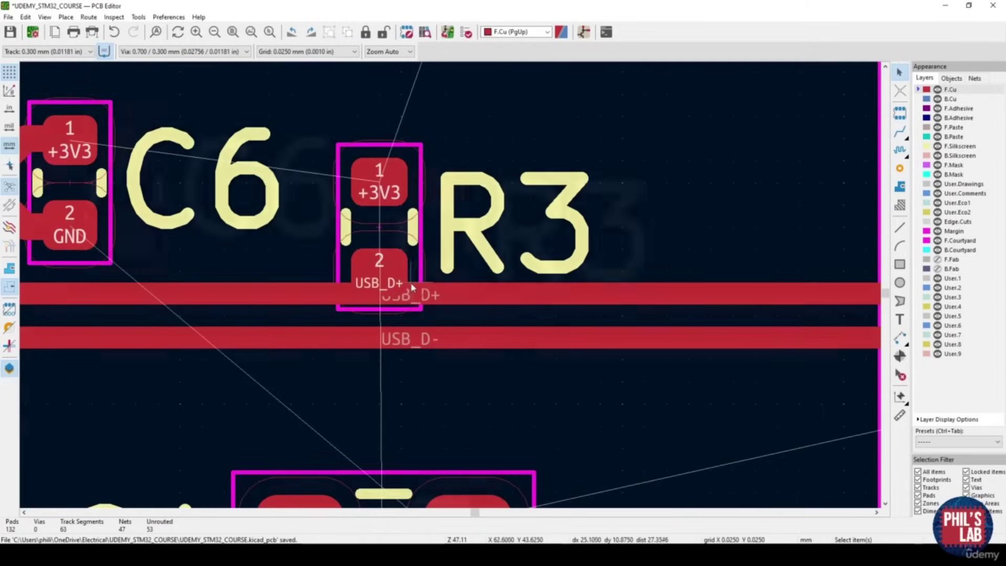
scroll(449, 285, "left", 1, "ctrl")
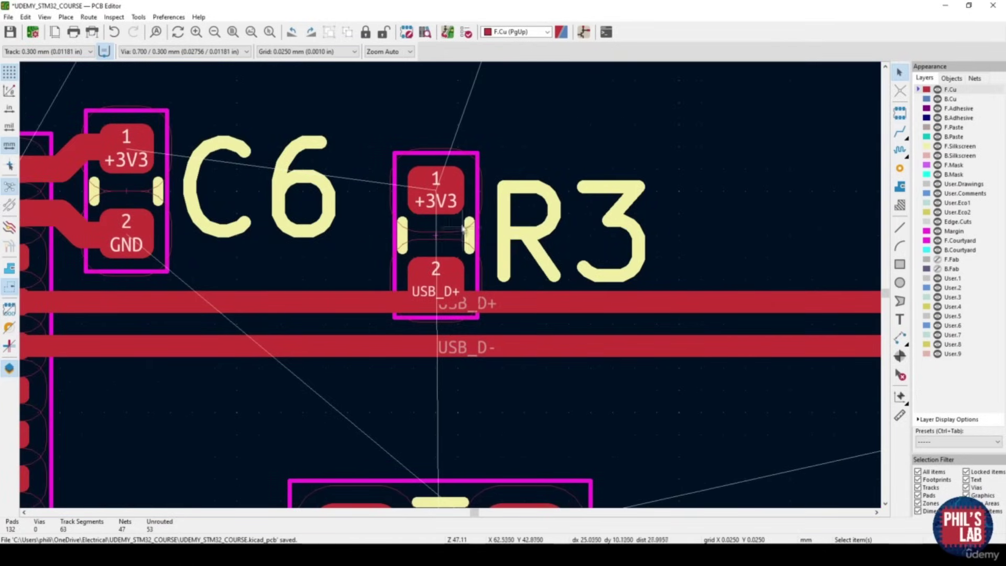
scroll(440, 298, "up", 2)
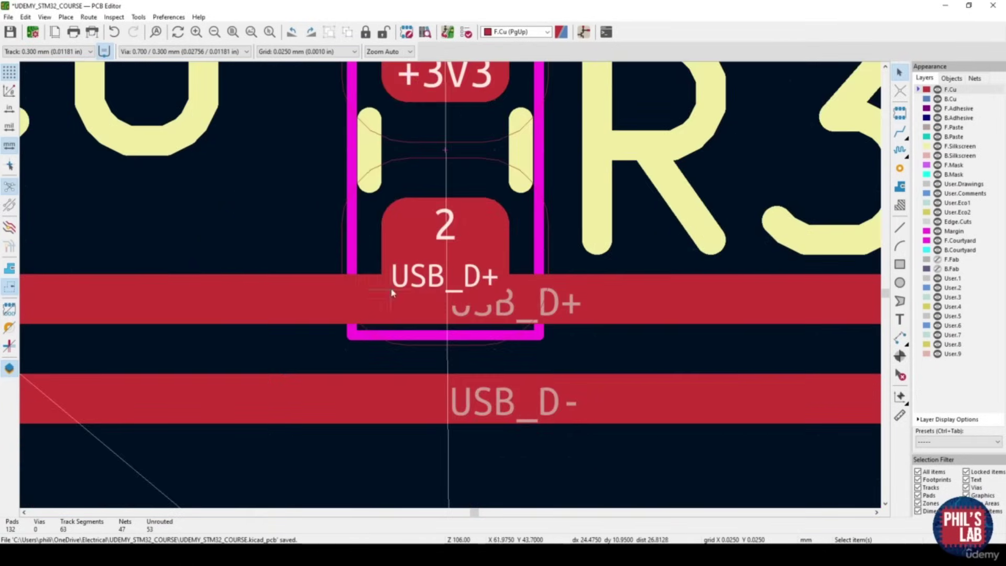
scroll(394, 290, "down", 2)
middle_click_drag(552, 297, 504, 305)
left_click_drag(428, 232, 427, 244)
scroll(443, 301, "up", 3)
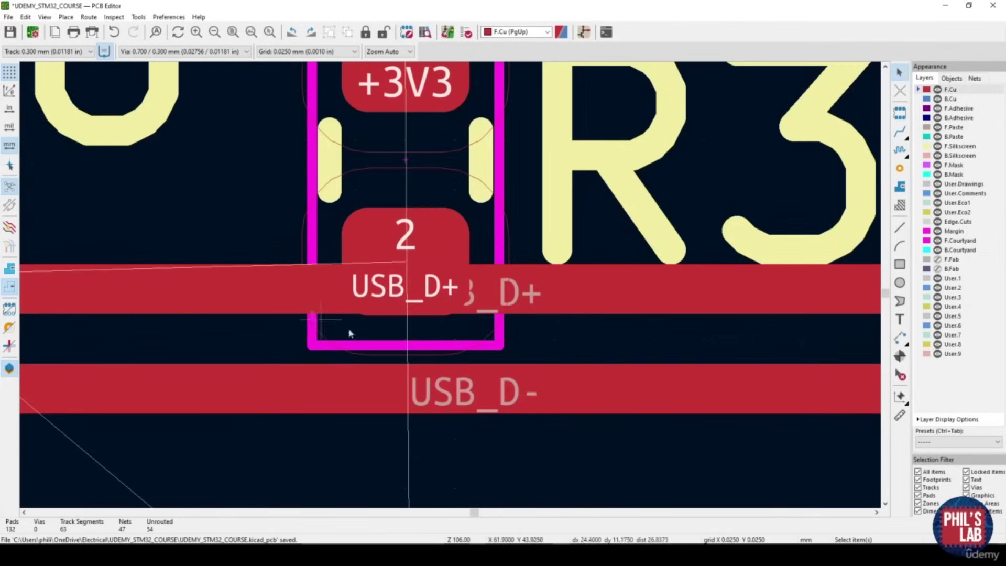
scroll(415, 273, "down", 3)
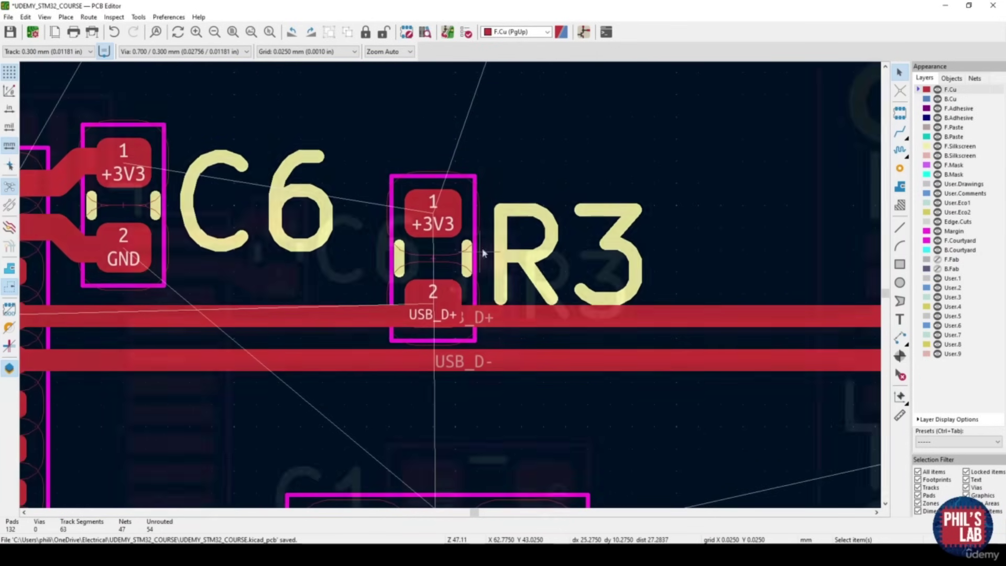
Route SWCLK with 0.300 mm track from U2's pin 37 diagonally up to pad 3 of the SWD header
scroll(482, 257, "down", 4)
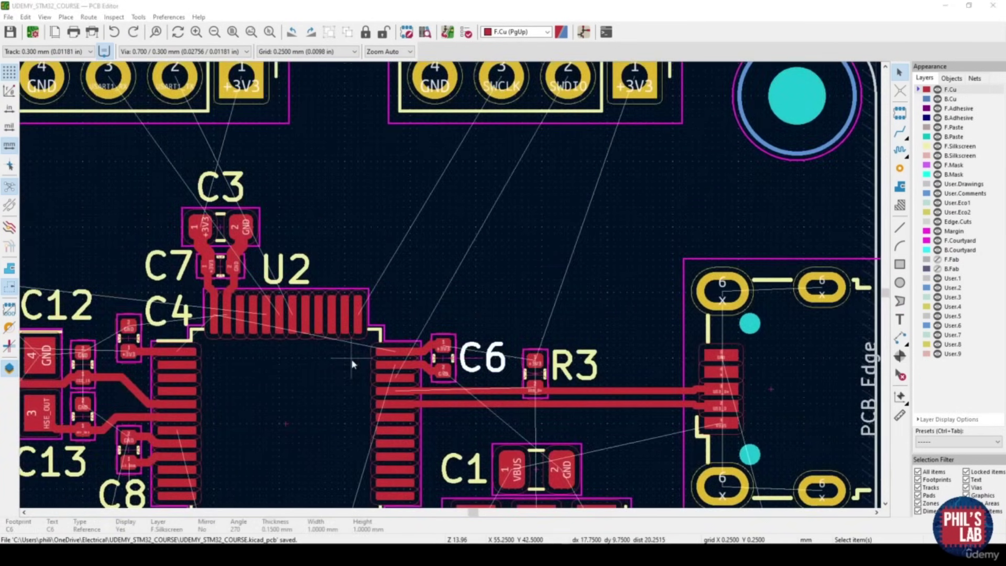
scroll(390, 365, "up", 1)
middle_click_drag(449, 284, 440, 340)
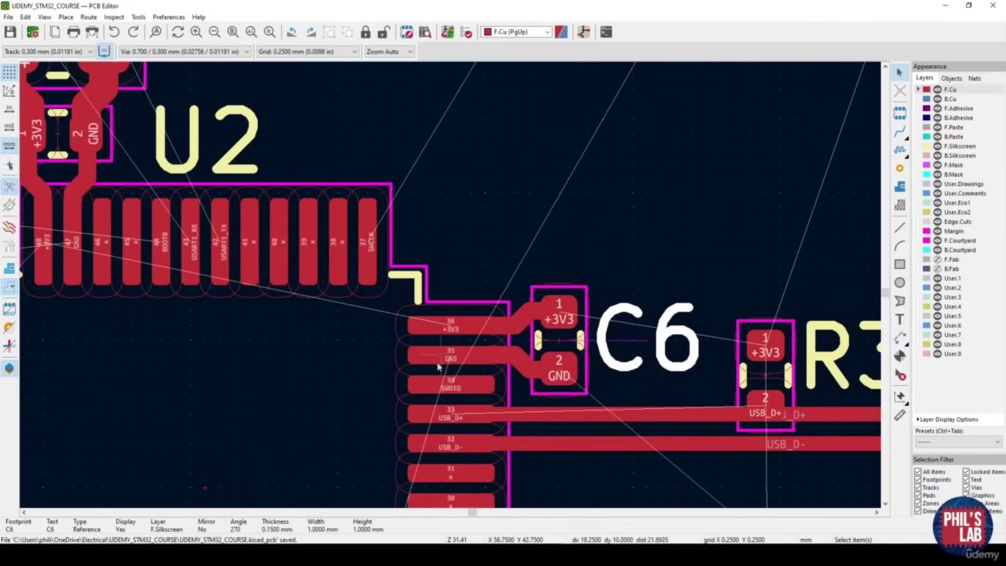
scroll(438, 384, "down", 5)
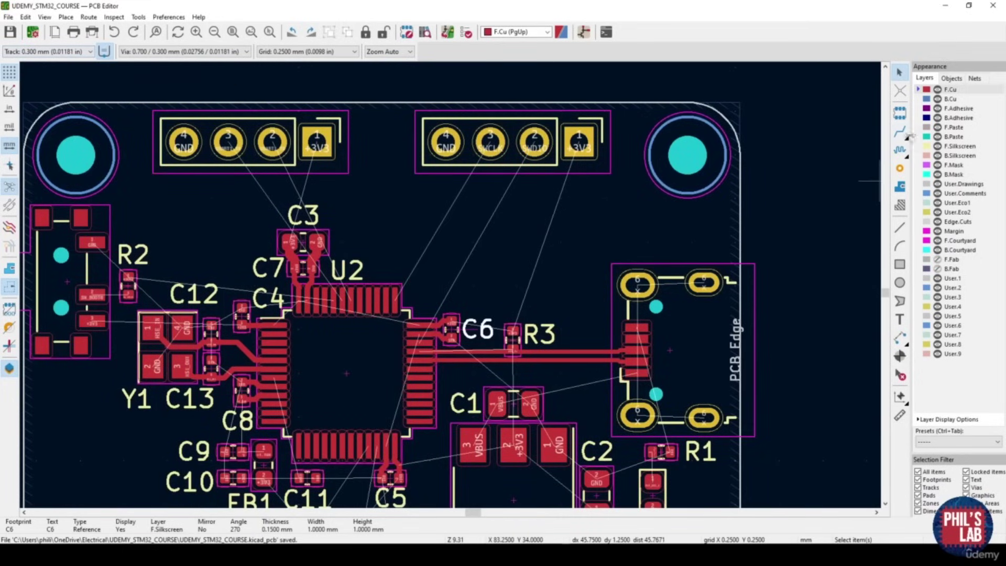
key("x")
scroll(396, 300, "up", 3)
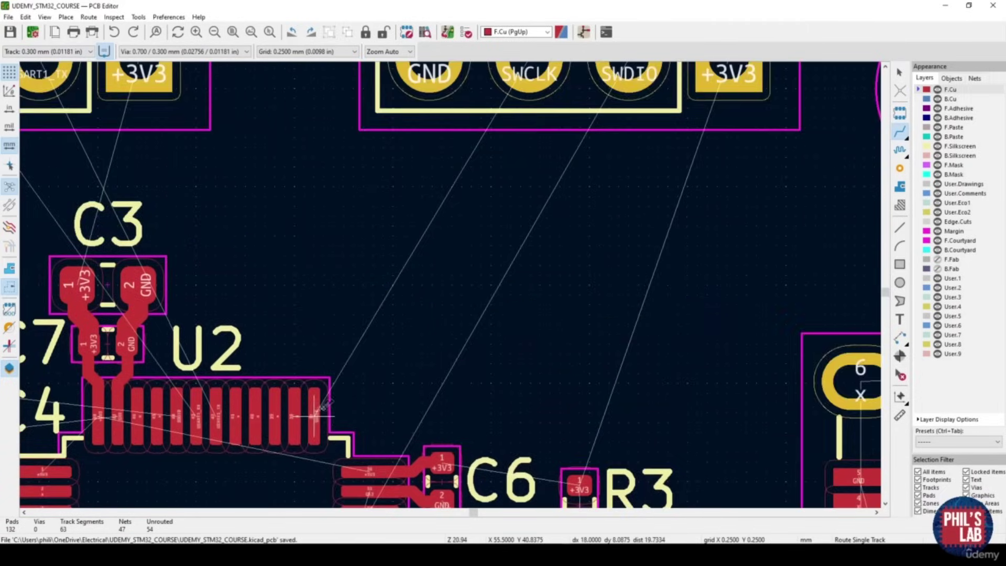
left_click(317, 414)
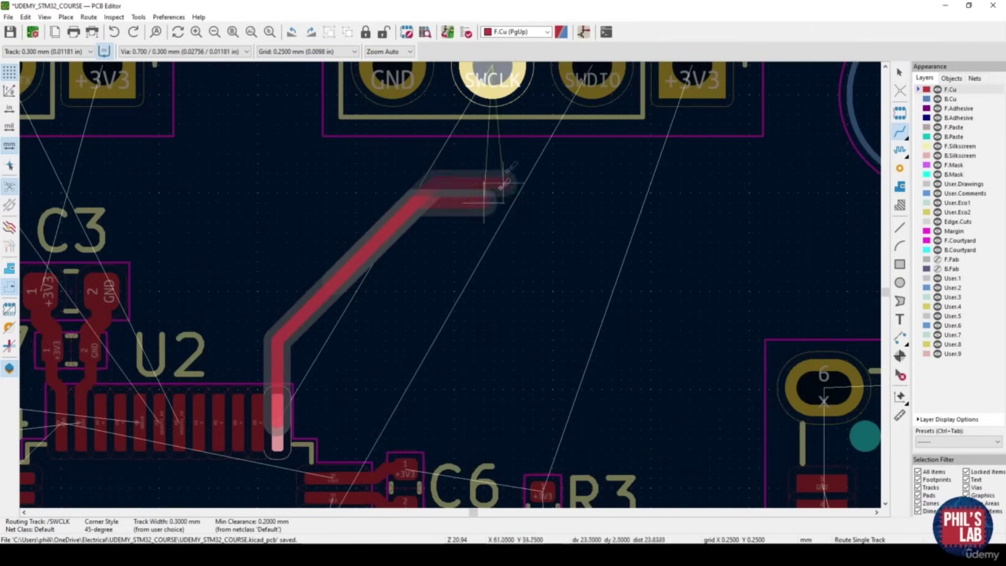
left_click(491, 76)
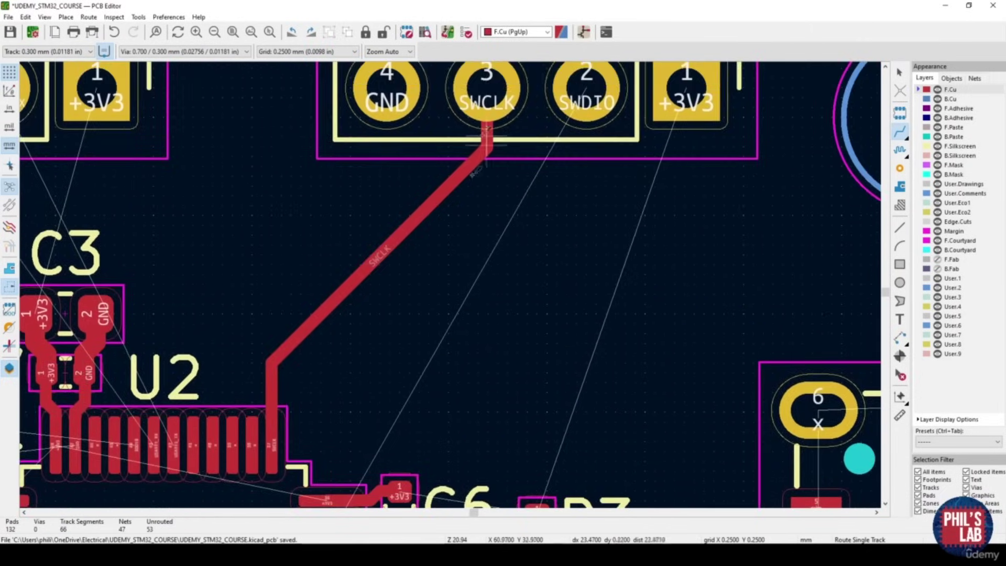
Route SWDIO with 0.300 mm track from U2's pin 34 inward around pins 35 and 36, through the chip's corner, to SWD header pad 2
middle_click_drag(409, 346, 386, 276)
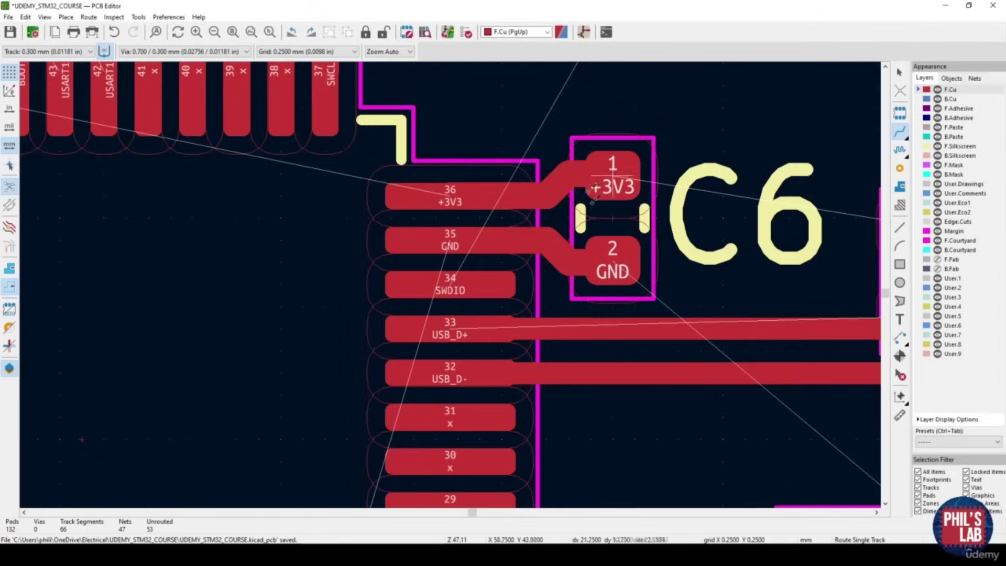
left_click(477, 283)
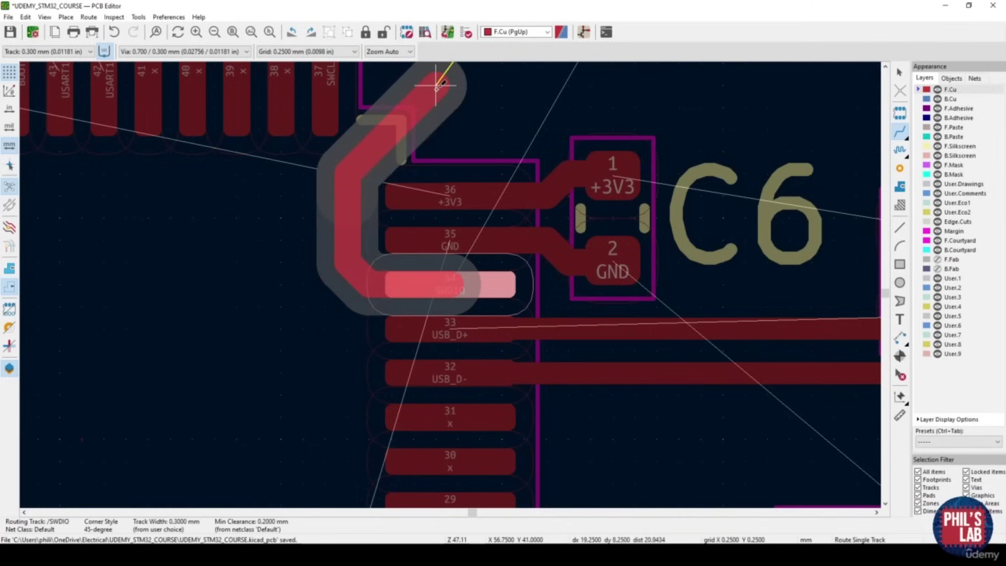
scroll(440, 84, "down", 3)
scroll(534, 283, "up", 5)
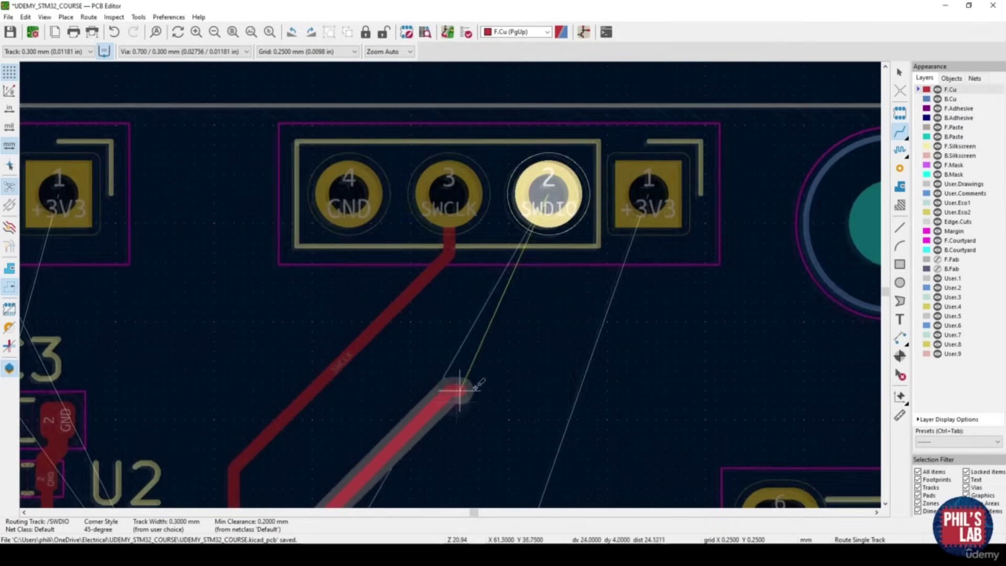
left_click(547, 204)
scroll(532, 293, "down", 3)
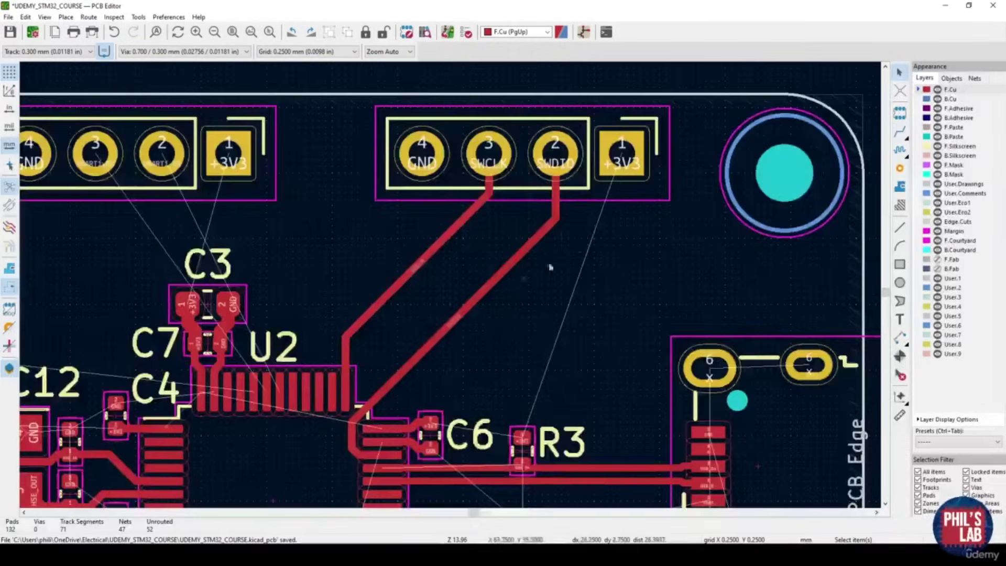
middle_click_drag(407, 390, 467, 350)
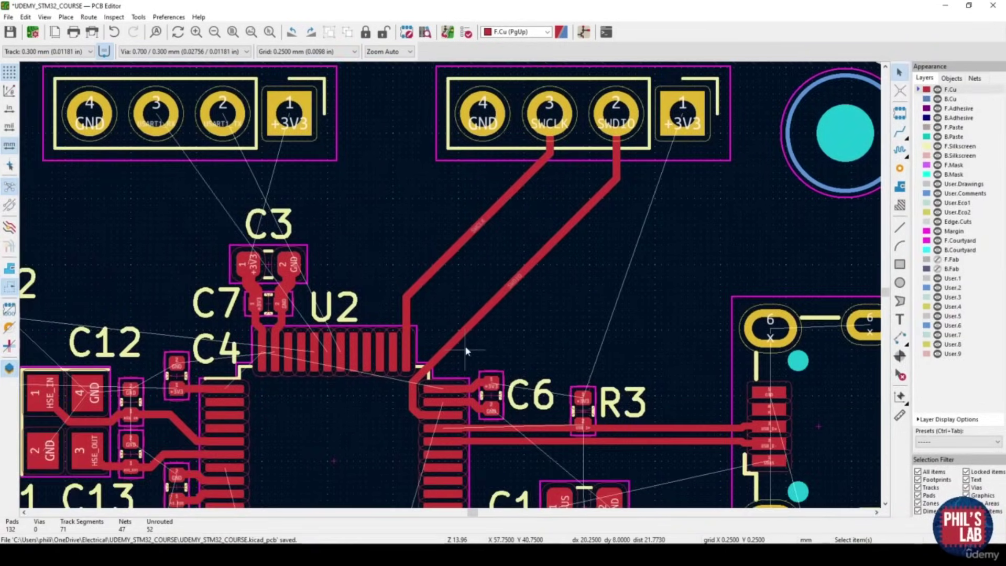
Route USART1_TX and USART1_RX with parallel 0.300 mm tracks from U2's pins 42 and 43 around C3's GND side to UART header pads 2 and 3
left_click(901, 134)
middle_click_drag(203, 195, 267, 198)
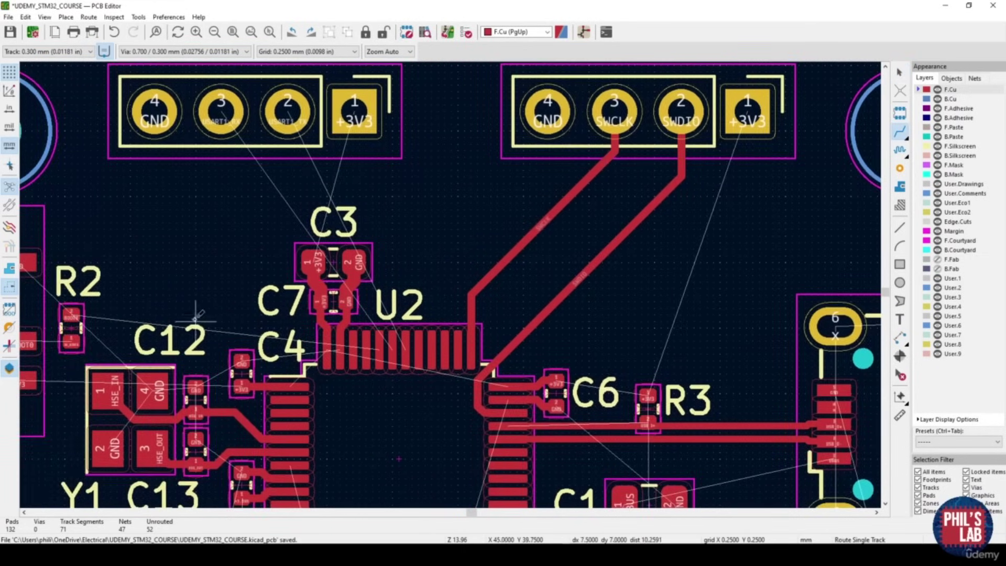
middle_click_drag(197, 315, 291, 273)
scroll(491, 276, "up", 4)
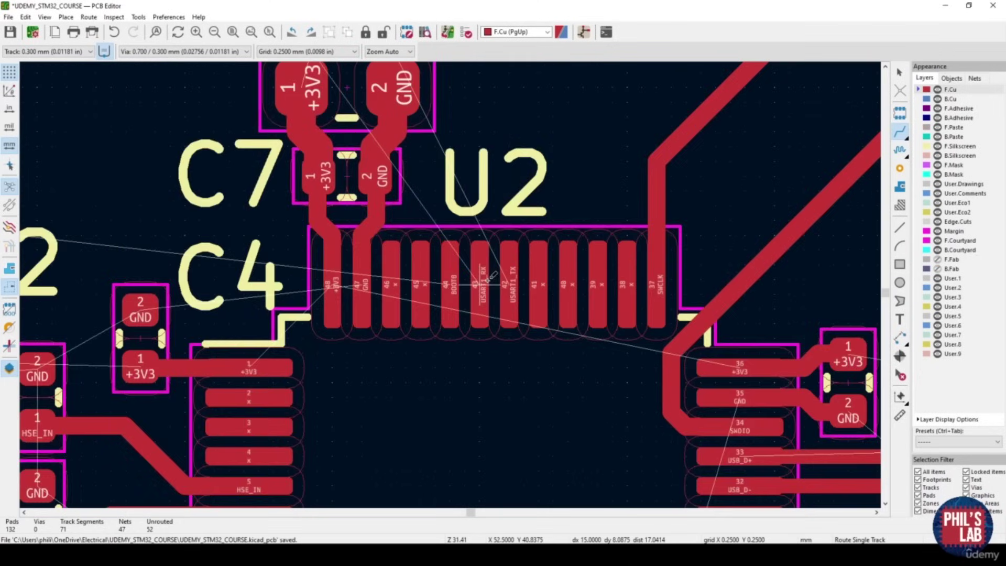
scroll(491, 278, "left", 5, "ctrl")
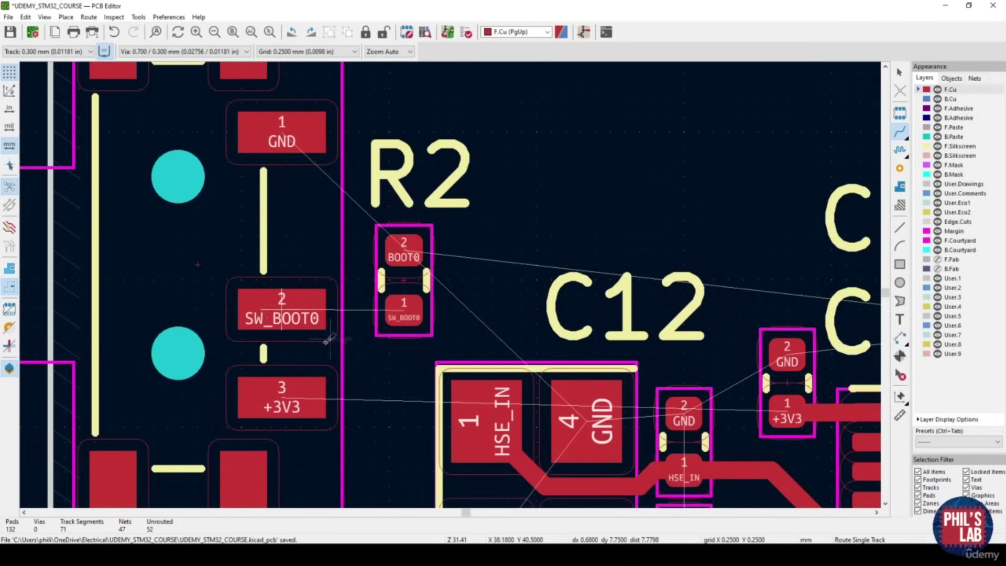
scroll(426, 315, "down", 3)
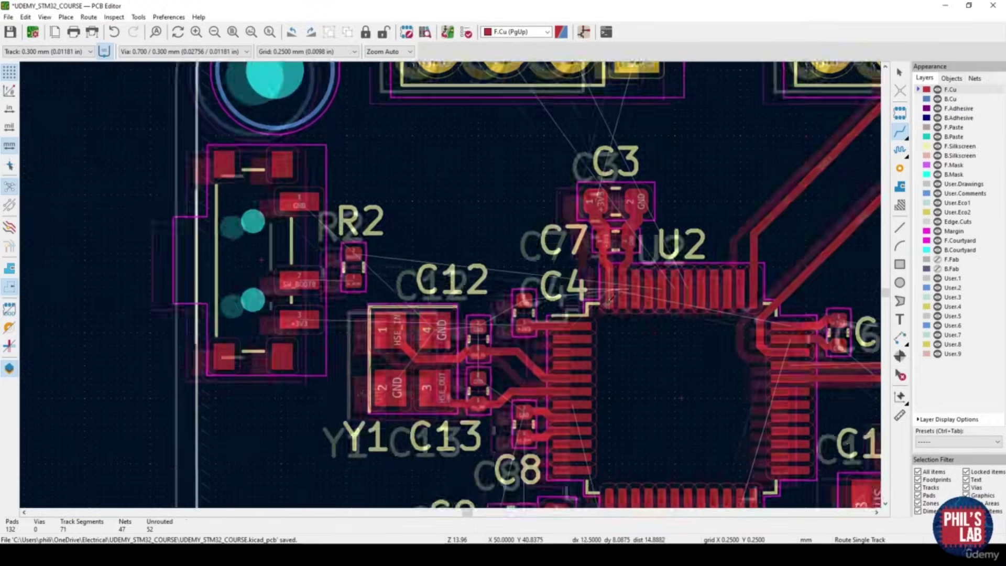
scroll(452, 283, "up", 2)
scroll(452, 283, "up", 2)
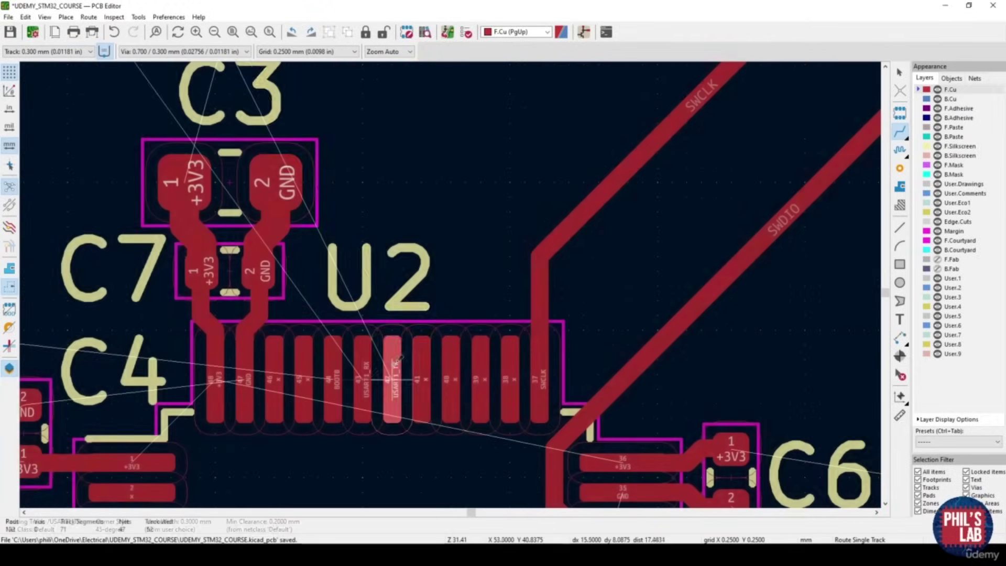
left_click(469, 283)
middle_click_drag(450, 174, 429, 375)
middle_click_drag(402, 226, 488, 215)
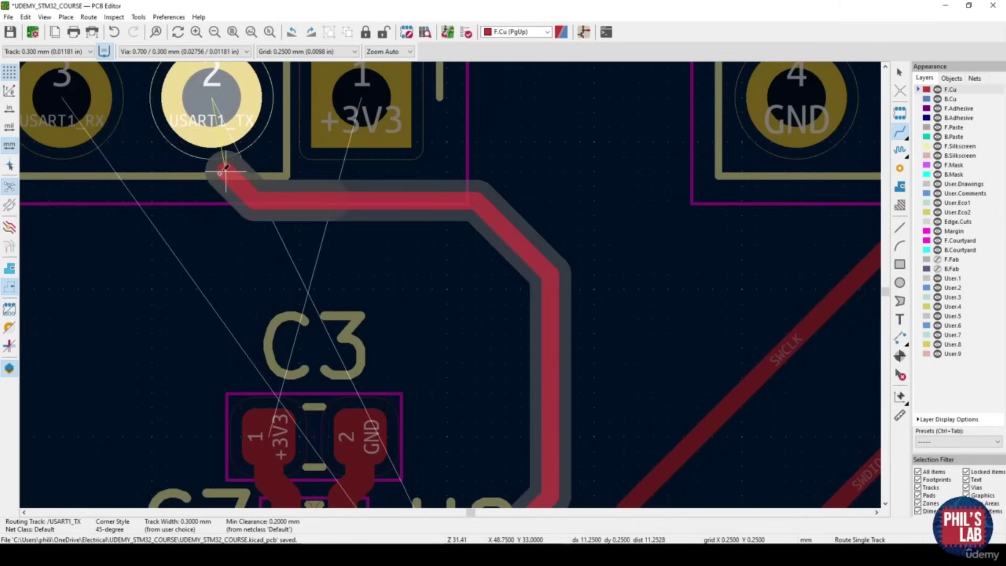
left_click(211, 102)
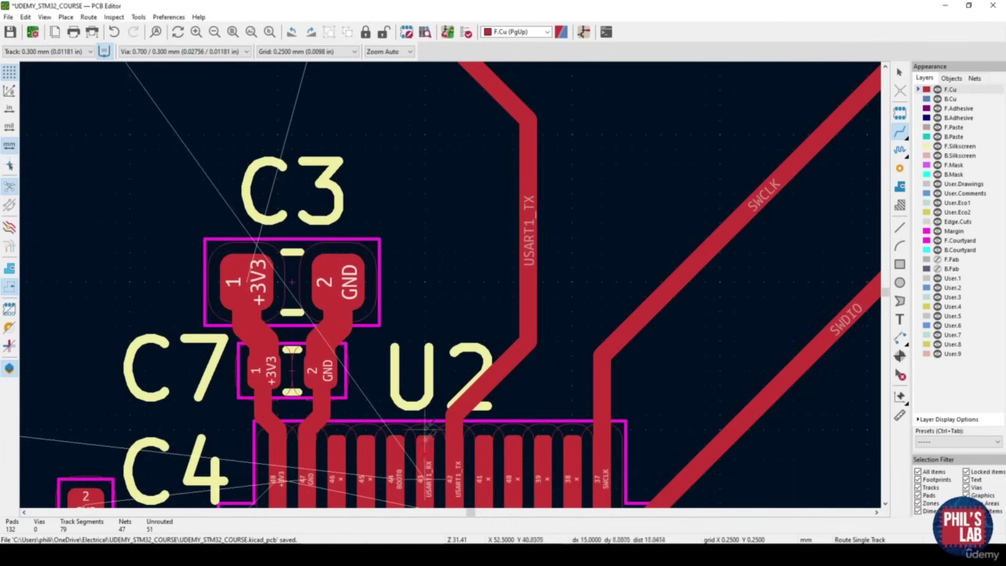
left_click(425, 464)
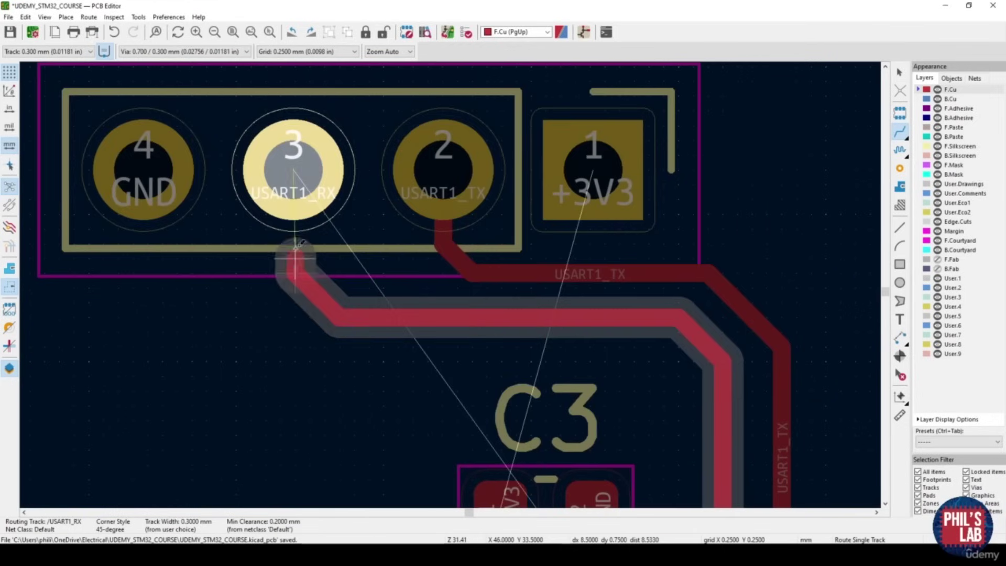
left_click(292, 269)
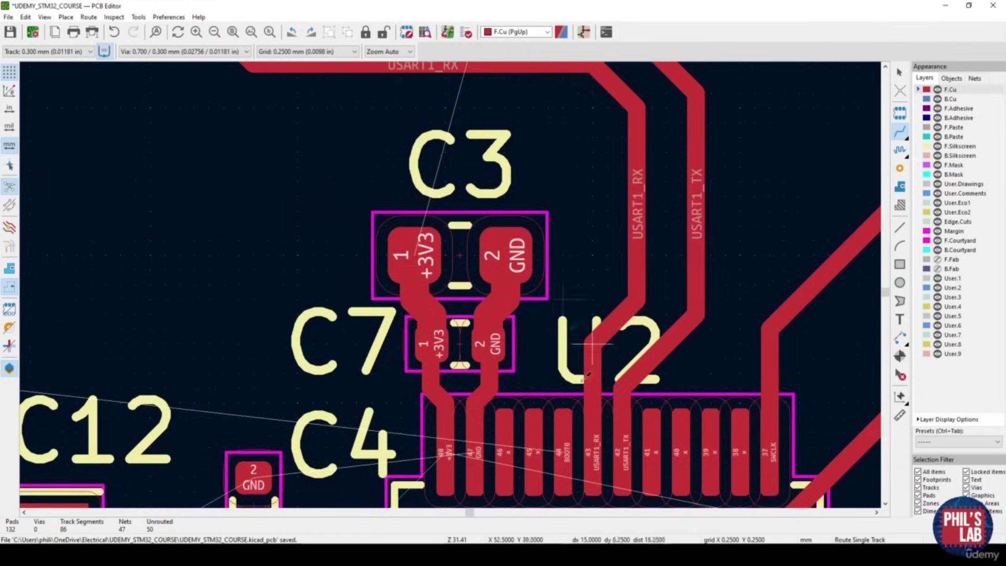
Route BOOT0 with 0.300 mm track from U2's pin 44 up past C3 and across to pad 2 of R2
middle_click_drag(562, 438, 507, 397)
left_click(512, 409)
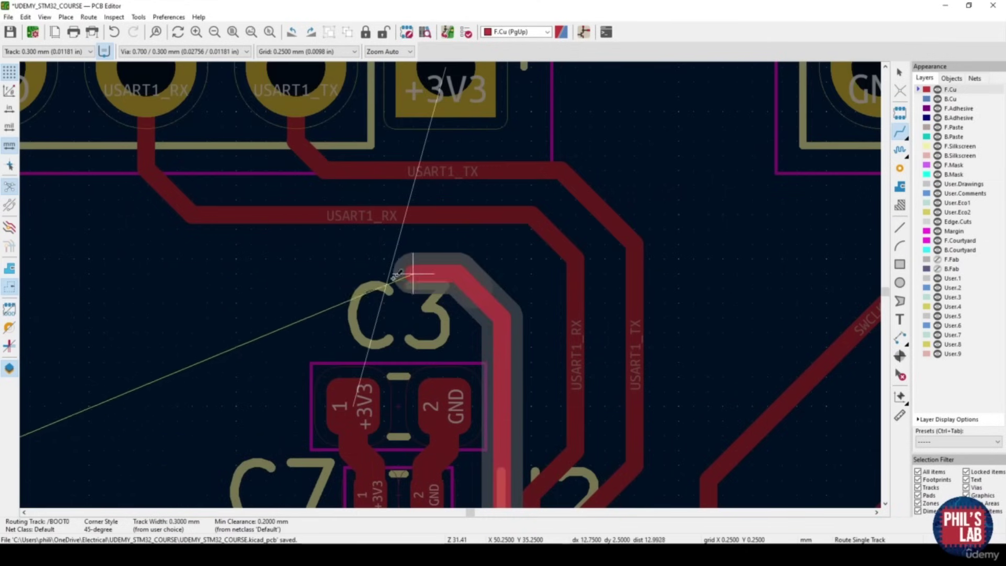
scroll(601, 291, "down", 2)
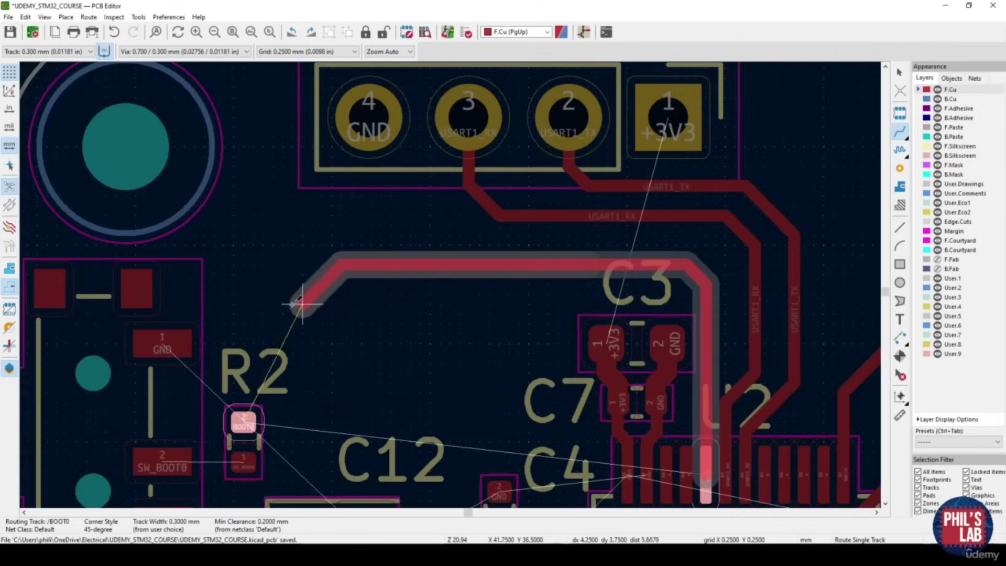
left_click(245, 420)
scroll(245, 419, "up", 4)
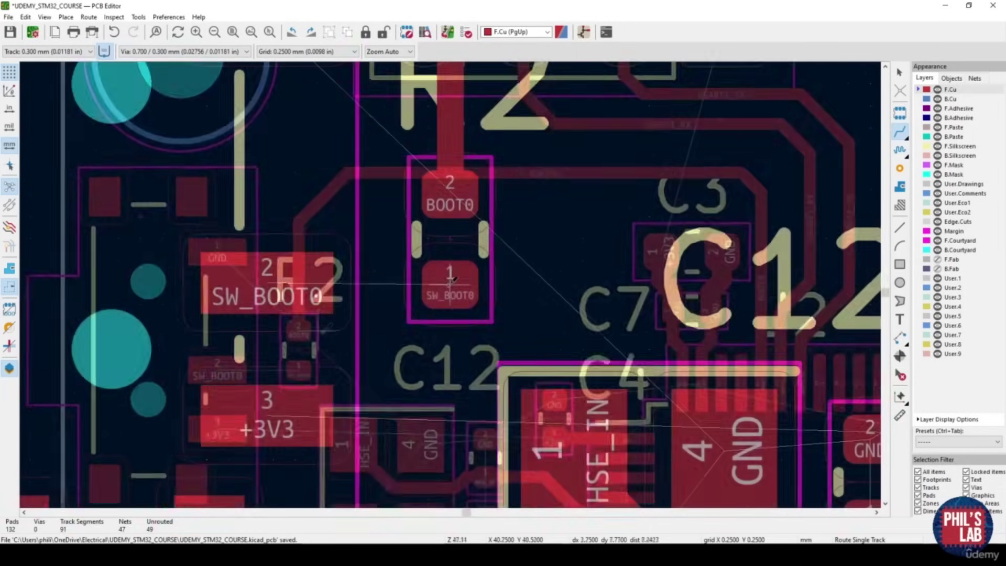
Route SW_BOOT0 with 0.300 mm track from R2's pad 1 straight to pad 2 of the boot switch
left_click(438, 285)
left_click(323, 279)
scroll(432, 306, "down", 6)
scroll(420, 308, "up", 4)
key("Escape")
Delete the horizontal, diagonal and vertical USART1_RX track segments between the UART header and U2
scroll(433, 318, "up", 4)
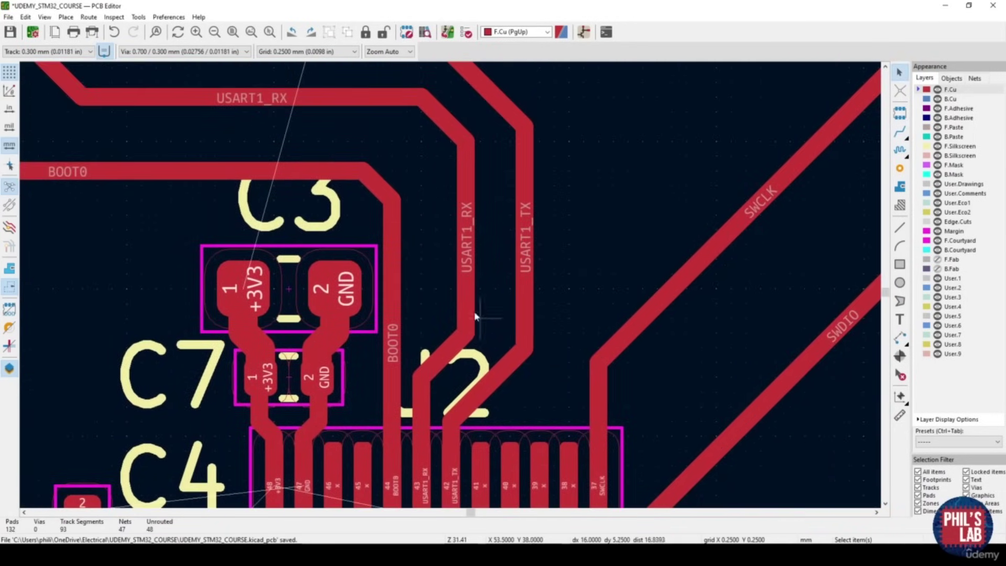
scroll(476, 316, "down", 3)
scroll(357, 230, "up", 2)
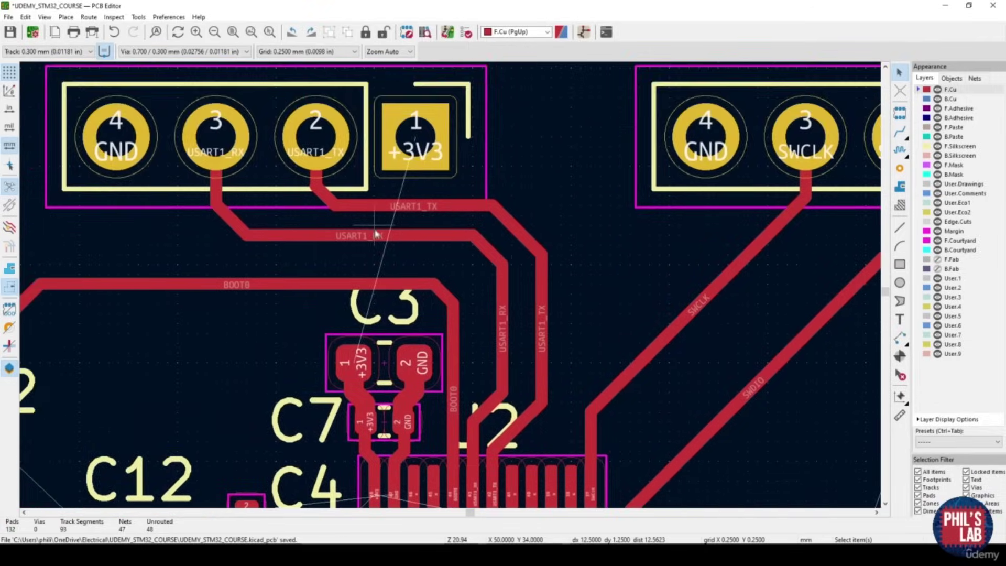
scroll(375, 234, "up", 4)
left_click(435, 305)
key("Delete")
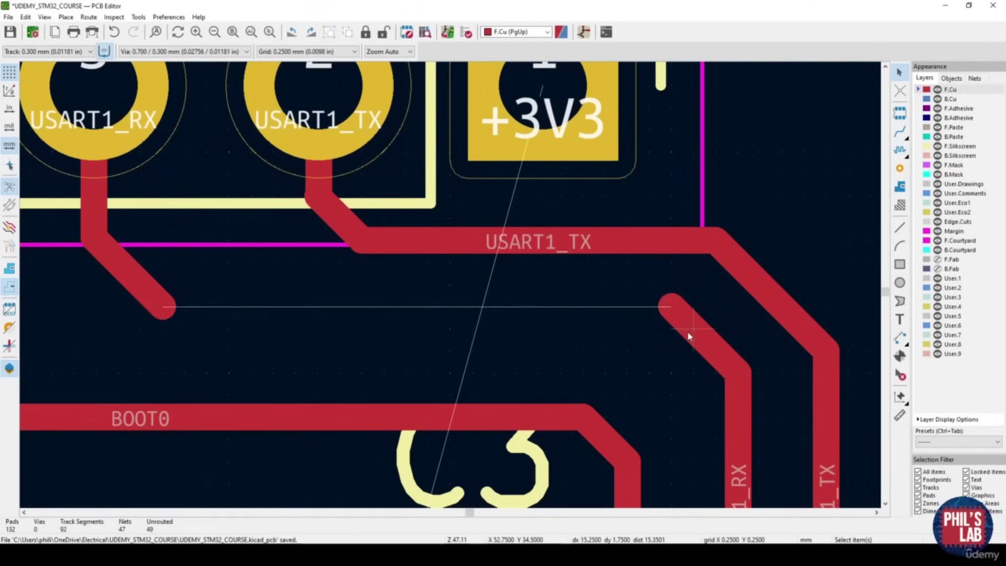
left_click(690, 334)
key("Delete")
middle_click_drag(736, 434, 727, 348)
left_click(727, 348)
key("Delete")
Reroute USART1_RX at 0.300 mm with wider spacing from USART1_TX, joining the remaining track ends, and save the board
left_click(901, 132)
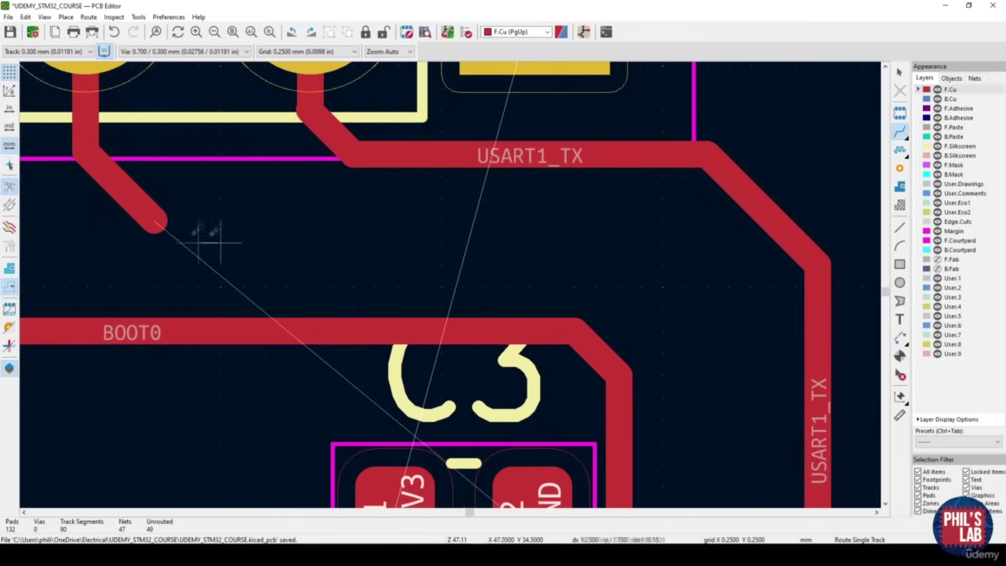
left_click(155, 222)
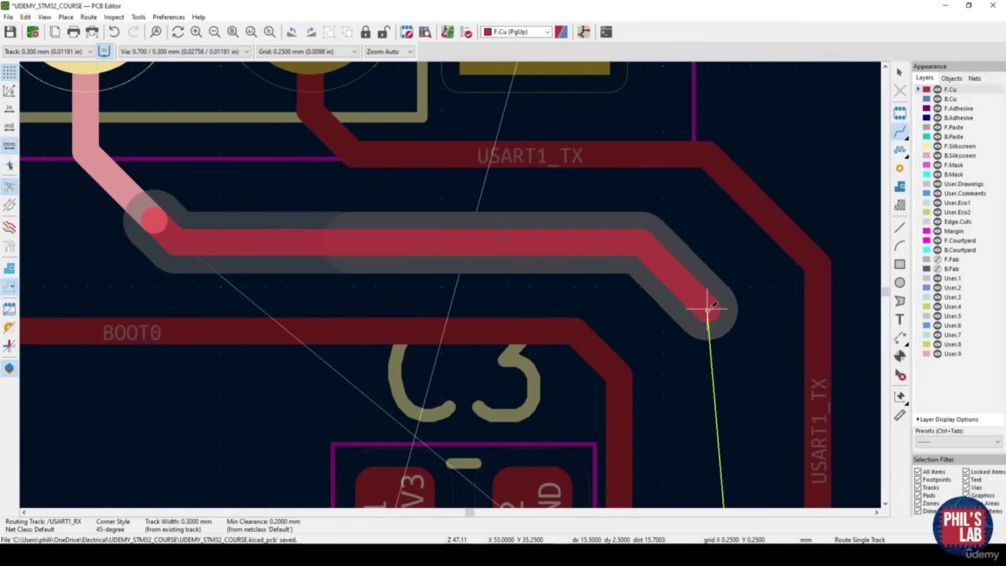
scroll(715, 385, "down", 3, "shift")
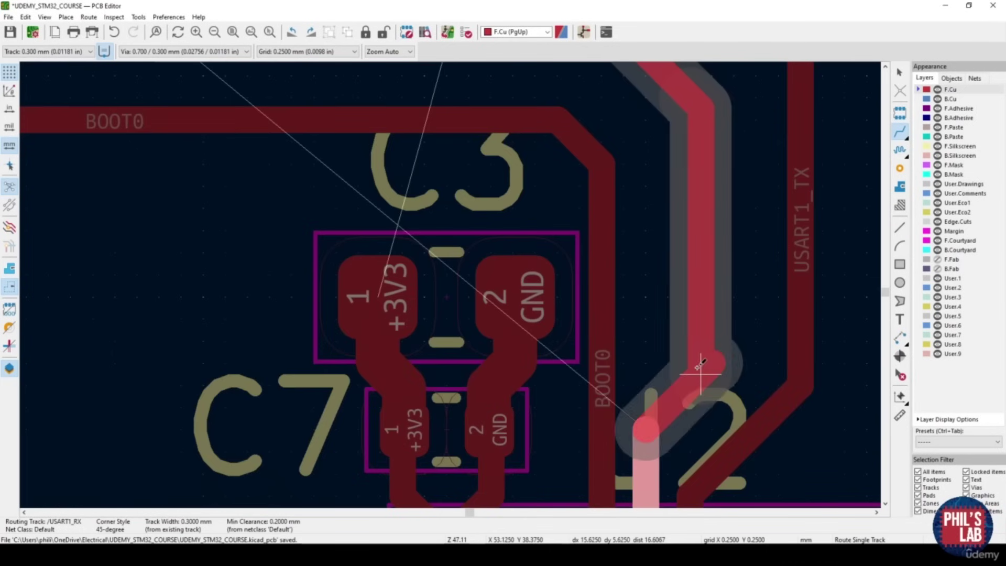
left_click(713, 362)
key("Escape")
scroll(721, 363, "down", 5)
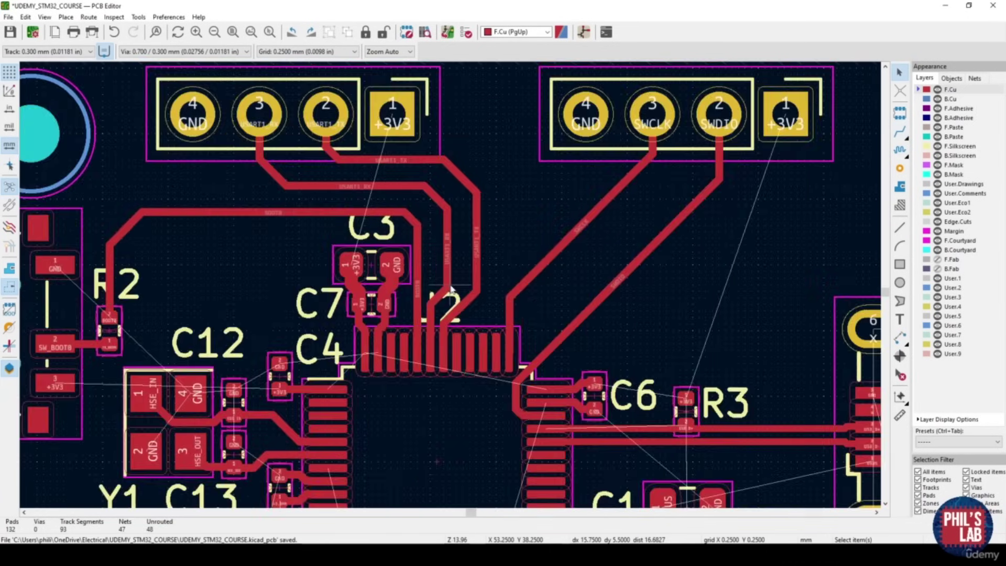
key("ctrl+s")
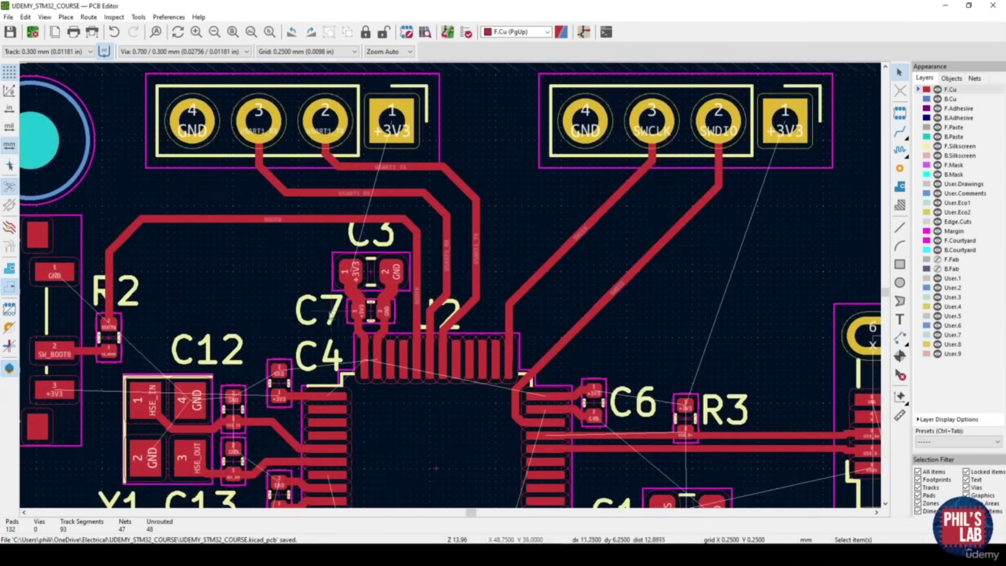
Try to route I2C2_SDA with 0.300 mm track from U2's pin 22 diagonally around C5's GND pad toward R5
scroll(485, 342, "down", 5, "shift")
middle_click_drag(485, 342, 476, 320)
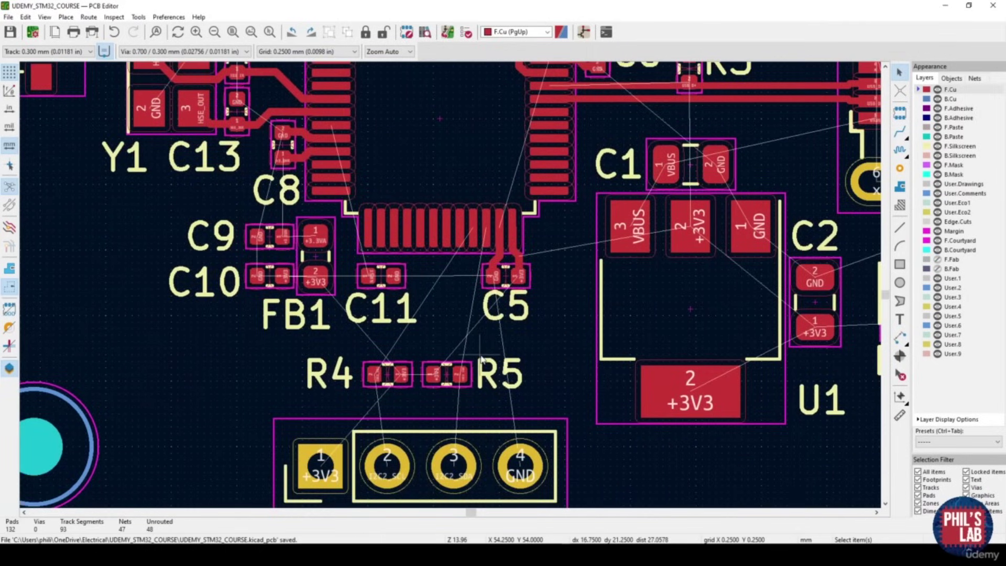
scroll(409, 381, "up", 2)
scroll(607, 157, "up", 2)
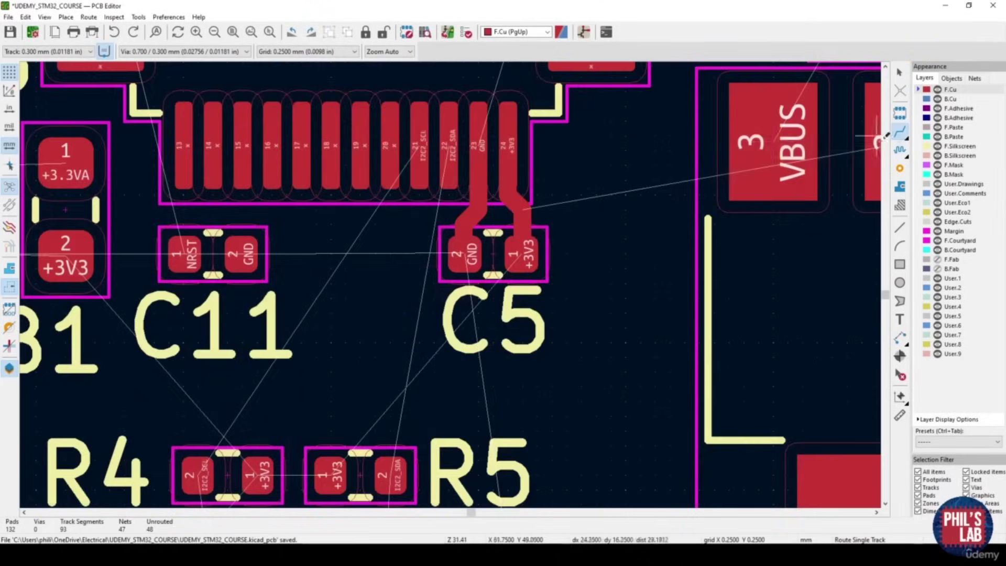
key("x")
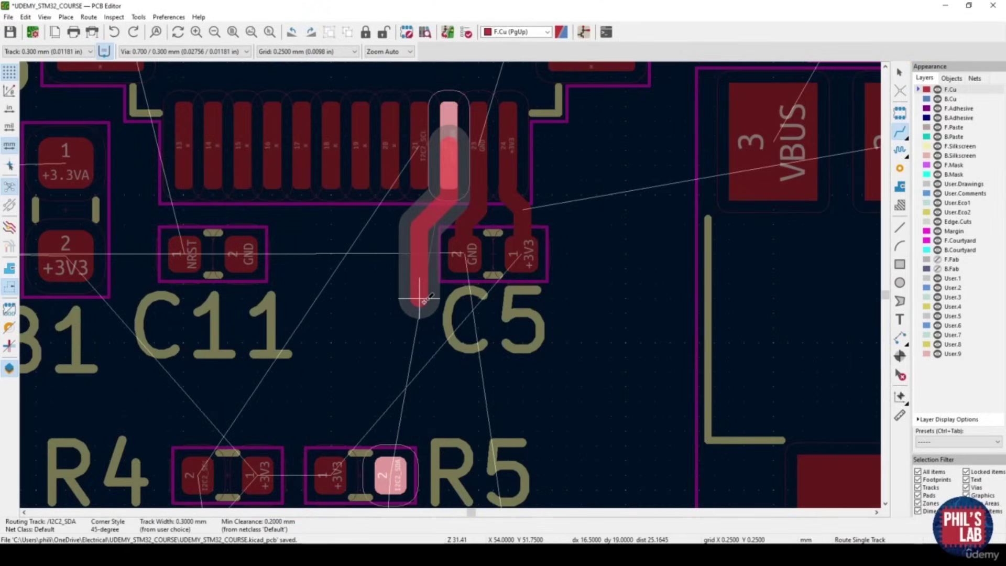
double_click(419, 299)
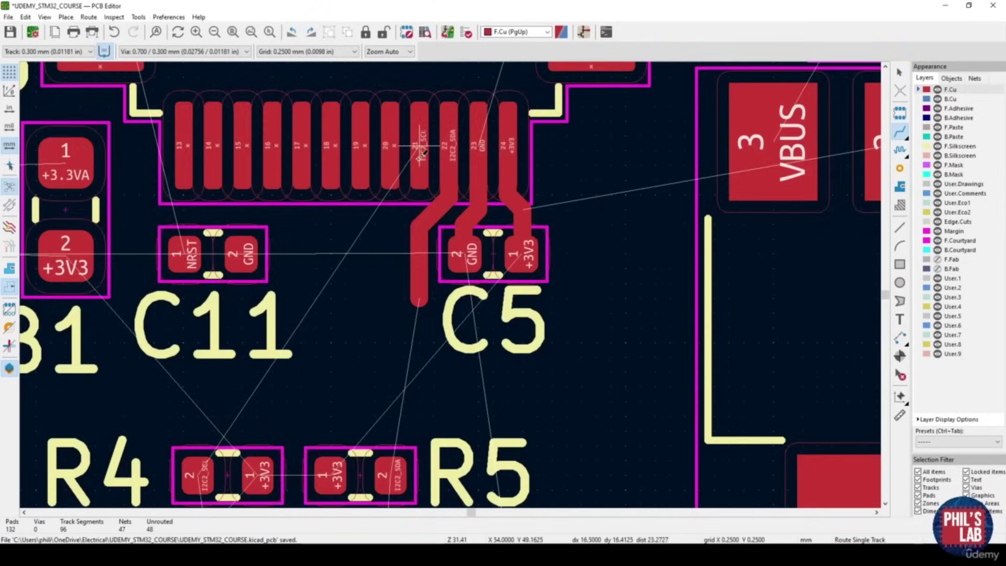
left_click(420, 157)
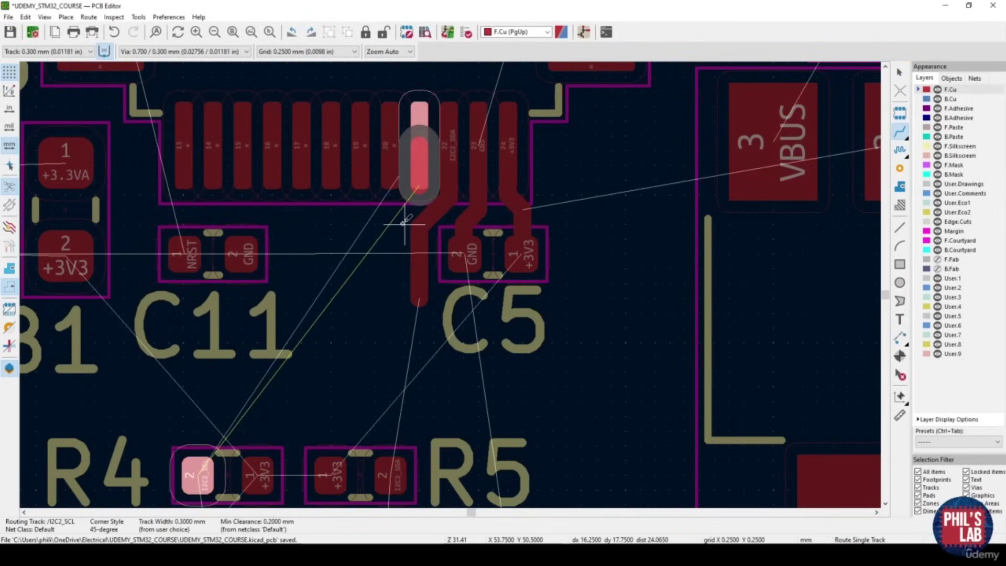
key("Escape")
key("Escape")
Nudge C5 right on a 0.1000 mm grid and route I2C2_SDA at 0.300 mm from U2's pin 22 past C5 to R5's pad 2
scroll(451, 289, "up", 3)
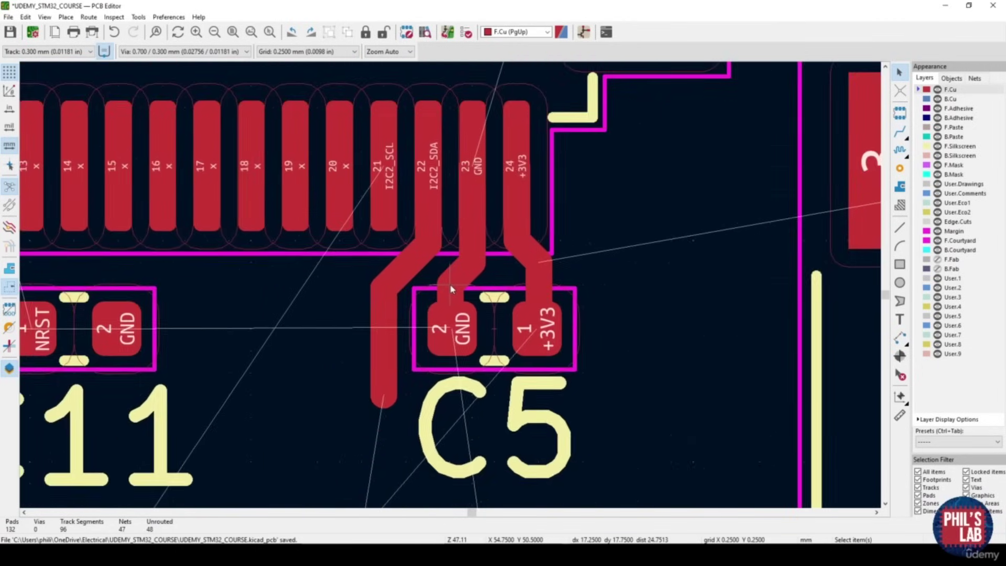
middle_click_drag(452, 289, 442, 305)
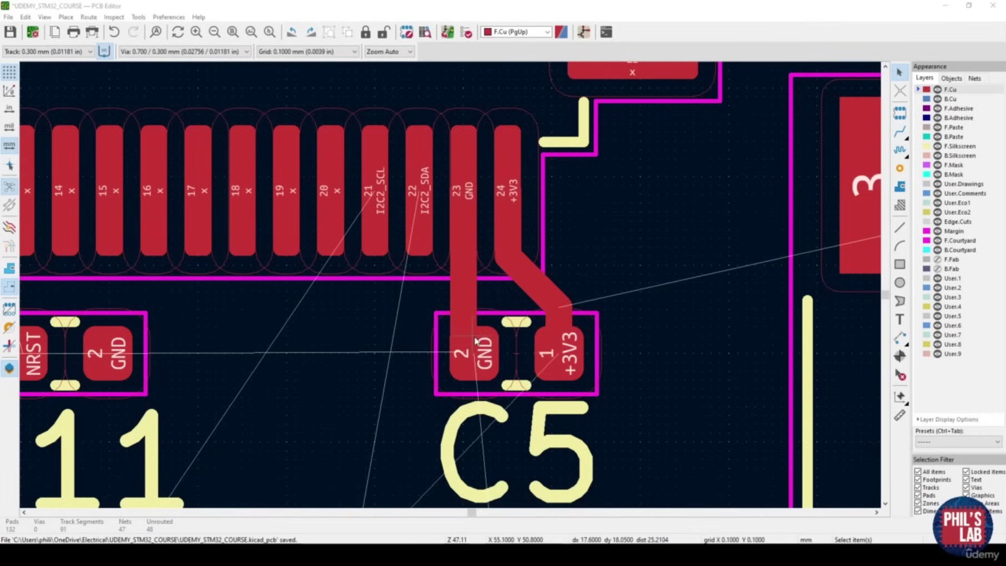
left_click(900, 133)
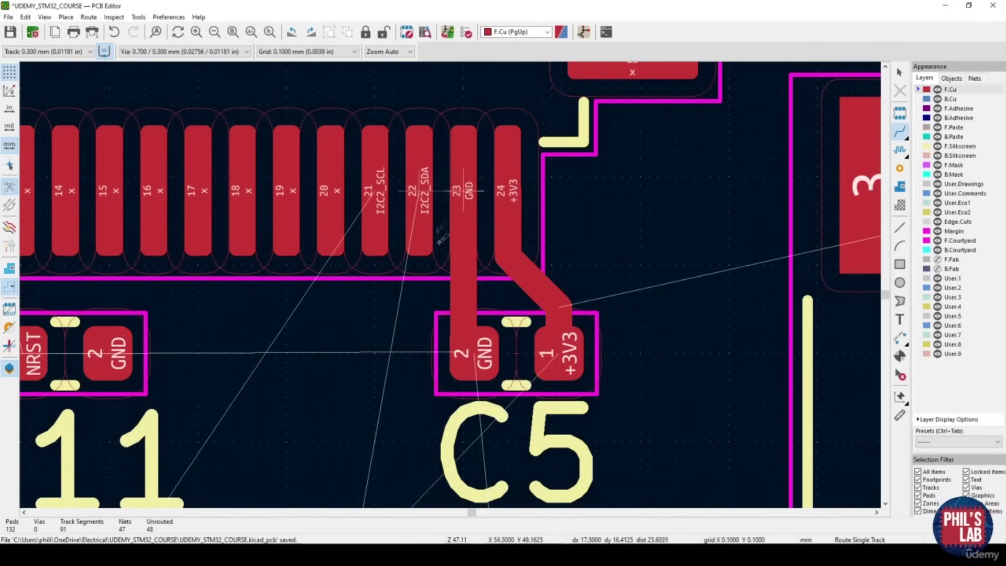
left_click(425, 195)
scroll(423, 341, "down", 3)
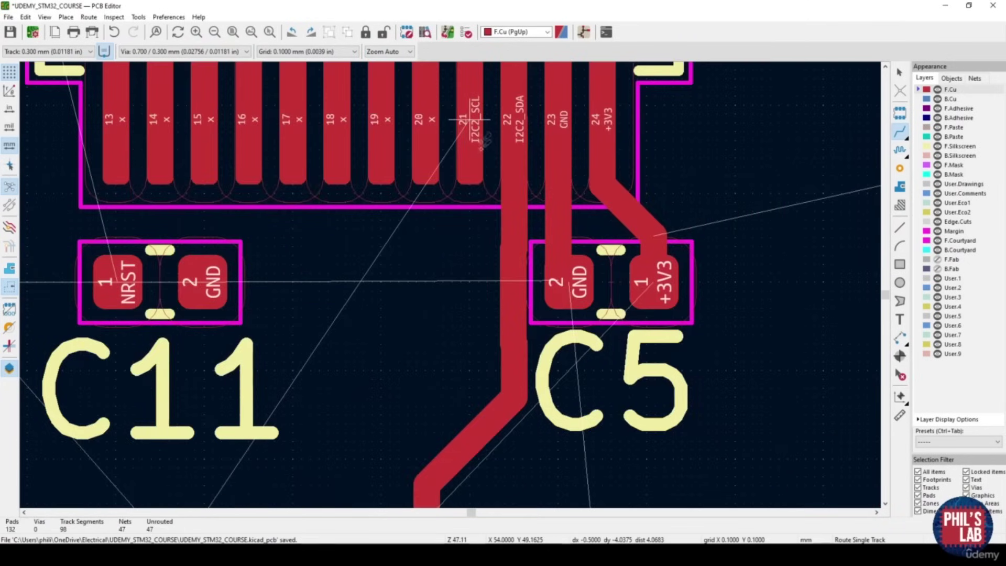
Route I2C2_SCL at 0.300 mm from U2's pin 21 to R4's pad 2, and extend both I2C2 lines to header pads 2 and 3
scroll(411, 272, "down", 2)
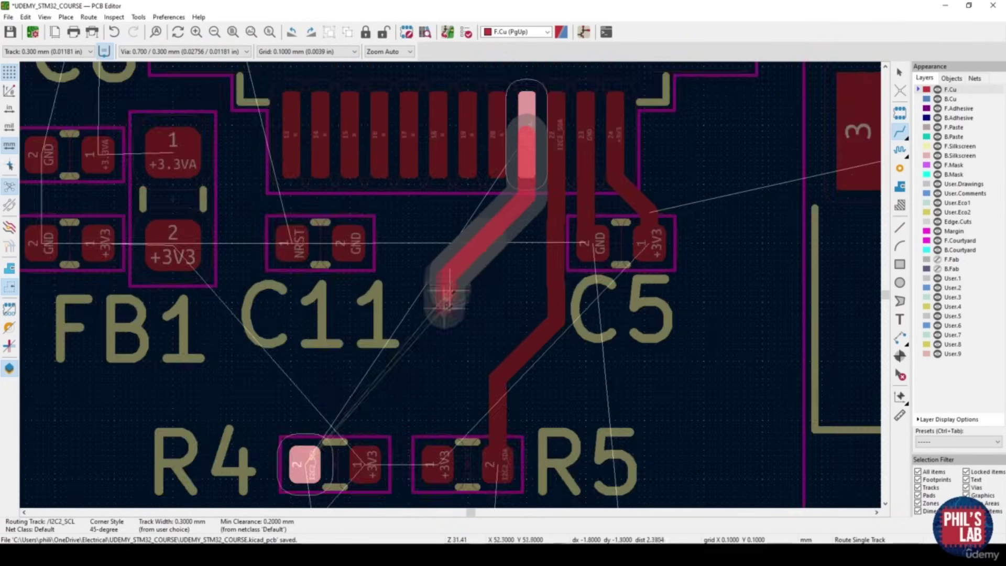
left_click(336, 400)
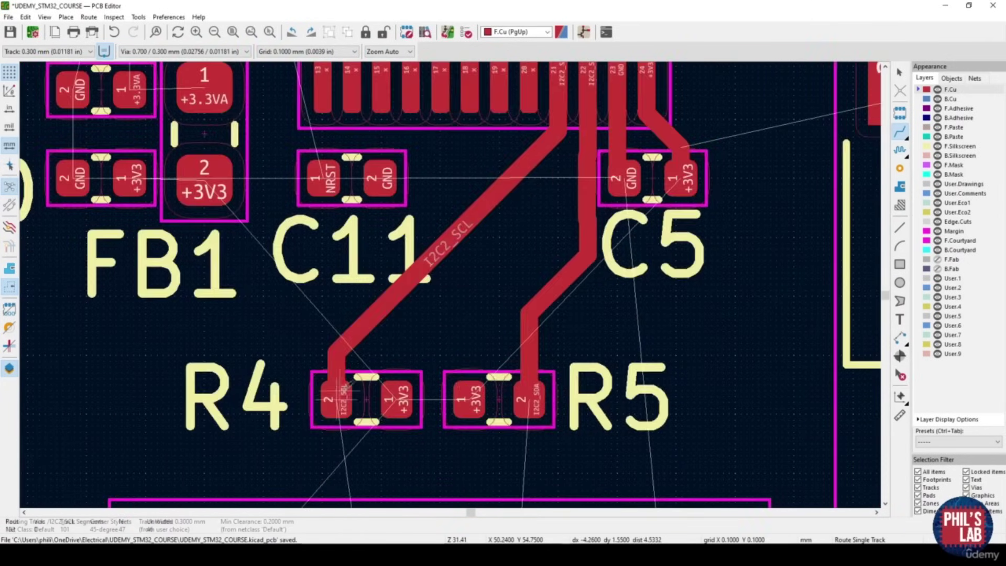
middle_click_drag(464, 362, 495, 192)
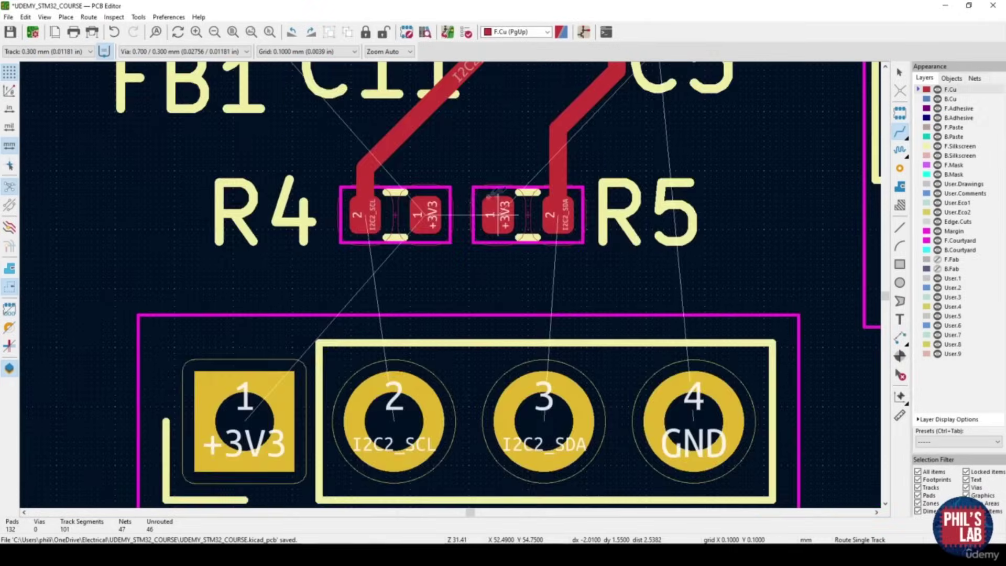
left_click(375, 215)
left_click(395, 400)
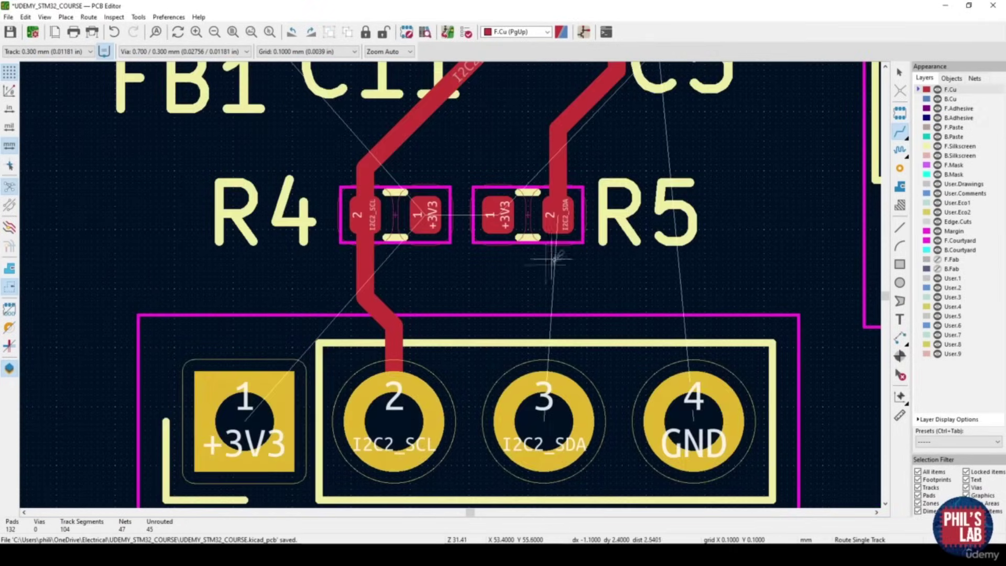
left_click(560, 215)
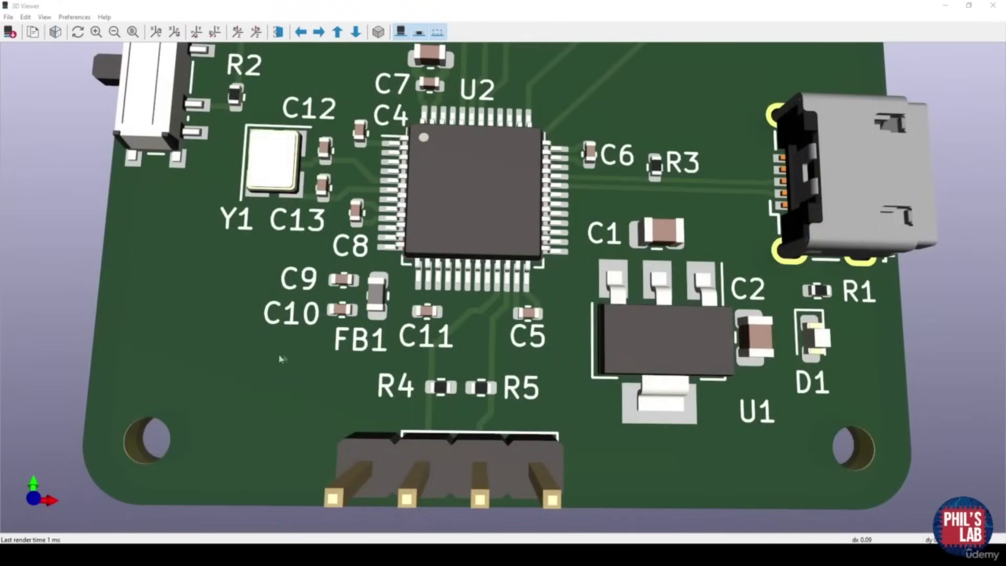
Examine the I2C header routing in the 3D viewer and the whole board in the PCB editor
left_click_drag(279, 359, 270, 382)
middle_click_drag(471, 402, 463, 349)
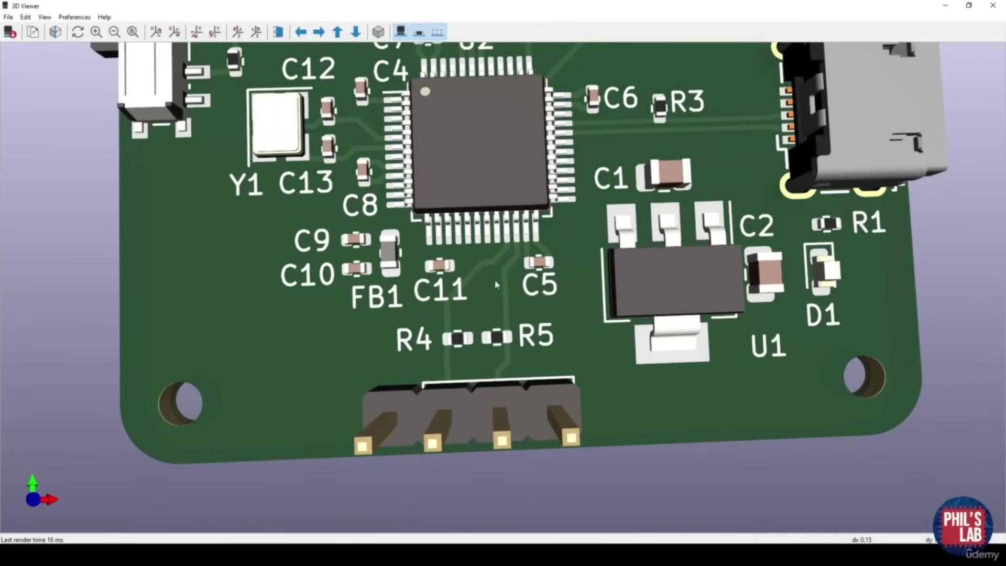
middle_click_drag(495, 279, 499, 317)
scroll(501, 321, "down", 2)
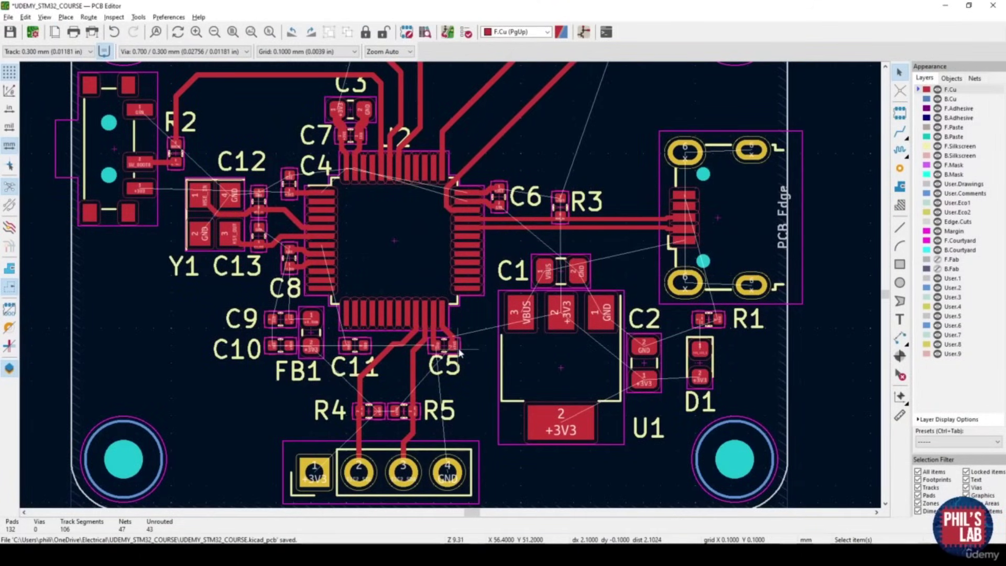
scroll(461, 352, "down", 3)
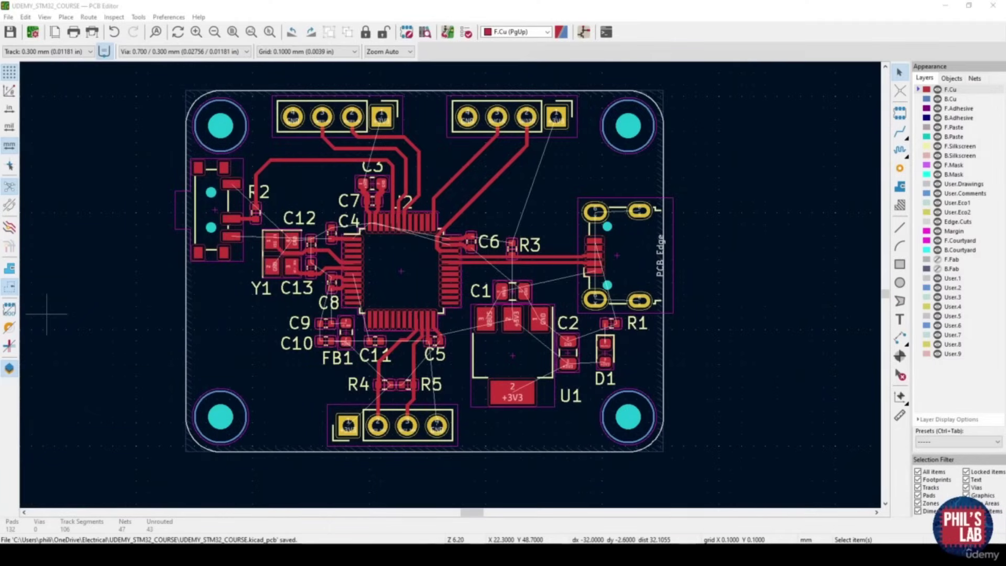
Make B.Cu the active layer, show its filled copper zone, and return to displaying only zone outlines
left_click(918, 99)
left_click(9, 270)
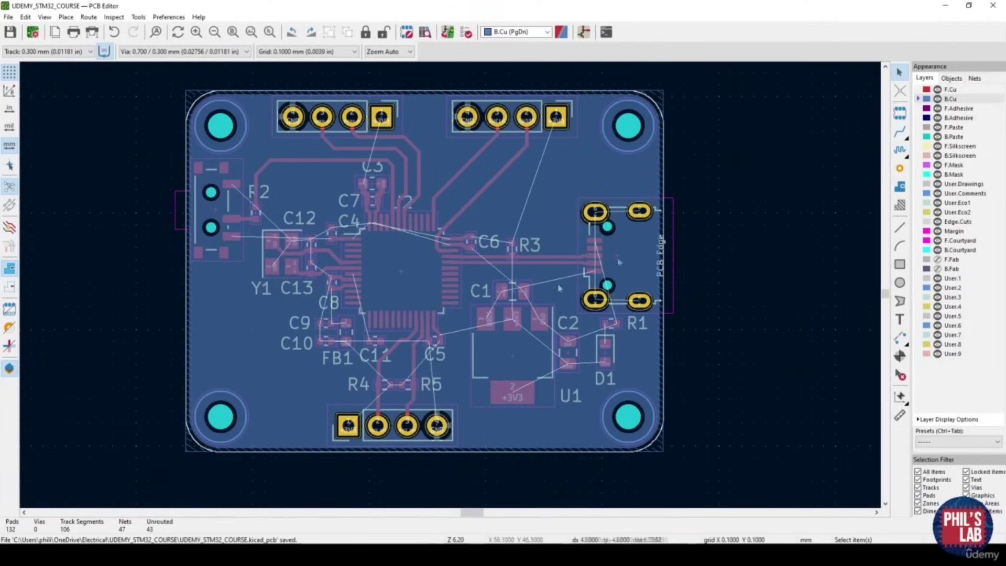
left_click(8, 287)
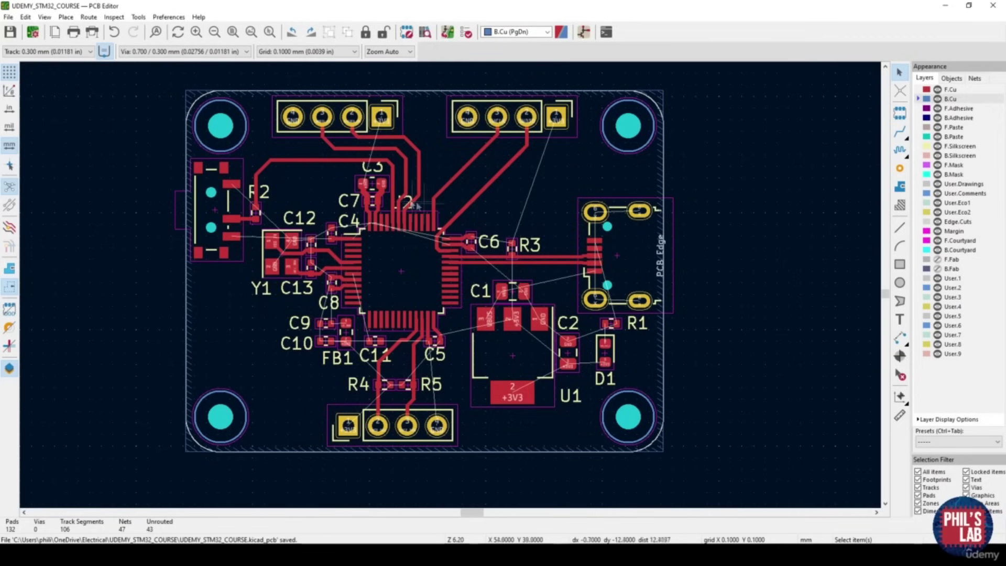
Route GND on F.Cu at 0.500 mm from C4's pad 2 and end it in a 0.700/0.300 mm via just above the capacitor
scroll(242, 207, "up", 5)
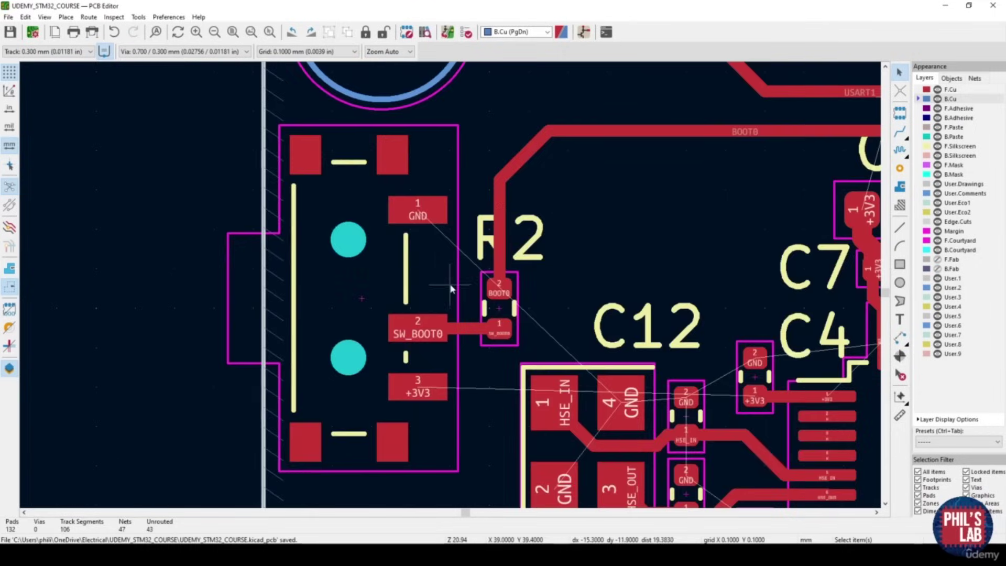
middle_click_drag(781, 376, 636, 343)
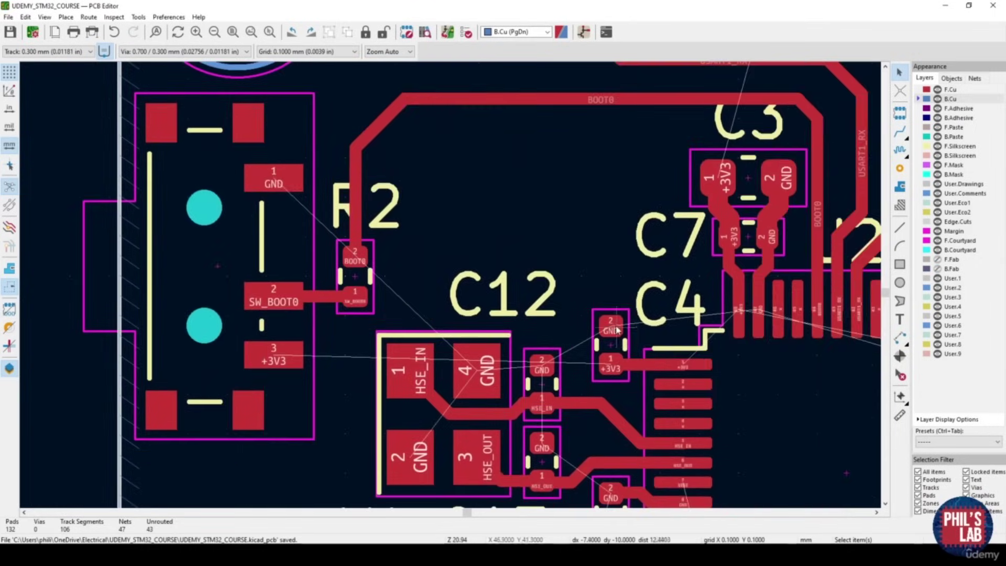
scroll(617, 327, "up", 5)
middle_click_drag(450, 285, 430, 299)
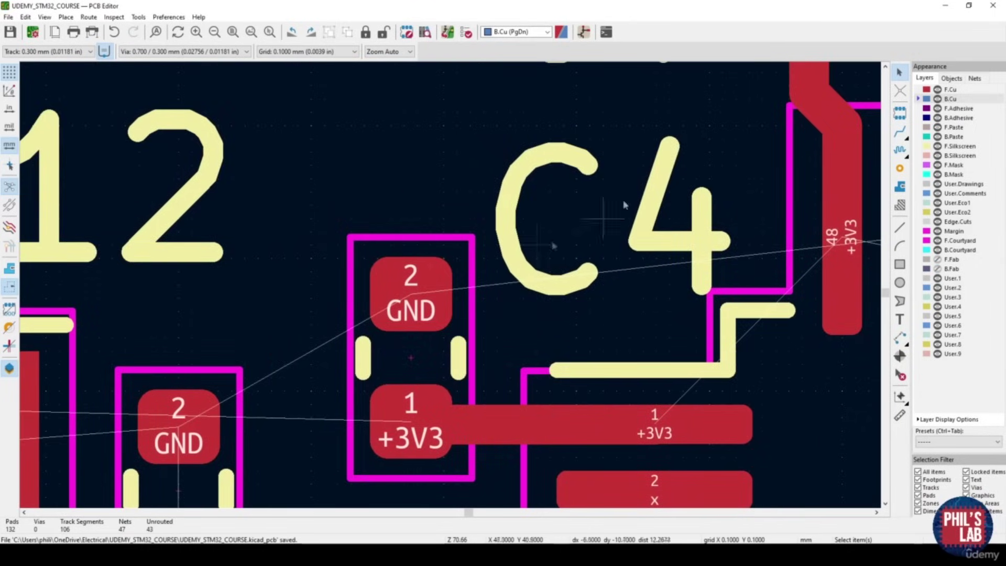
left_click(45, 52)
left_click(43, 78)
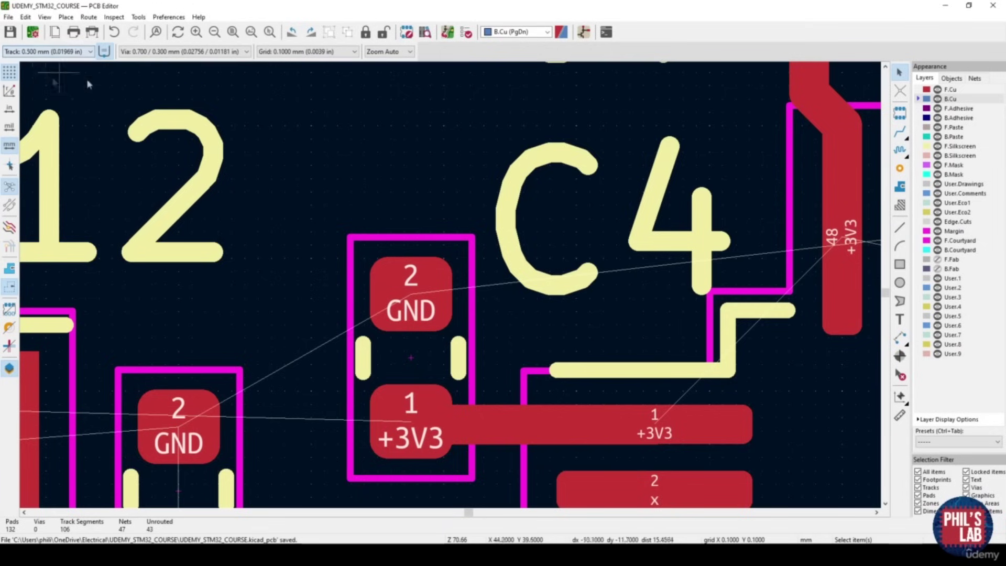
key("Page_Up")
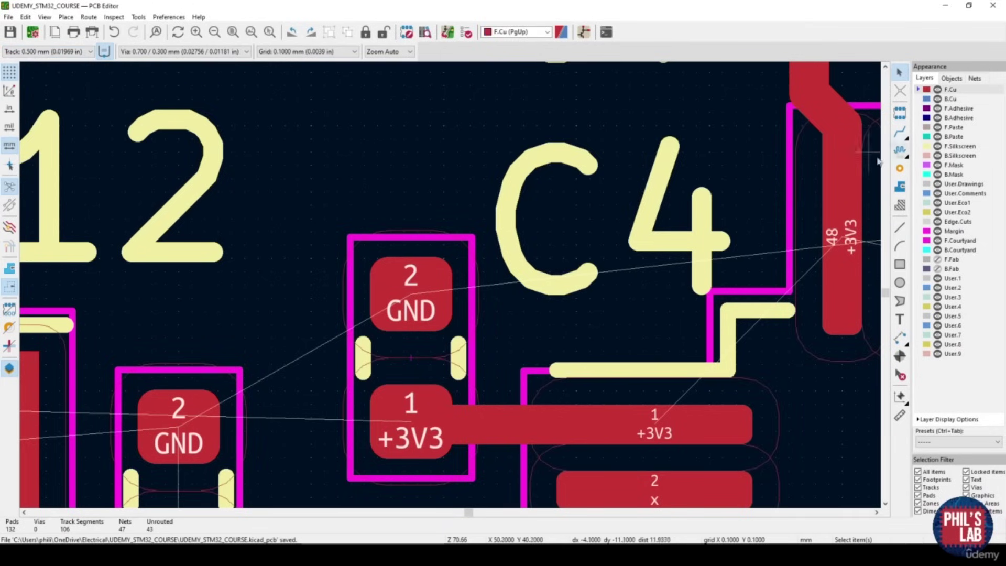
middle_click_drag(429, 281, 422, 286)
key("x")
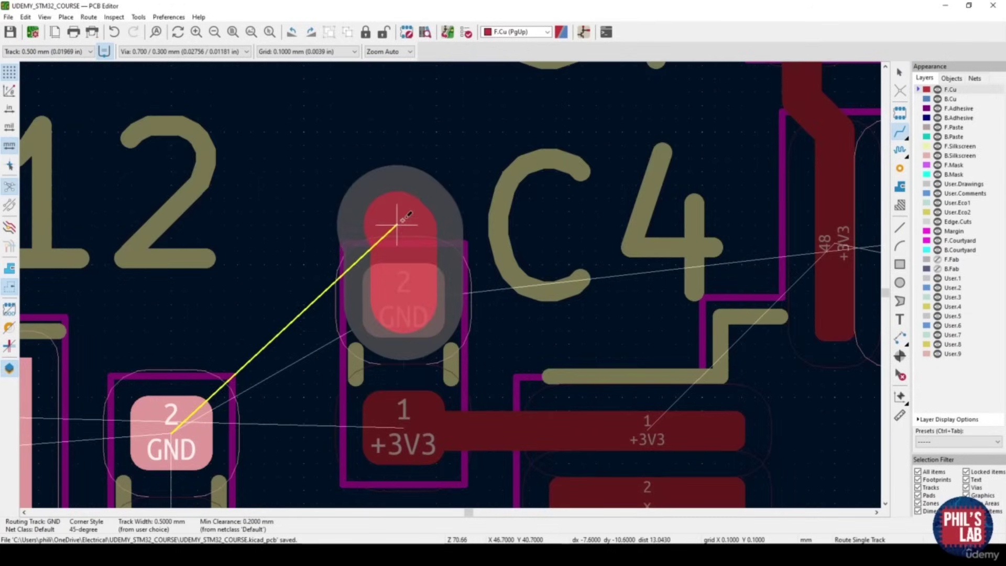
key("v")
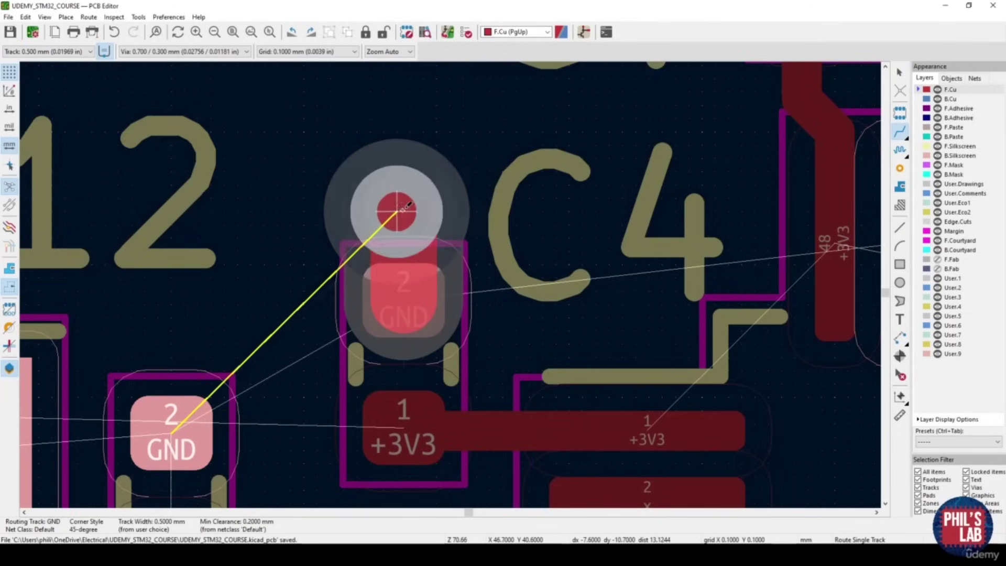
left_click(410, 195)
key("Escape")
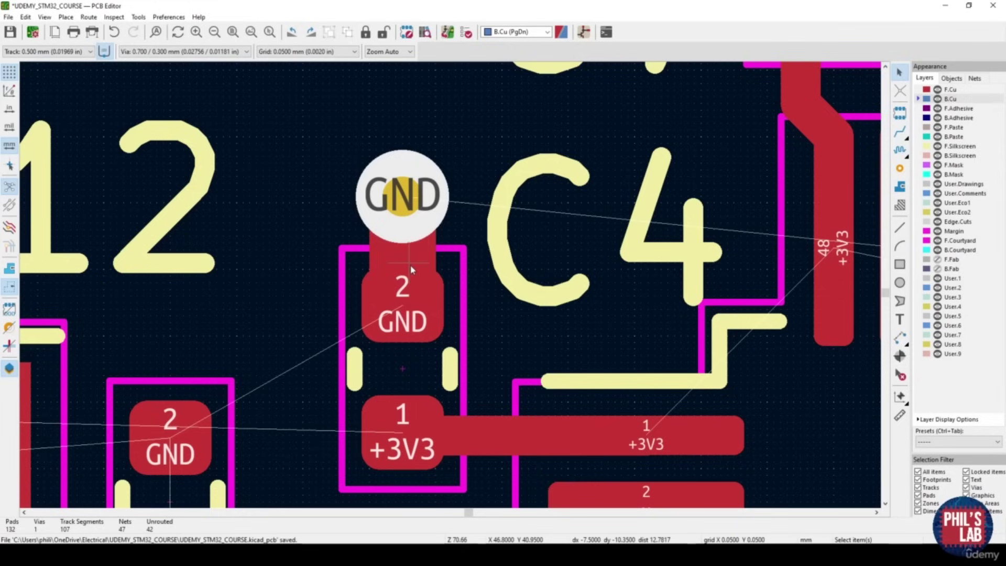
Examine C4's GND via in the 3D viewer and return to the PCB layout
key("alt+3")
scroll(468, 306, "up", 5)
scroll(466, 302, "up", 3)
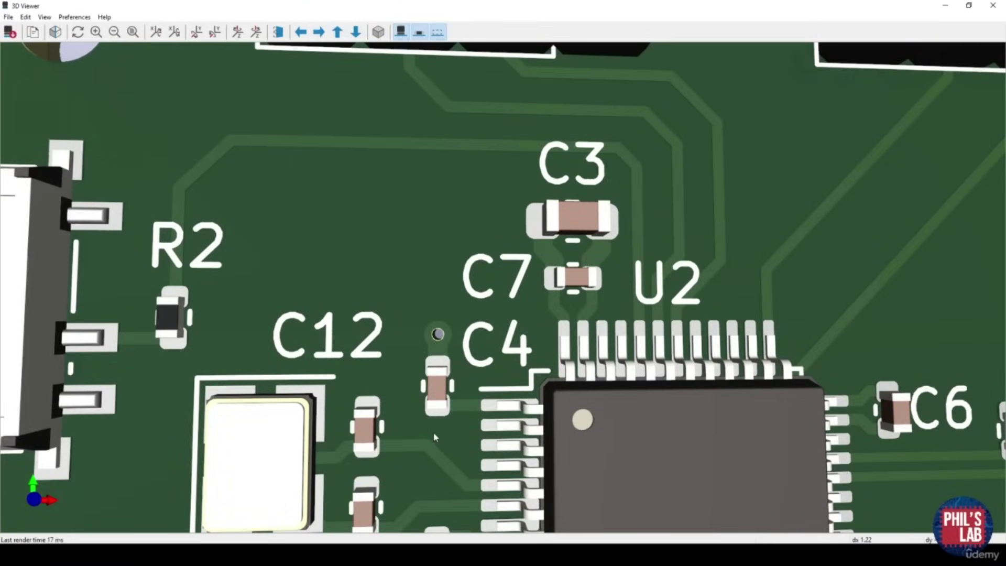
scroll(434, 437, "down", 2)
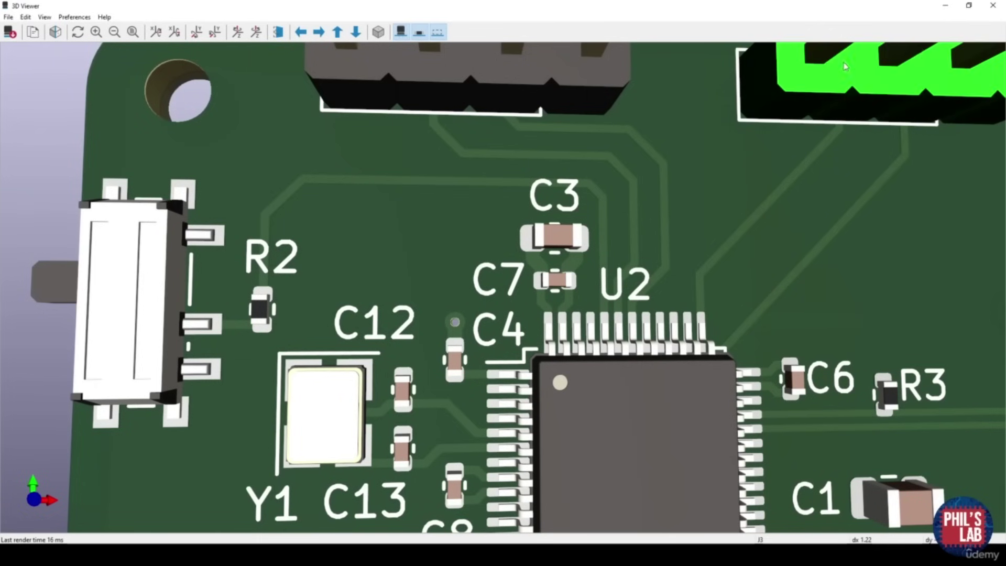
left_click(991, 7)
Route GND at 0.300 mm from U2's pin 23 inward and end it in a via beneath the microcontroller
scroll(620, 350, "up", 2)
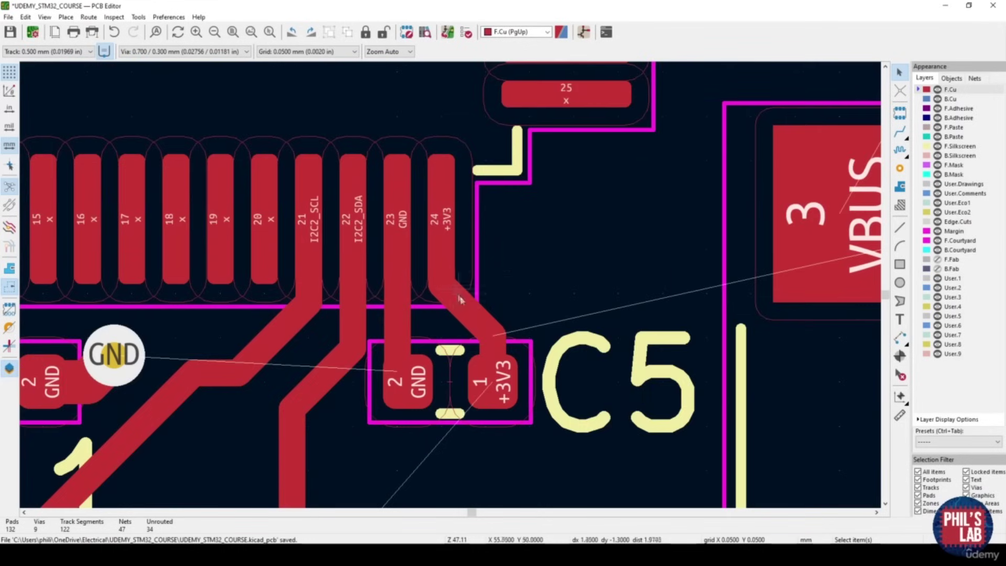
middle_click_drag(451, 389, 450, 367)
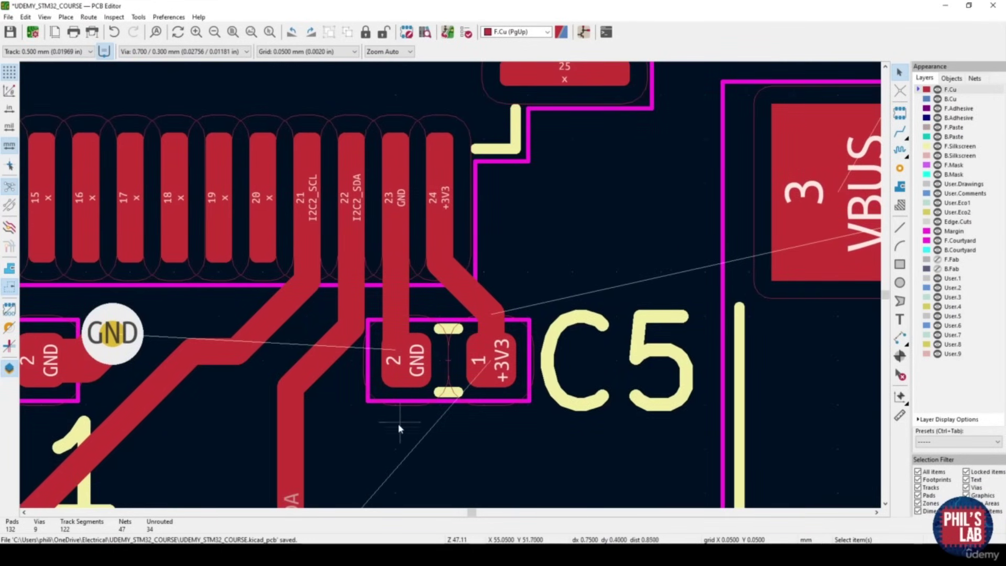
middle_click_drag(400, 219, 395, 300)
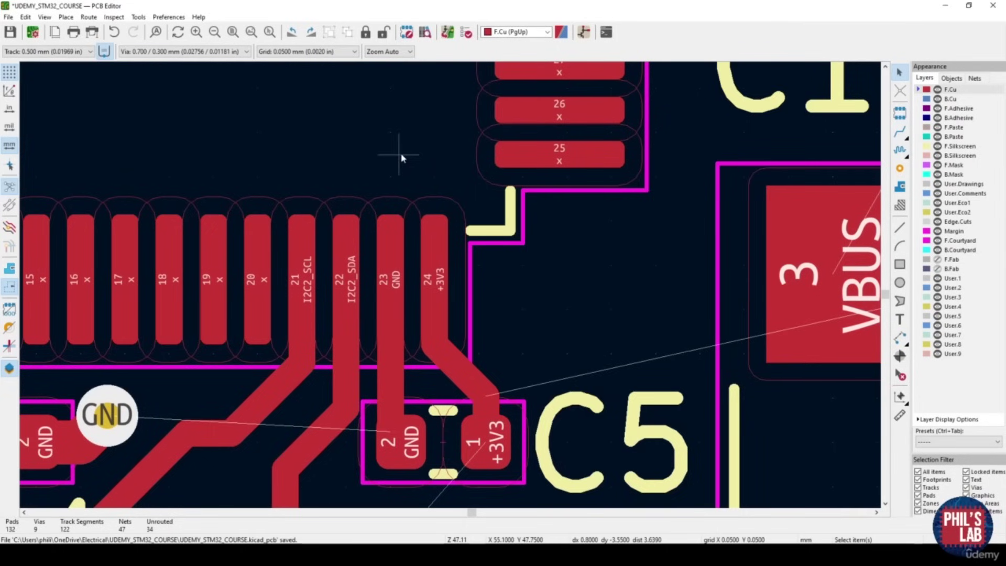
middle_click_drag(402, 157, 397, 182)
scroll(396, 182, "up", 4)
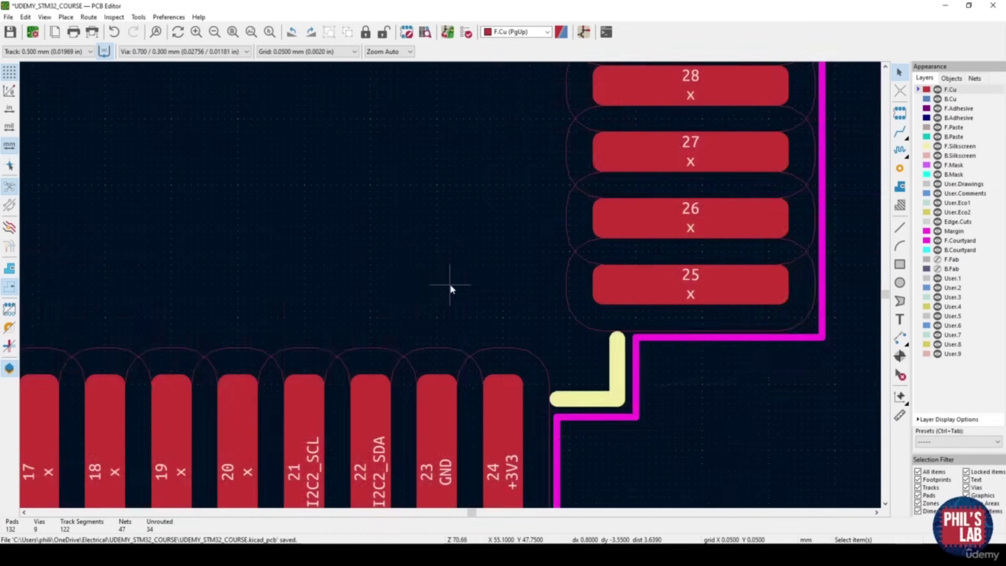
scroll(446, 349, "down", 1)
middle_click_drag(439, 453, 401, 312)
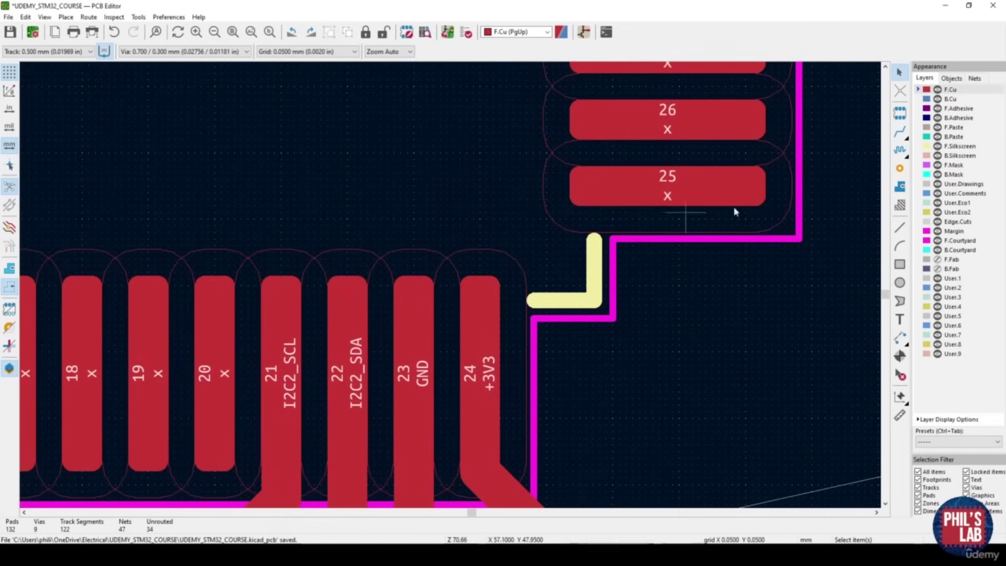
left_click(903, 133)
left_click(54, 53)
left_click(56, 70)
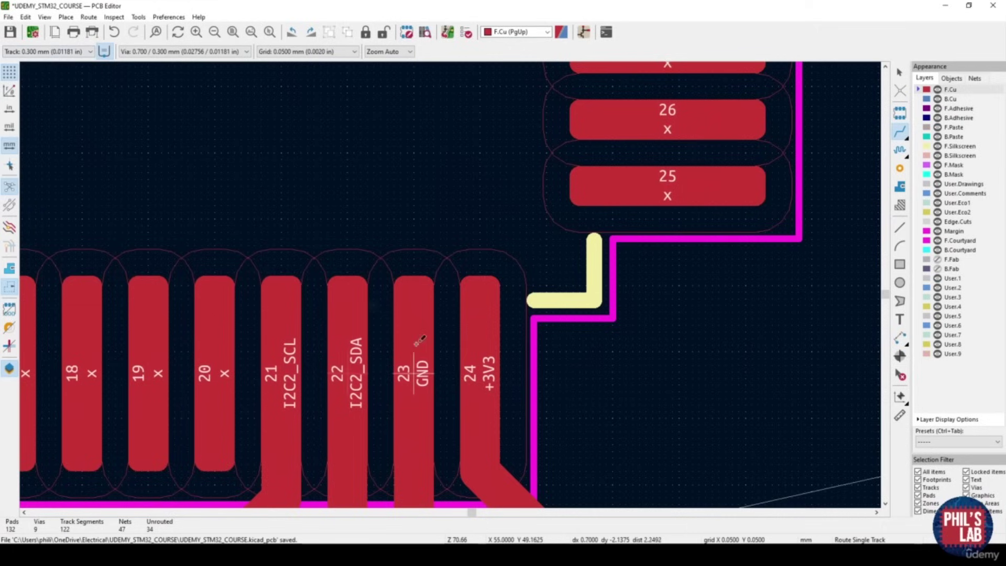
left_click(414, 372)
key("v")
left_click(414, 199)
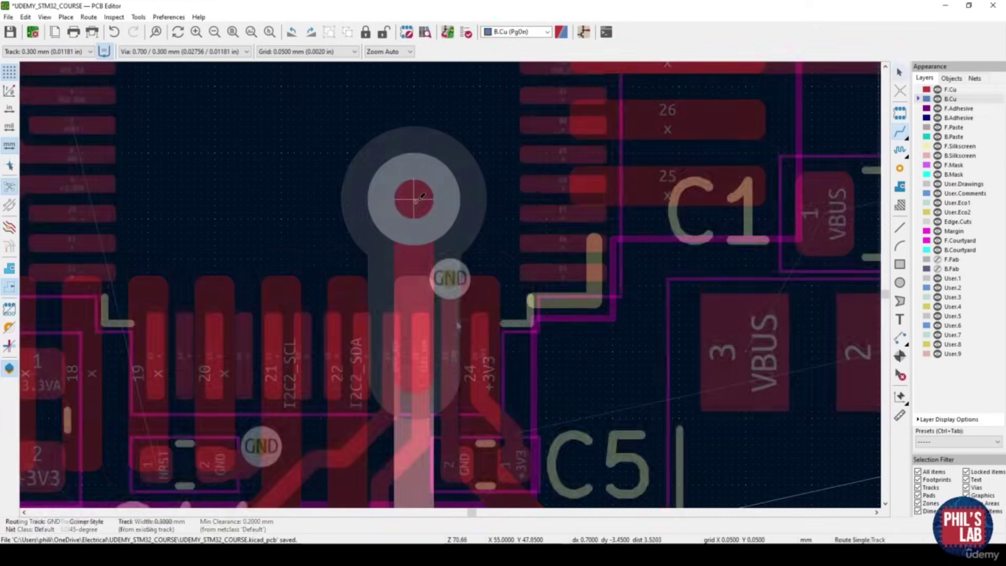
key("Escape")
key("Escape")
Route GND at 0.300 mm from U2's pin 8 inward to a via just beyond the pad, beneath the microcontroller
scroll(463, 294, "down", 2)
middle_click_drag(448, 306, 445, 365)
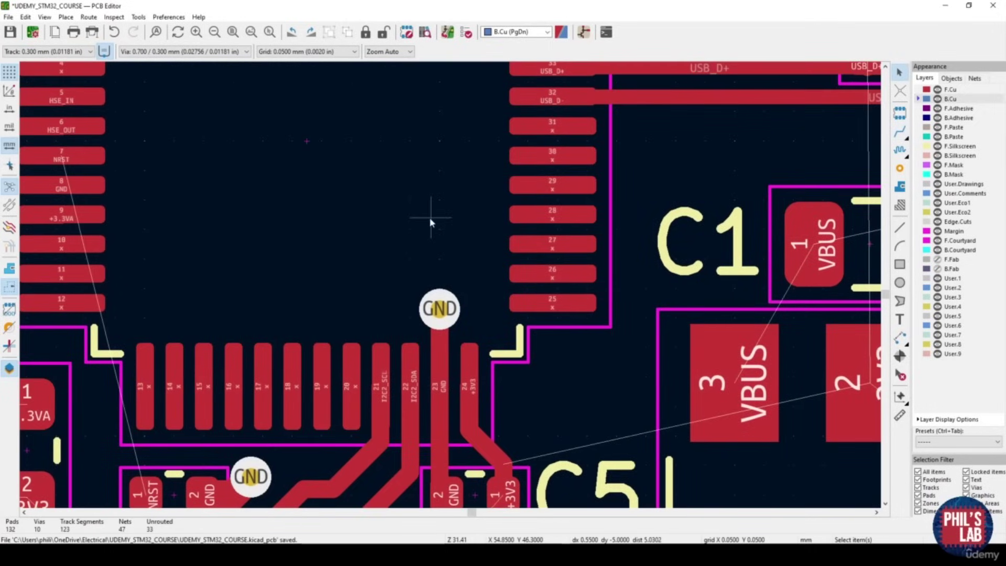
middle_click_drag(290, 214, 453, 219)
left_click(901, 131)
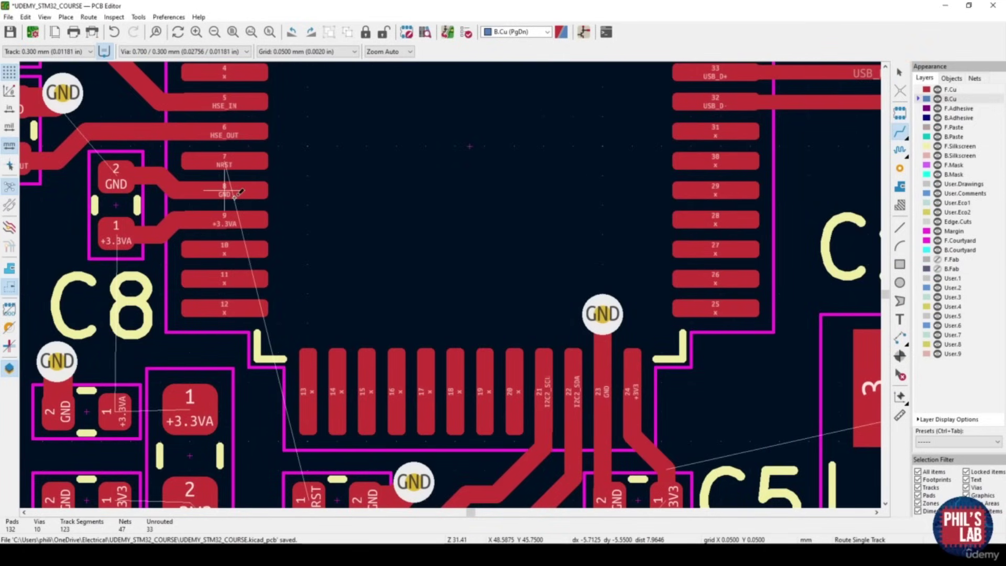
key("Escape")
key("ctrl+s")
middle_click_drag(292, 370, 272, 381)
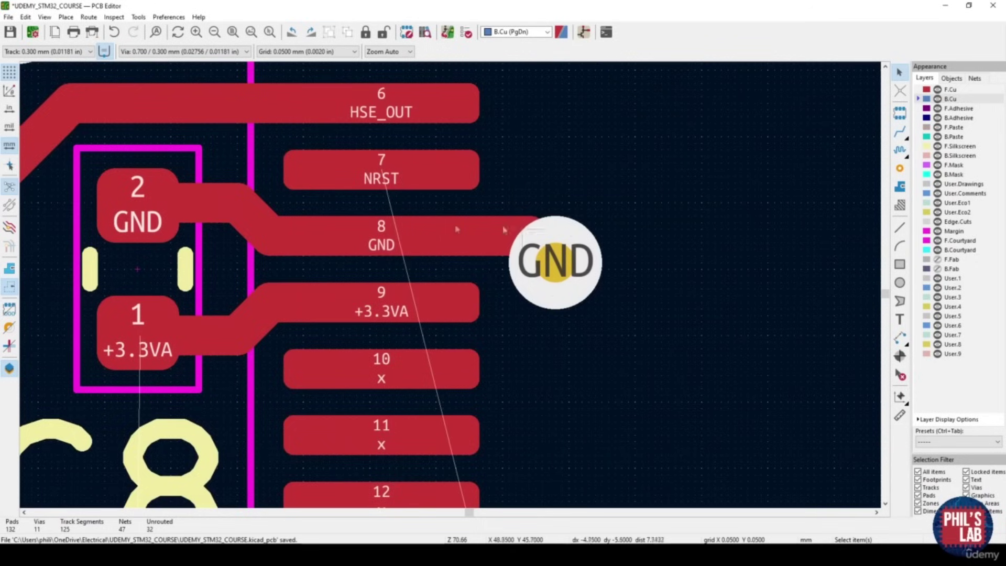
Route NRST on F.Cu at 0.300 mm from U2's pin 7, beneath the chip around the GND via and out at its corner, to C11's pad 1
middle_click_drag(510, 262, 474, 269)
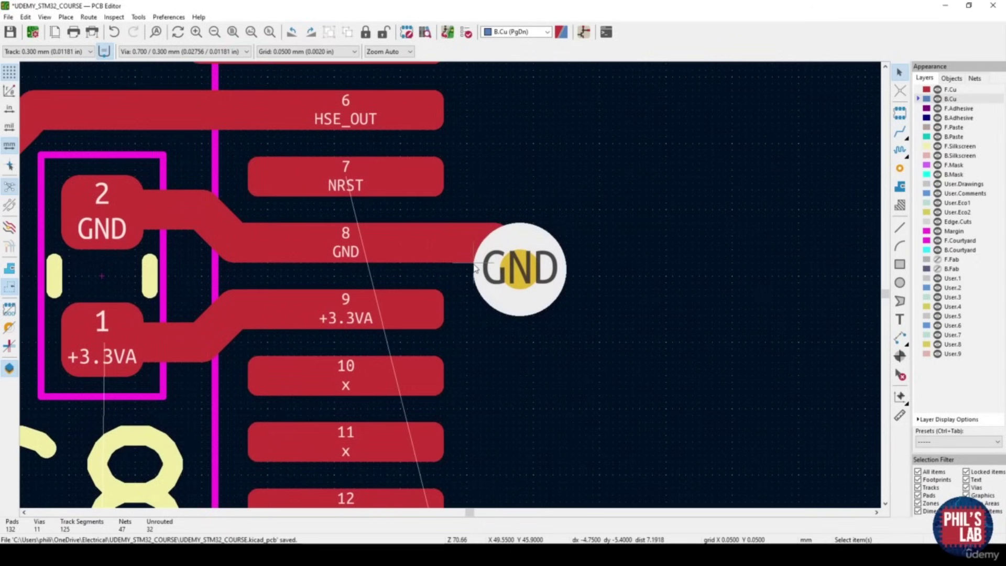
key("x")
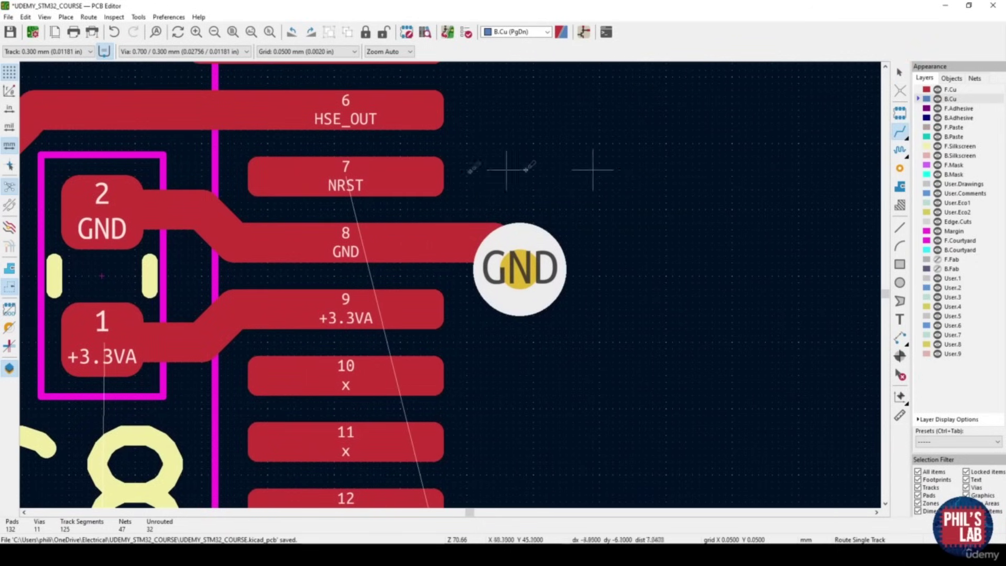
left_click(346, 181)
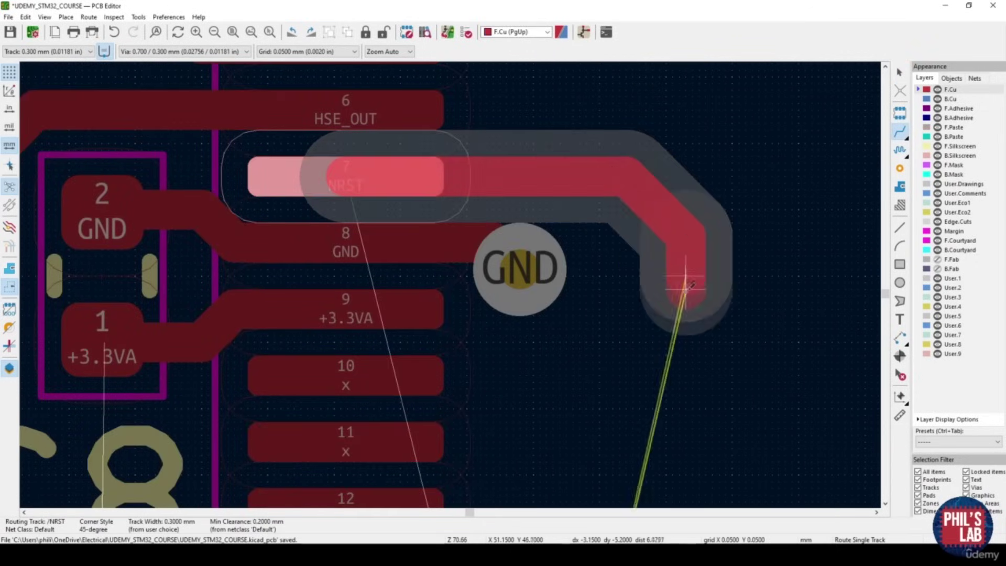
scroll(687, 235, "down", 4)
scroll(420, 337, "up", 3)
scroll(427, 288, "down", 3, "shift")
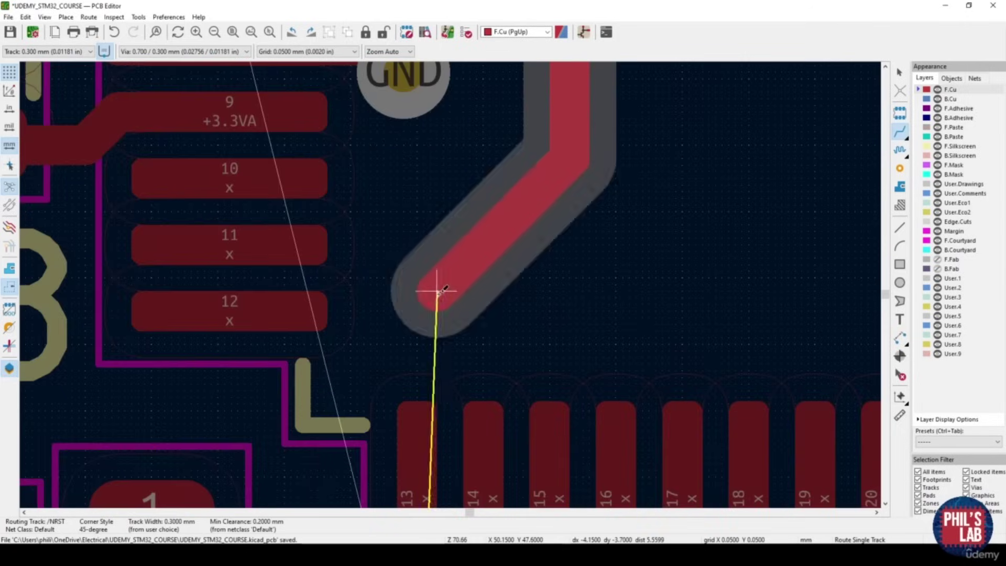
scroll(401, 178, "up", 2)
scroll(401, 180, "down", 2)
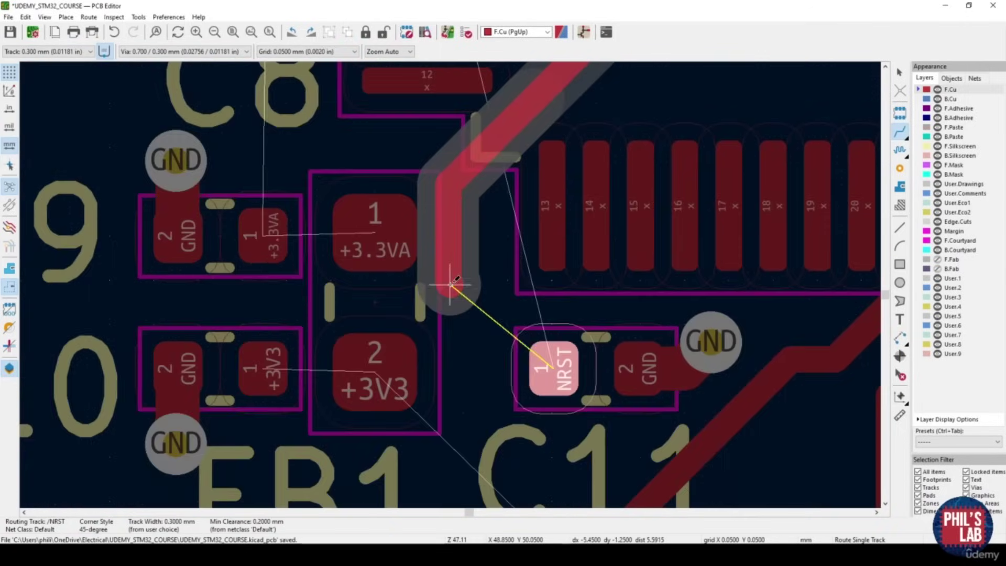
left_click(503, 82)
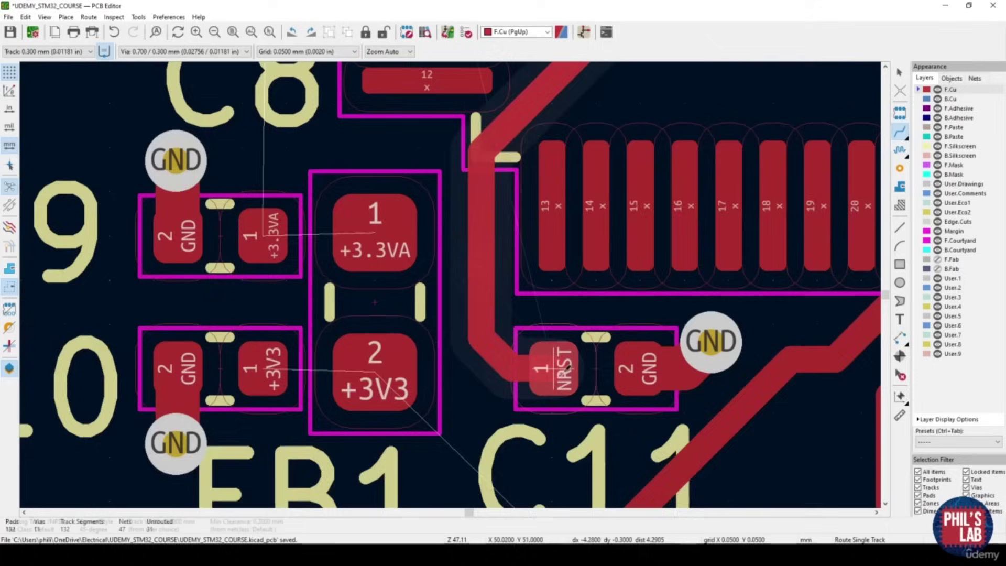
middle_click_drag(571, 273, 535, 319)
key("Escape")
scroll(535, 320, "down", 2)
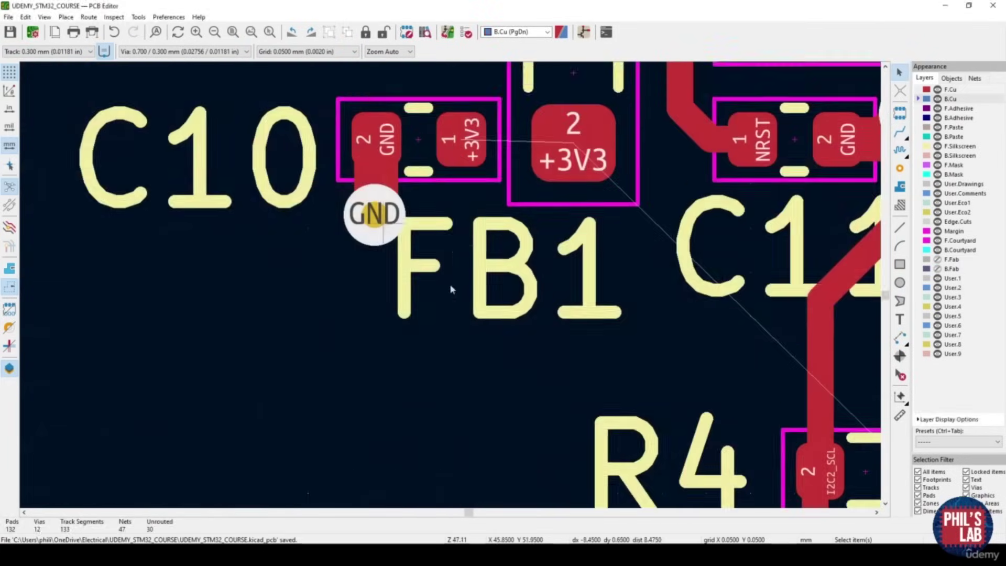
scroll(454, 226, "up", 4)
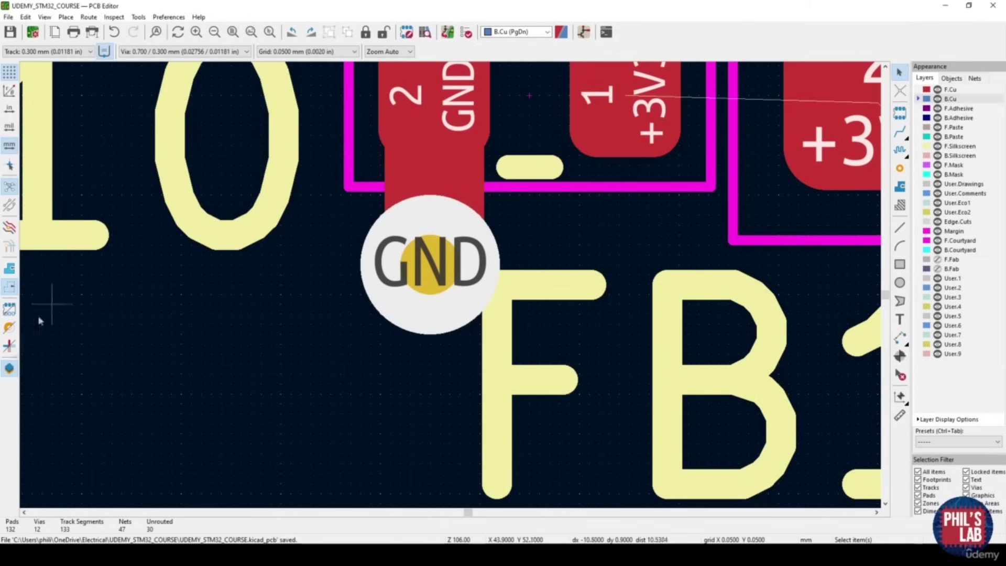
scroll(230, 340, "down", 8)
middle_click_drag(341, 335, 344, 343)
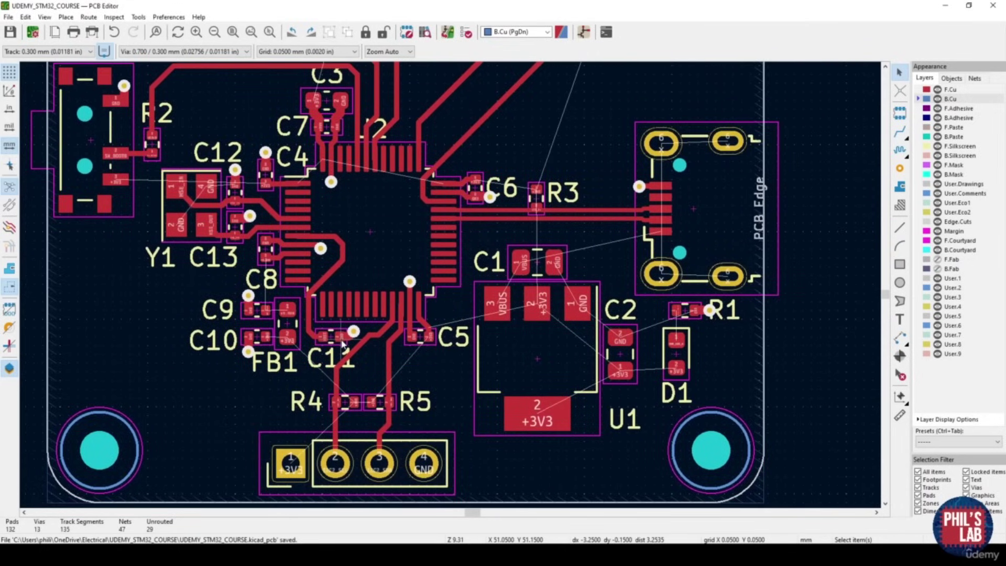
scroll(723, 346, "up", 3)
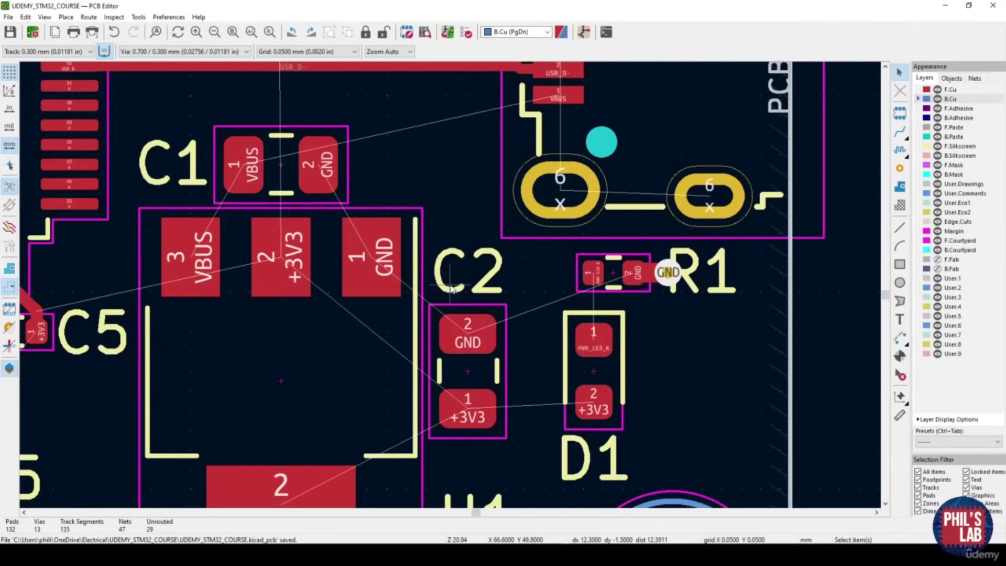
Start a filled copper zone on F.Cu near C1's GND pad and assign it to the GND net
middle_click_drag(373, 327, 370, 343)
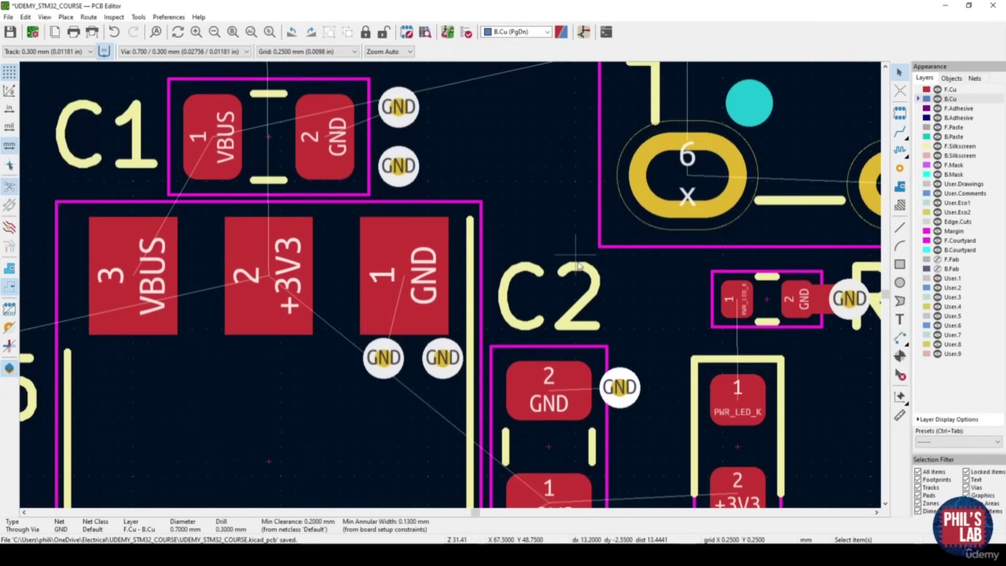
left_click(918, 90)
left_click(900, 186)
scroll(310, 118, "up", 1, "ctrl")
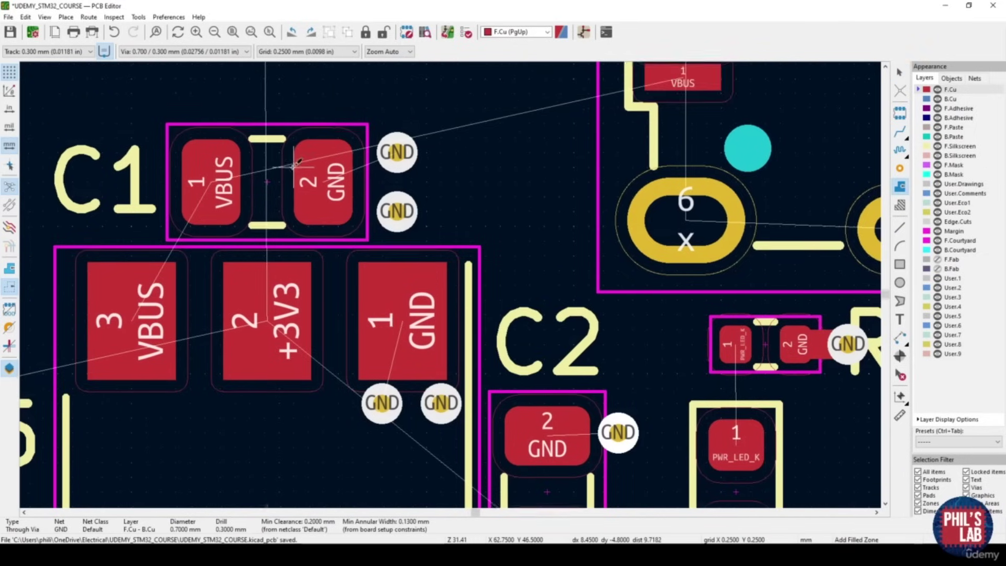
left_click(309, 122)
type("GND")
left_click(238, 126)
Set the GND zone's clearance to 0.3 mm, minimum width to 0.25 mm and pad connections to Solid, and accept the properties
left_click(334, 270)
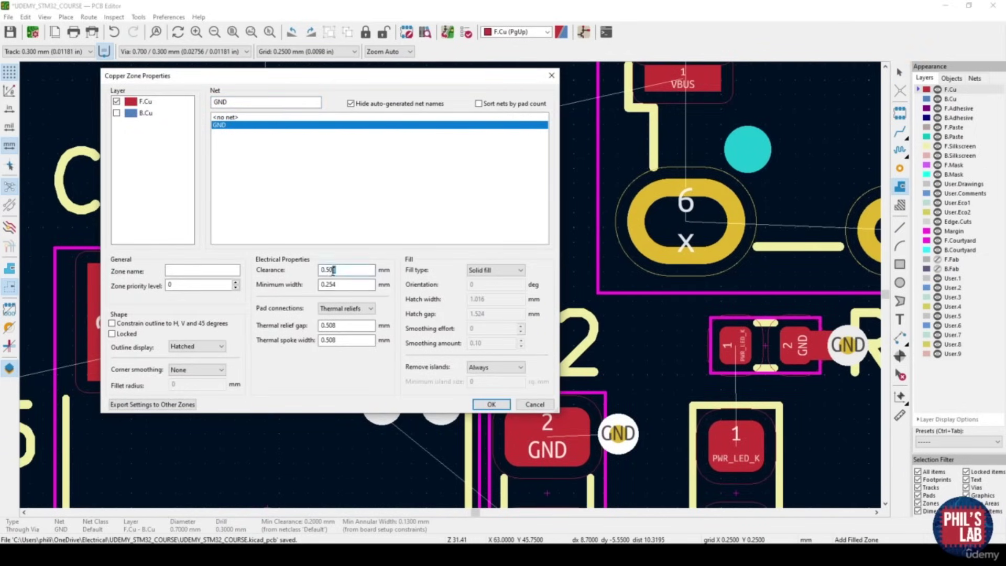
type("3")
double_click(334, 285)
type("0.25")
left_click(353, 309)
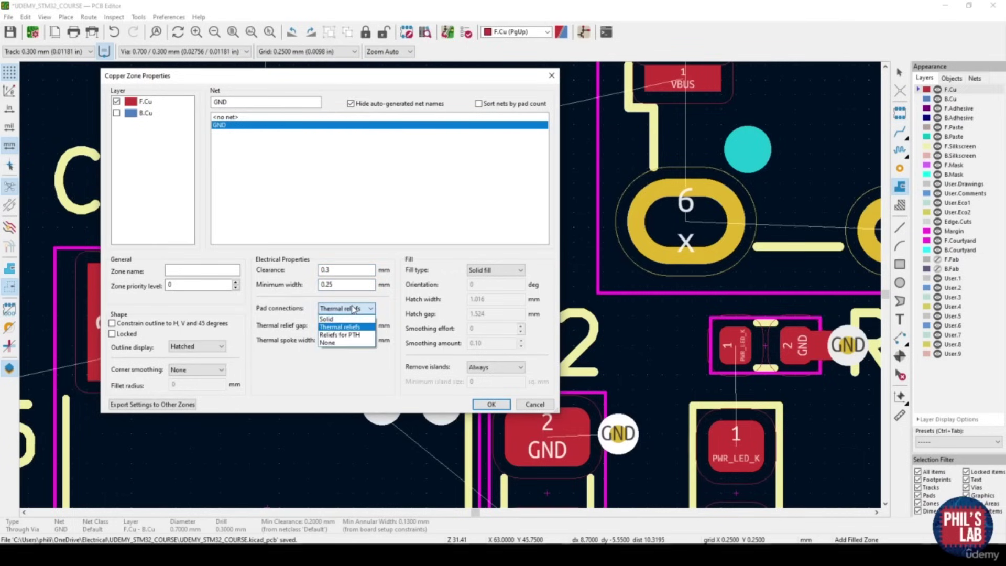
left_click(352, 318)
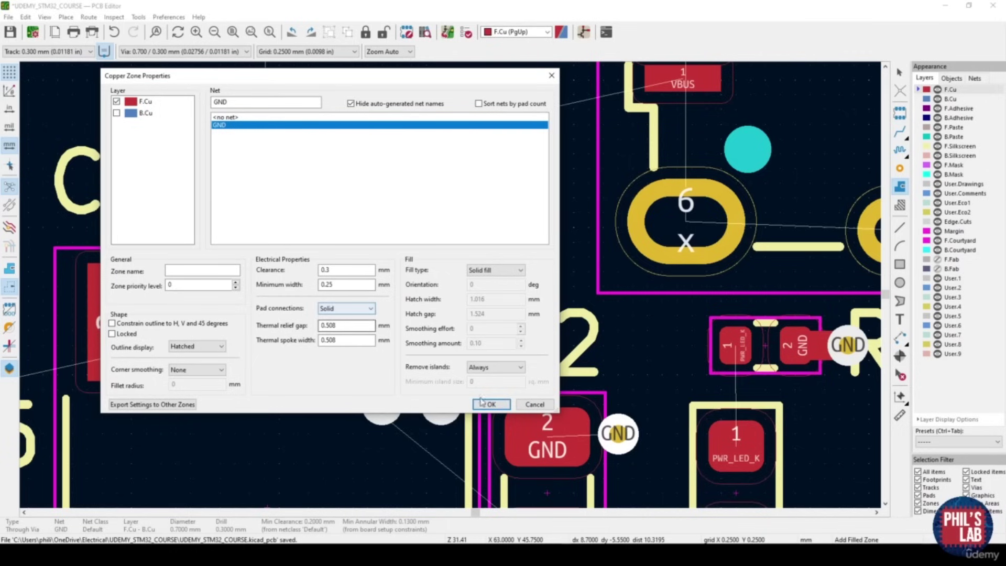
left_click(491, 404)
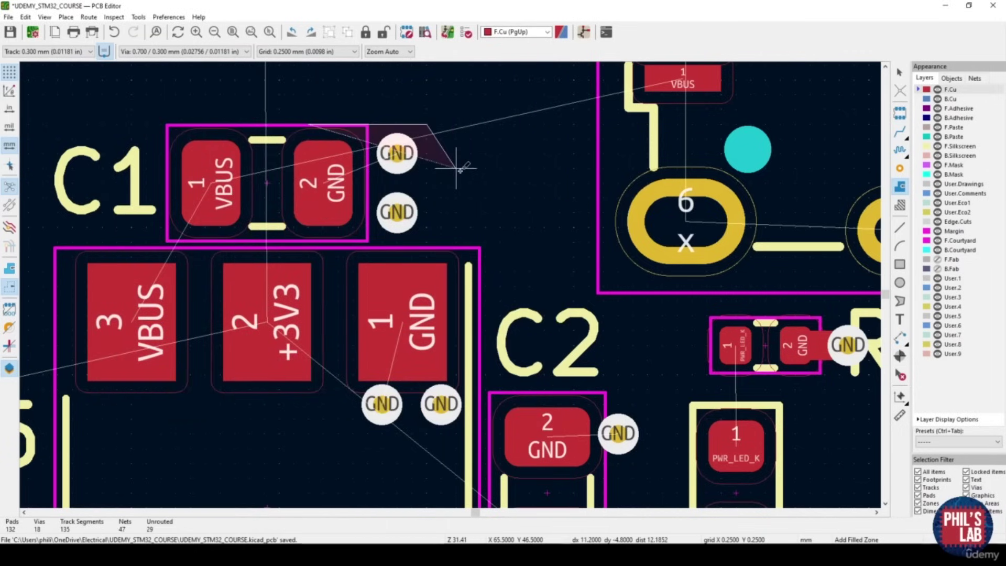
Outline the GND zone on F.Cu around the GND pads and vias of C1, U1 and C2, and show the zone fills
double_click(456, 168)
key("Escape")
scroll(456, 168, "down", 3)
scroll(389, 190, "up", 3)
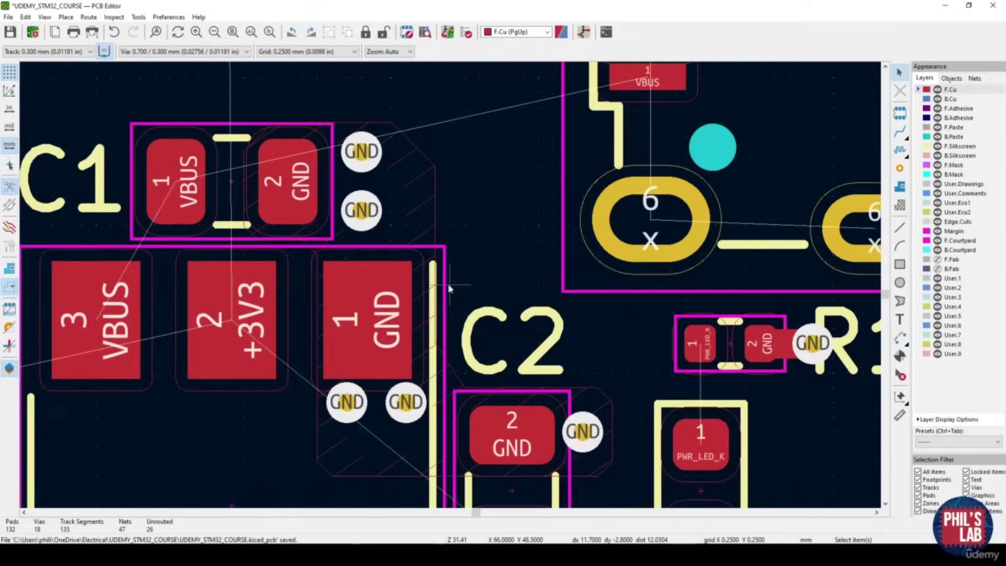
left_click(9, 269)
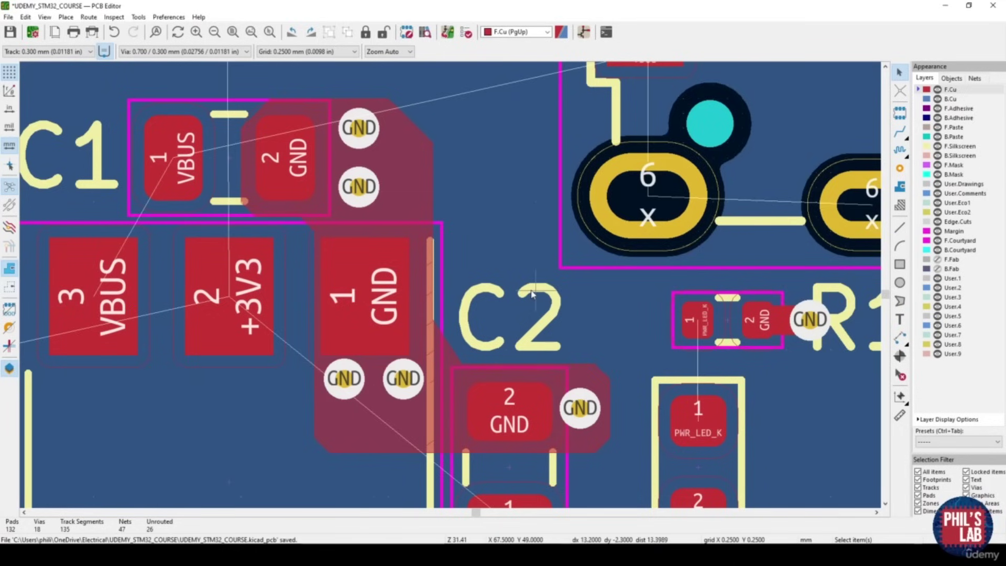
Inspect the GND copper area around C1, U1 and C2 in the 3D viewer and return to the board layout
left_click(44, 17)
left_click(58, 56)
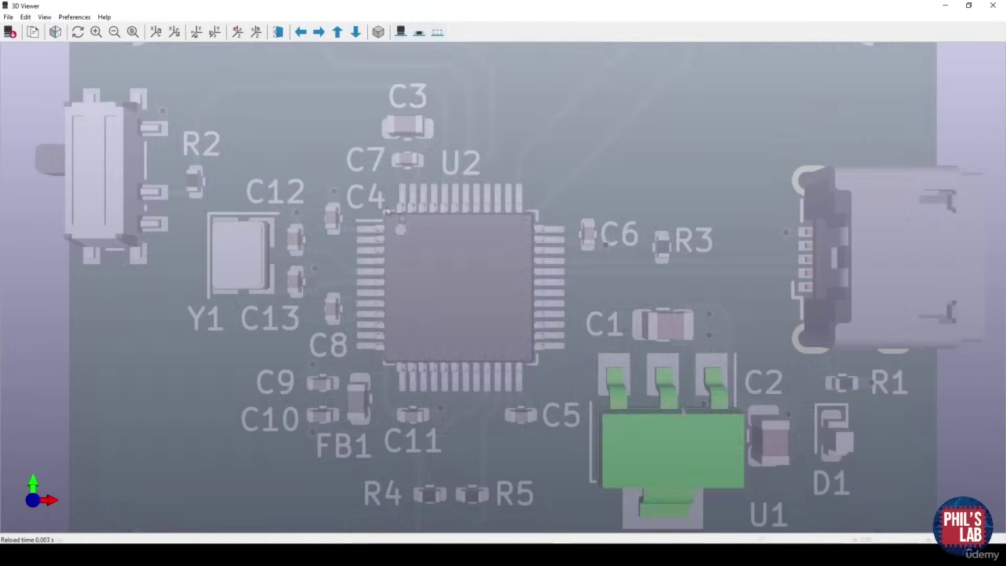
scroll(524, 391, "up", 3)
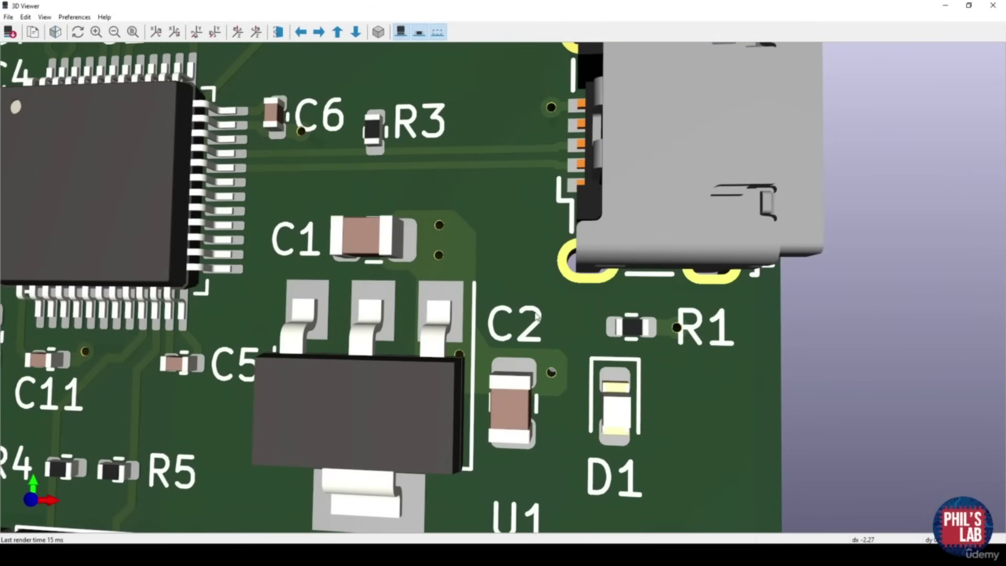
key("alt+F4")
middle_click_drag(340, 249, 339, 274)
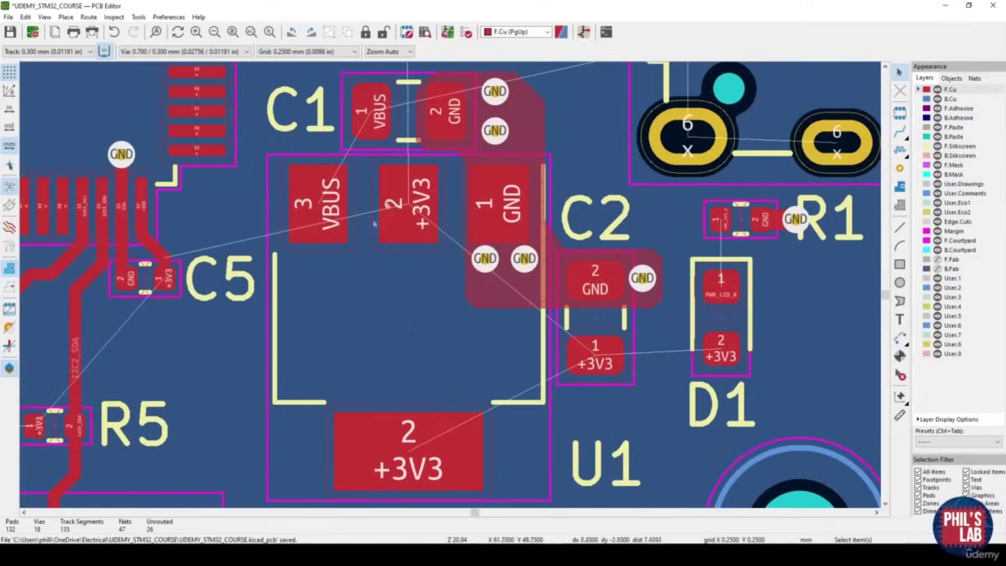
middle_click_drag(389, 255, 374, 220)
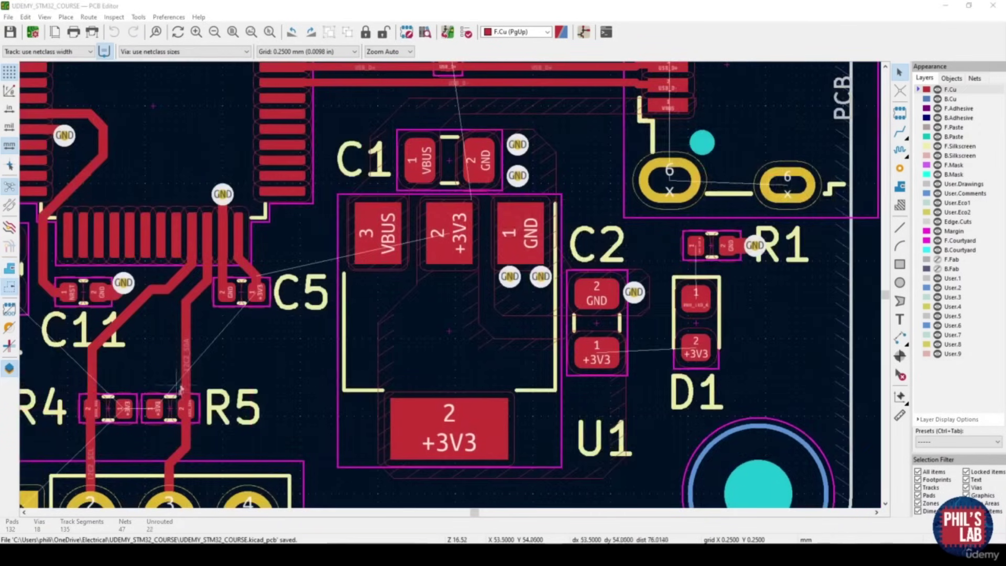
Show the zone fills and examine the VBUS, GND and +3V3 zones between the USB connector, C1, U1 and C2
left_click(9, 269)
middle_click_drag(426, 293, 394, 354)
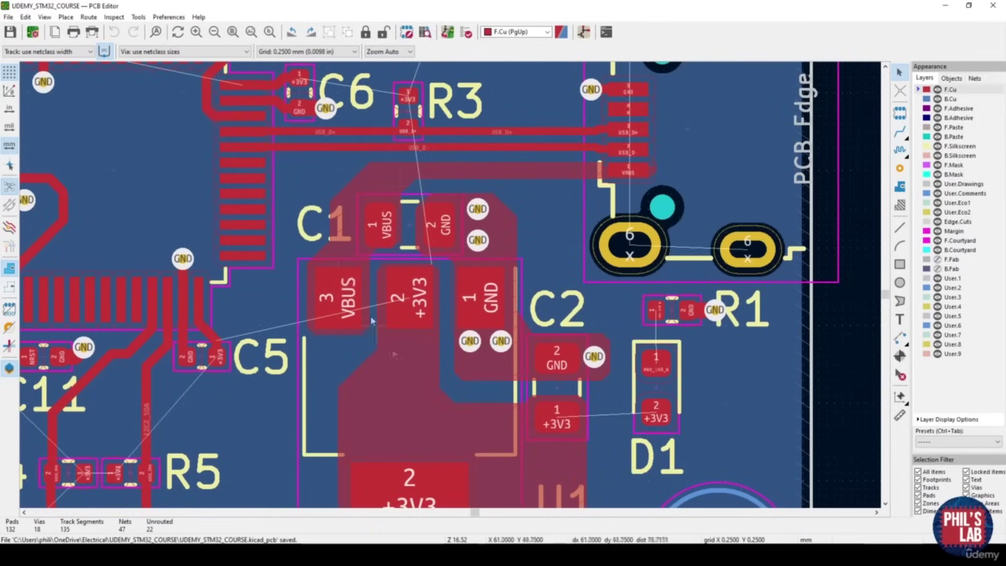
middle_click_drag(669, 178, 658, 236)
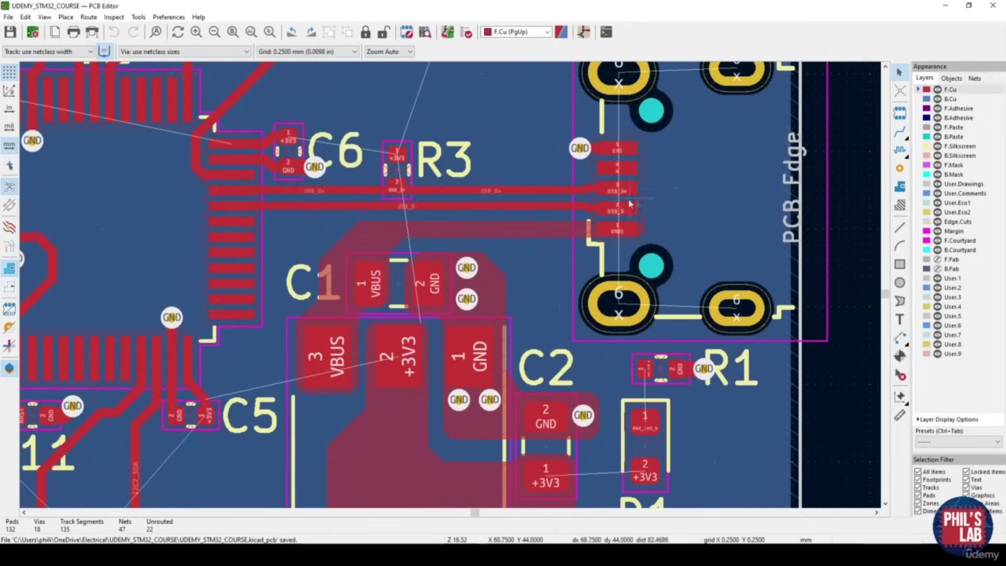
middle_click_drag(646, 210, 678, 176)
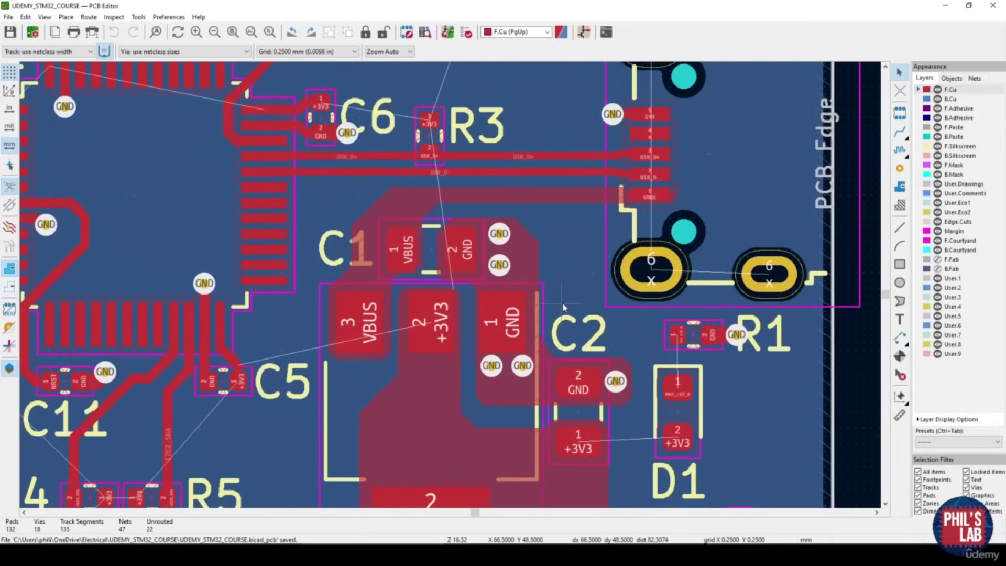
middle_click_drag(549, 344, 600, 323)
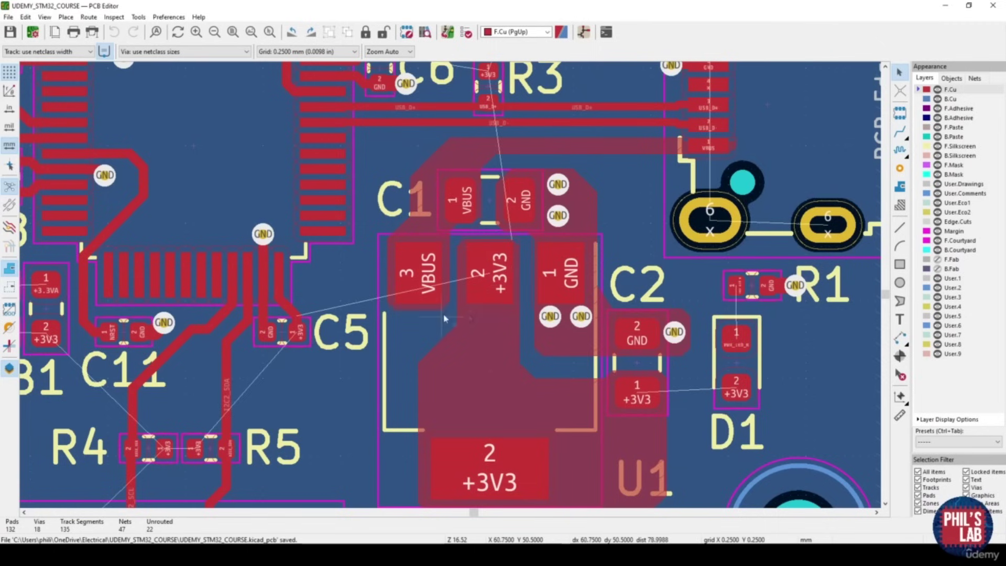
middle_click_drag(369, 407, 417, 337)
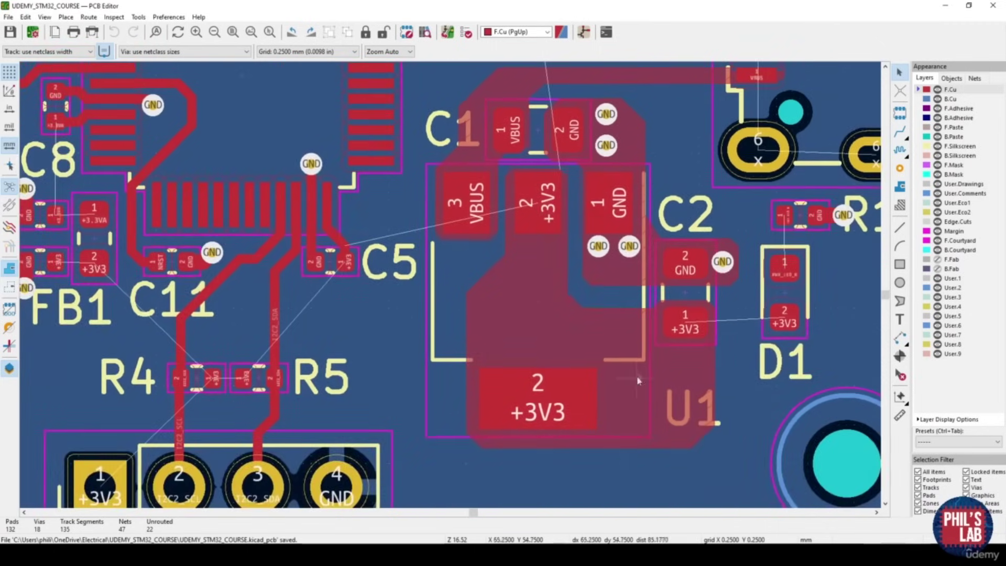
middle_click_drag(696, 341, 649, 301)
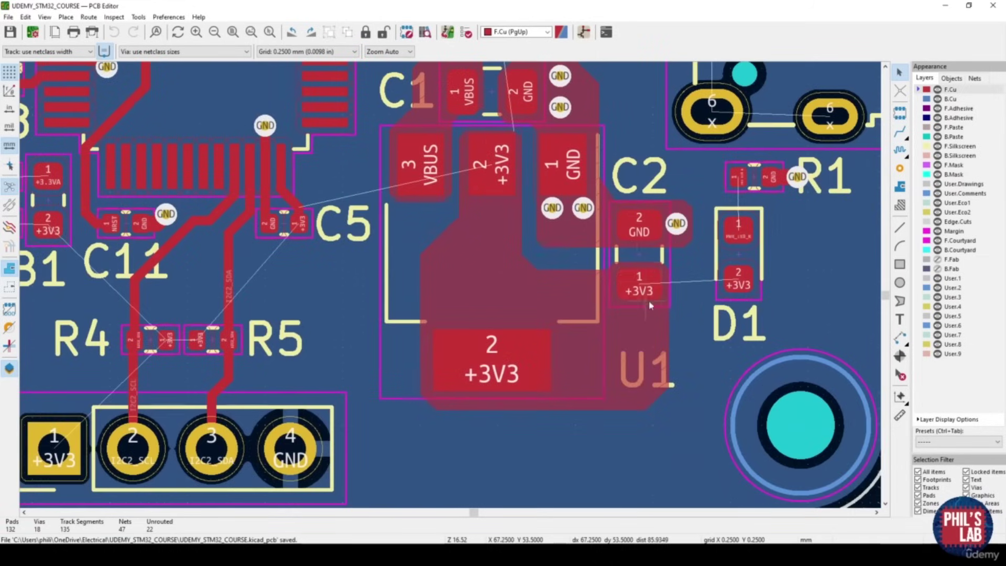
Set the routing track width to the predefined 0.500 mm
left_click(655, 270)
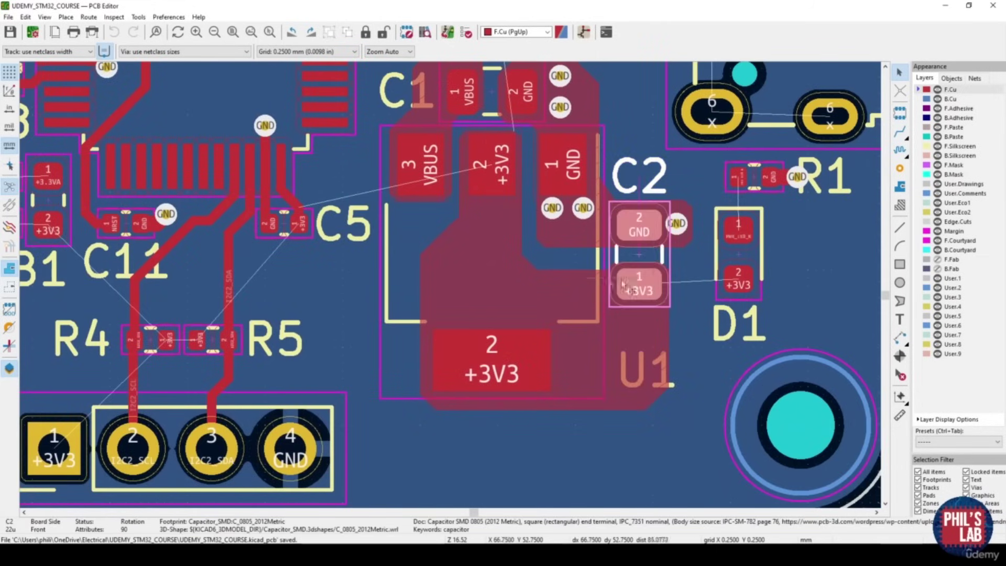
scroll(558, 355, "down", 2)
left_click(47, 51)
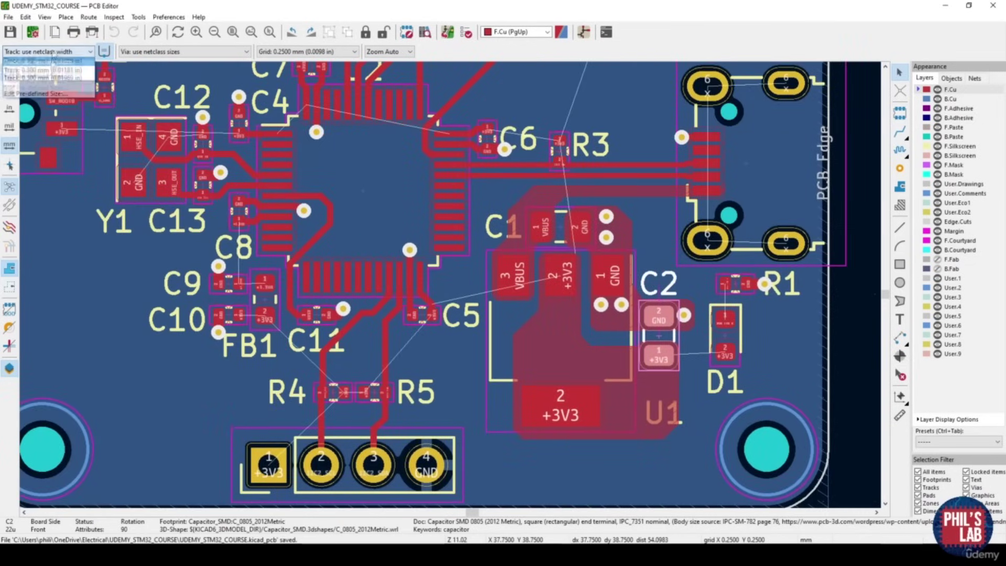
left_click(53, 83)
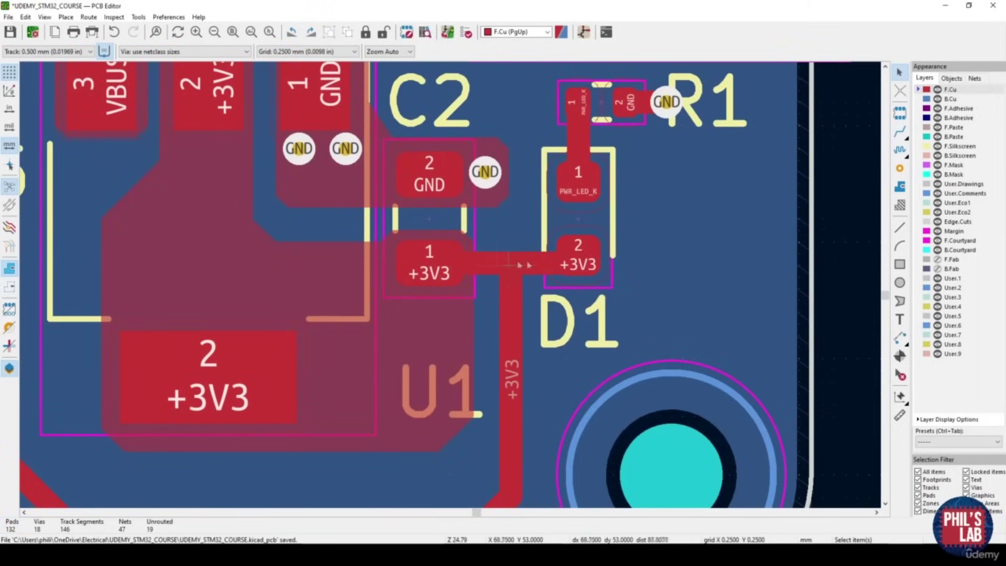
Examine the wide +3V3 track from C2 and D1 around U1 to C5, including its branch between C2 and D1
middle_click_drag(540, 296, 553, 195)
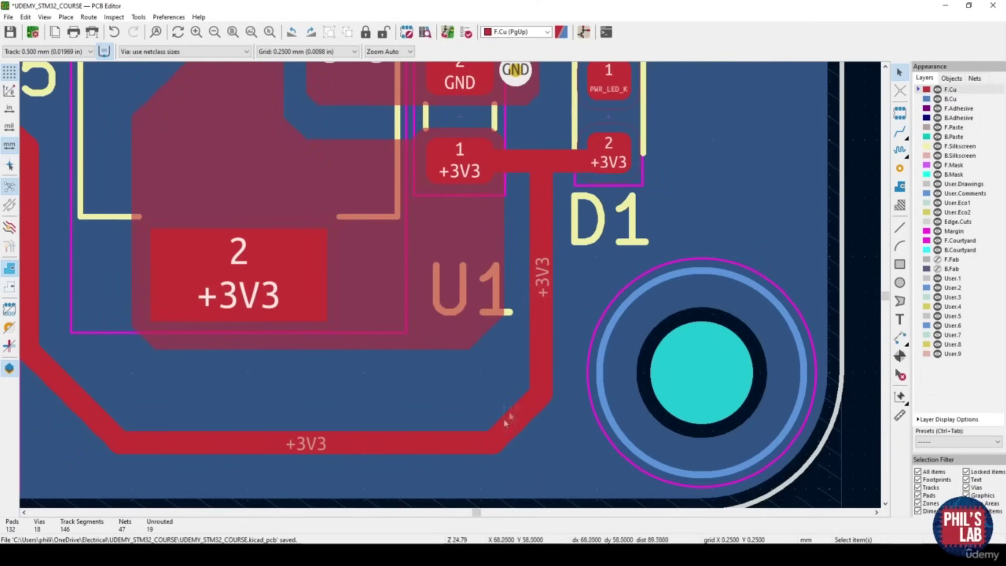
middle_click_drag(192, 411, 435, 457)
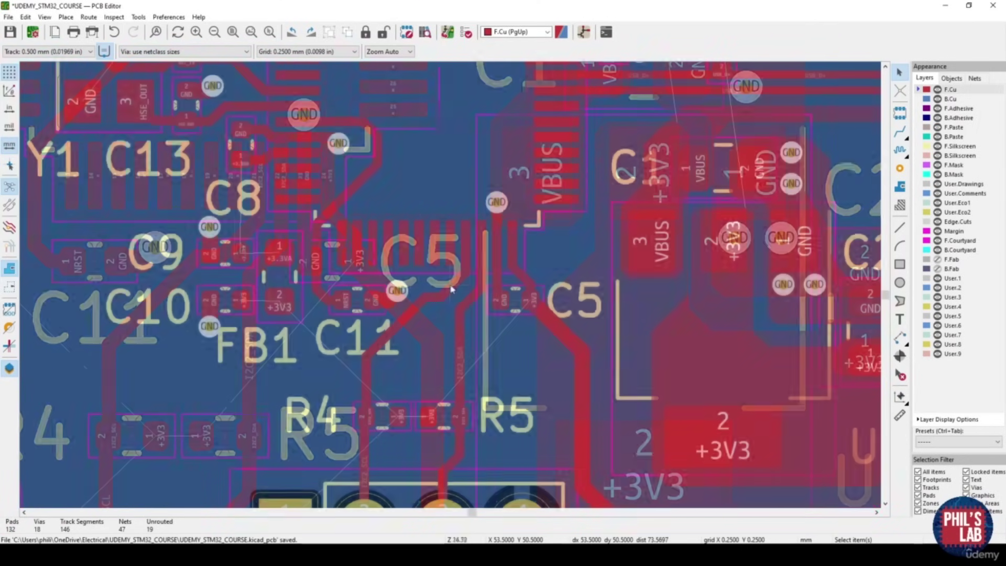
scroll(451, 289, "down", 1)
middle_click_drag(559, 279, 404, 295)
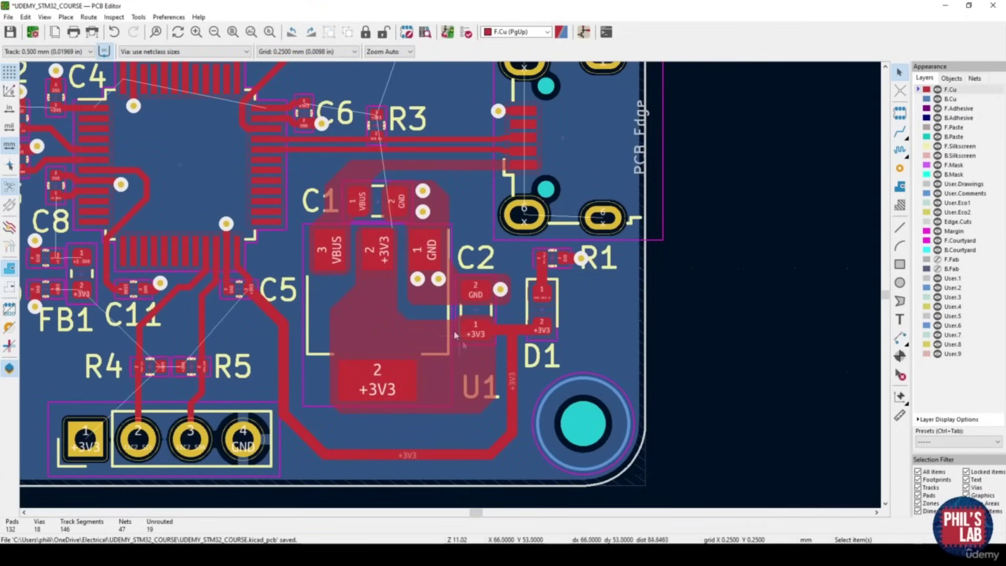
scroll(464, 345, "up", 1)
middle_click_drag(570, 376, 590, 338)
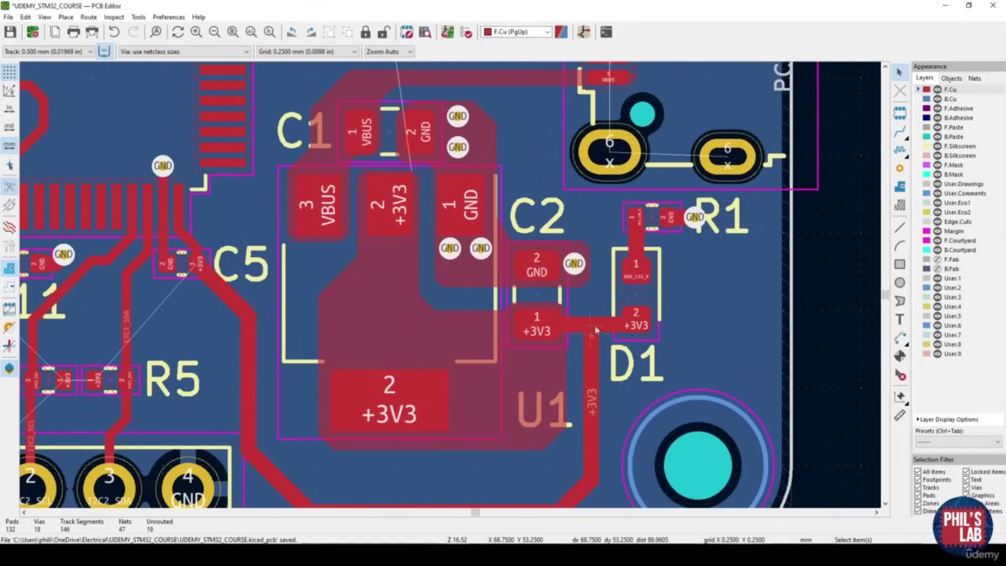
middle_click_drag(611, 340, 615, 302)
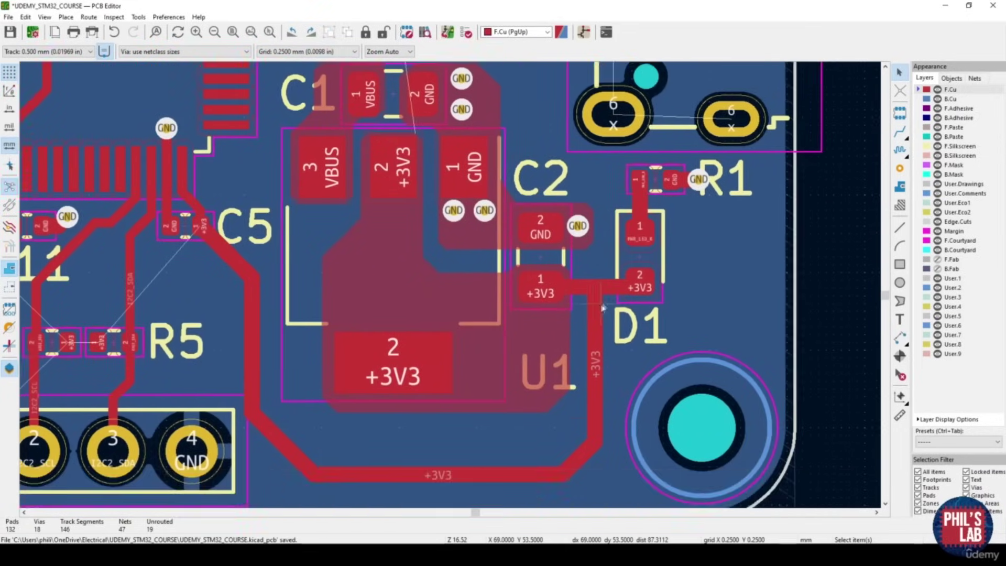
scroll(615, 302, "up", 2)
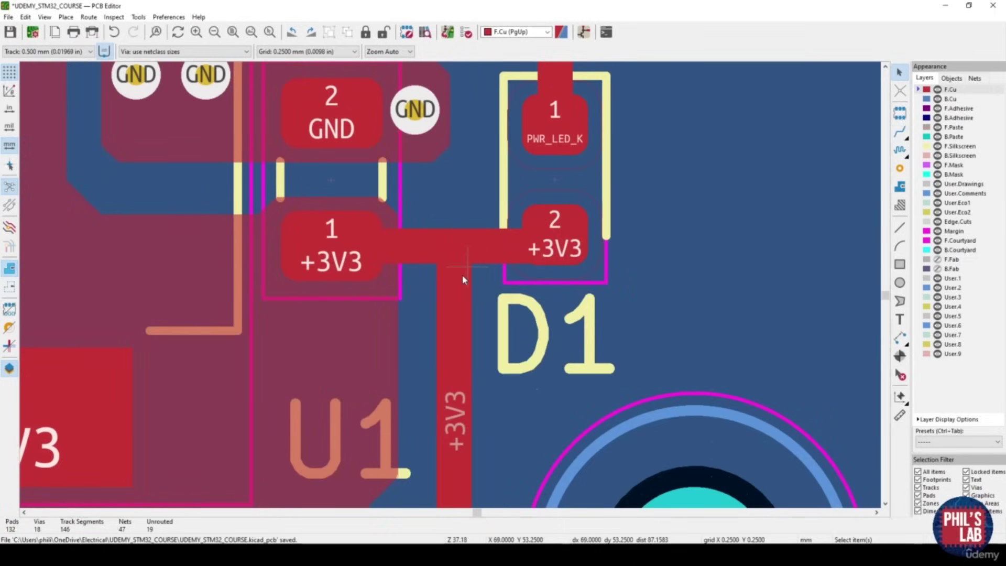
scroll(463, 280, "down", 2)
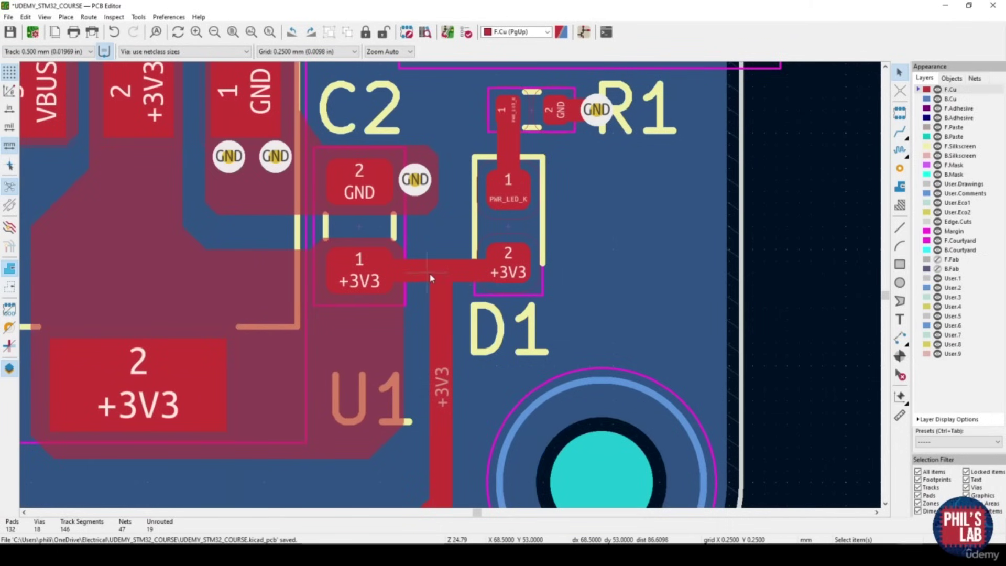
middle_click_drag(375, 300, 464, 282)
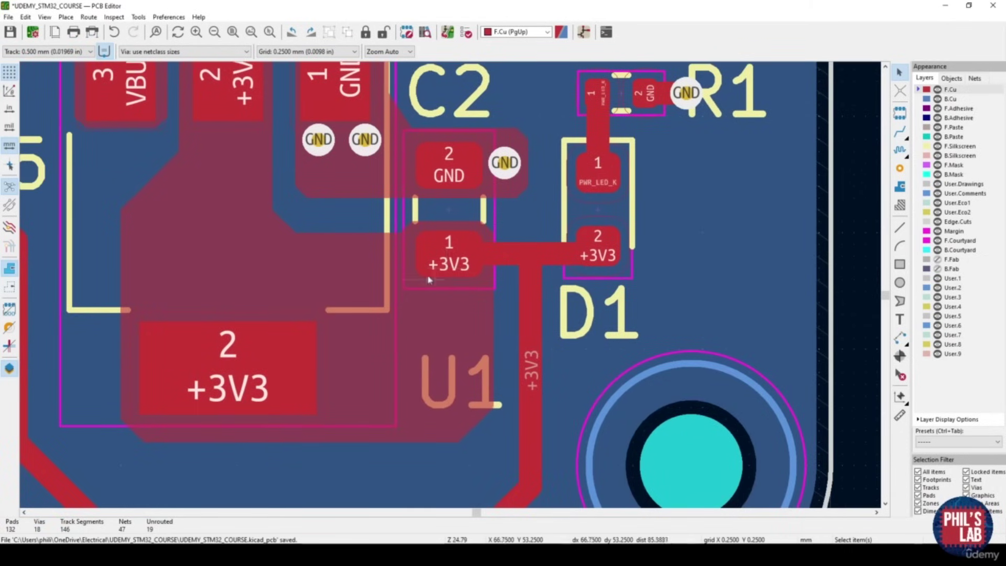
scroll(444, 272, "down", 4)
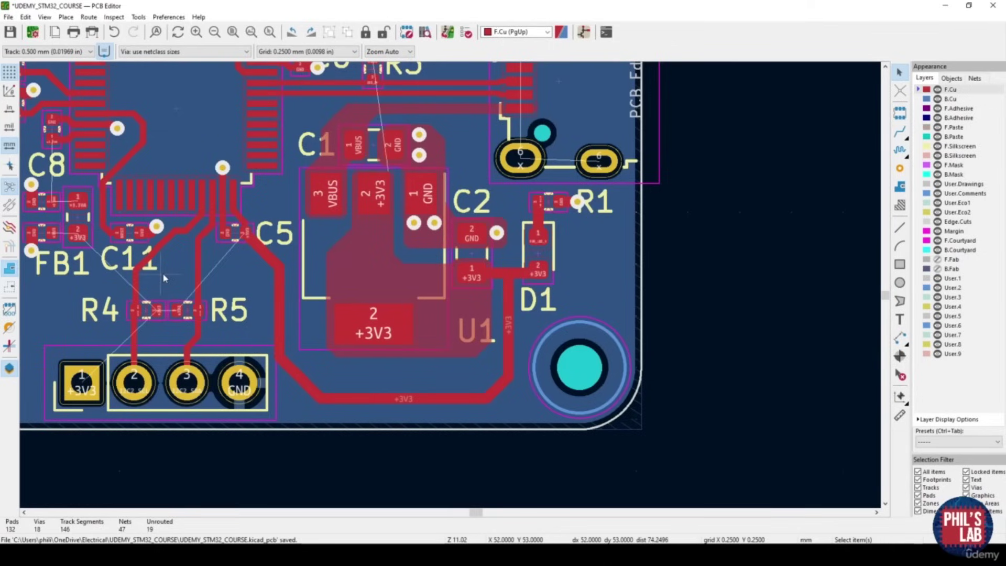
Route a 0.500 mm +3V3 branch from the track beside R5 to a via, on B.Cu beneath the I2C2_SDA track, to a second via
scroll(213, 296, "up", 6)
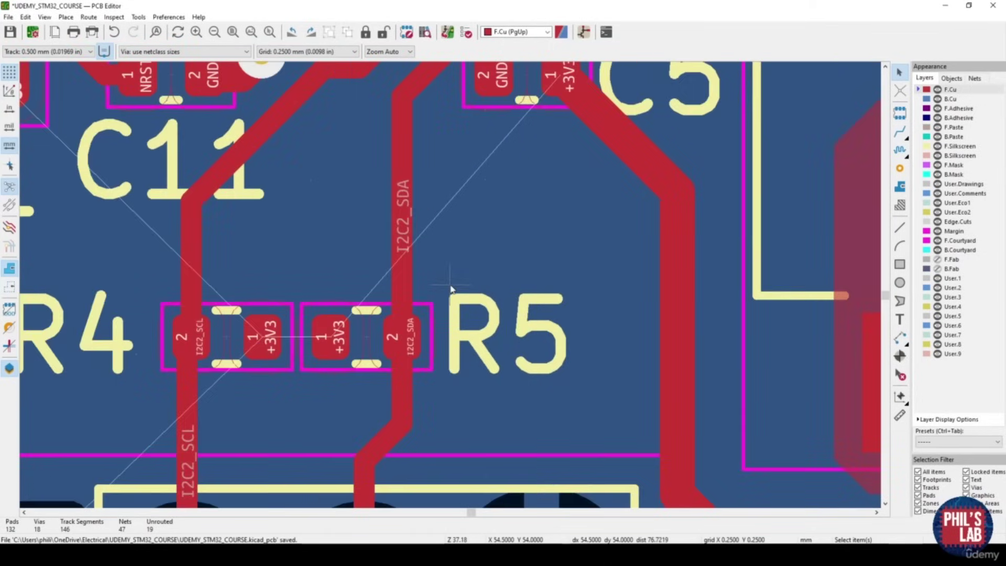
left_click(900, 131)
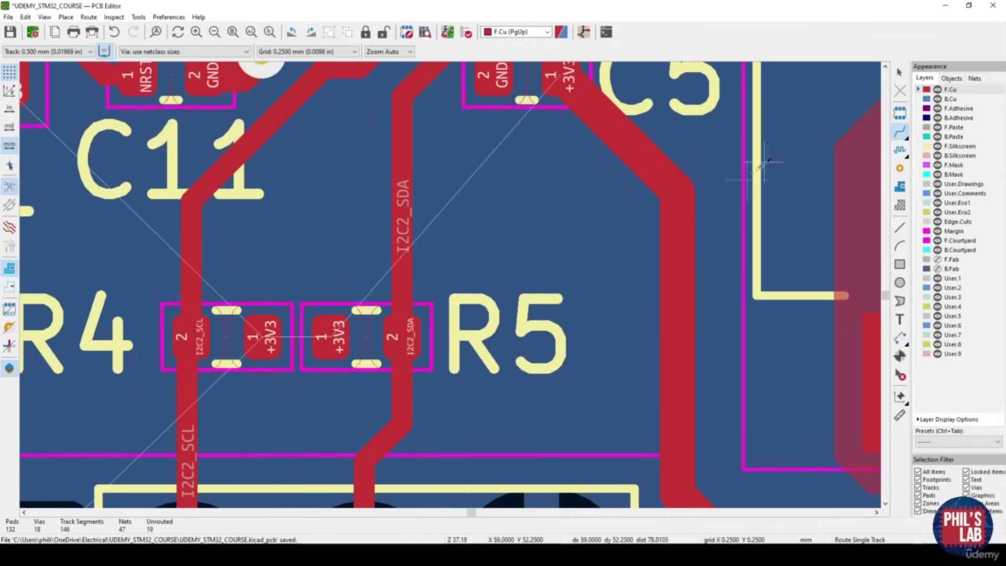
left_click(679, 231)
key("v")
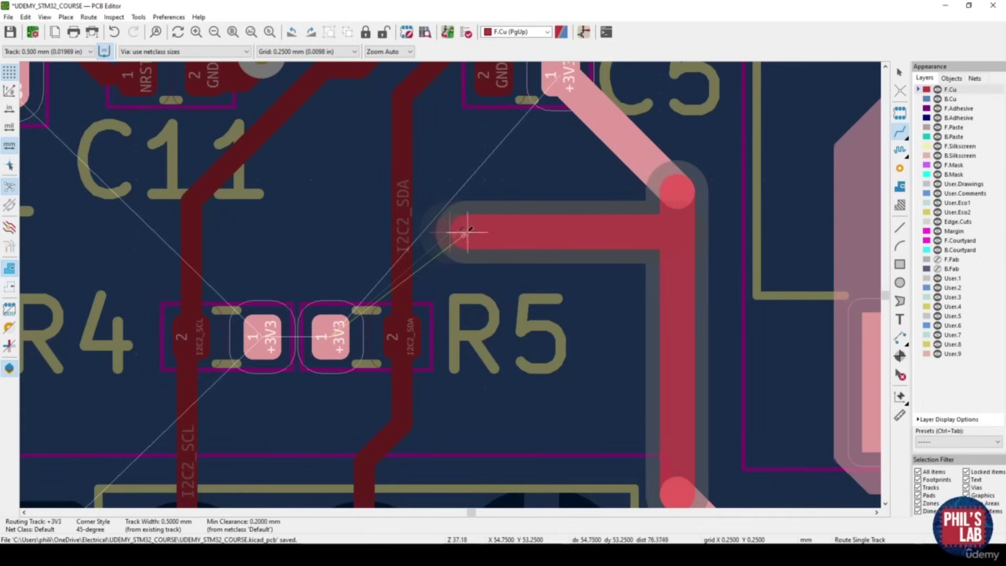
left_click(452, 232)
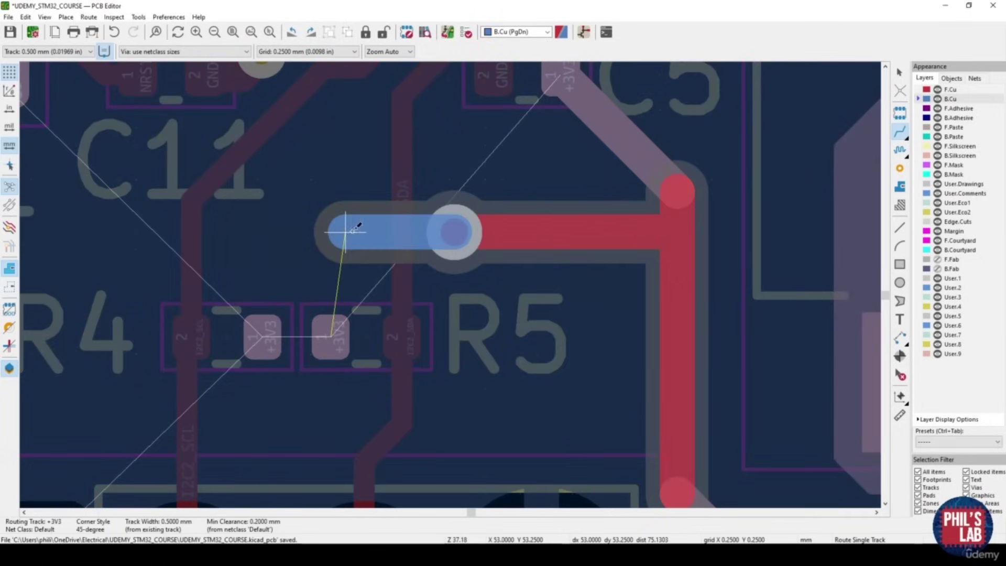
left_click(344, 231)
key("Escape")
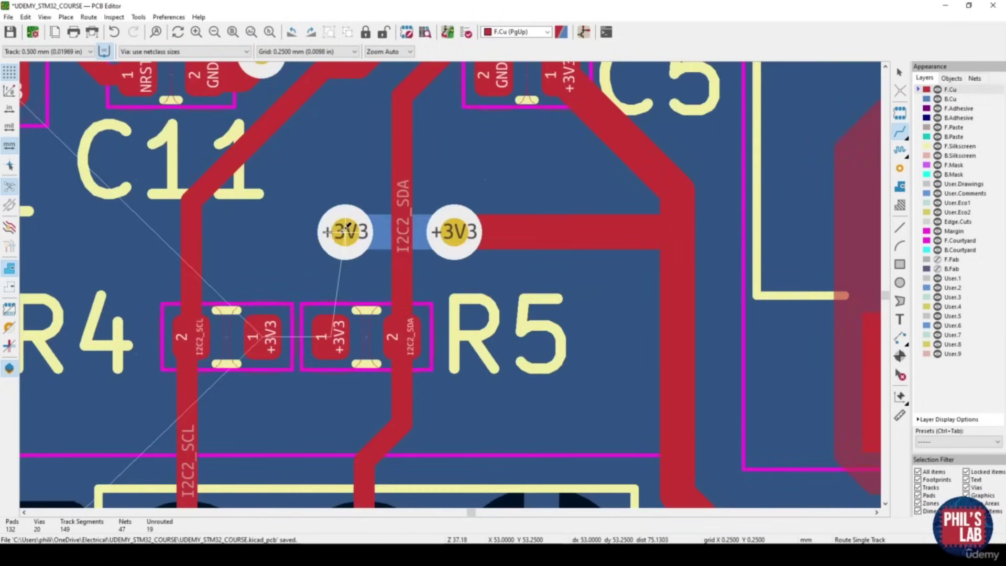
key("Escape")
scroll(378, 242, "up", 2)
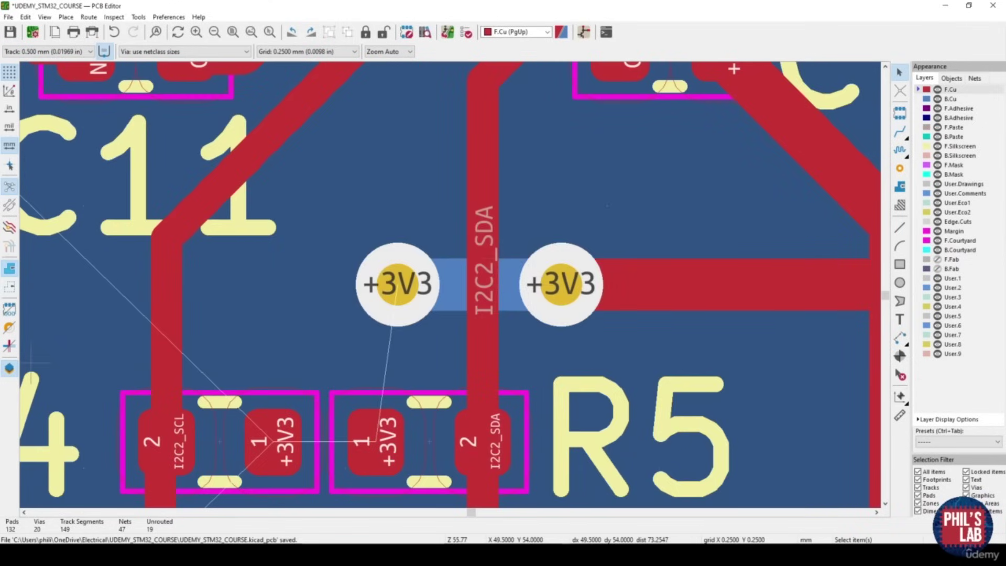
middle_click_drag(449, 317, 416, 320)
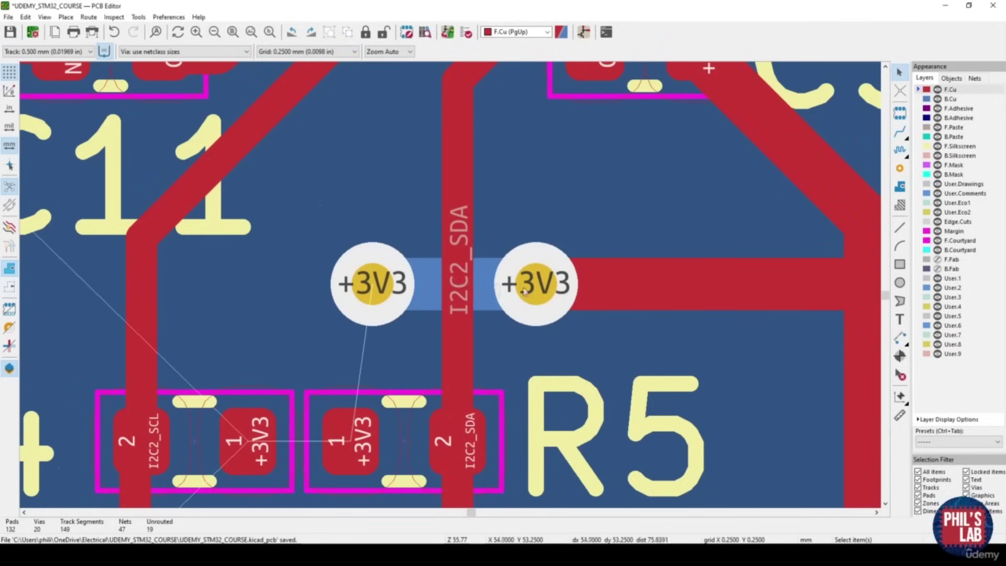
Refill the copper zones and check the +3V3 via bridges crossing the I2C2 tracks near R4 and R5
middle_click_drag(497, 291, 458, 298)
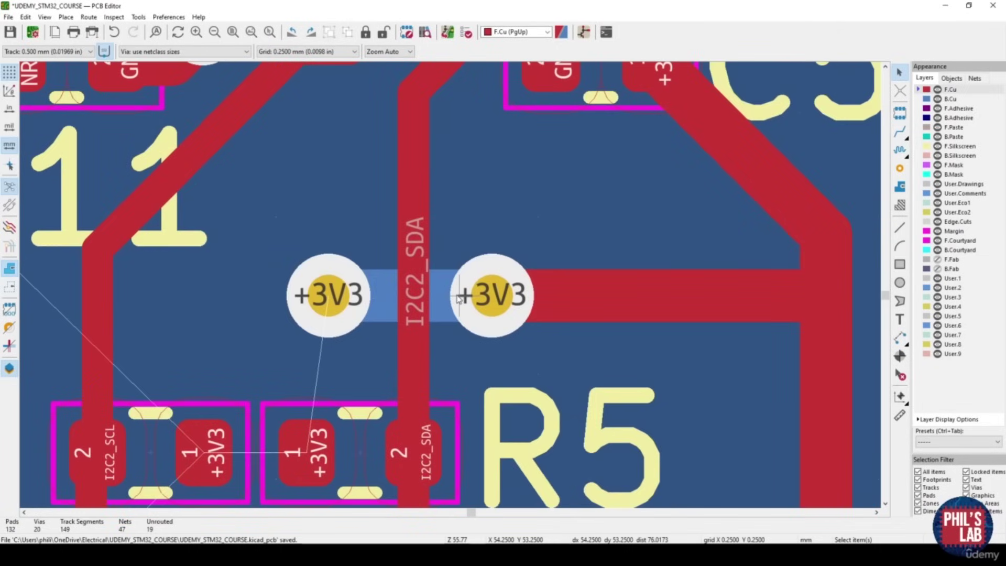
key("b")
scroll(456, 298, "down", 2)
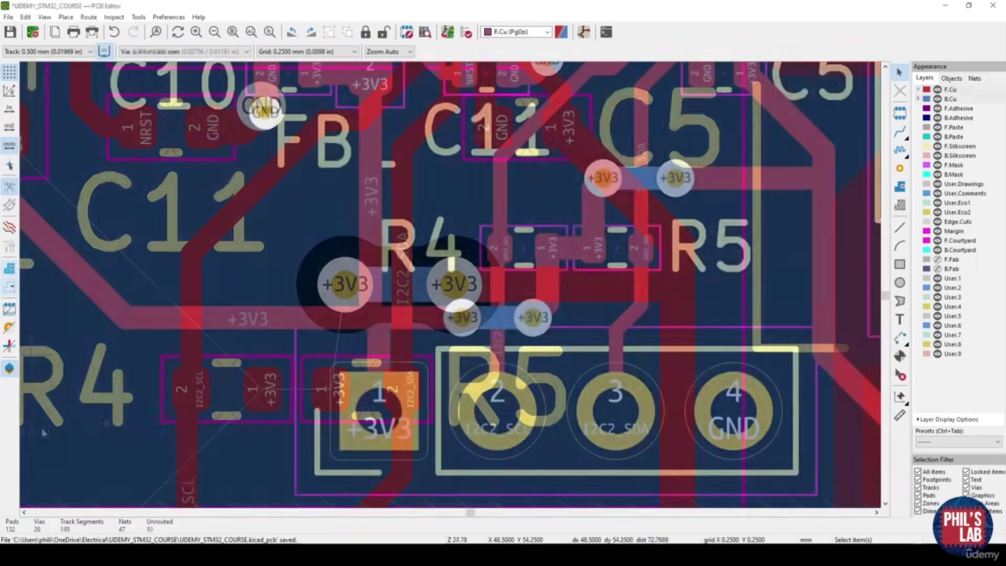
scroll(507, 309, "up", 3)
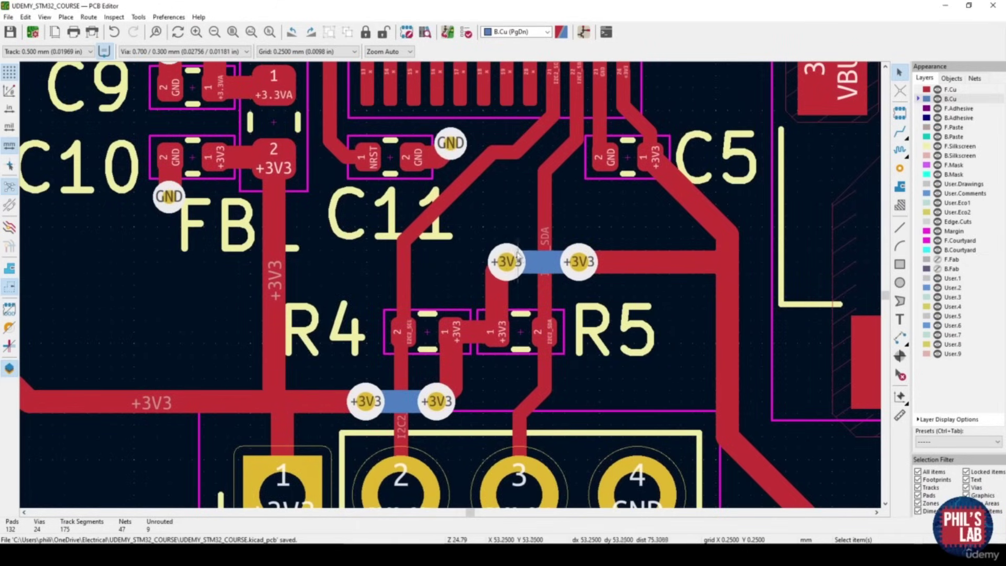
middle_click_drag(513, 264, 550, 301)
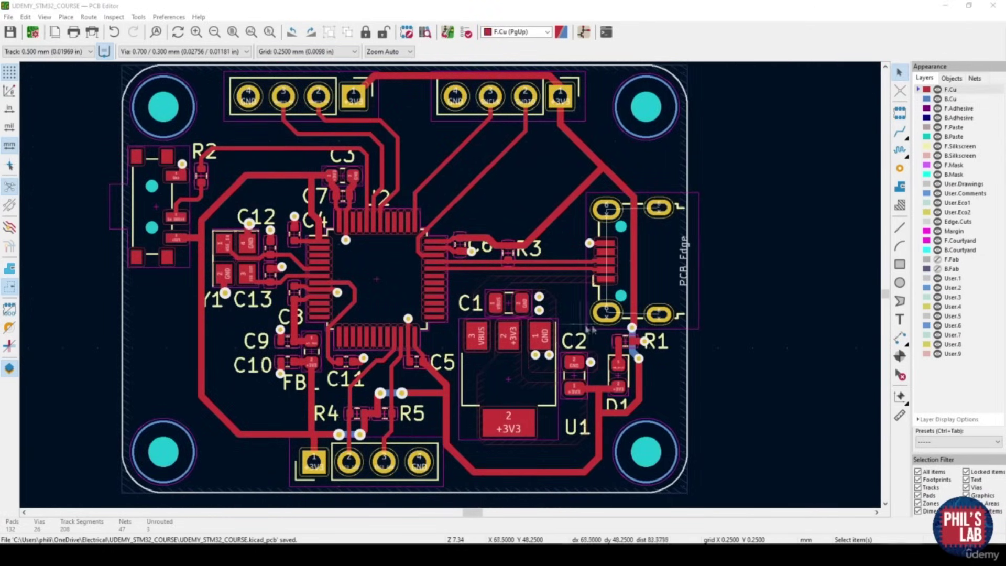
Examine the +3V3 routing across the whole board, including the wide track joining pin 1 of the SWD and UART headers
middle_click_drag(560, 283, 559, 297)
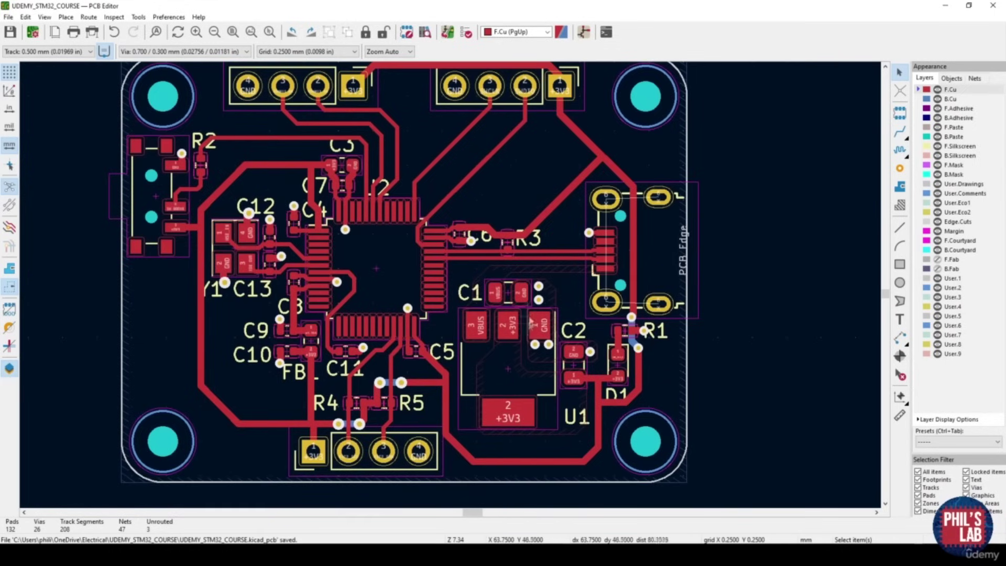
middle_click_drag(512, 287, 496, 303)
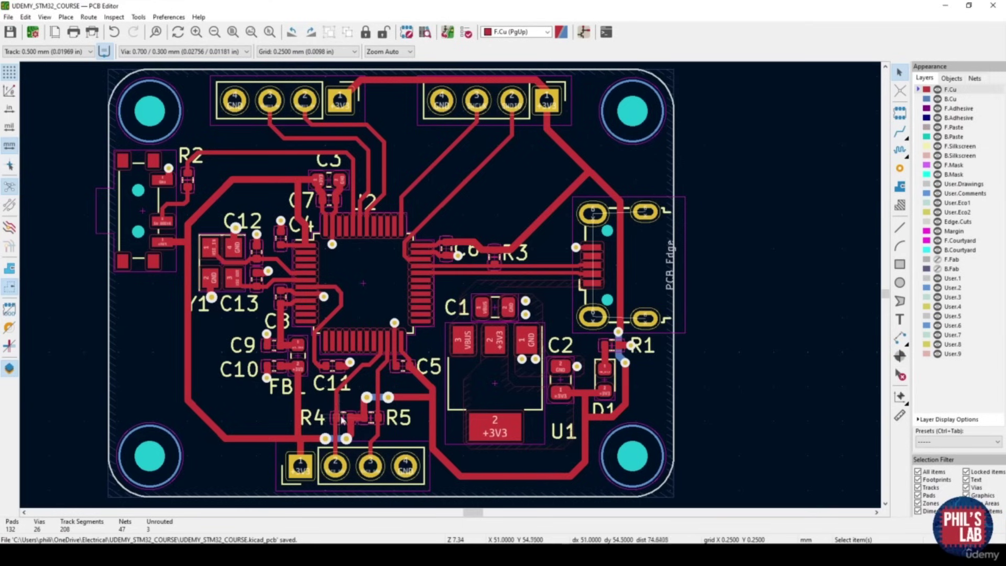
scroll(512, 101, "up", 3)
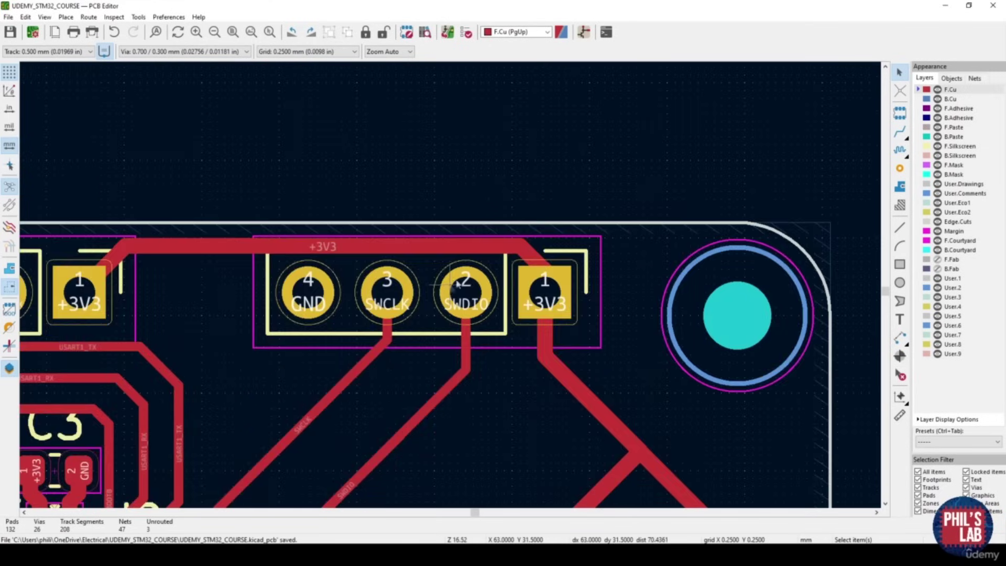
scroll(527, 251, "up", 2)
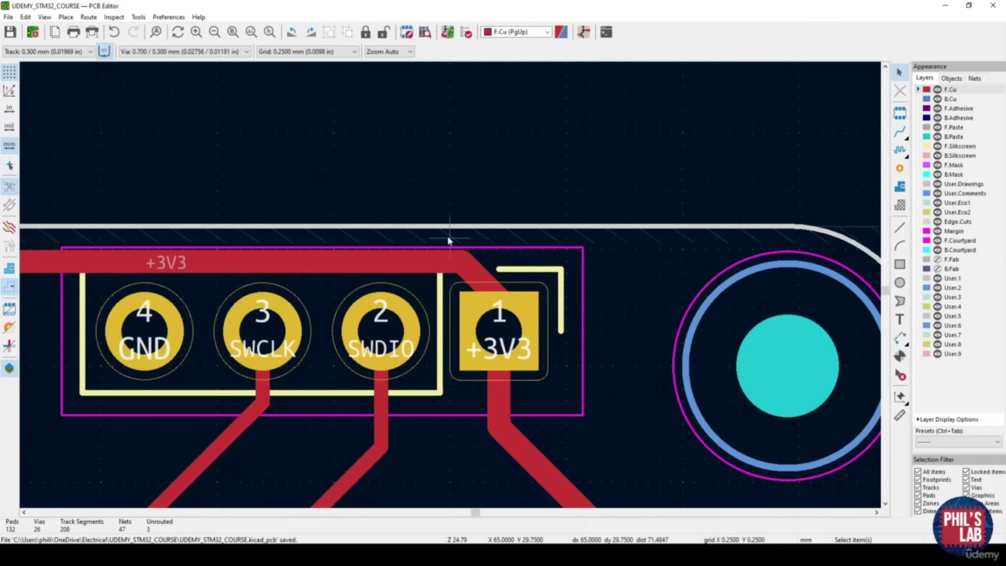
middle_click_drag(448, 241, 628, 240)
scroll(451, 288, "down", 2)
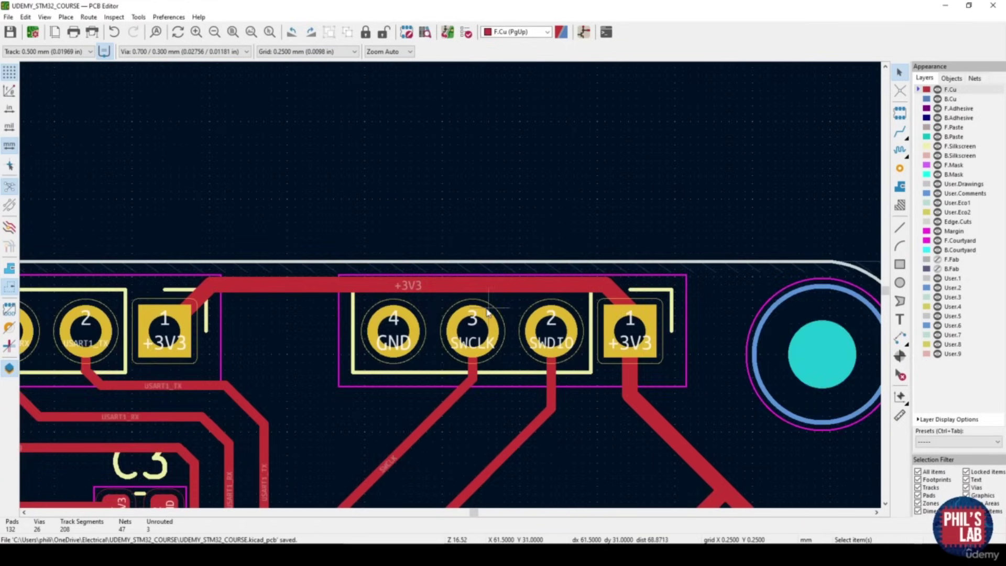
scroll(487, 312, "down", 2)
middle_click_drag(410, 347, 433, 244)
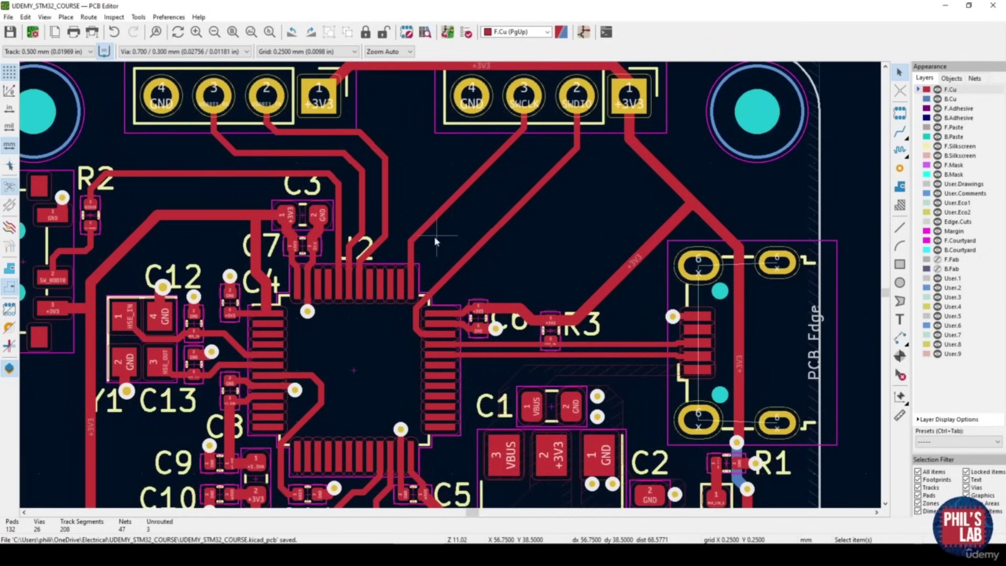
Open the 3D view of the board and examine the component placement and routing from several angles
left_click(45, 16)
left_click(74, 58)
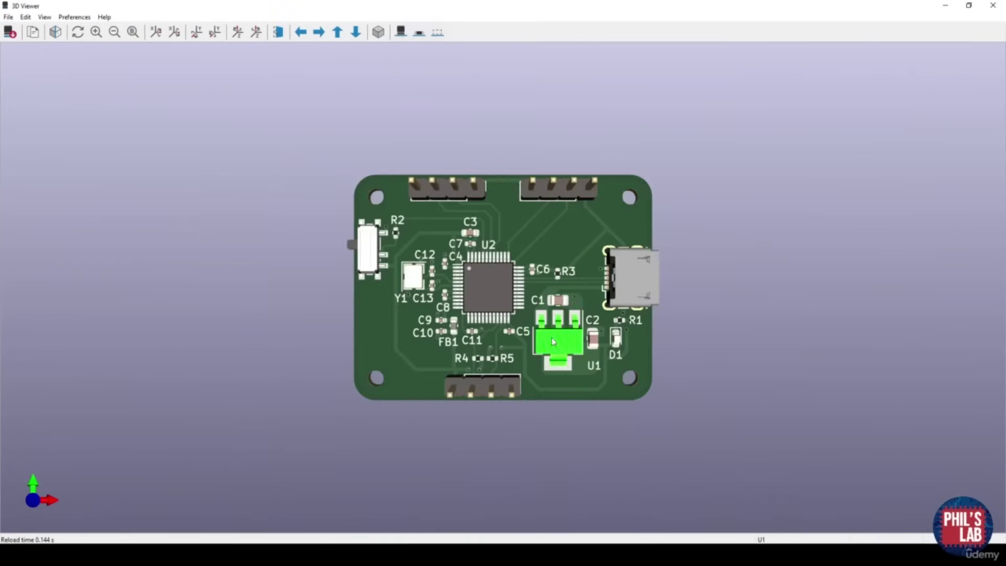
left_click_drag(389, 310, 451, 361)
scroll(461, 388, "up", 5)
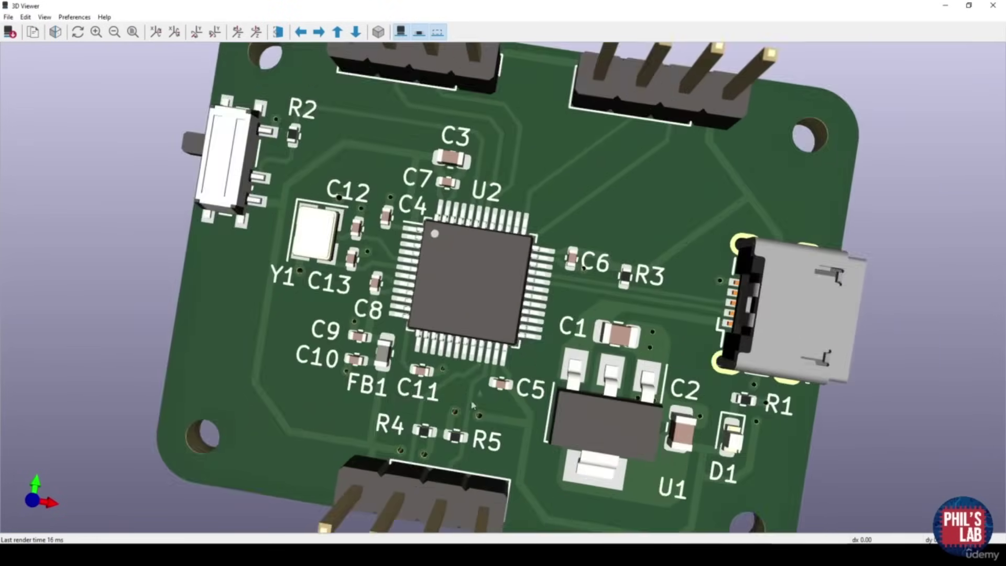
left_click_drag(472, 405, 497, 344)
scroll(626, 378, "up", 3)
scroll(603, 403, "down", 4)
scroll(660, 320, "up", 2)
scroll(631, 318, "down", 3)
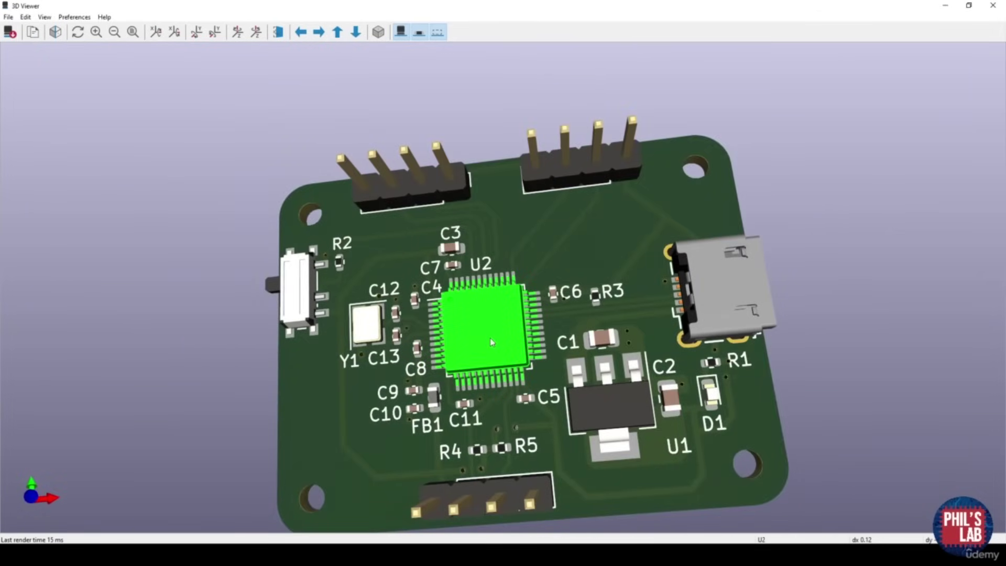
left_click_drag(492, 342, 466, 449)
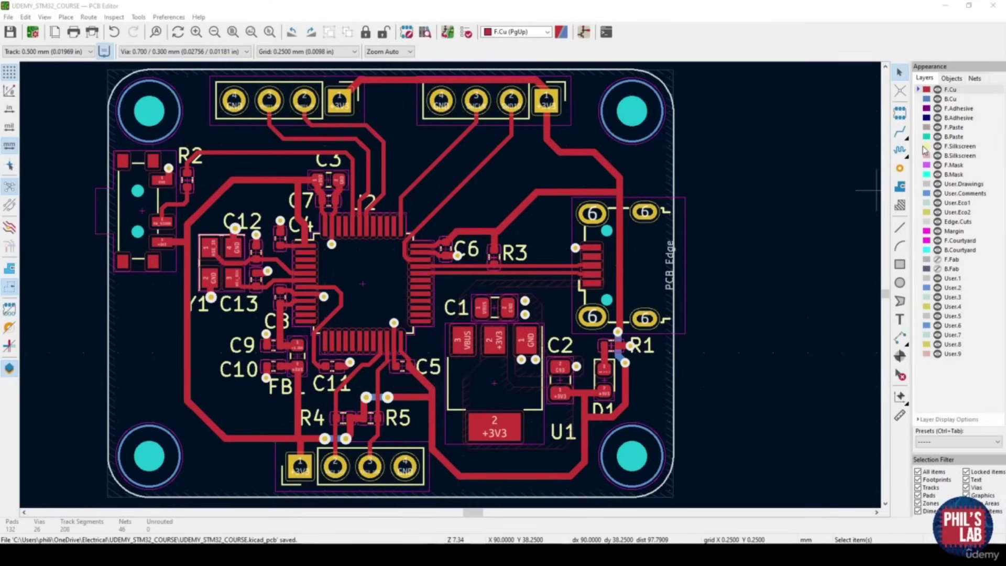
Add the F.Silkscreen text "SWD", 1.25 mm wide and high with 0.2 mm thickness, below the SWCLK/SWDIO header
left_click(919, 147)
left_click(901, 319)
left_click(866, 190)
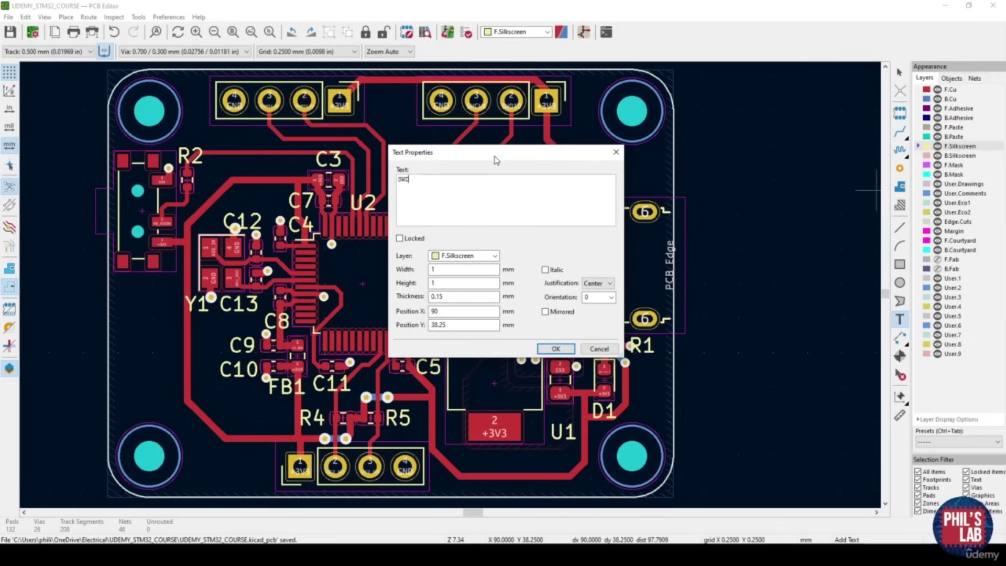
double_click(459, 270)
left_click(444, 283)
type(".25")
double_click(454, 269)
type("1.25")
left_click(441, 296)
type("2")
left_click(555, 348)
scroll(487, 152, "up", 3)
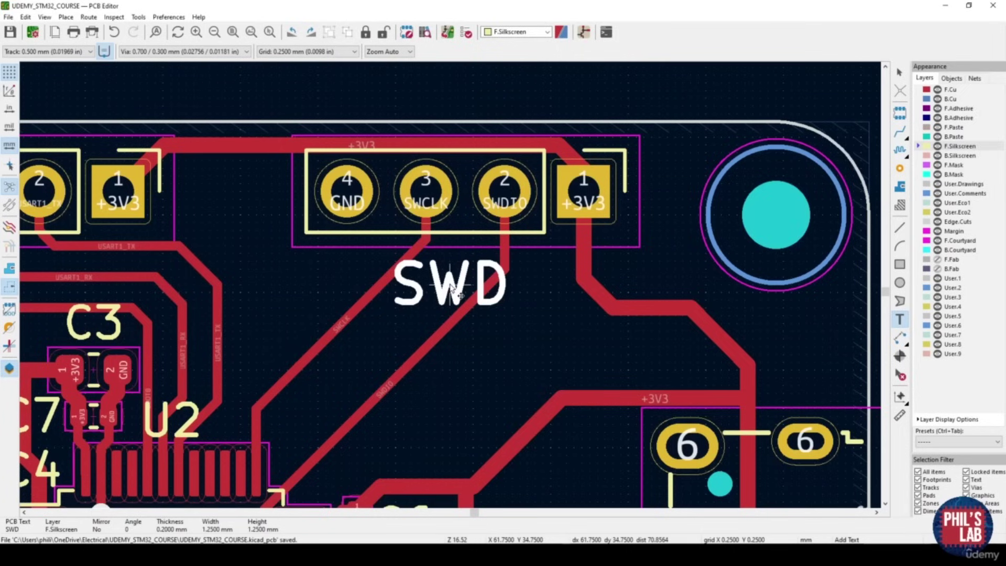
left_click(468, 287)
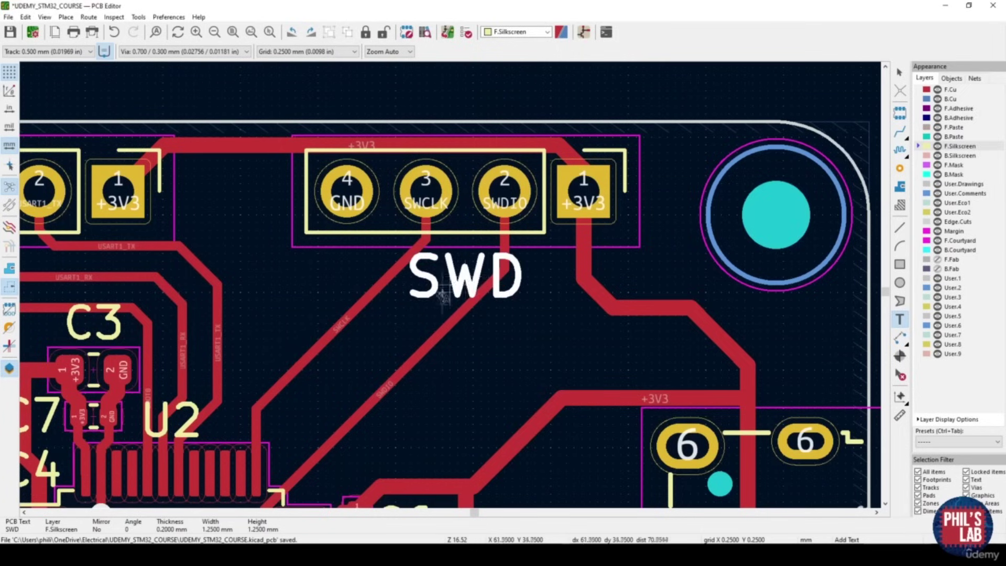
Add the F.Silkscreen text "UART" below the USART1 header
scroll(469, 288, "down", 3)
left_click(424, 288)
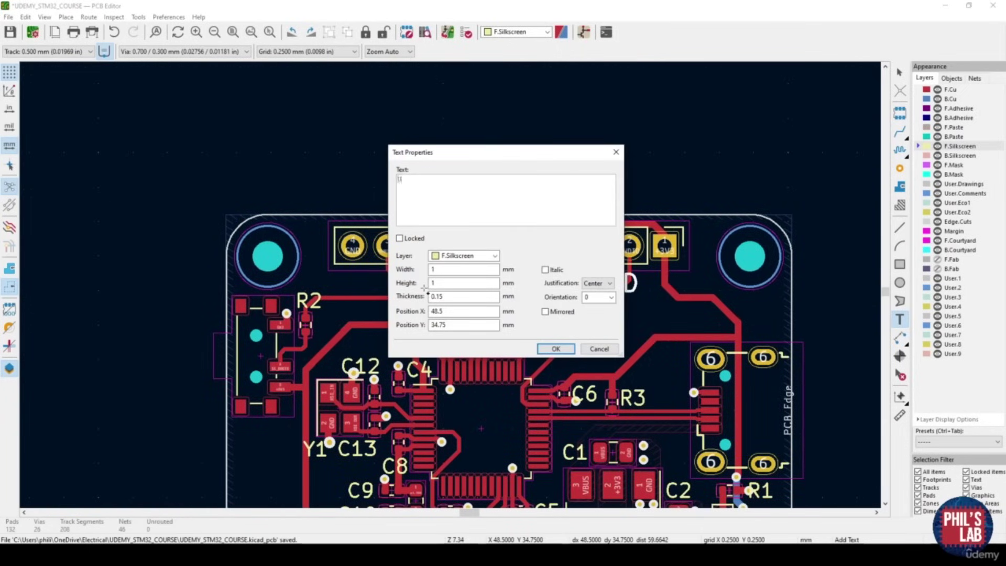
key("Return")
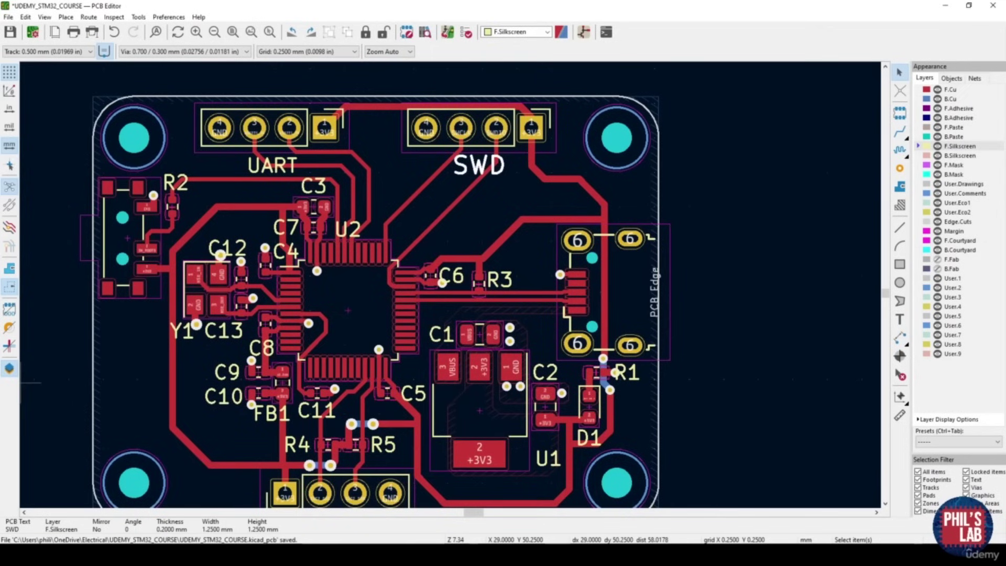
Examine the front silkscreen labels for UART, SWD, USB, BOOT, I2C and the ON LED in the 3D view
key("alt+3")
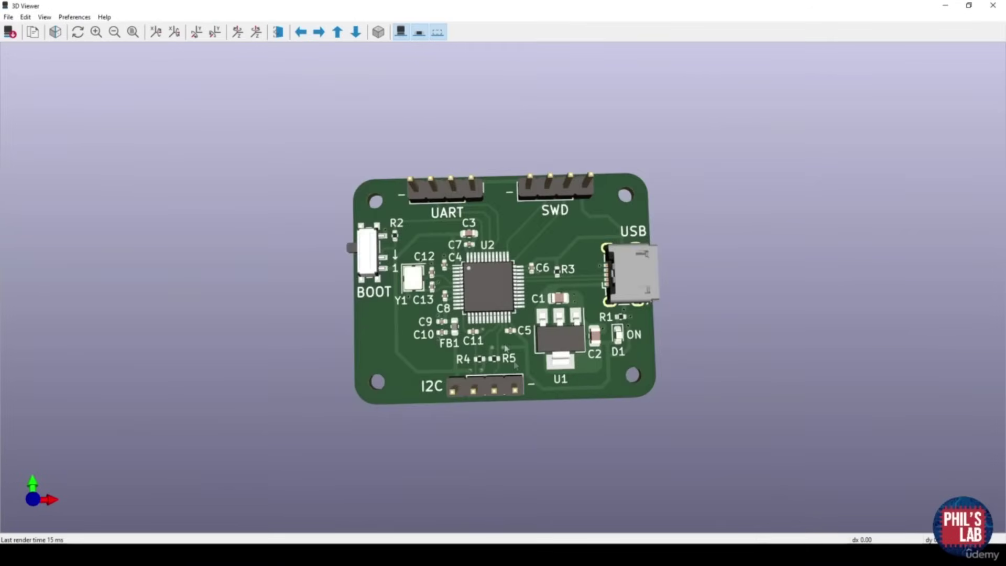
scroll(494, 342, "up", 3)
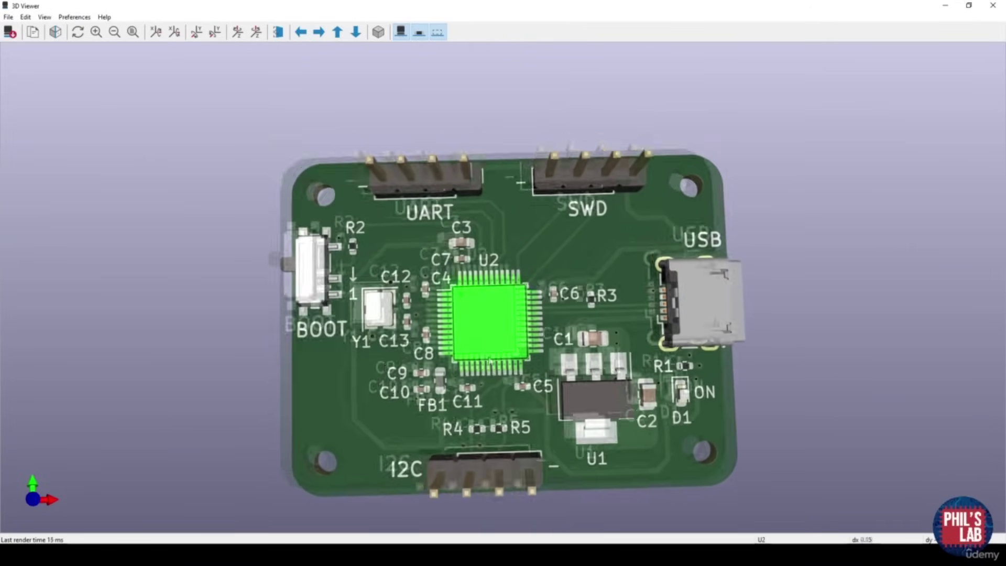
scroll(354, 265, "up", 5)
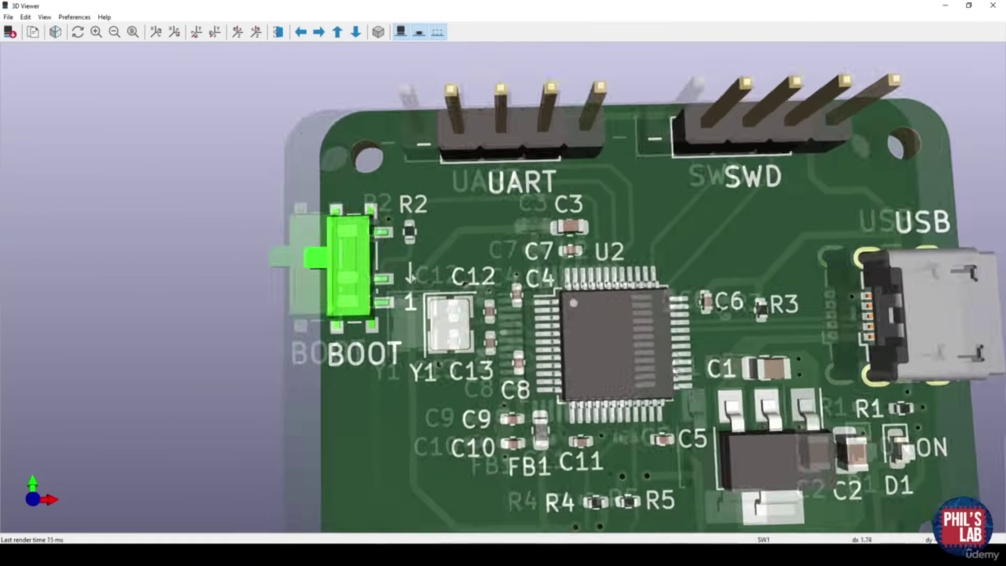
left_click_drag(489, 248, 498, 219)
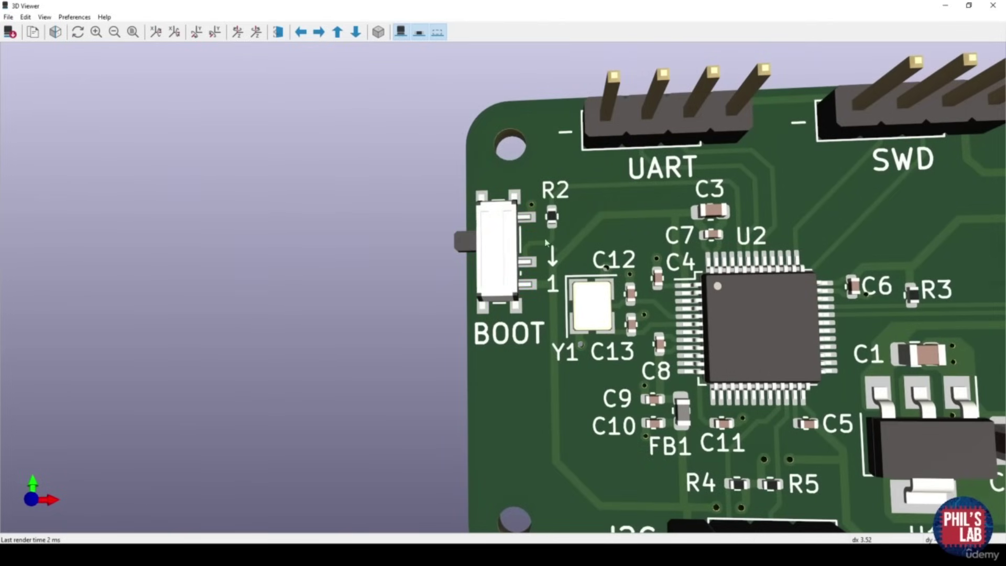
left_click_drag(665, 305, 609, 255)
middle_click_drag(728, 139, 444, 98)
left_click_drag(601, 297, 540, 241)
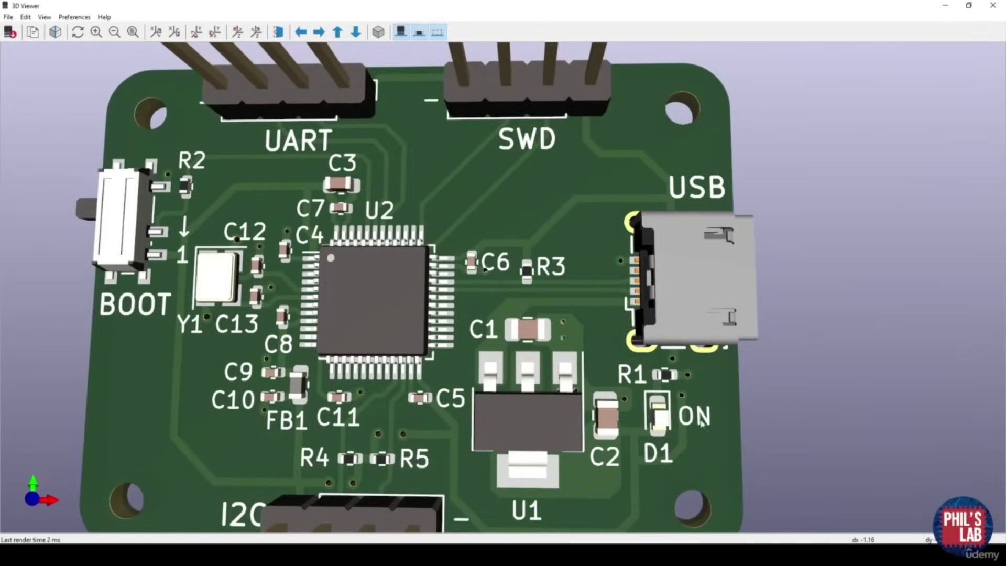
middle_click_drag(699, 425, 700, 363)
Inspect the back of the board with its "1/22 V0.1" silkscreen text in 3D, and return to the front side
left_click_drag(700, 362, 305, 194)
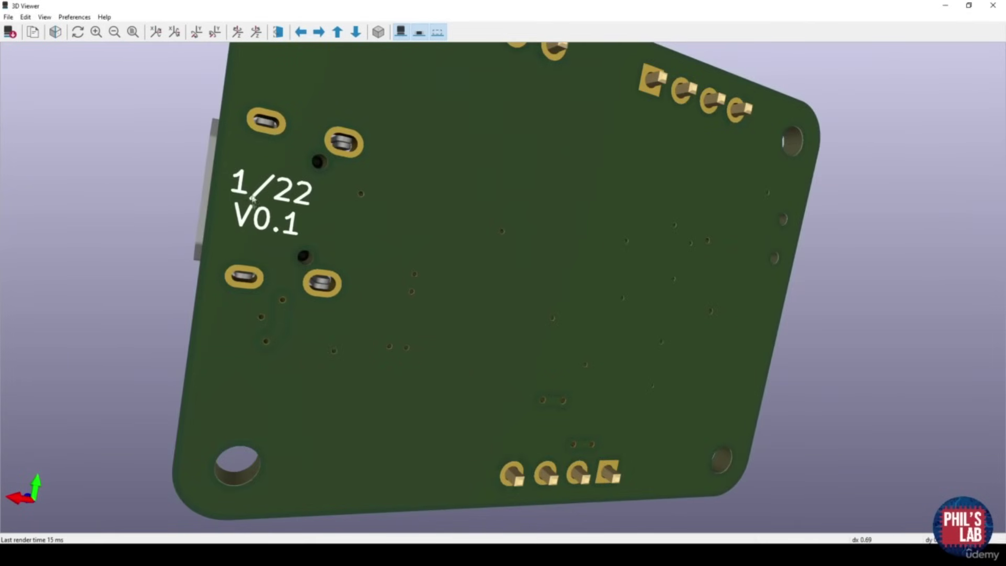
left_click_drag(251, 243, 373, 279)
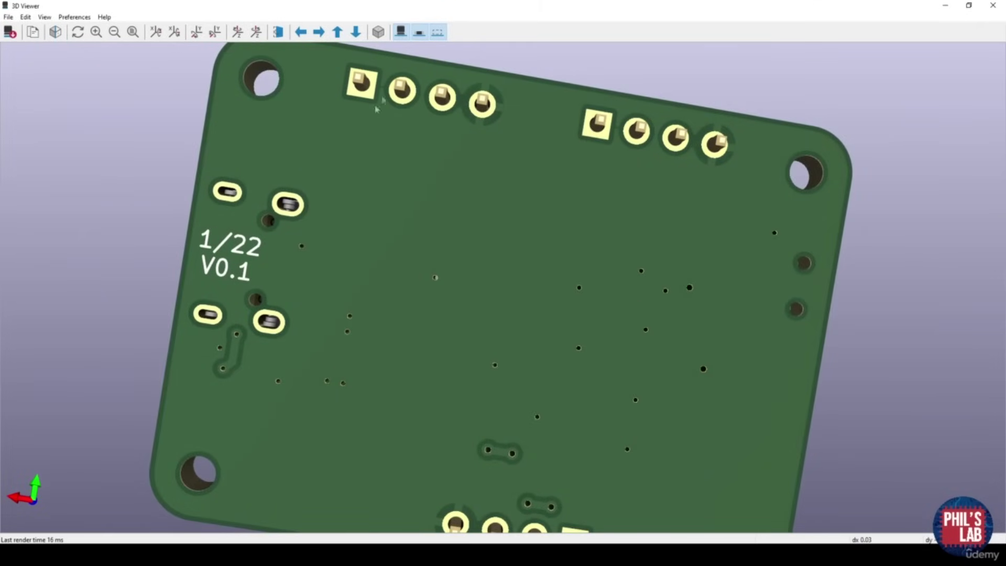
left_click_drag(449, 171, 564, 410)
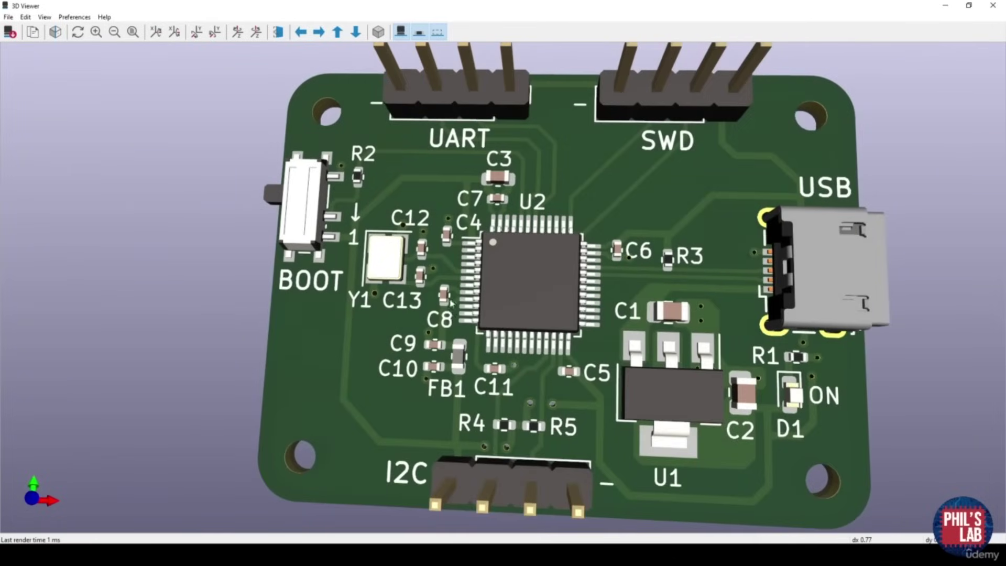
Move the C12 silkscreen reference off the GND via above Y1 and save the board
left_click_drag(451, 303, 488, 294)
middle_click_drag(471, 272, 481, 335)
scroll(366, 303, "up", 5)
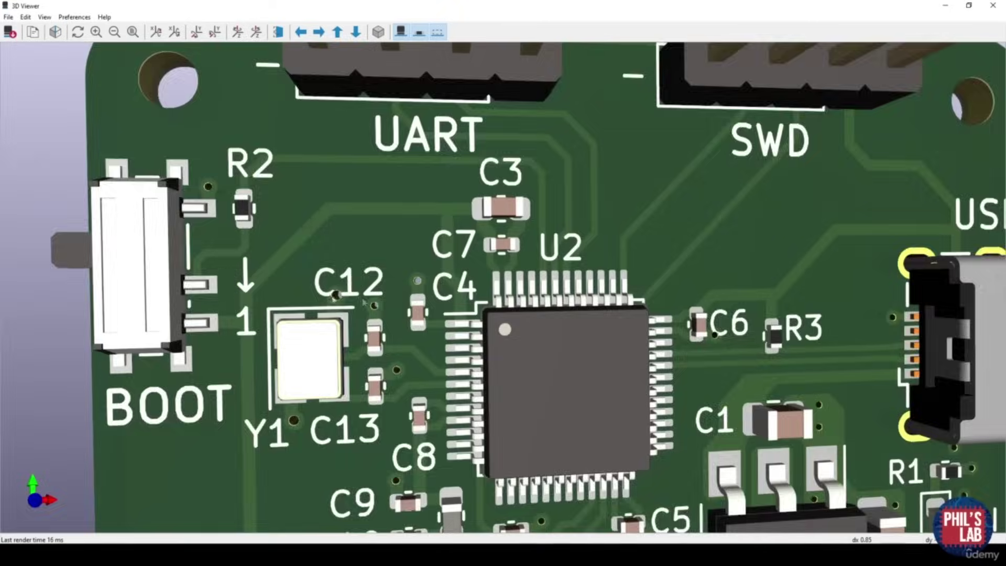
scroll(365, 303, "up", 6)
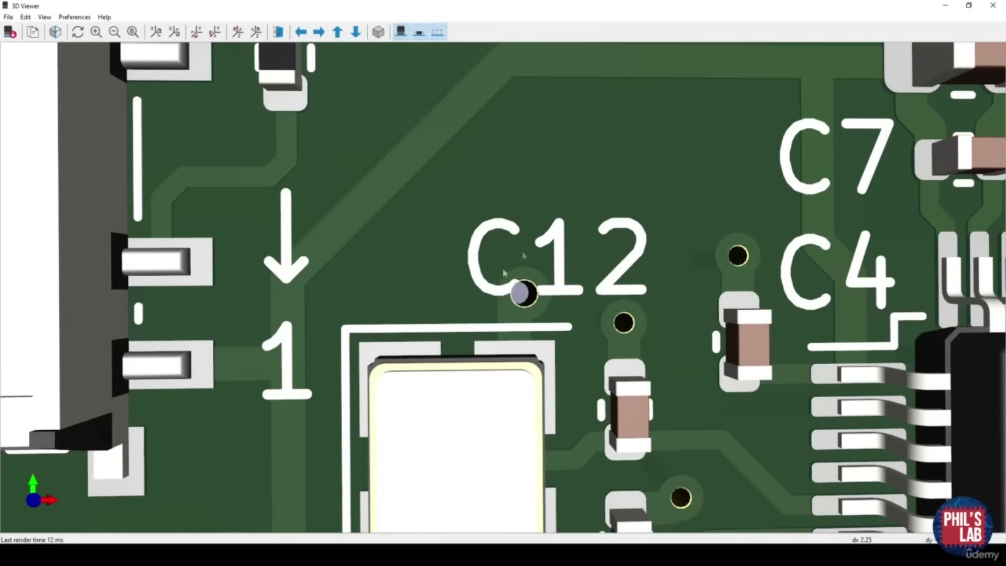
left_click(945, 6)
scroll(527, 272, "up", 5)
left_click(540, 265)
left_click_drag(539, 266, 564, 260)
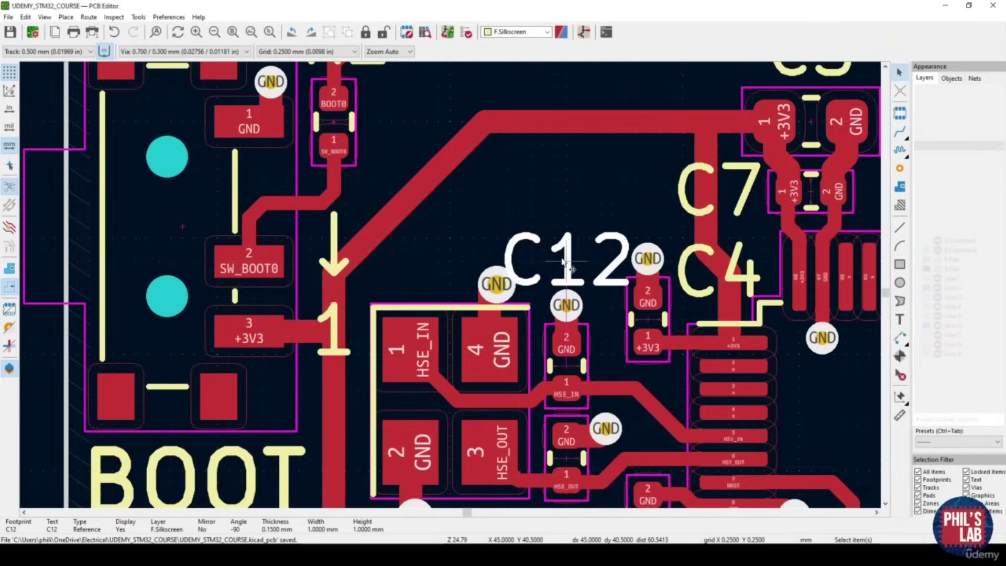
key("ctrl+s")
Check the repositioned C12 reference and the whole board front in the 3D view, and close the view
key("alt+3")
scroll(615, 333, "down", 9)
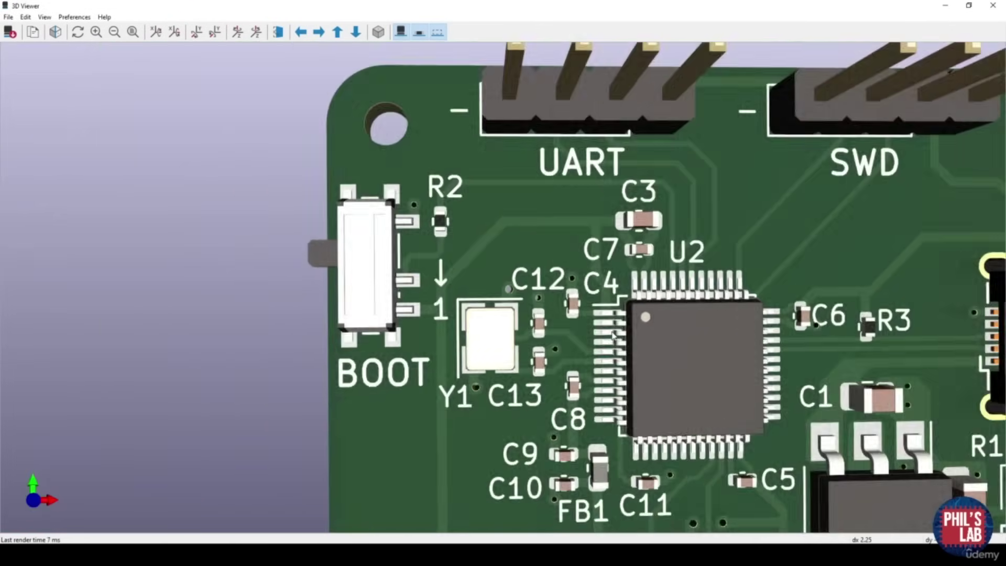
scroll(615, 333, "down", 3)
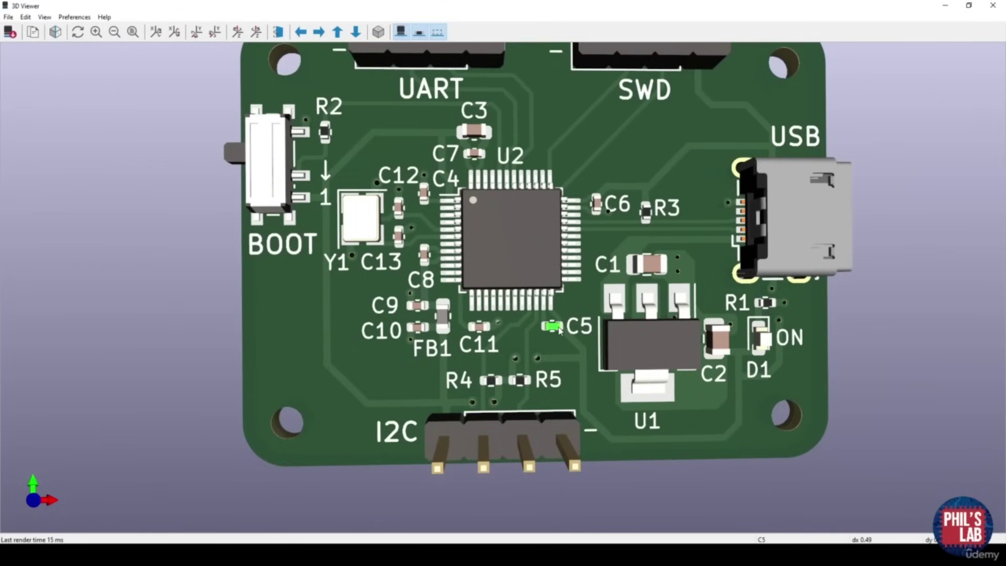
middle_click_drag(548, 306, 541, 343)
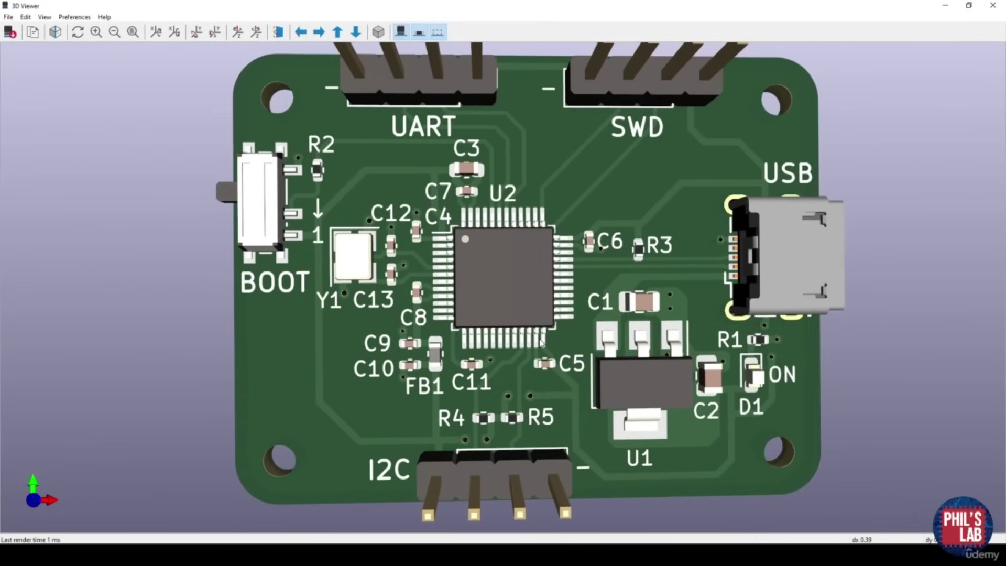
left_click(993, 5)
Run the design rules check on the board and review its violations and unconnected items
scroll(583, 185, "down", 3)
middle_click_drag(583, 185, 340, 221)
middle_click_drag(398, 242, 290, 187)
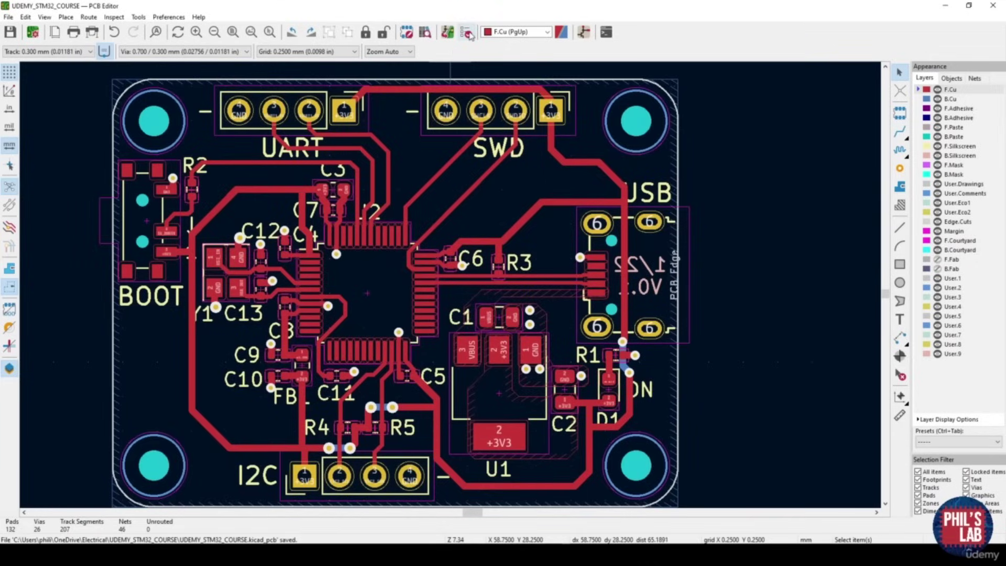
left_click(467, 32)
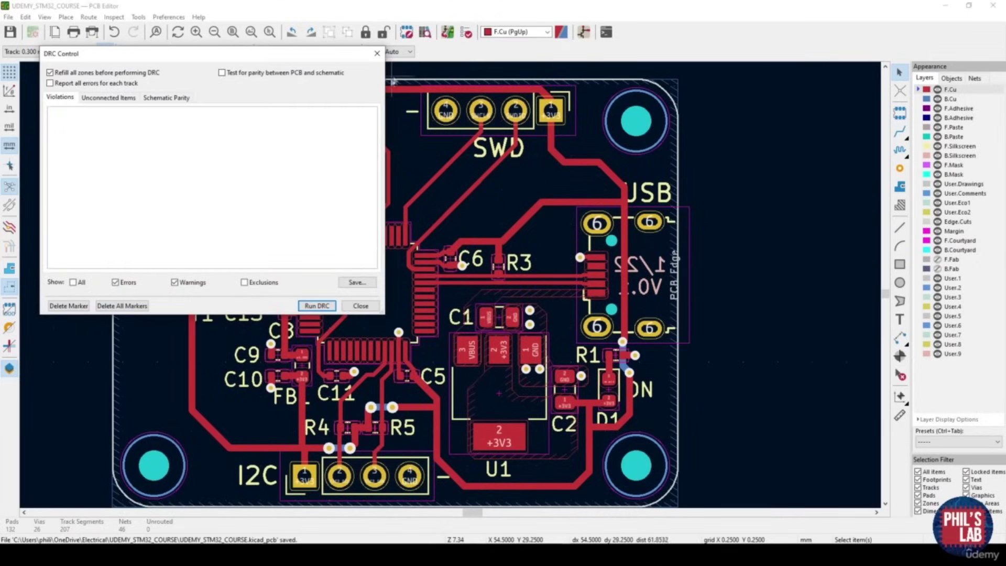
left_click(323, 306)
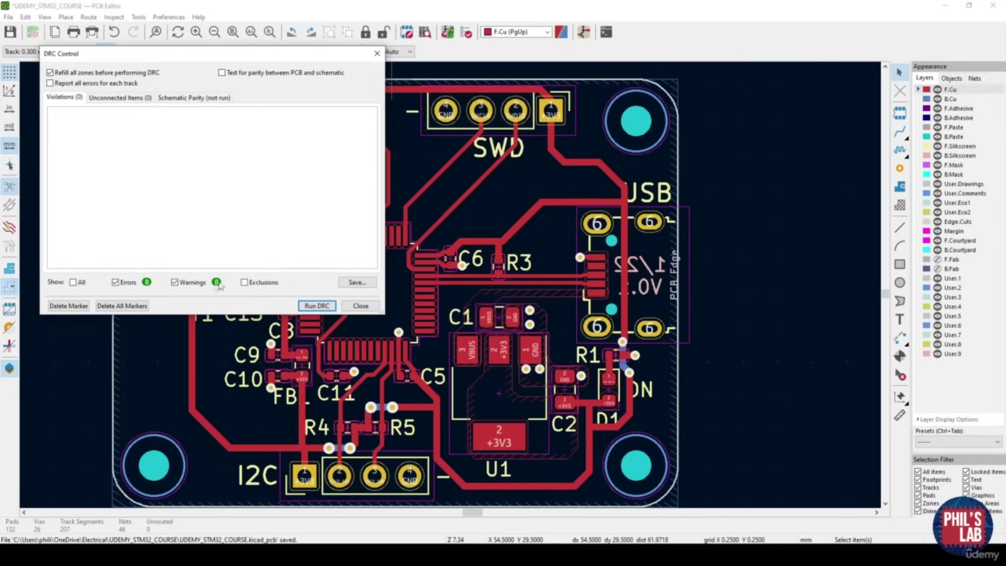
left_click(129, 98)
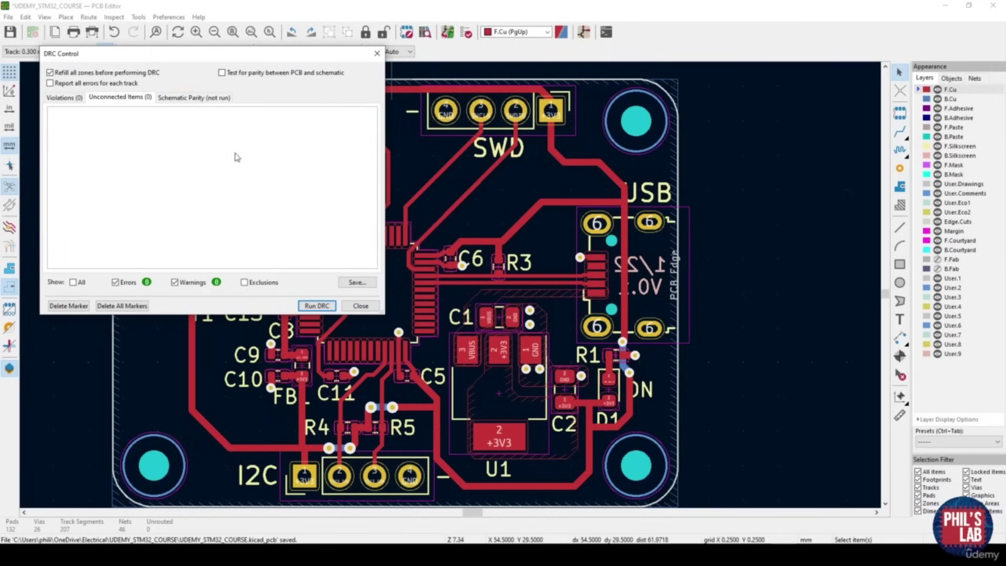
left_click(360, 307)
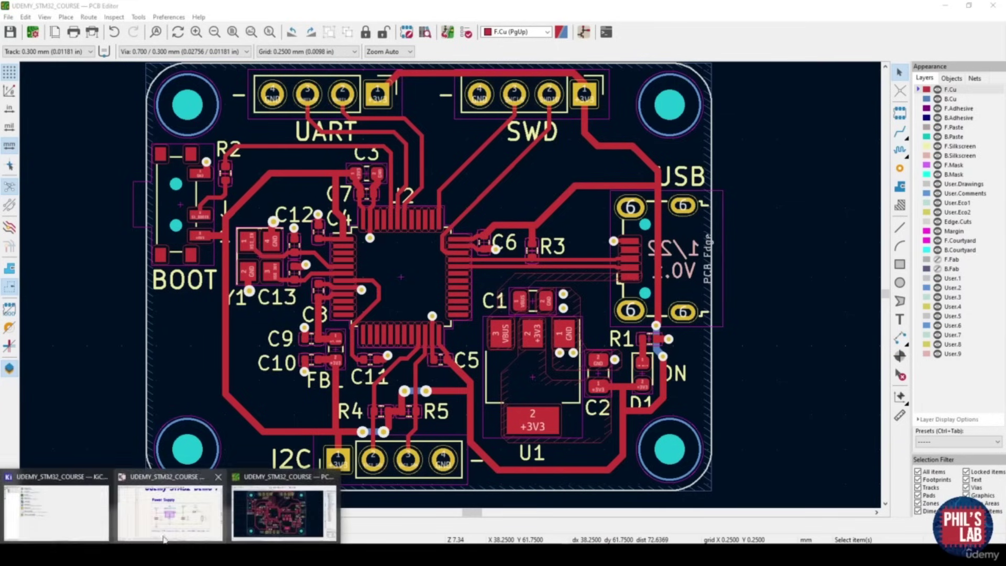
Load PhilsLabLogo.jpg into the Bitmap to Component Converter, and measure the free board area between the BOOT label and the mounting hole below it
left_click(93, 522)
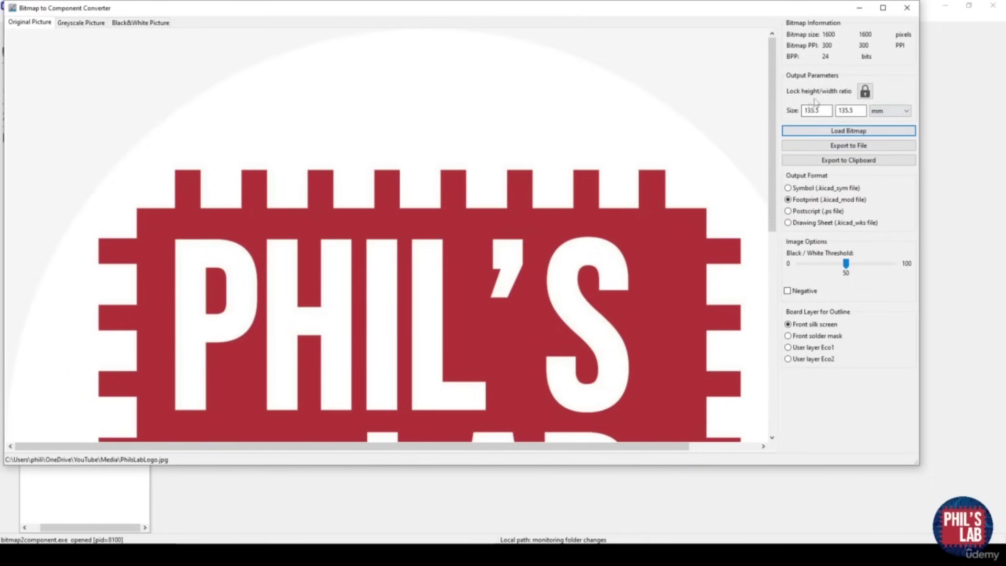
mouse_move(170, 539)
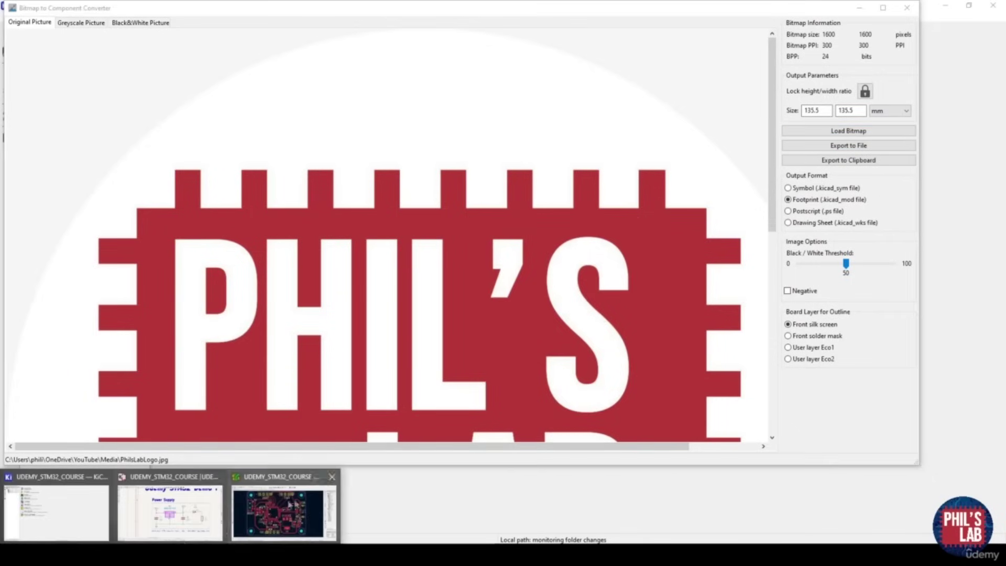
left_click(295, 503)
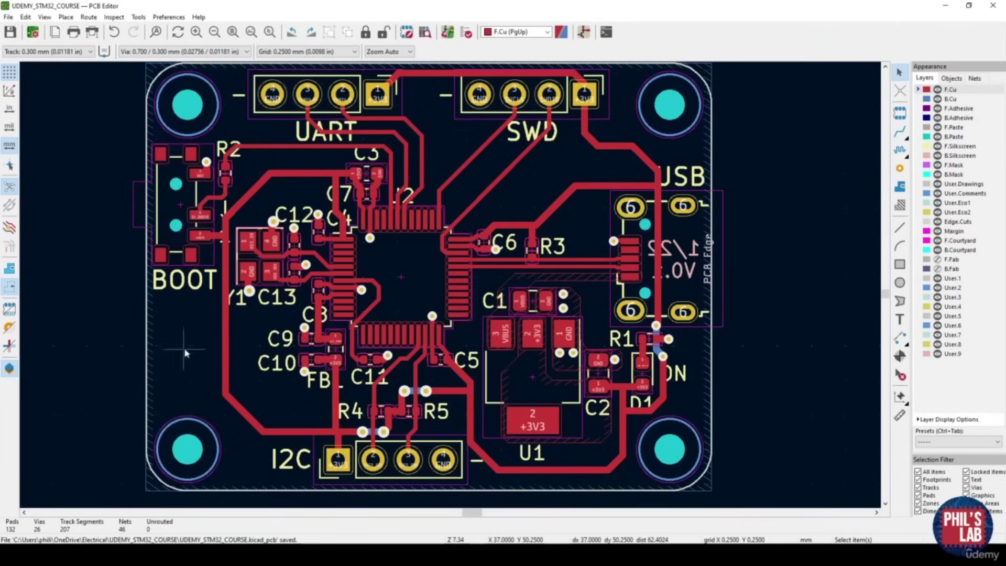
key("ctrl+shift+m")
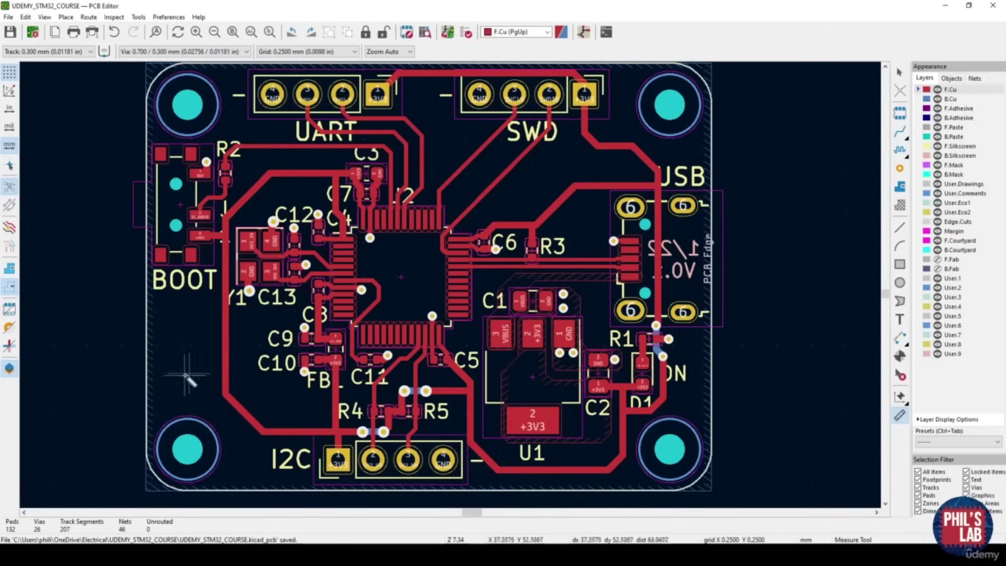
left_click(167, 395)
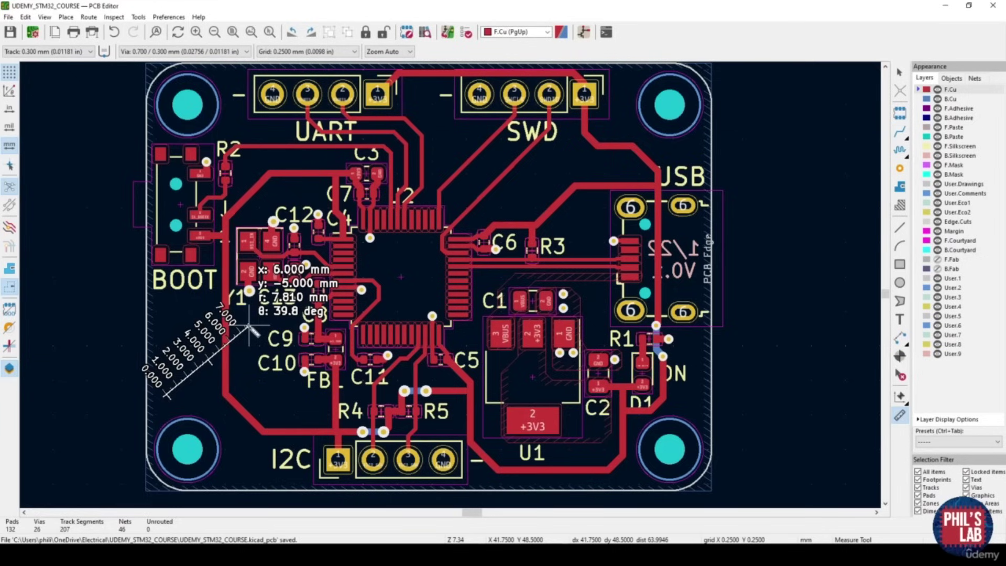
key("Escape")
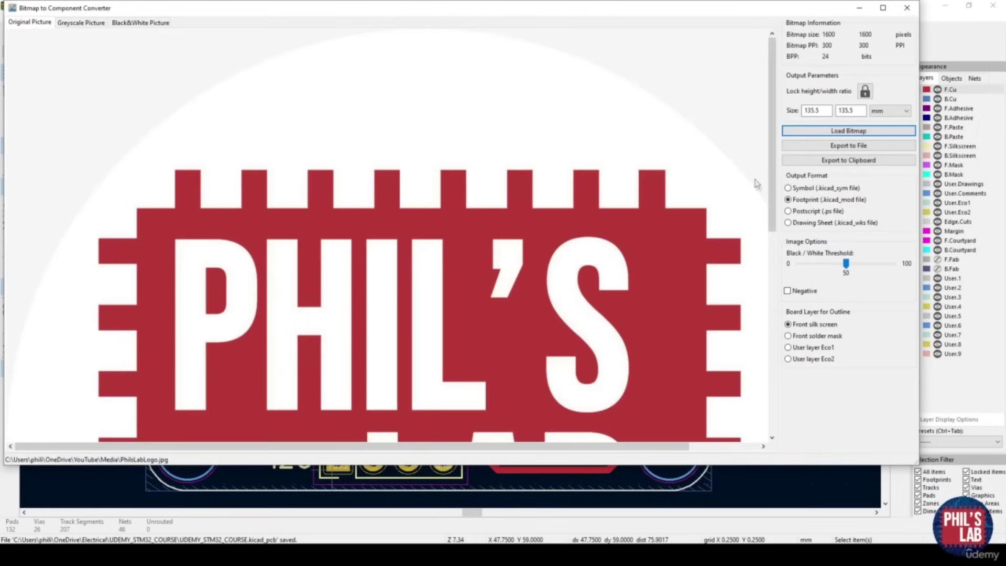
Set the logo's output size to 6 by 6 mm and export it to the clipboard as a front silkscreen footprint
double_click(826, 110)
type("6")
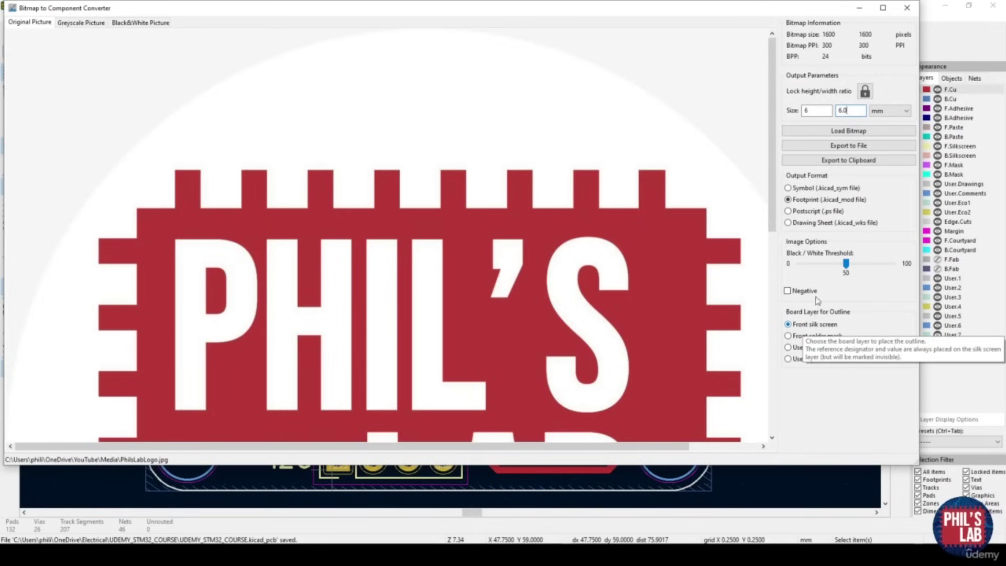
left_click(854, 161)
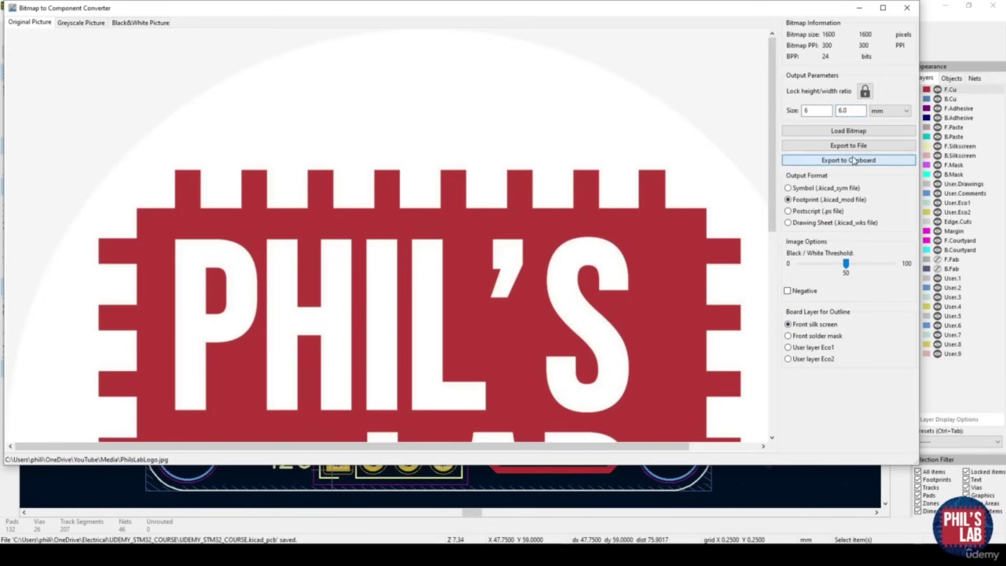
Paste the logo footprint onto the board below the BOOT label and check it in the 3D view
left_click(762, 482)
key("ctrl+v")
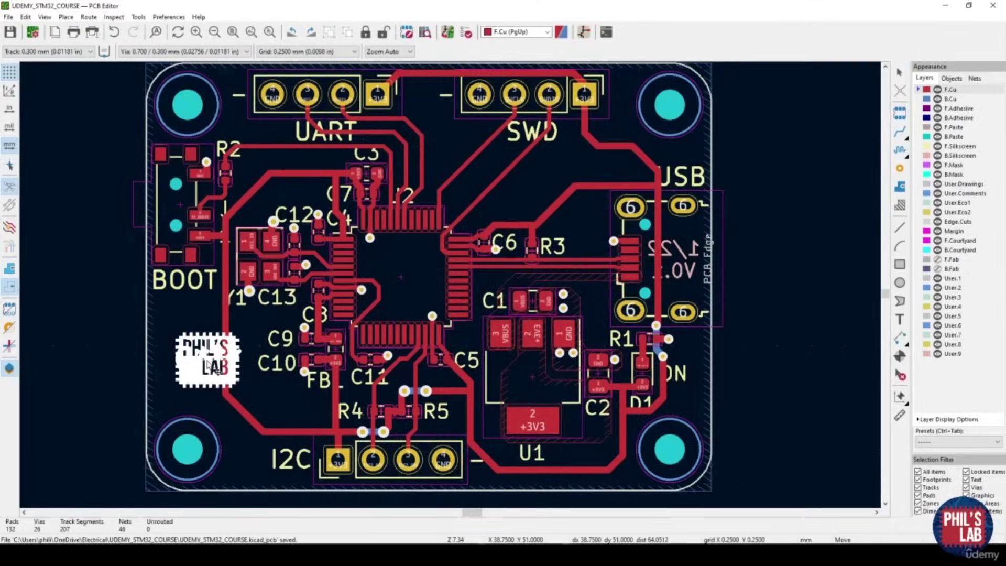
left_click(210, 365)
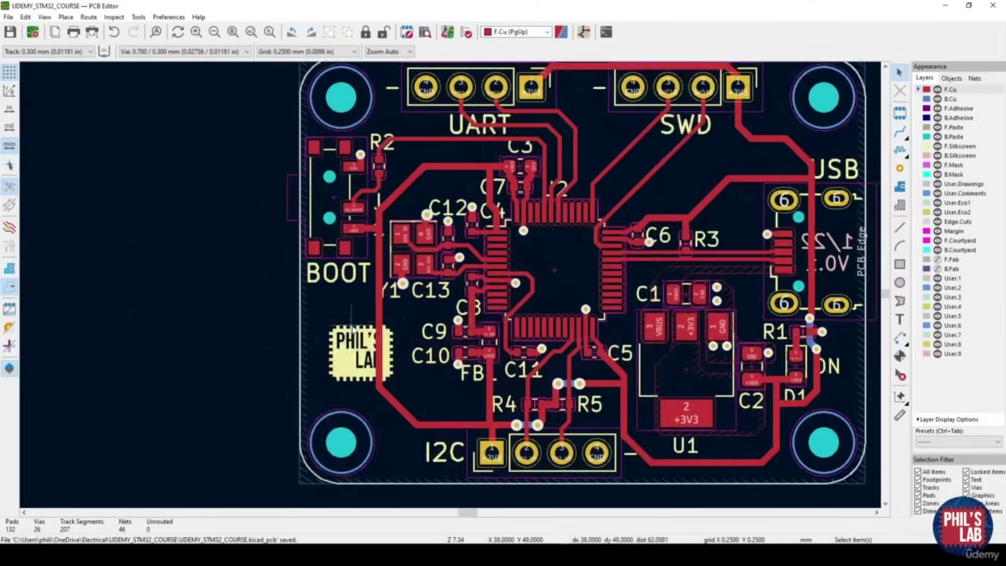
key("alt+3")
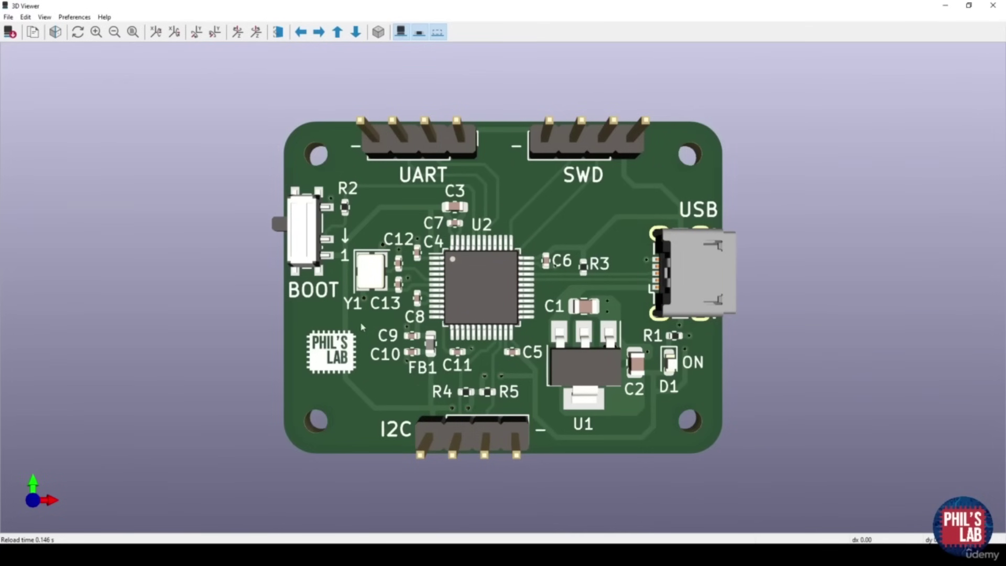
left_click_drag(361, 323, 381, 366)
scroll(397, 358, "down", 1)
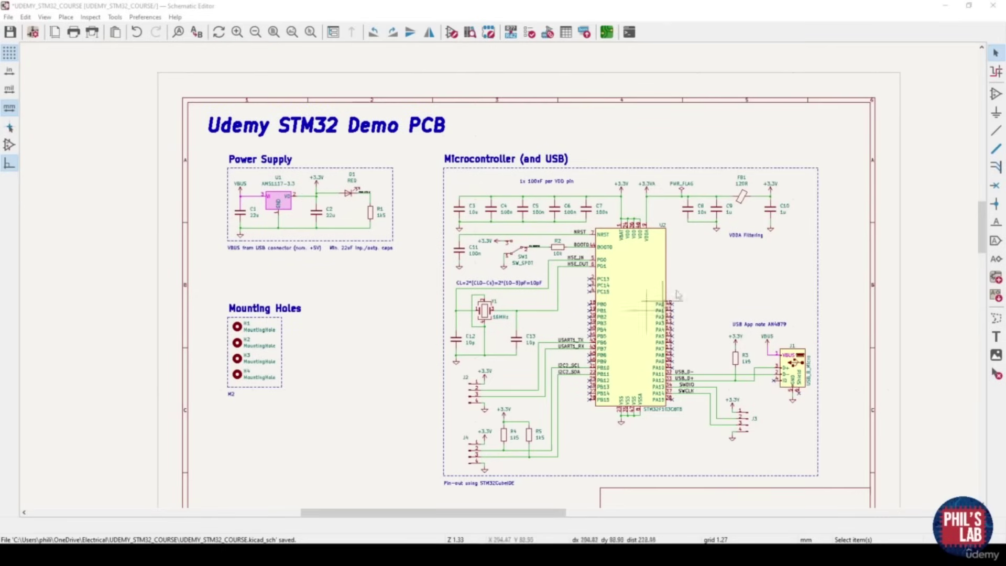
Generate the schematic's bill of materials with bom_csv_grouped_by_value_with_fp, and create a folder named manufacturing in the project folder
left_click(586, 33)
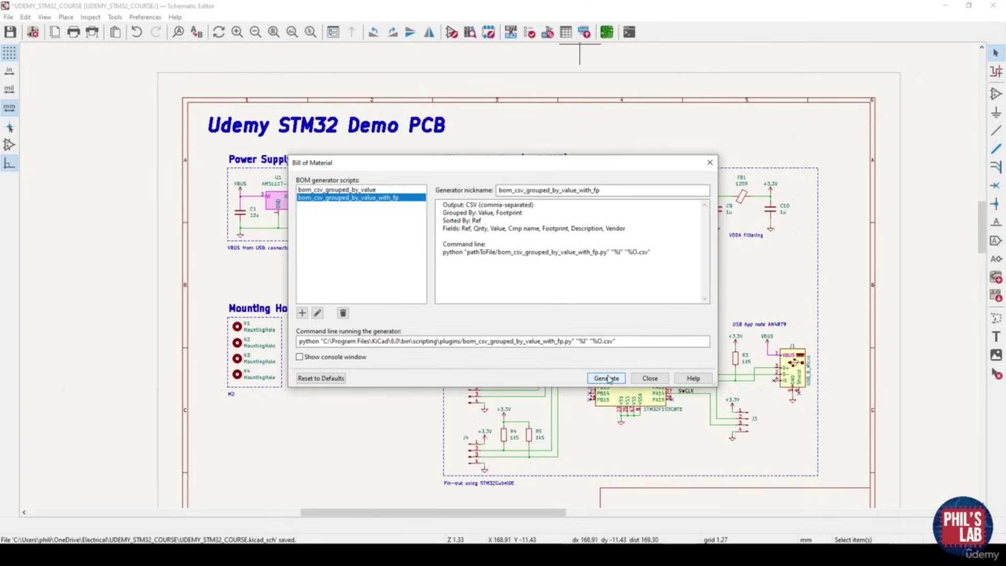
left_click(606, 379)
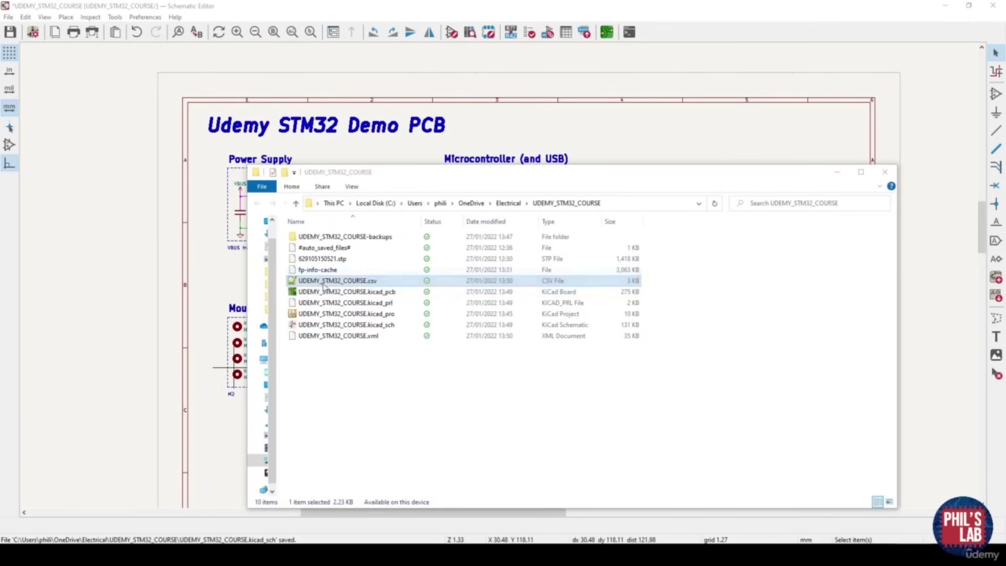
right_click(329, 373)
mouse_move(424, 353)
left_click(474, 347)
type("manufacturing")
key("Return")
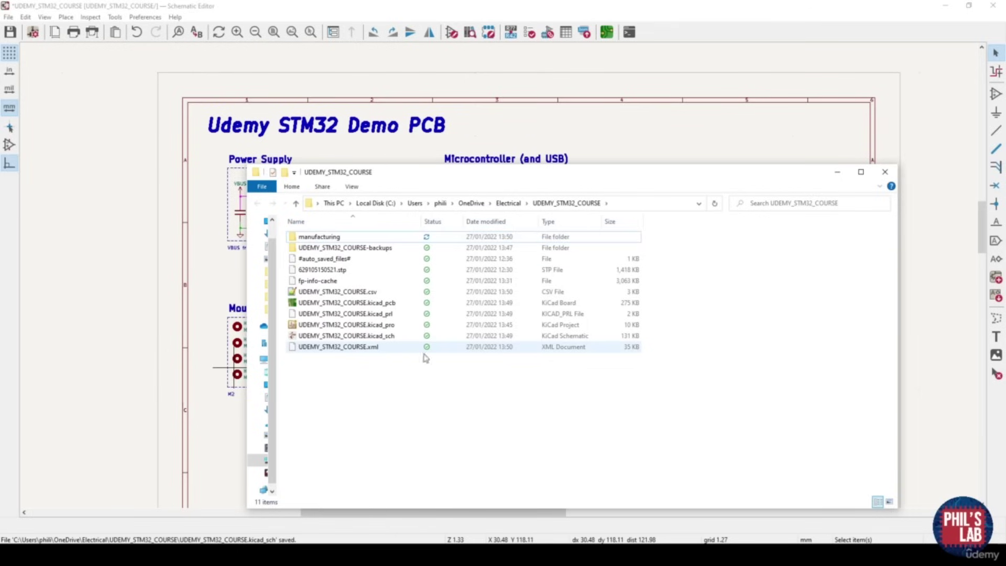
Move UDEMY_STM32_COURSE.csv into the manufacturing folder and rename it Udemy-PCB-BOM.csv
left_click_drag(361, 295, 347, 238)
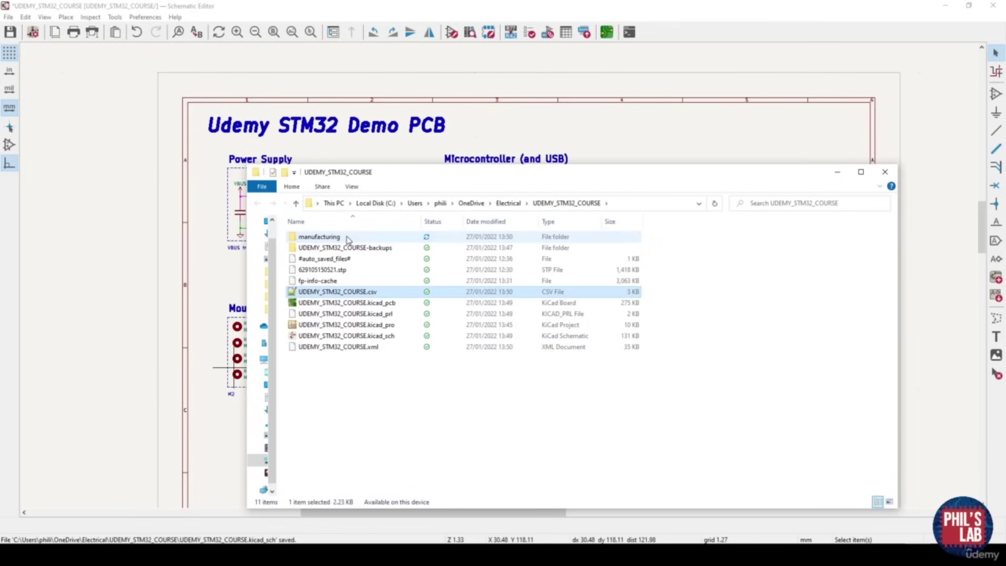
double_click(338, 237)
left_click(375, 237)
key("F2")
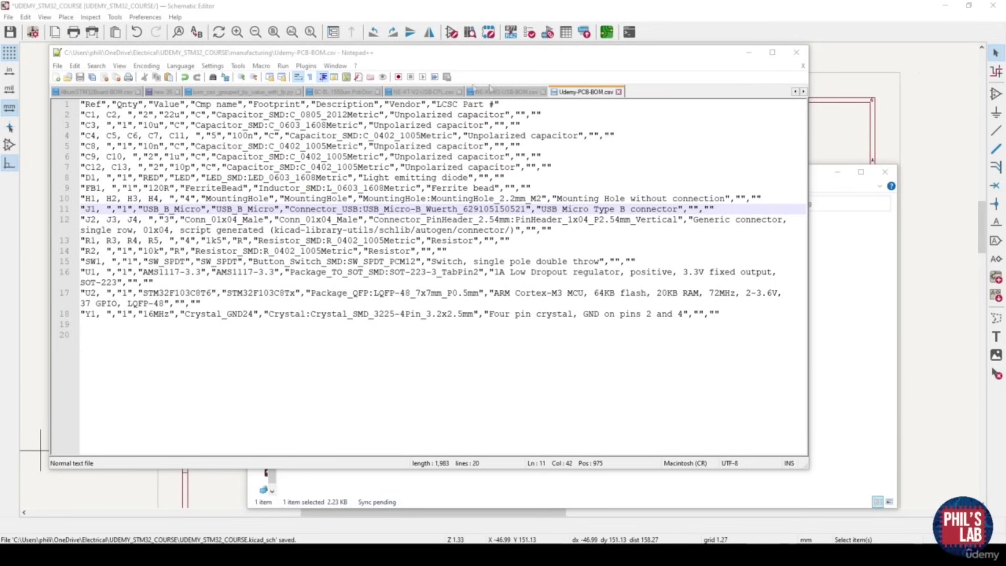
Review the parts listed in Udemy-PCB-BOM.csv, delete the mounting hole row H1 to H4, and save the file
left_click_drag(118, 115, 141, 265)
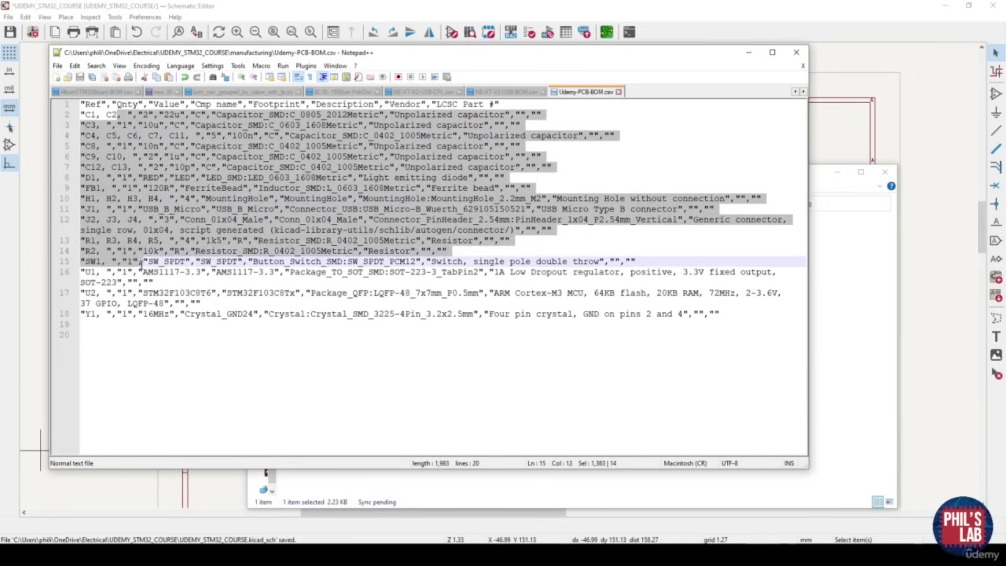
left_click(152, 261)
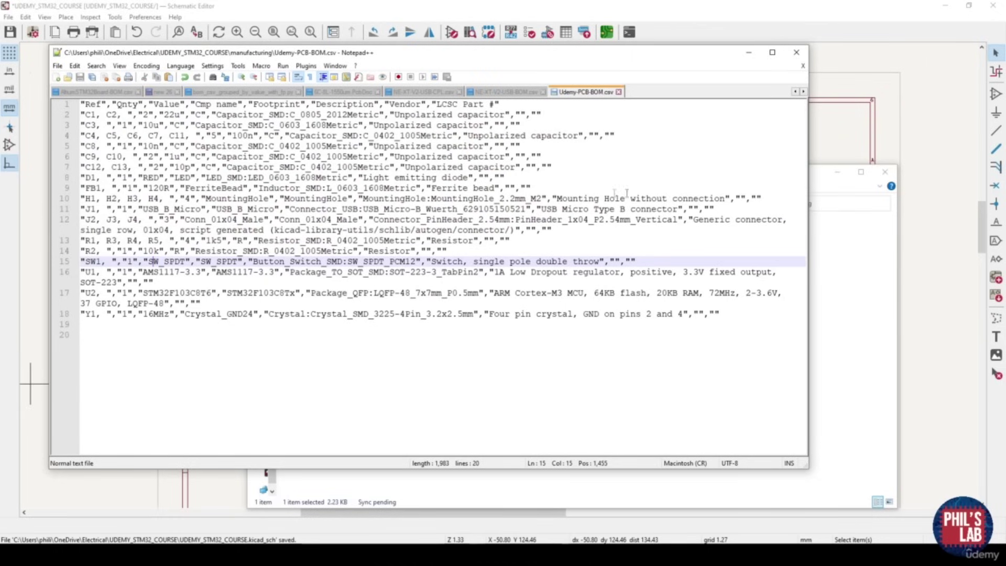
left_click_drag(767, 198, 772, 190)
key("Delete")
key("ctrl+s")
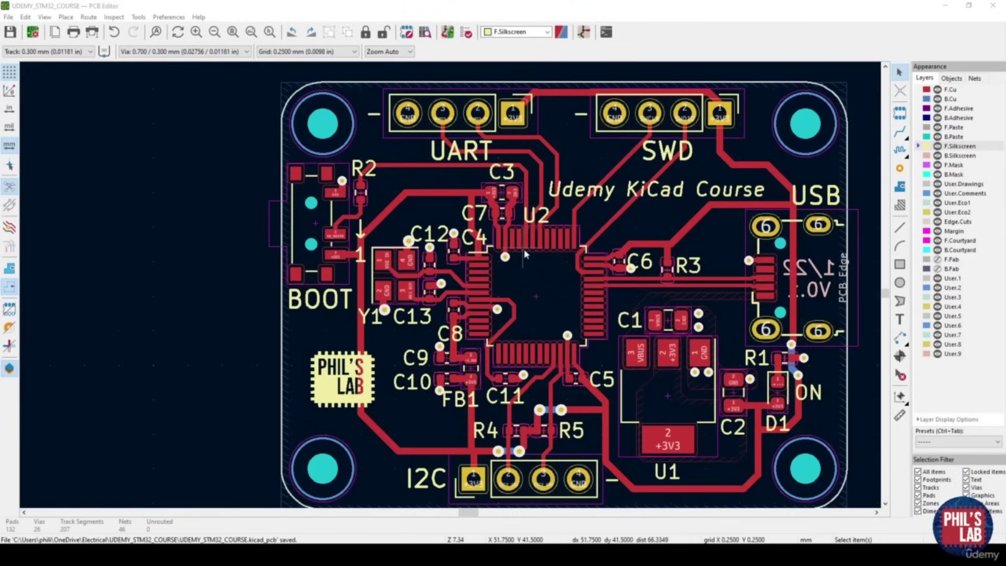
Open the PCB's component placement export and set its output directory to the manufacturing folder using a relative path
scroll(526, 254, "right", 5)
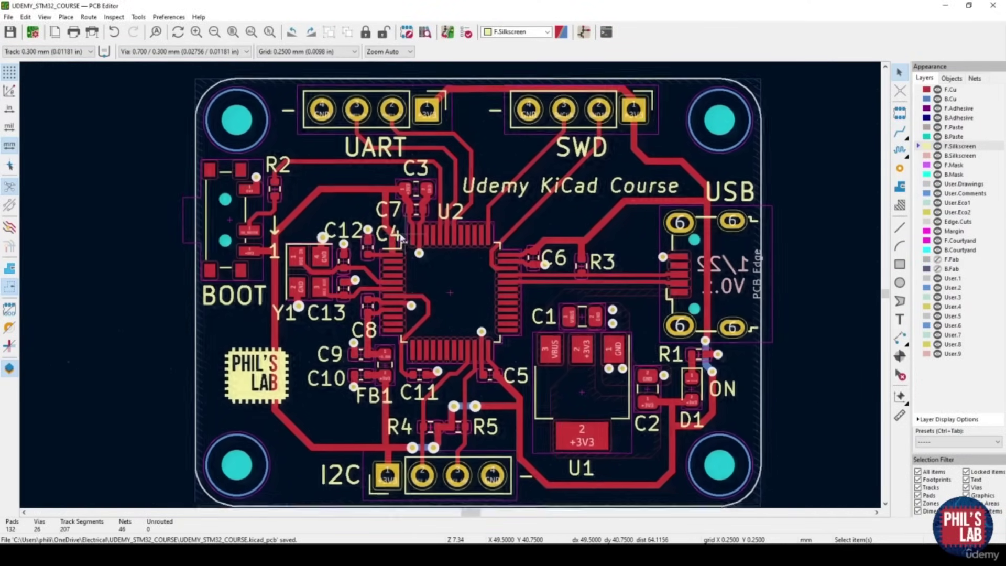
scroll(409, 196, "up", 1)
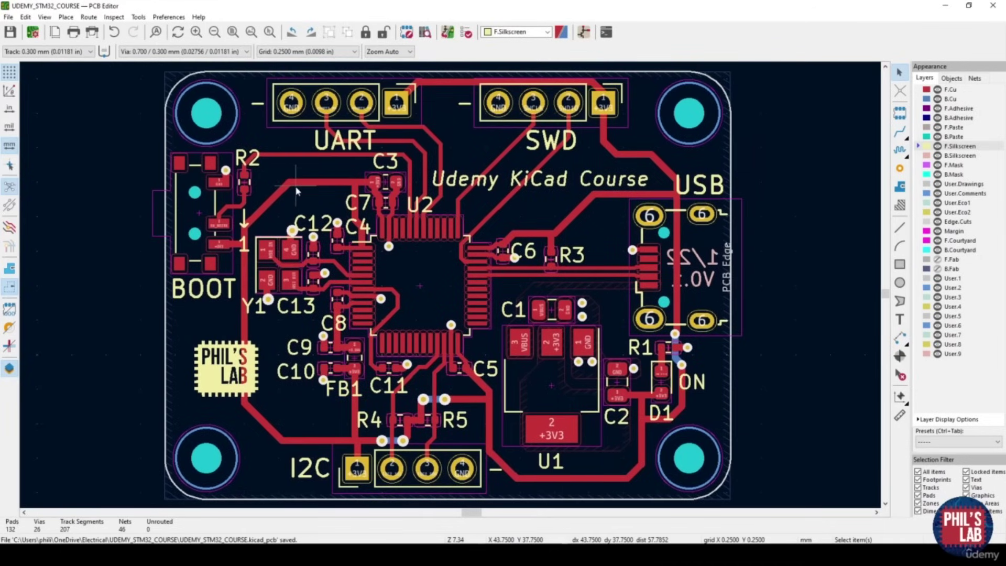
left_click(8, 17)
mouse_move(50, 118)
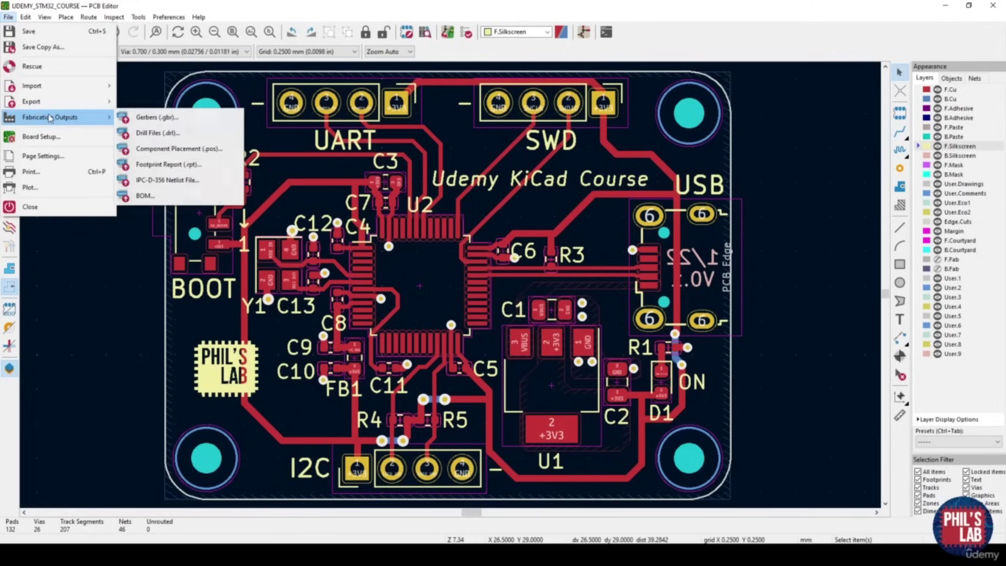
left_click(168, 149)
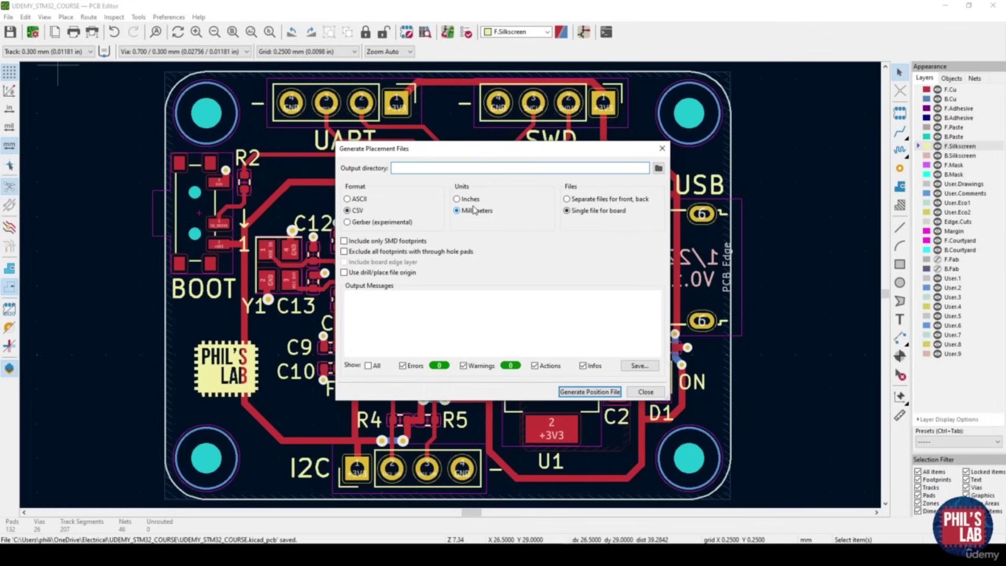
left_click(659, 169)
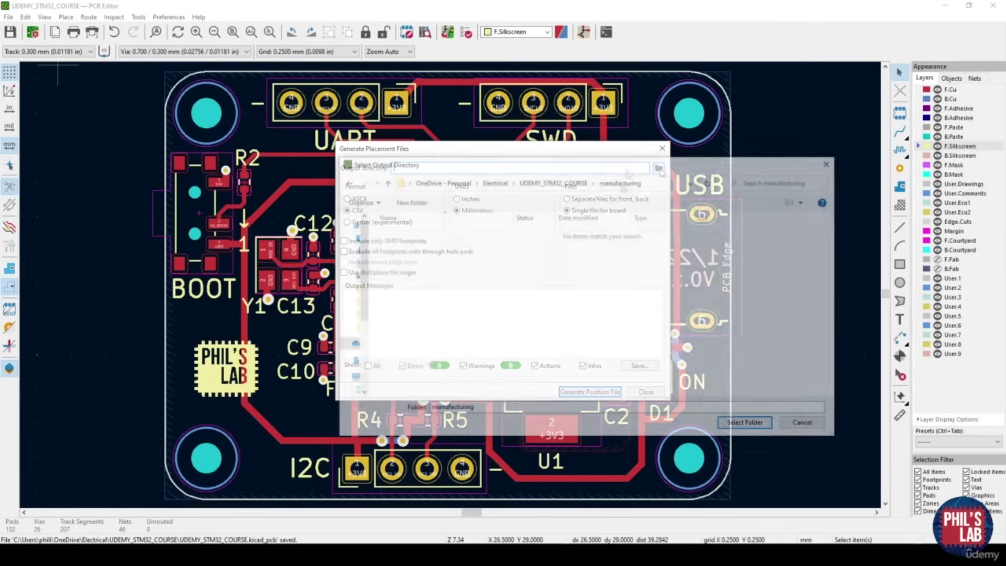
key("Return")
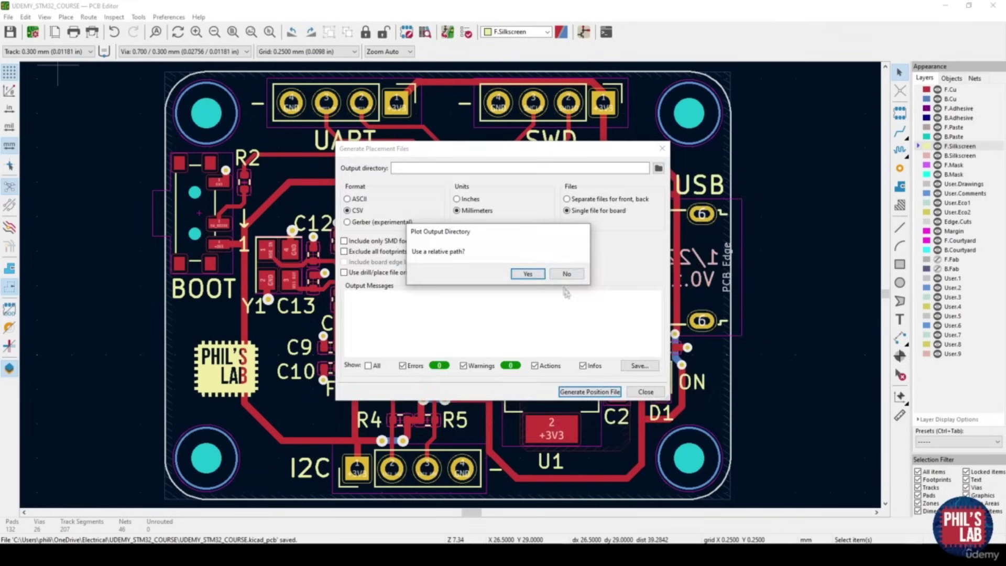
left_click(529, 274)
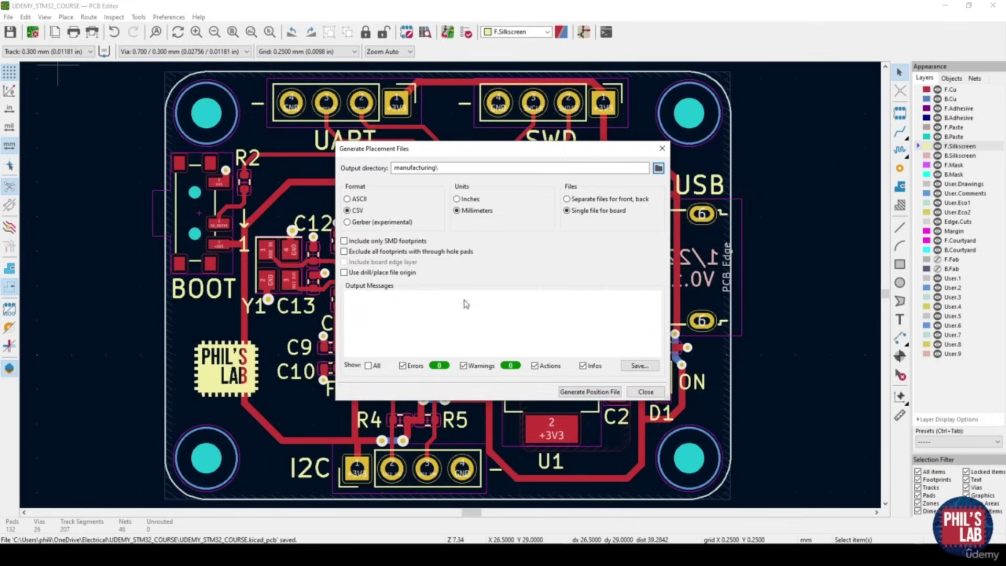
Generate the single CSV position file in millimetres and inspect its component entries in Udemy-PCB-CPL.csv
left_click(582, 390)
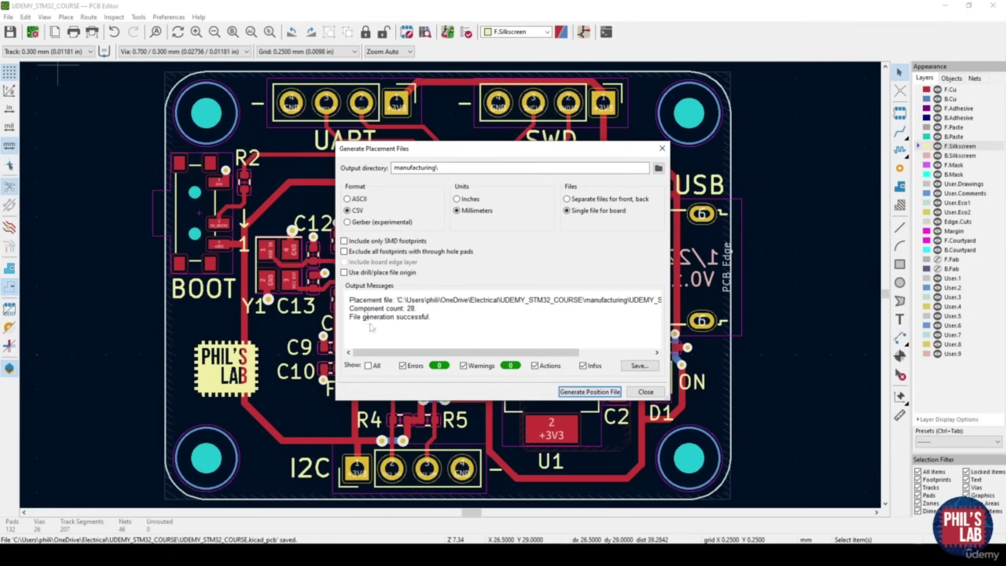
left_click(646, 392)
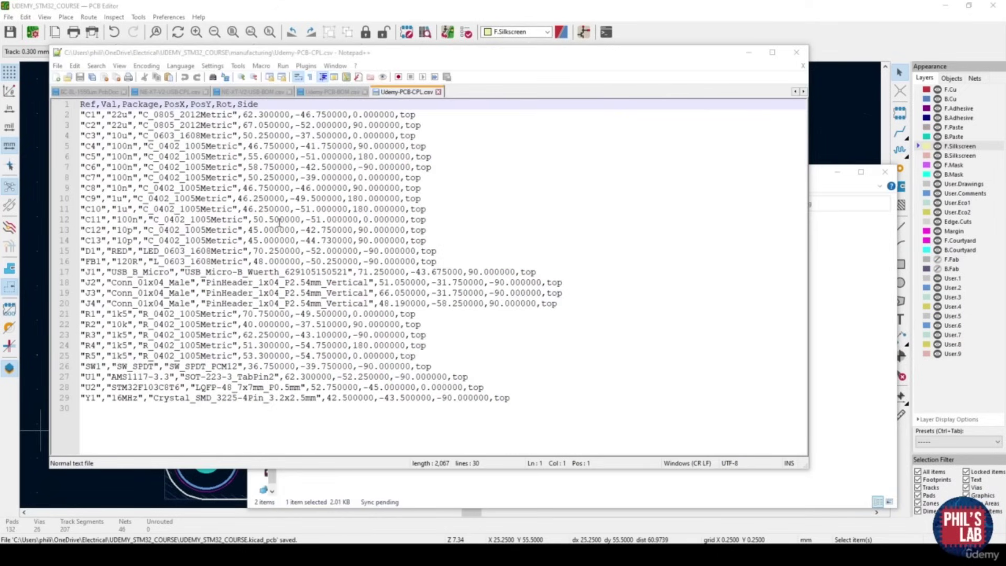
left_click(280, 220)
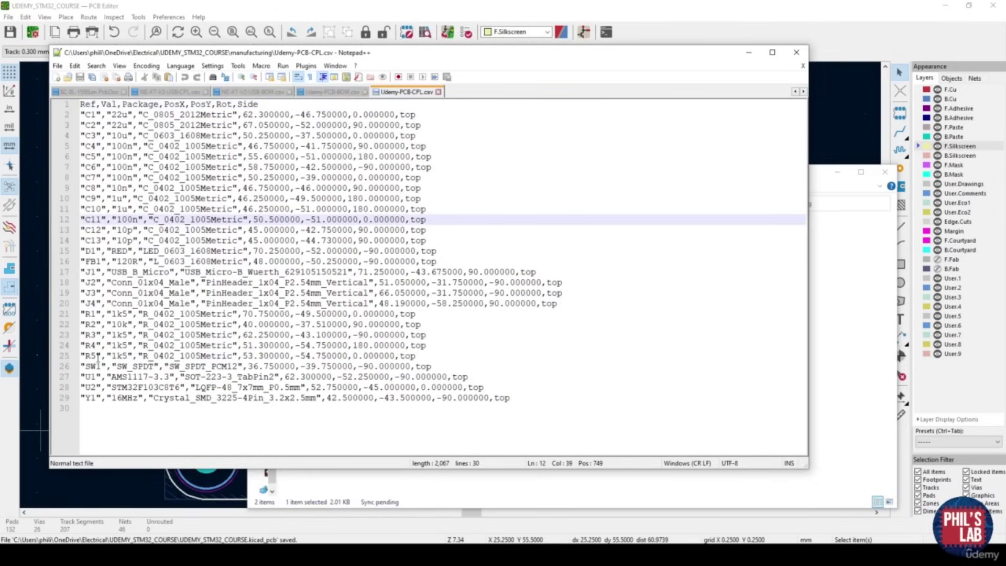
Check the designator, position, rotation and side entries in Udemy-PCB-CPL.csv and compare them with the parts in Udemy-PCB-BOM.csv
left_click_drag(244, 115, 398, 116)
left_click(430, 117)
double_click(430, 117)
left_click(481, 138)
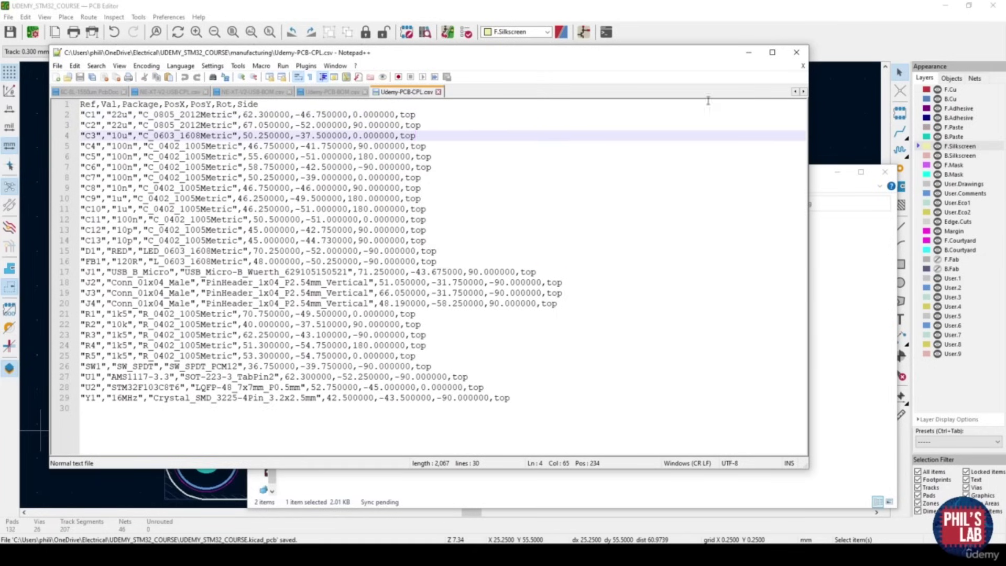
left_click(341, 93)
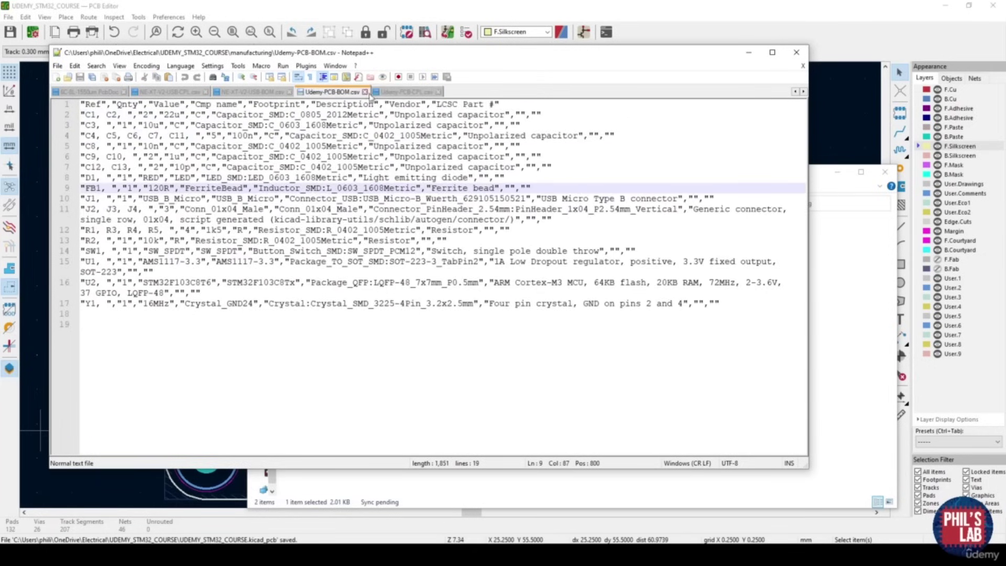
left_click(397, 92)
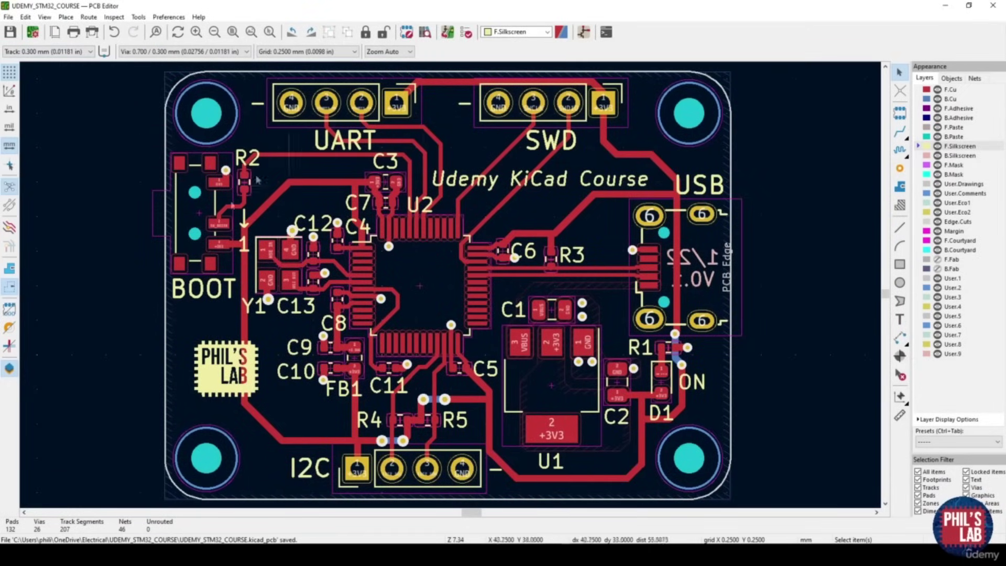
Open the PCB's Gerber plot settings, check the included layers and the manufacturing/ output directory, and disable generation of the Gerber job file
left_click(9, 17)
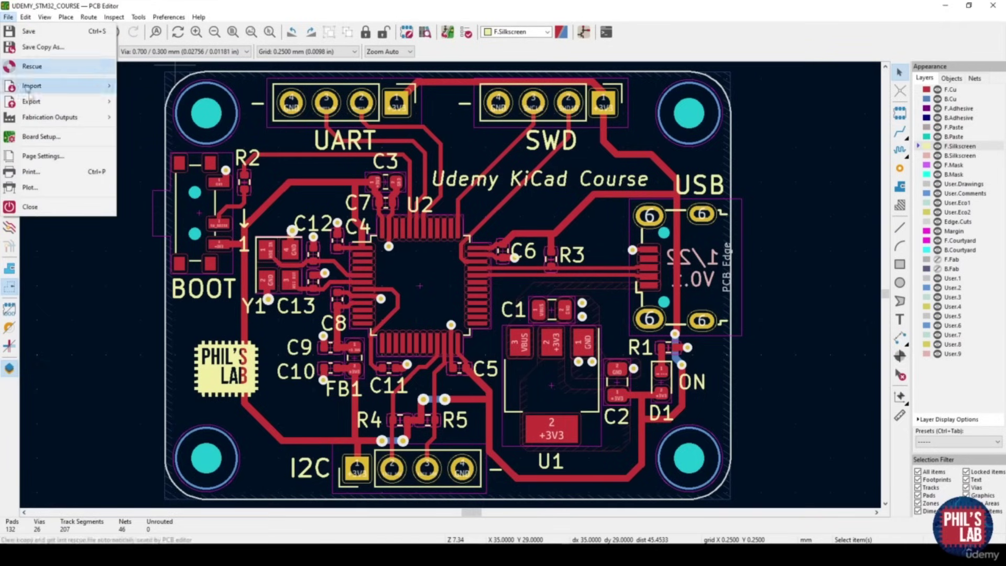
mouse_move(47, 119)
left_click(156, 119)
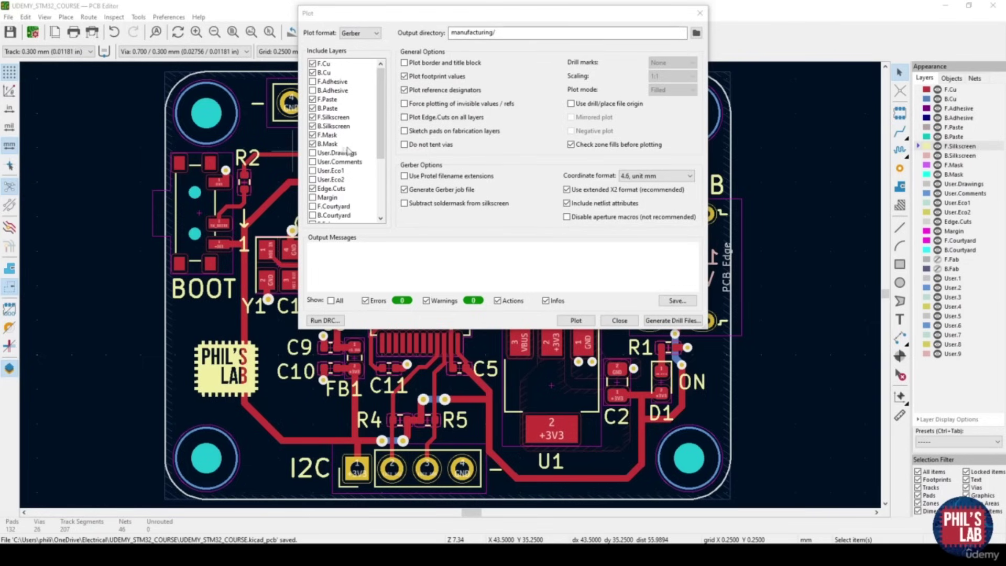
mouse_move(380, 149)
left_mouse_down()
mouse_move(378, 193)
mouse_move(379, 151)
left_mouse_up()
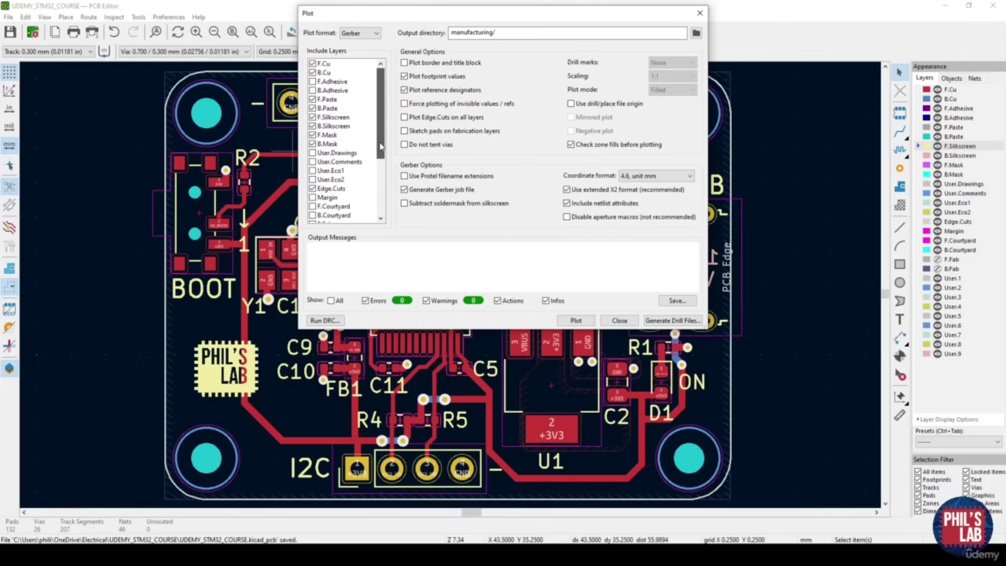
left_click(517, 38)
left_click_drag(516, 38, 449, 36)
left_click(519, 33)
left_click(434, 190)
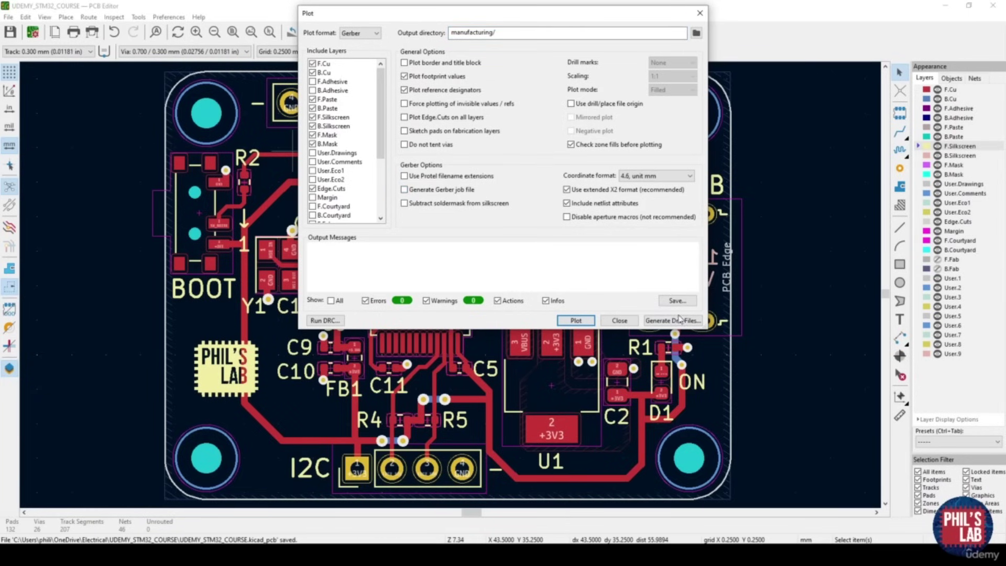
Generate the Excellon drill file with PTH and NPTH in a single file, and plot the Gerber files
left_click(676, 321)
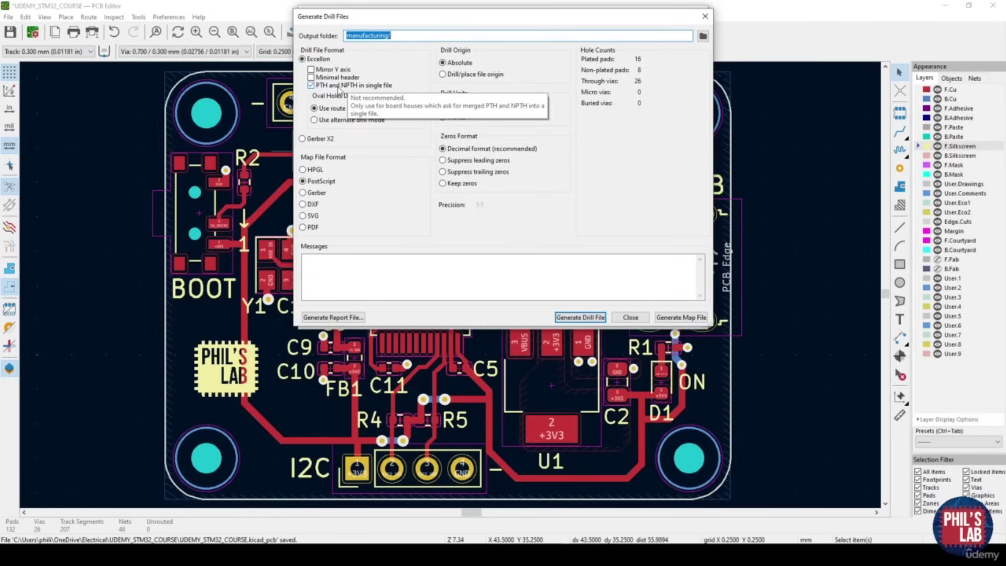
left_click(581, 318)
left_click(631, 318)
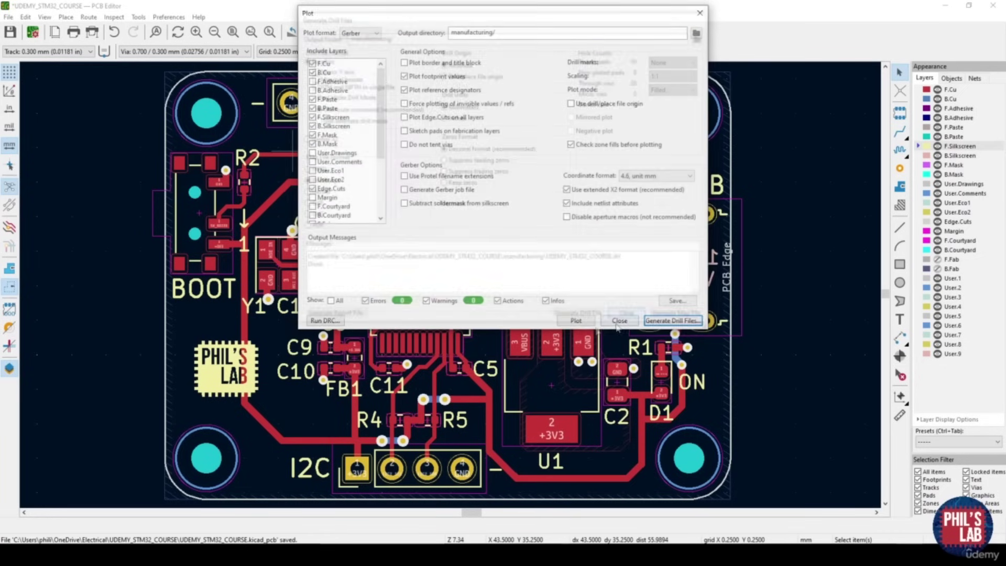
left_click(576, 321)
left_click(619, 321)
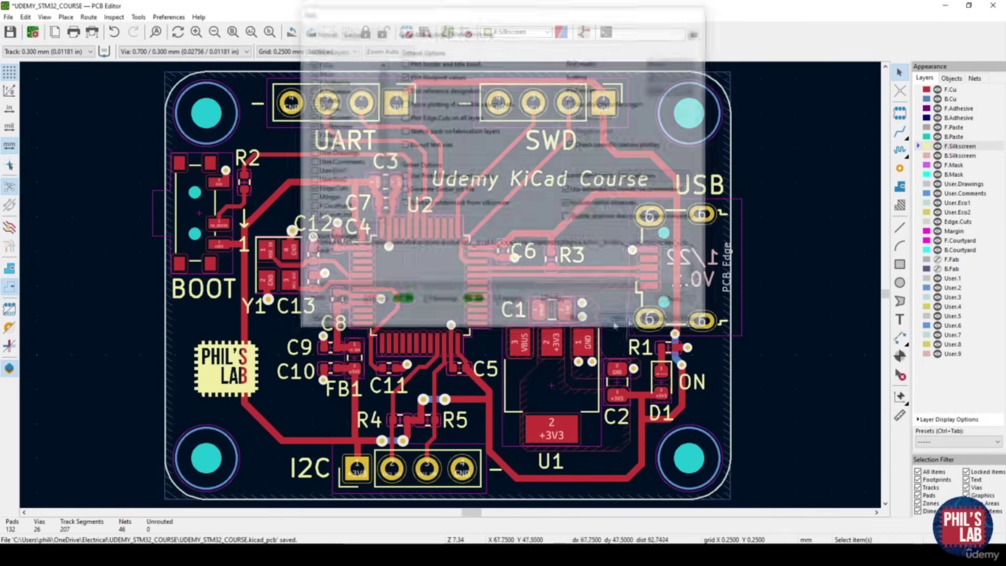
Compress the drill file and all Gerber files in the manufacturing folder into an archive named Udemy-PCB-Gerber.rar
mouse_move(63, 554)
left_click(176, 510)
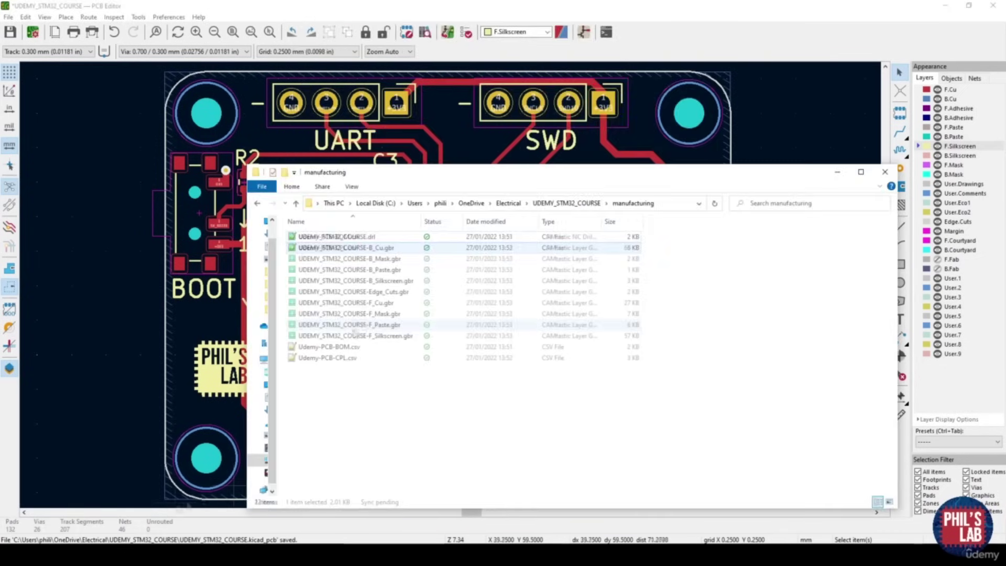
left_click(335, 236)
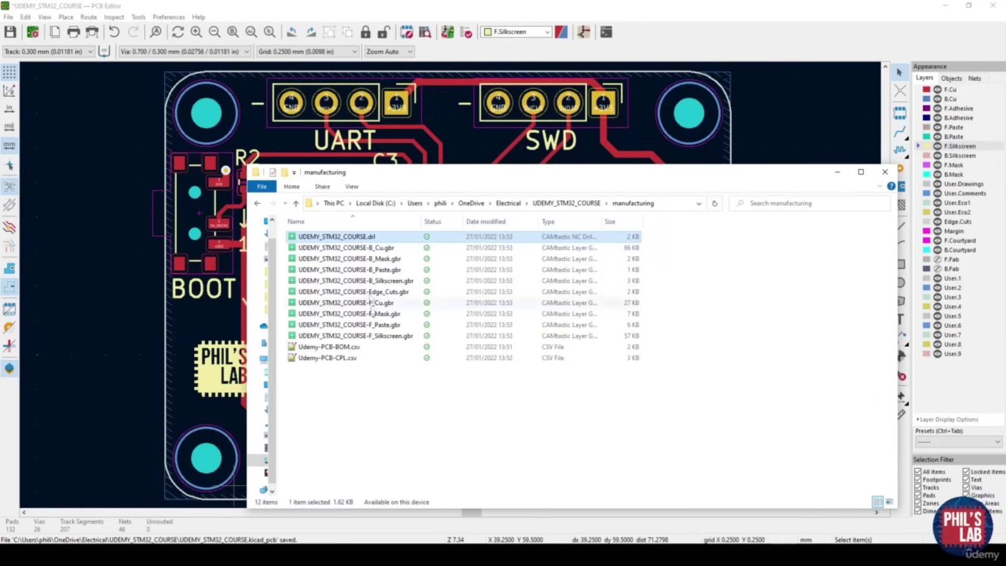
left_click(373, 336, "shift")
right_click(364, 294)
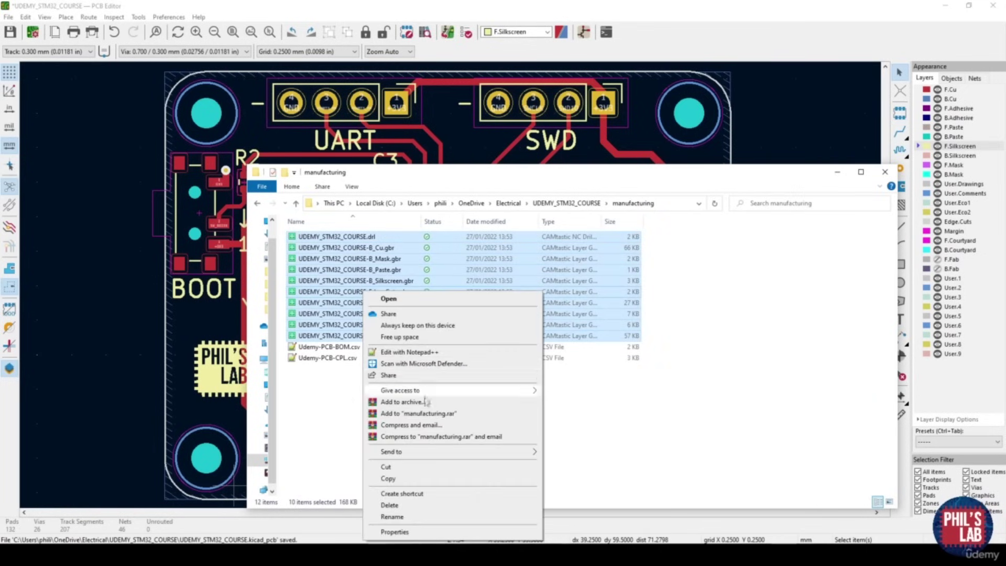
left_click(387, 411)
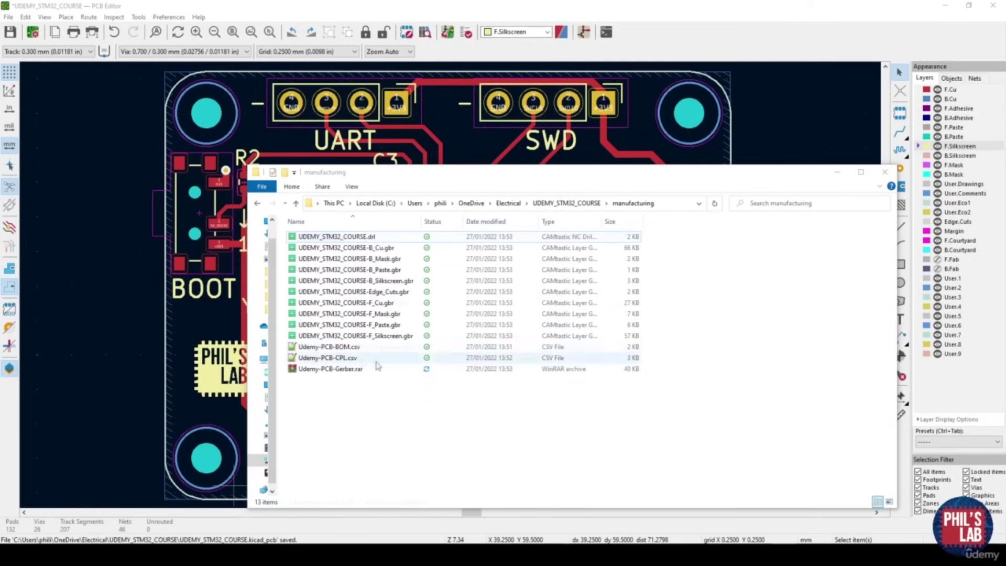
Switch to KiCad's Gerber Viewer and load all Gerber files from the project's manufacturing folder
left_click(67, 523)
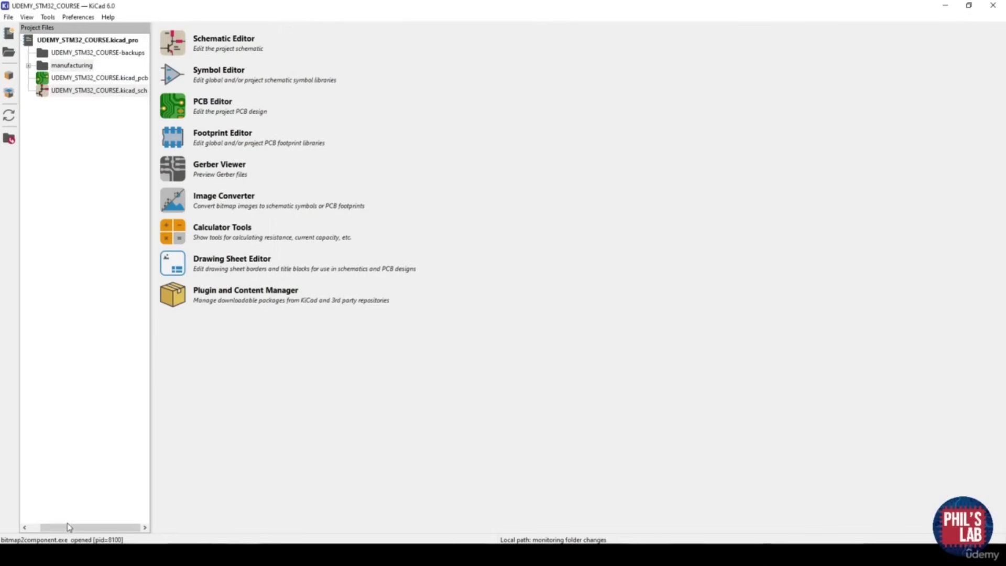
left_click(175, 173)
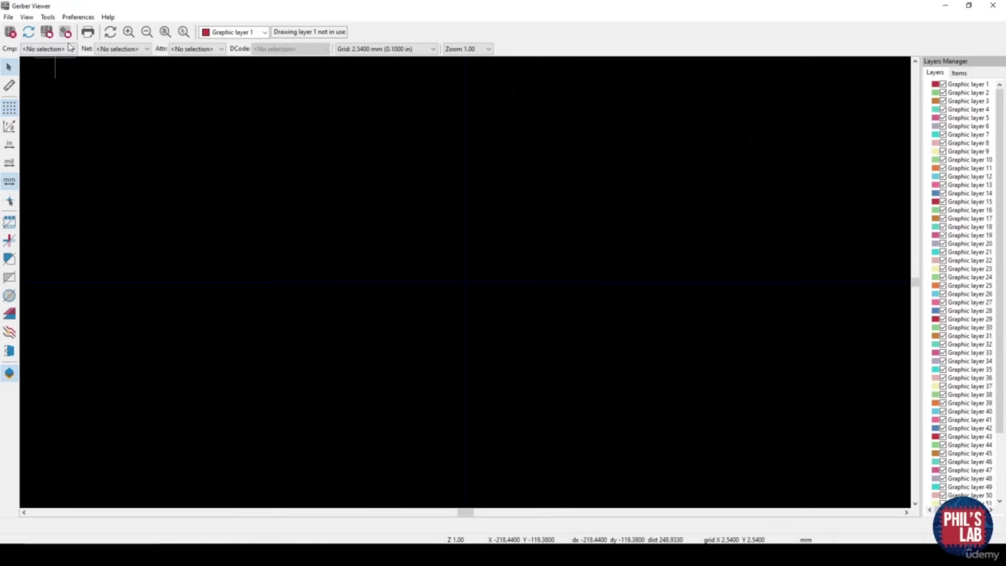
left_click(9, 17)
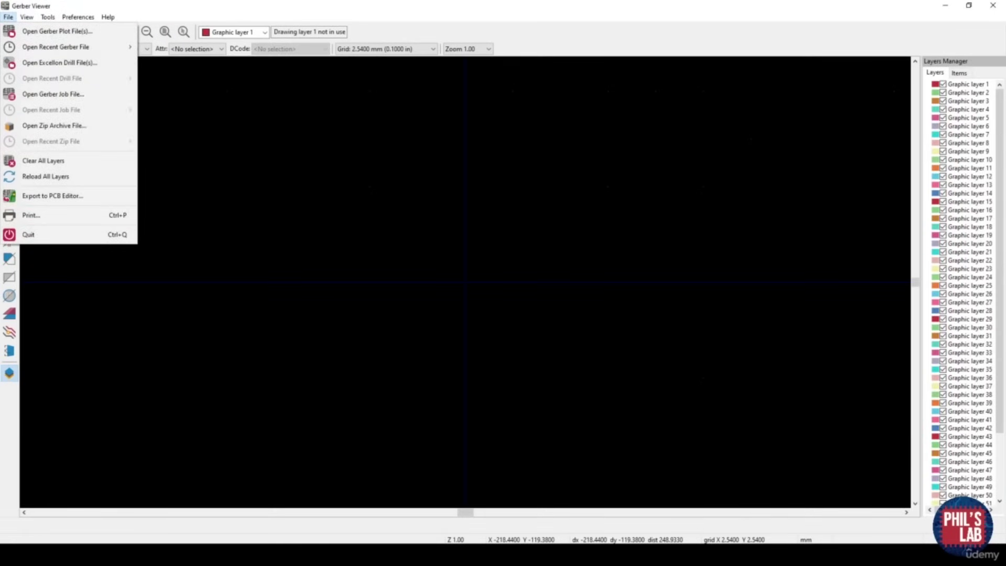
left_click(8, 31)
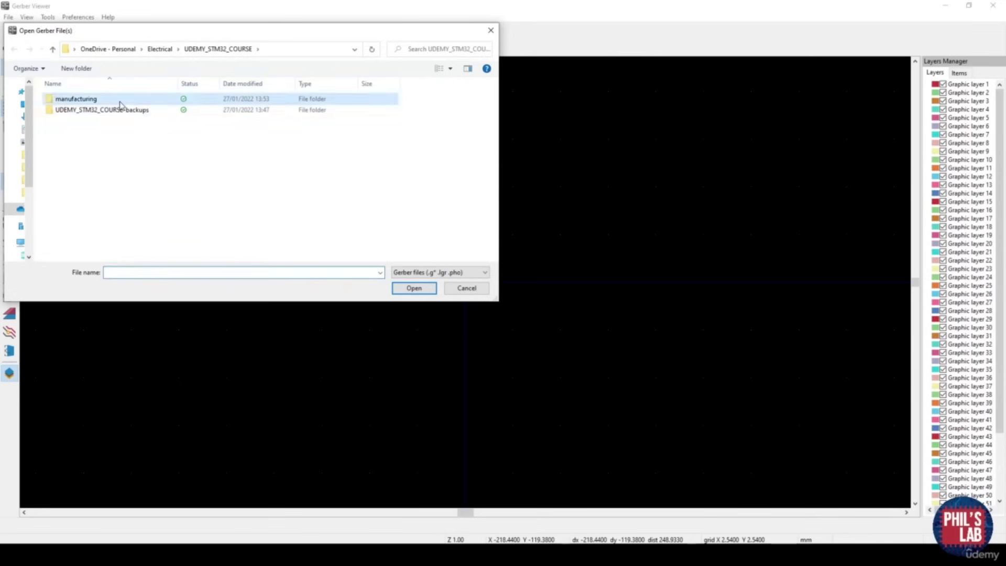
double_click(84, 99)
left_click_drag(158, 230, 94, 94)
left_click(414, 288)
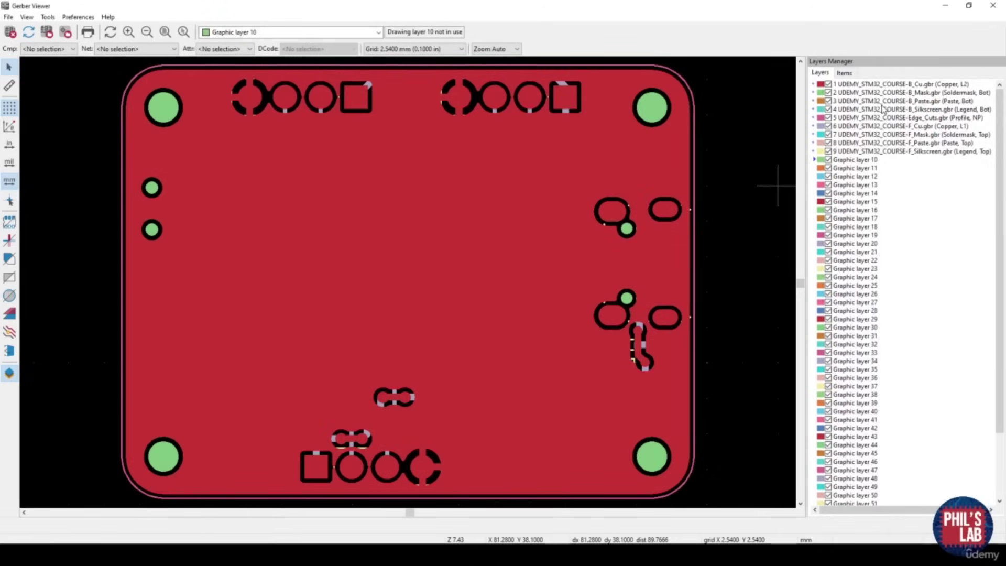
Hide all layers and inspect the bottom copper, bottom solder mask, bottom silkscreen and edge cuts Gerbers one at a time
right_click(883, 108)
left_click(898, 181)
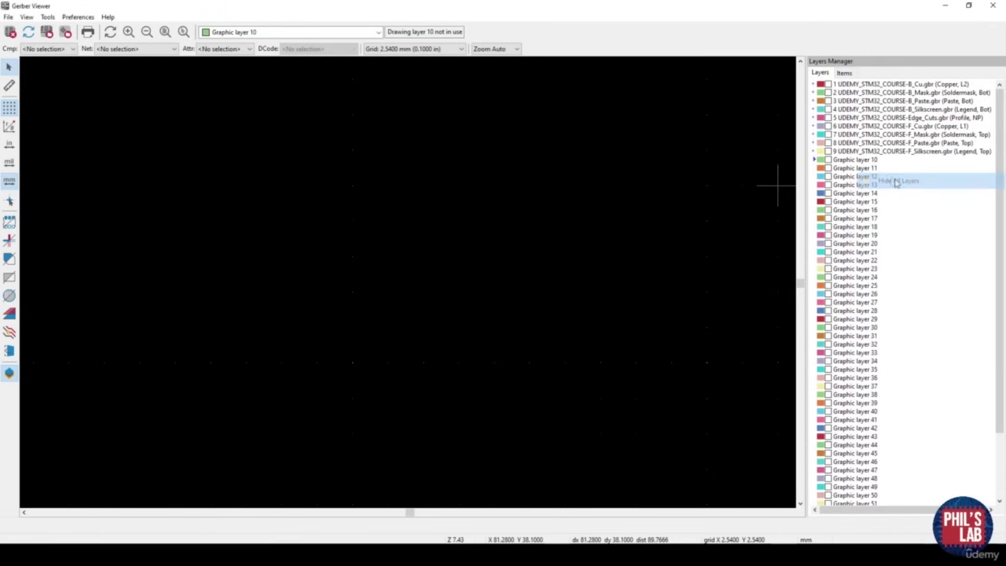
left_click(828, 83)
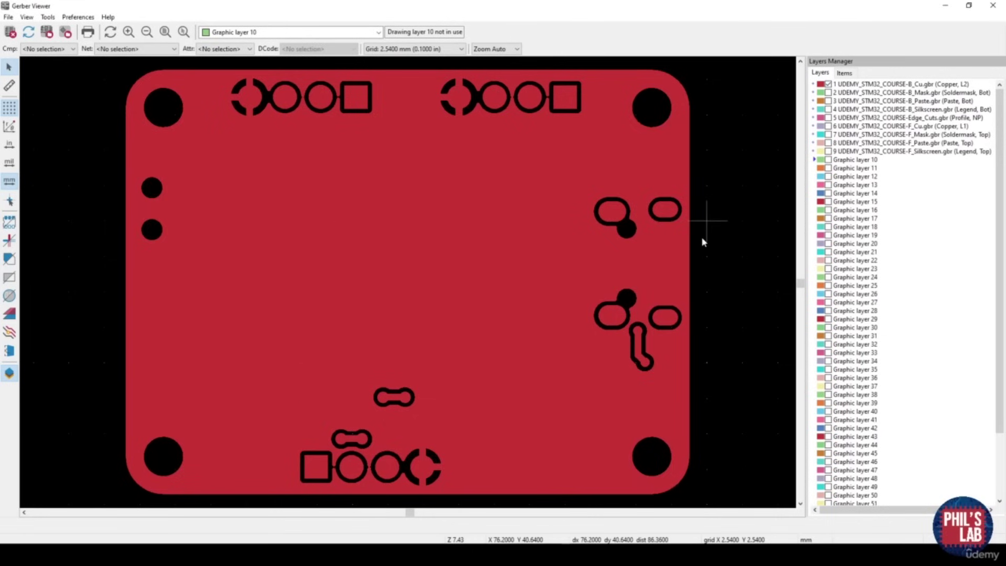
left_click(829, 84)
left_click(829, 92)
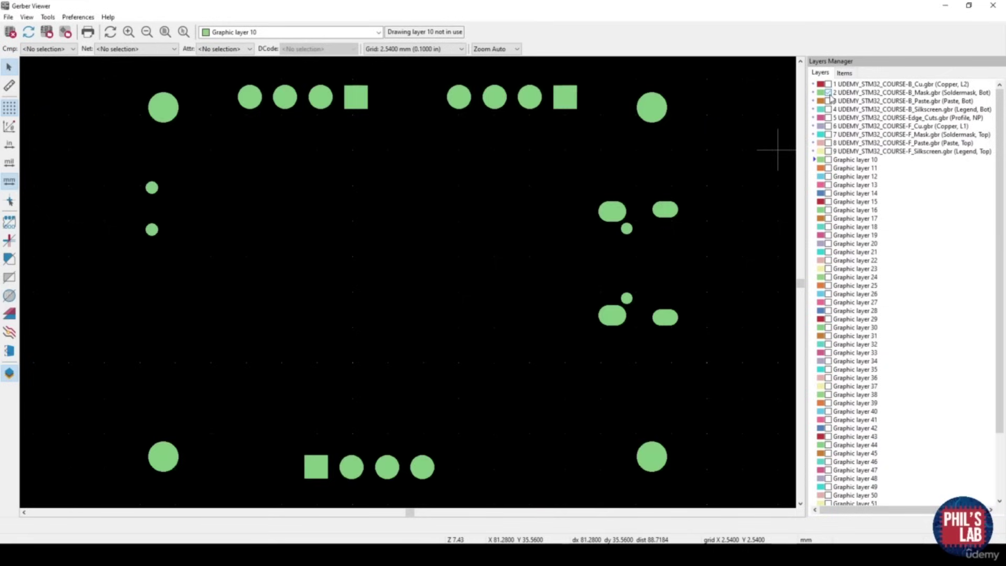
left_click(829, 92)
left_click(829, 109)
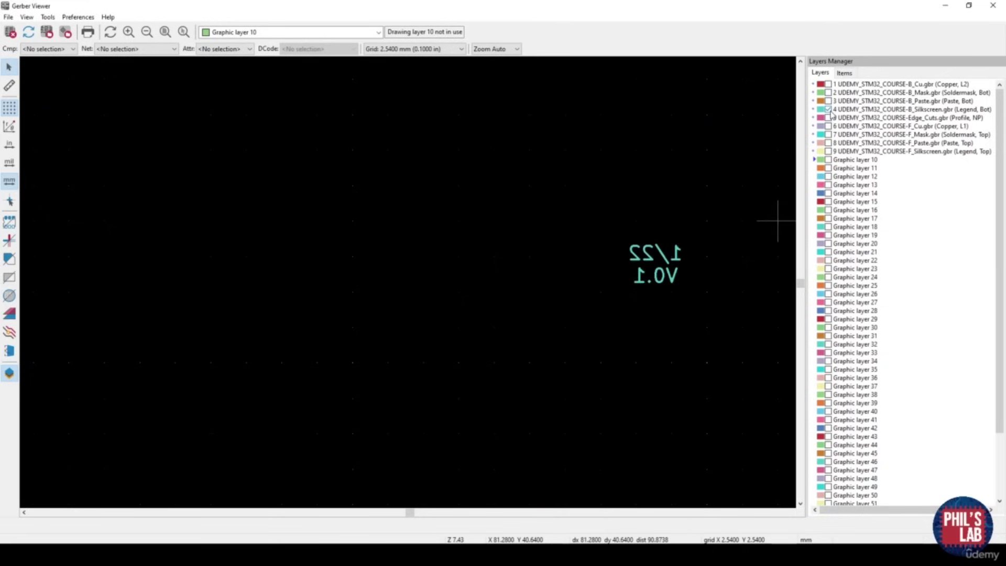
left_click(828, 109)
left_click(828, 118)
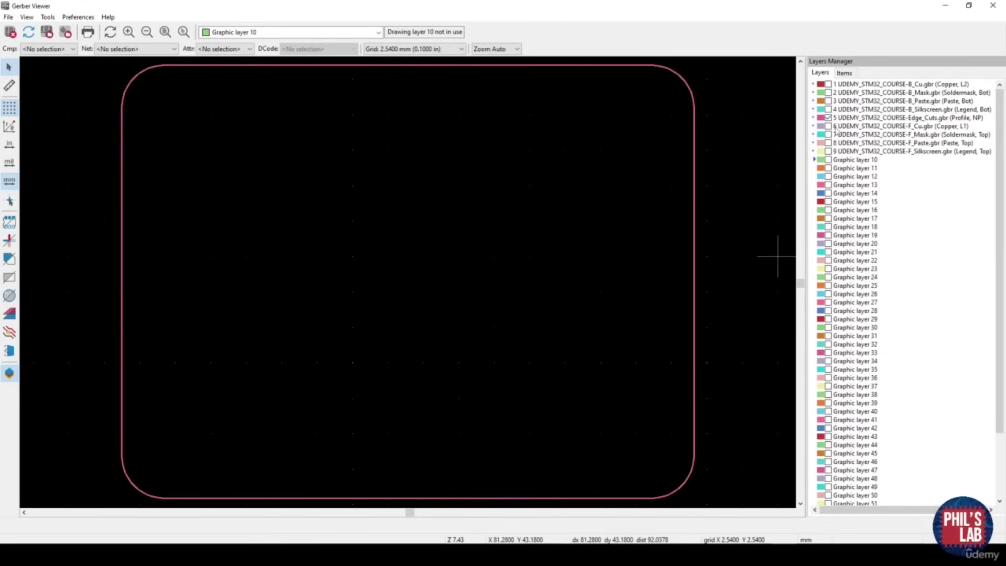
left_click(828, 118)
Inspect the front copper, solder mask, paste and silkscreen Gerbers one at a time, and close the Gerber Viewer
left_click(829, 125)
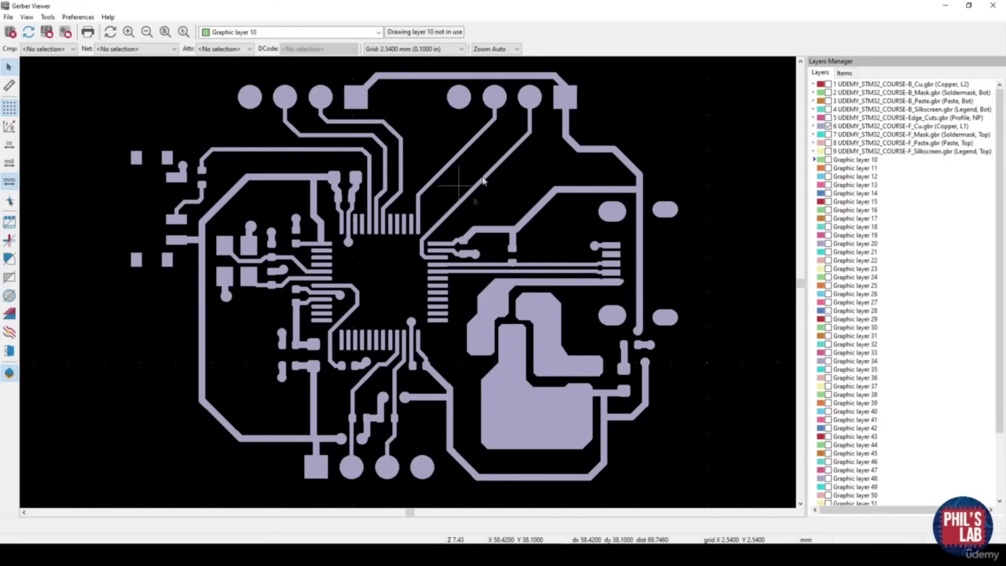
left_click(828, 126)
left_click(828, 135)
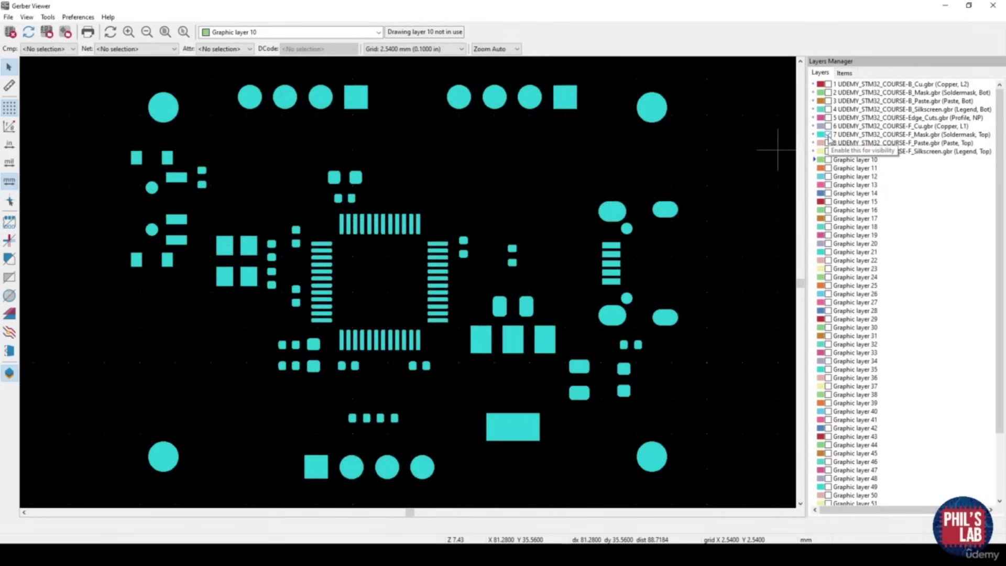
left_click(829, 134)
left_click(828, 143)
left_click(828, 143)
left_click(829, 151)
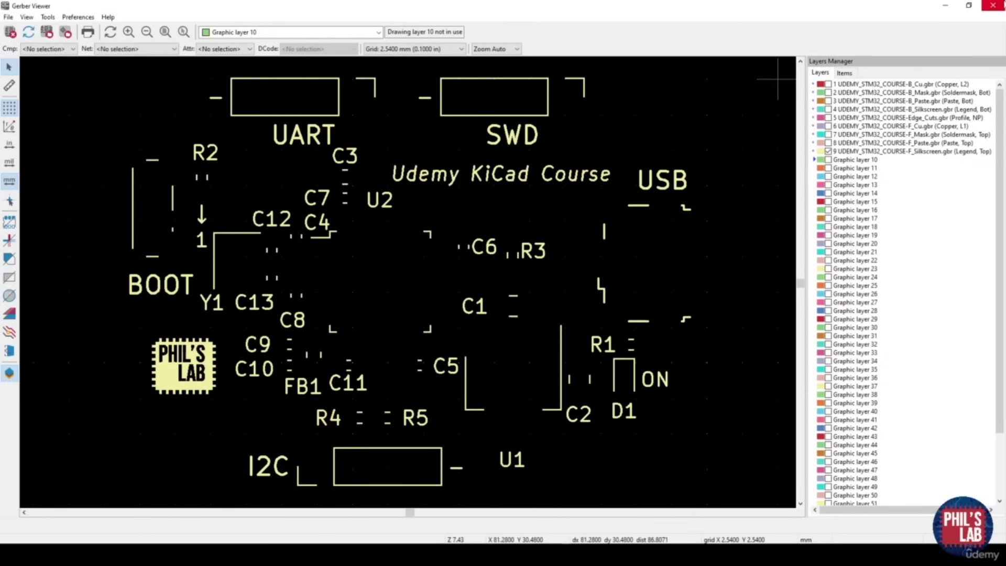
left_click(998, 5)
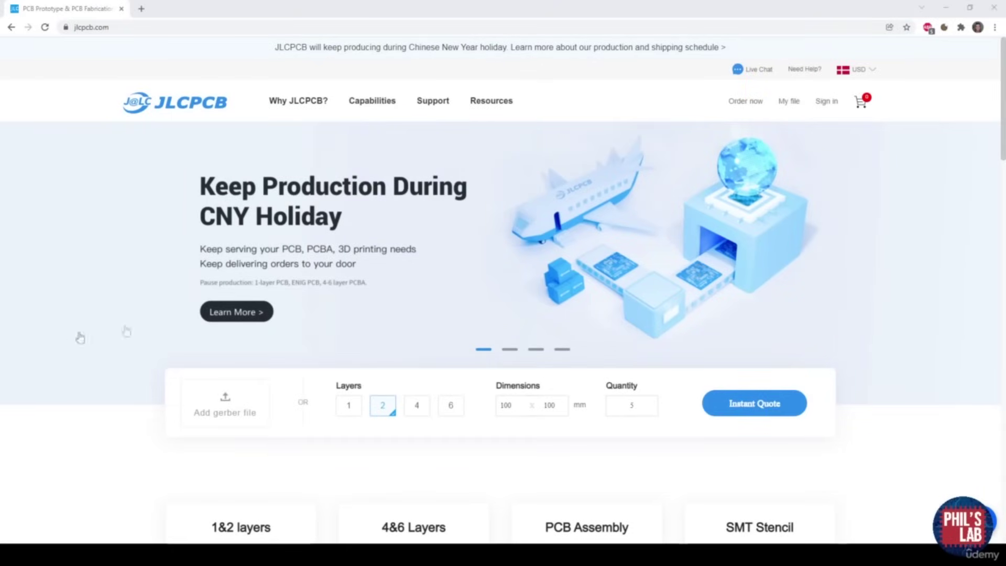
Start an instant quote on the JLCPCB website and upload Udemy-PCB-Gerber.rar as the Gerber file
left_click(769, 405)
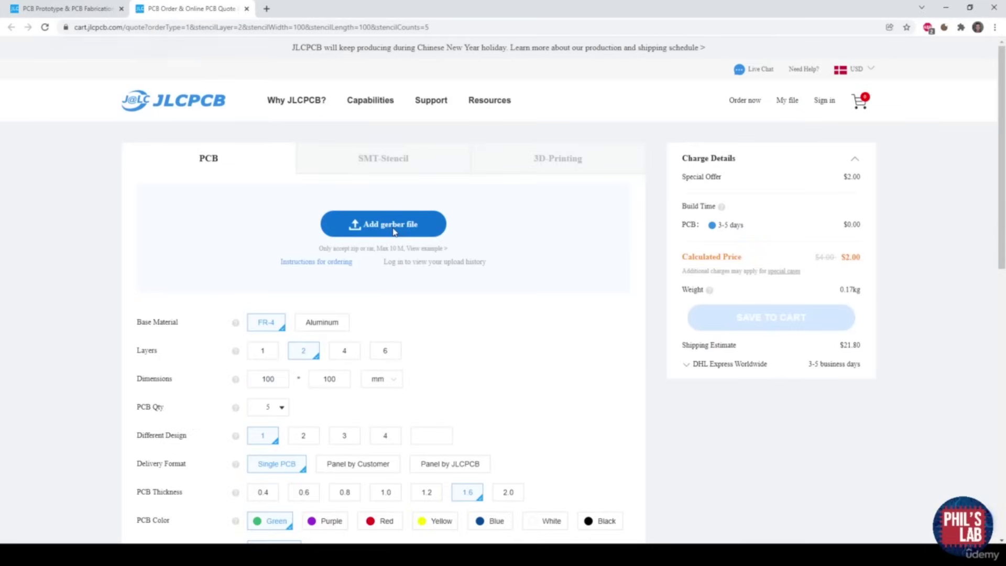
left_click(394, 225)
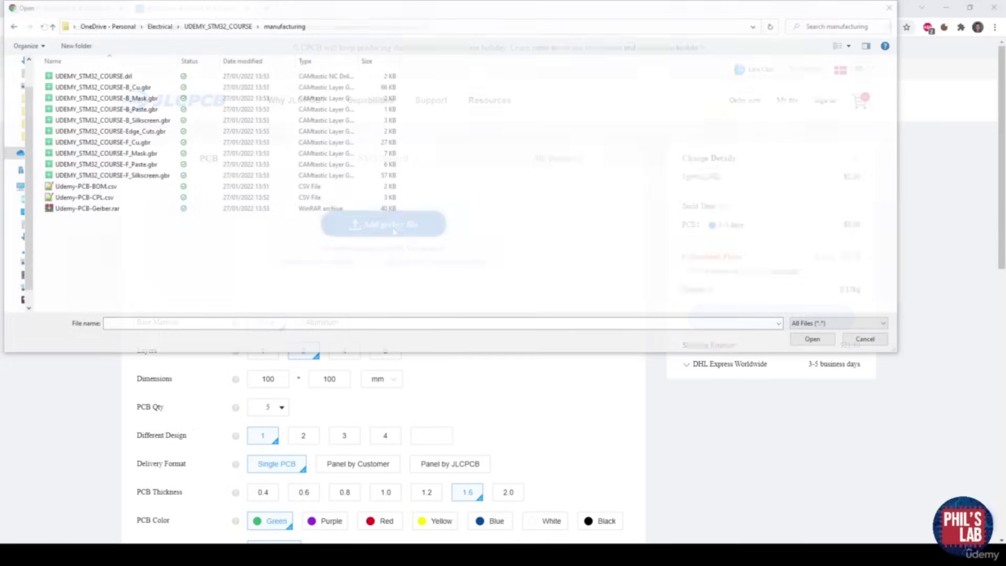
left_click(98, 210)
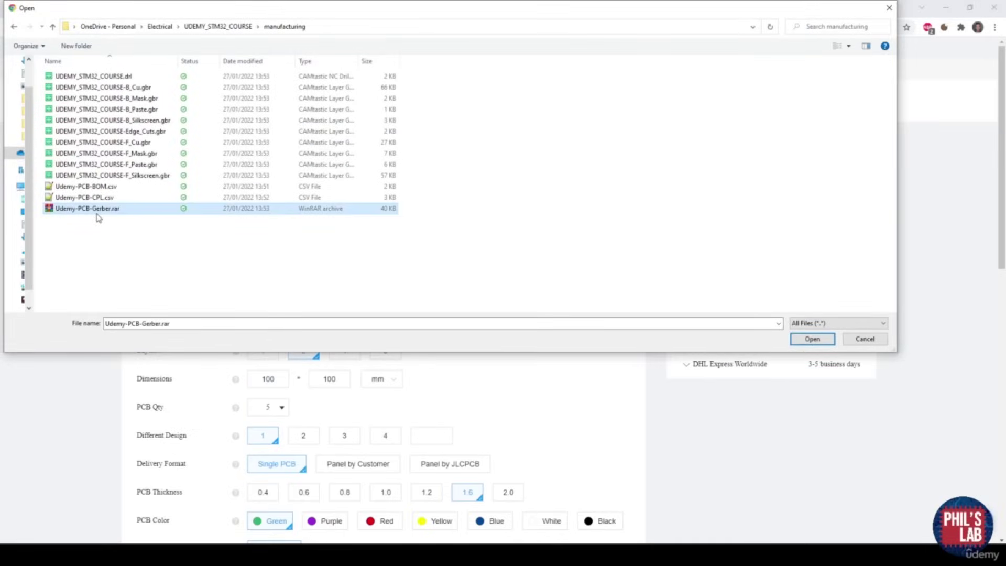
left_click(812, 339)
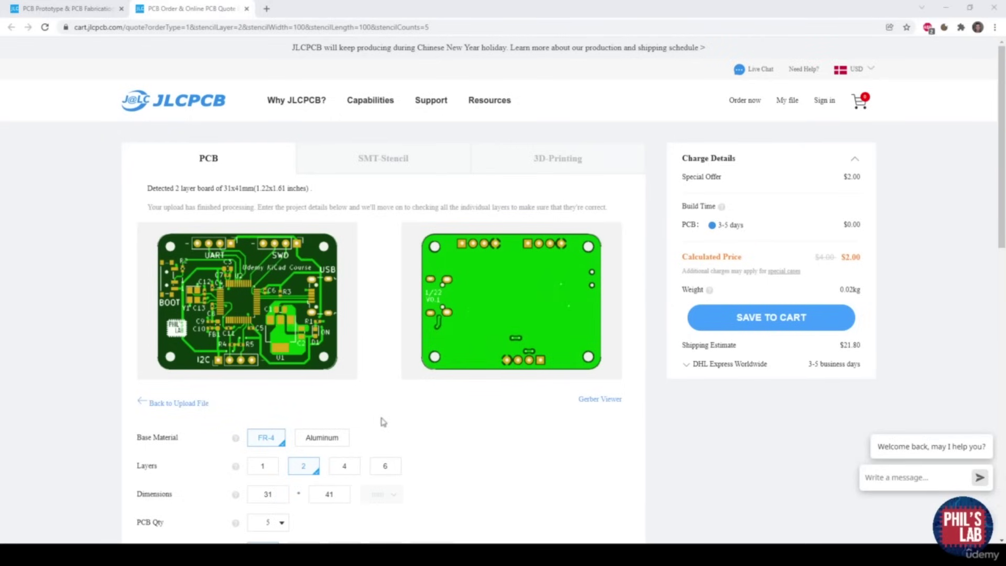
Review the board specifications, keep the PCB quantity at 5, and set the PCB color to Black
scroll(383, 418, "down", 2)
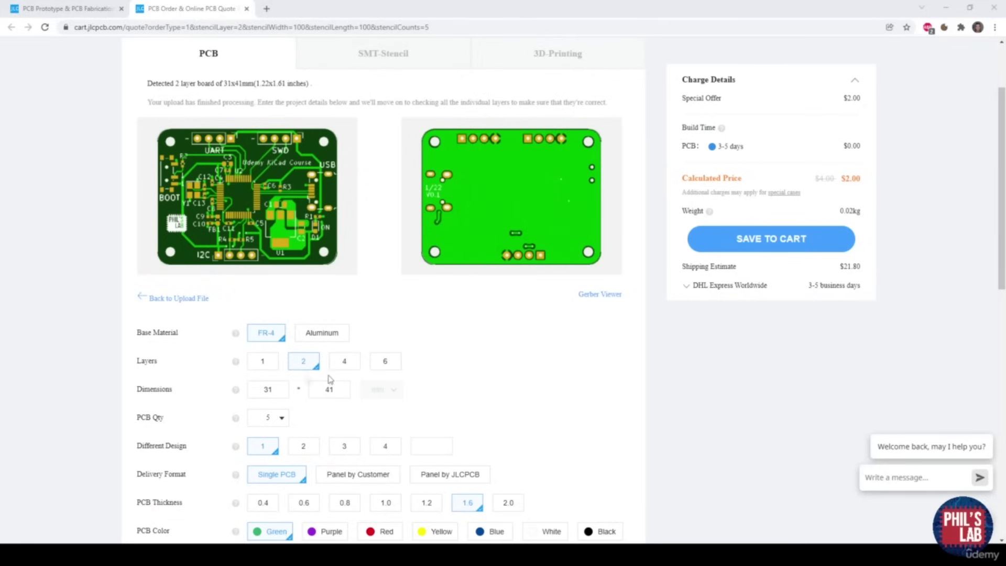
scroll(304, 345, "down", 2)
left_click(282, 314)
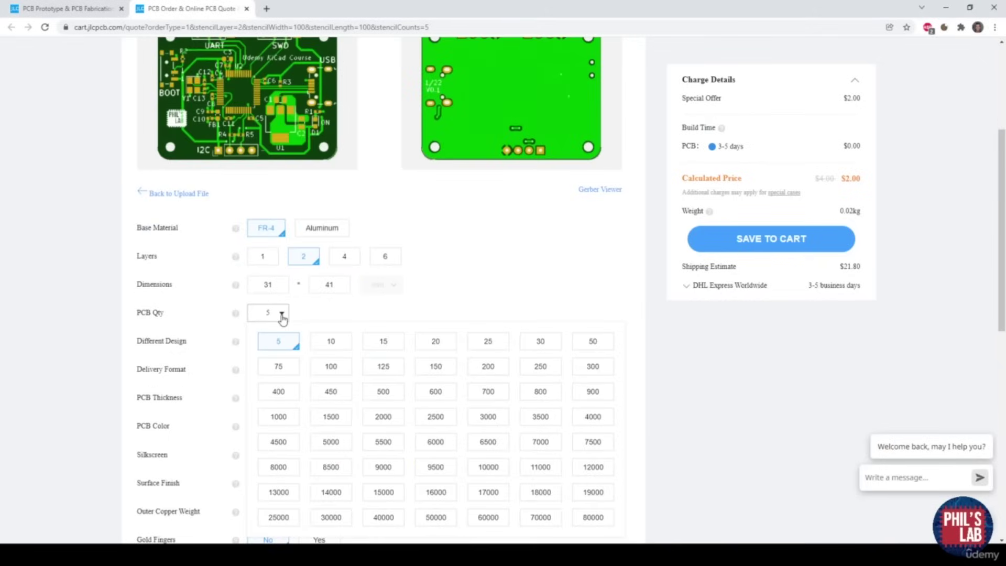
left_click(206, 315)
scroll(205, 315, "down", 2)
left_click(315, 321)
left_click(596, 321)
scroll(446, 401, "up", 1)
scroll(446, 401, "down", 1)
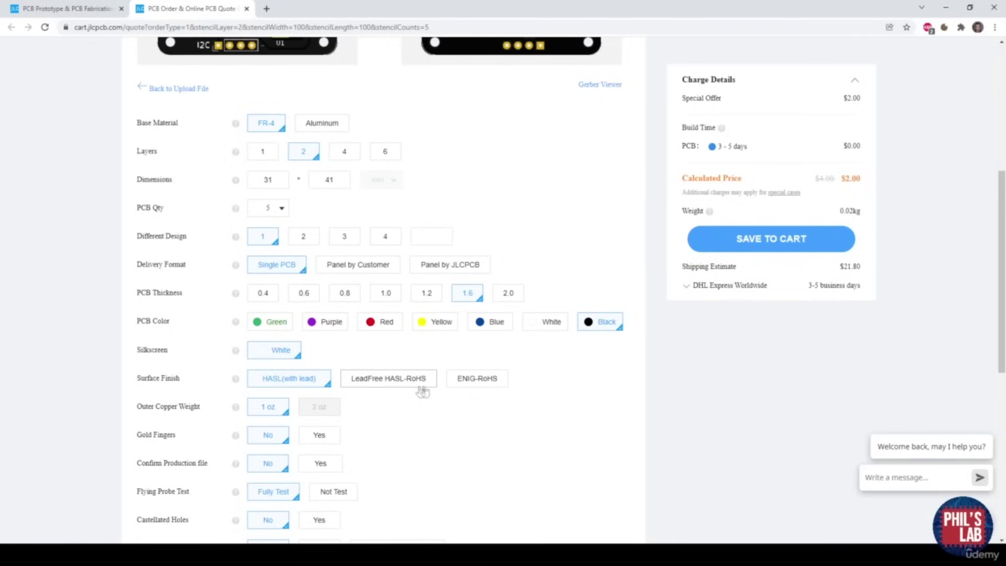
Set the surface finish to LeadFree HASL-RoHS and the Remove Order Number option to Yes
left_click(404, 387)
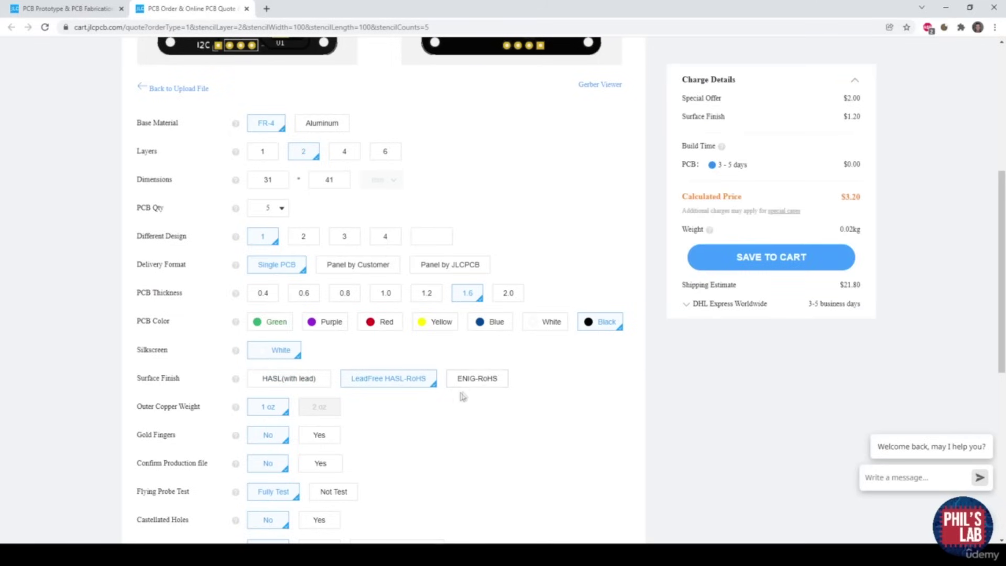
scroll(464, 396, "down", 2)
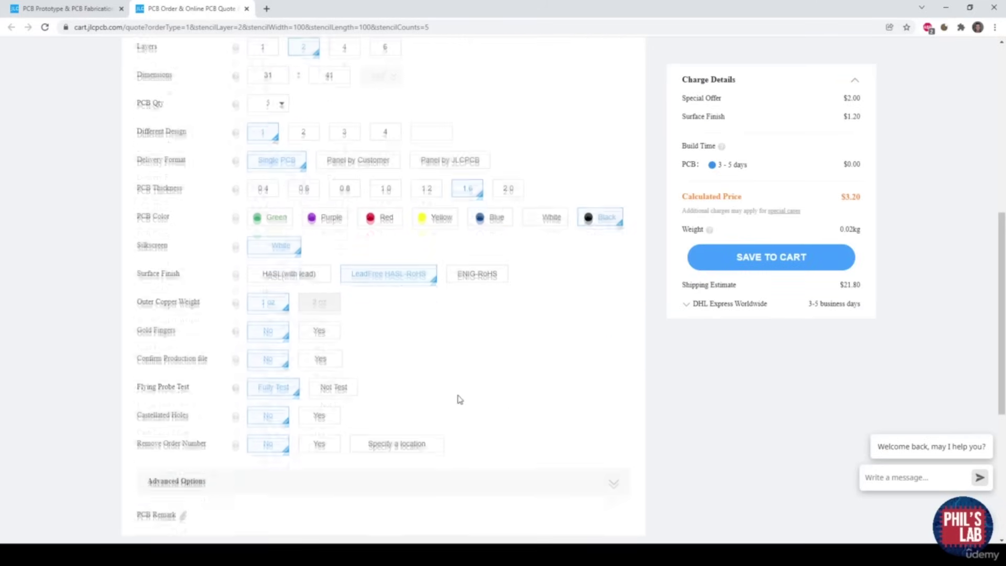
left_click(324, 447)
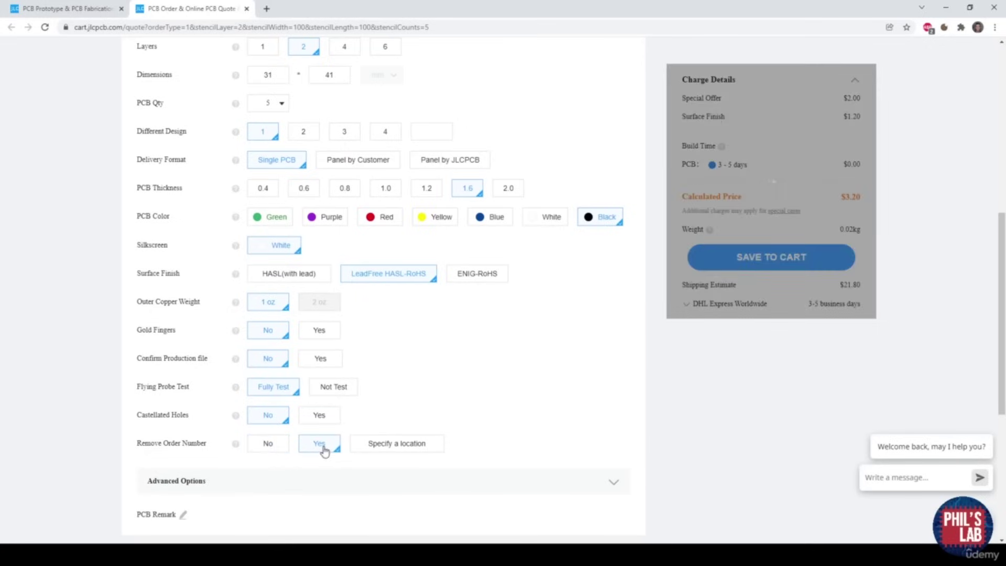
Enable SMT Assembly for the board's top side and review the order settings and charge details
scroll(324, 450, "down", 3)
left_click(620, 414)
scroll(483, 425, "down", 3)
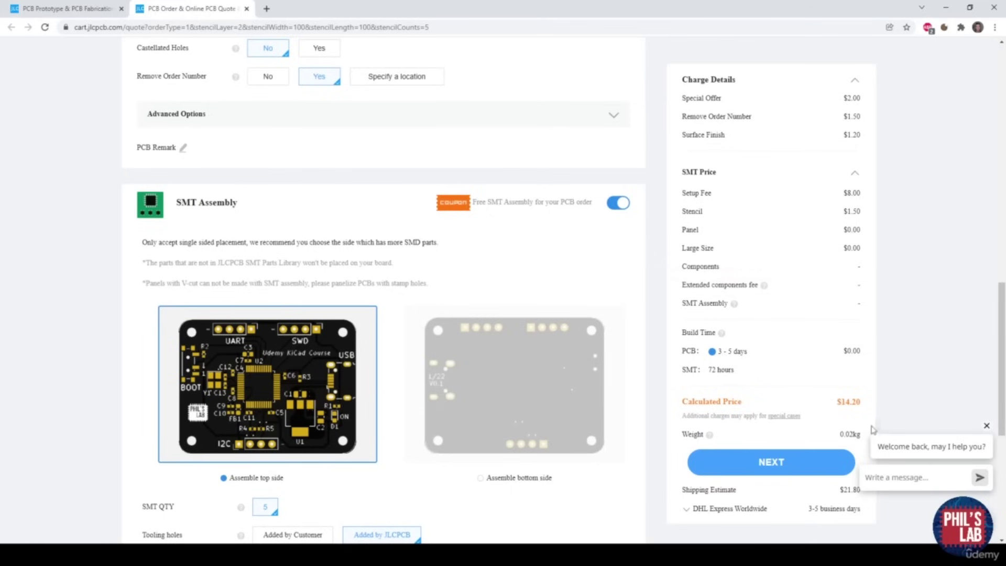
scroll(867, 414, "up", 3)
scroll(868, 414, "up", 10)
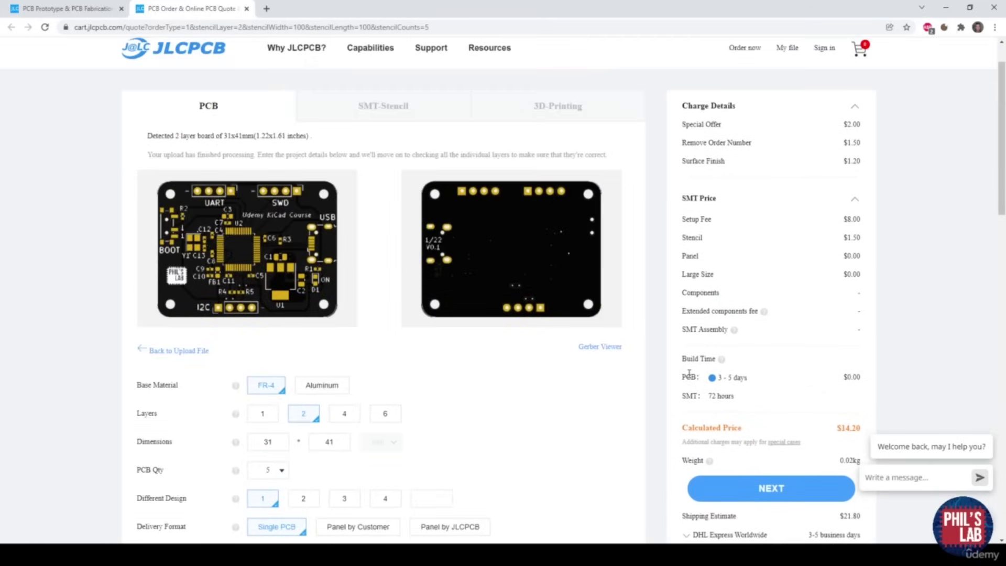